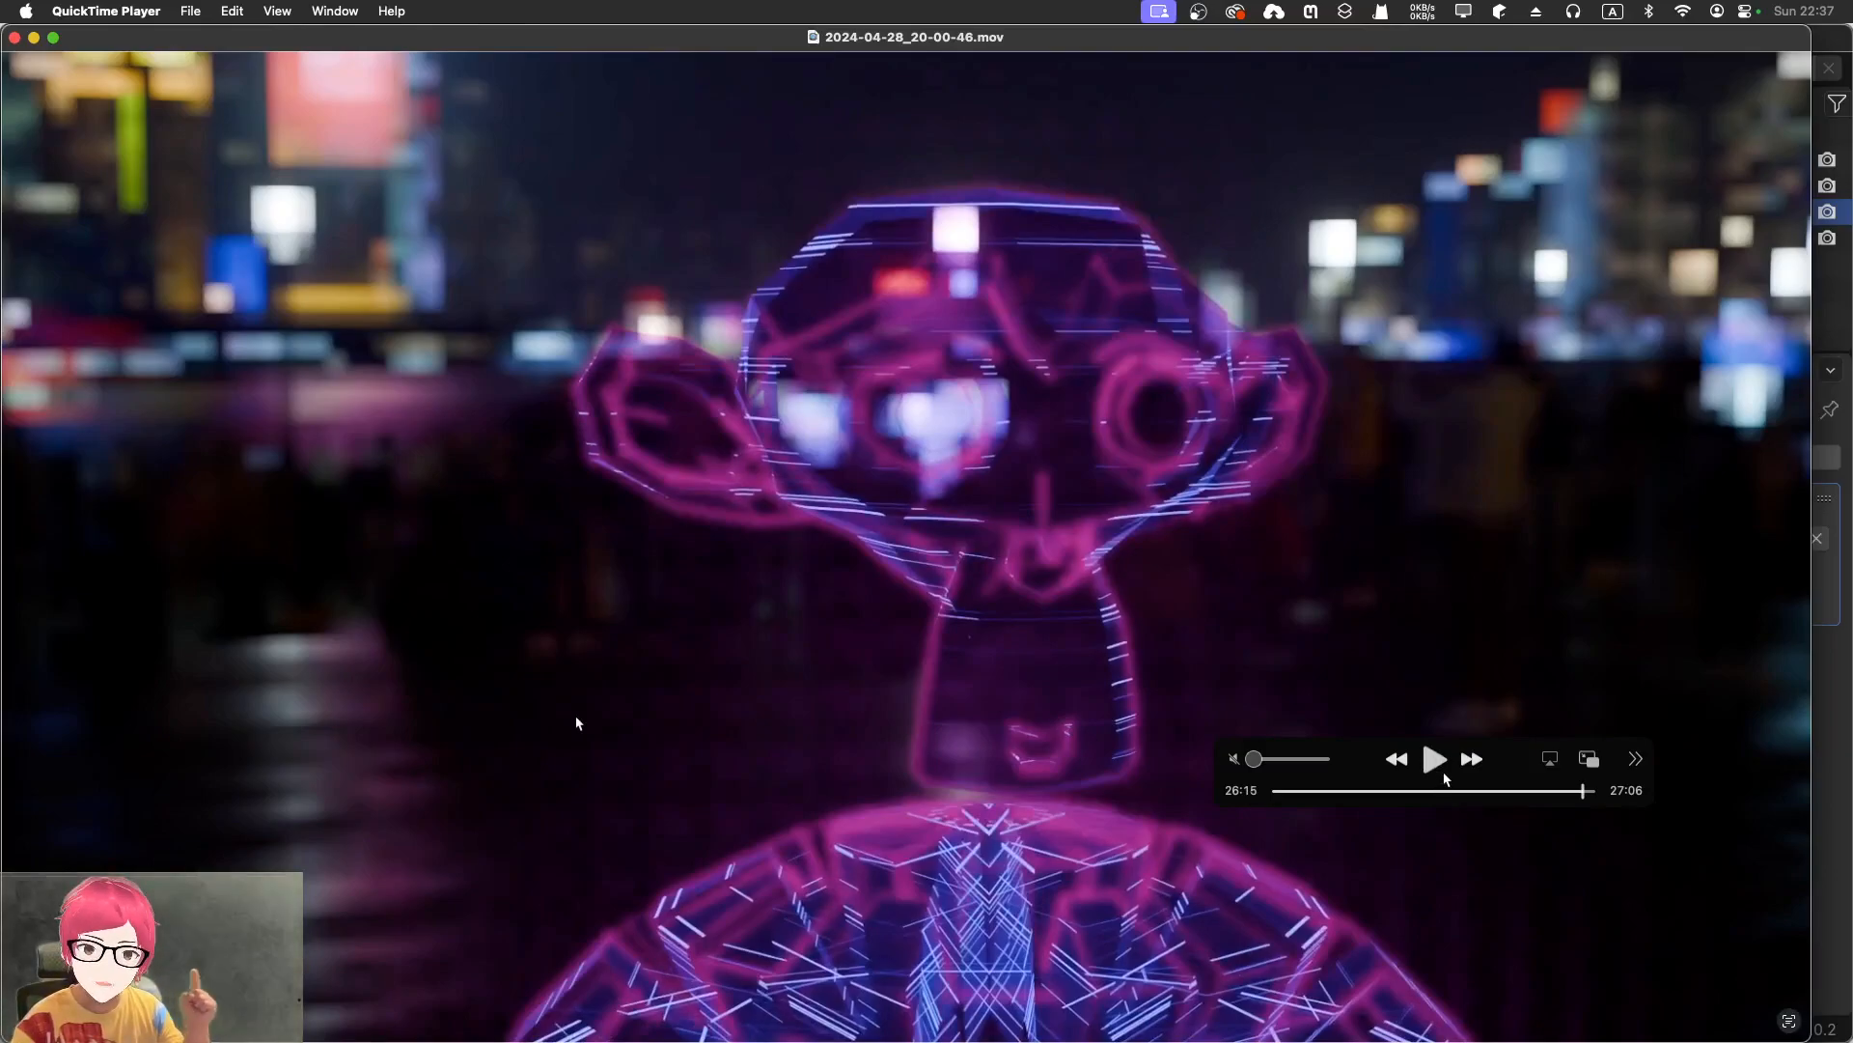
pyautogui.click(1448, 769)
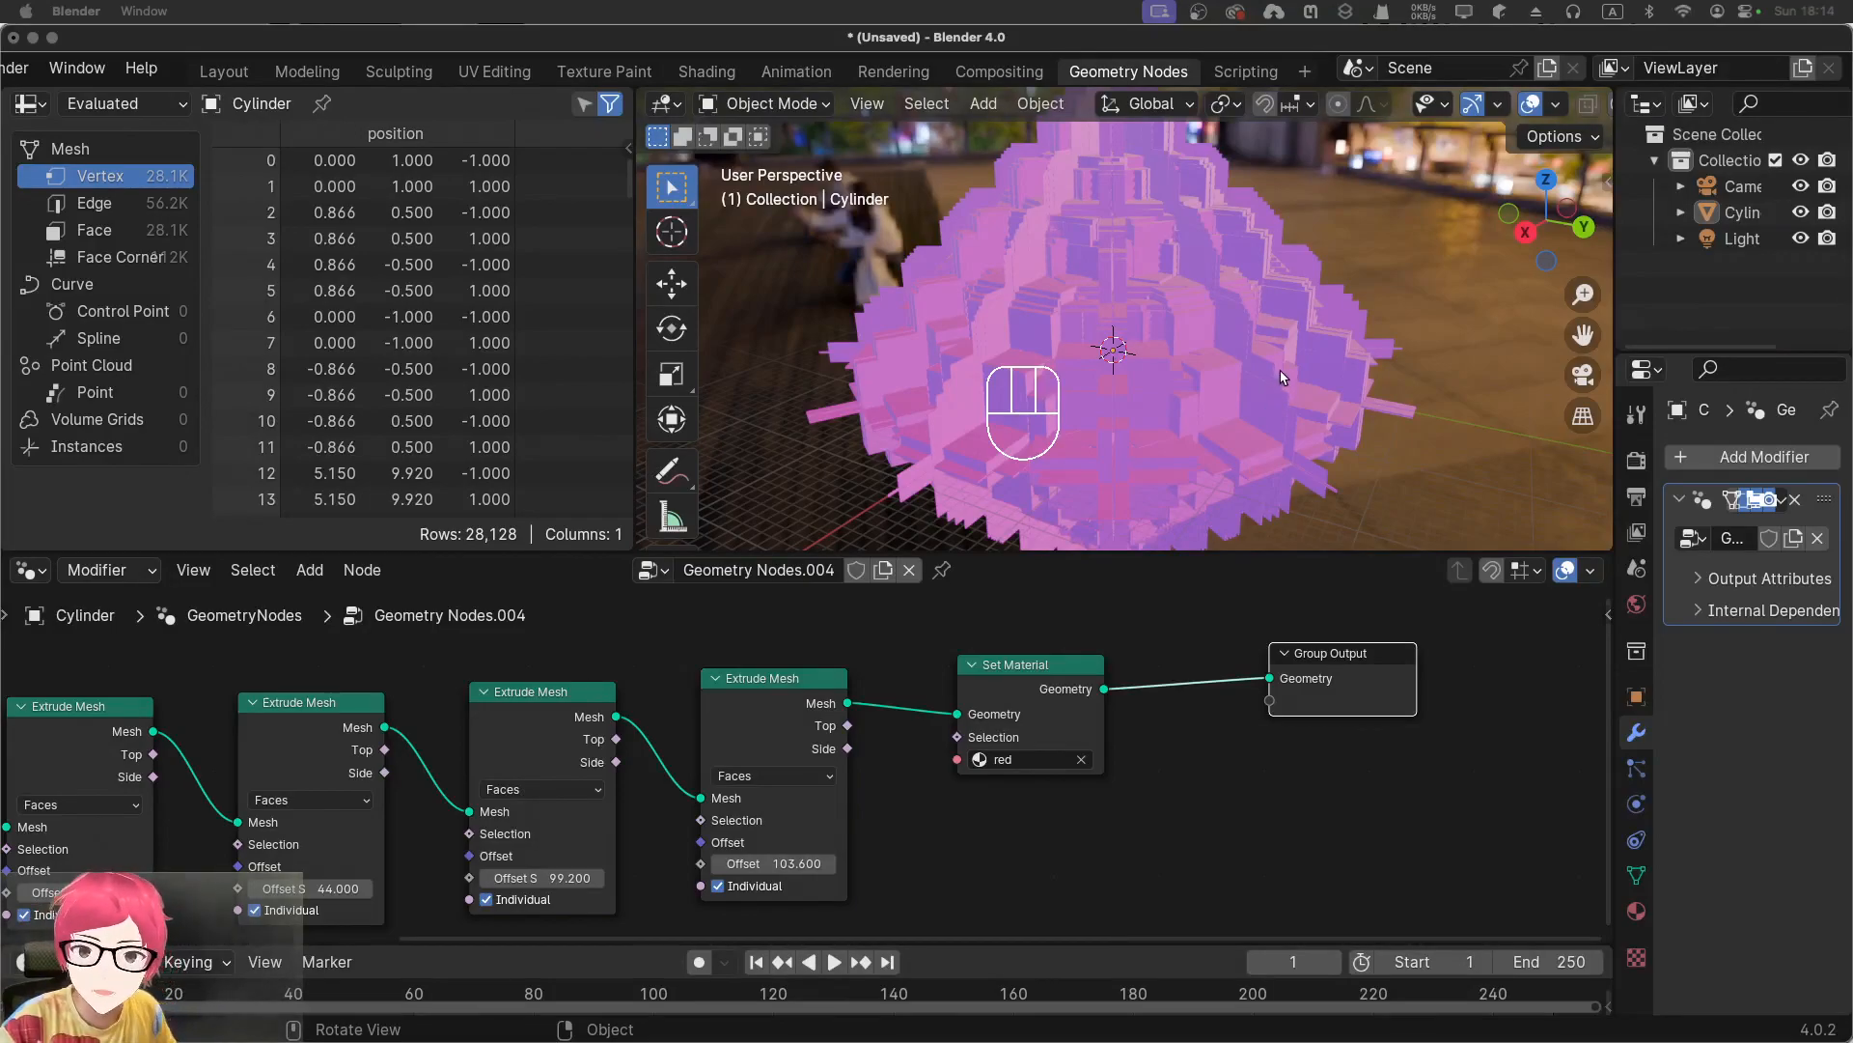
# Examine the extruded cylinder from several angles, along with its Set Material node and its material slots
pyautogui.scroll(3, 1126, 372)
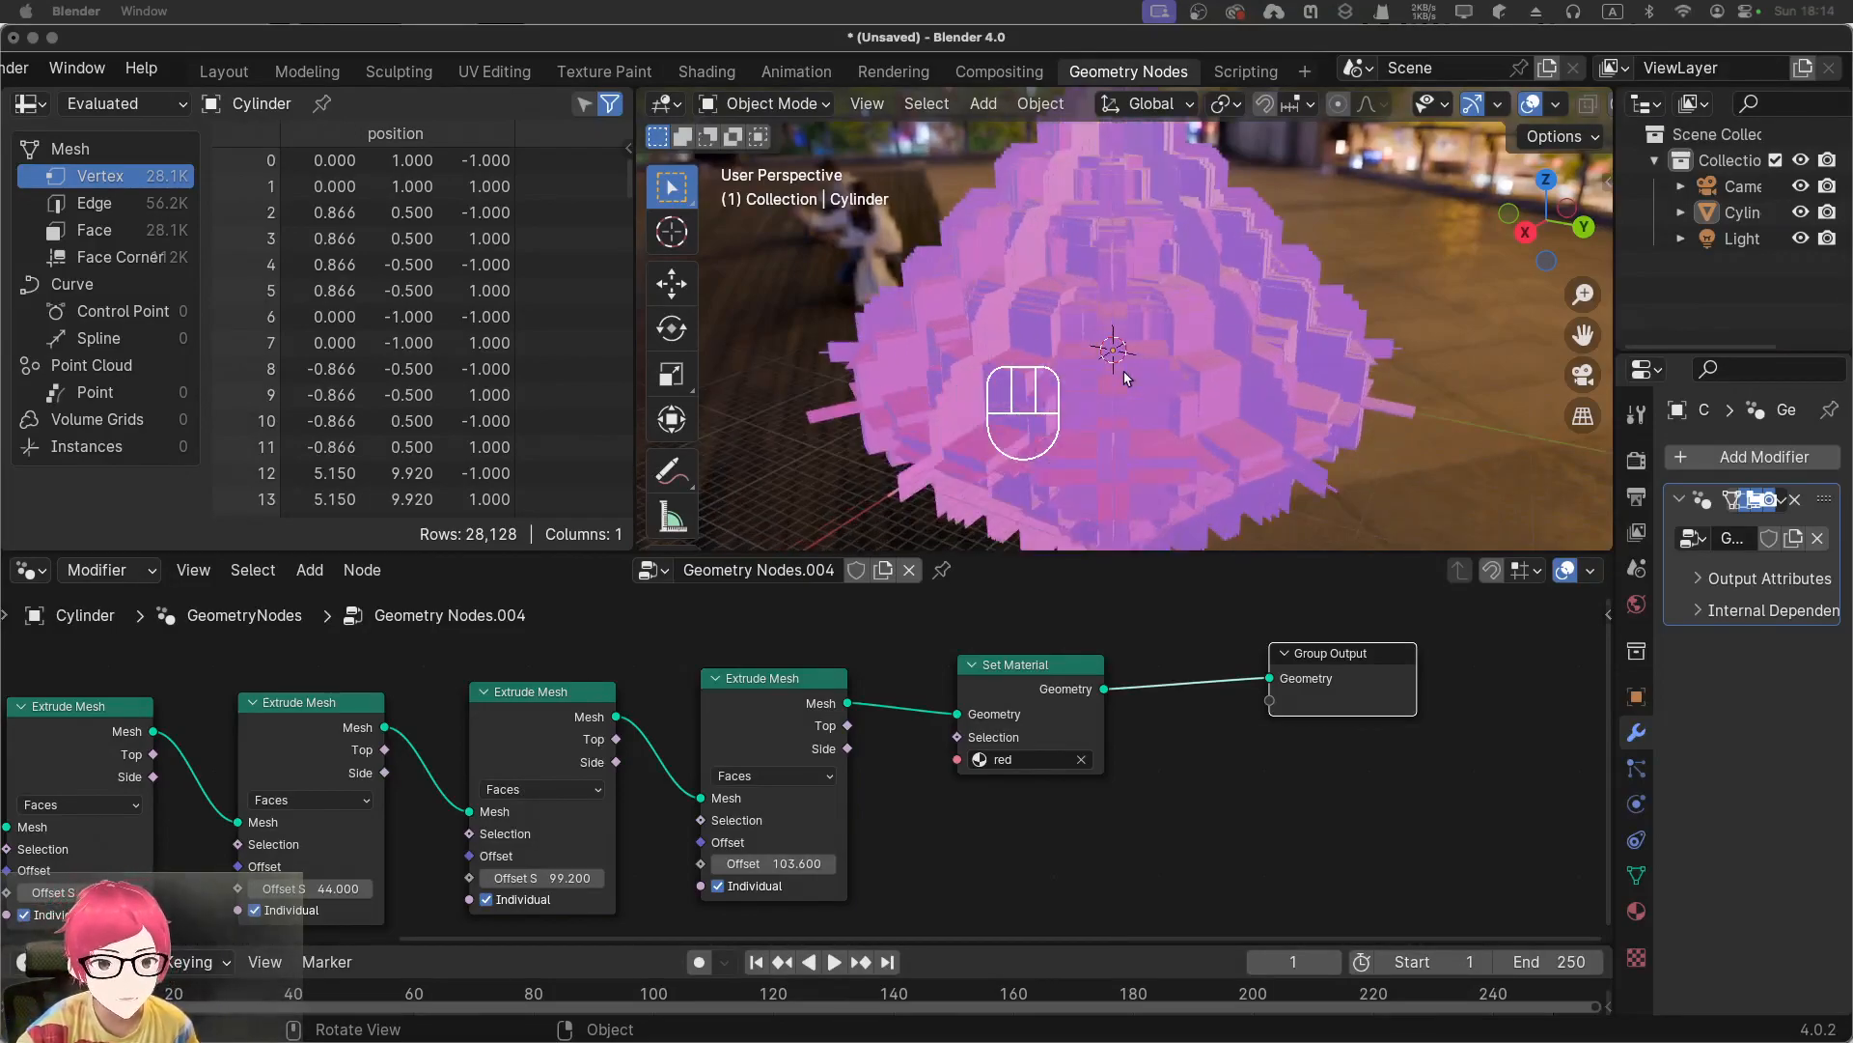
pyautogui.moveTo(977, 344); pyautogui.dragTo(1149, 375, button='middle')
pyautogui.scroll(-2, 1149, 375)
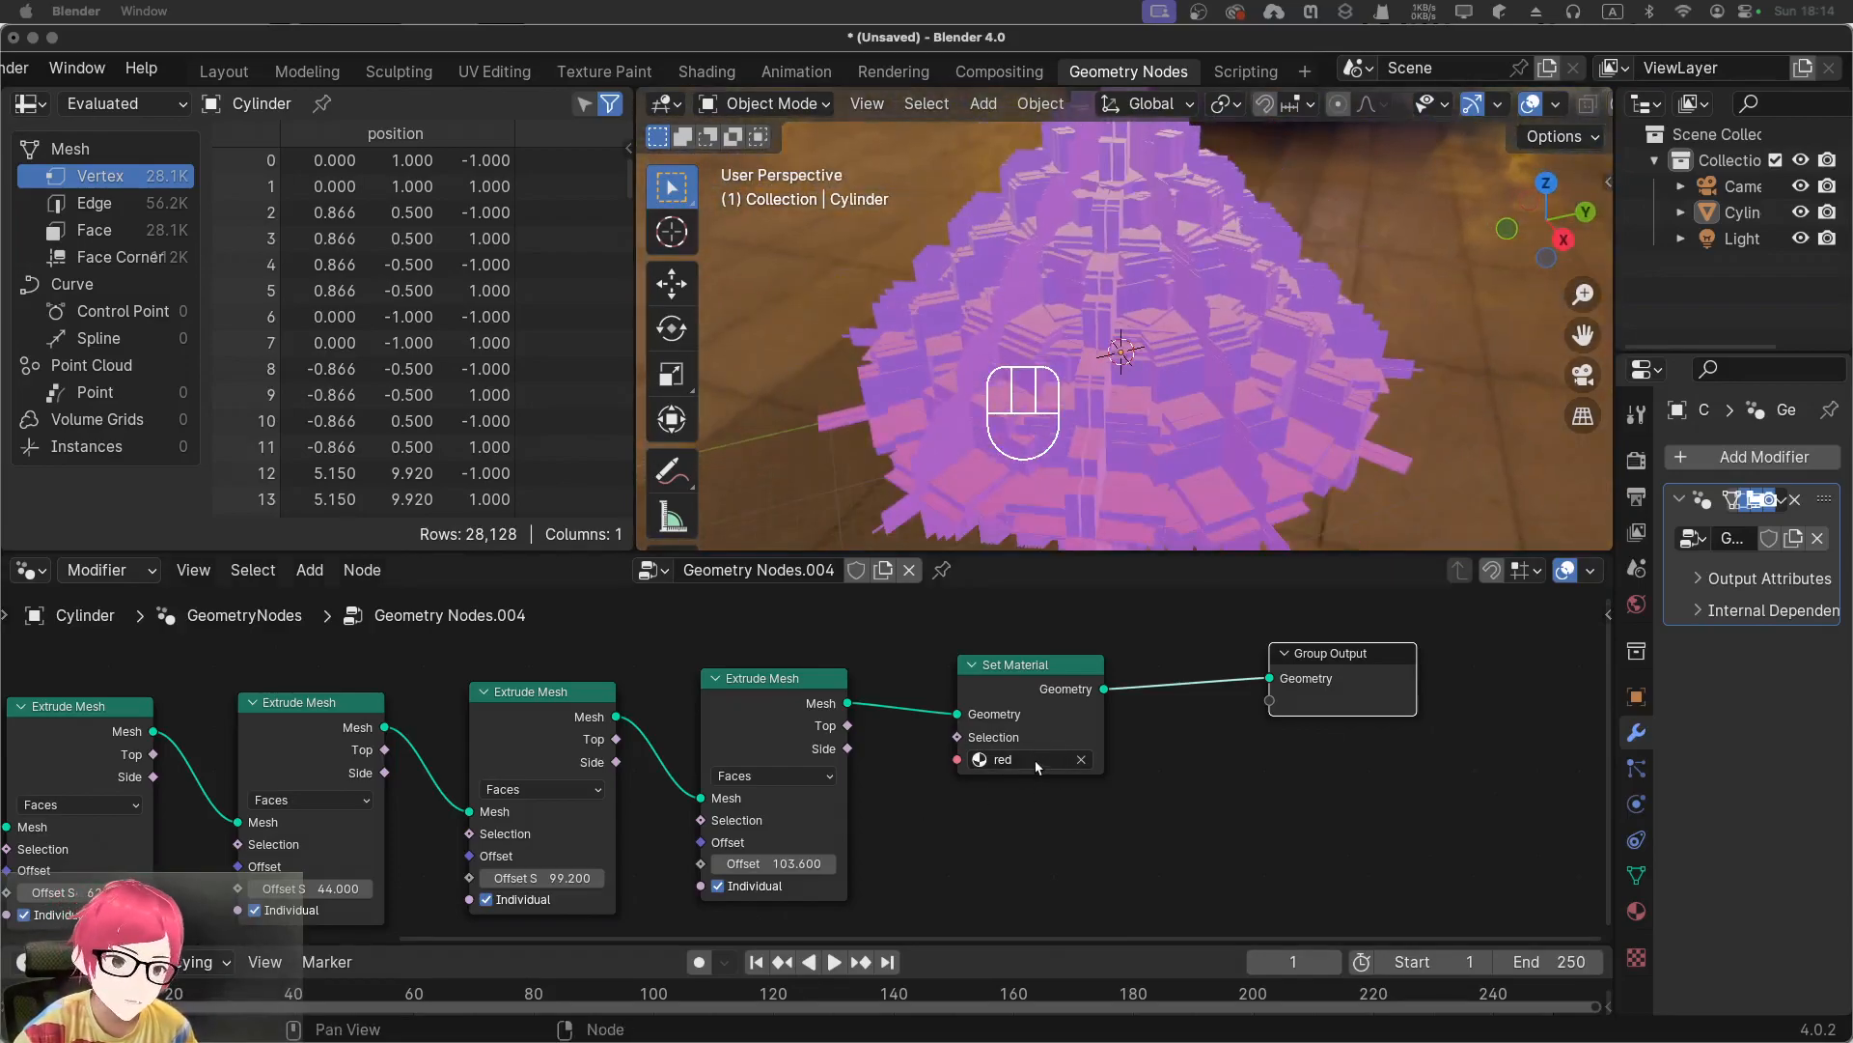
pyautogui.moveTo(1040, 384); pyautogui.dragTo(1141, 348, button='middle')
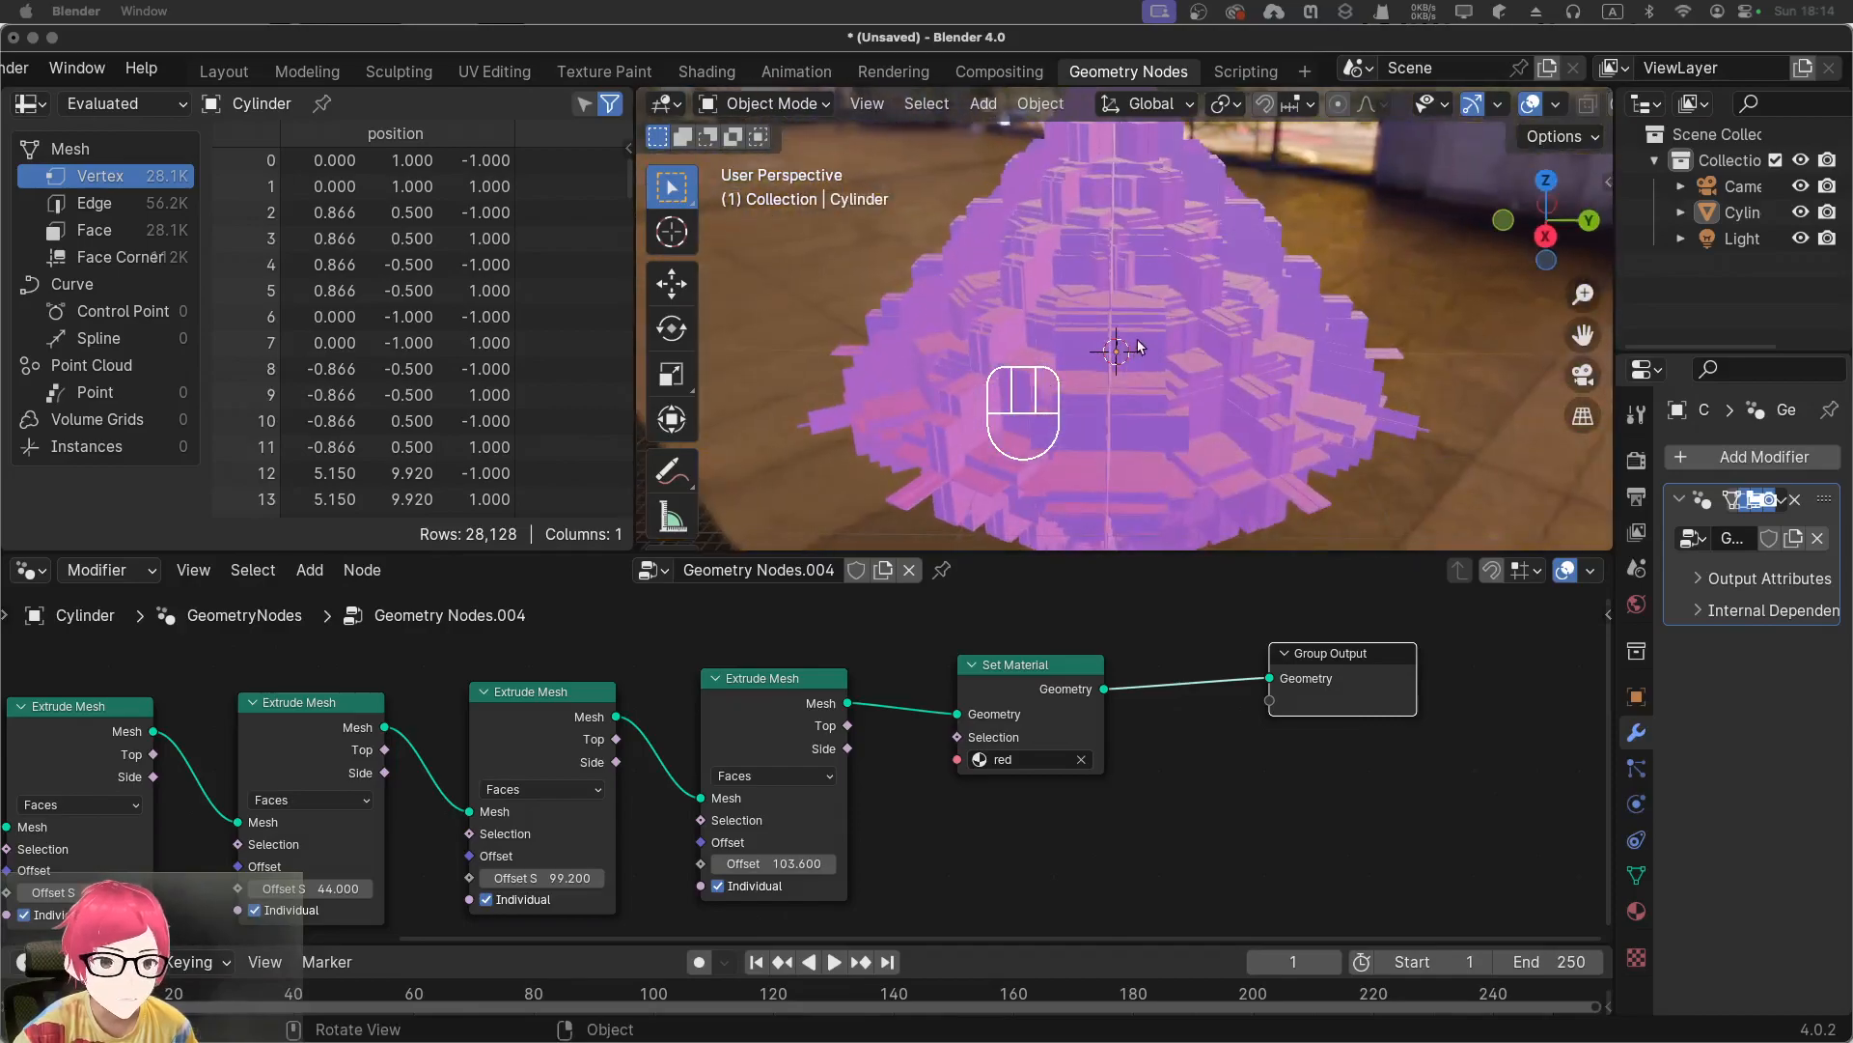
pyautogui.click(1026, 761)
pyautogui.click(1636, 604)
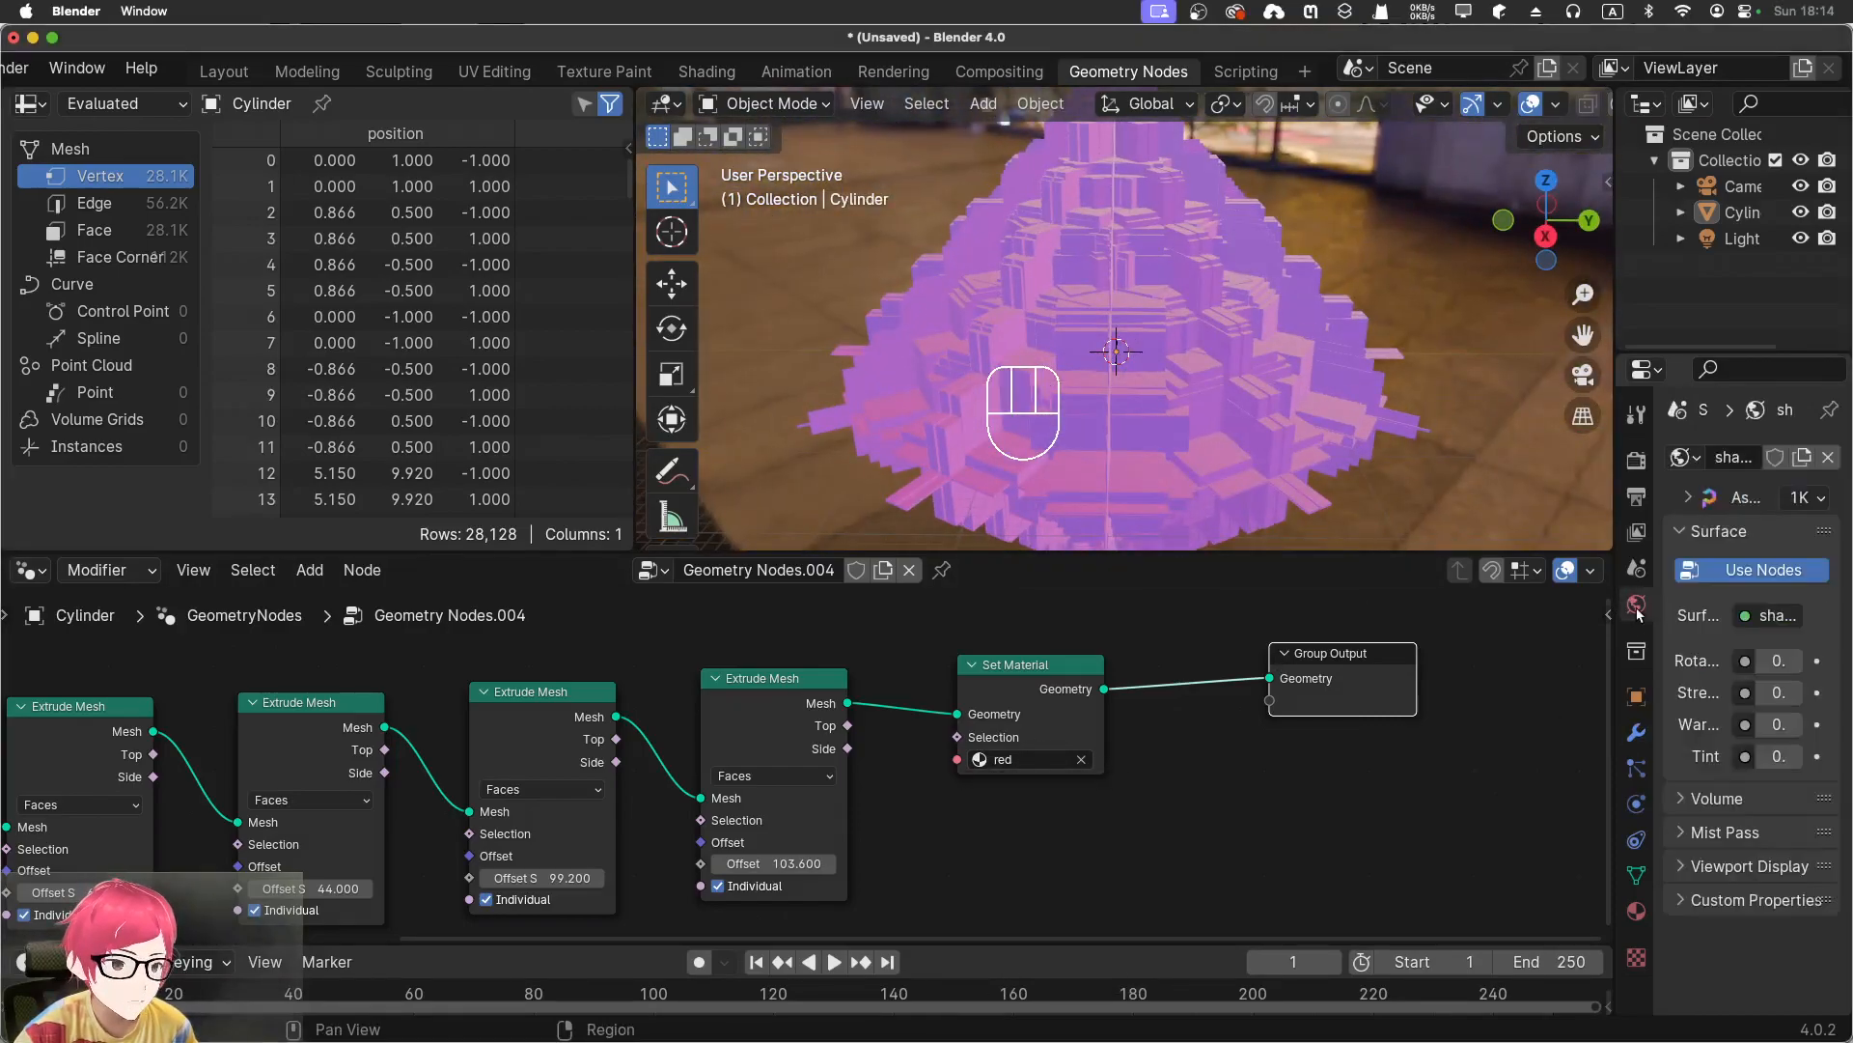
pyautogui.click(1637, 912)
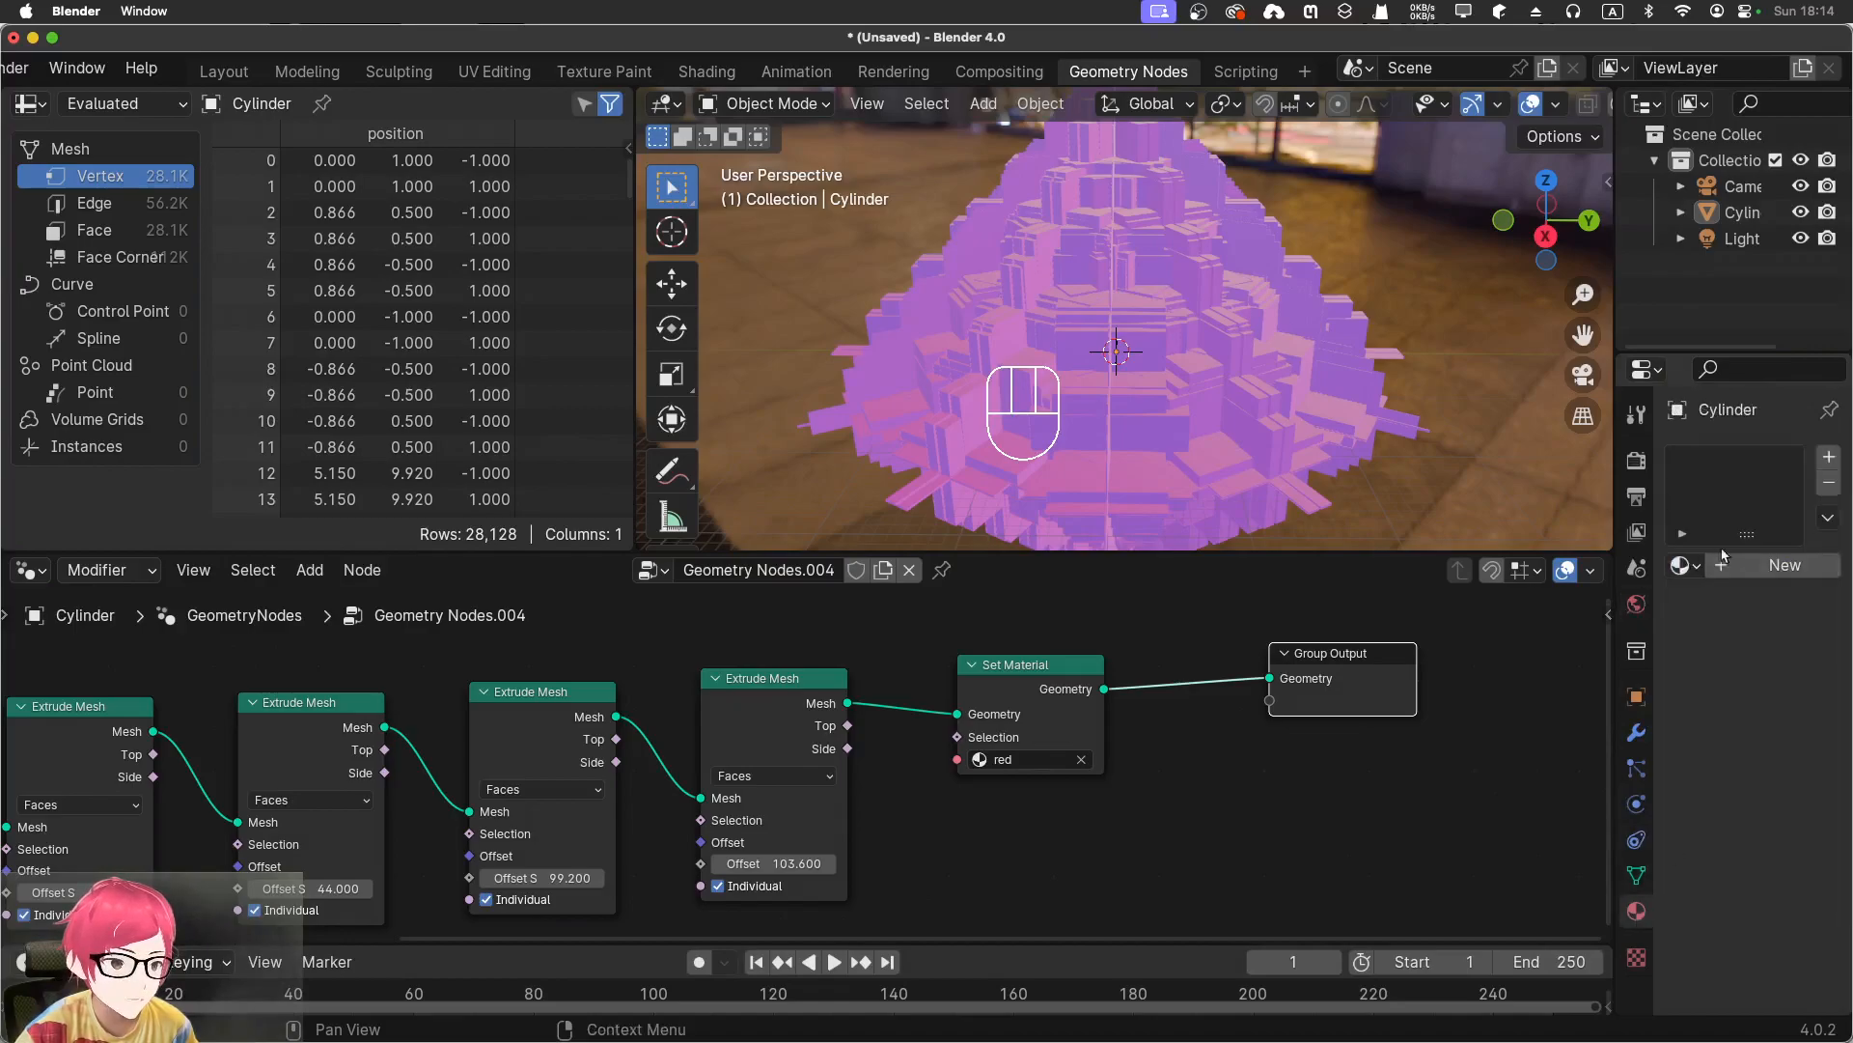
pyautogui.click(997, 763)
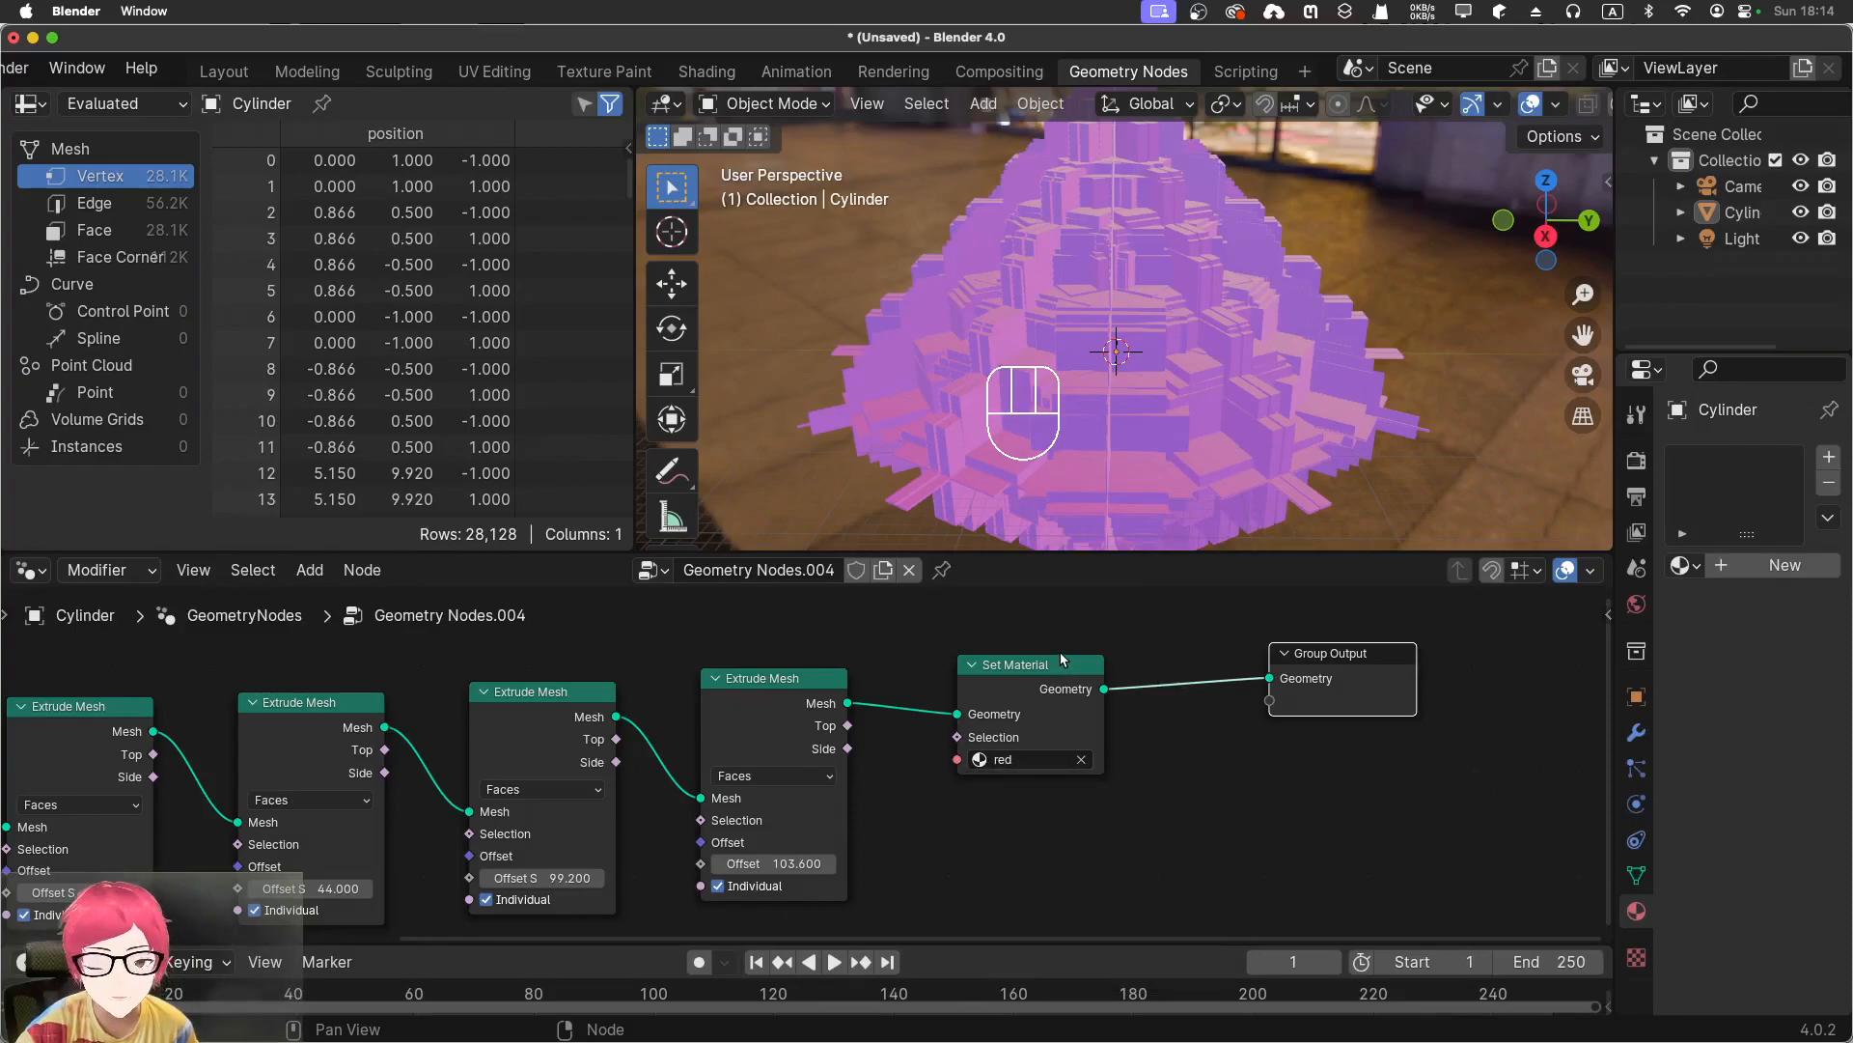
pyautogui.moveTo(819, 371); pyautogui.dragTo(907, 376, button='middle')
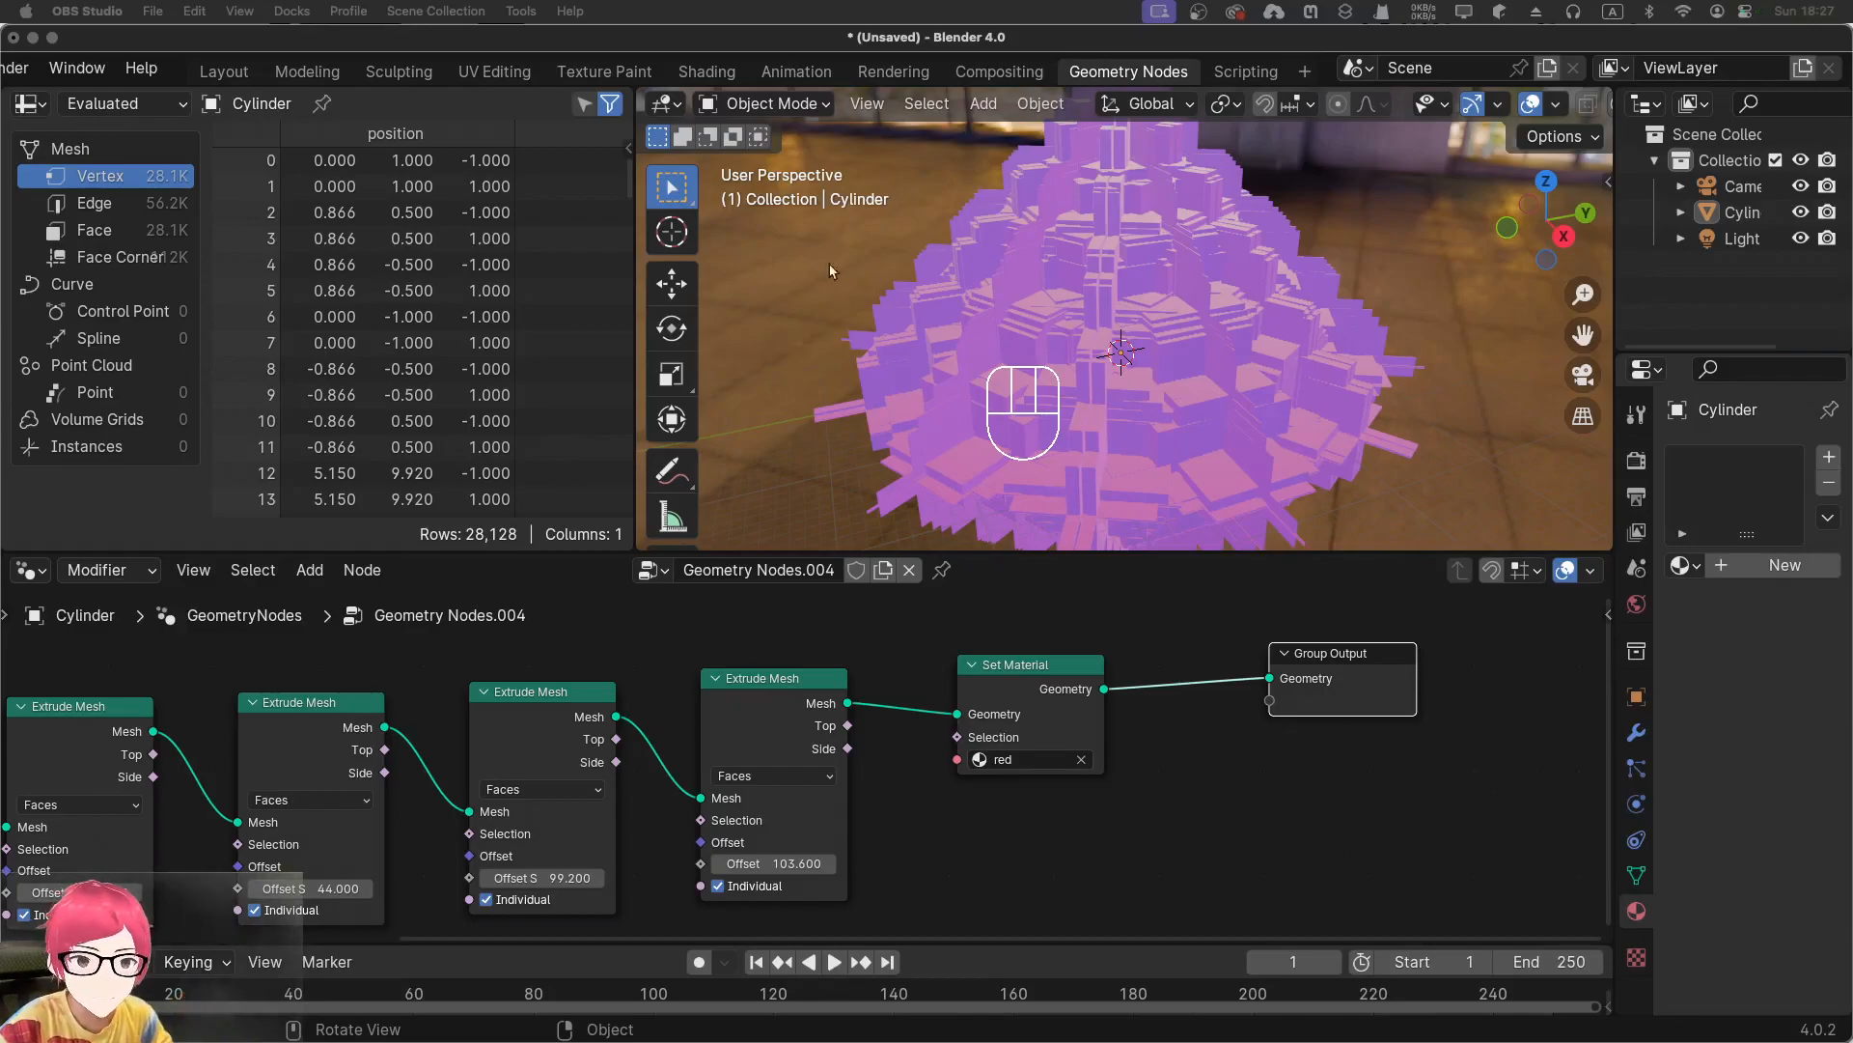
# Switch to the Shading workspace and create a new material named holo for the cylinder
pyautogui.click(706, 72)
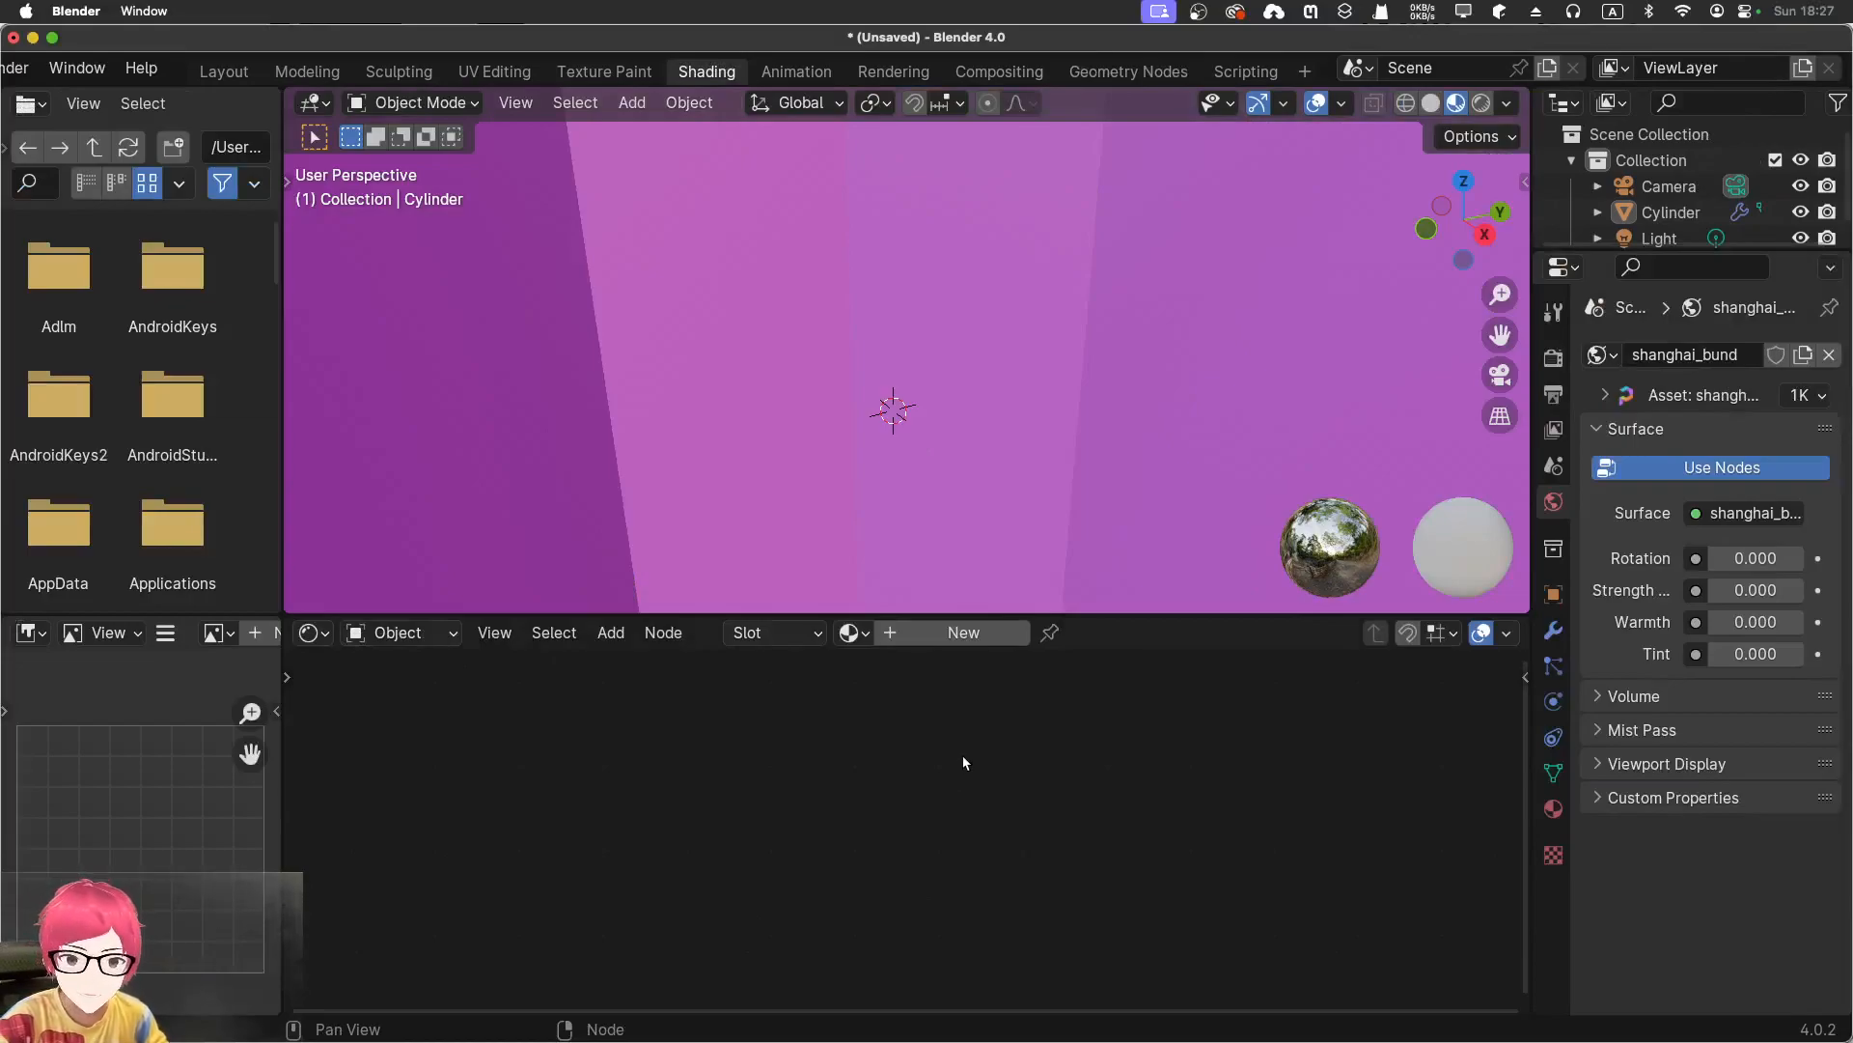
pyautogui.click(943, 636)
pyautogui.click(1024, 634)
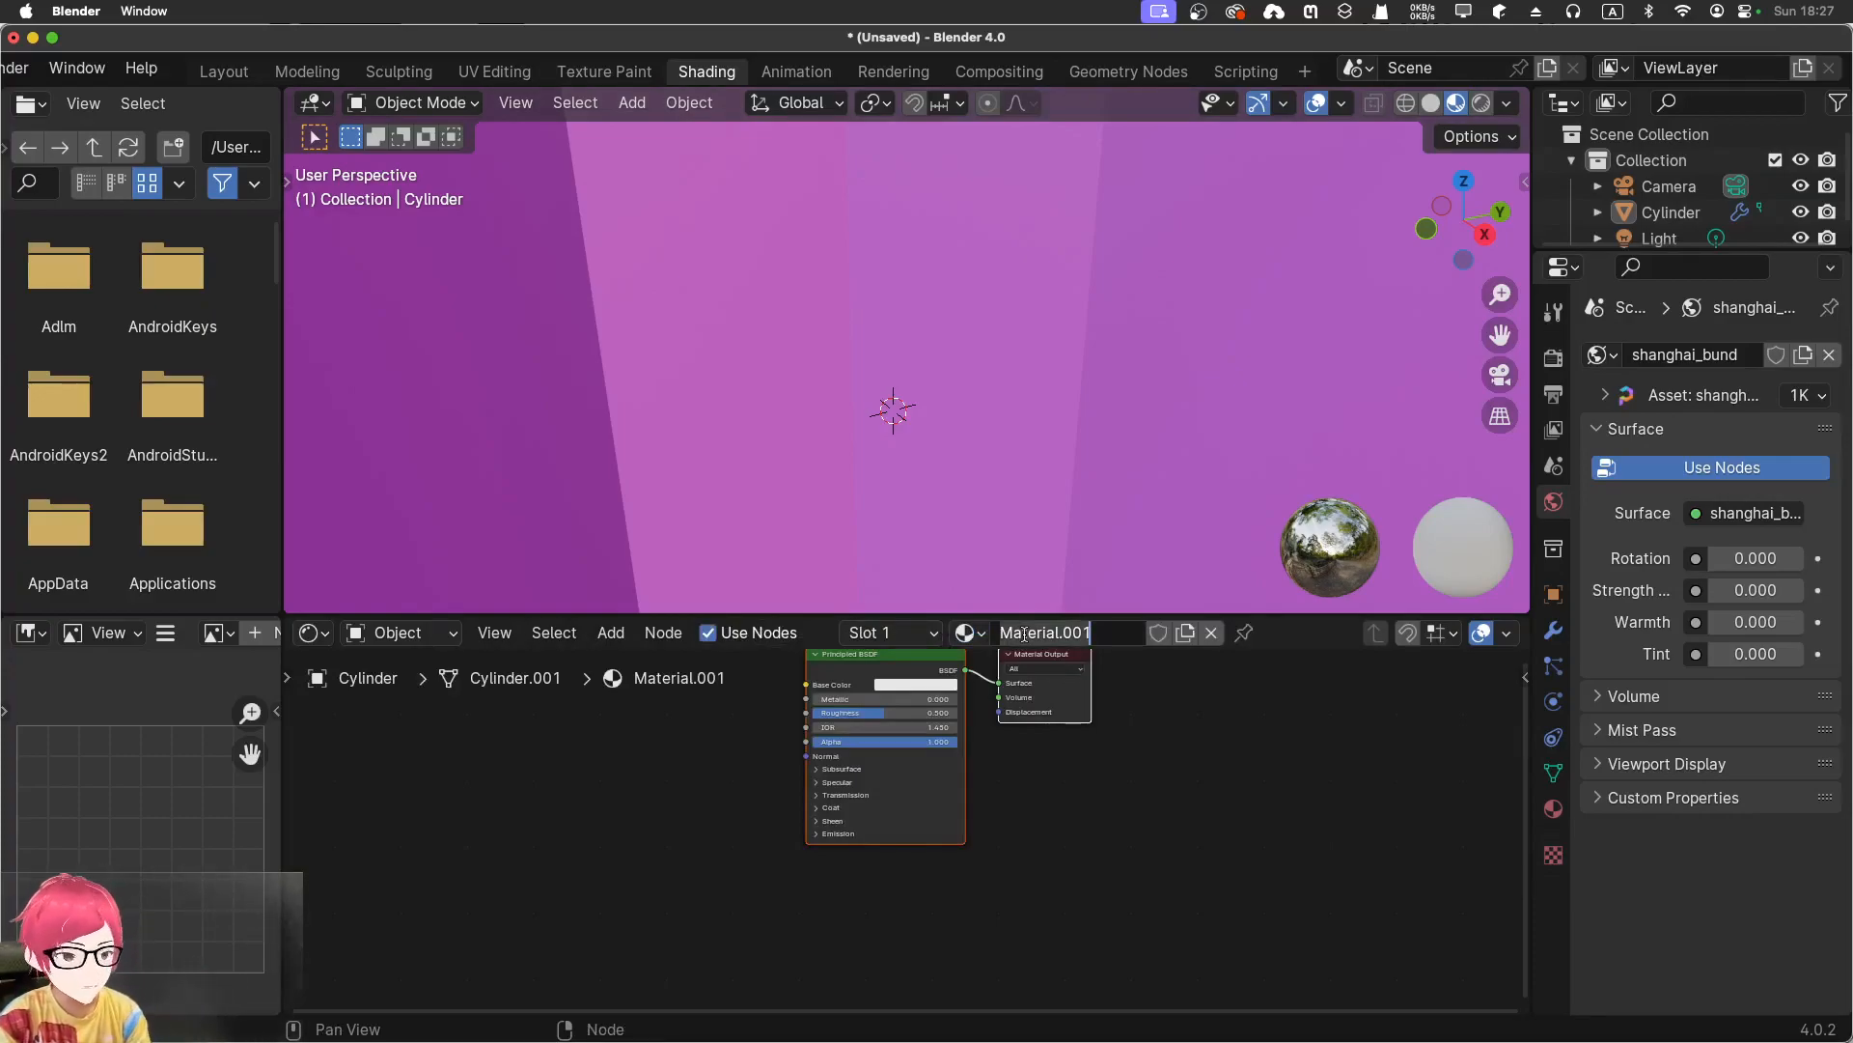
pyautogui.write('holo')
pyautogui.press('Return')
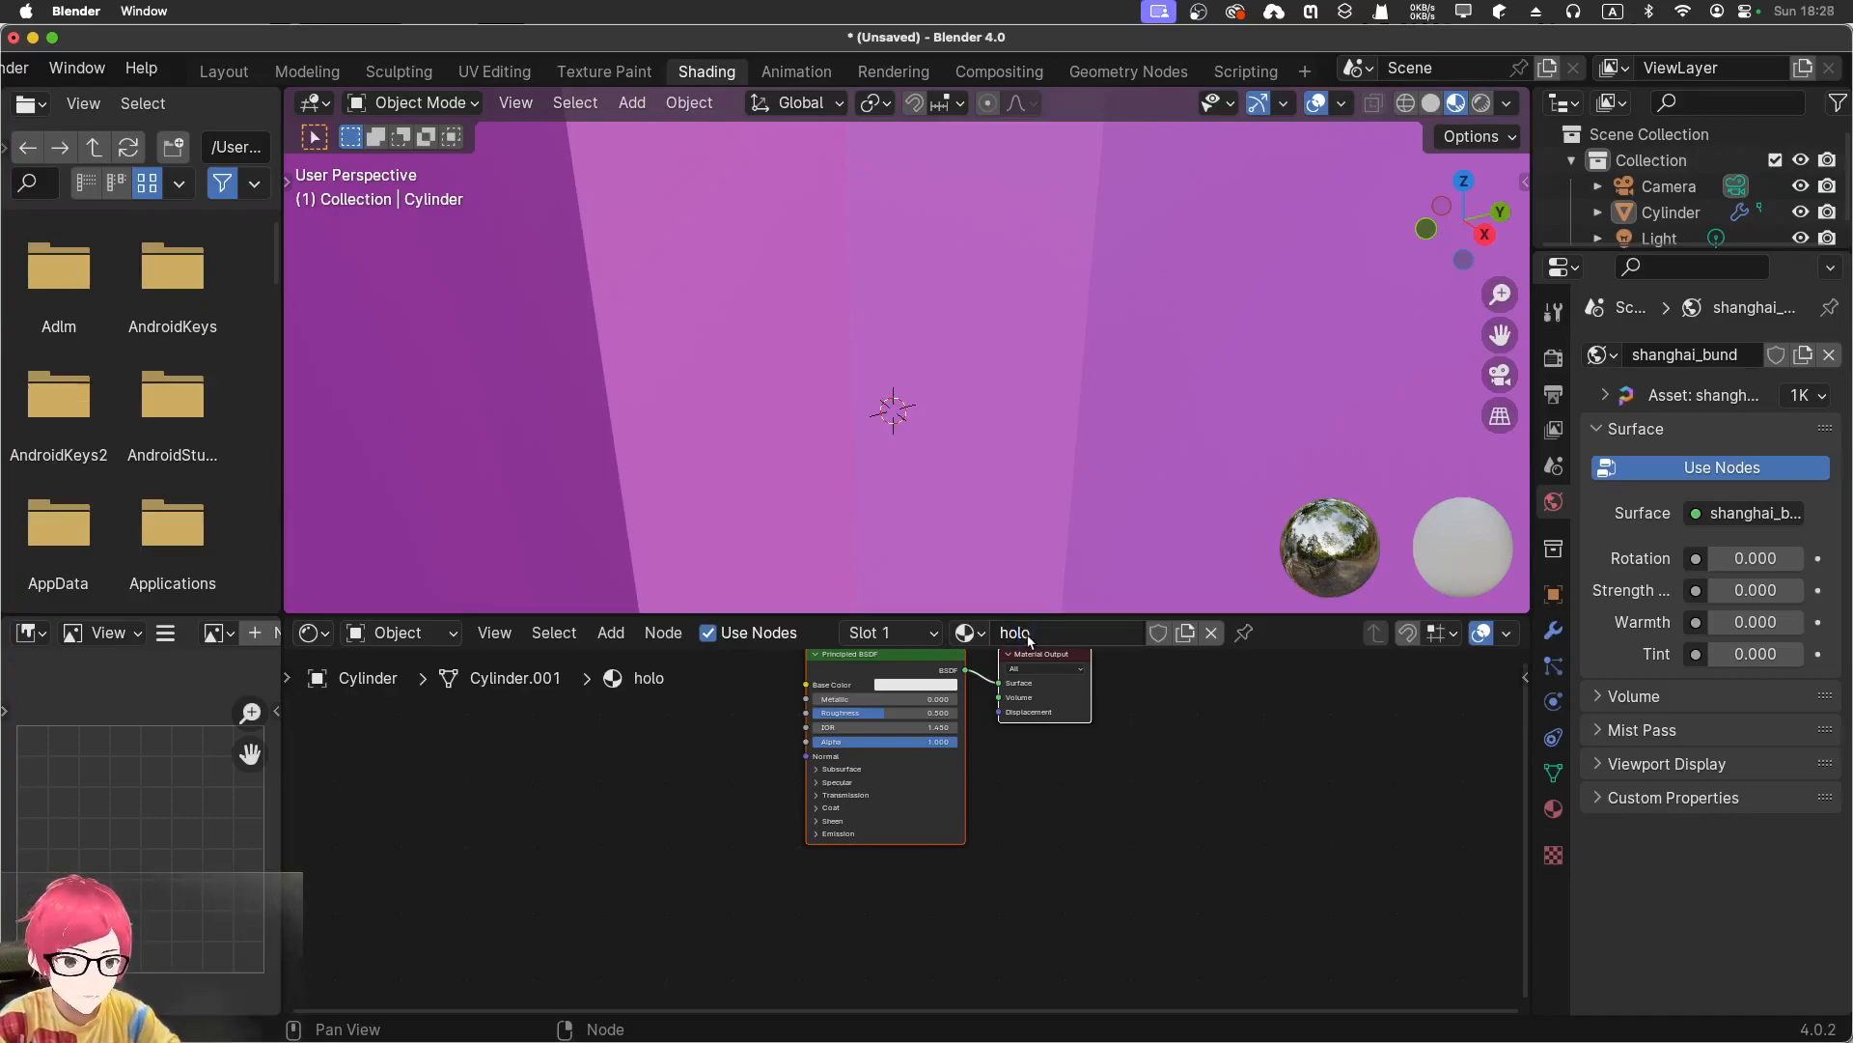
# Enlarge the shader node area and switch the 3D viewport to rendered shading with the whole cylinder in view
pyautogui.scroll(2, 1052, 760)
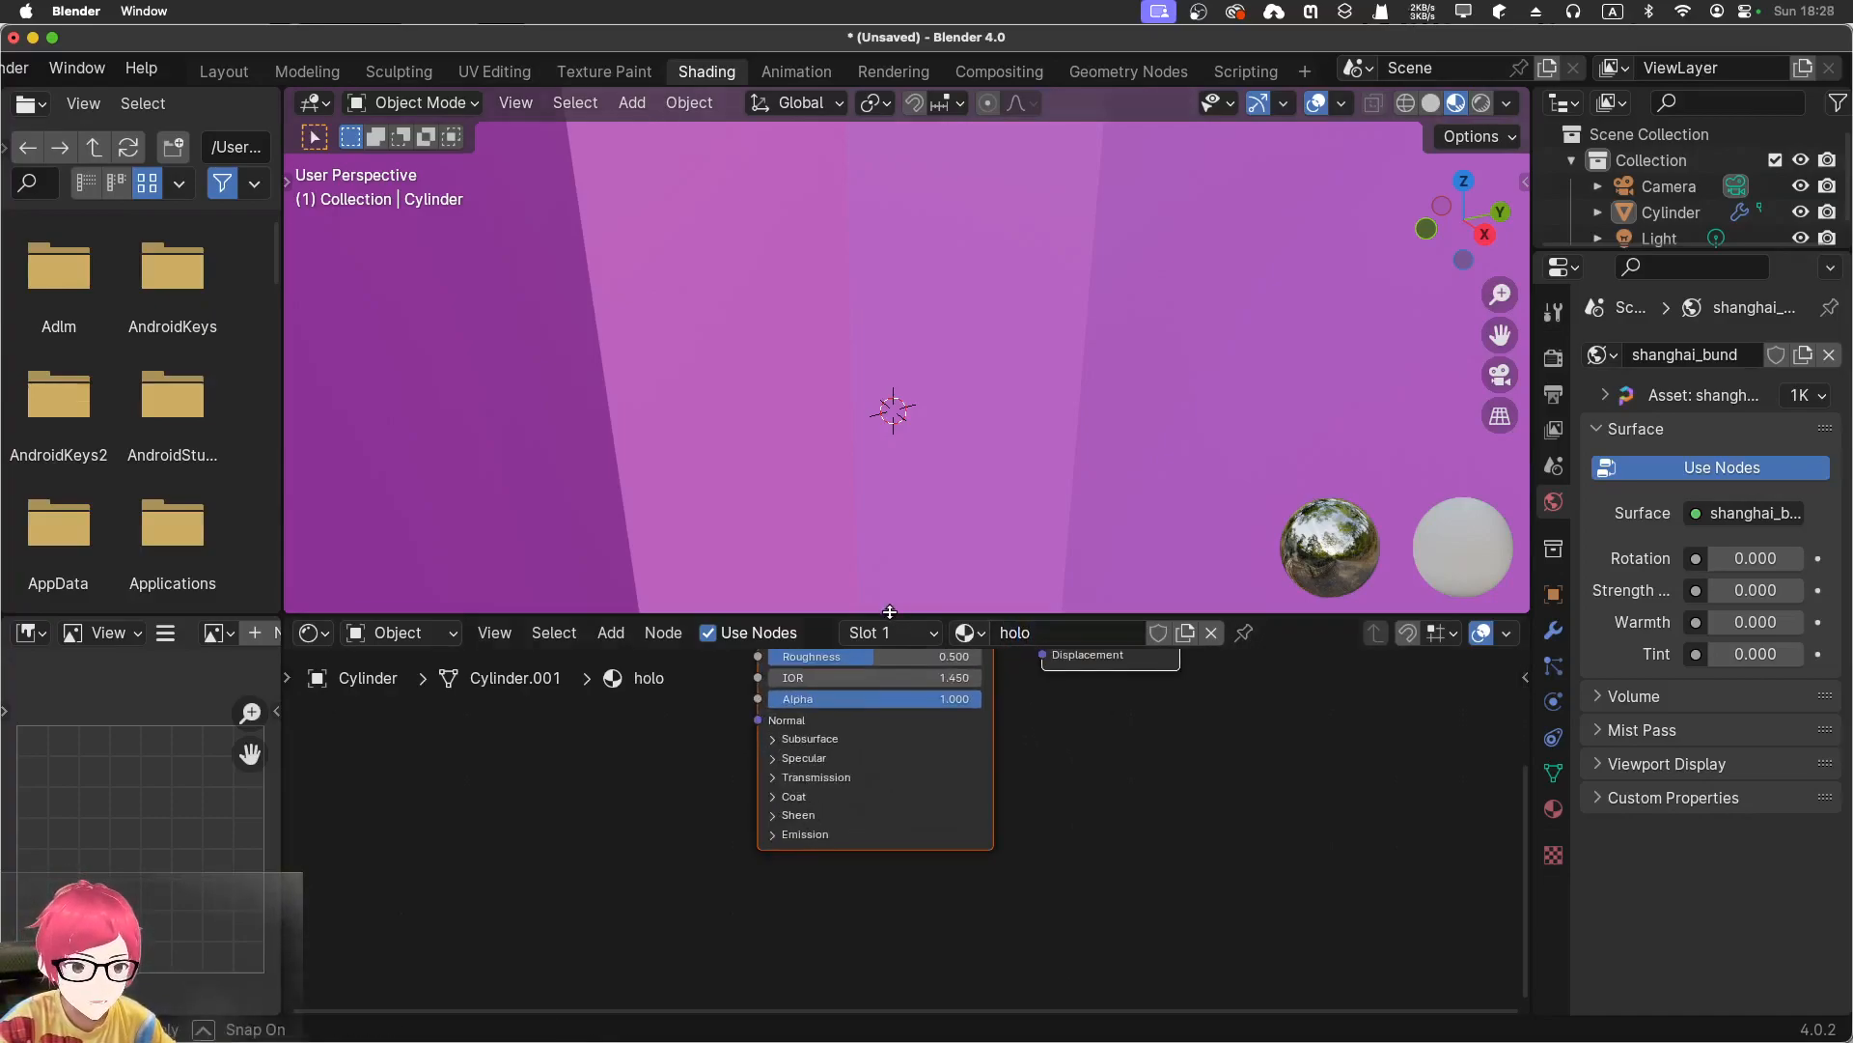
pyautogui.moveTo(893, 614); pyautogui.dragTo(927, 467)
pyautogui.scroll(-5, 976, 278)
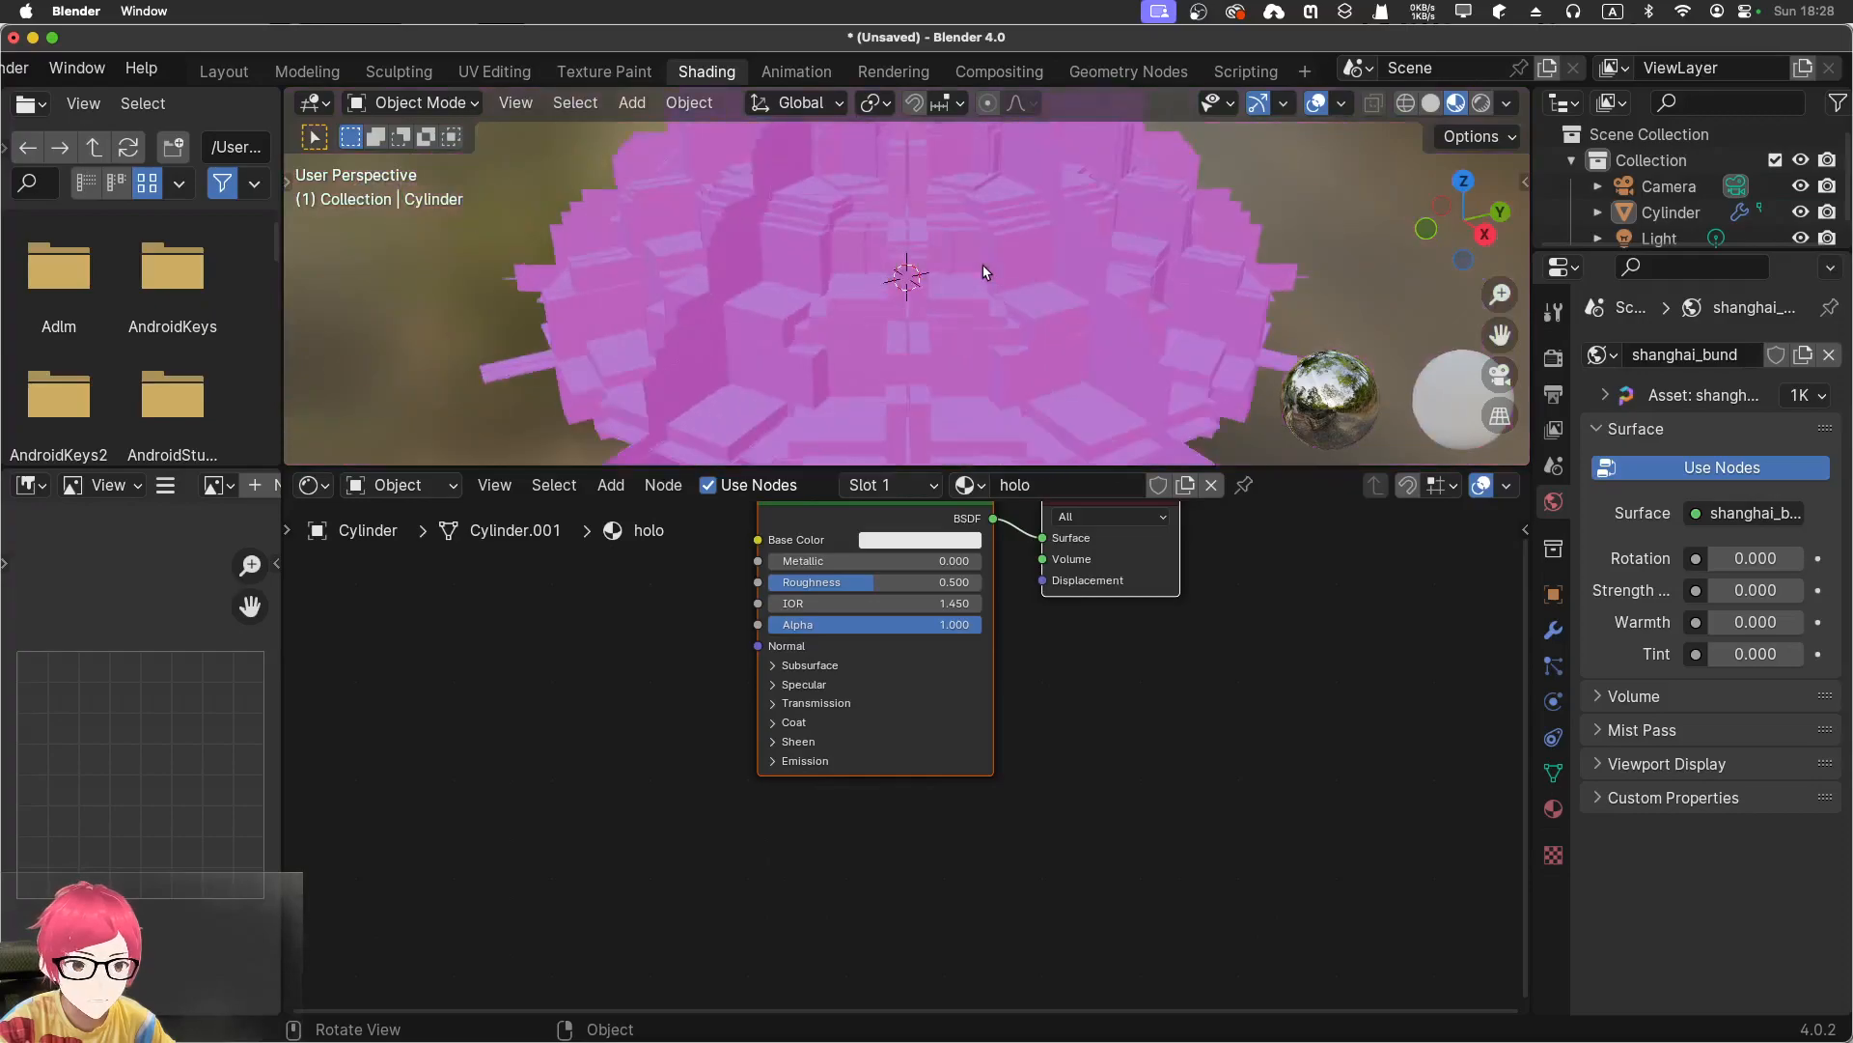
pyautogui.scroll(-4, 985, 265)
pyautogui.scroll(3, 985, 264)
pyautogui.moveTo(985, 265)
pyautogui.mouseDown(button='middle')
pyautogui.moveTo(945, 263)
pyautogui.moveTo(965, 261)
pyautogui.mouseUp(button='middle')
pyautogui.scroll(-3, 965, 260)
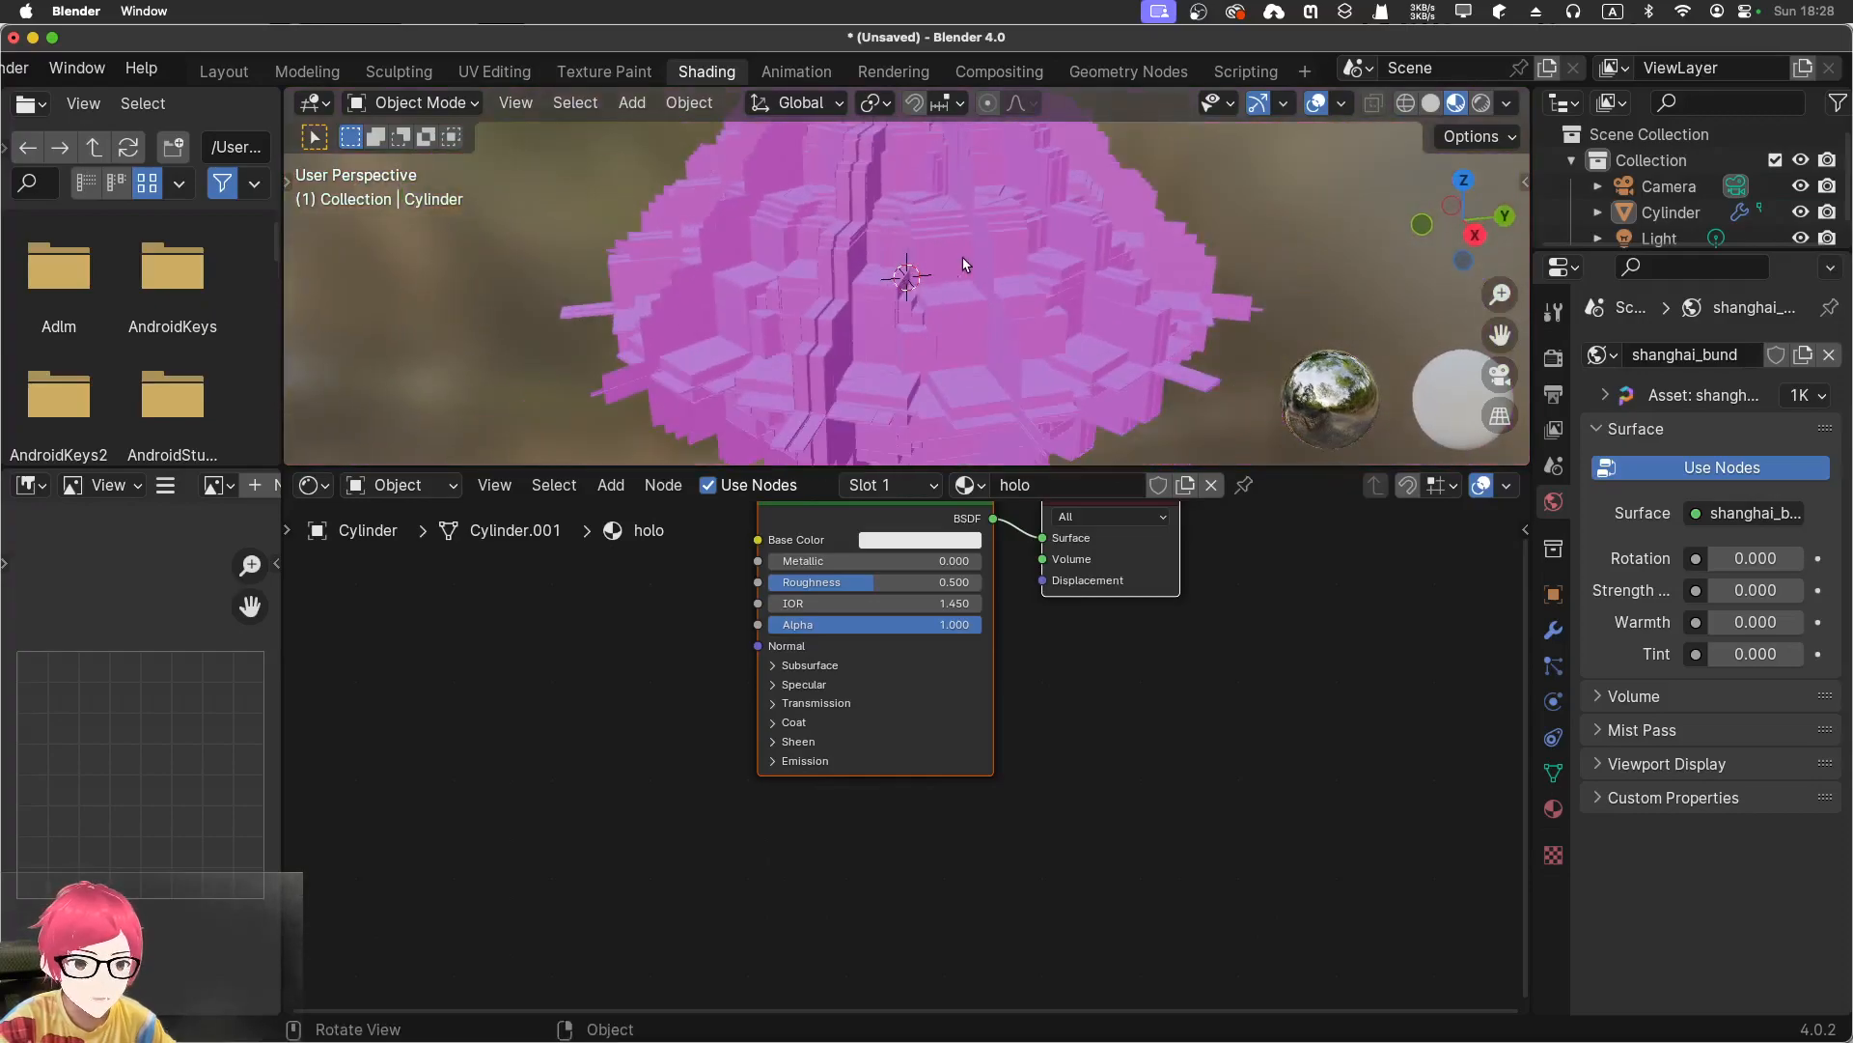
pyautogui.click(1482, 103)
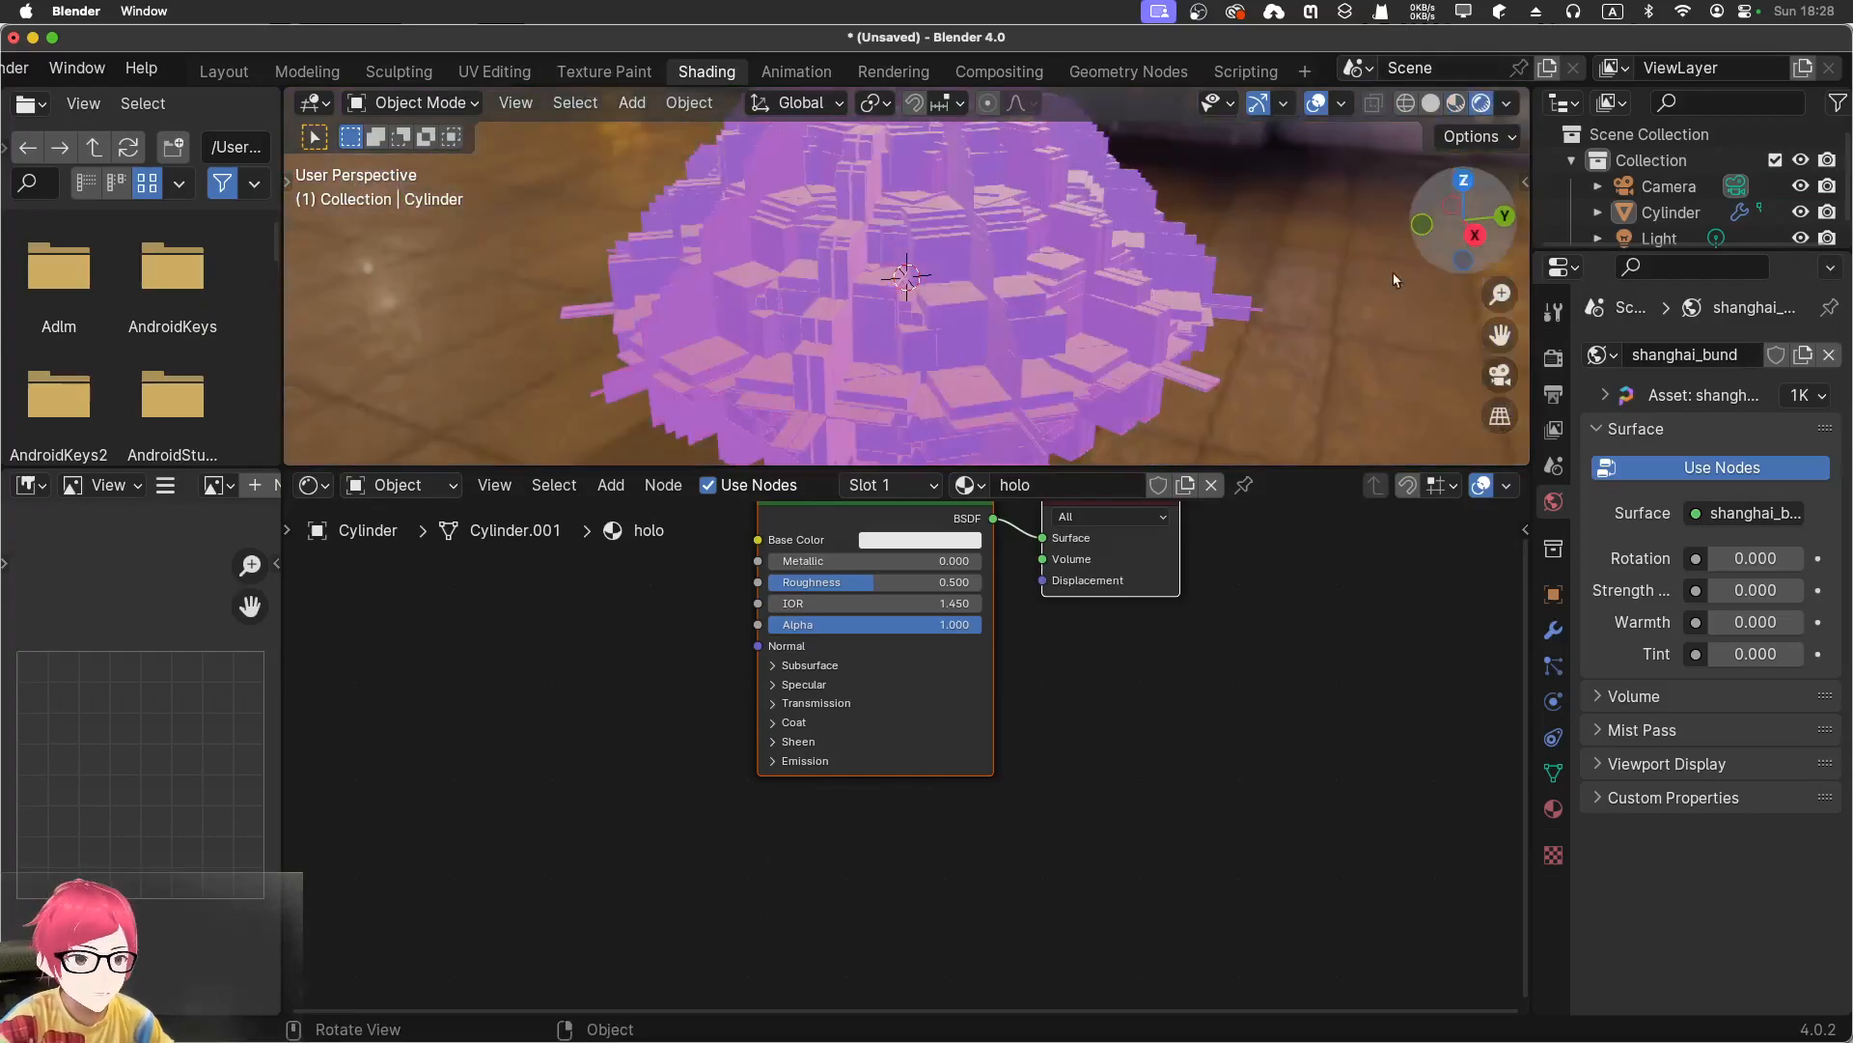
pyautogui.moveTo(1332, 229); pyautogui.dragTo(1318, 281, button='middle')
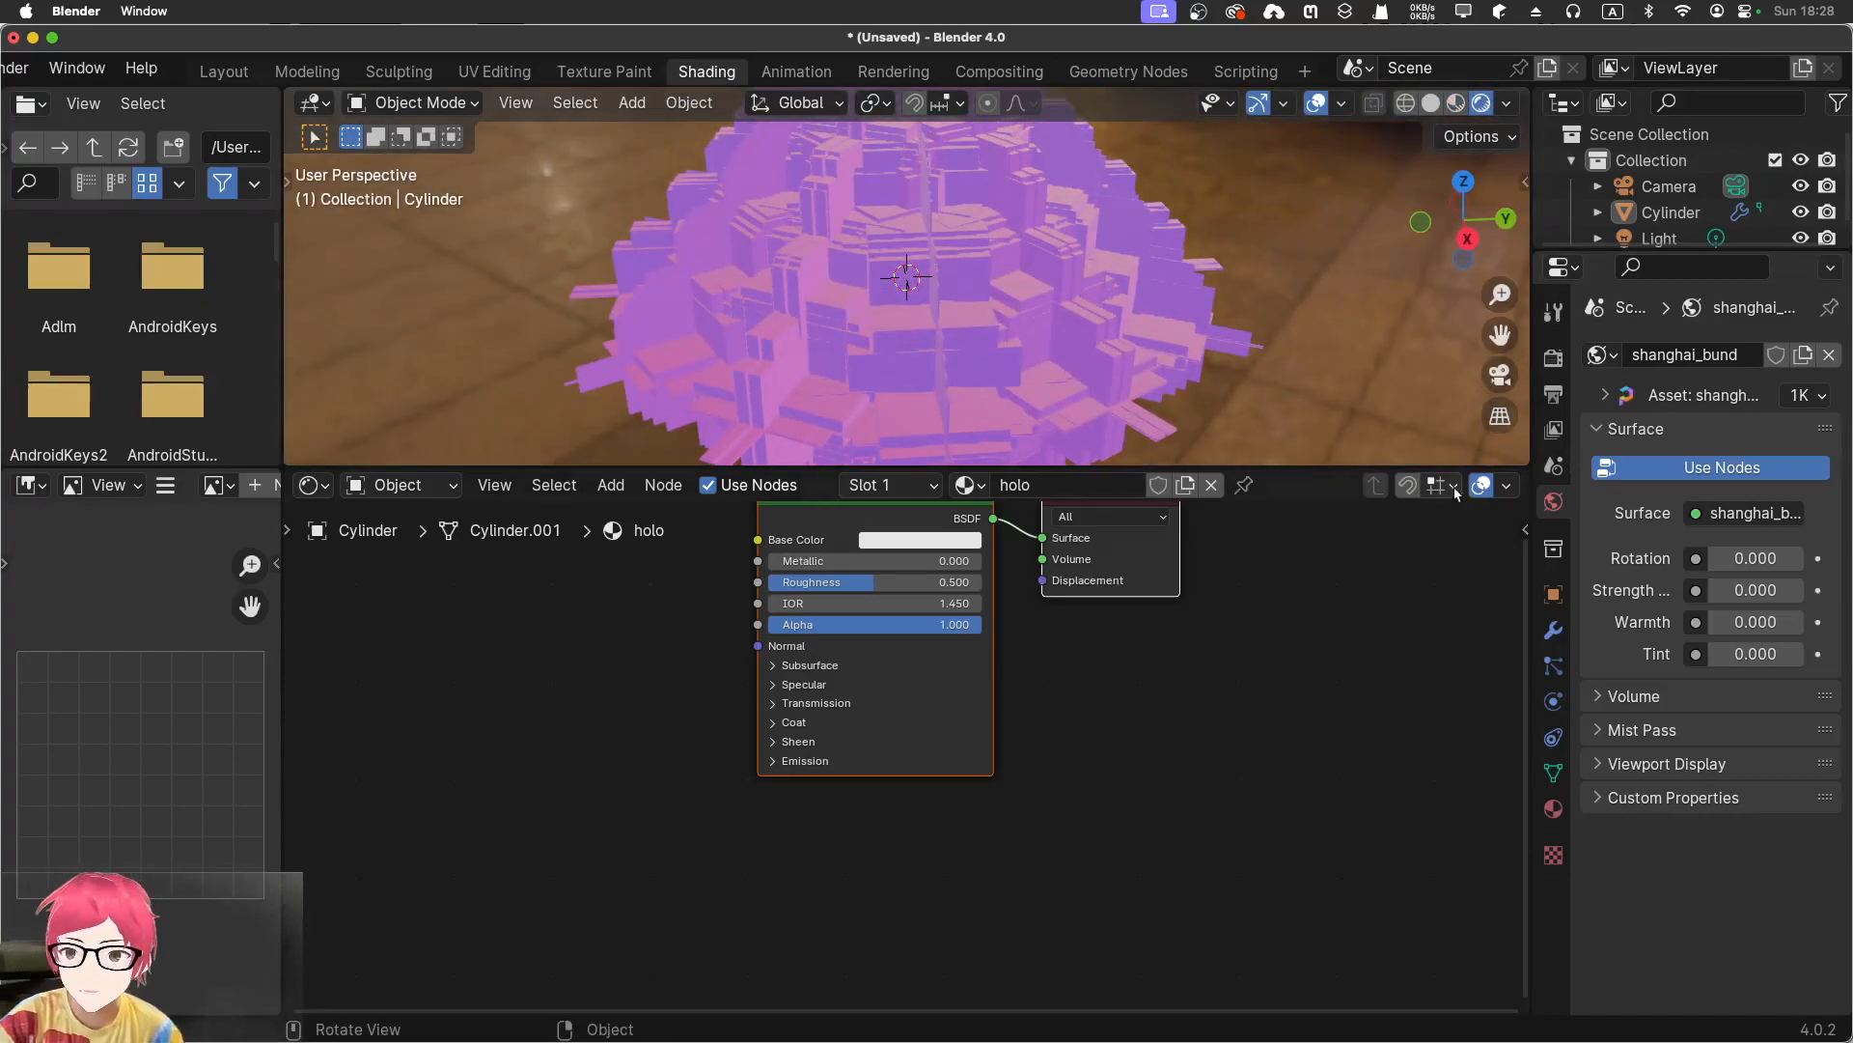
# Delete the Principled BSDF node from the holo material
pyautogui.moveTo(1323, 807); pyautogui.dragTo(1212, 898, button='middle')
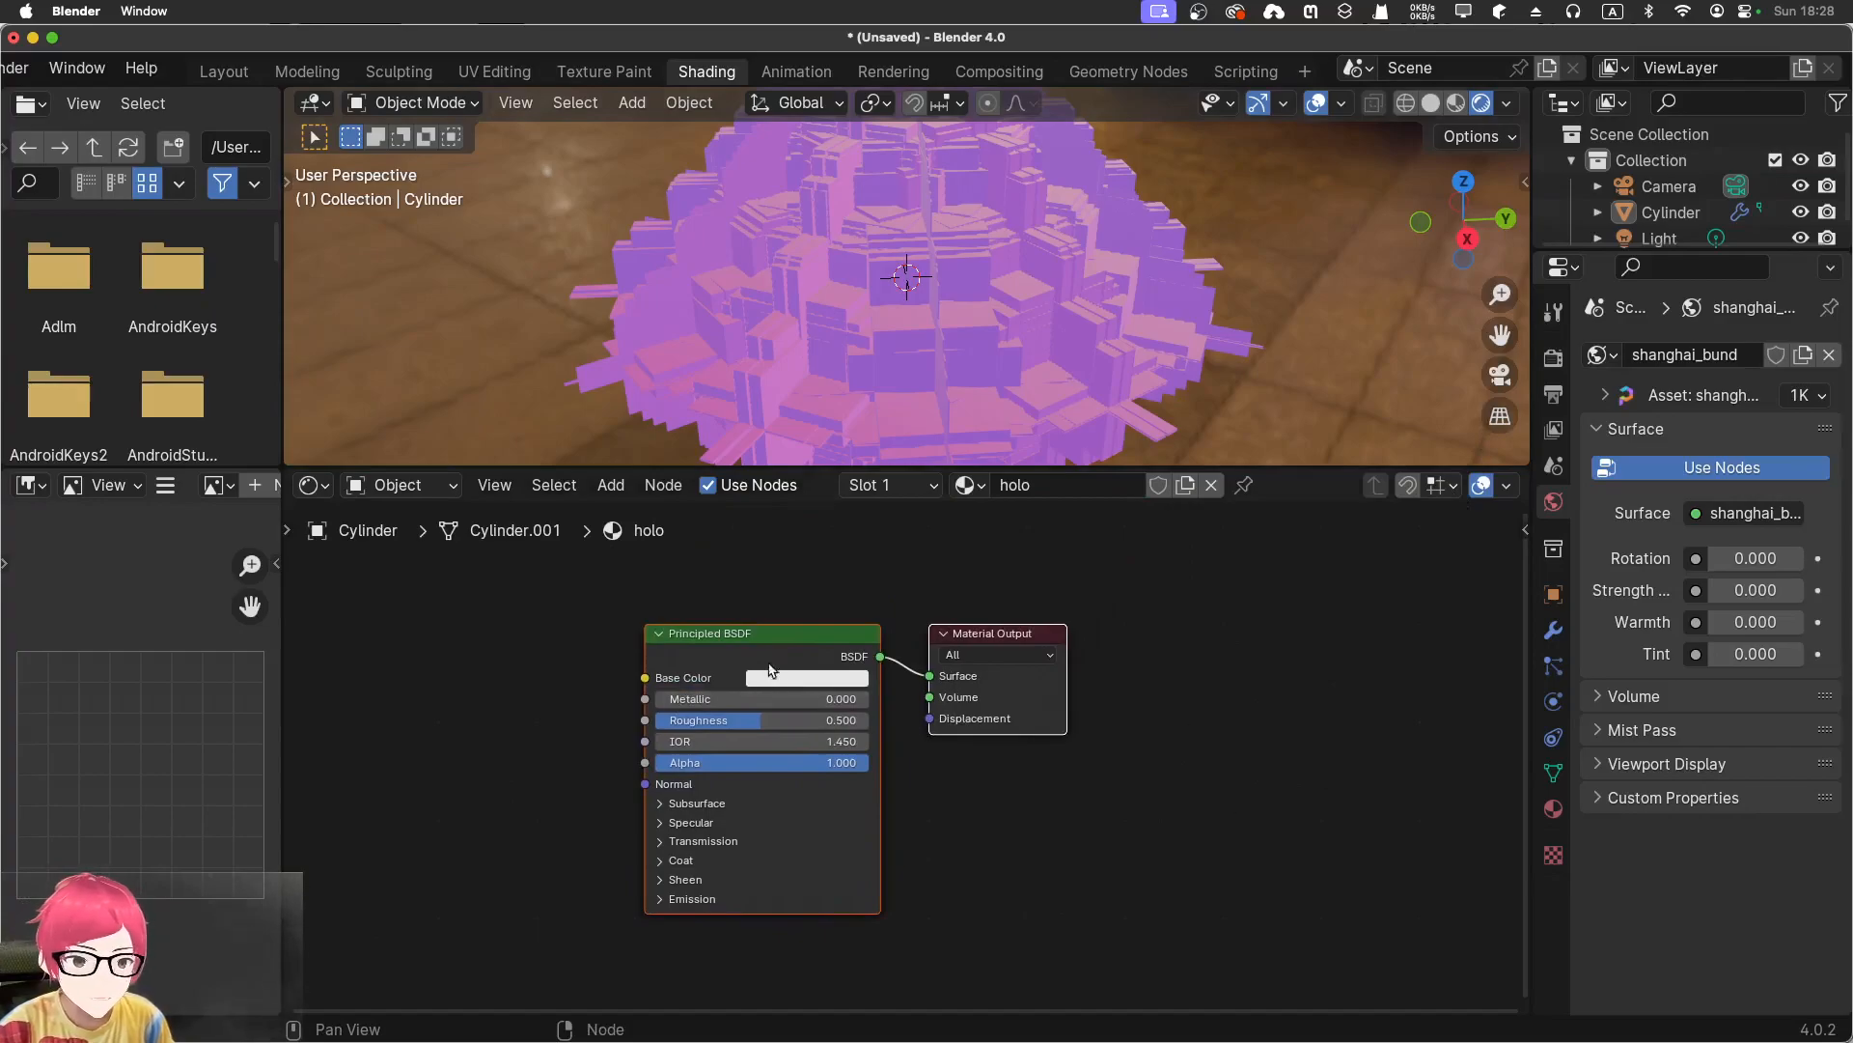
pyautogui.click(764, 632)
pyautogui.press('x')
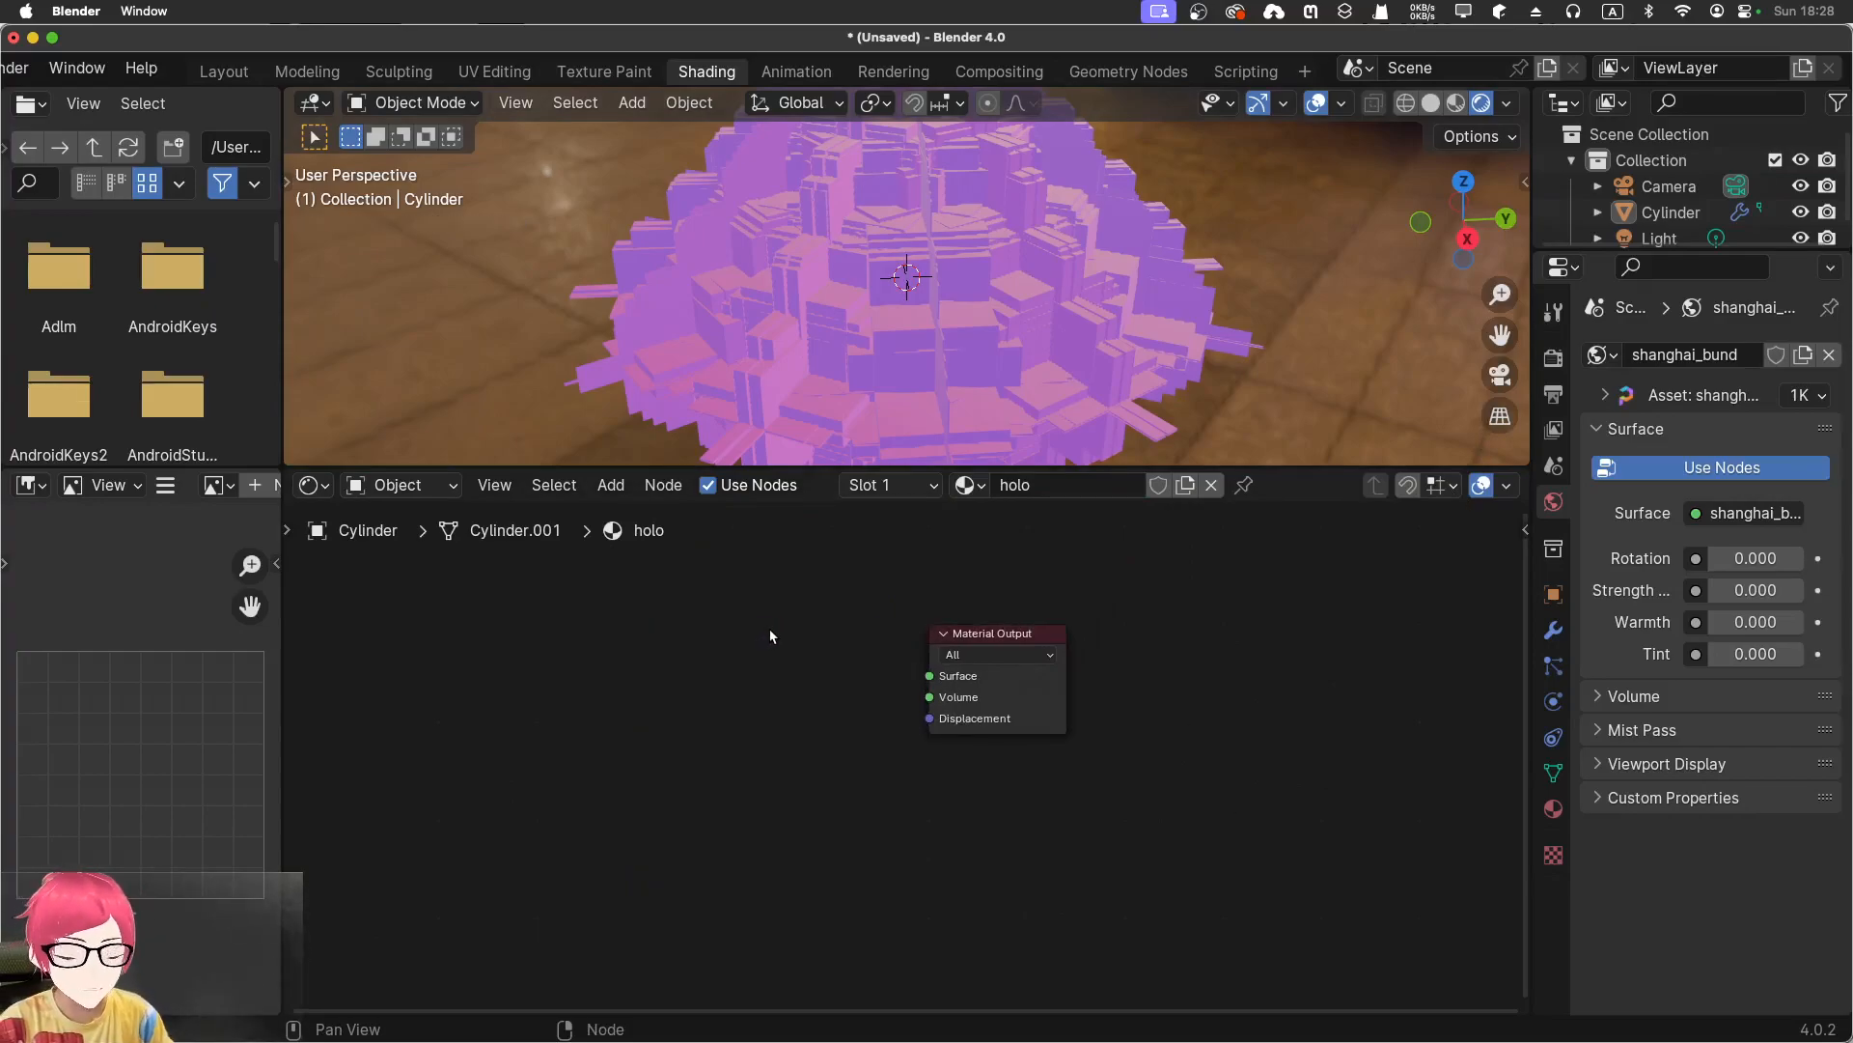
# Add a Fresnel node to the holo material, placed before the Material Output node
pyautogui.hotkey('shift', 'a')
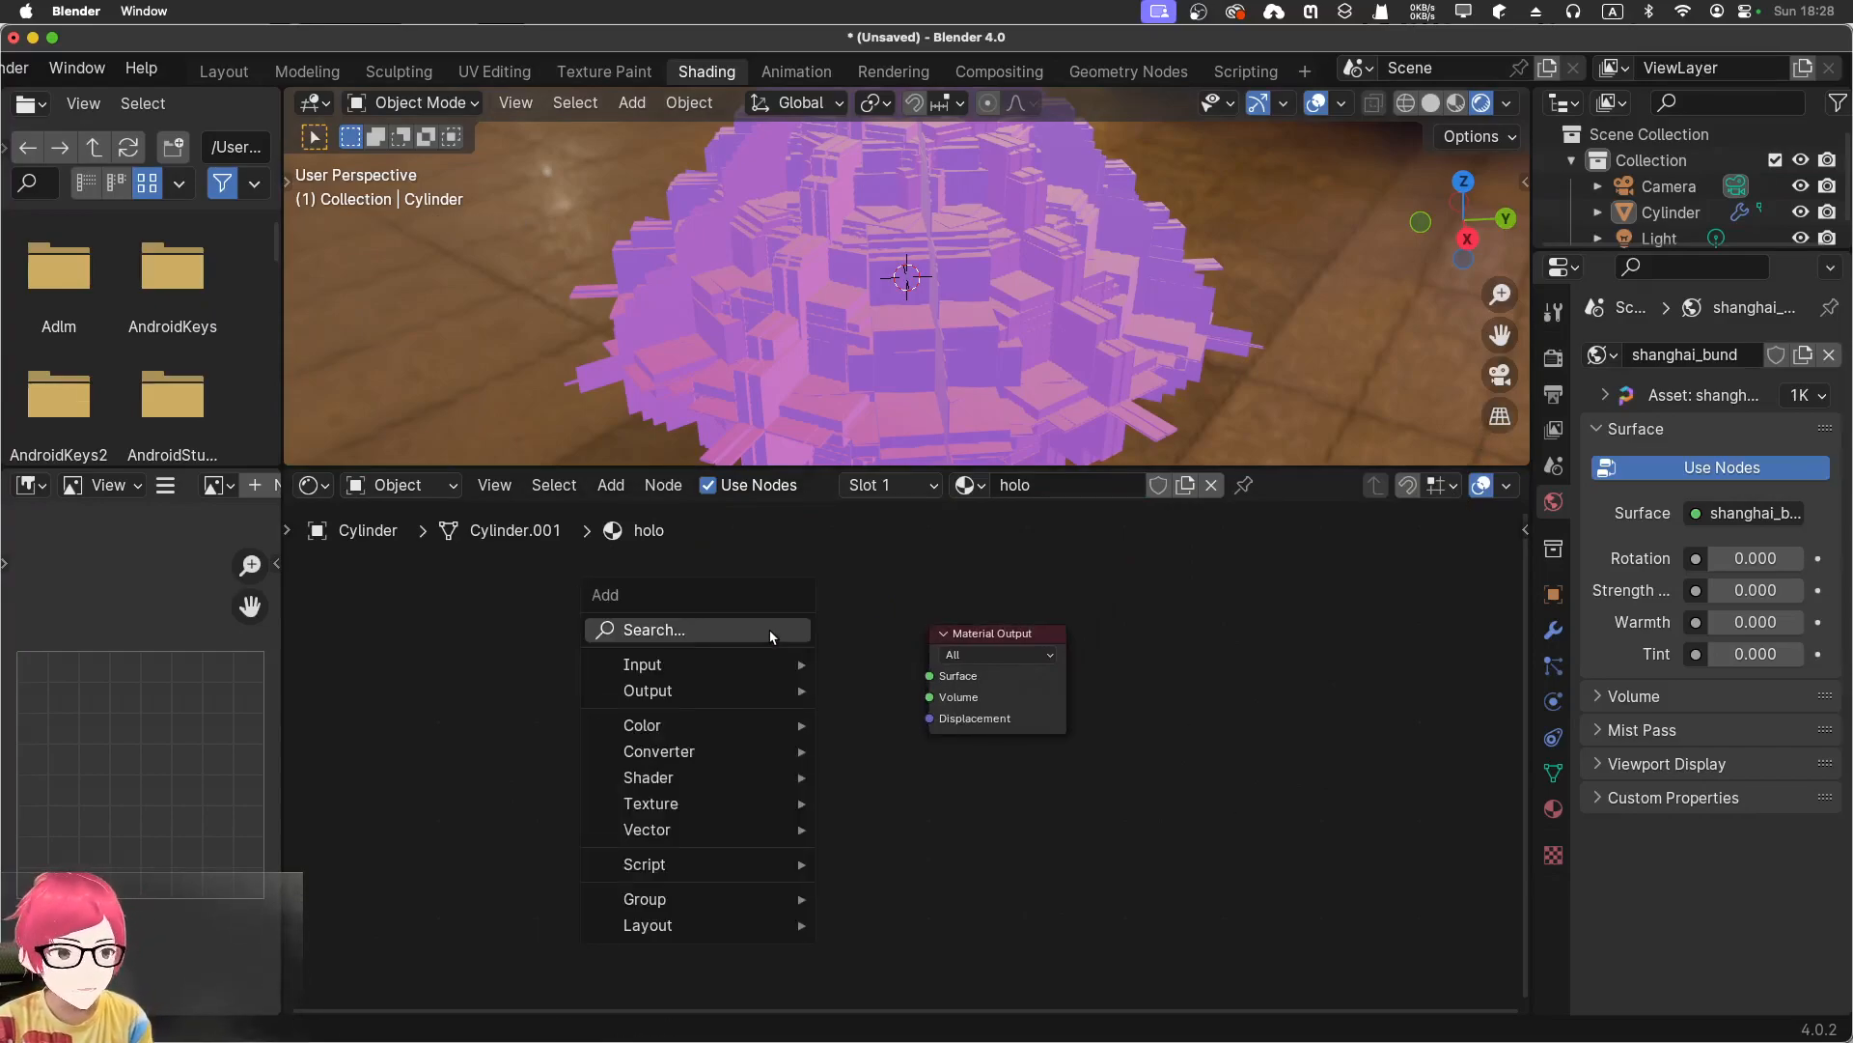
pyautogui.click(768, 629)
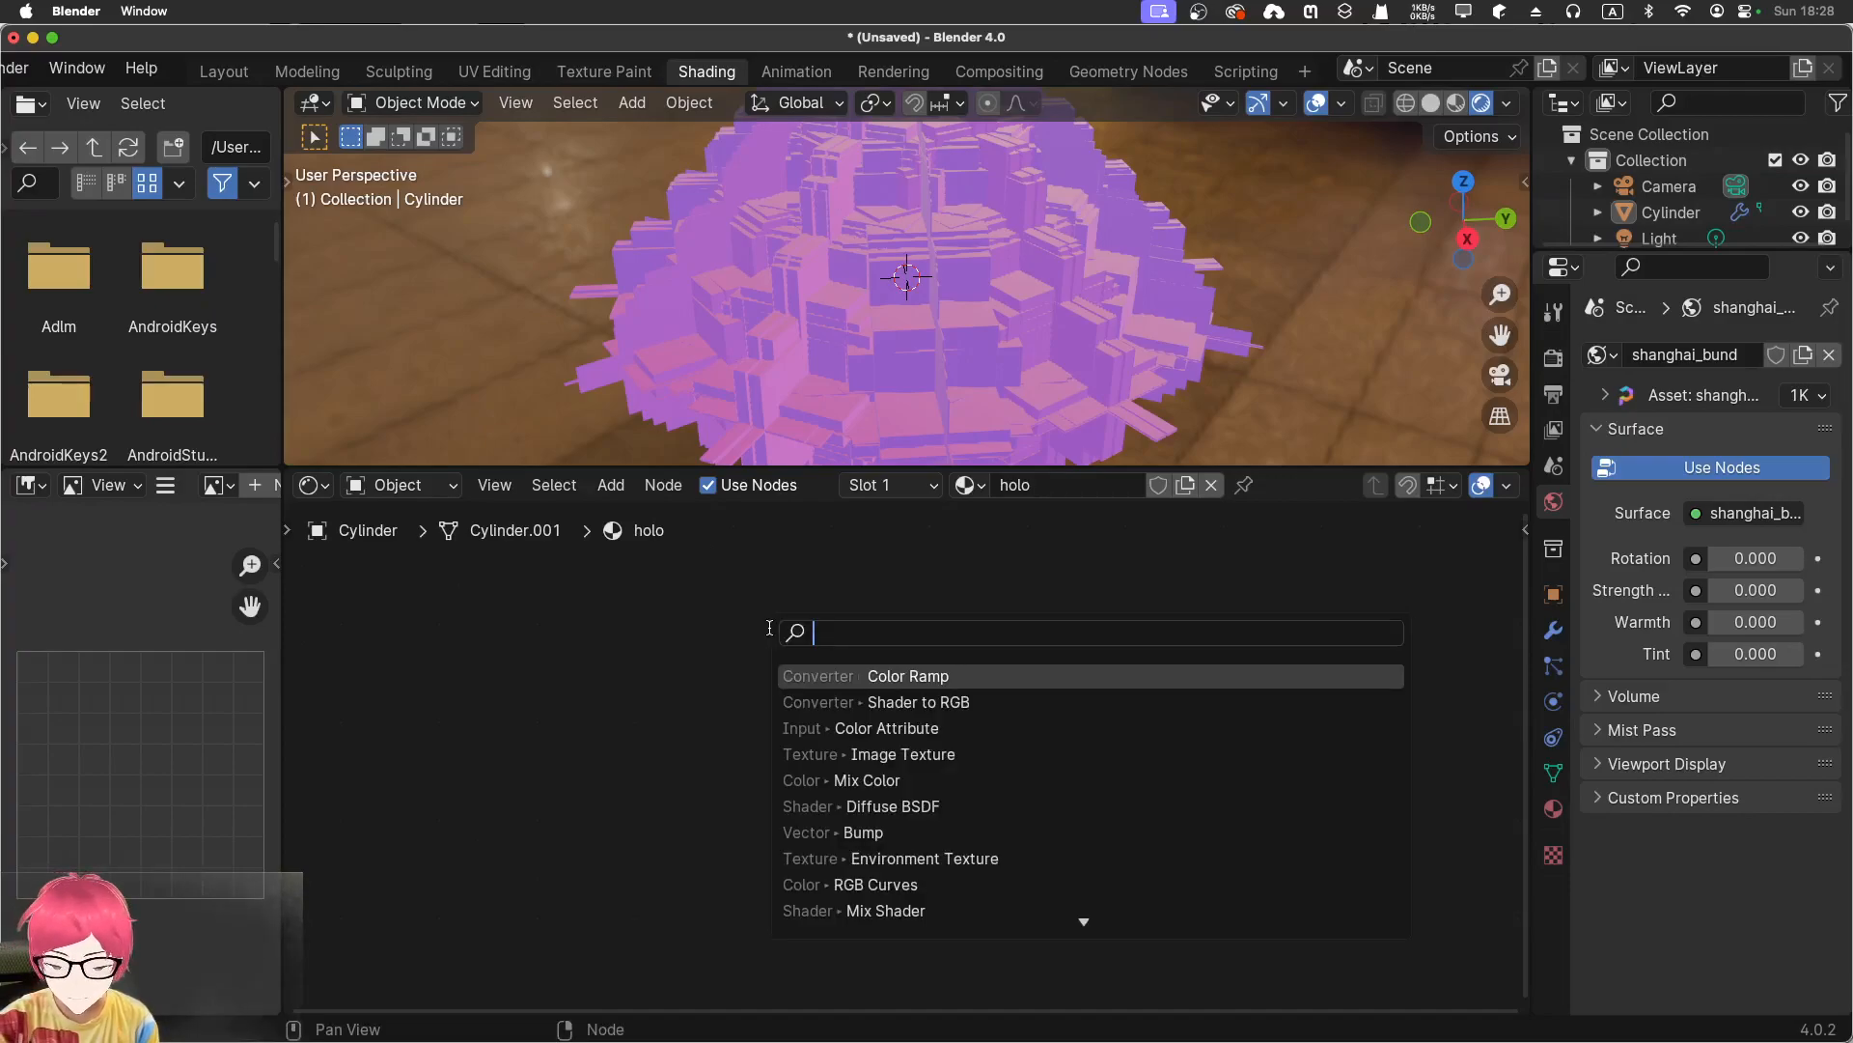
pyautogui.write('fre')
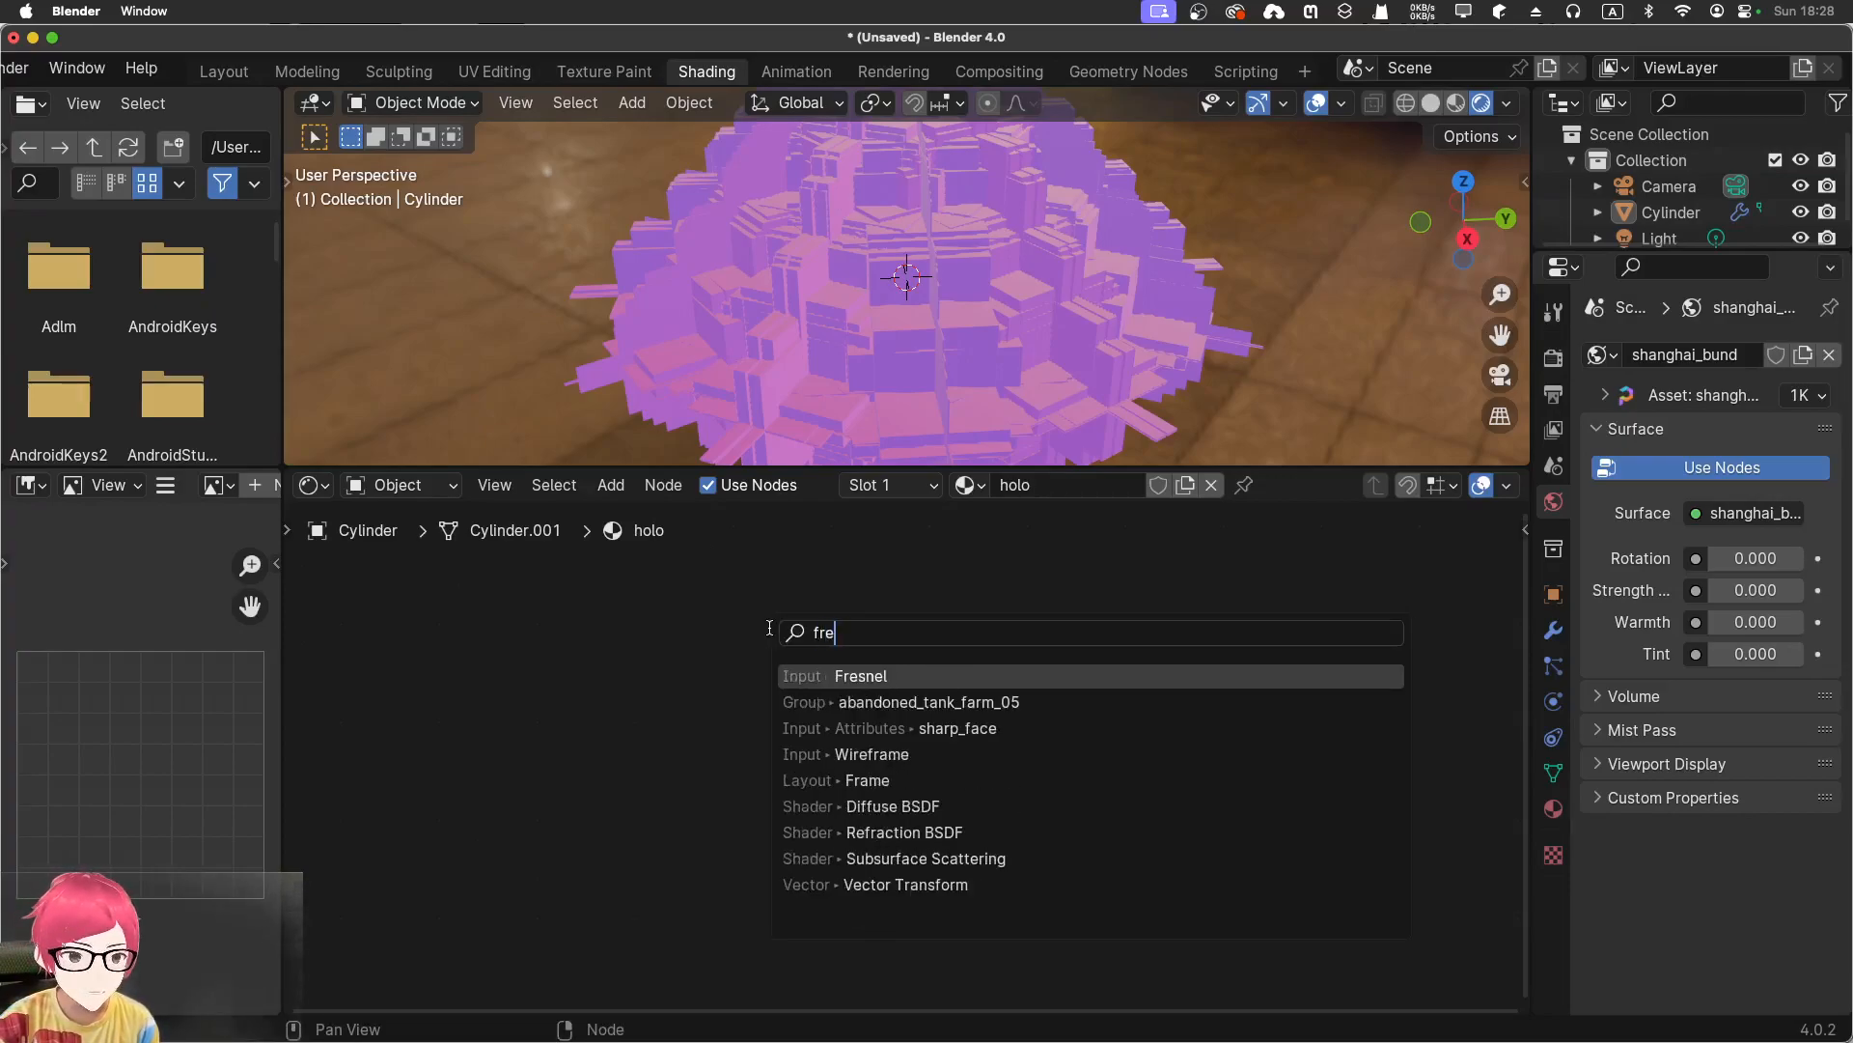
pyautogui.press('Return')
pyautogui.click(723, 579)
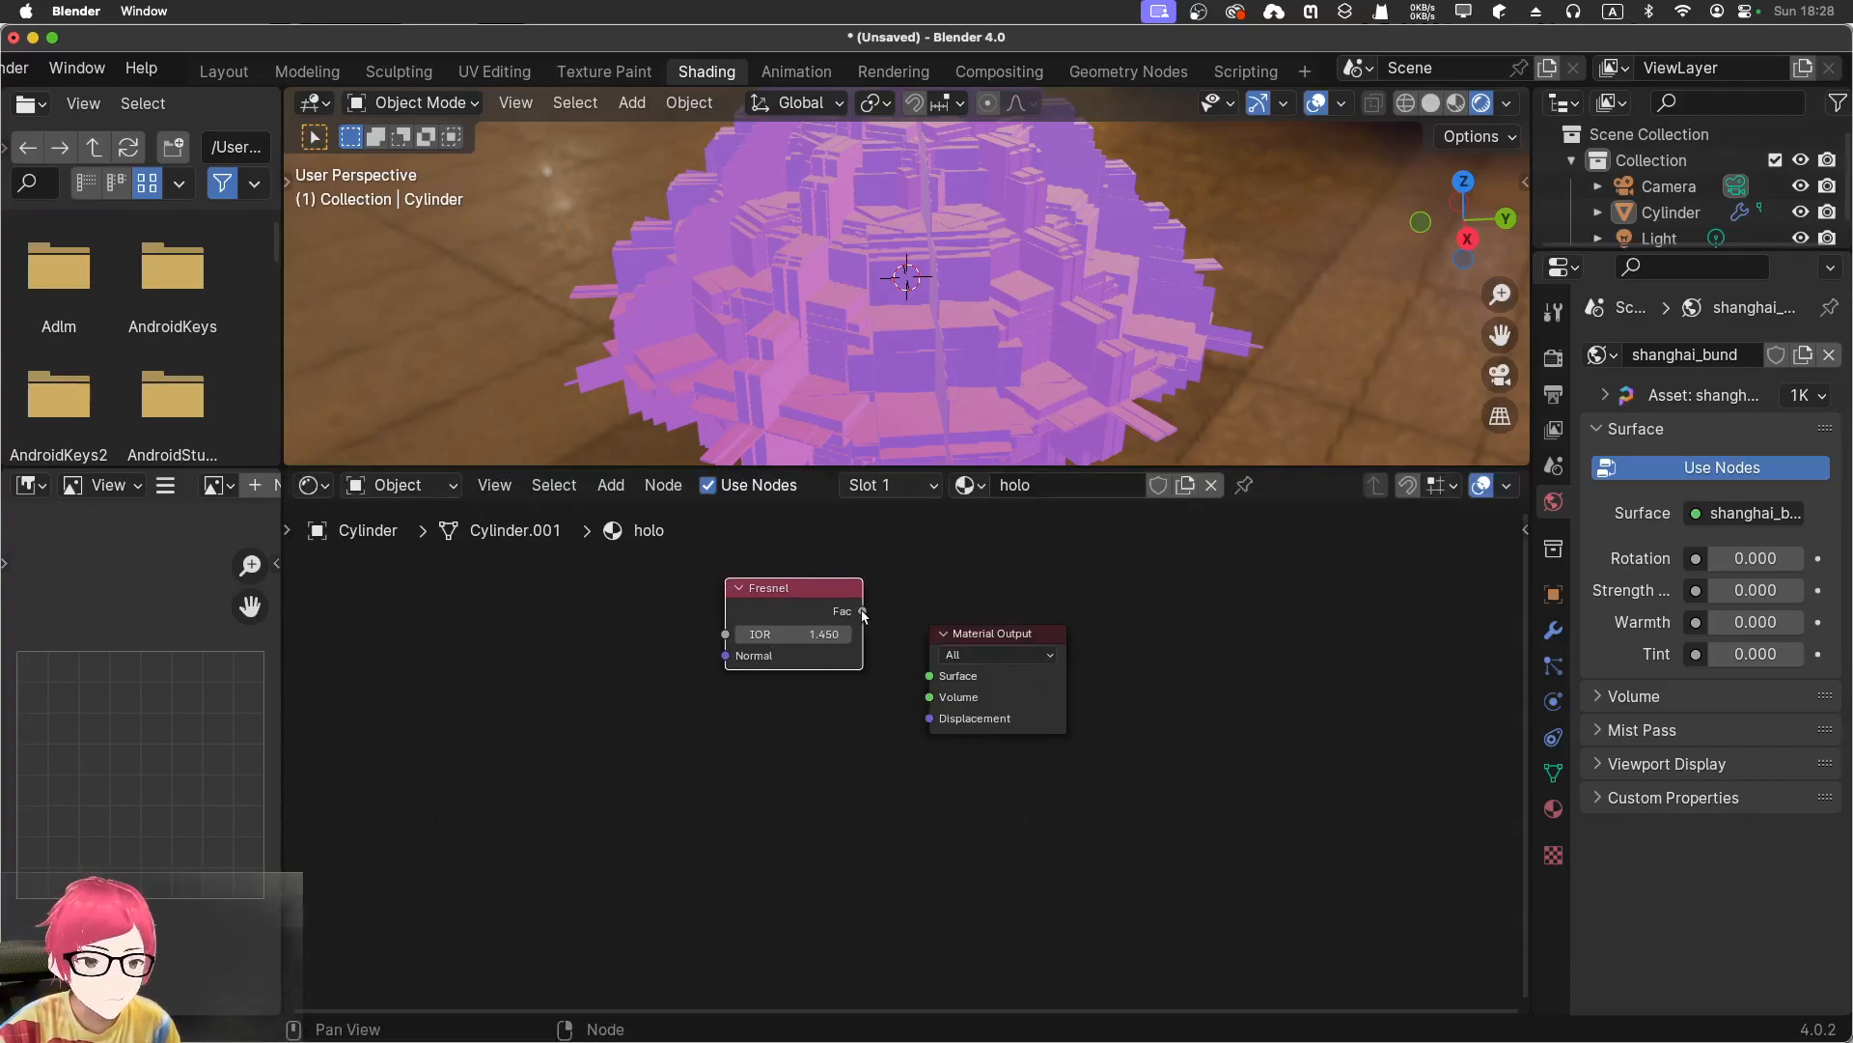
# Make room before the Material Output node and add a Mix Shader node between it and the Fresnel node
pyautogui.moveTo(993, 637); pyautogui.dragTo(1107, 632)
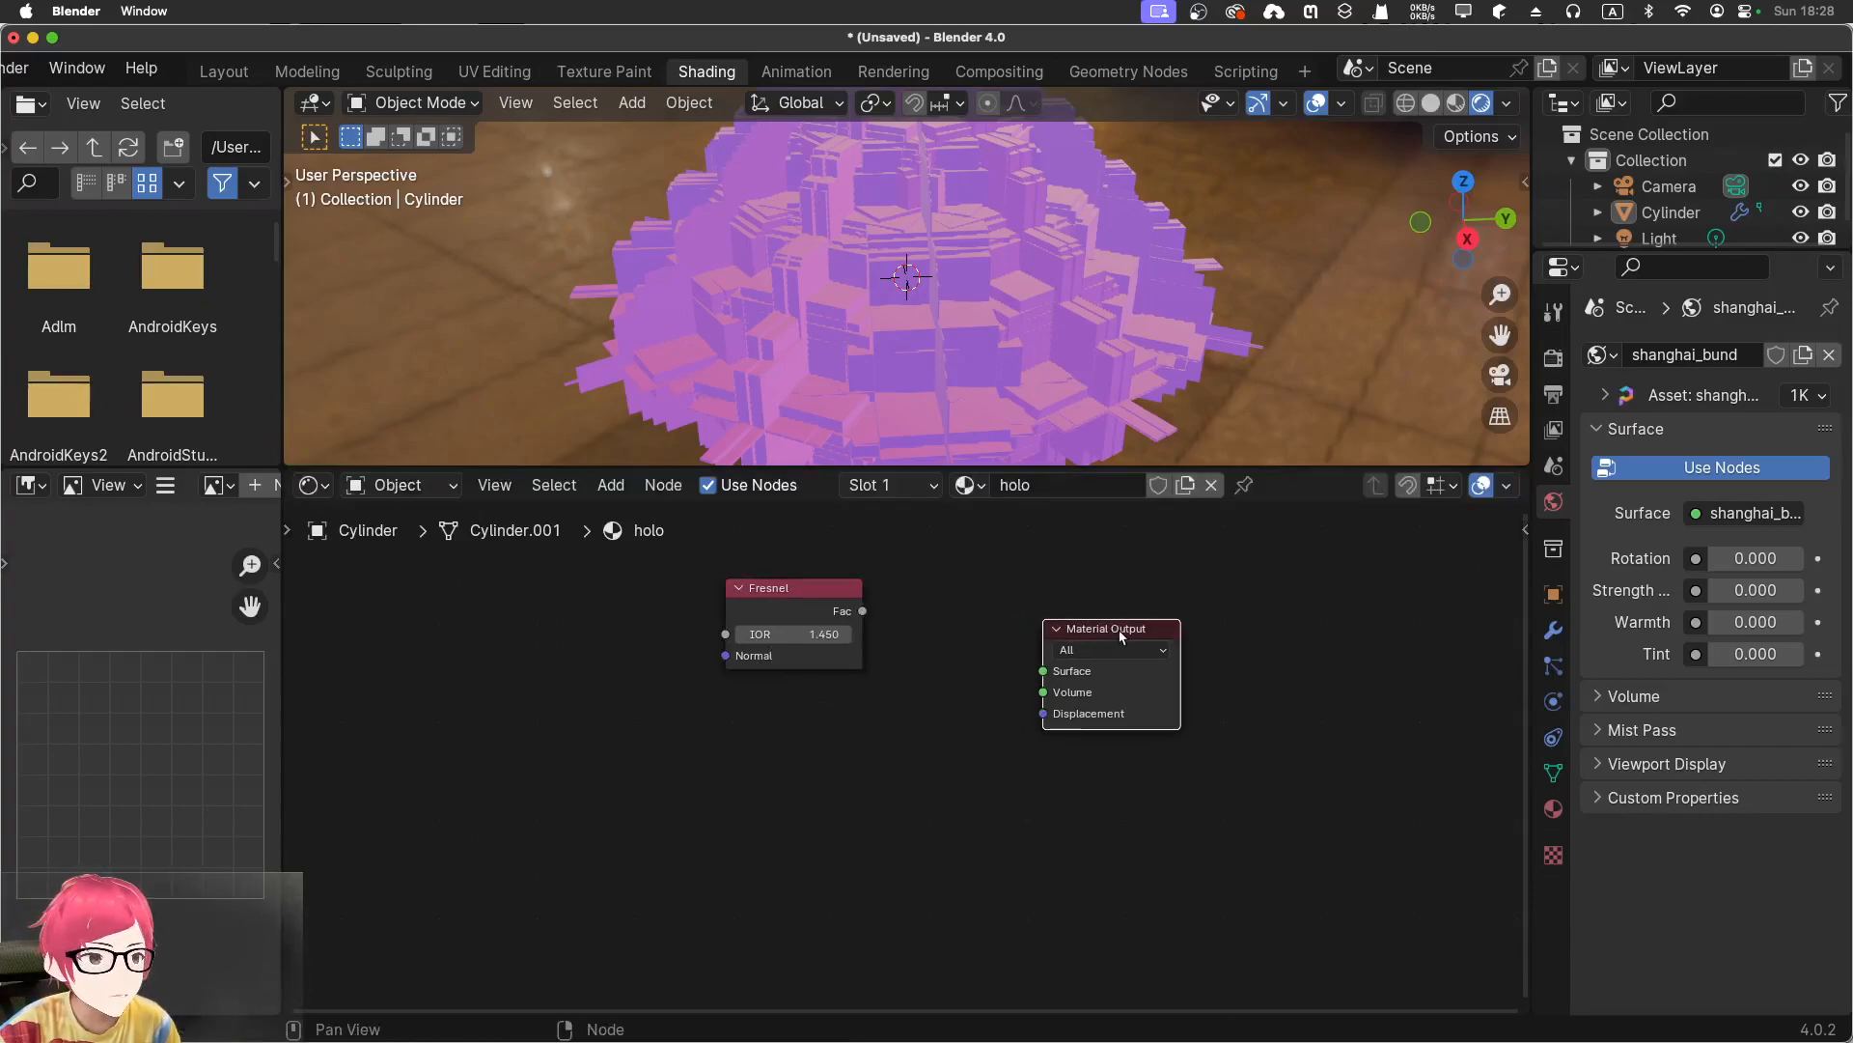
pyautogui.hotkey('shift', 'a')
pyautogui.click(995, 668)
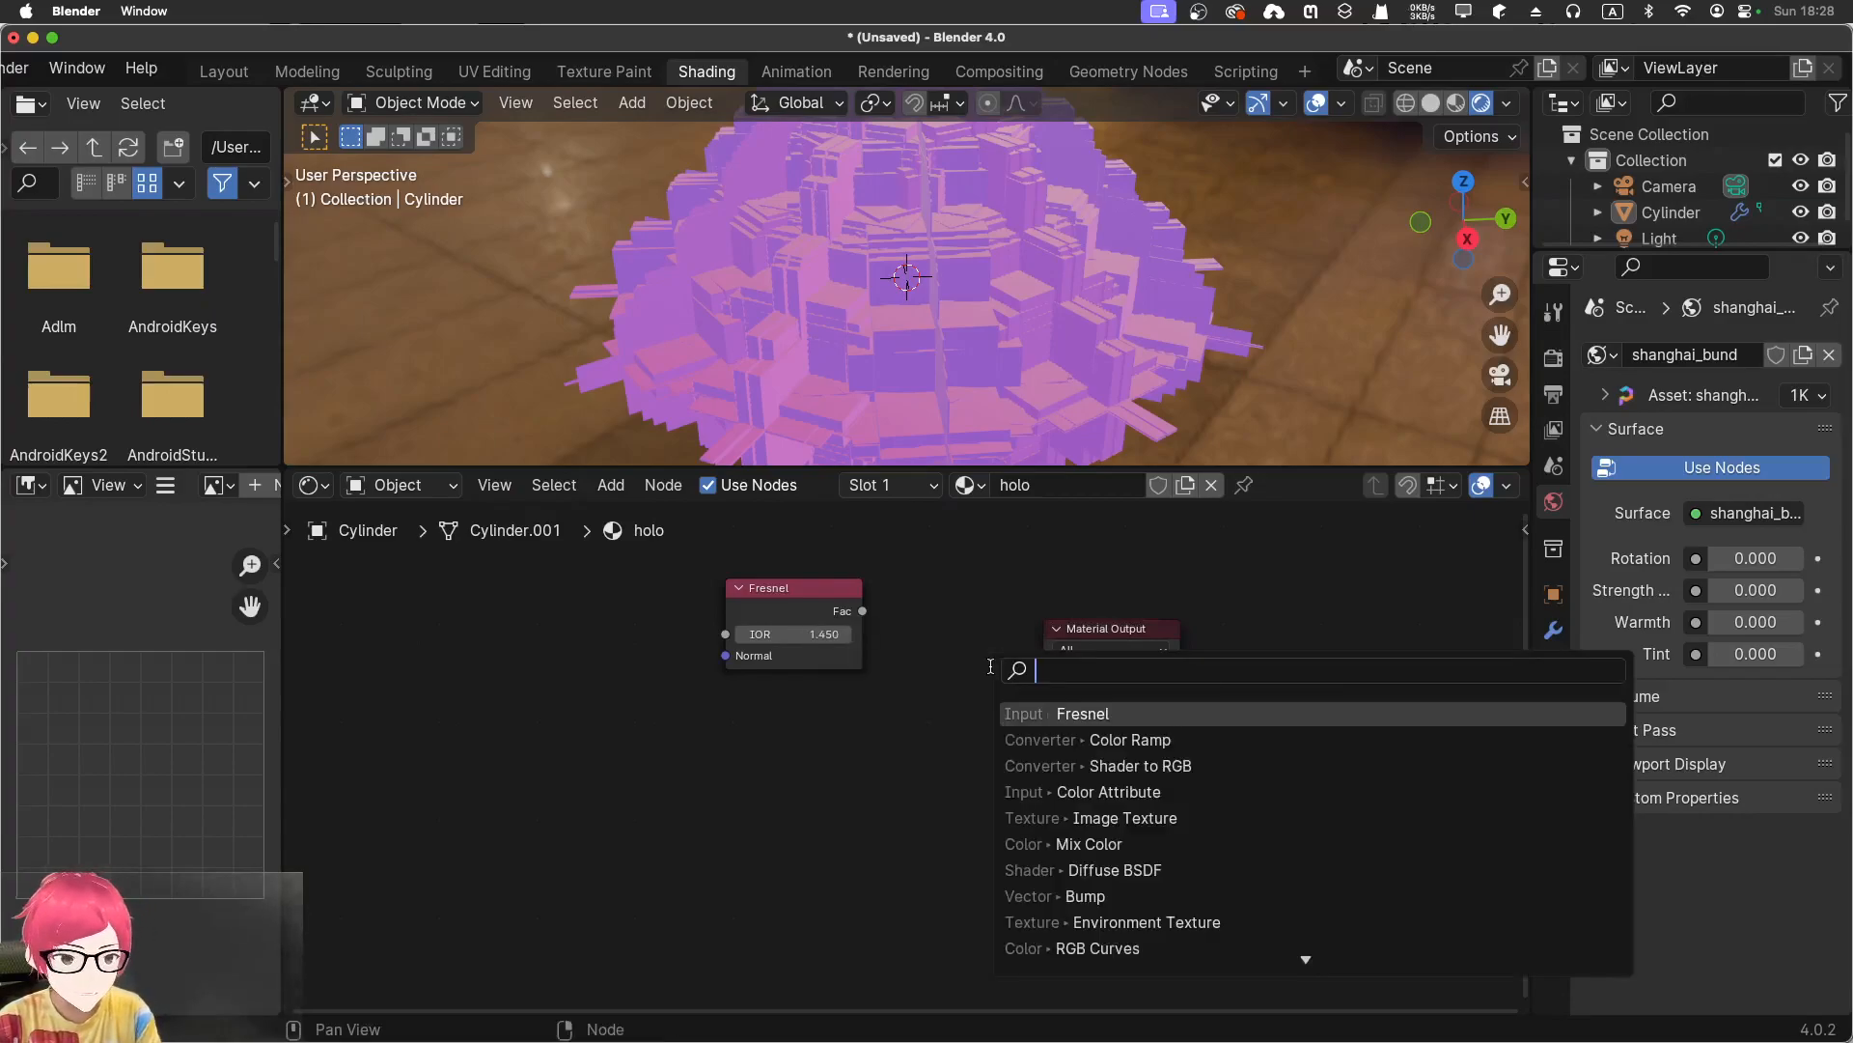
pyautogui.write('mix')
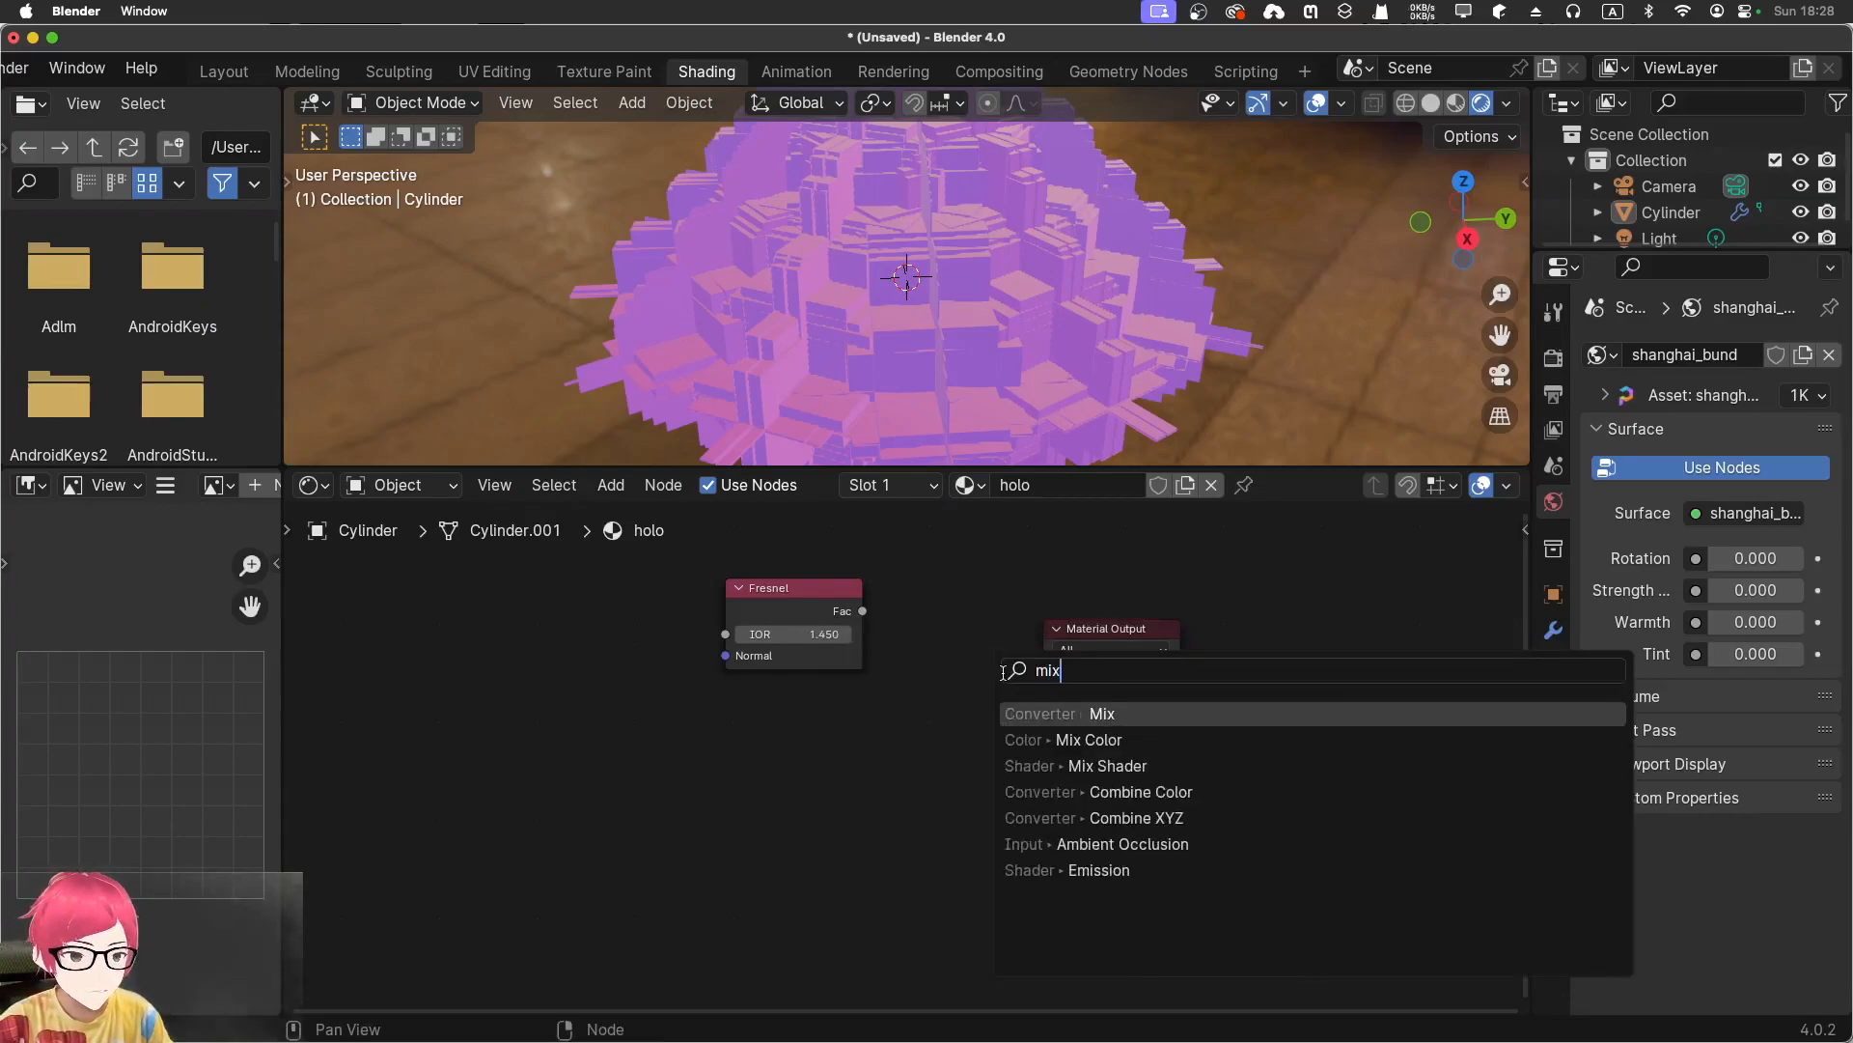
pyautogui.click(1068, 765)
pyautogui.click(929, 642)
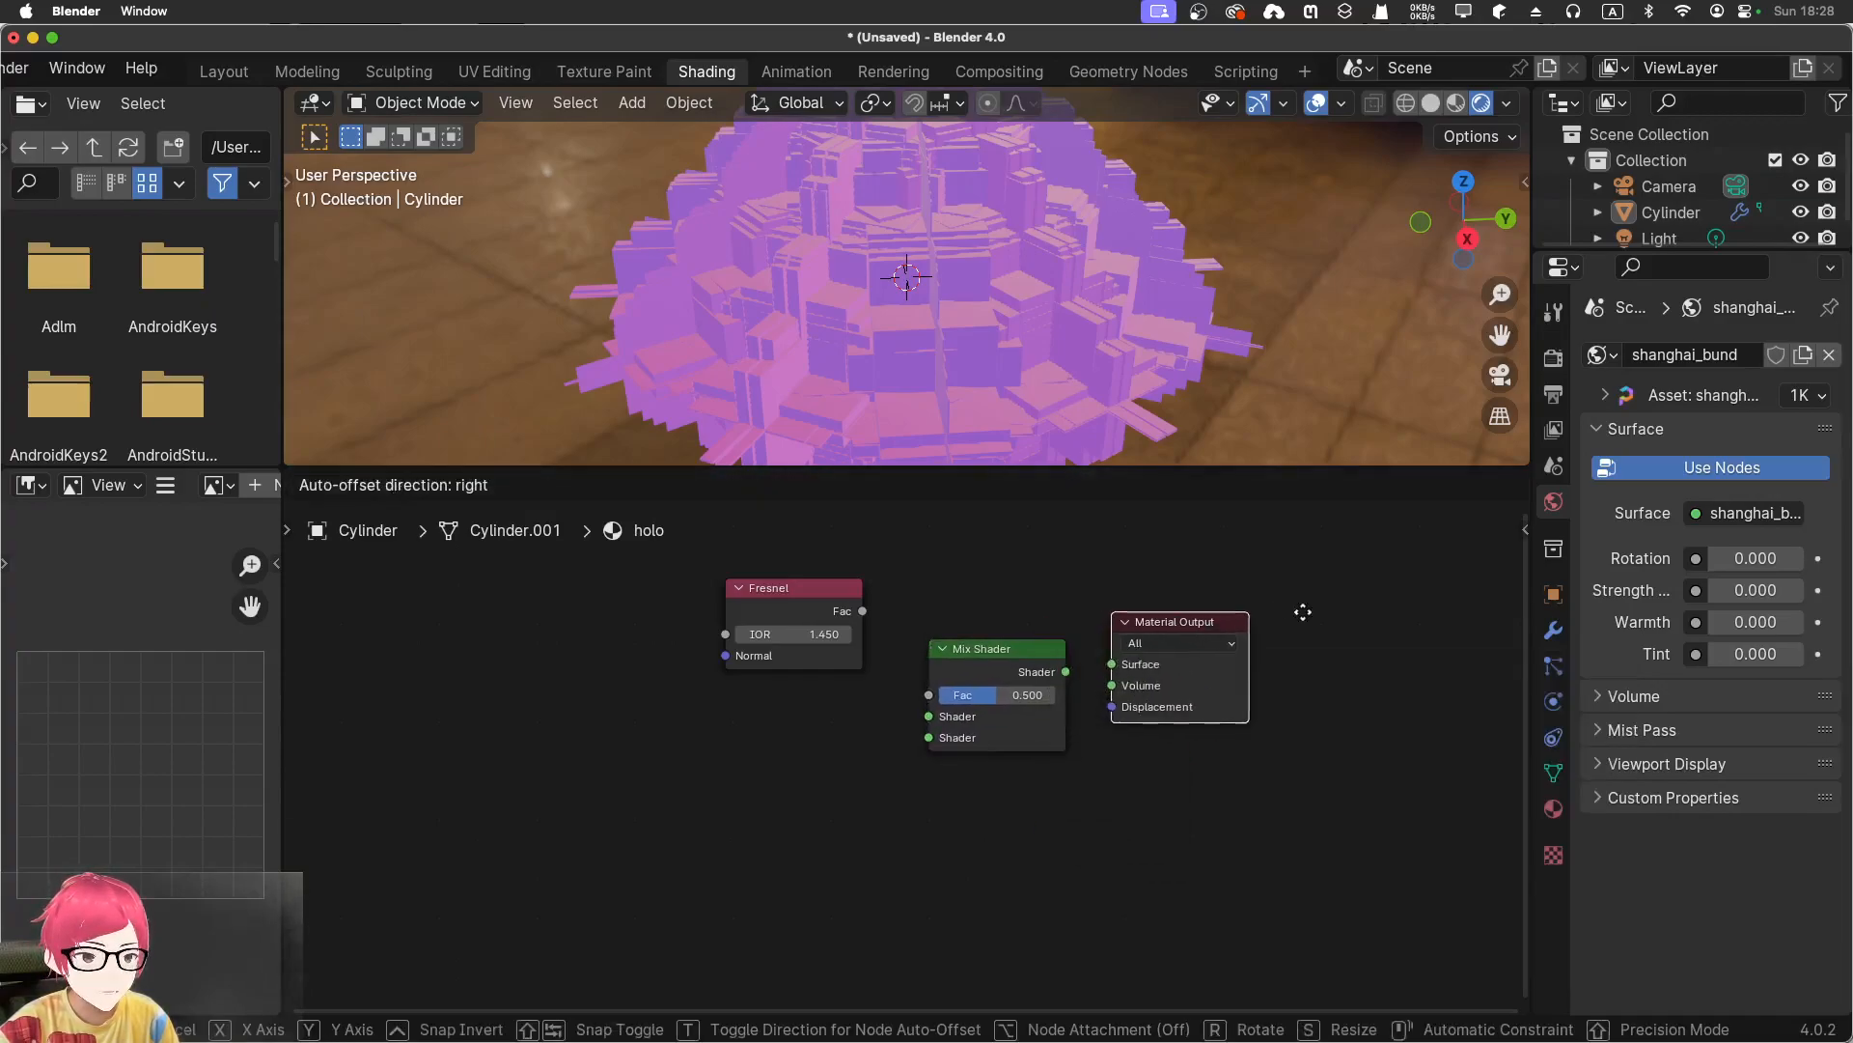
# Connect the Mix Shader to the Material Output's Surface and the Fresnel Fac output to the Mix Shader's Fac
pyautogui.moveTo(1065, 672); pyautogui.dragTo(1274, 657)
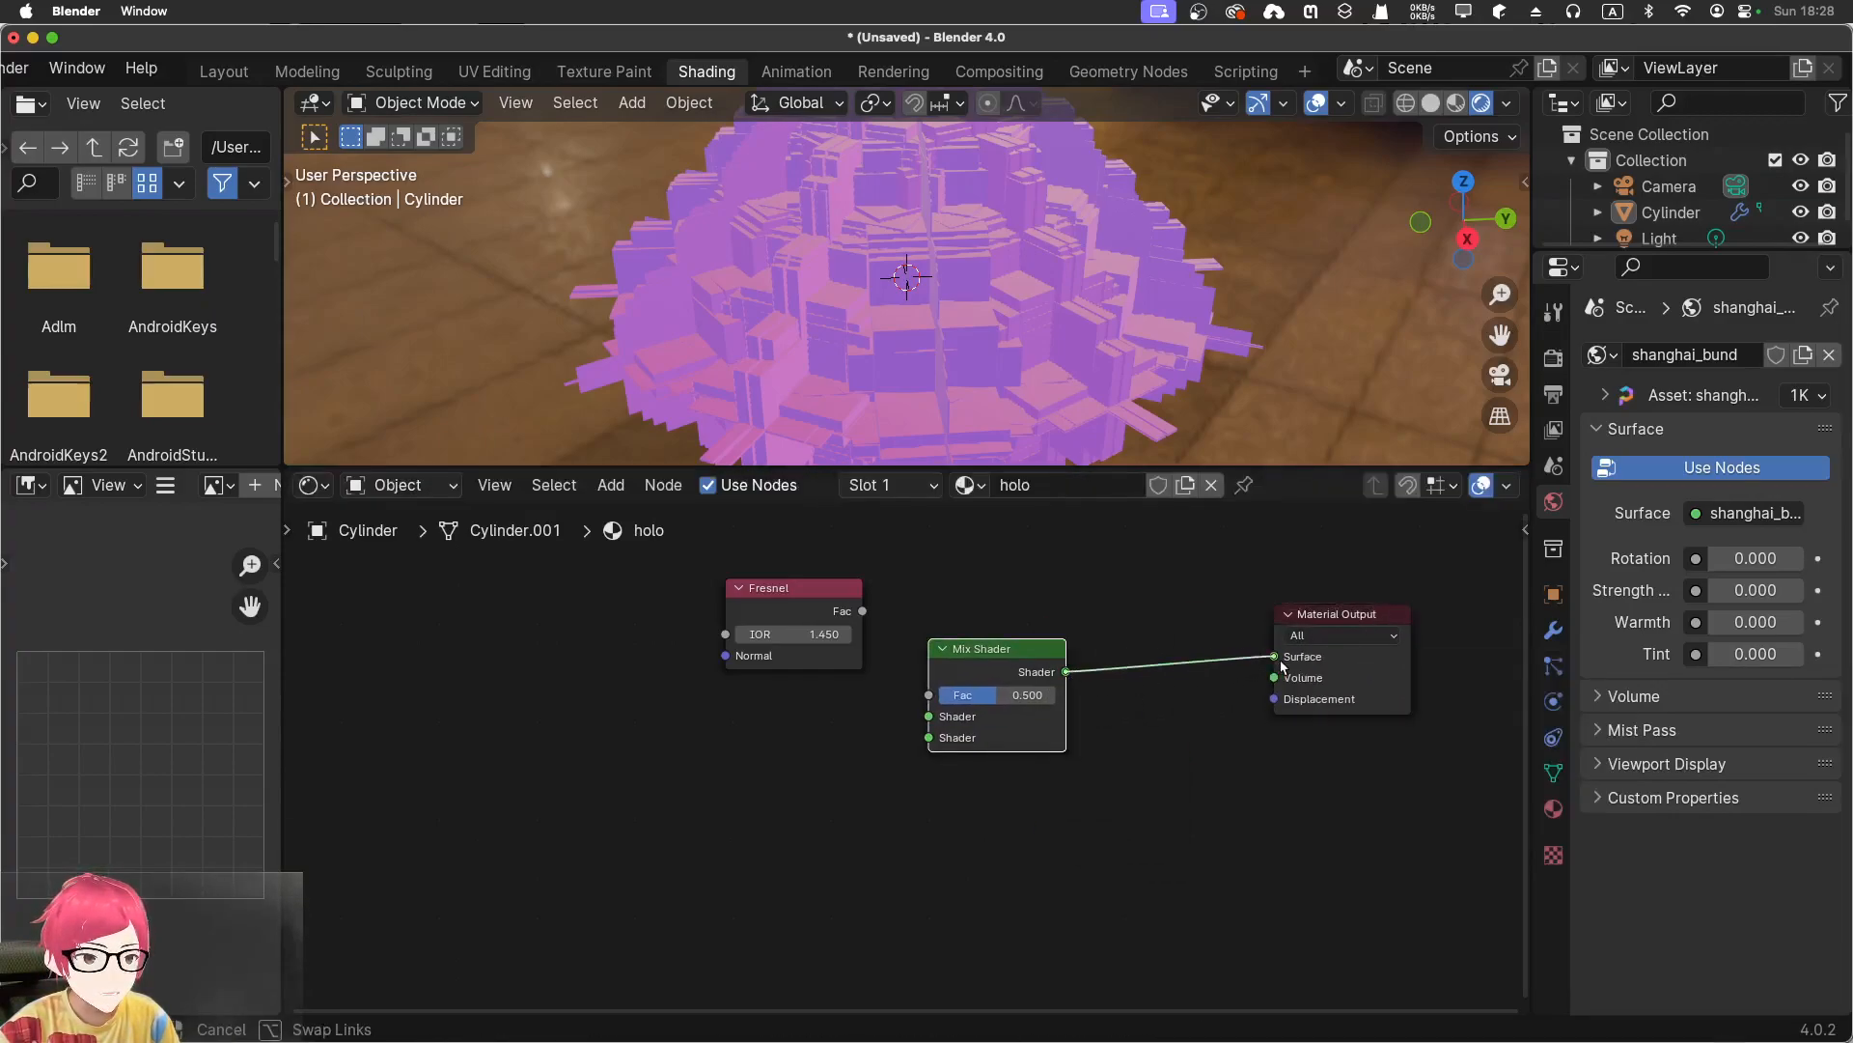
pyautogui.moveTo(1017, 661); pyautogui.dragTo(1118, 650)
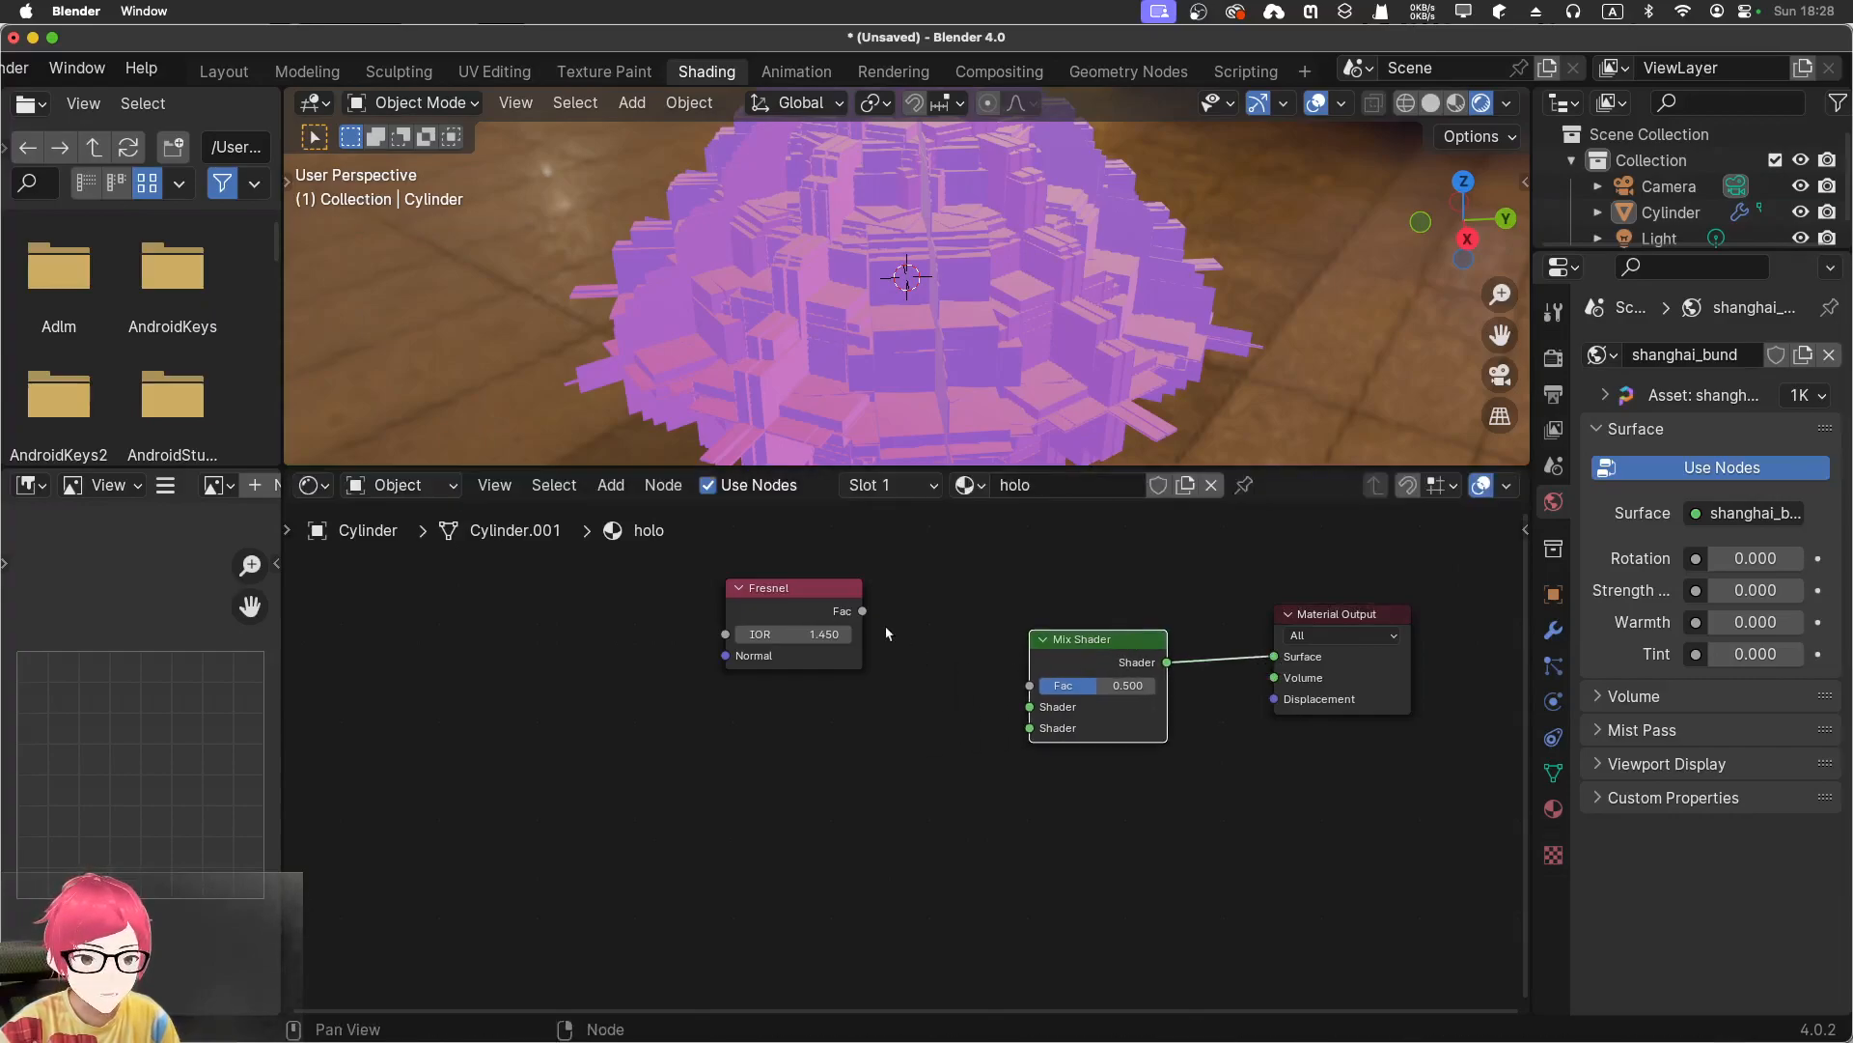
pyautogui.moveTo(860, 611); pyautogui.dragTo(1030, 685)
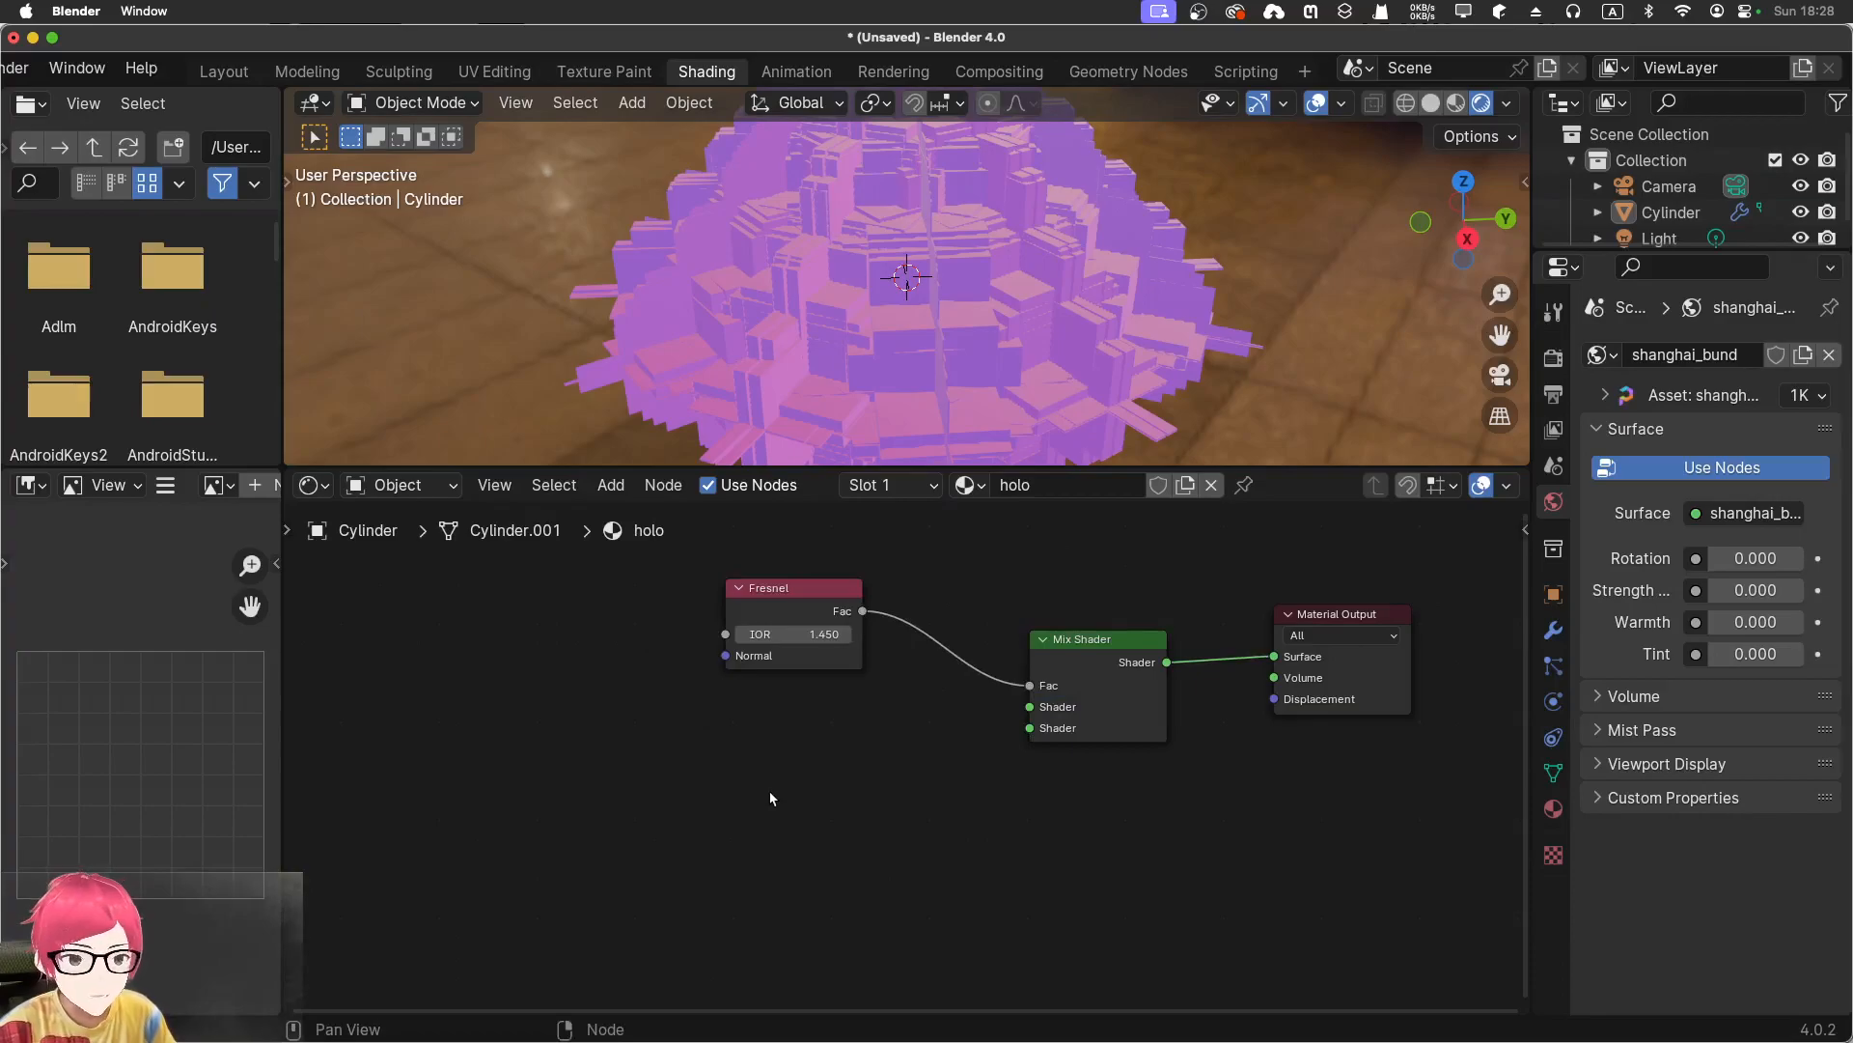
# Check the cylinder's material properties and the material assigned to its slot, then view the model from other angles
pyautogui.hotkey('shift', 'a')
pyautogui.moveTo(773, 780)
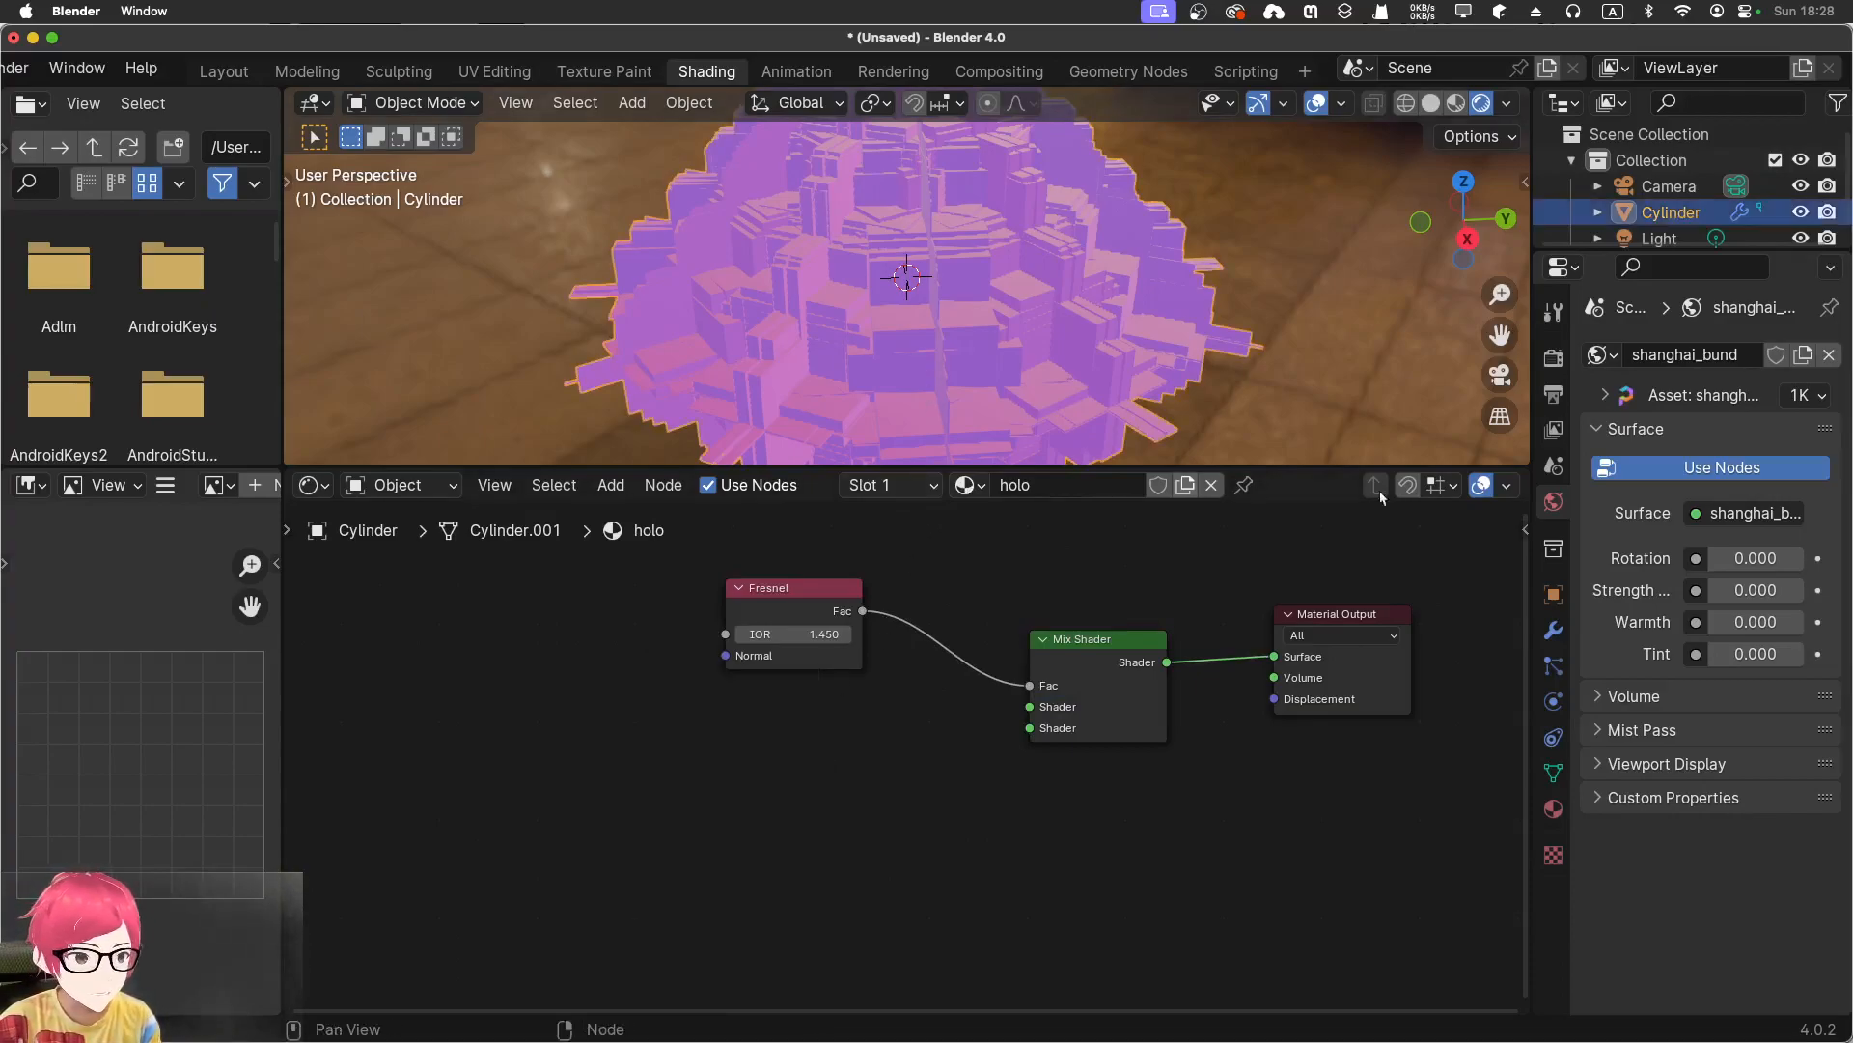
pyautogui.click(1553, 808)
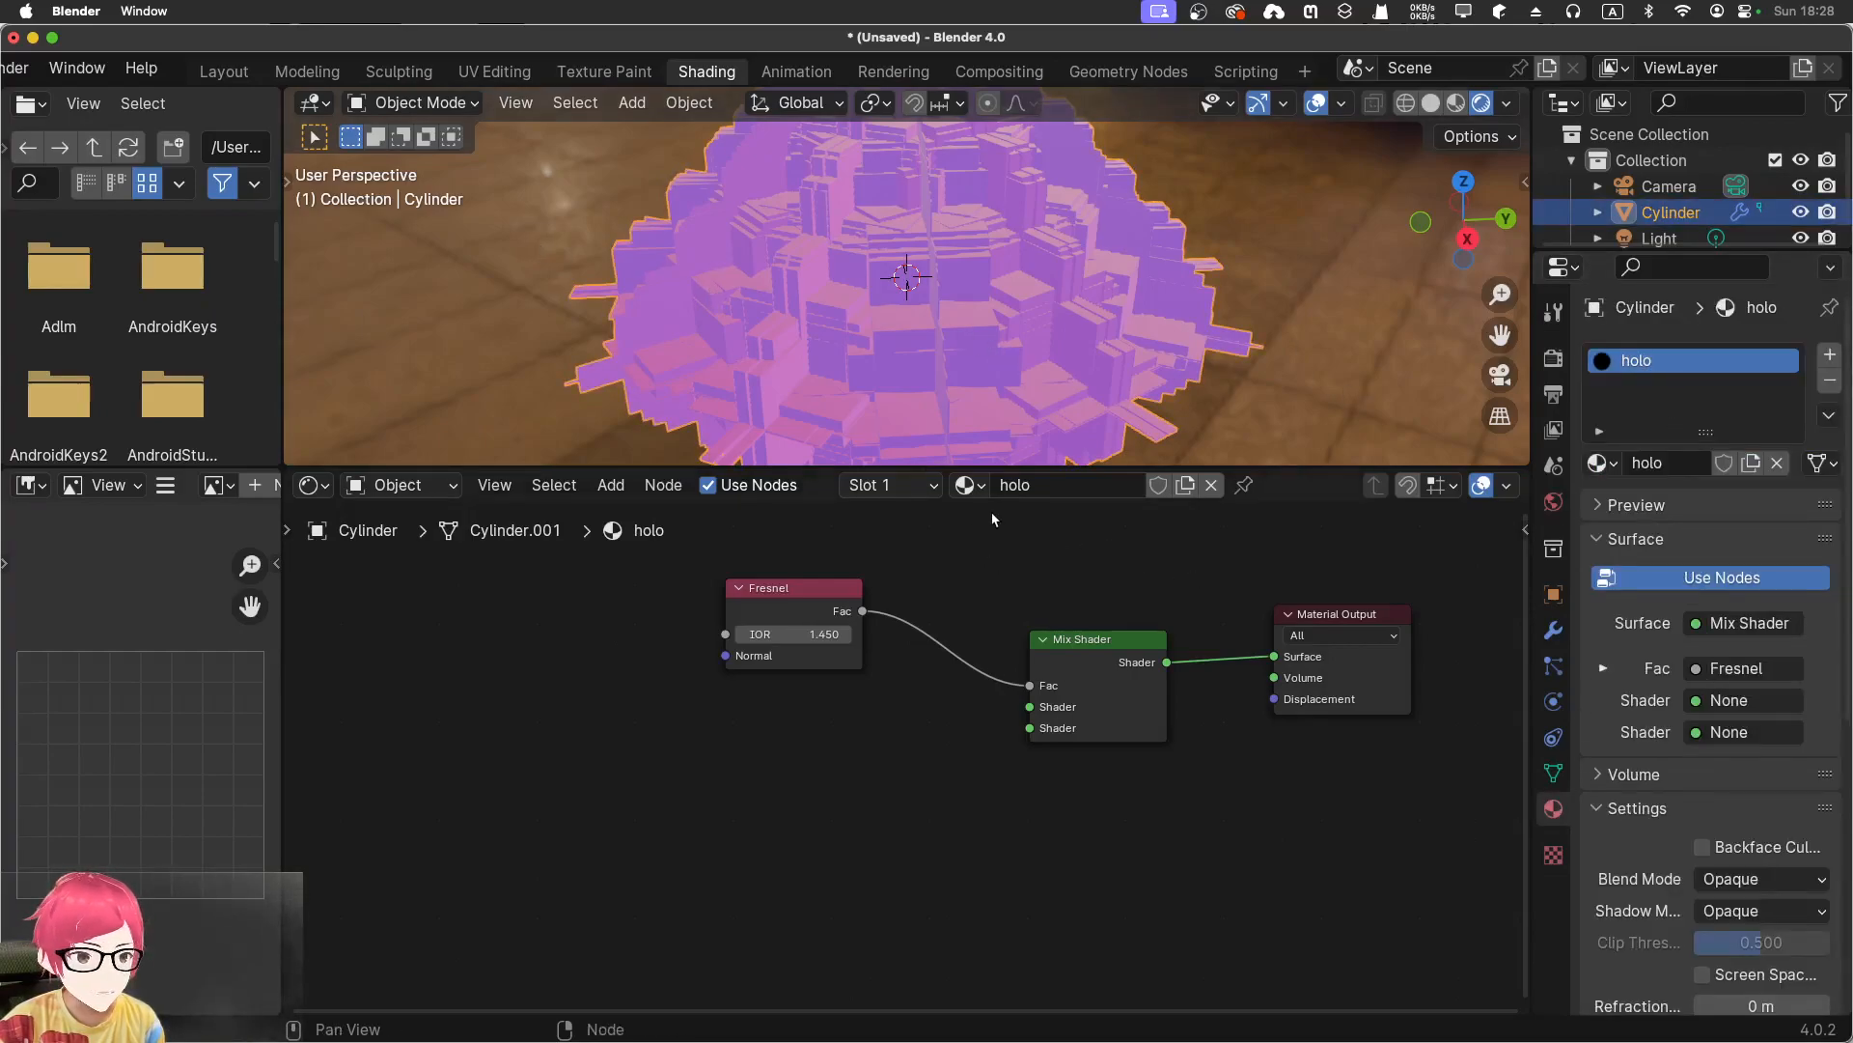
pyautogui.click(965, 484)
pyautogui.click(985, 523)
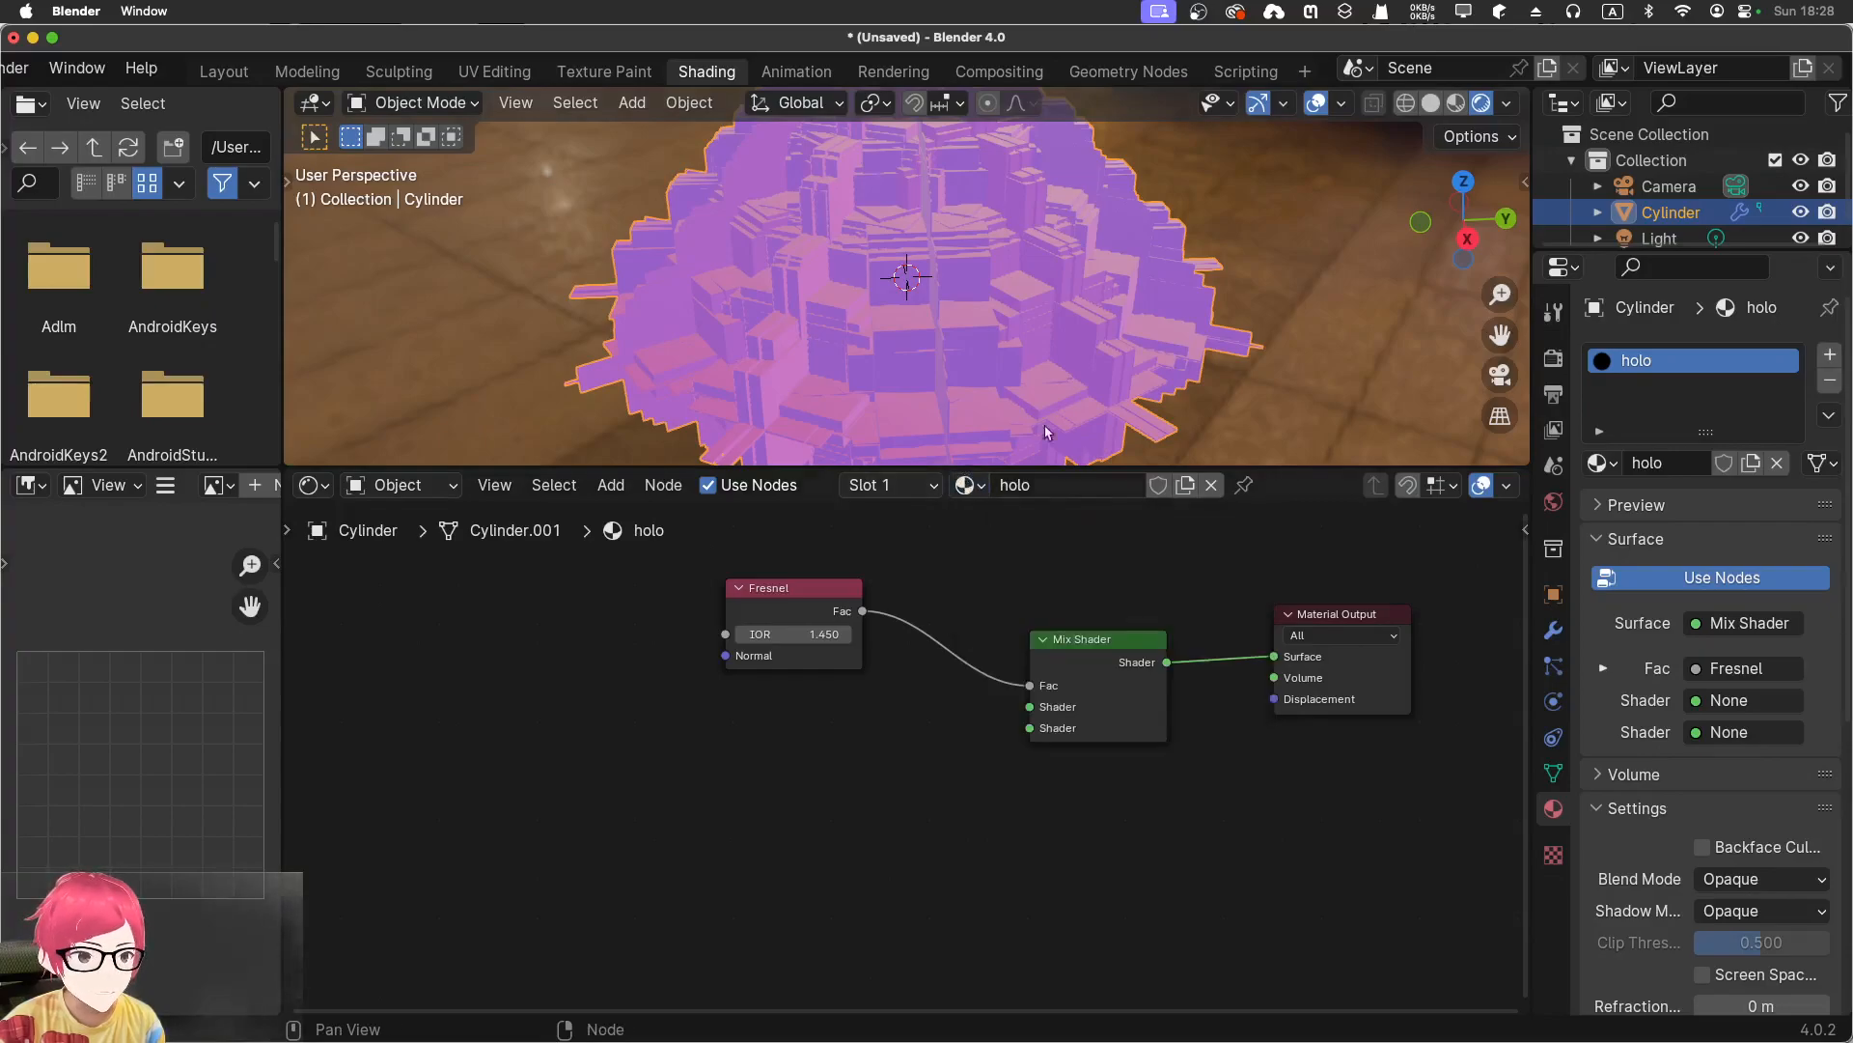
pyautogui.click(1464, 259)
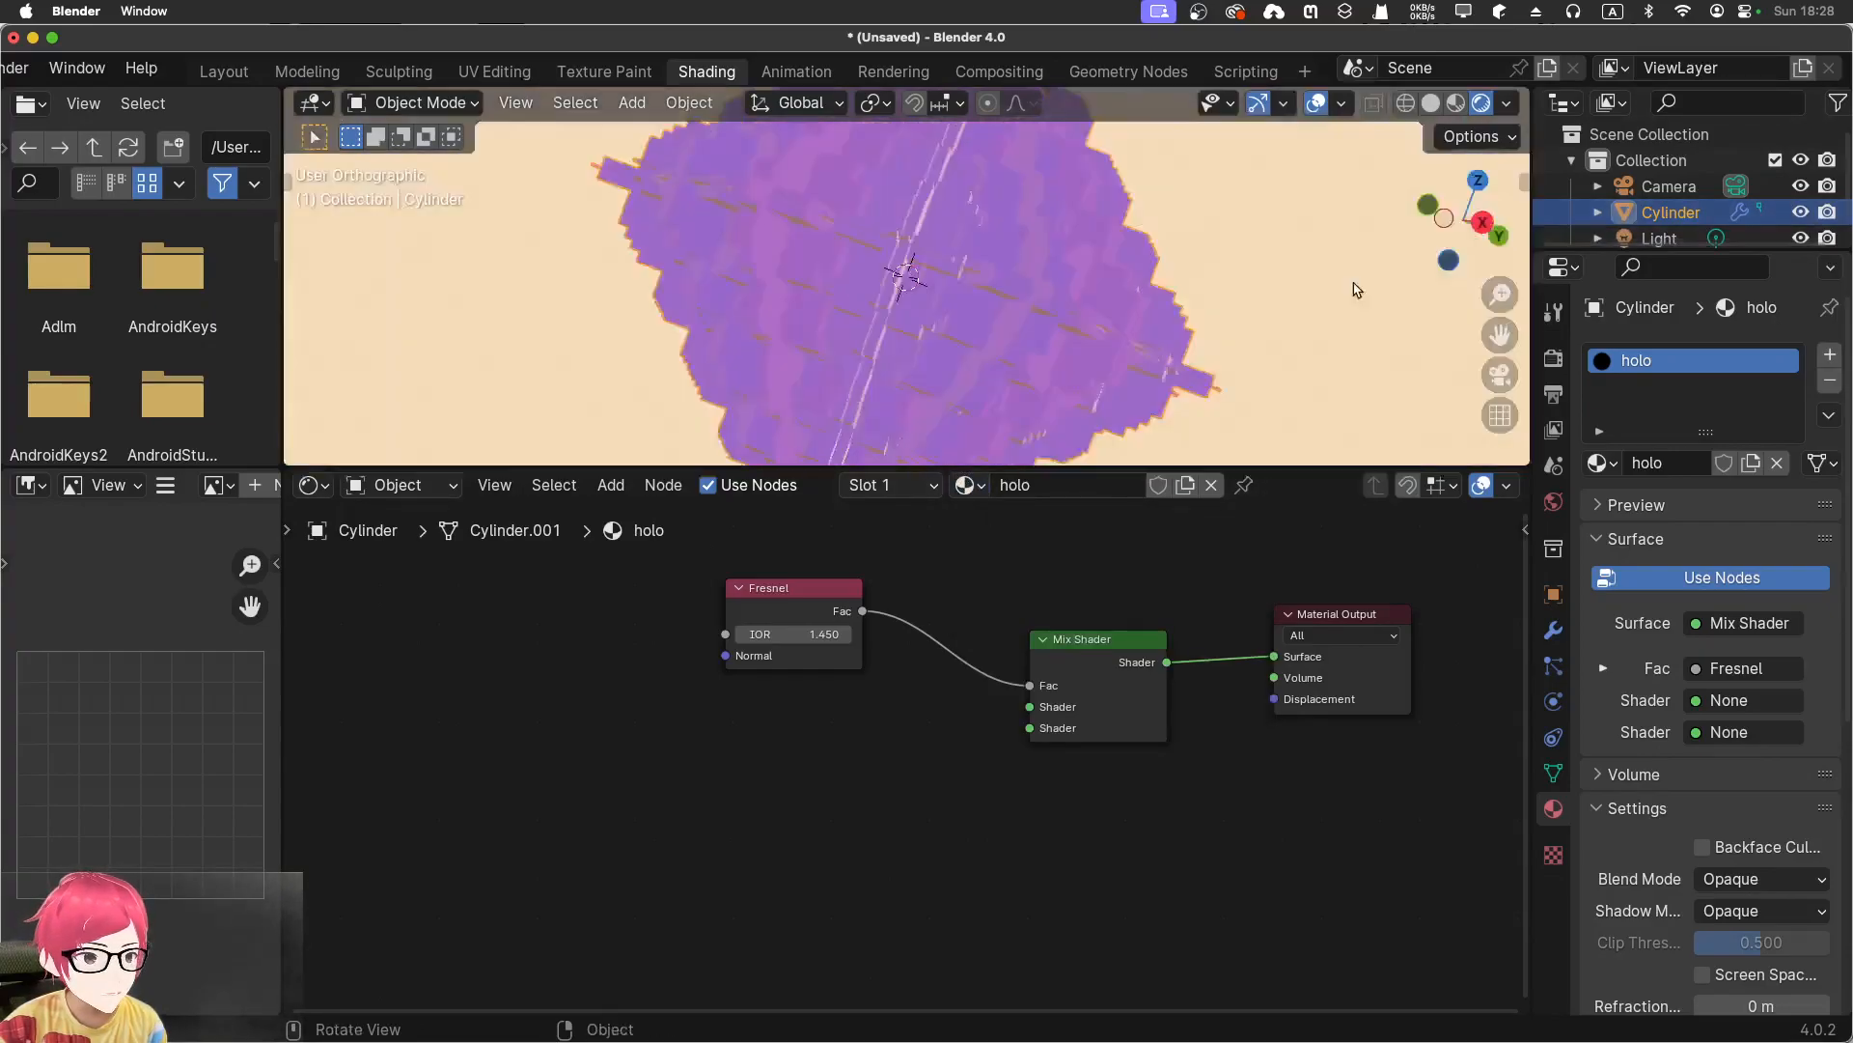
pyautogui.moveTo(1390, 281); pyautogui.dragTo(1233, 309, button='middle')
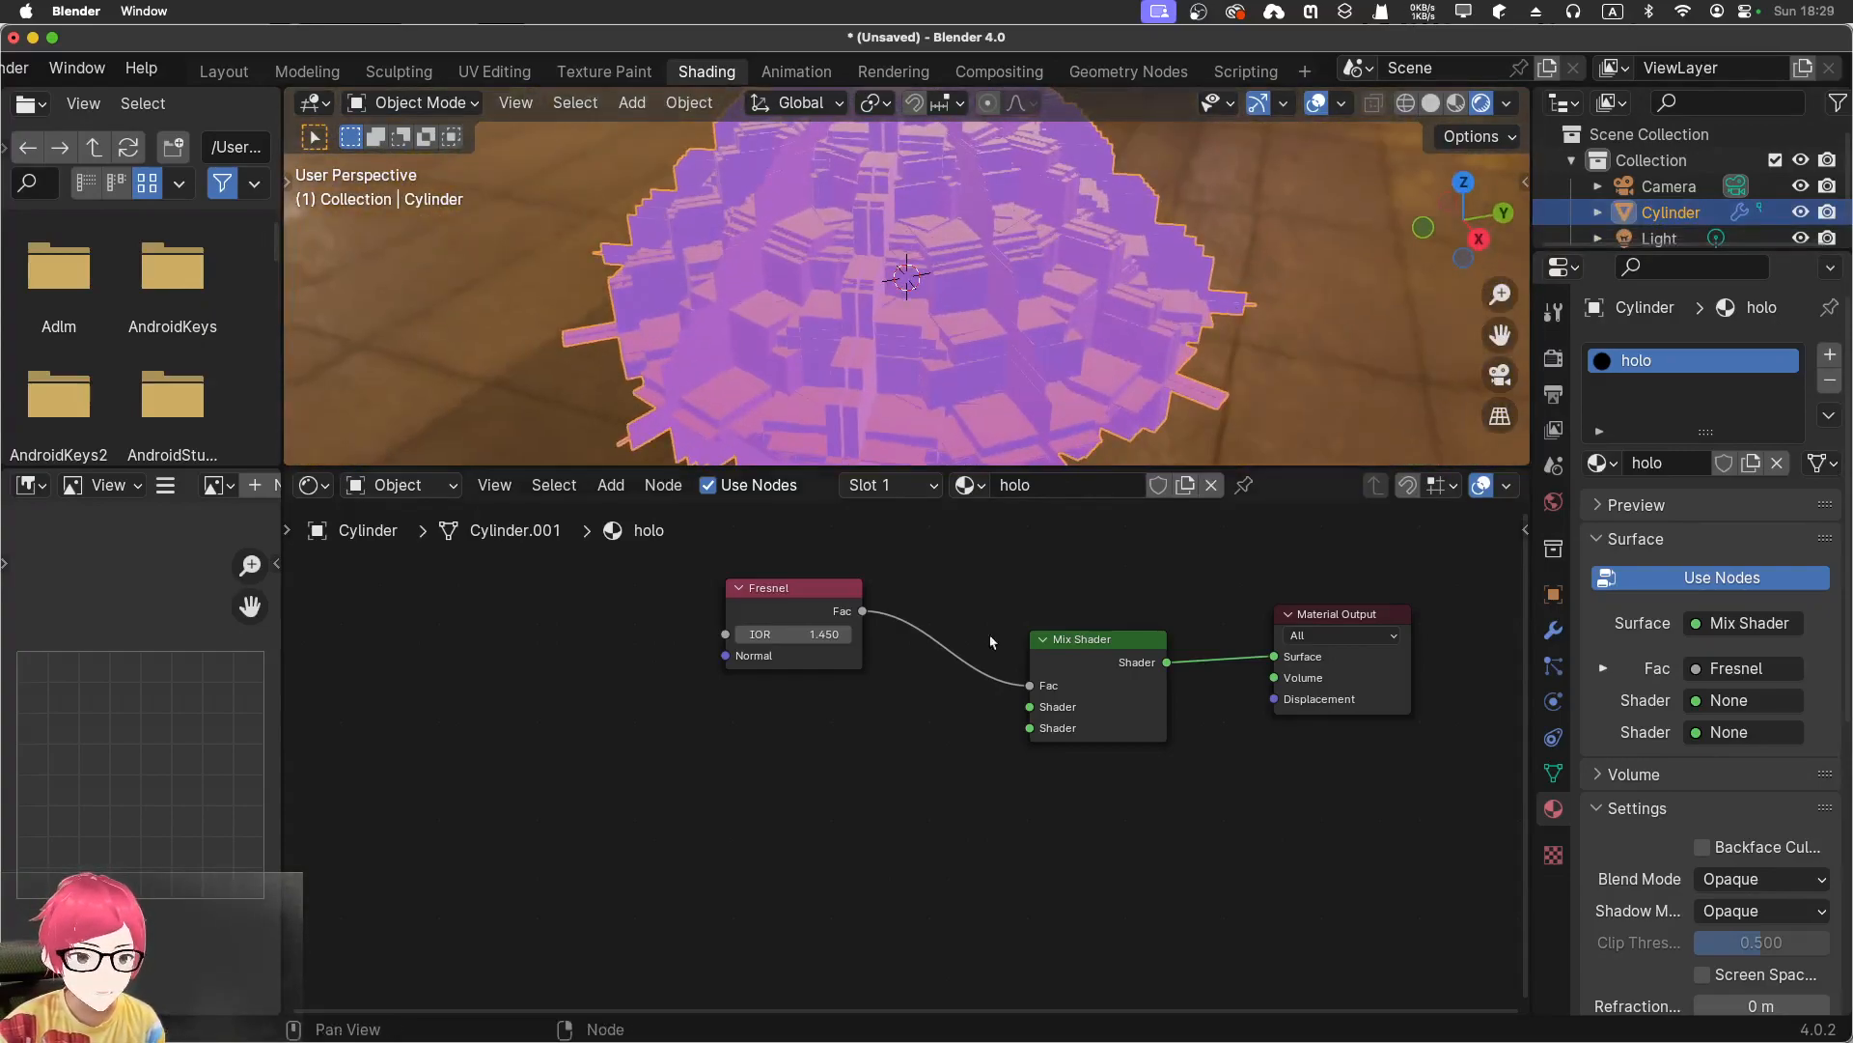
# Add a Transparent BSDF node below the Fresnel node and connect its BSDF output to the Mix Shader's first Shader input
pyautogui.hotkey('shift', 'a')
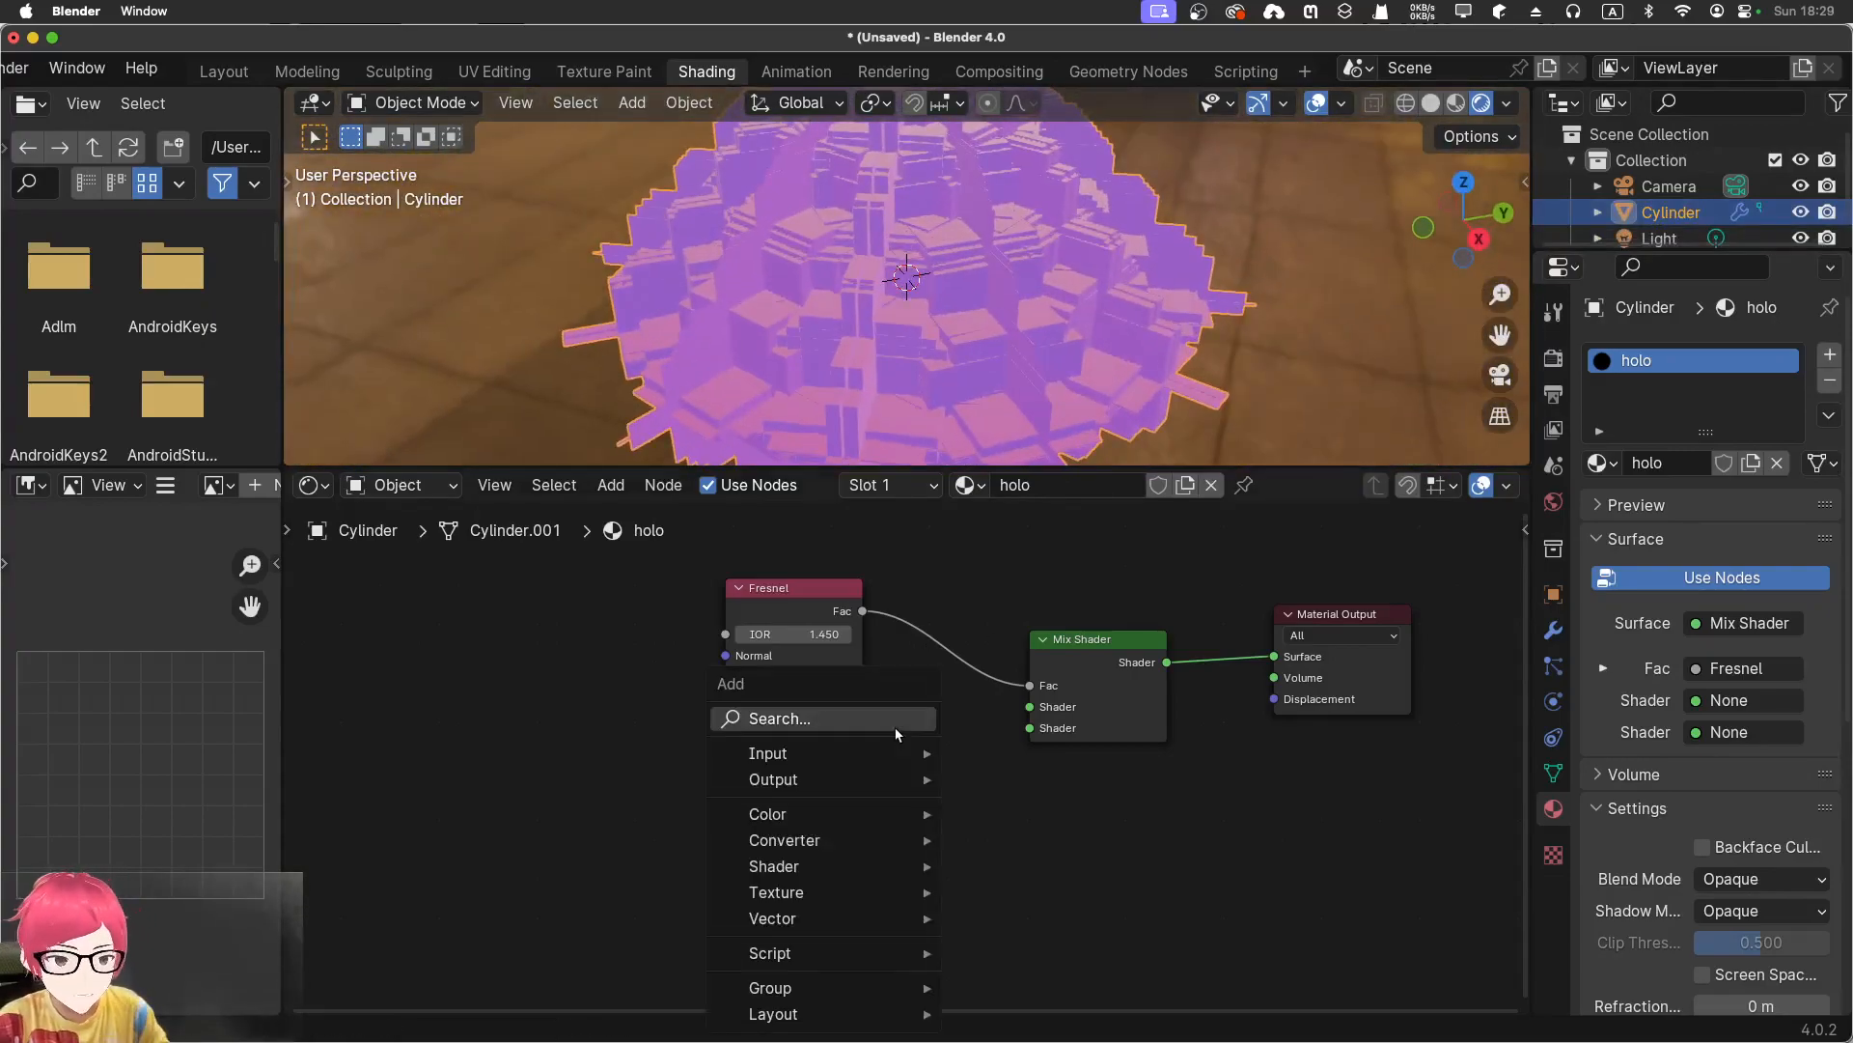
pyautogui.click(895, 727)
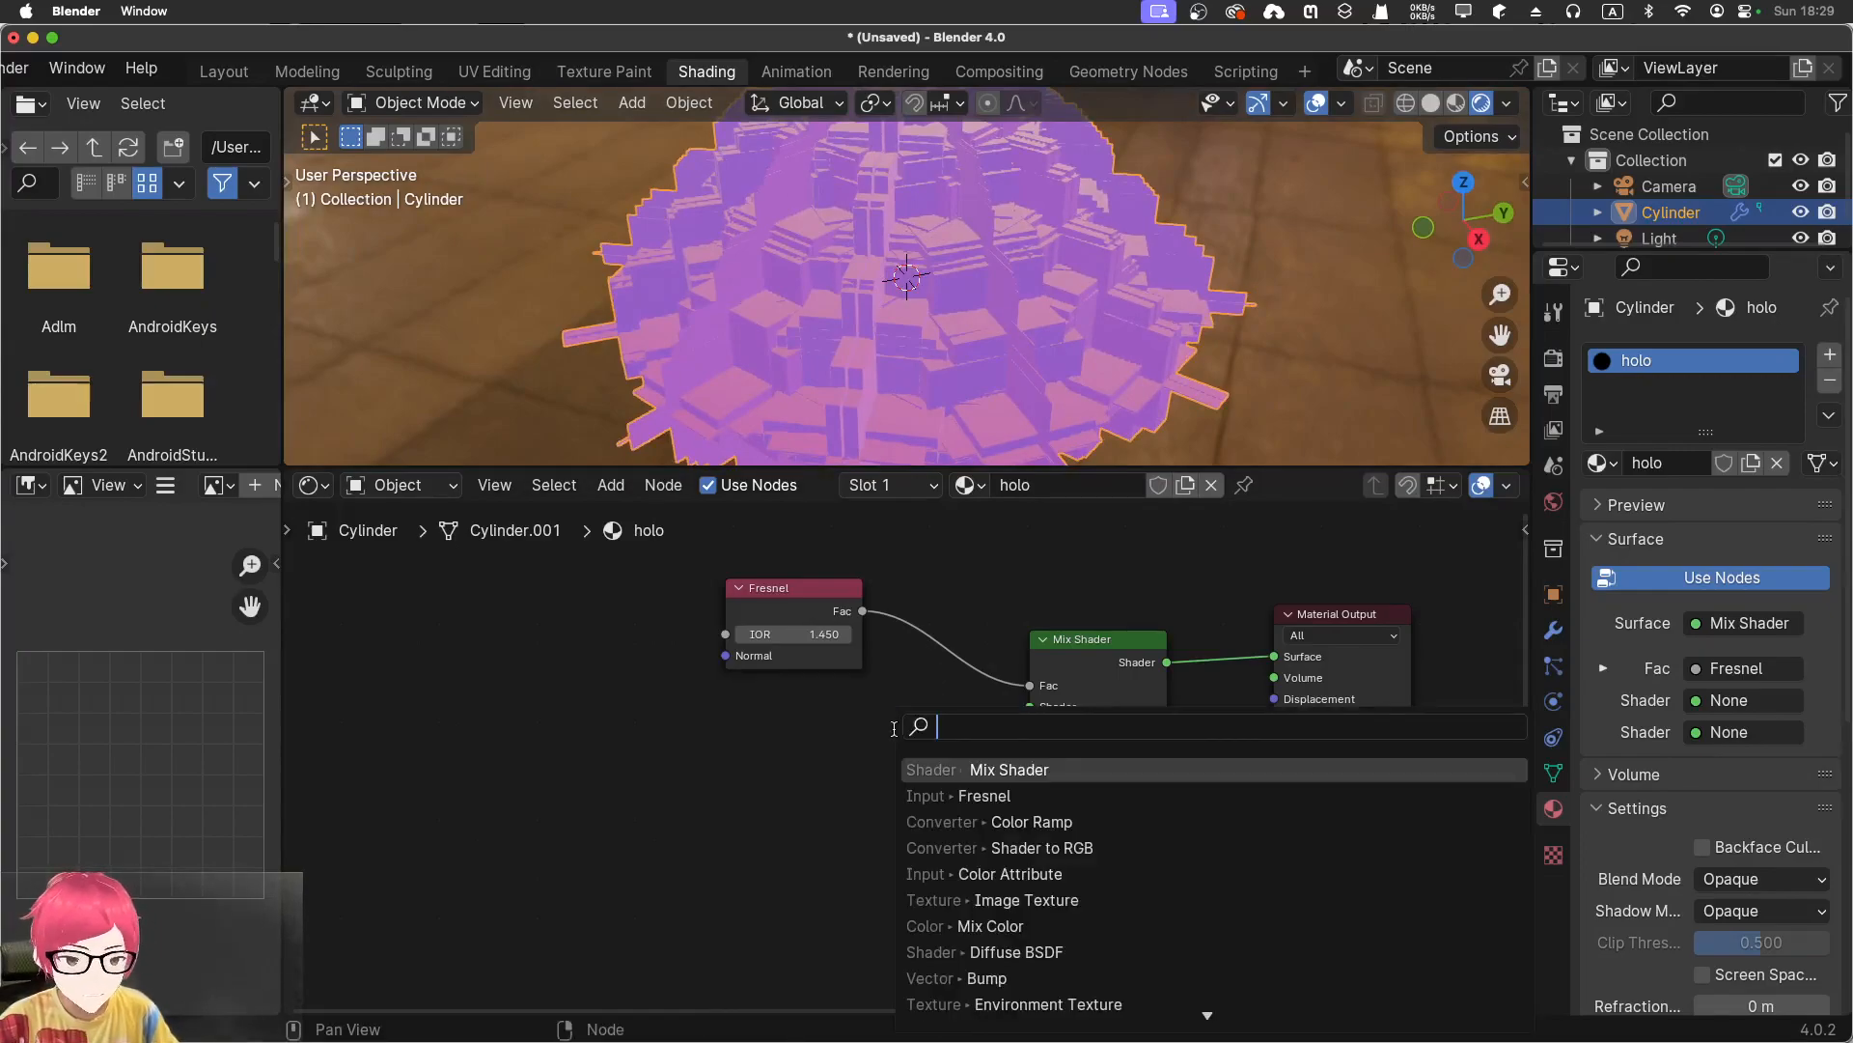
pyautogui.write('tra')
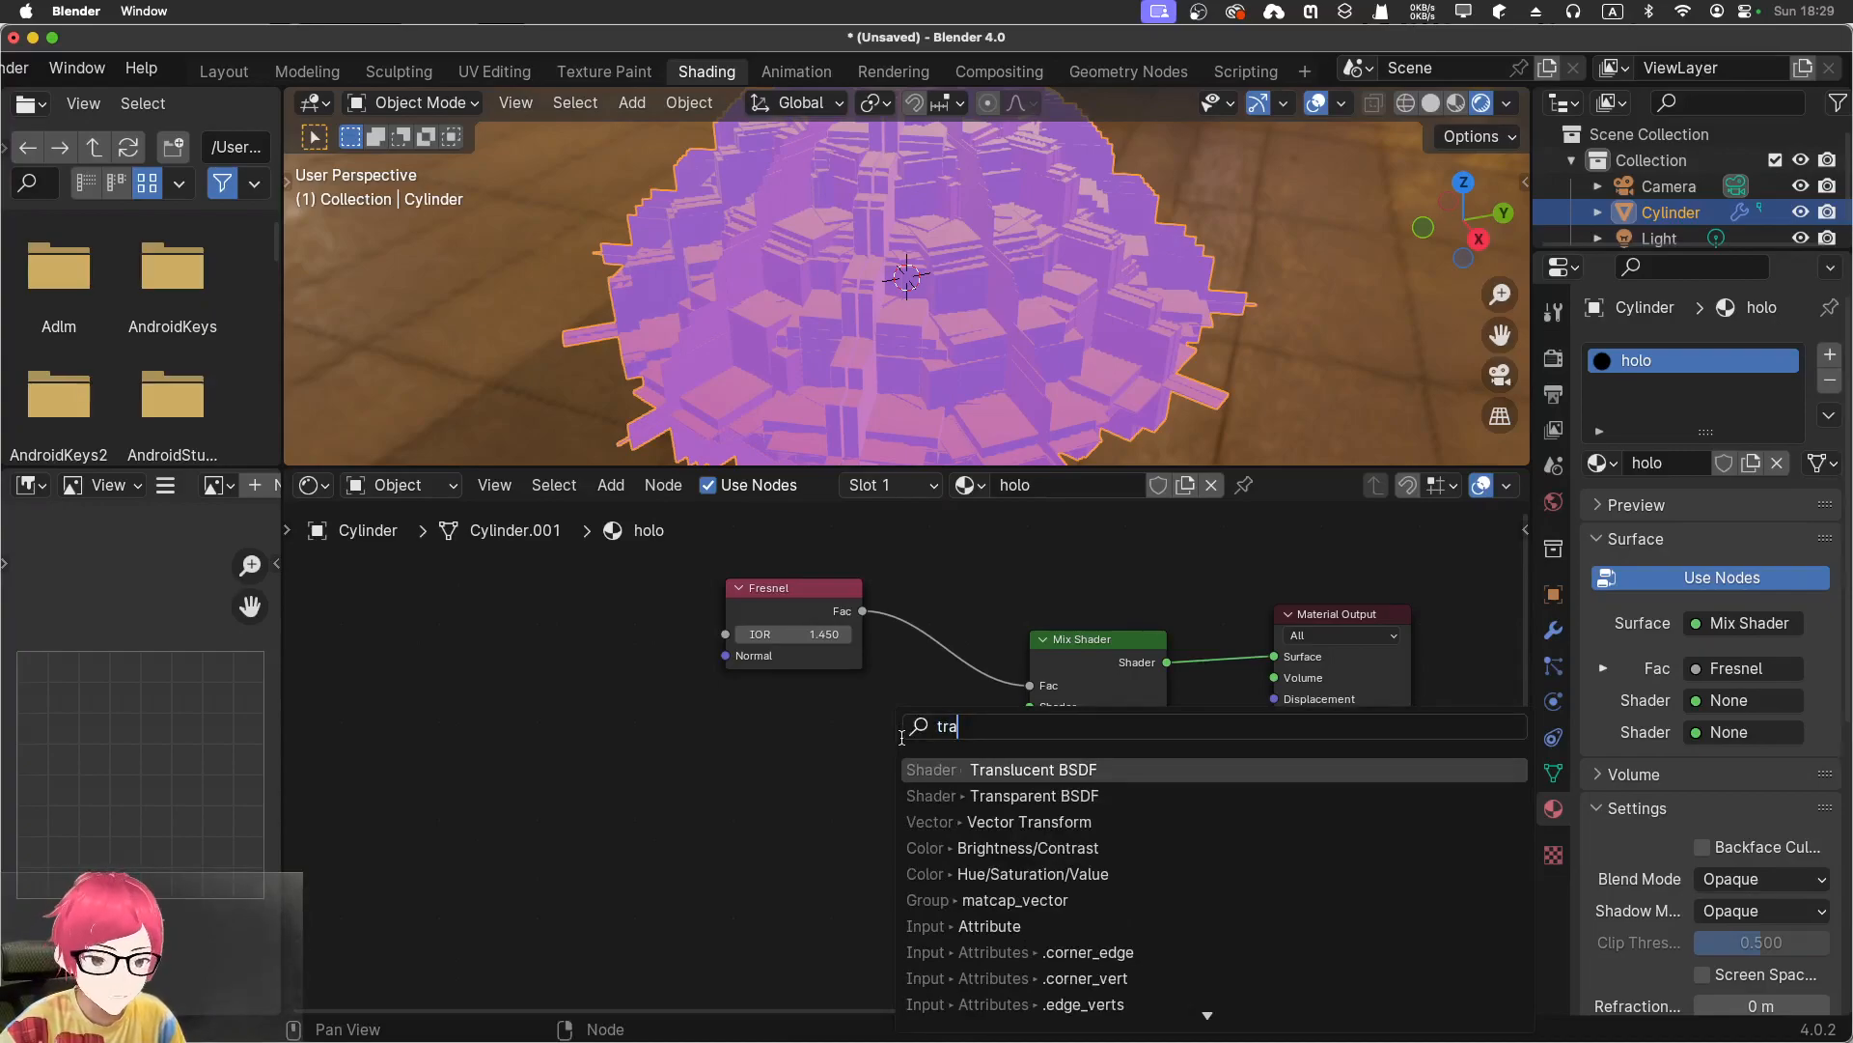
pyautogui.click(1005, 794)
pyautogui.click(807, 740)
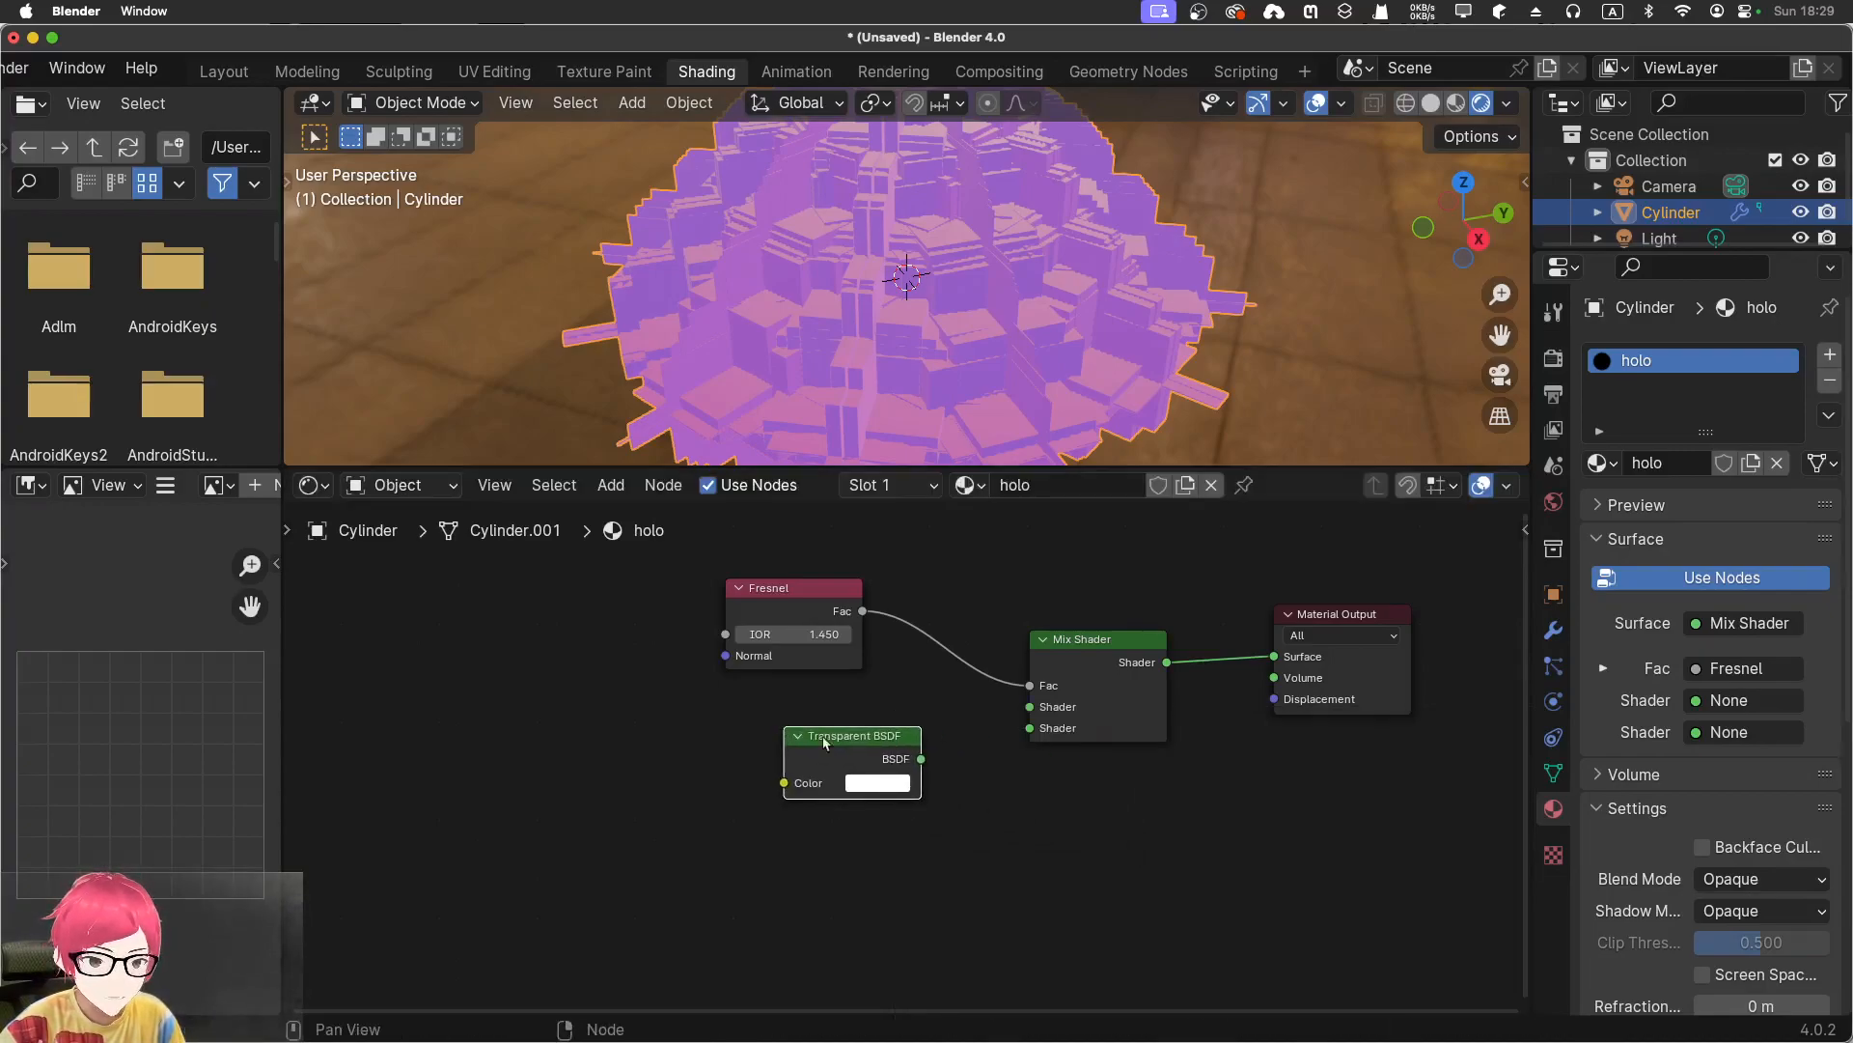
pyautogui.moveTo(923, 765); pyautogui.dragTo(1030, 706)
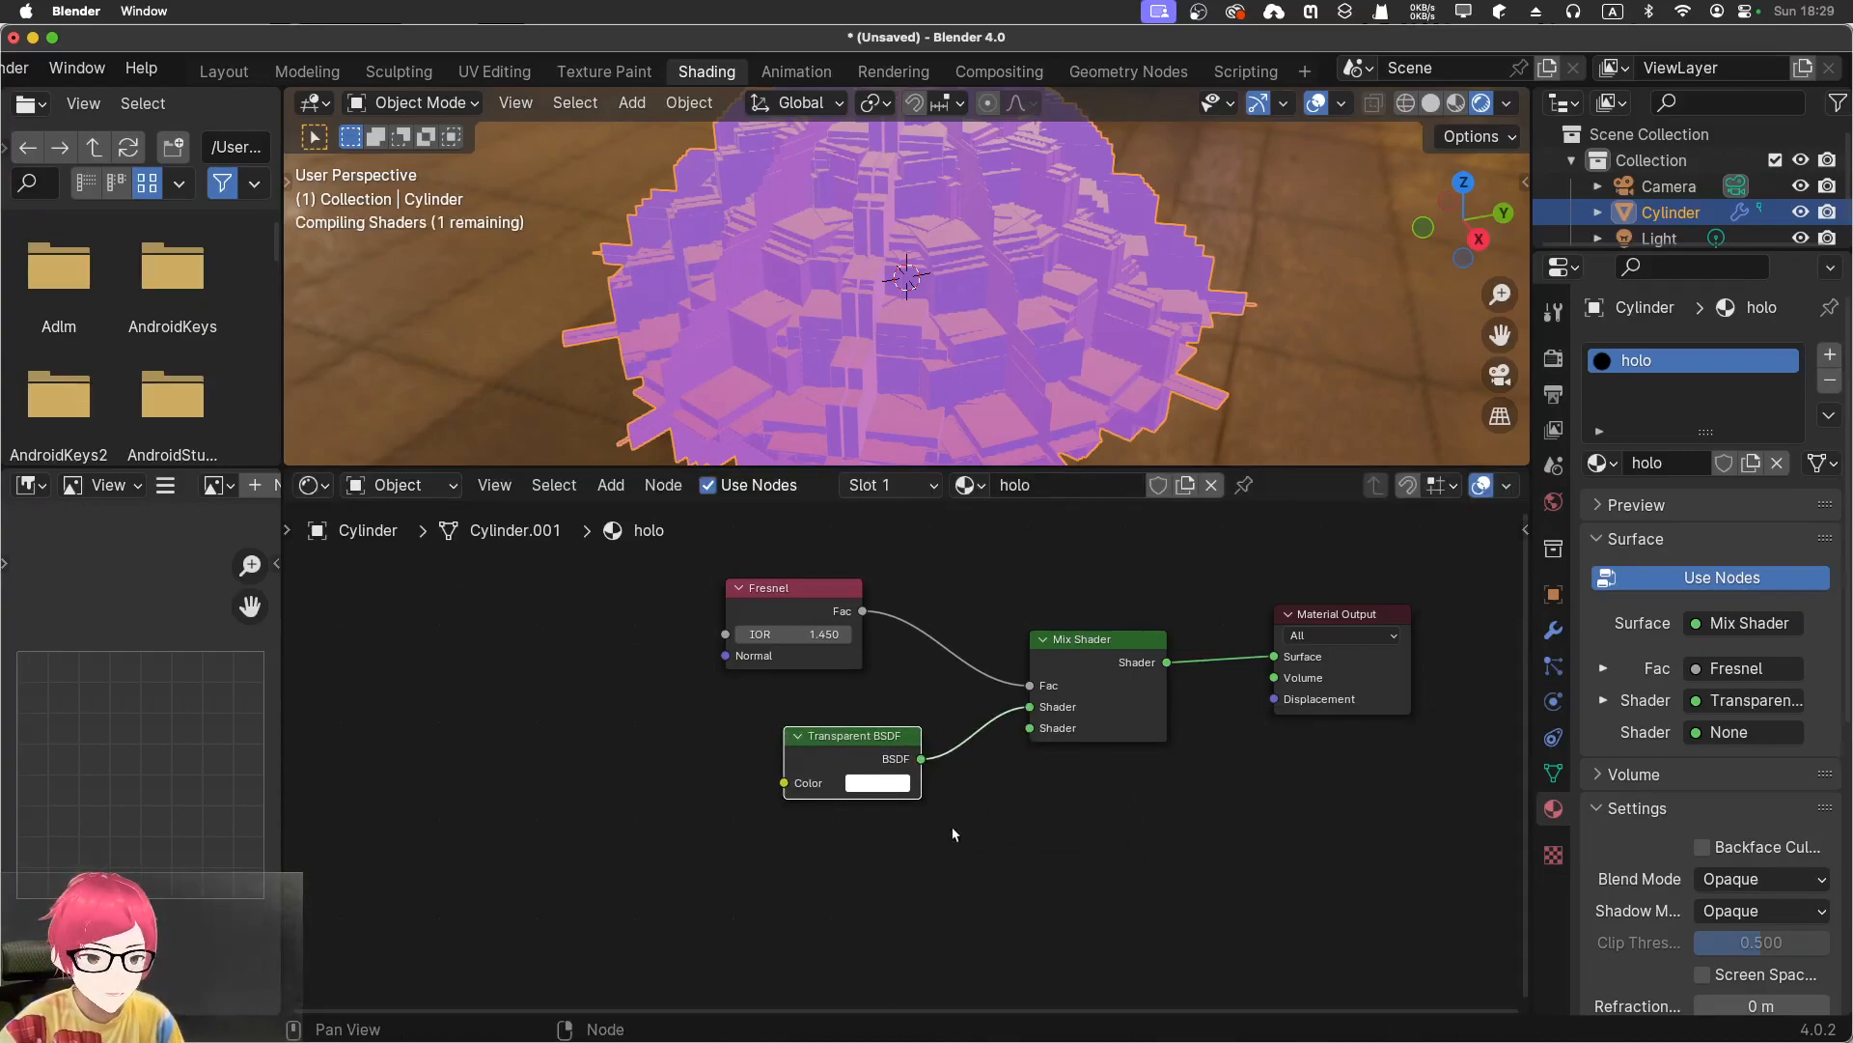
# Add an Emission node below the Transparent BSDF and connect its Emission output to the Mix Shader's second Shader input
pyautogui.hotkey('shift', 'a')
pyautogui.click(809, 719)
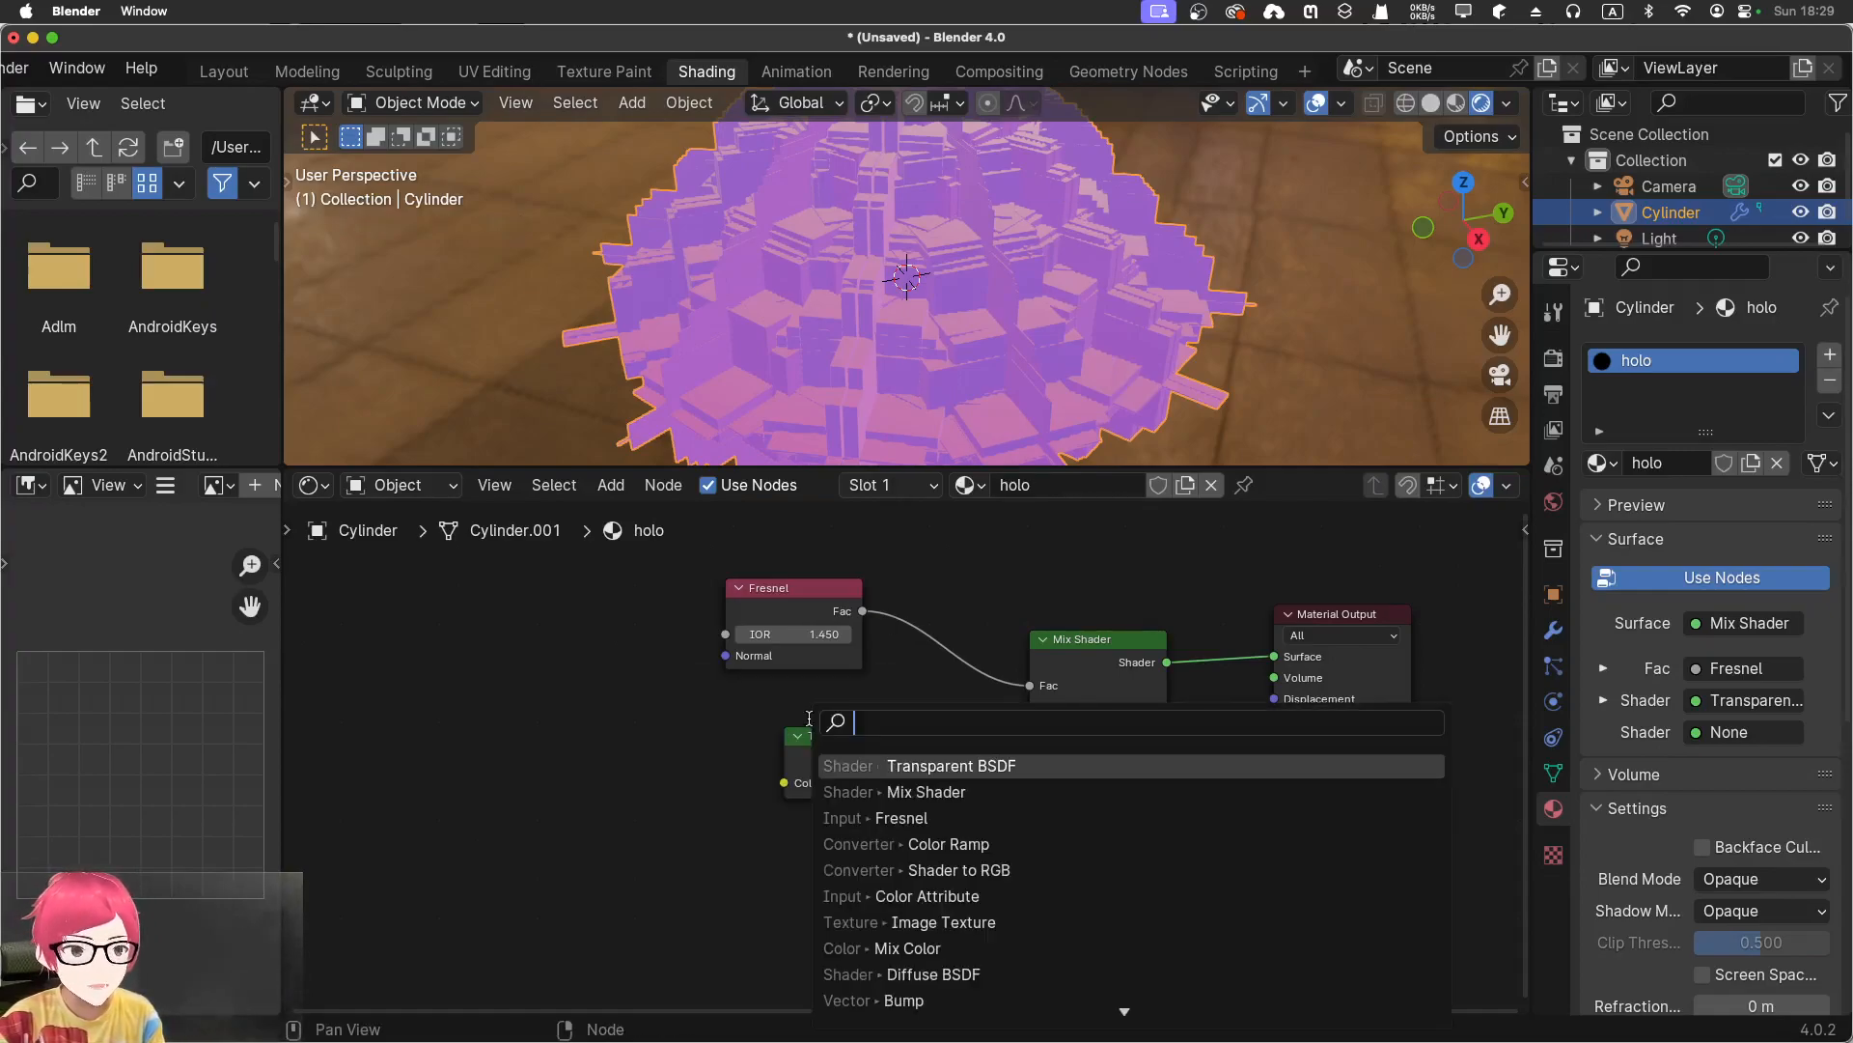
pyautogui.write('emi')
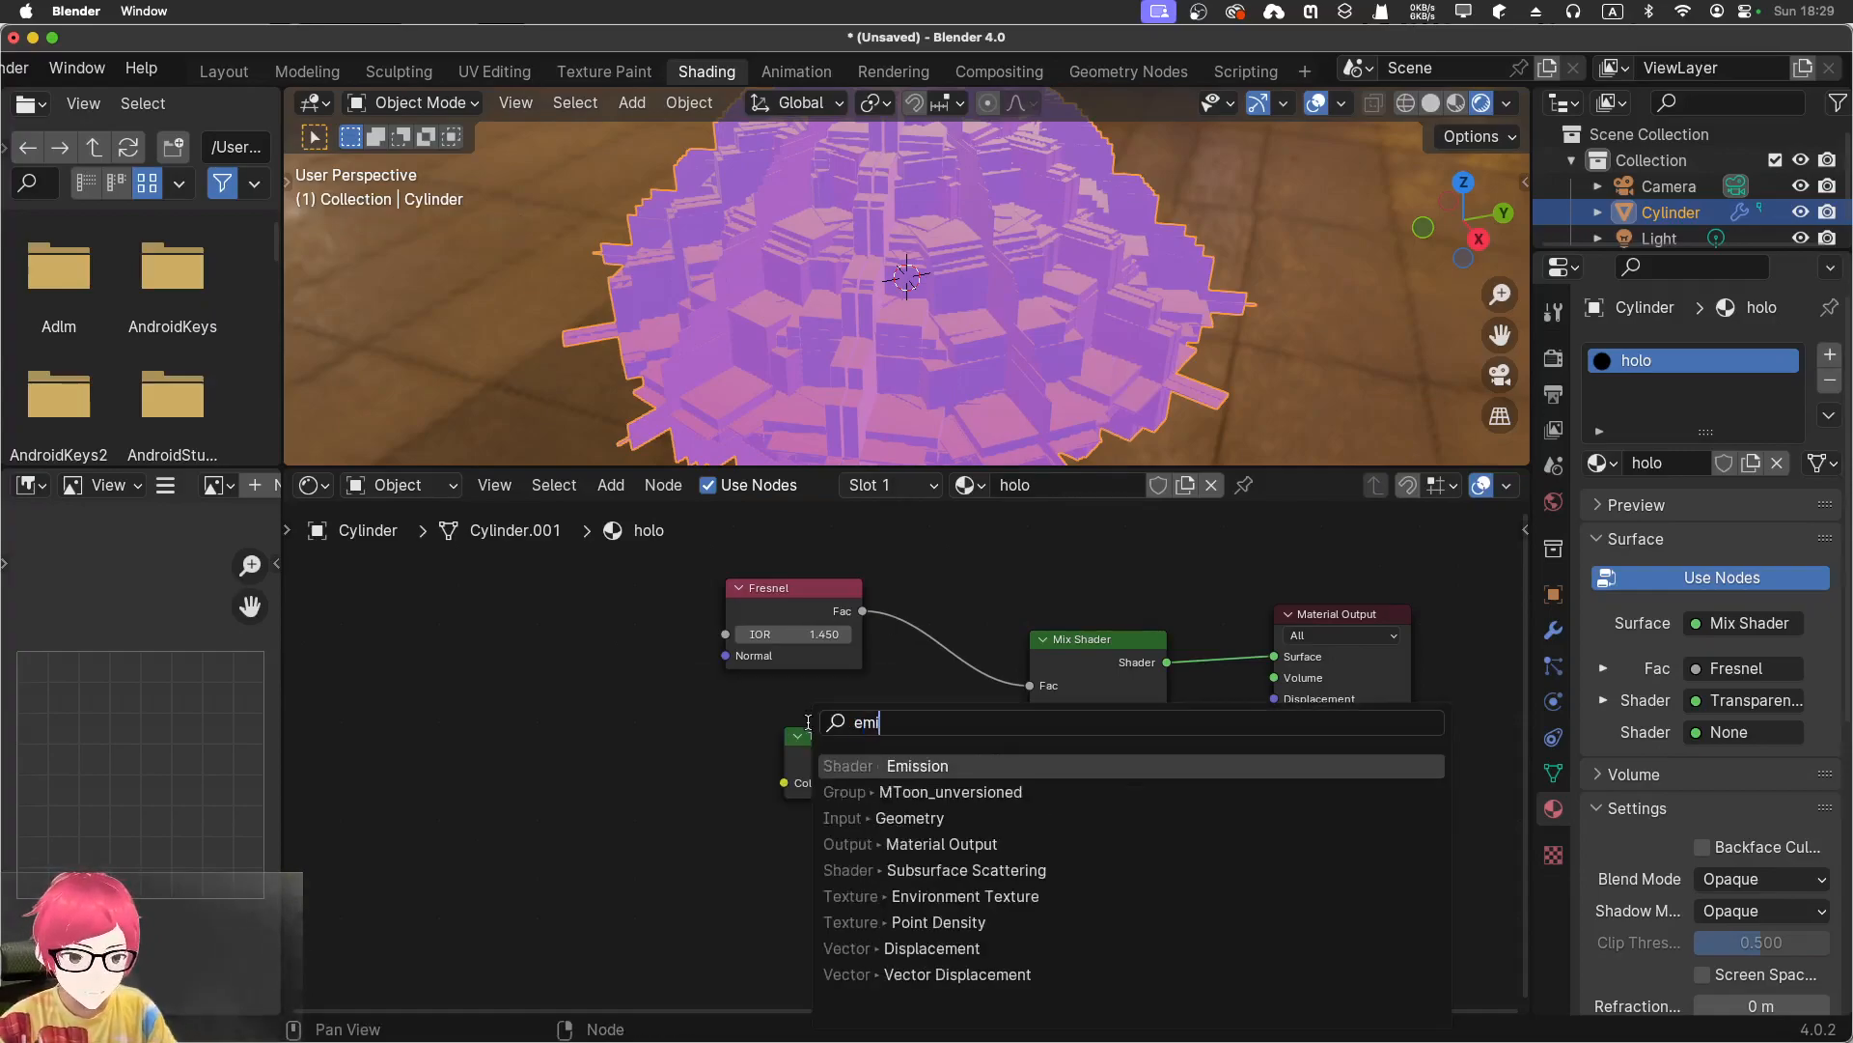
pyautogui.press('Return')
pyautogui.click(816, 859)
pyautogui.moveTo(911, 883); pyautogui.dragTo(1030, 729)
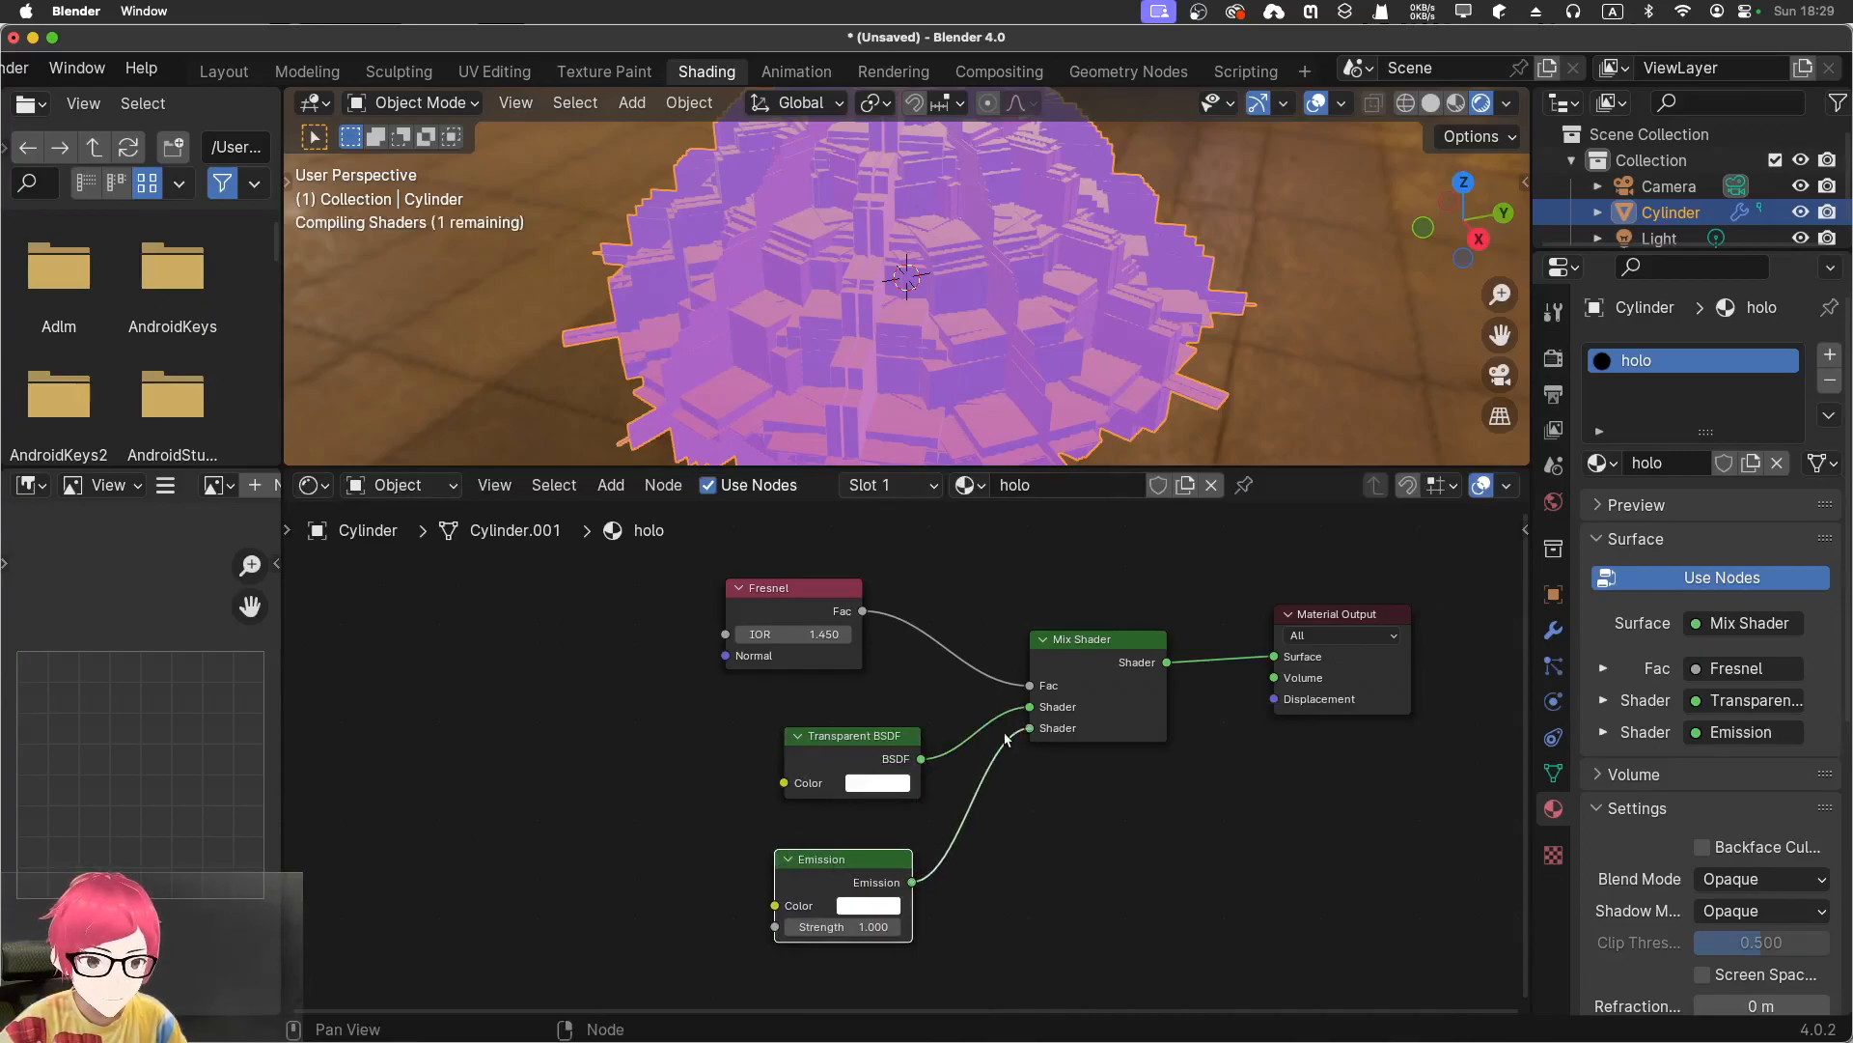
# Switch the shading viewport to Material Preview, then inspect the model from another angle in the Layout workspace
pyautogui.click(1455, 103)
pyautogui.click(1239, 268)
pyautogui.click(773, 256)
pyautogui.click(224, 72)
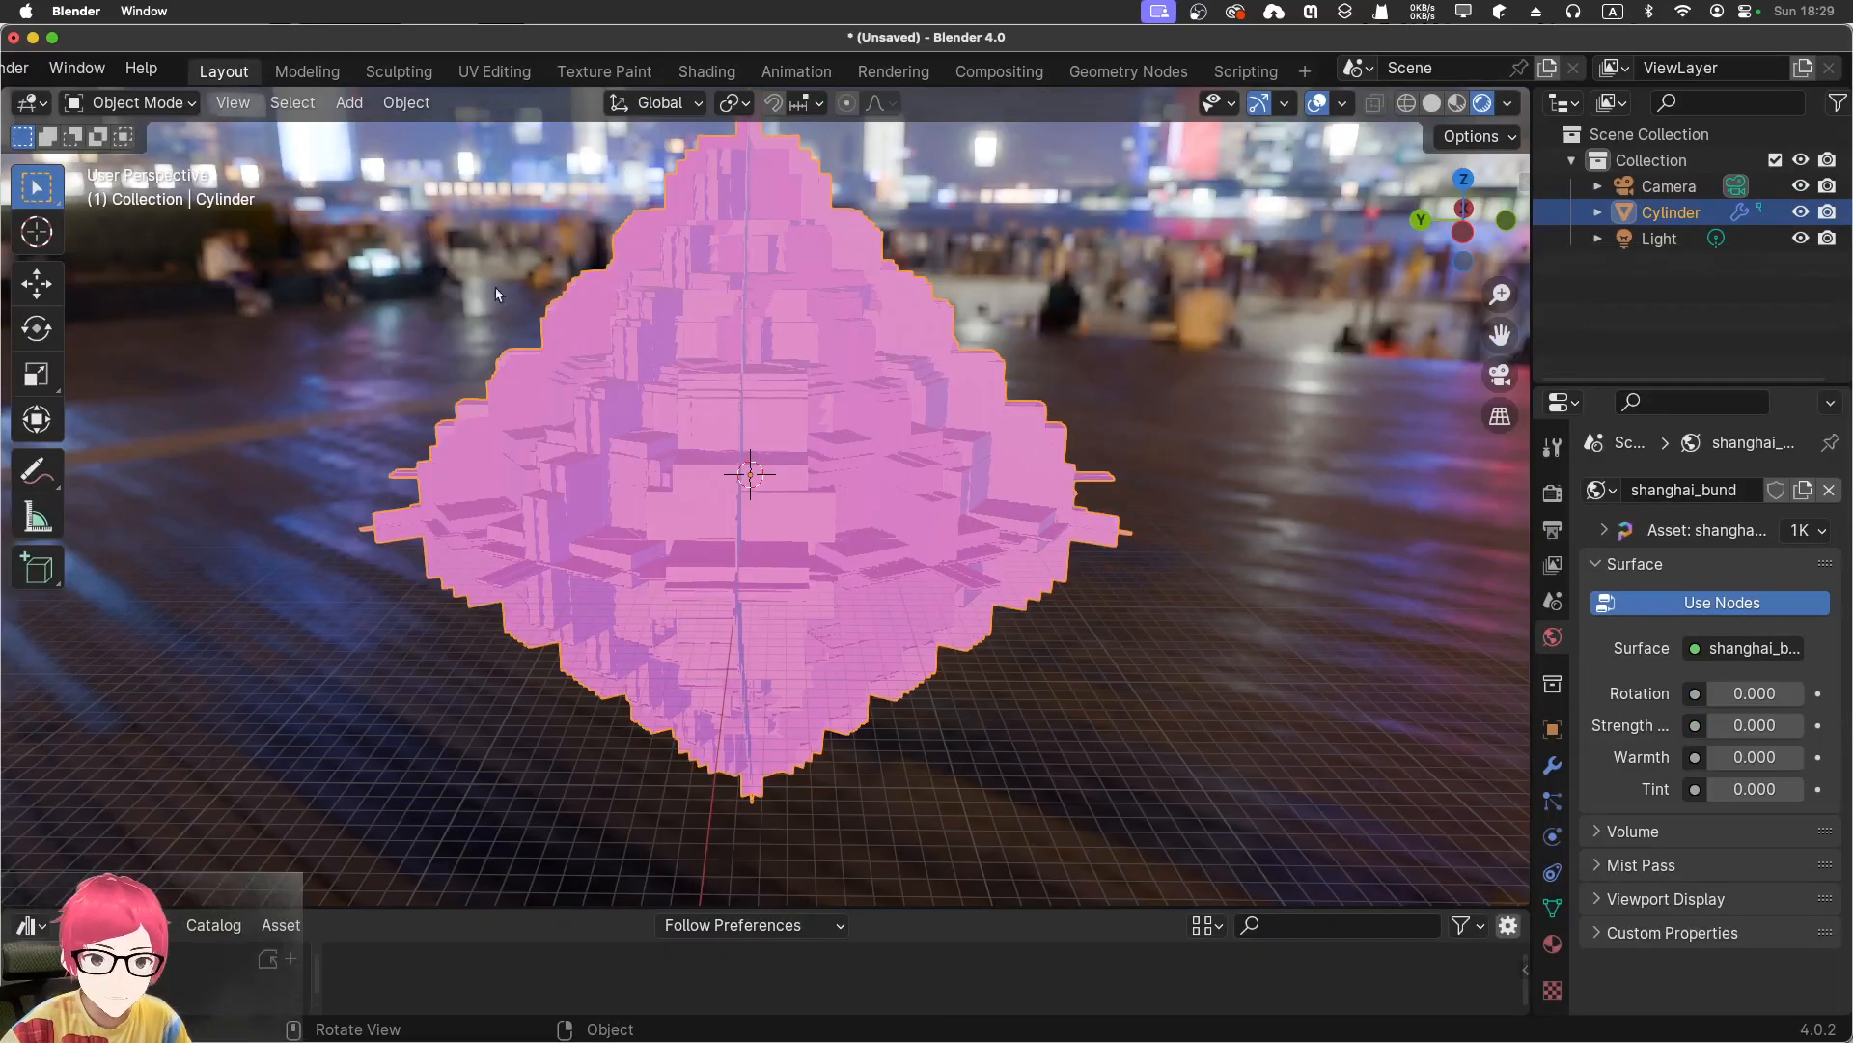
pyautogui.click(377, 339)
pyautogui.moveTo(377, 339); pyautogui.dragTo(536, 467, button='middle')
pyautogui.click(578, 469)
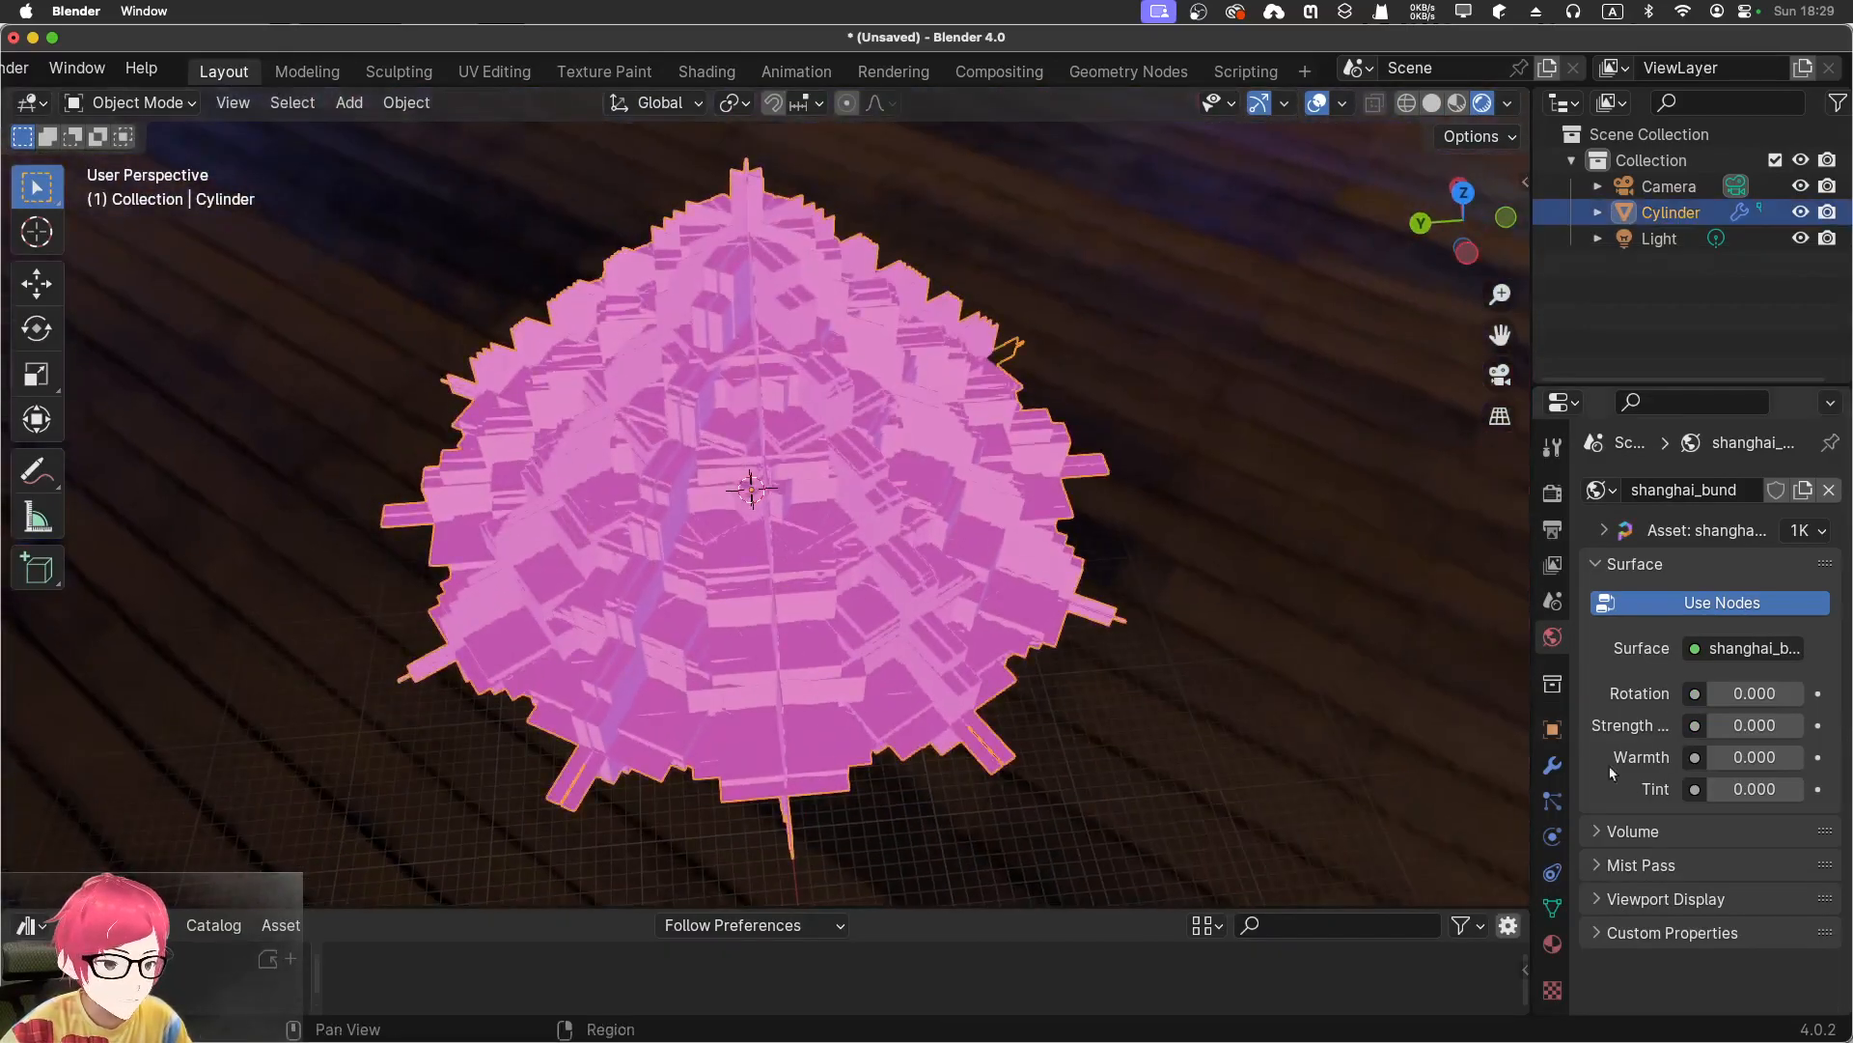
# Try the existing materials Material and red2 in the cylinder's material slot and view the model
pyautogui.click(1552, 943)
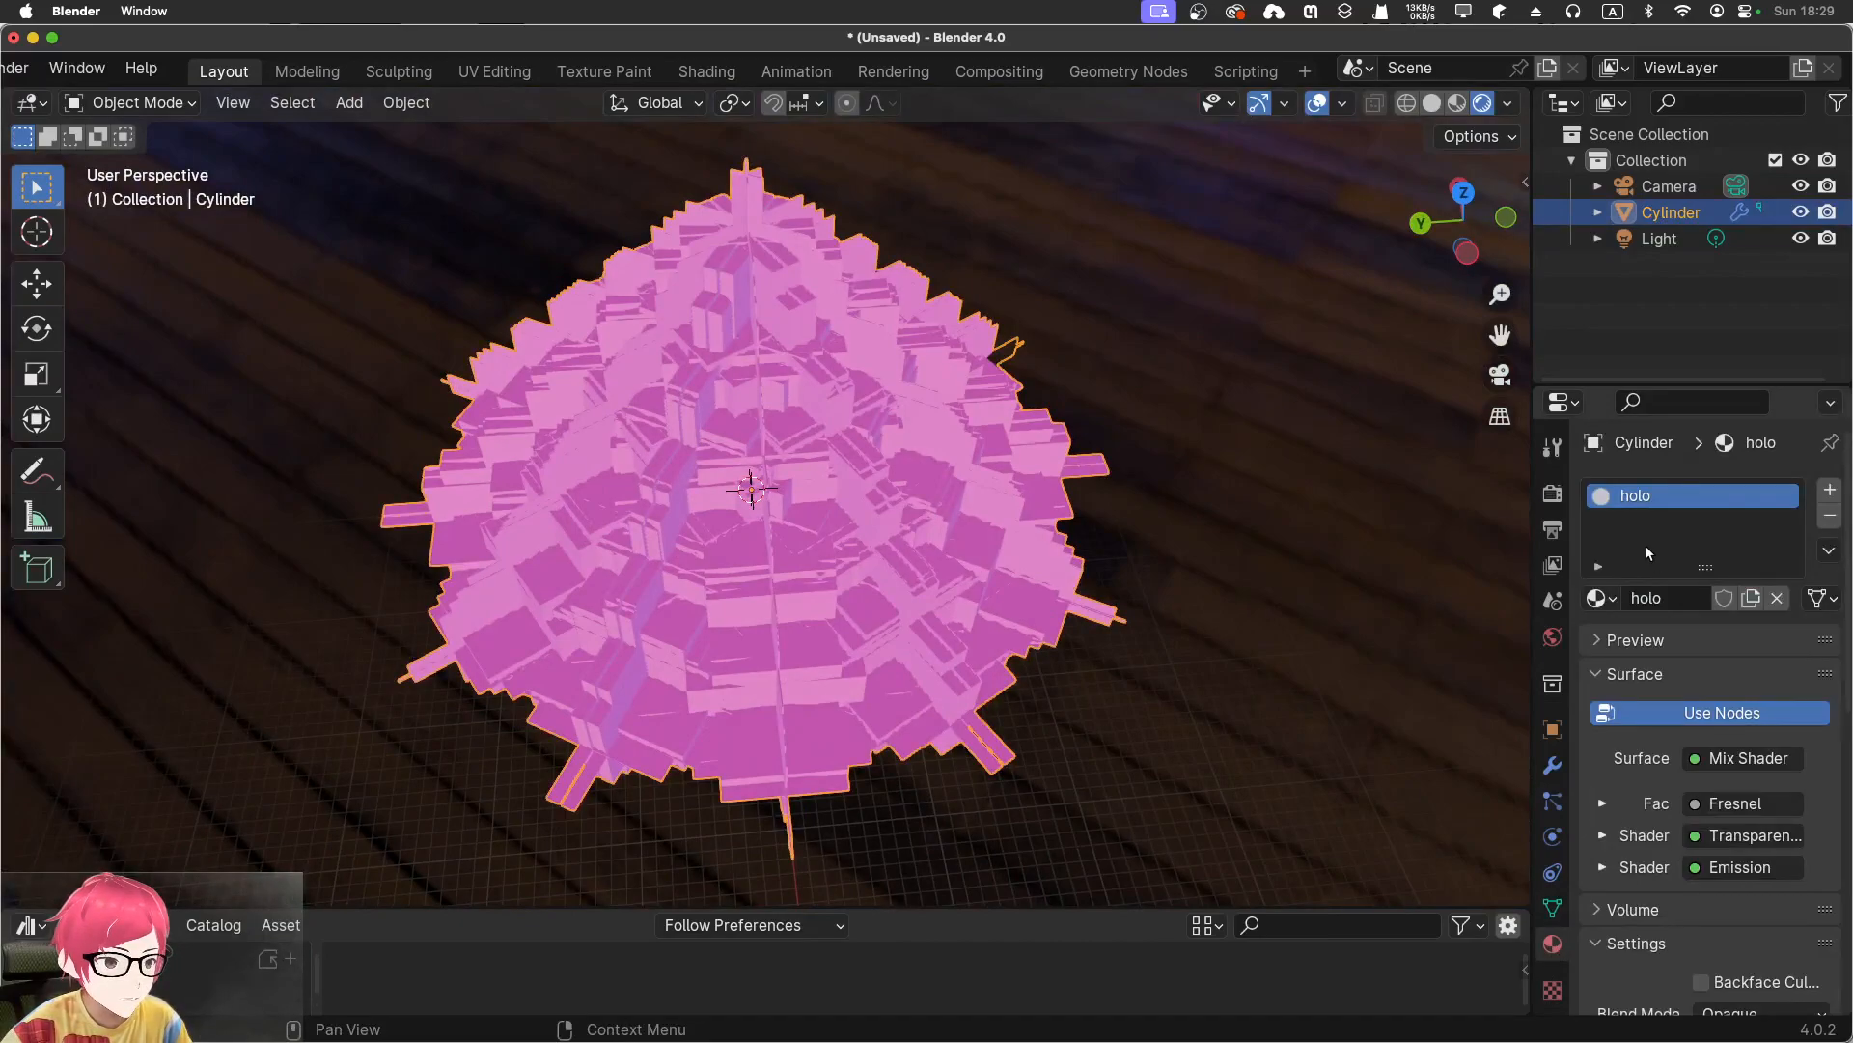
pyautogui.click(1608, 602)
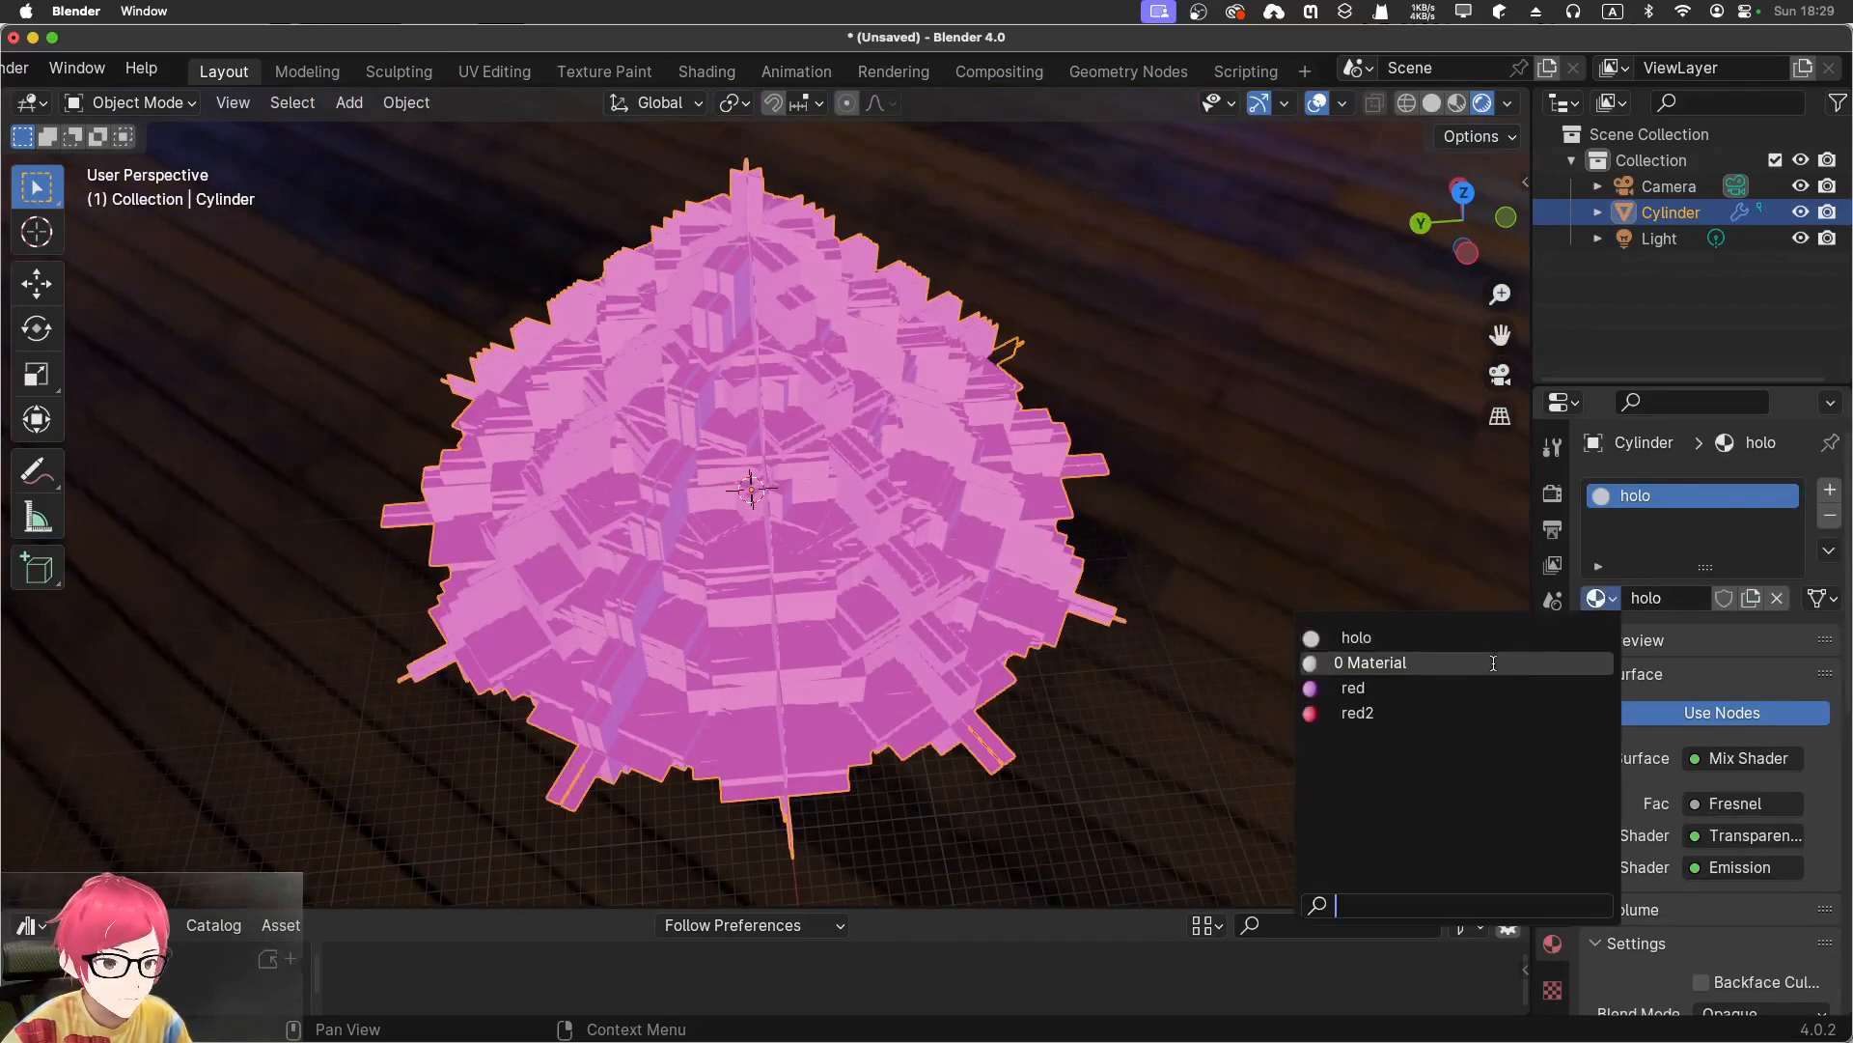
pyautogui.click(1495, 663)
pyautogui.click(1595, 602)
pyautogui.click(1517, 717)
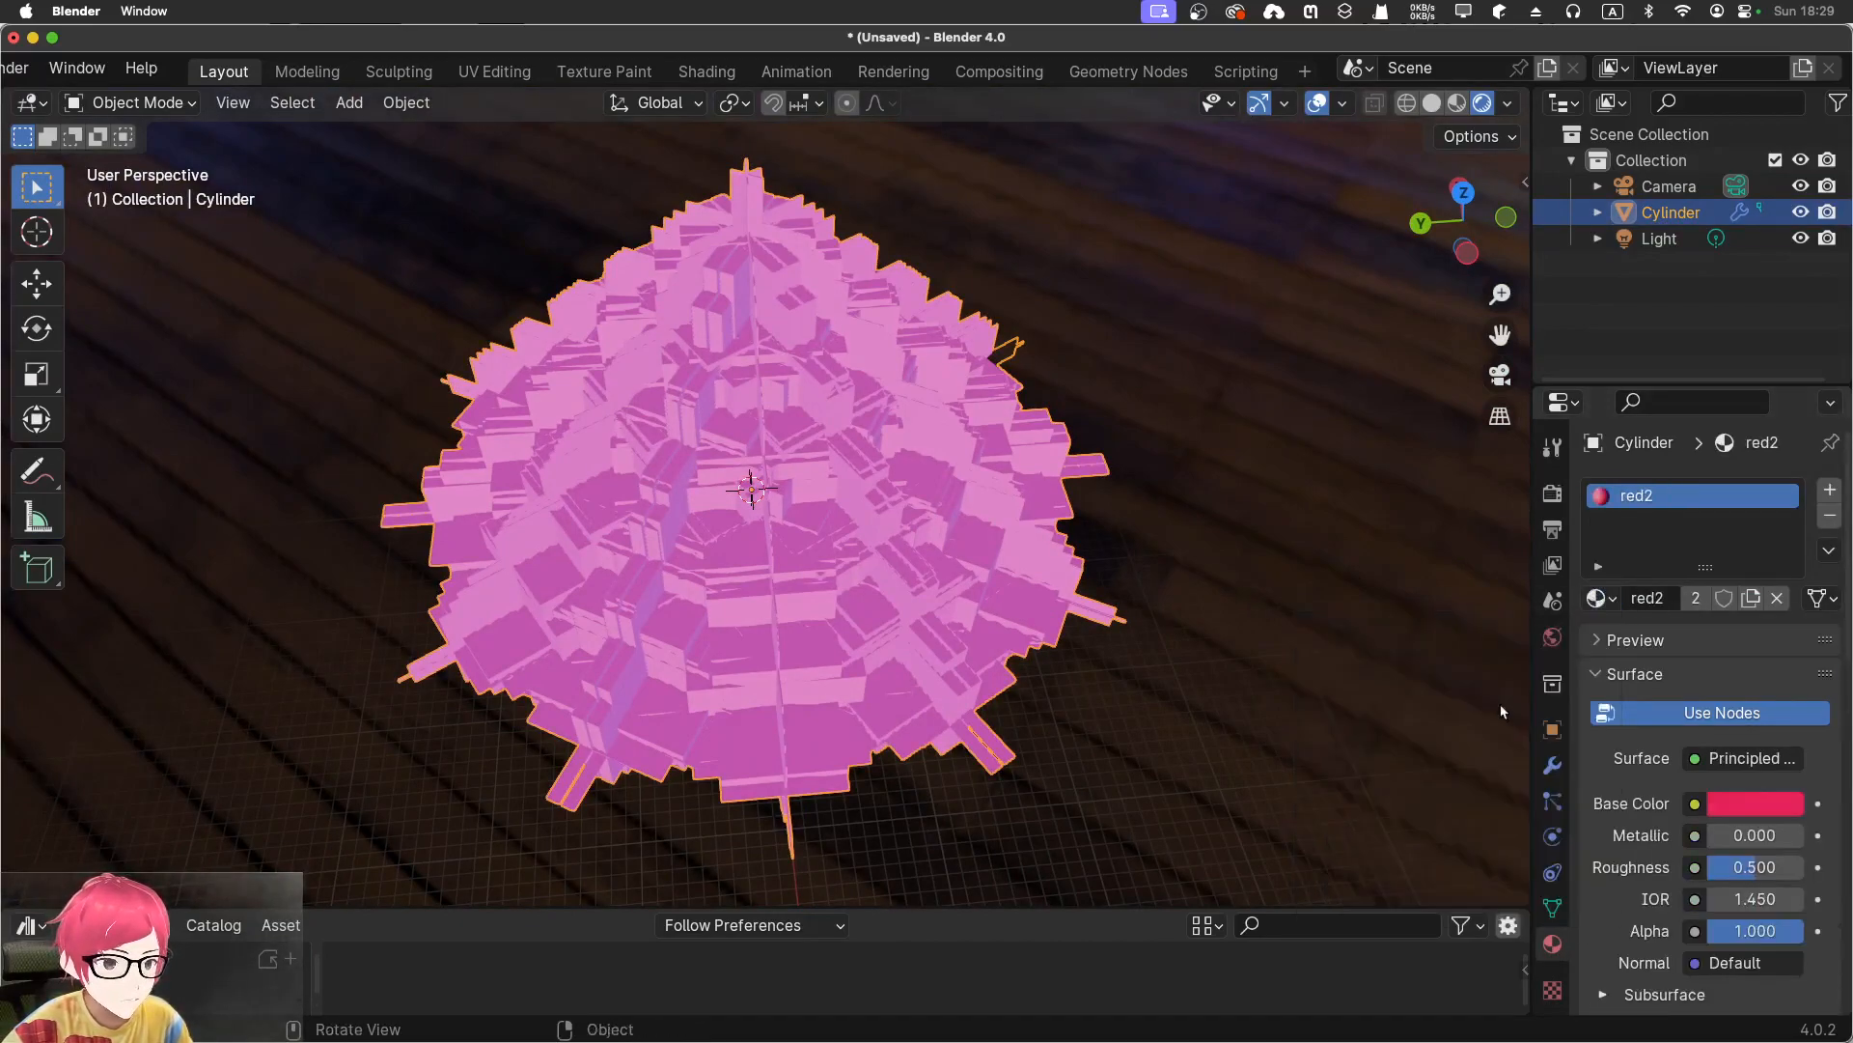
pyautogui.click(1091, 412)
pyautogui.moveTo(1091, 411); pyautogui.dragTo(1076, 350, button='middle')
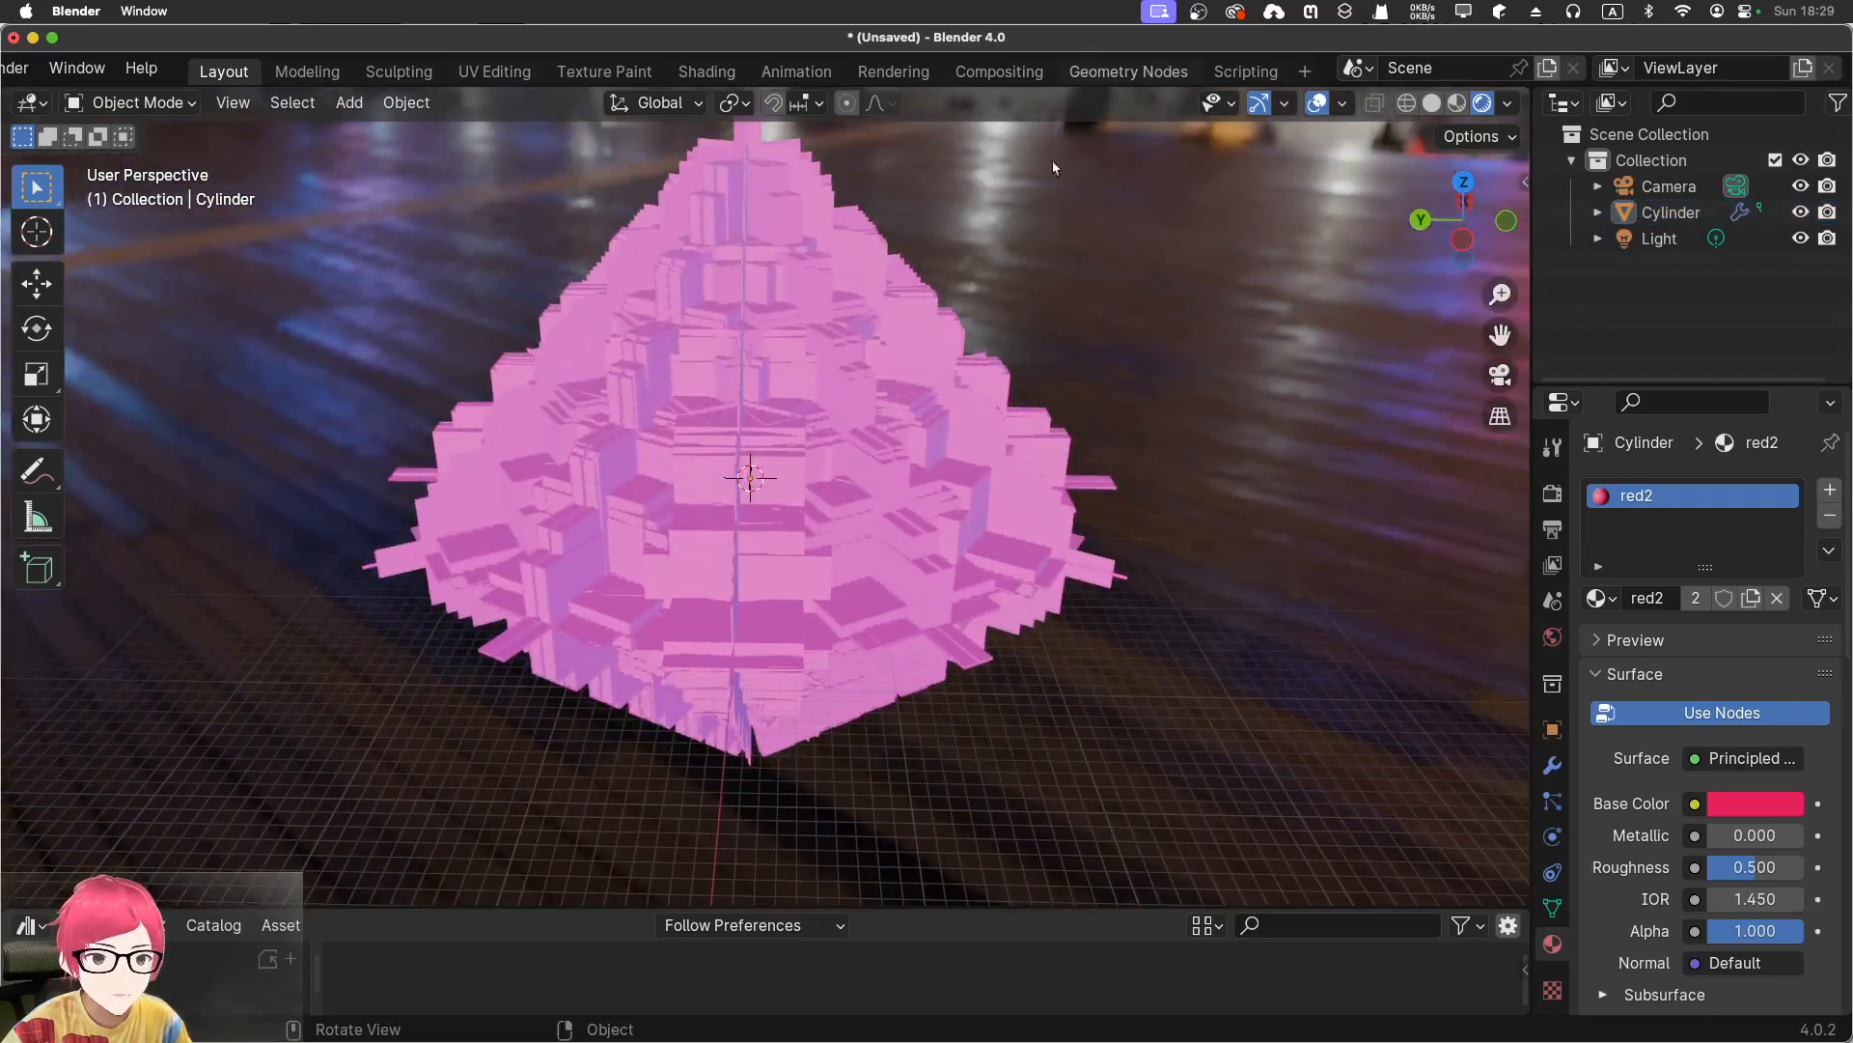
# Assign holo in the Set Material node of the cylinder's geometry nodes and check the model in the Layout workspace
pyautogui.click(1129, 71)
pyautogui.click(1001, 757)
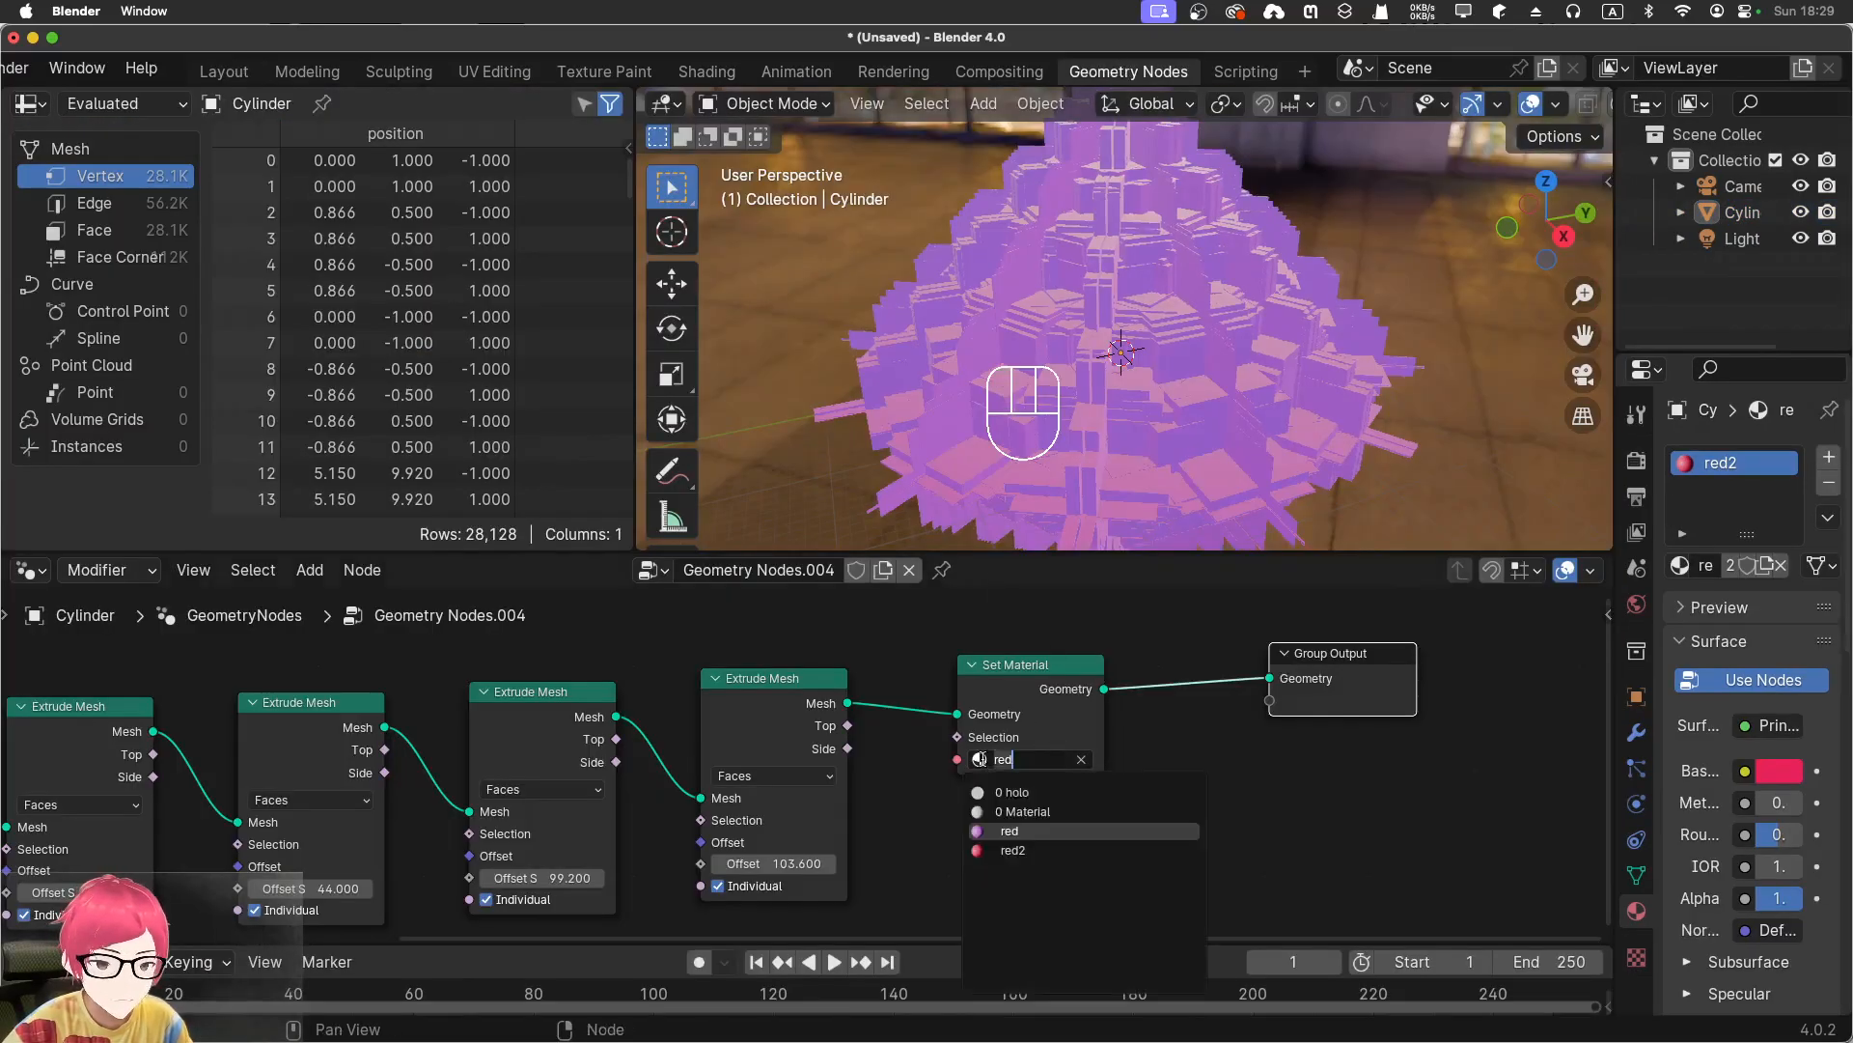
pyautogui.click(1016, 793)
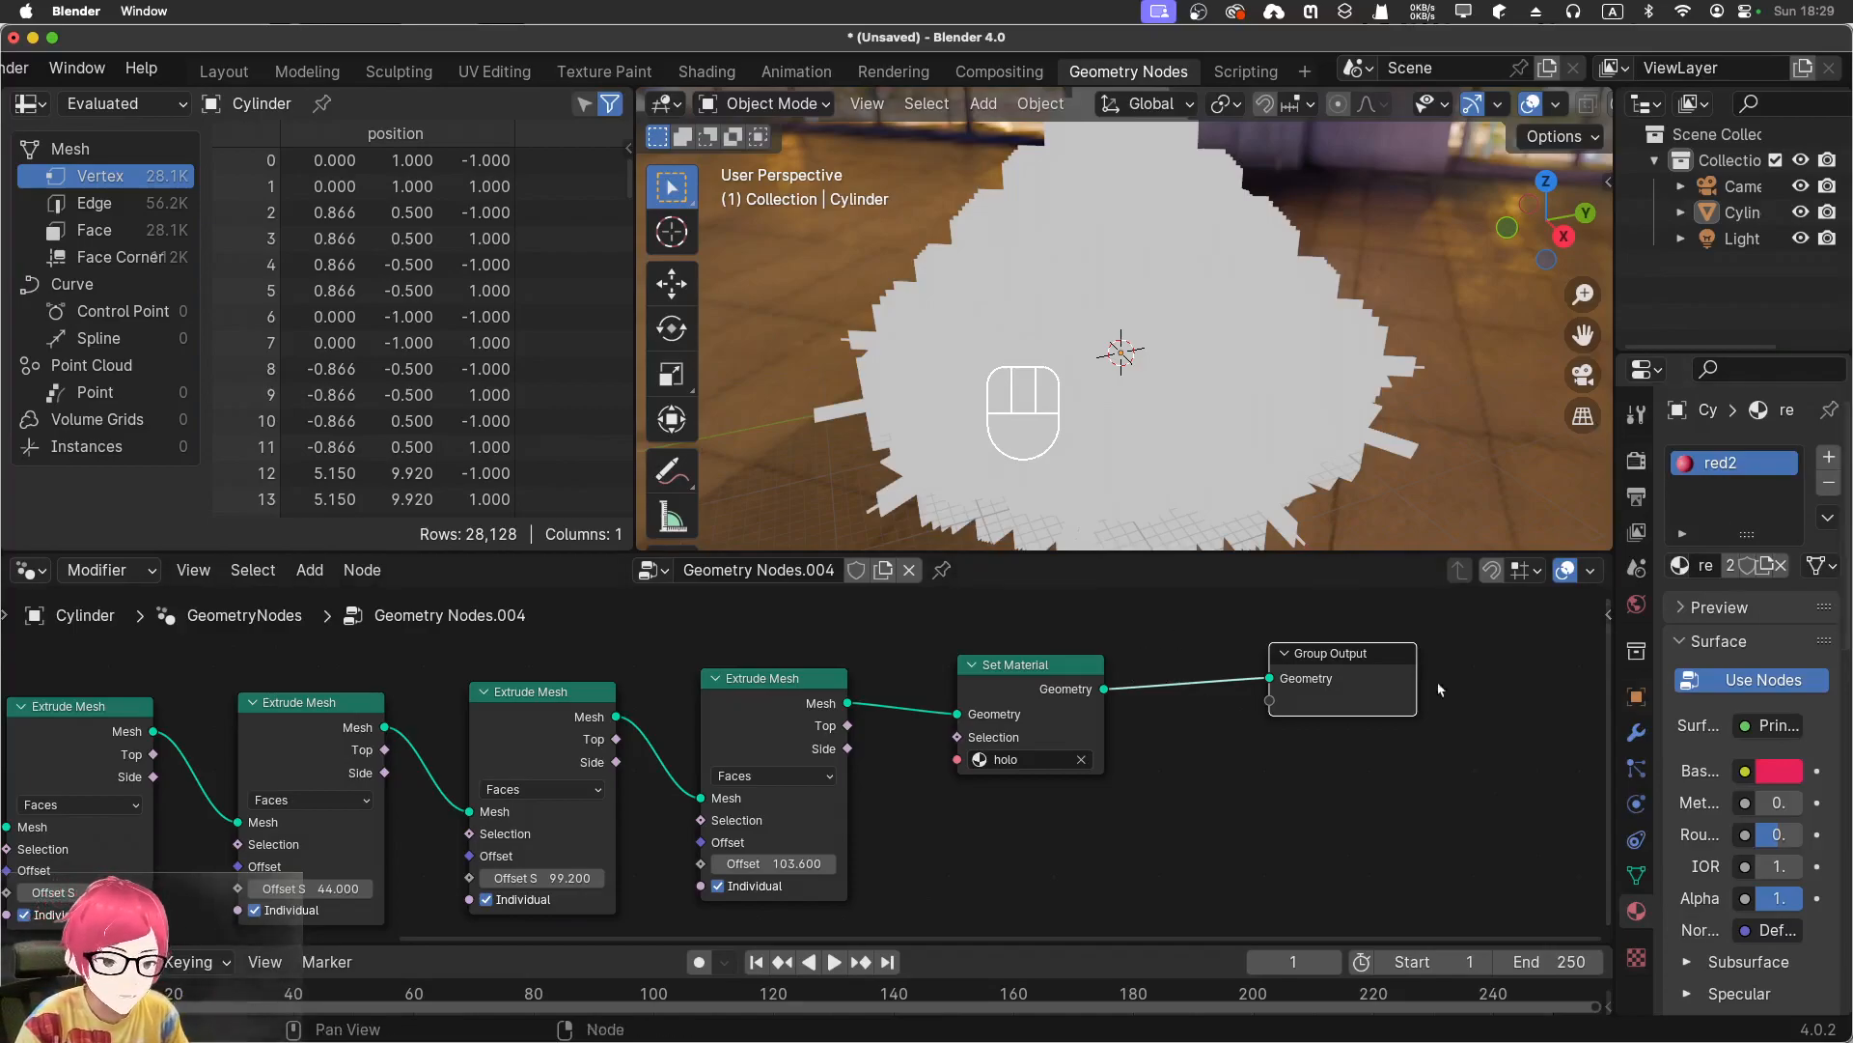
pyautogui.moveTo(941, 895); pyautogui.dragTo(1018, 879, button='middle')
pyautogui.moveTo(1270, 795); pyautogui.dragTo(1190, 826, button='middle')
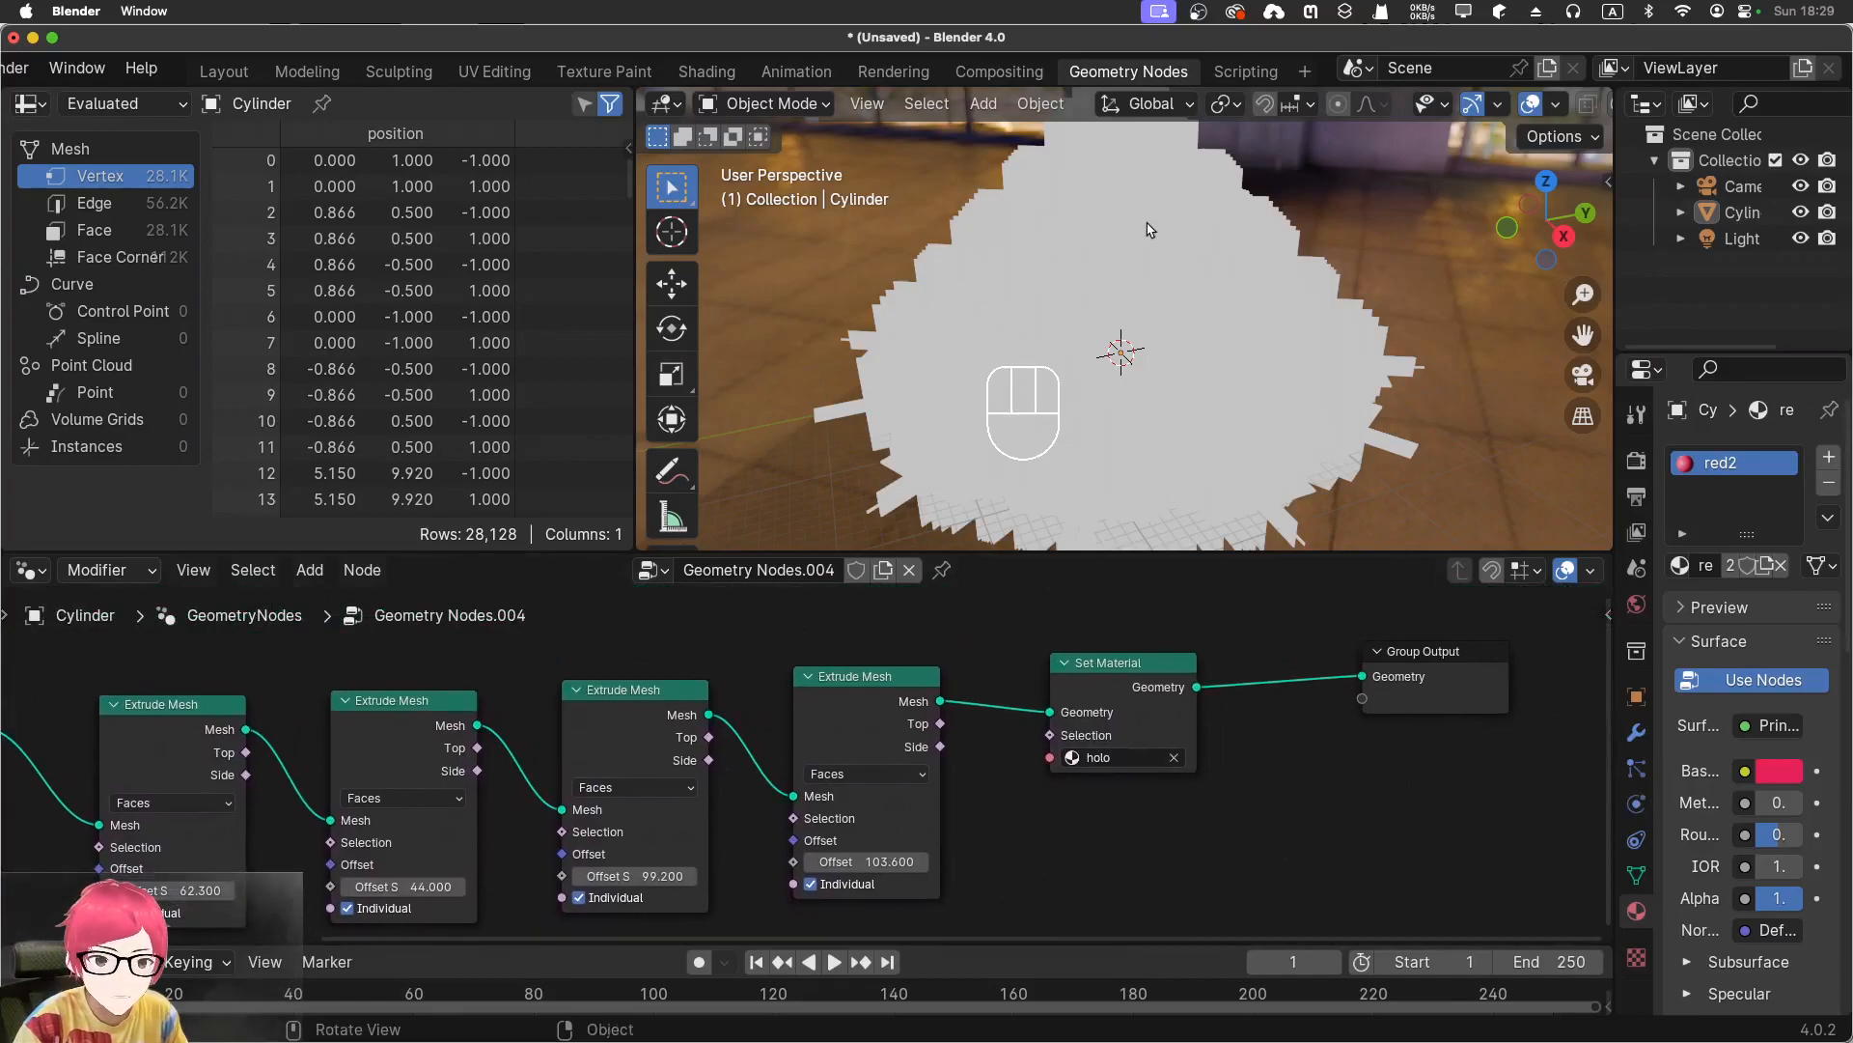
pyautogui.click(224, 73)
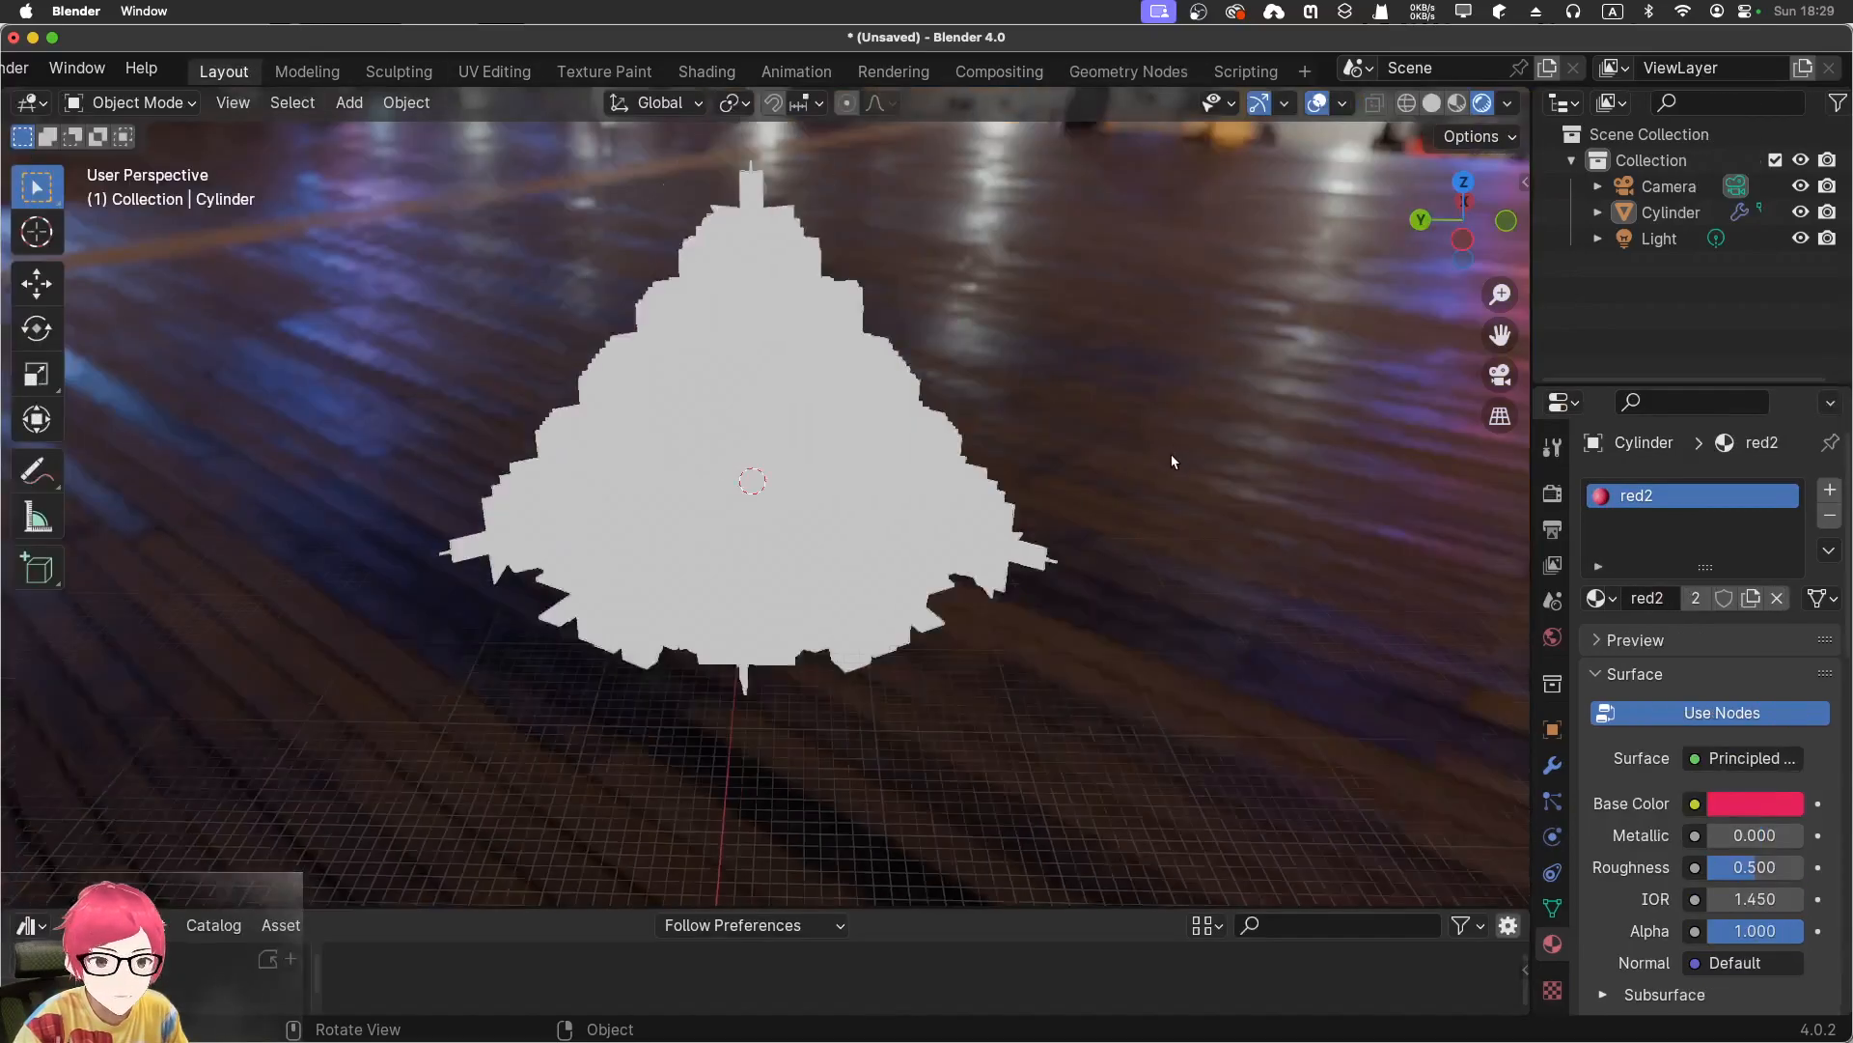
pyautogui.click(908, 459)
pyautogui.click(987, 281)
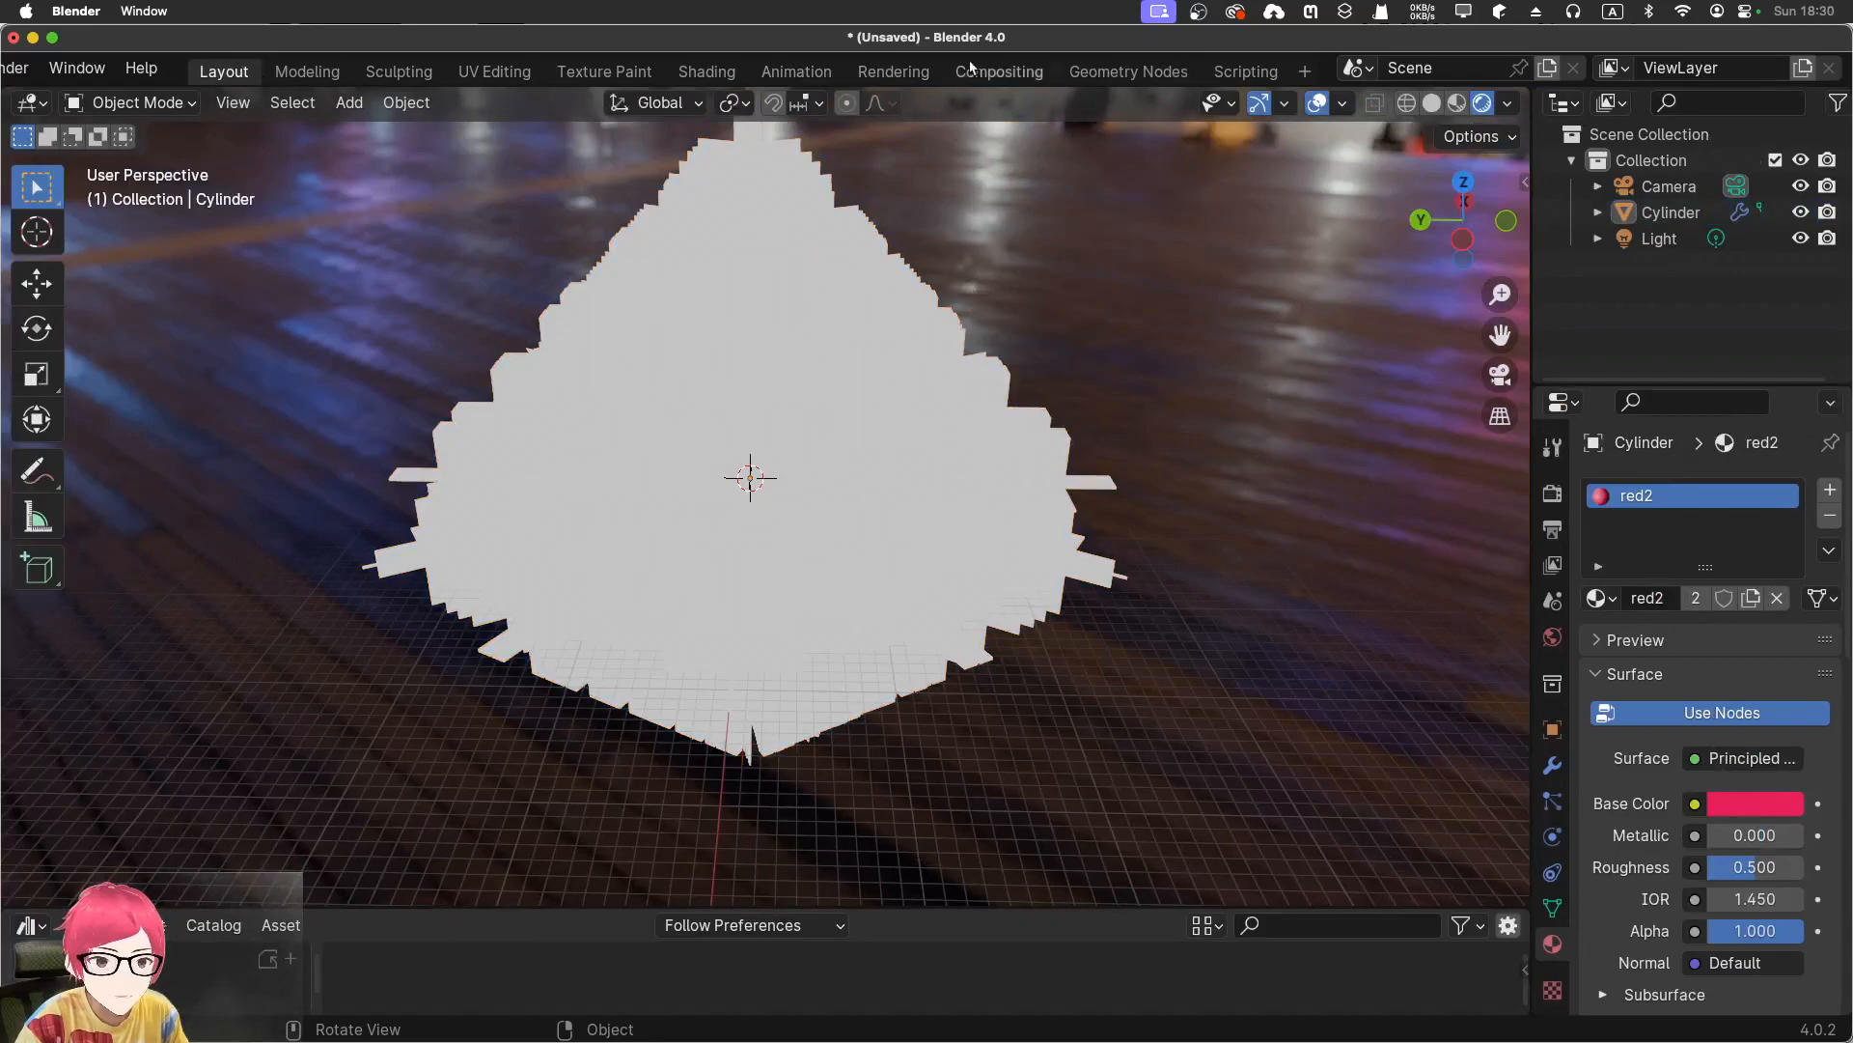
# Return to the Shading workspace and assign the holo material to the cylinder's material slot
pyautogui.click(715, 72)
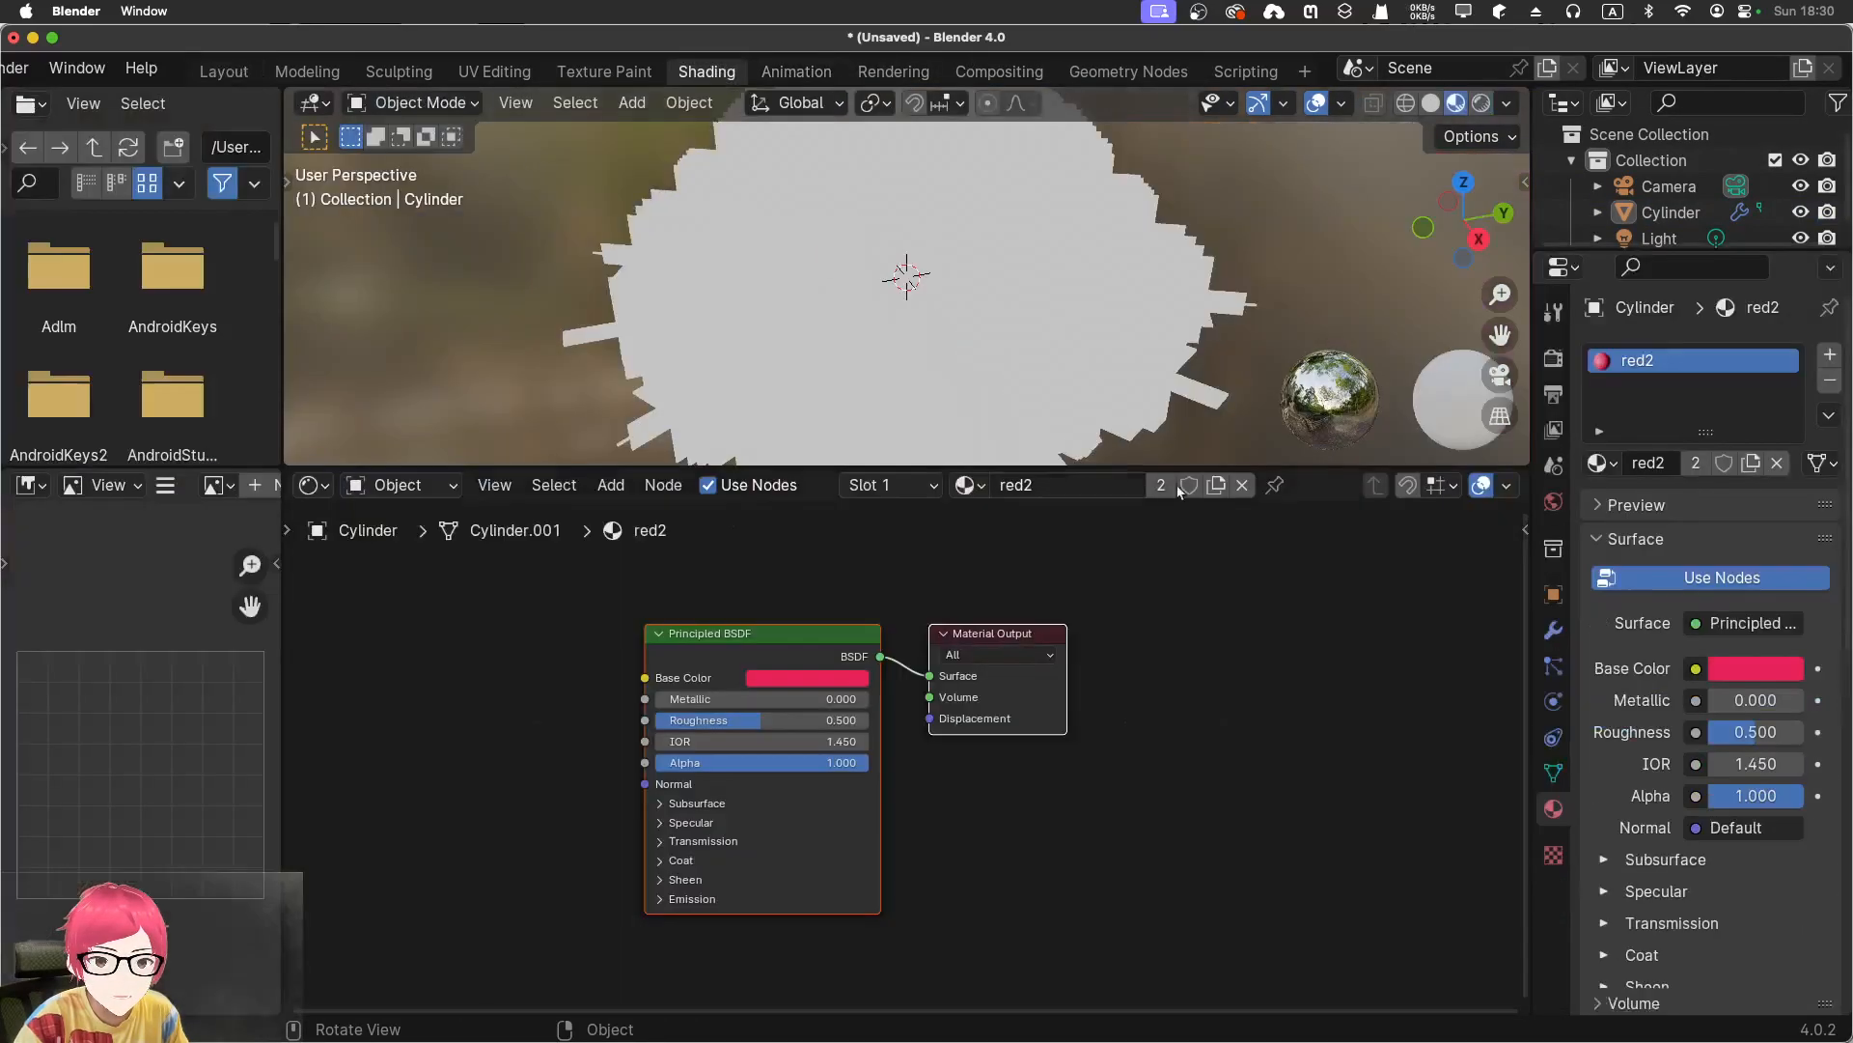
pyautogui.moveTo(988, 643); pyautogui.dragTo(1166, 658)
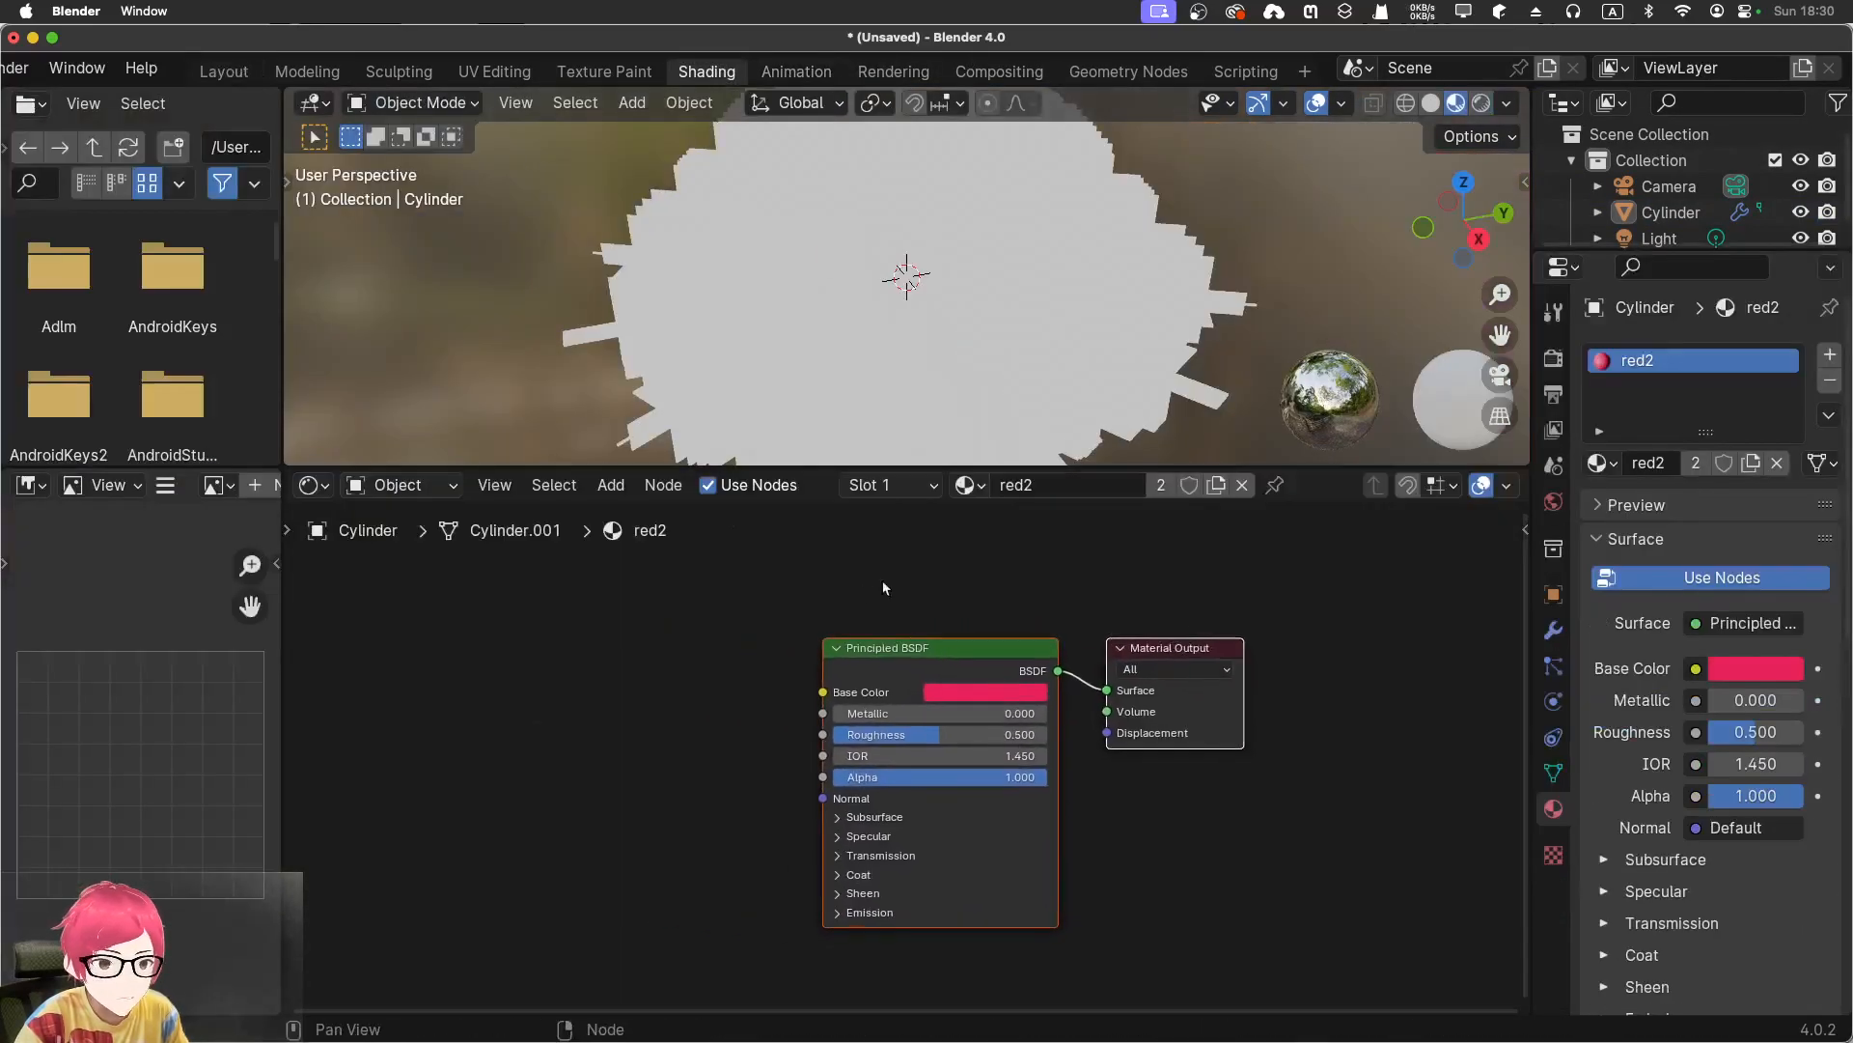
pyautogui.click(970, 486)
pyautogui.click(982, 526)
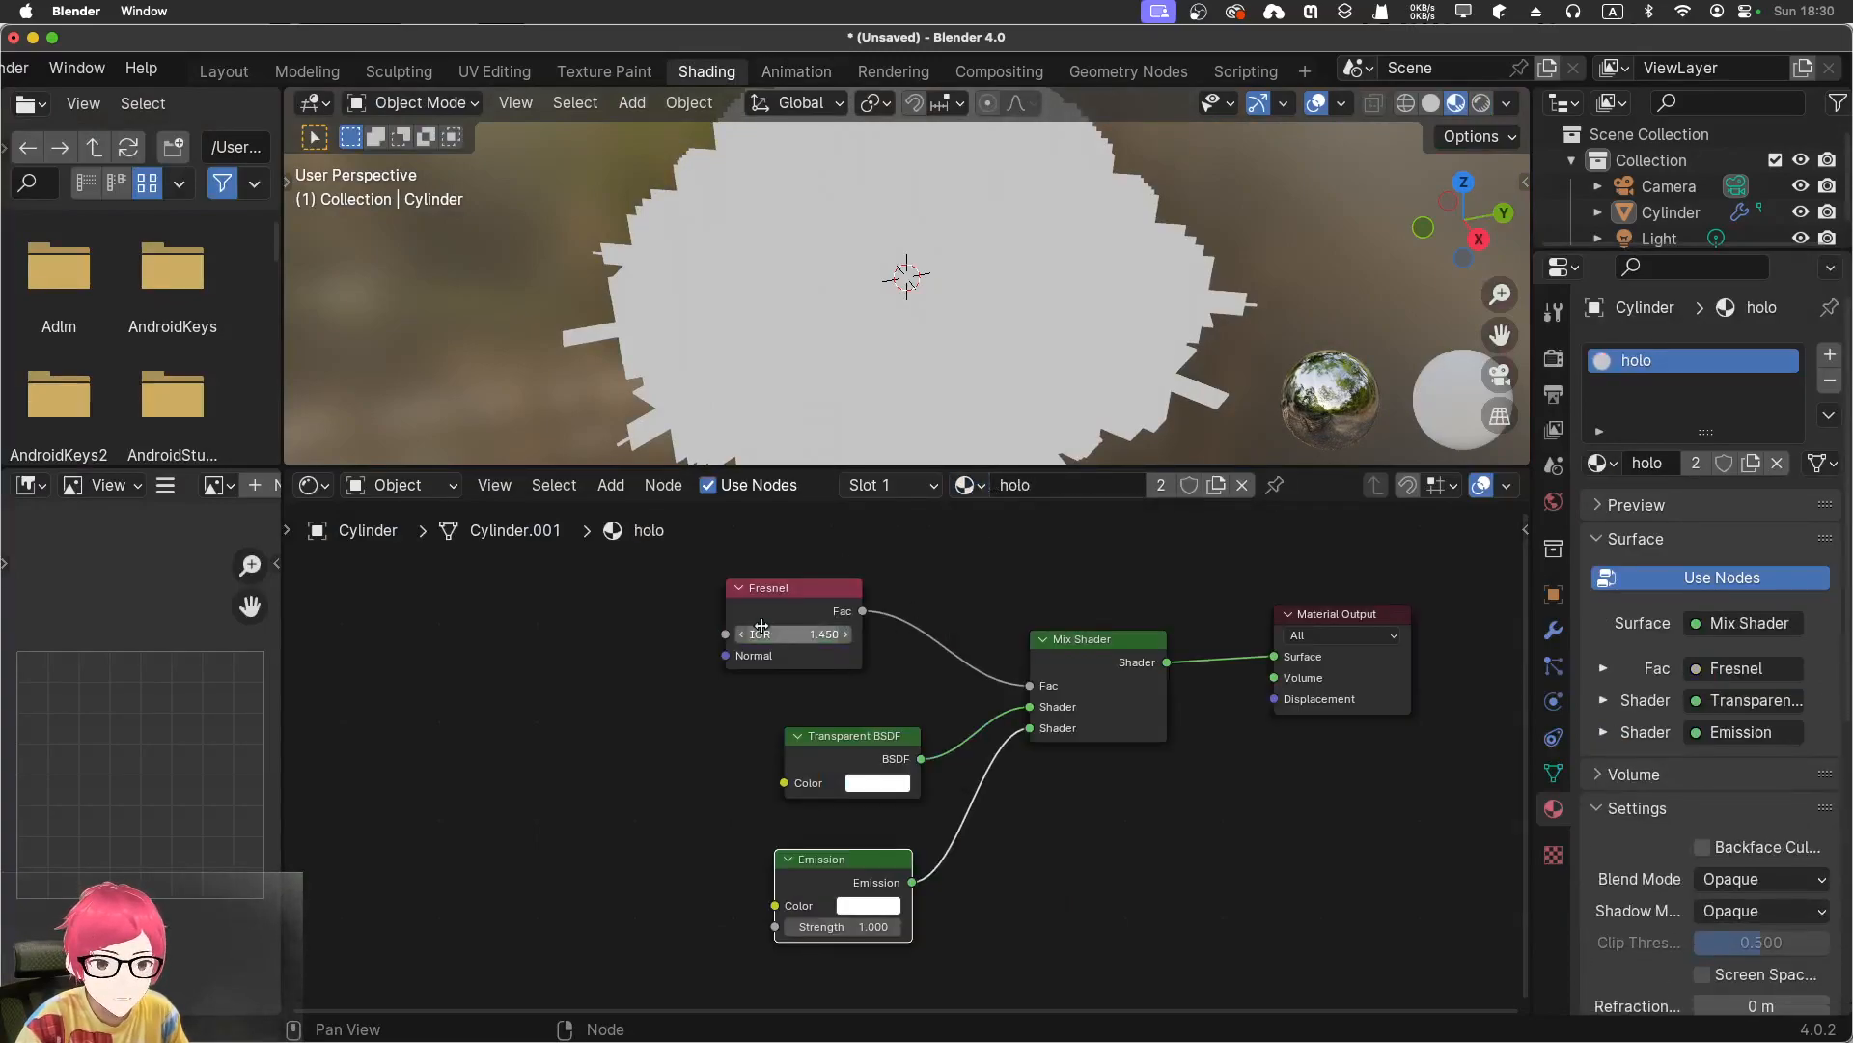
pyautogui.moveTo(979, 592); pyautogui.dragTo(970, 579, button='middle')
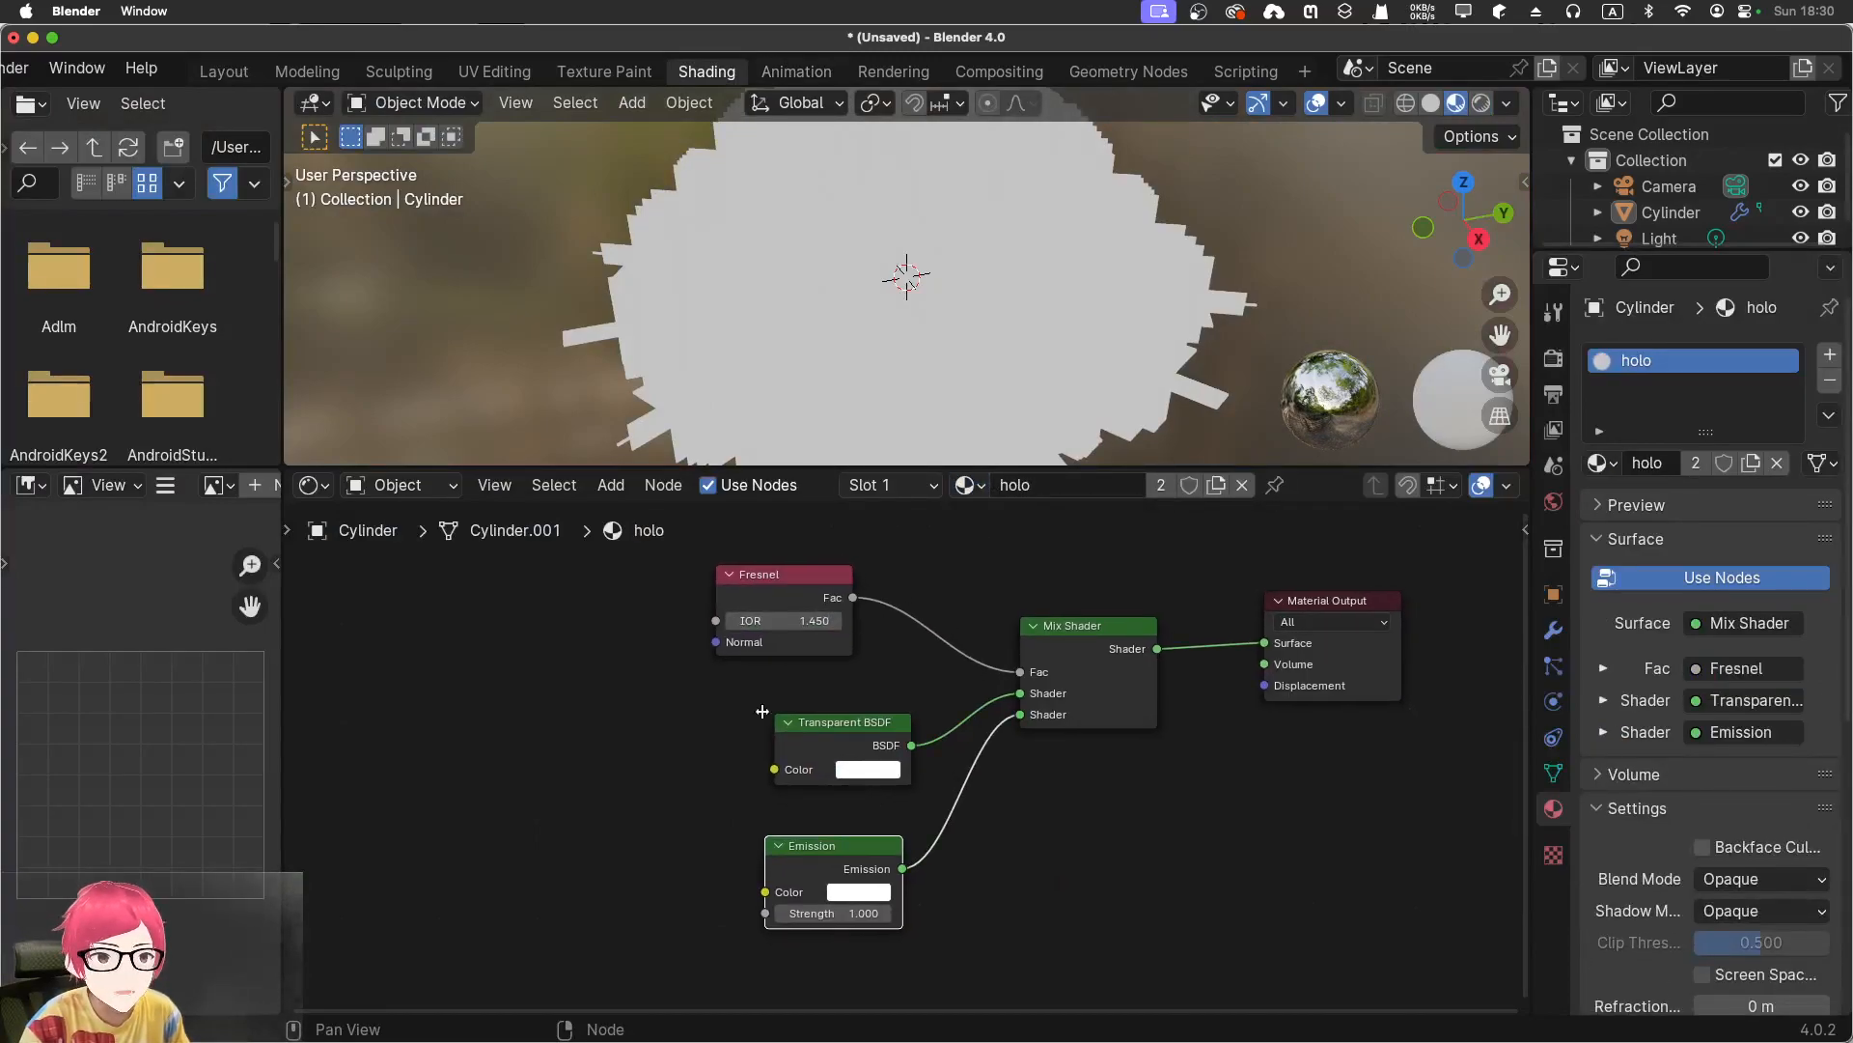
# Add a Noise Texture node before the Fresnel node and connect its Color output to the Fresnel IOR input
pyautogui.moveTo(609, 723); pyautogui.dragTo(837, 746, button='middle')
pyautogui.hotkey('shift', 'a')
pyautogui.click(755, 614)
pyautogui.write('noi')
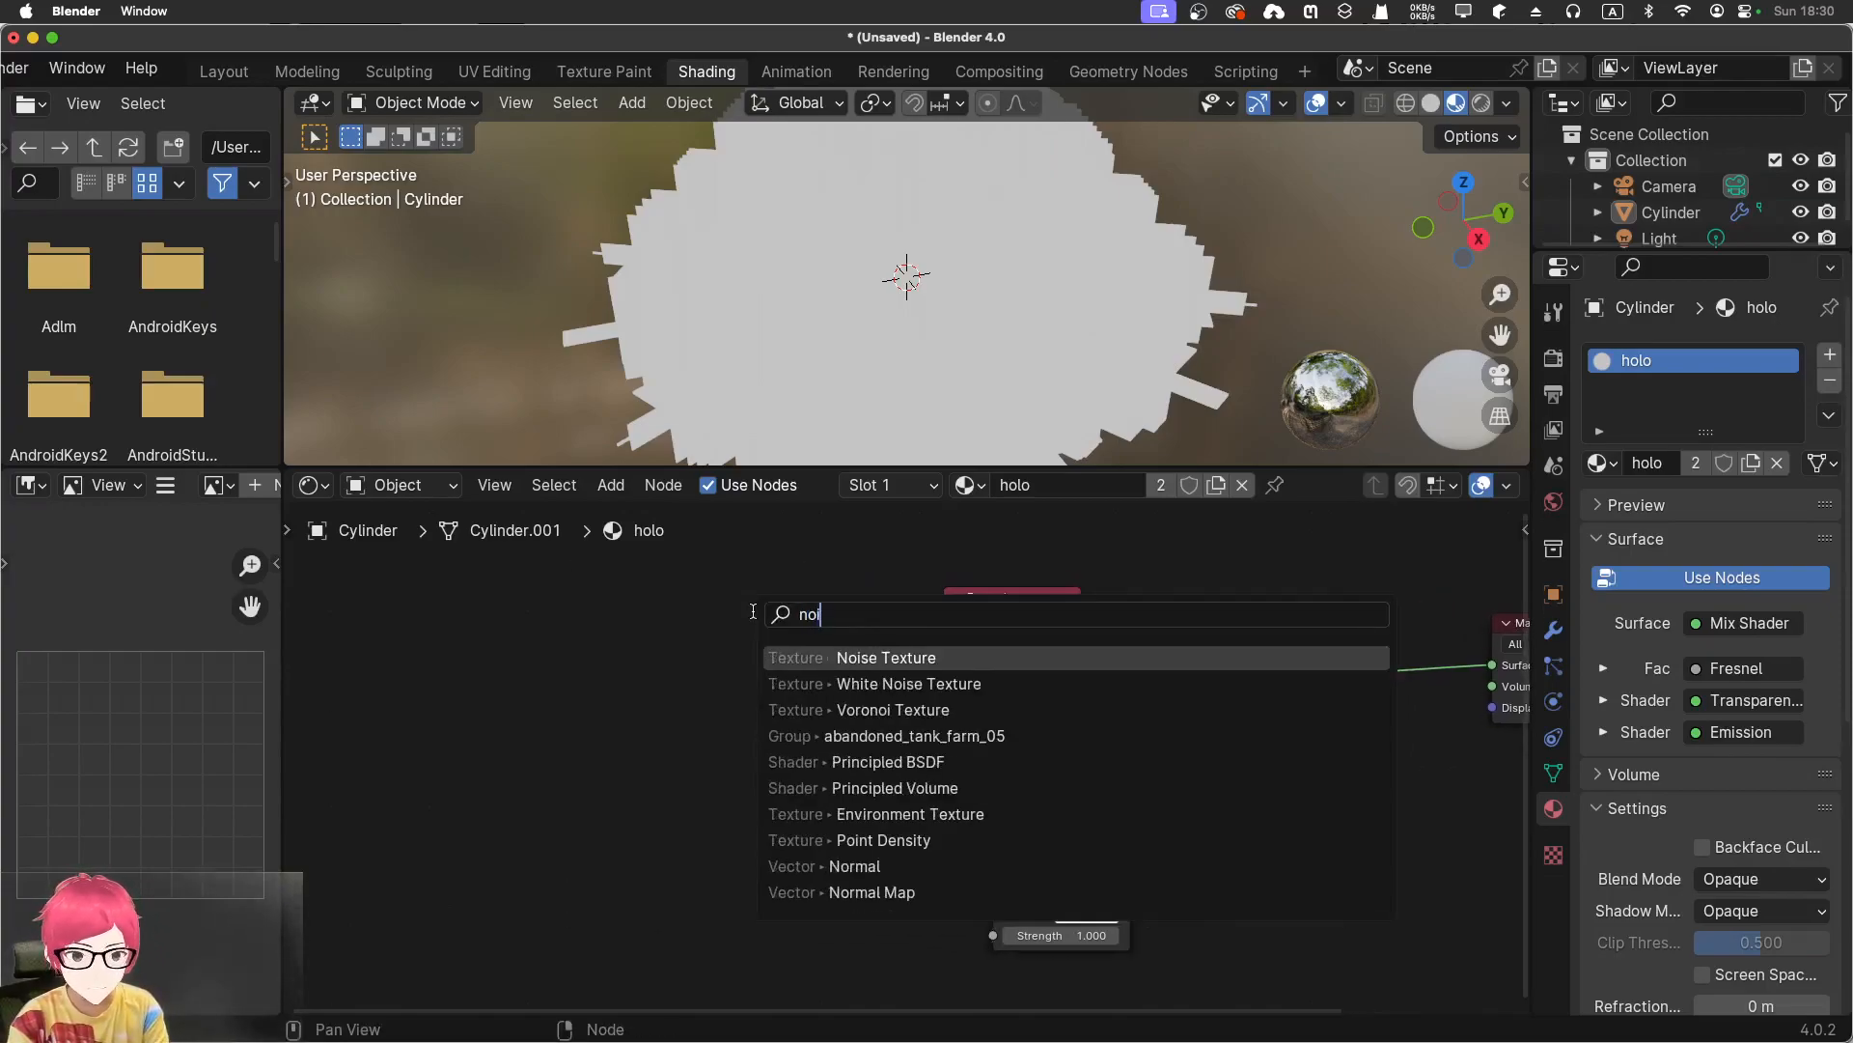
pyautogui.click(846, 657)
pyautogui.click(727, 652)
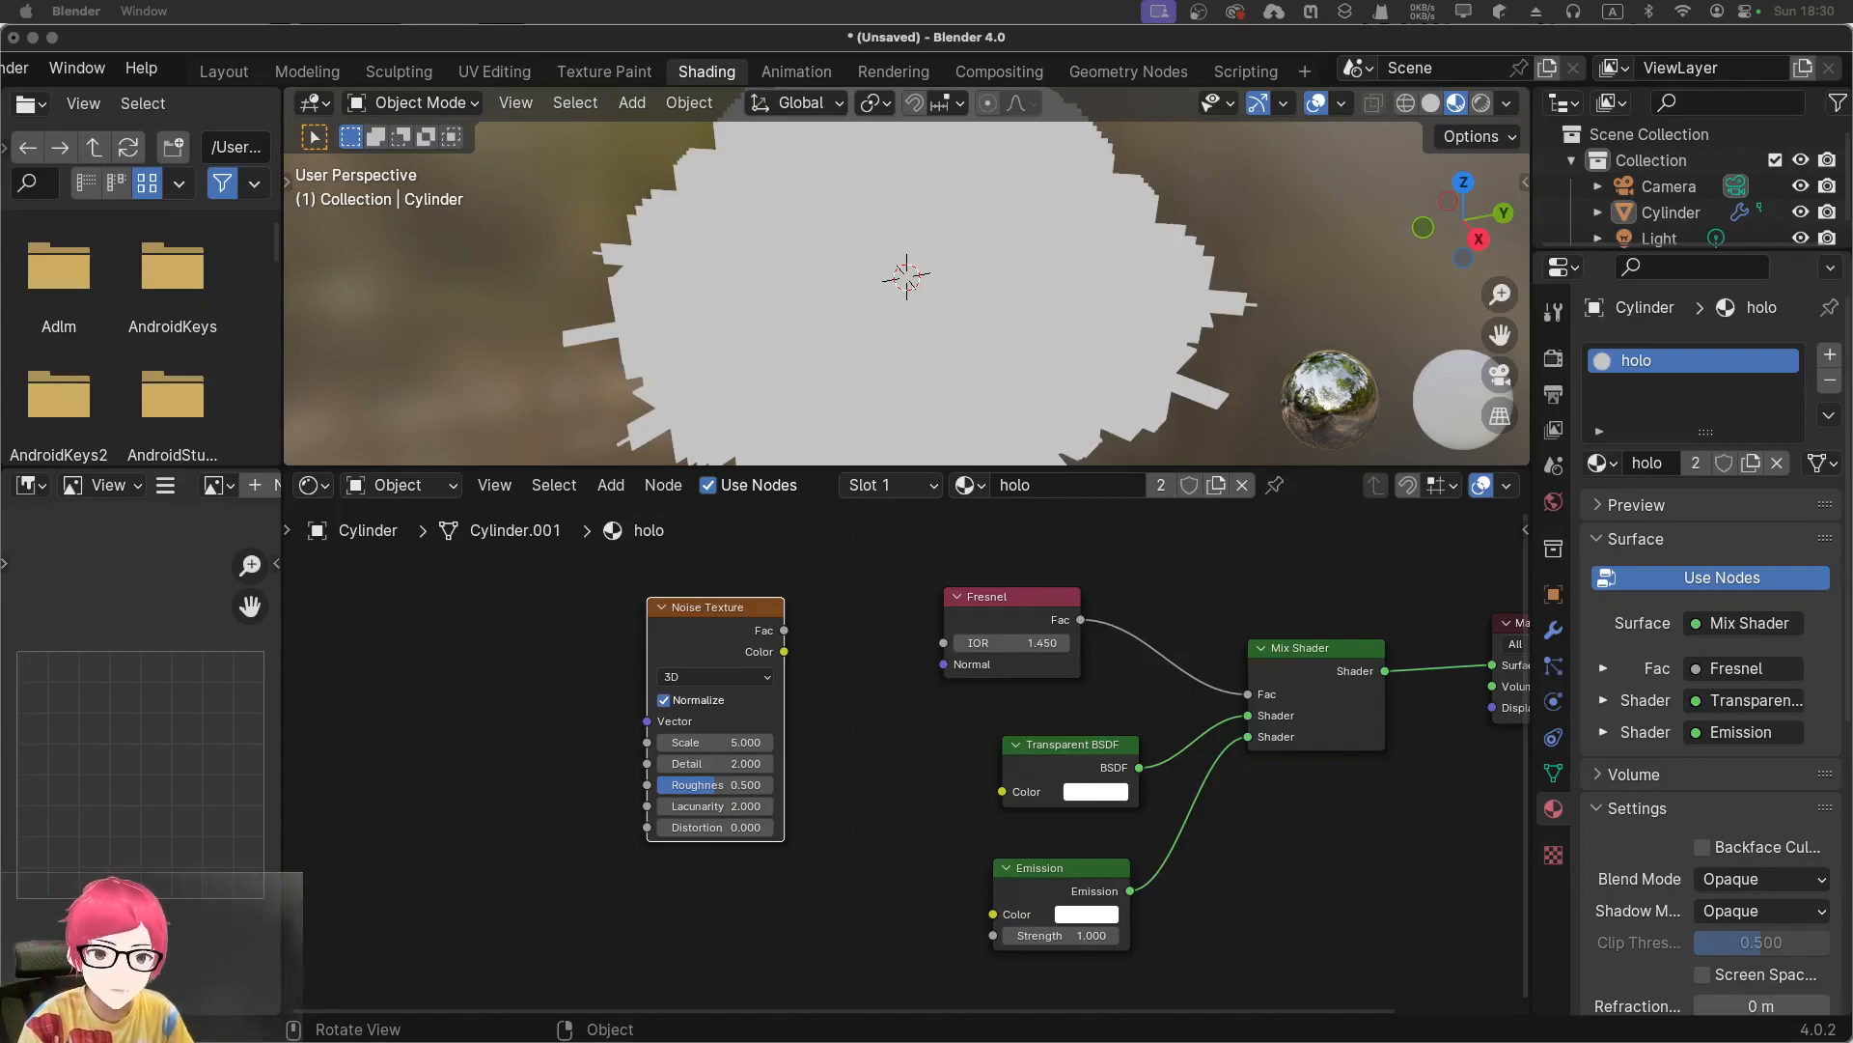
pyautogui.click(740, 605)
pyautogui.moveTo(739, 605); pyautogui.dragTo(941, 645)
pyautogui.moveTo(859, 287); pyautogui.dragTo(807, 376, button='middle')
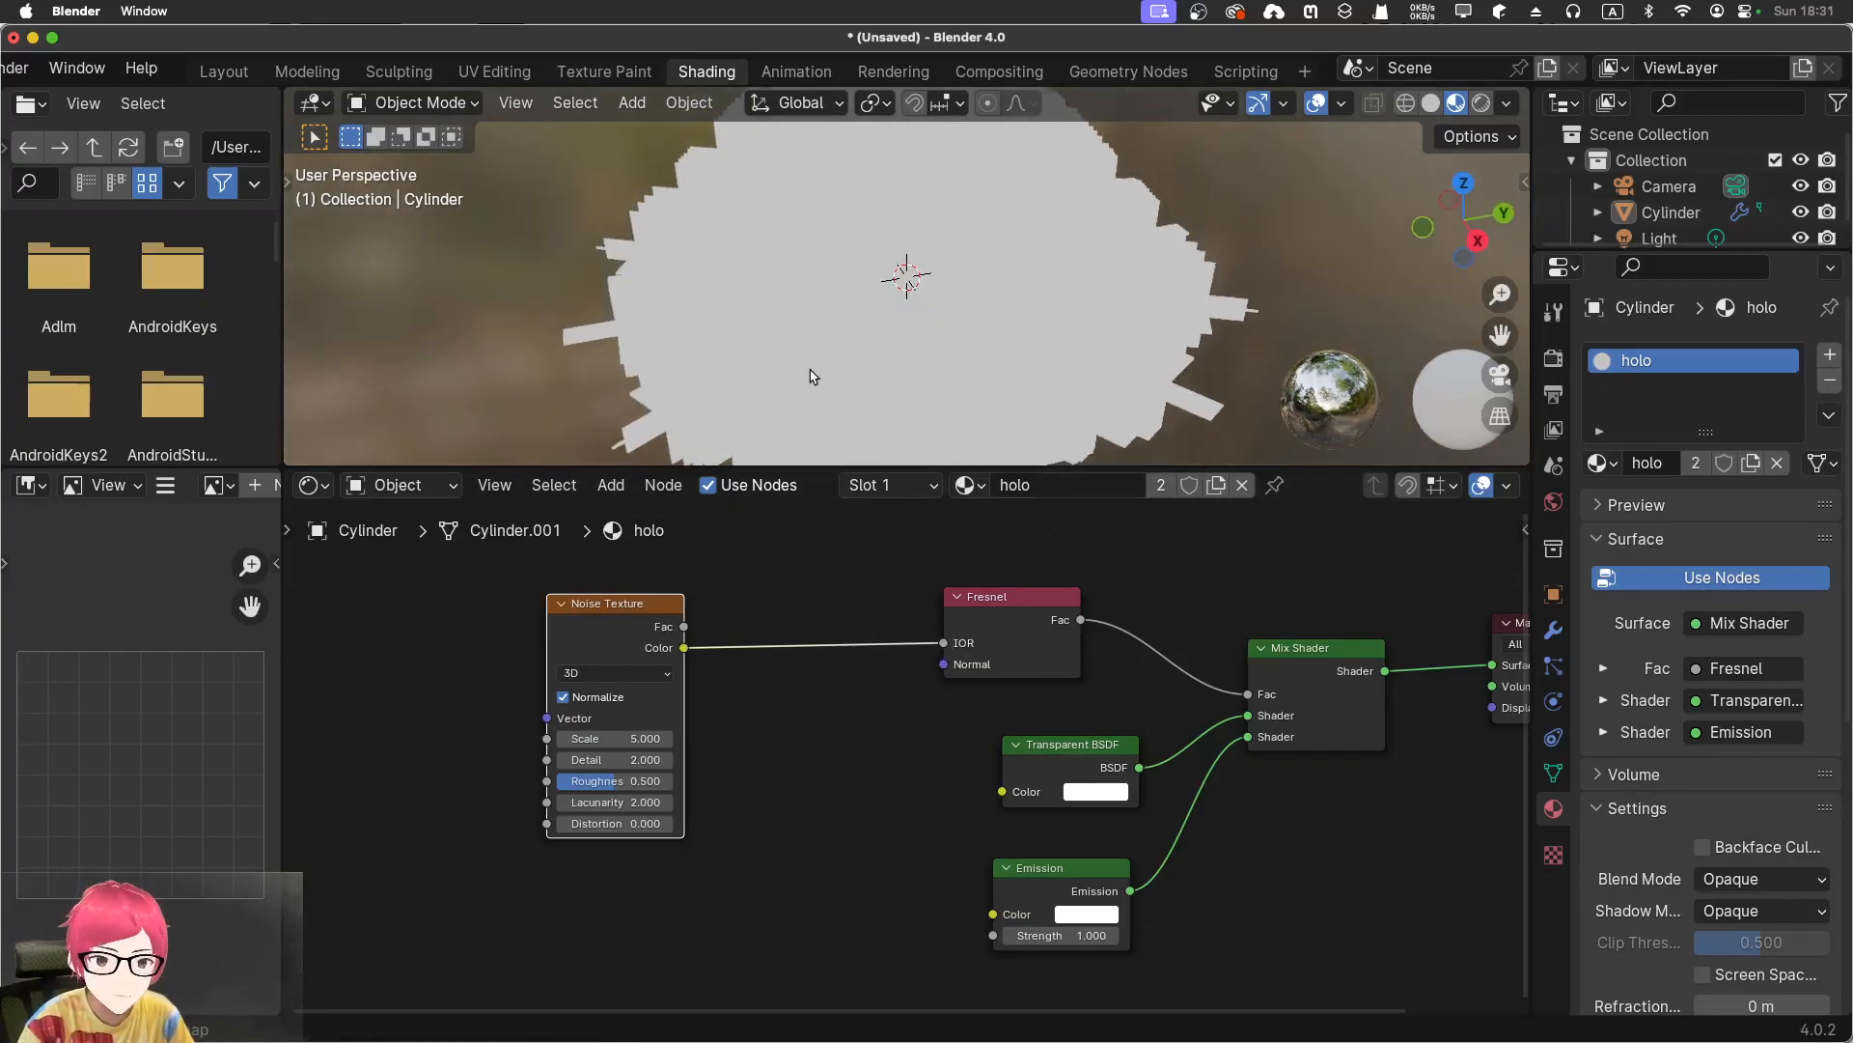
# Insert a Color Ramp node into the link between the Noise Texture's Color output and the Fresnel IOR input
pyautogui.hotkey('shift', 'a')
pyautogui.click(805, 622)
pyautogui.write('colo')
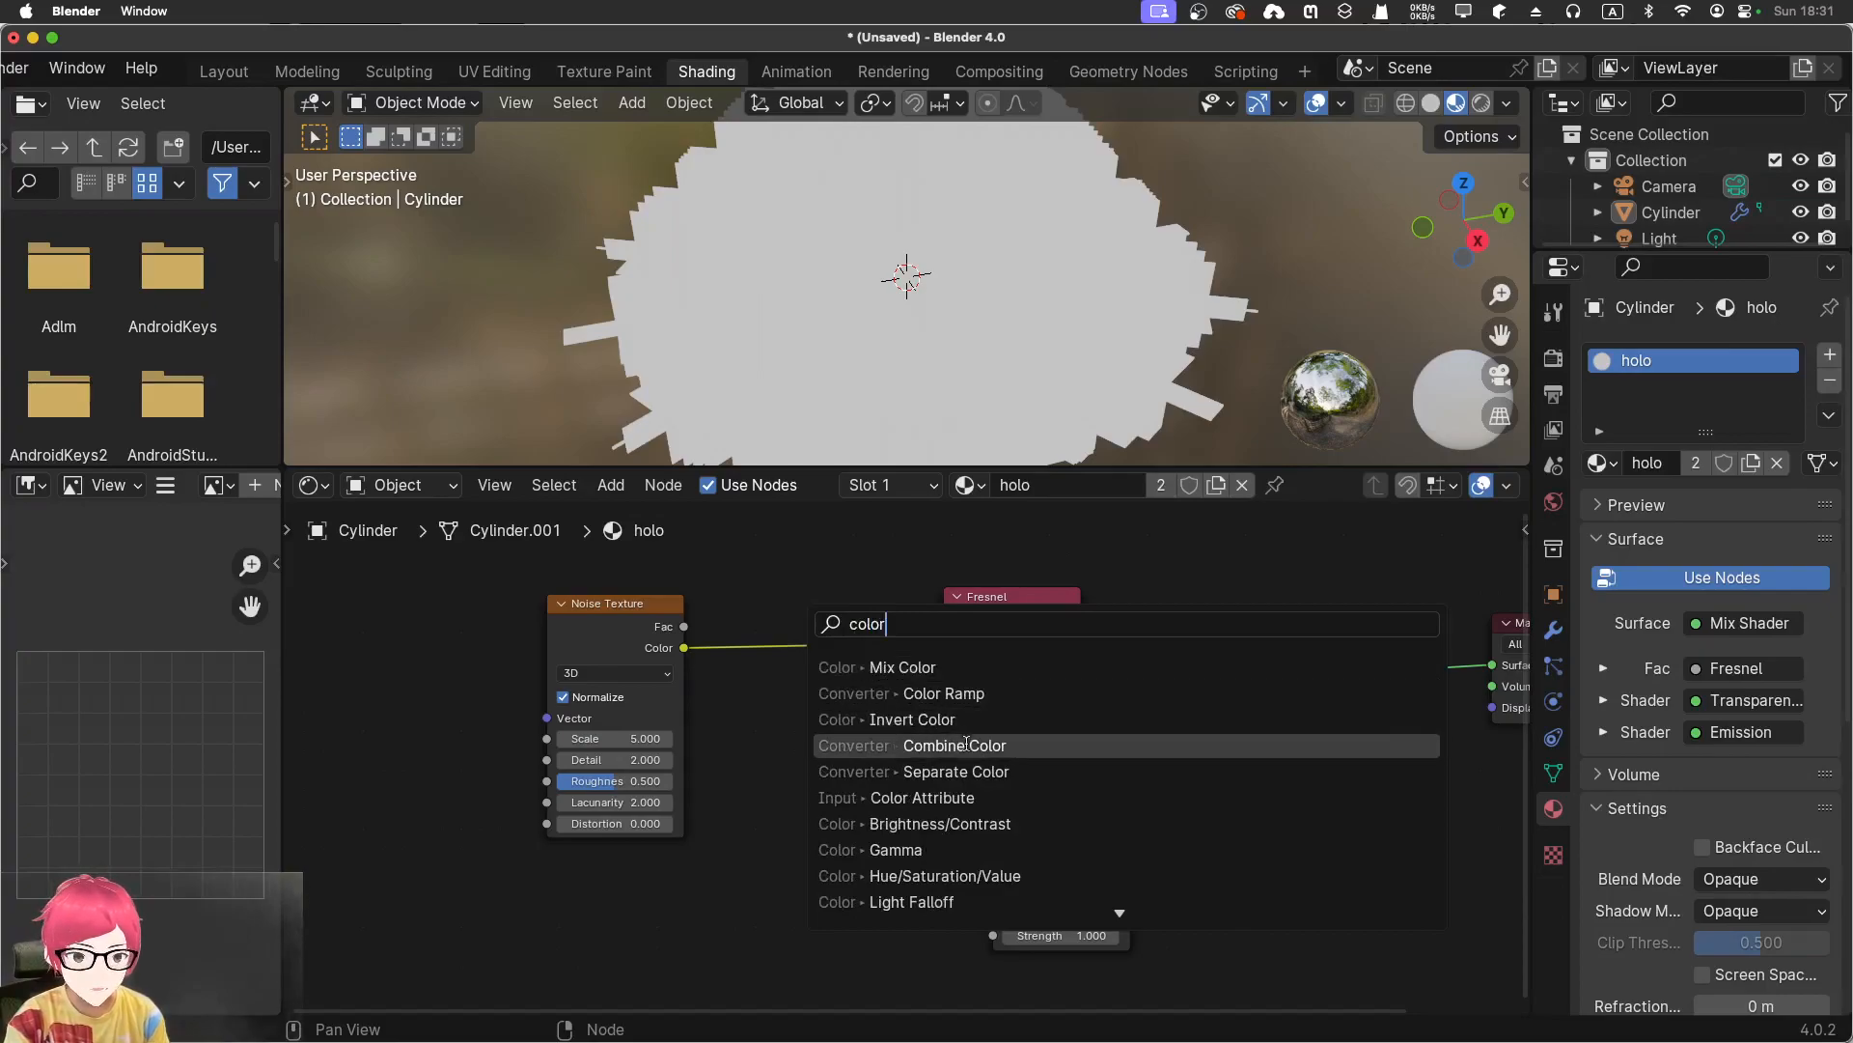
pyautogui.write('r')
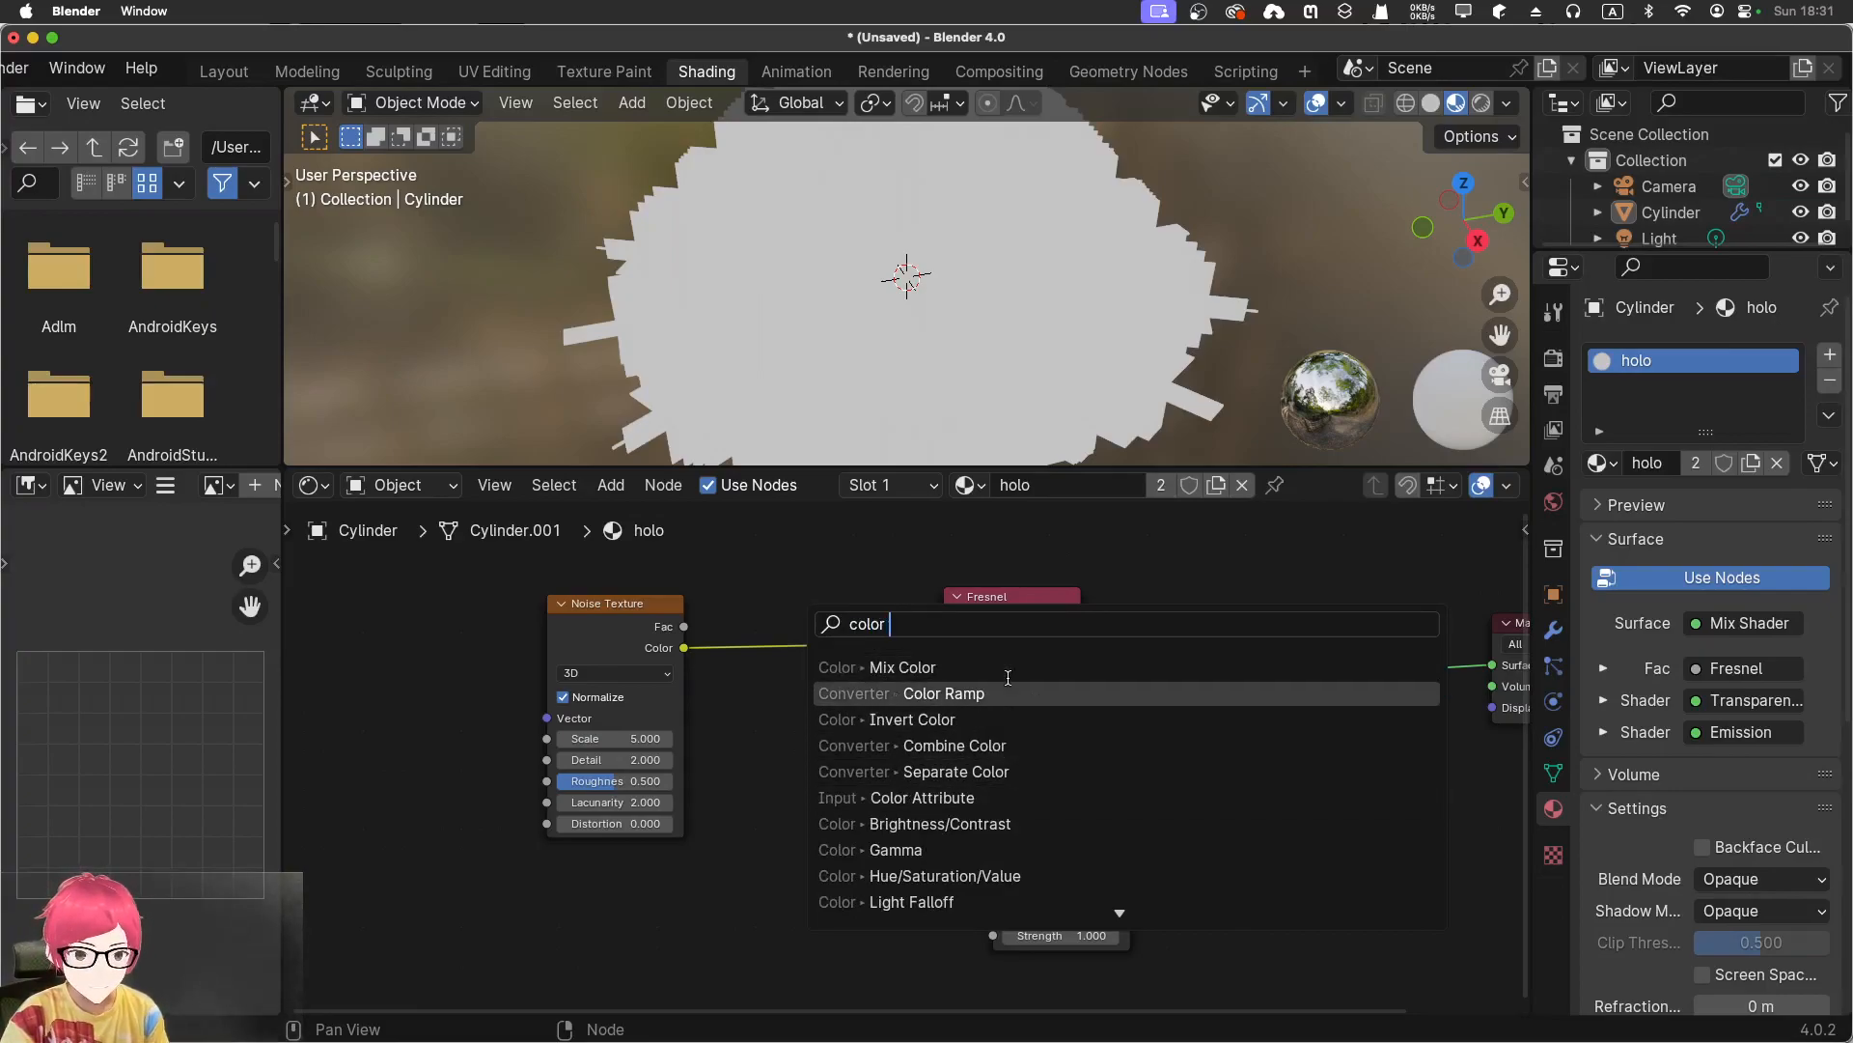
pyautogui.click(1004, 693)
pyautogui.click(874, 706)
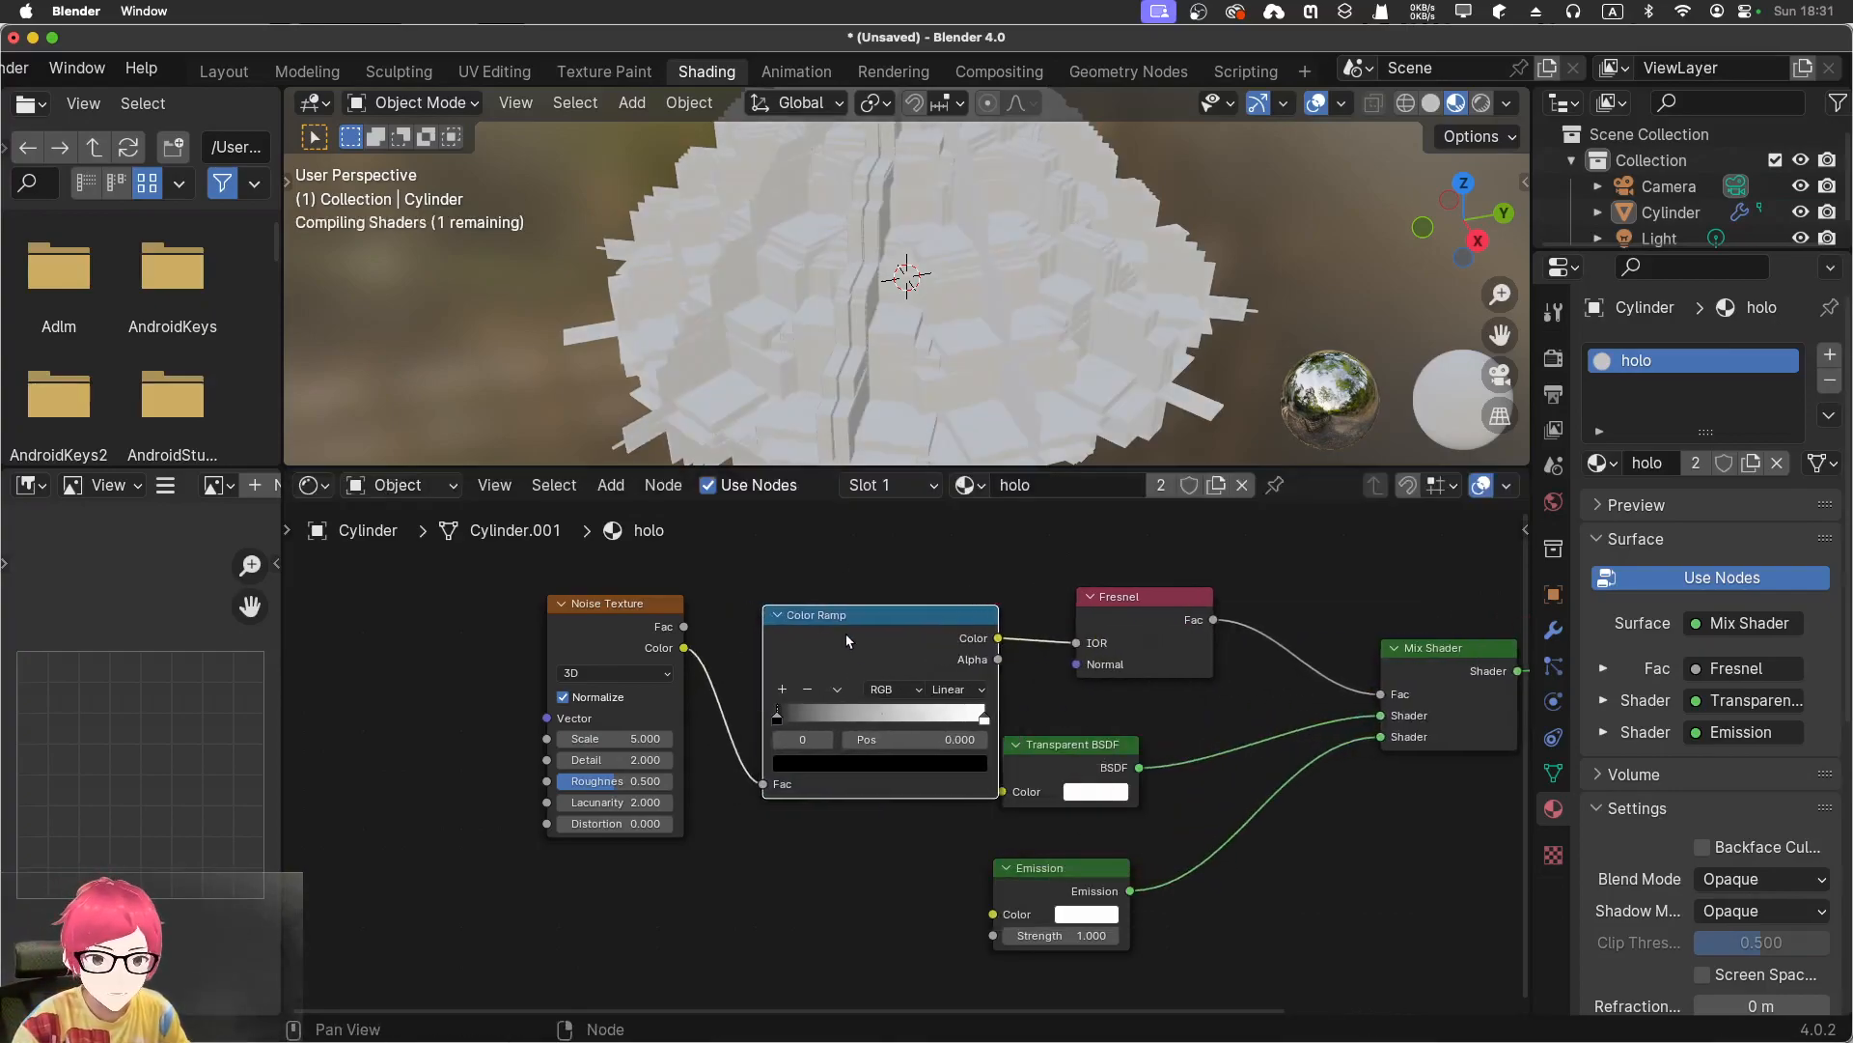
# Tune the Color Ramp stops while checking the noise pattern, with the black stop at the start and the white stop at 0.526
pyautogui.moveTo(985, 722); pyautogui.dragTo(929, 722)
pyautogui.moveTo(774, 732); pyautogui.dragTo(807, 726)
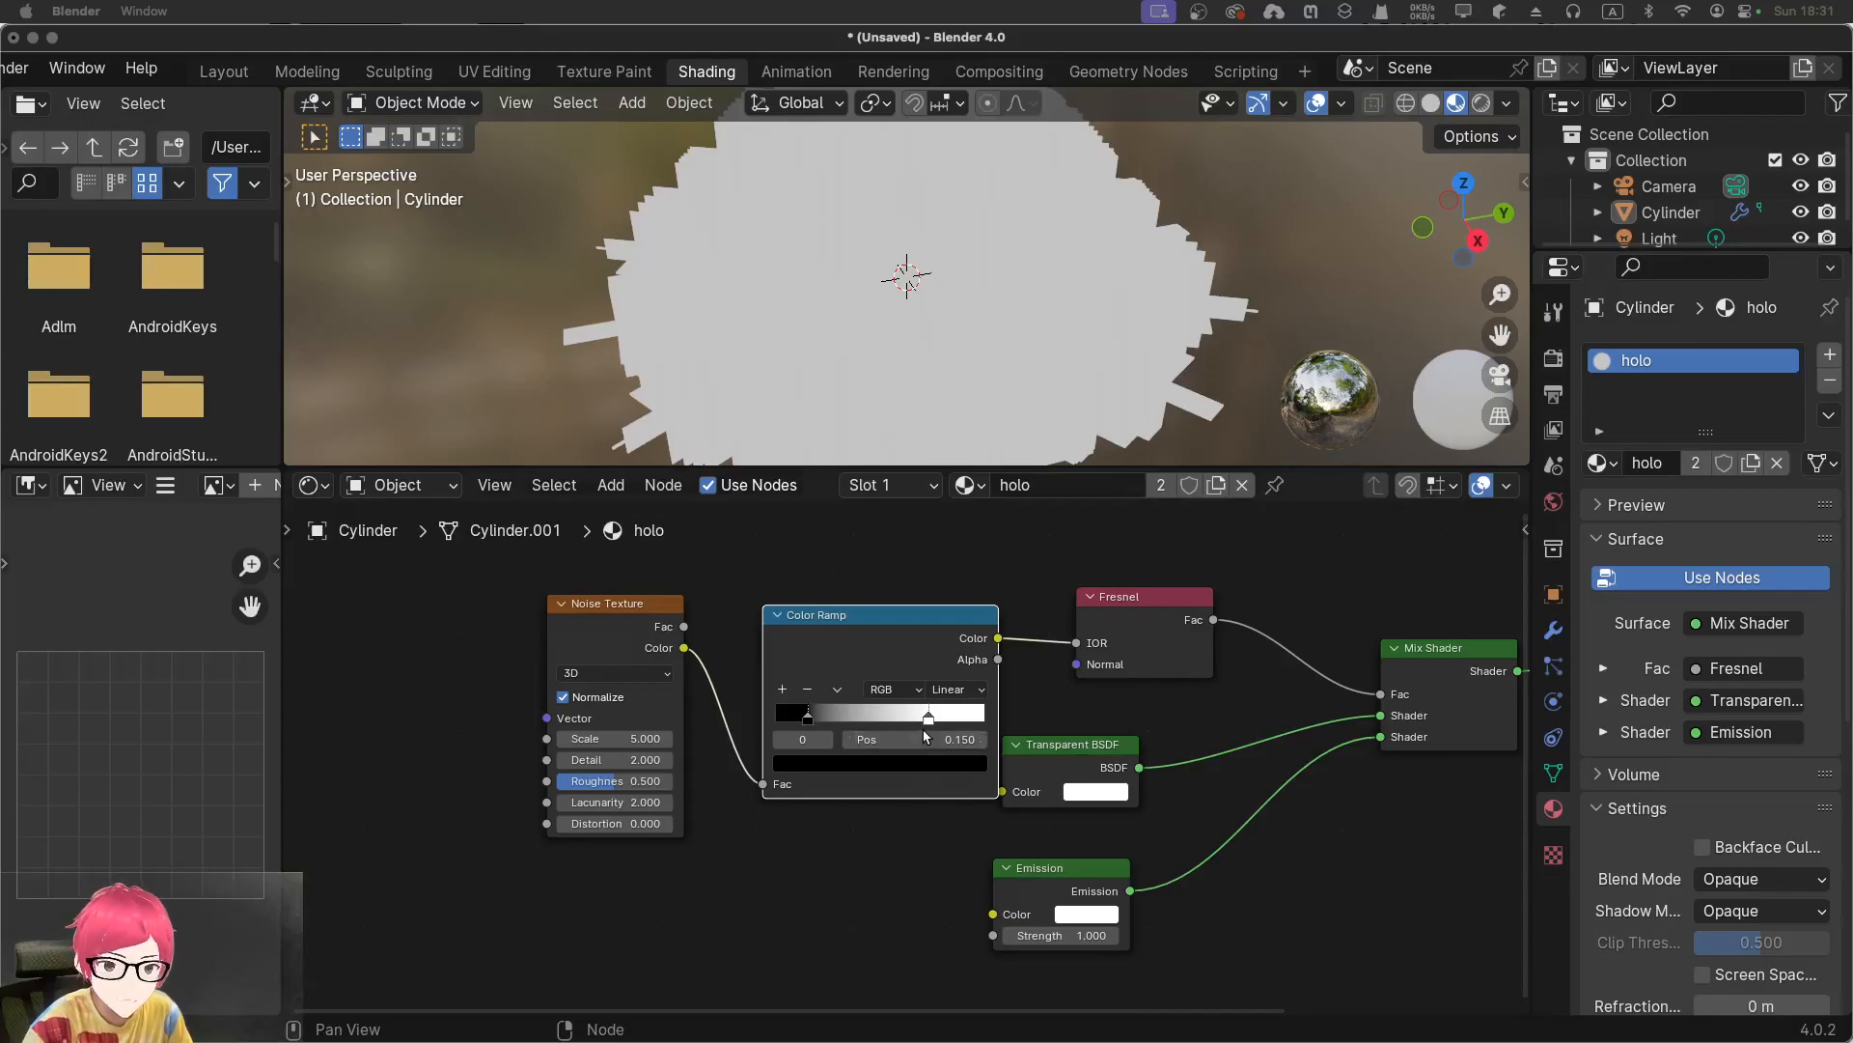
pyautogui.moveTo(927, 721); pyautogui.dragTo(856, 717)
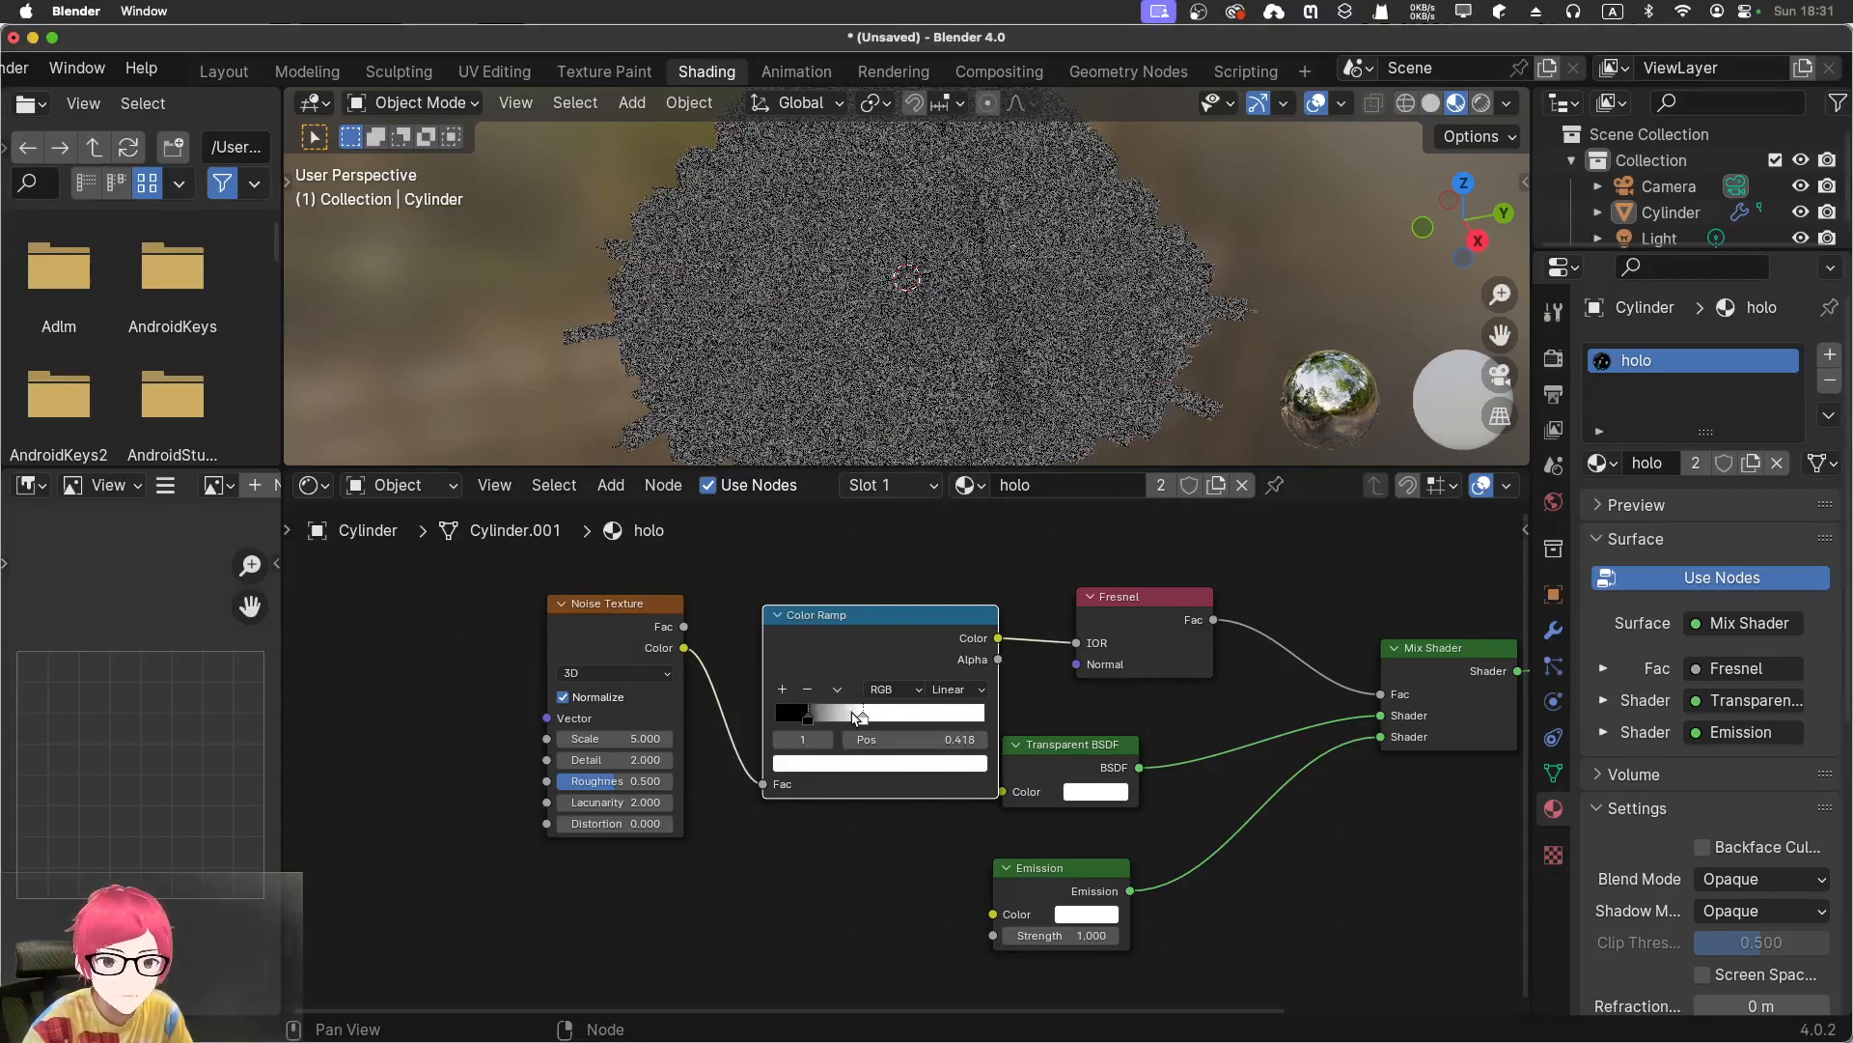
pyautogui.scroll(3, 872, 362)
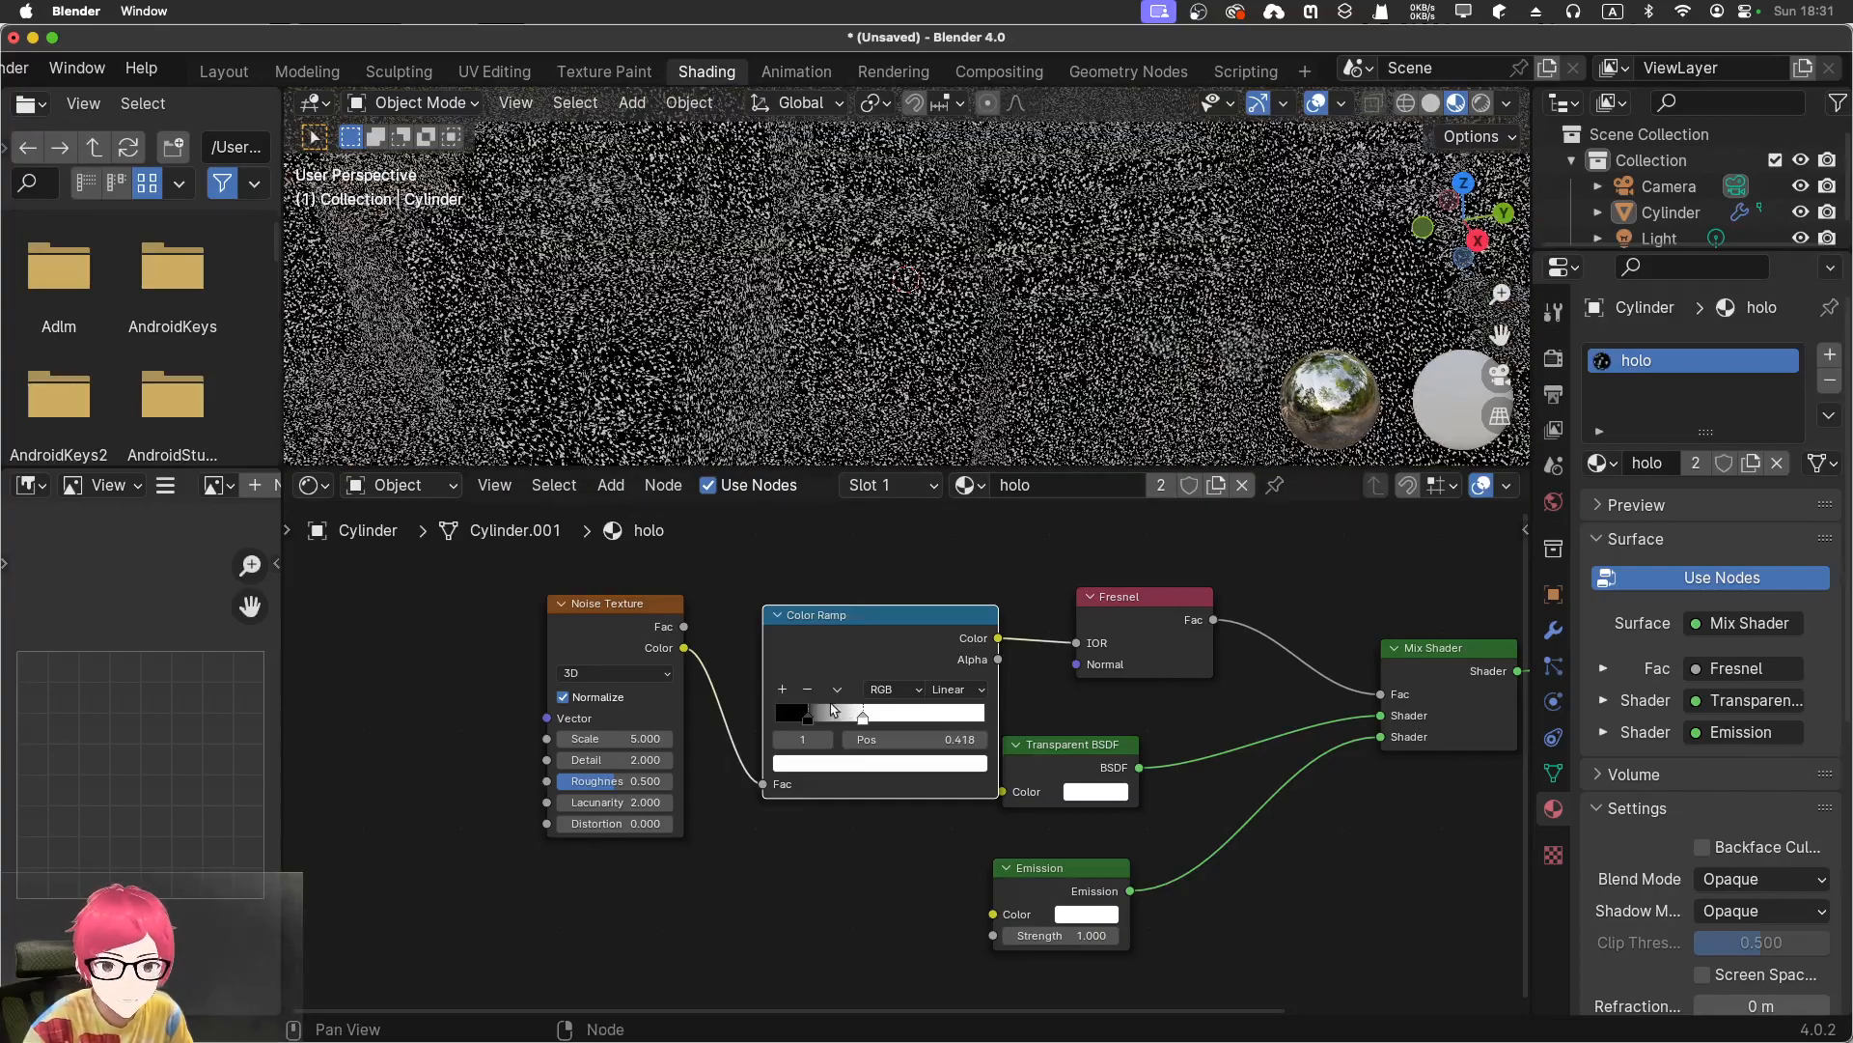
pyautogui.moveTo(800, 722); pyautogui.dragTo(864, 716)
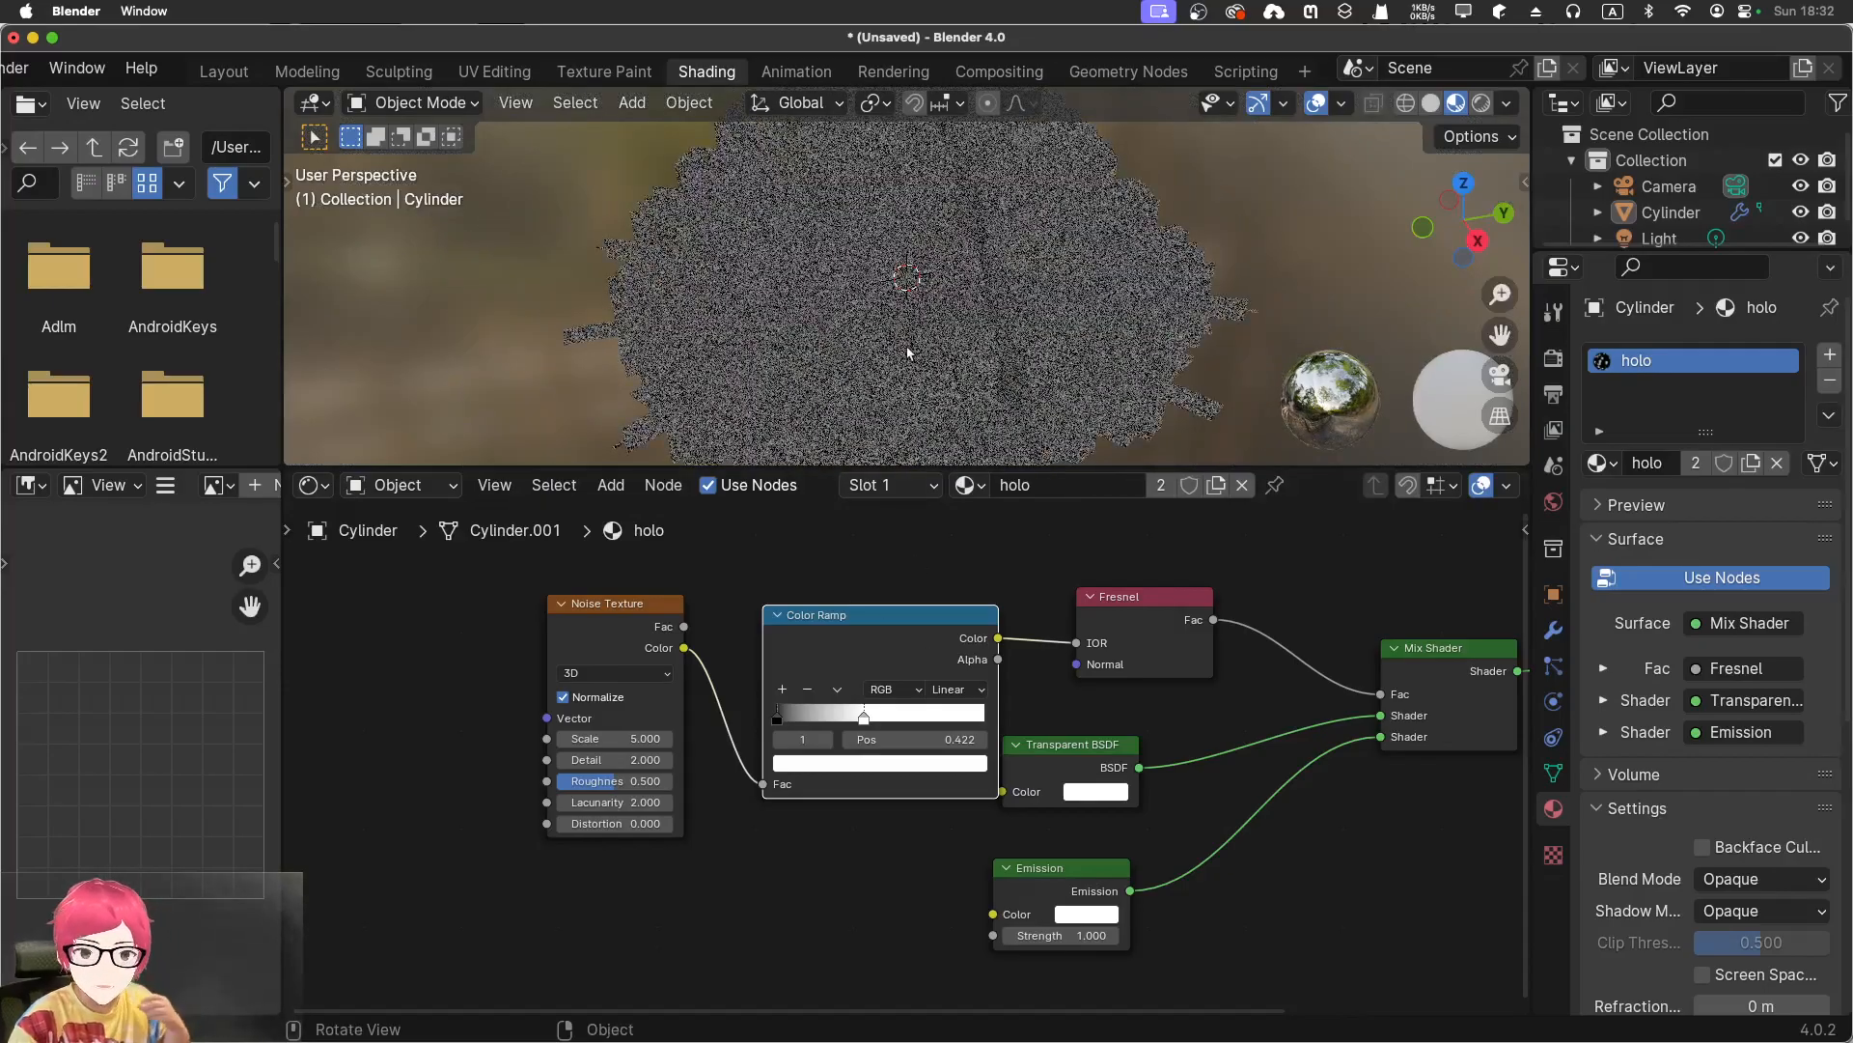
pyautogui.scroll(5, 911, 346)
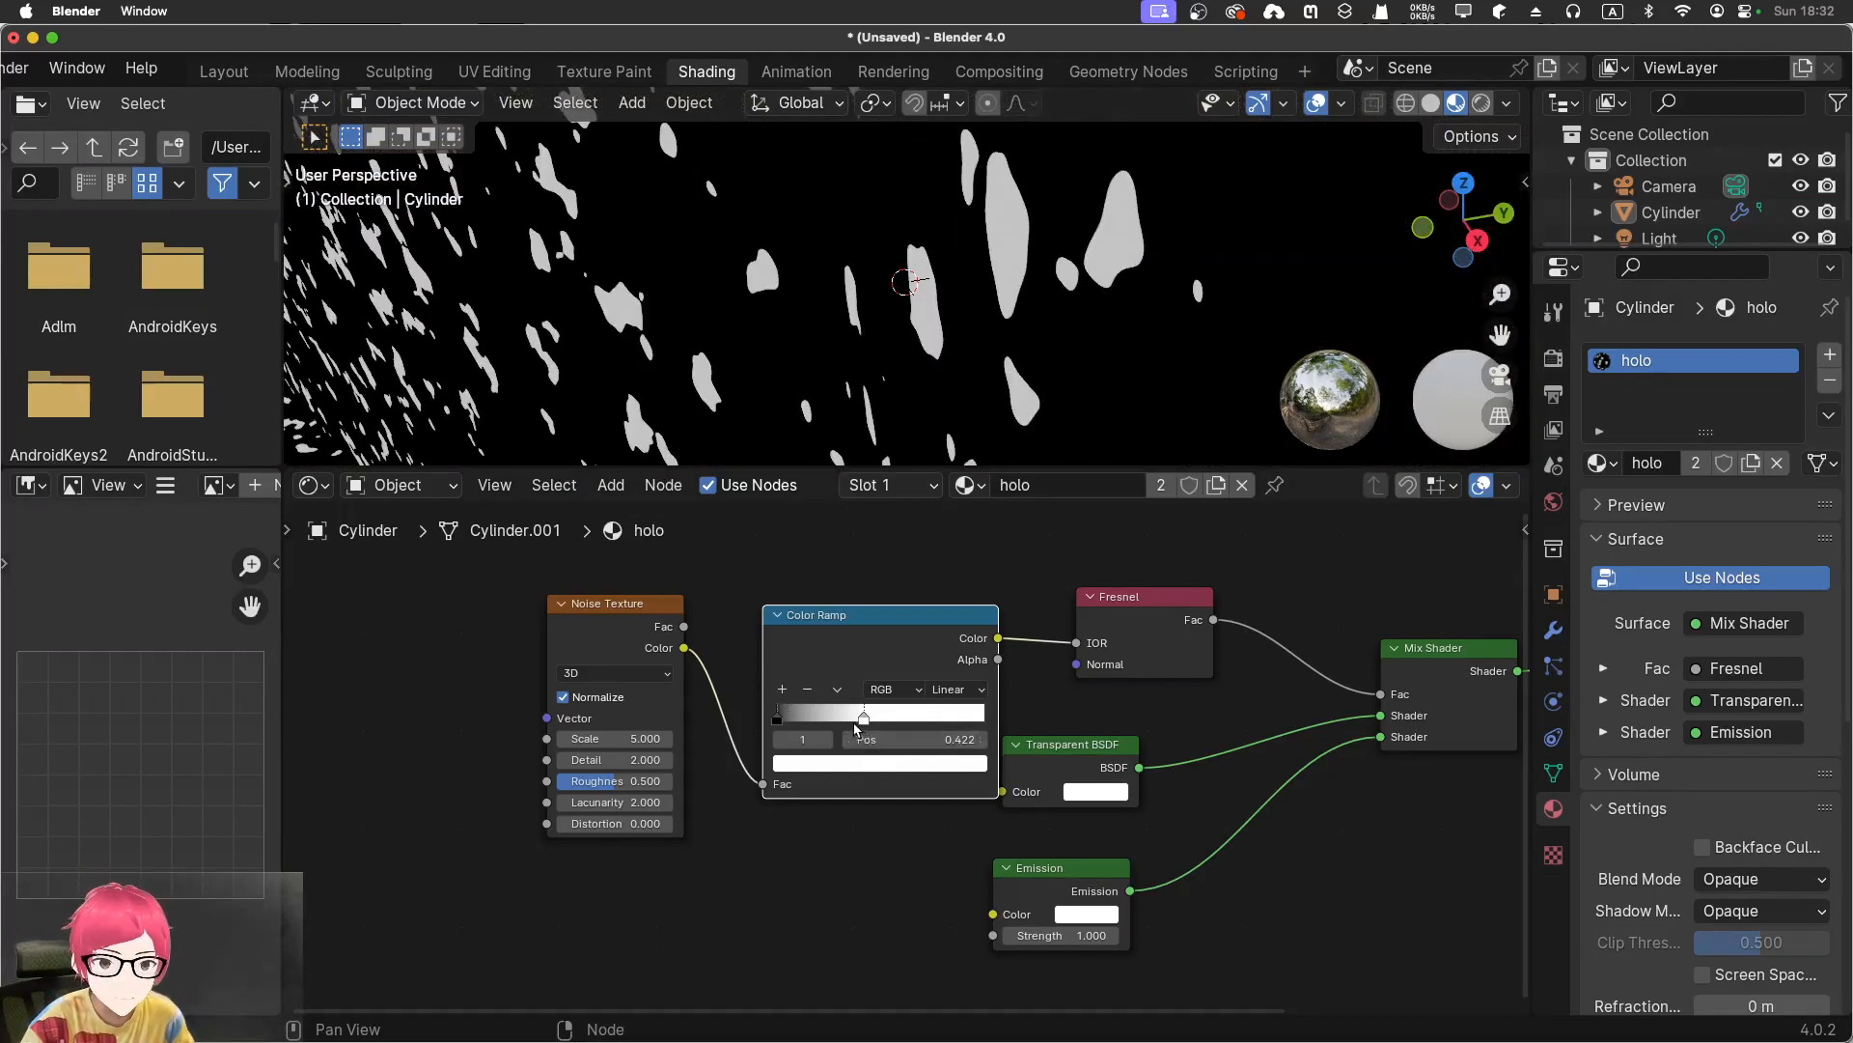
pyautogui.moveTo(858, 724); pyautogui.dragTo(886, 725)
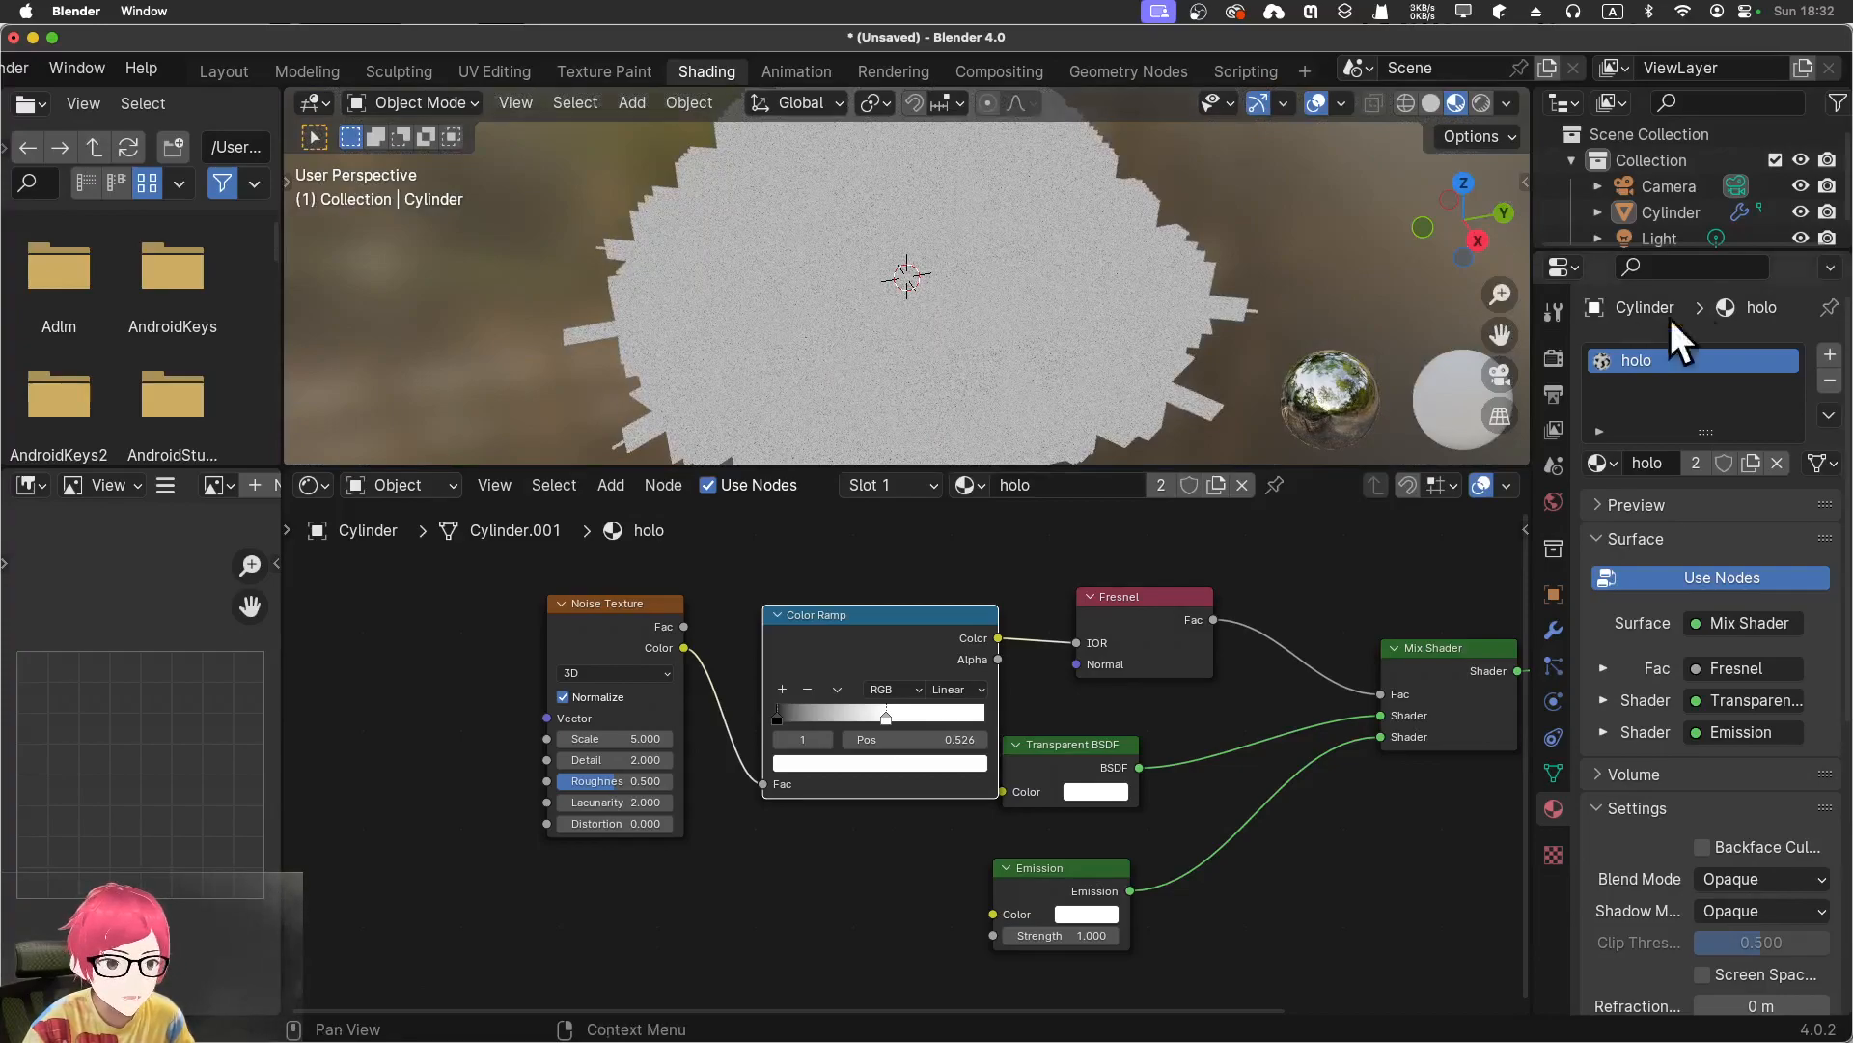
# Select the extruded cylinder and scale it down uniformly in several passes while checking the noise pattern
pyautogui.click(1670, 212)
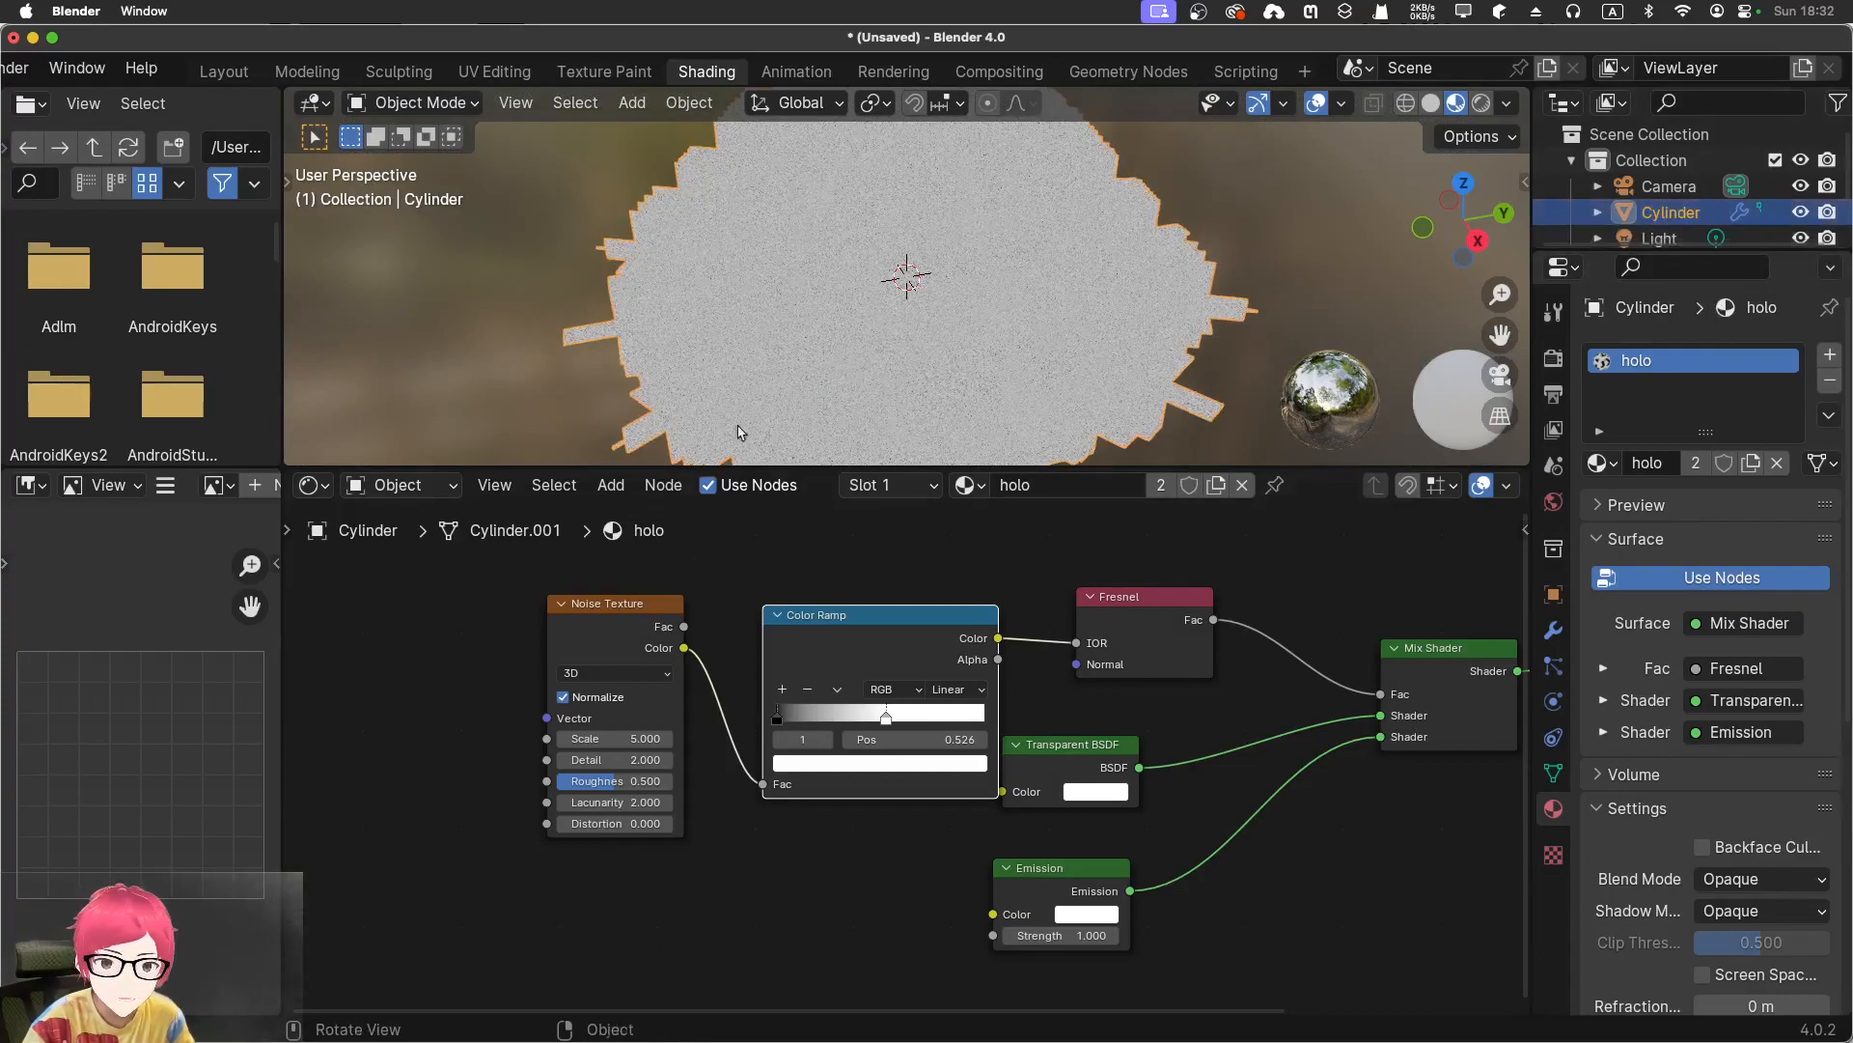
pyautogui.press('s')
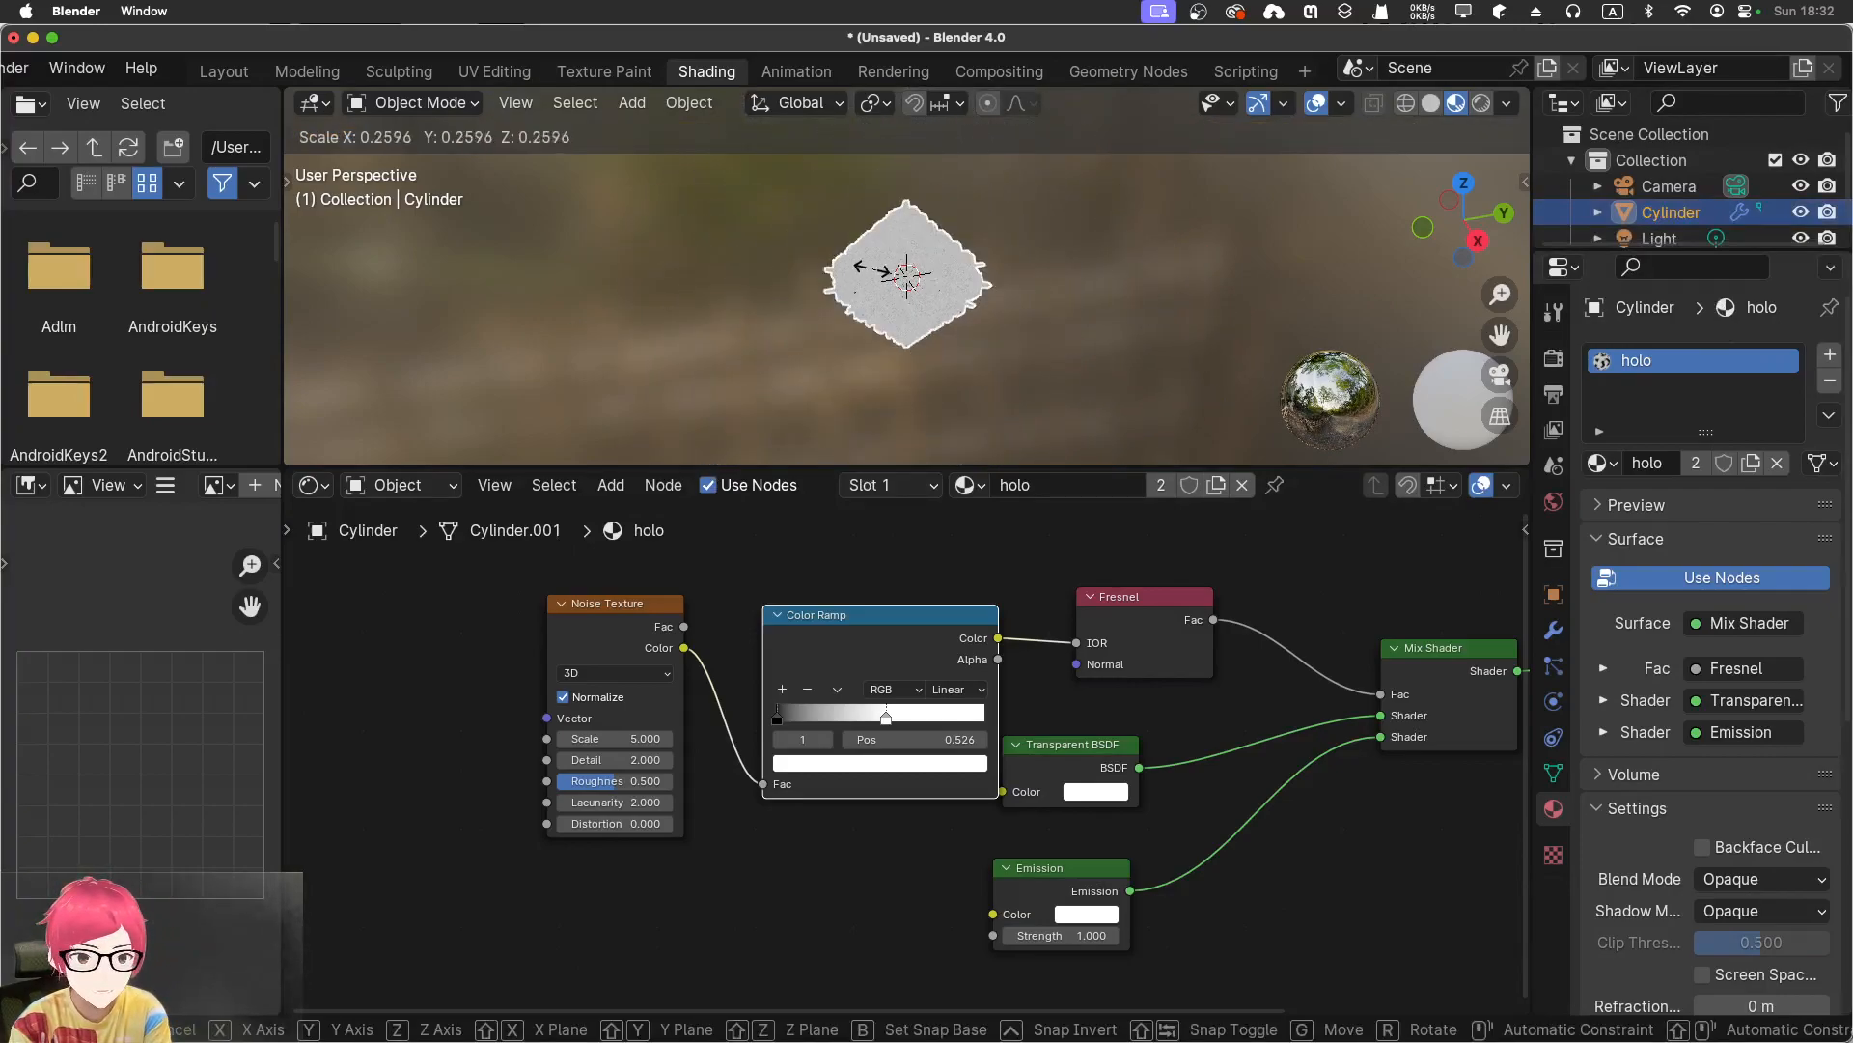
pyautogui.click(900, 286)
pyautogui.scroll(15, 900, 286)
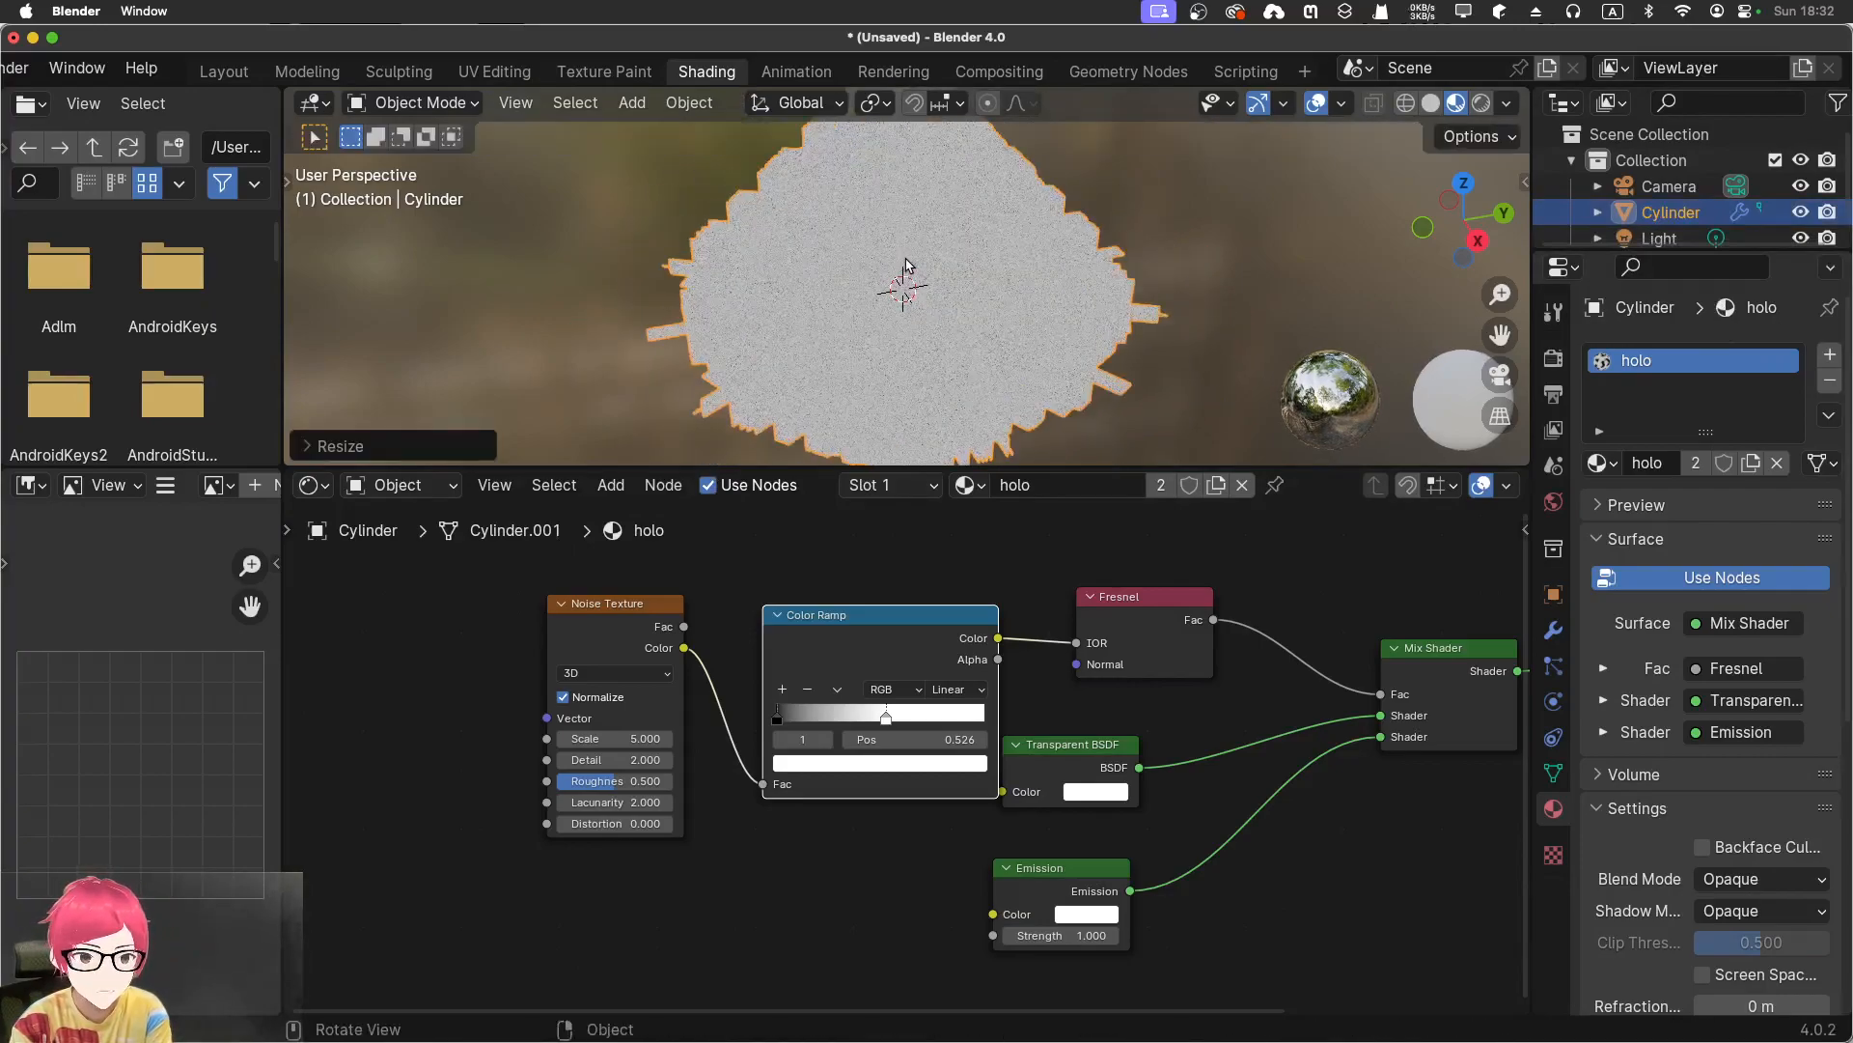
pyautogui.scroll(-10, 889, 282)
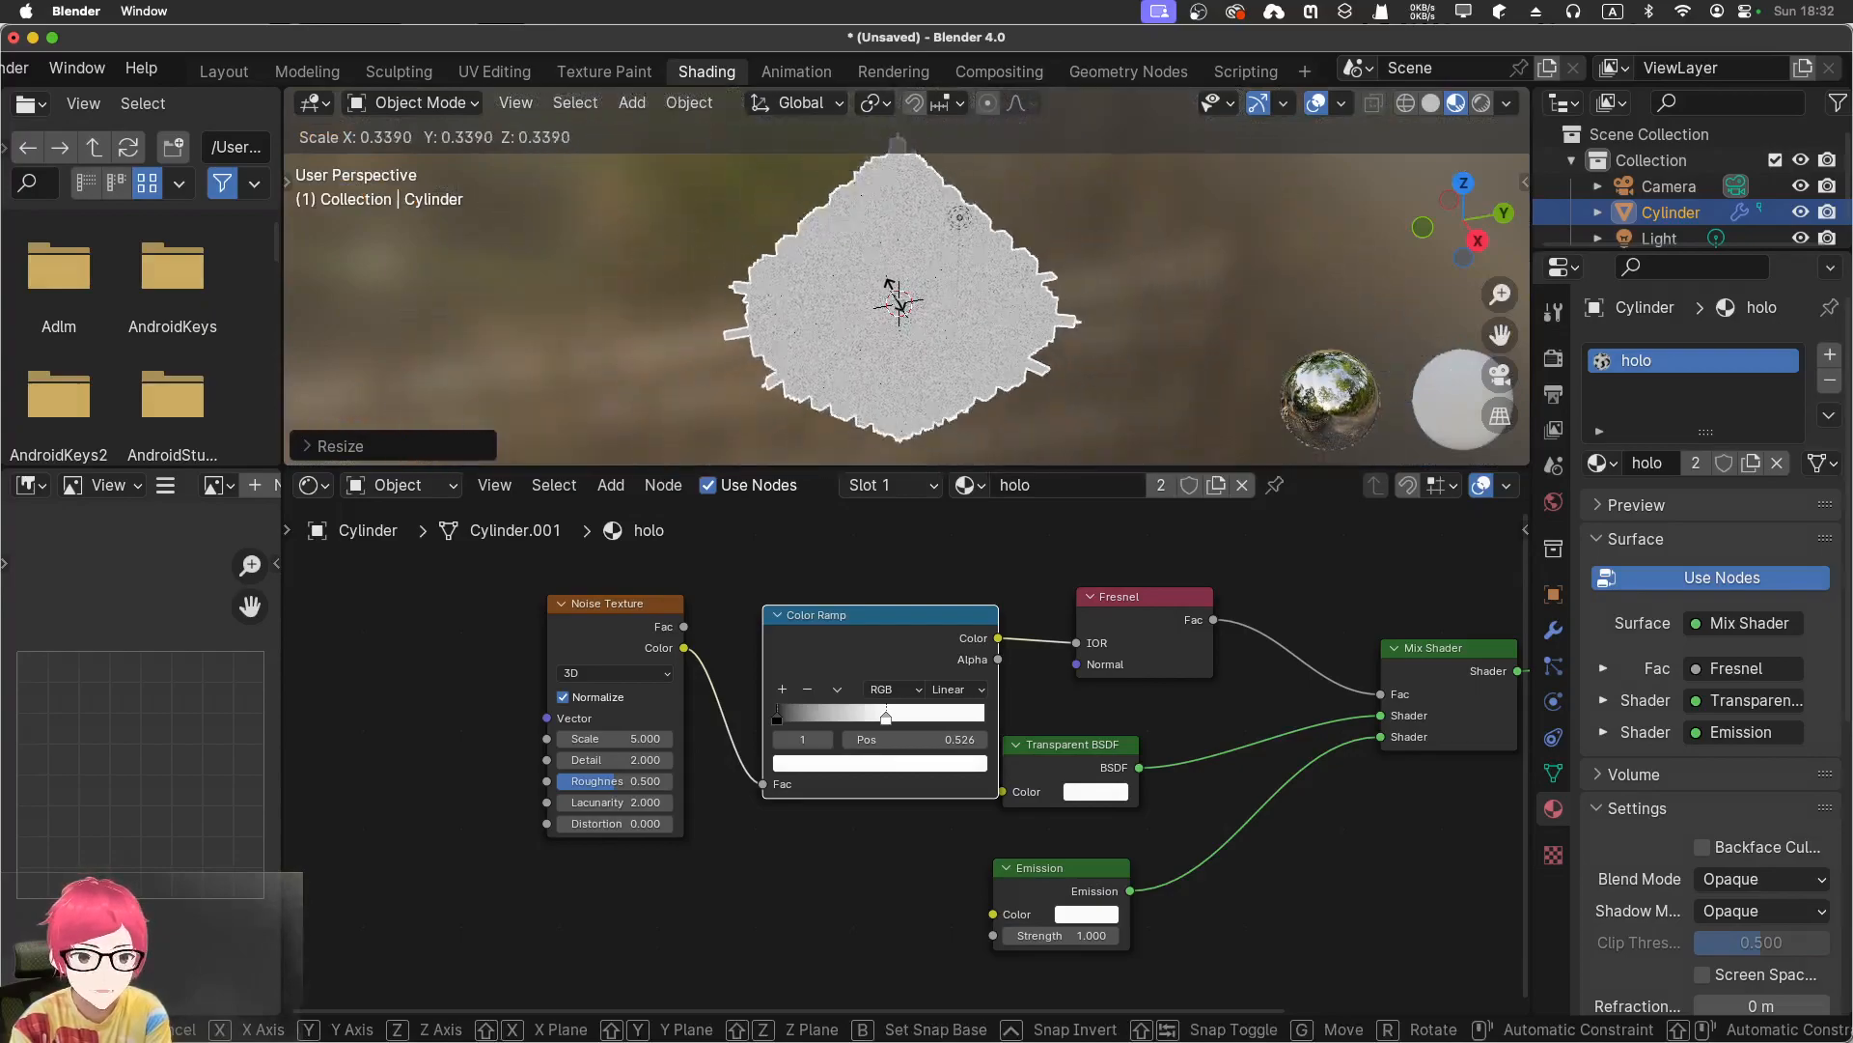
pyautogui.scroll(8, 893, 333)
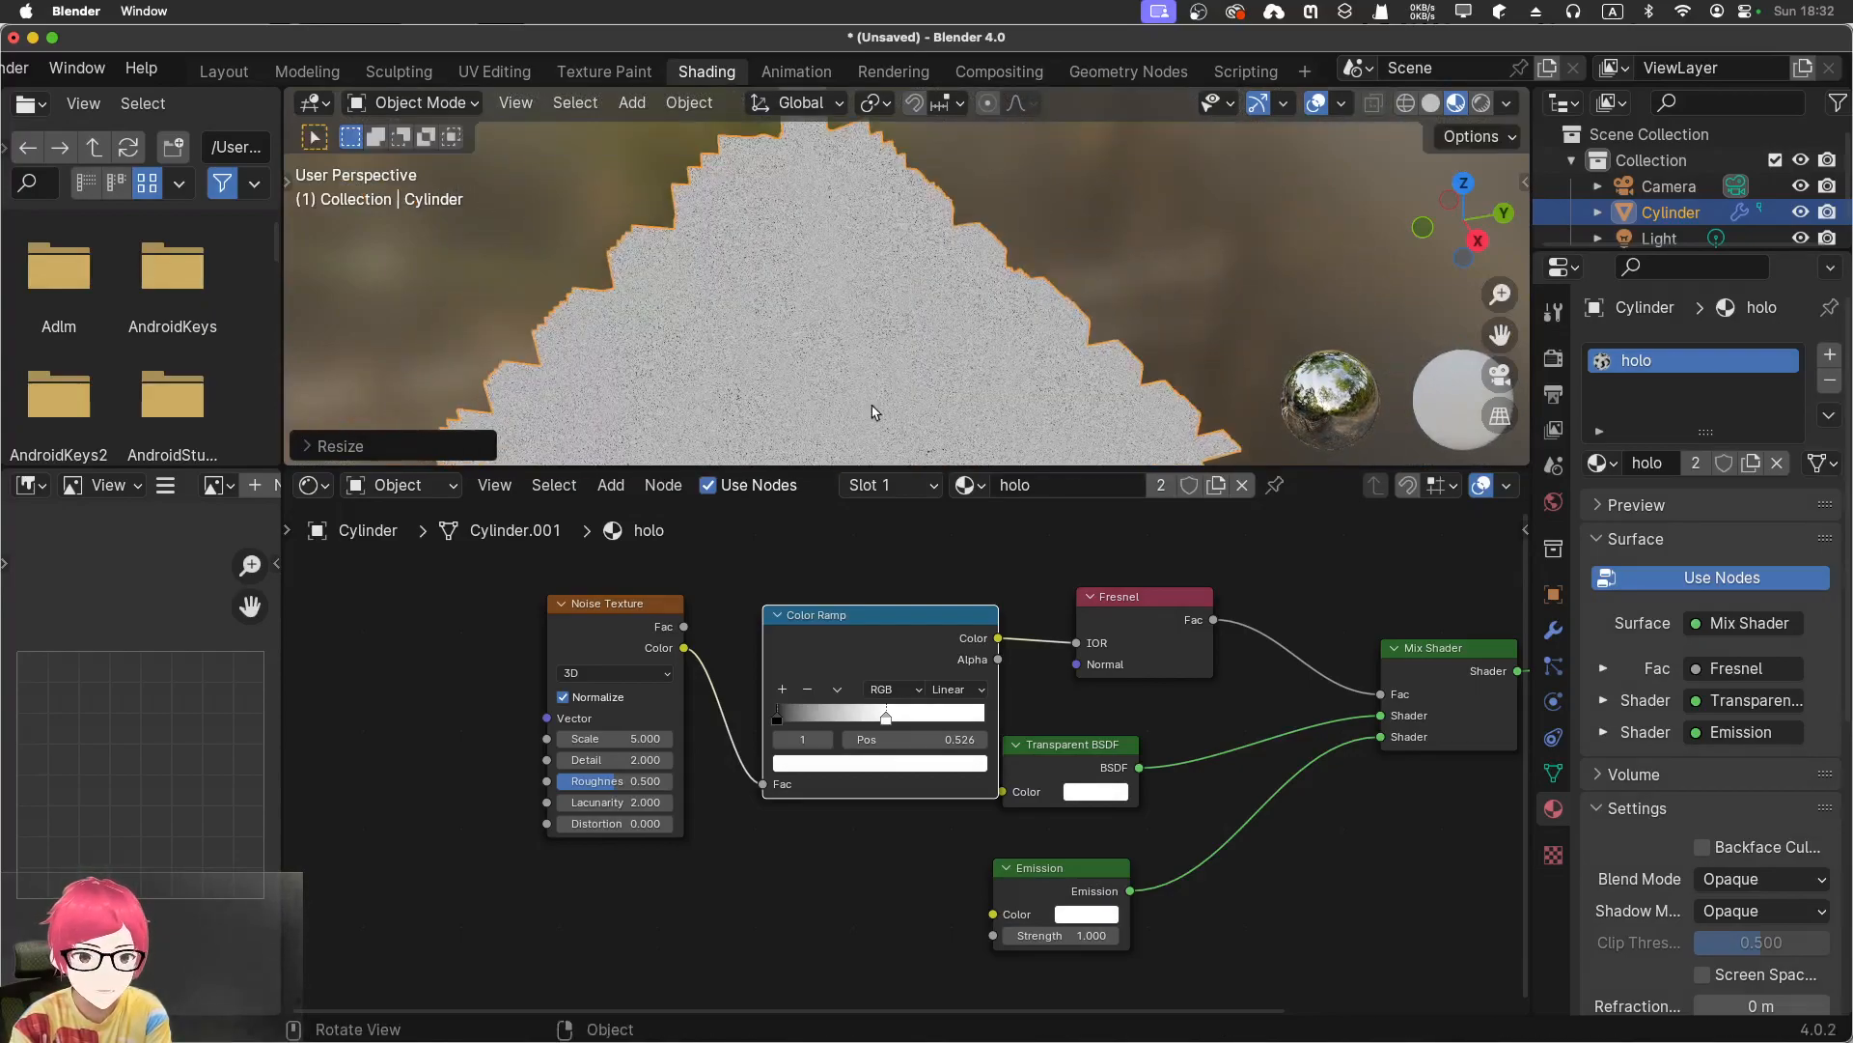
pyautogui.scroll(4, 927, 290)
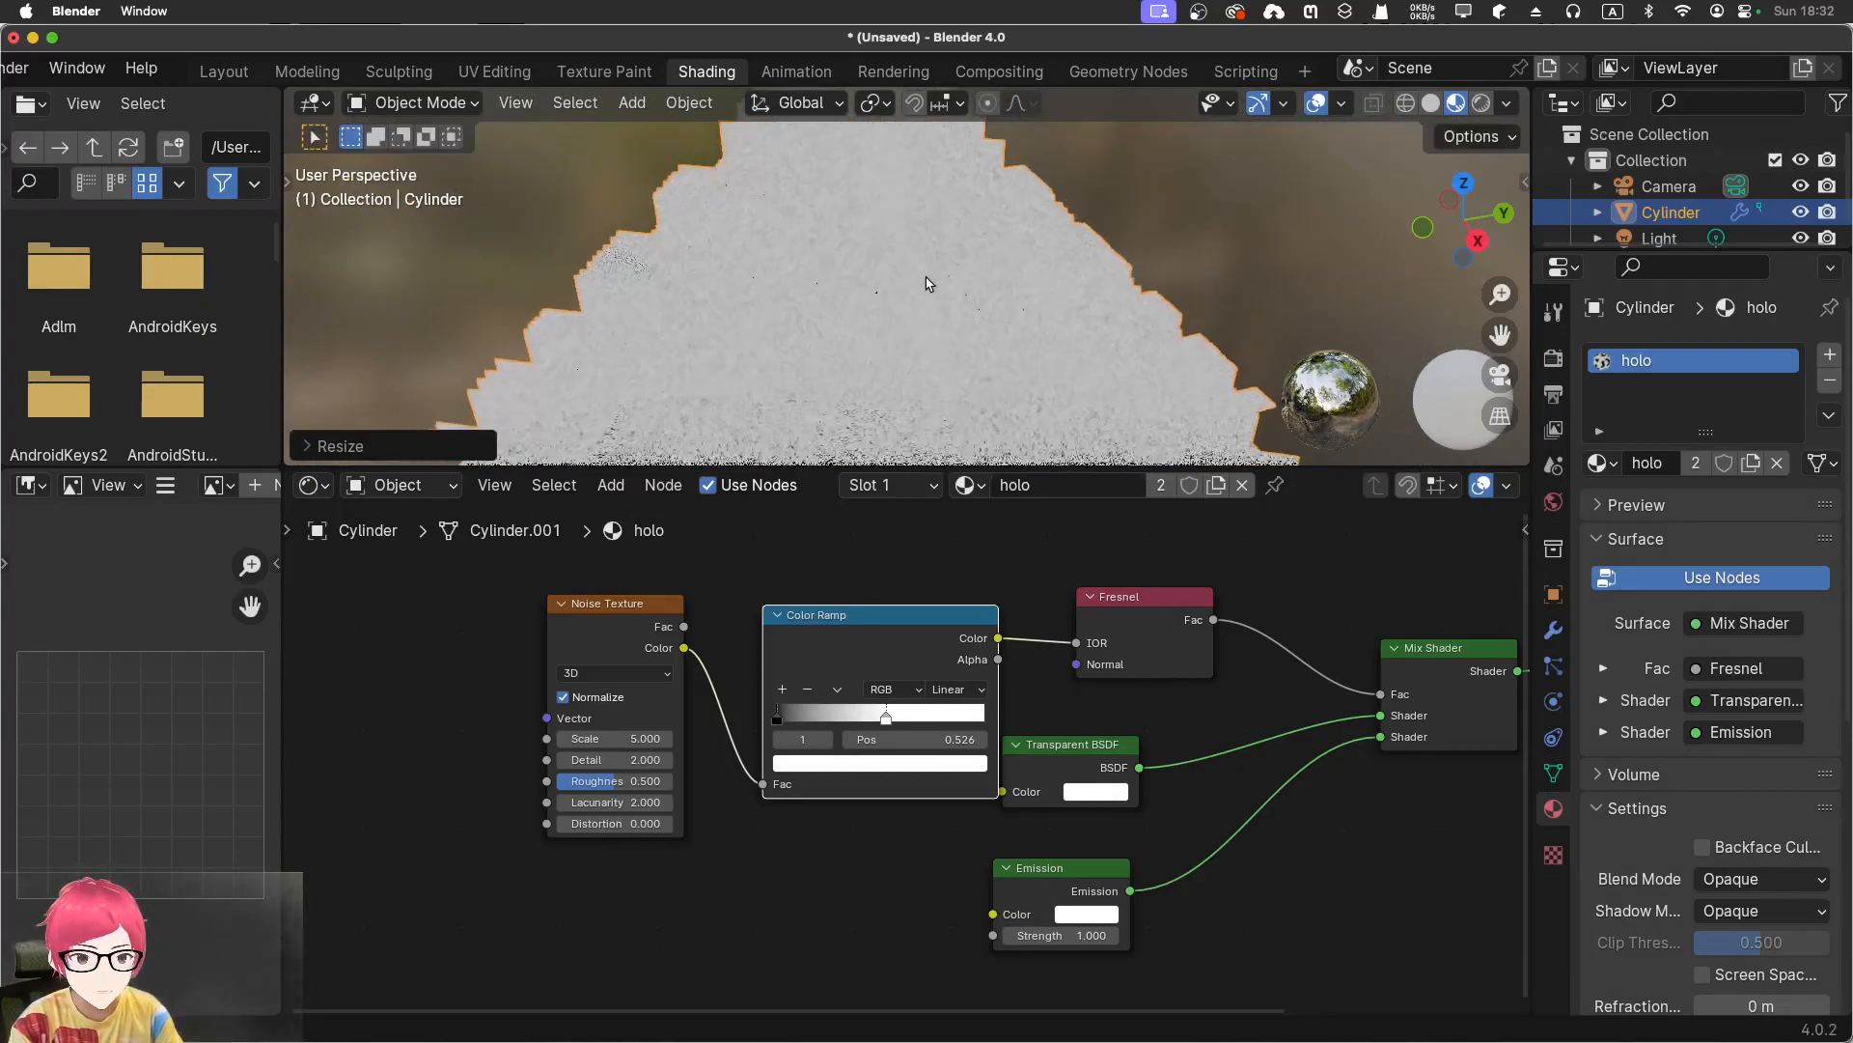
pyautogui.scroll(5, 907, 329)
pyautogui.press('s')
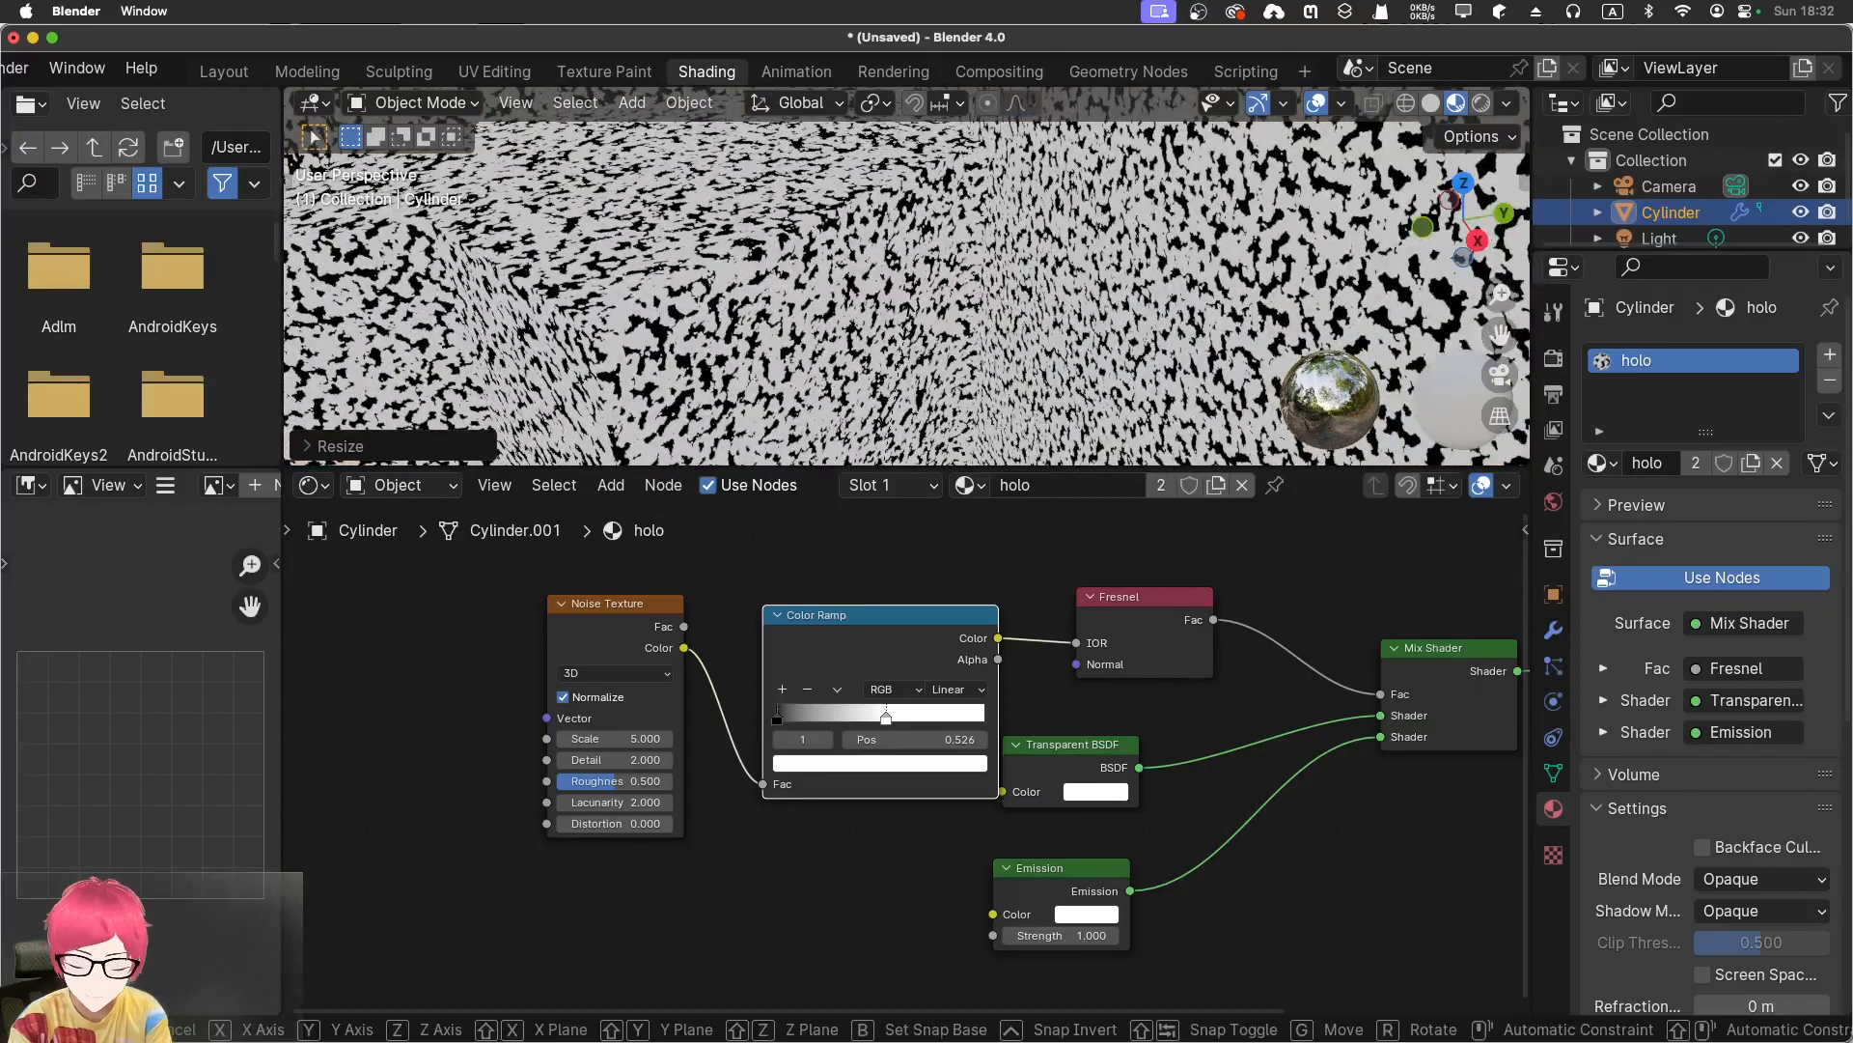
pyautogui.click(912, 331)
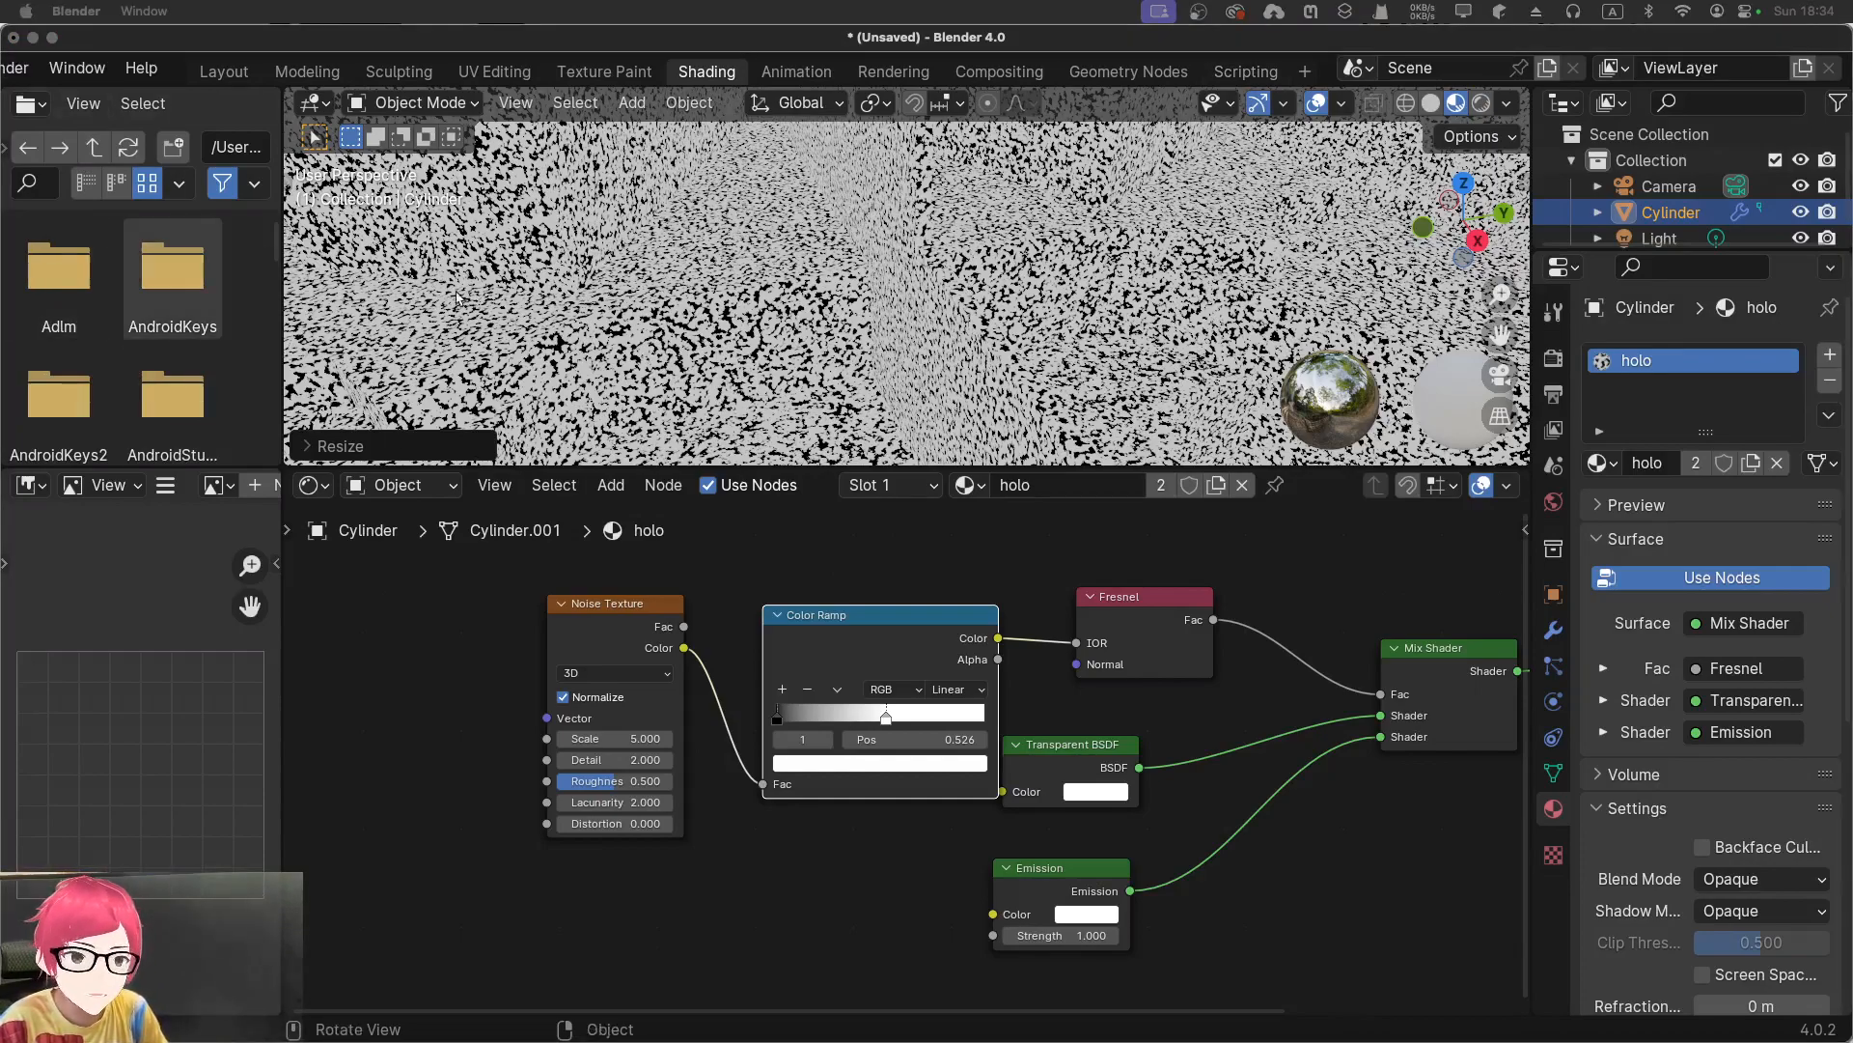
# Scale the cylinder down again, to about 0.00093 on all axes, and show its transform values
pyautogui.click(668, 362)
pyautogui.scroll(-10, 713, 345)
pyautogui.scroll(-8, 806, 313)
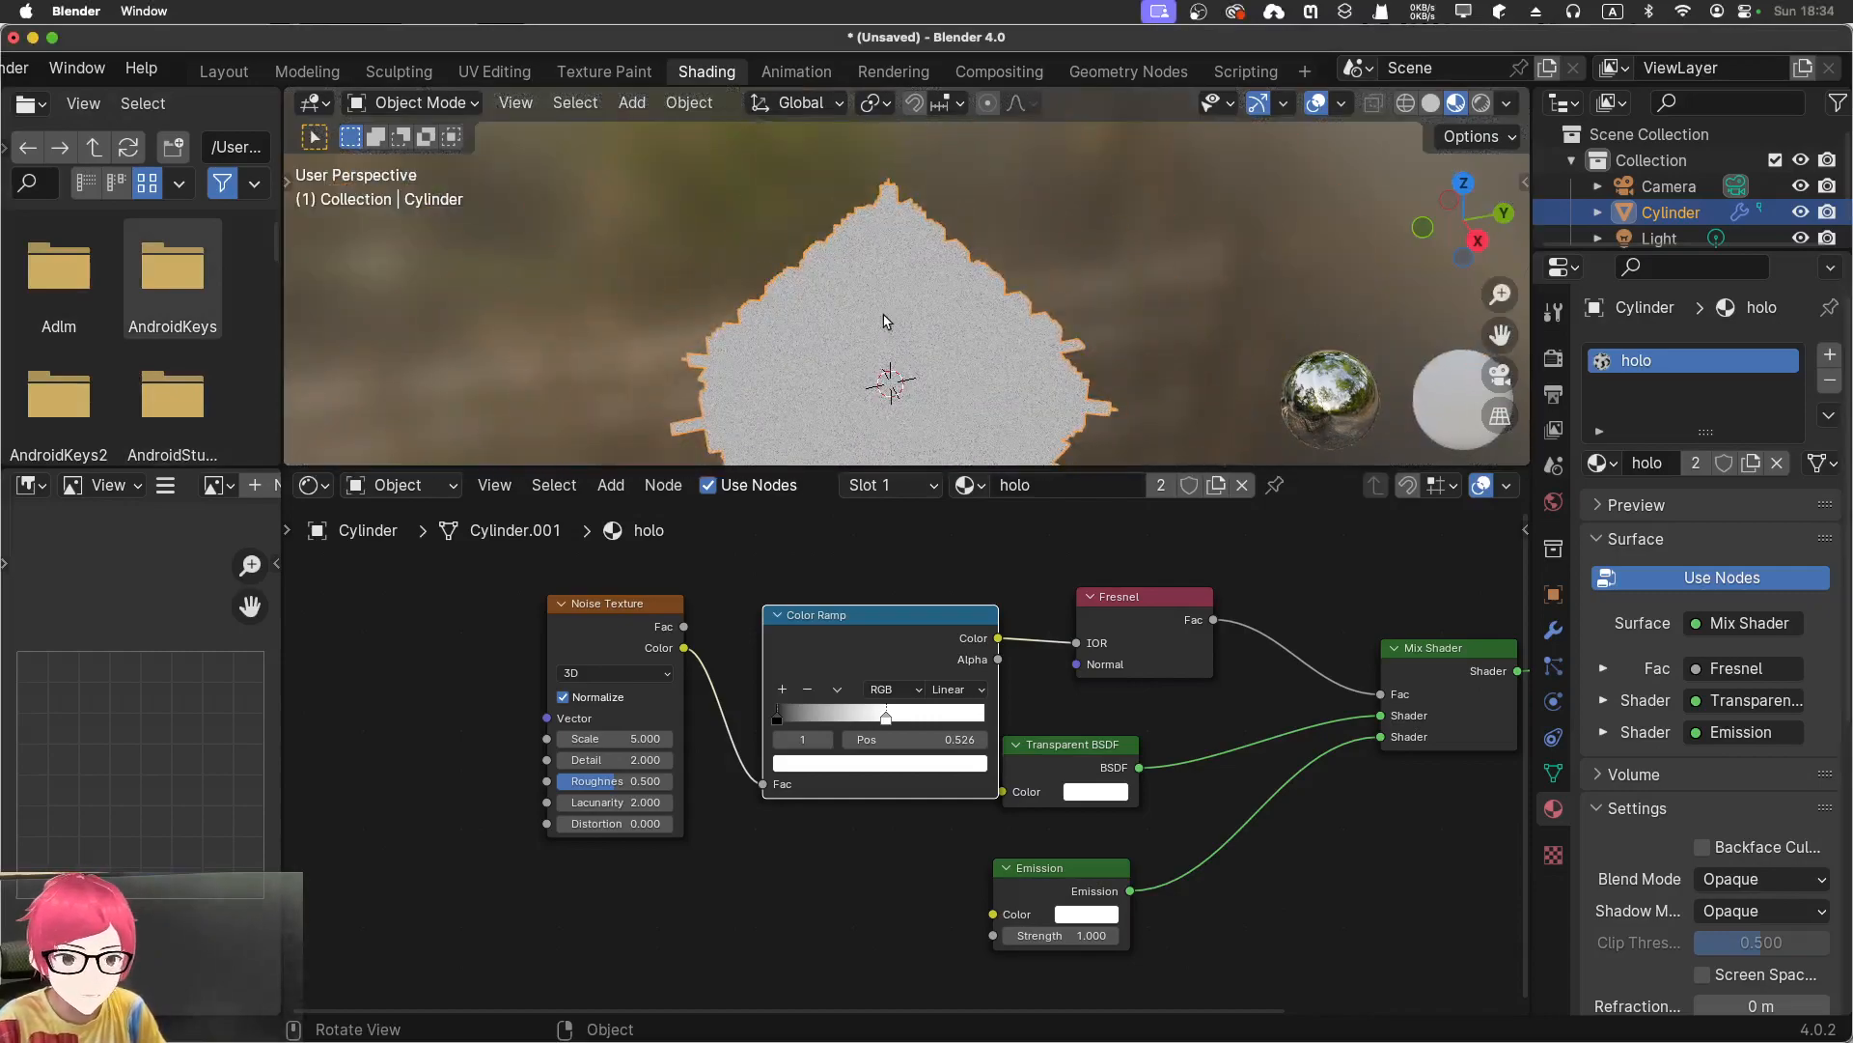
pyautogui.press('s')
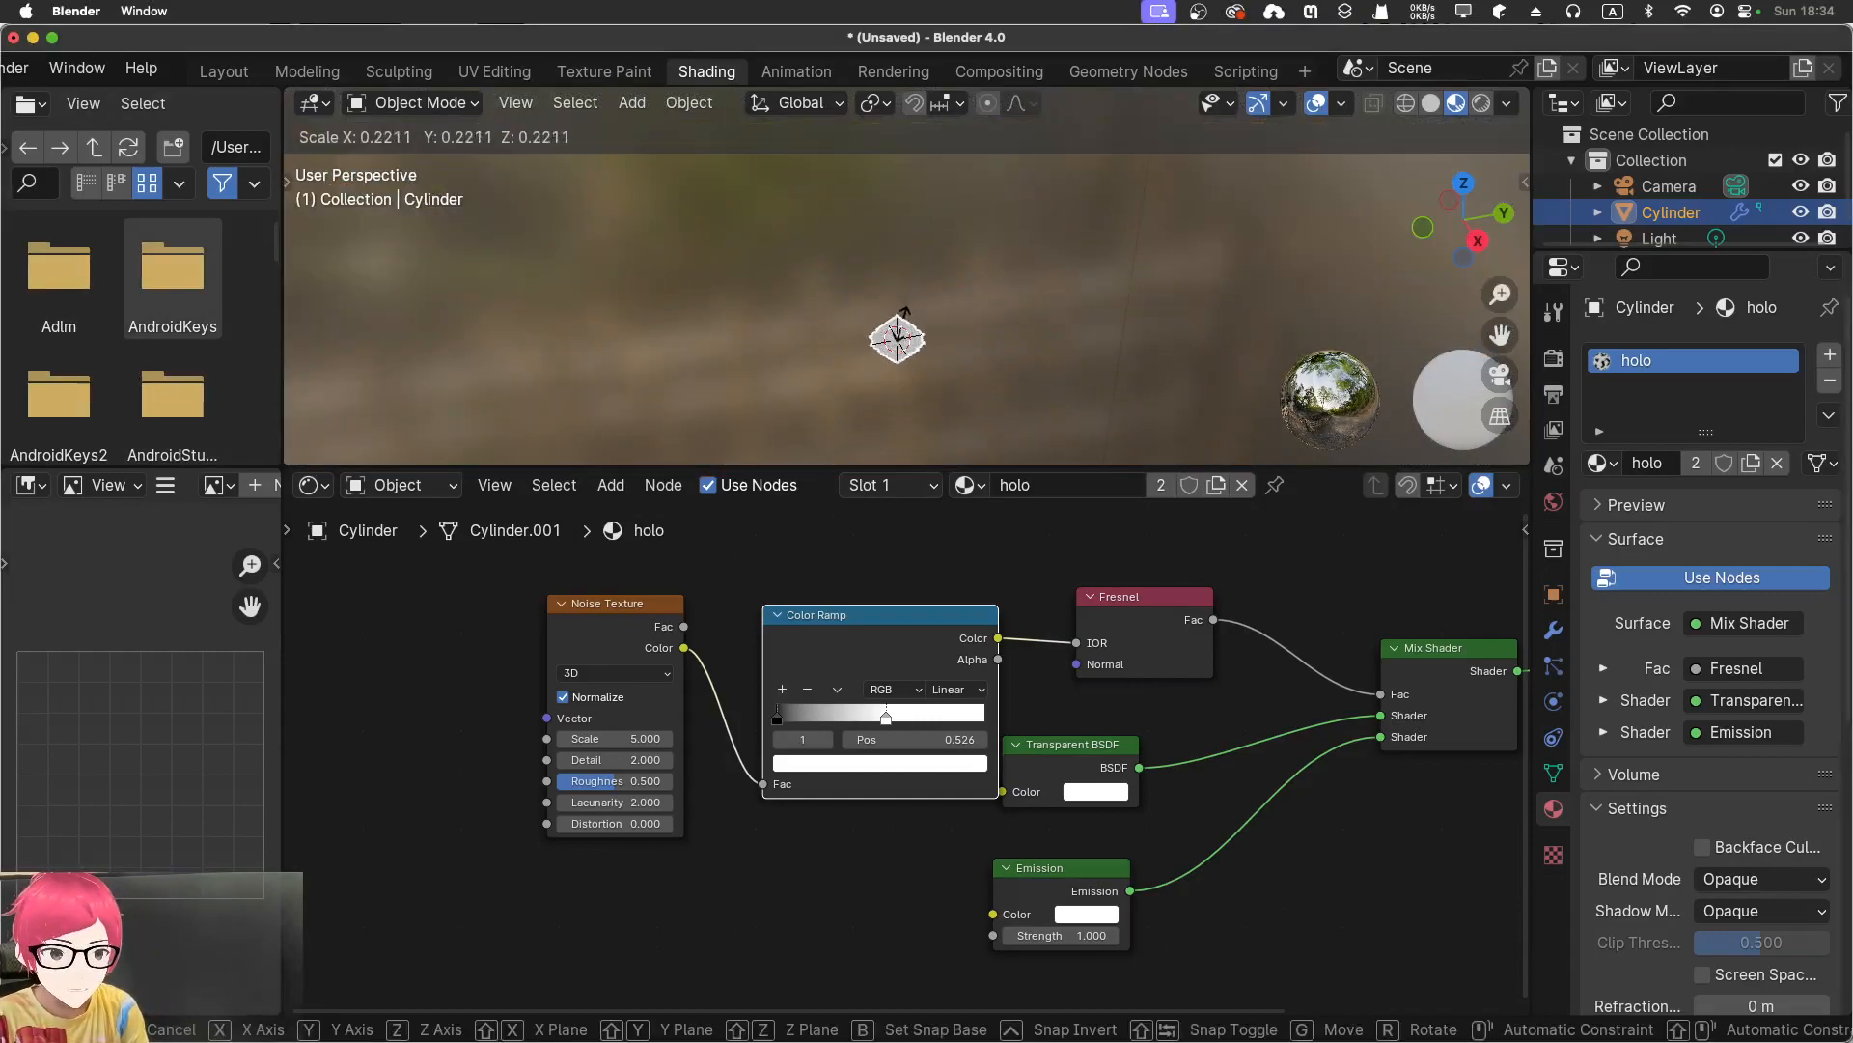
pyautogui.click(903, 338)
pyautogui.press('n')
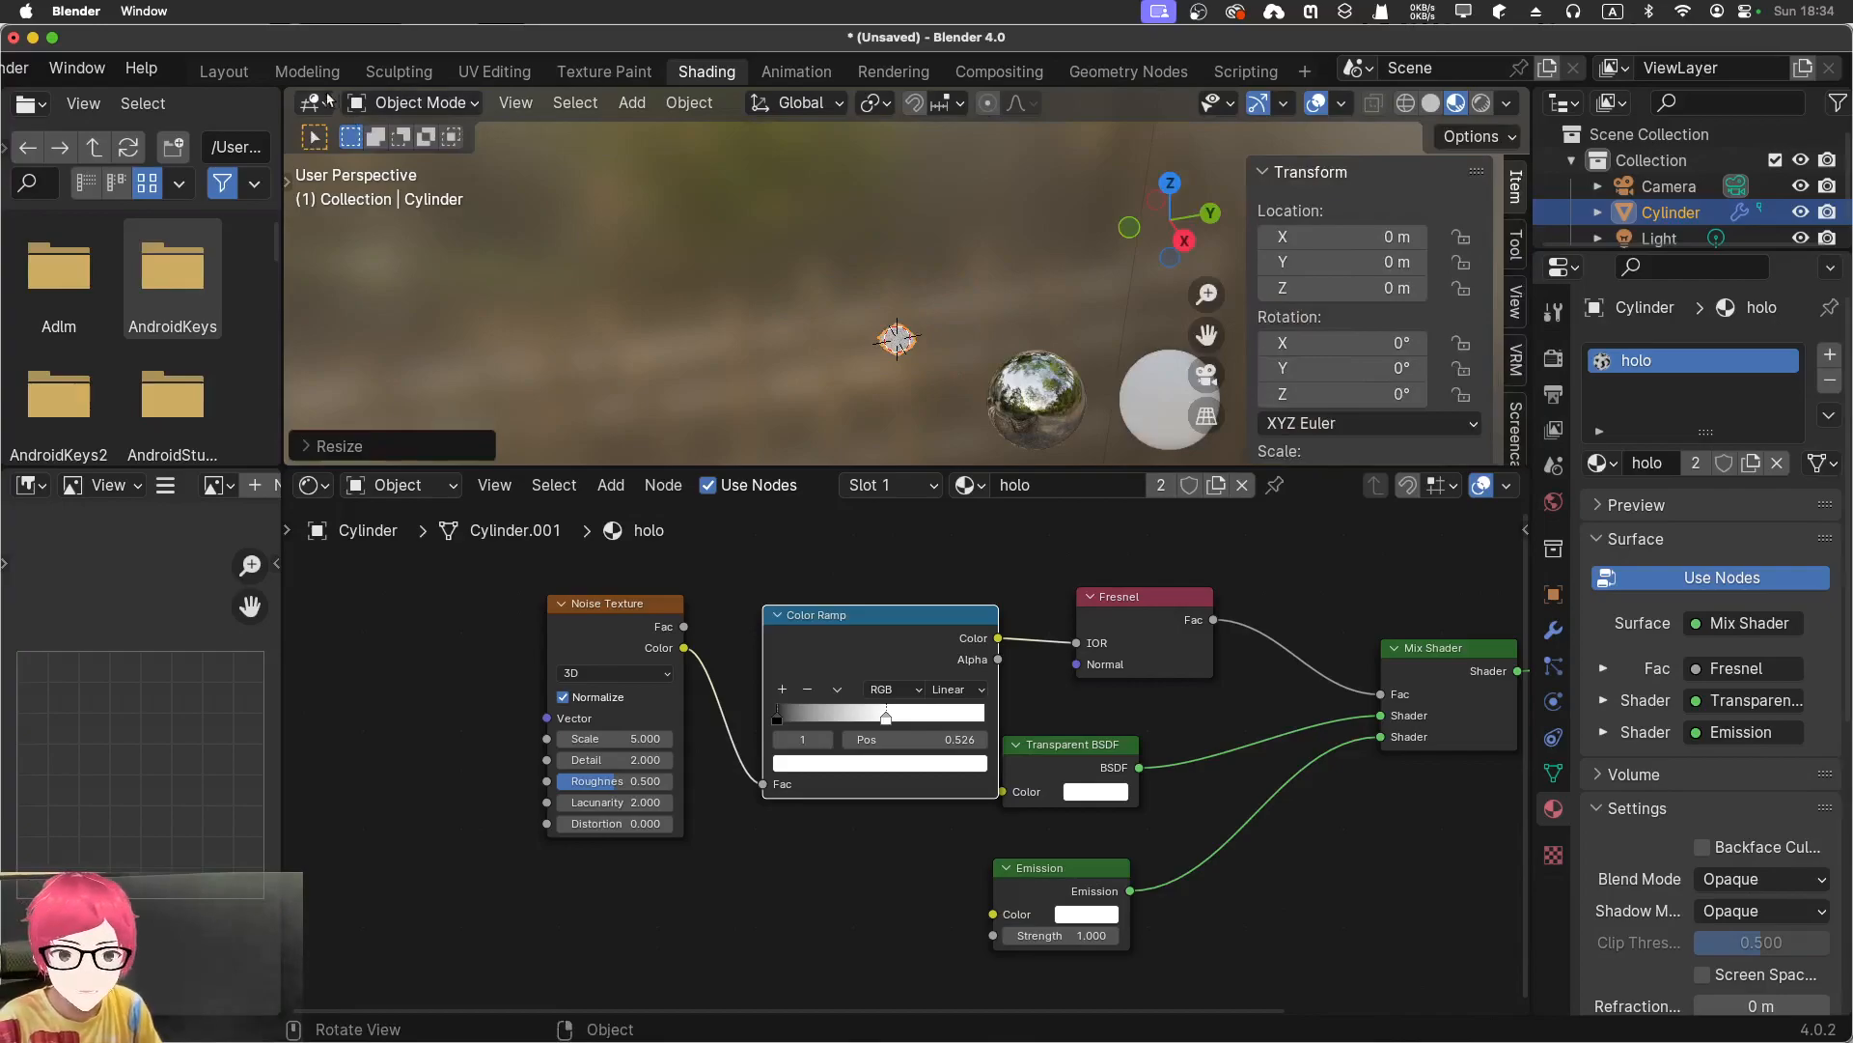
# Switch to the Layout workspace and examine the cylinder's noise pattern up close along with its scale and dimensions
pyautogui.click(227, 78)
pyautogui.scroll(-5, 1097, 311)
pyautogui.scroll(3, 1086, 321)
pyautogui.press('KP_Decimal')
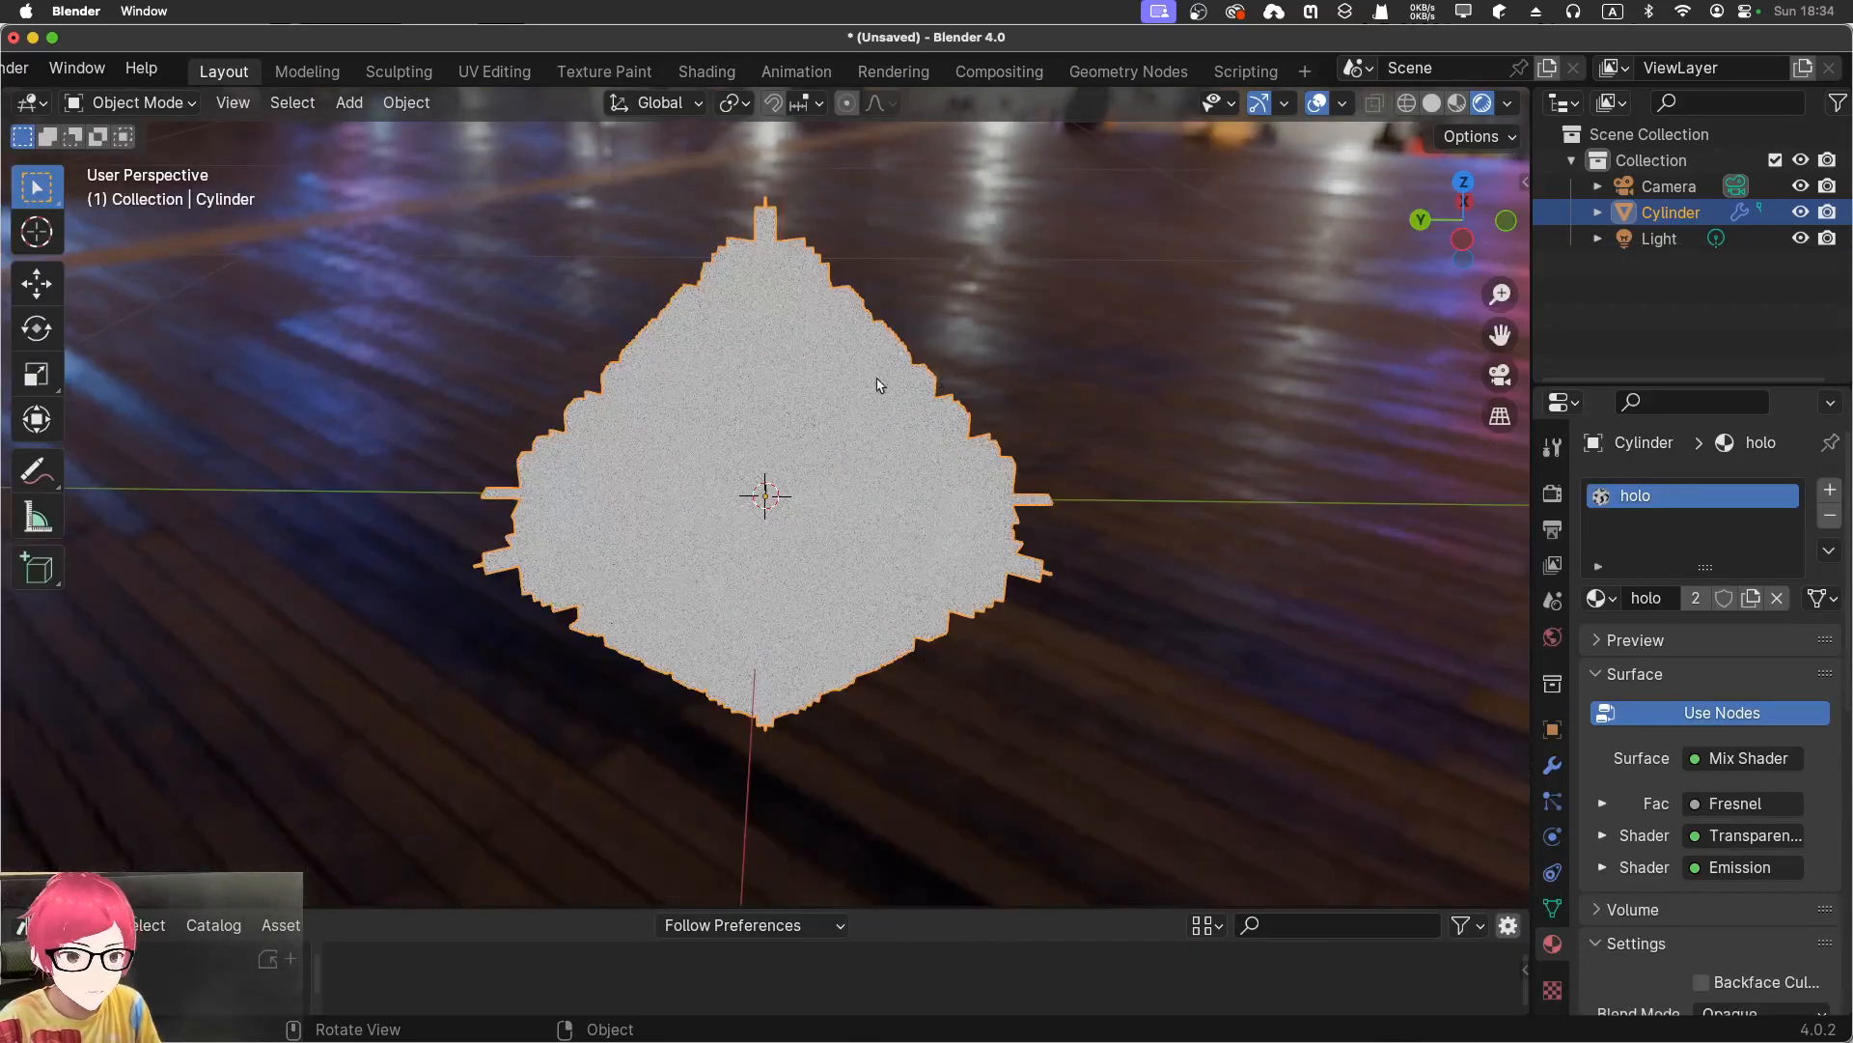
pyautogui.scroll(5, 917, 367)
pyautogui.press('n')
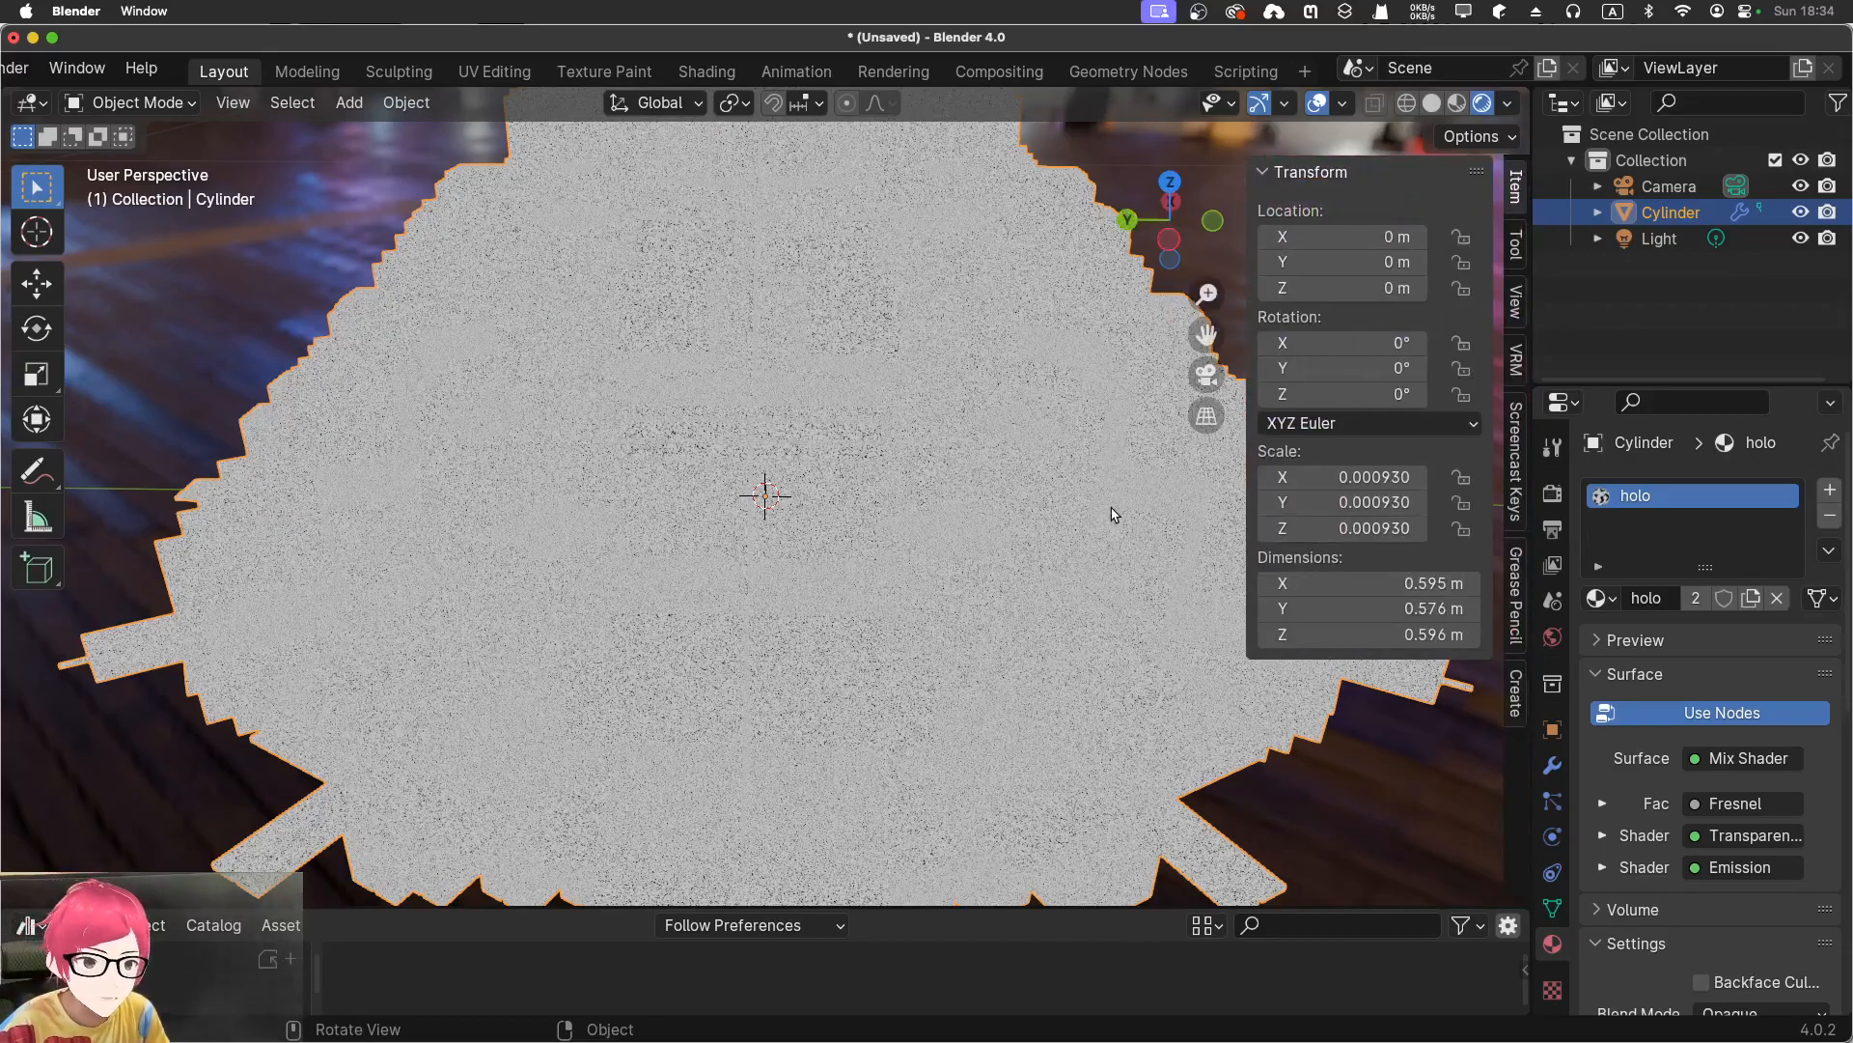
pyautogui.scroll(5, 1127, 503)
pyautogui.scroll(-6, 1130, 502)
pyautogui.scroll(5, 1131, 500)
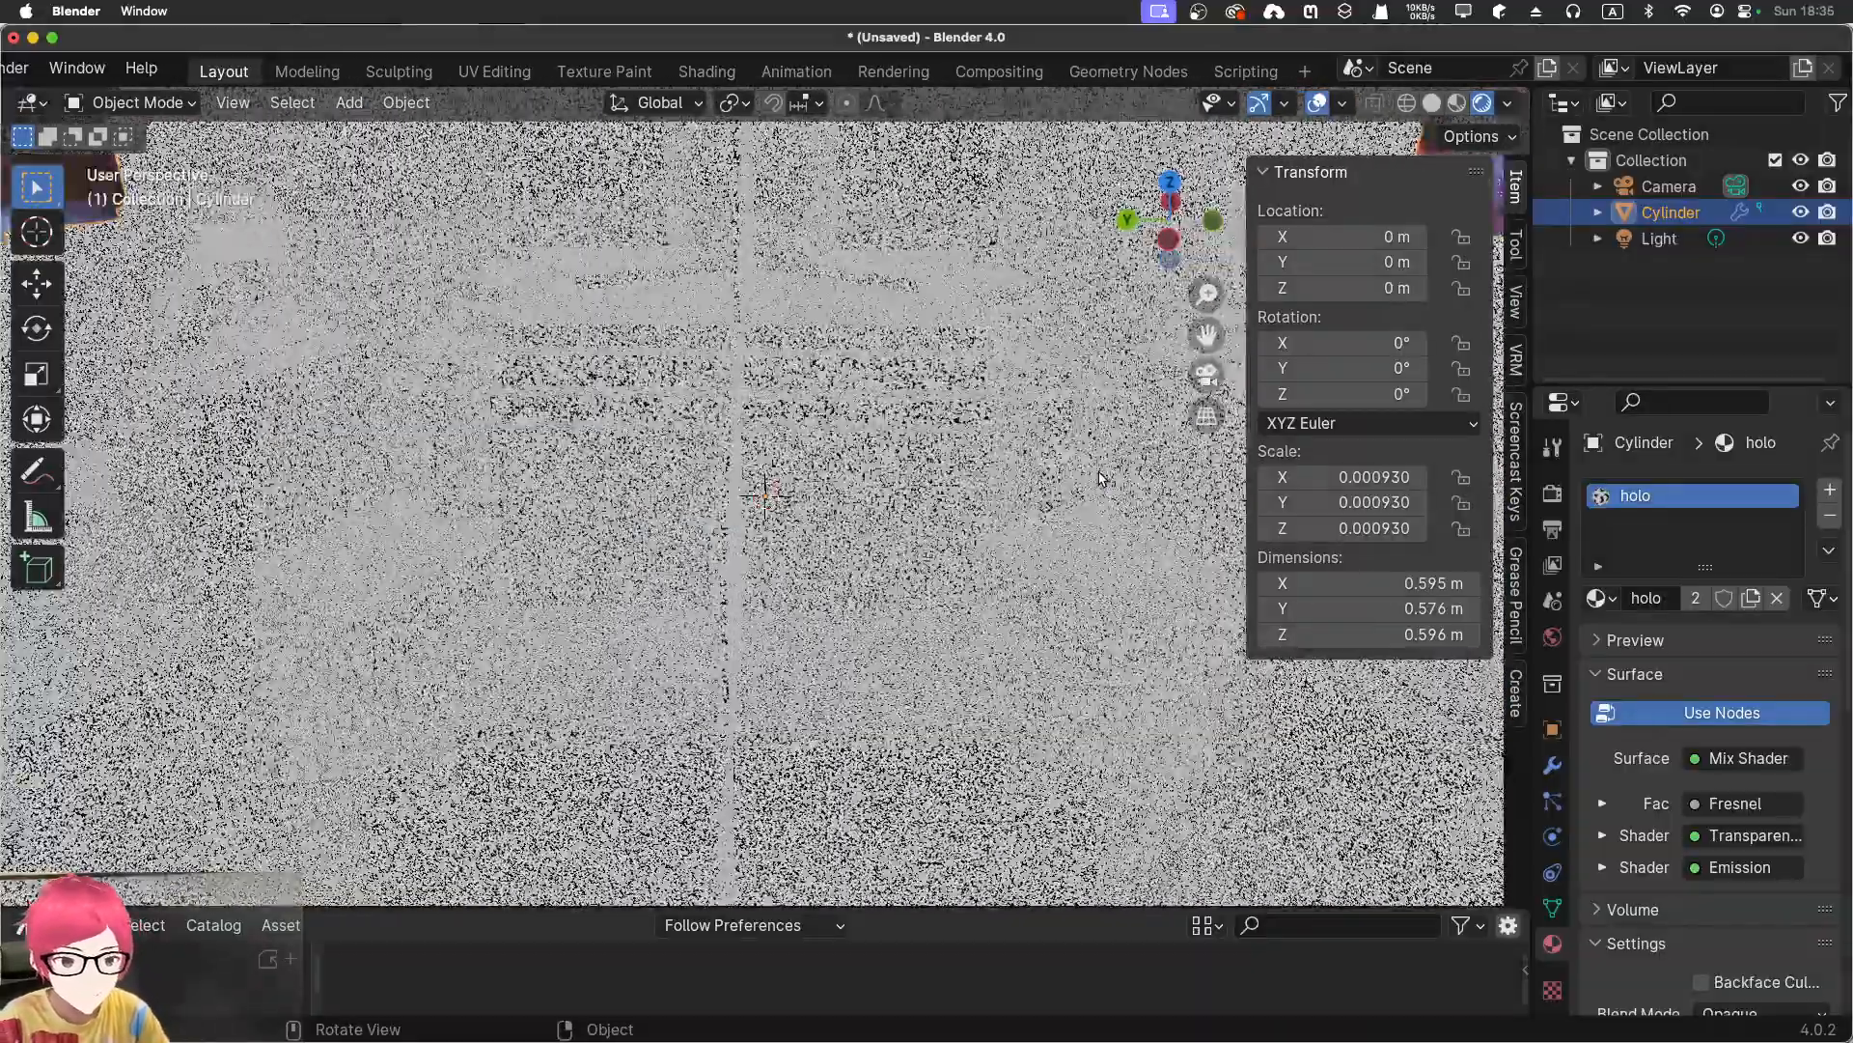
pyautogui.scroll(-3, 1100, 478)
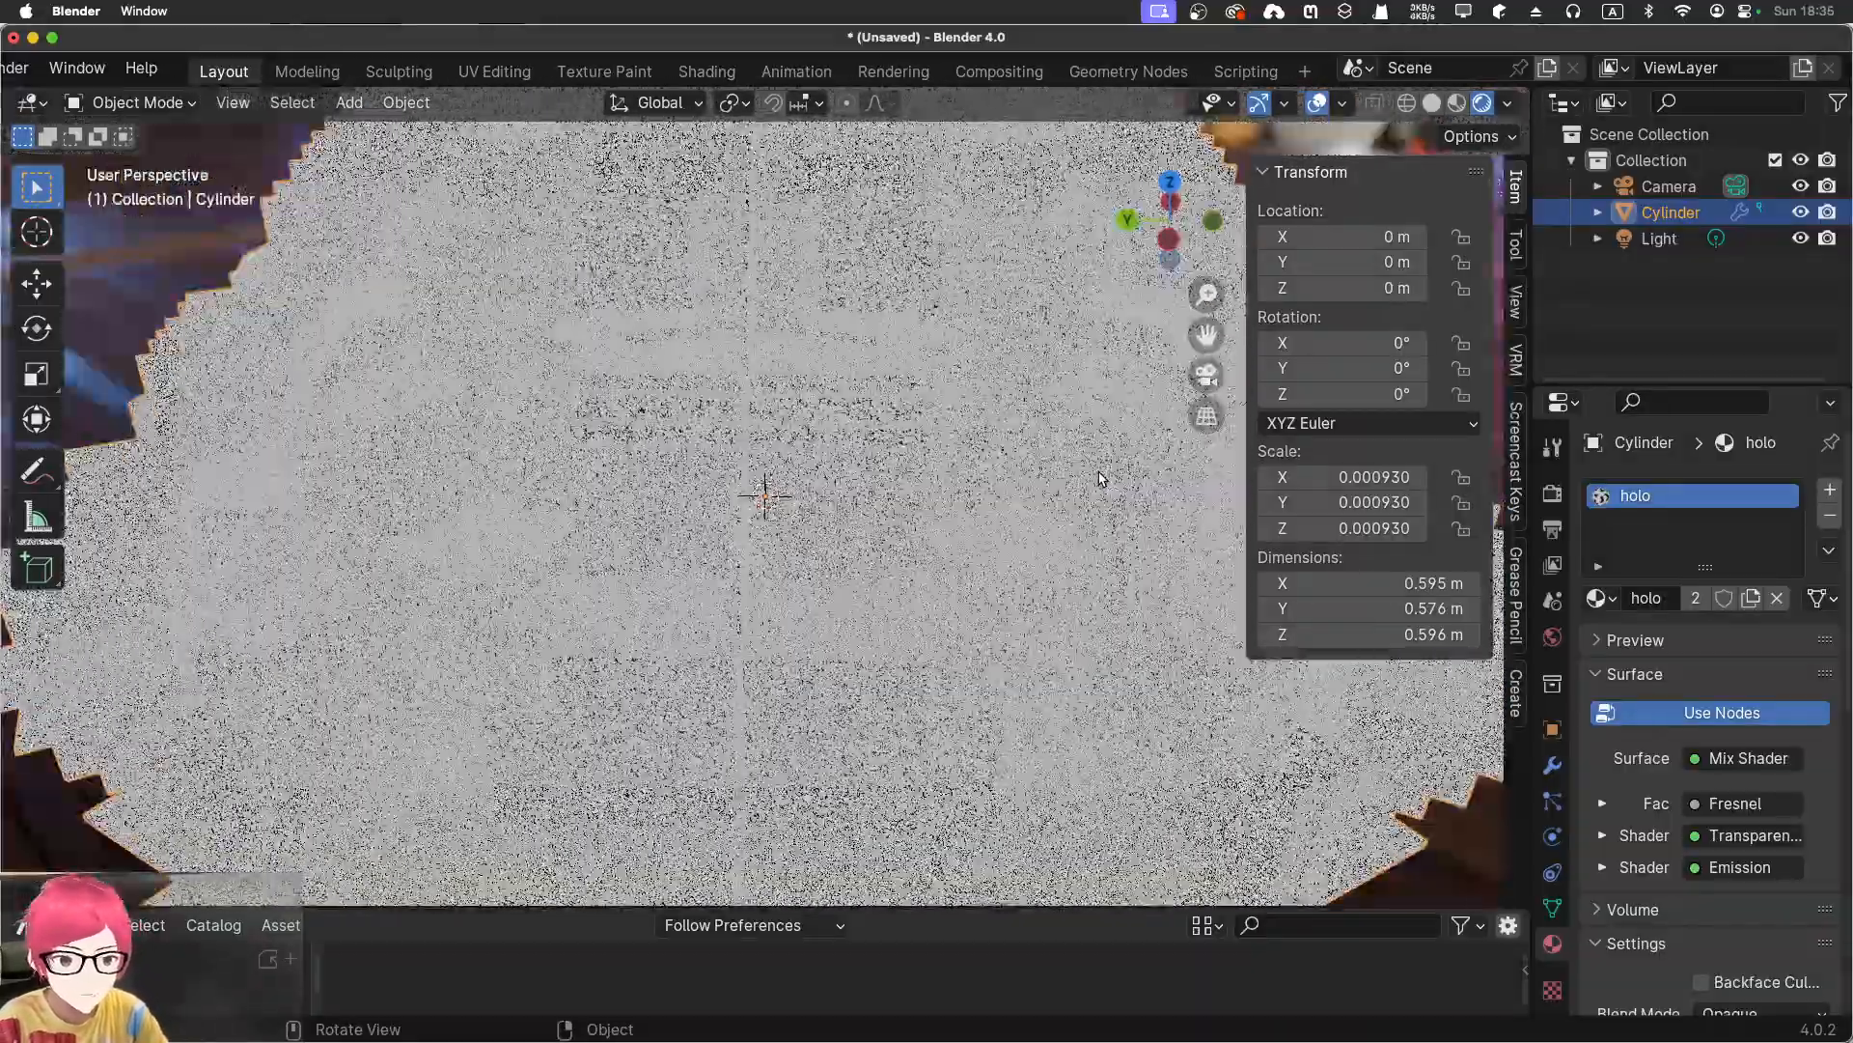
pyautogui.scroll(2, 1100, 480)
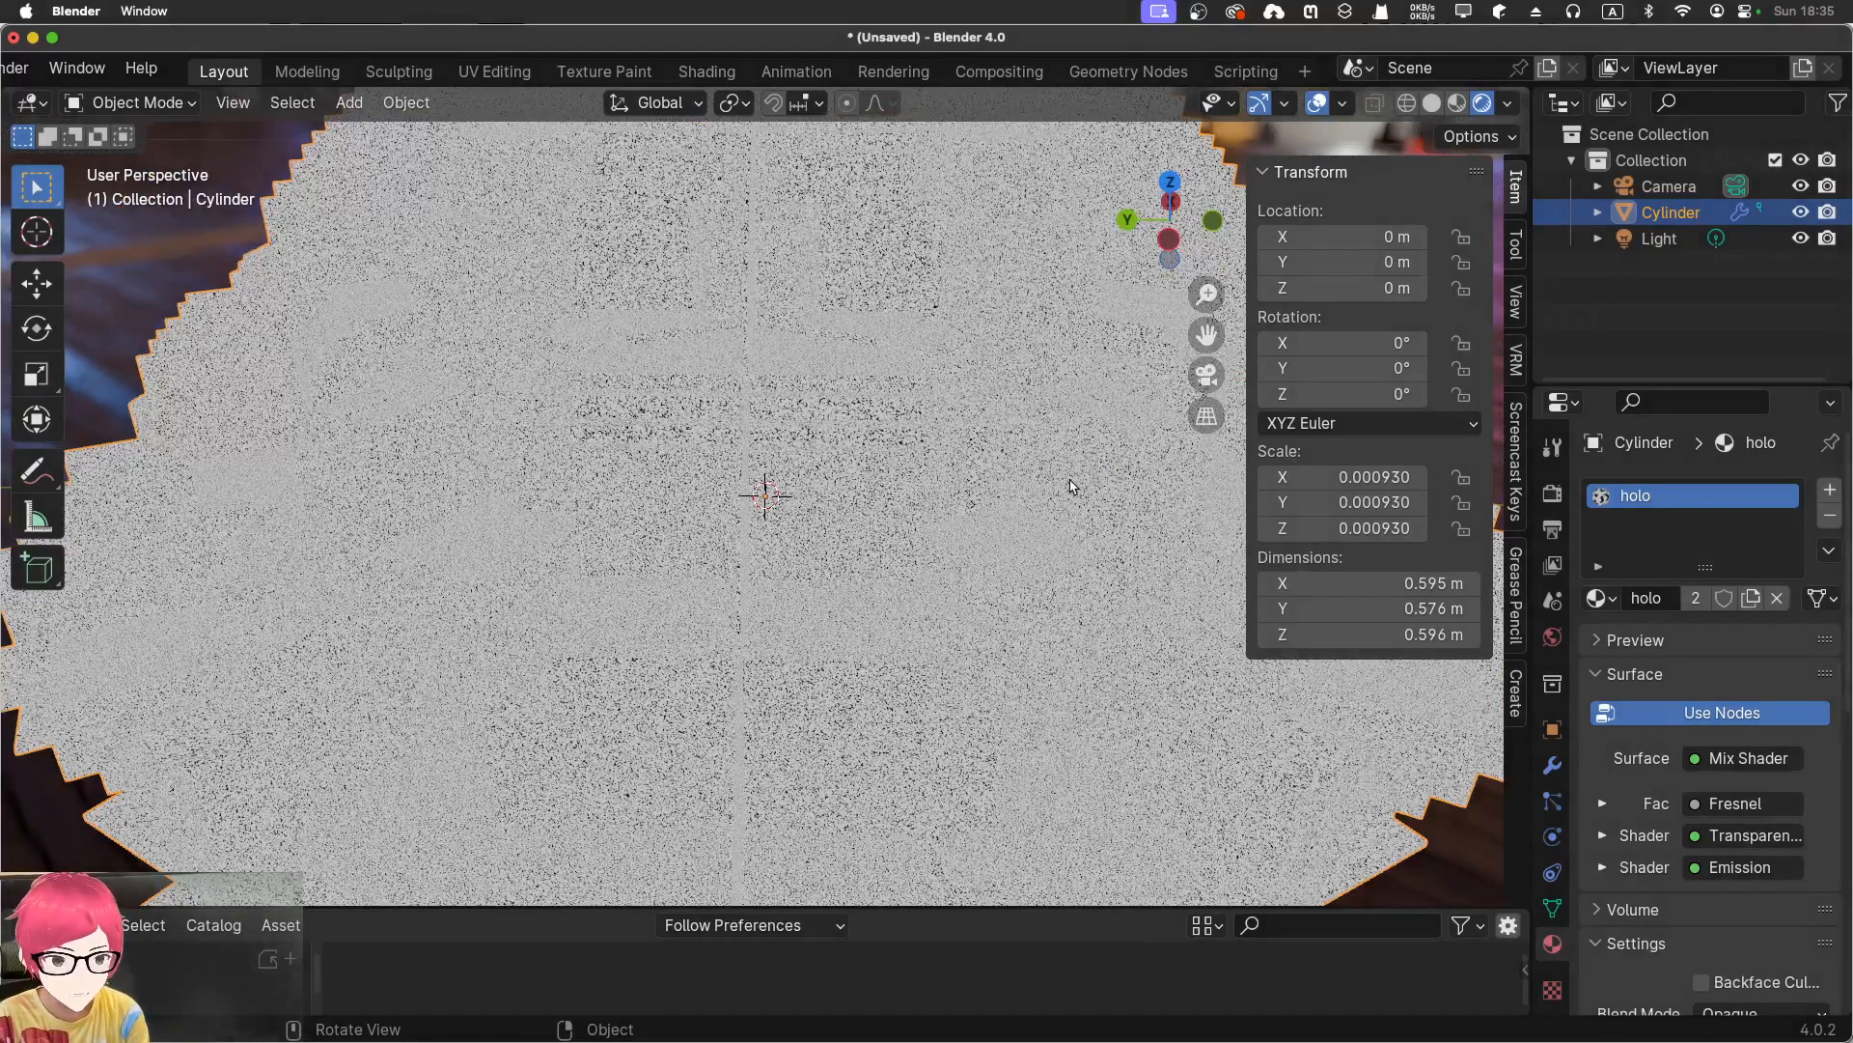
# Try resizing the cylinder by a factor of -0.106 and undo the resize
pyautogui.press('s')
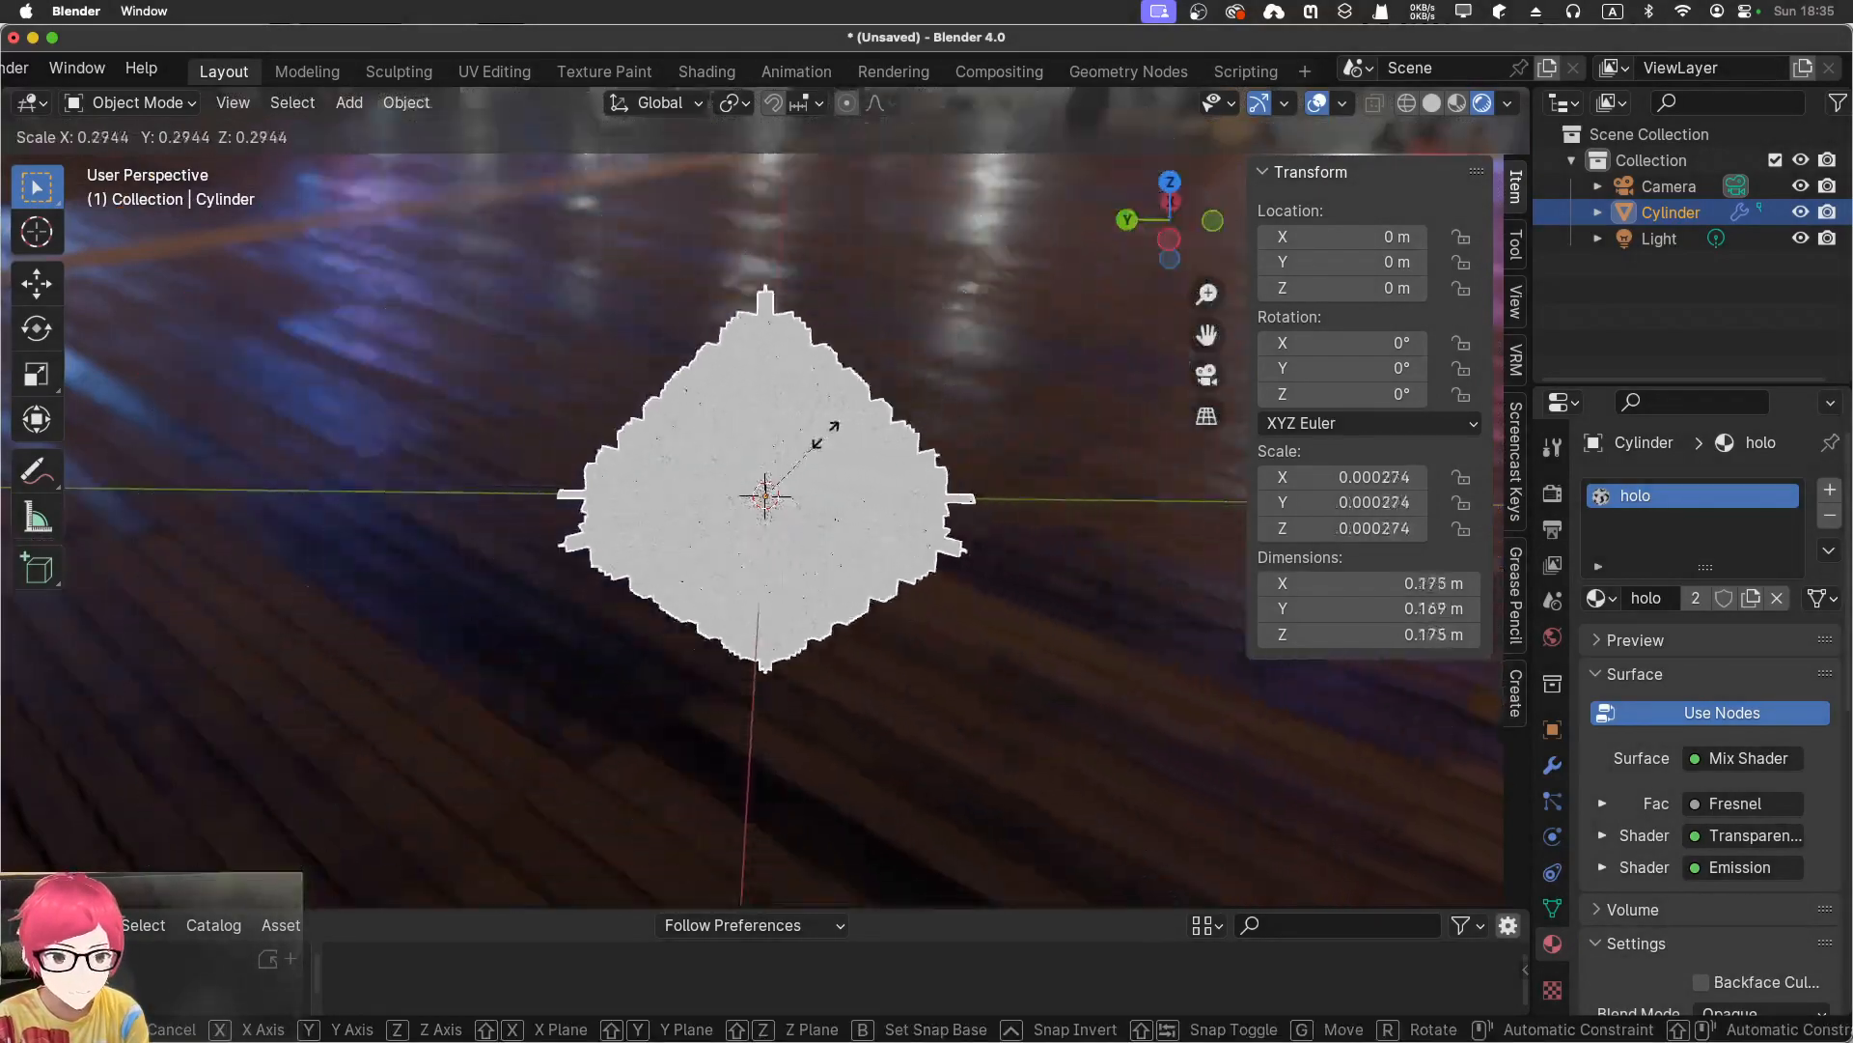
pyautogui.click(761, 473)
pyautogui.scroll(8, 828, 453)
pyautogui.scroll(-3, 833, 446)
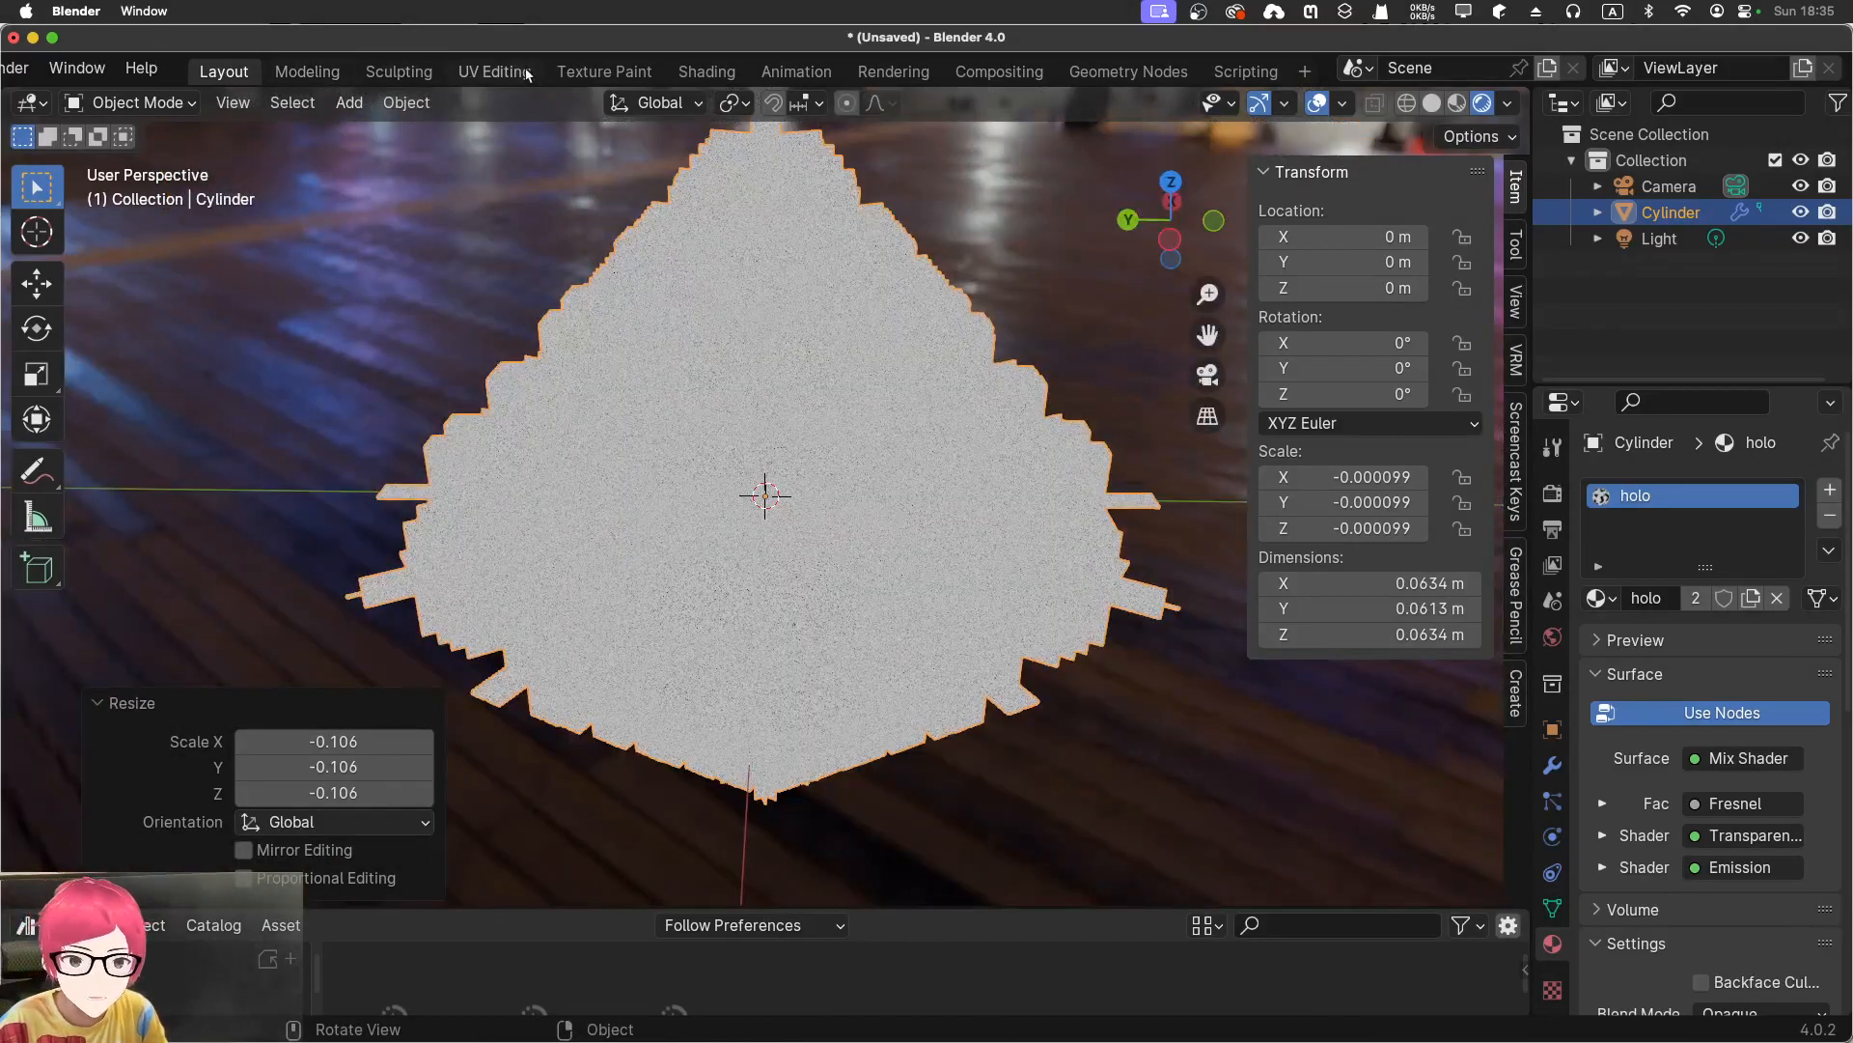
pyautogui.press('super+z')
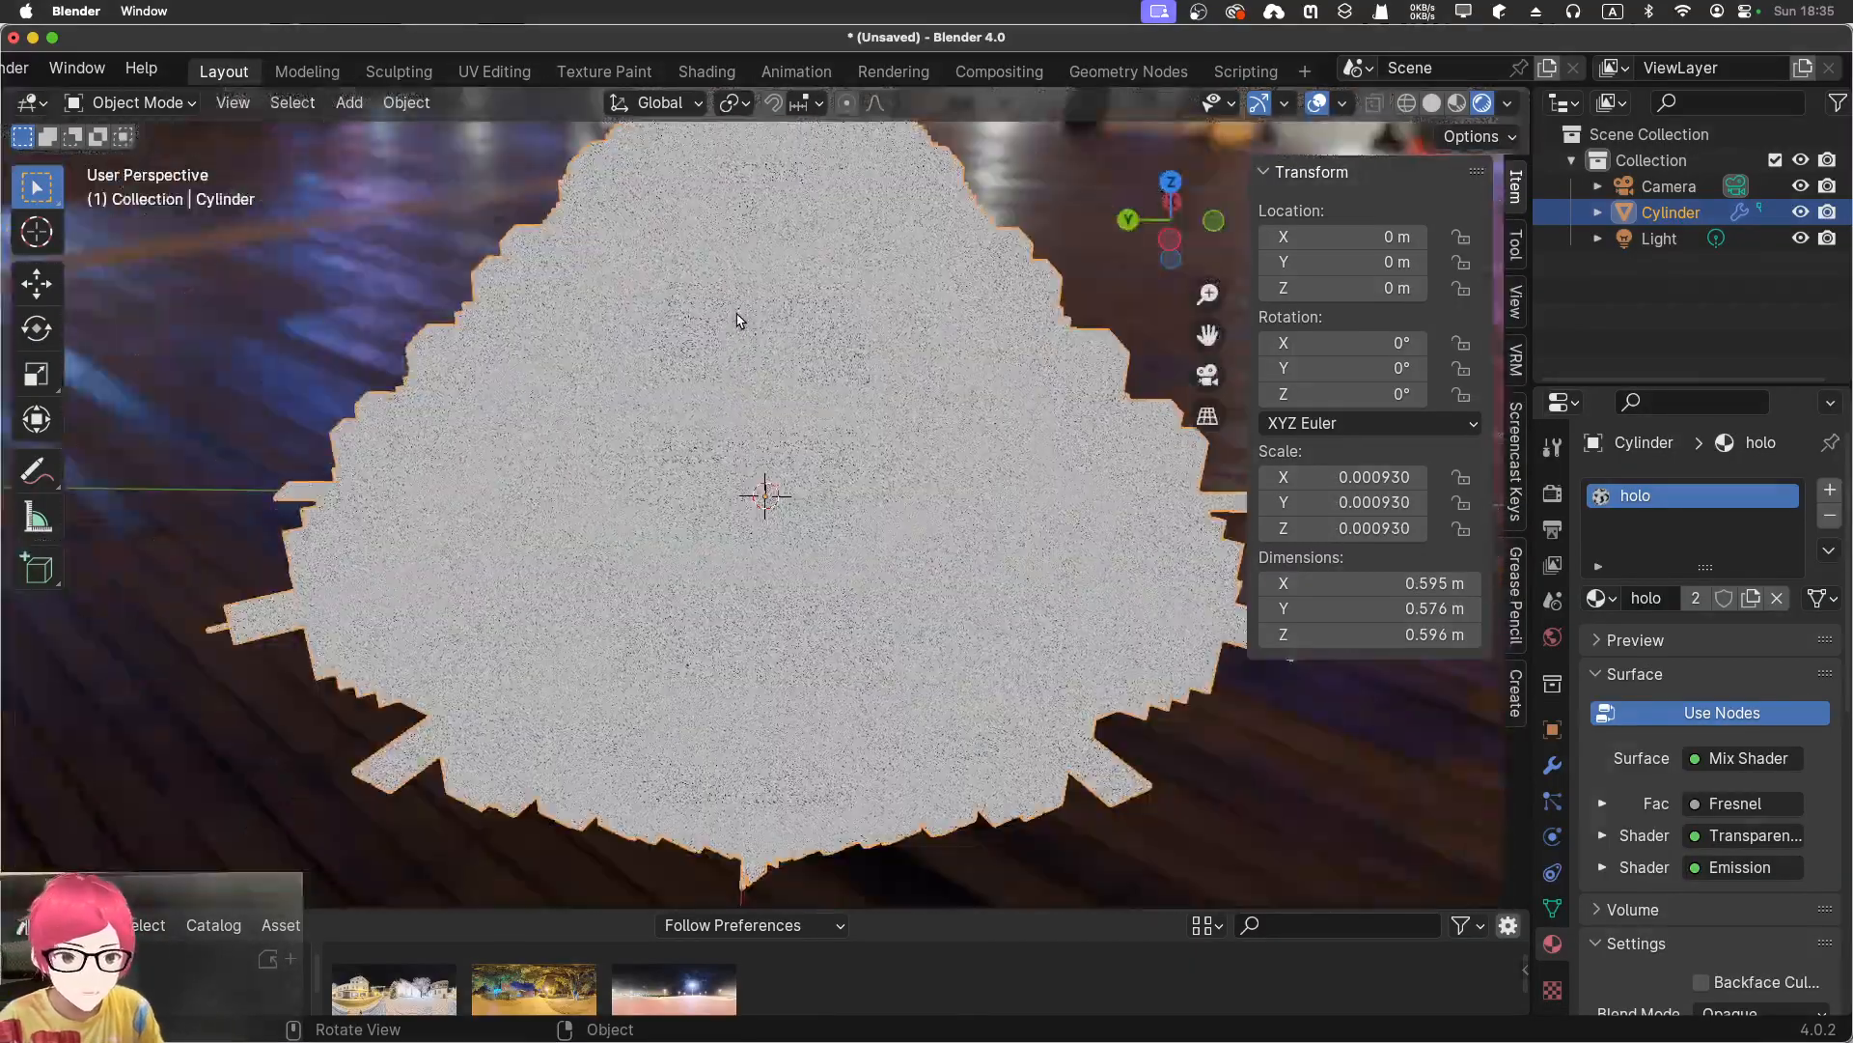
# Return to the Shading workspace, move the Noise Texture node farther from the Color Ramp, and frame the cylinder in the viewport
pyautogui.click(706, 72)
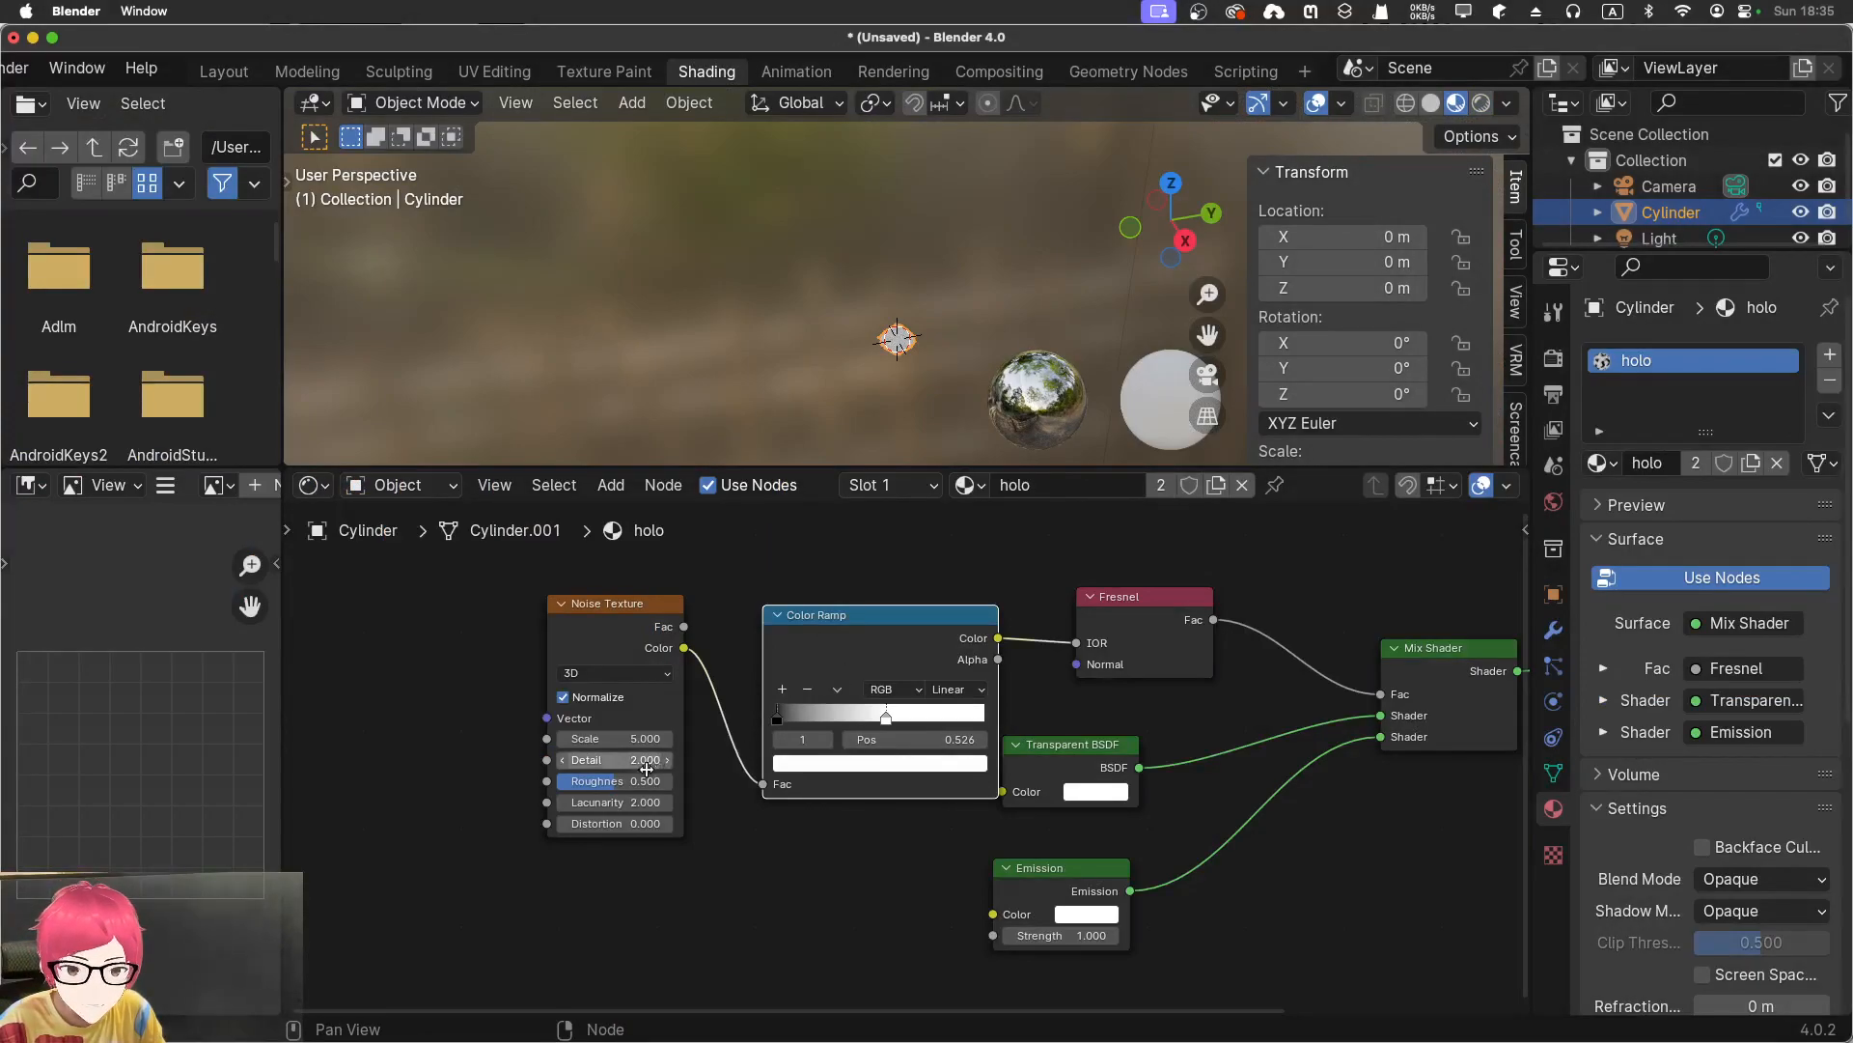
pyautogui.moveTo(660, 615); pyautogui.dragTo(594, 617)
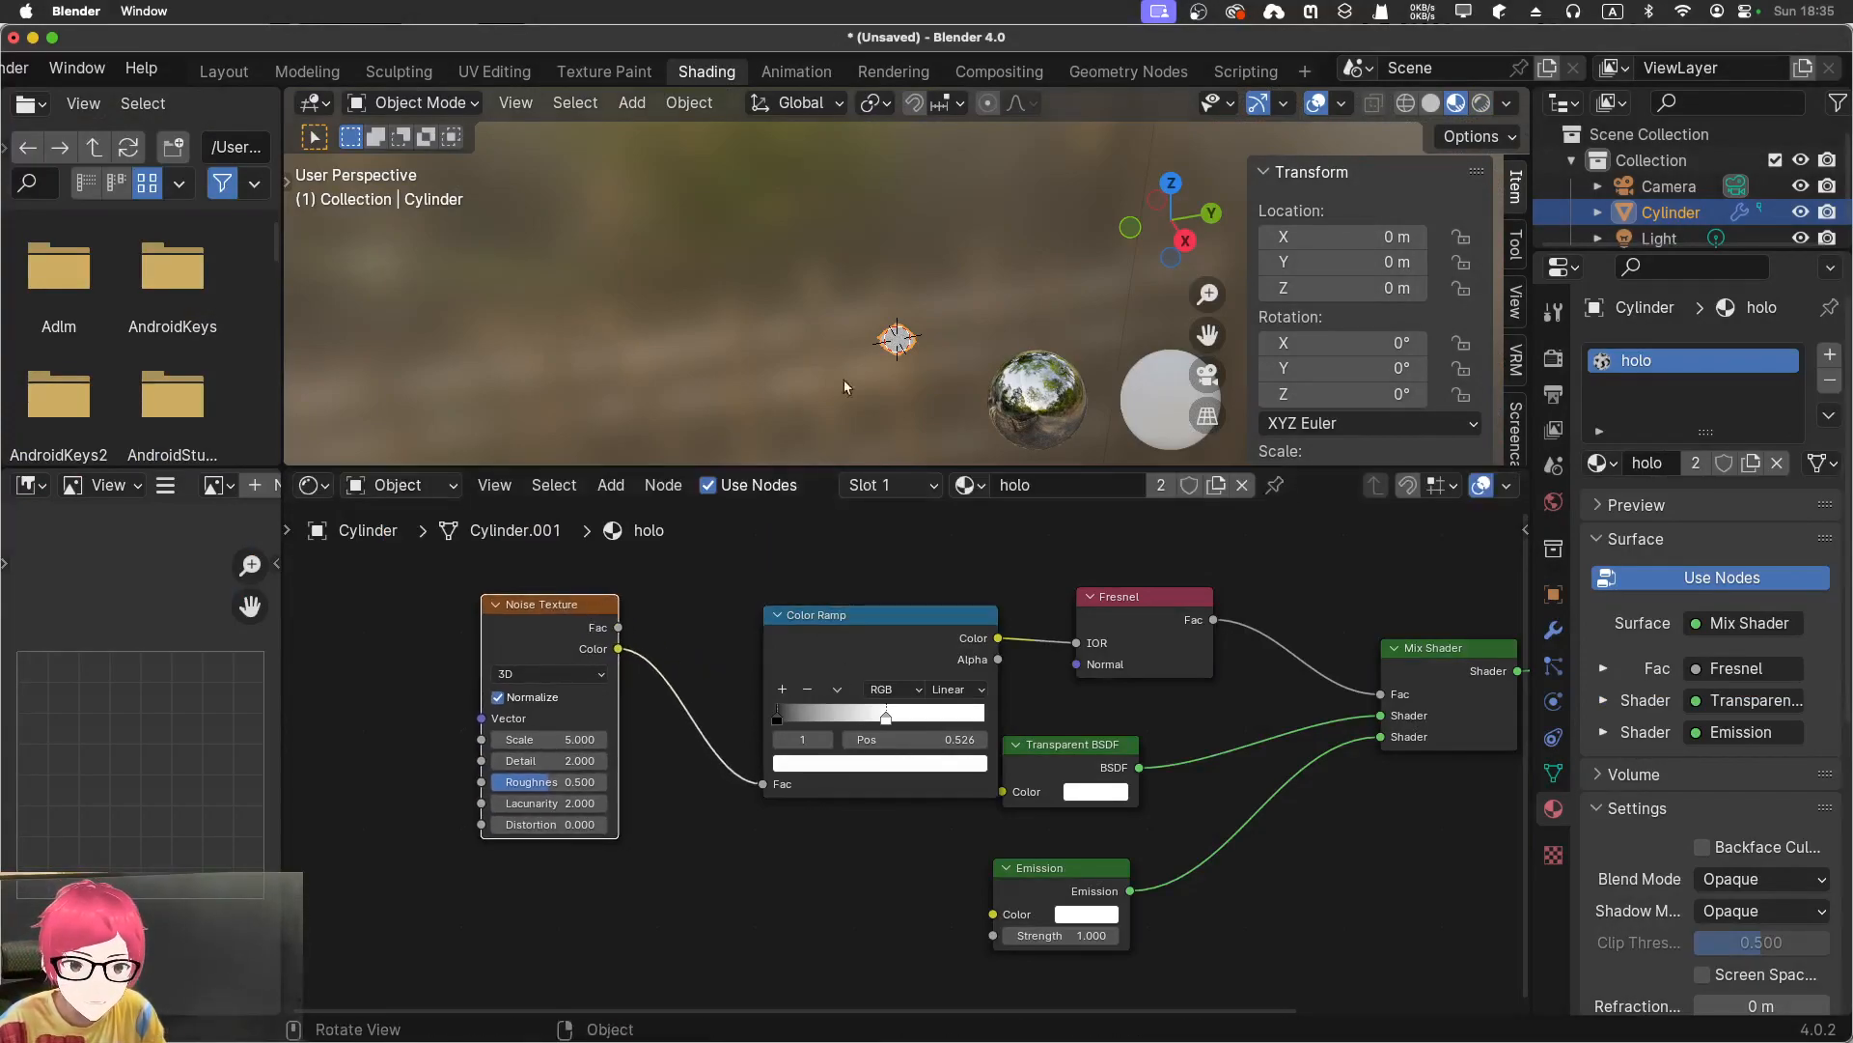
pyautogui.press('KP_Decimal')
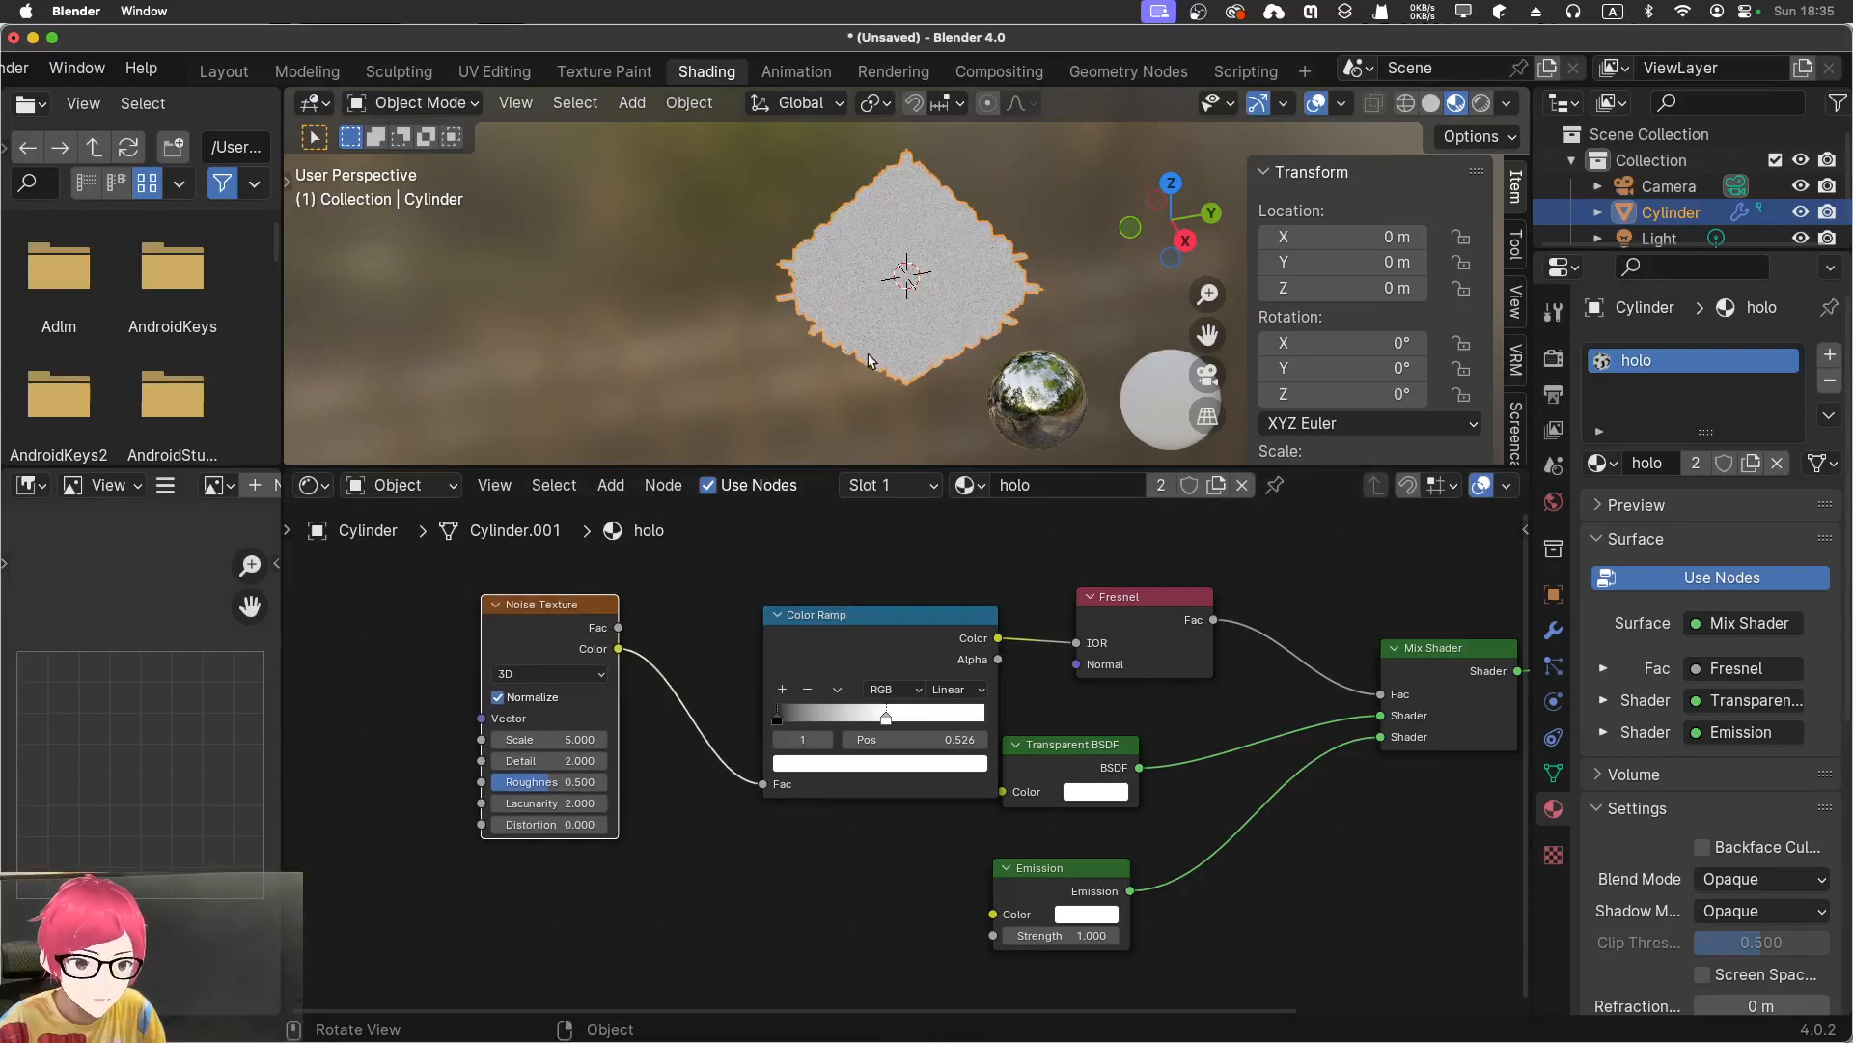
pyautogui.scroll(5, 900, 335)
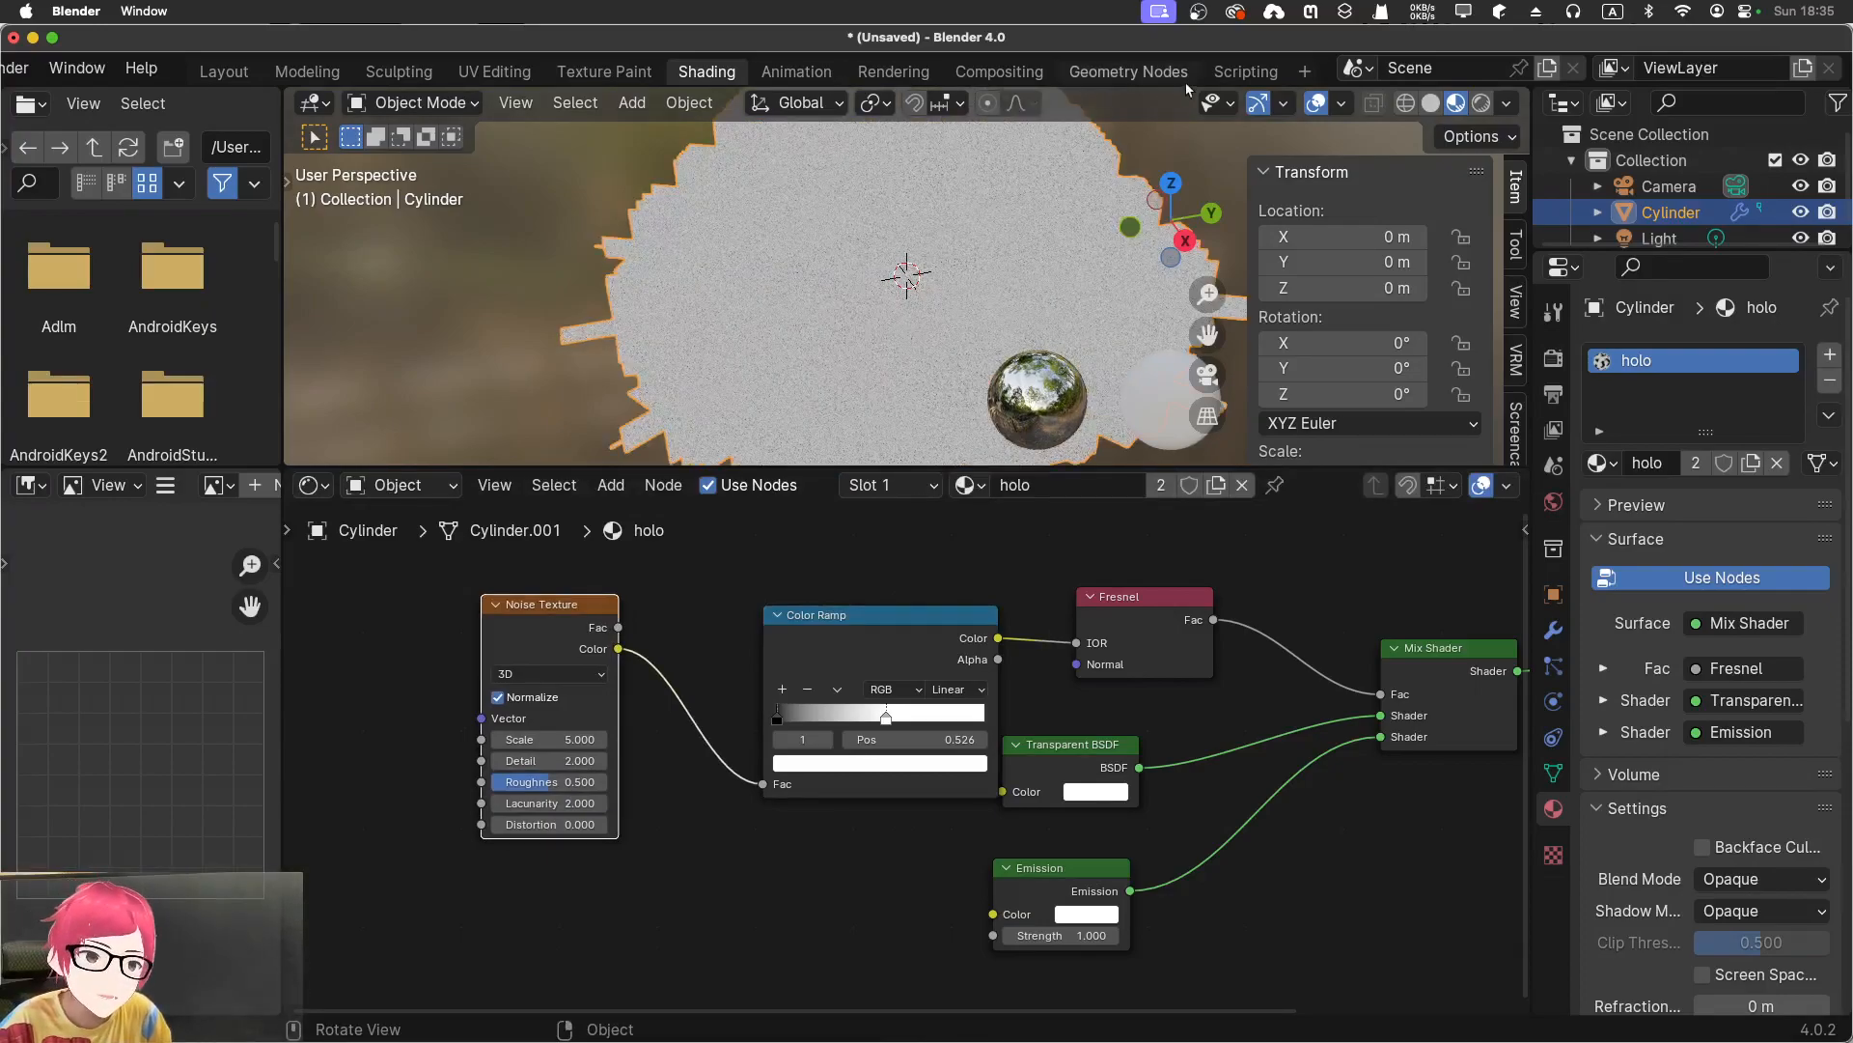
# In the Geometry Nodes workspace, delete the Set Material node and connect the last Extrude Mesh node's Mesh output to the Group Output
pyautogui.click(1129, 72)
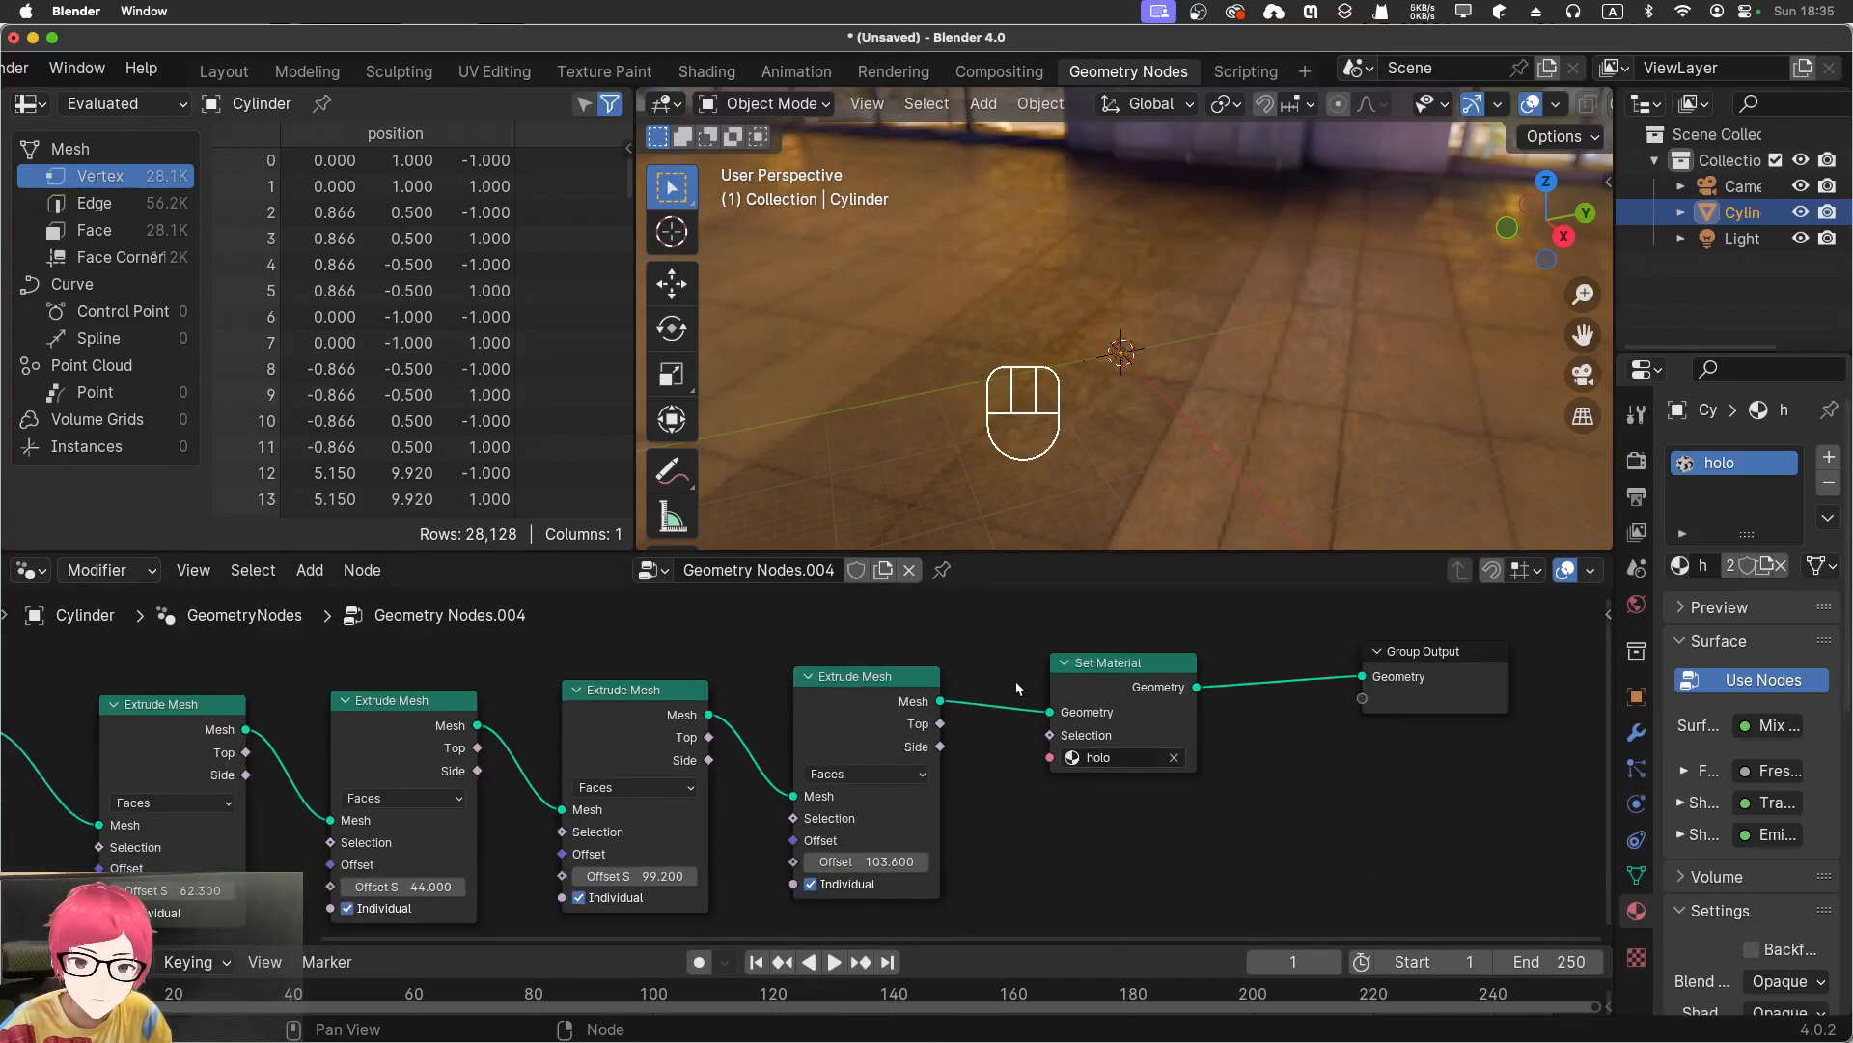
pyautogui.moveTo(586, 664); pyautogui.dragTo(506, 653, button='middle')
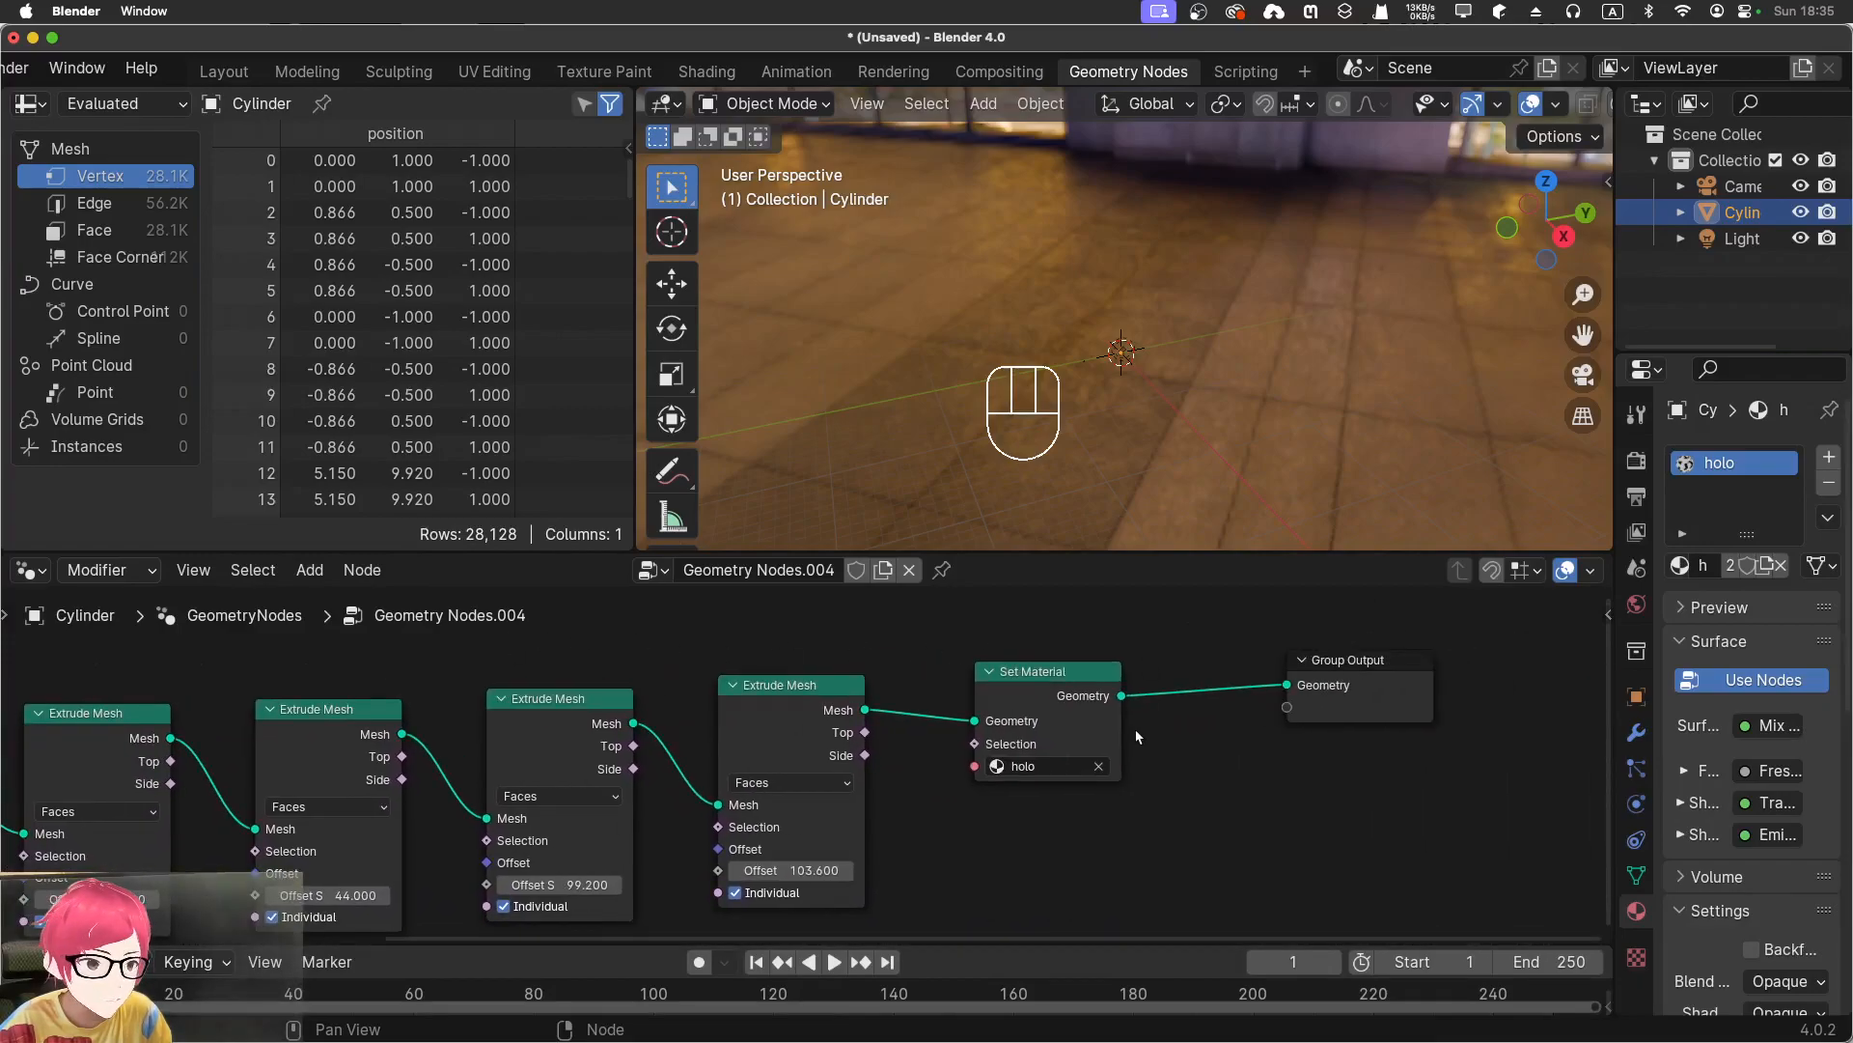
pyautogui.click(1059, 673)
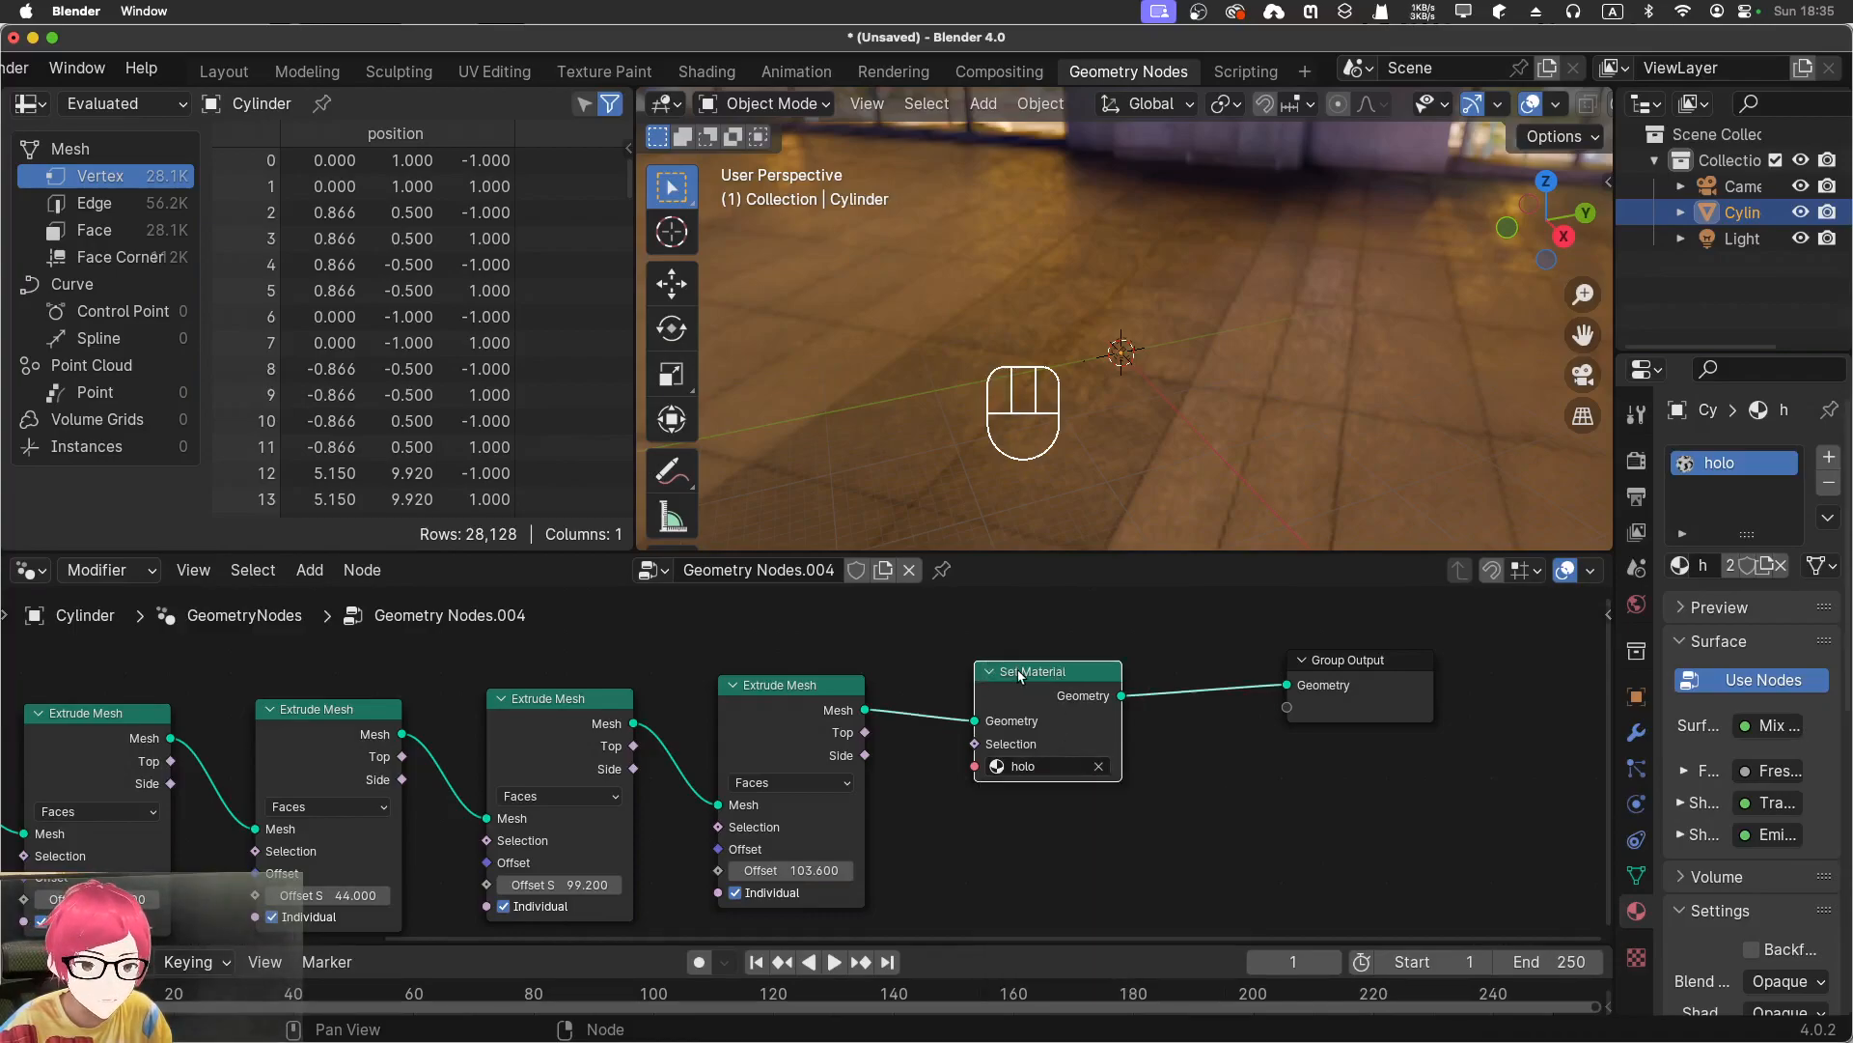
pyautogui.press('x')
pyautogui.moveTo(865, 709); pyautogui.dragTo(1287, 685)
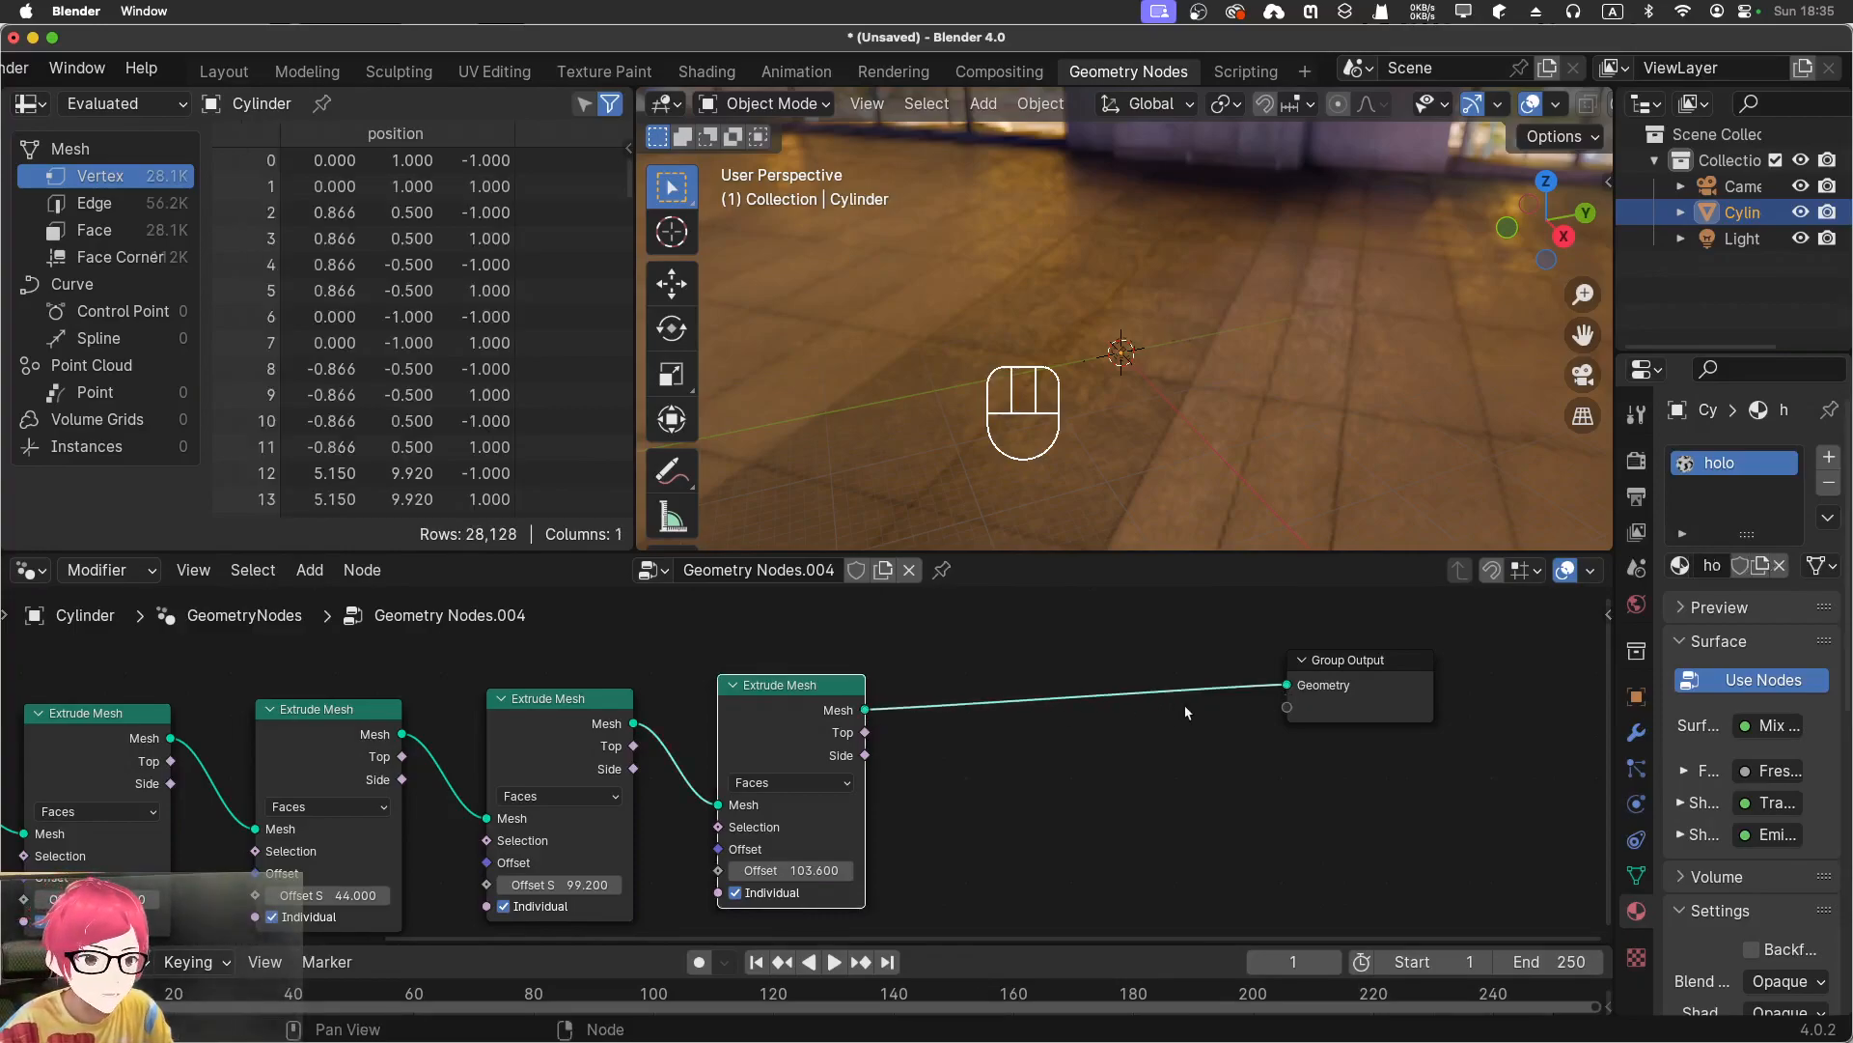
pyautogui.scroll(-2, 1222, 692)
pyautogui.scroll(1, 1202, 715)
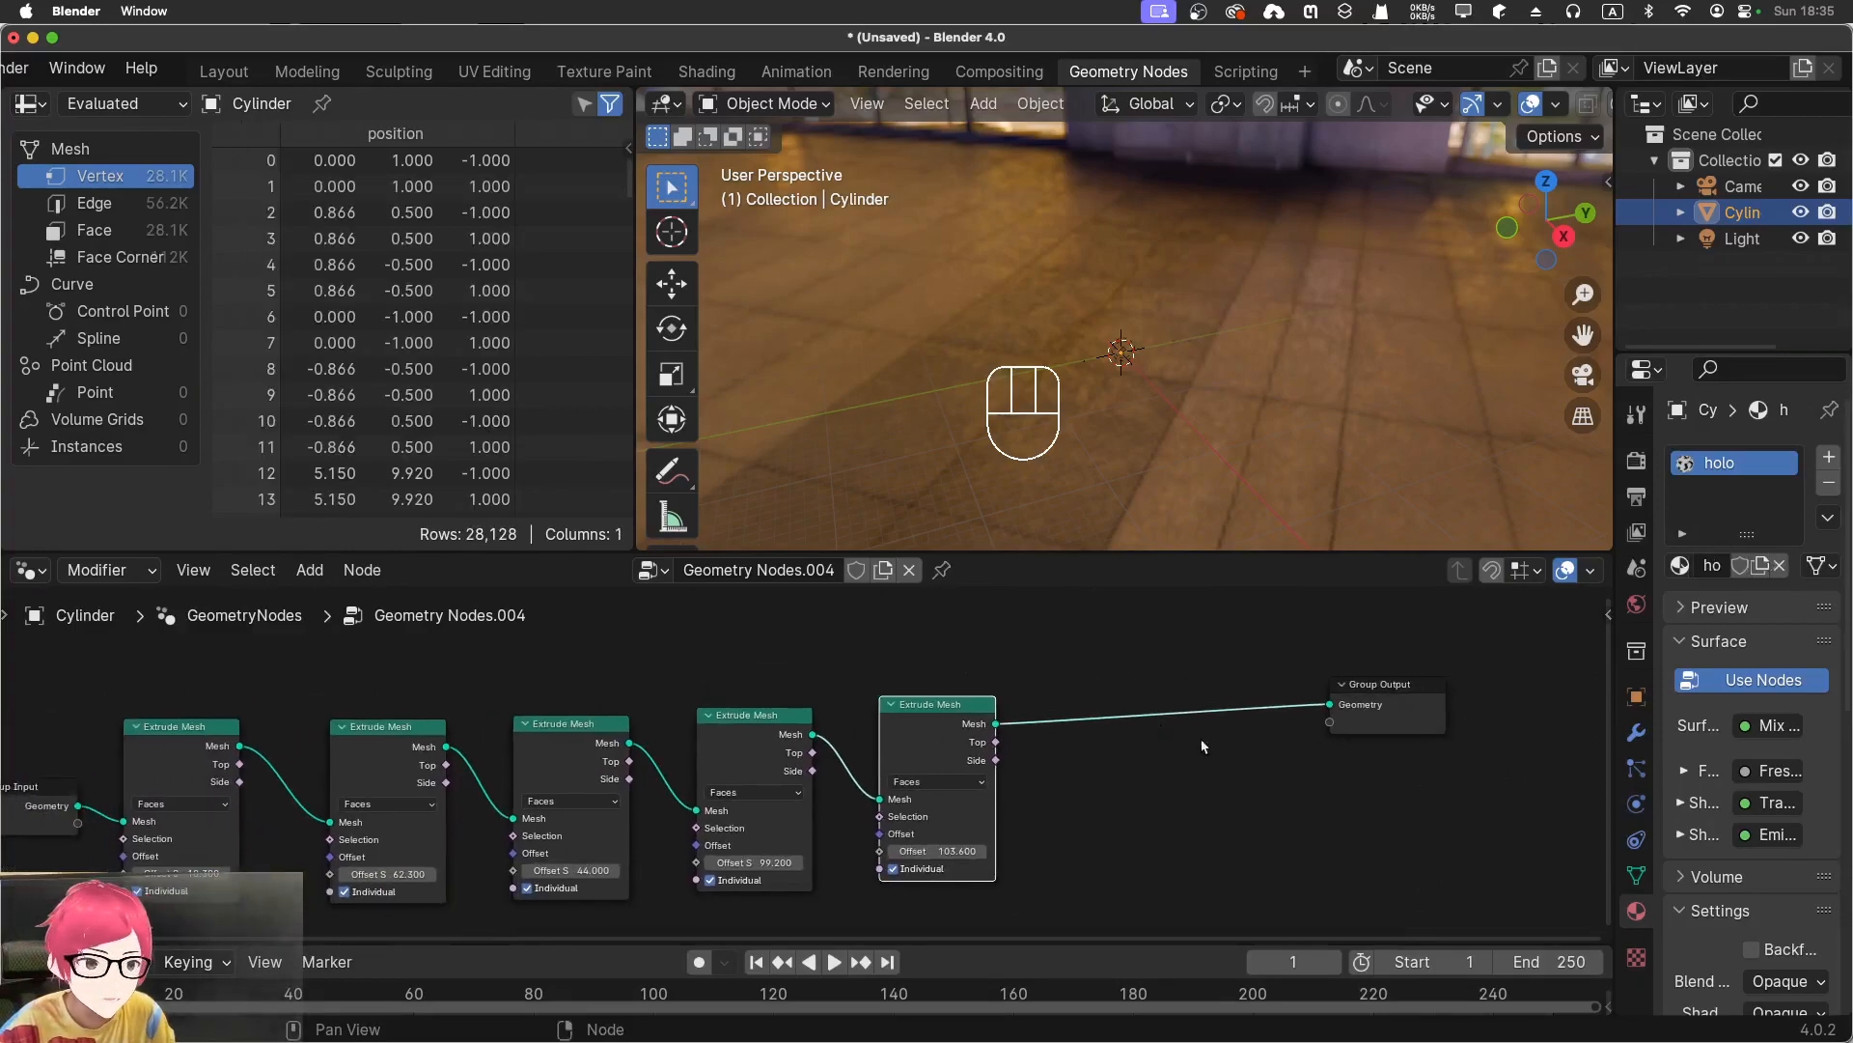
# Apply the cylinder's Geometry Nodes modifier and view the resulting mesh in the Layout workspace
pyautogui.click(1634, 733)
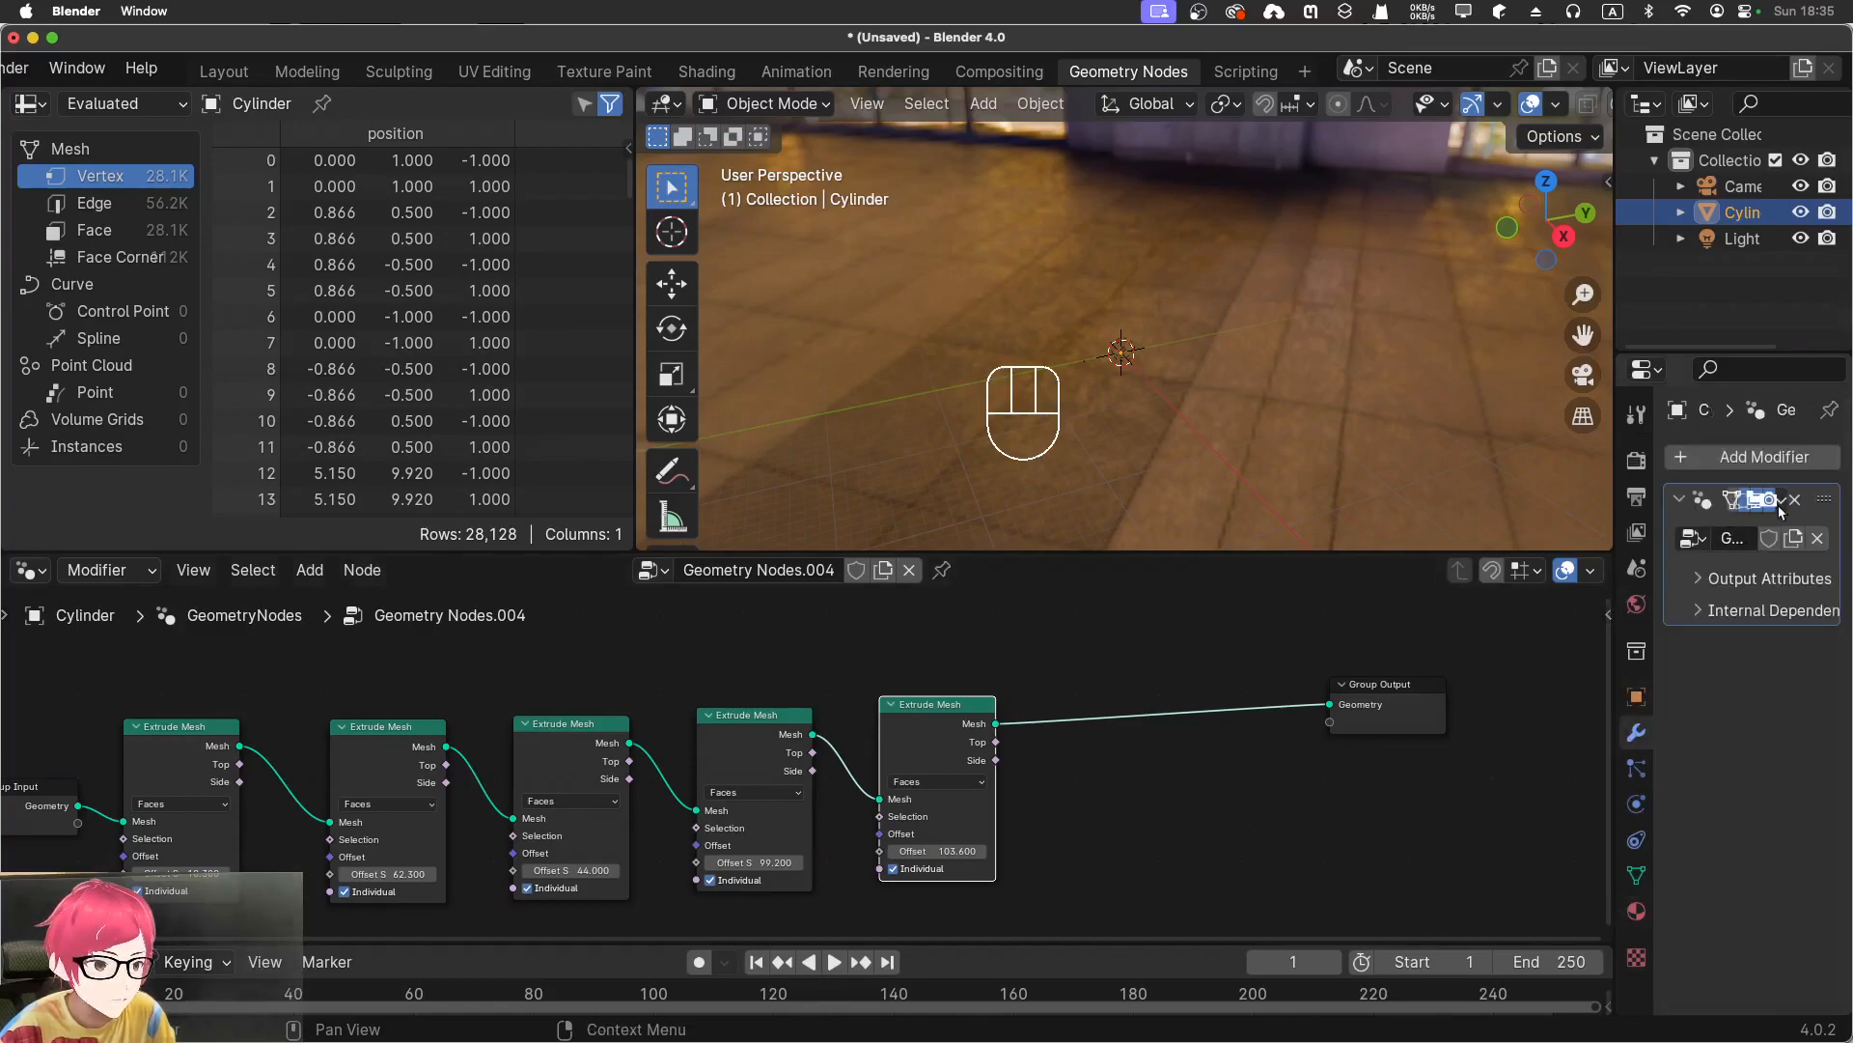
pyautogui.click(1781, 501)
pyautogui.click(1670, 530)
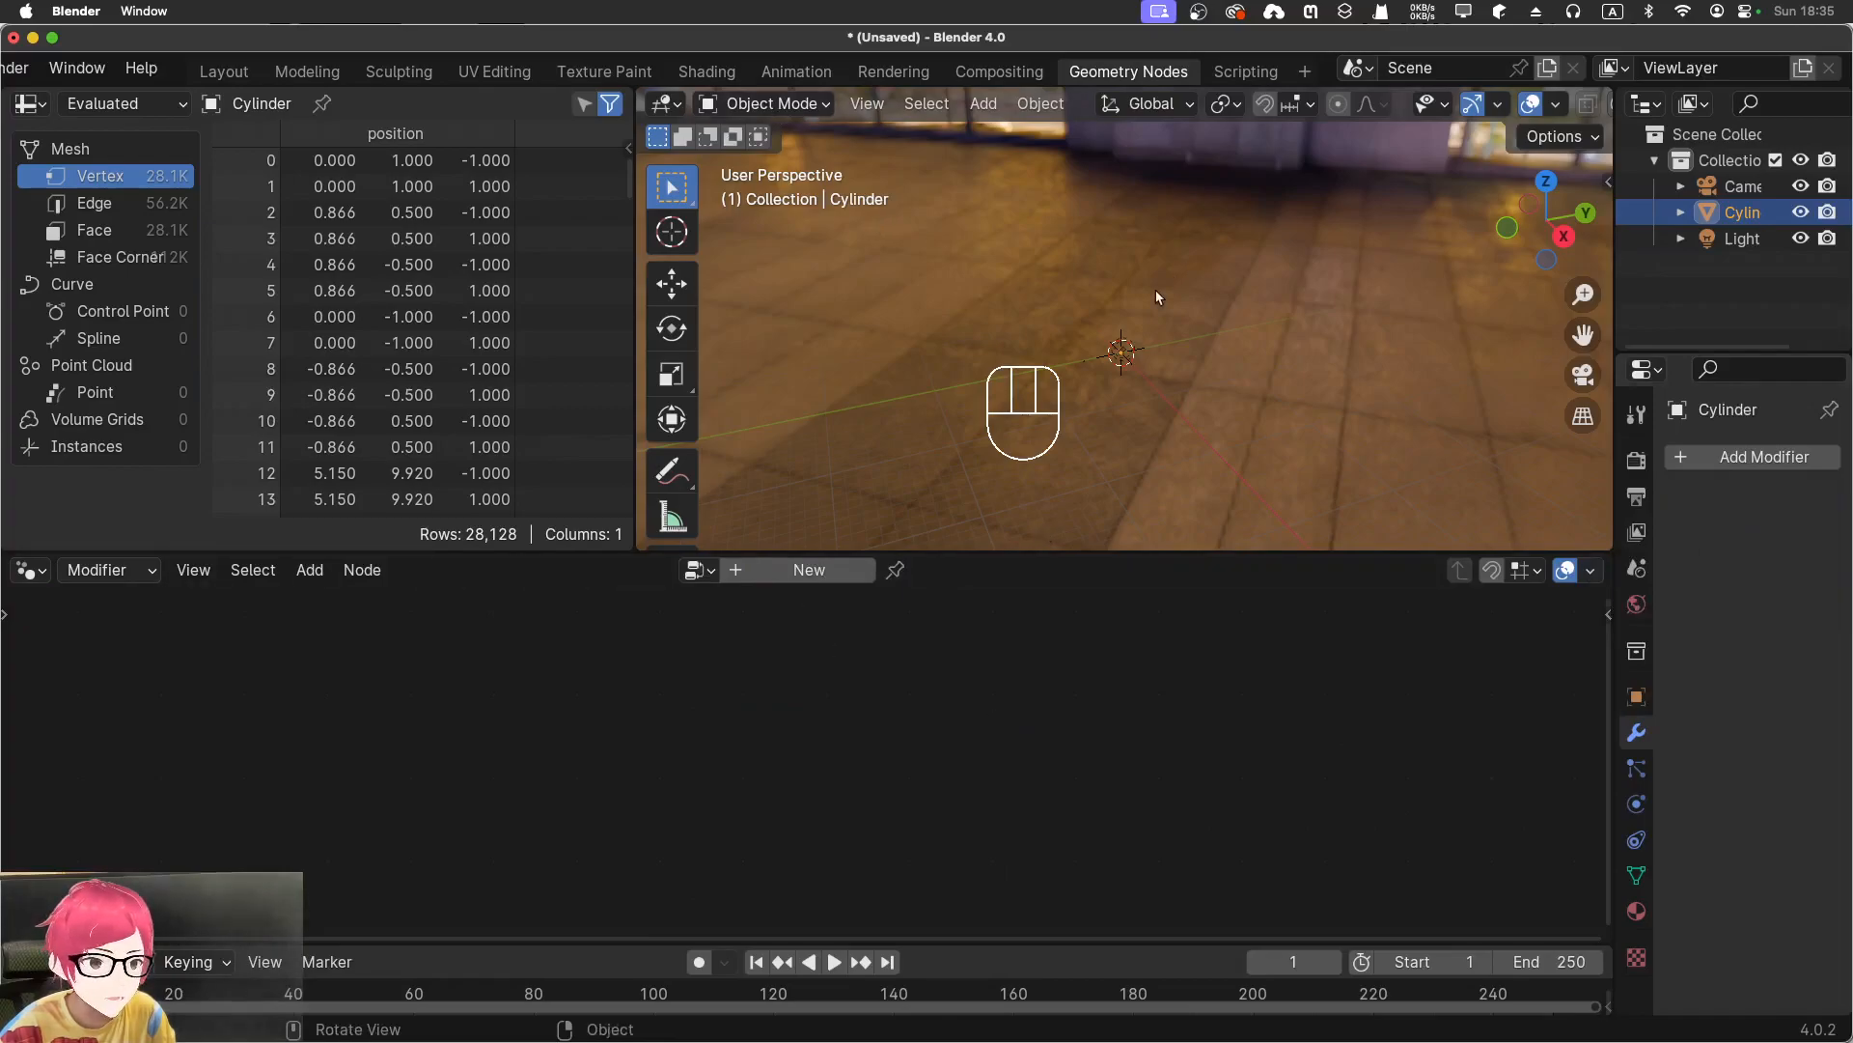
pyautogui.click(224, 72)
pyautogui.scroll(-10, 571, 200)
pyautogui.scroll(3, 788, 319)
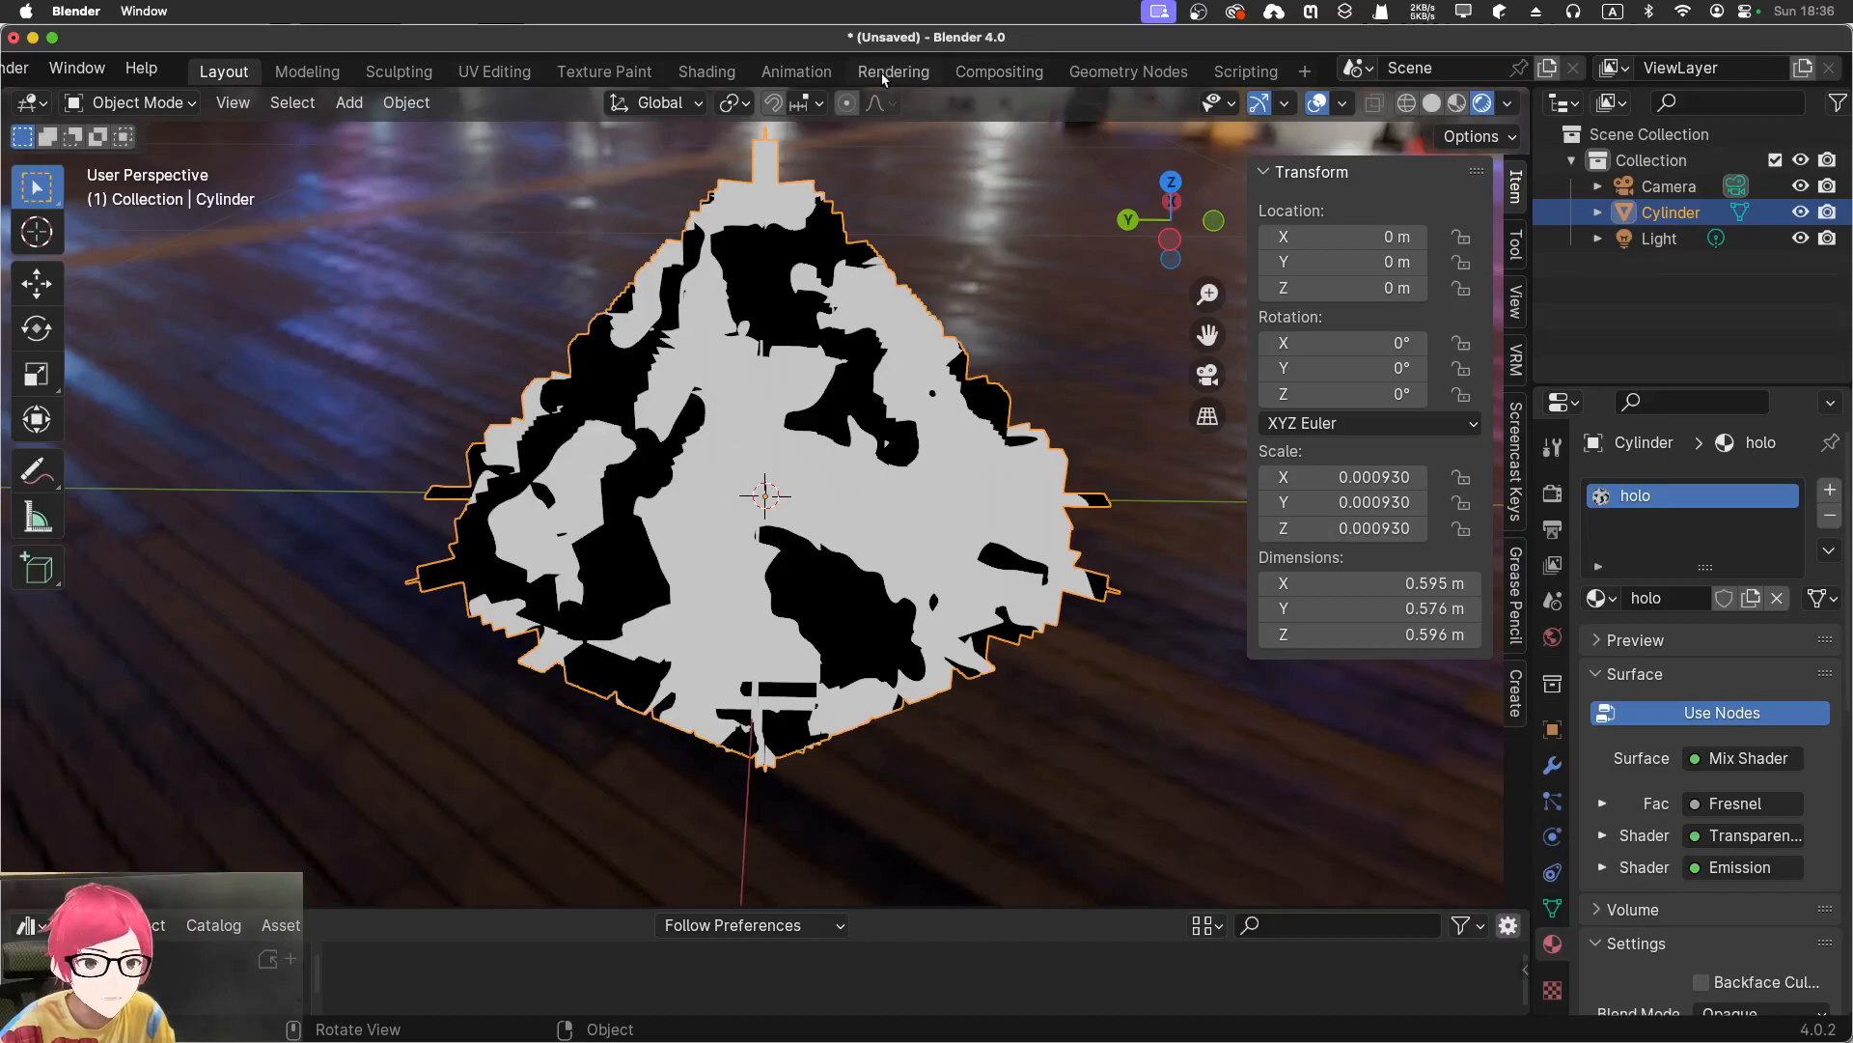
# In the Shading workspace, move the Color Ramp's white stop to 0.490 and set its interpolation to Constant
pyautogui.click(687, 73)
pyautogui.moveTo(1053, 562); pyautogui.dragTo(975, 573, button='middle')
pyautogui.scroll(-2, 866, 335)
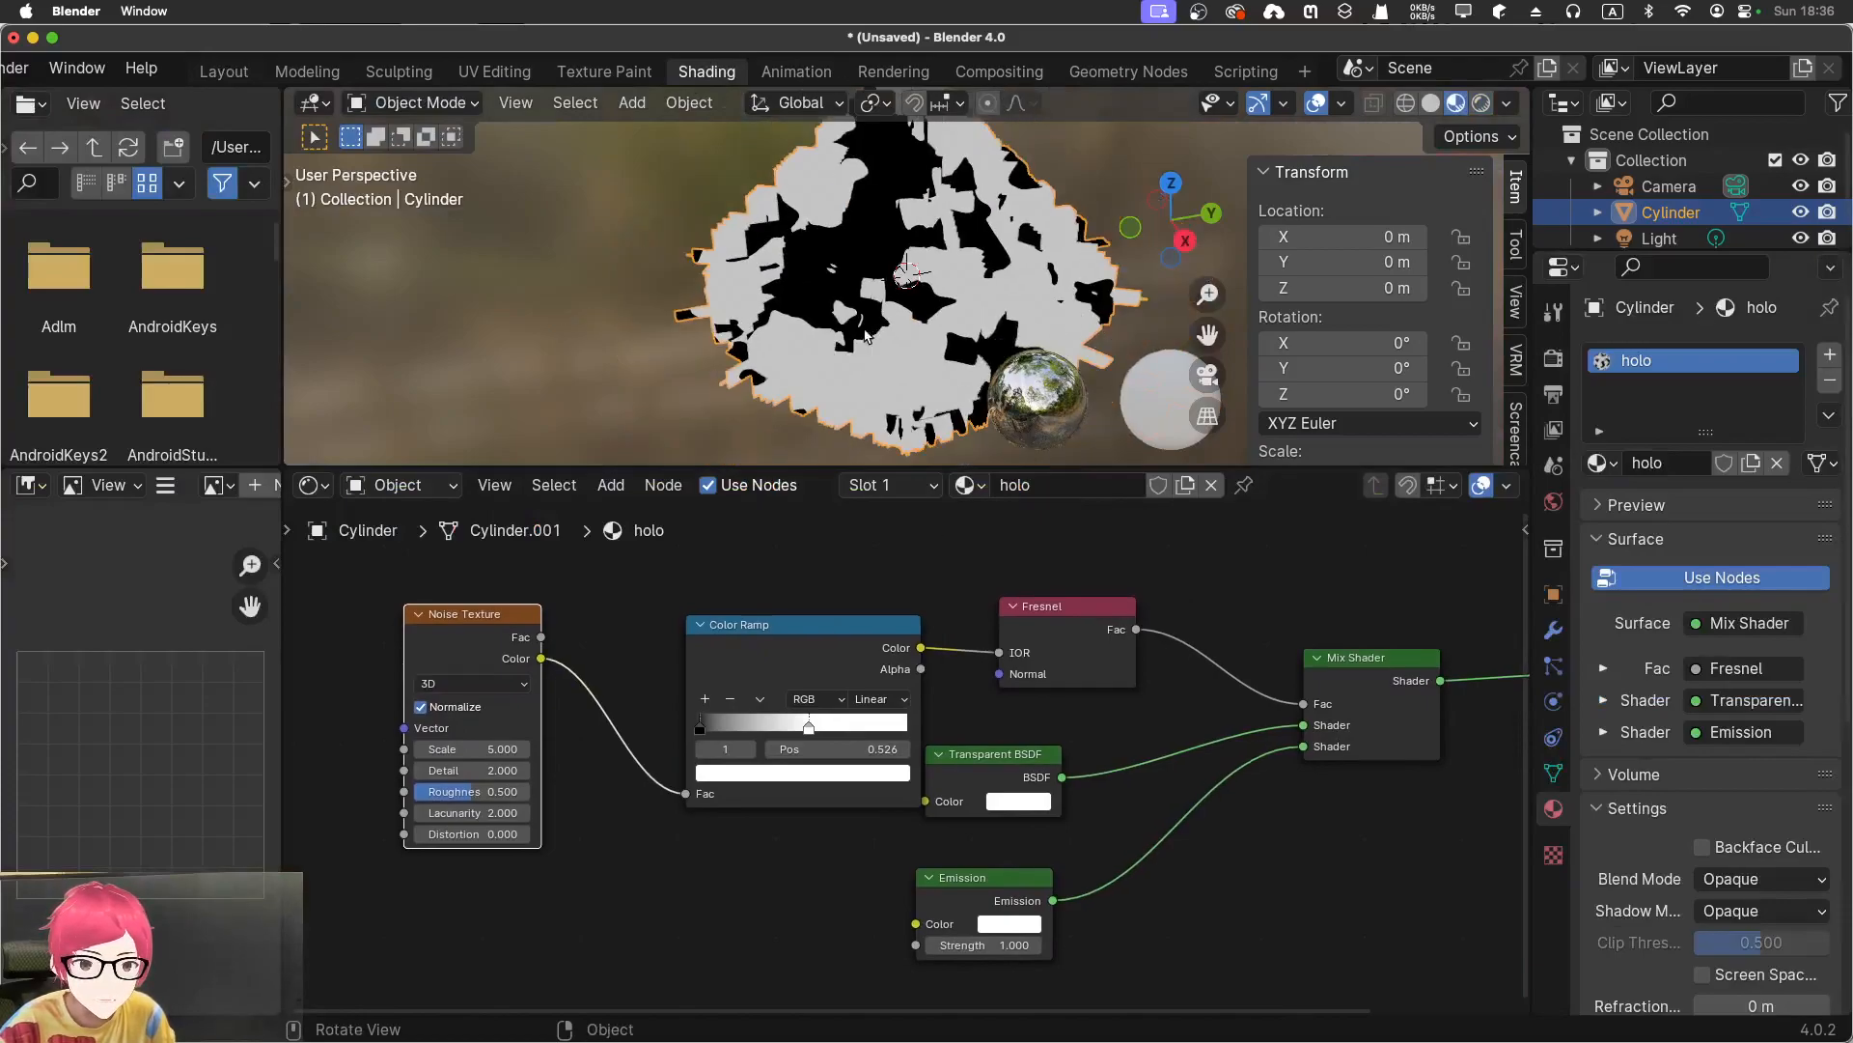
pyautogui.moveTo(808, 726); pyautogui.dragTo(787, 726)
pyautogui.moveTo(792, 726)
pyautogui.mouseDown()
pyautogui.moveTo(828, 726)
pyautogui.moveTo(799, 725)
pyautogui.mouseUp()
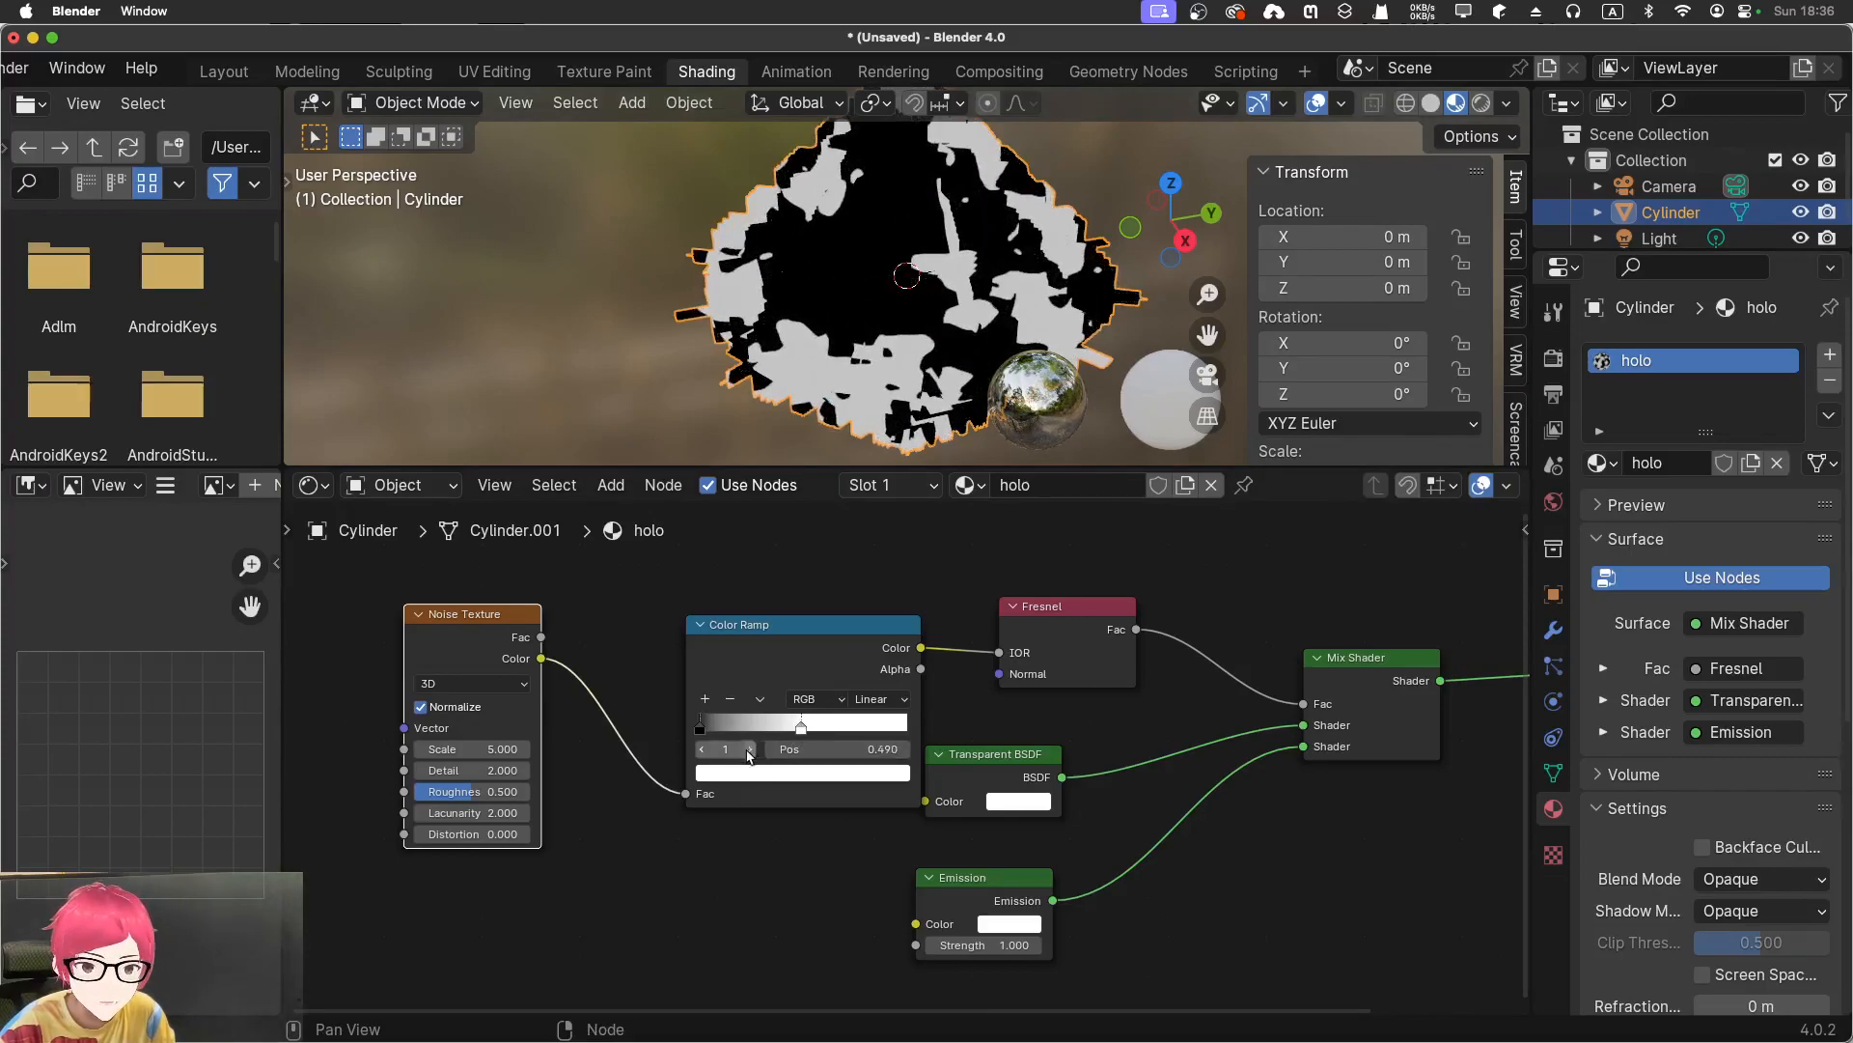
pyautogui.click(859, 699)
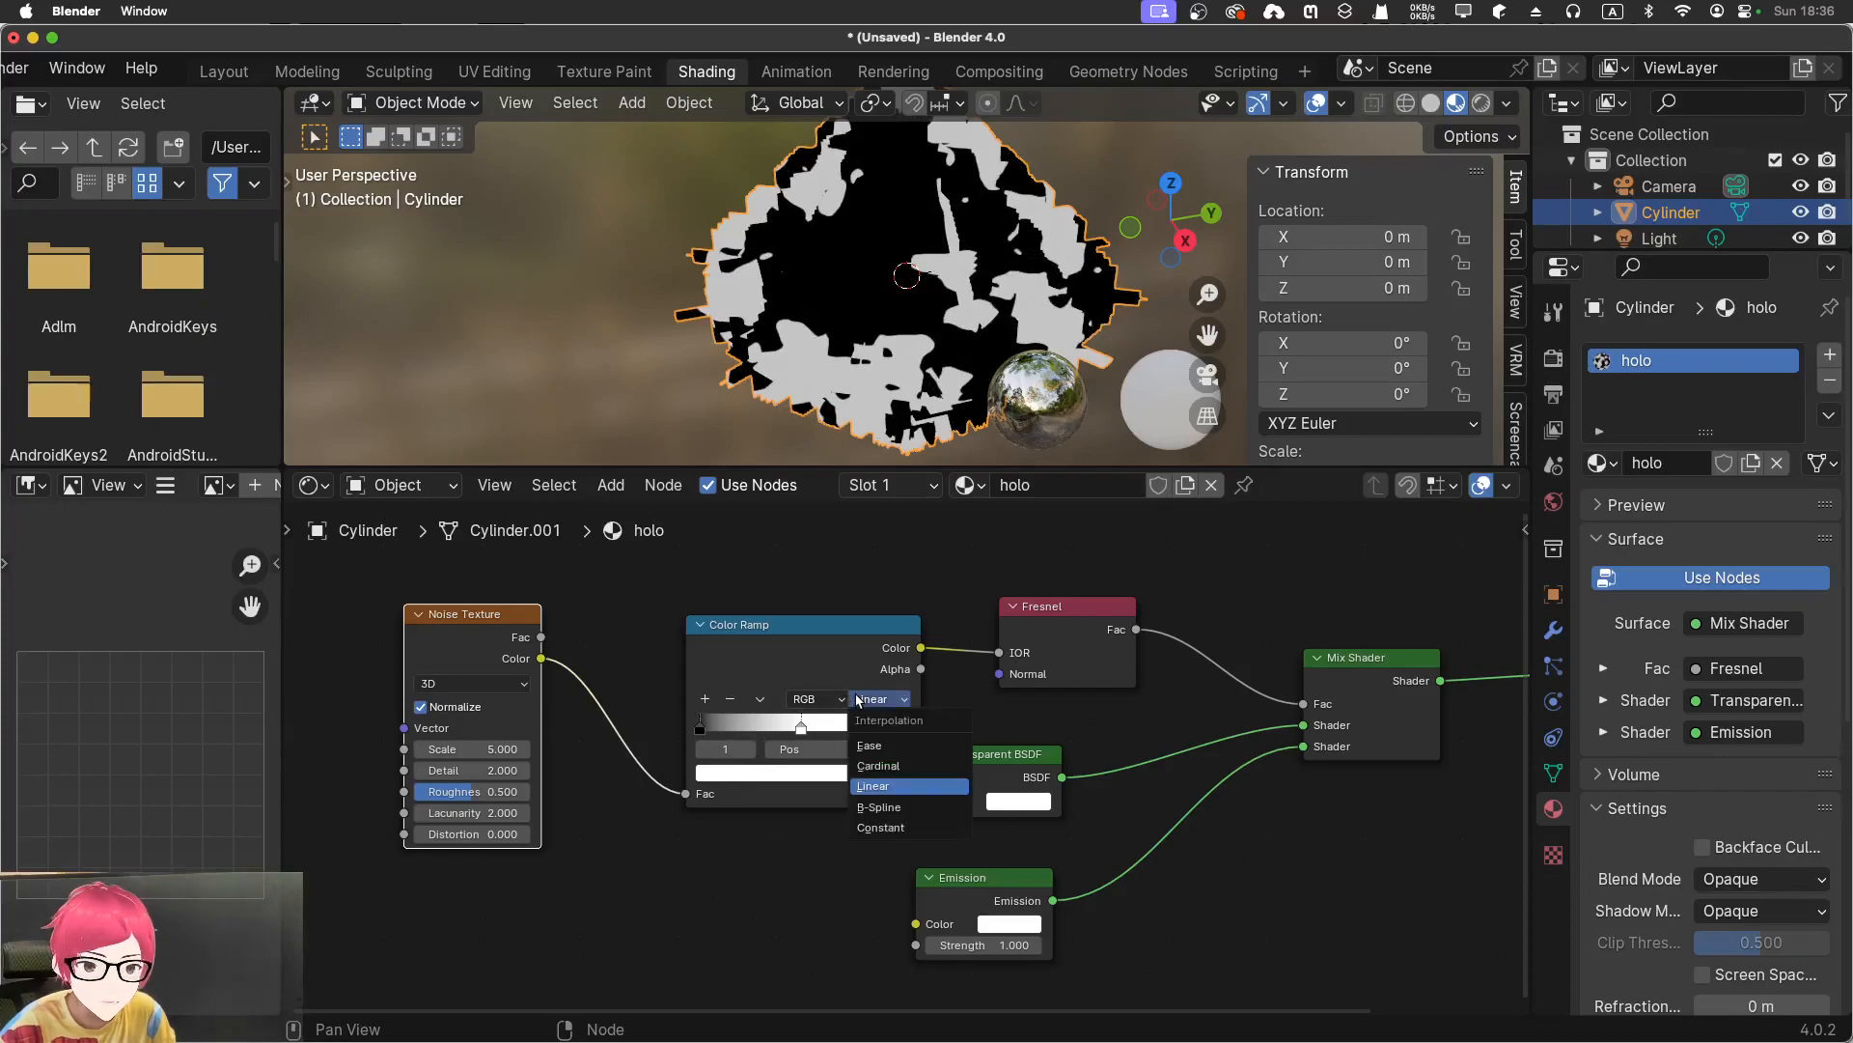
pyautogui.click(874, 828)
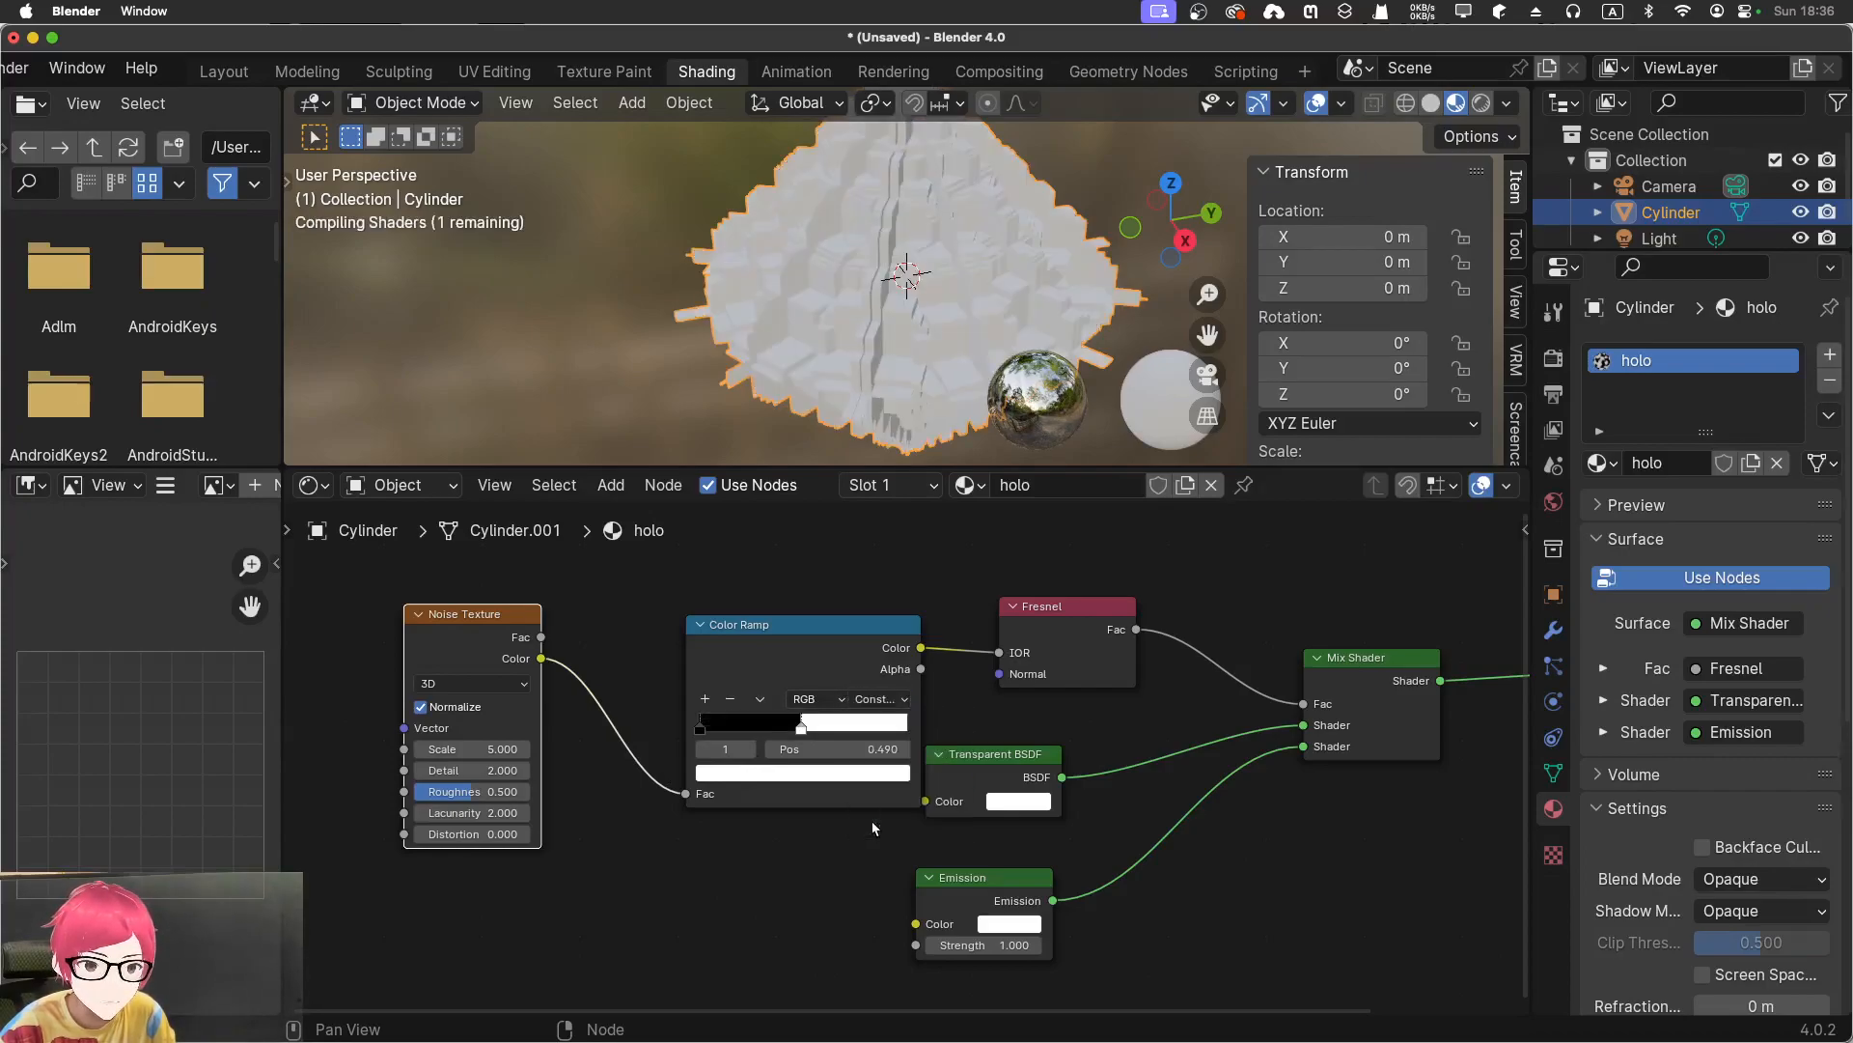
# Set the Color Ramp's interpolation to Linear and move its white stop to position 0.503
pyautogui.moveTo(802, 726); pyautogui.dragTo(804, 727)
pyautogui.click(877, 698)
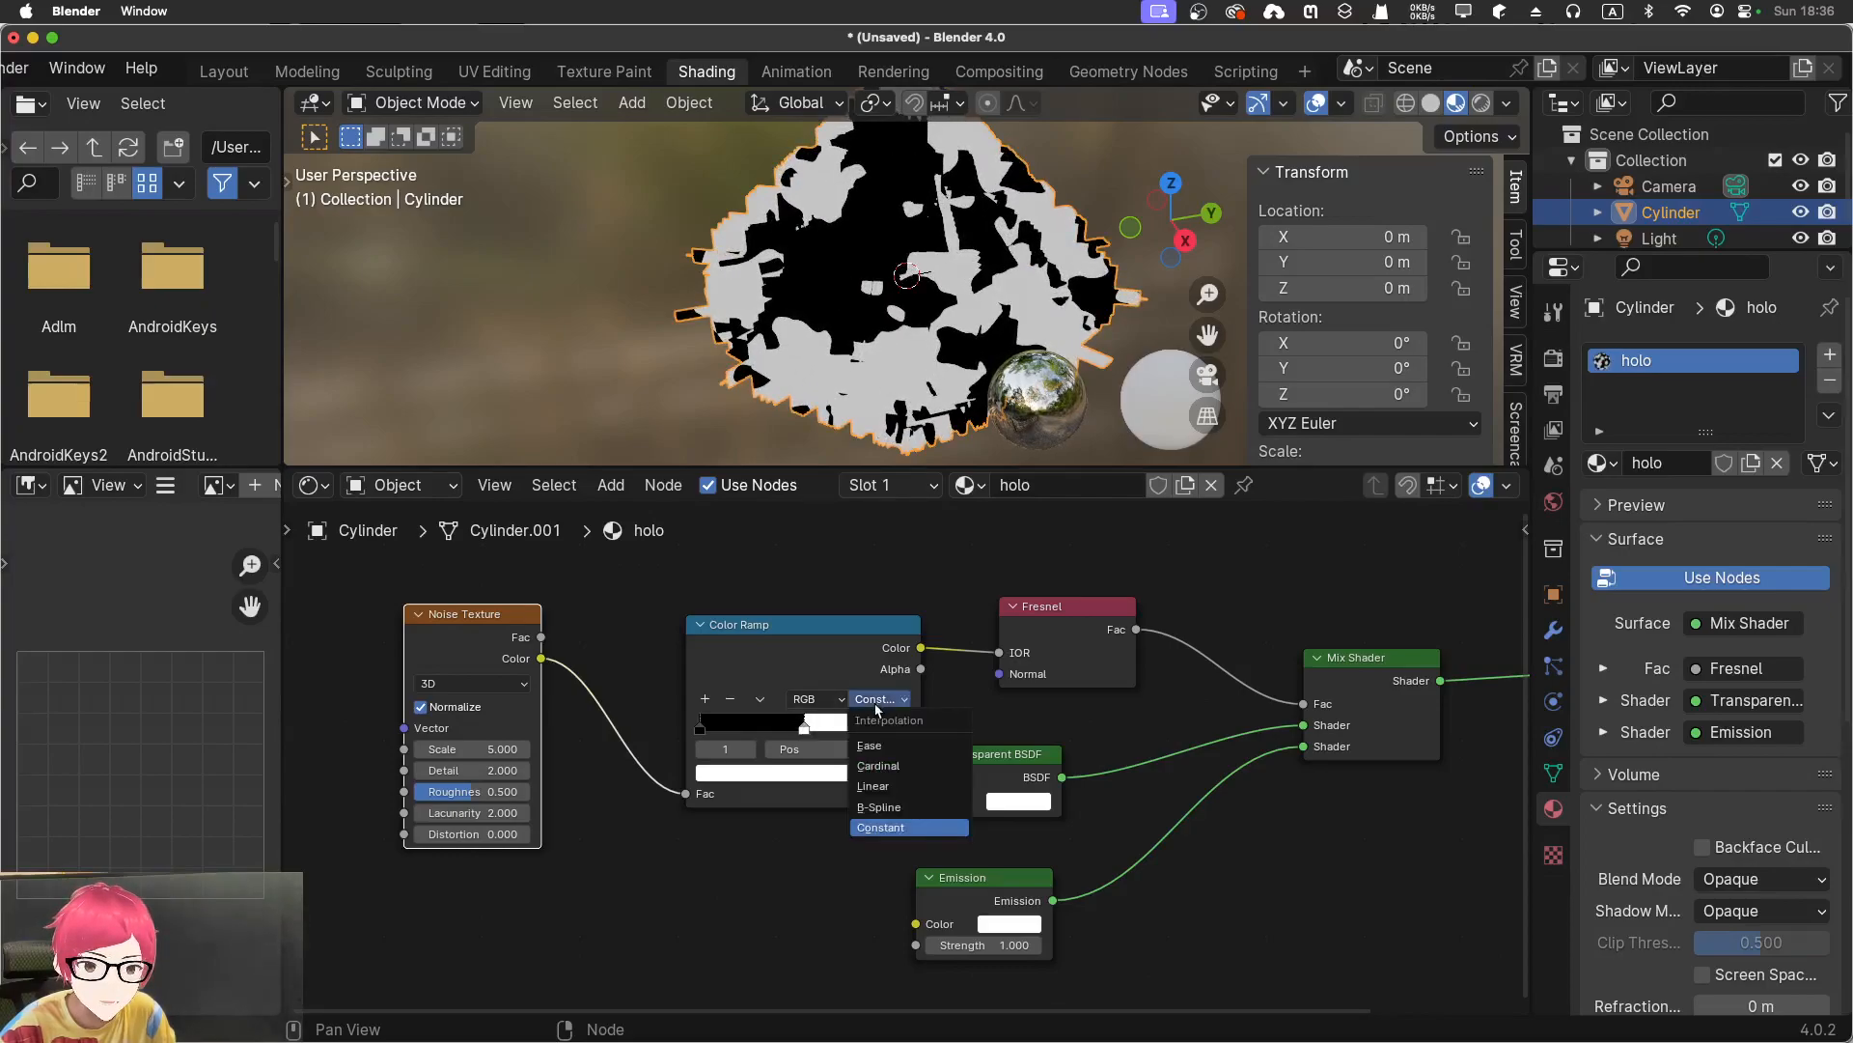
pyautogui.click(873, 785)
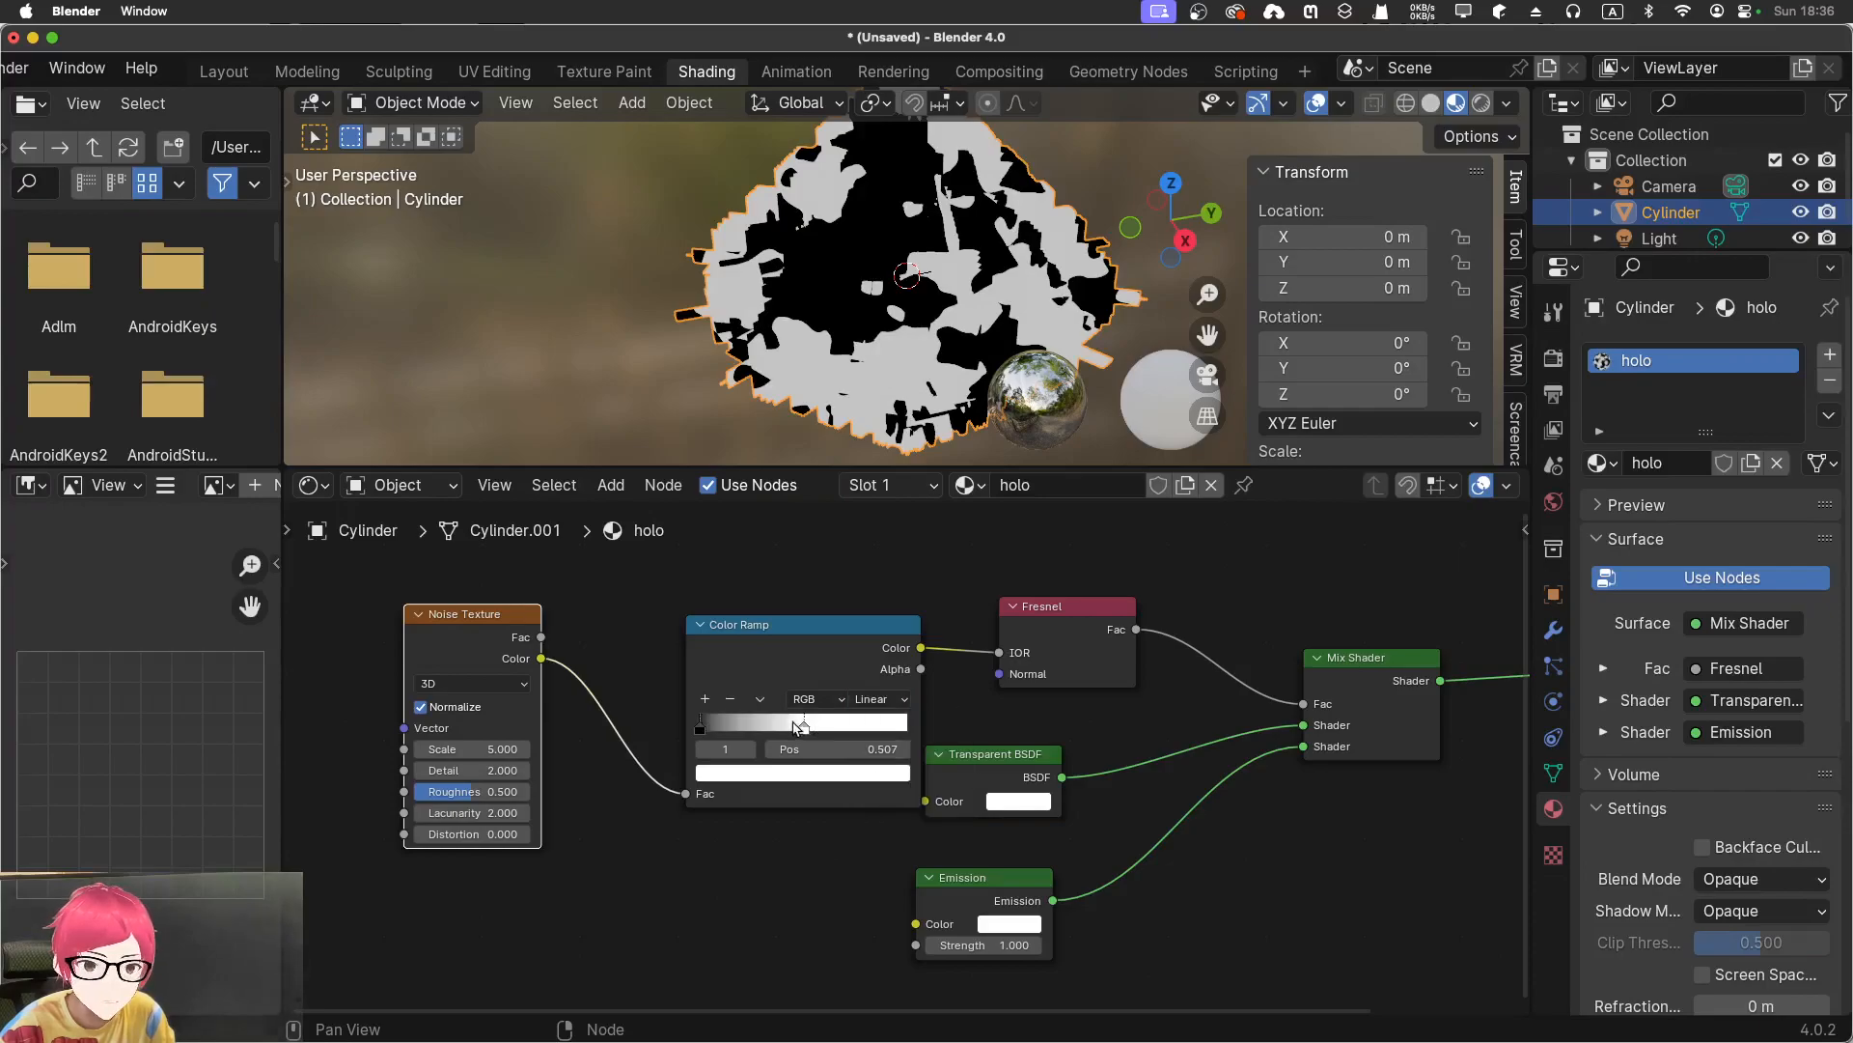
pyautogui.moveTo(803, 727); pyautogui.dragTo(803, 731)
pyautogui.moveTo(735, 352); pyautogui.dragTo(657, 327, button='middle')
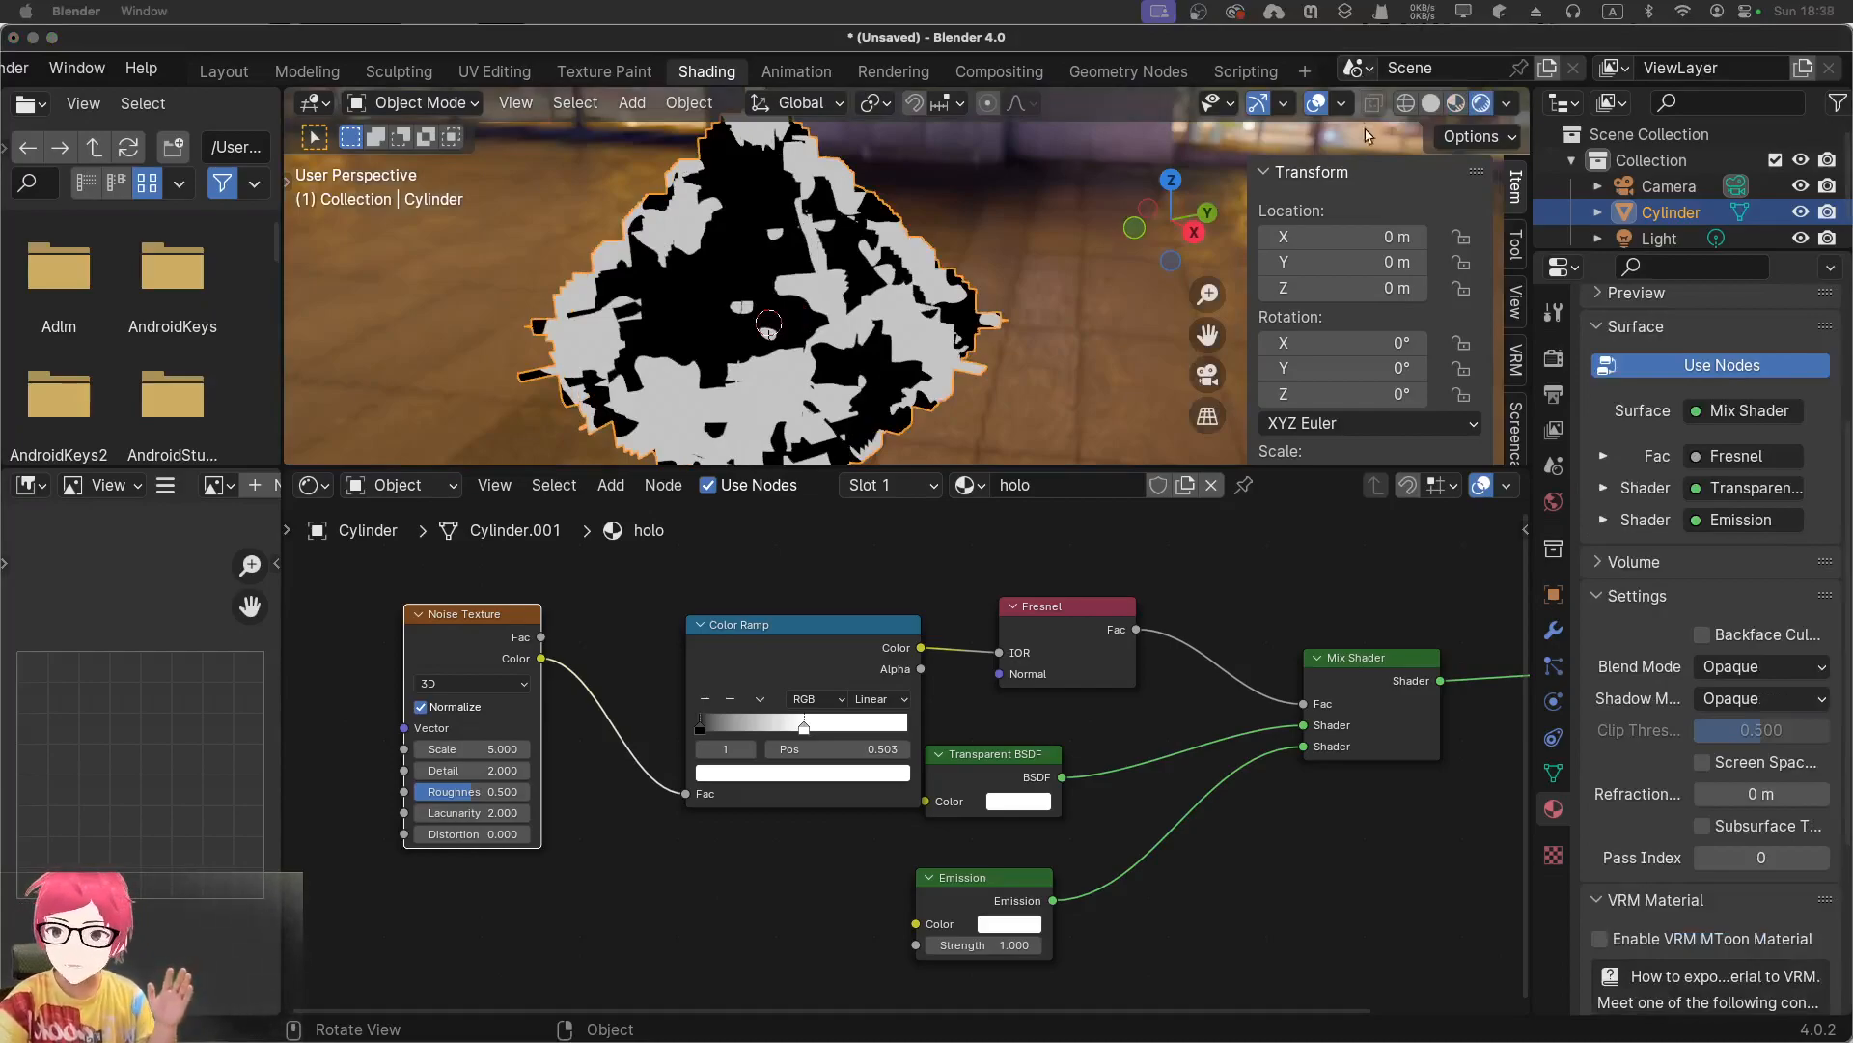
# Try the Alpha Clip blend mode on the holo material, inspect the cylinder up close, and return the mode to Opaque
pyautogui.click(1090, 198)
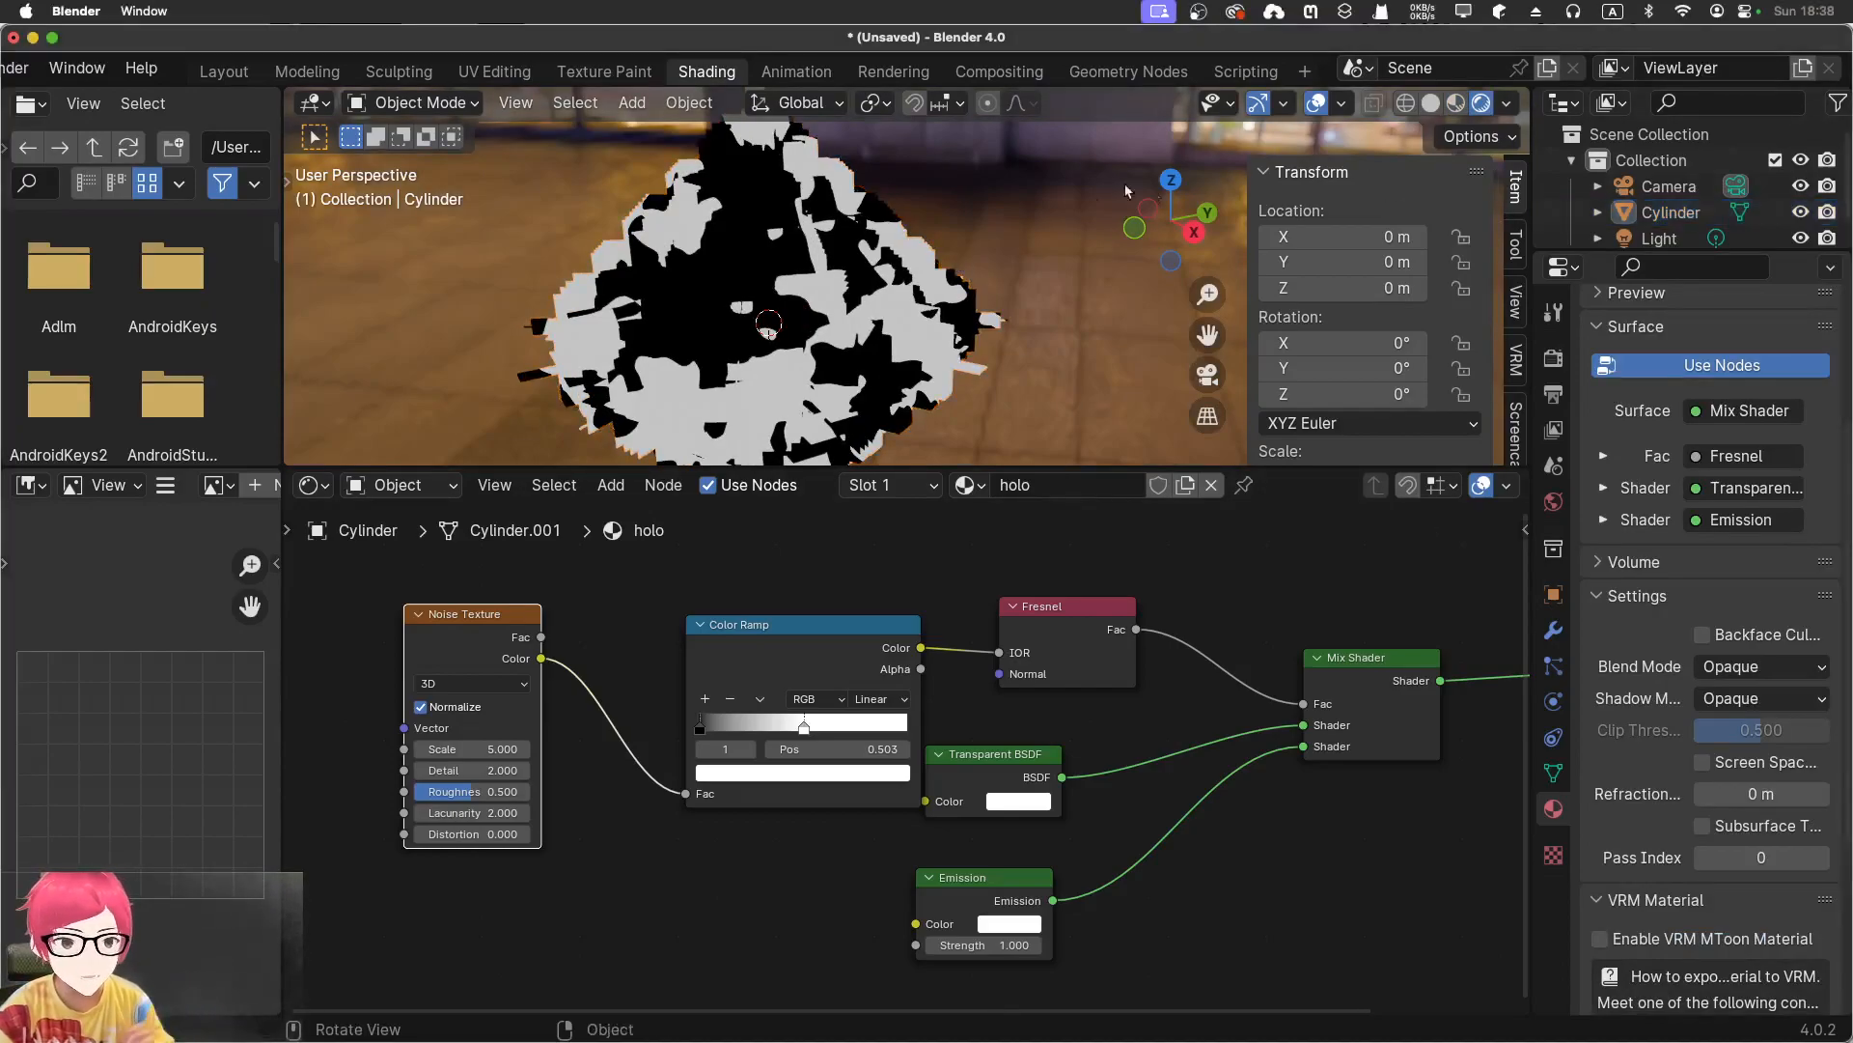
pyautogui.moveTo(1014, 211); pyautogui.dragTo(976, 218, button='middle')
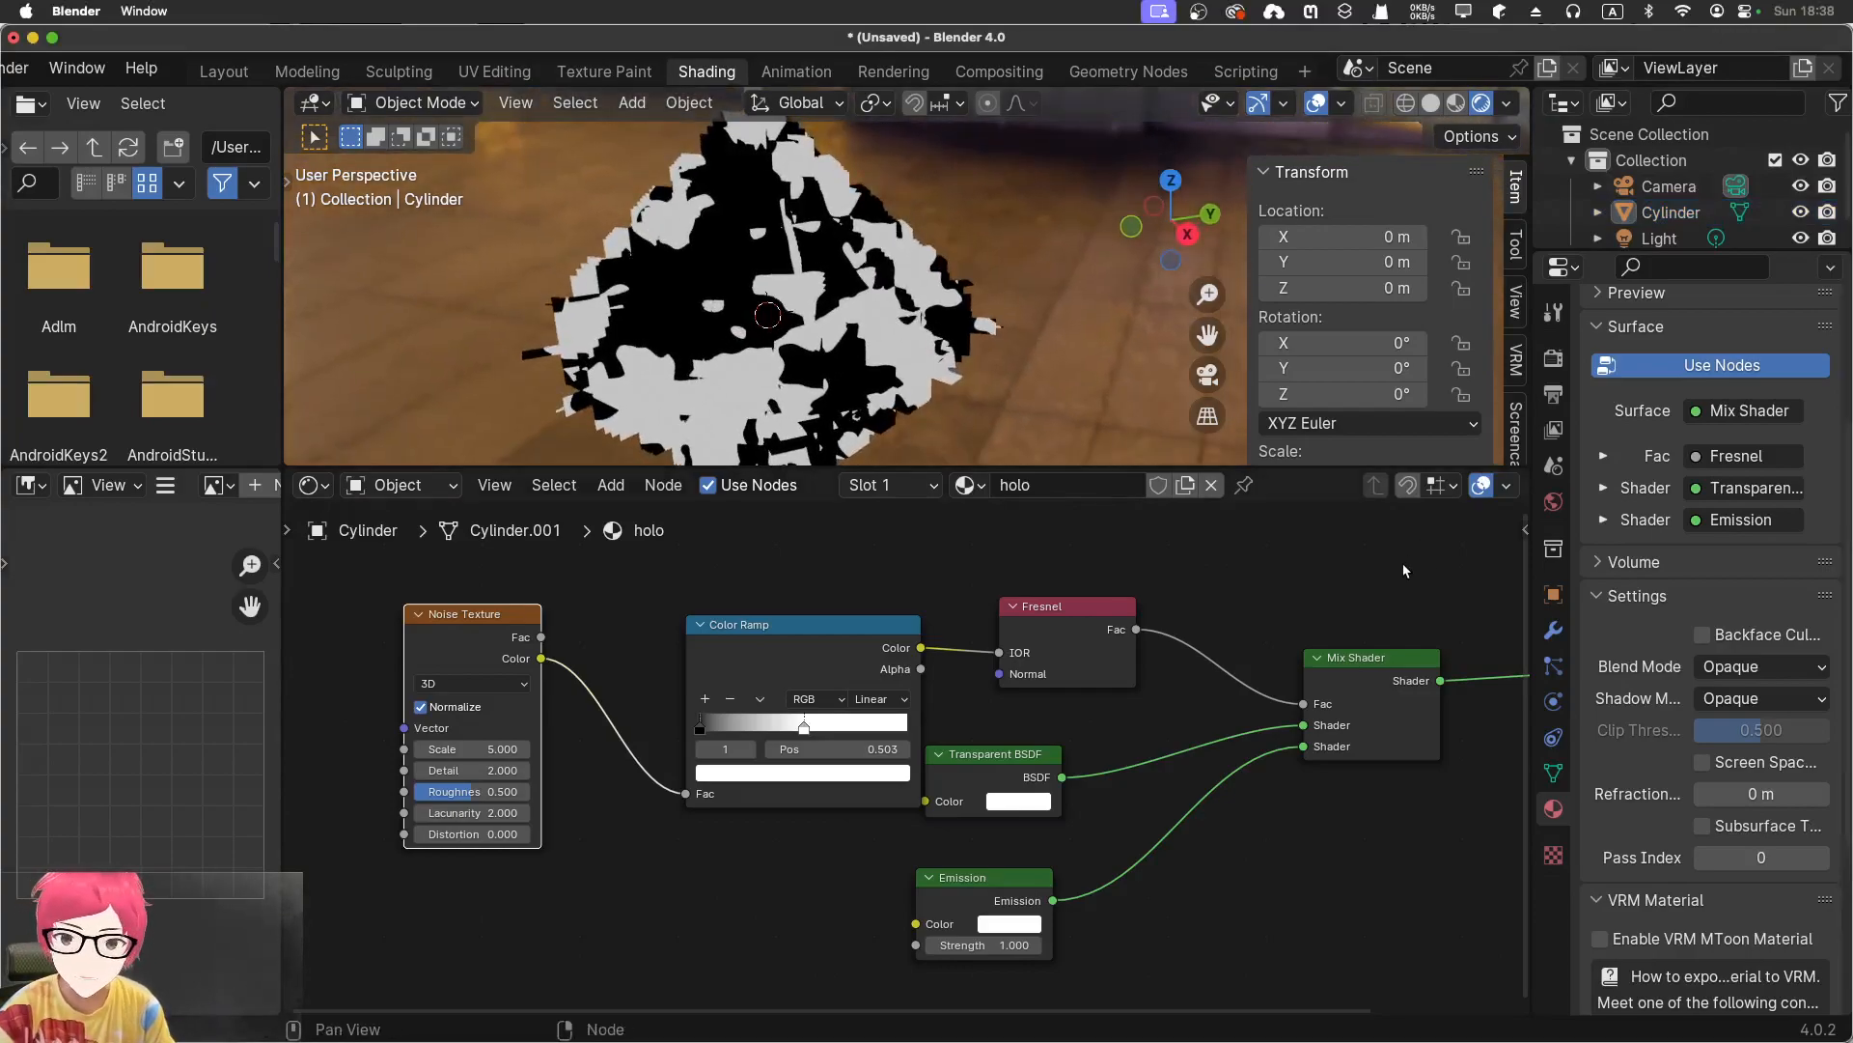
pyautogui.click(1762, 667)
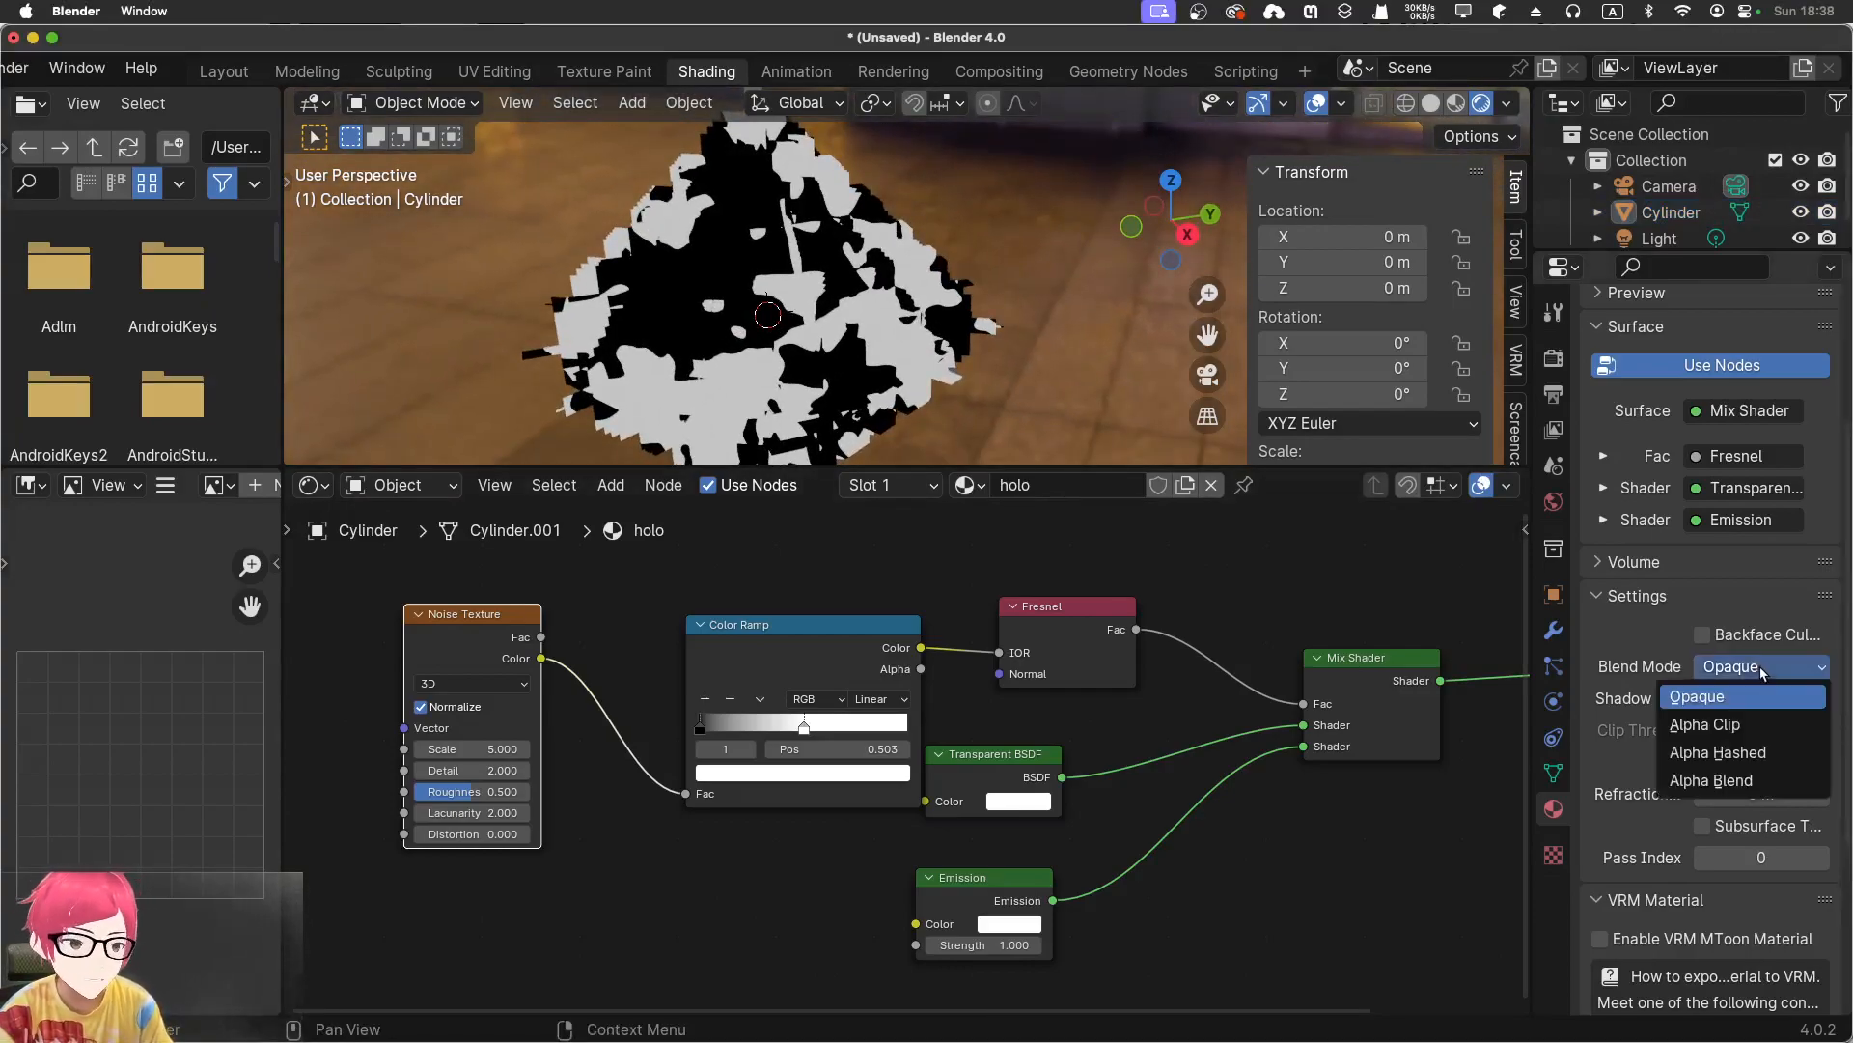
pyautogui.click(1757, 726)
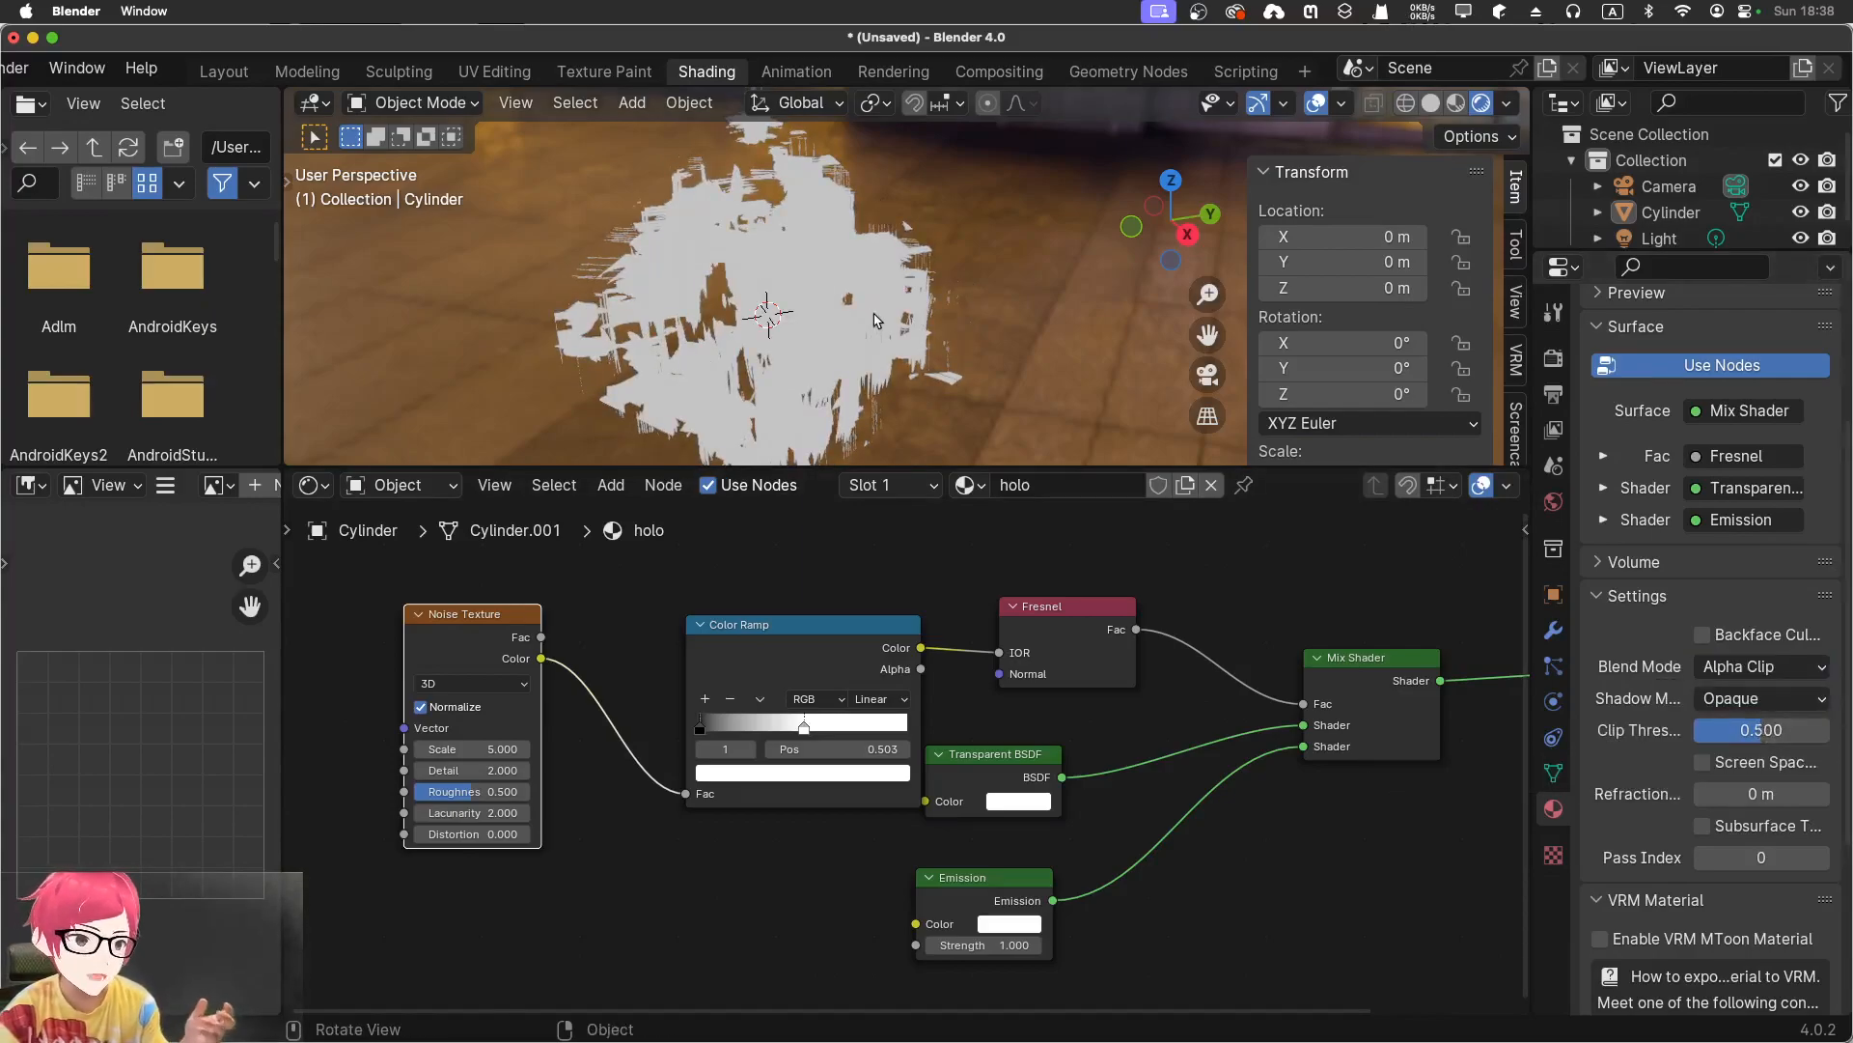
pyautogui.scroll(3, 869, 302)
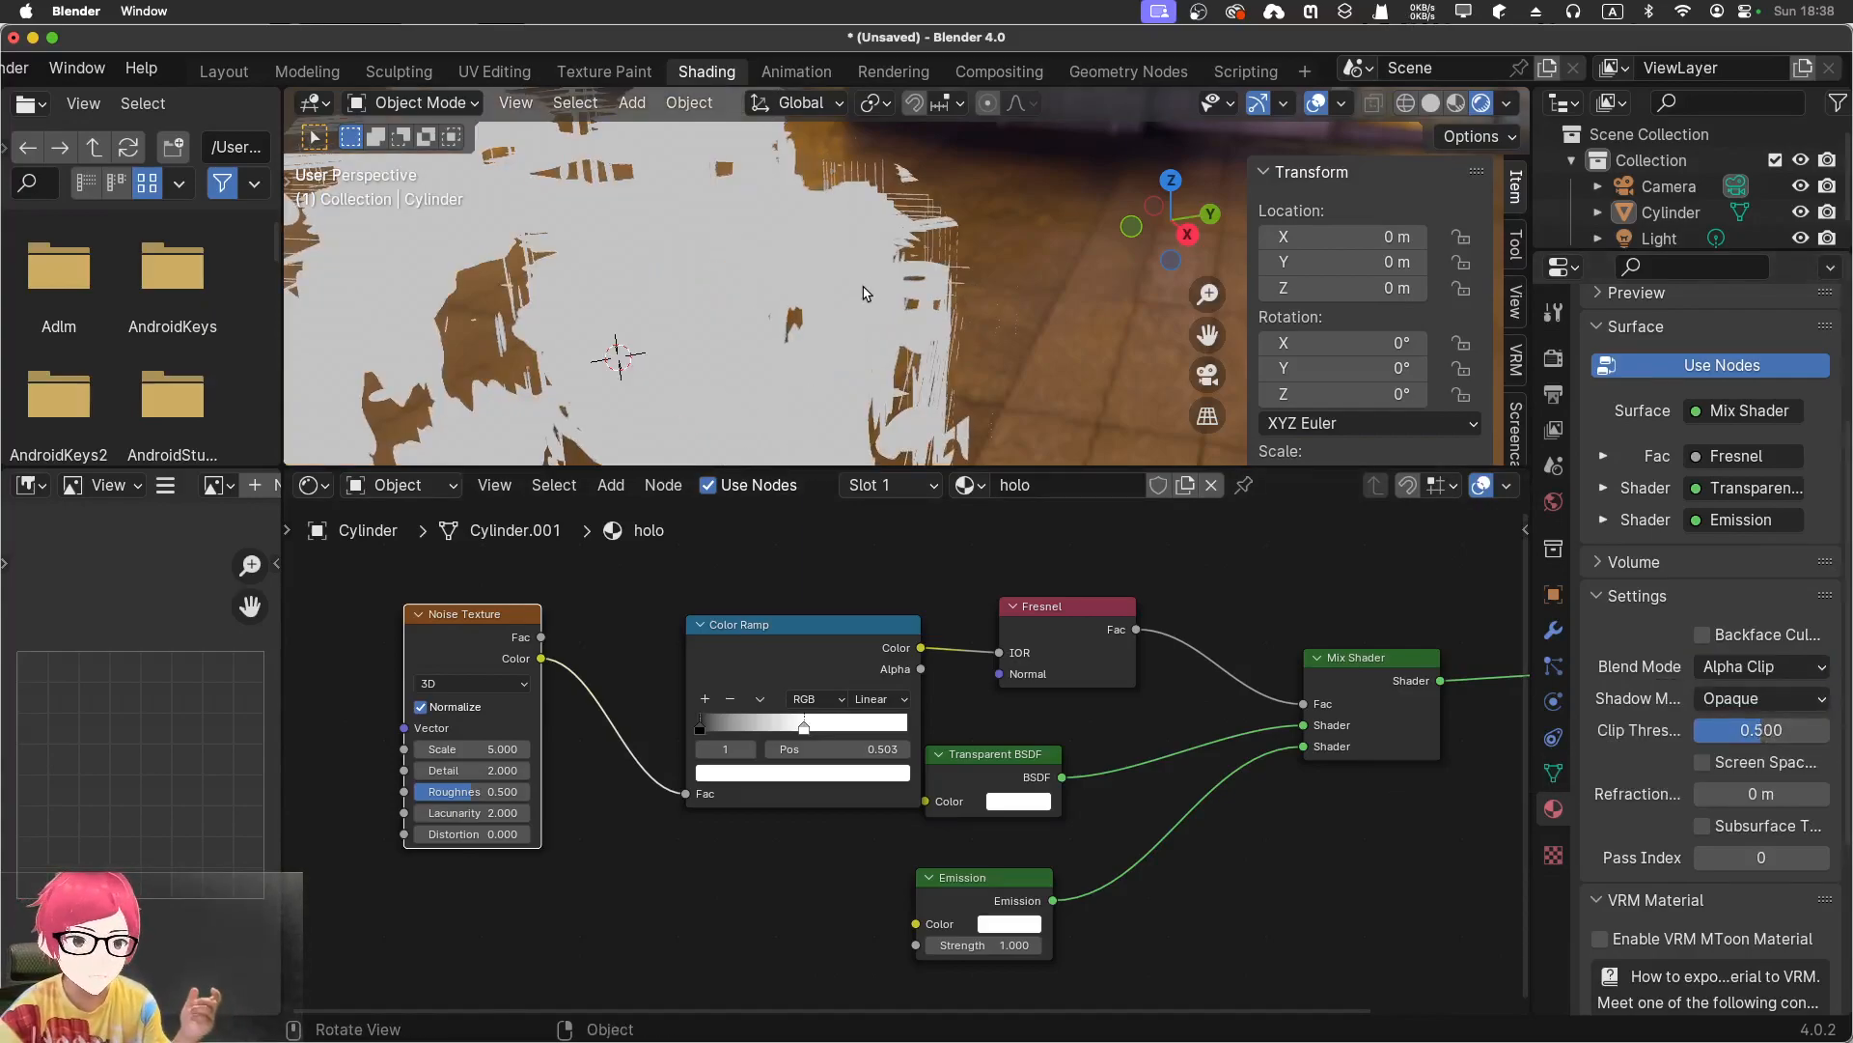
pyautogui.scroll(2, 866, 294)
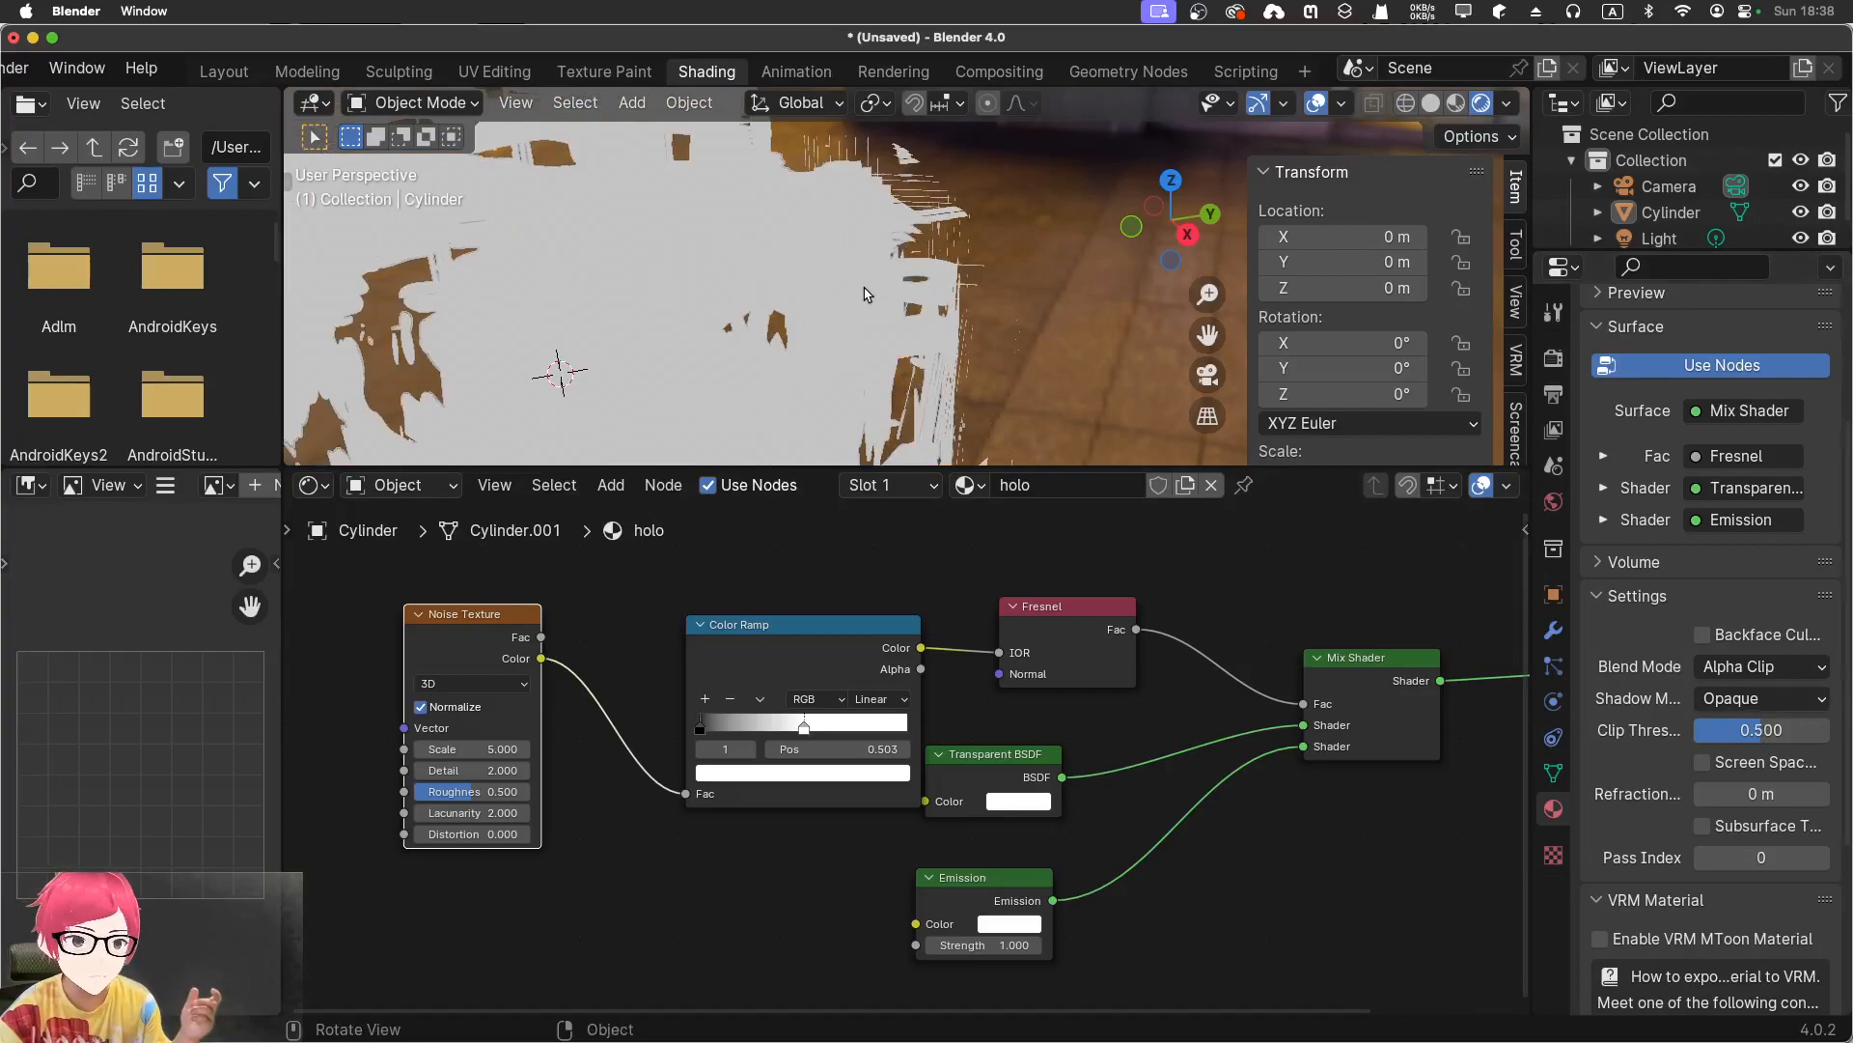
pyautogui.click(1728, 667)
pyautogui.click(1723, 697)
pyautogui.scroll(-3, 1002, 261)
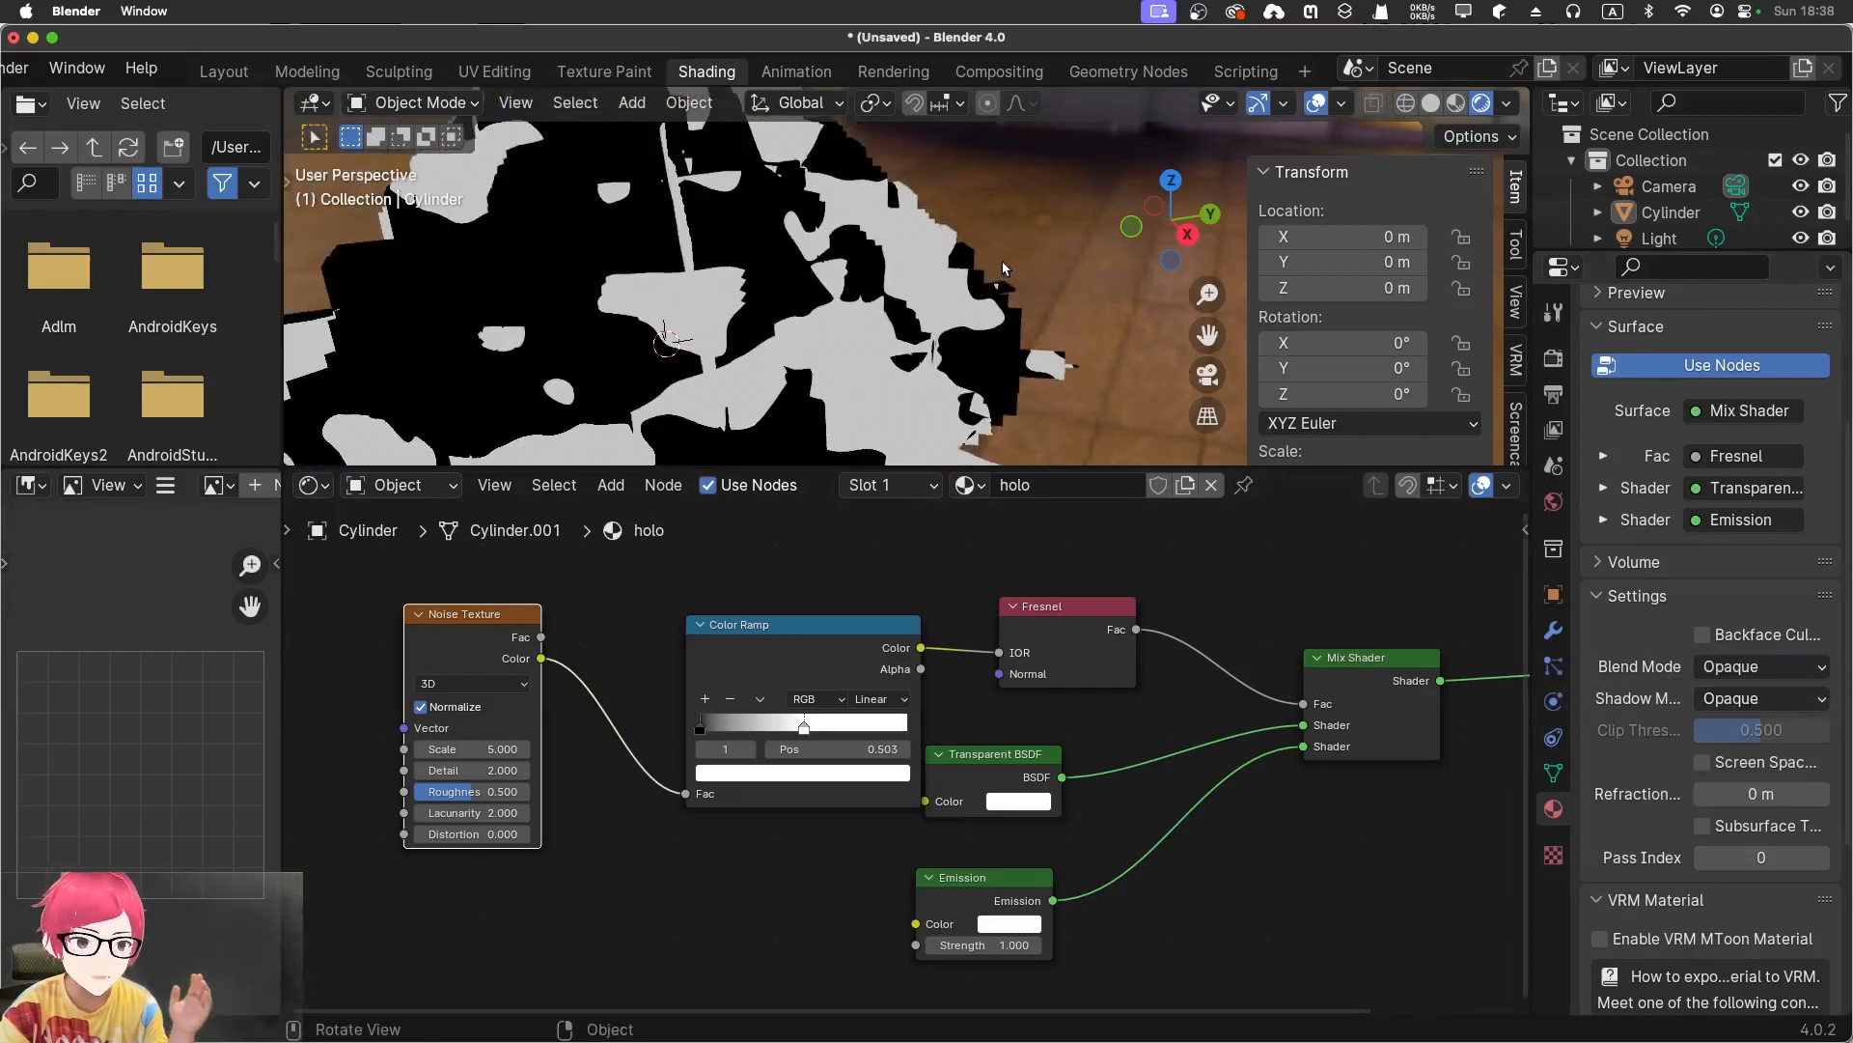
pyautogui.moveTo(803, 278); pyautogui.dragTo(553, 231, button='middle')
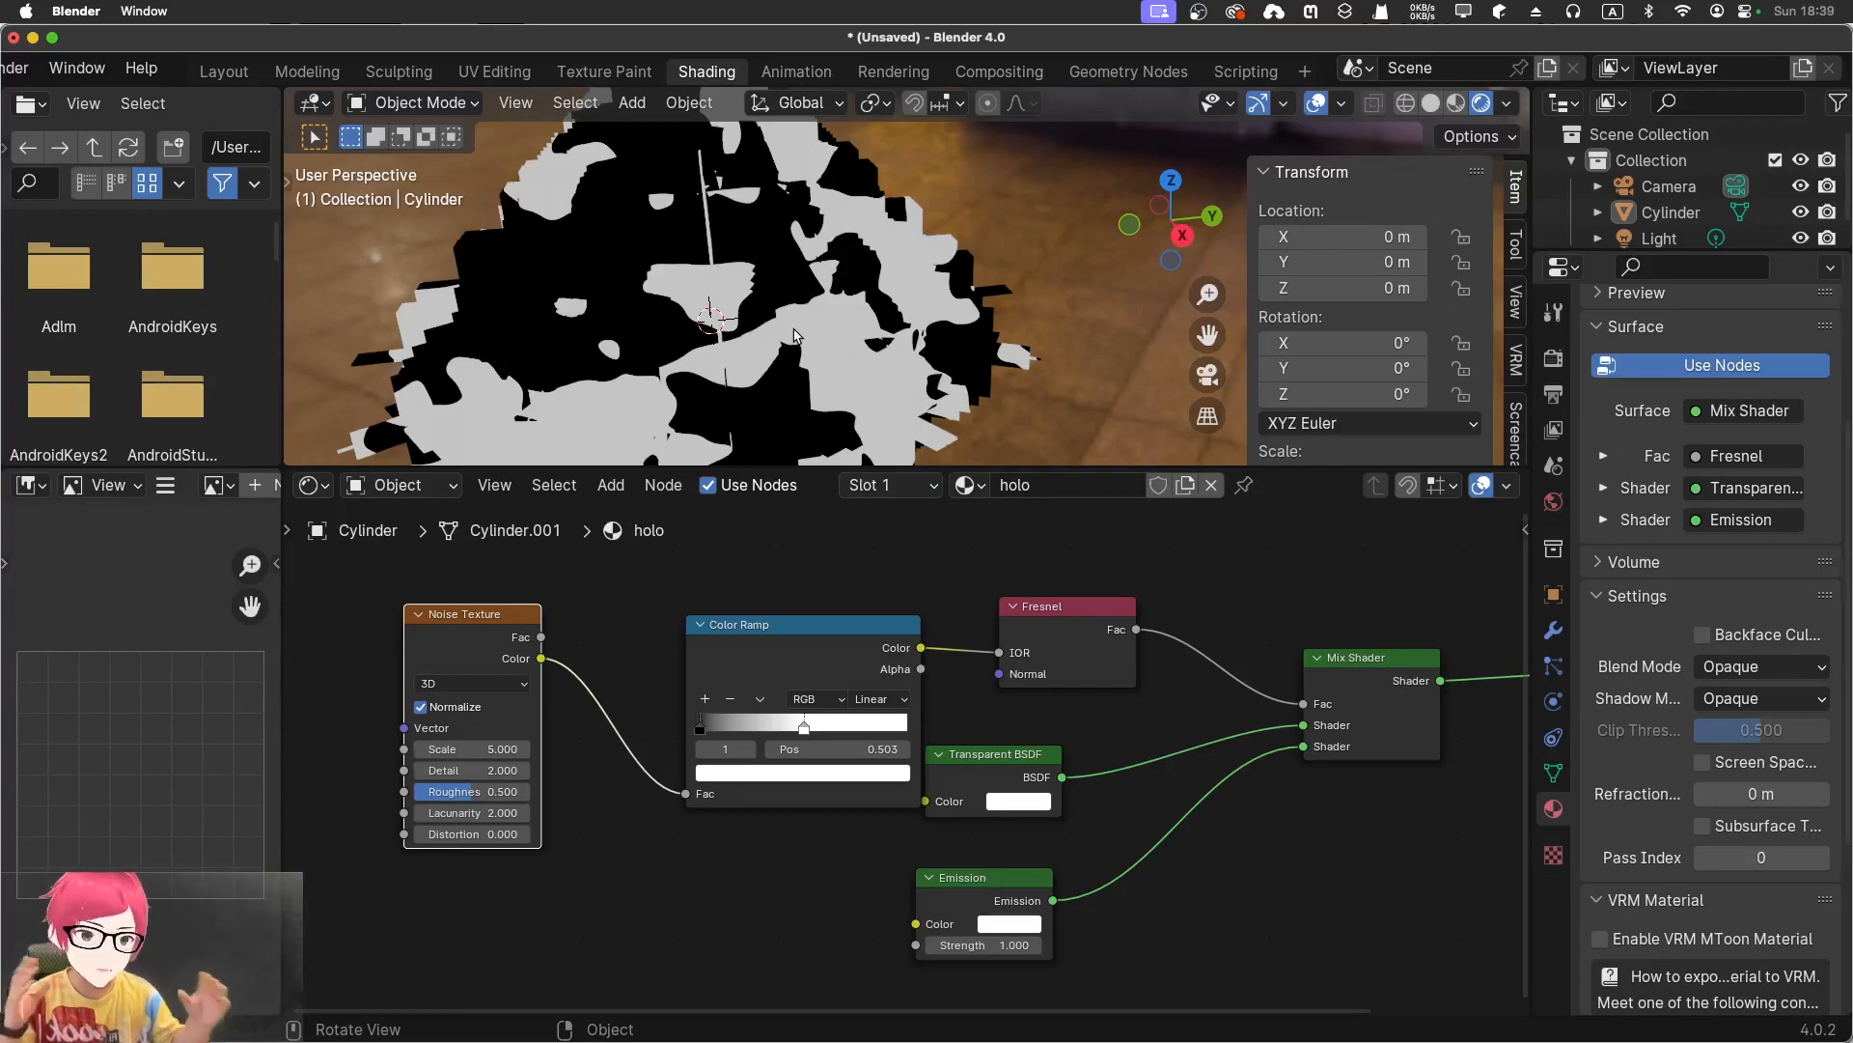
# Try Alpha Clip and Alpha Hashed as the holo material's blend mode and inspect the cylinder's transparency up close and from another side
pyautogui.click(1724, 668)
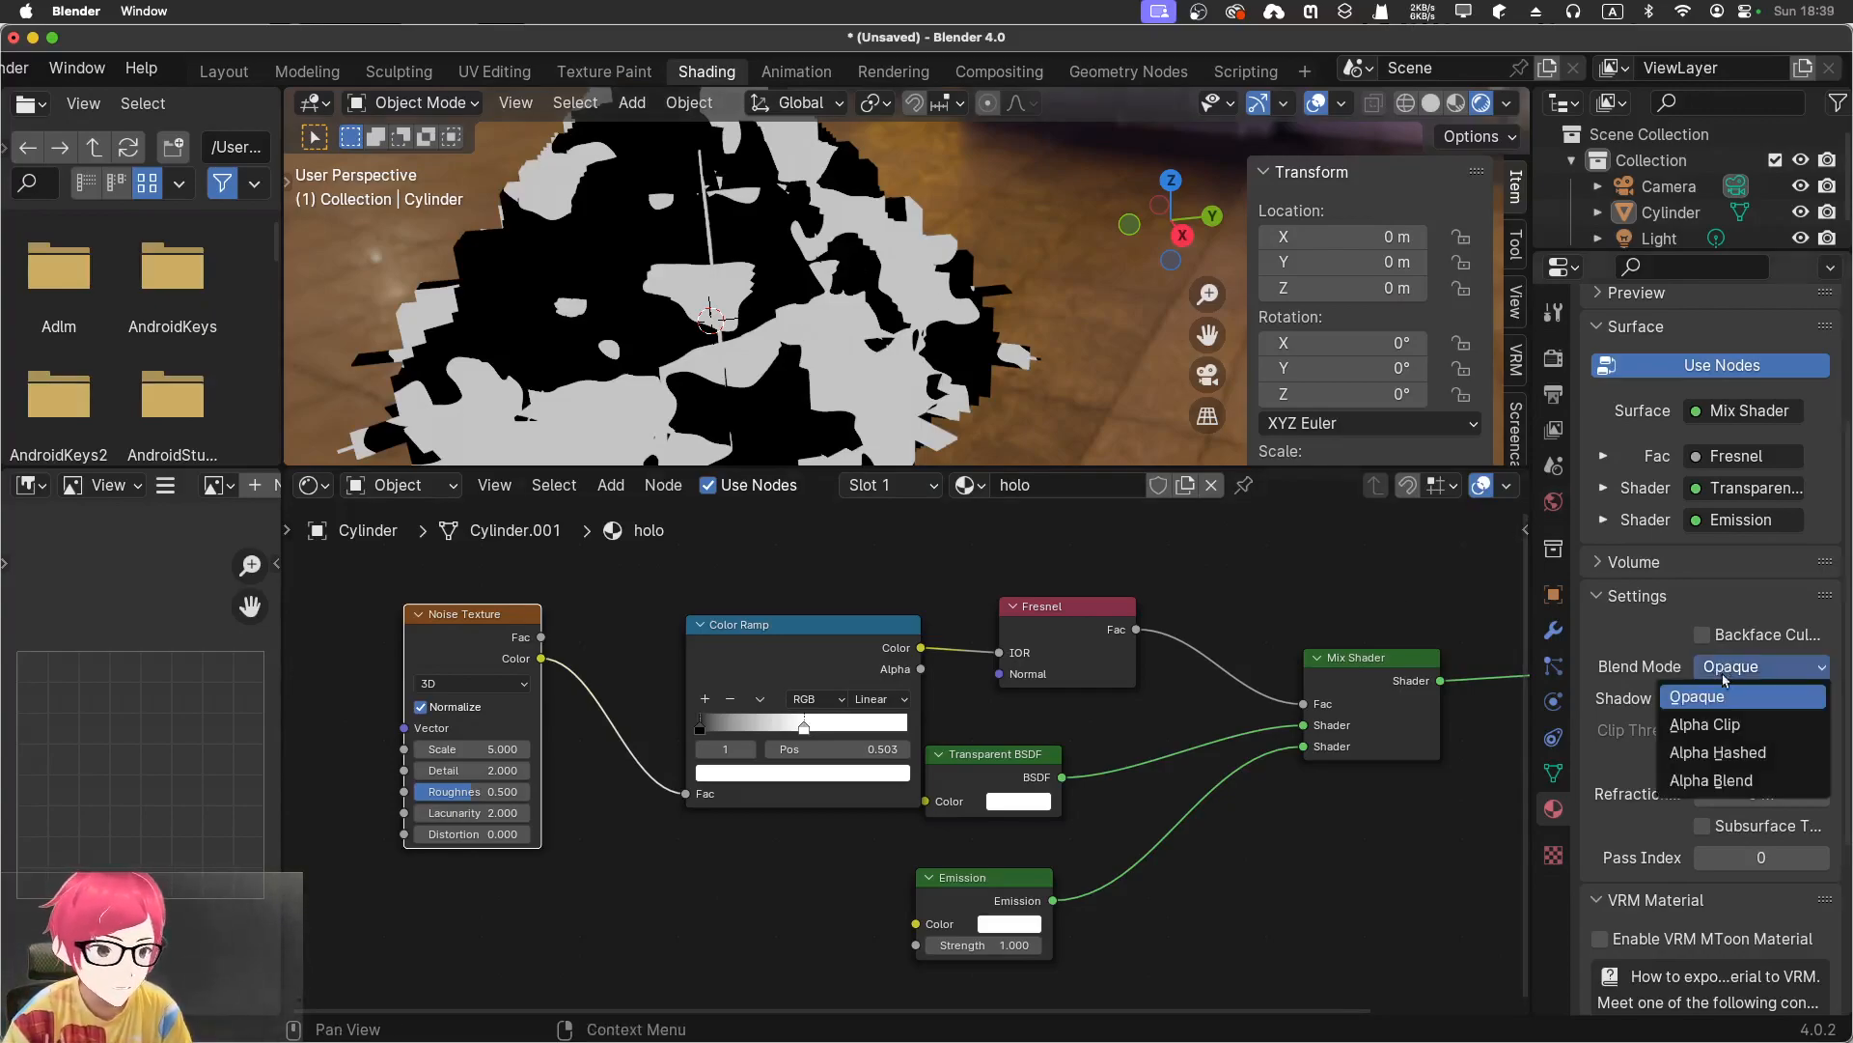
pyautogui.click(1724, 725)
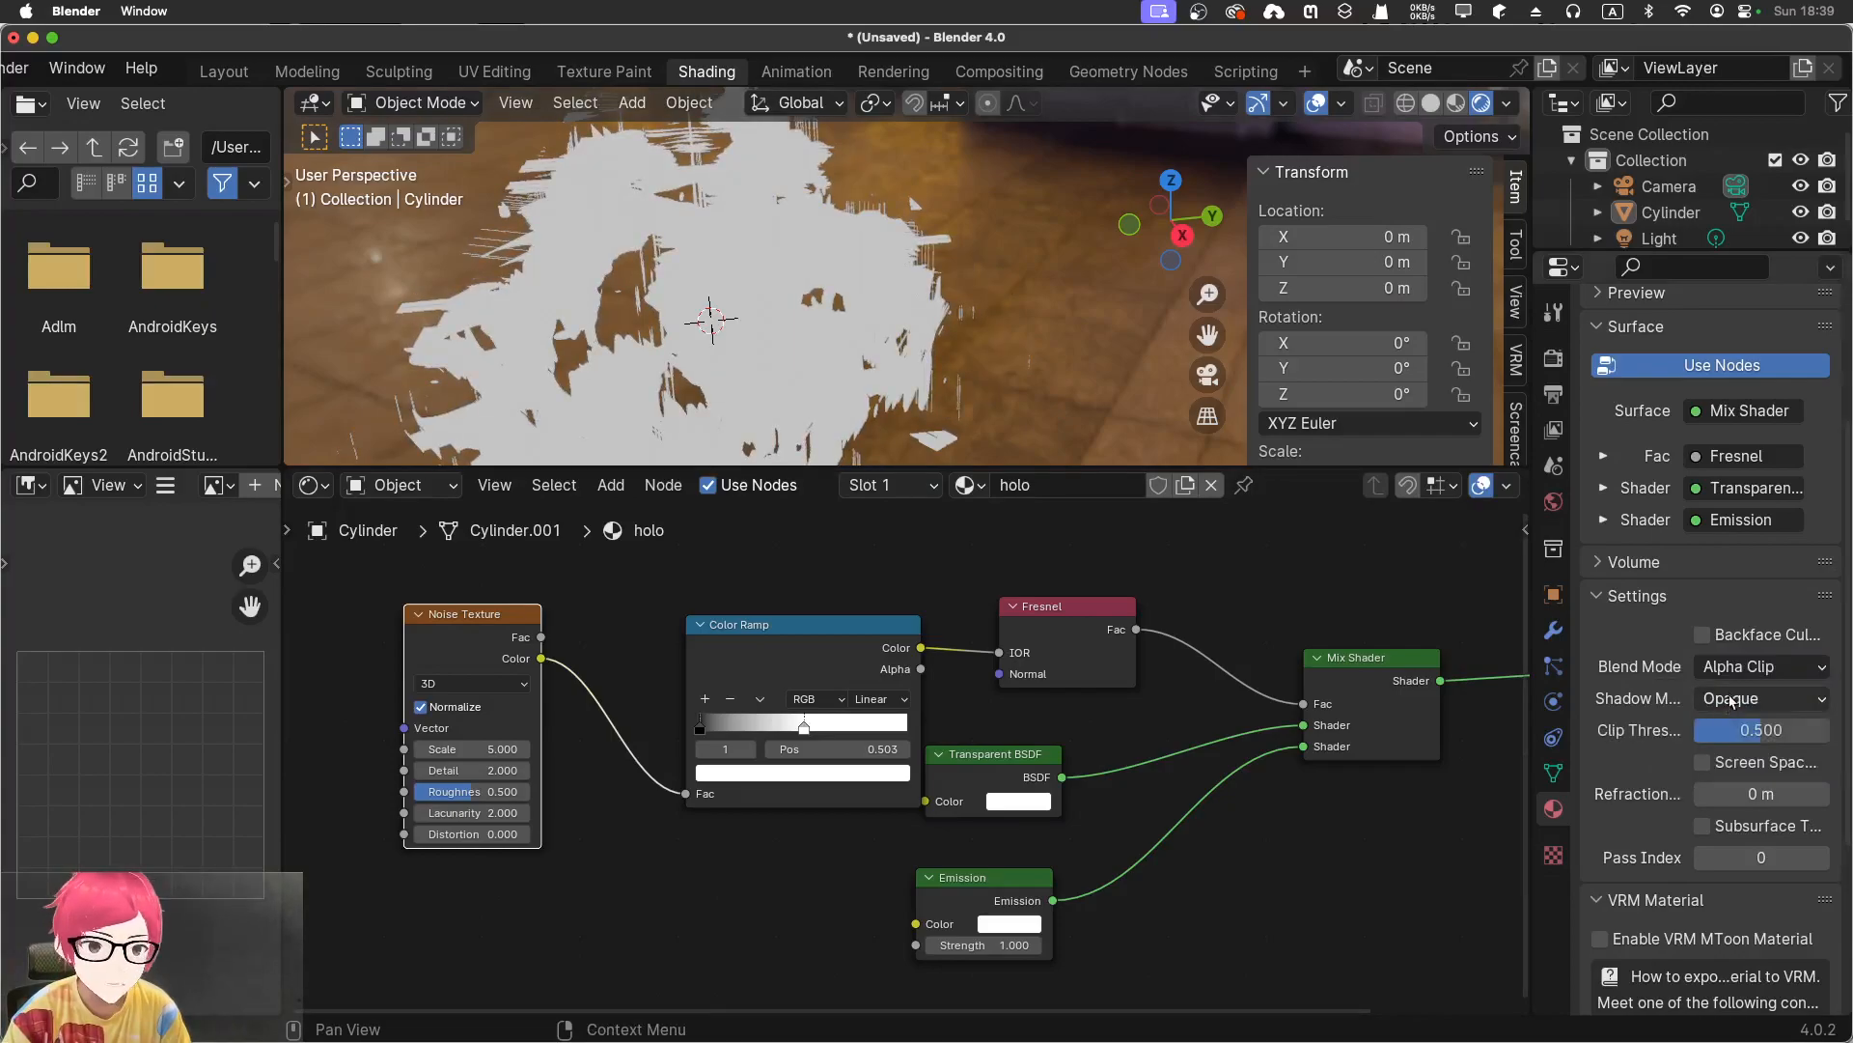
pyautogui.click(1738, 667)
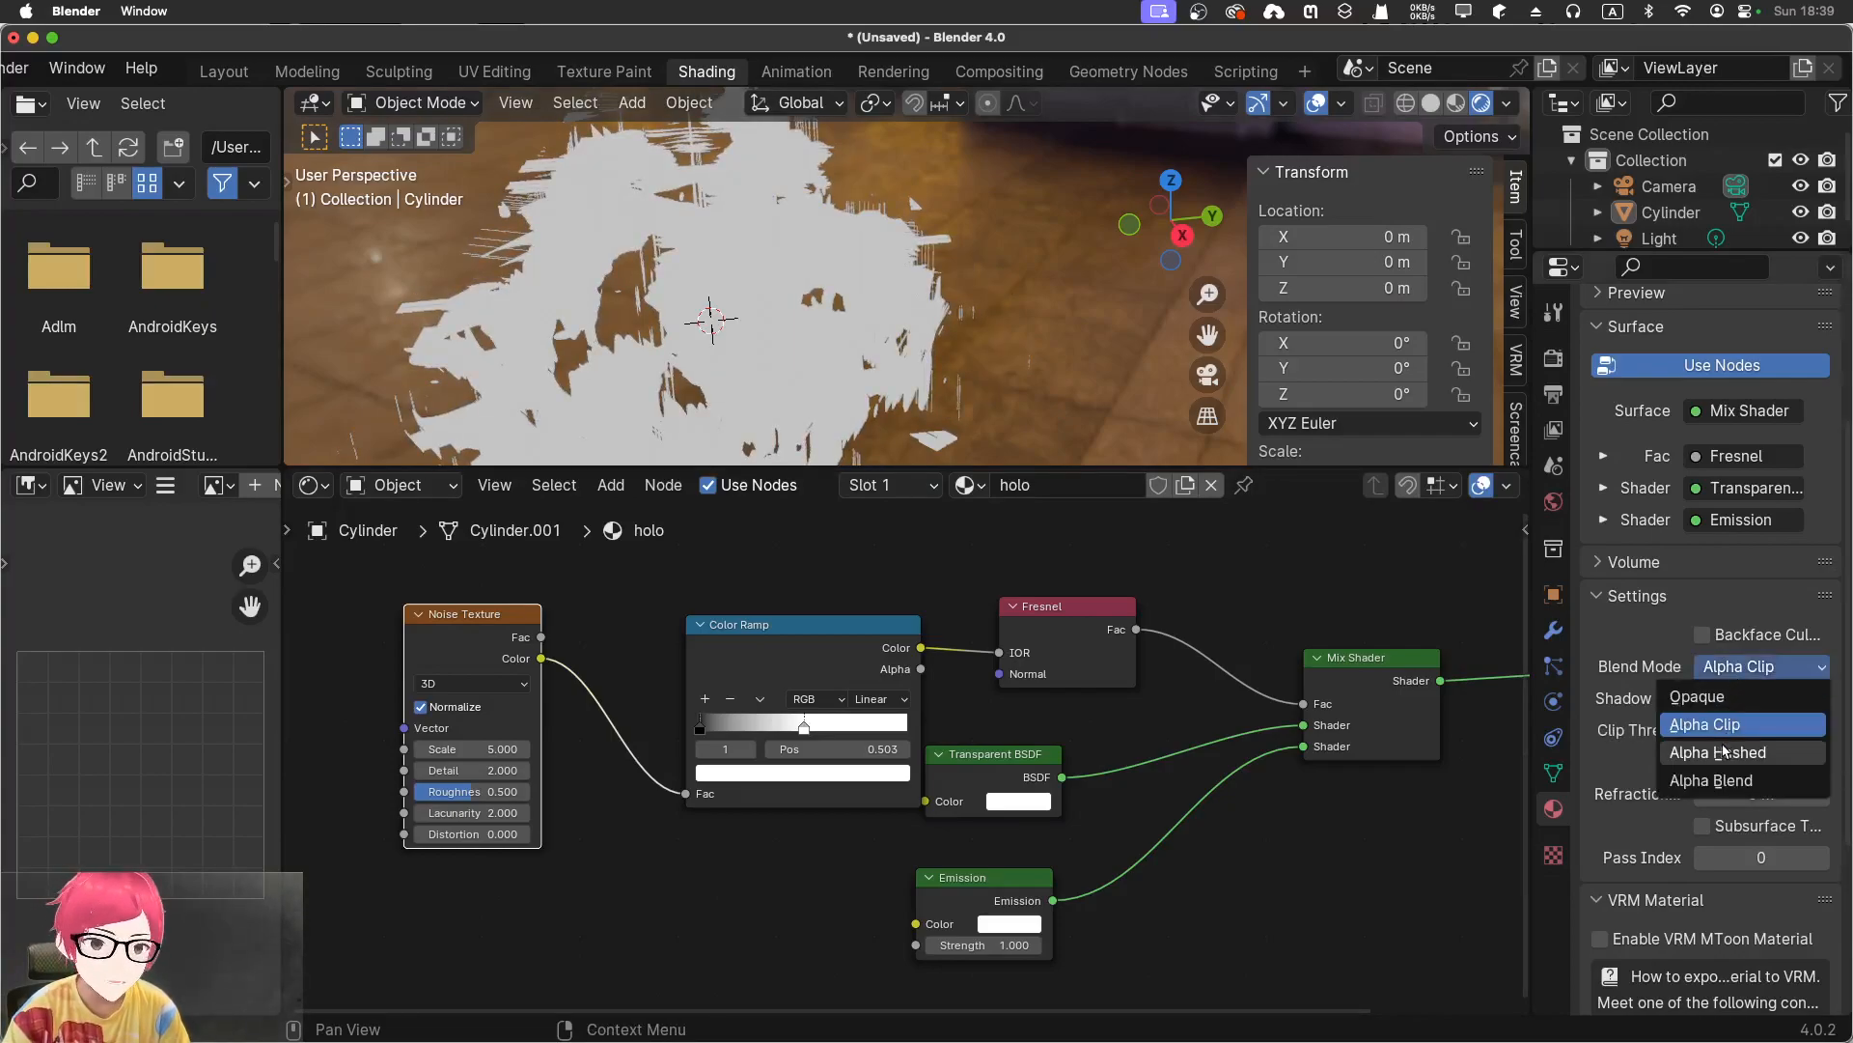
pyautogui.click(1724, 752)
pyautogui.scroll(1, 494, 249)
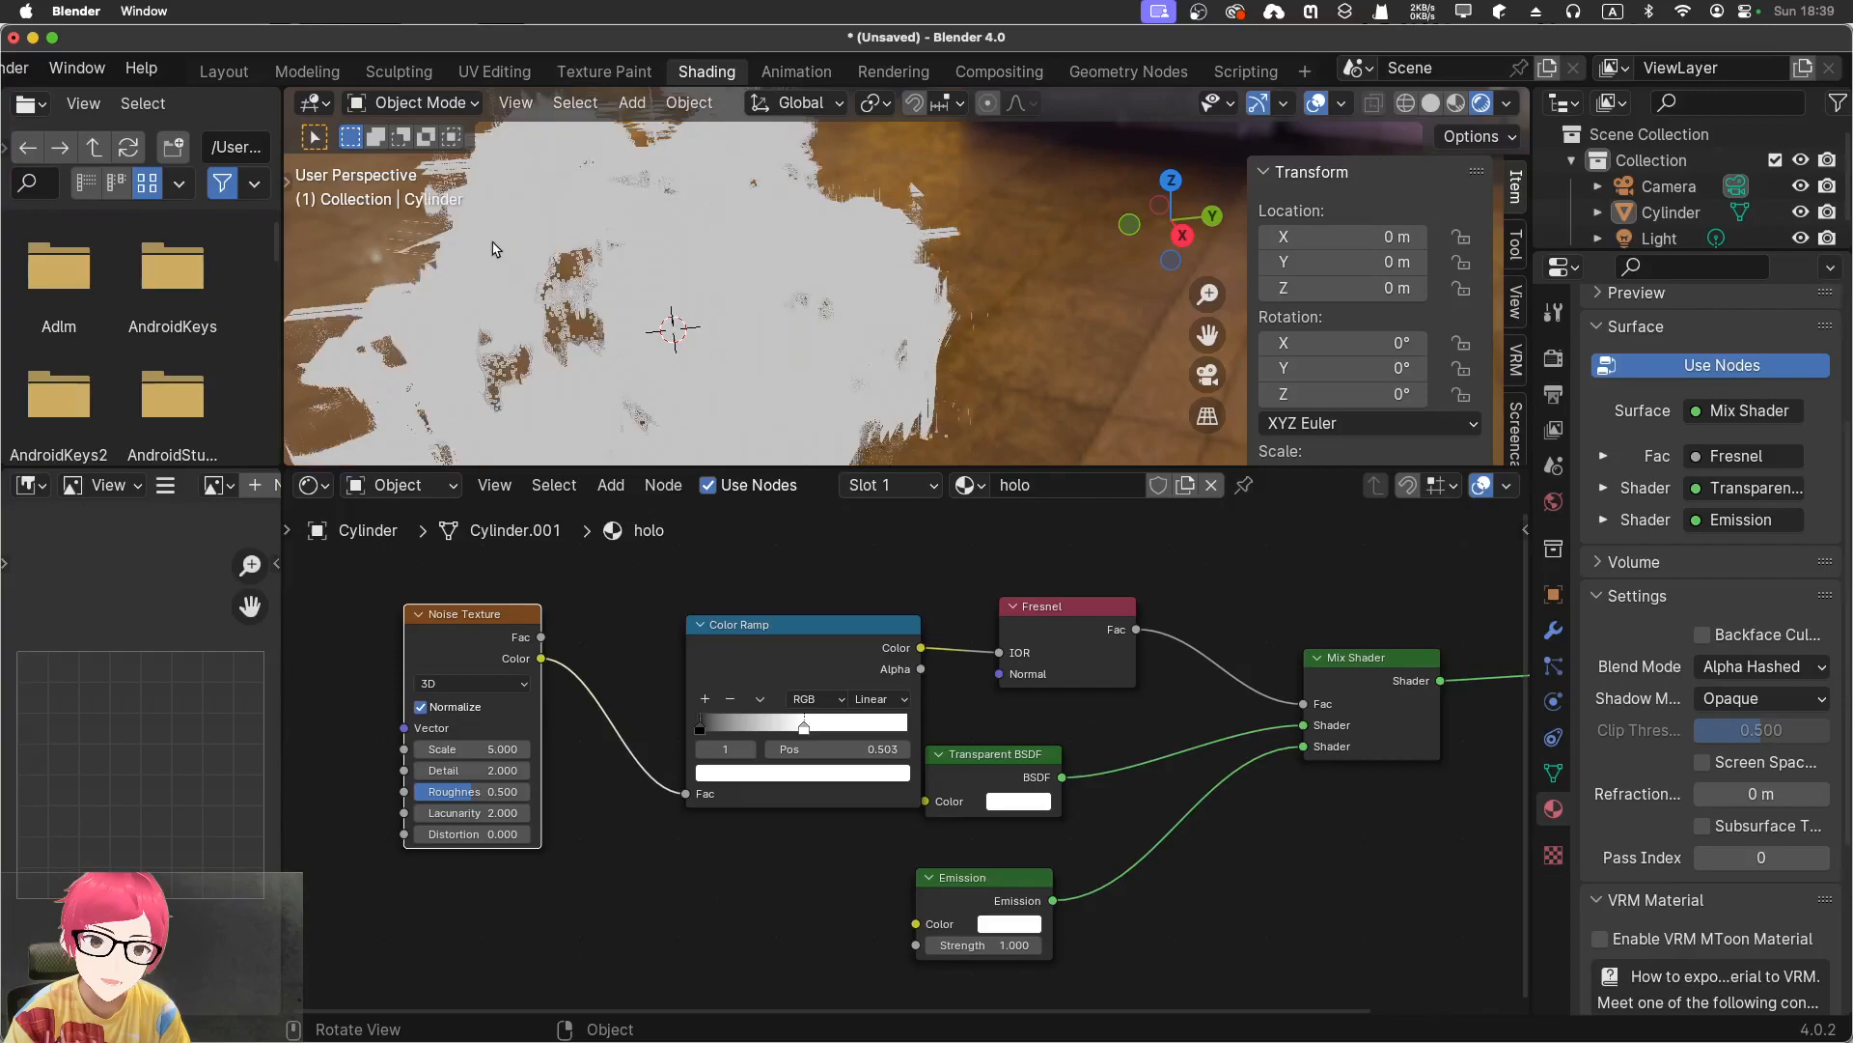
pyautogui.scroll(4, 494, 249)
pyautogui.scroll(-1, 497, 250)
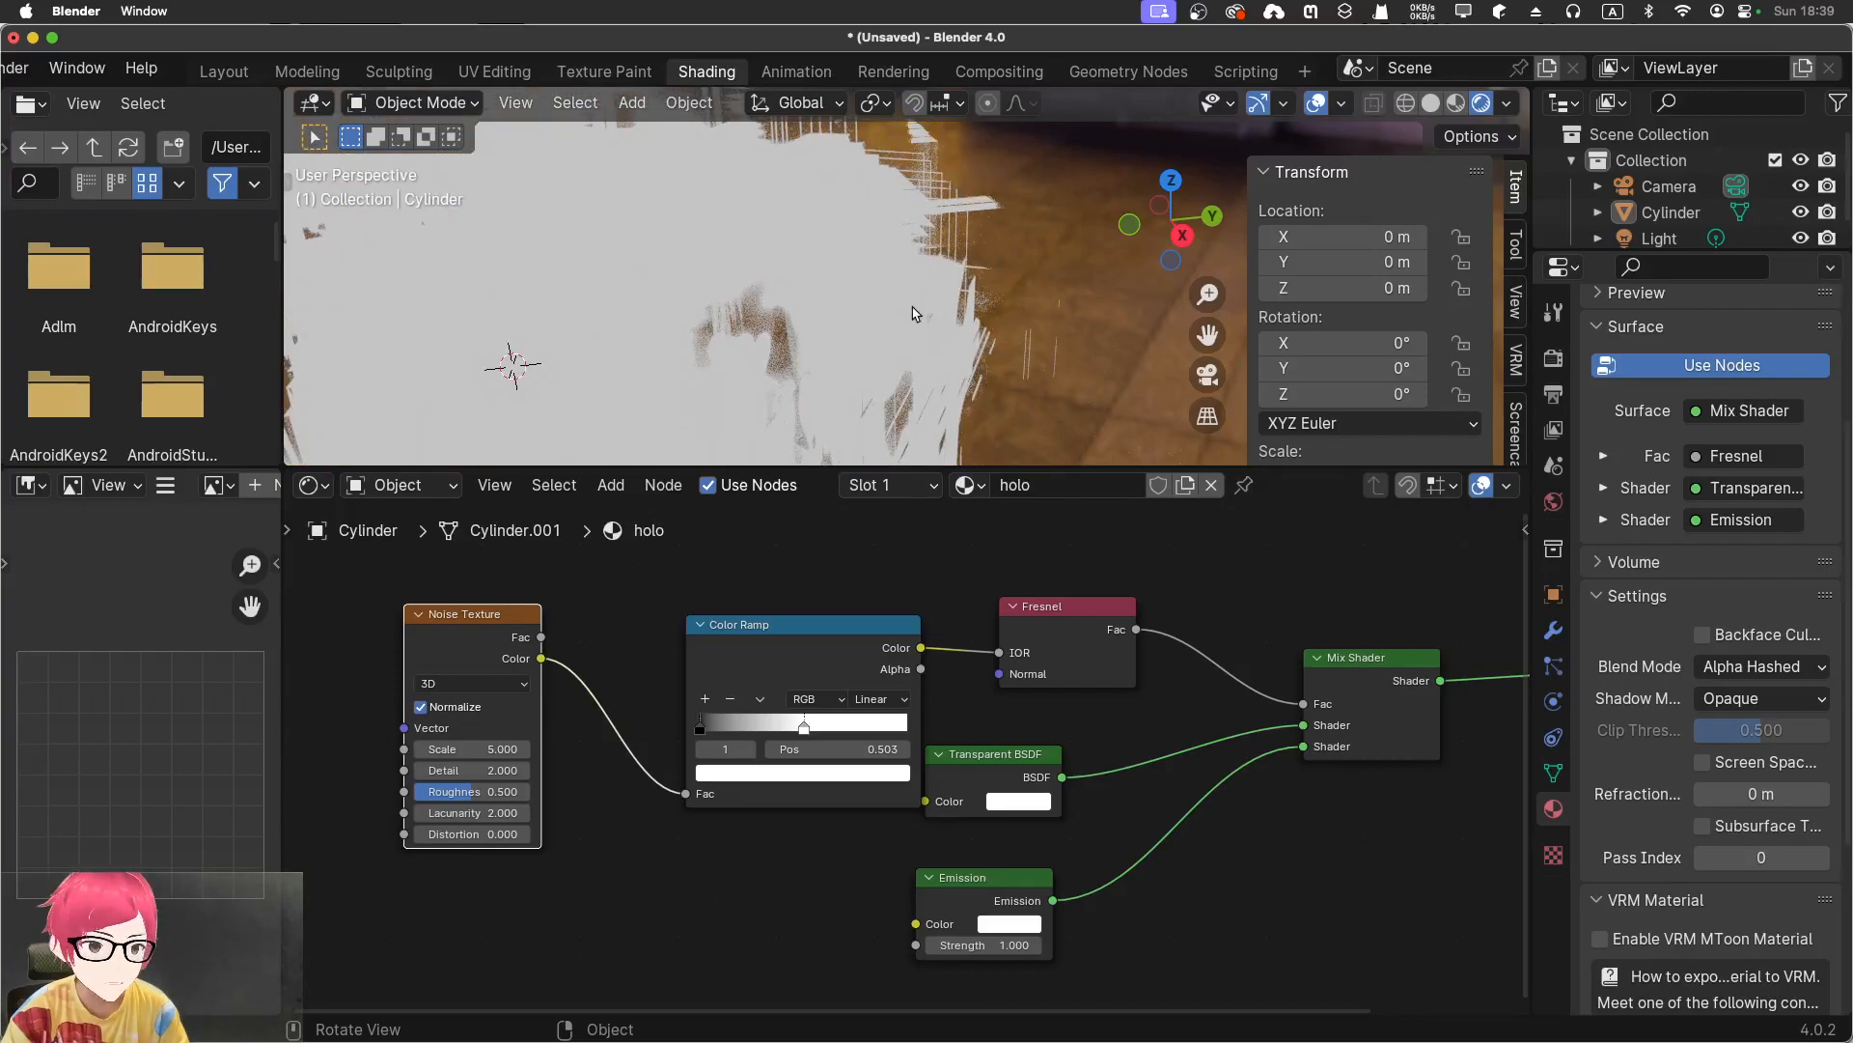
pyautogui.scroll(-4, 915, 313)
pyautogui.scroll(-2, 893, 294)
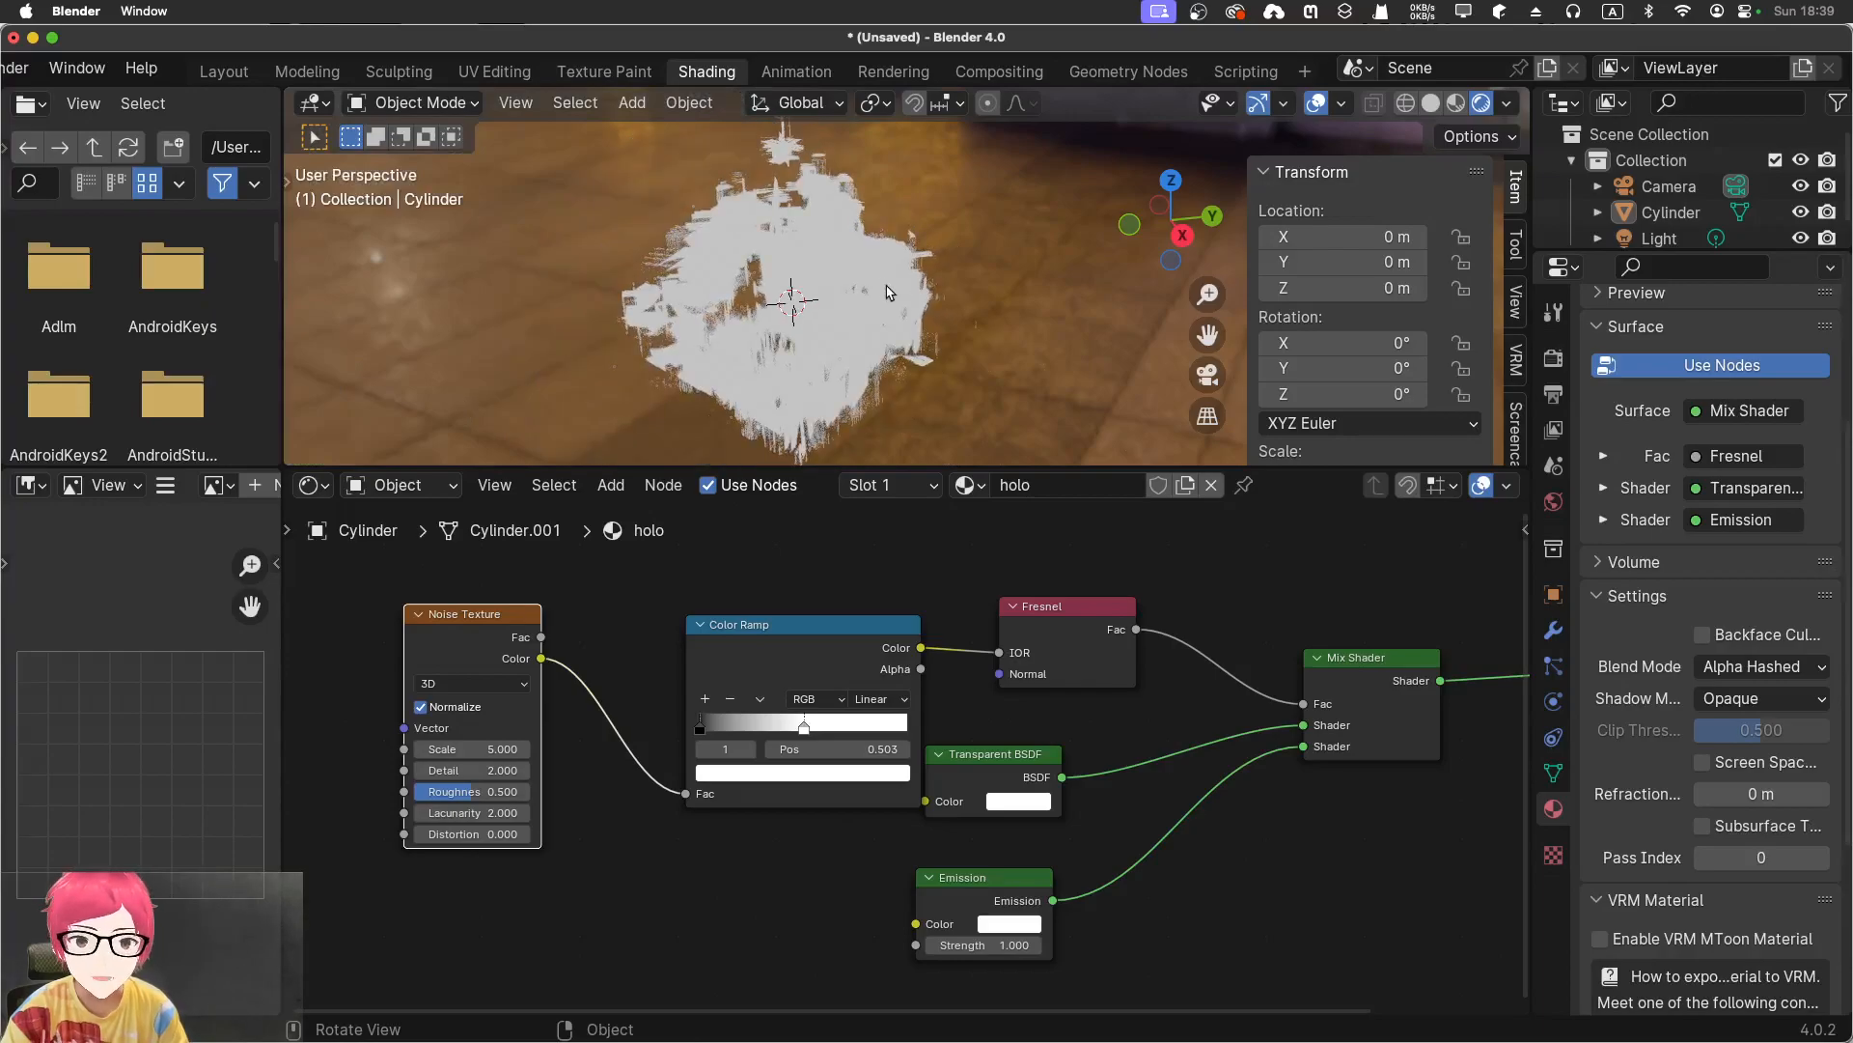
pyautogui.moveTo(888, 291)
pyautogui.mouseDown(button='middle')
pyautogui.moveTo(905, 255)
pyautogui.moveTo(815, 323)
pyautogui.moveTo(1197, 261)
pyautogui.mouseUp(button='middle')
# Compare Solid and Material Preview shading, keep Material Preview, and enlarge the 3D viewport above the node editor
pyautogui.click(1455, 103)
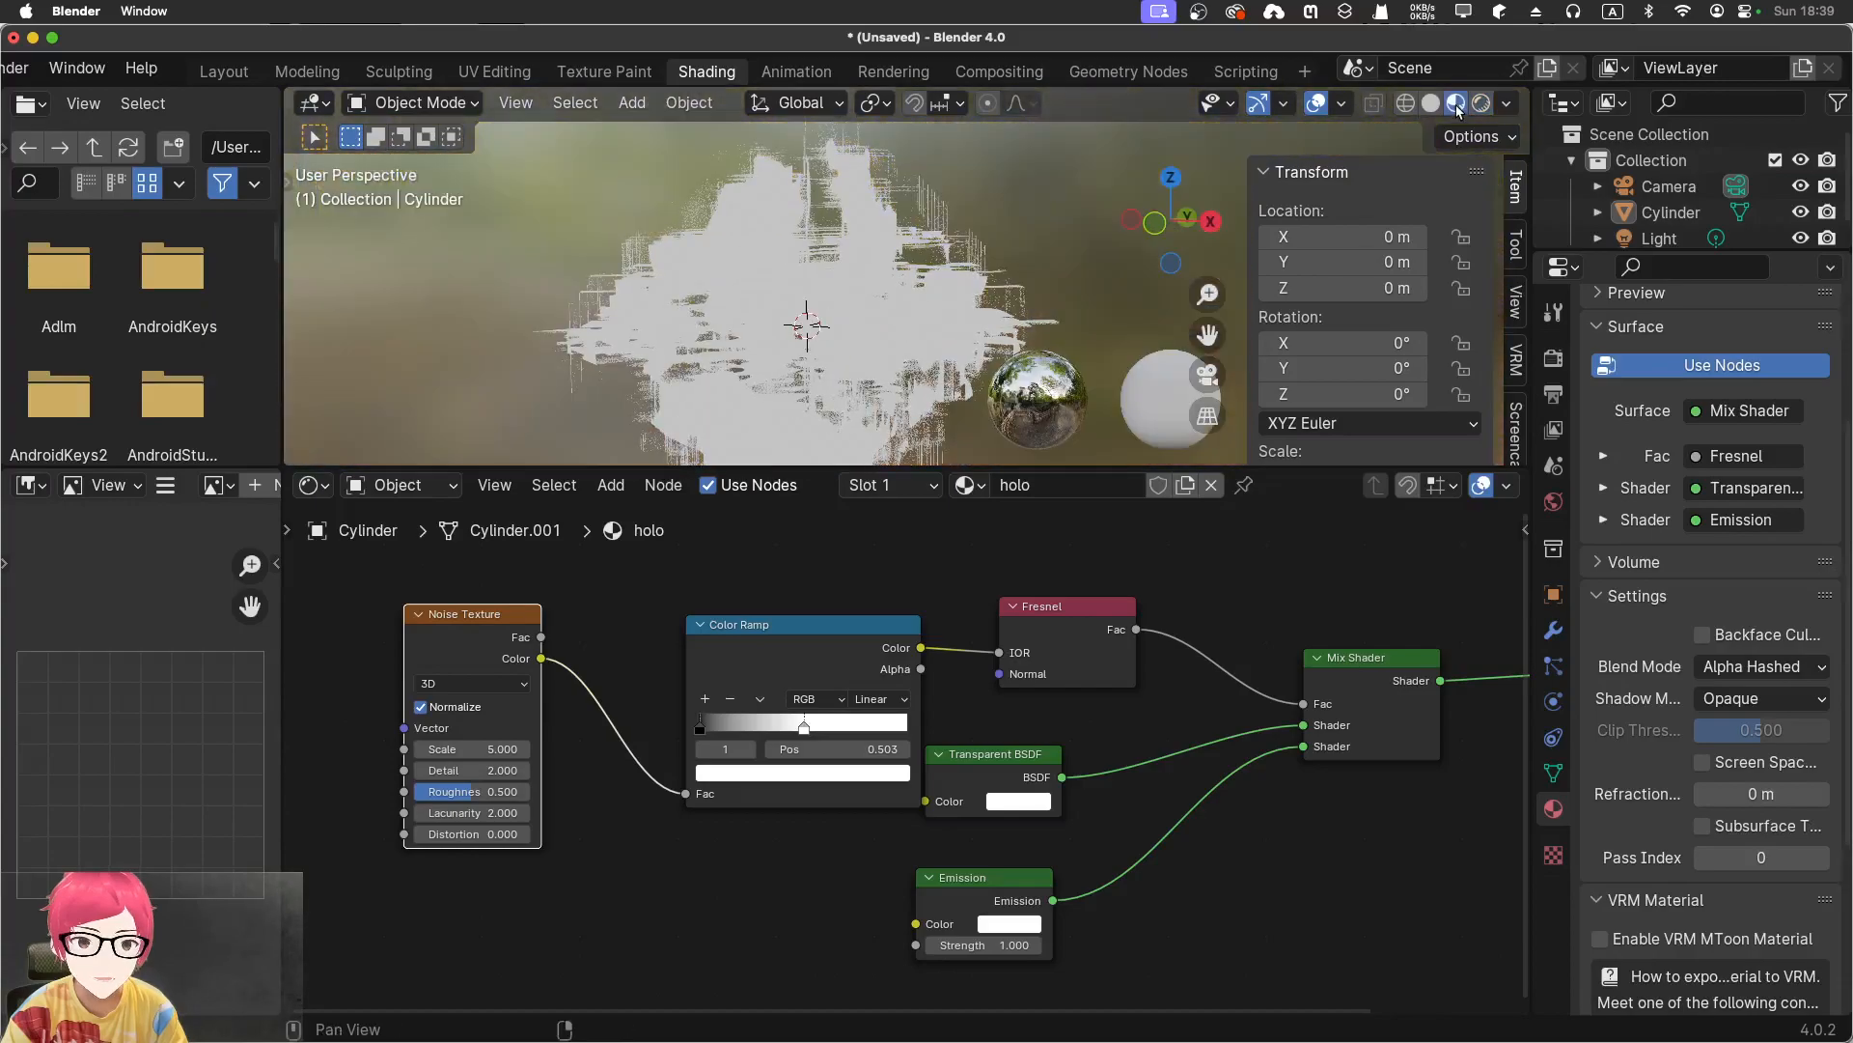
pyautogui.click(1432, 103)
pyautogui.moveTo(869, 289)
pyautogui.mouseDown(button='middle')
pyautogui.moveTo(1017, 269)
pyautogui.moveTo(911, 236)
pyautogui.mouseUp(button='middle')
pyautogui.click(1455, 103)
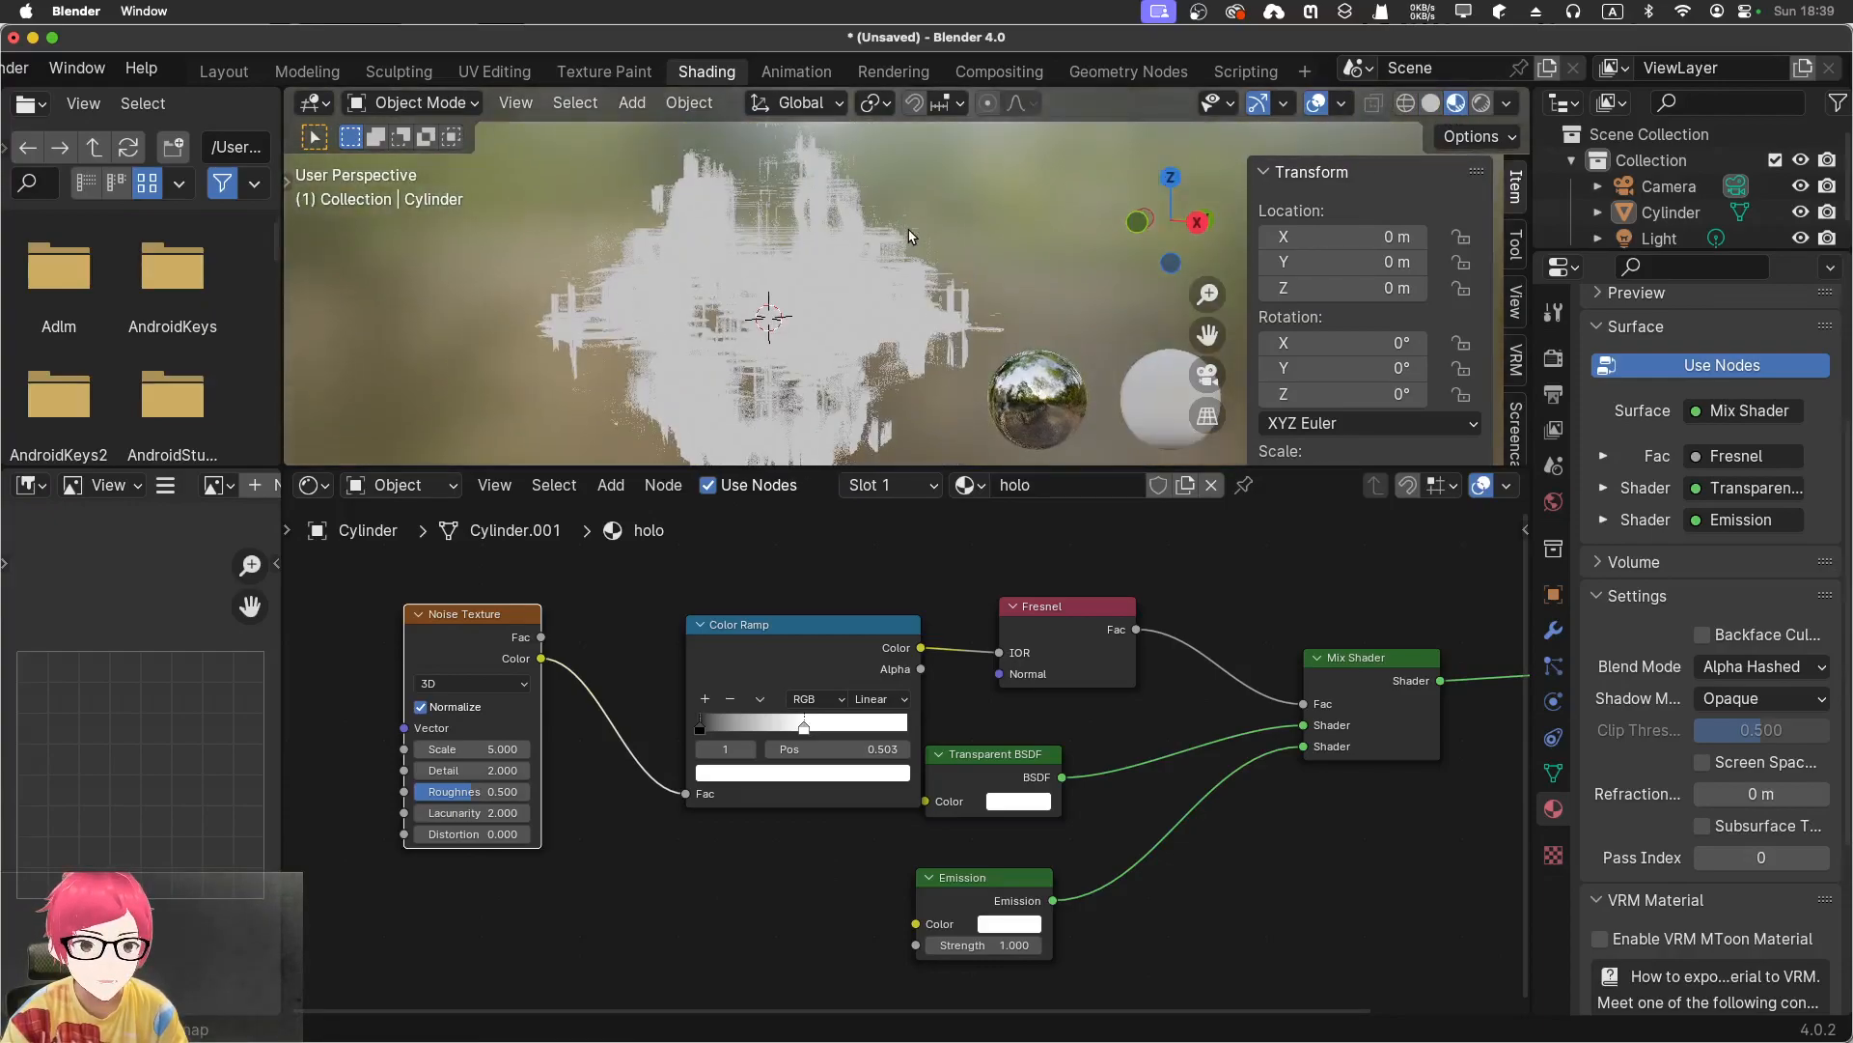
pyautogui.moveTo(893, 468); pyautogui.dragTo(874, 616)
pyautogui.moveTo(882, 521); pyautogui.dragTo(888, 527, button='middle')
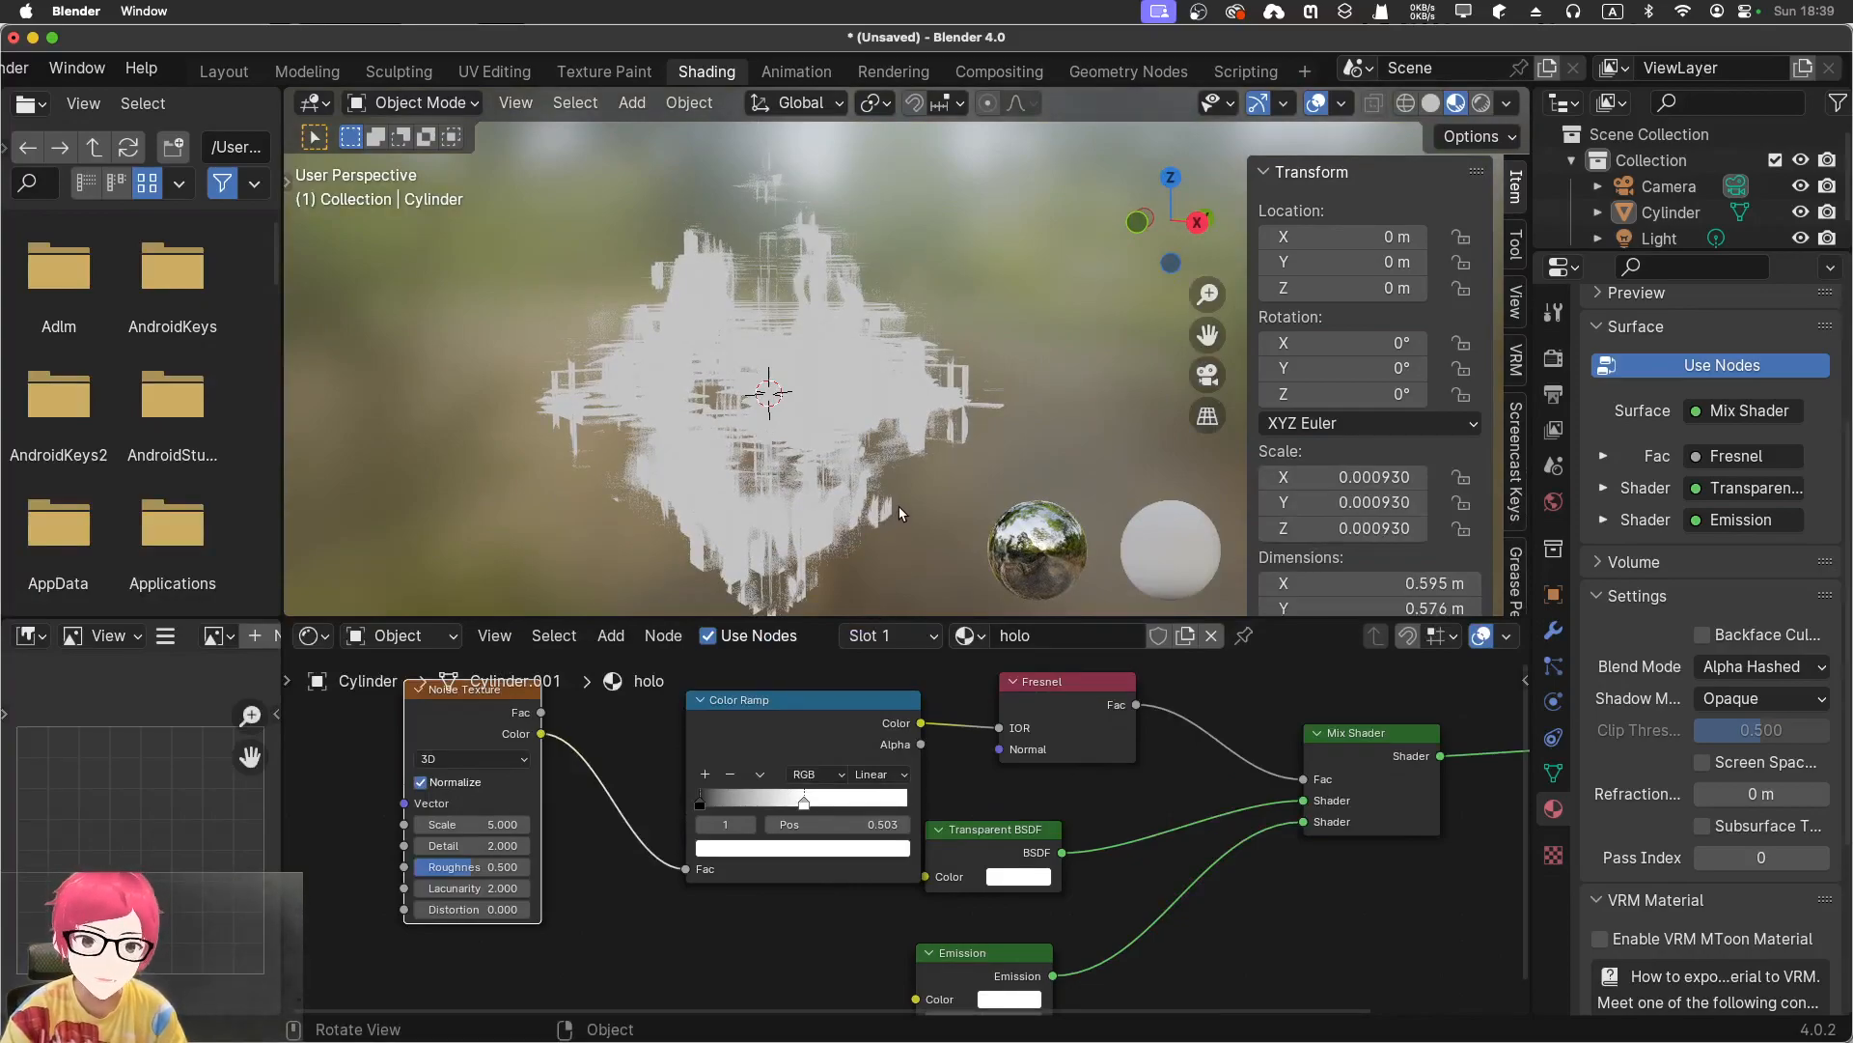
# Try a plain Background shader with an adjusted color as the world surface, and undo the change back to the shanghai_bund environment
pyautogui.click(1549, 502)
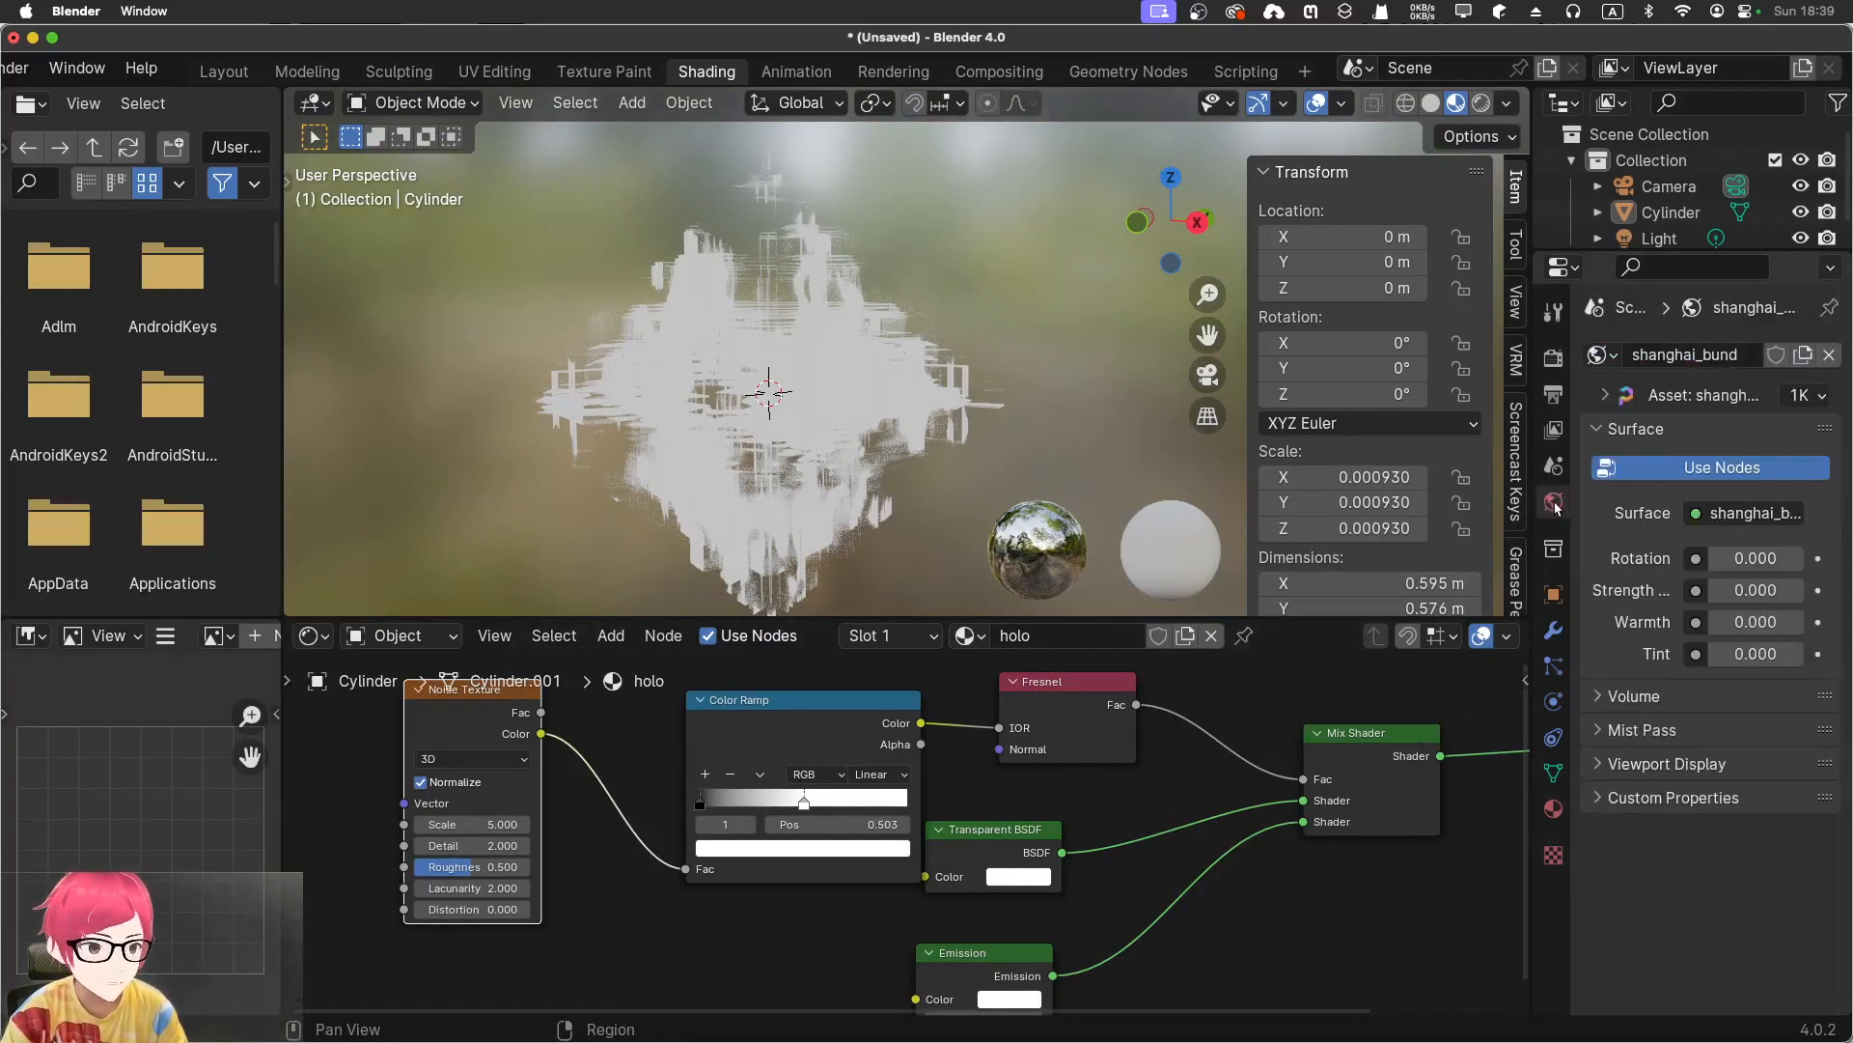
pyautogui.click(1703, 514)
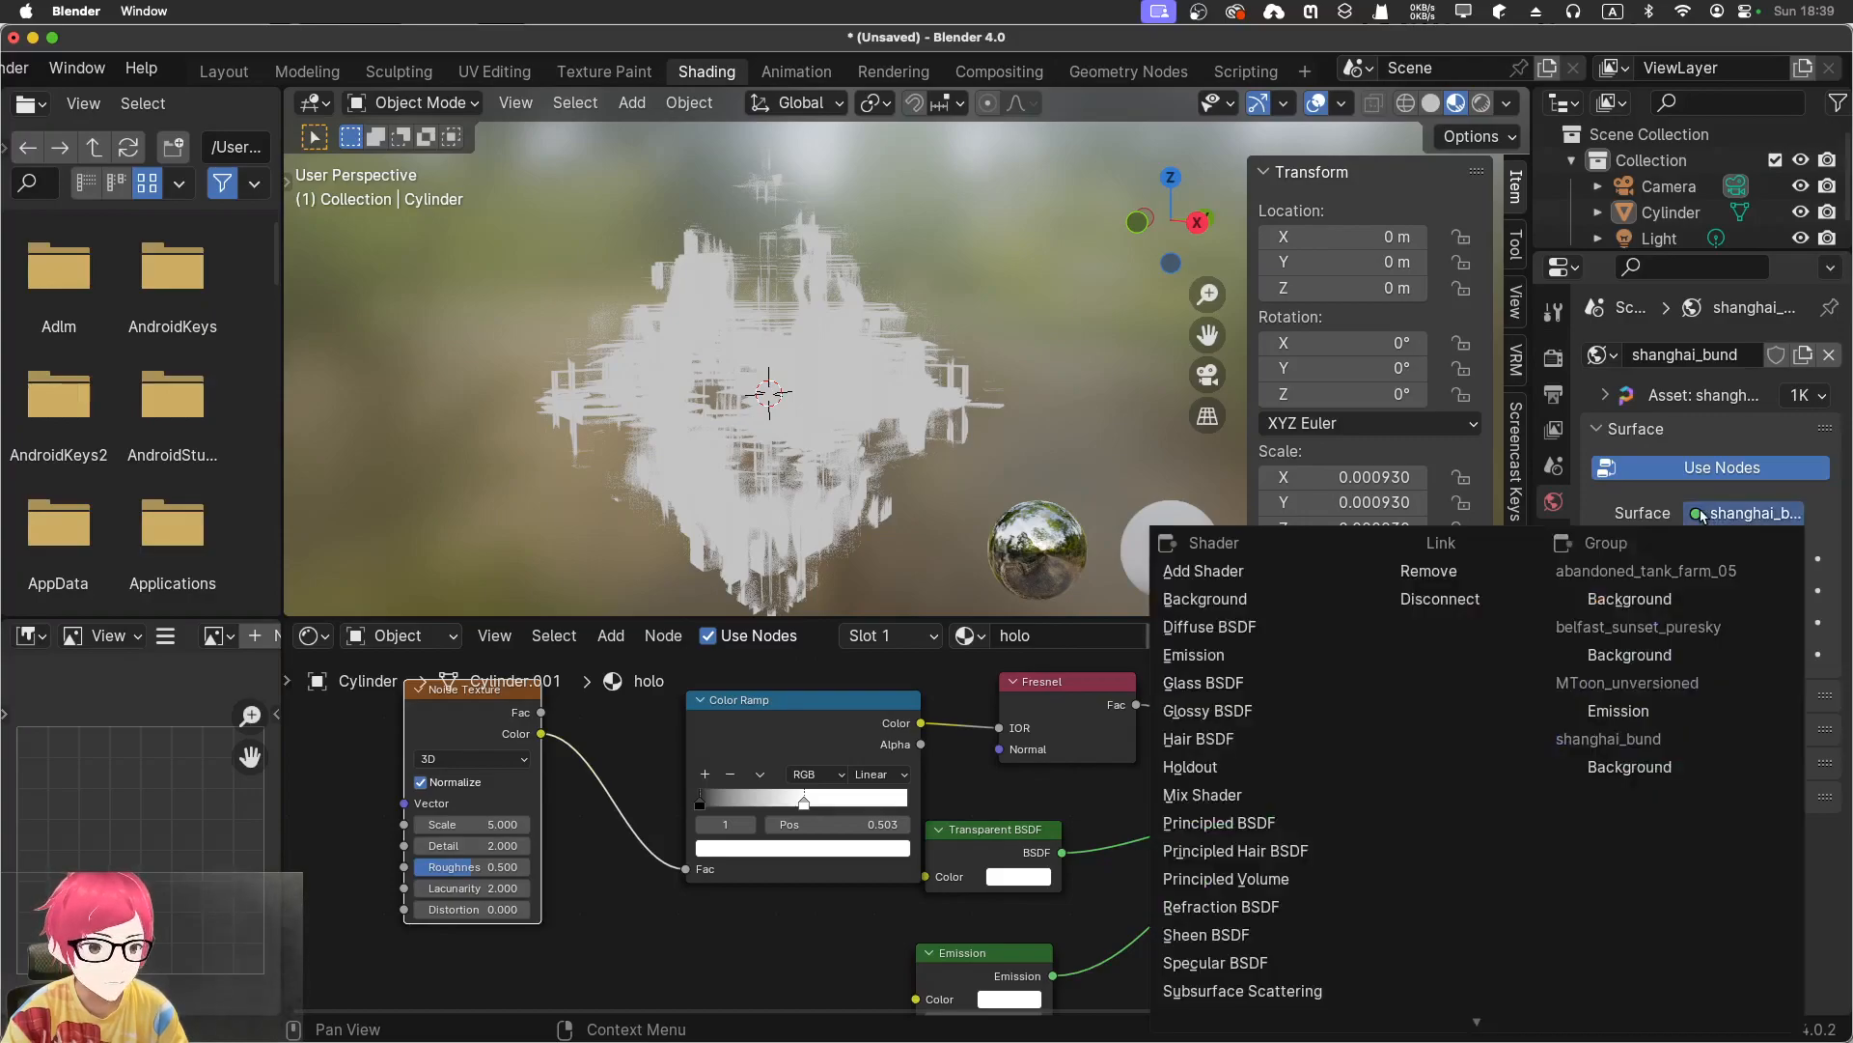
pyautogui.click(1275, 599)
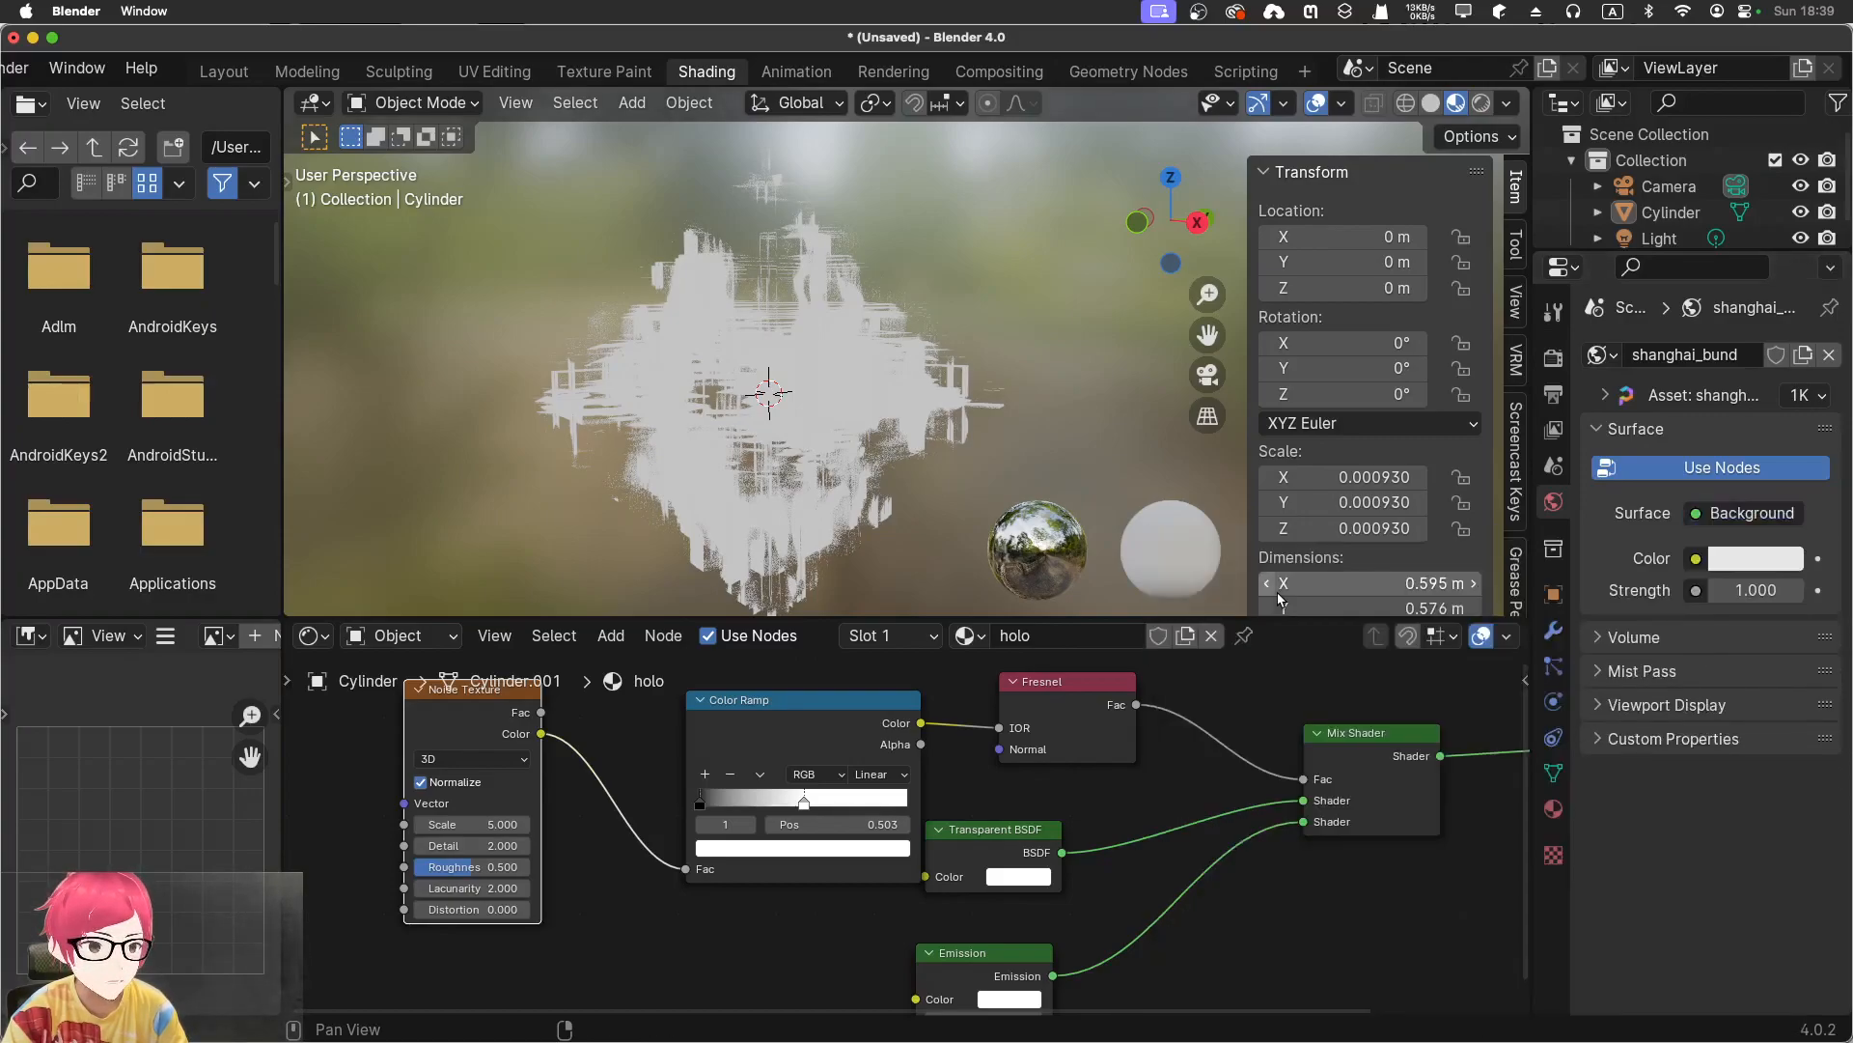
pyautogui.click(1781, 564)
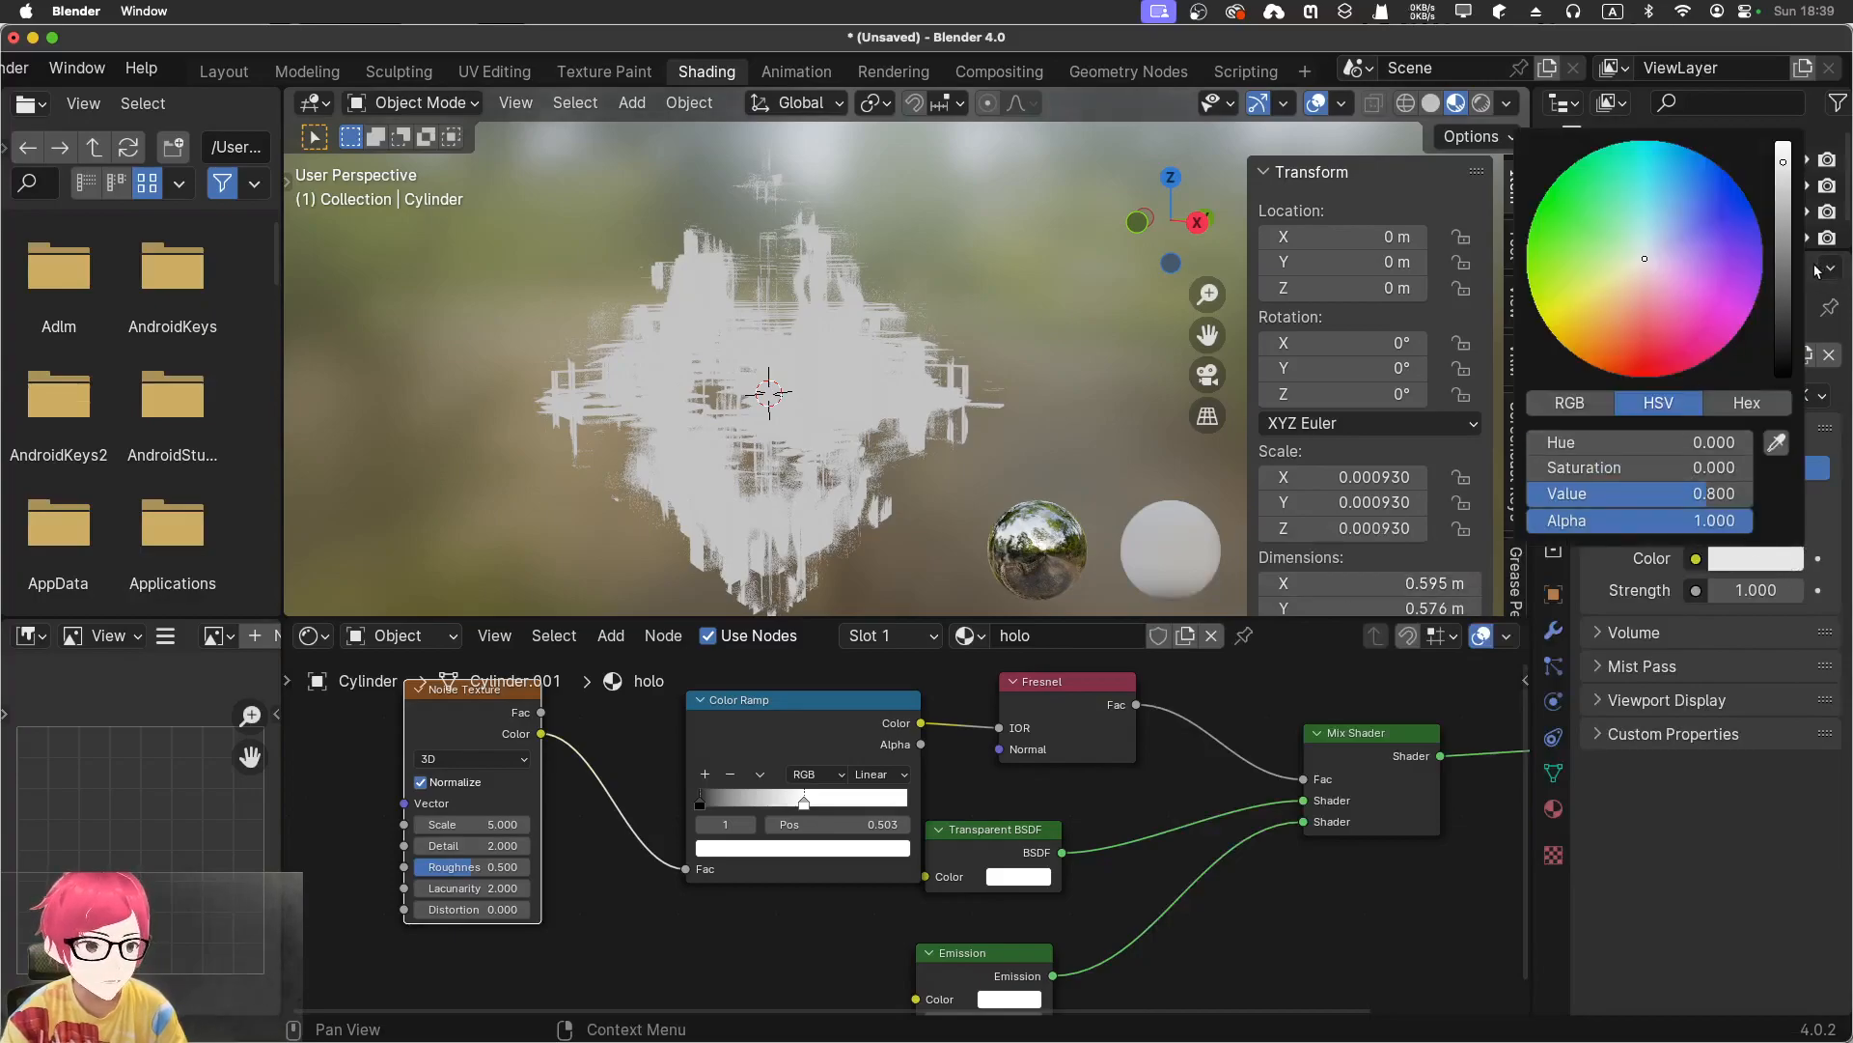
pyautogui.moveTo(1785, 257)
pyautogui.mouseDown()
pyautogui.moveTo(1785, 352)
pyautogui.moveTo(1785, 224)
pyautogui.mouseUp()
pyautogui.press('super+z')
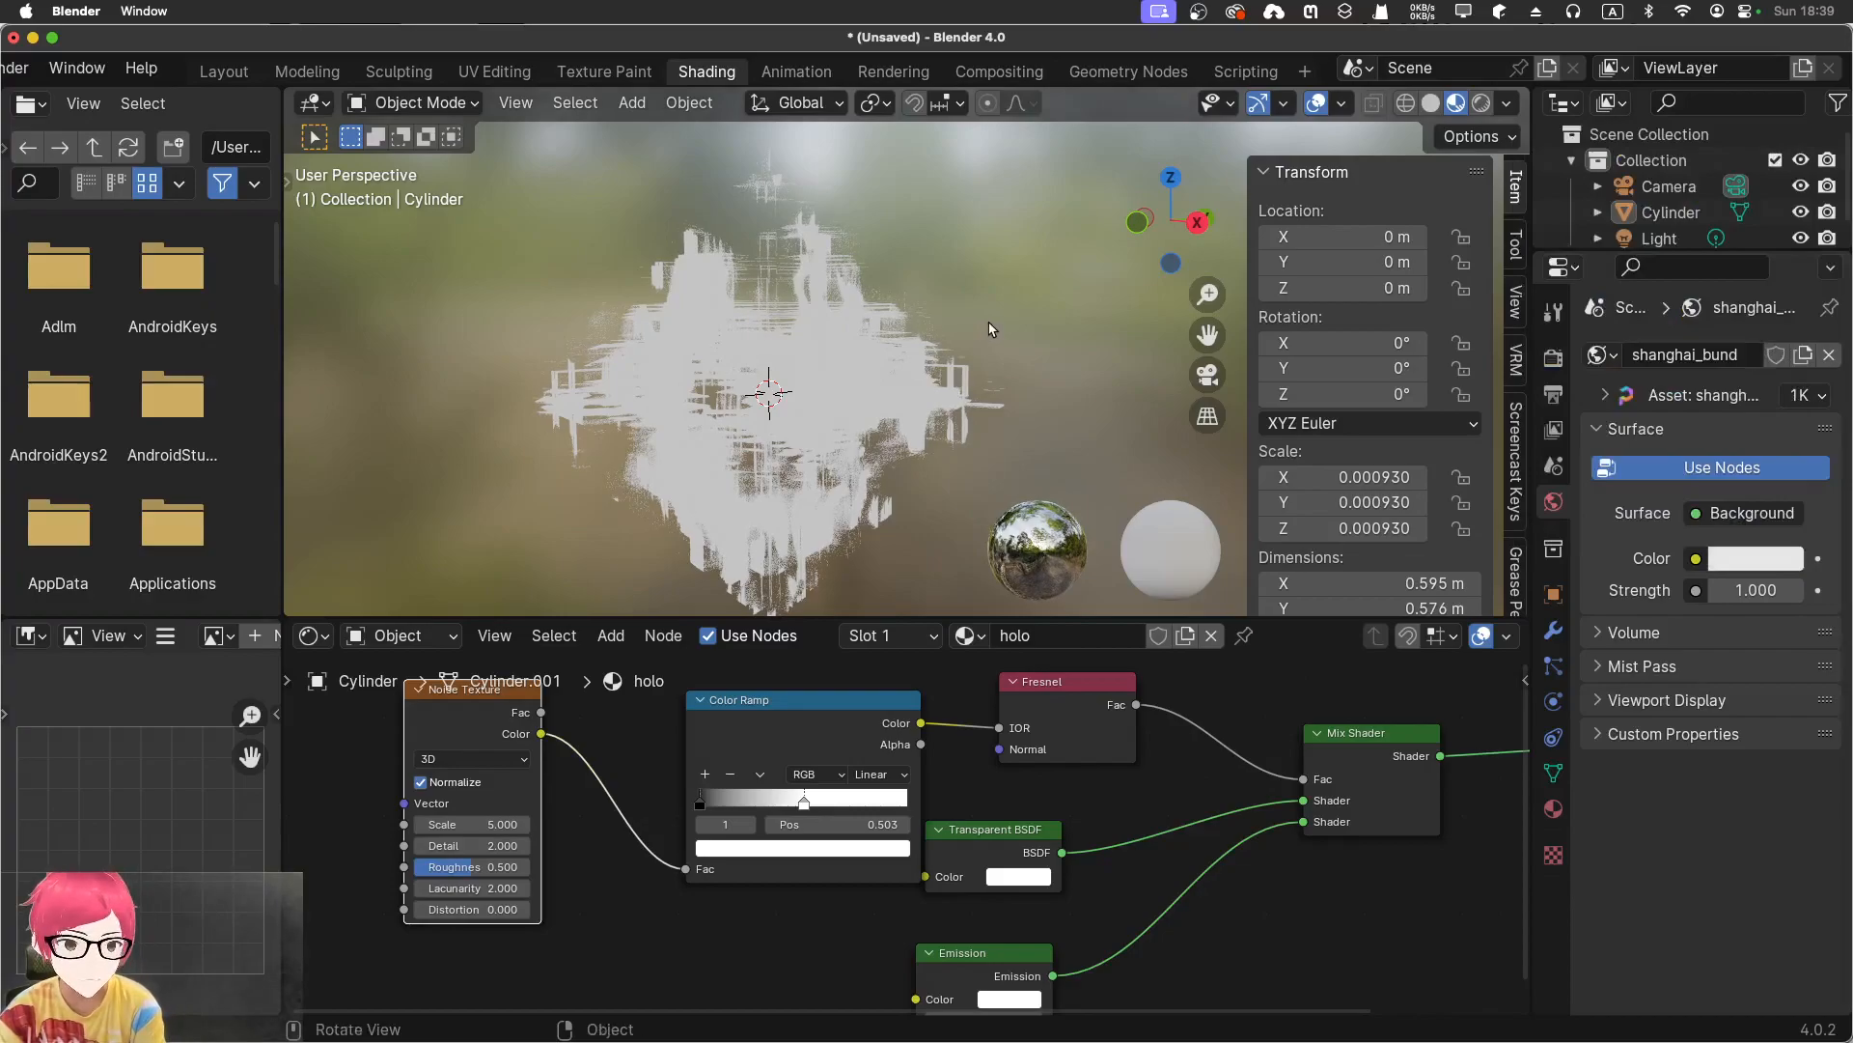
pyautogui.press('super+z')
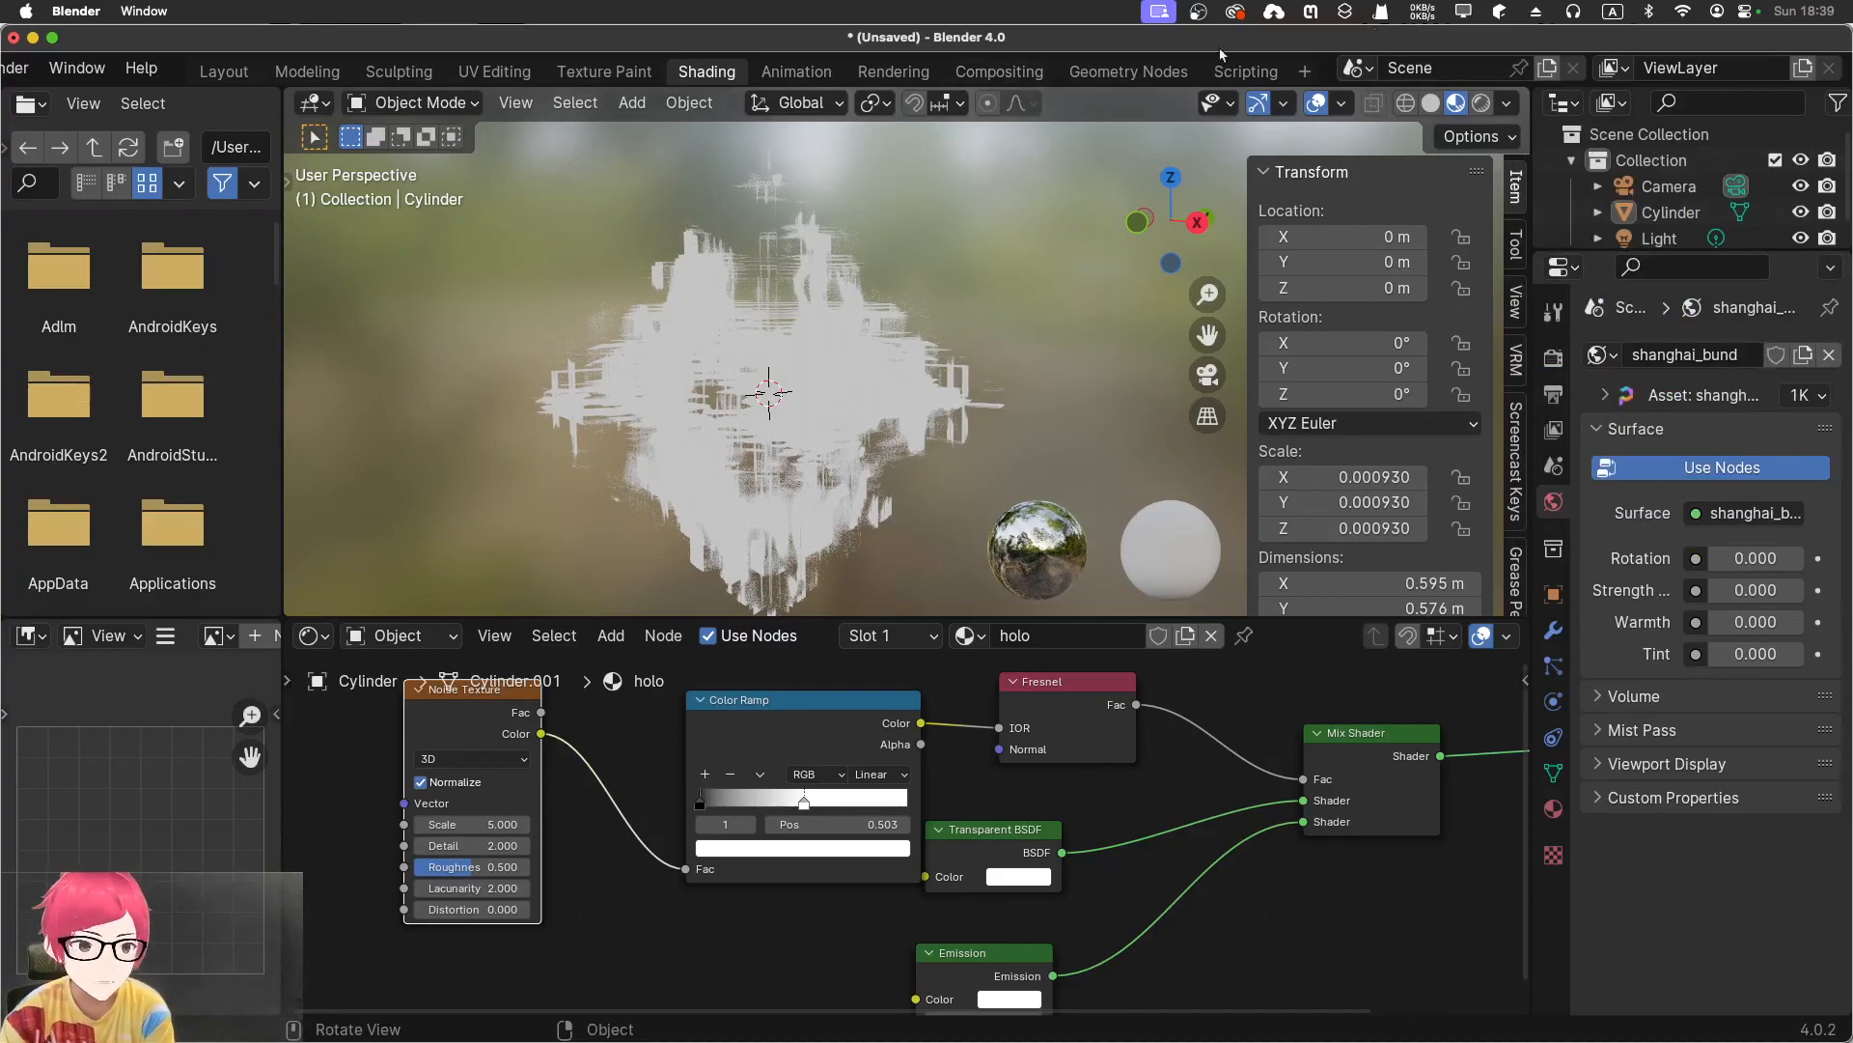
# Switch the viewport to Rendered shading, select the cylinder, and set the holo material's blend mode to Alpha Blend
pyautogui.click(1480, 102)
pyautogui.moveTo(1023, 415)
pyautogui.mouseDown(button='middle')
pyautogui.moveTo(1074, 435)
pyautogui.moveTo(919, 375)
pyautogui.mouseUp(button='middle')
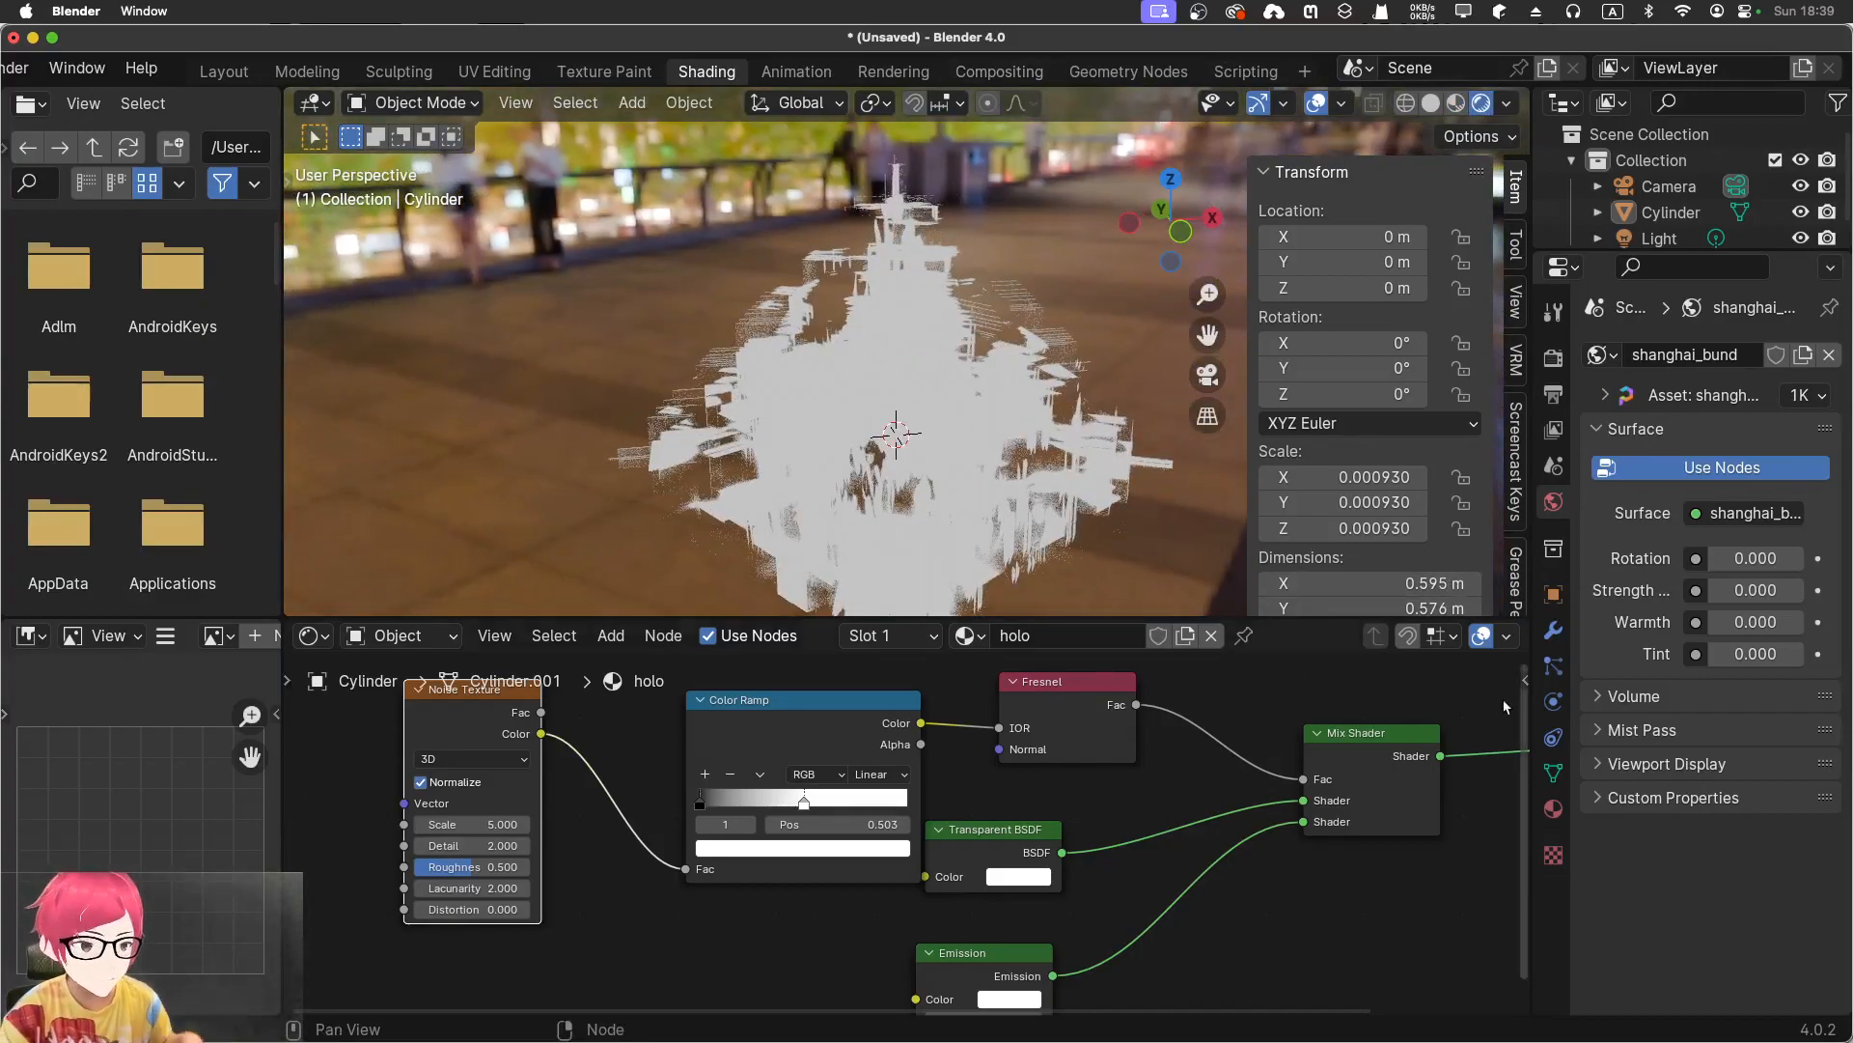
pyautogui.click(828, 507)
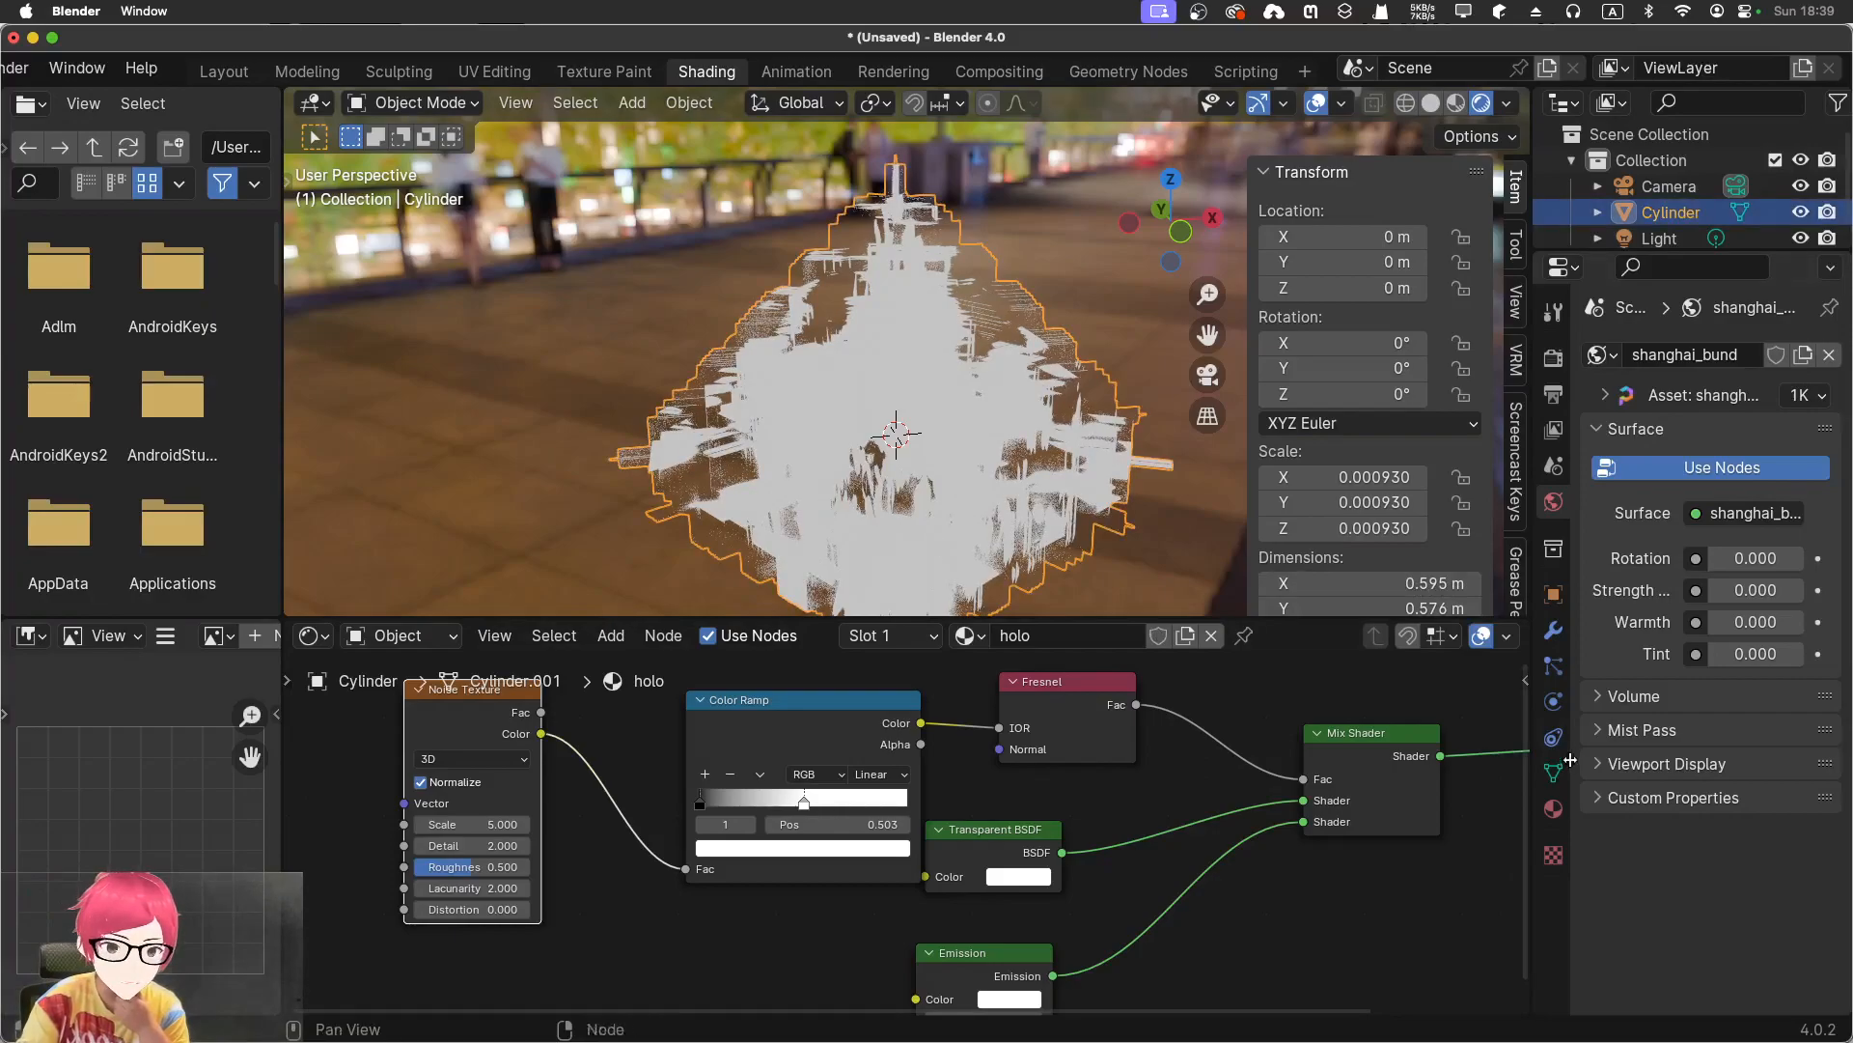
pyautogui.click(1553, 809)
pyautogui.scroll(-4, 1706, 830)
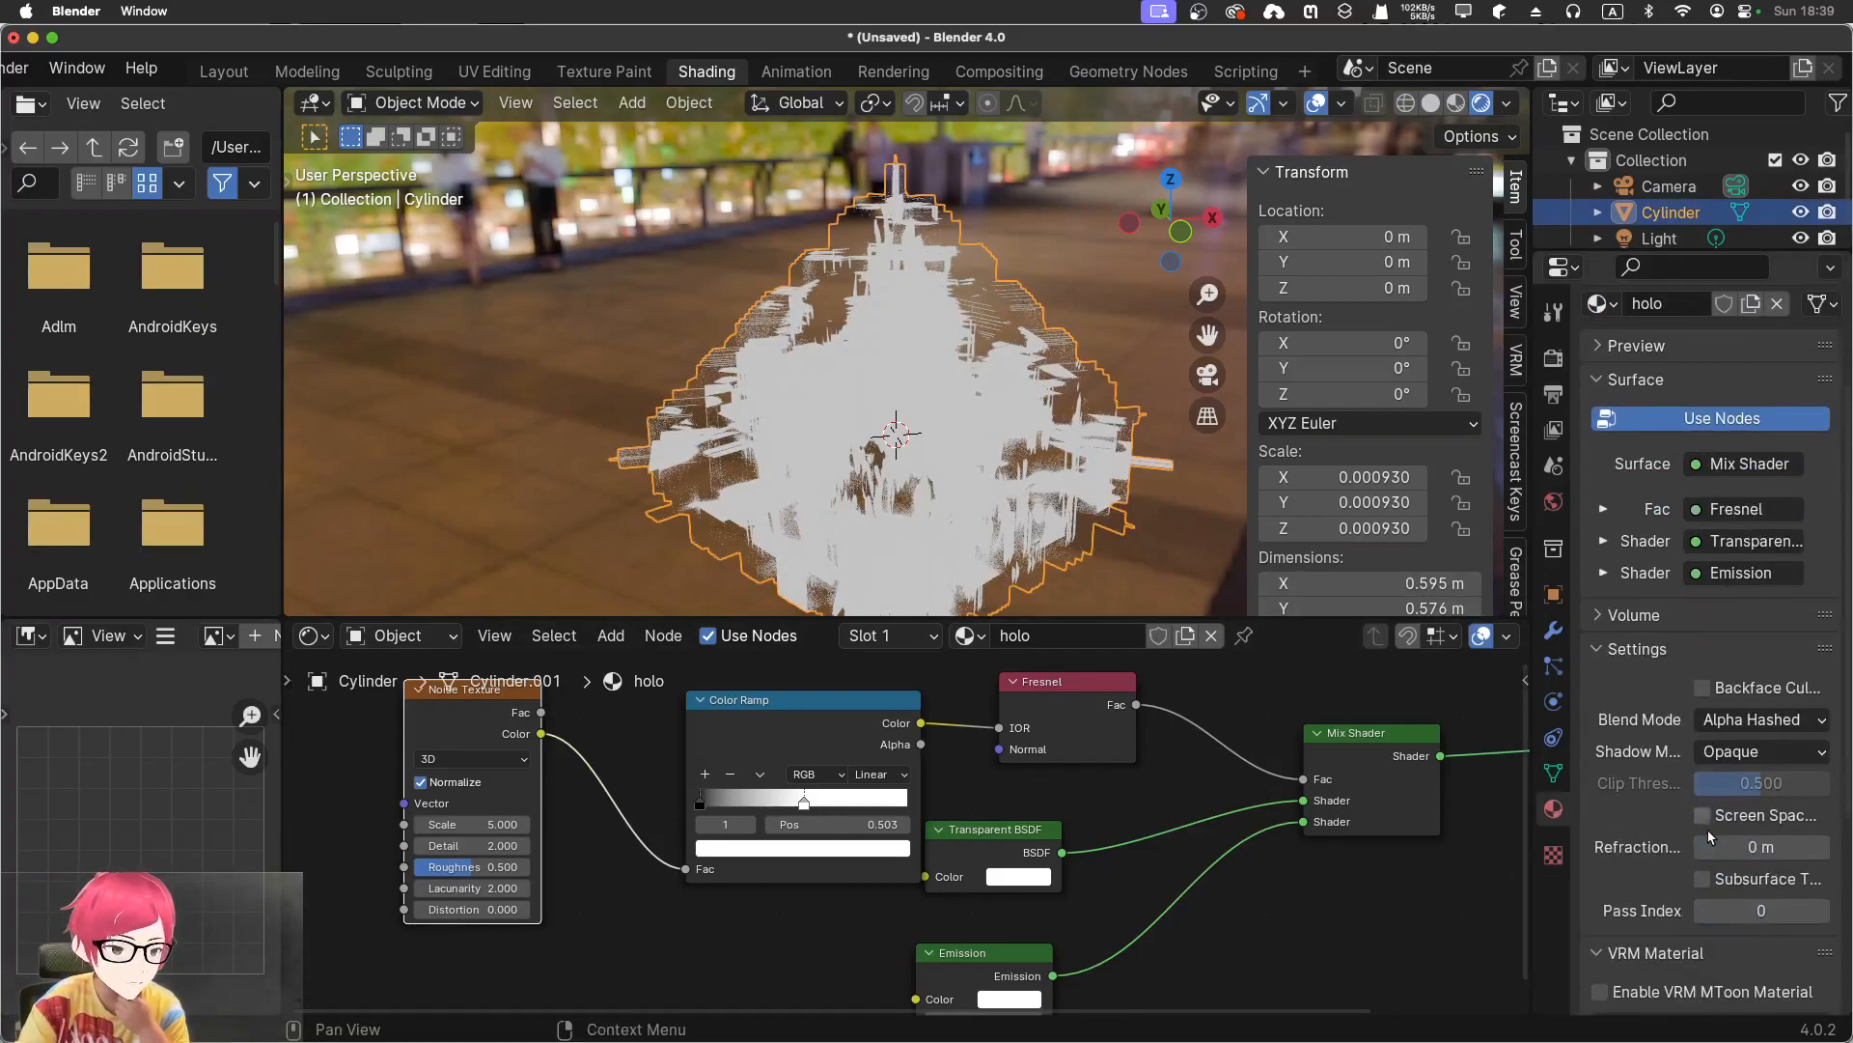
pyautogui.click(1779, 719)
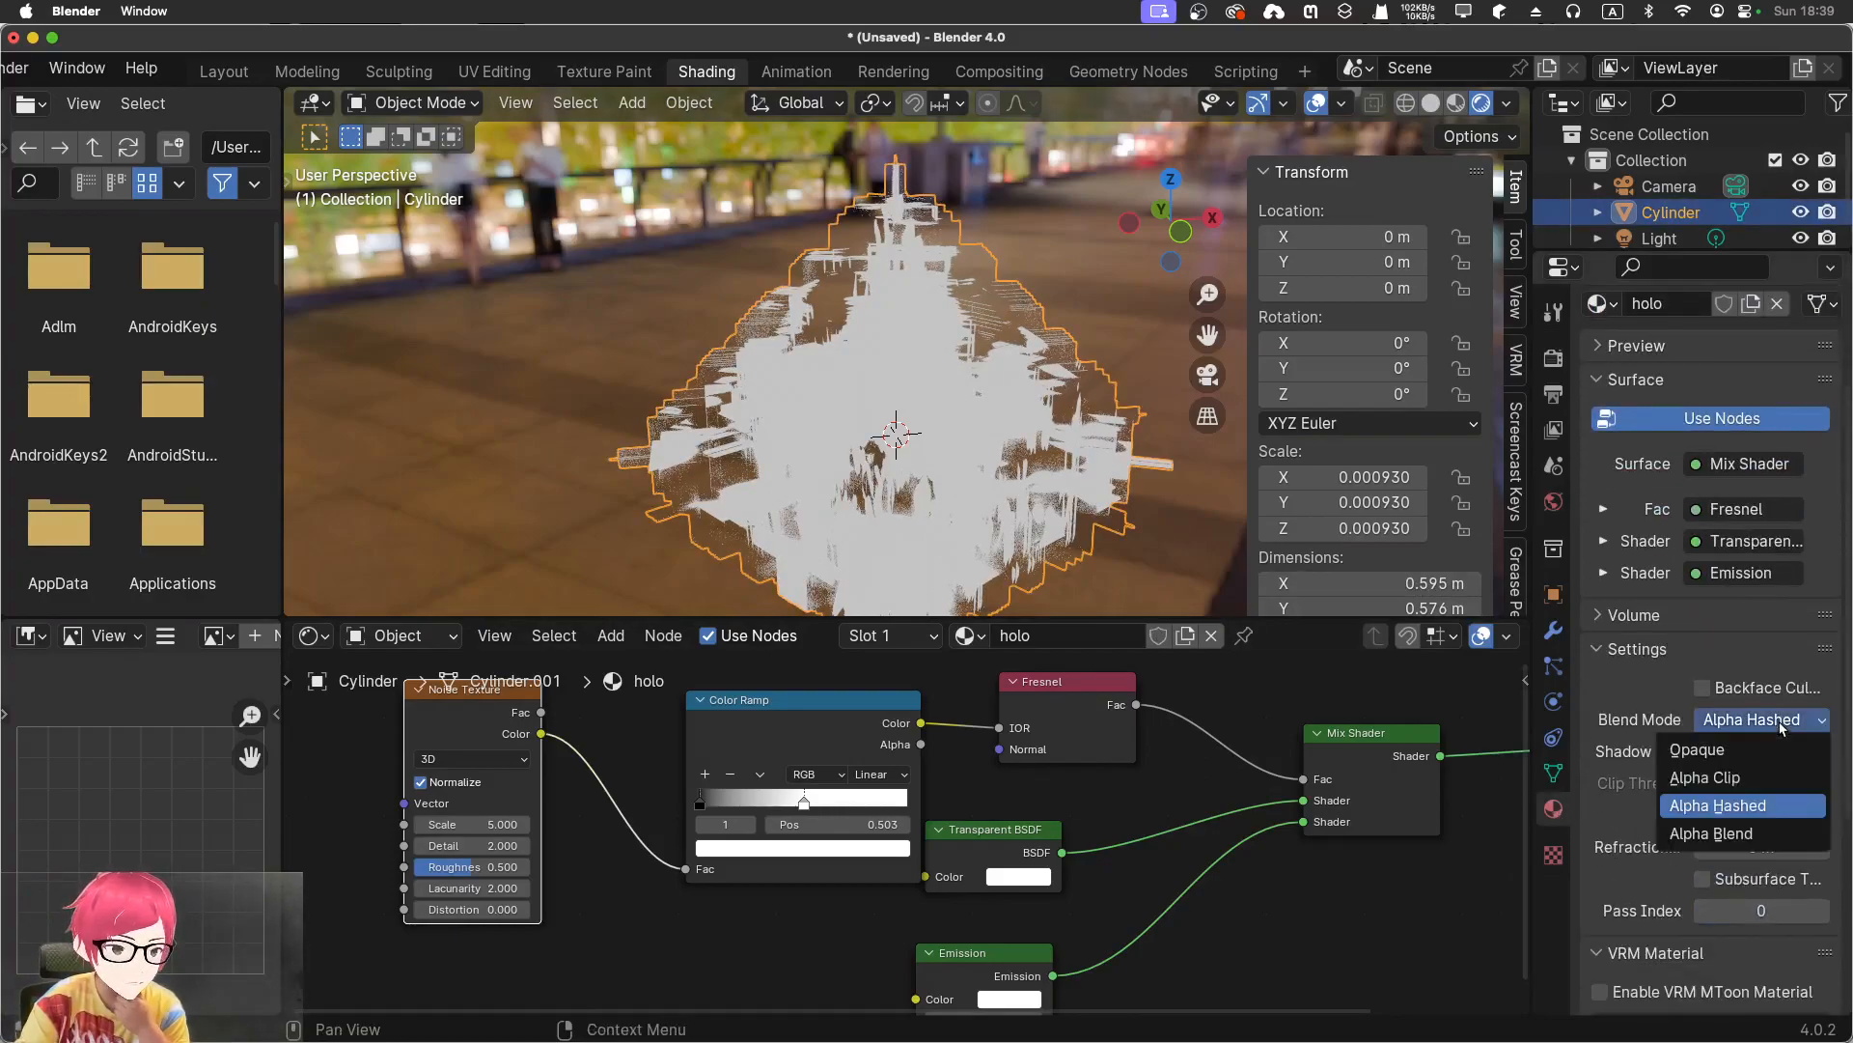
pyautogui.click(1747, 833)
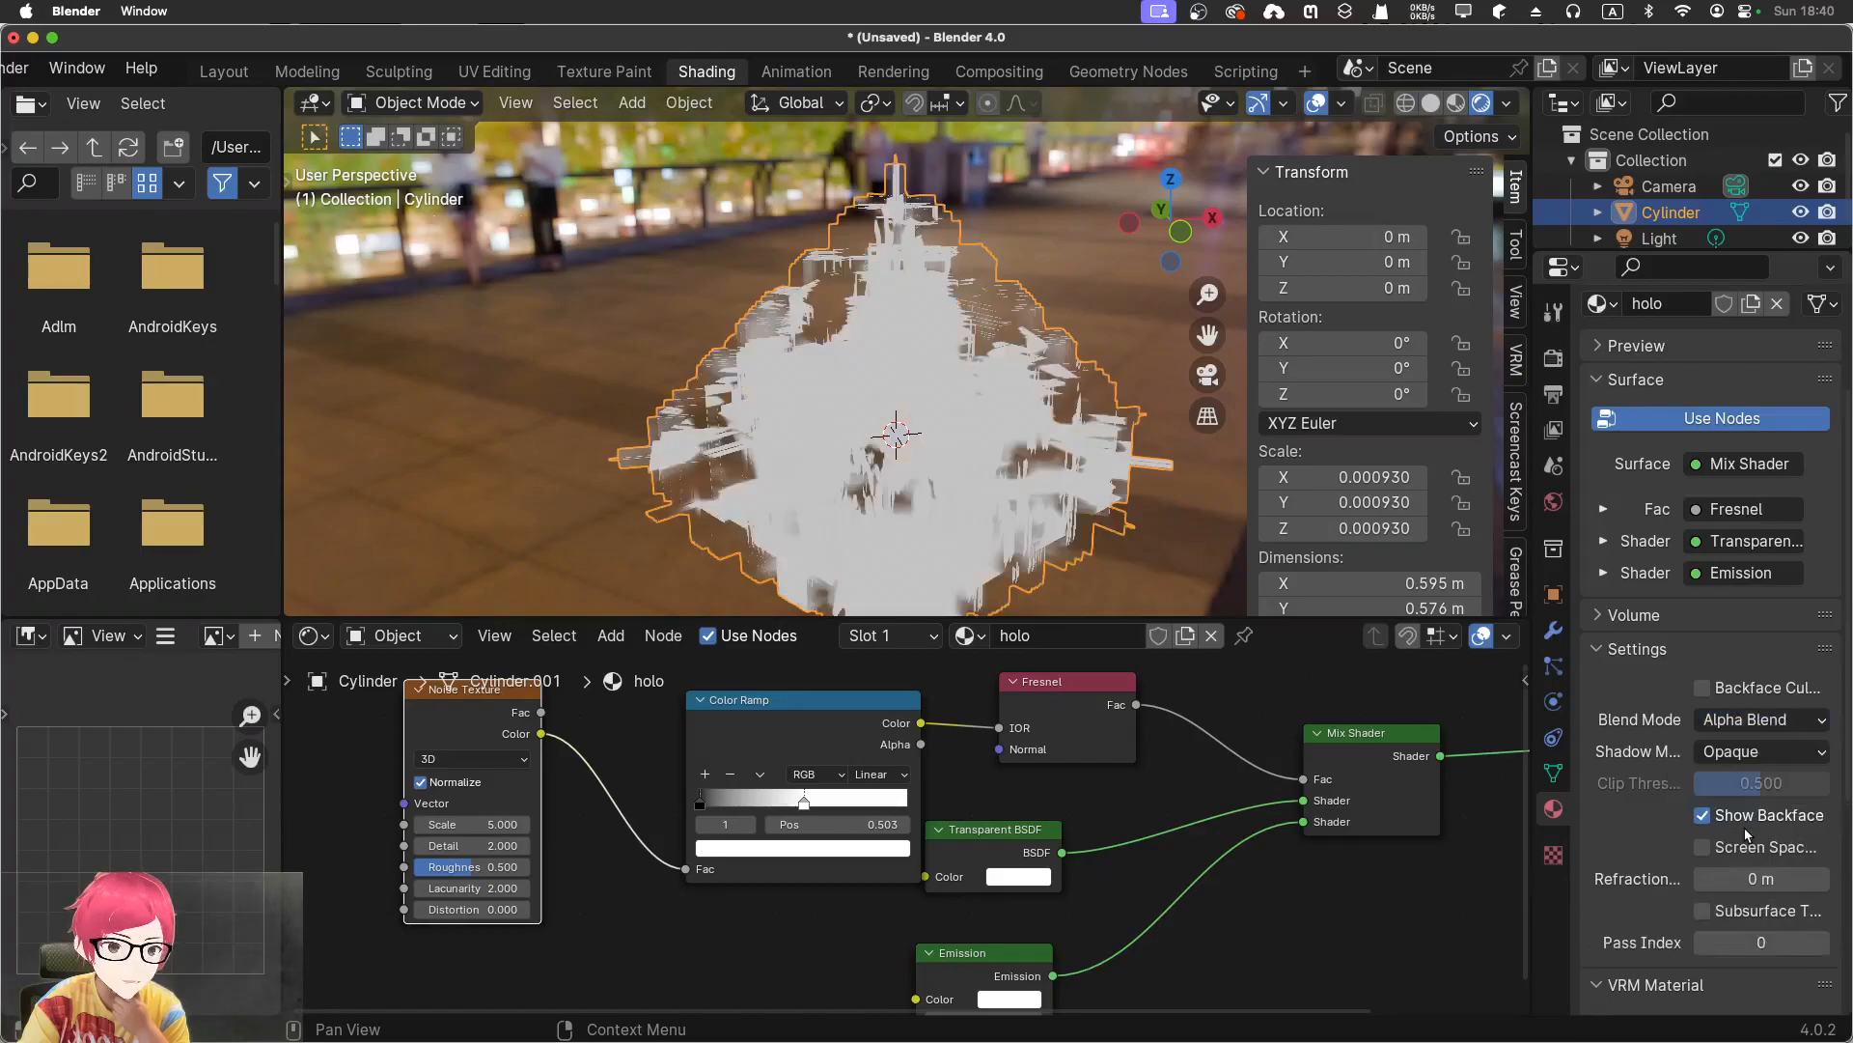
# Inspect the blended cylinder up close and set the holo material's shadow mode to Alpha Hashed
pyautogui.scroll(2, 970, 296)
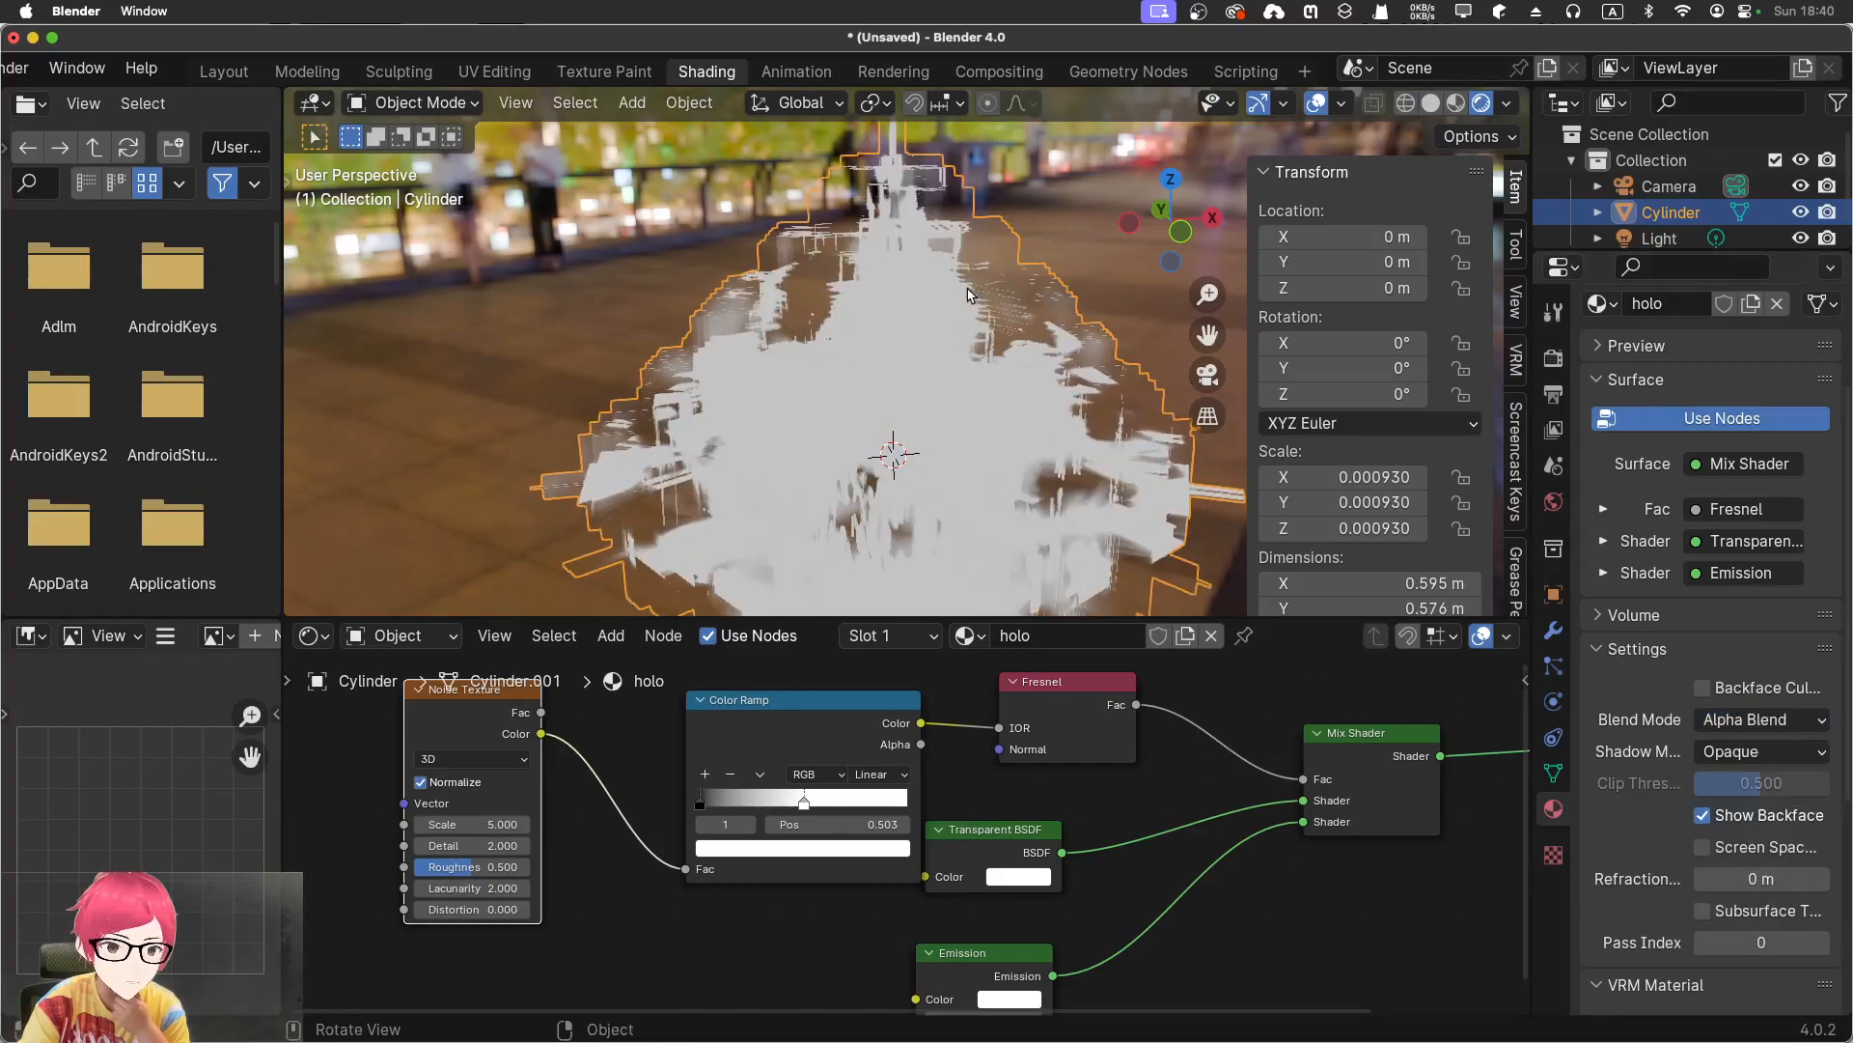
pyautogui.scroll(2, 970, 295)
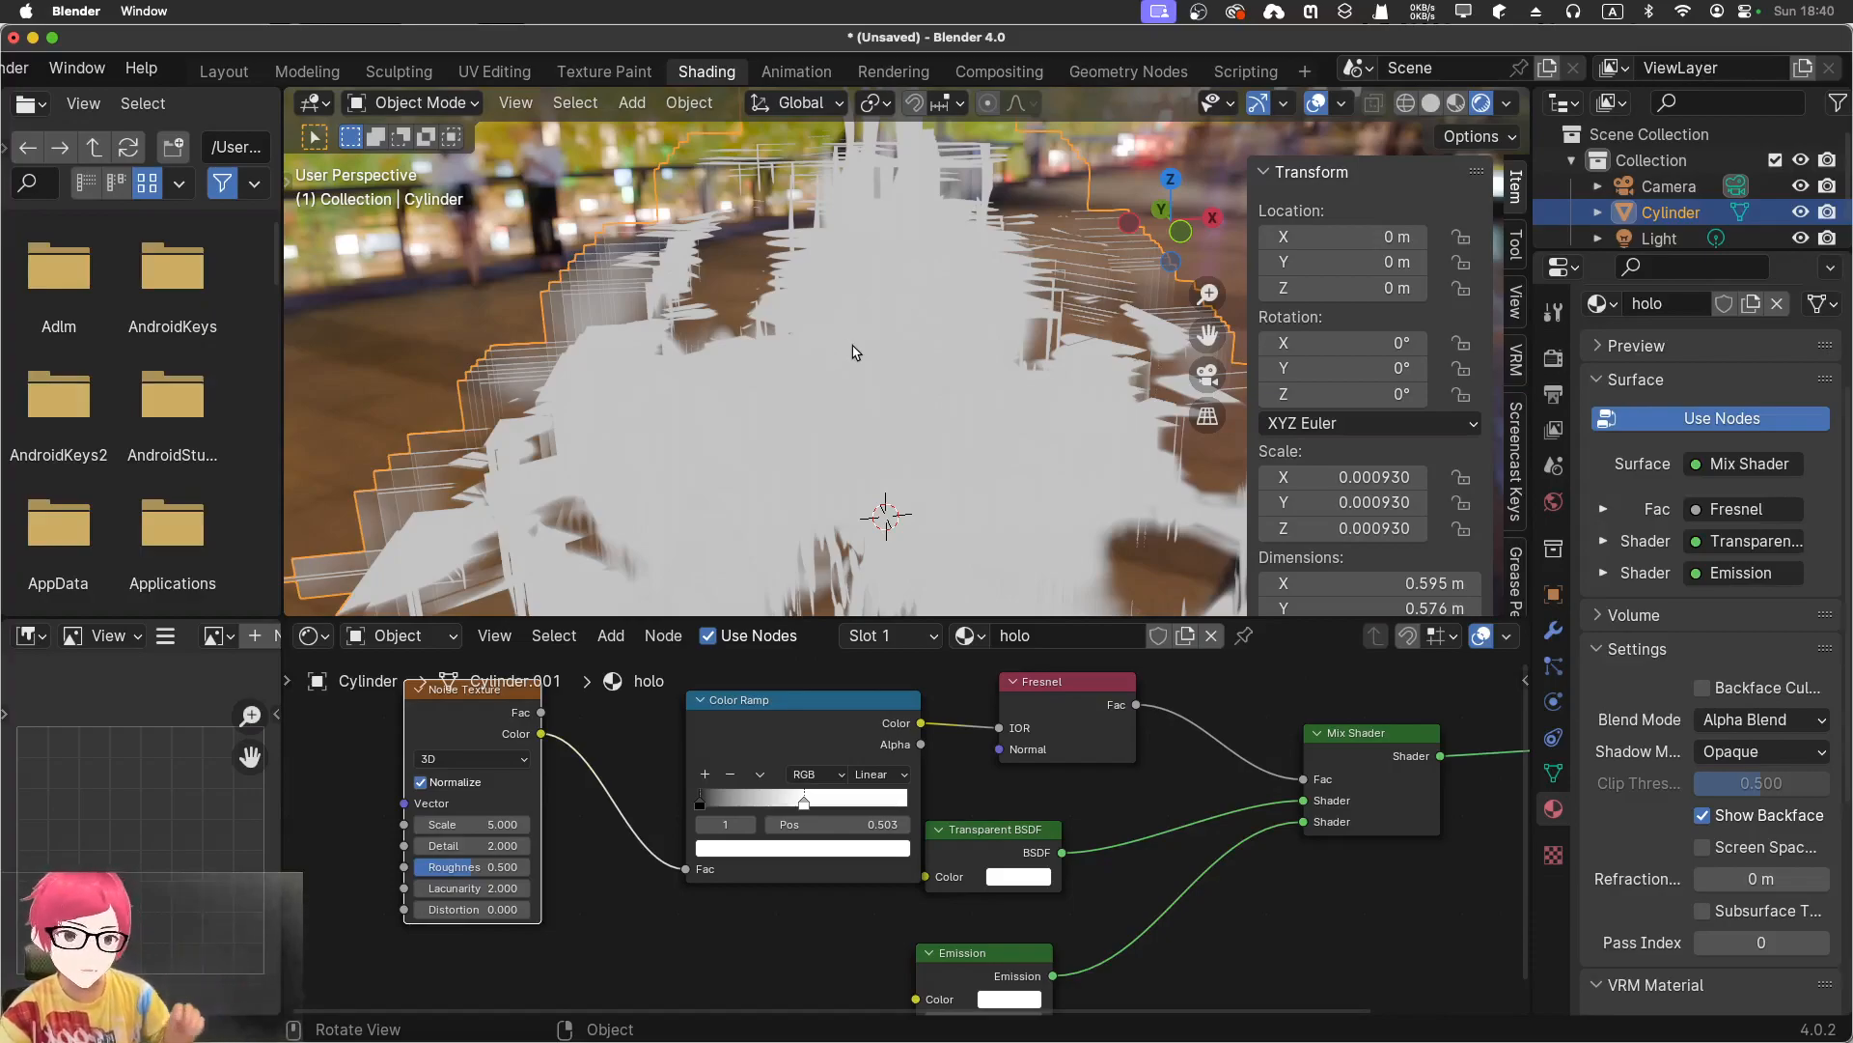
pyautogui.click(1755, 753)
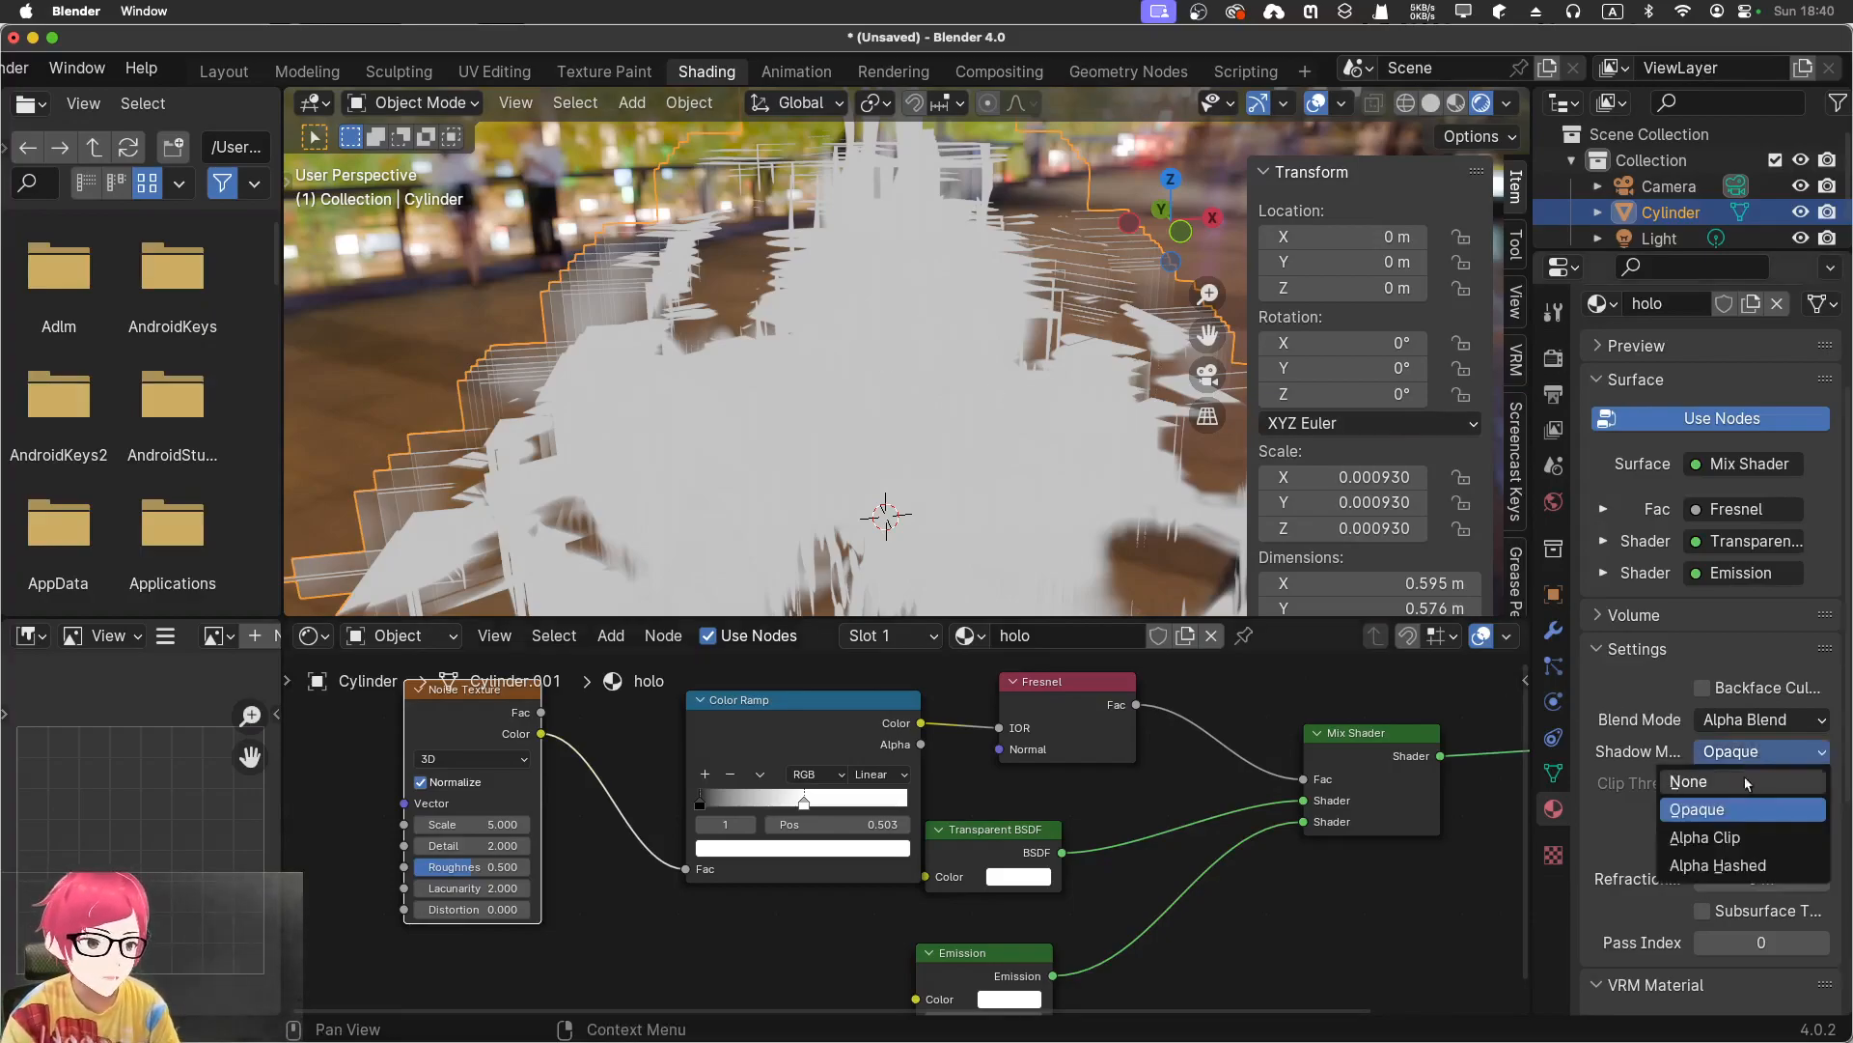
pyautogui.click(1731, 867)
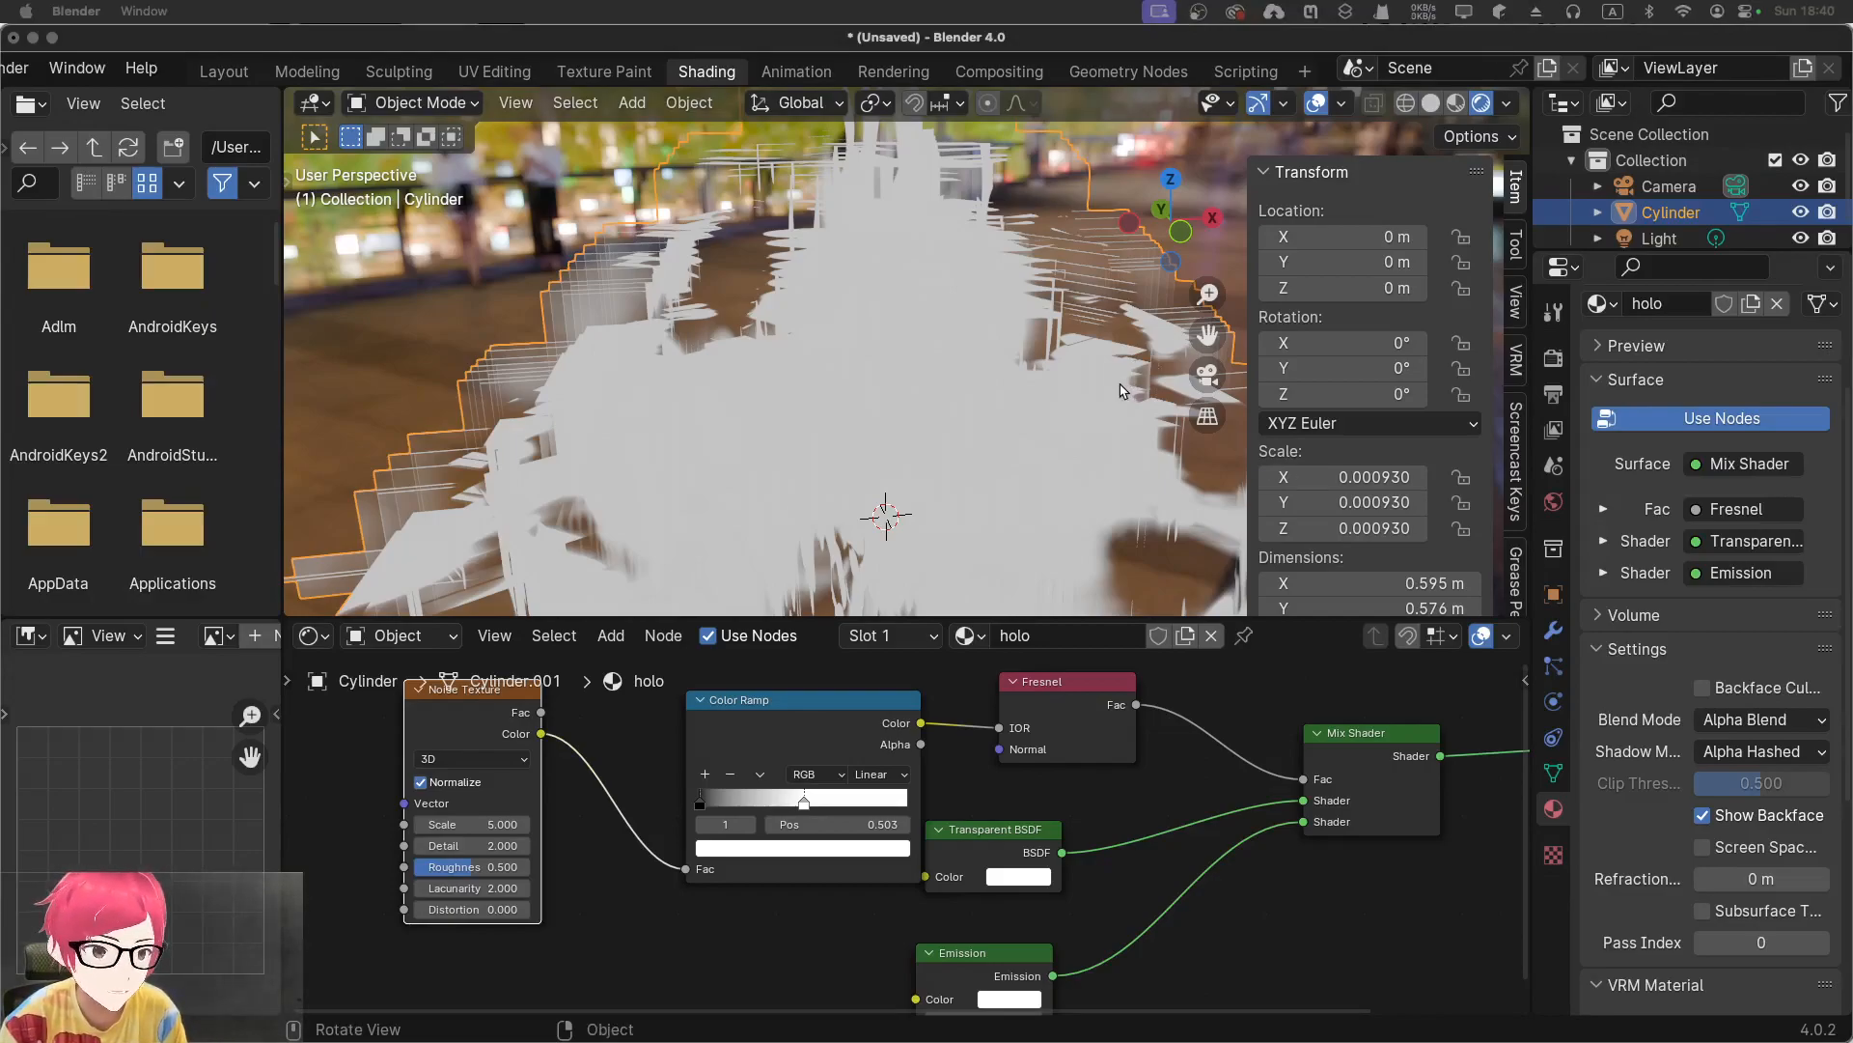
# Deselect the cylinder and hide the sidebar in the 3D viewport
pyautogui.scroll(-1, 1120, 390)
pyautogui.scroll(-2, 1082, 271)
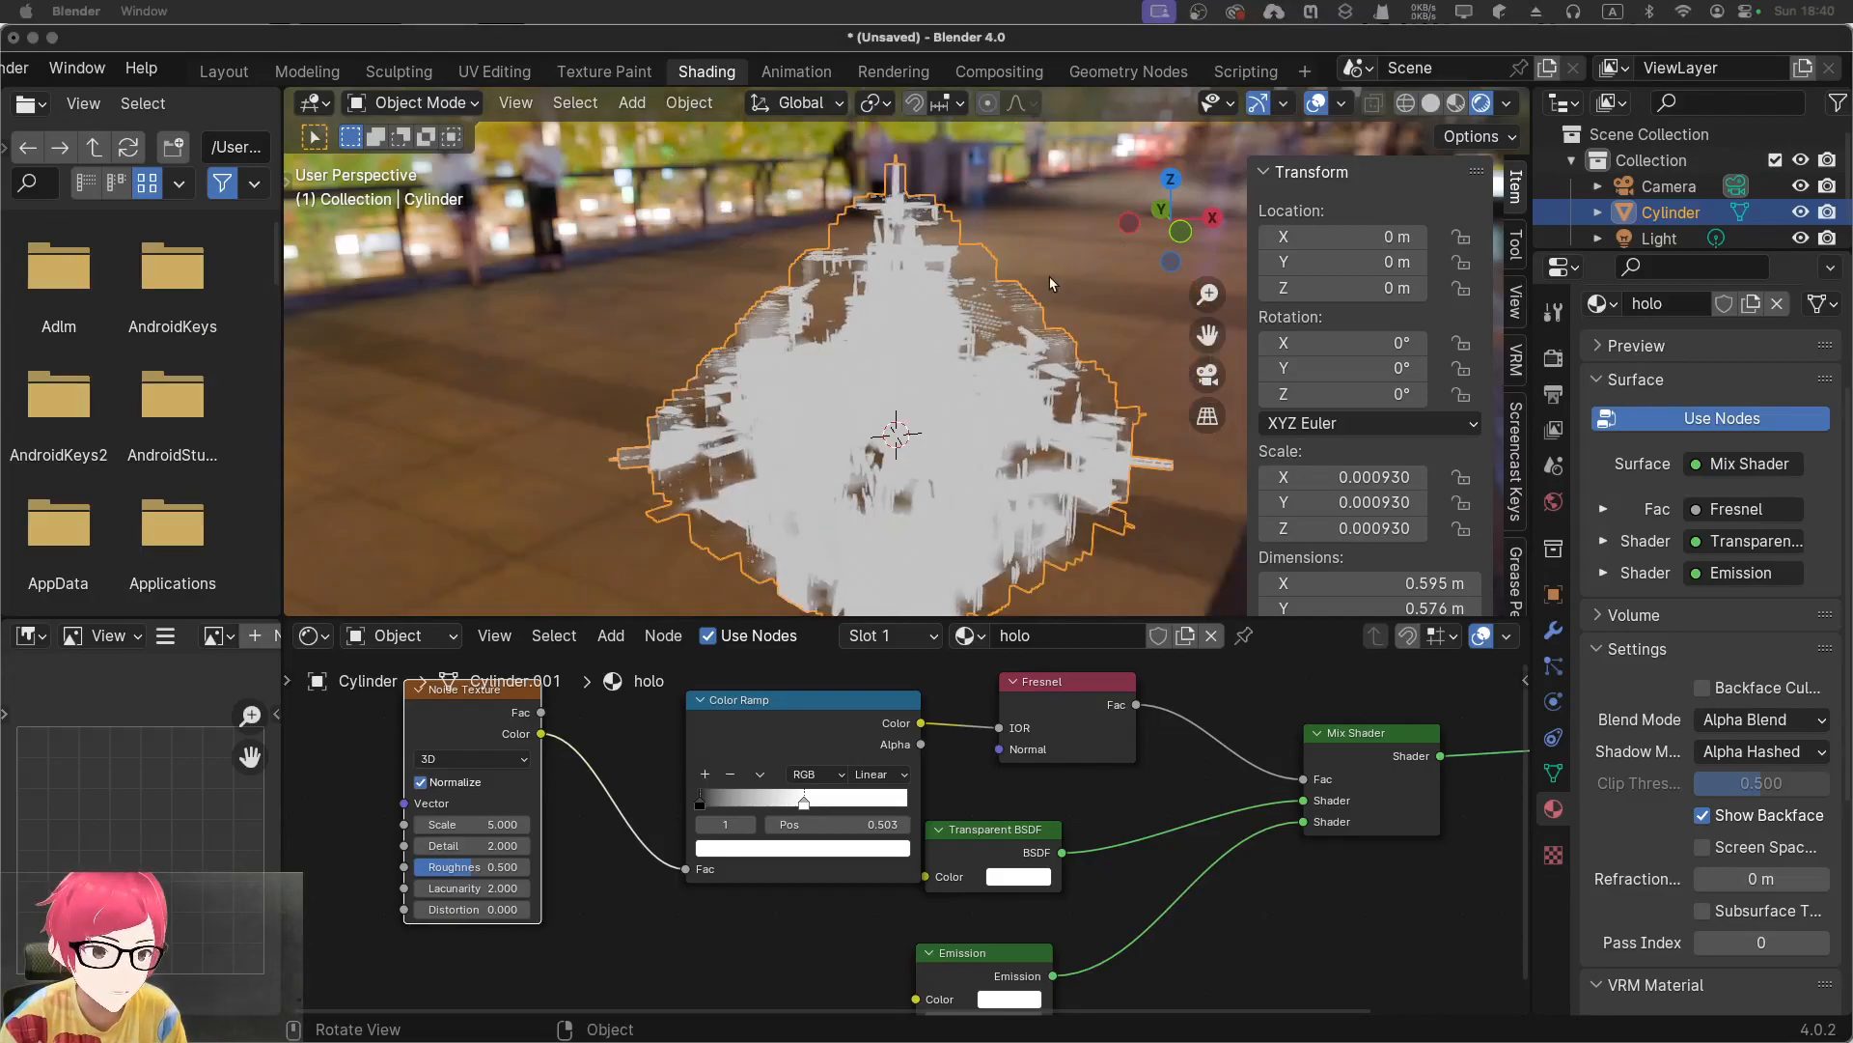
pyautogui.click(1058, 272)
pyautogui.press('n')
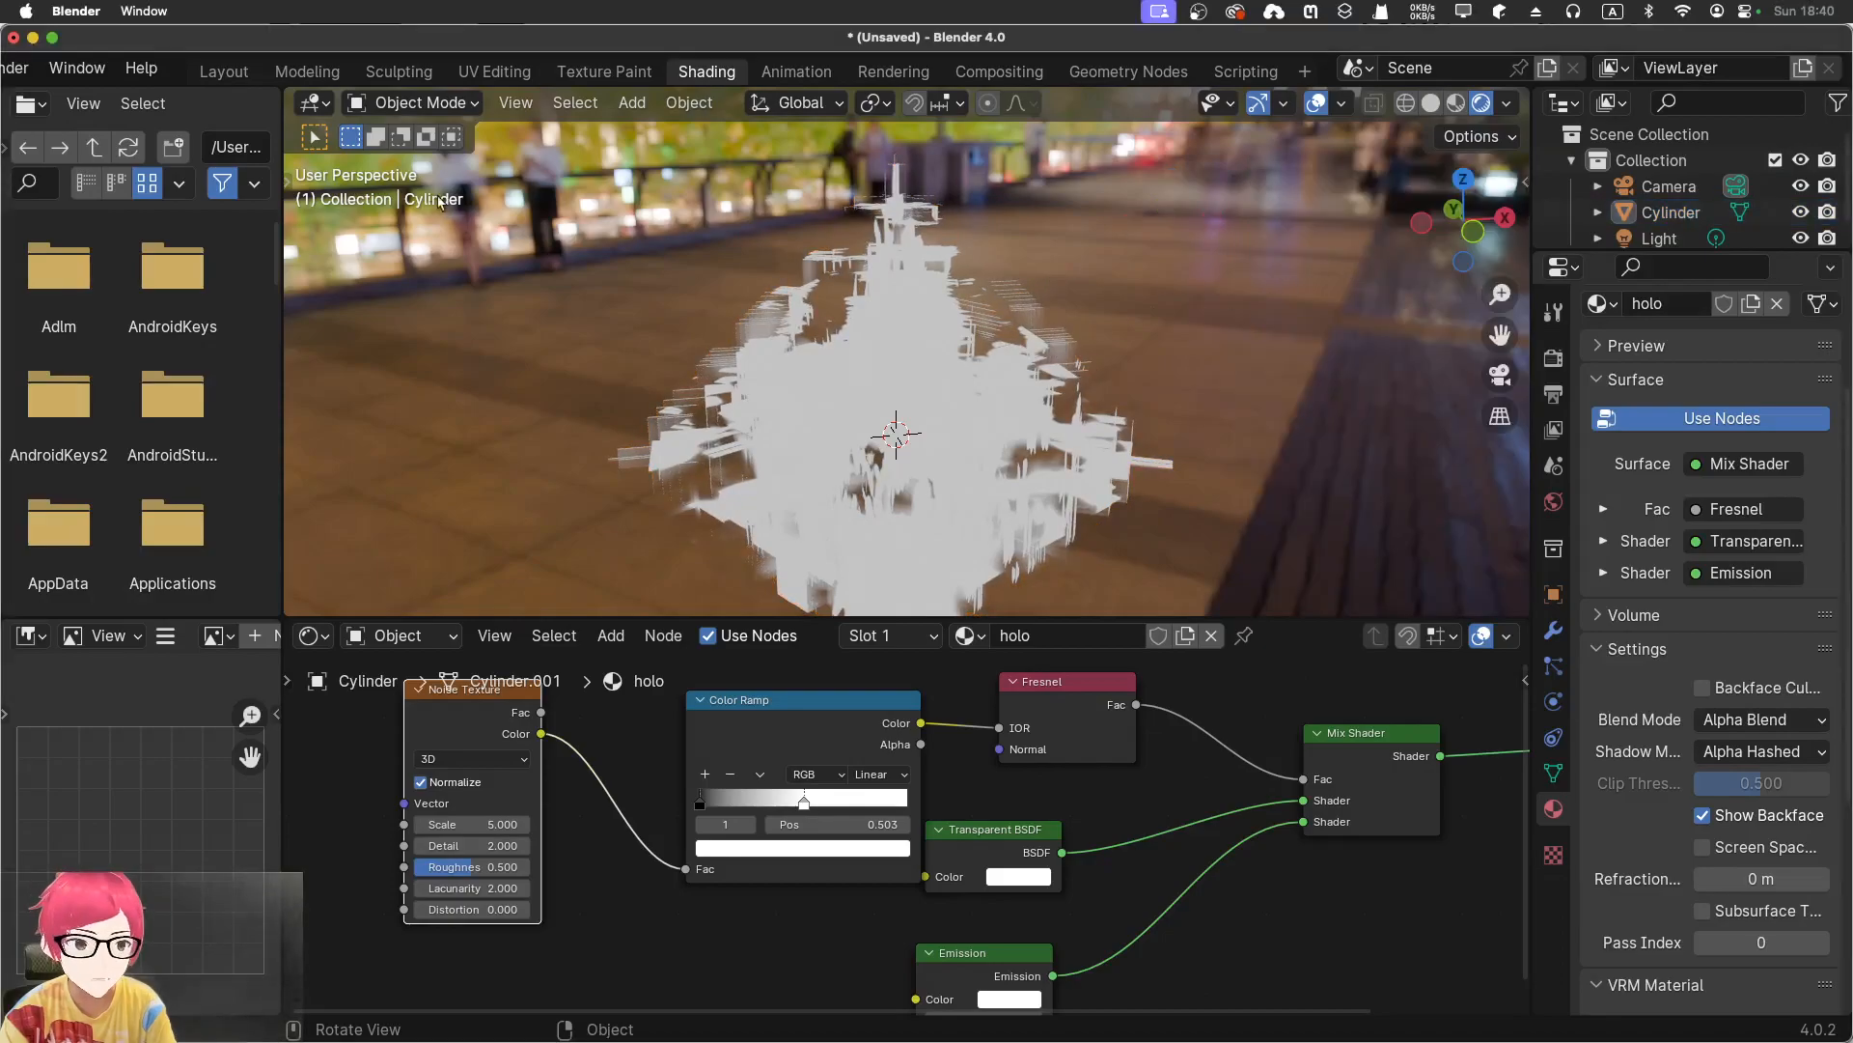
# Switch to the Layout workspace and change its Asset Browser area to a Timeline
pyautogui.click(224, 72)
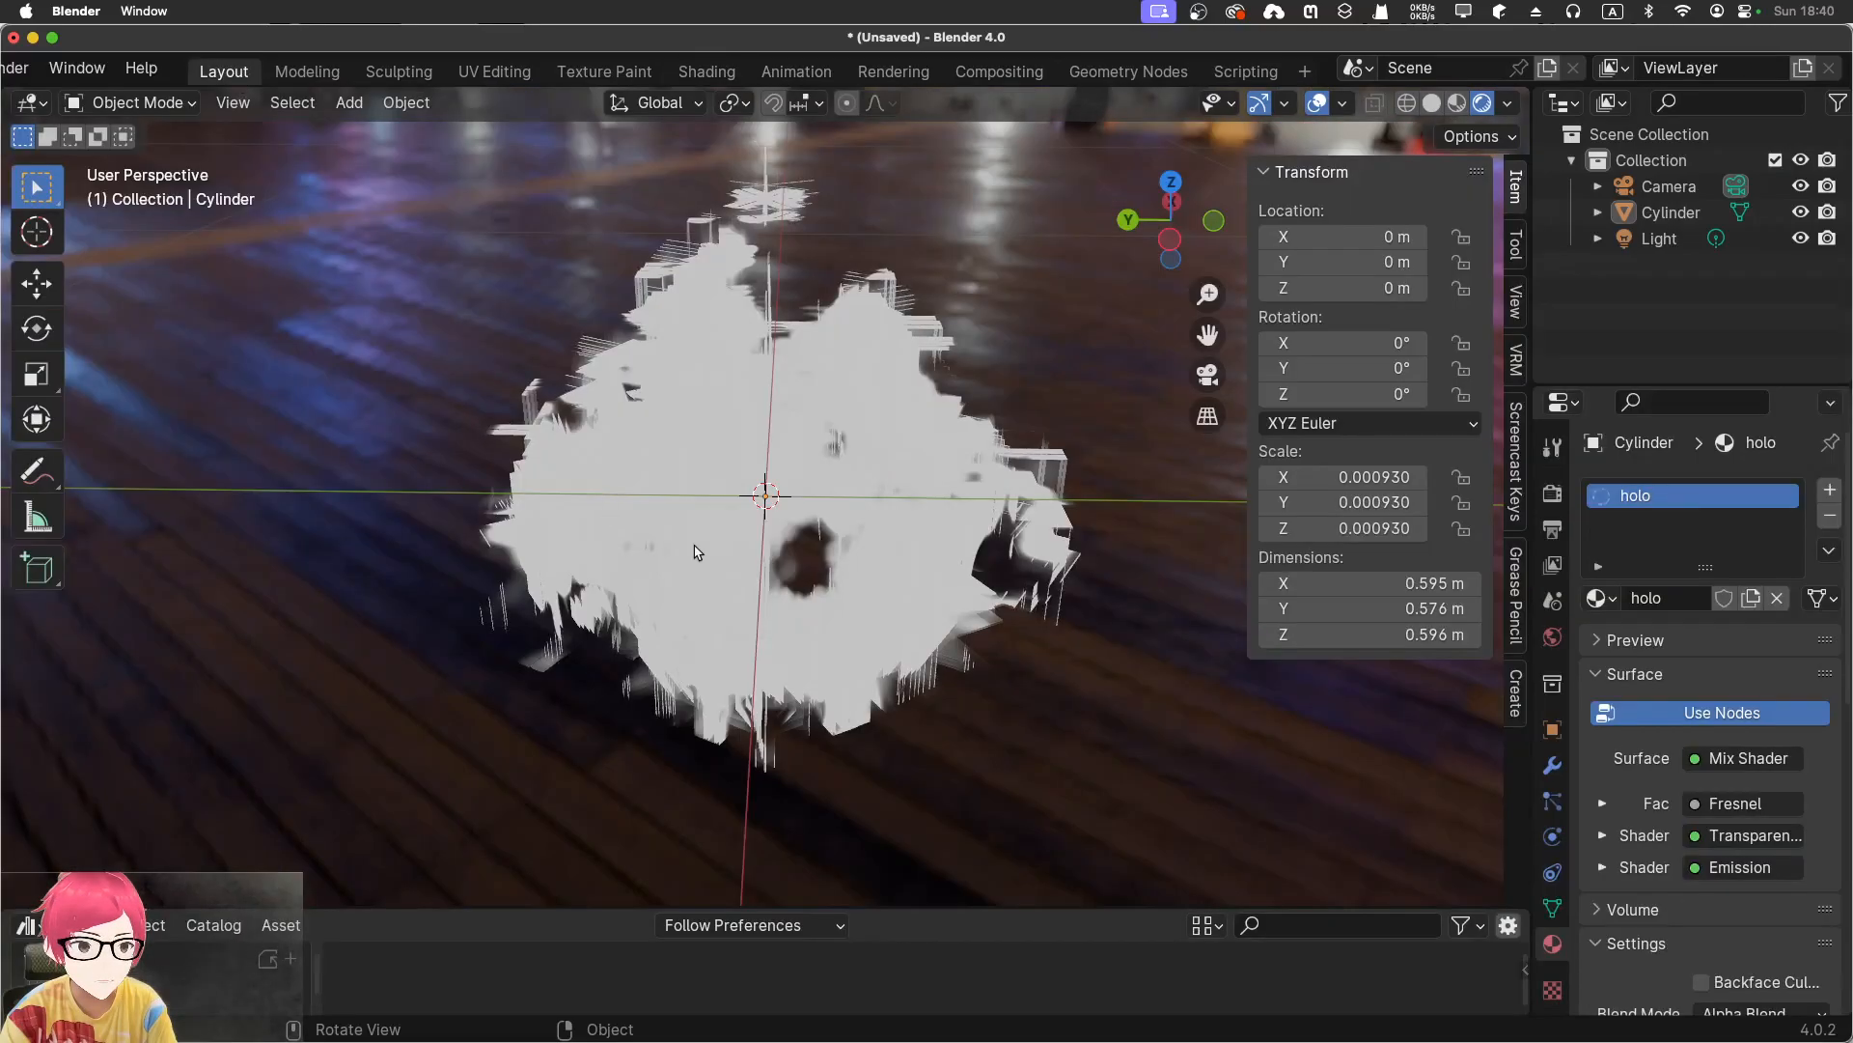
pyautogui.moveTo(547, 735); pyautogui.dragTo(863, 660, button='middle')
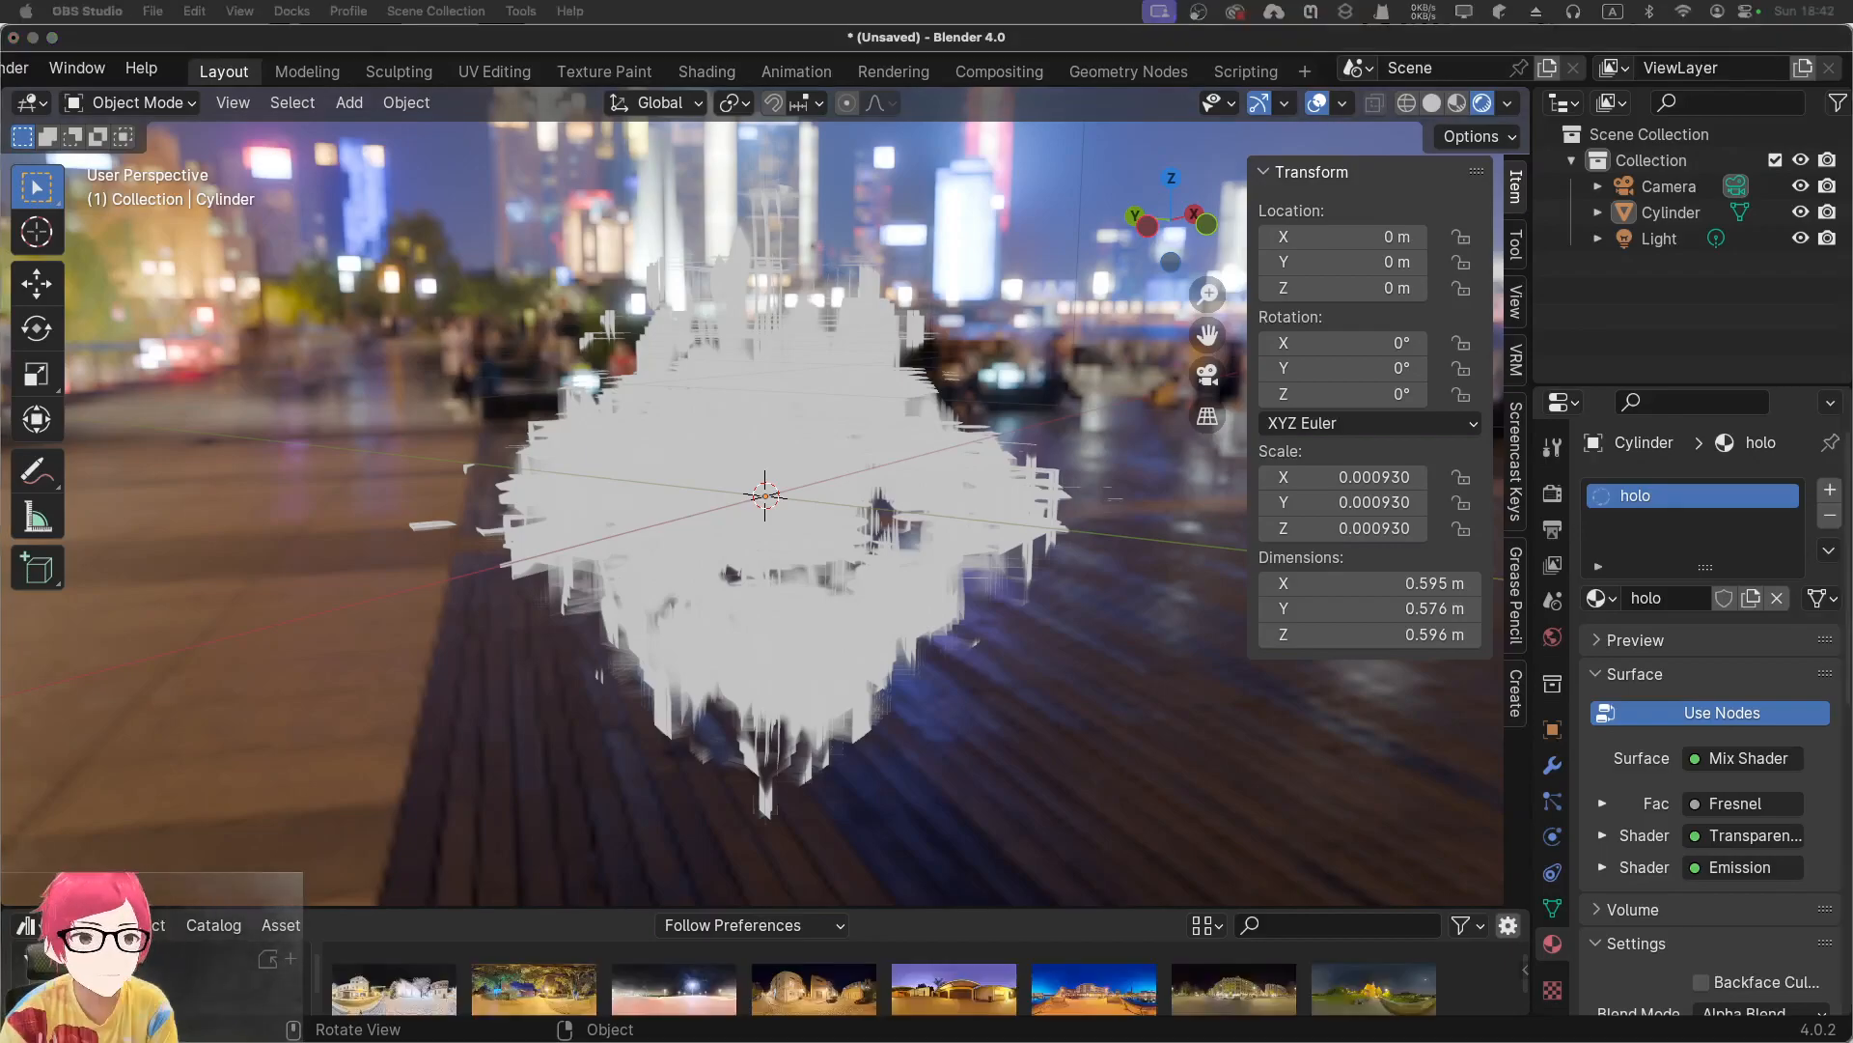
pyautogui.click(1115, 708)
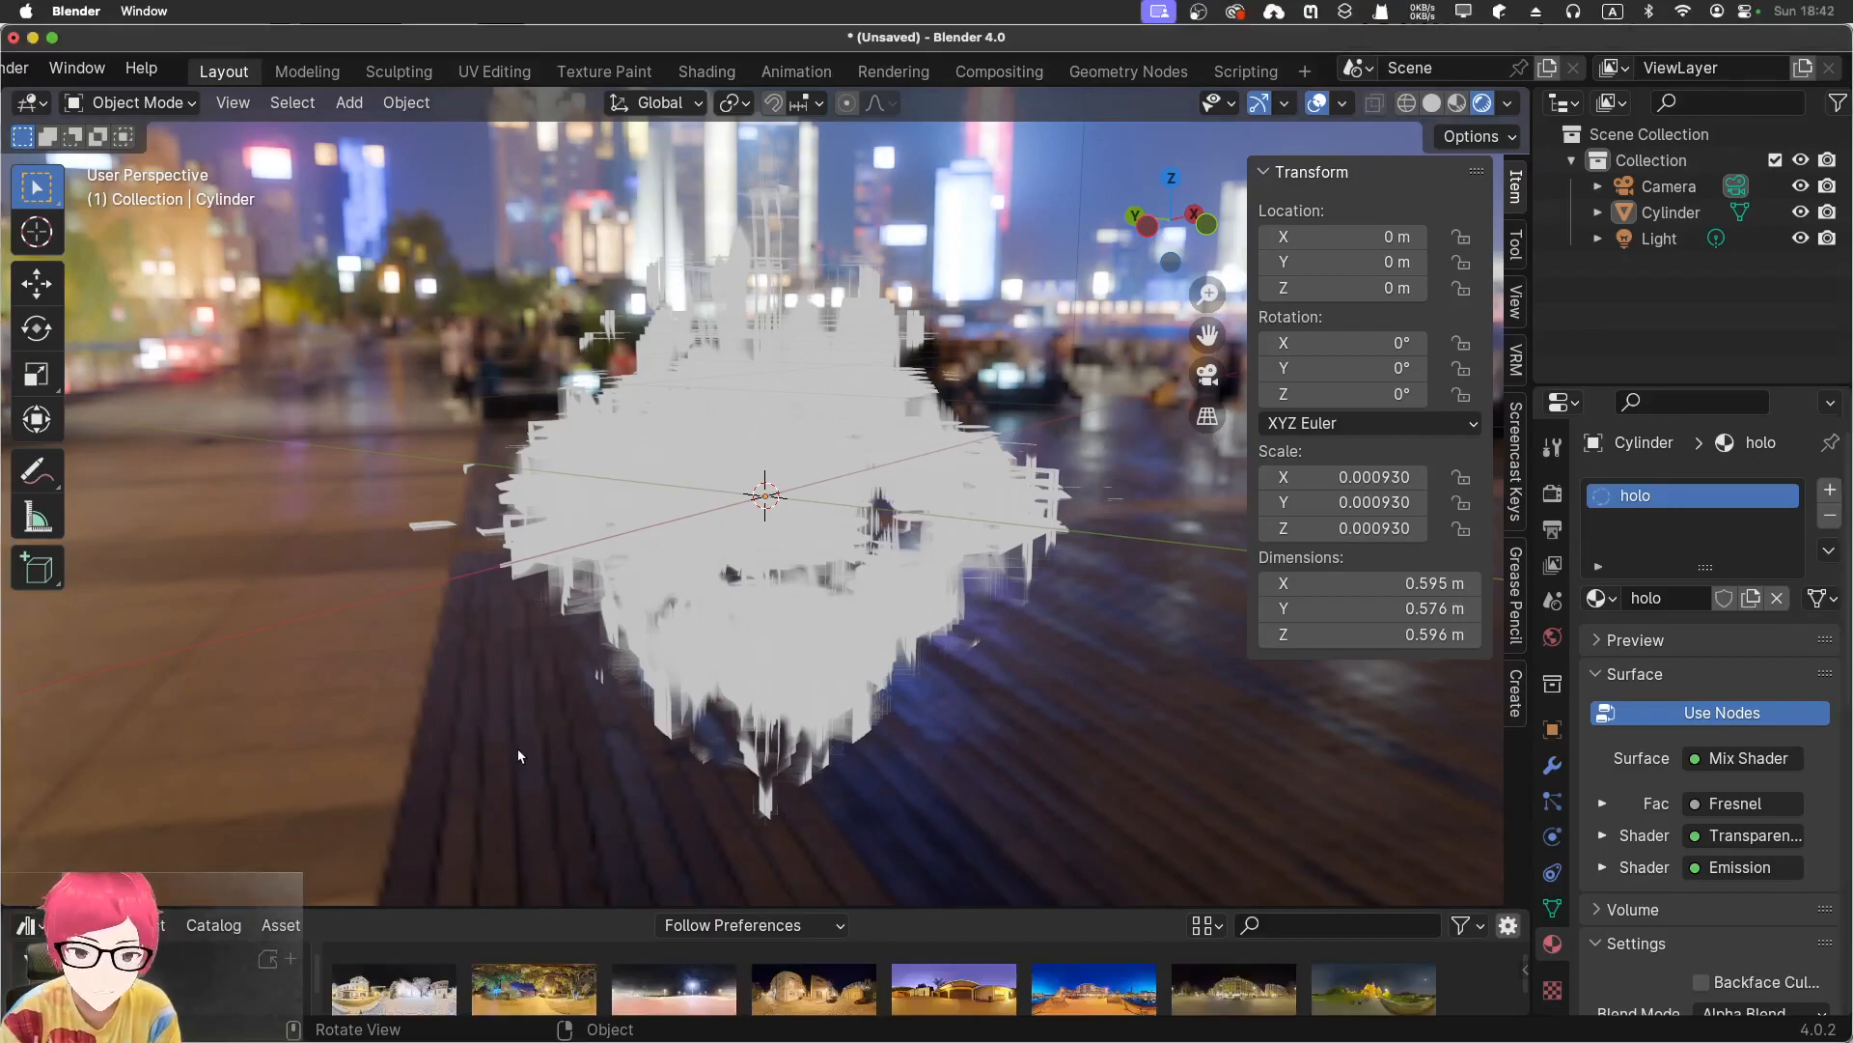
pyautogui.click(29, 925)
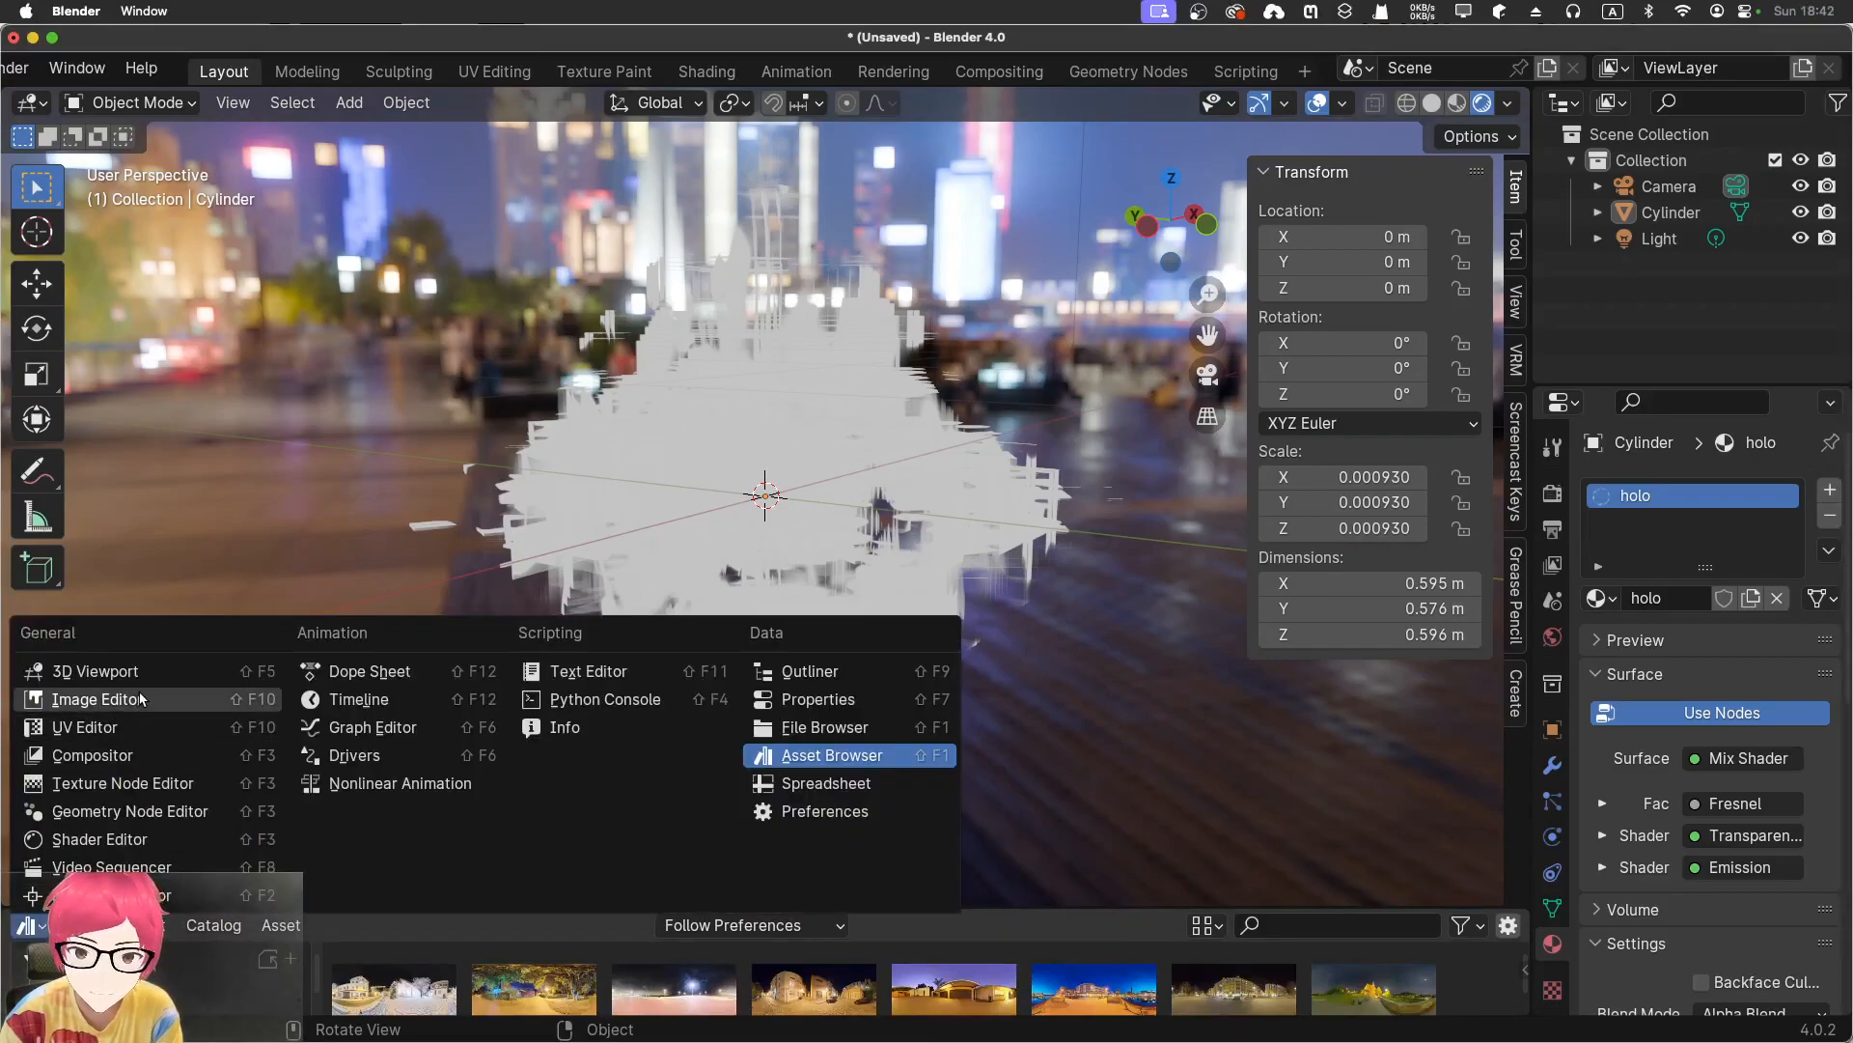
pyautogui.click(352, 699)
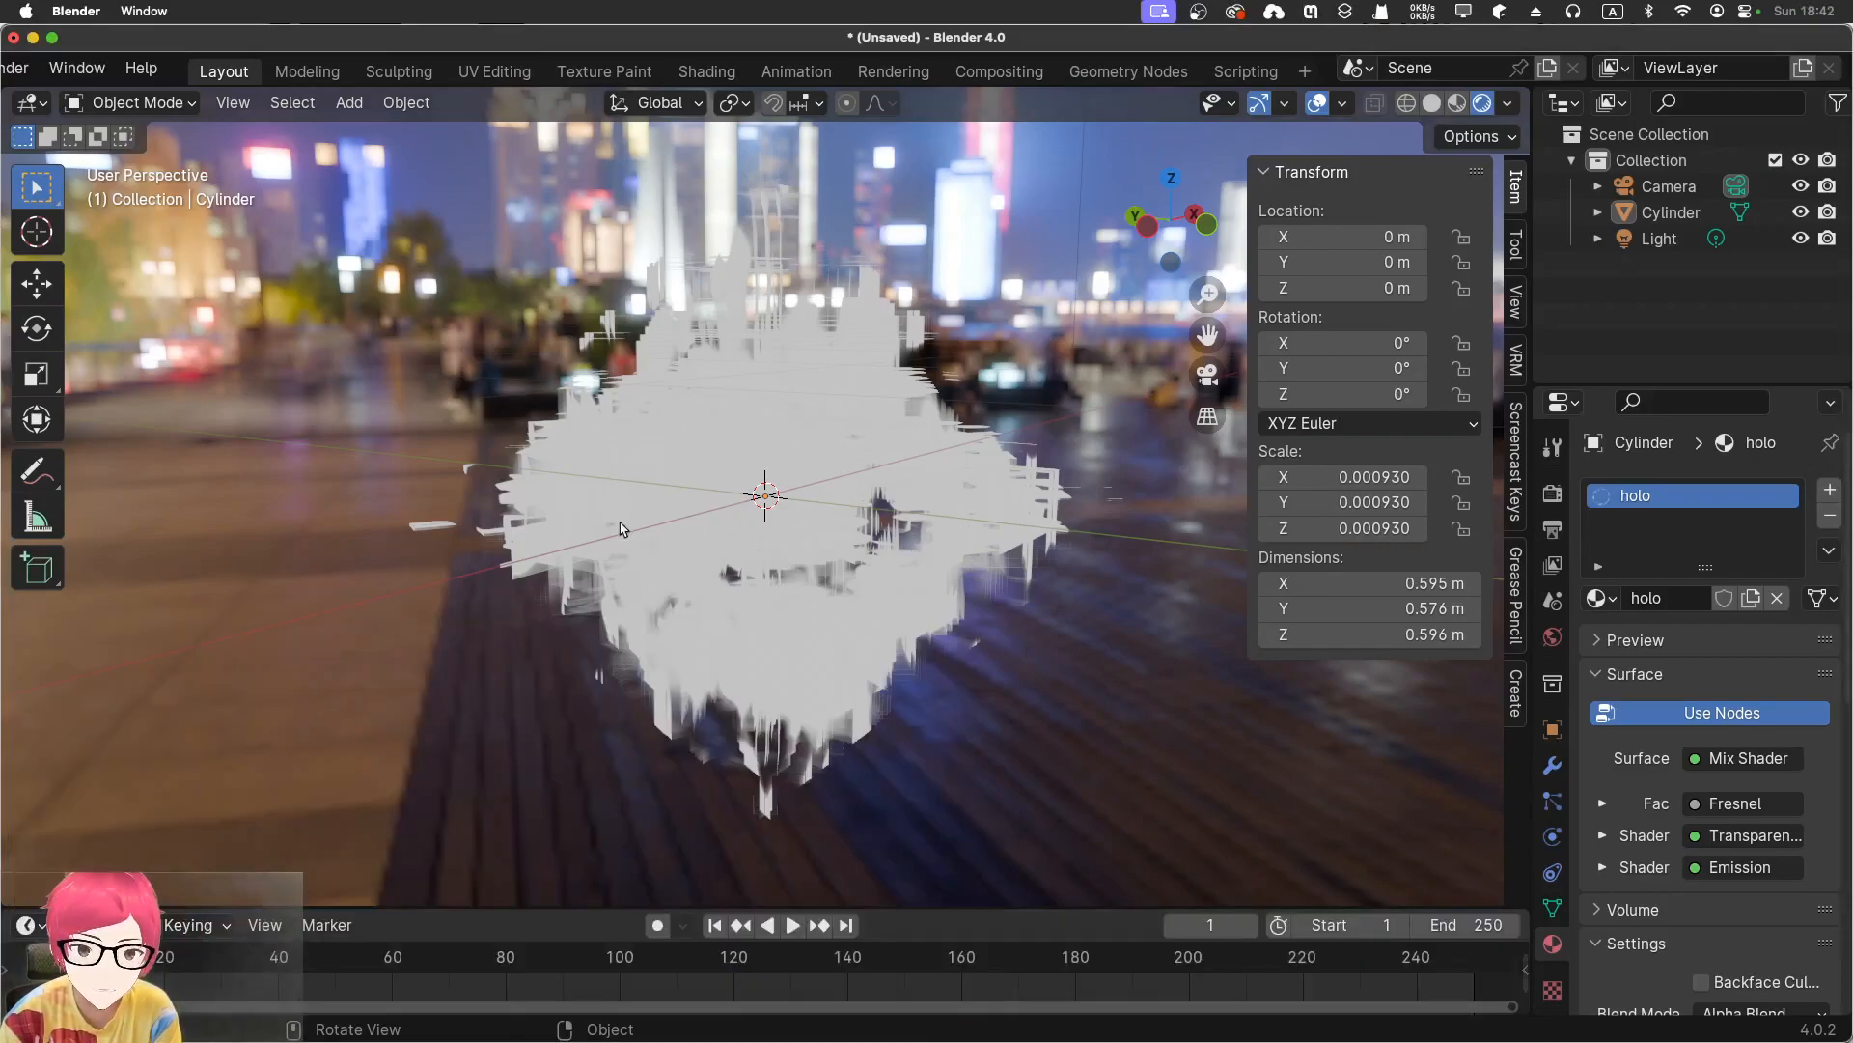
# Set the Layout viewport to Material Preview shading and inspect the deselected cylinder from another side
pyautogui.click(628, 441)
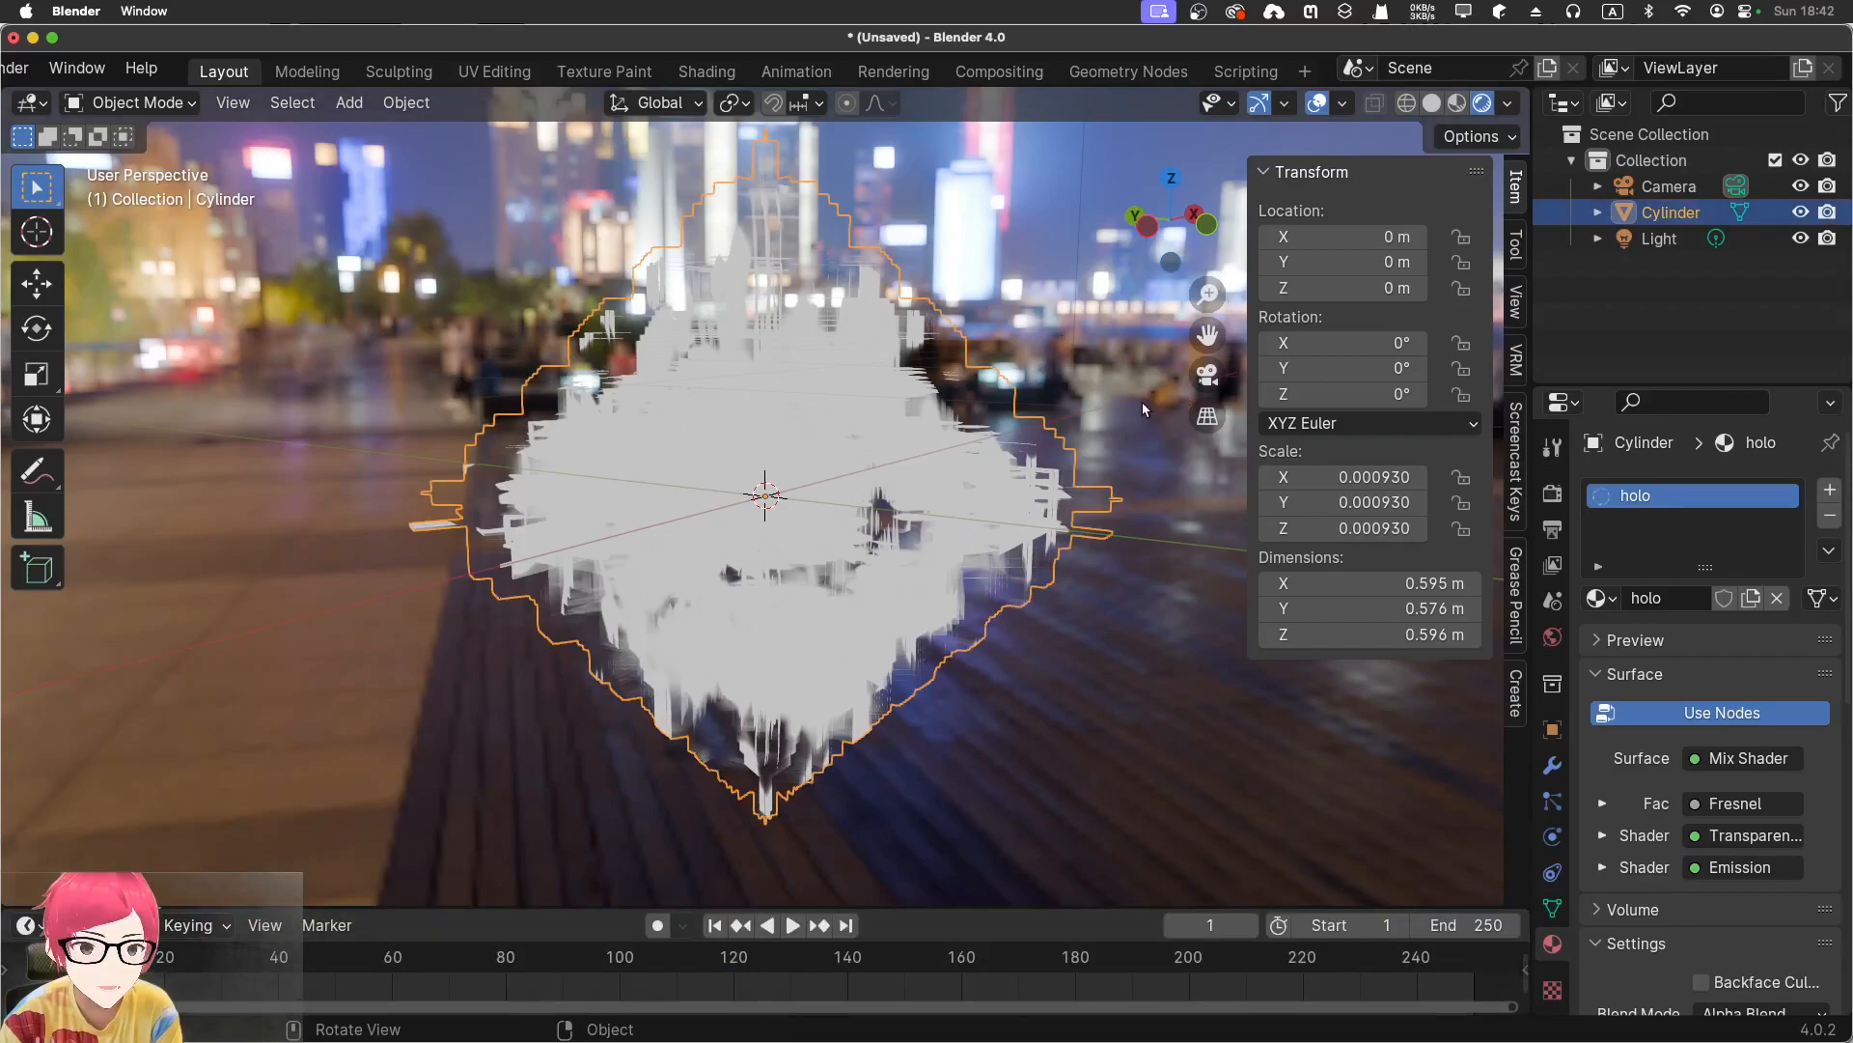
pyautogui.click(1458, 103)
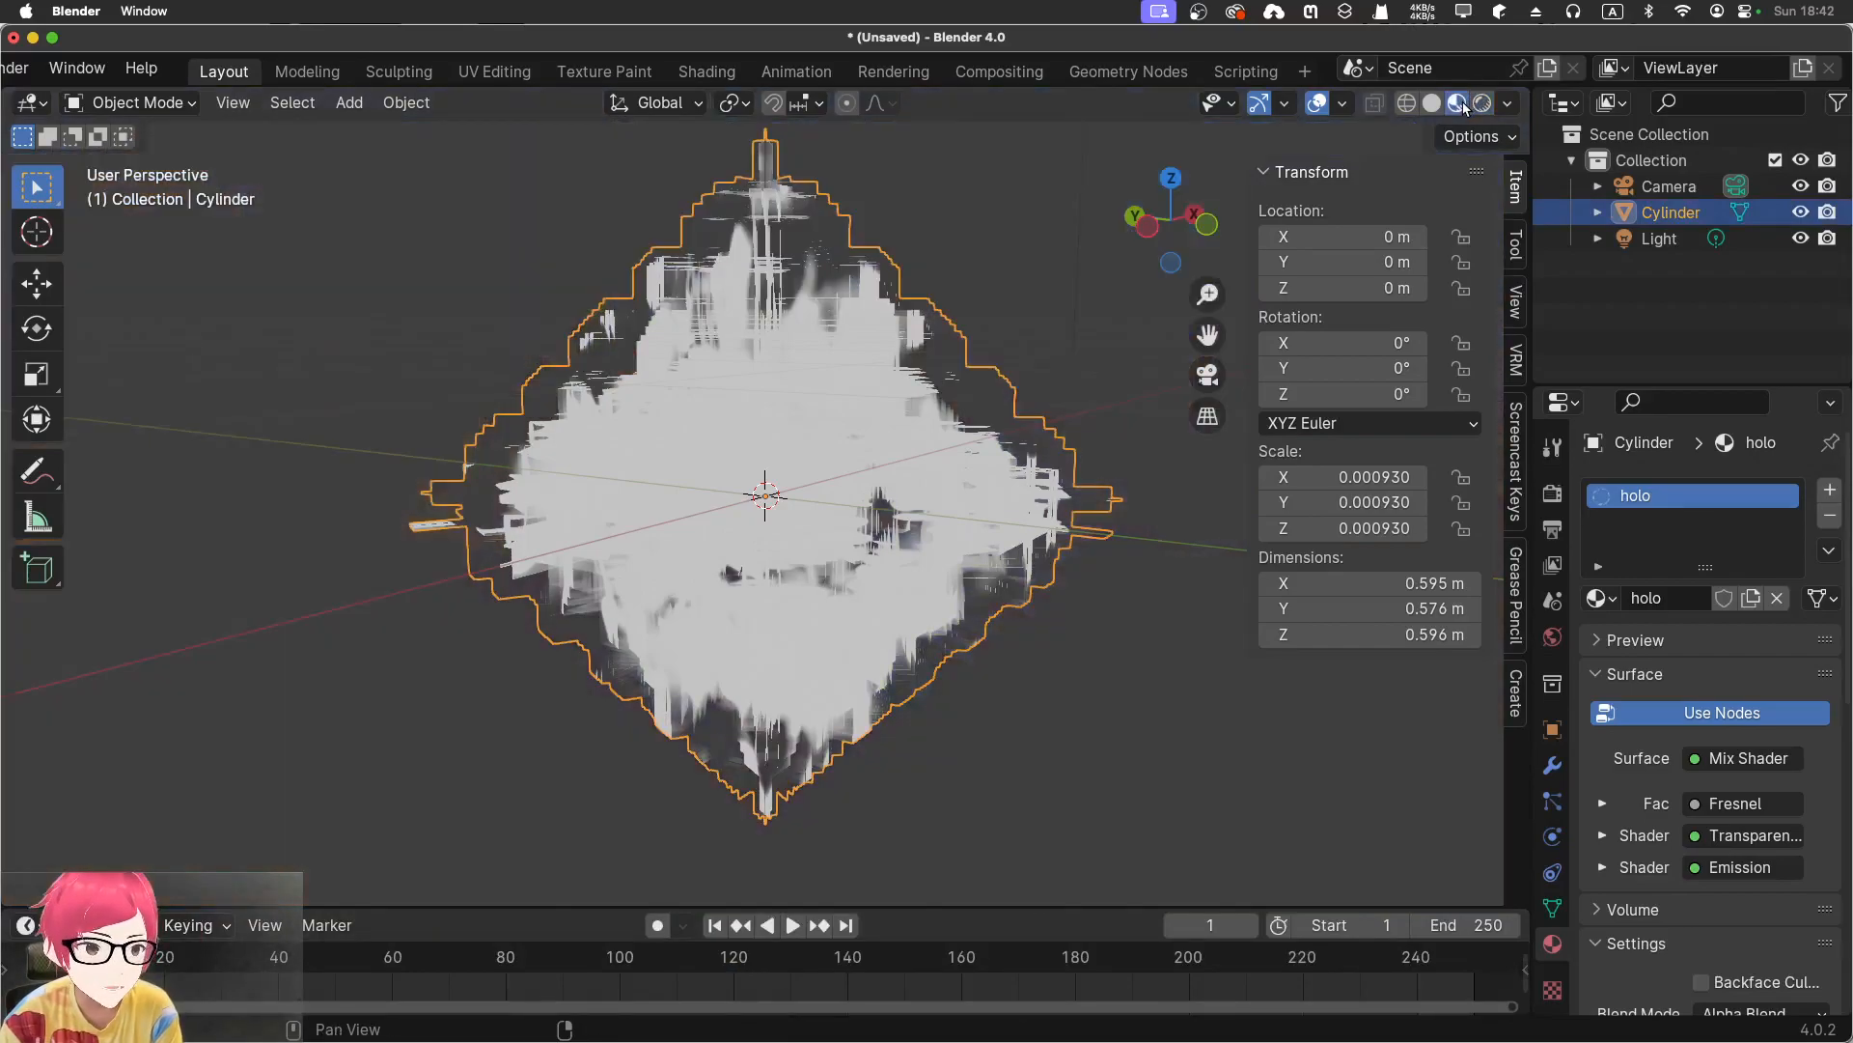
pyautogui.click(987, 311)
pyautogui.moveTo(1021, 313); pyautogui.dragTo(807, 330, button='middle')
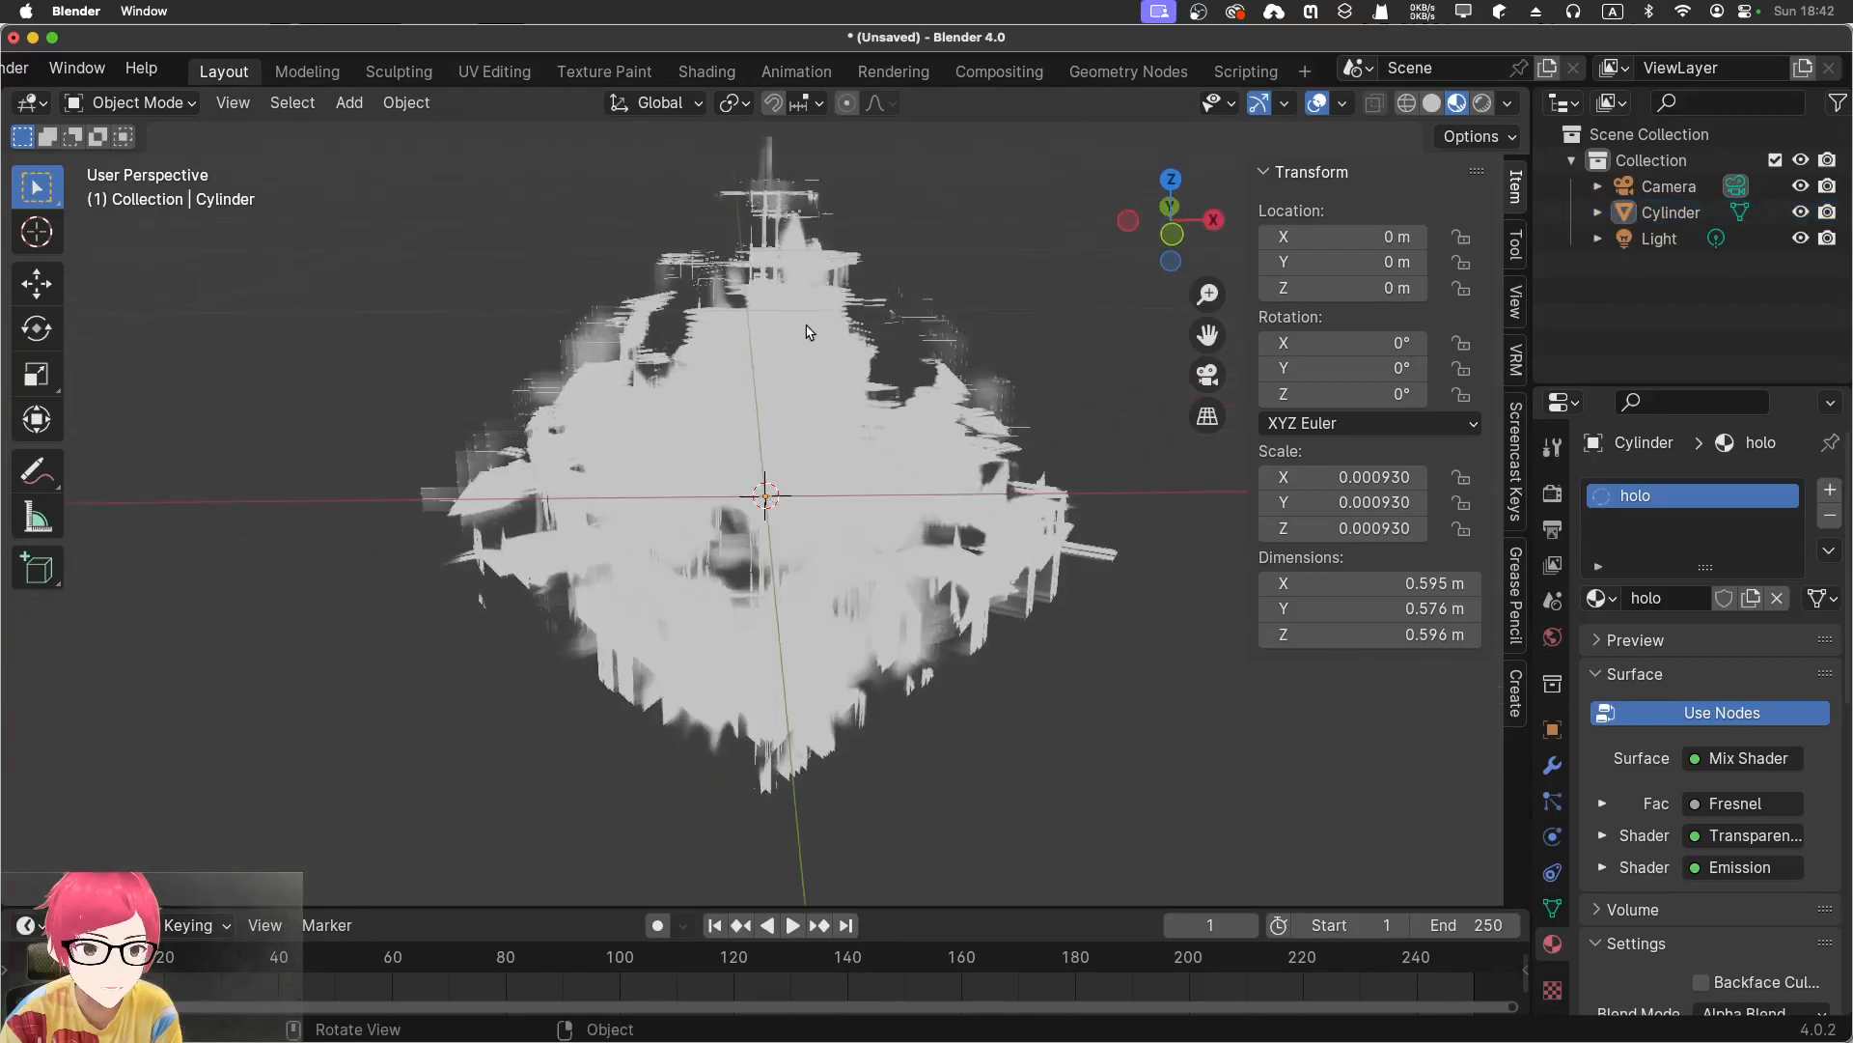
# Return to the Shading workspace and add Texture Coordinate and Mapping nodes feeding the Noise Texture's vector
pyautogui.click(708, 72)
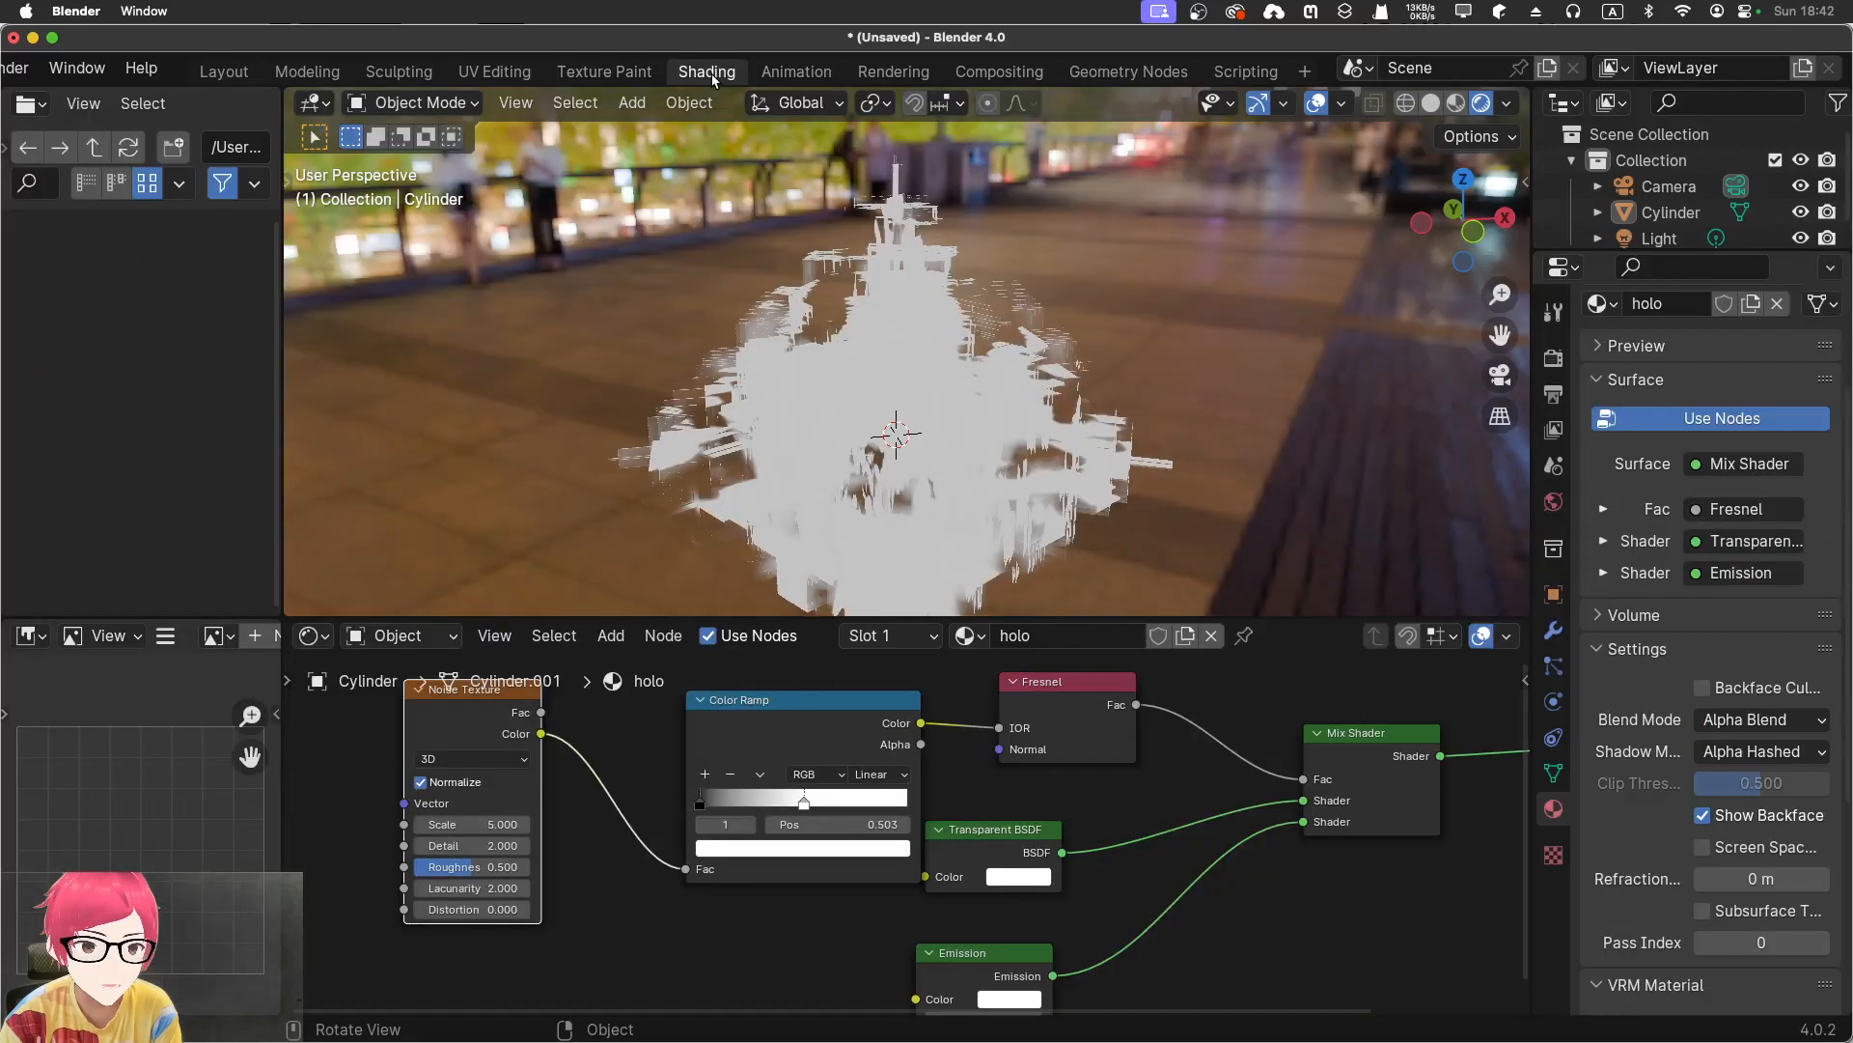
pyautogui.moveTo(638, 738); pyautogui.dragTo(779, 780, button='middle')
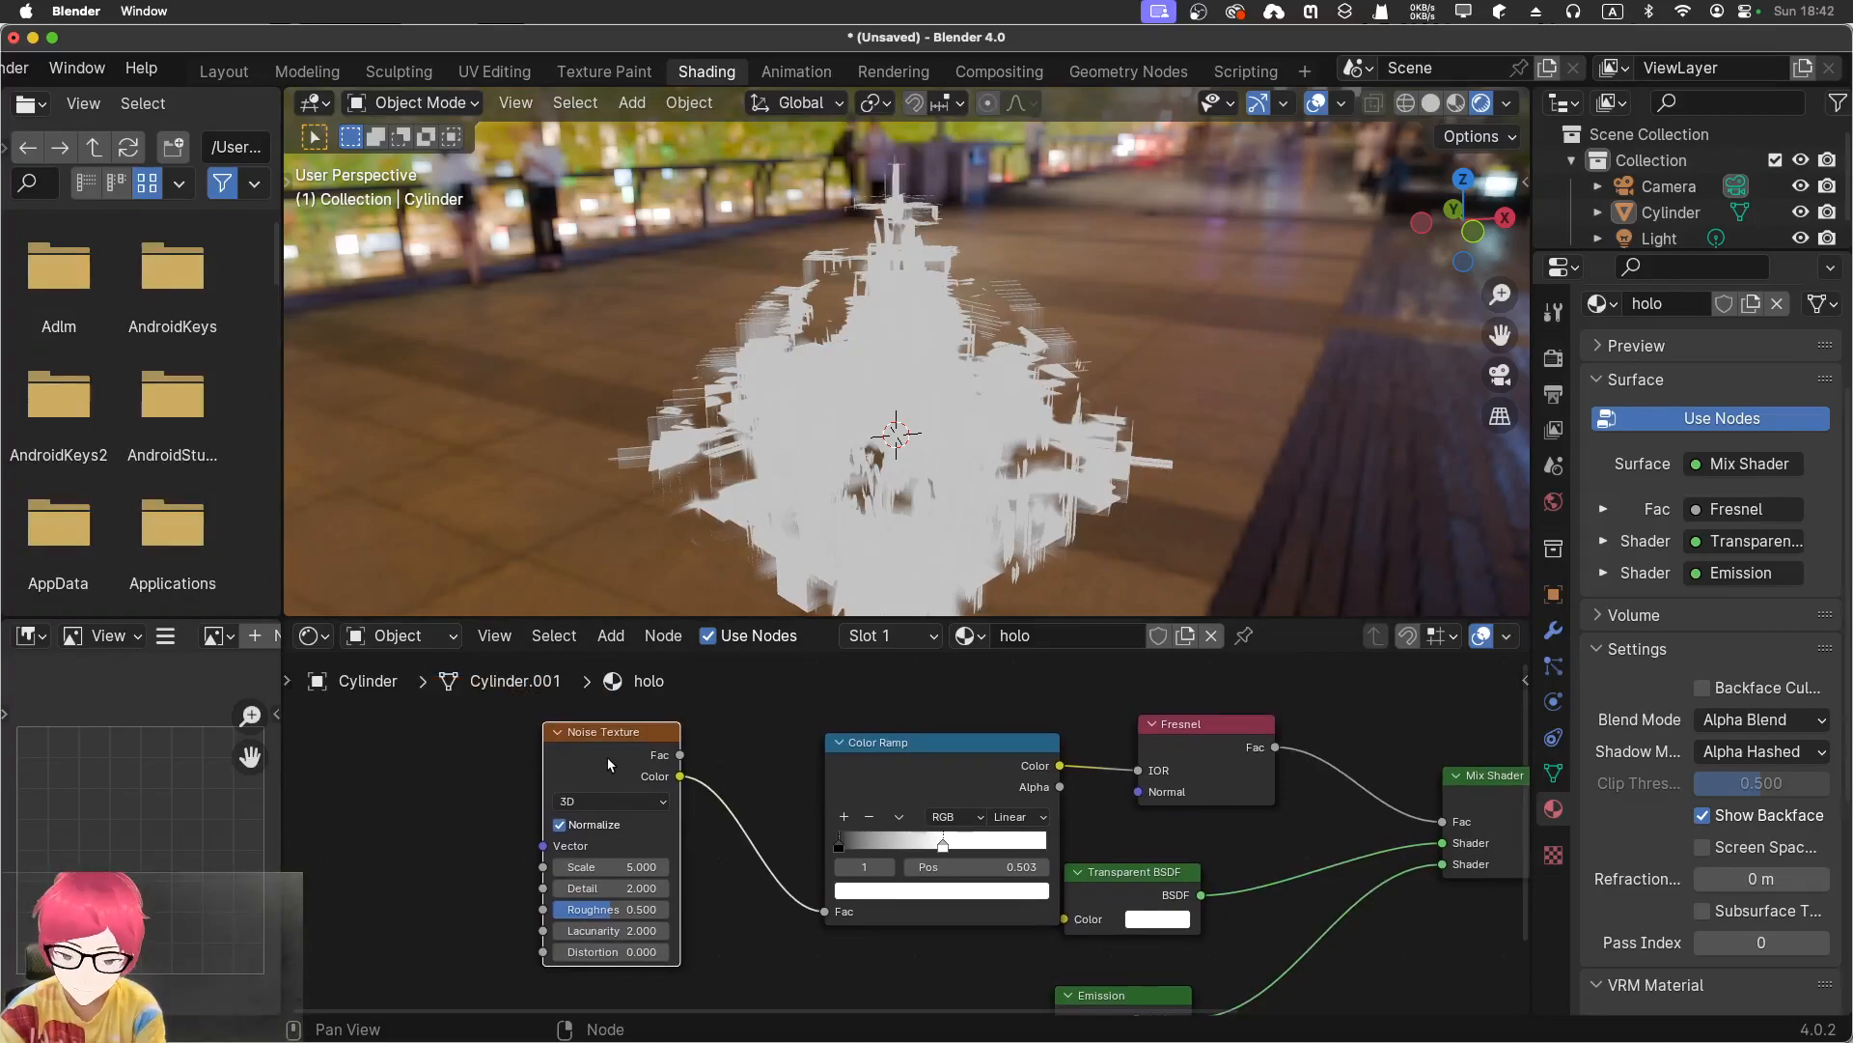
pyautogui.hotkey('ctrl', 't')
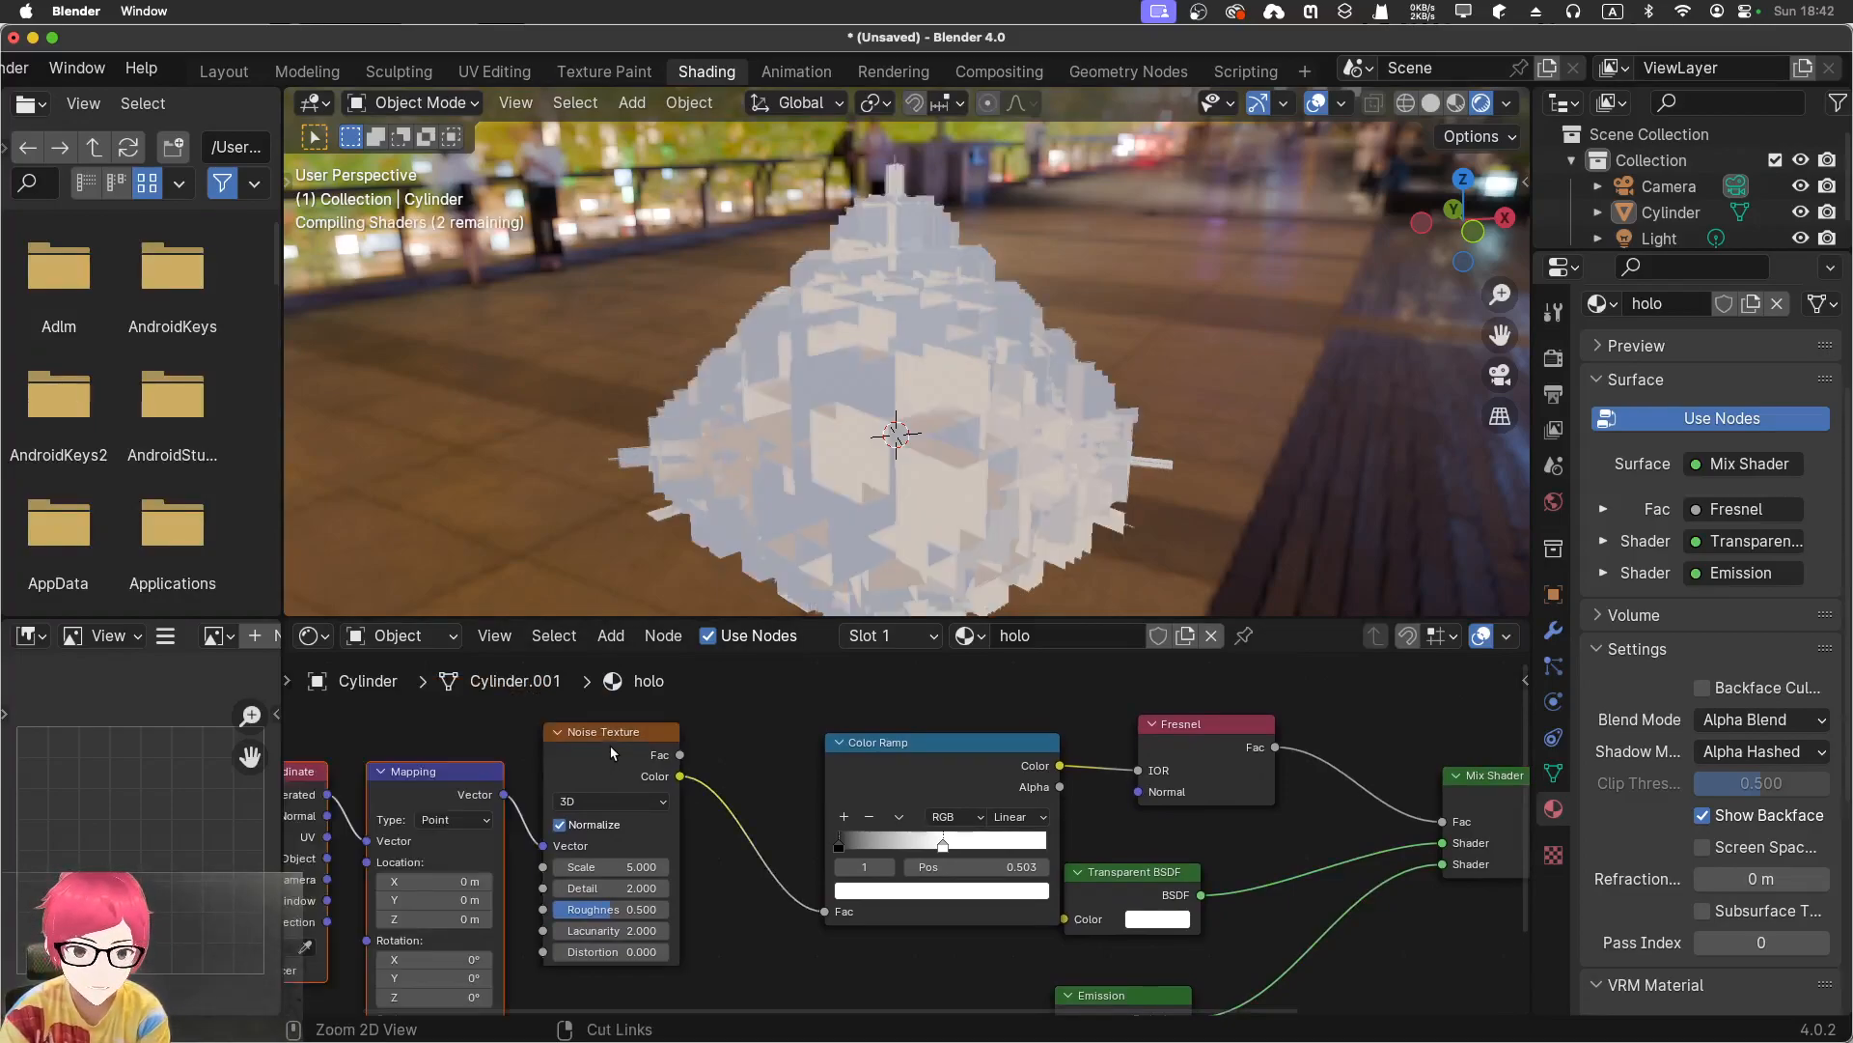
pyautogui.moveTo(574, 722); pyautogui.dragTo(798, 703, button='middle')
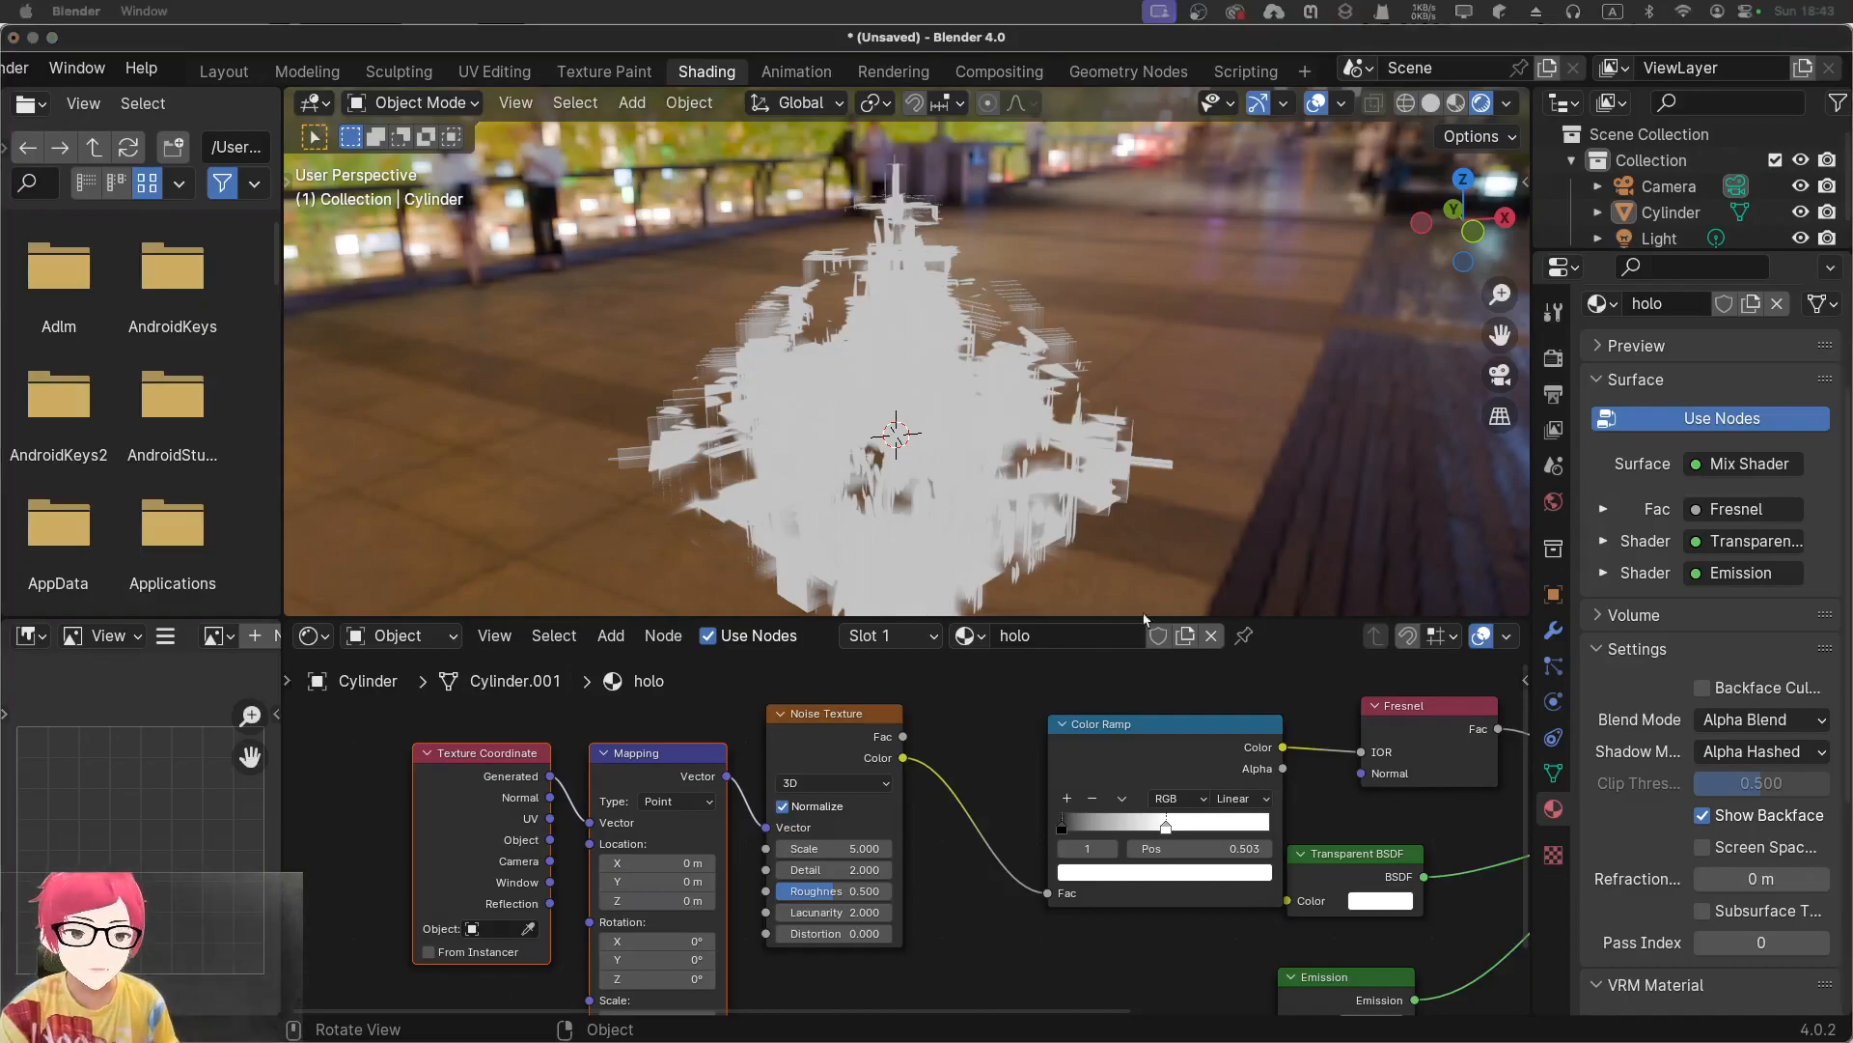
# Nudge the Mapping node into place and set its X and Z scale to 0
pyautogui.click(674, 751)
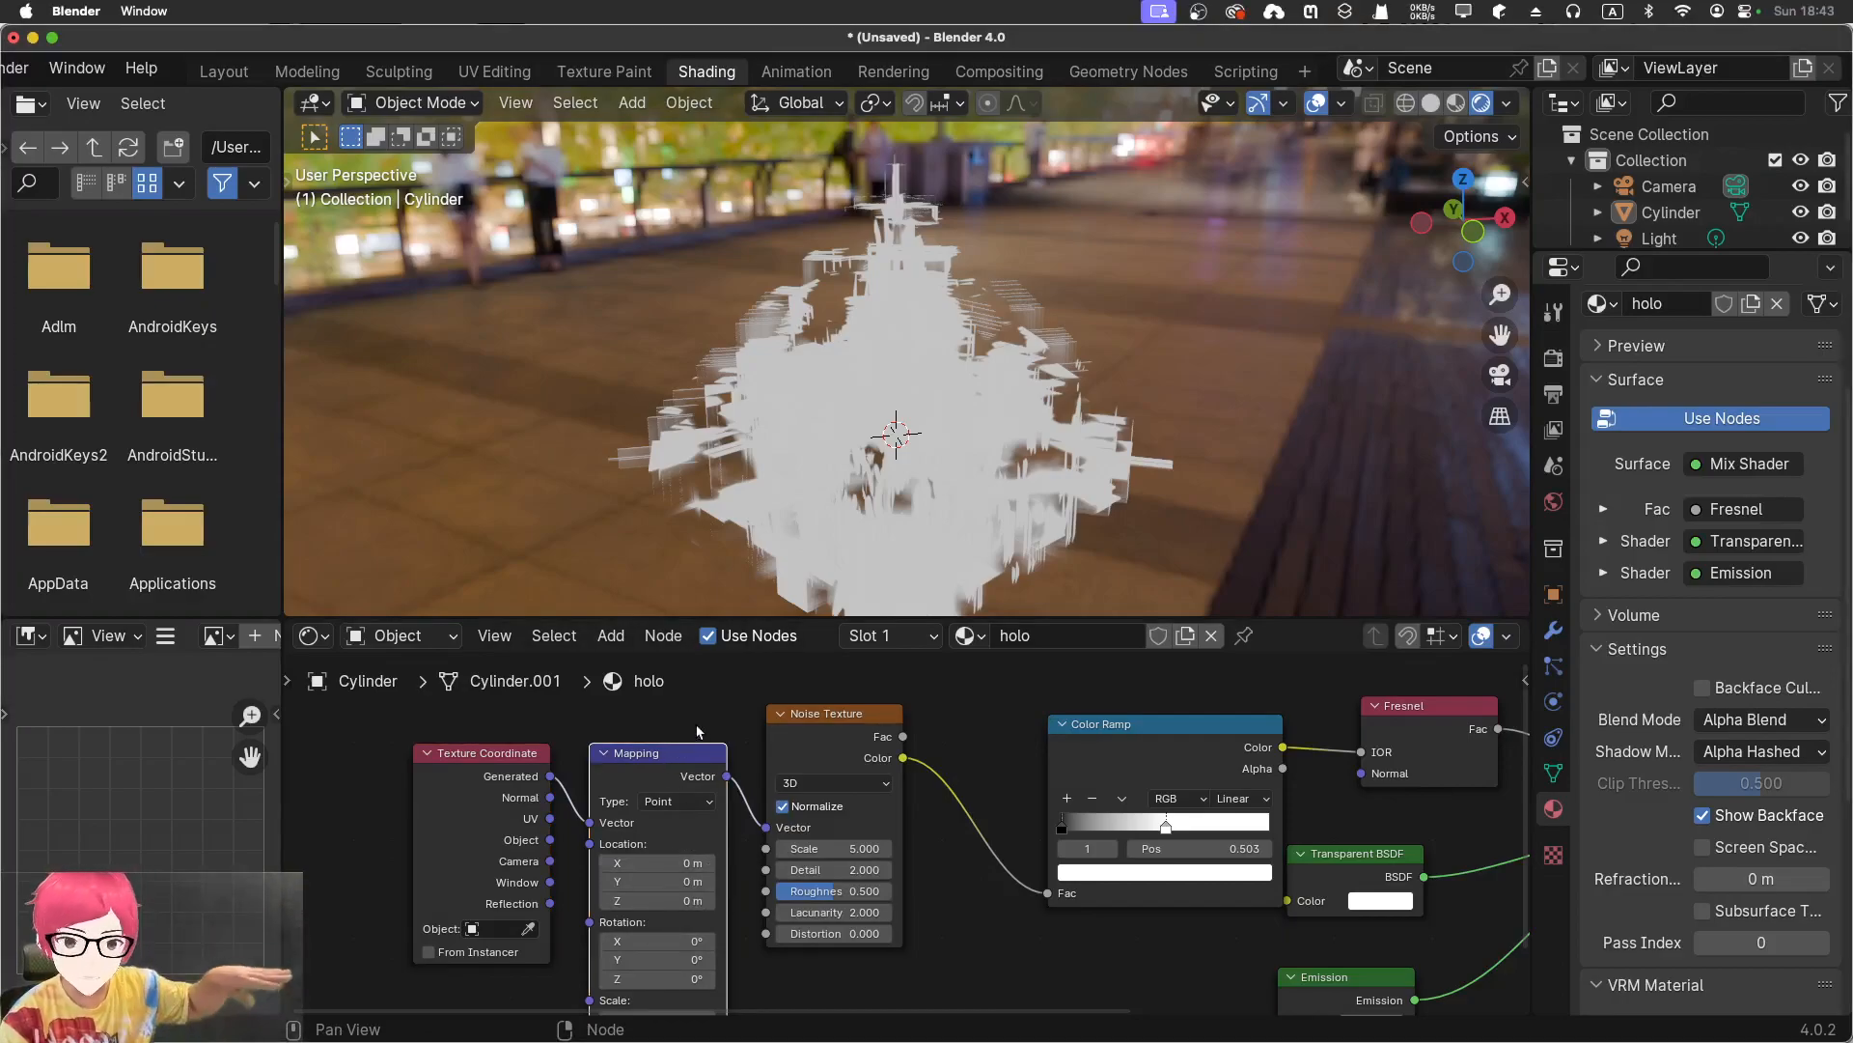
pyautogui.moveTo(693, 754); pyautogui.dragTo(682, 740)
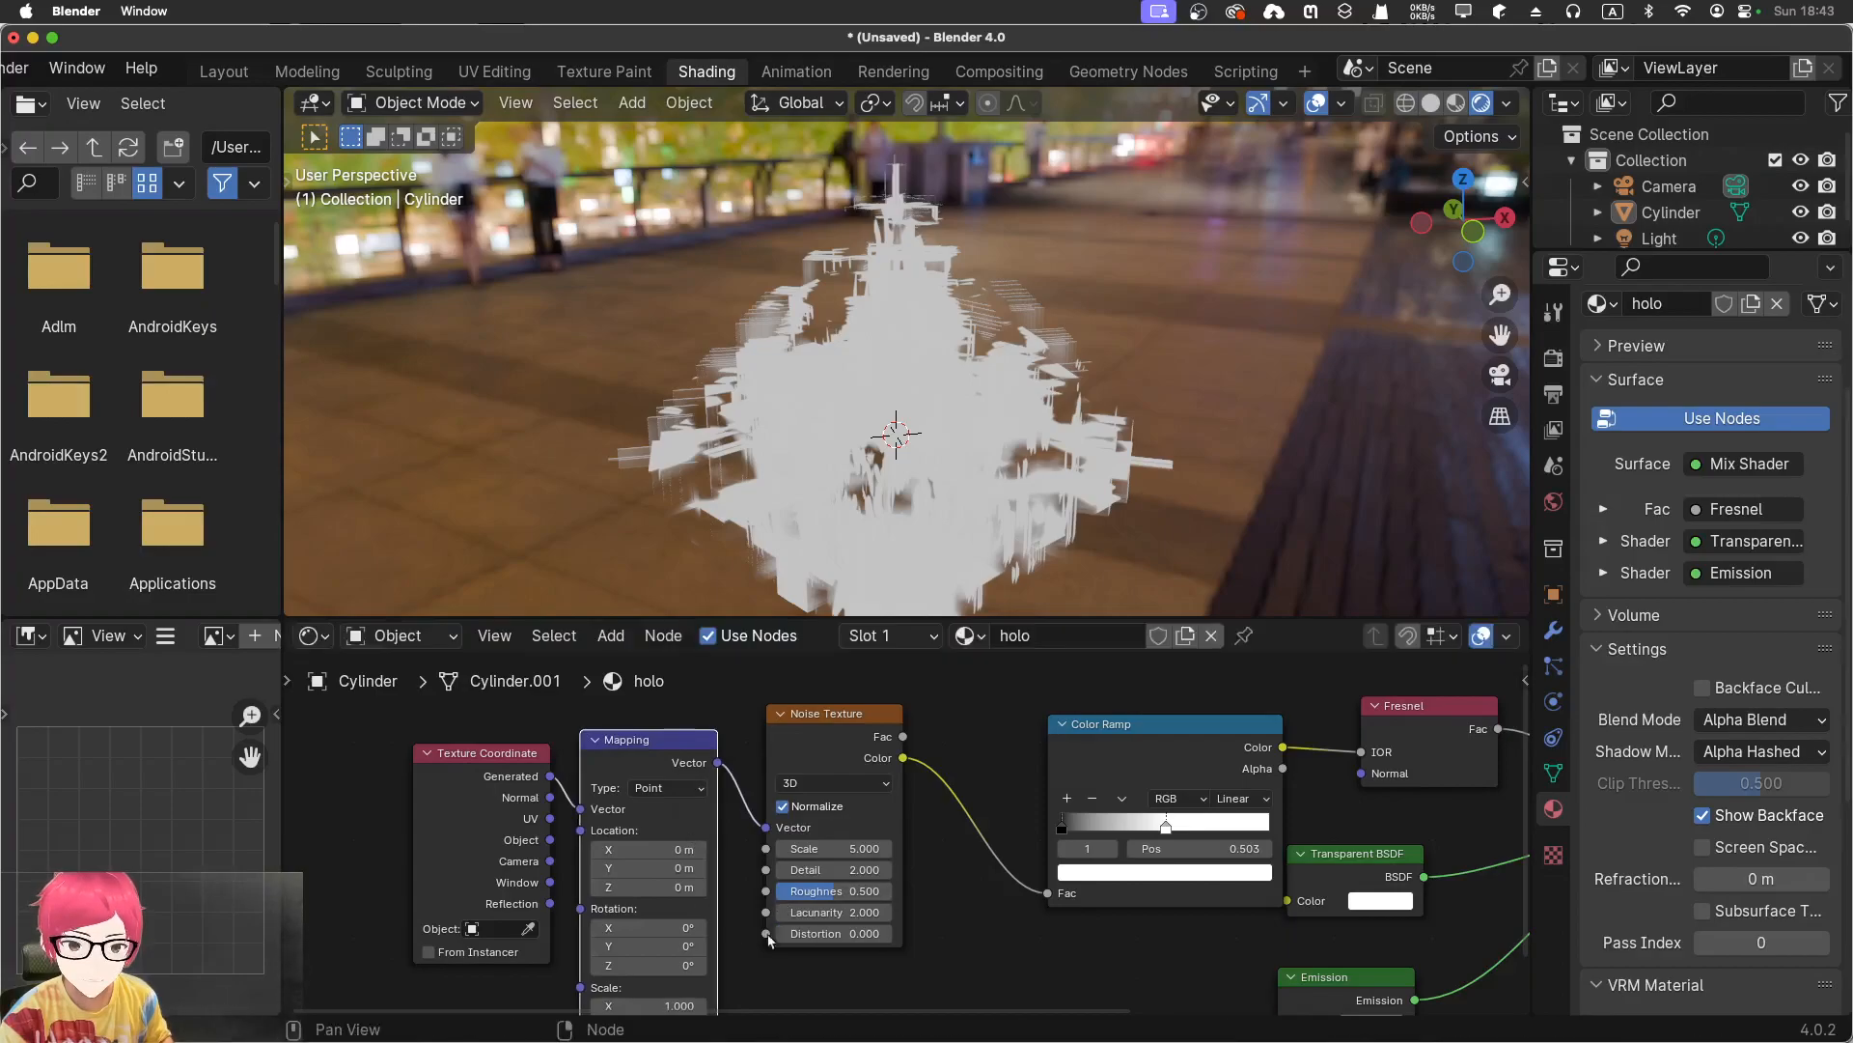
pyautogui.moveTo(932, 936); pyautogui.dragTo(960, 786, button='middle')
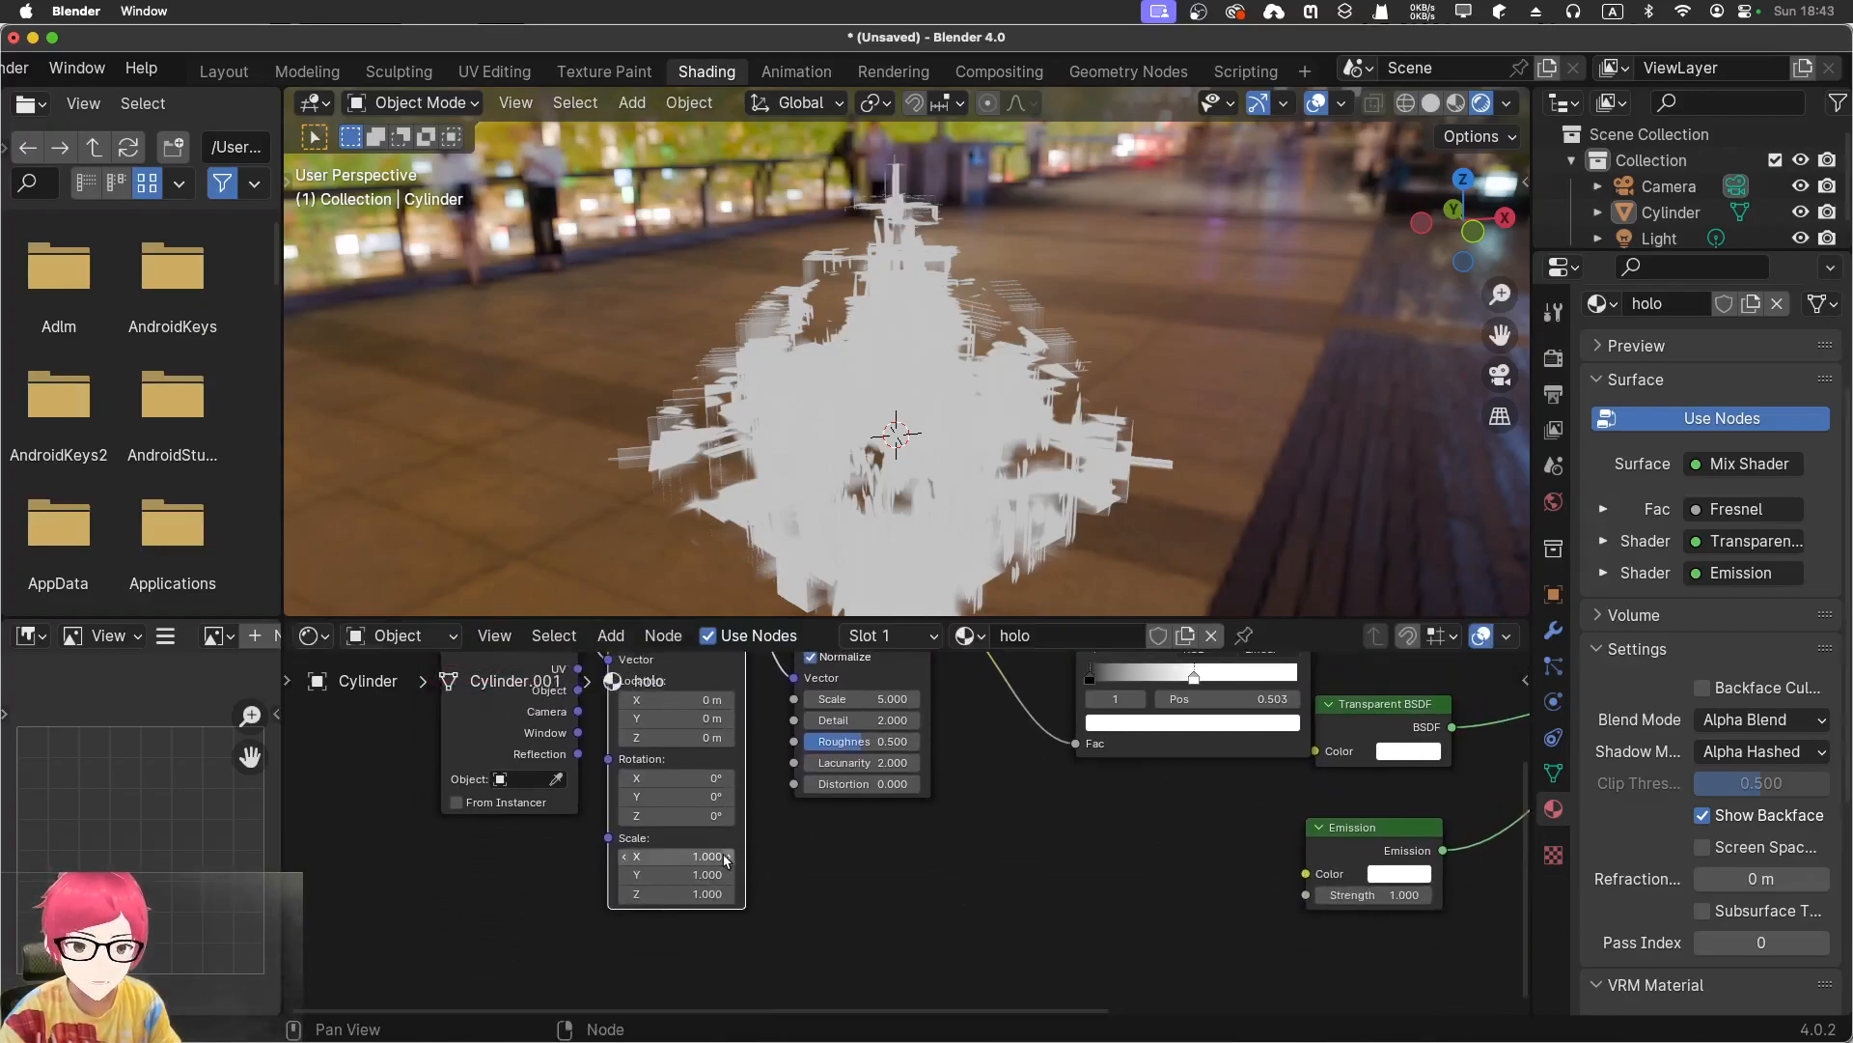
pyautogui.click(703, 853)
pyautogui.write('0')
pyautogui.press('Return')
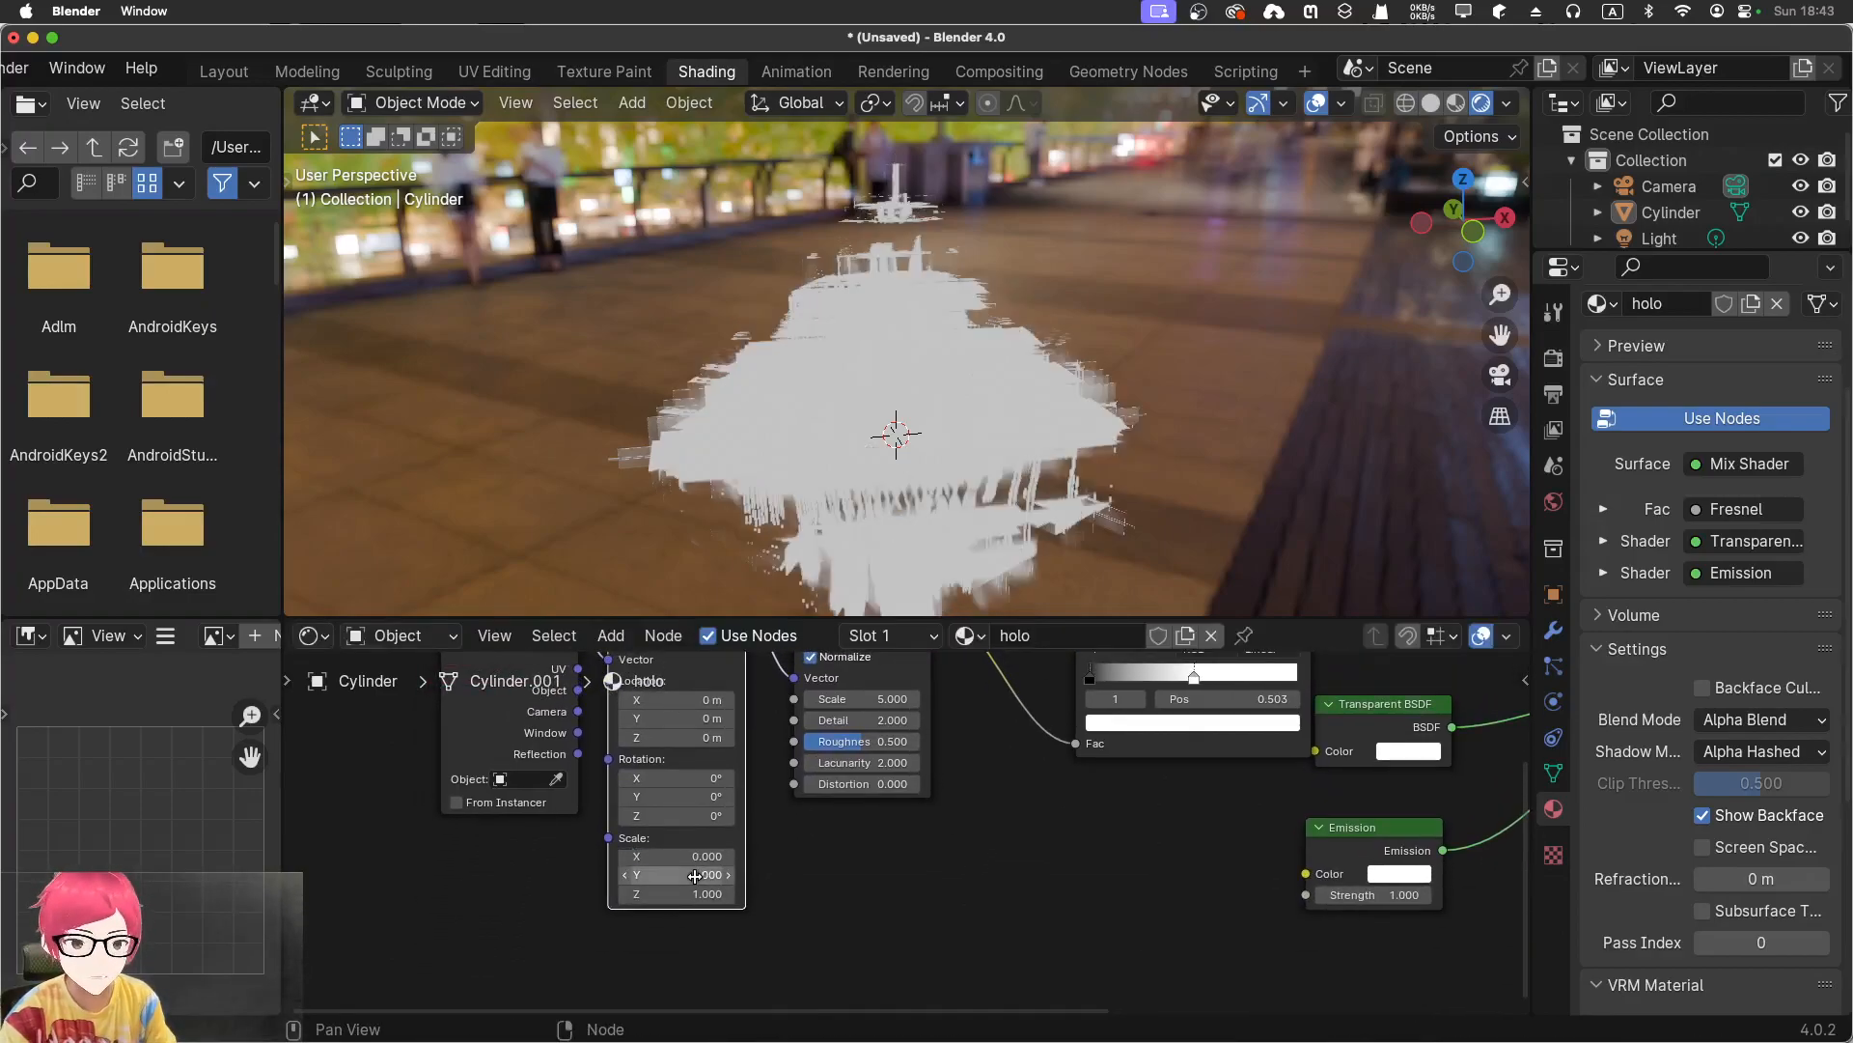
pyautogui.click(687, 894)
pyautogui.write('0')
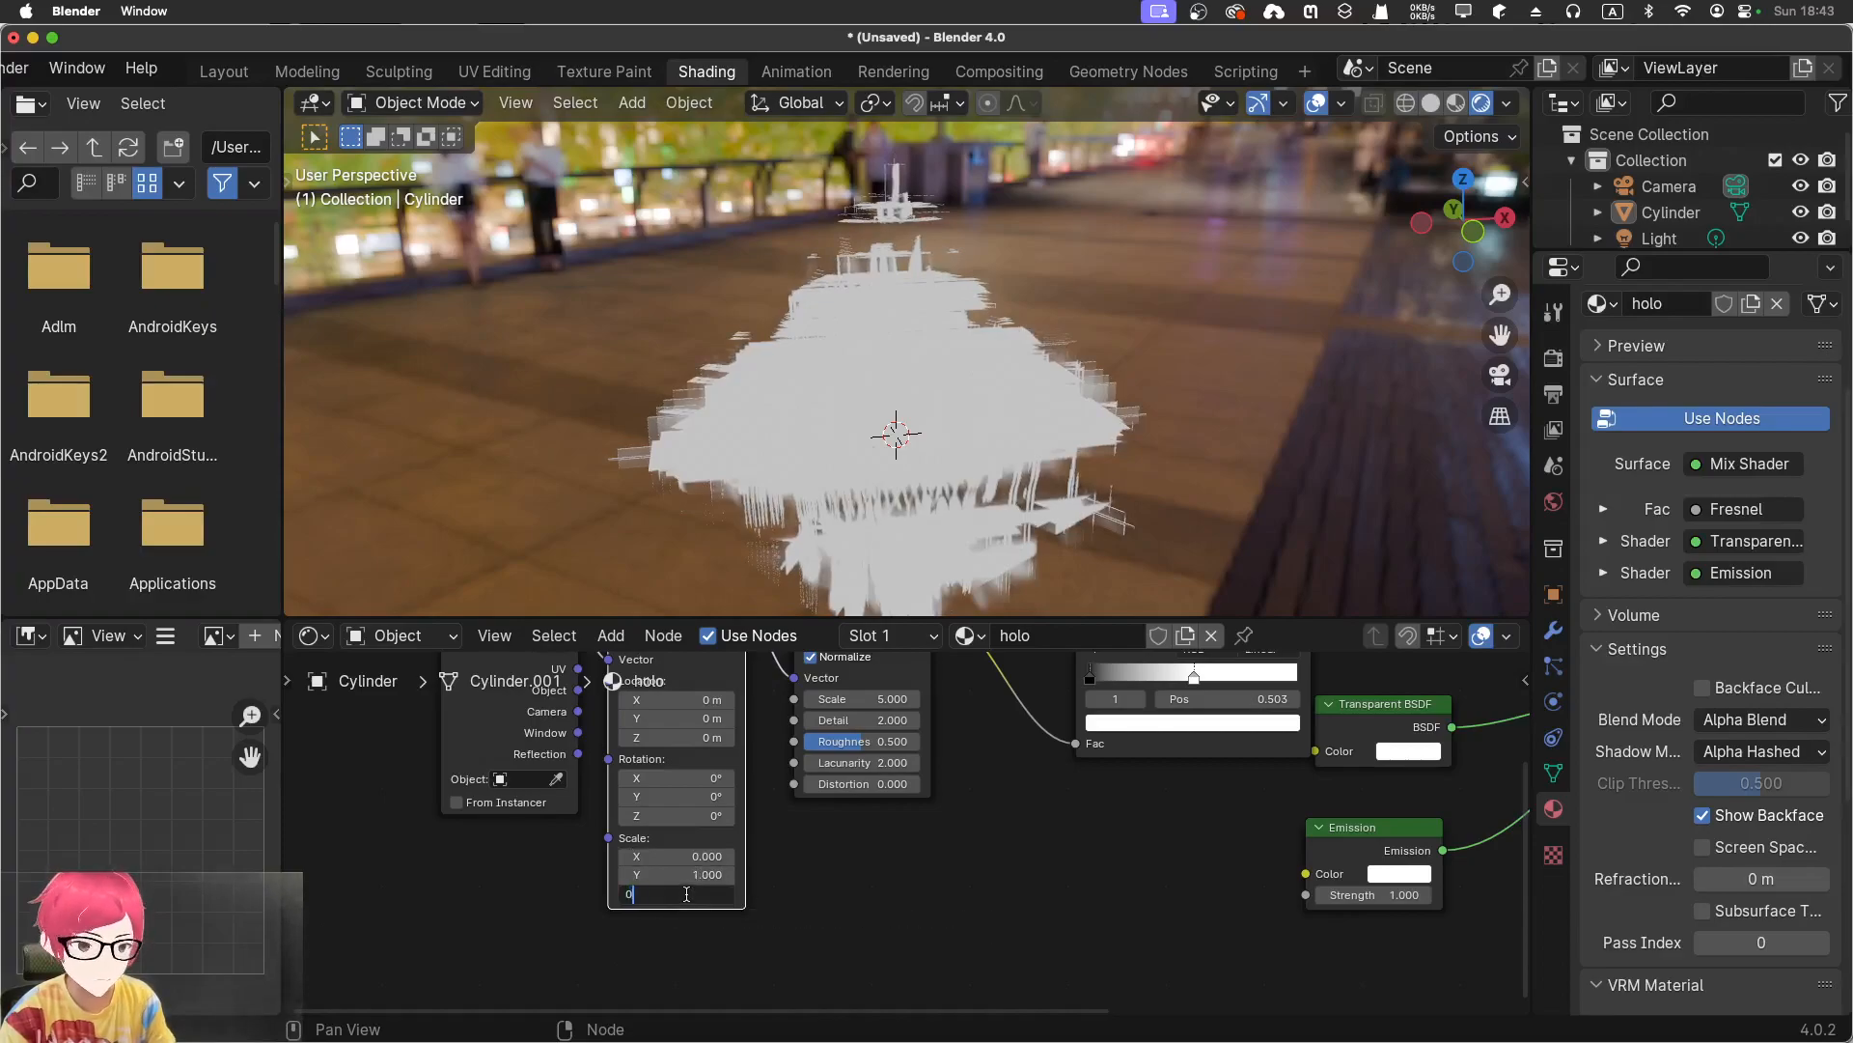
pyautogui.press('Return')
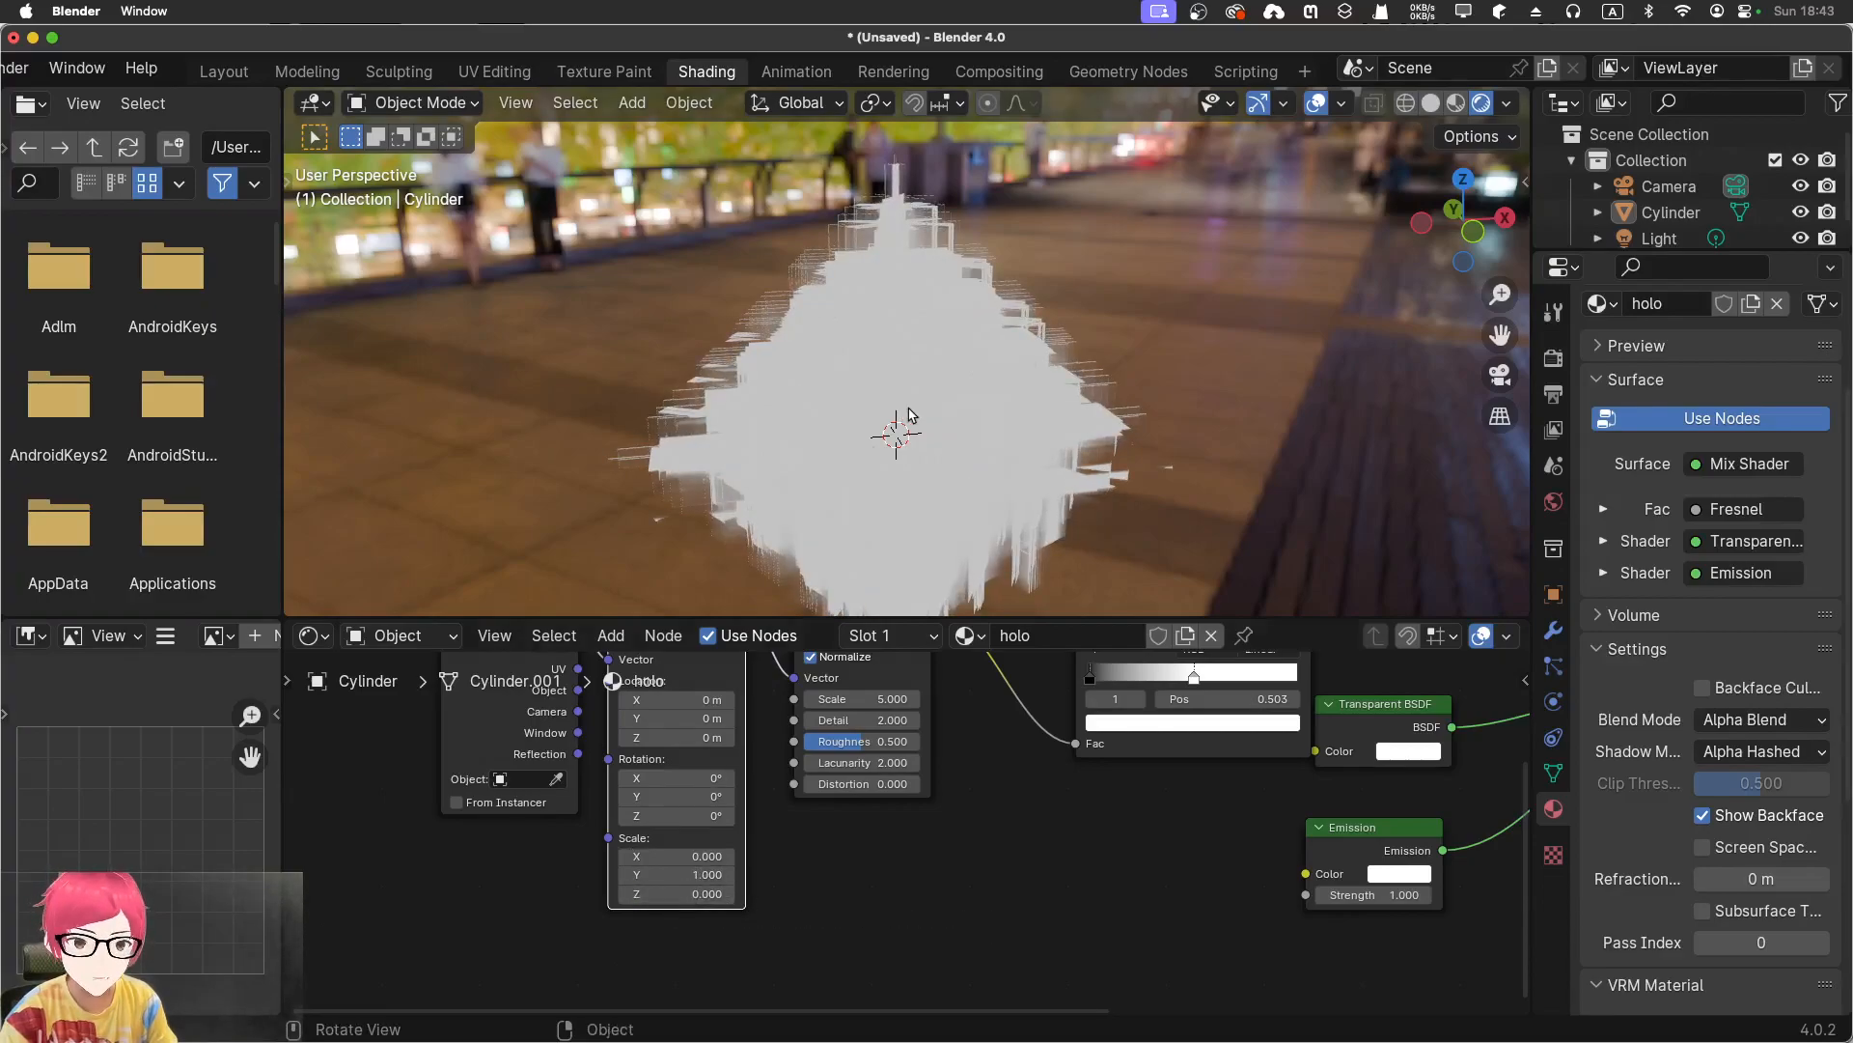
# Inspect the streaked cylinder, set the Noise Texture scale to 32.4, and move the Color Ramp's white stop to about 0.438
pyautogui.scroll(1, 911, 413)
pyautogui.scroll(2, 911, 413)
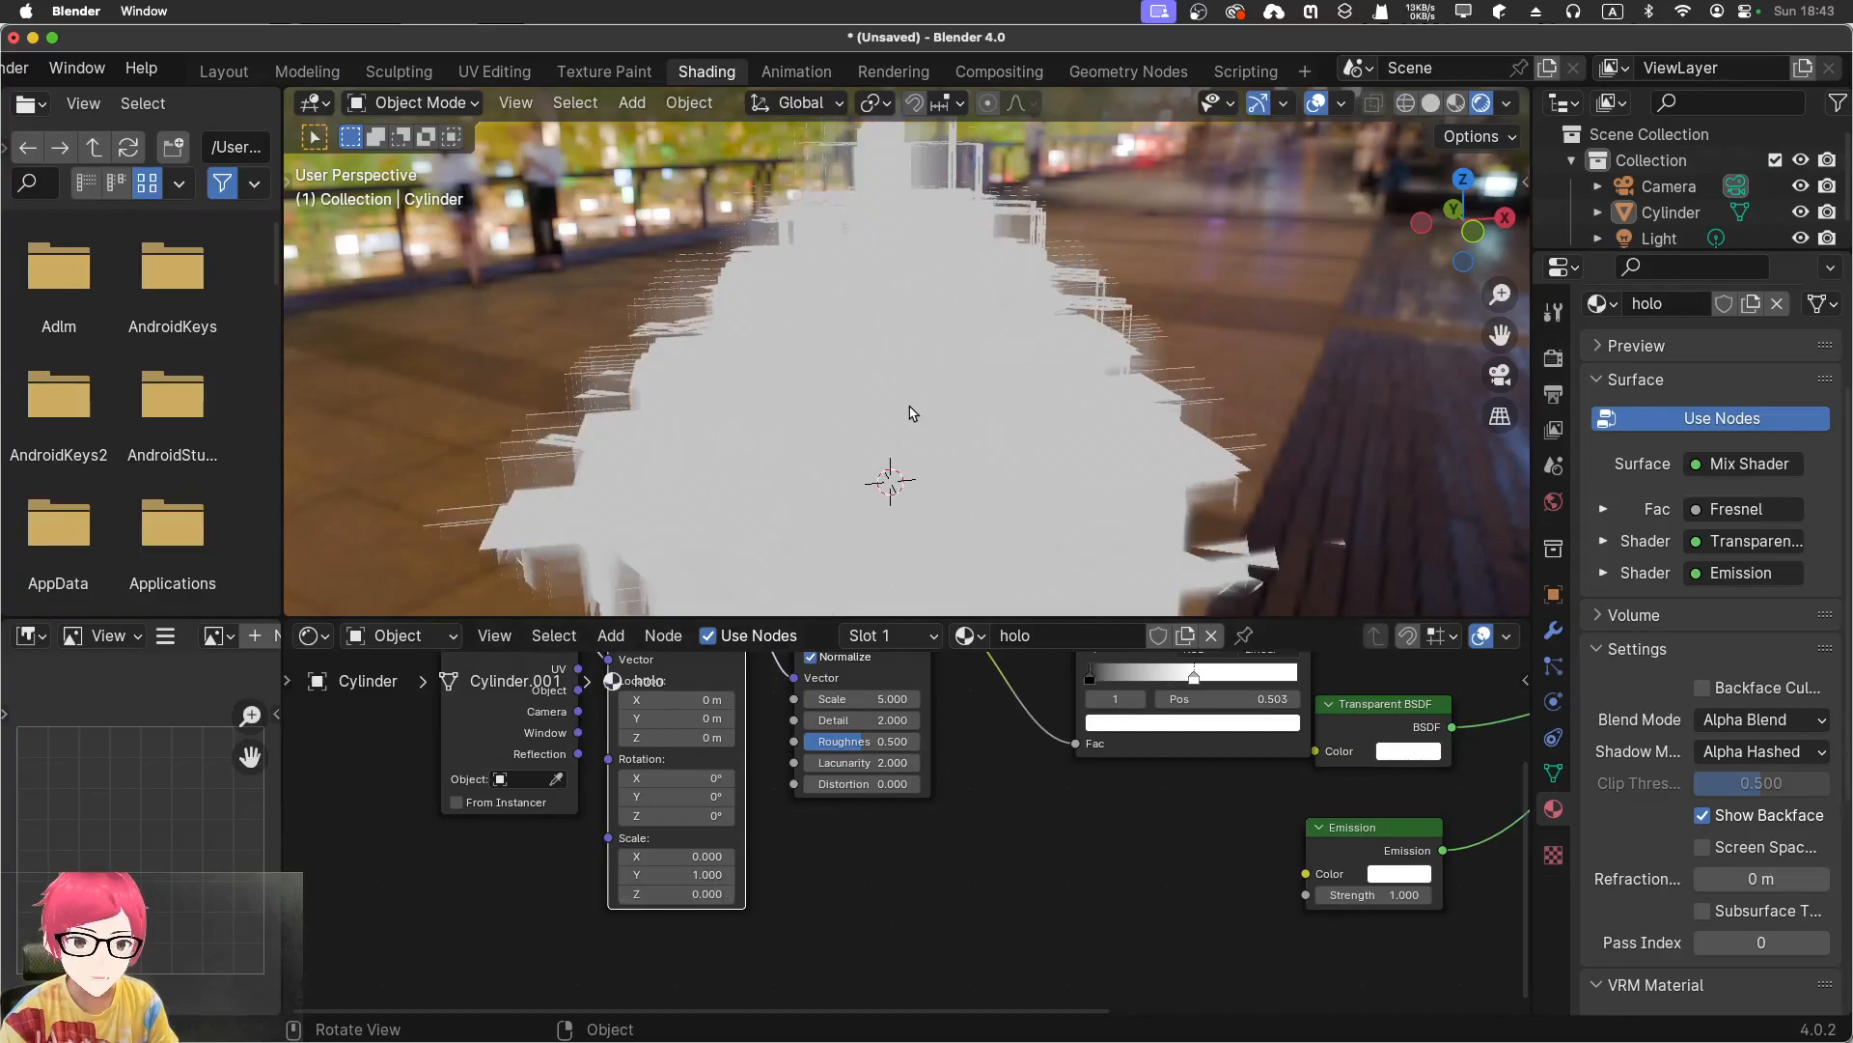
pyautogui.scroll(3, 911, 413)
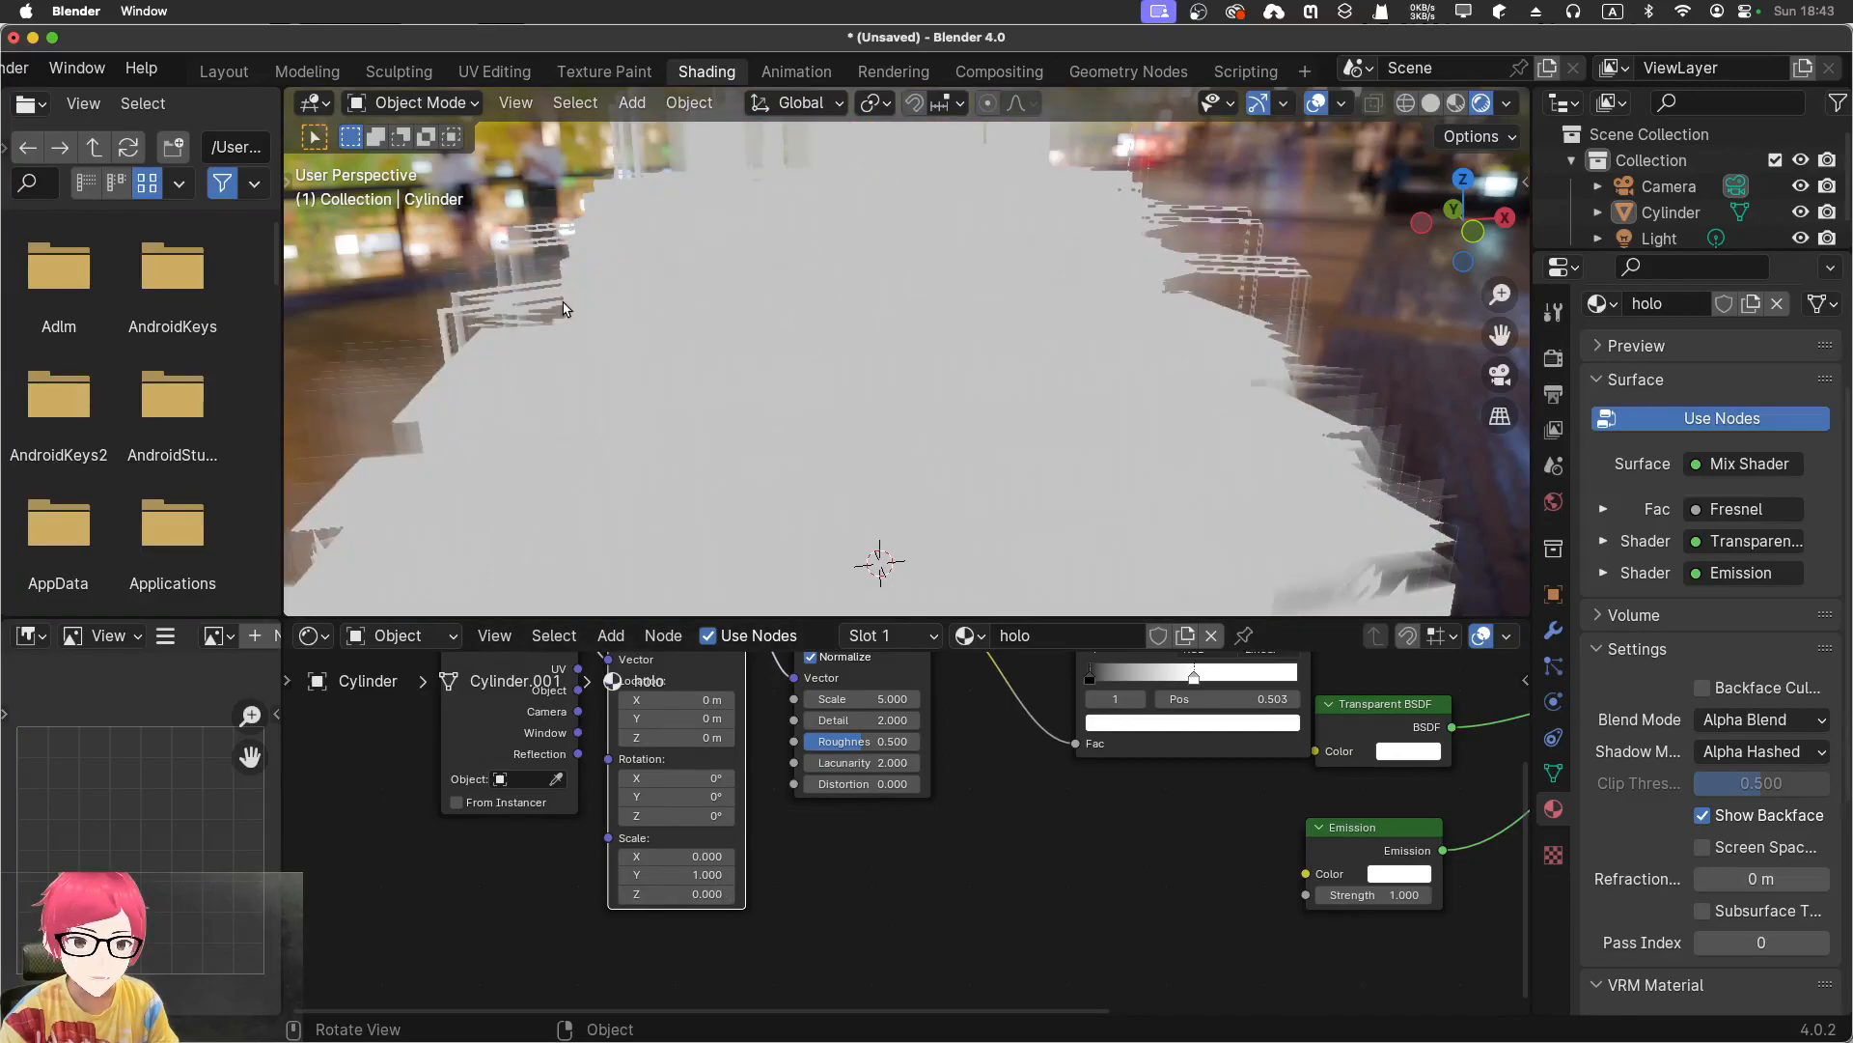
pyautogui.scroll(-3, 635, 425)
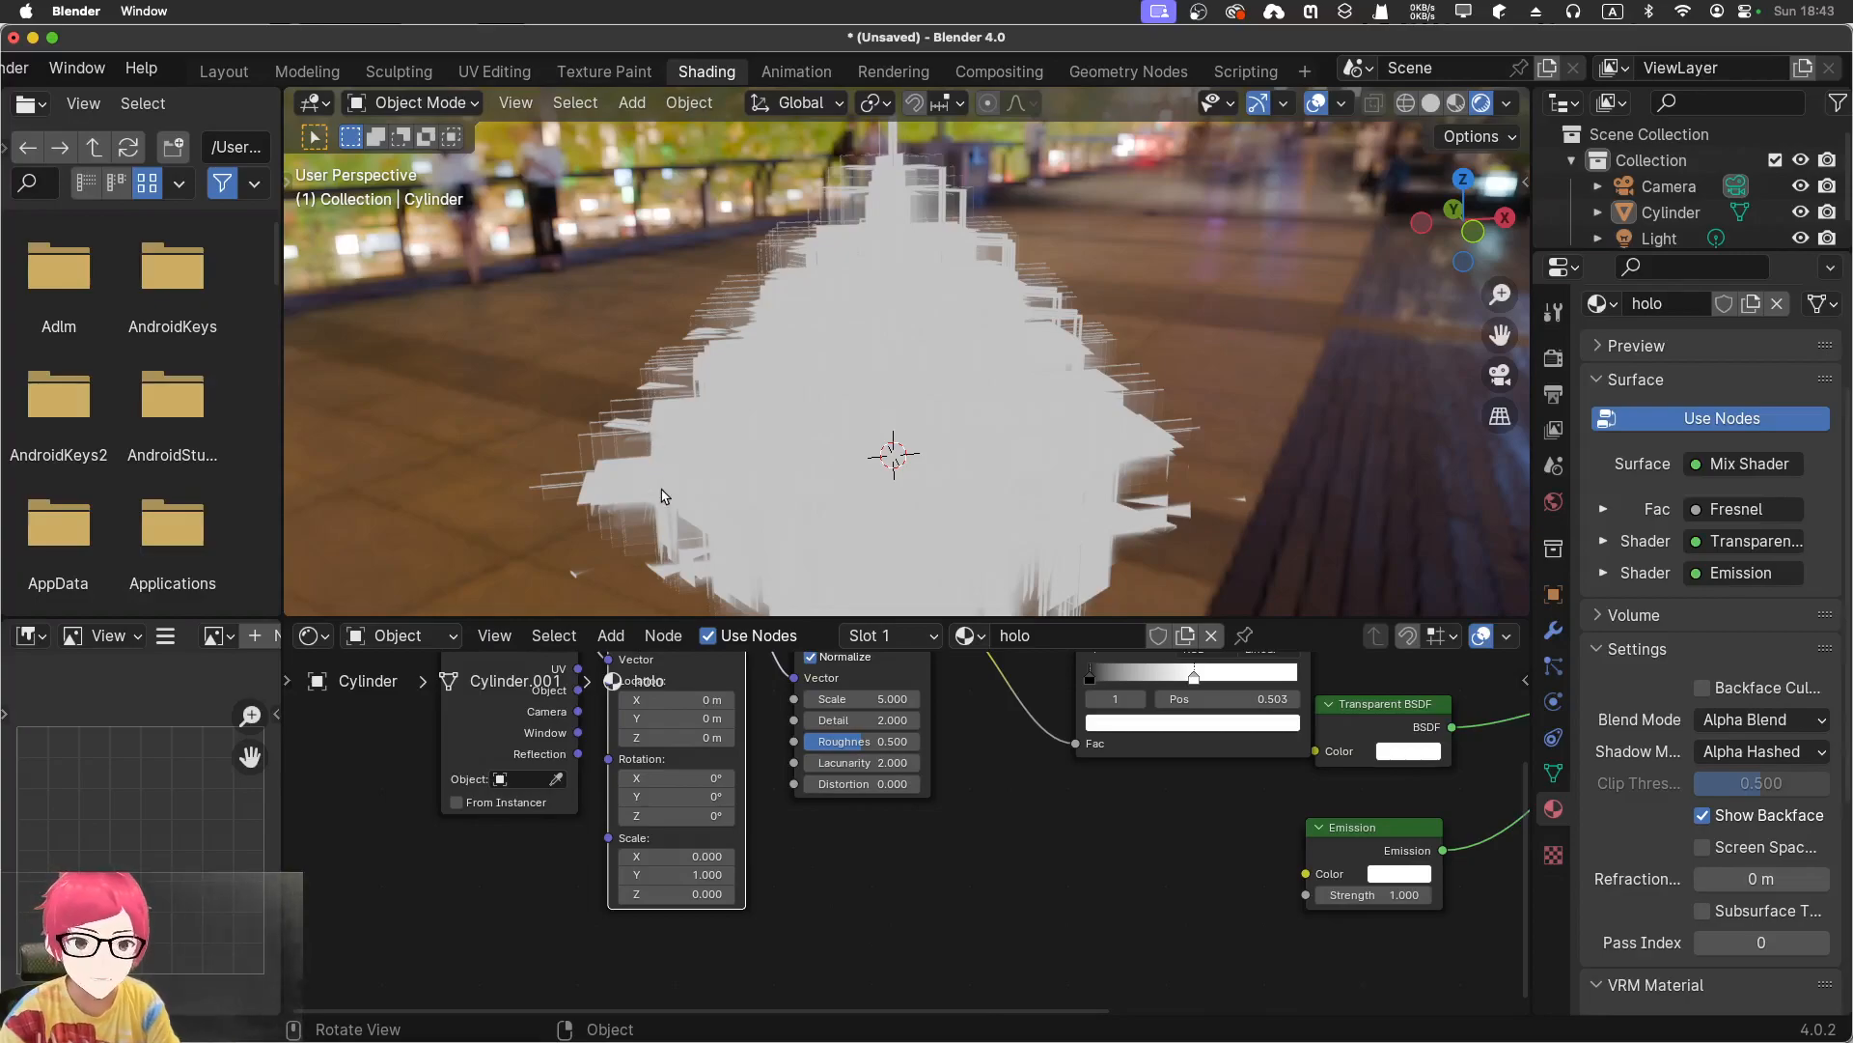
pyautogui.moveTo(1034, 825); pyautogui.dragTo(951, 994, button='middle')
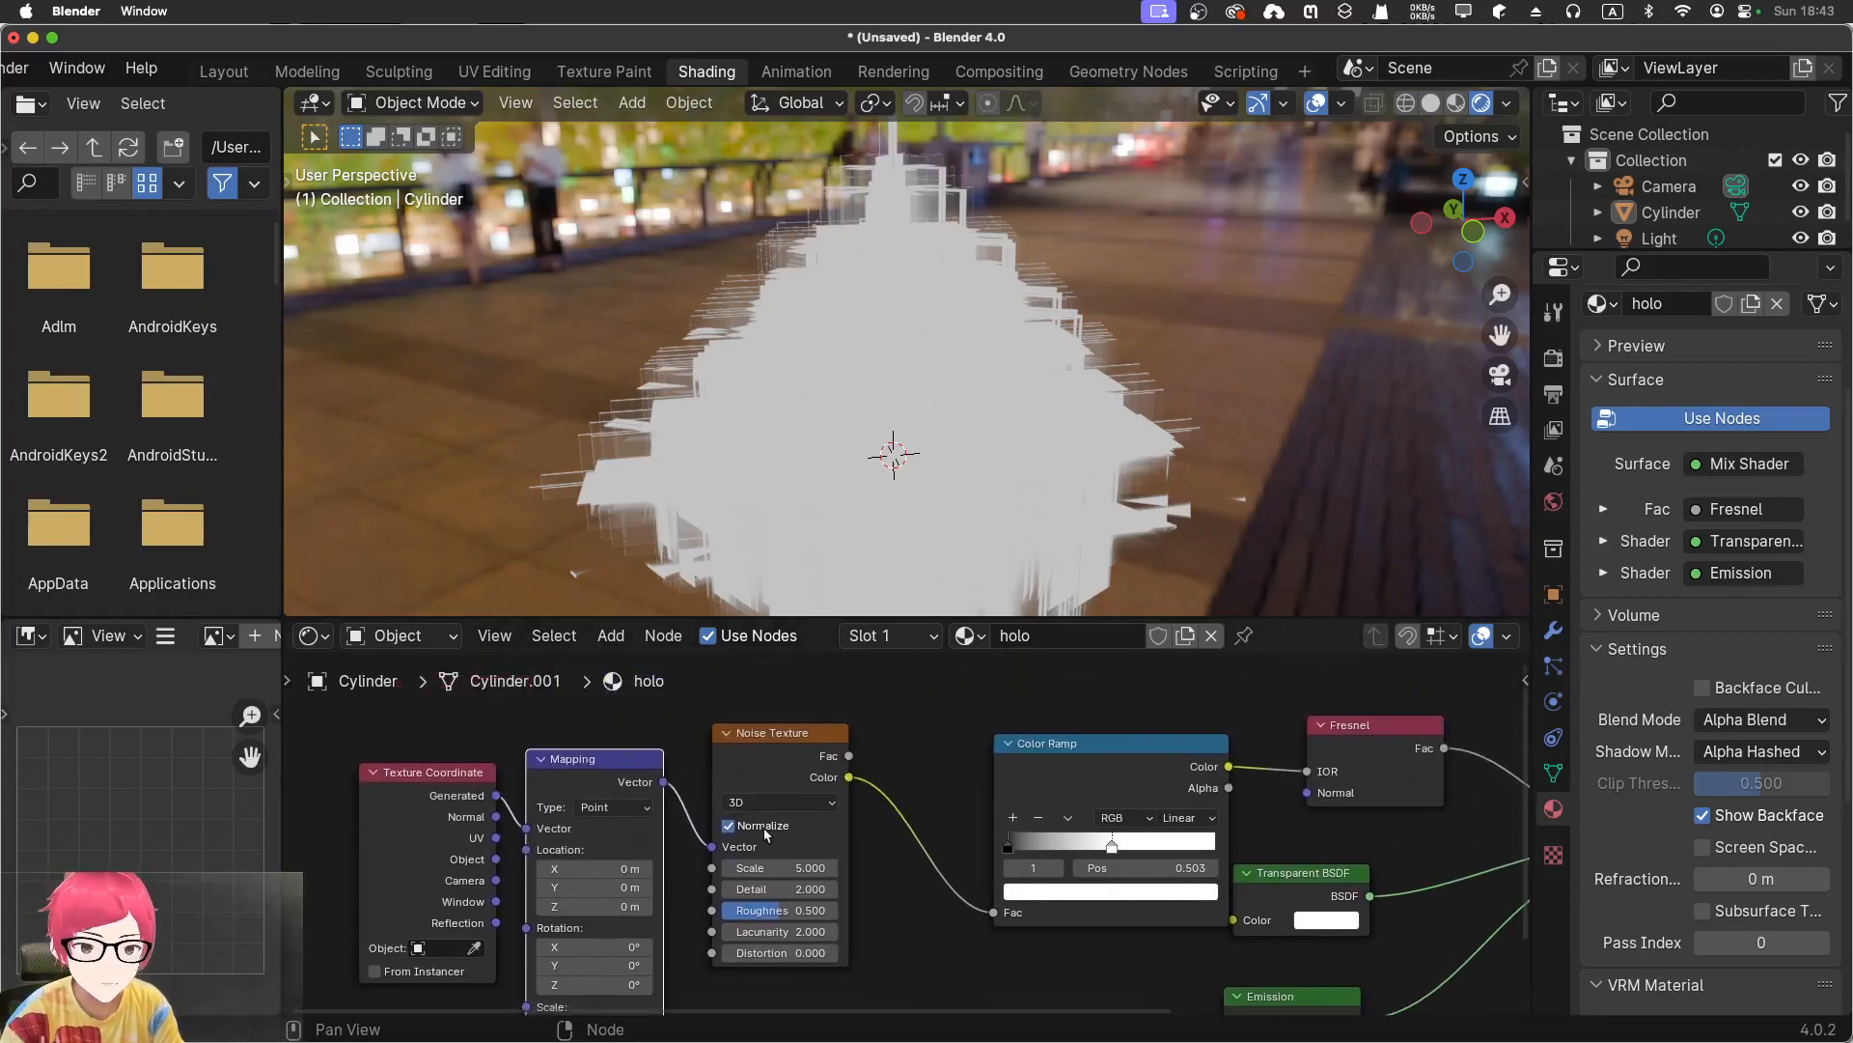
pyautogui.moveTo(771, 867); pyautogui.dragTo(944, 818)
pyautogui.moveTo(936, 803); pyautogui.dragTo(881, 775, button='middle')
pyautogui.moveTo(1052, 825); pyautogui.dragTo(1044, 820)
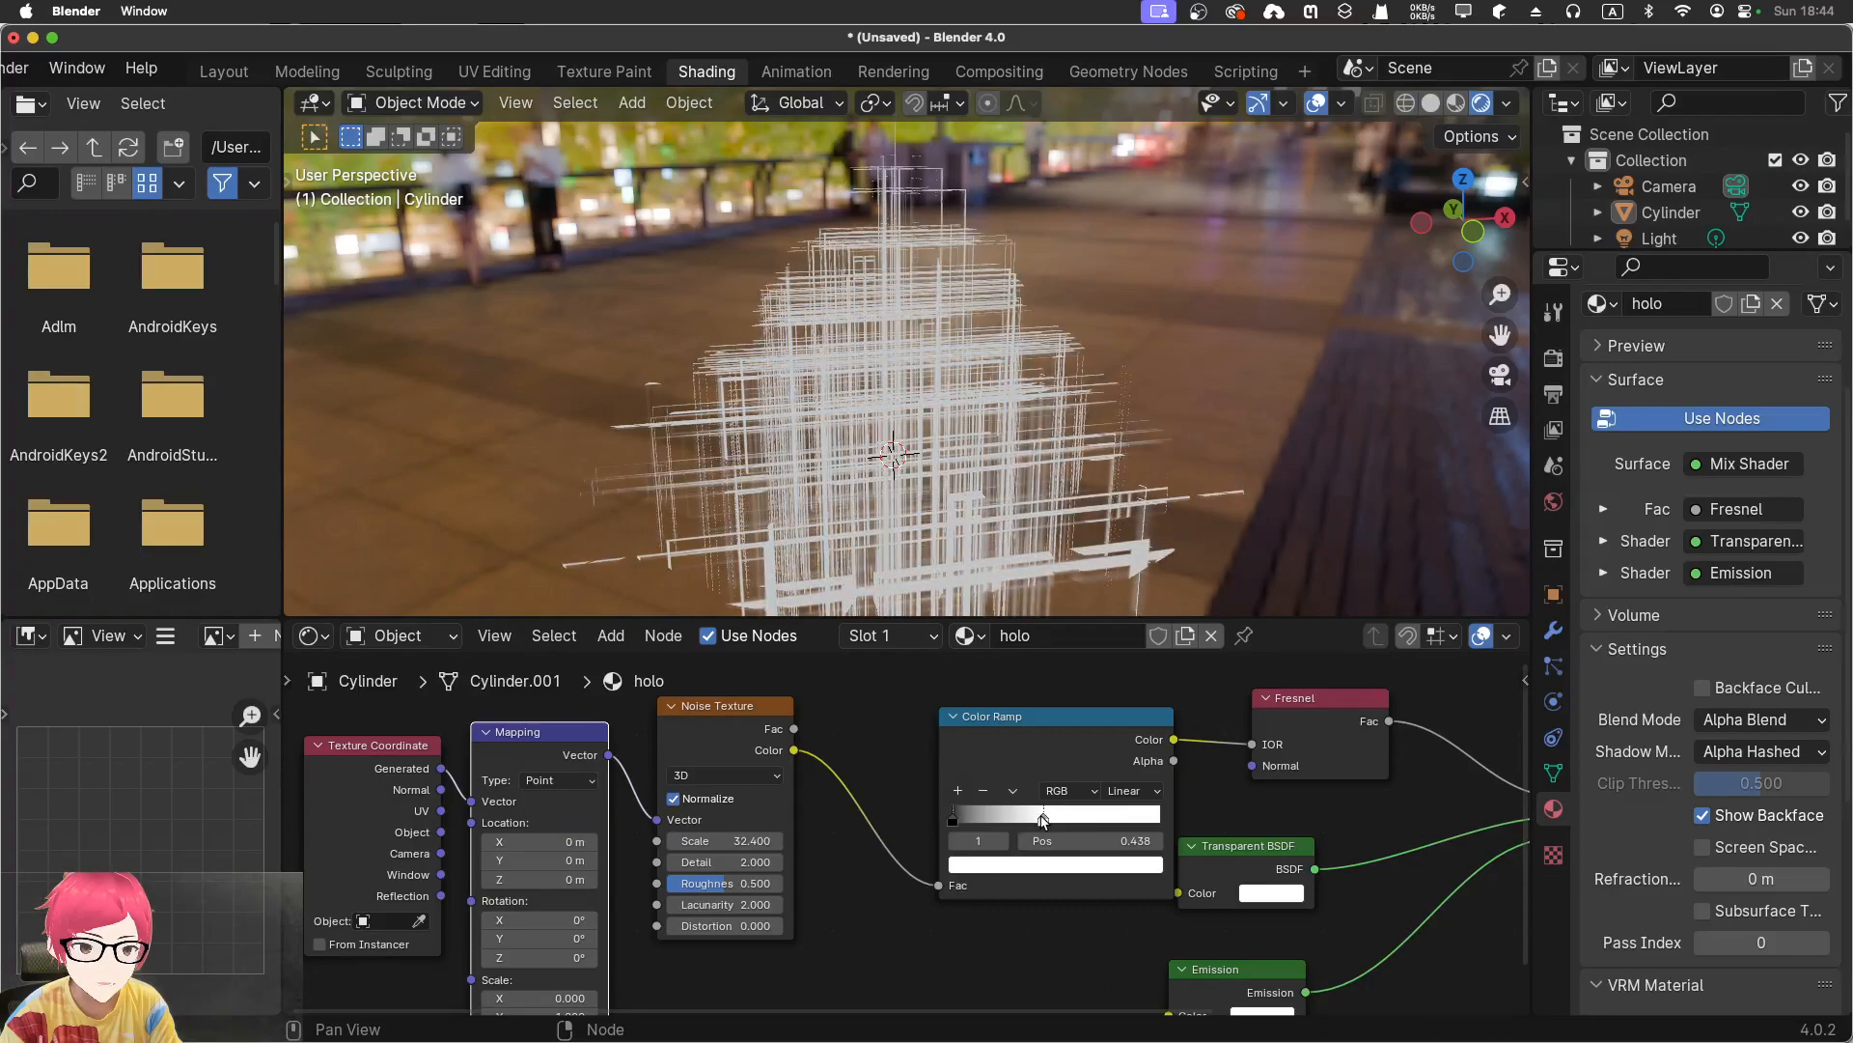
# In Material Preview shading, set the Noise Texture scale to 122 and the Color Ramp's white stop to about 0.435
pyautogui.click(1454, 105)
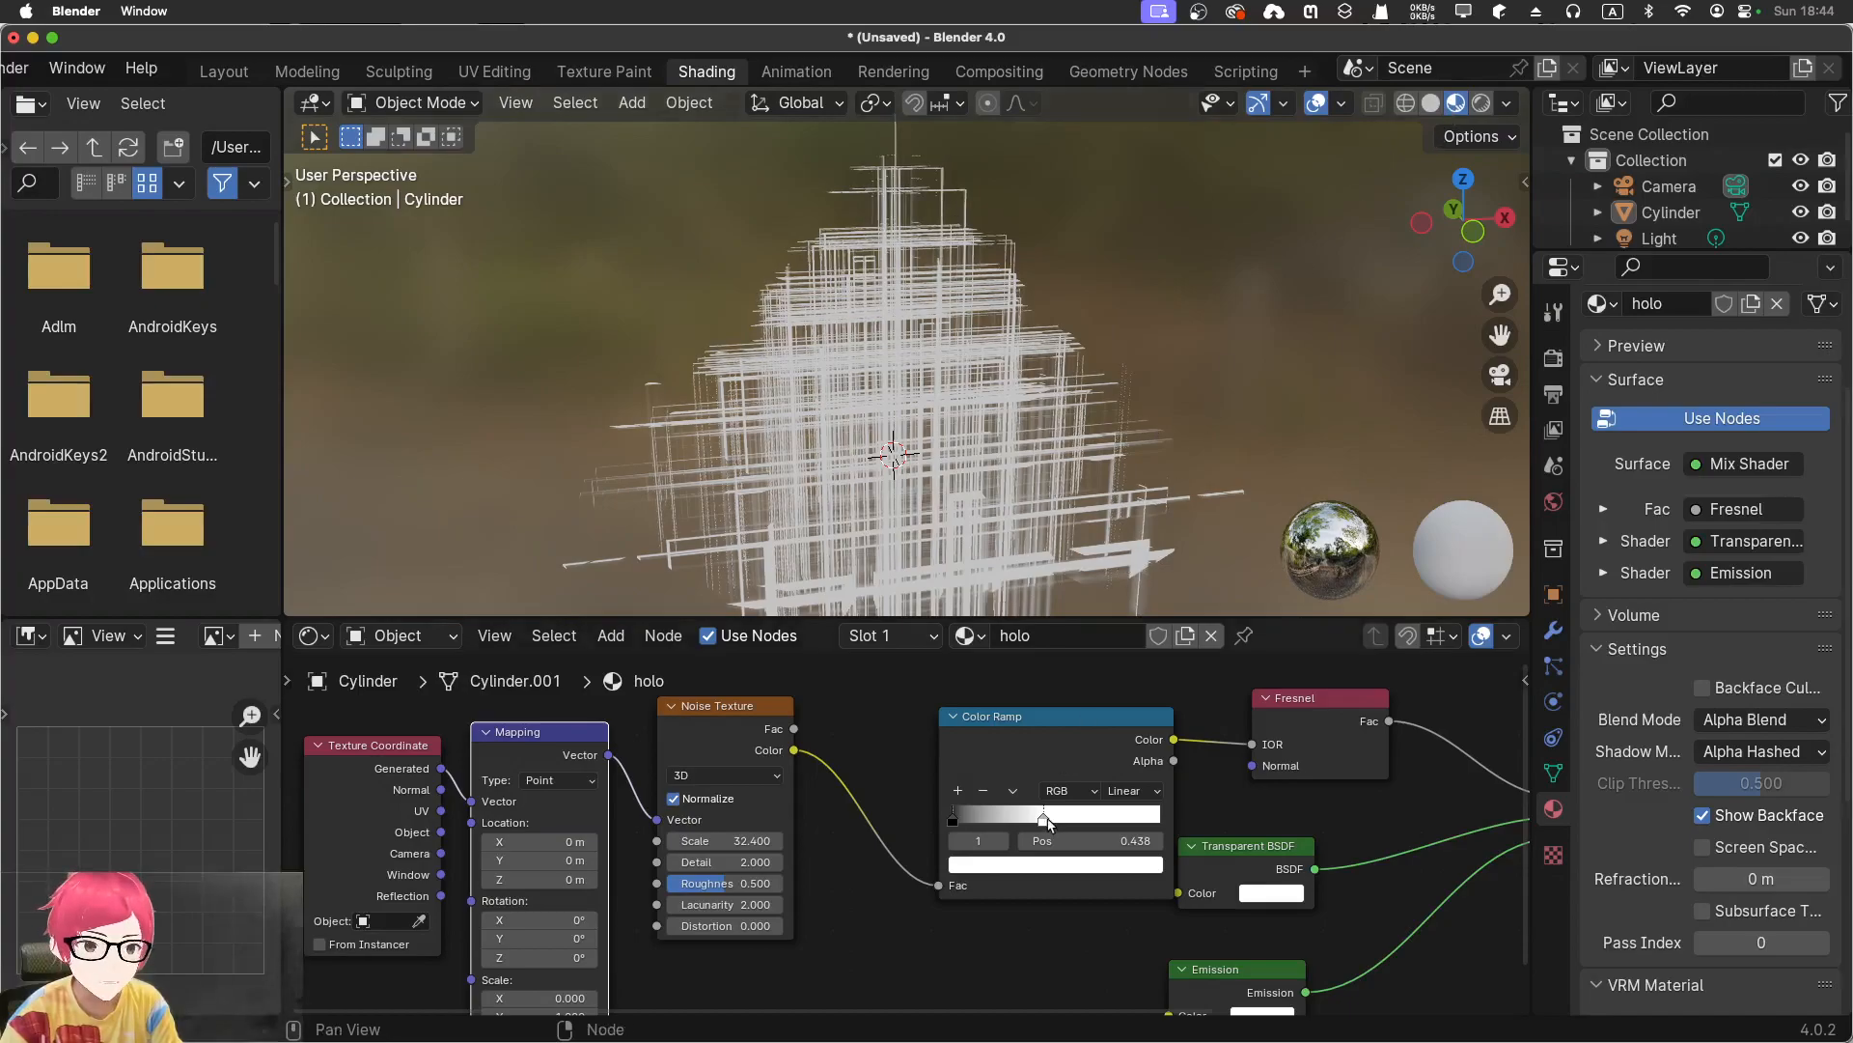
pyautogui.moveTo(1043, 819); pyautogui.dragTo(1058, 825)
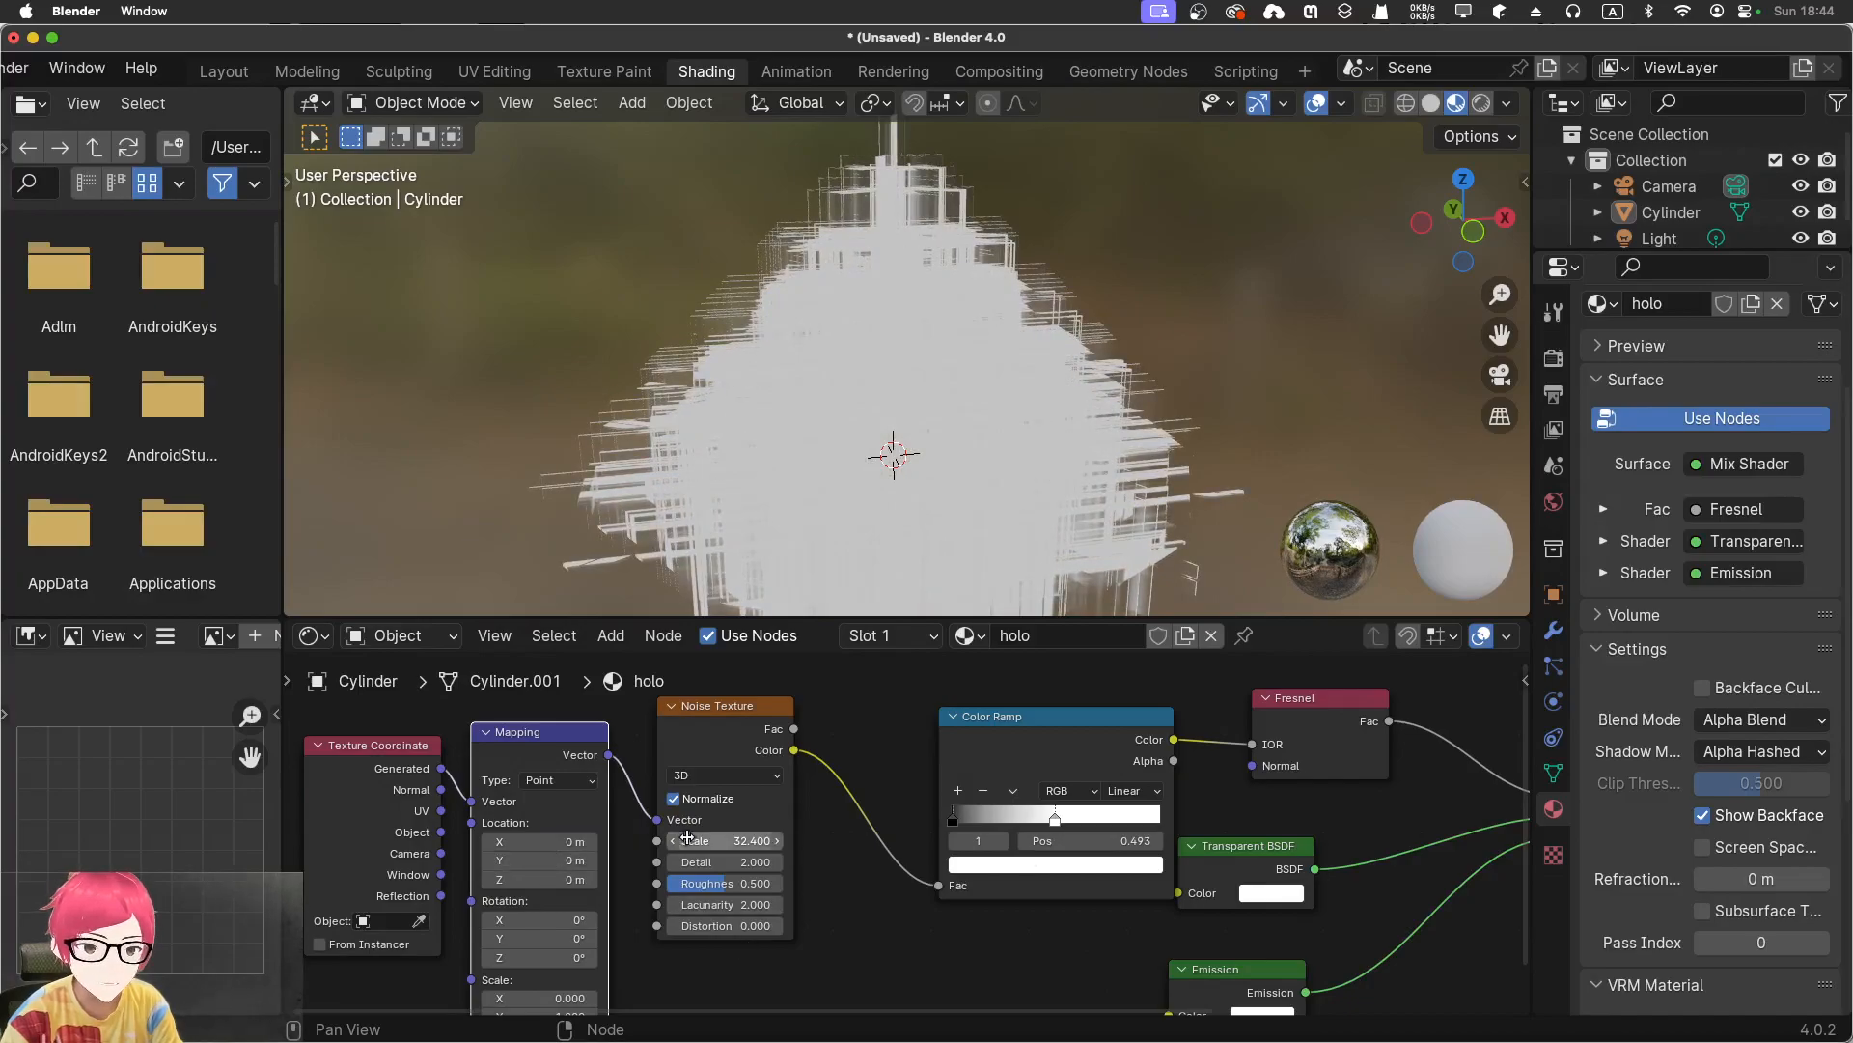
pyautogui.moveTo(697, 838); pyautogui.dragTo(1579, 997)
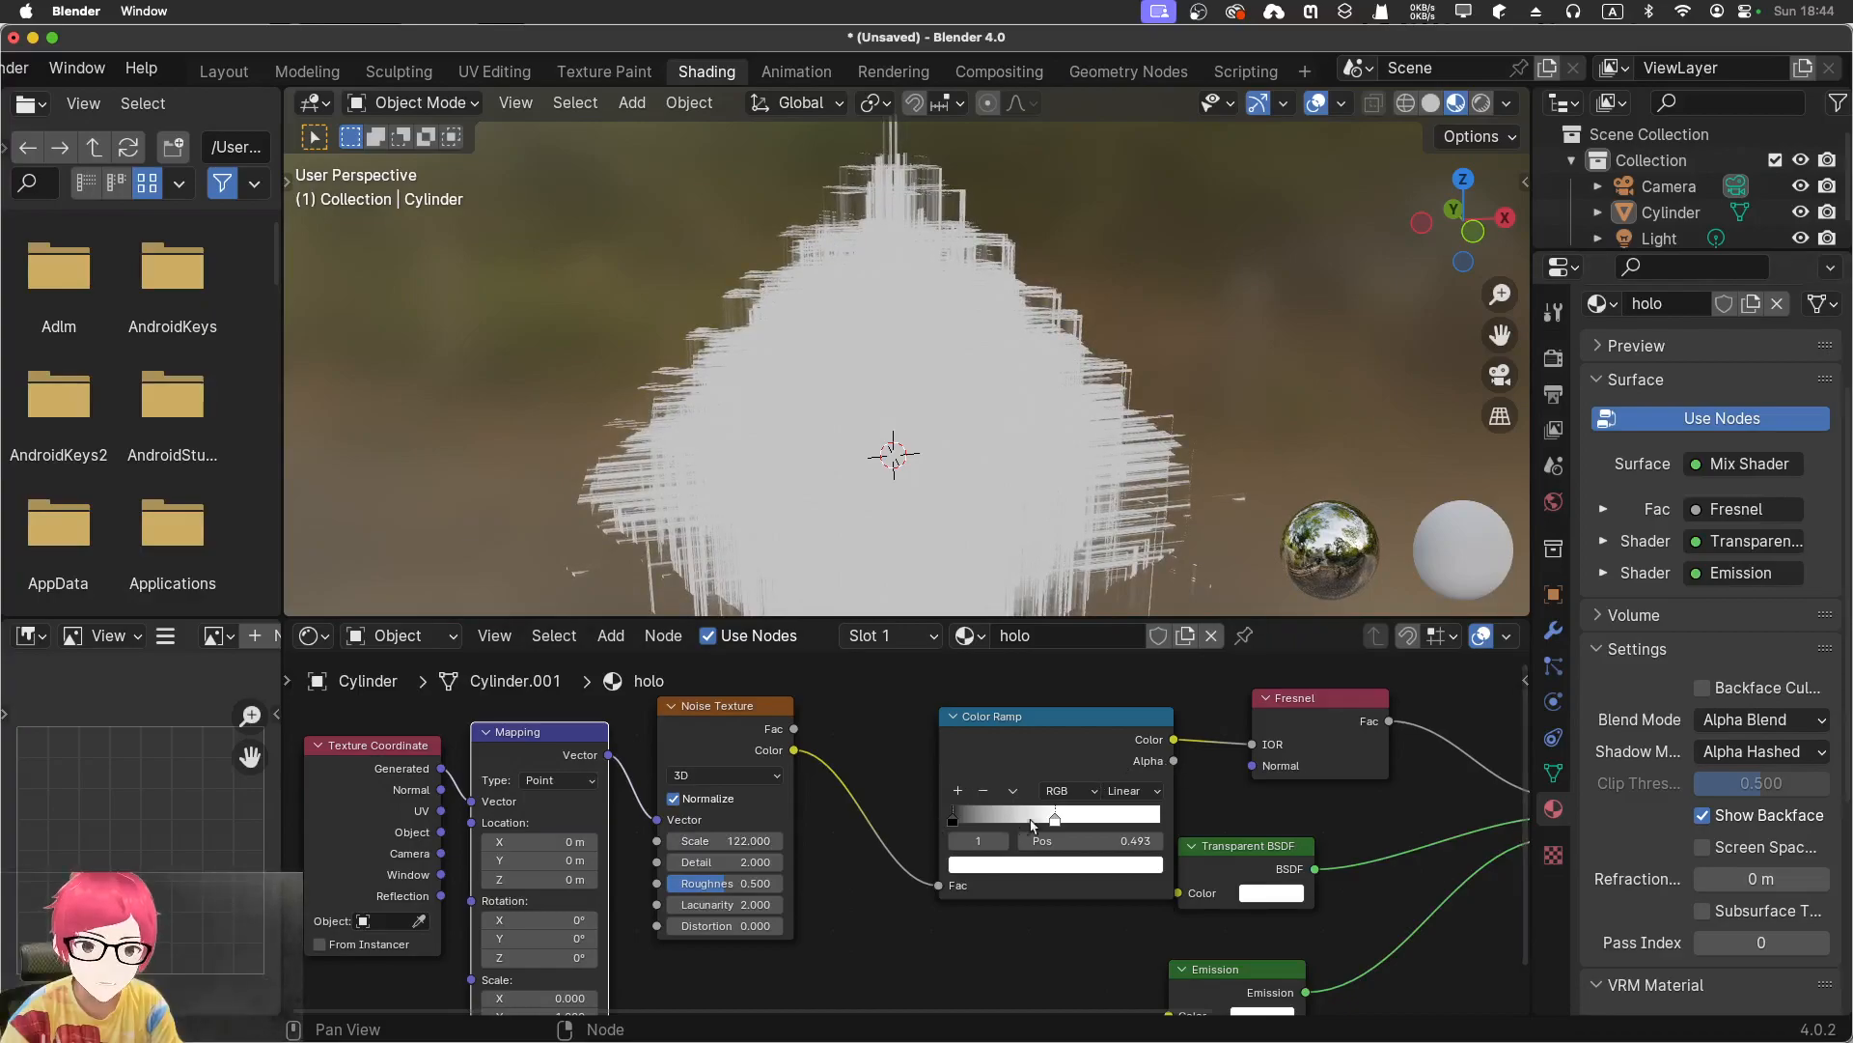
pyautogui.moveTo(1055, 823); pyautogui.dragTo(1041, 821)
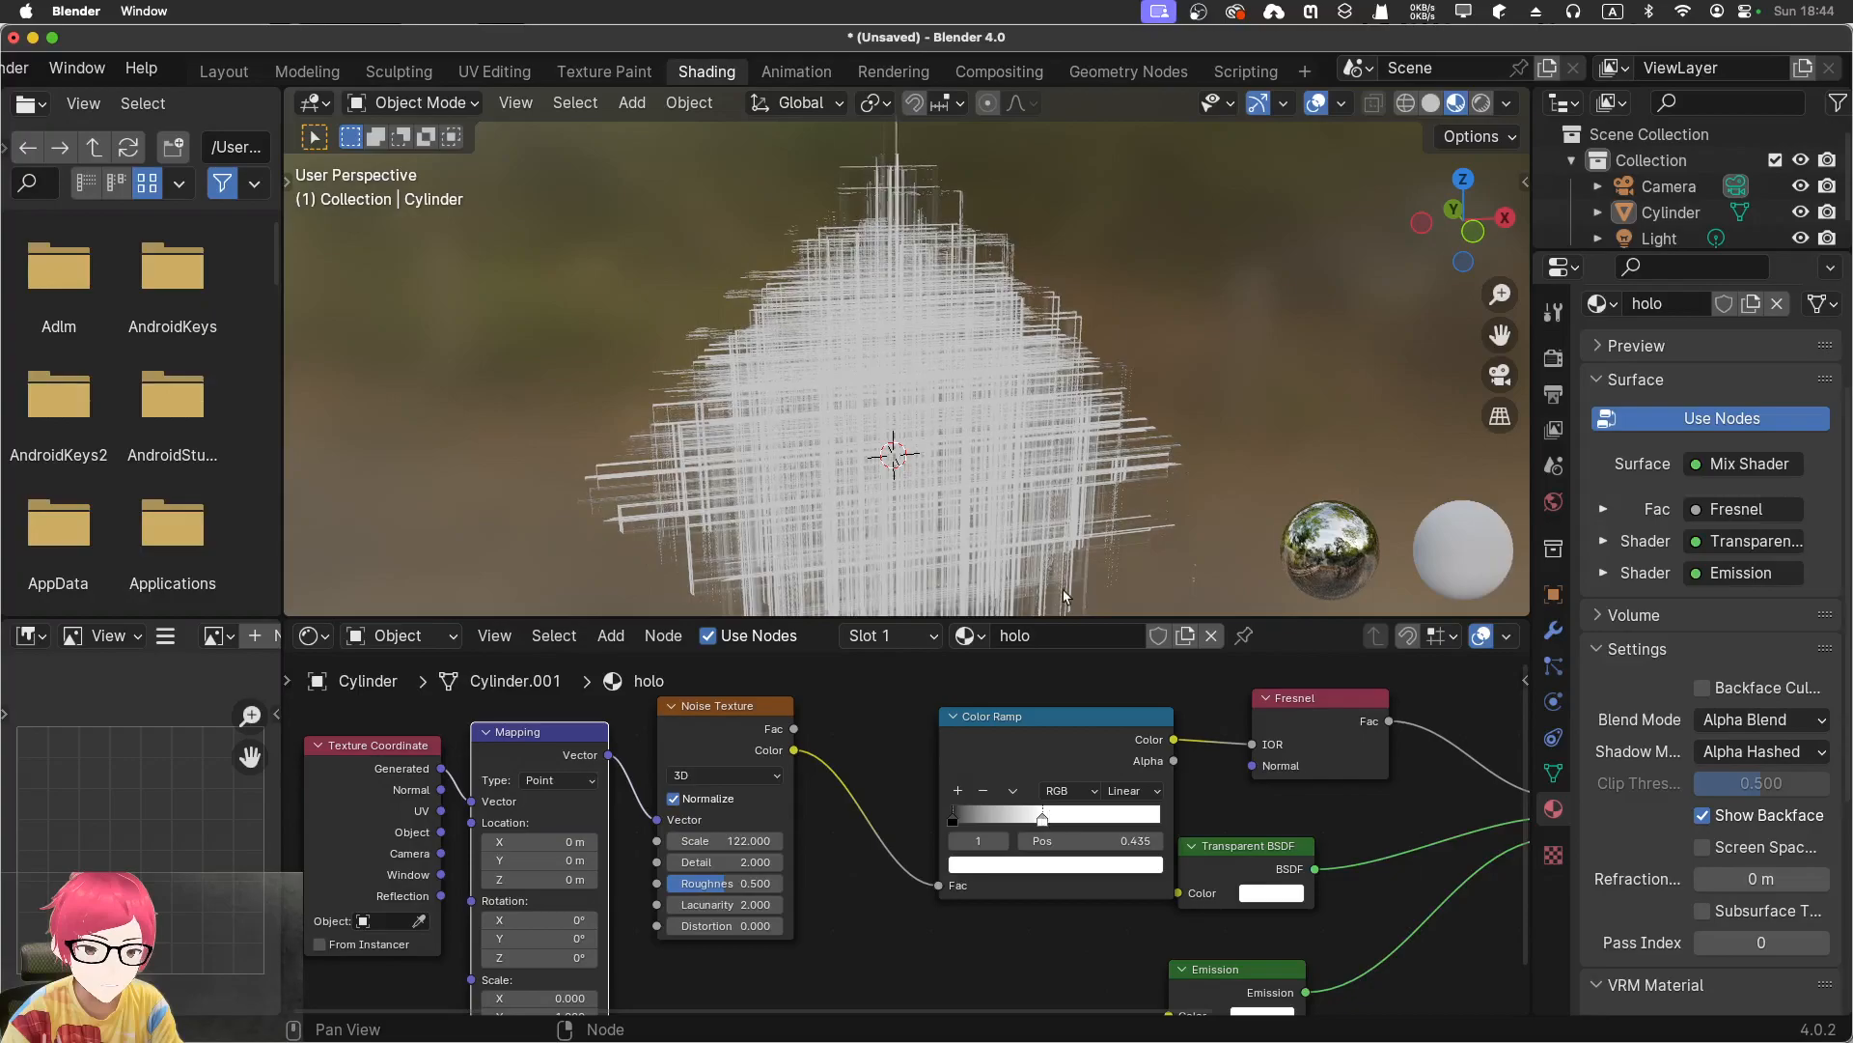
pyautogui.scroll(-2, 1169, 367)
pyautogui.moveTo(1161, 380); pyautogui.dragTo(1087, 413, button='middle')
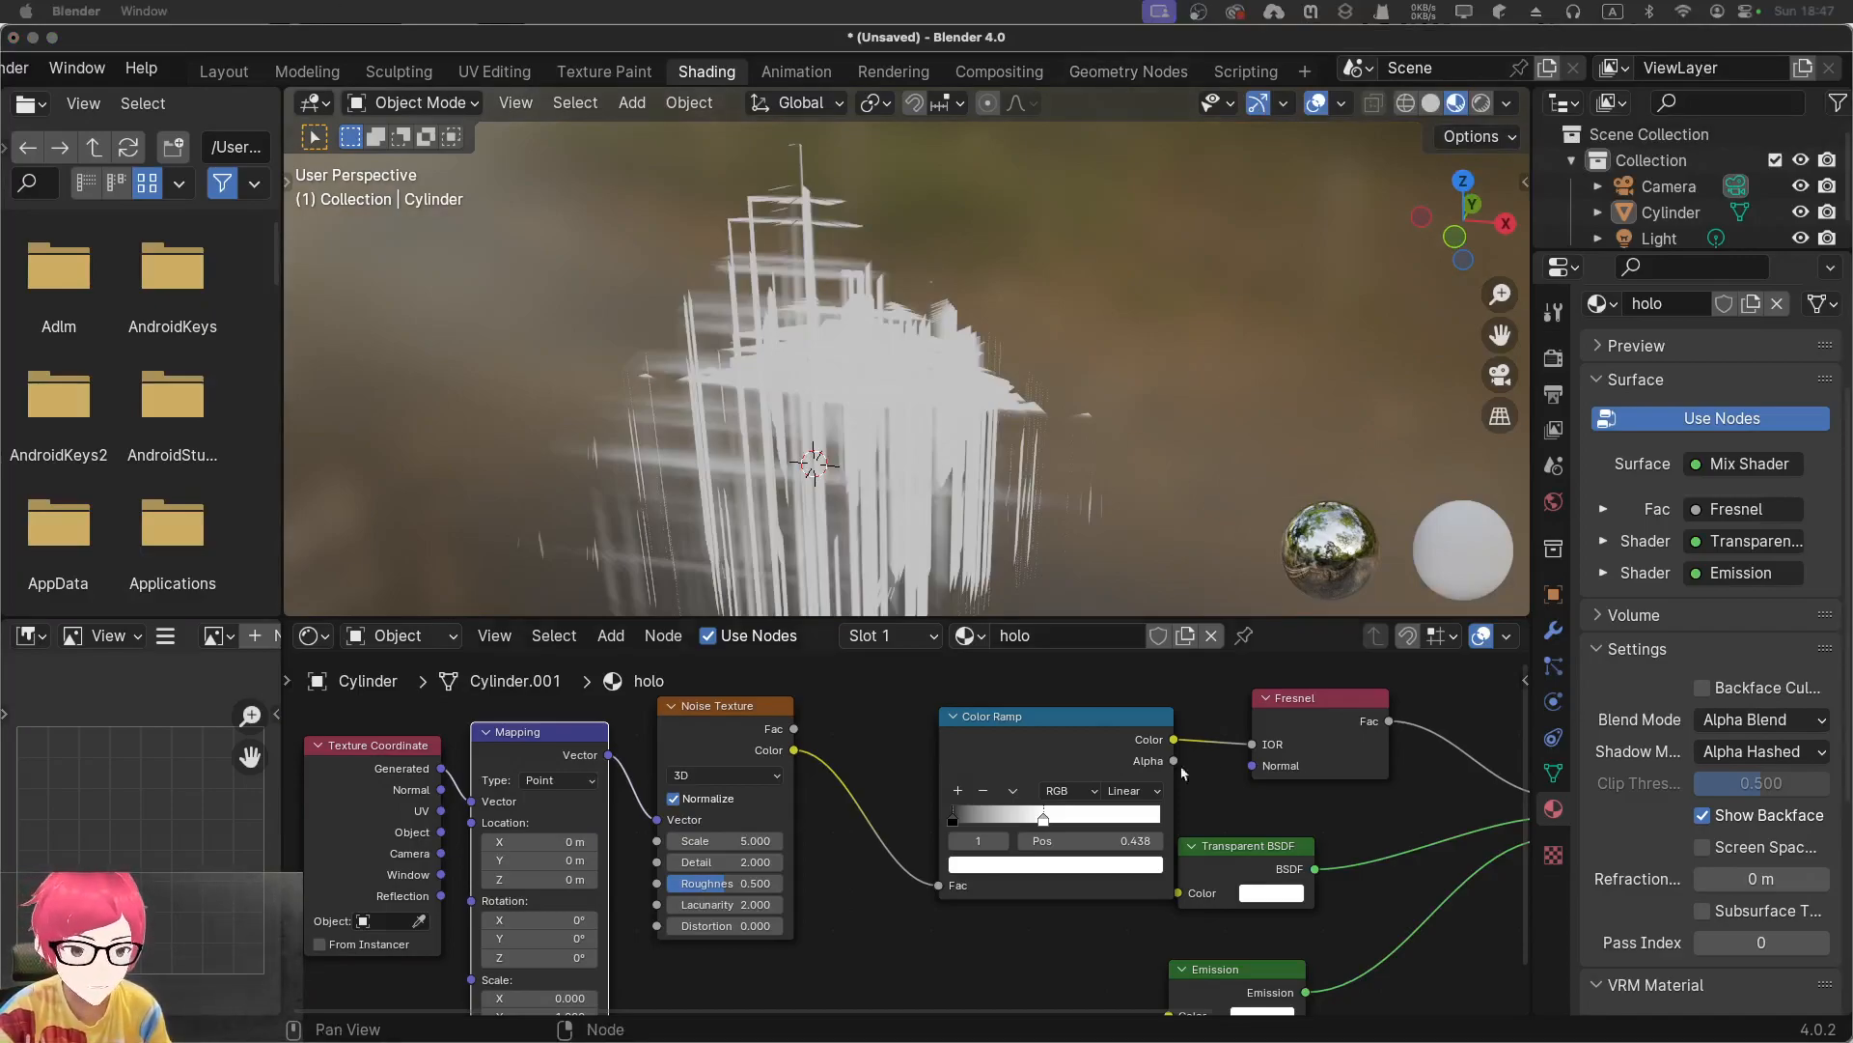
# Place a second Fresnel node above the existing one and set its IOR to 1.05
pyautogui.moveTo(1169, 699); pyautogui.dragTo(1110, 787, button='middle')
pyautogui.moveTo(969, 807); pyautogui.dragTo(971, 731)
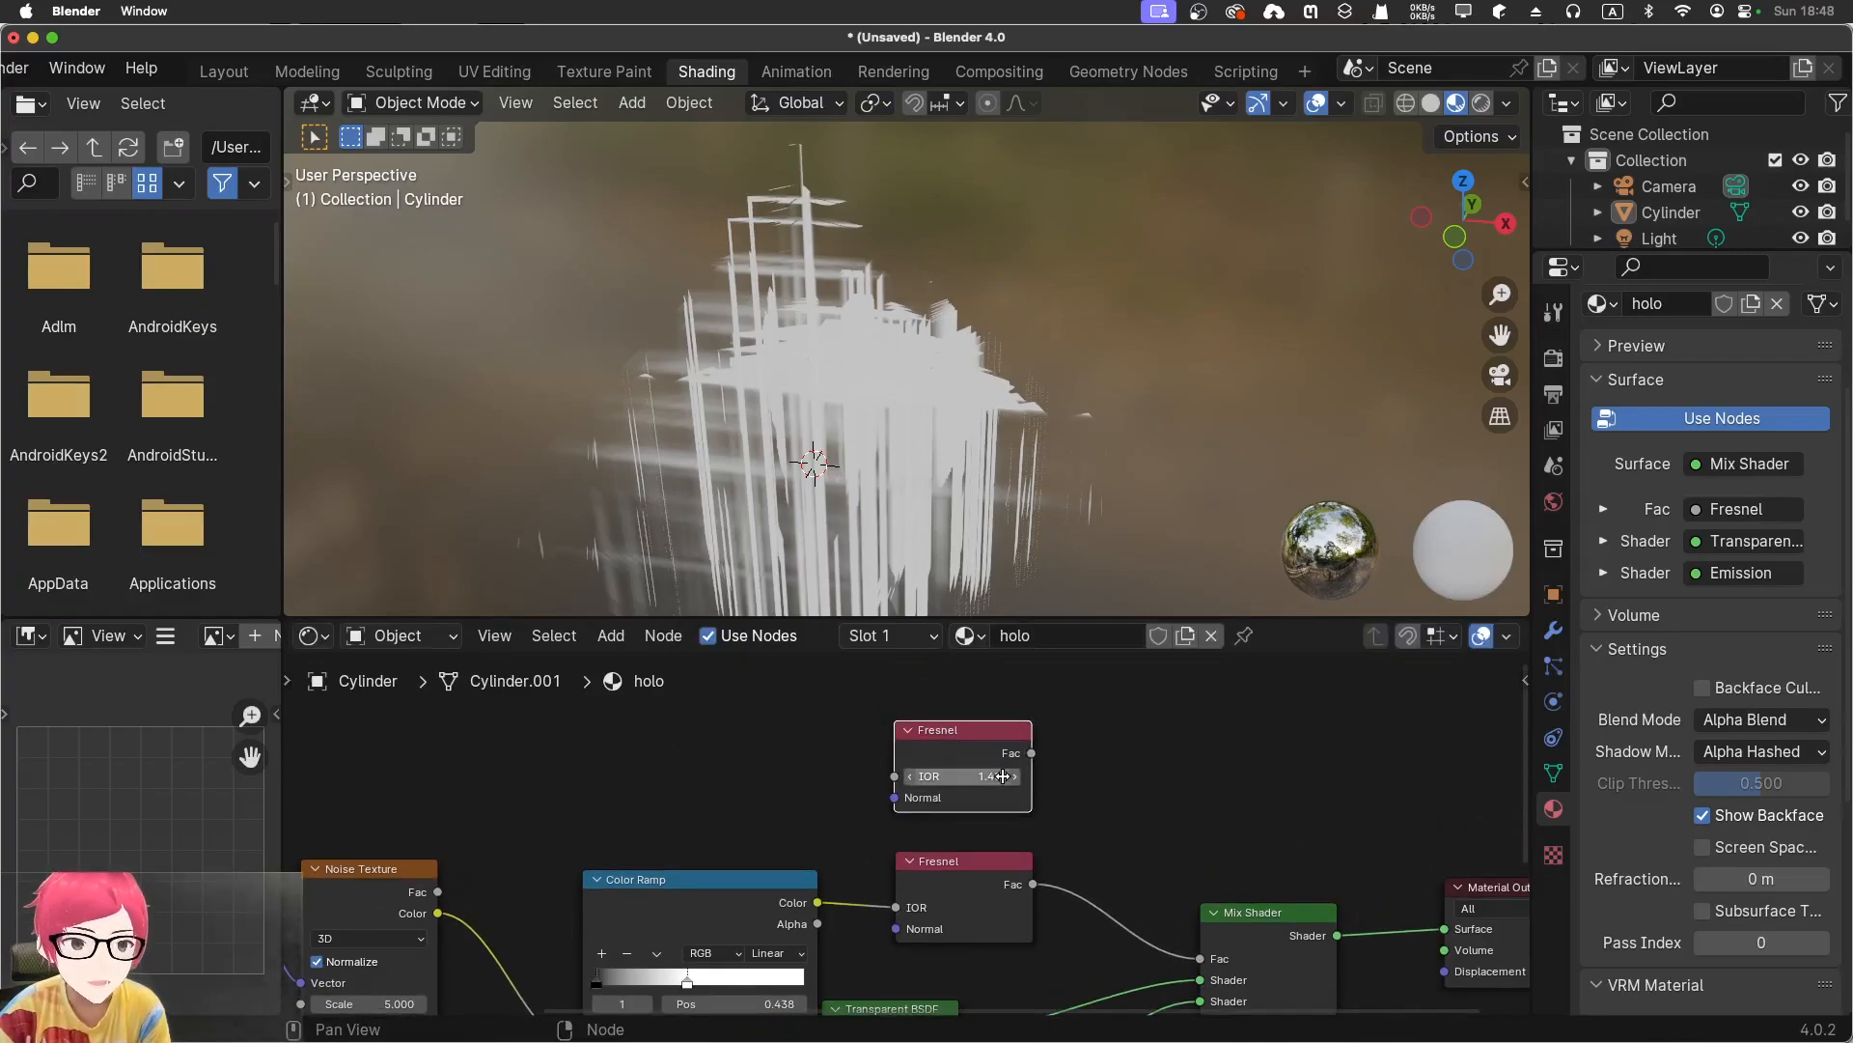
pyautogui.click(1002, 776)
pyautogui.write('1.05')
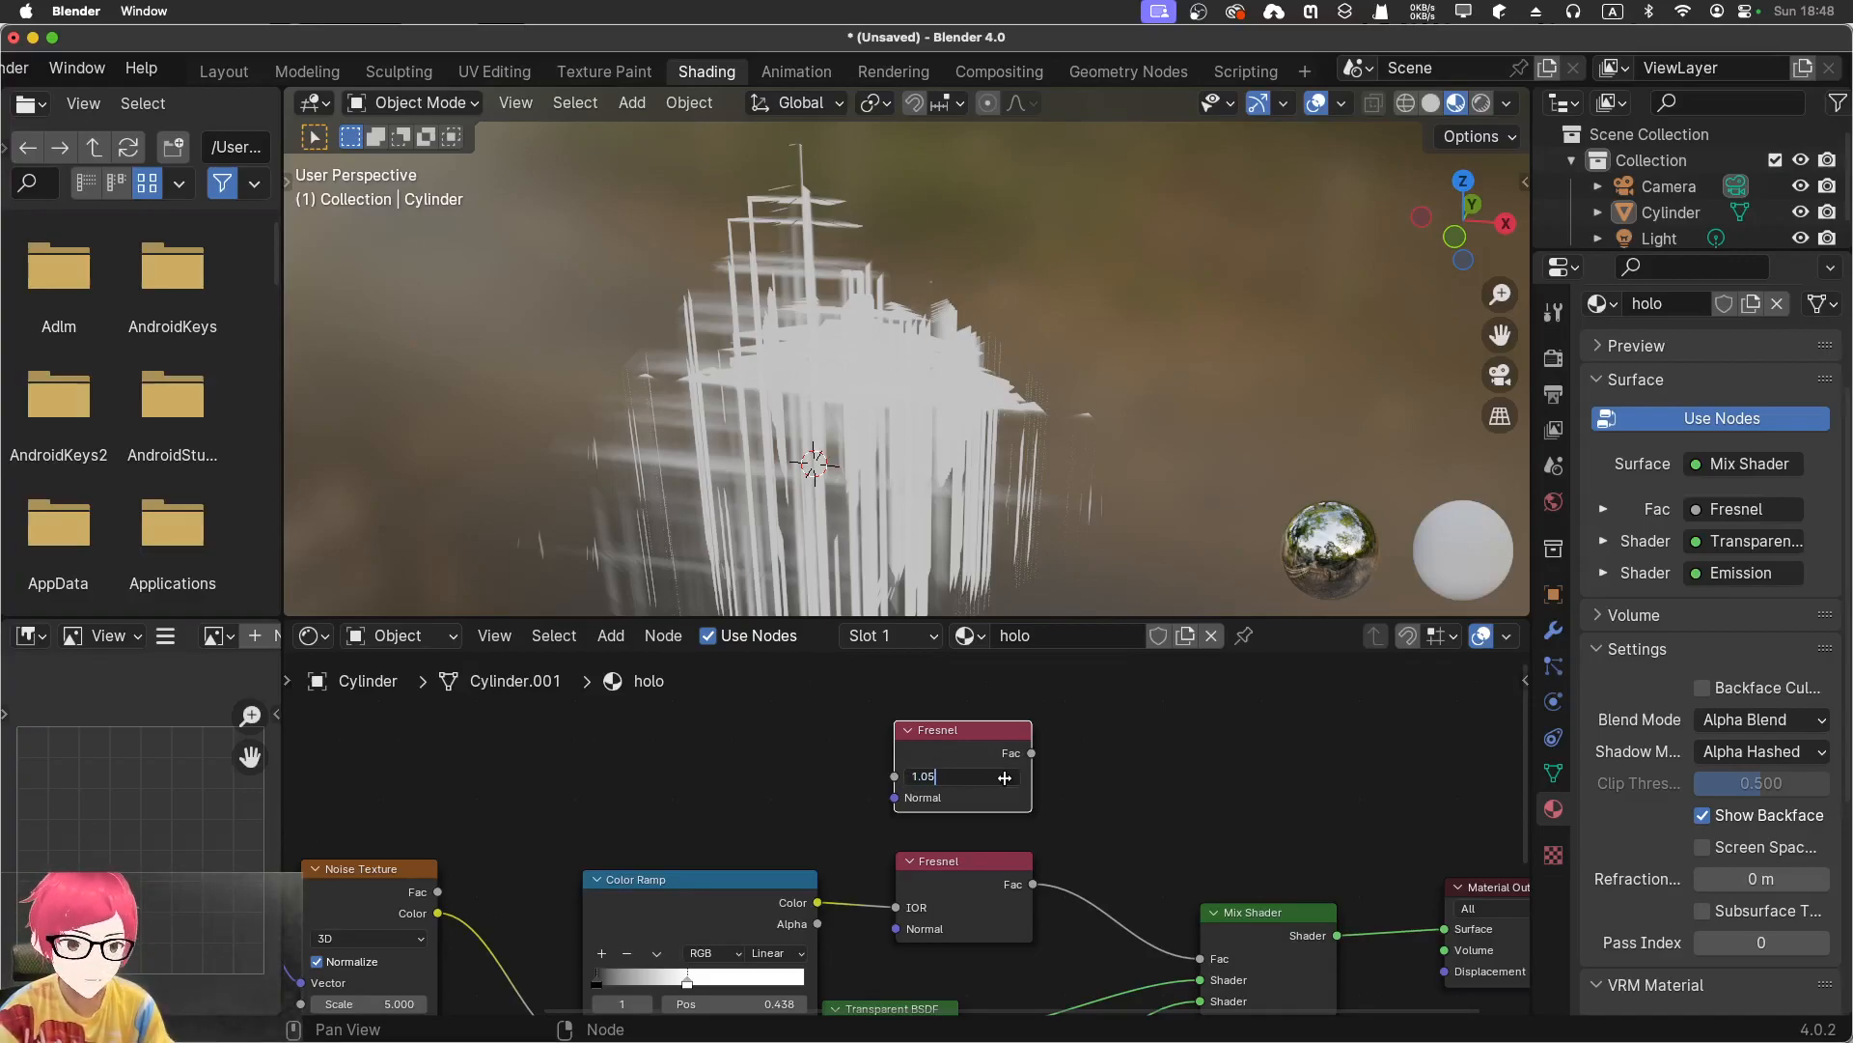
pyautogui.press('Return')
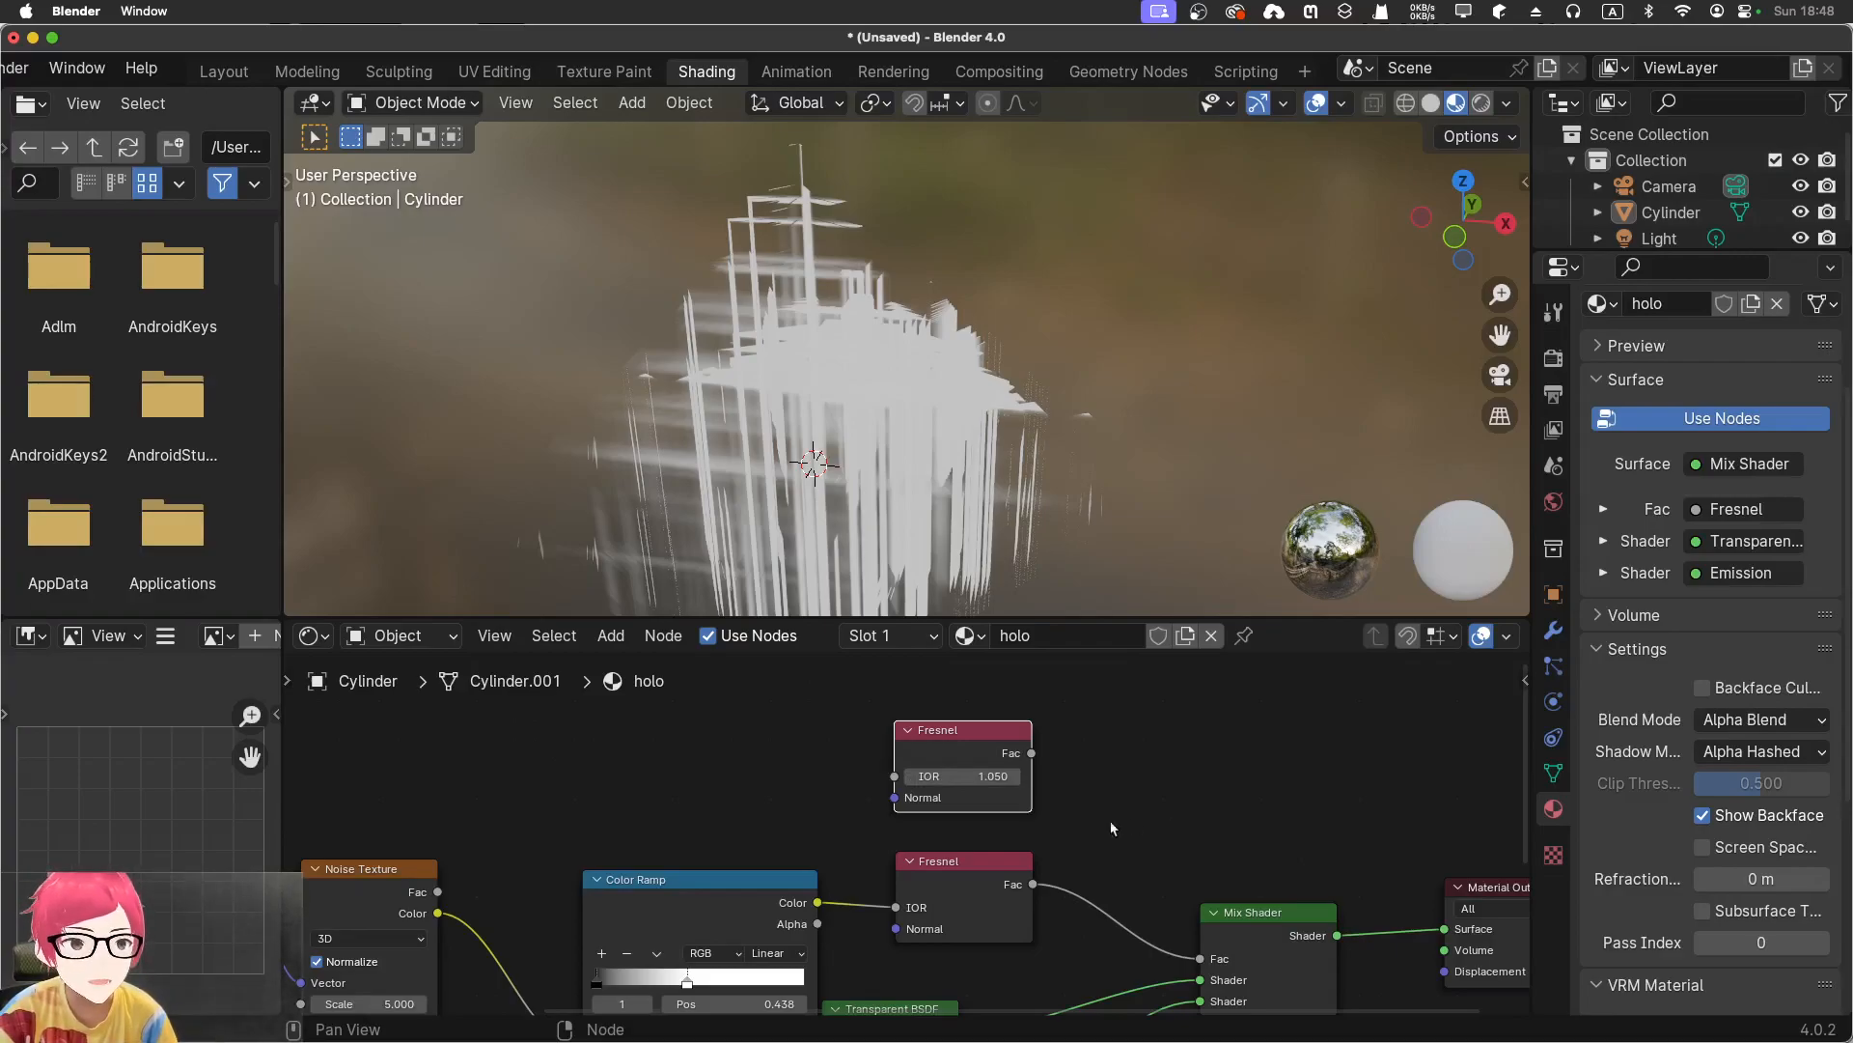
# Add a Mix node beside the two Fresnel nodes
pyautogui.click(1160, 790)
pyautogui.hotkey('shift', 'a')
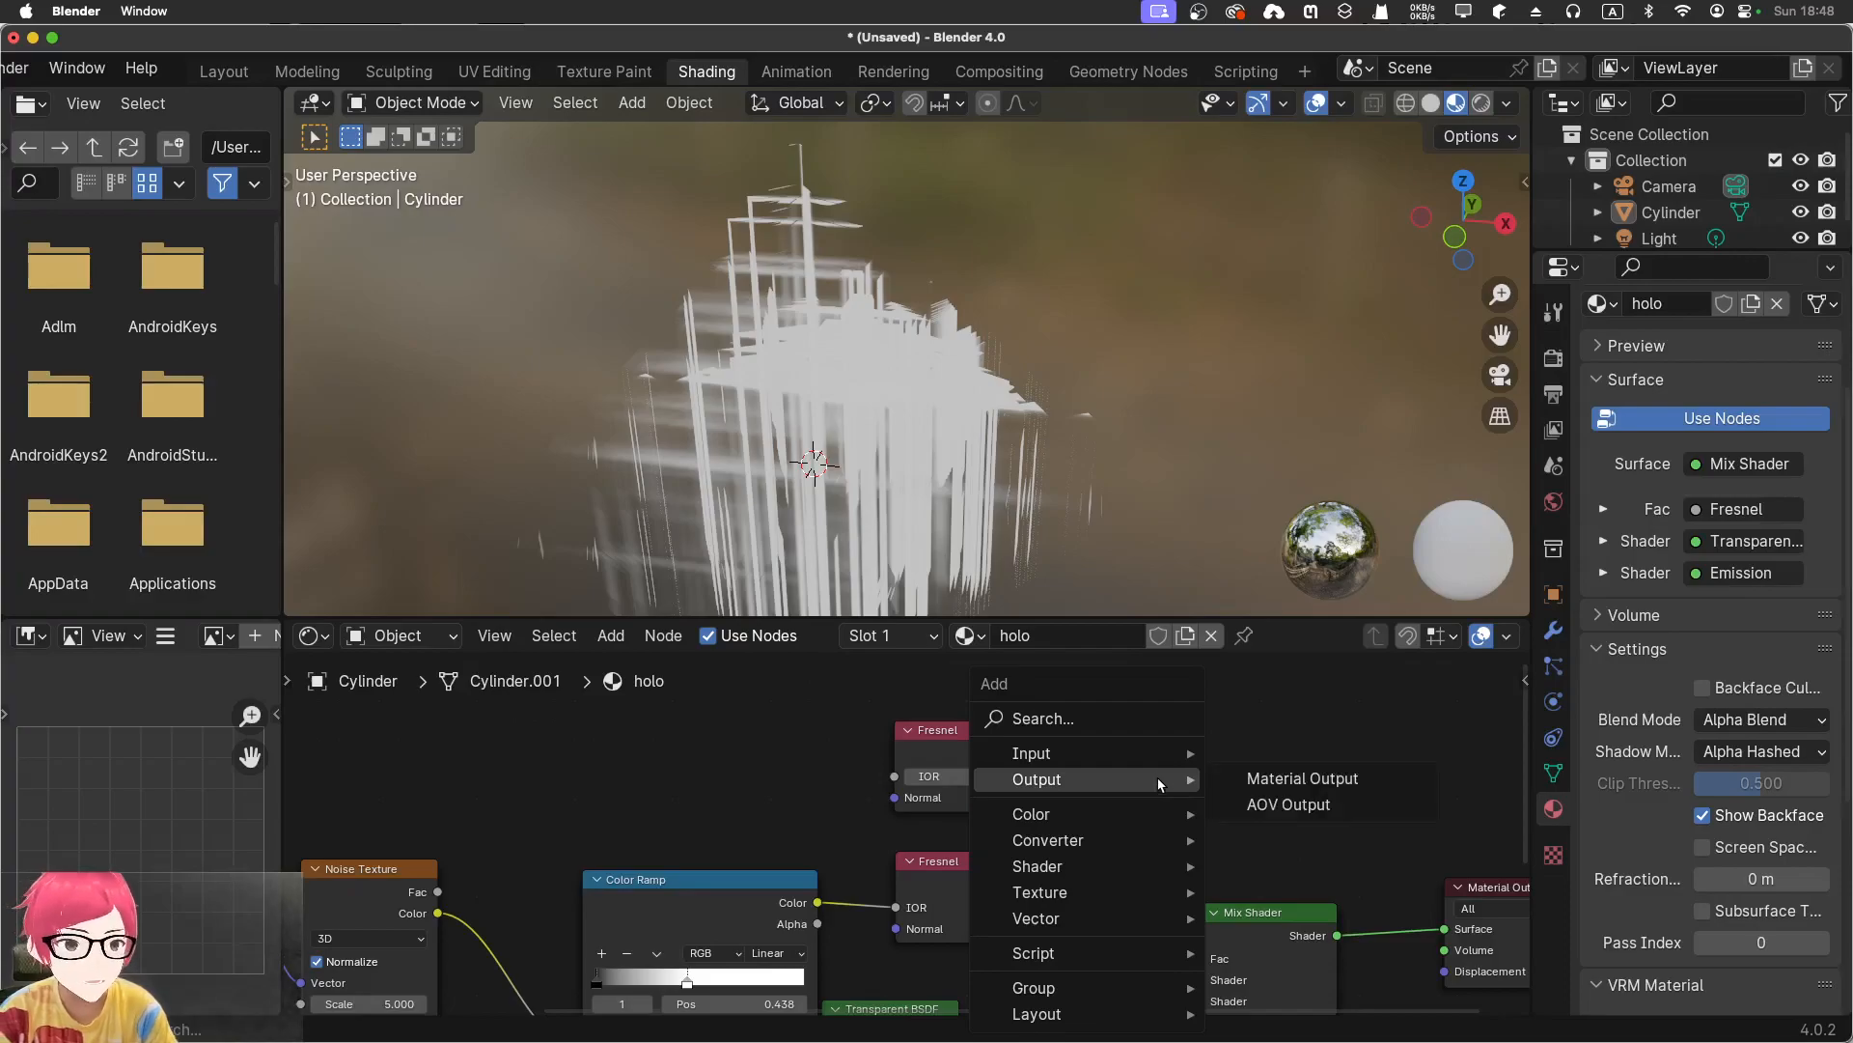
pyautogui.click(1122, 720)
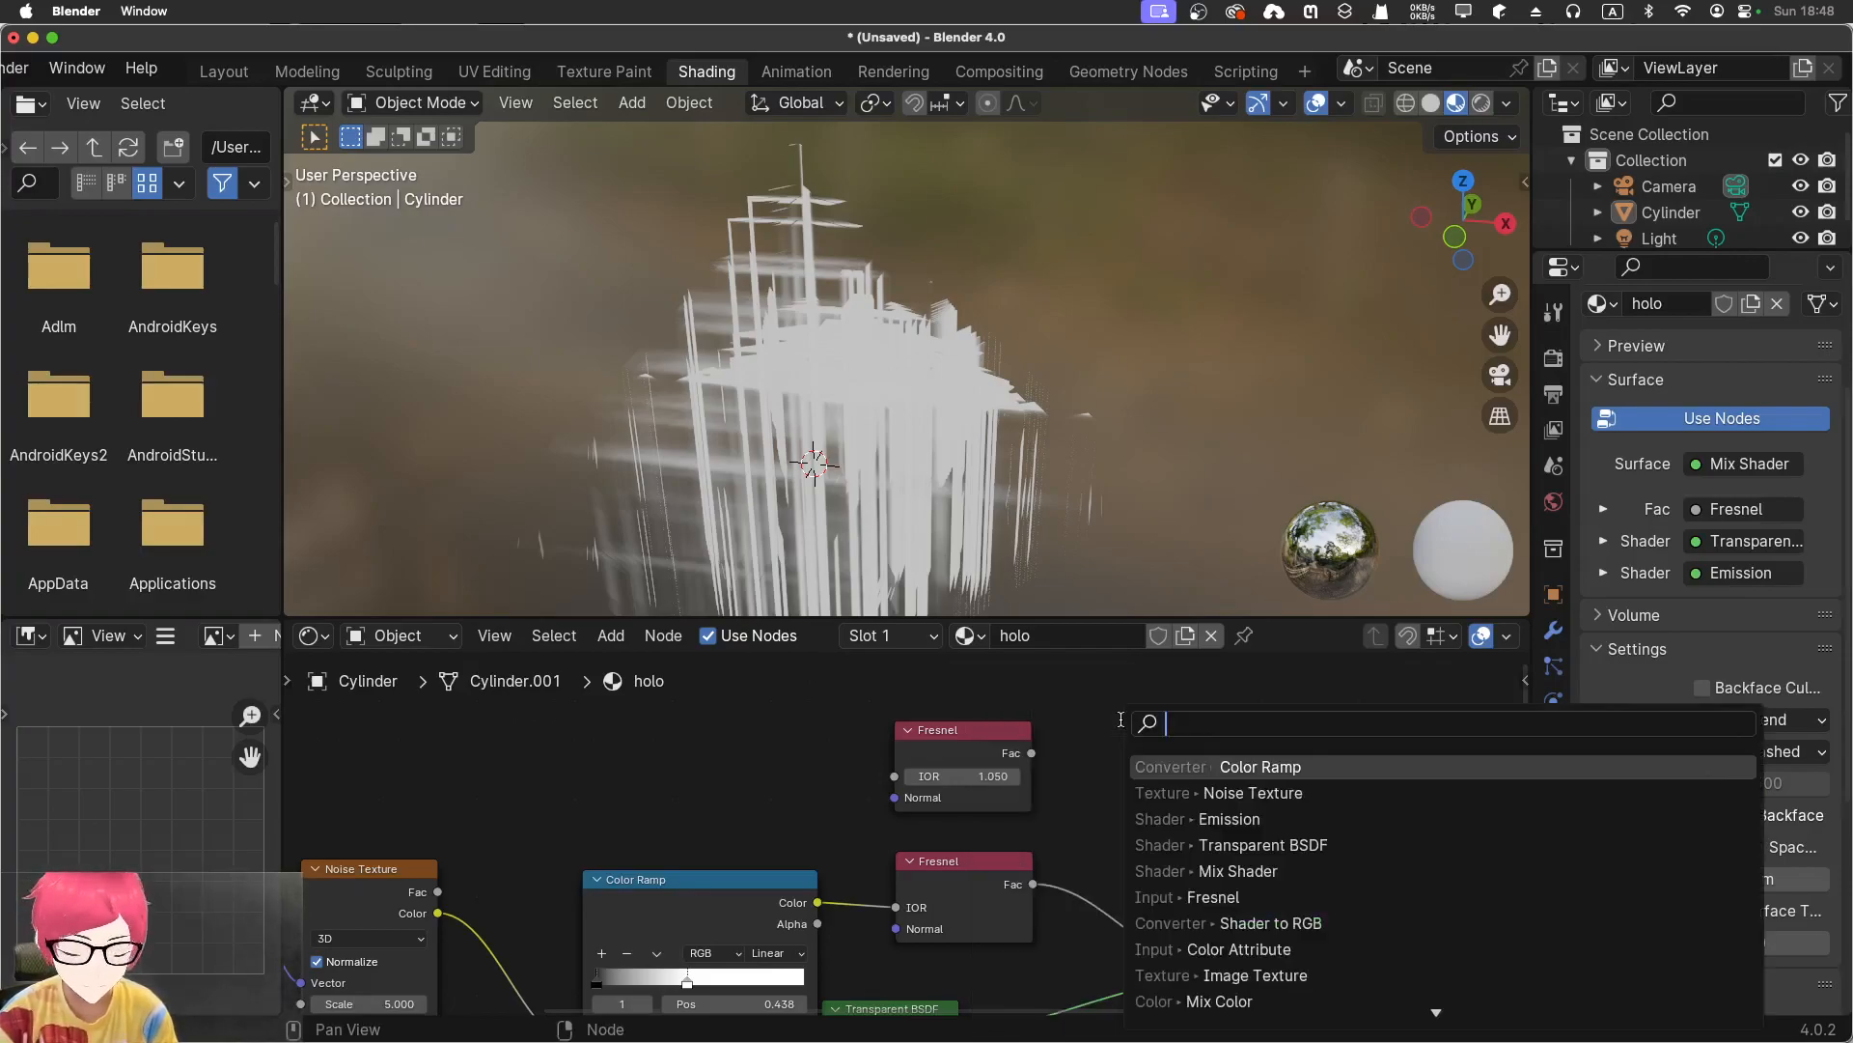
pyautogui.write('mix')
pyautogui.press('Down')
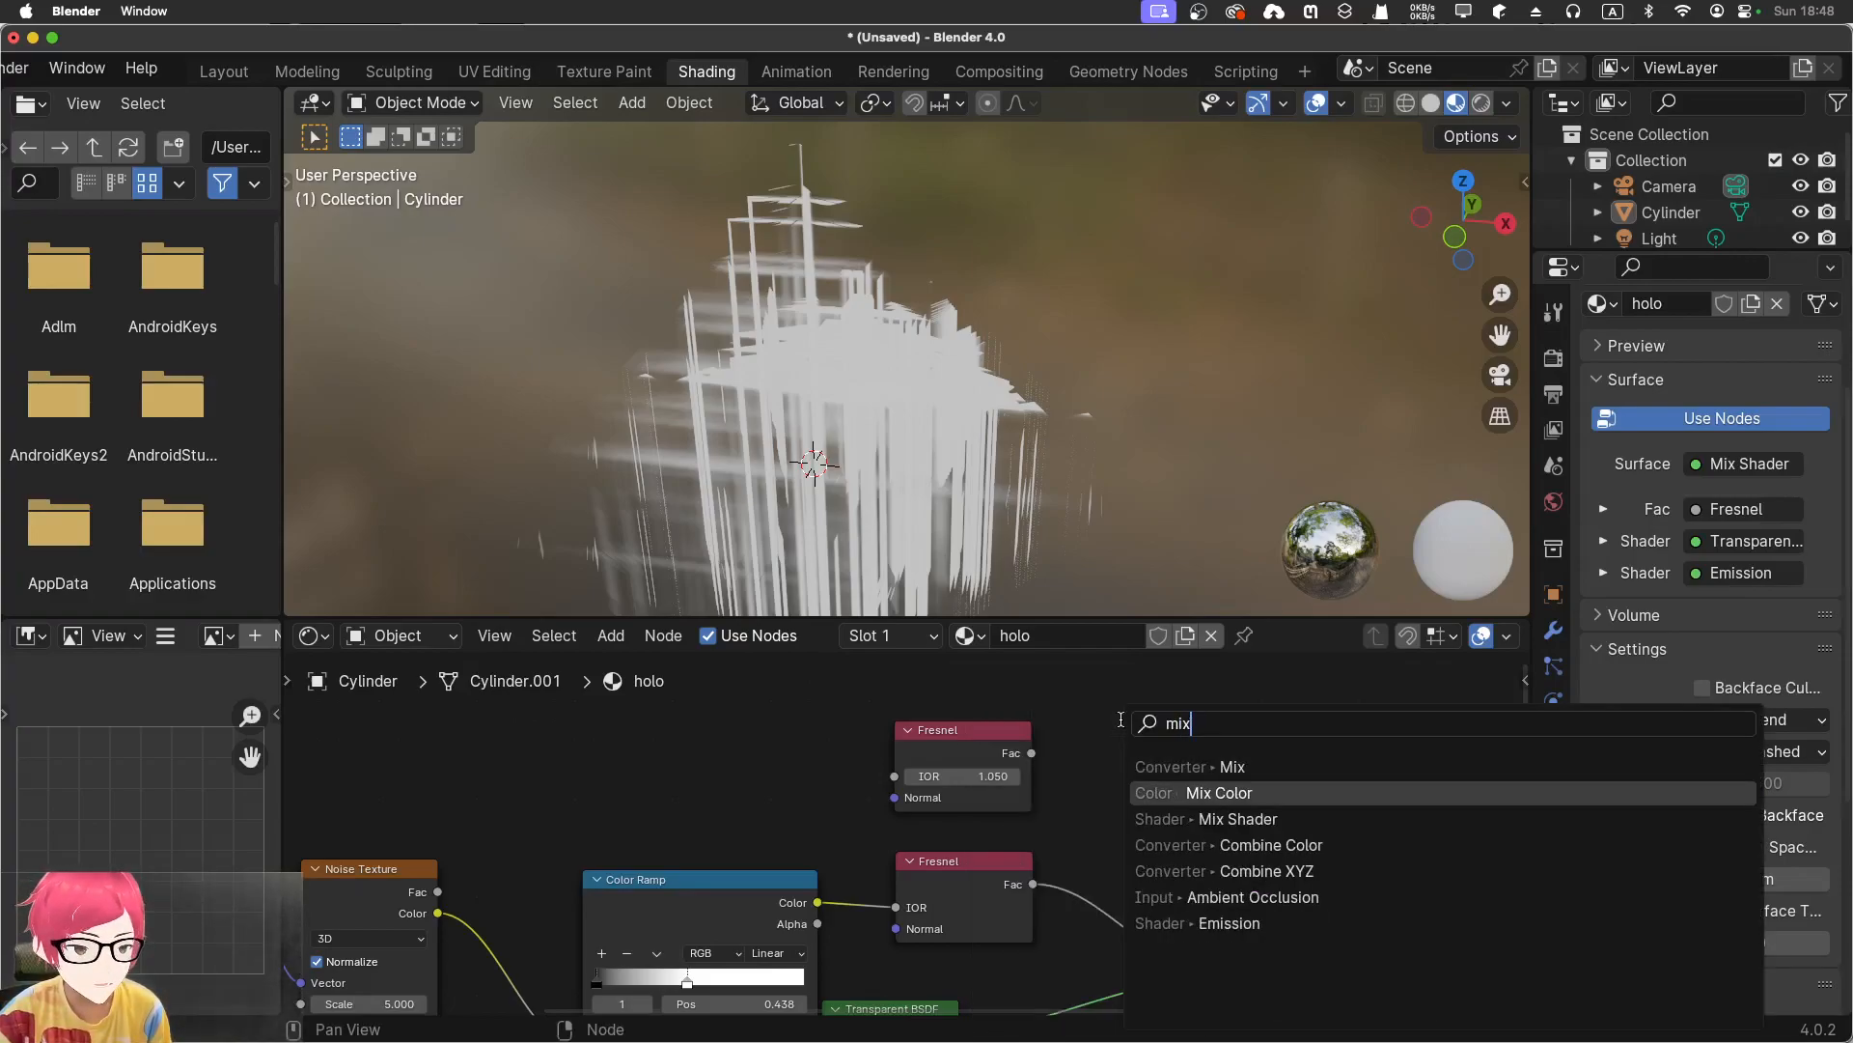
pyautogui.press('Up')
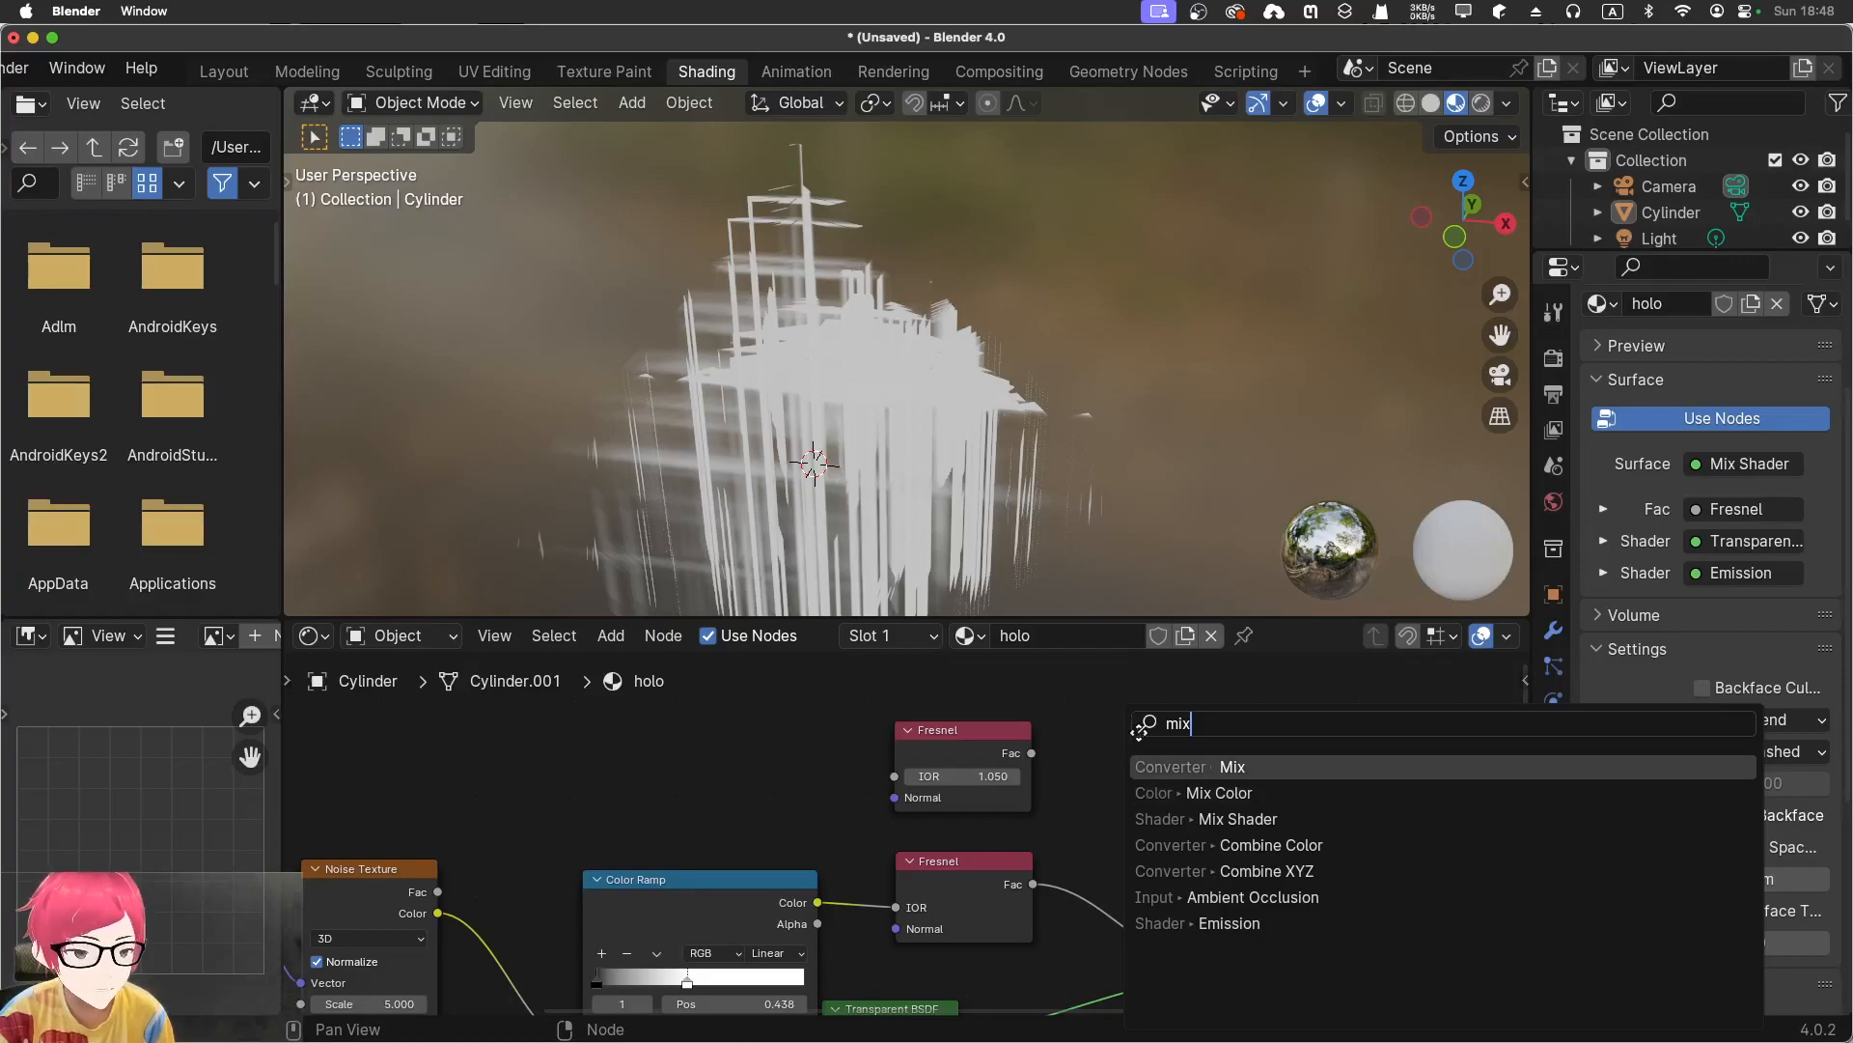
pyautogui.press('Return')
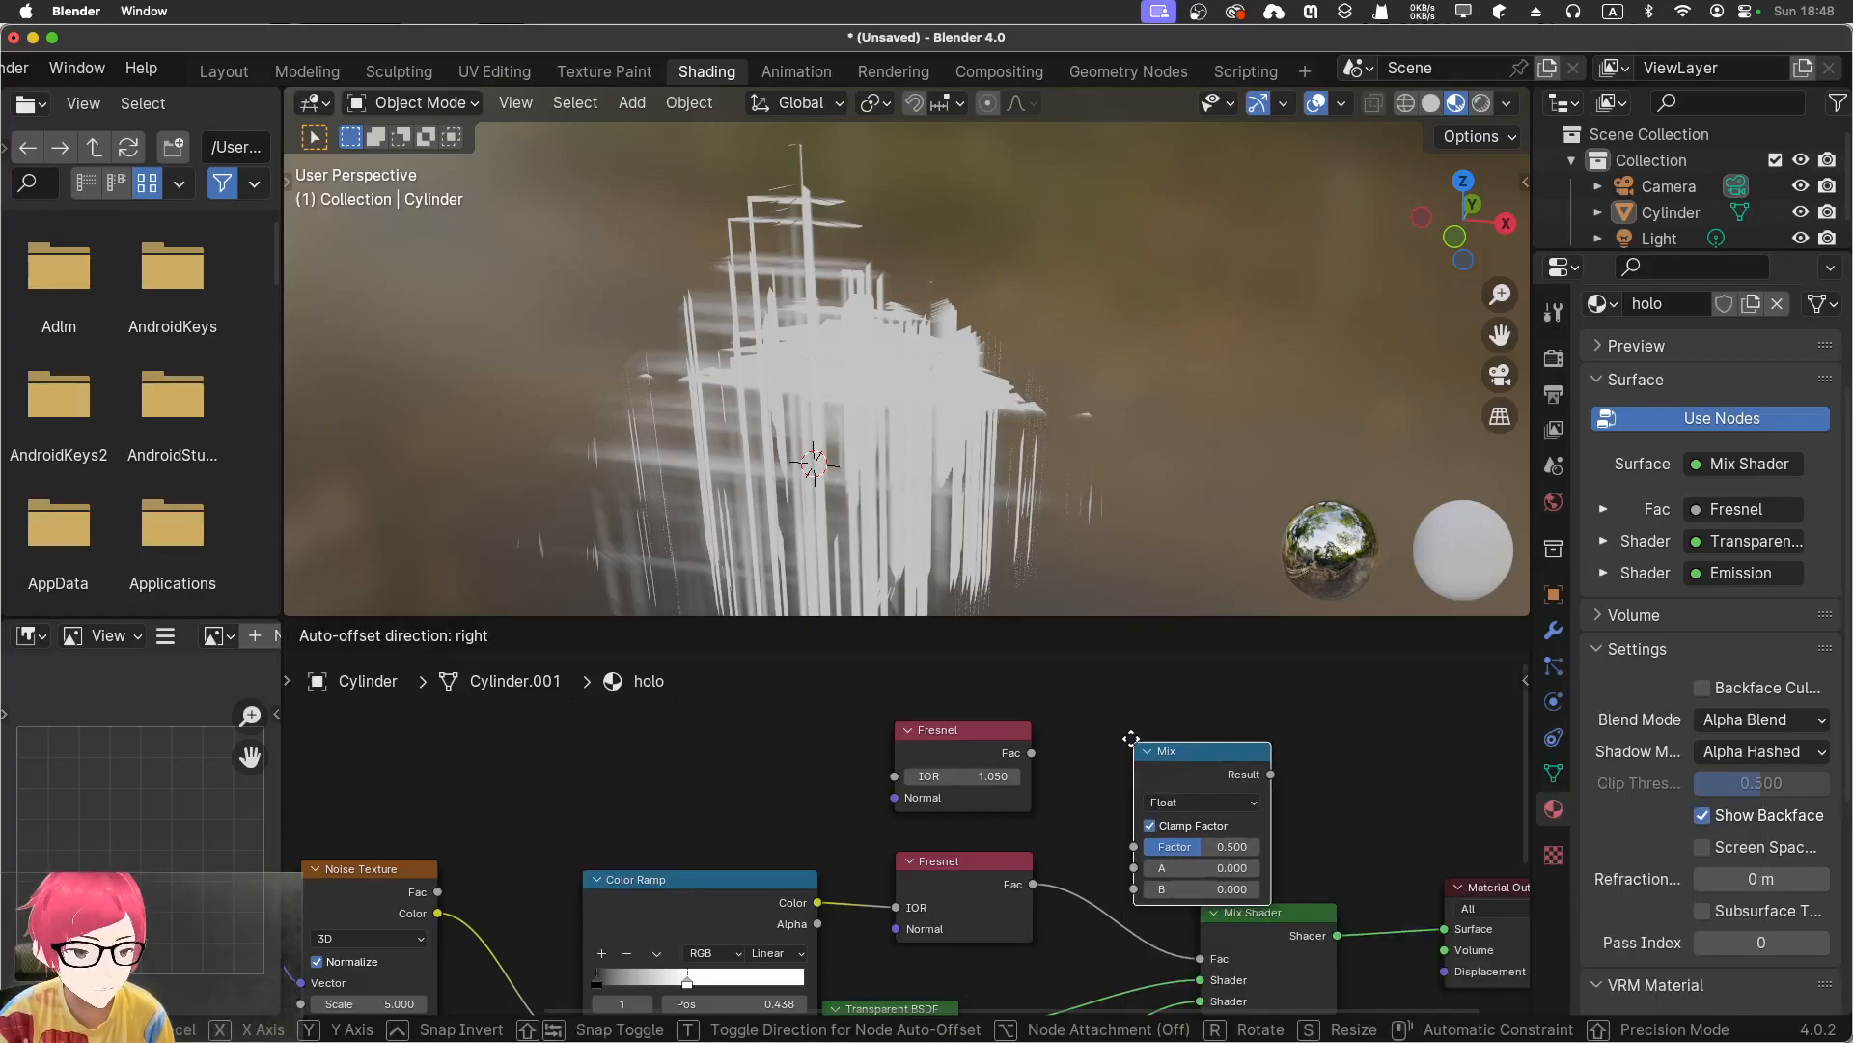
pyautogui.click(1127, 731)
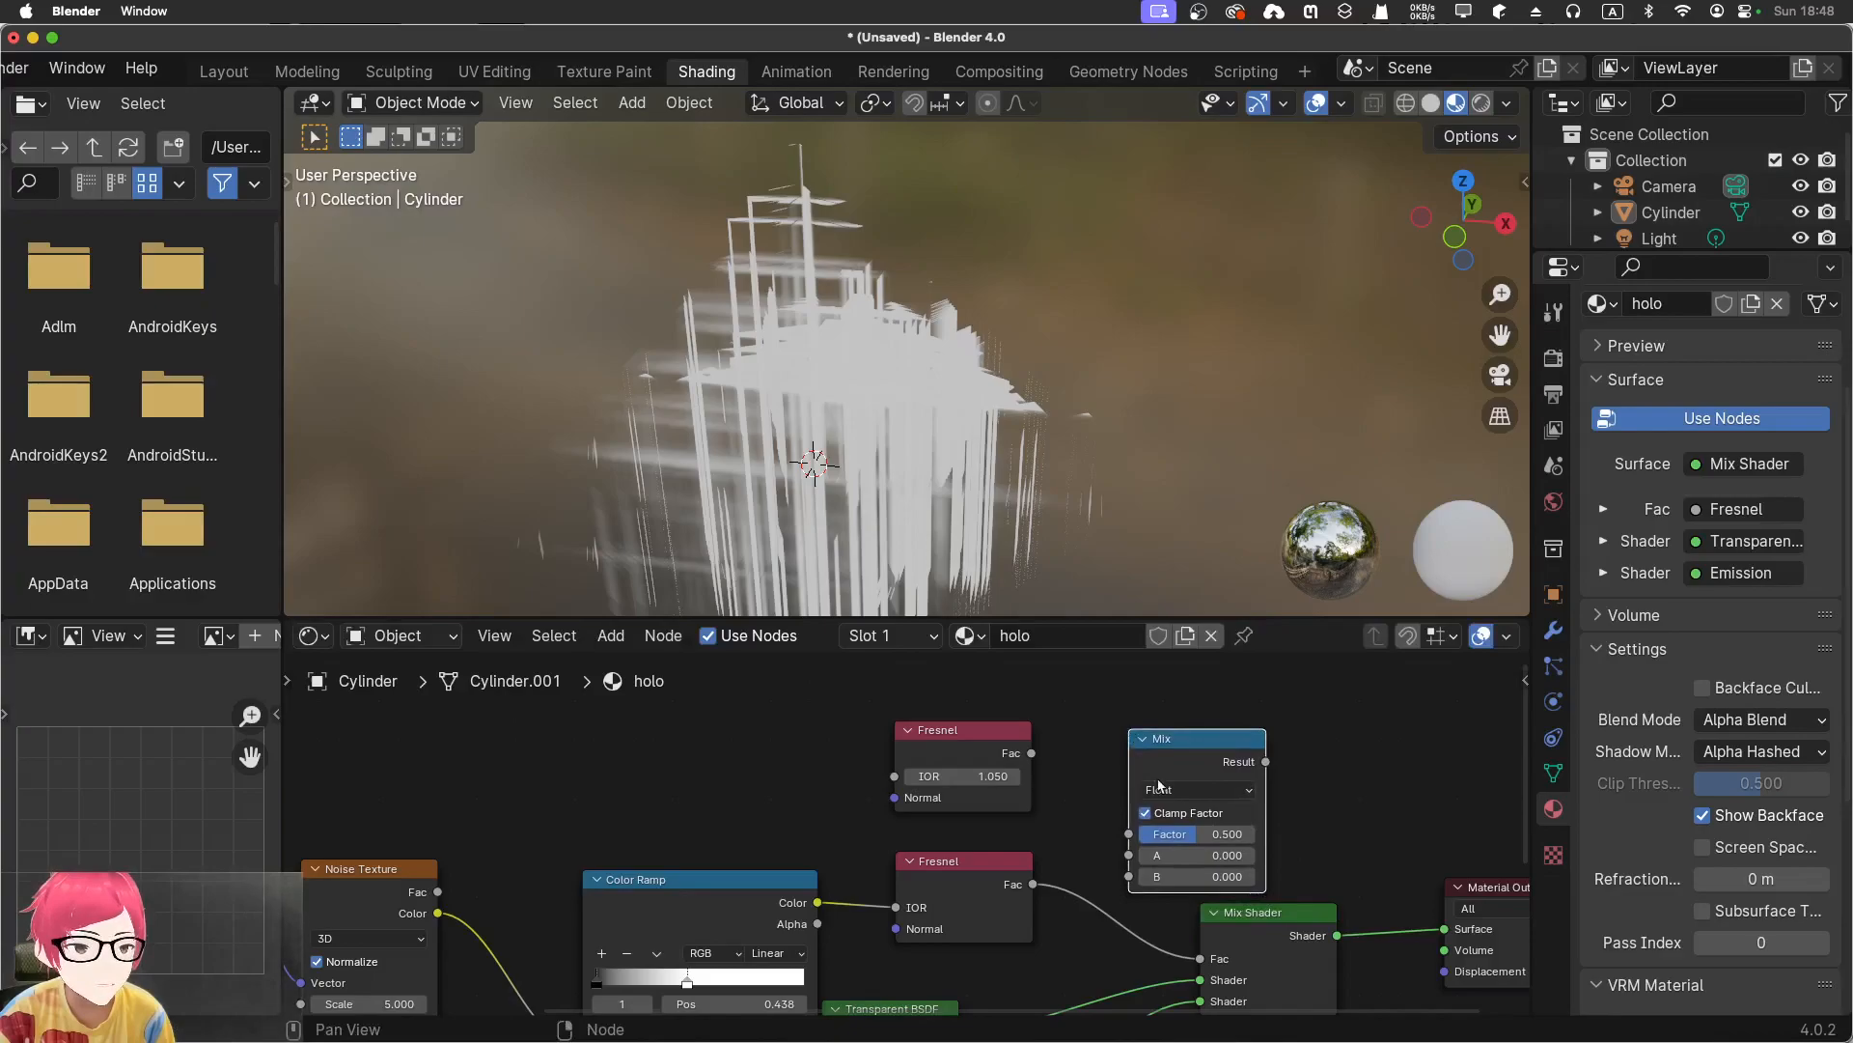
# Set the Mix node's data type to Color and move the node up, clear of the Mix Shader
pyautogui.click(1162, 788)
pyautogui.click(1162, 788)
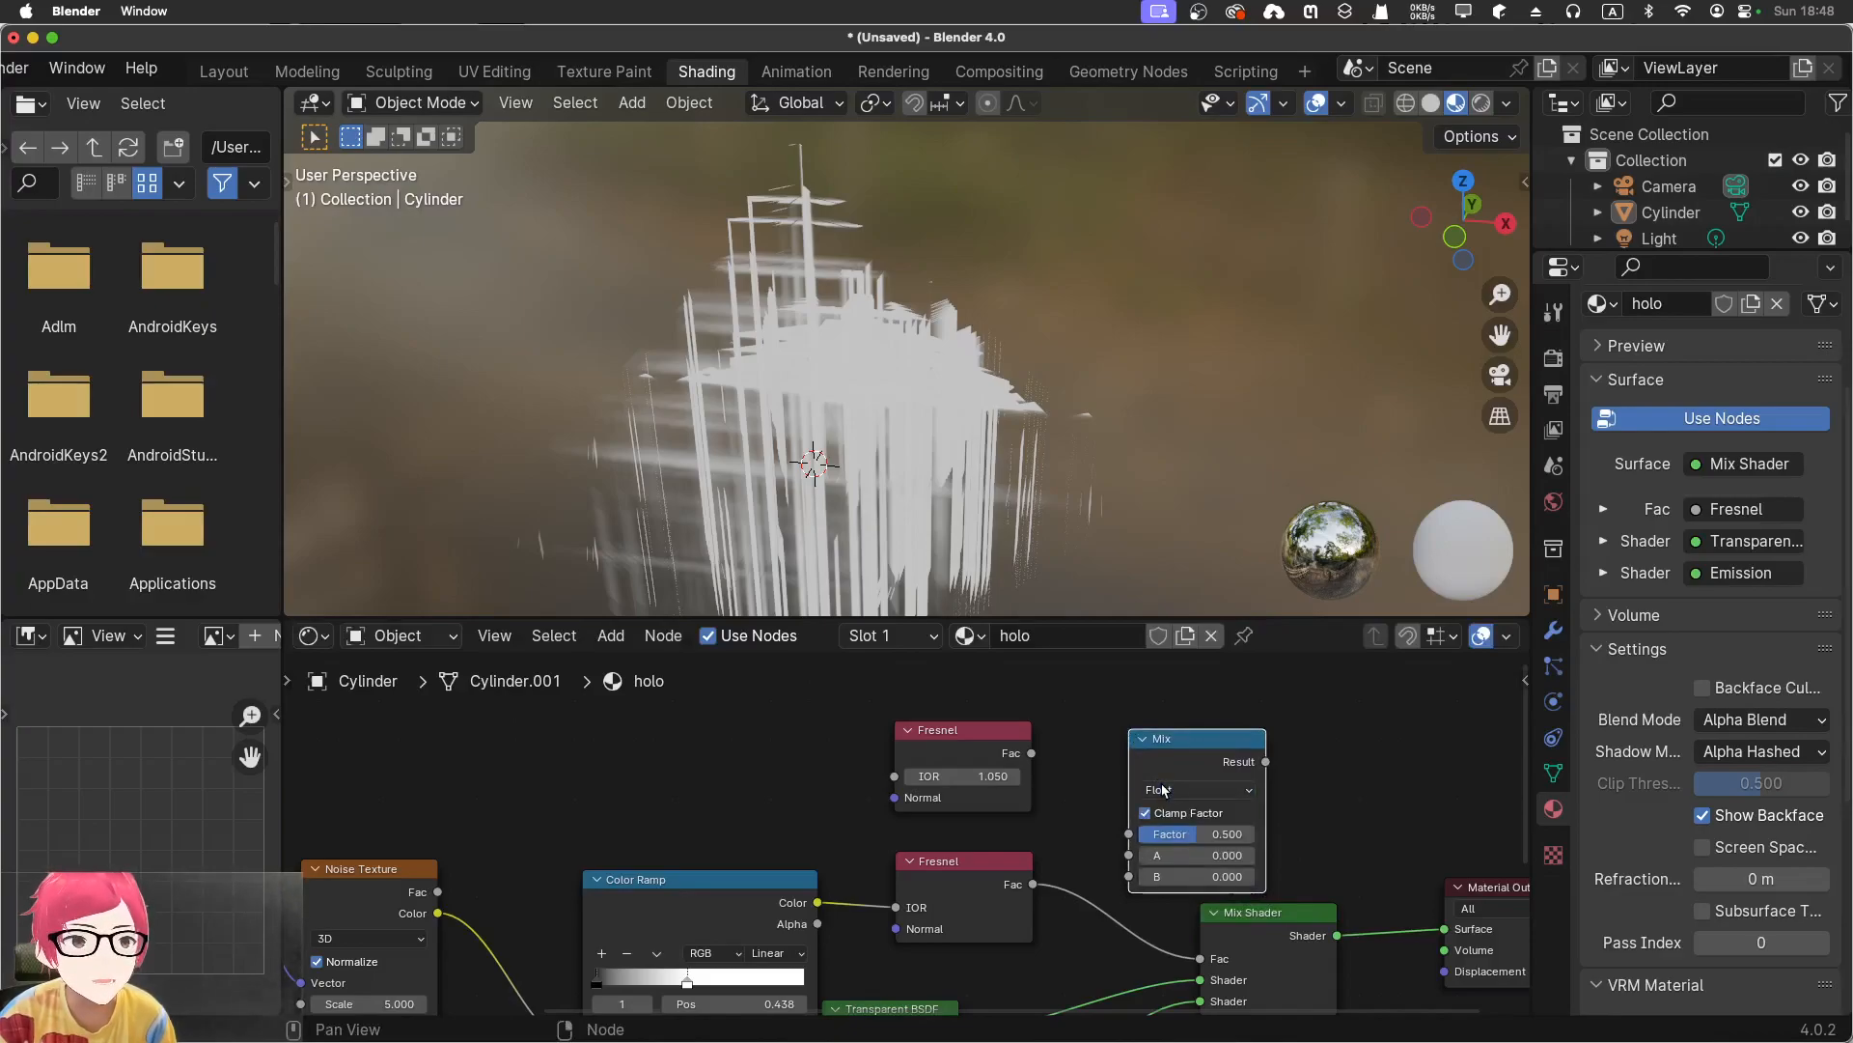
pyautogui.click(1164, 790)
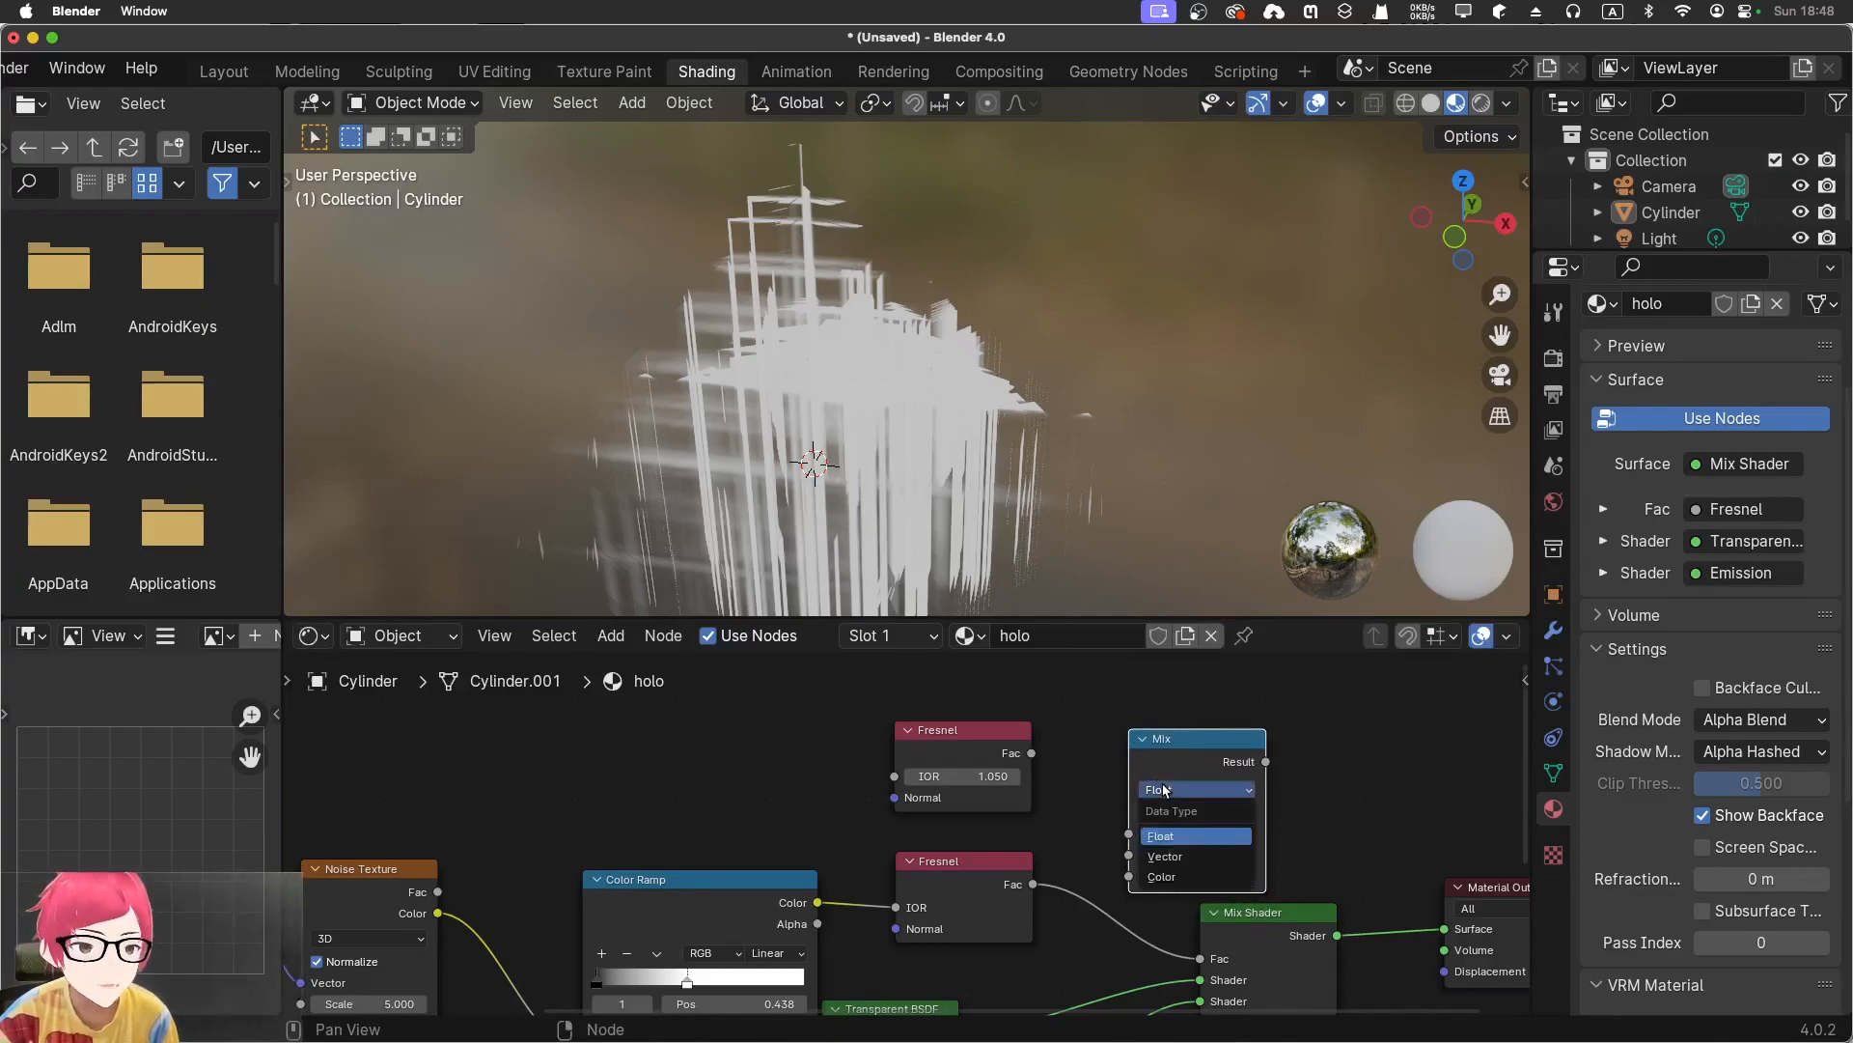
pyautogui.click(1170, 877)
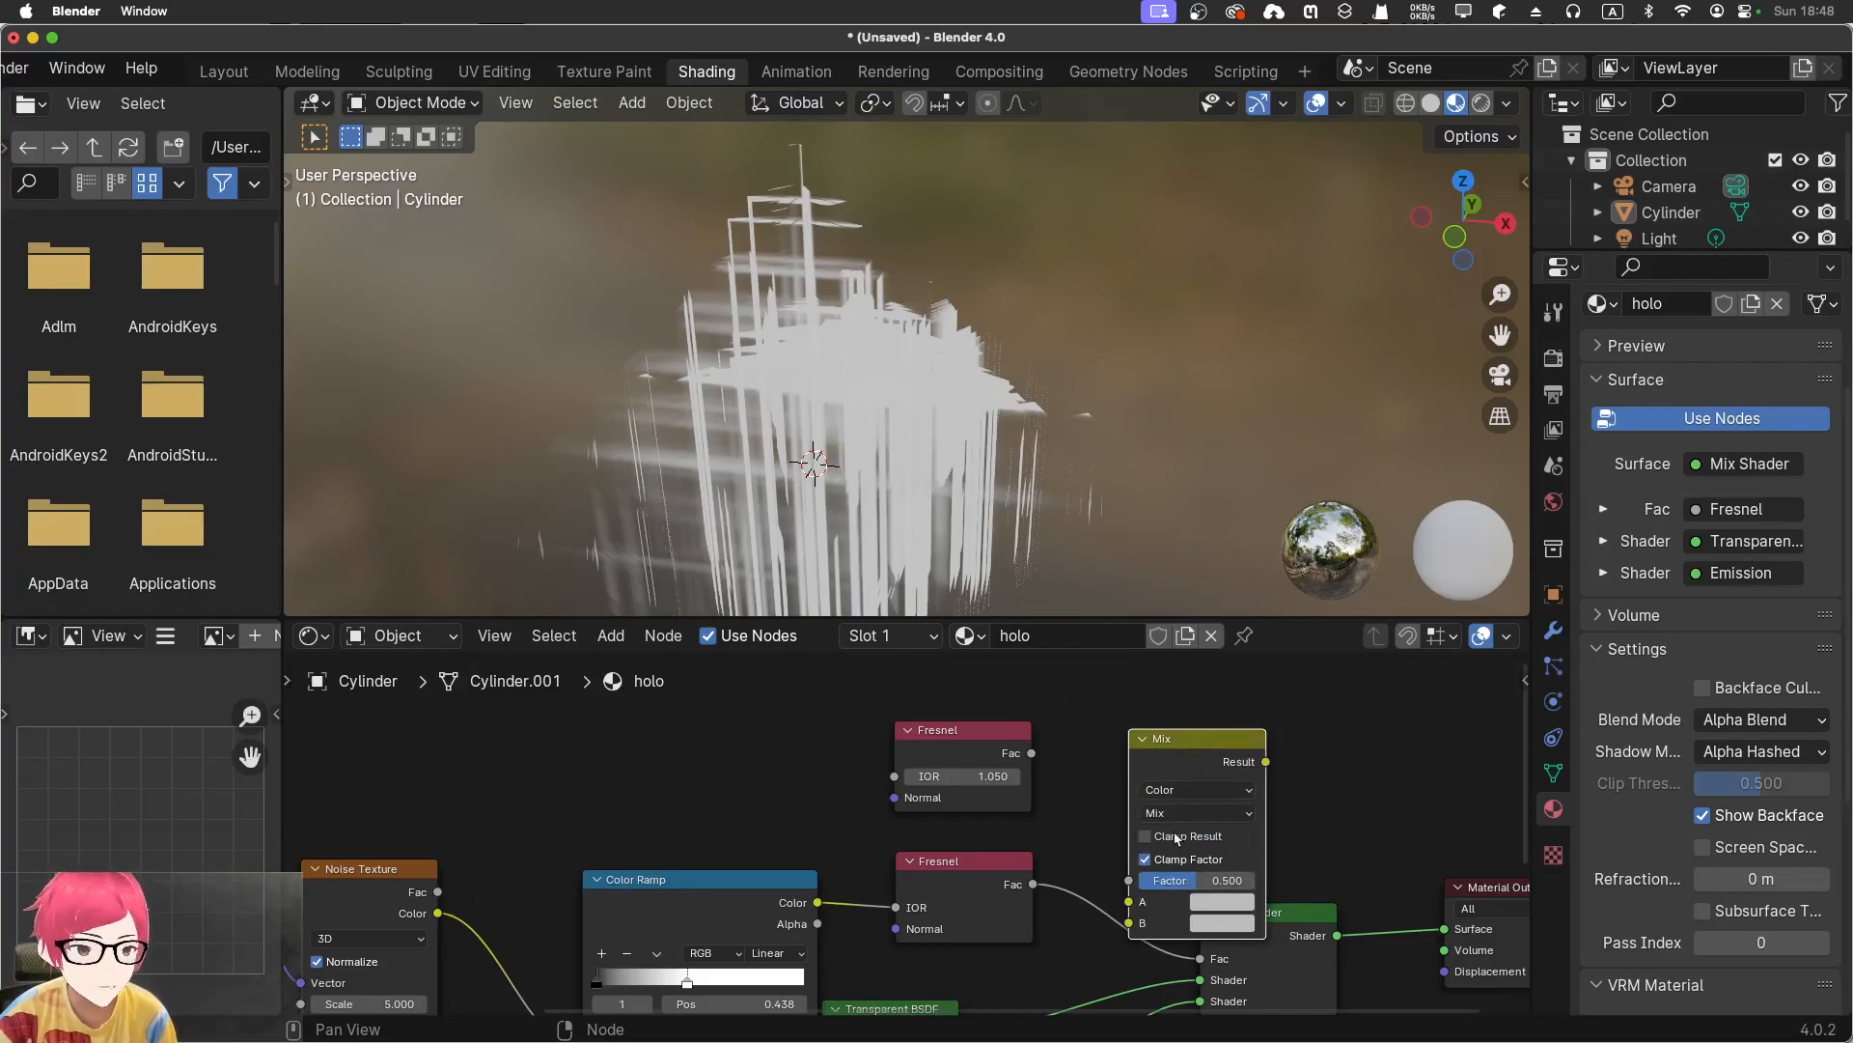
pyautogui.moveTo(1197, 737); pyautogui.dragTo(1192, 699)
# Connect the upper Fresnel's Fac to the Mix node's A input and the lower Fresnel's Fac to its B input
pyautogui.moveTo(1002, 775); pyautogui.dragTo(973, 710, button='middle')
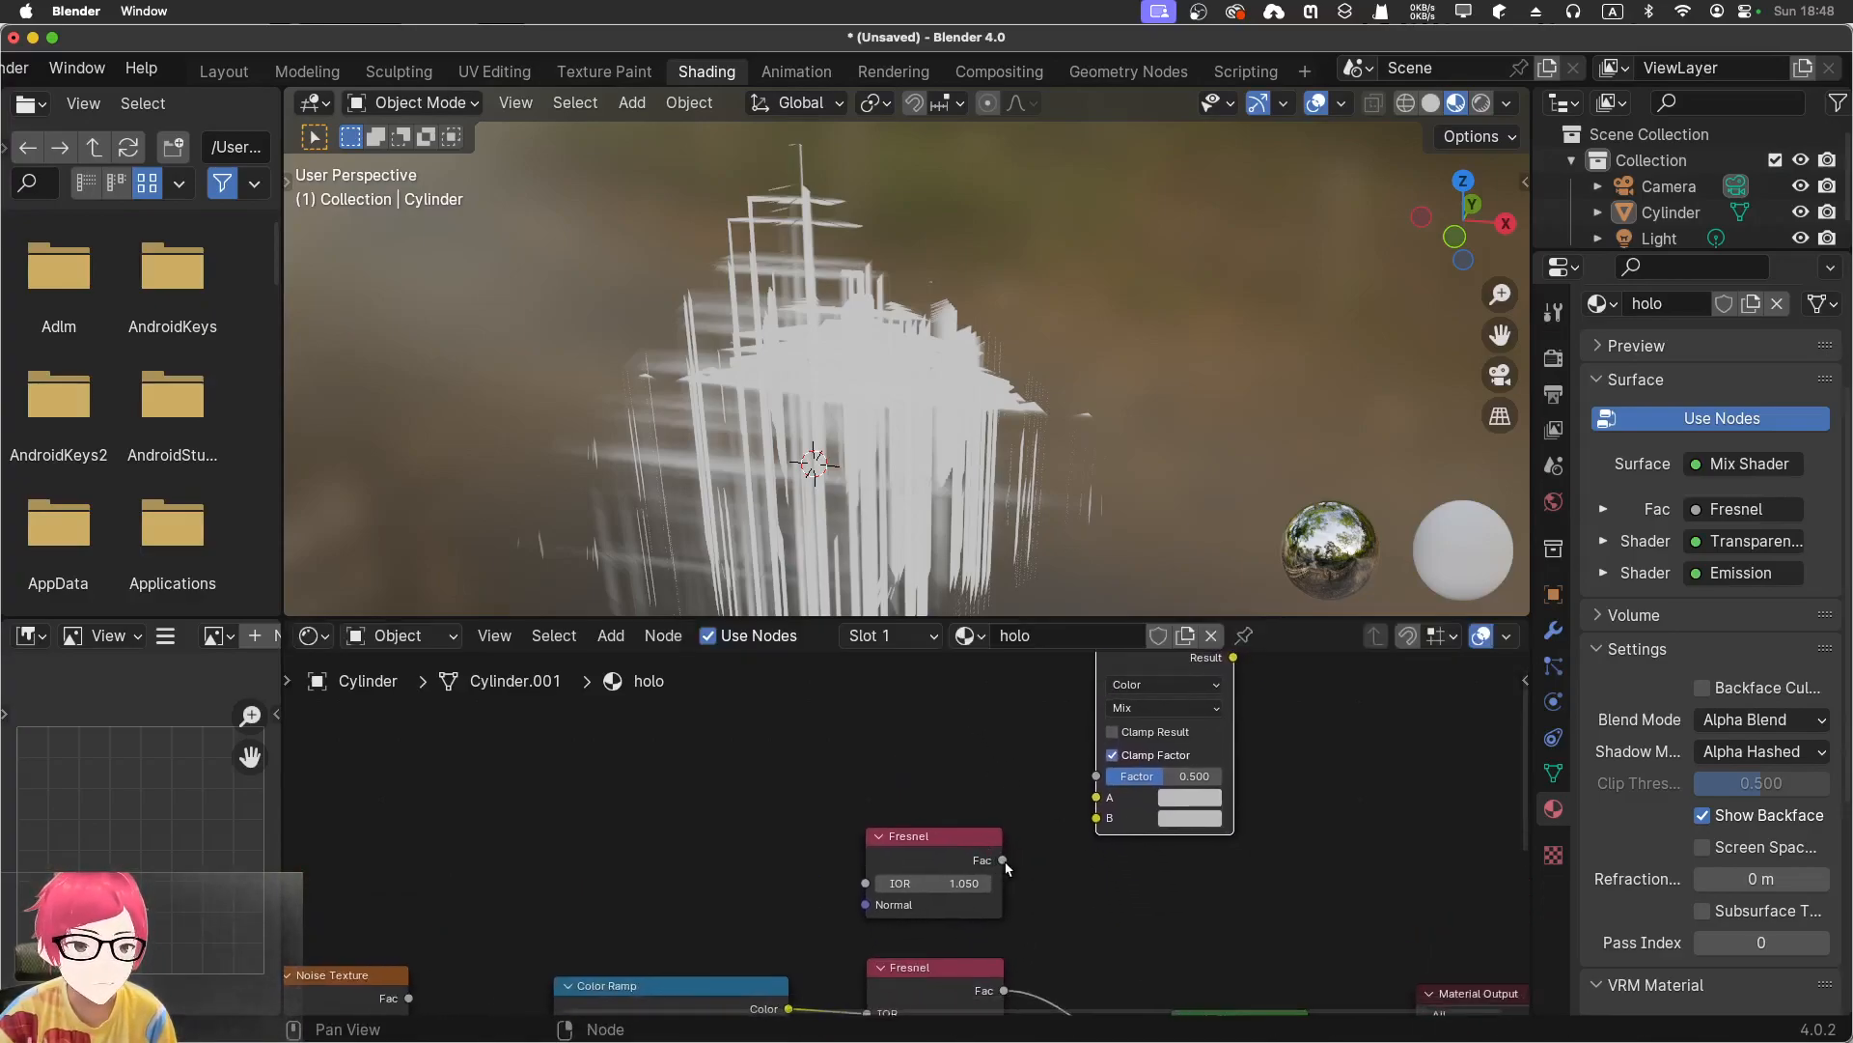
pyautogui.moveTo(1007, 860); pyautogui.dragTo(1092, 807)
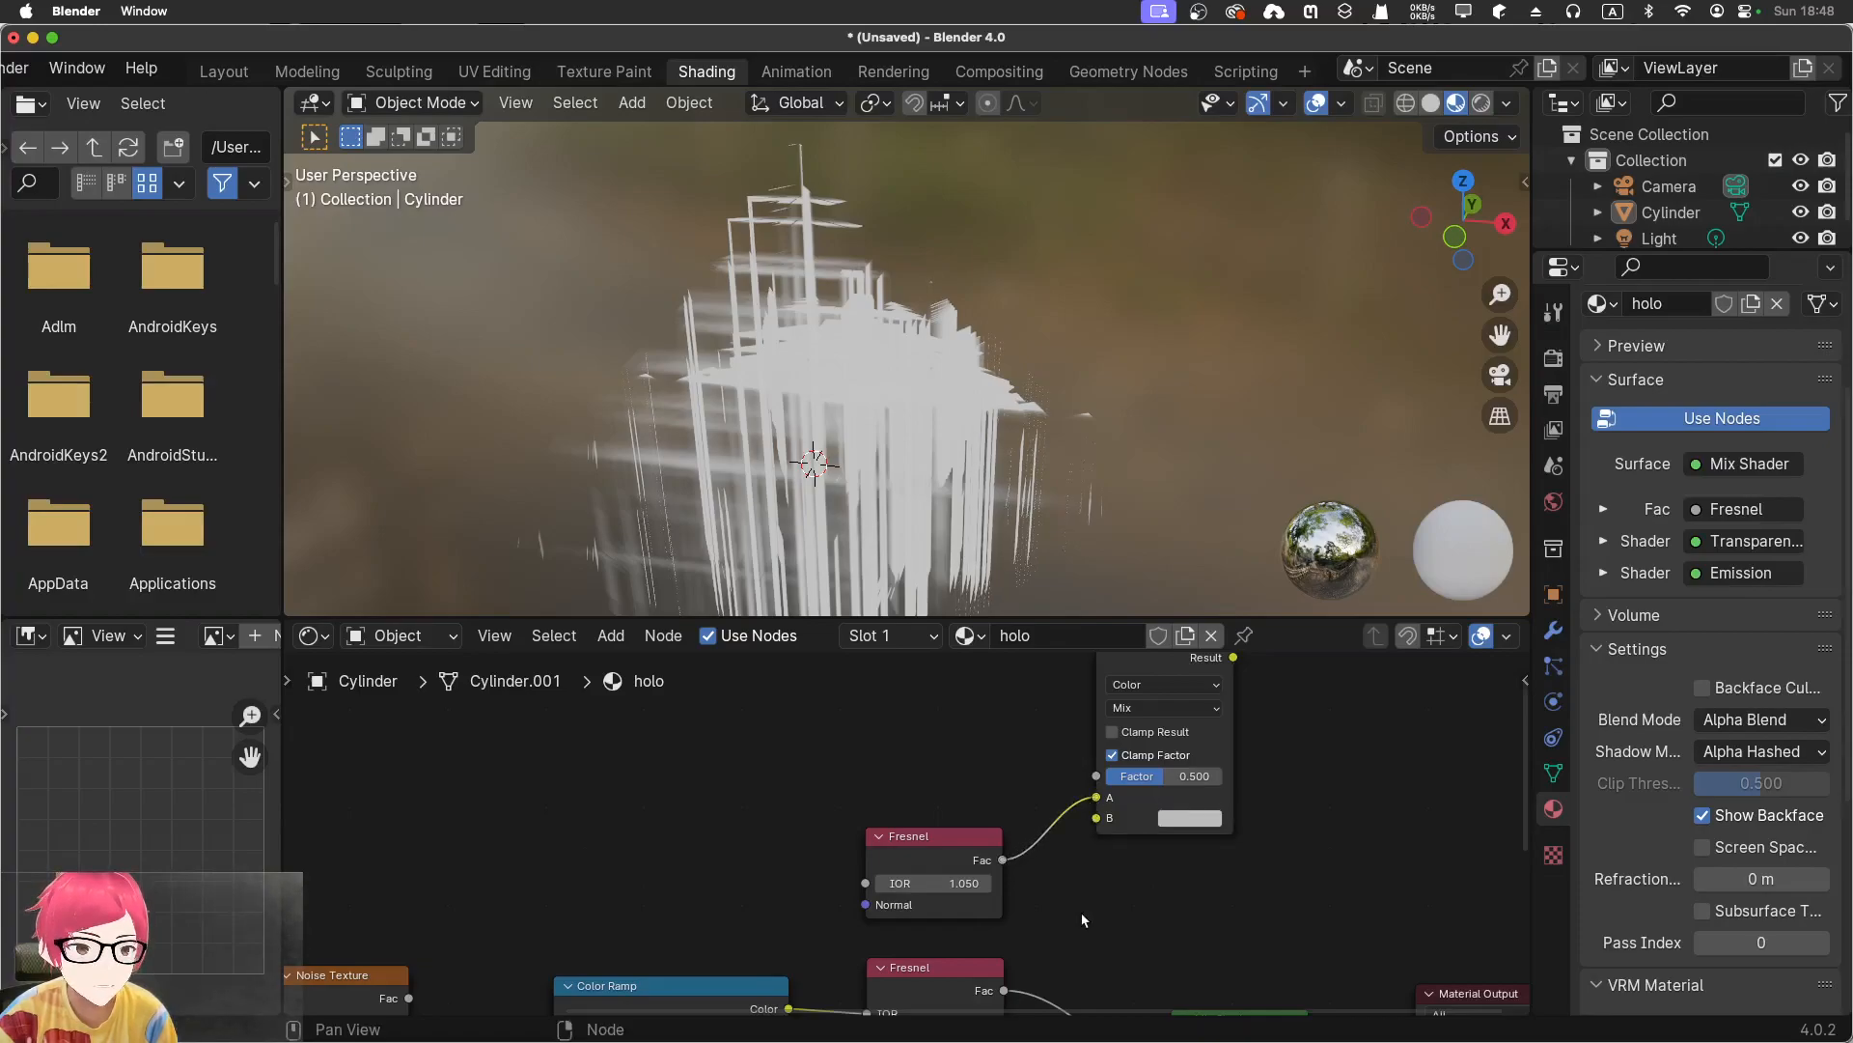
pyautogui.moveTo(1091, 932); pyautogui.dragTo(1052, 800, button='middle')
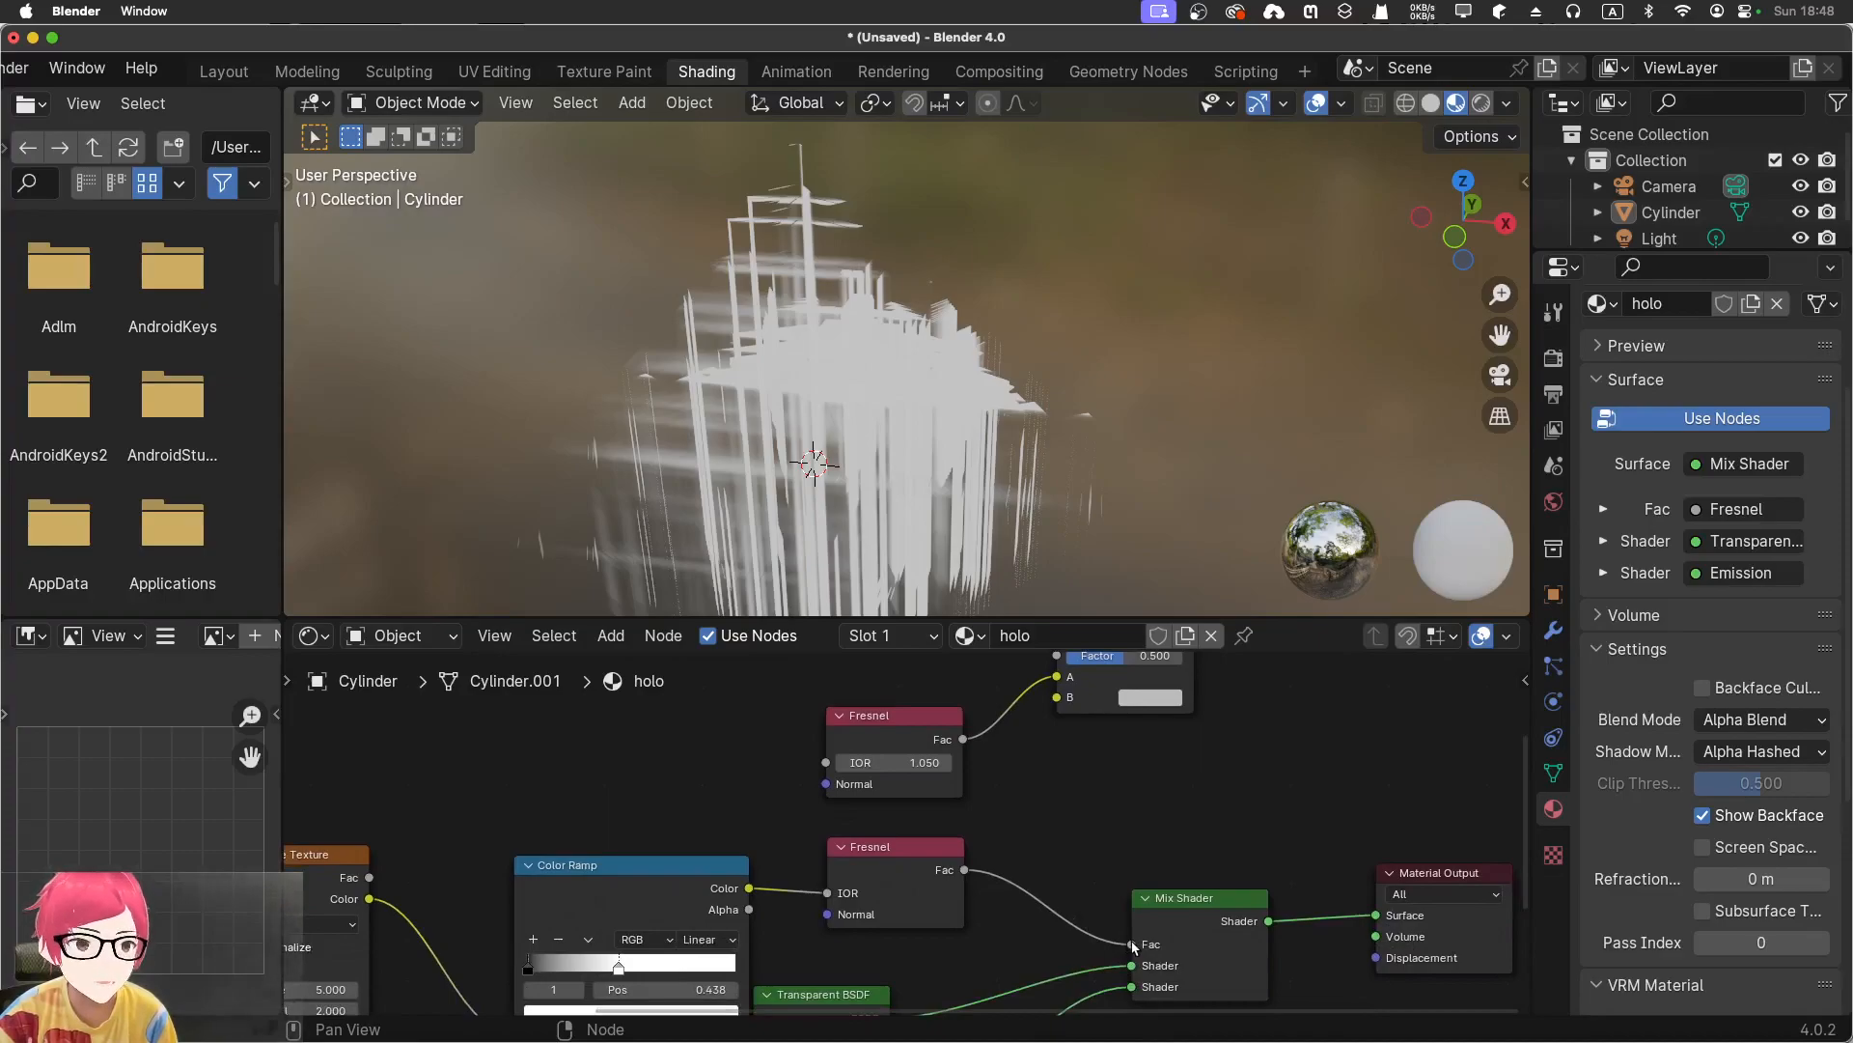
pyautogui.moveTo(1132, 944); pyautogui.dragTo(1057, 727)
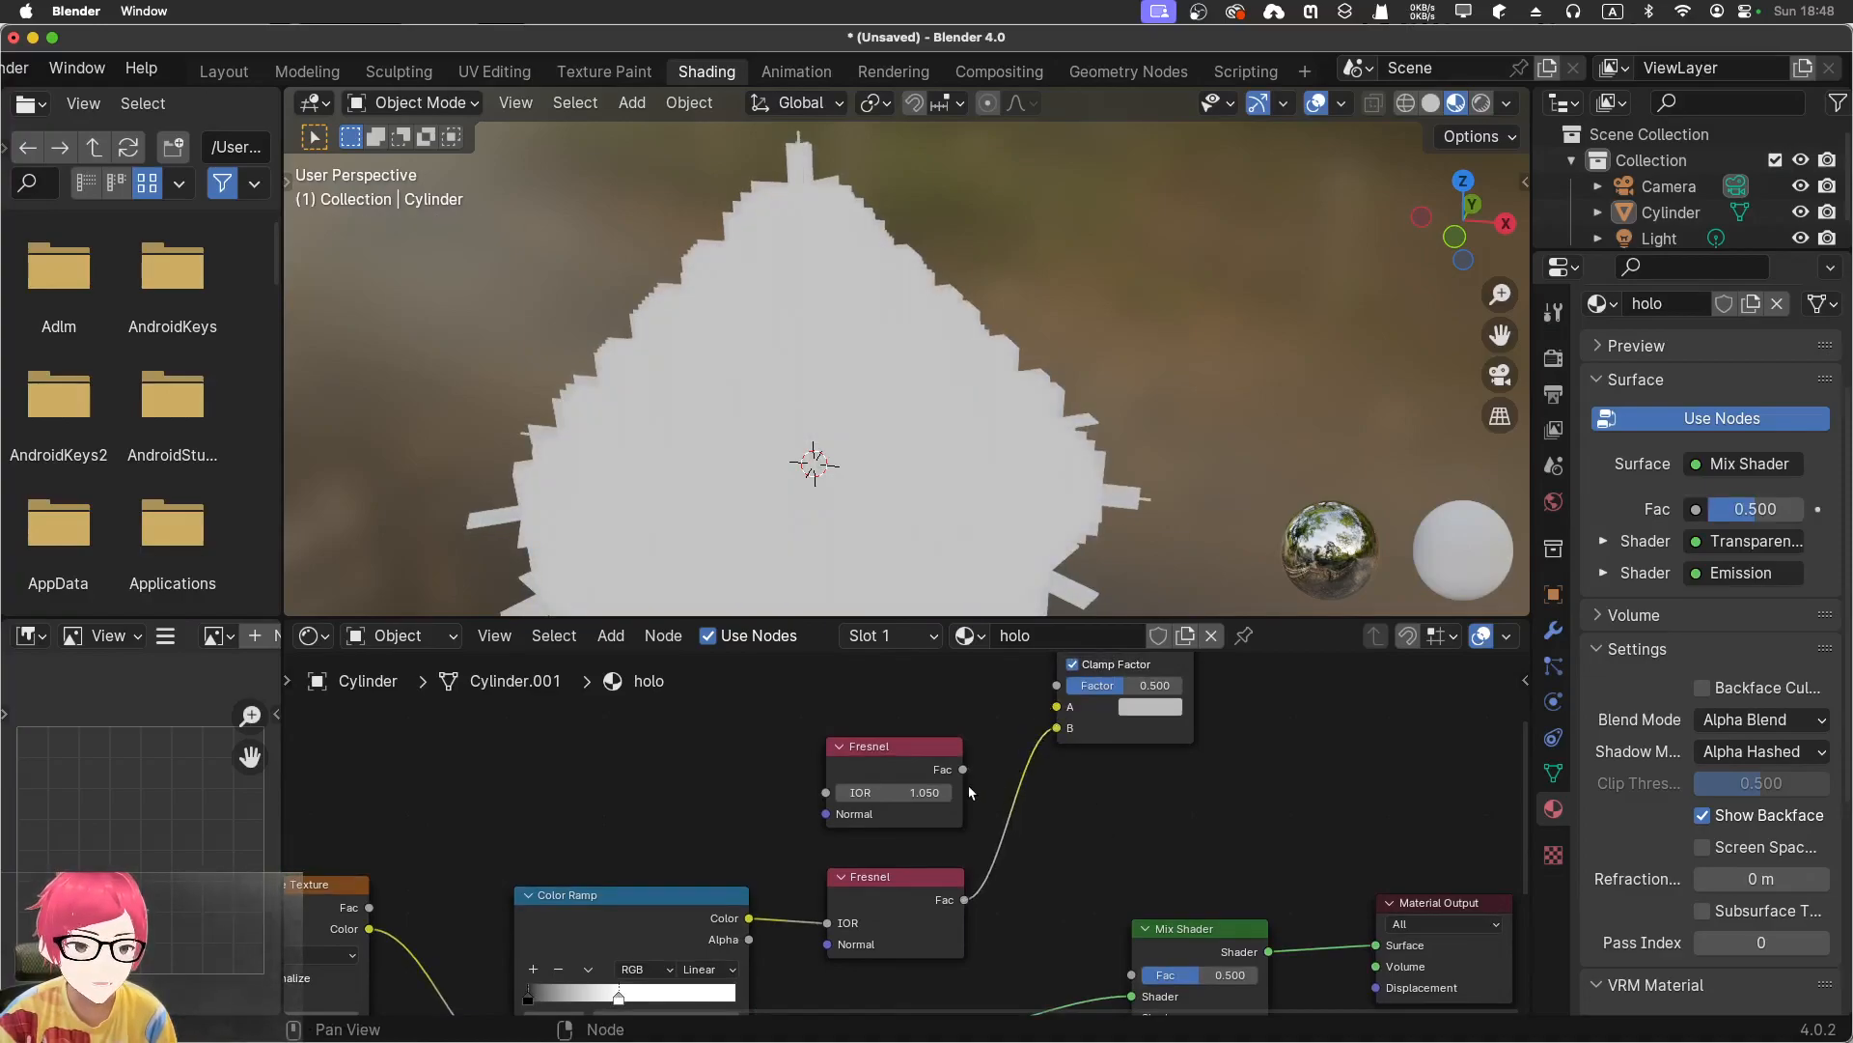
pyautogui.moveTo(963, 769); pyautogui.dragTo(1057, 708)
# Move the Mix Shader above the Material Output and connect the Mix node's Result to its Fac input
pyautogui.moveTo(1212, 807); pyautogui.dragTo(1026, 909, button='middle')
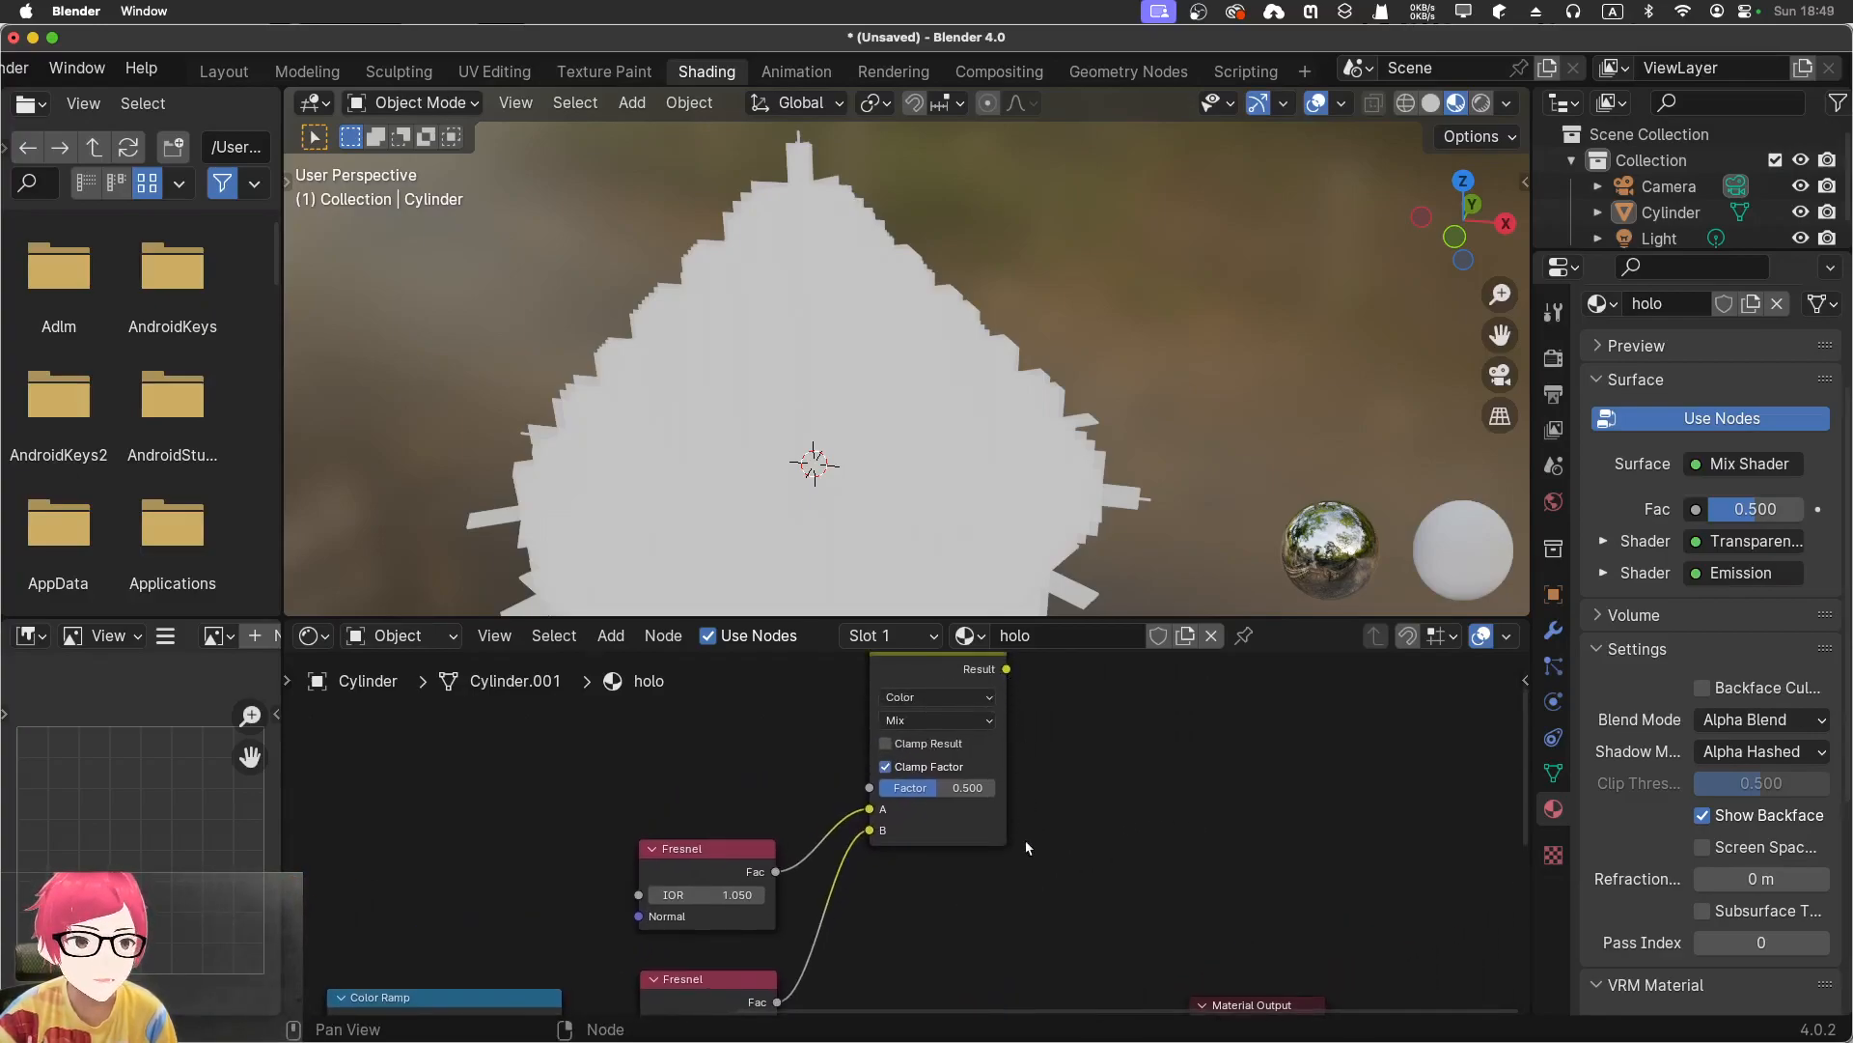
pyautogui.scroll(-3, 1027, 847)
pyautogui.moveTo(1027, 847); pyautogui.dragTo(1050, 772, button='middle')
pyautogui.moveTo(1025, 912); pyautogui.dragTo(1158, 751)
pyautogui.moveTo(1193, 695); pyautogui.dragTo(1090, 753, button='middle')
pyautogui.moveTo(906, 687); pyautogui.dragTo(992, 847)
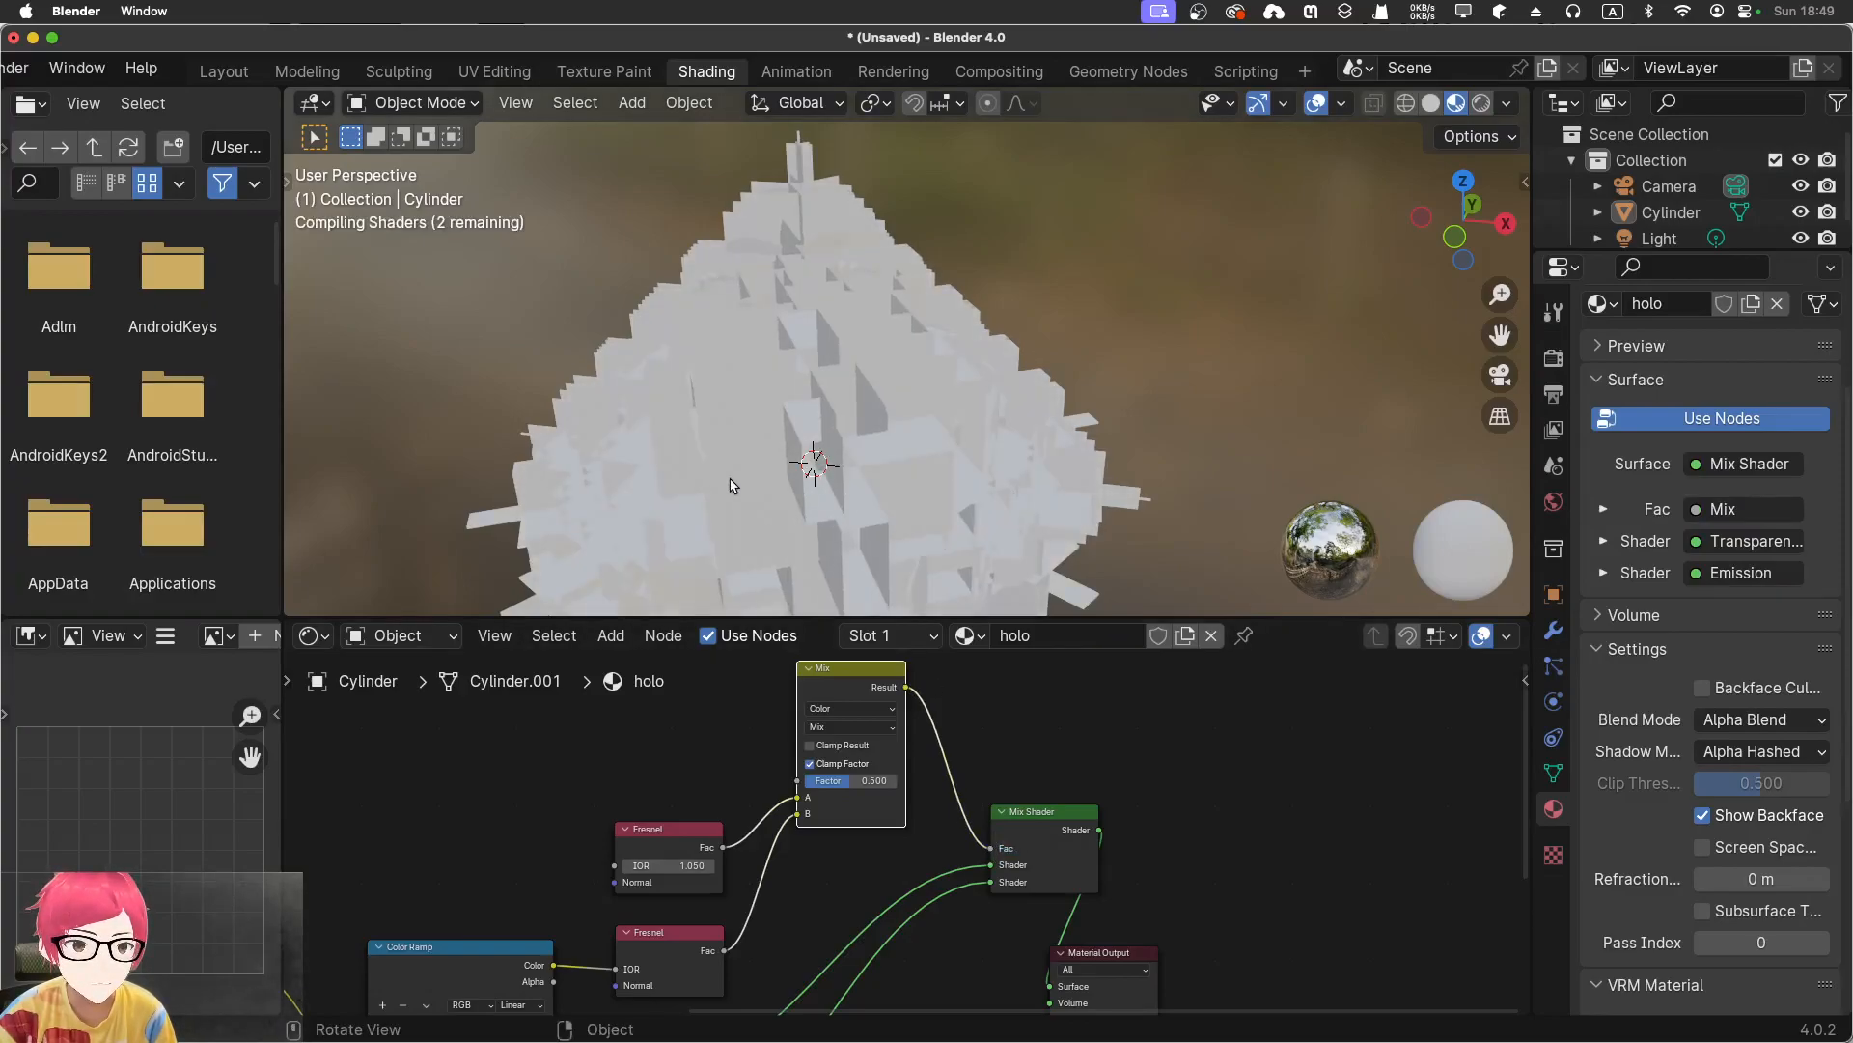
# Try Mix node factors of 0.512, 0 and 0.153 while viewing the whole cylinder
pyautogui.moveTo(661, 507); pyautogui.dragTo(681, 469, button='middle')
pyautogui.scroll(-1, 684, 471)
pyautogui.scroll(-1, 681, 486)
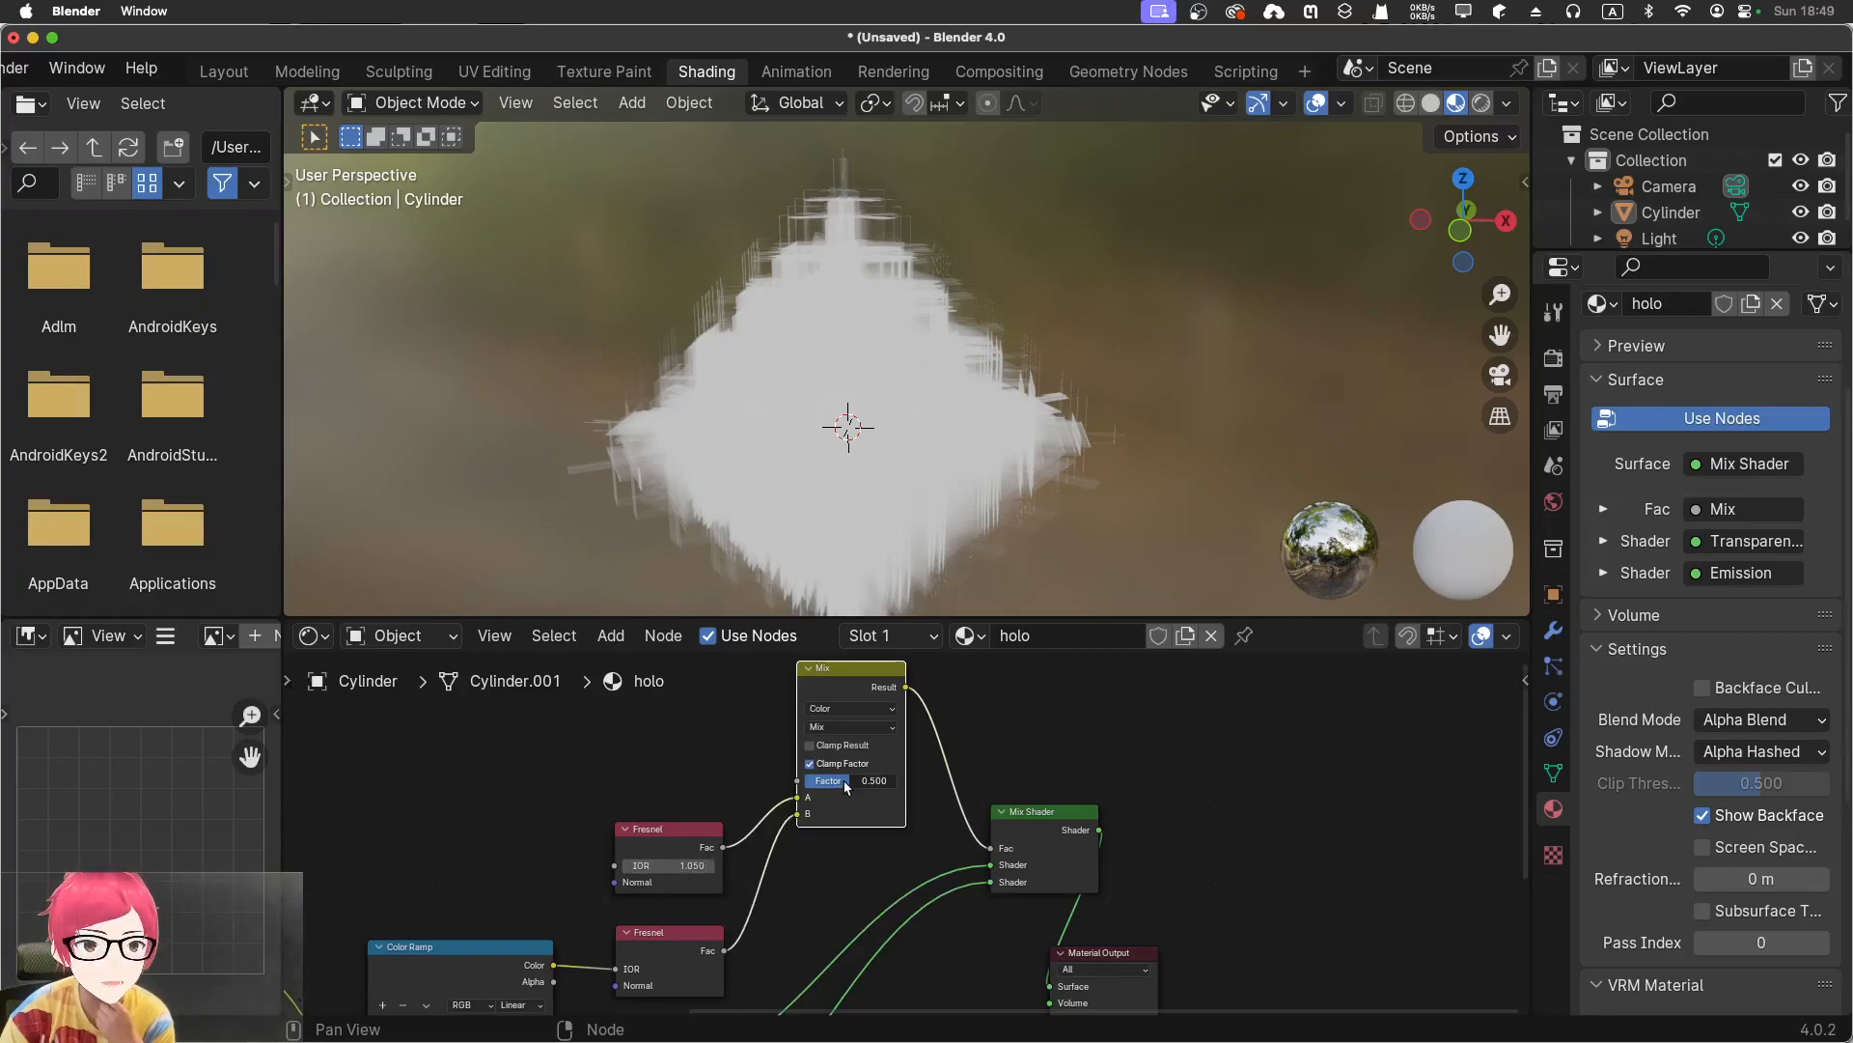
pyautogui.moveTo(845, 784); pyautogui.dragTo(878, 790)
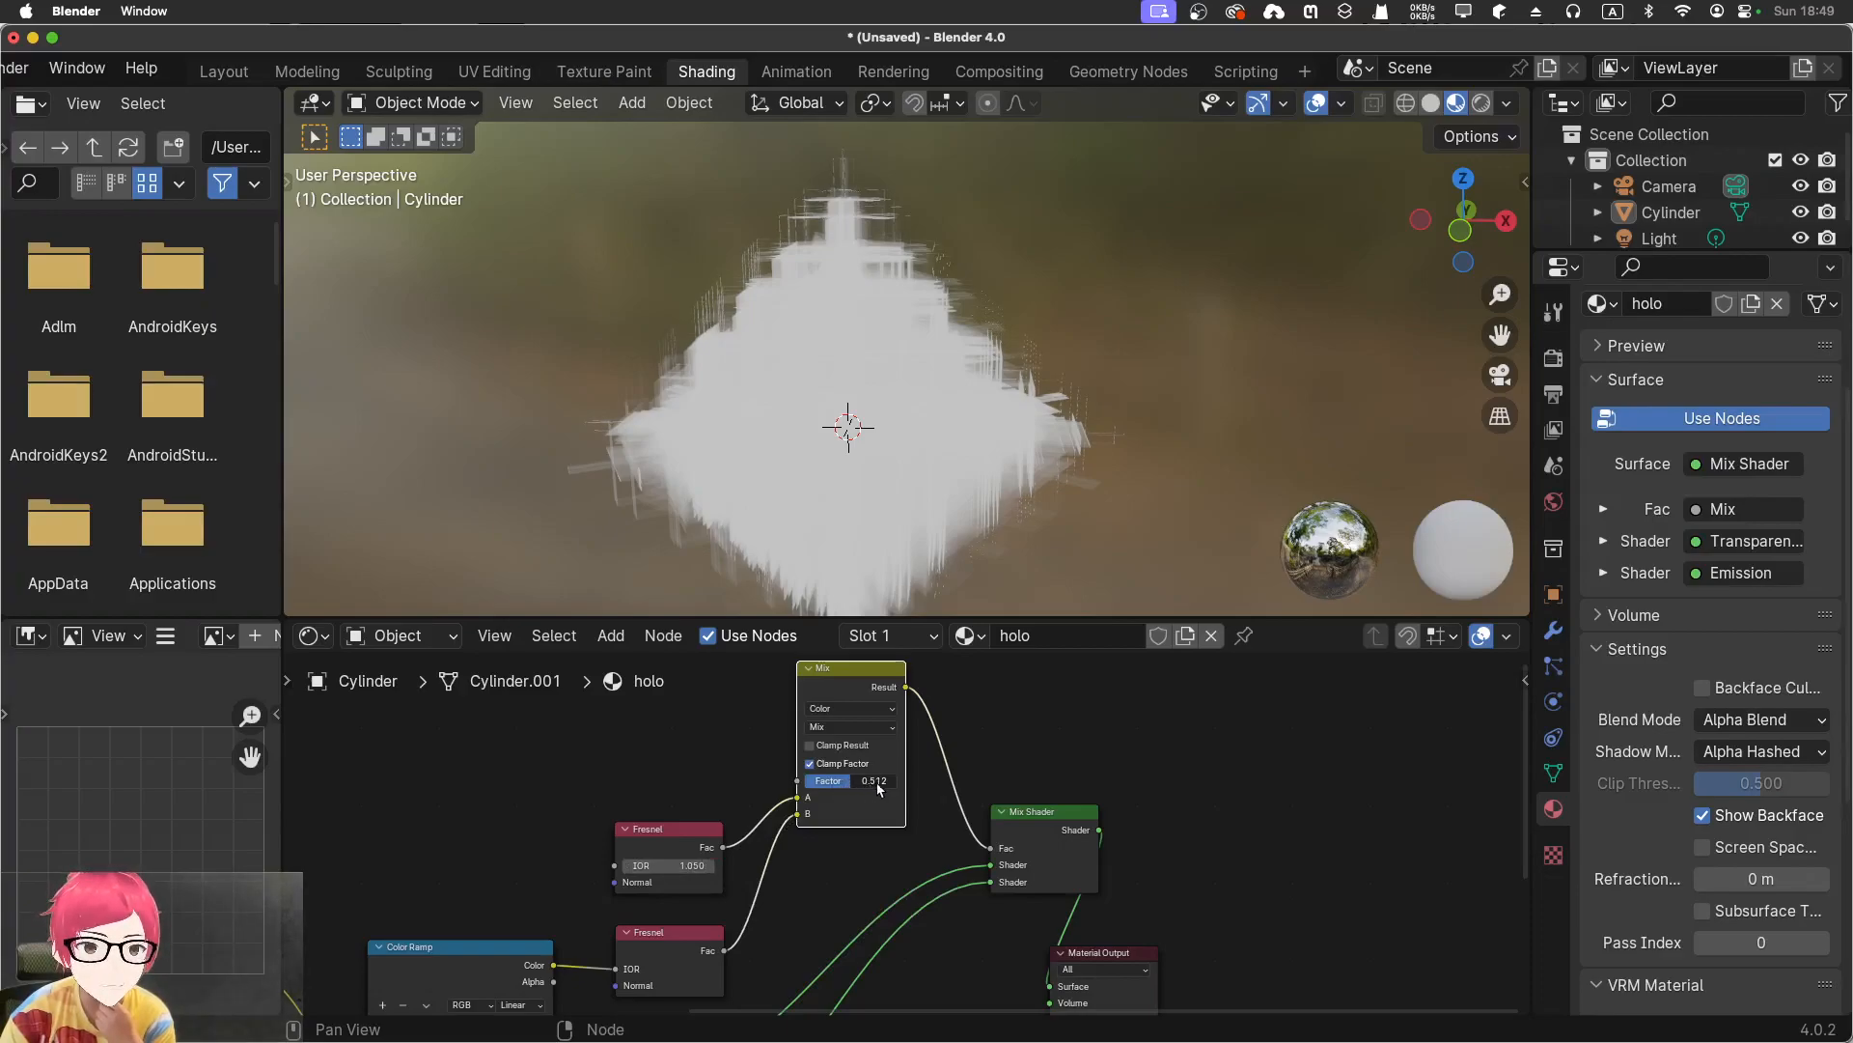
pyautogui.click(874, 782)
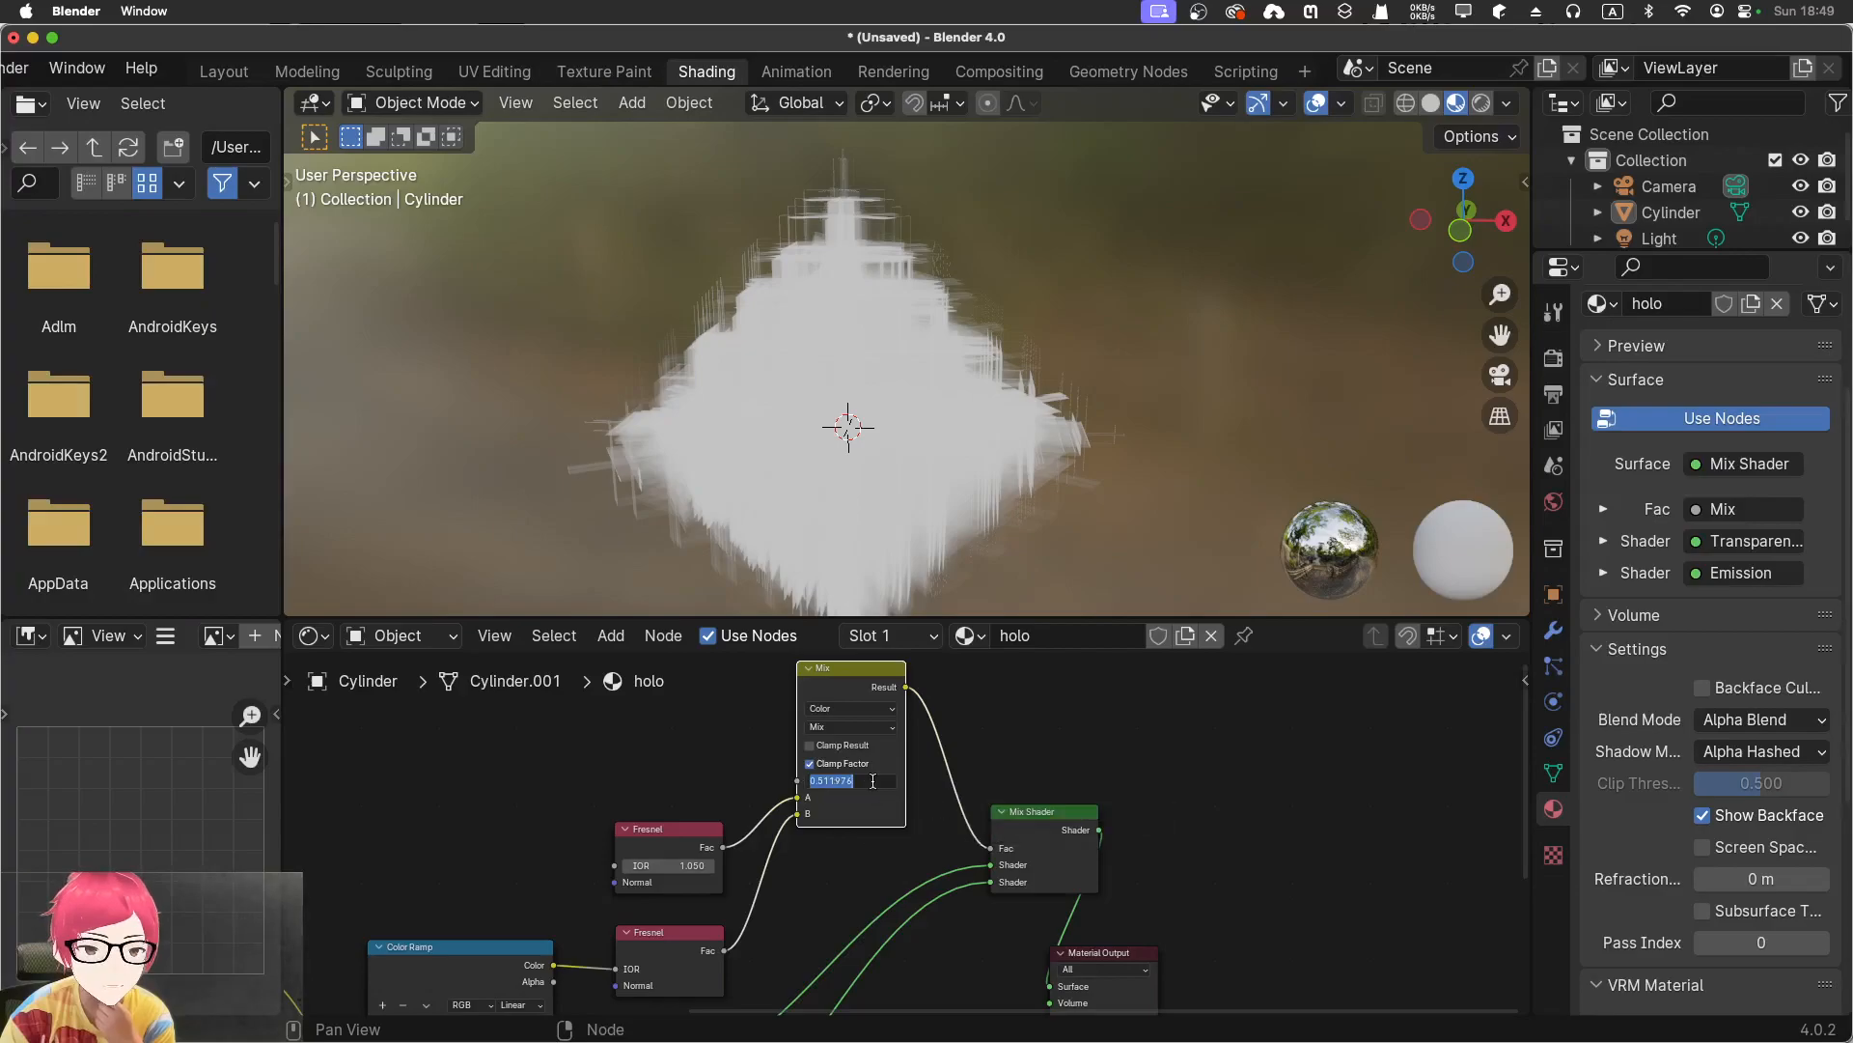
pyautogui.click(933, 781)
pyautogui.moveTo(834, 785); pyautogui.dragTo(783, 779)
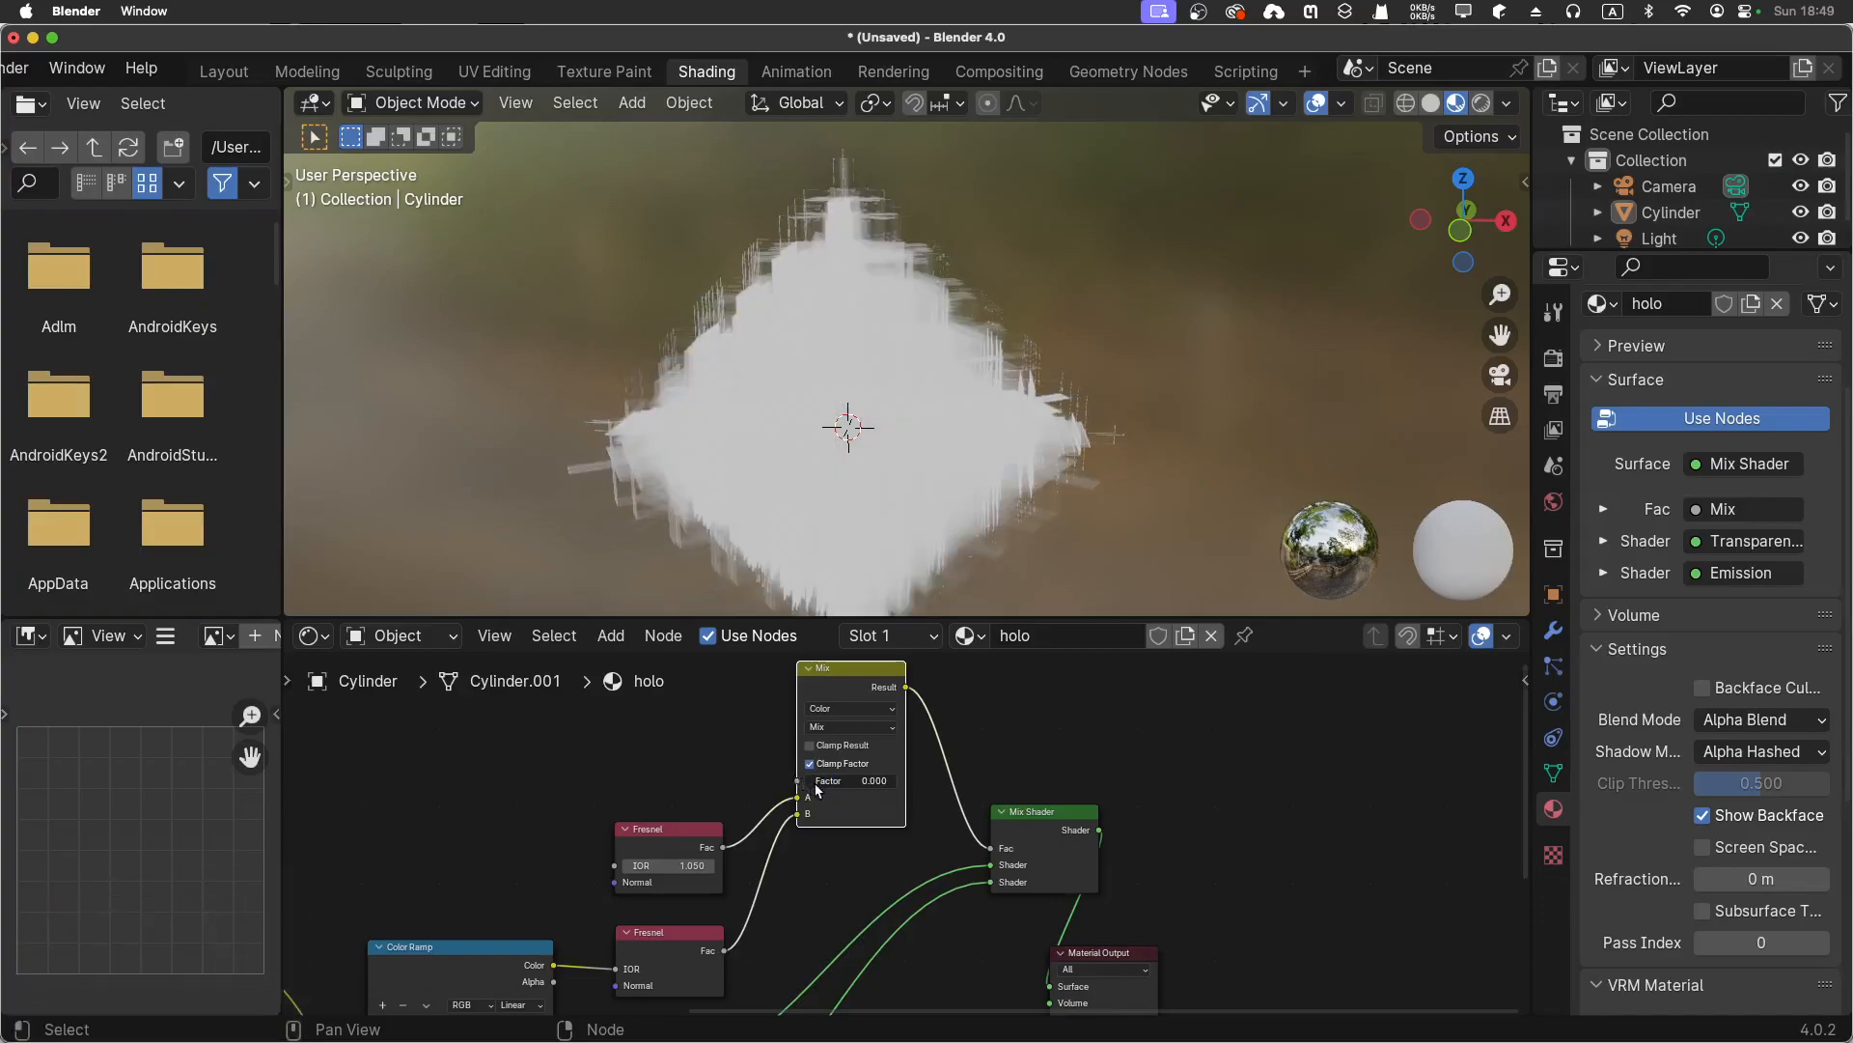
pyautogui.moveTo(817, 788); pyautogui.dragTo(827, 792)
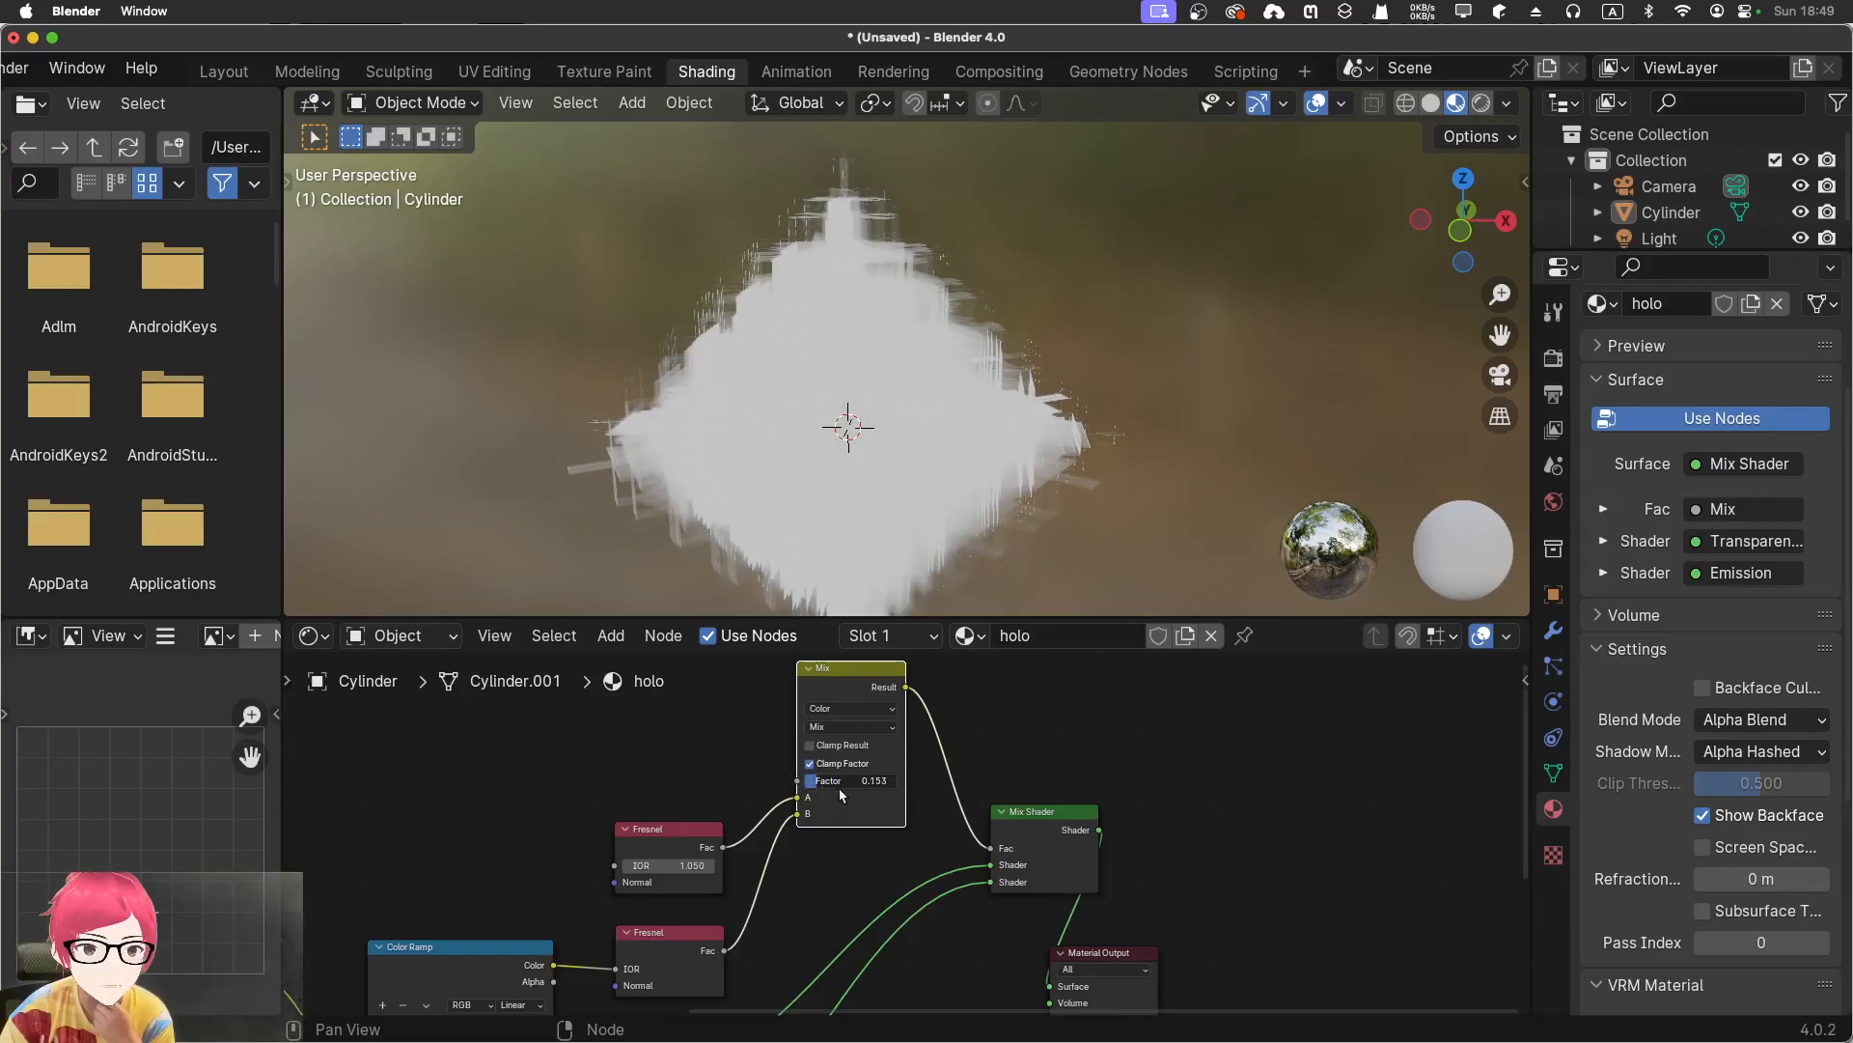
# Set the upper Fresnel's IOR to 1.15 and the Mix node's factor to about 0.249
pyautogui.moveTo(645, 866)
pyautogui.mouseDown()
pyautogui.moveTo(677, 869)
pyautogui.moveTo(653, 856)
pyautogui.mouseUp()
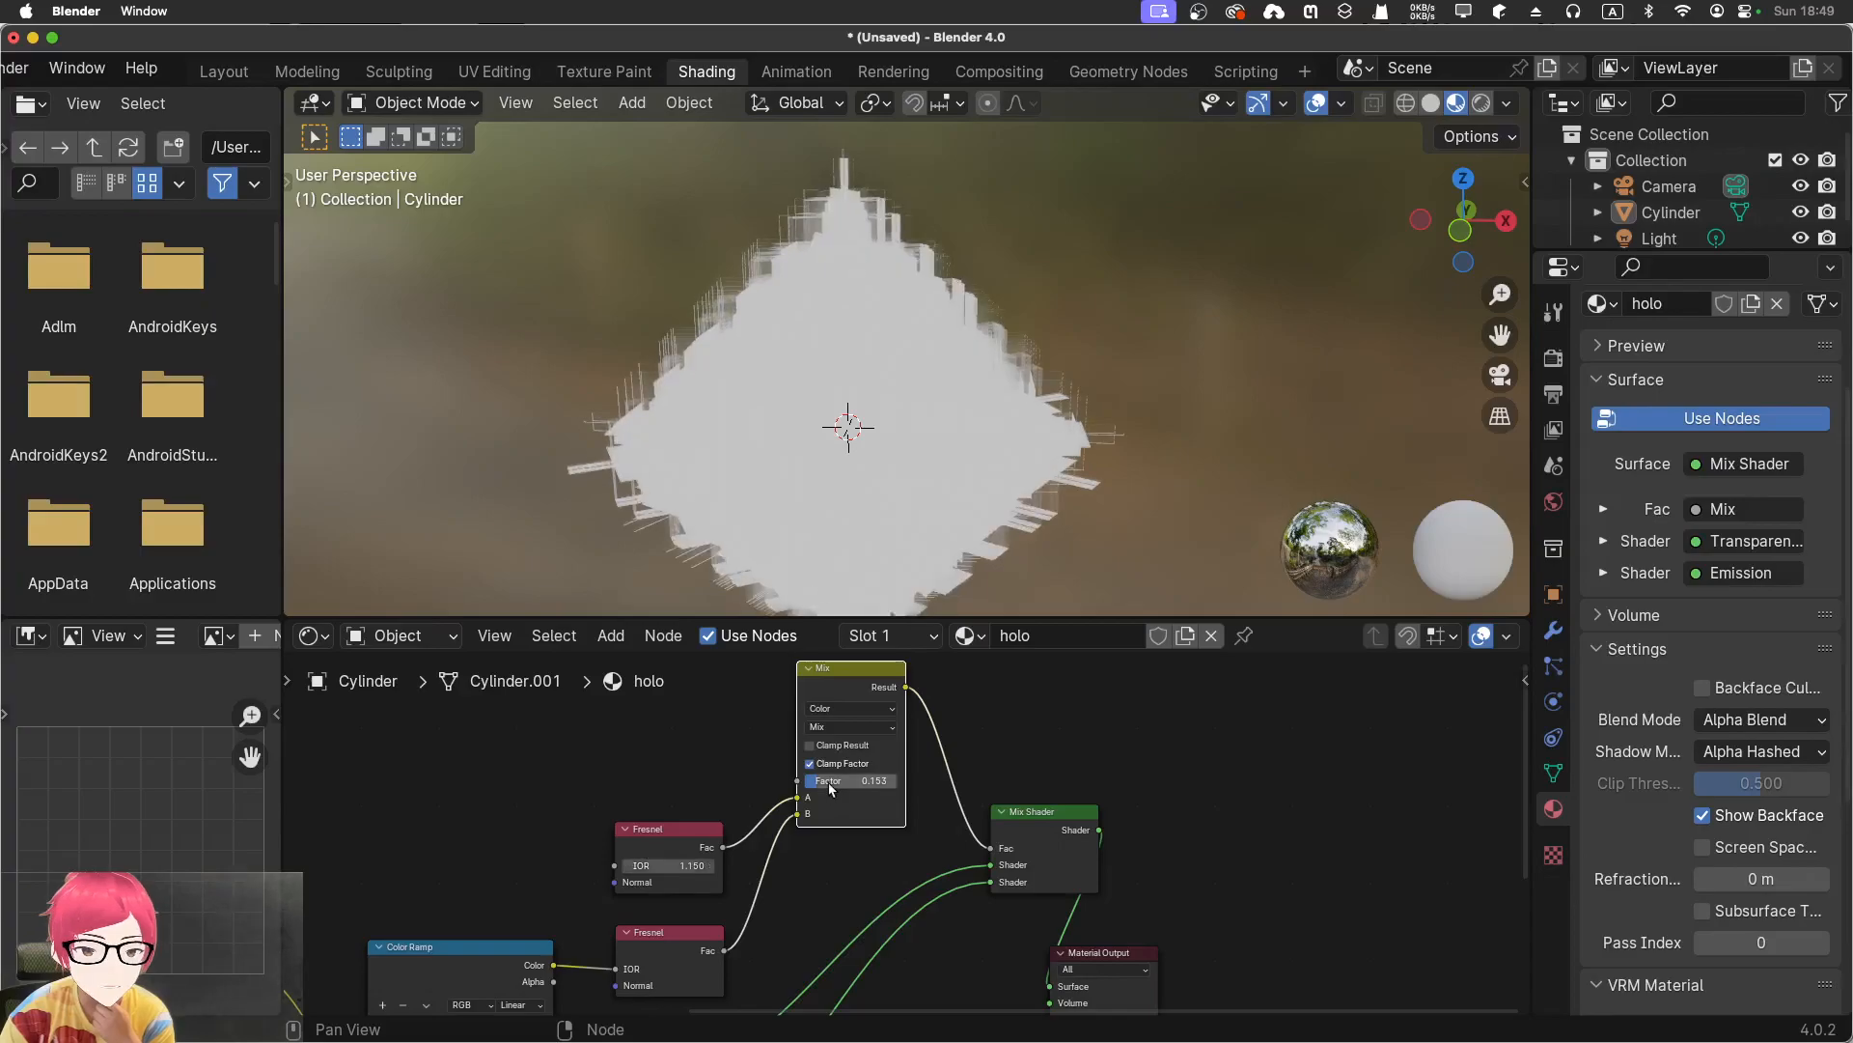
pyautogui.moveTo(830, 788); pyautogui.dragTo(871, 784)
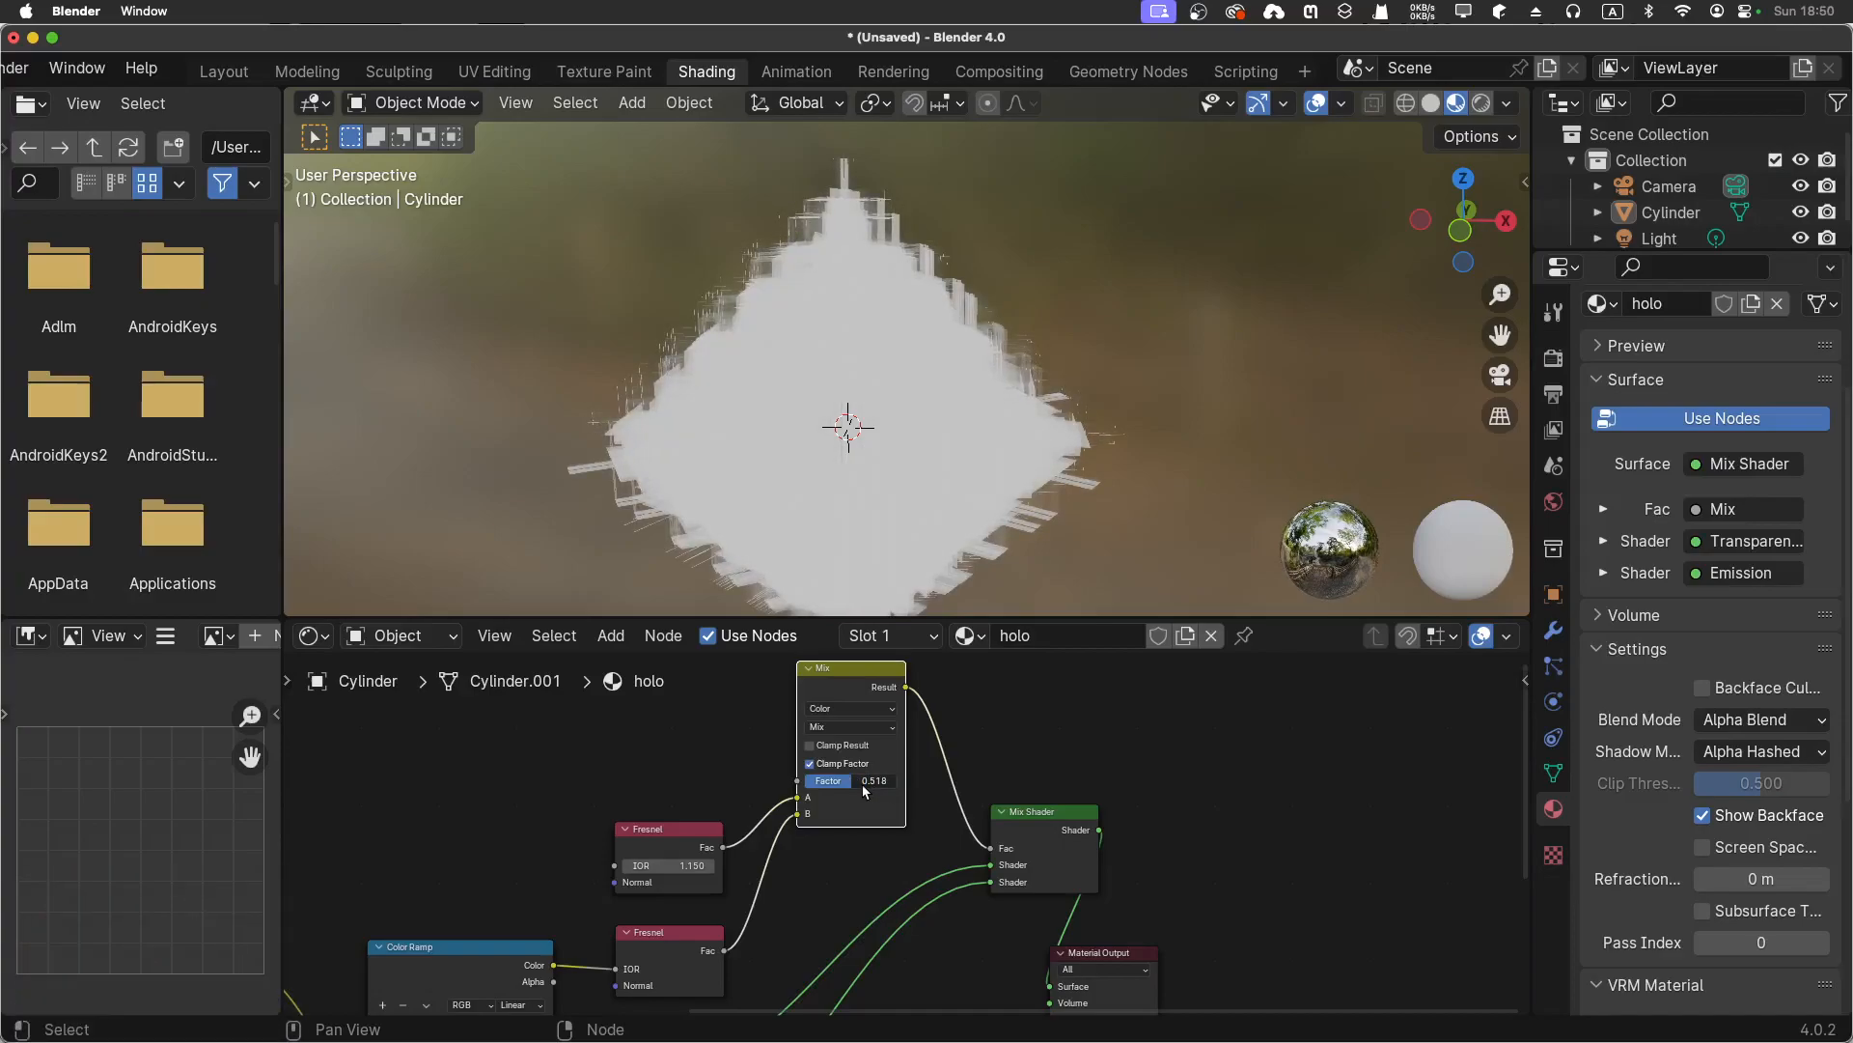
pyautogui.moveTo(850, 782); pyautogui.dragTo(842, 783)
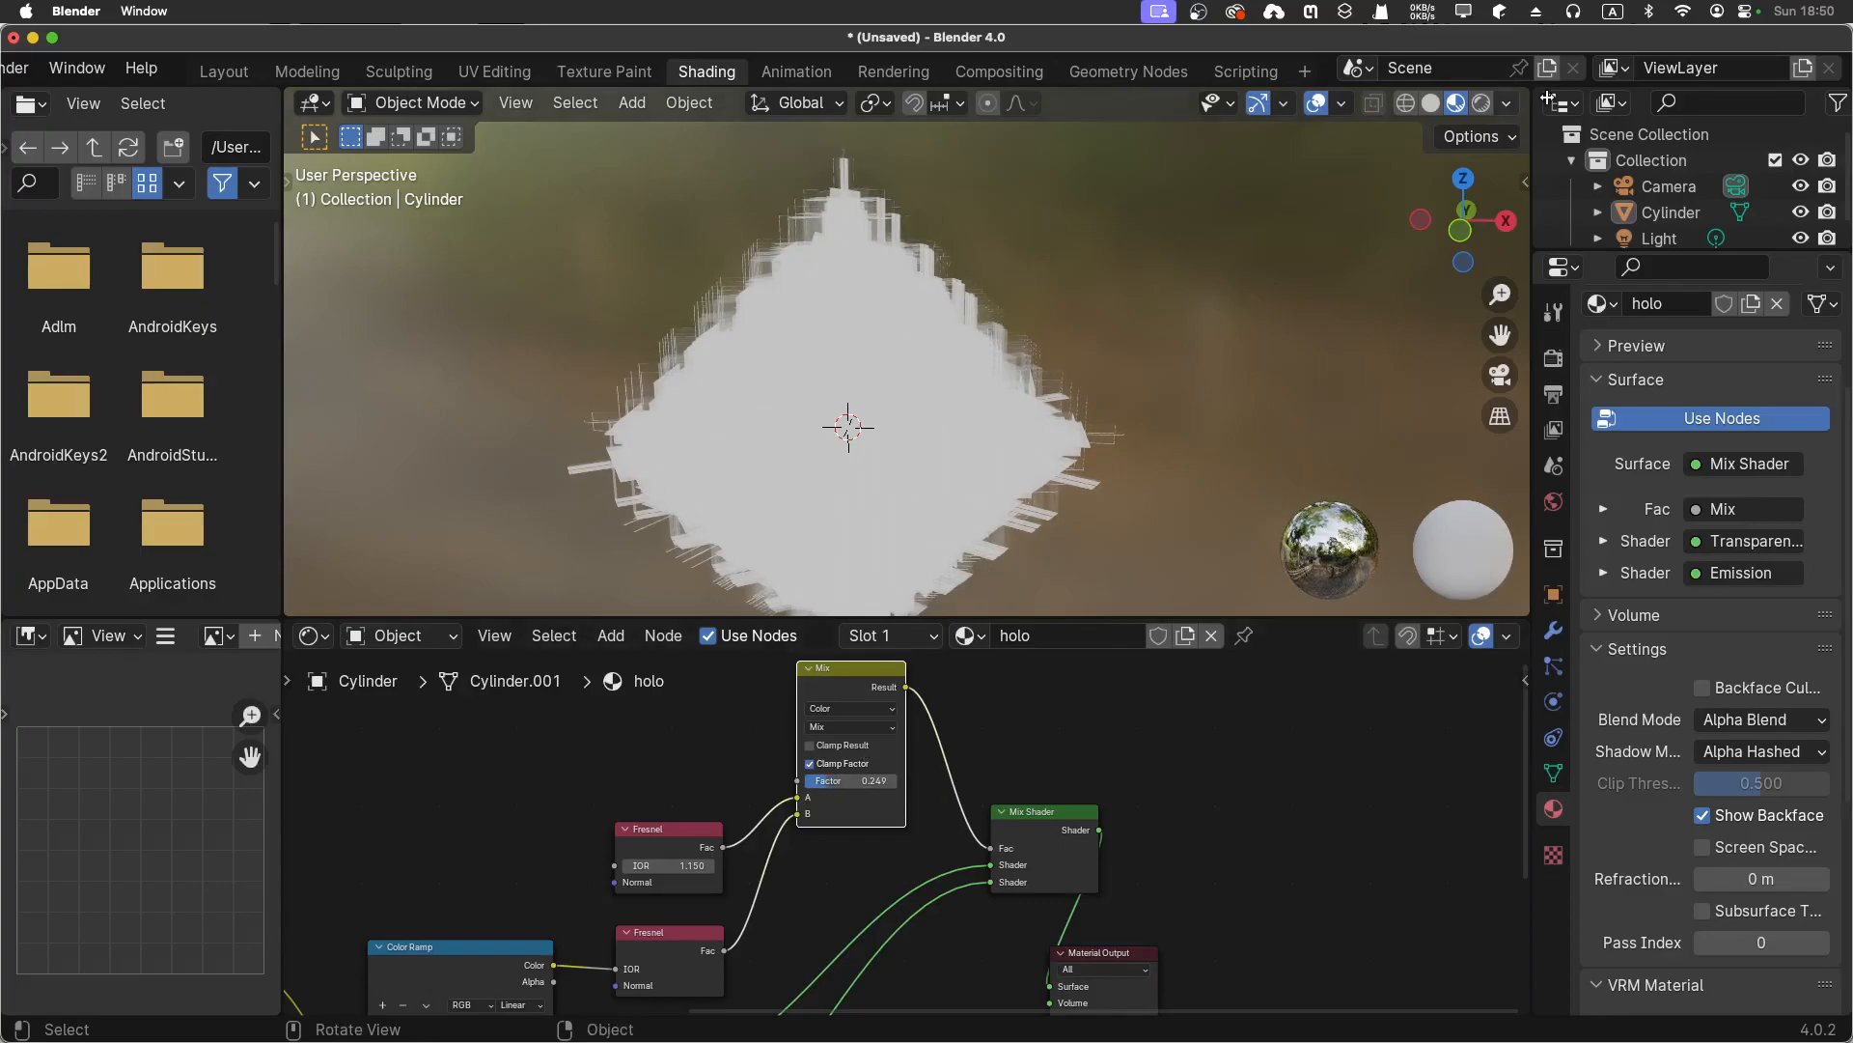
# Switch the viewport to Rendered shading and recolor the Color Ramp's white stop pink, hue about 0.978 and saturation about 0.911
pyautogui.click(1481, 103)
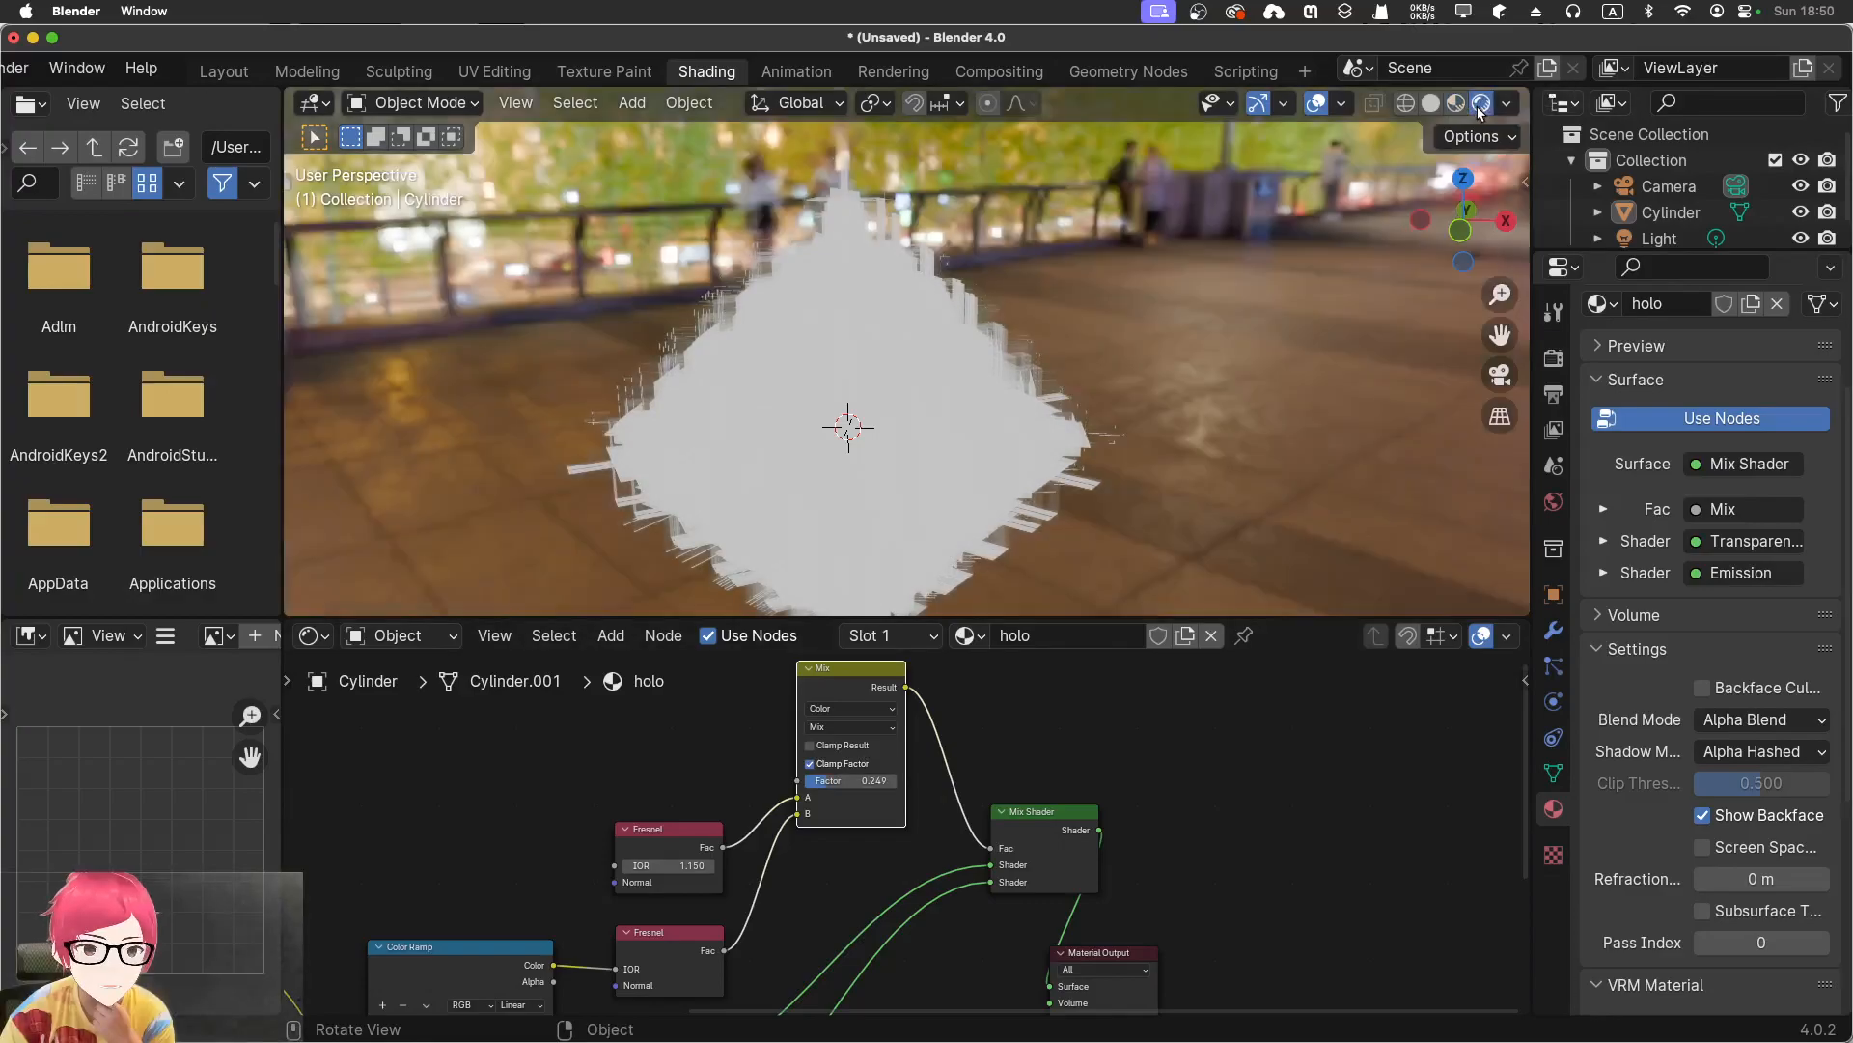
pyautogui.moveTo(808, 941); pyautogui.dragTo(1007, 769, button='middle')
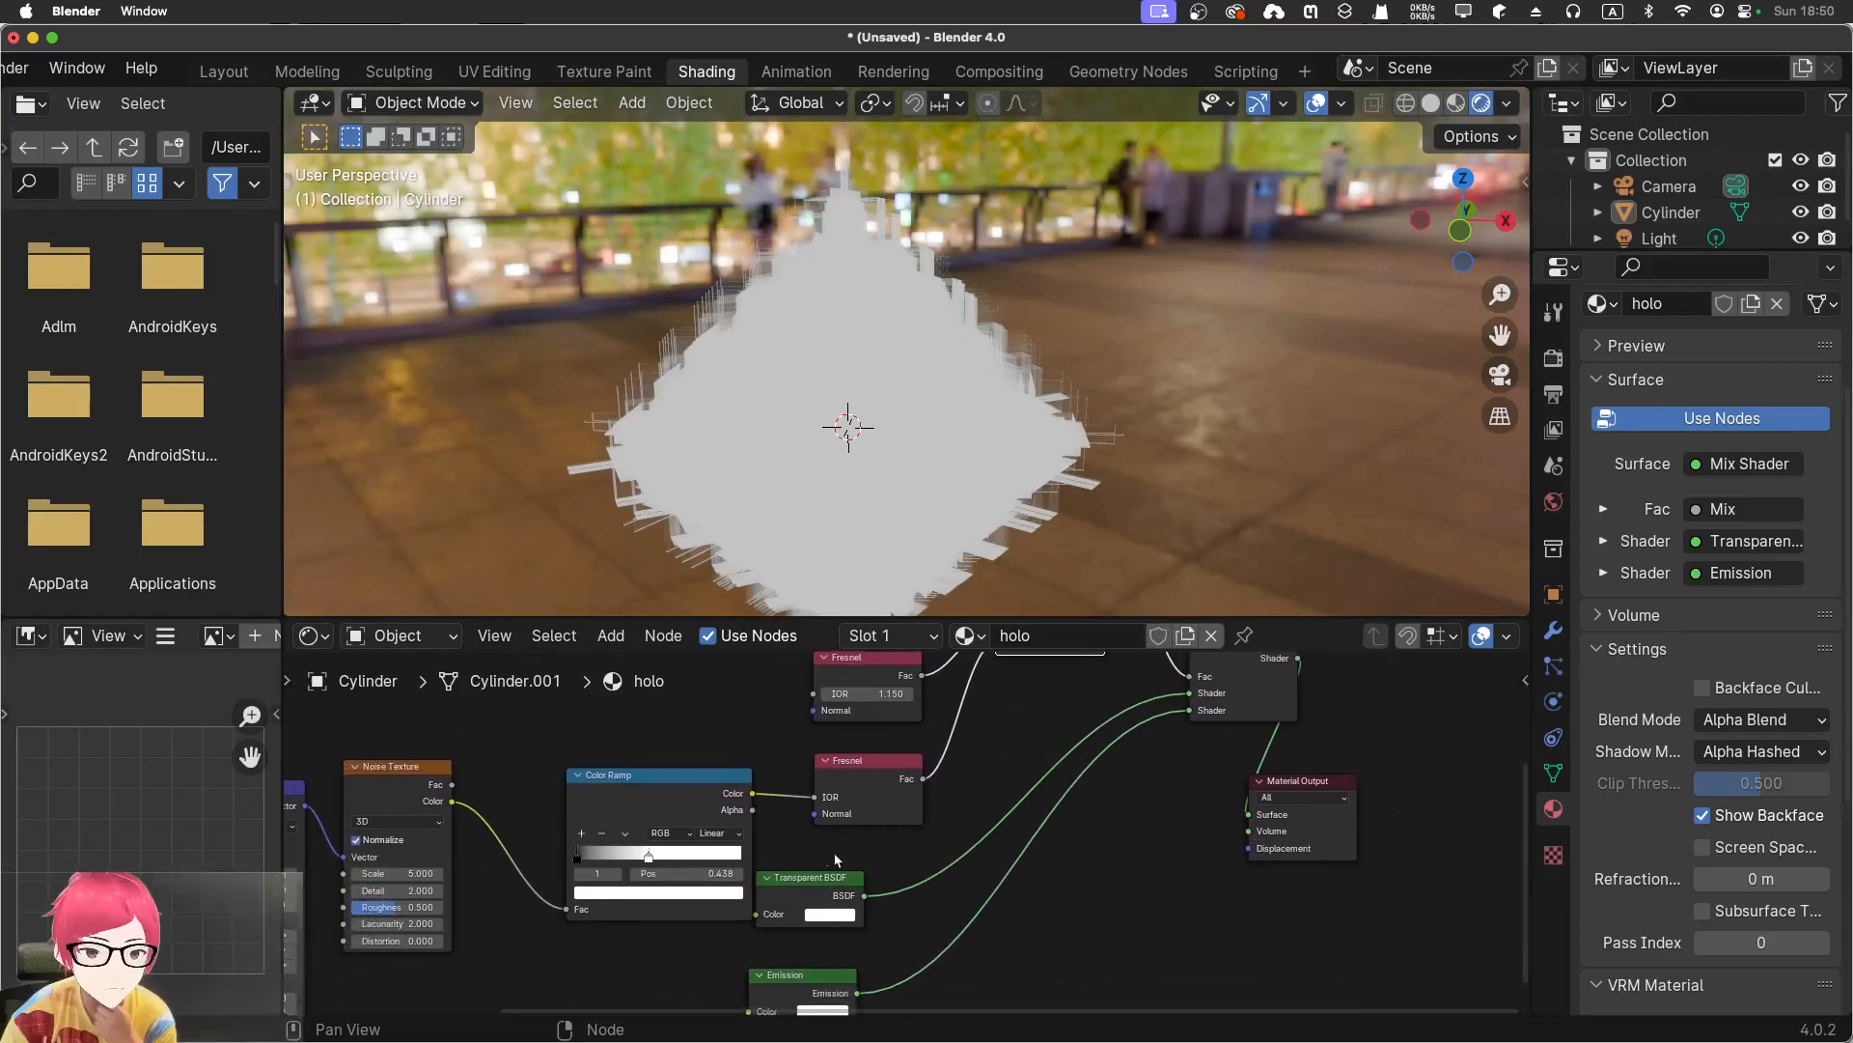
pyautogui.click(653, 892)
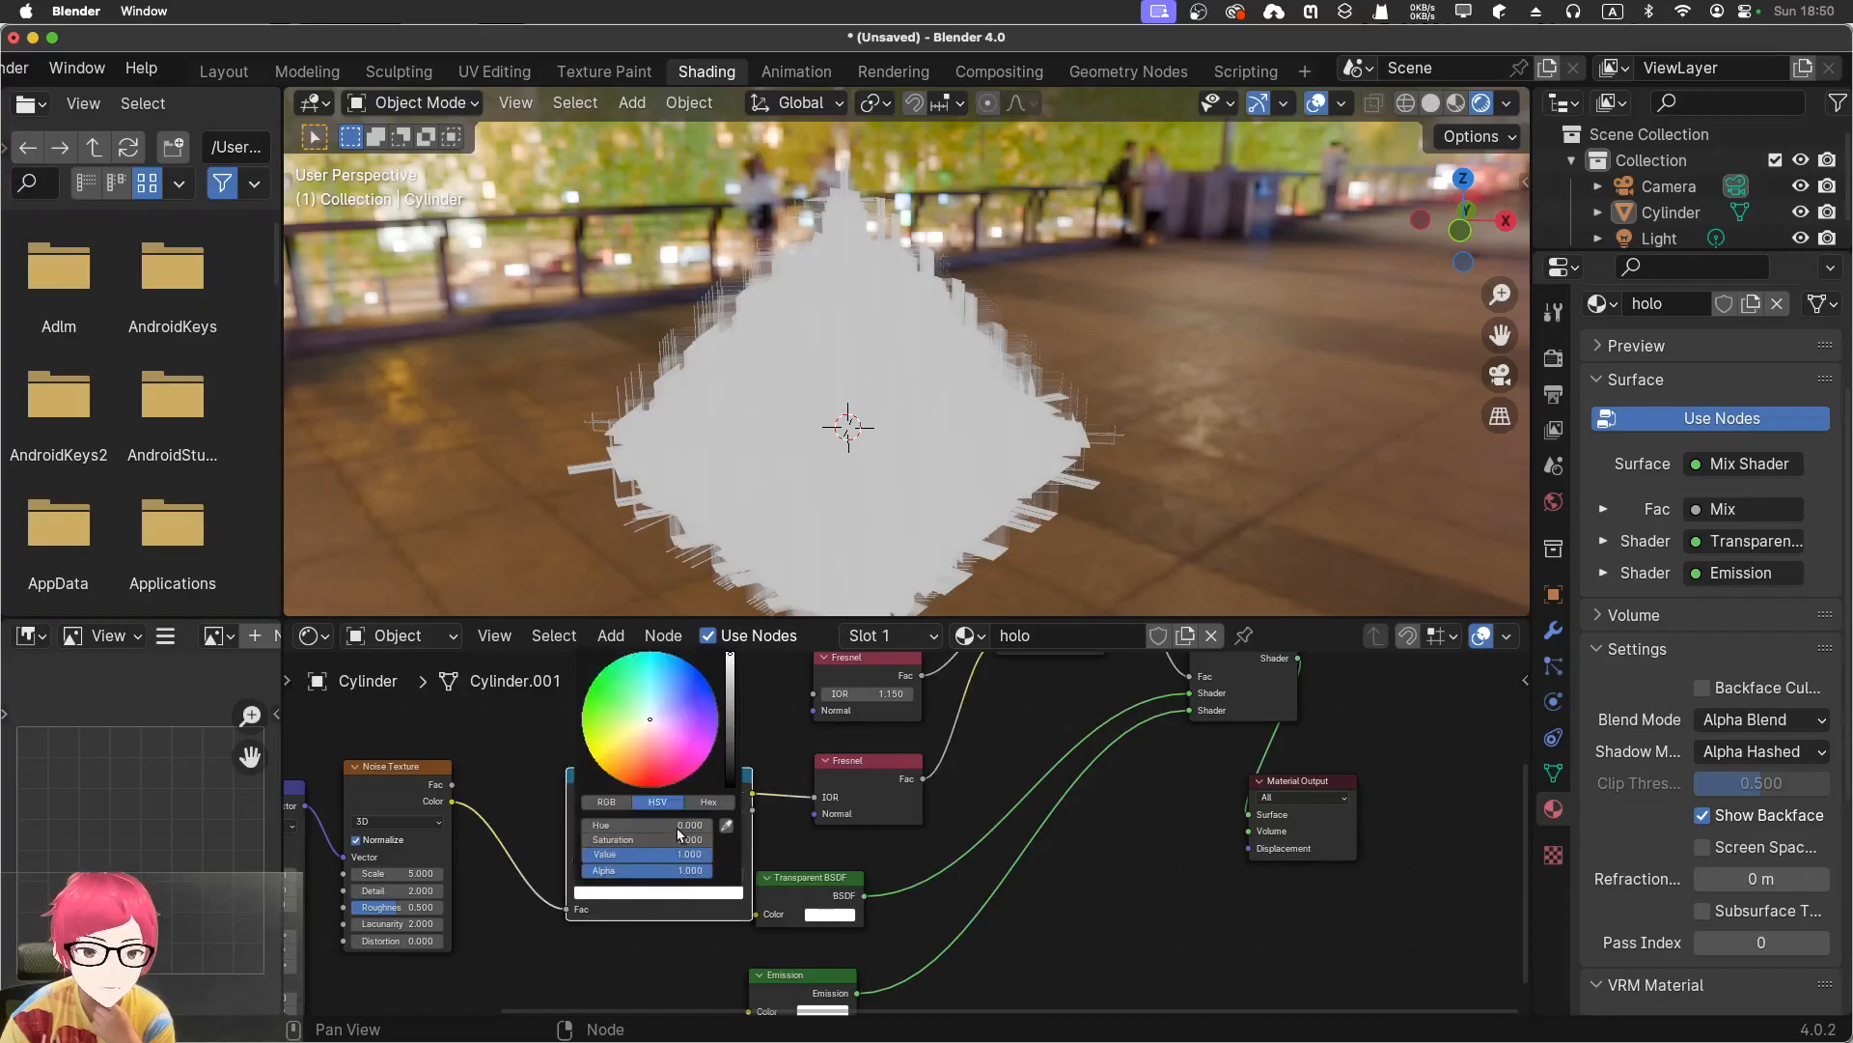
pyautogui.click(662, 766)
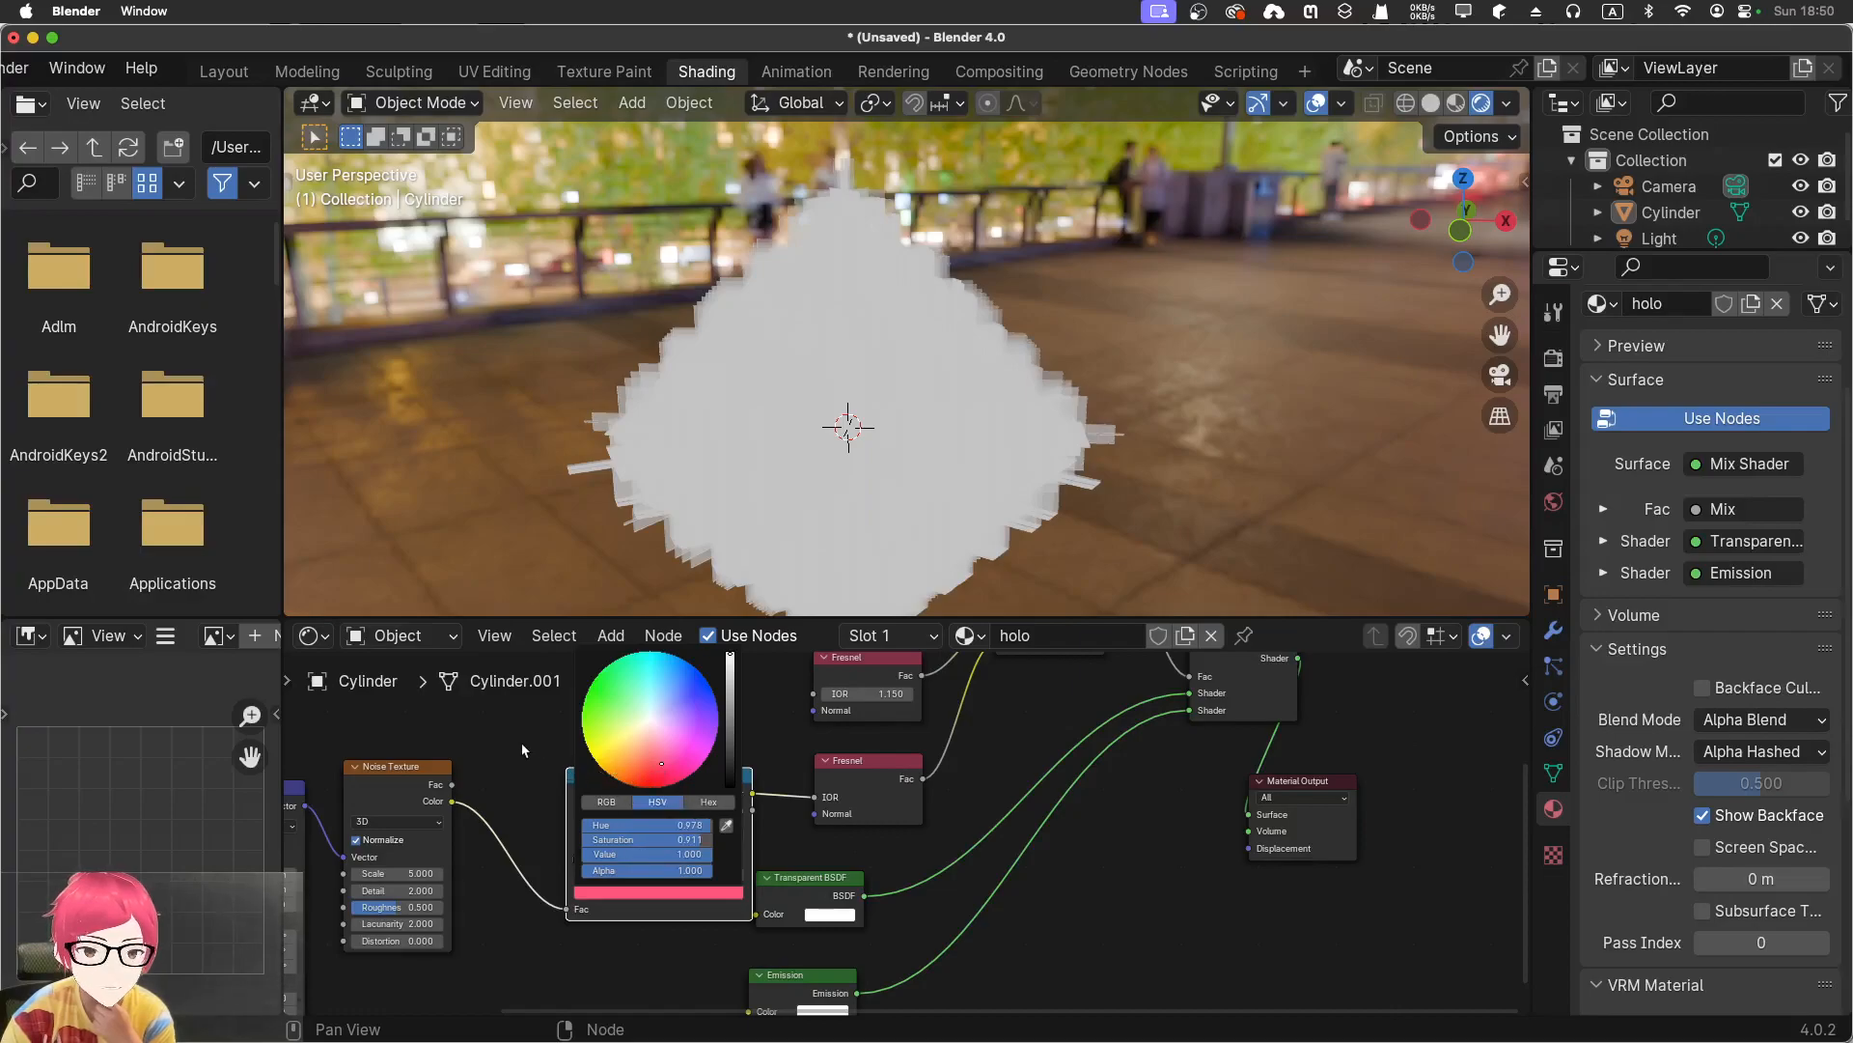
# Set the Transparent BSDF color to a saturated pink, saturation about 0.87 at full value
pyautogui.click(820, 915)
pyautogui.click(898, 782)
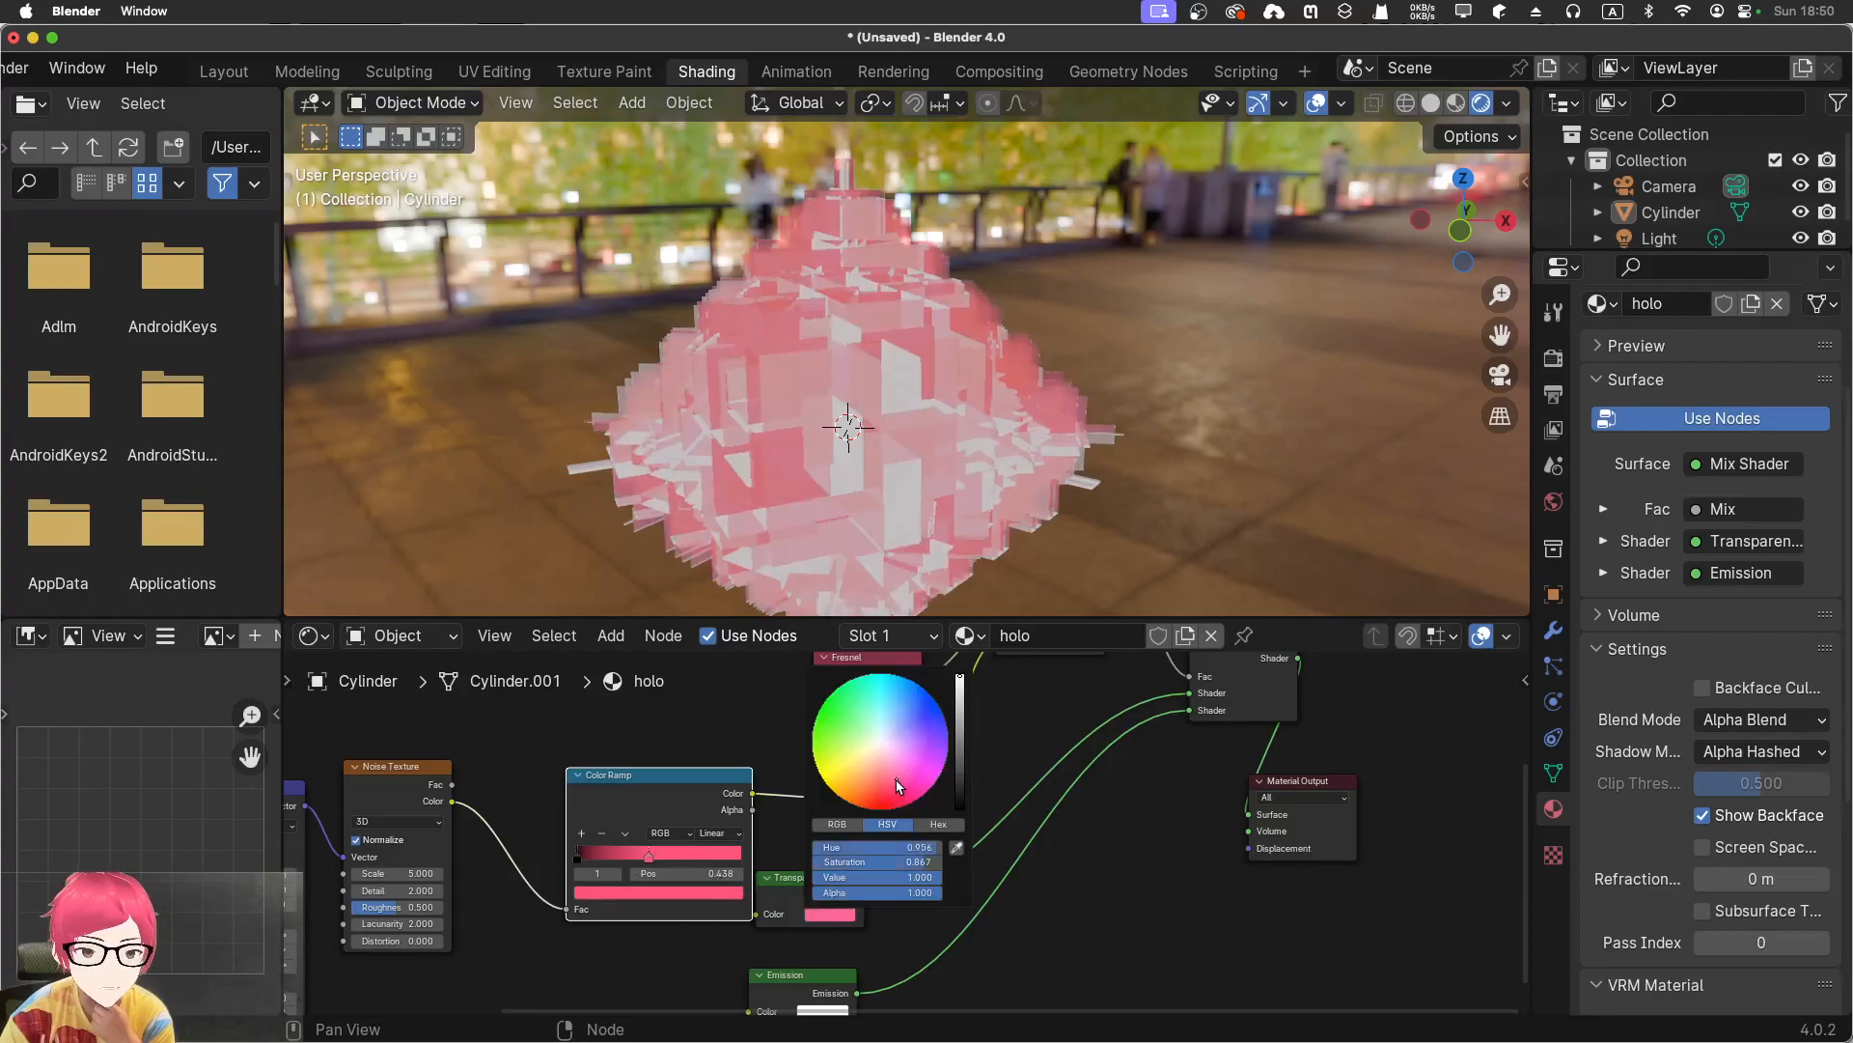
pyautogui.click(900, 781)
pyautogui.click(559, 731)
# Examine the pink translucent cylinder from several sides and review the complete holo node network
pyautogui.moveTo(558, 732); pyautogui.dragTo(675, 783, button='middle')
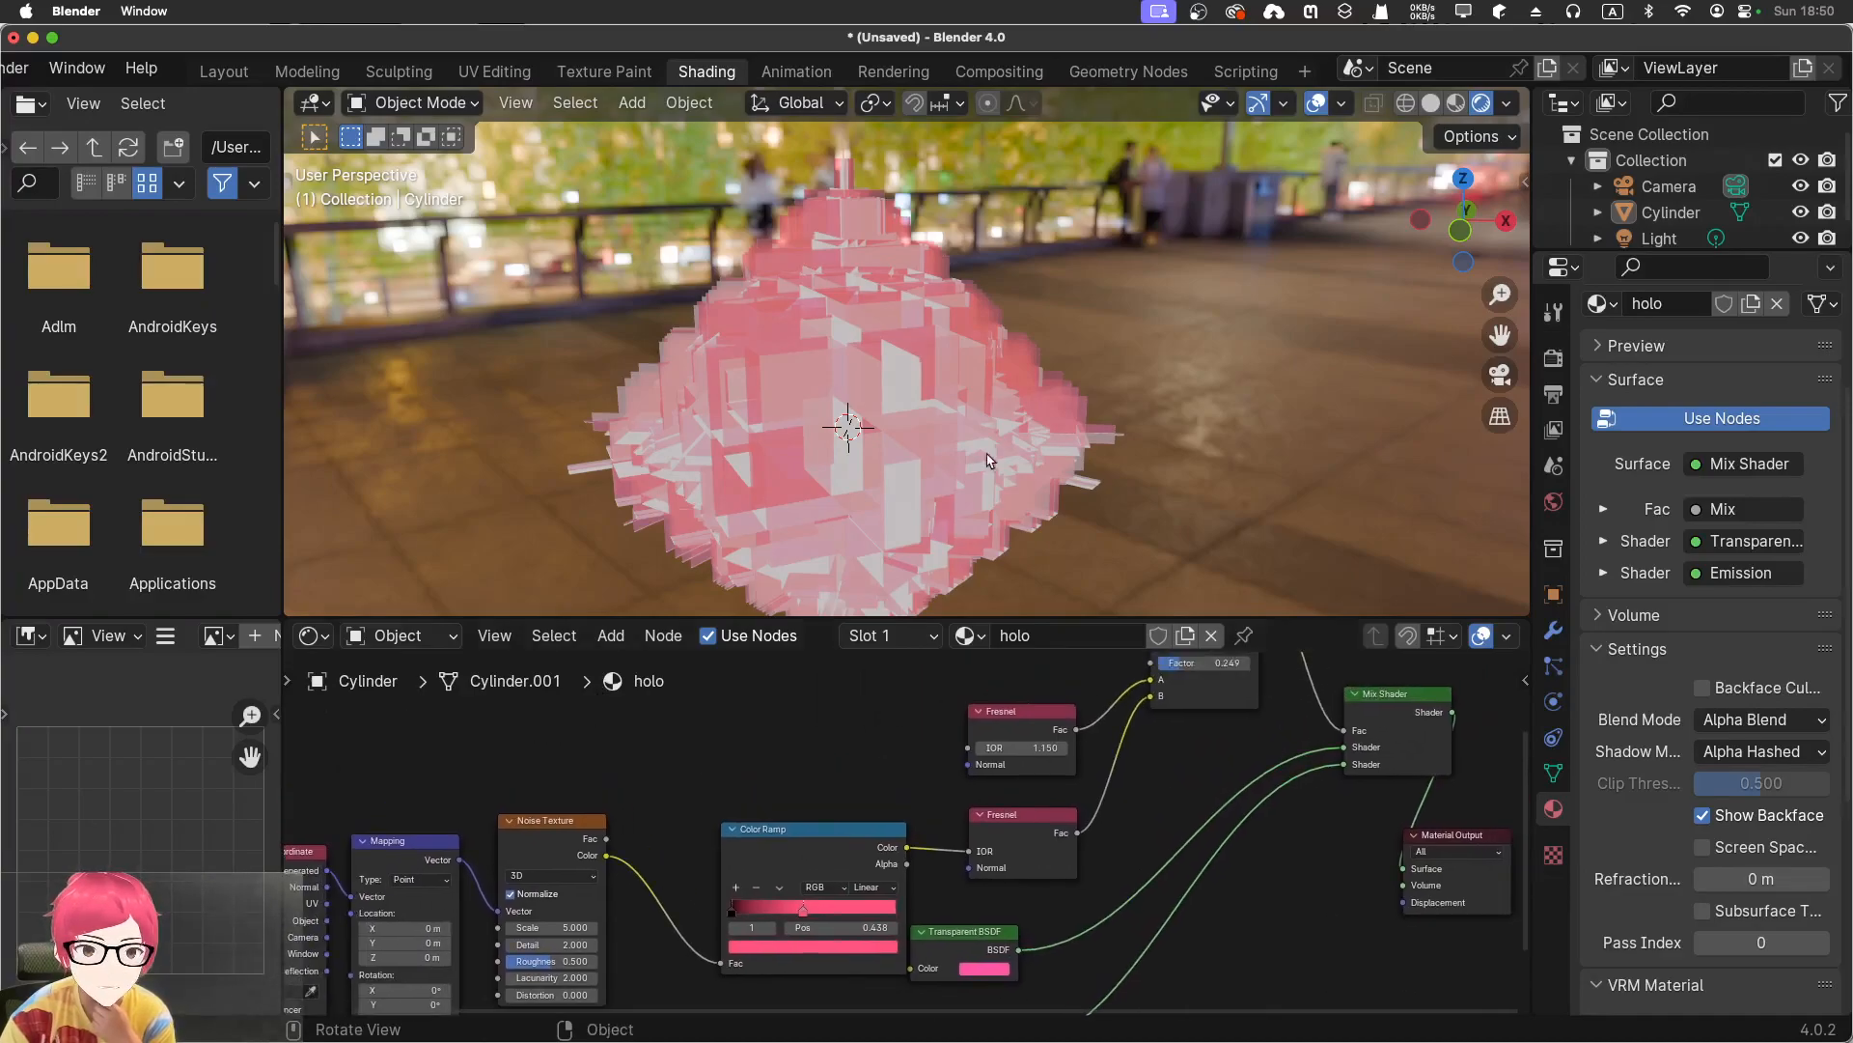
pyautogui.moveTo(1163, 518); pyautogui.dragTo(1275, 465, button='middle')
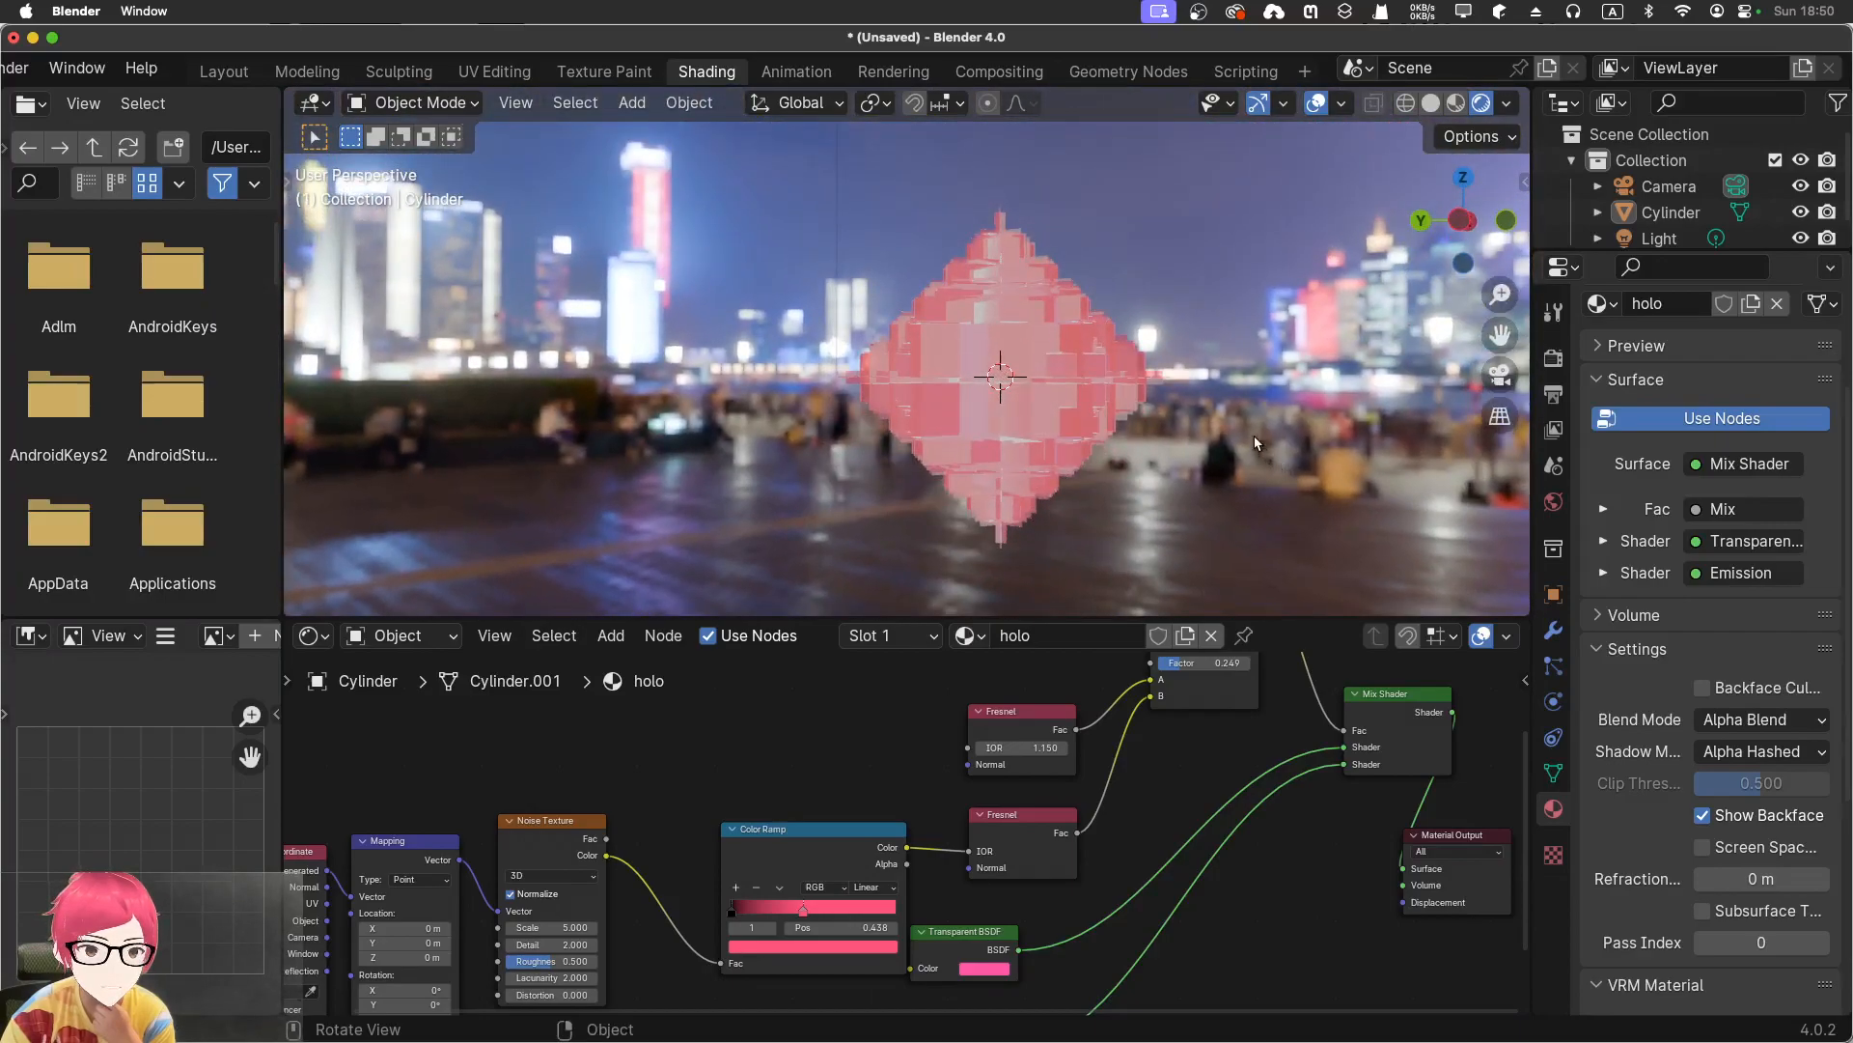
pyautogui.scroll(3, 1253, 428)
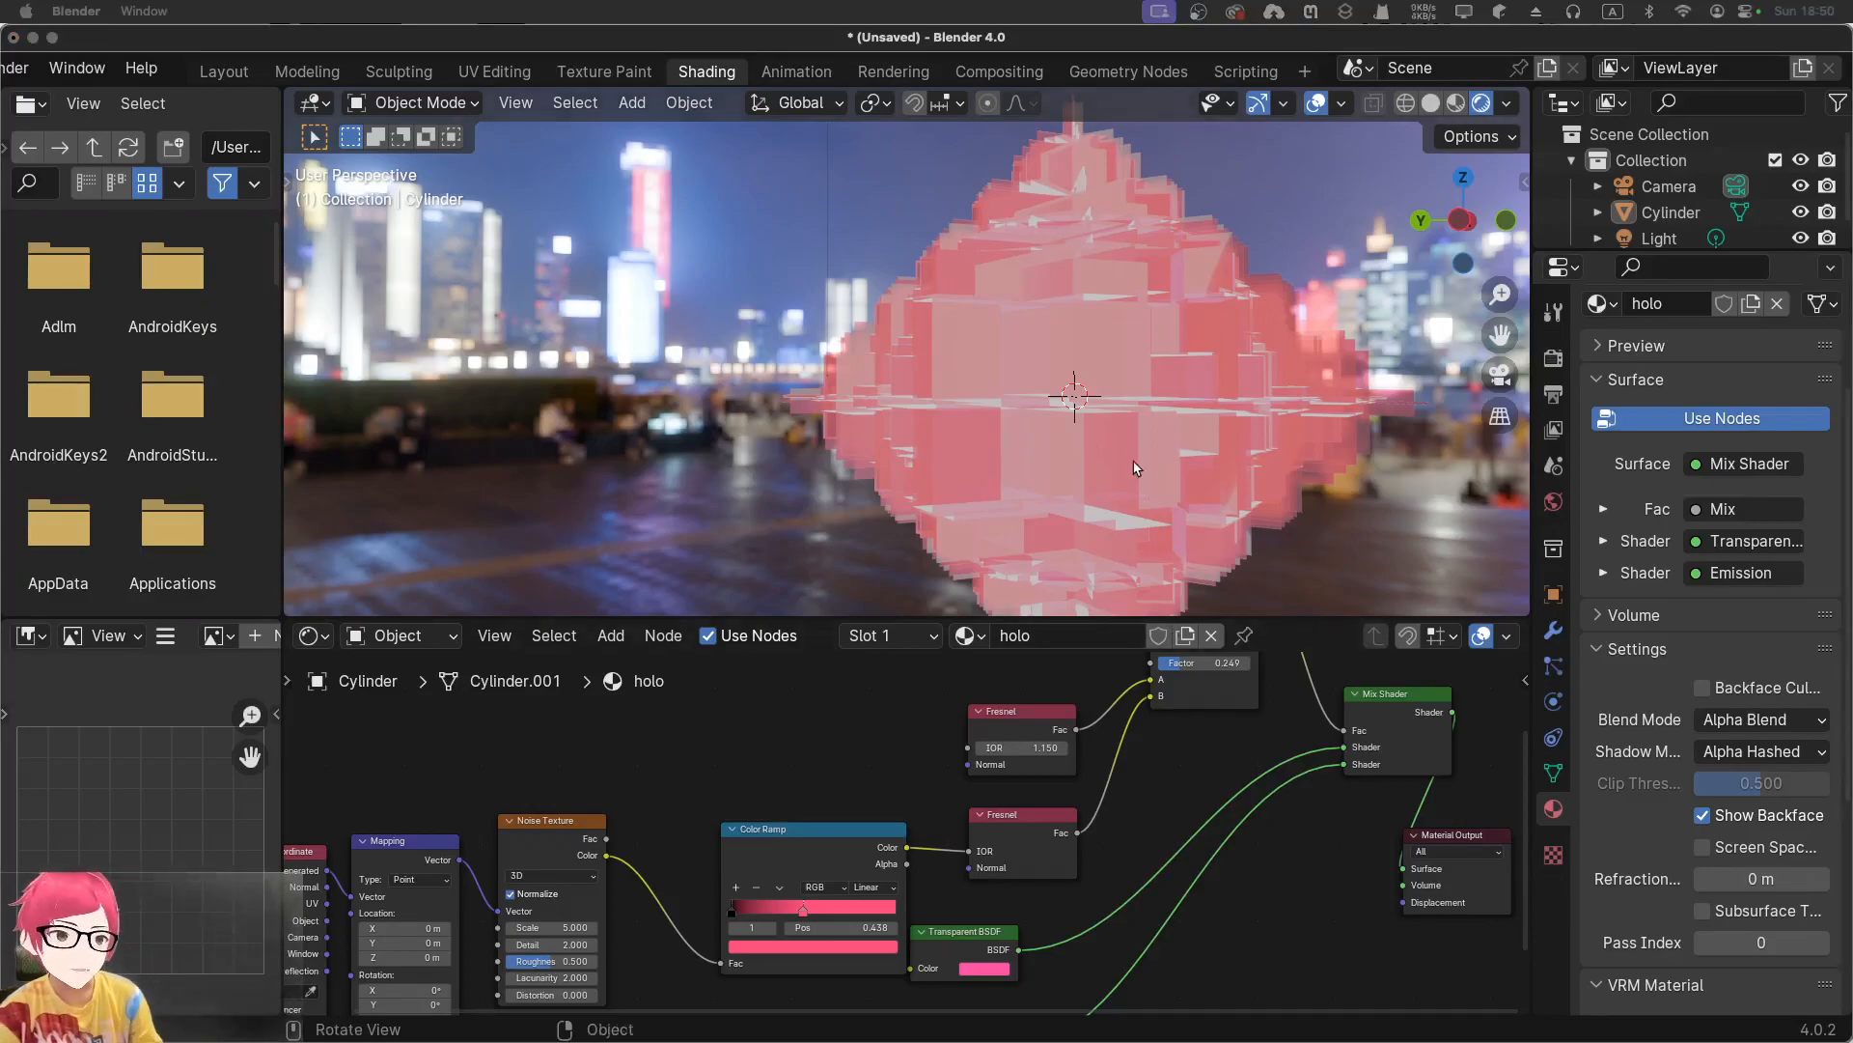
pyautogui.moveTo(1134, 464); pyautogui.dragTo(934, 432, button='middle')
pyautogui.scroll(4, 1120, 440)
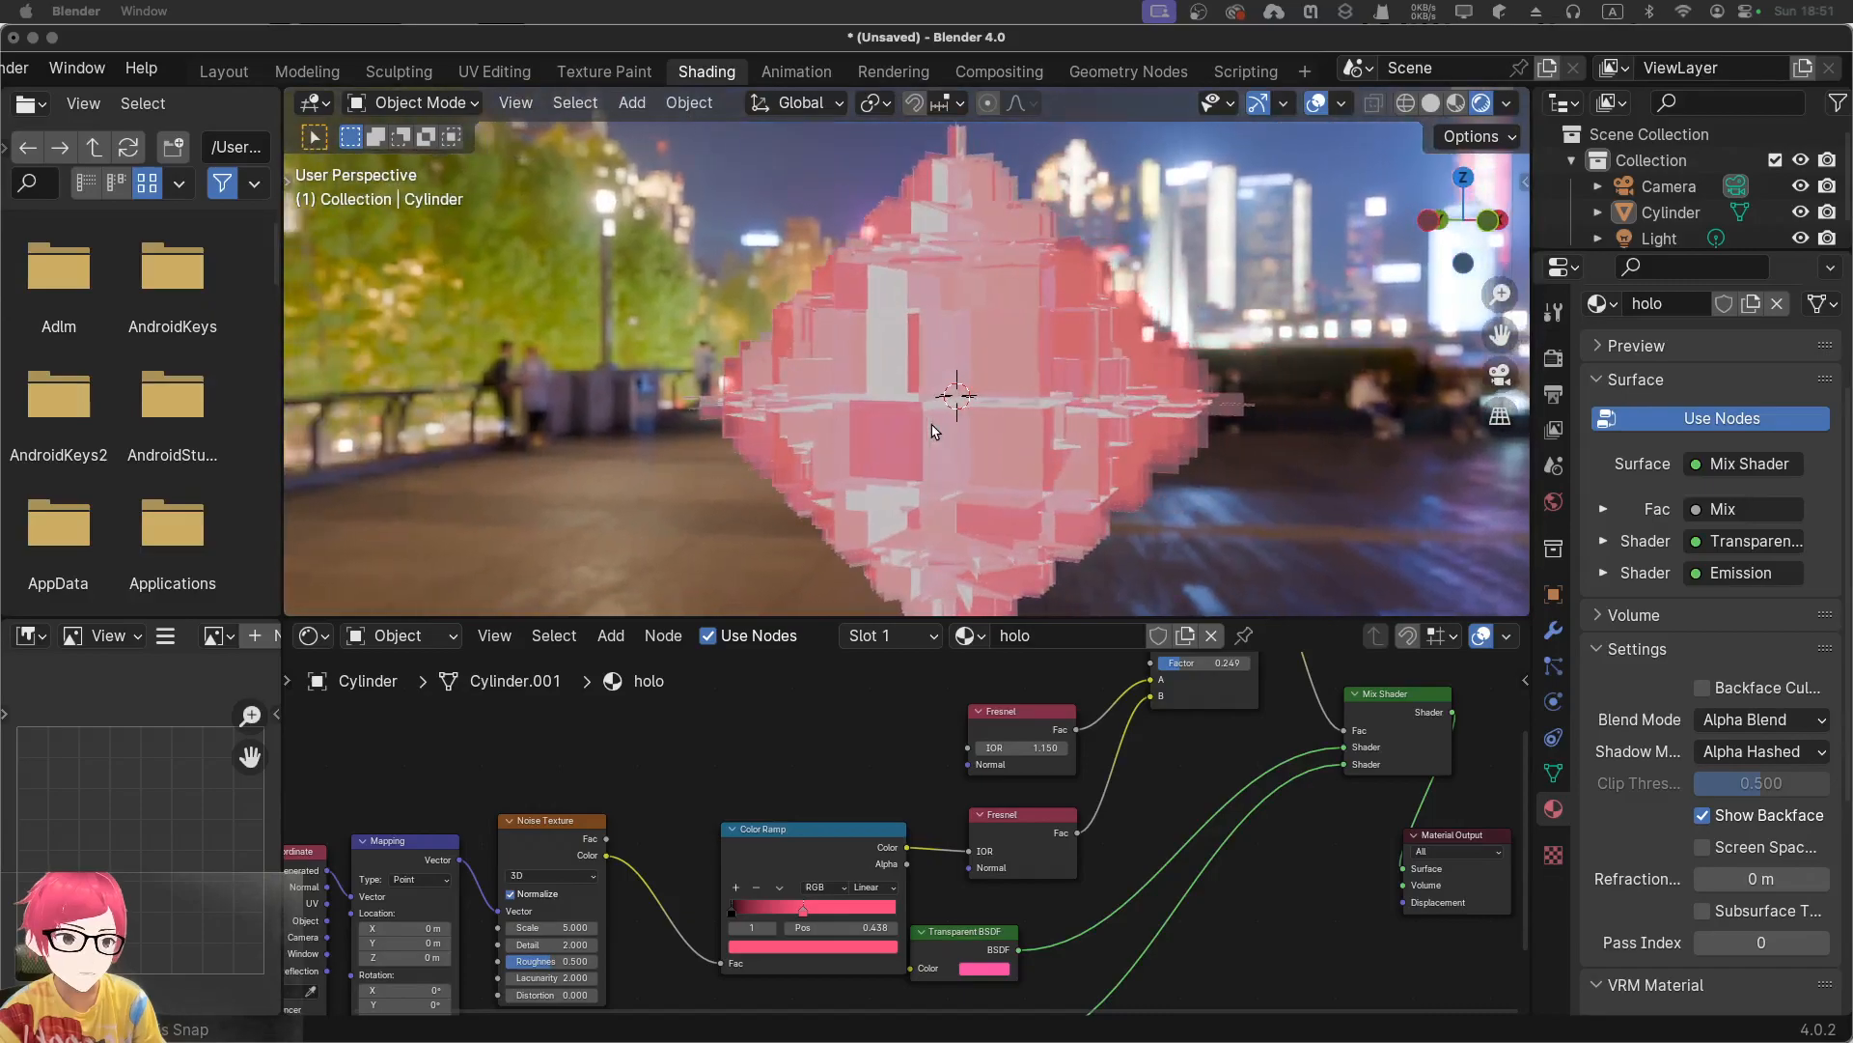
pyautogui.moveTo(934, 430); pyautogui.dragTo(944, 422, button='middle')
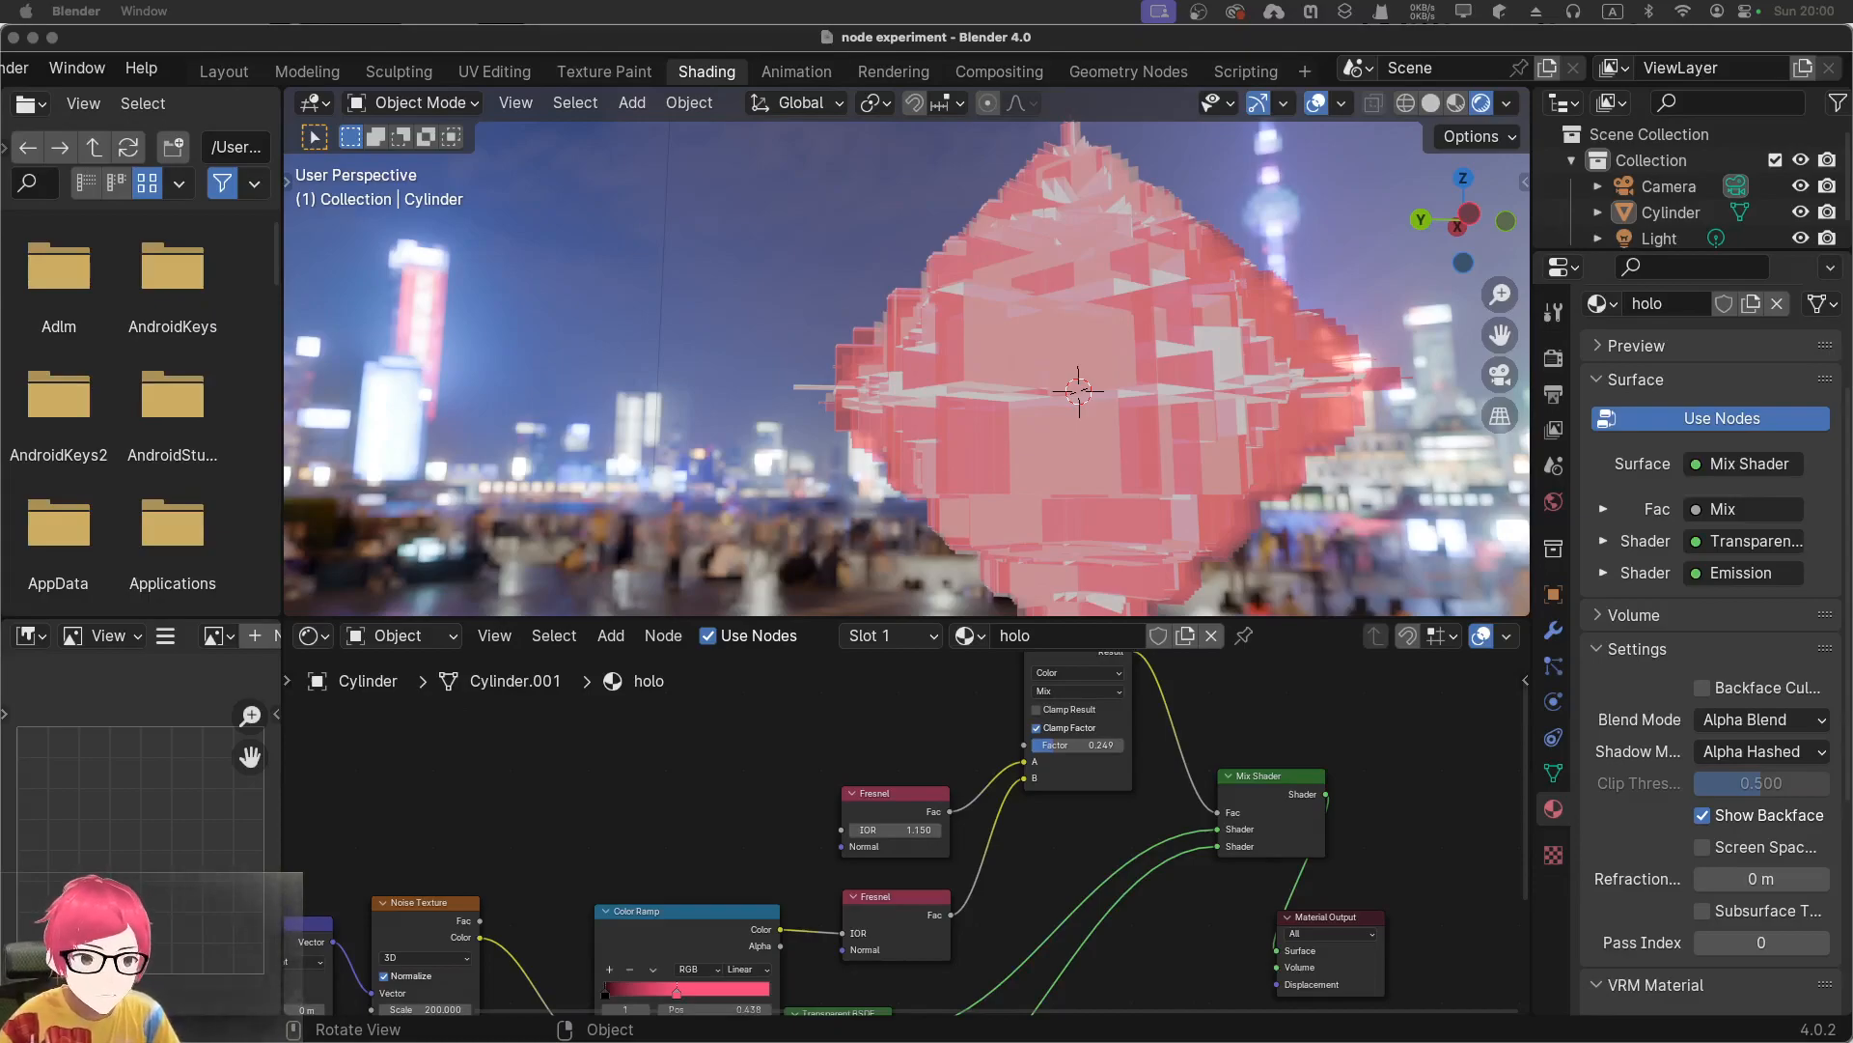
pyautogui.moveTo(748, 805); pyautogui.dragTo(848, 698, button='middle')
pyautogui.scroll(-4, 830, 766)
pyautogui.scroll(-1, 848, 704)
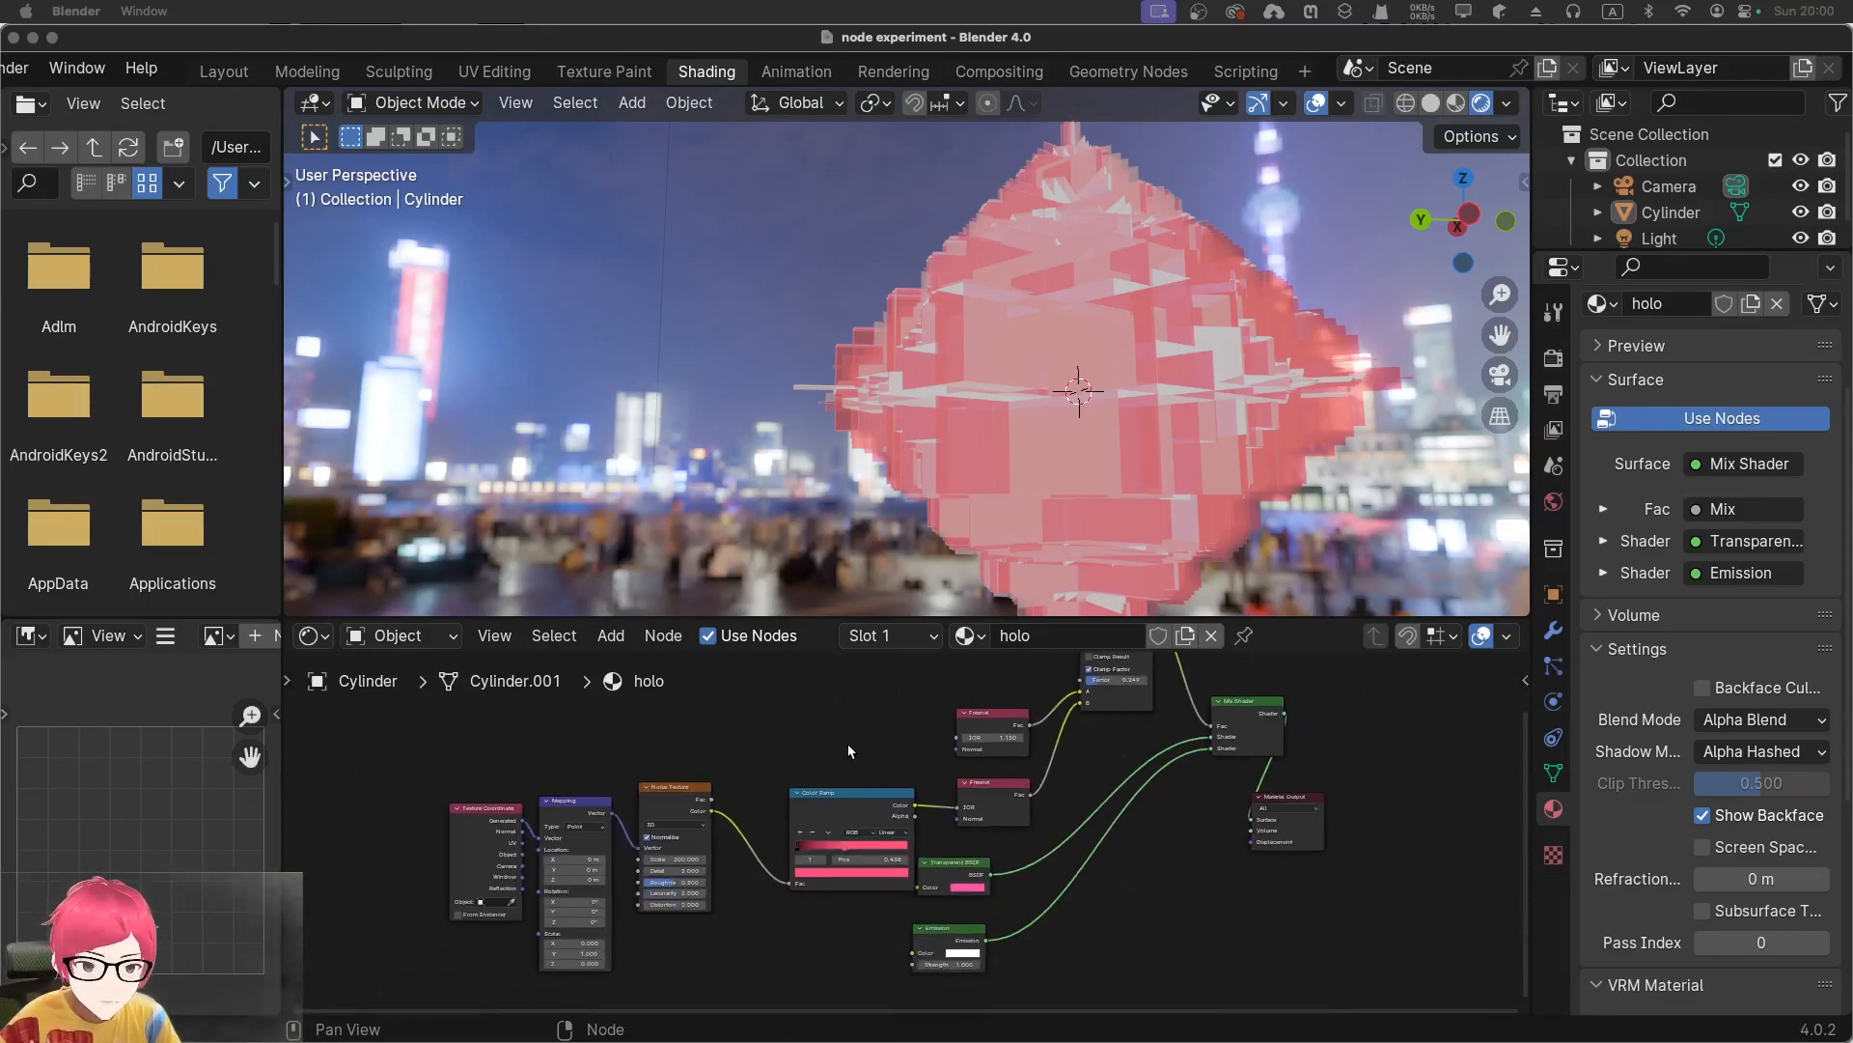
pyautogui.scroll(1, 848, 743)
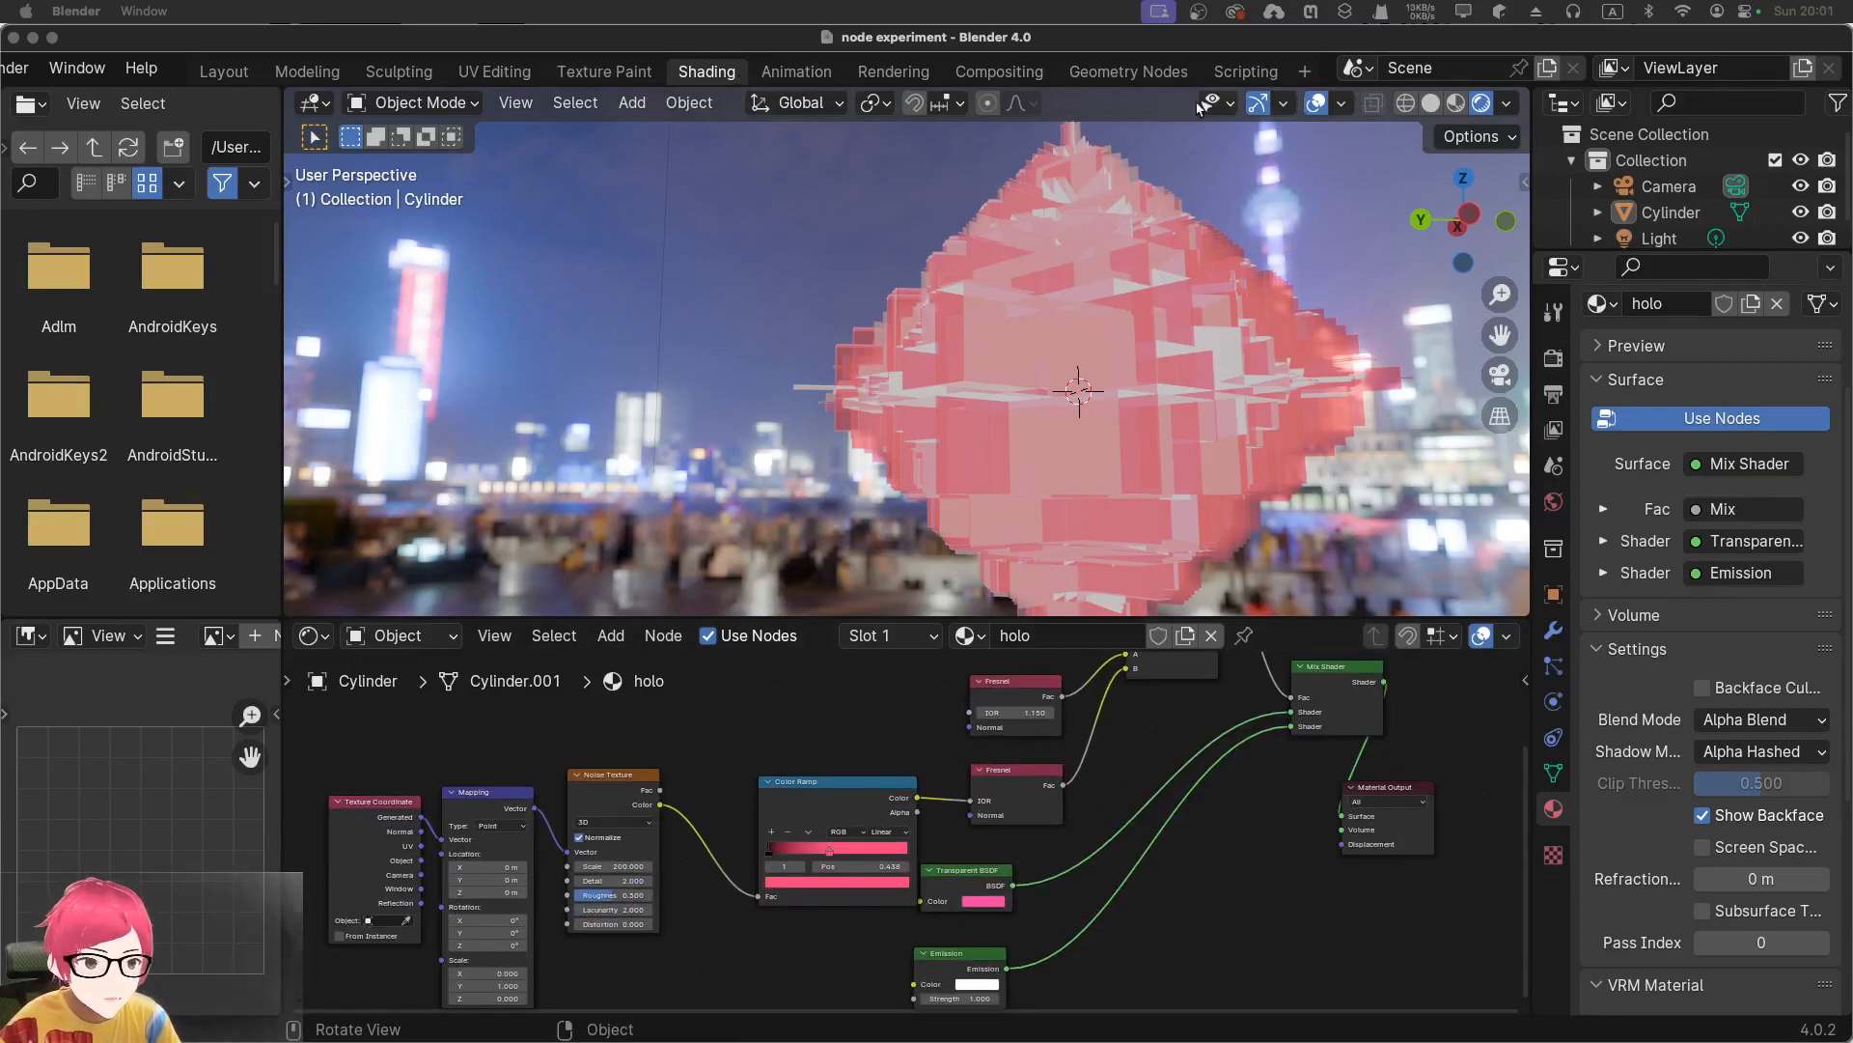
# Delete the extruded cylinder from the scene
pyautogui.click(1076, 147)
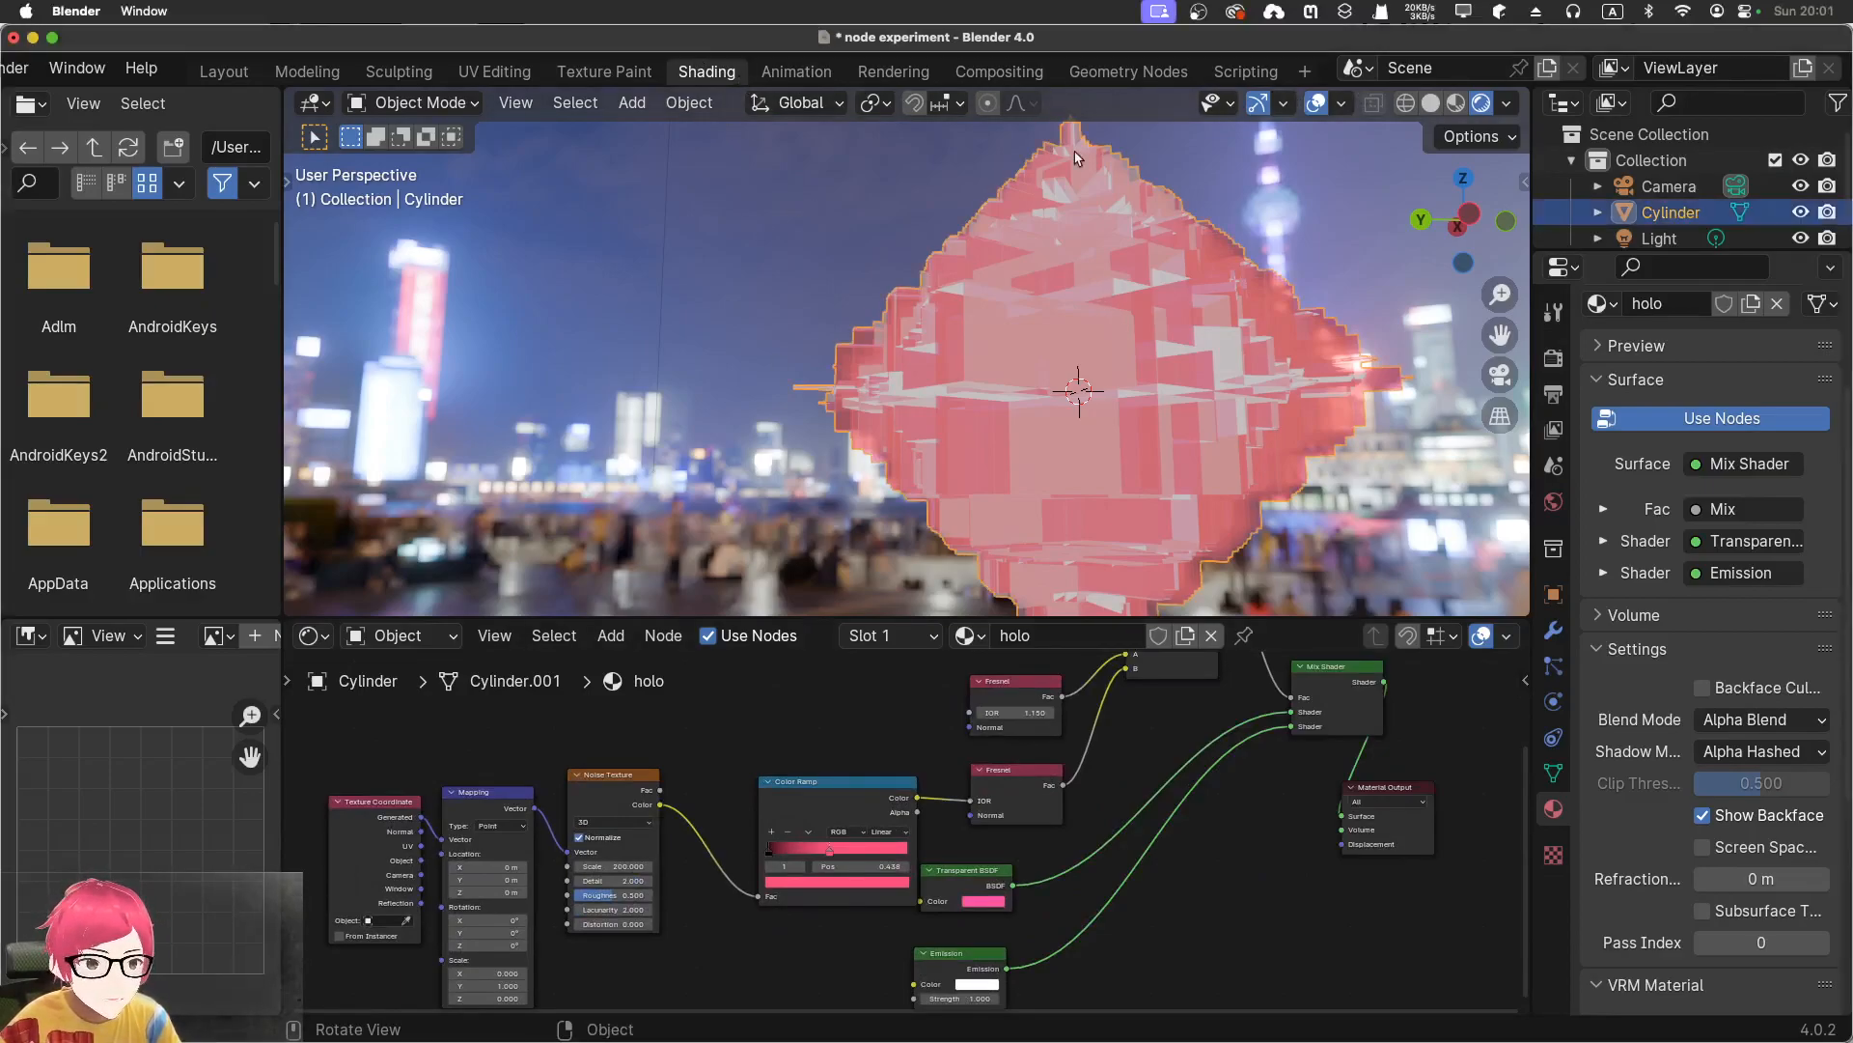
pyautogui.click(1088, 70)
pyautogui.scroll(10, 1133, 317)
pyautogui.press('KP_Decimal')
pyautogui.scroll(4, 1130, 384)
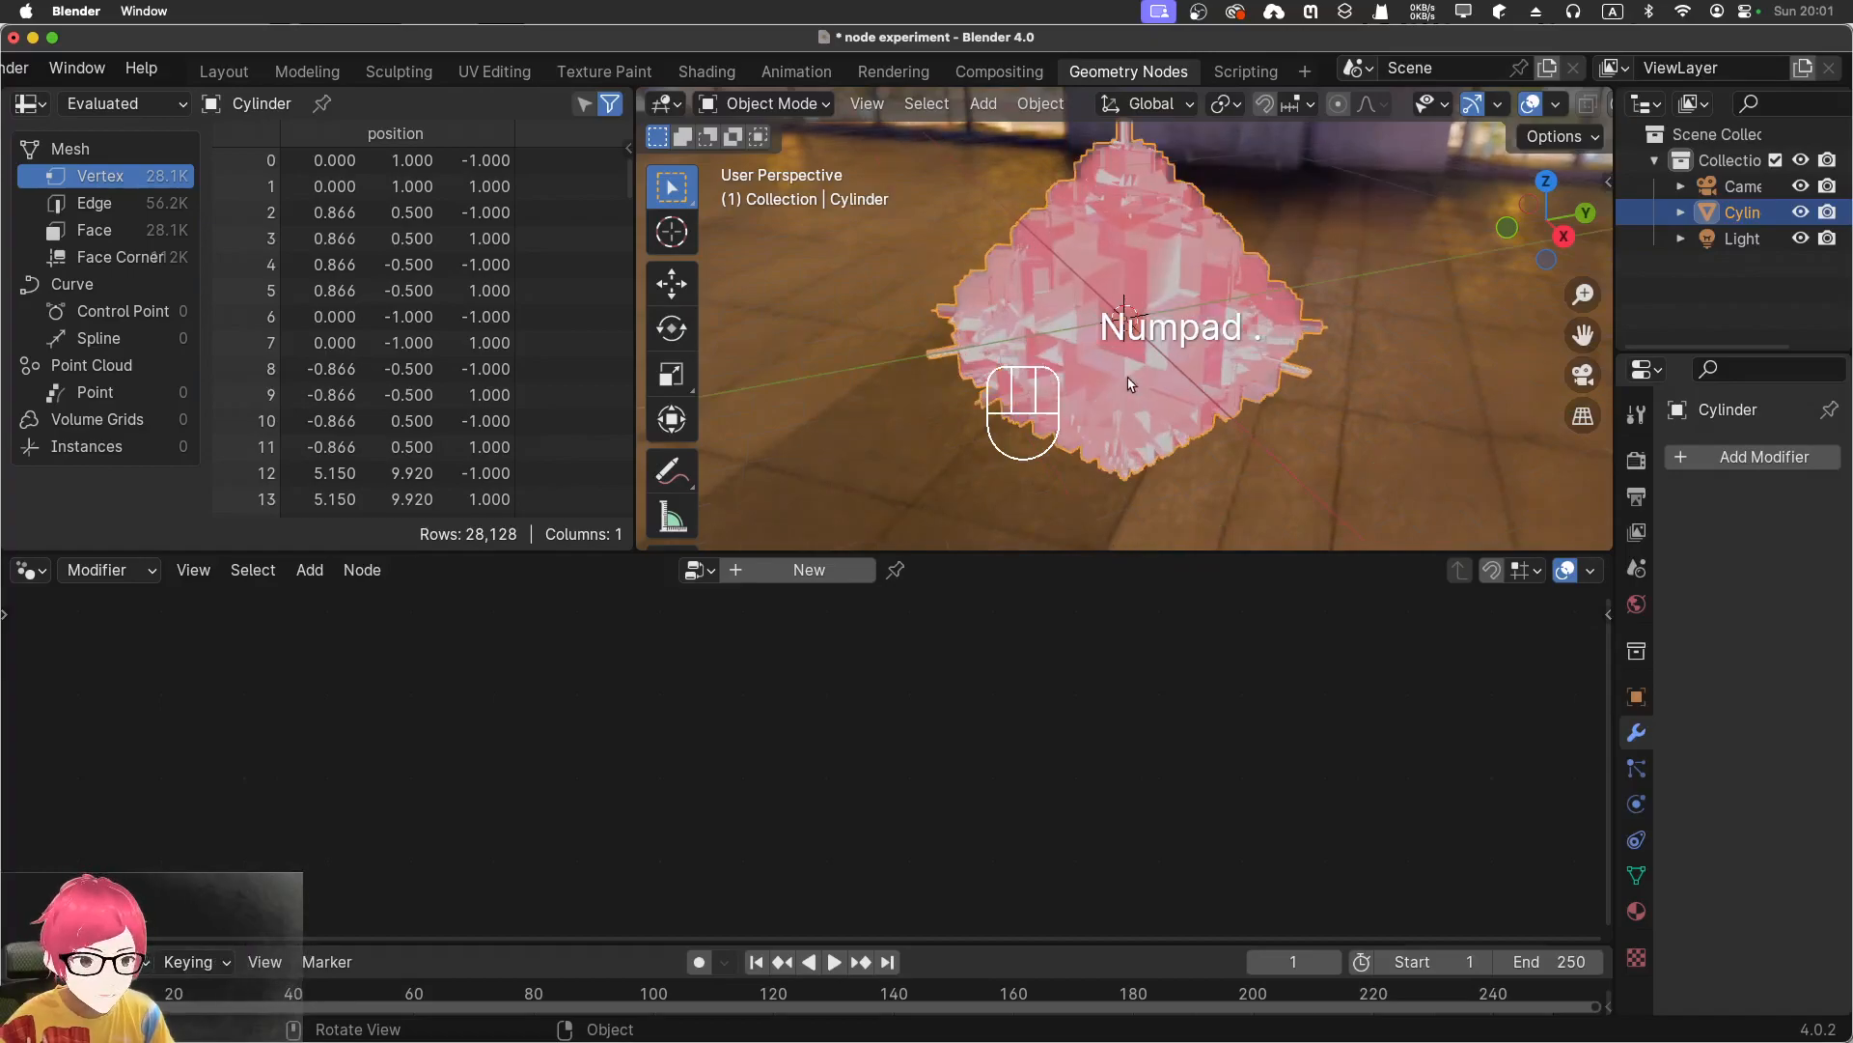
pyautogui.click(1041, 288)
pyautogui.click(981, 339)
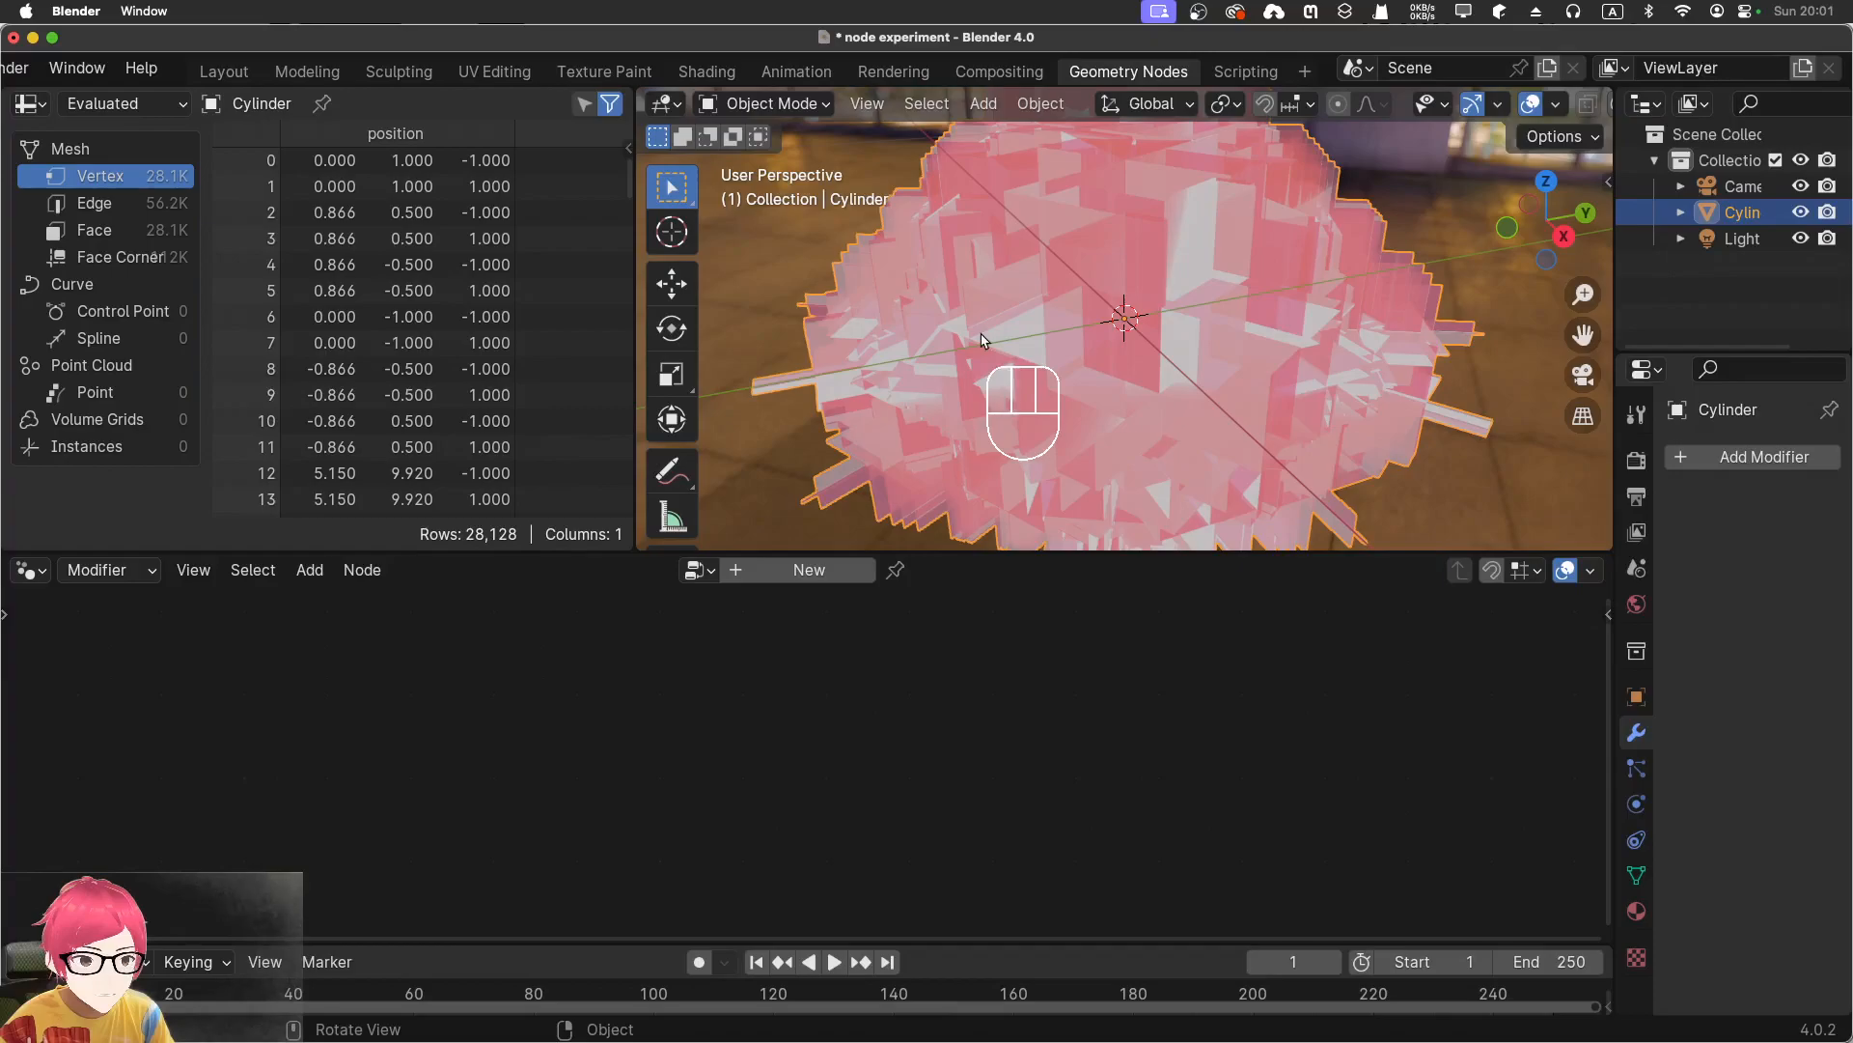
pyautogui.press('x')
pyautogui.click(982, 336)
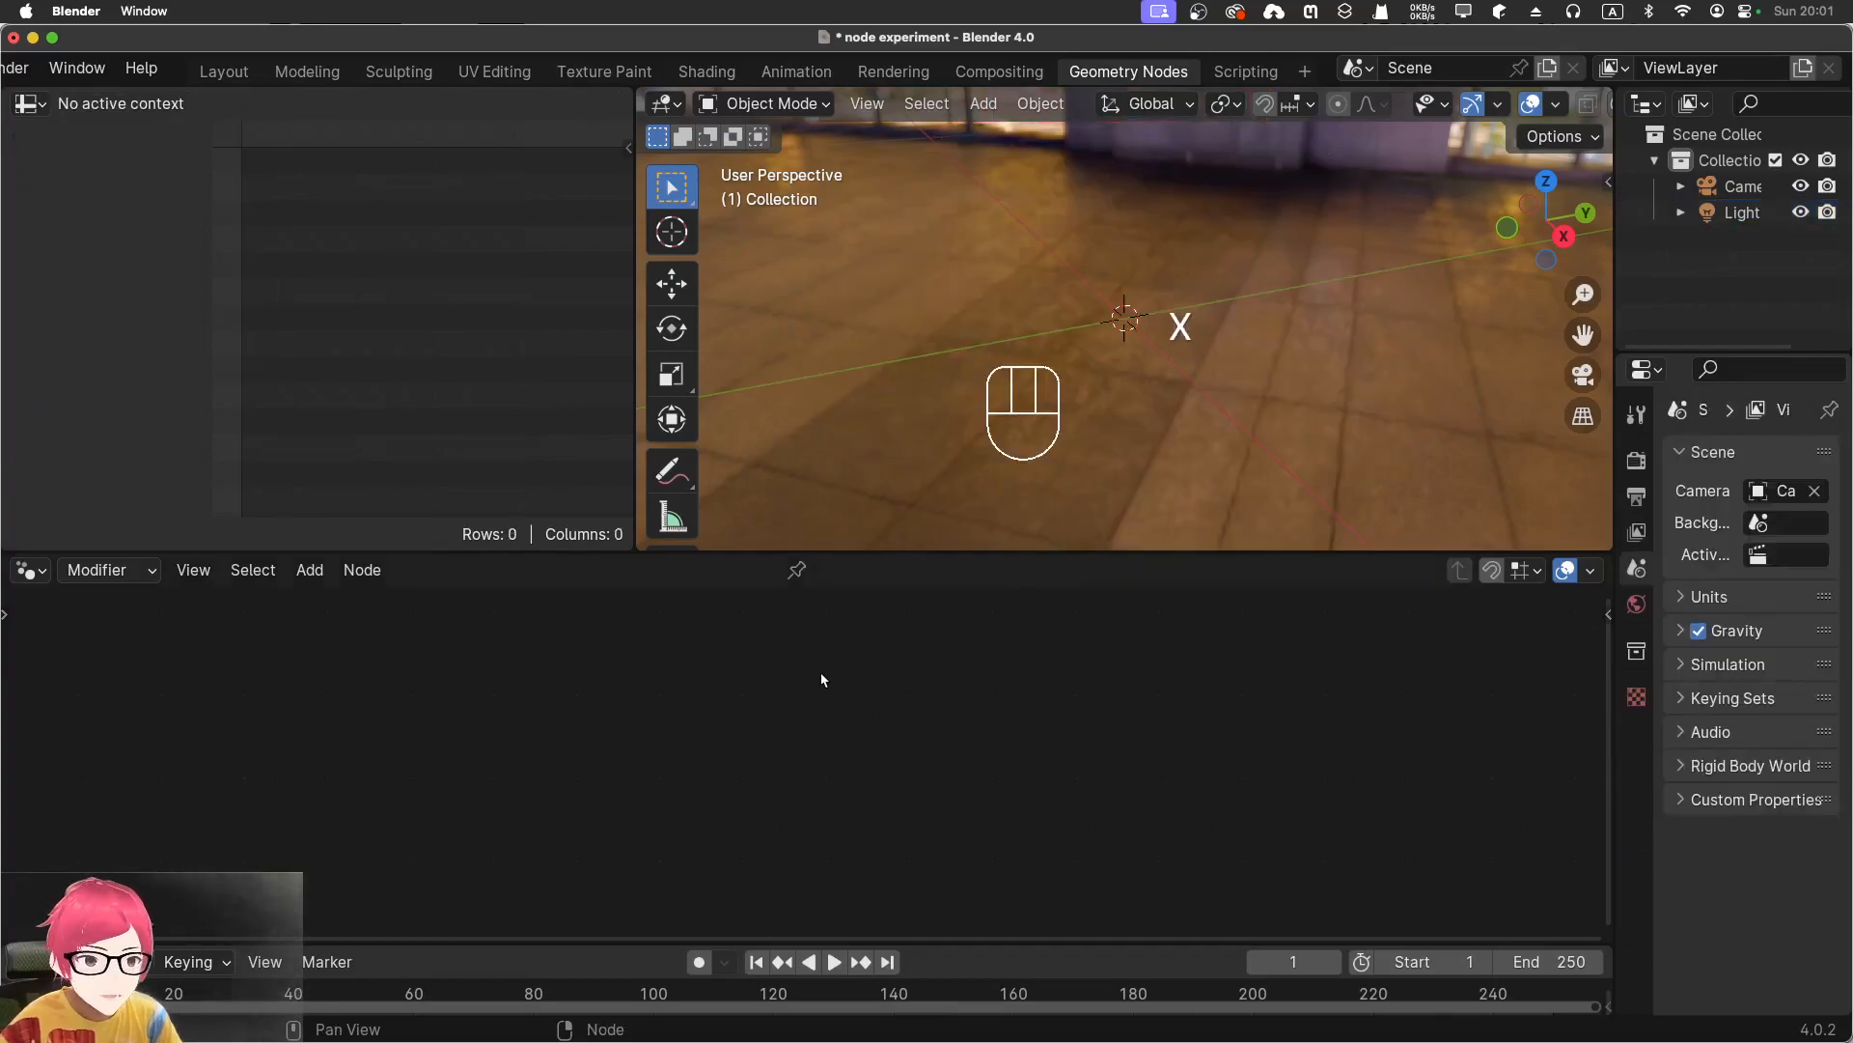
# Add a UV sphere in the Layout workspace and display it in Solid viewport shading
pyautogui.hotkey('shift', 'a')
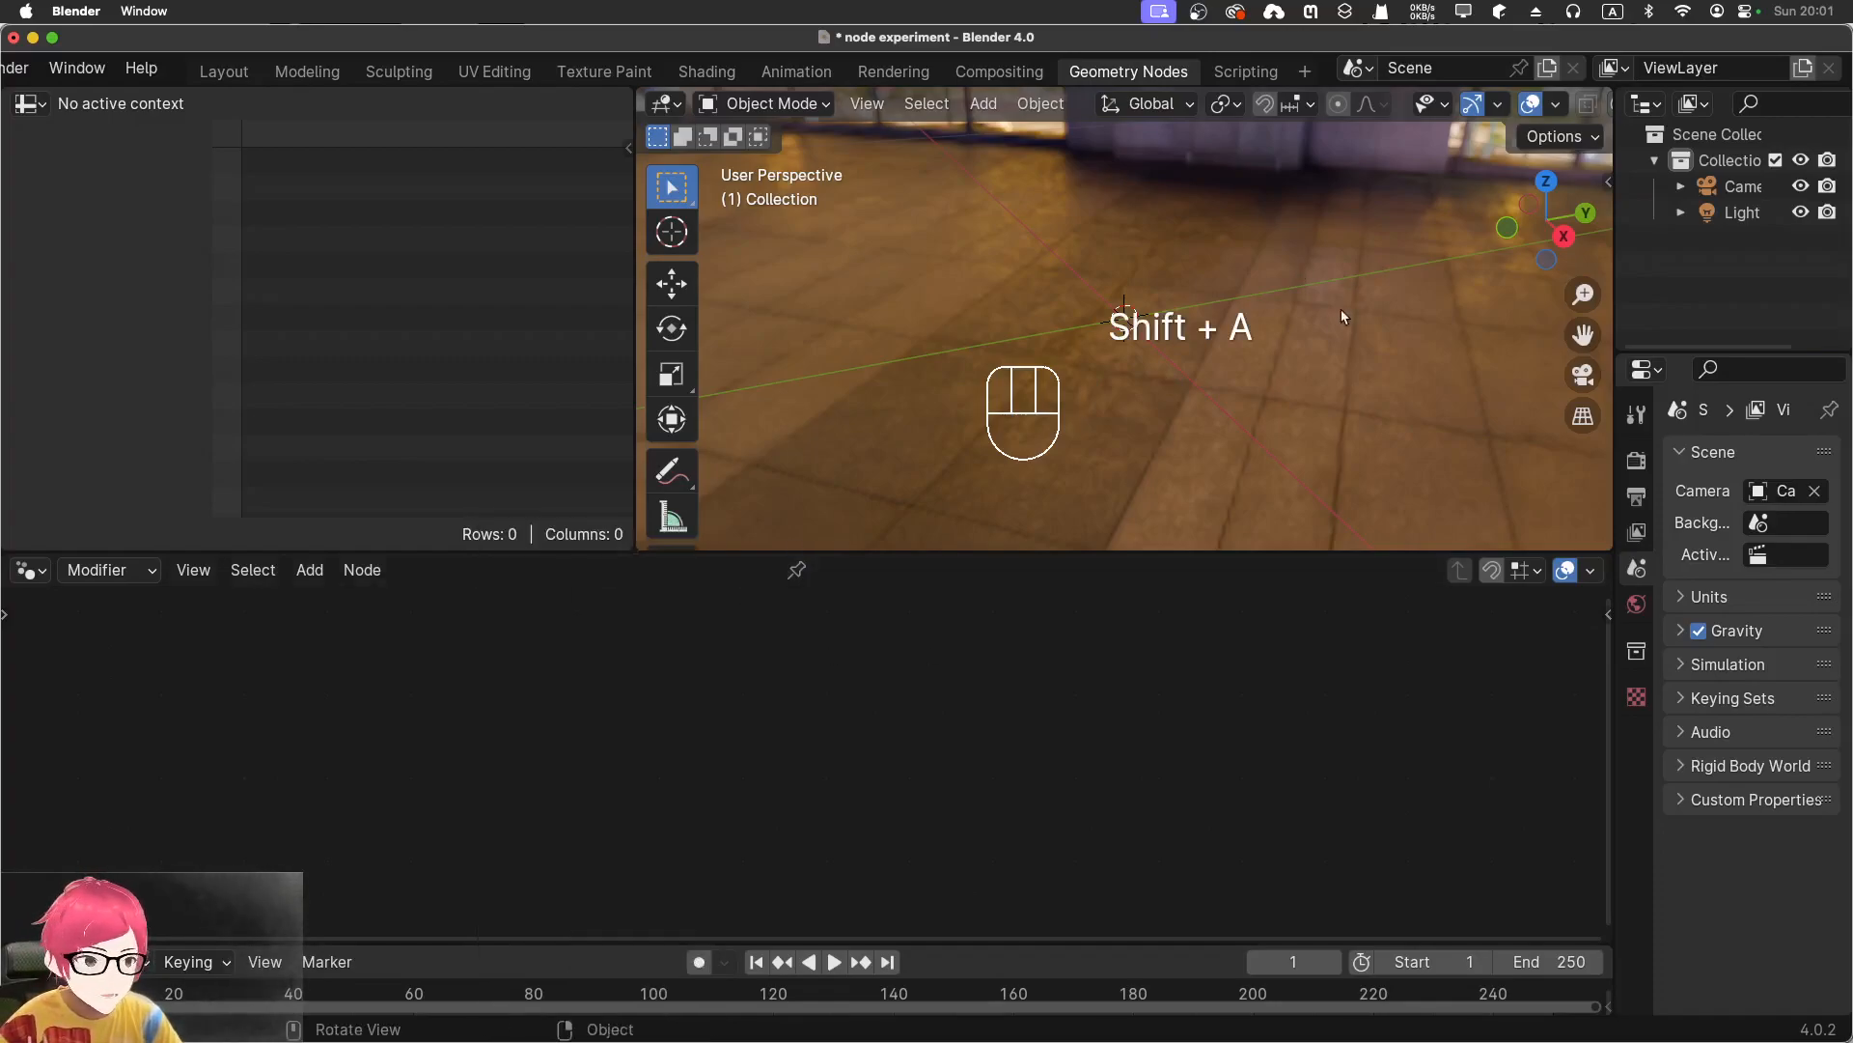
pyautogui.click(227, 74)
pyautogui.hotkey('shift', 'a')
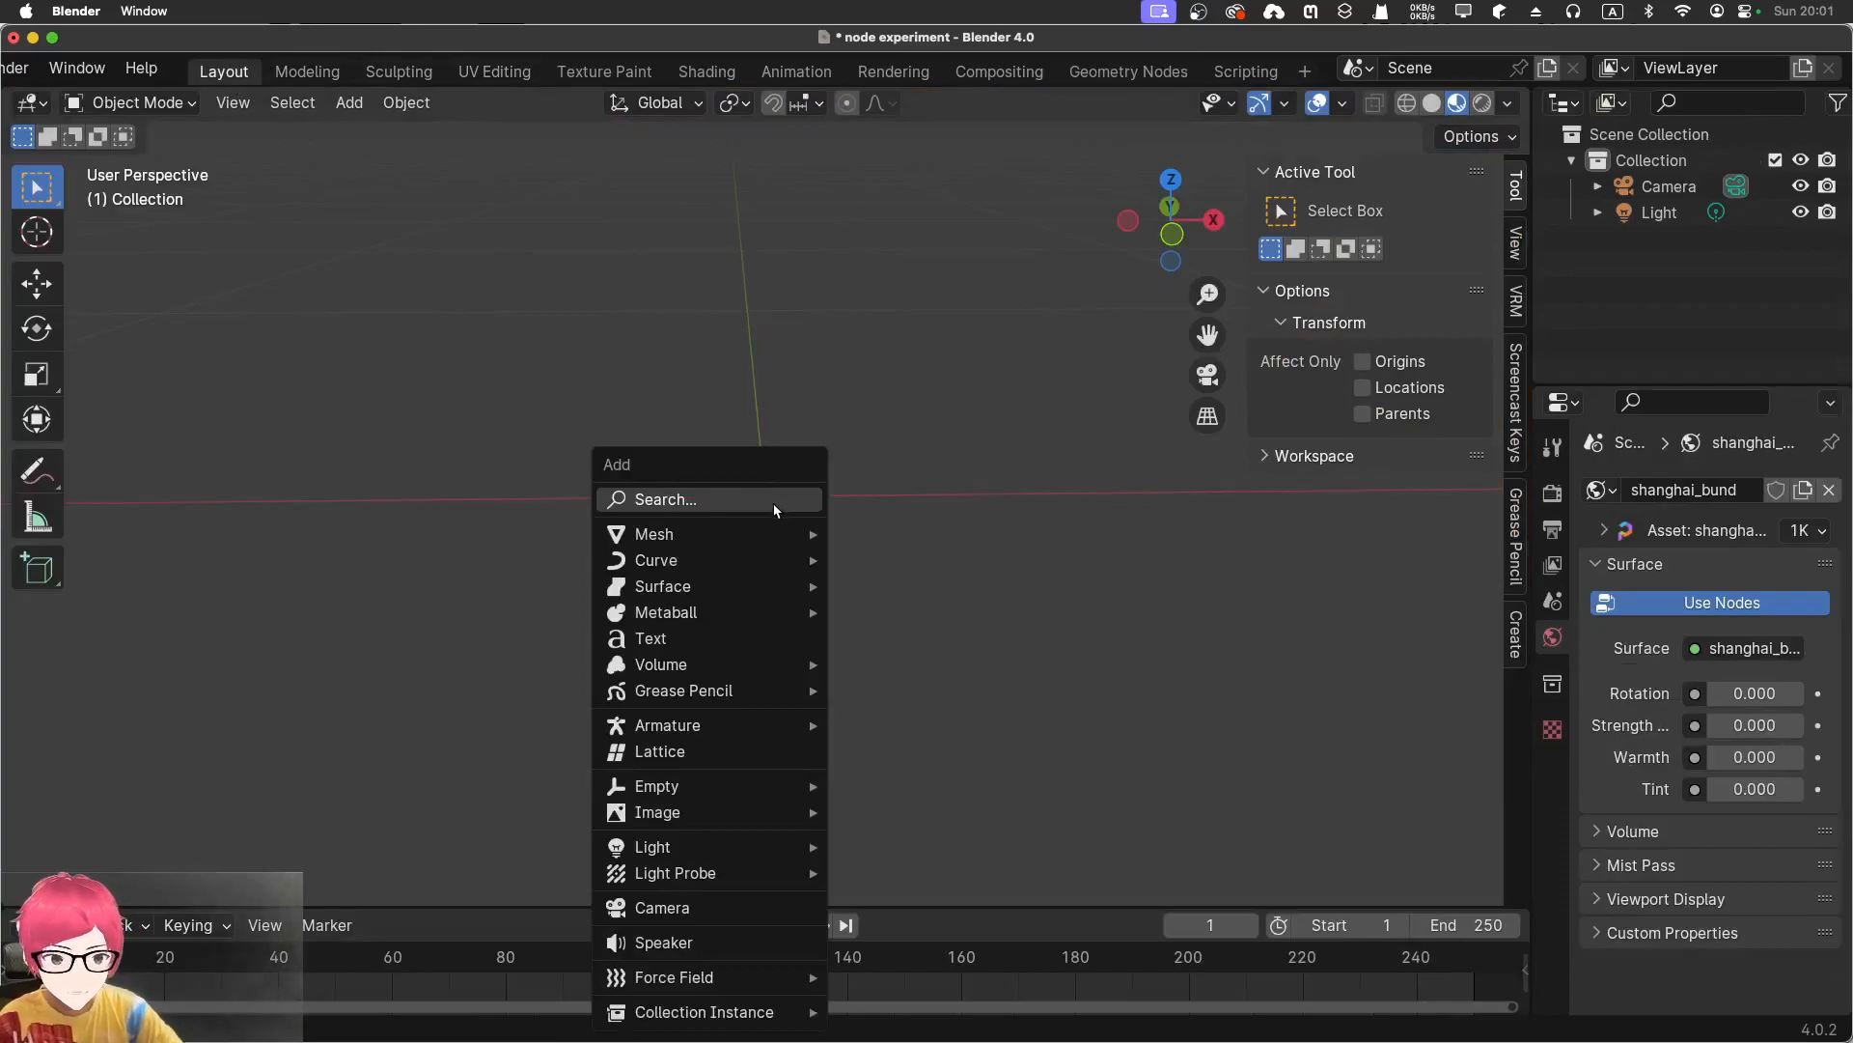
pyautogui.moveTo(766, 531)
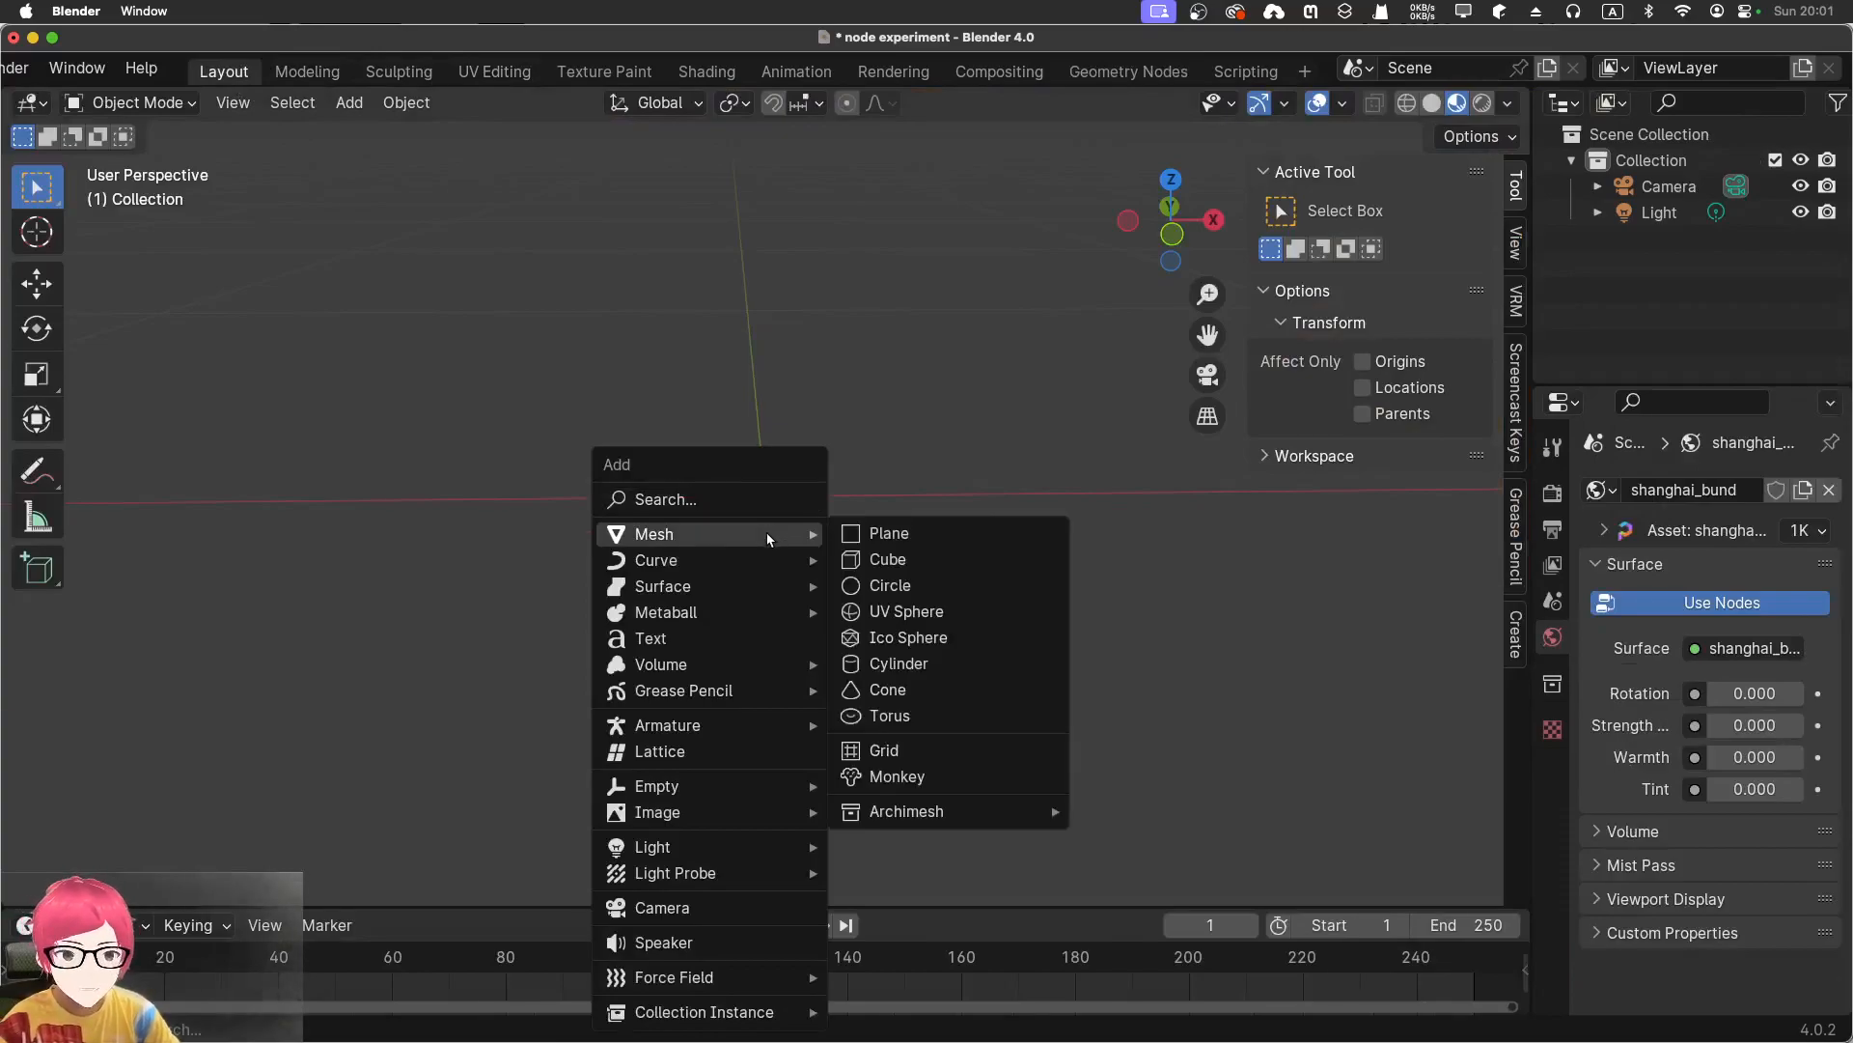
pyautogui.click(944, 613)
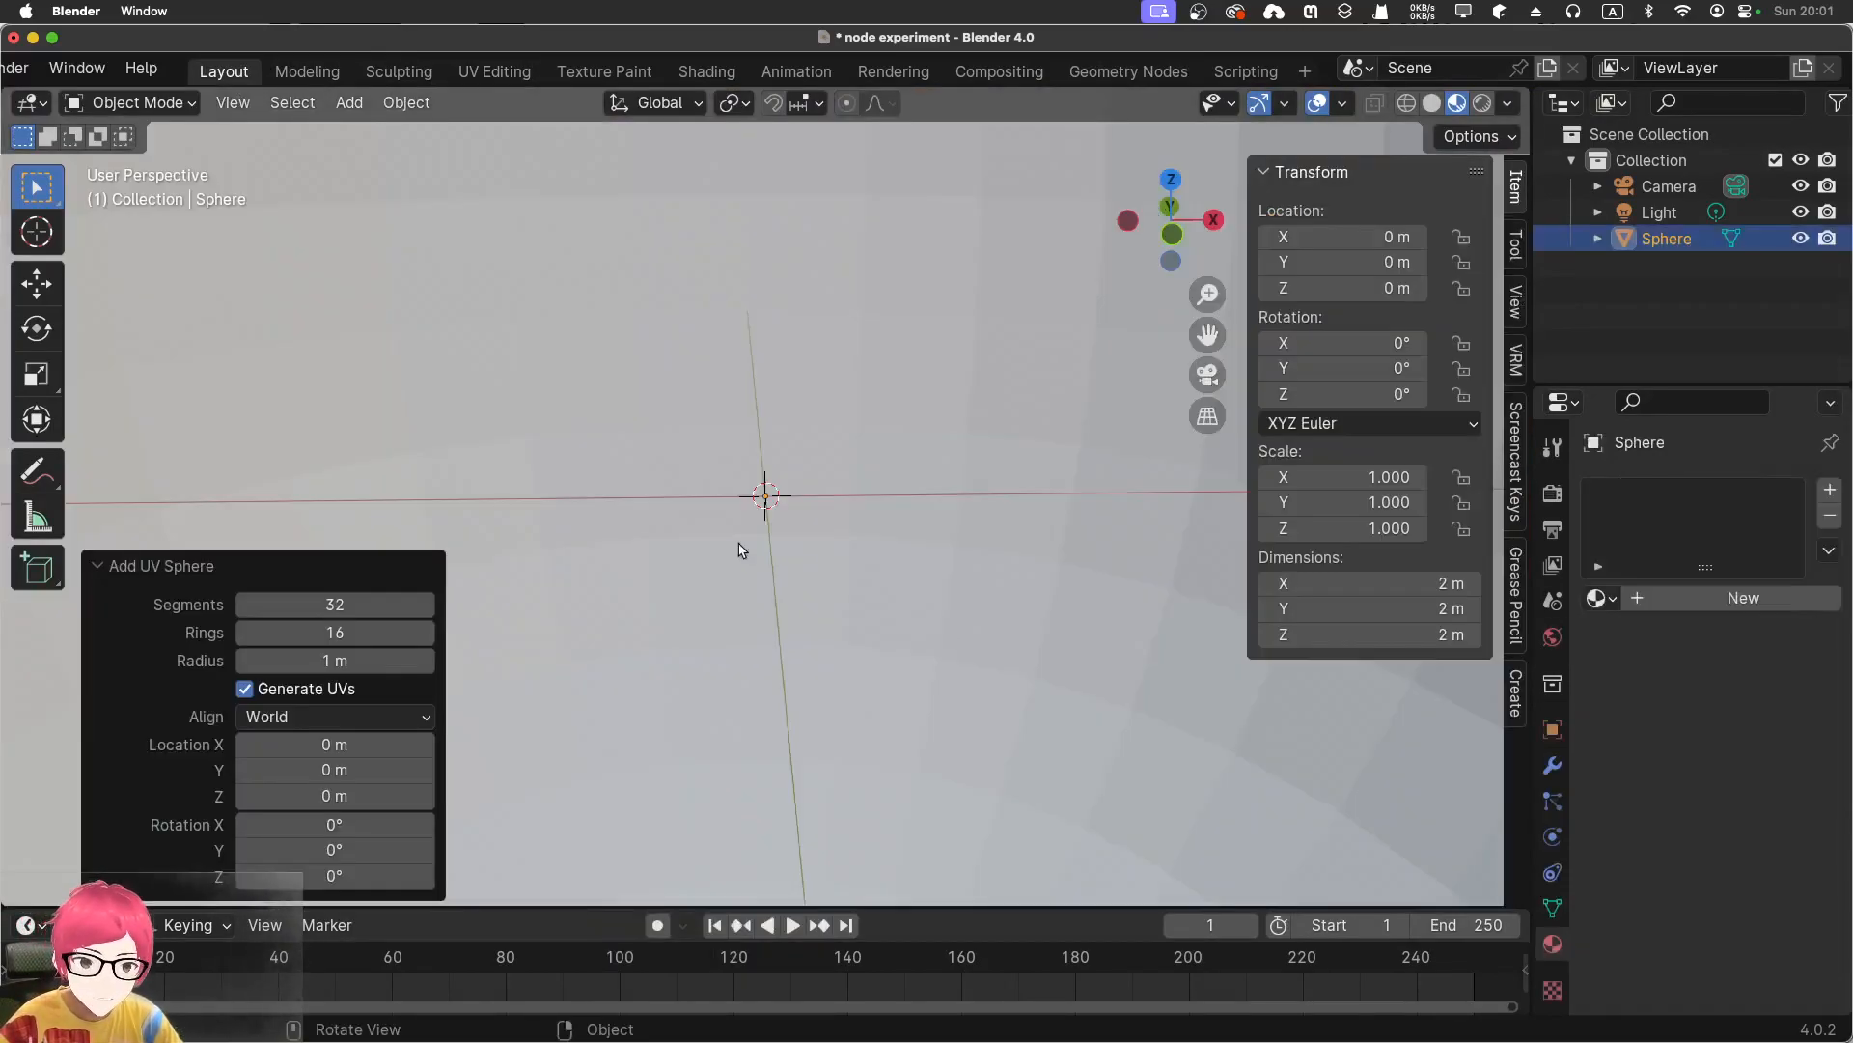
pyautogui.scroll(-6, 753, 522)
pyautogui.scroll(2, 743, 560)
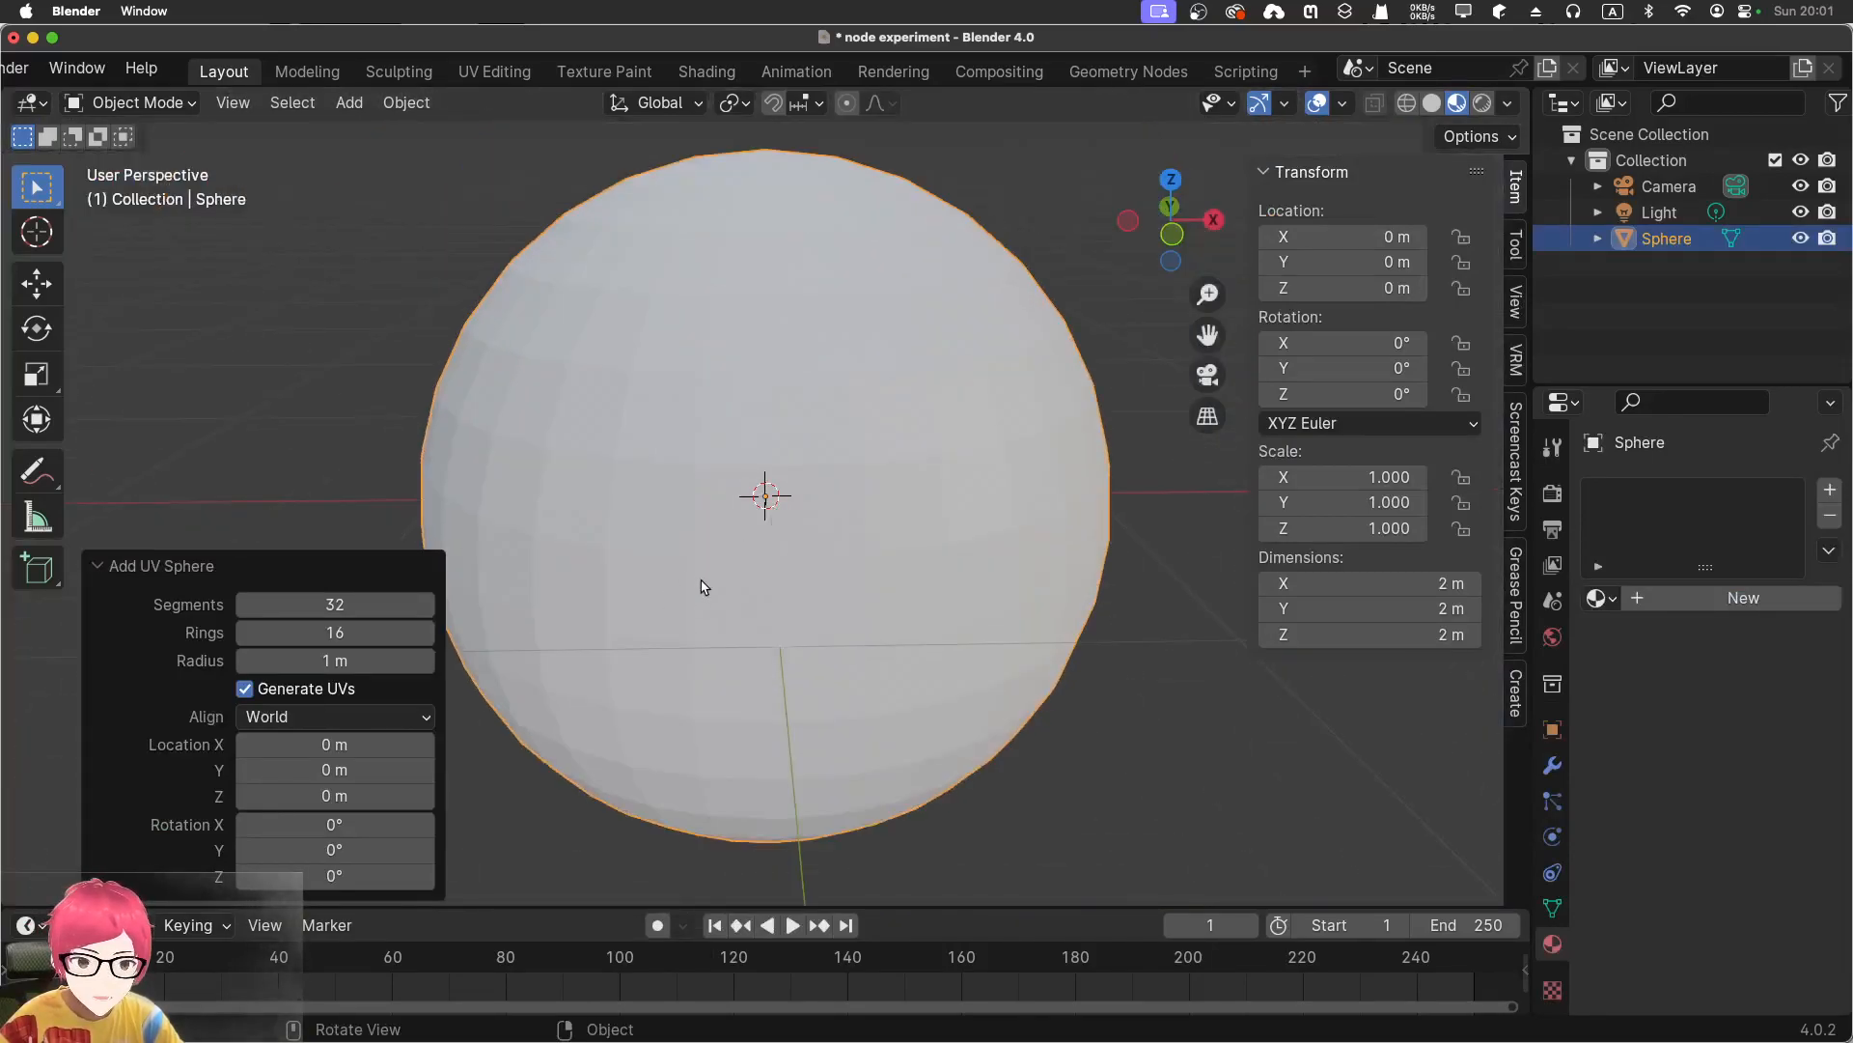
pyautogui.scroll(-1, 710, 572)
pyautogui.moveTo(676, 697); pyautogui.dragTo(686, 527, button='middle')
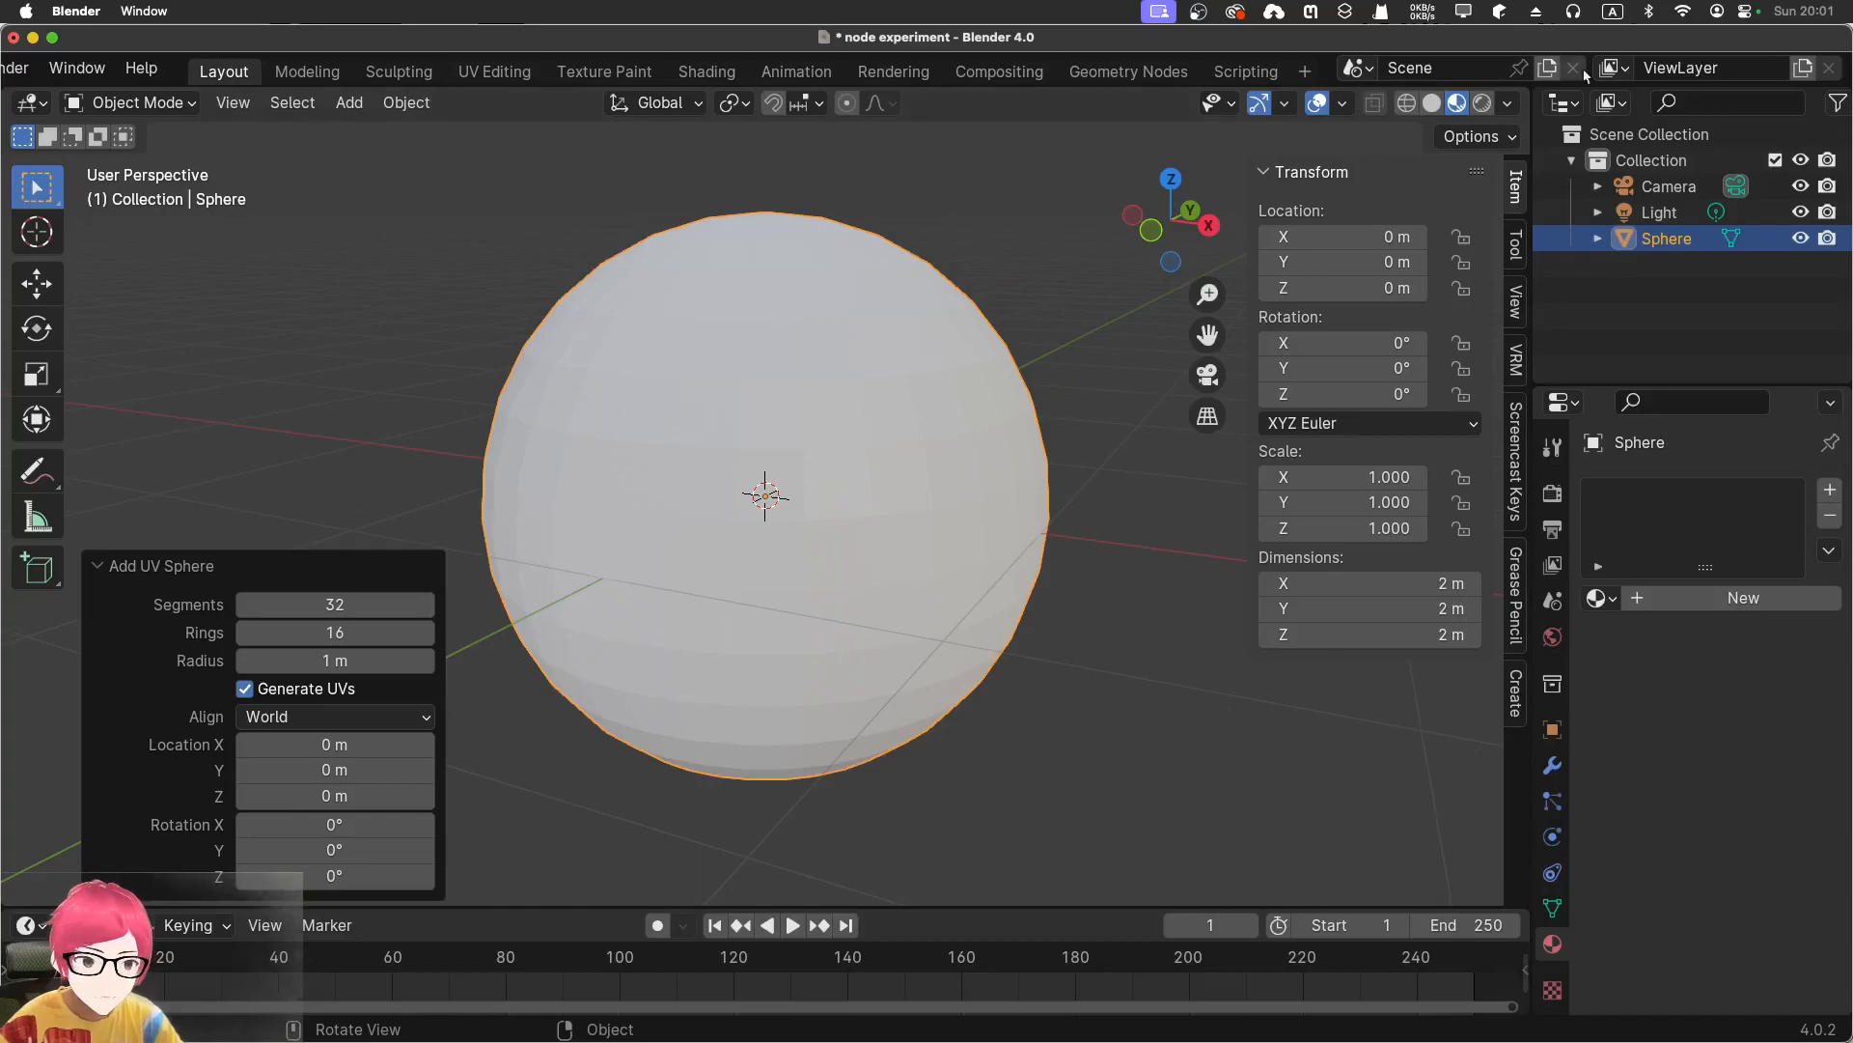
pyautogui.click(1428, 106)
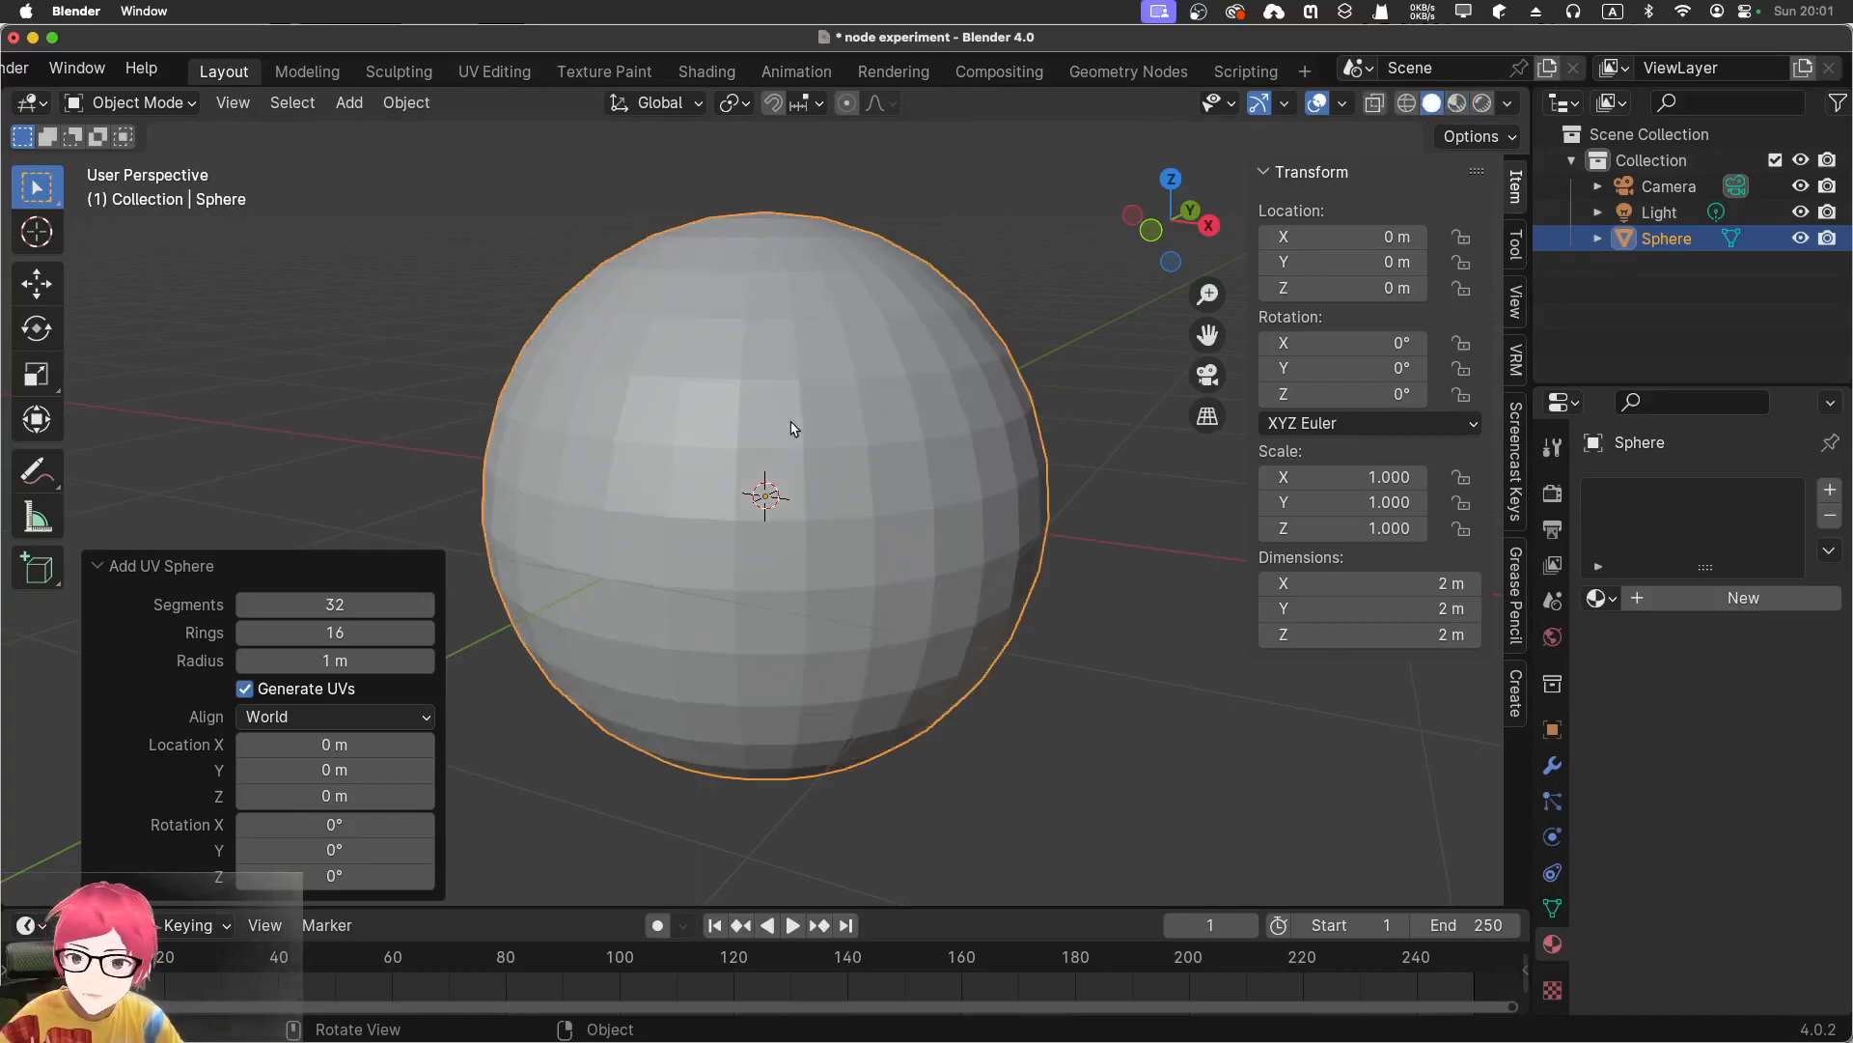
# Set the new UV sphere to 10 segments and 10 rings
pyautogui.moveTo(357, 608); pyautogui.dragTo(332, 606)
pyautogui.click(338, 606)
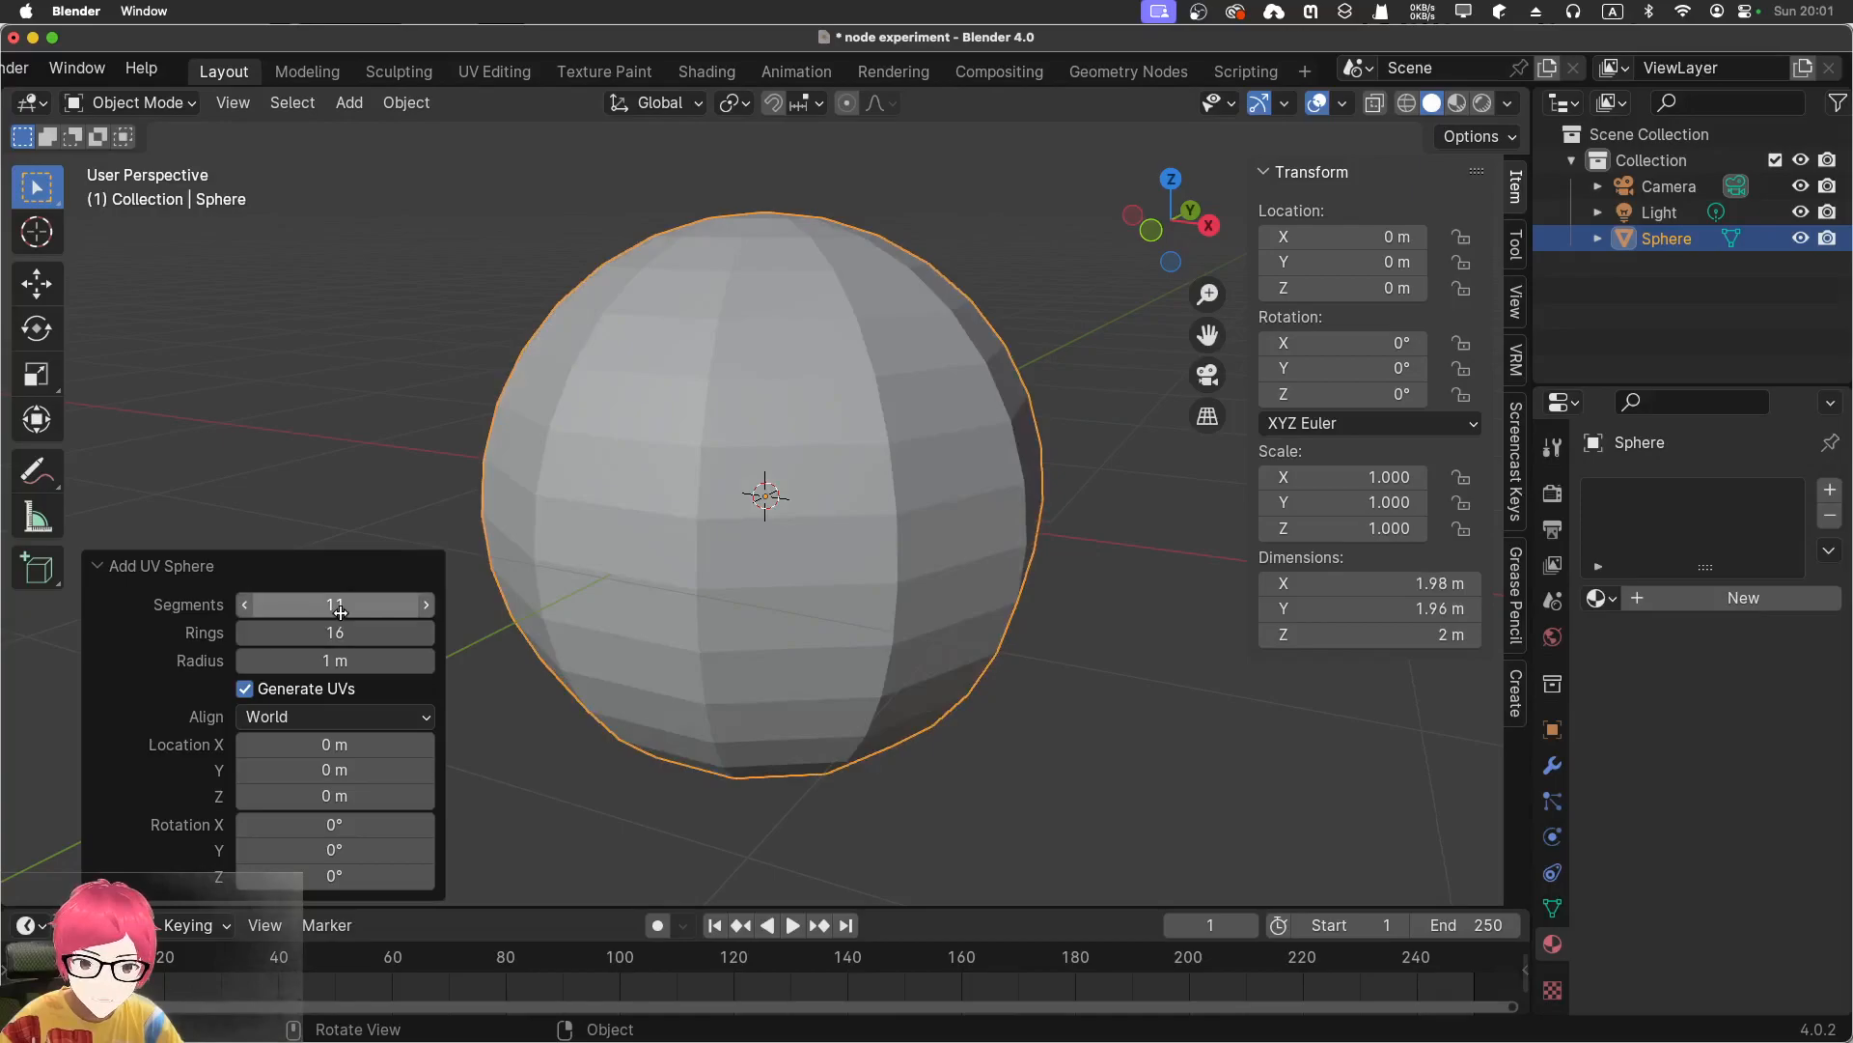
pyautogui.write('10')
pyautogui.press('Return')
pyautogui.click(327, 632)
pyautogui.write('10')
pyautogui.press('Return')
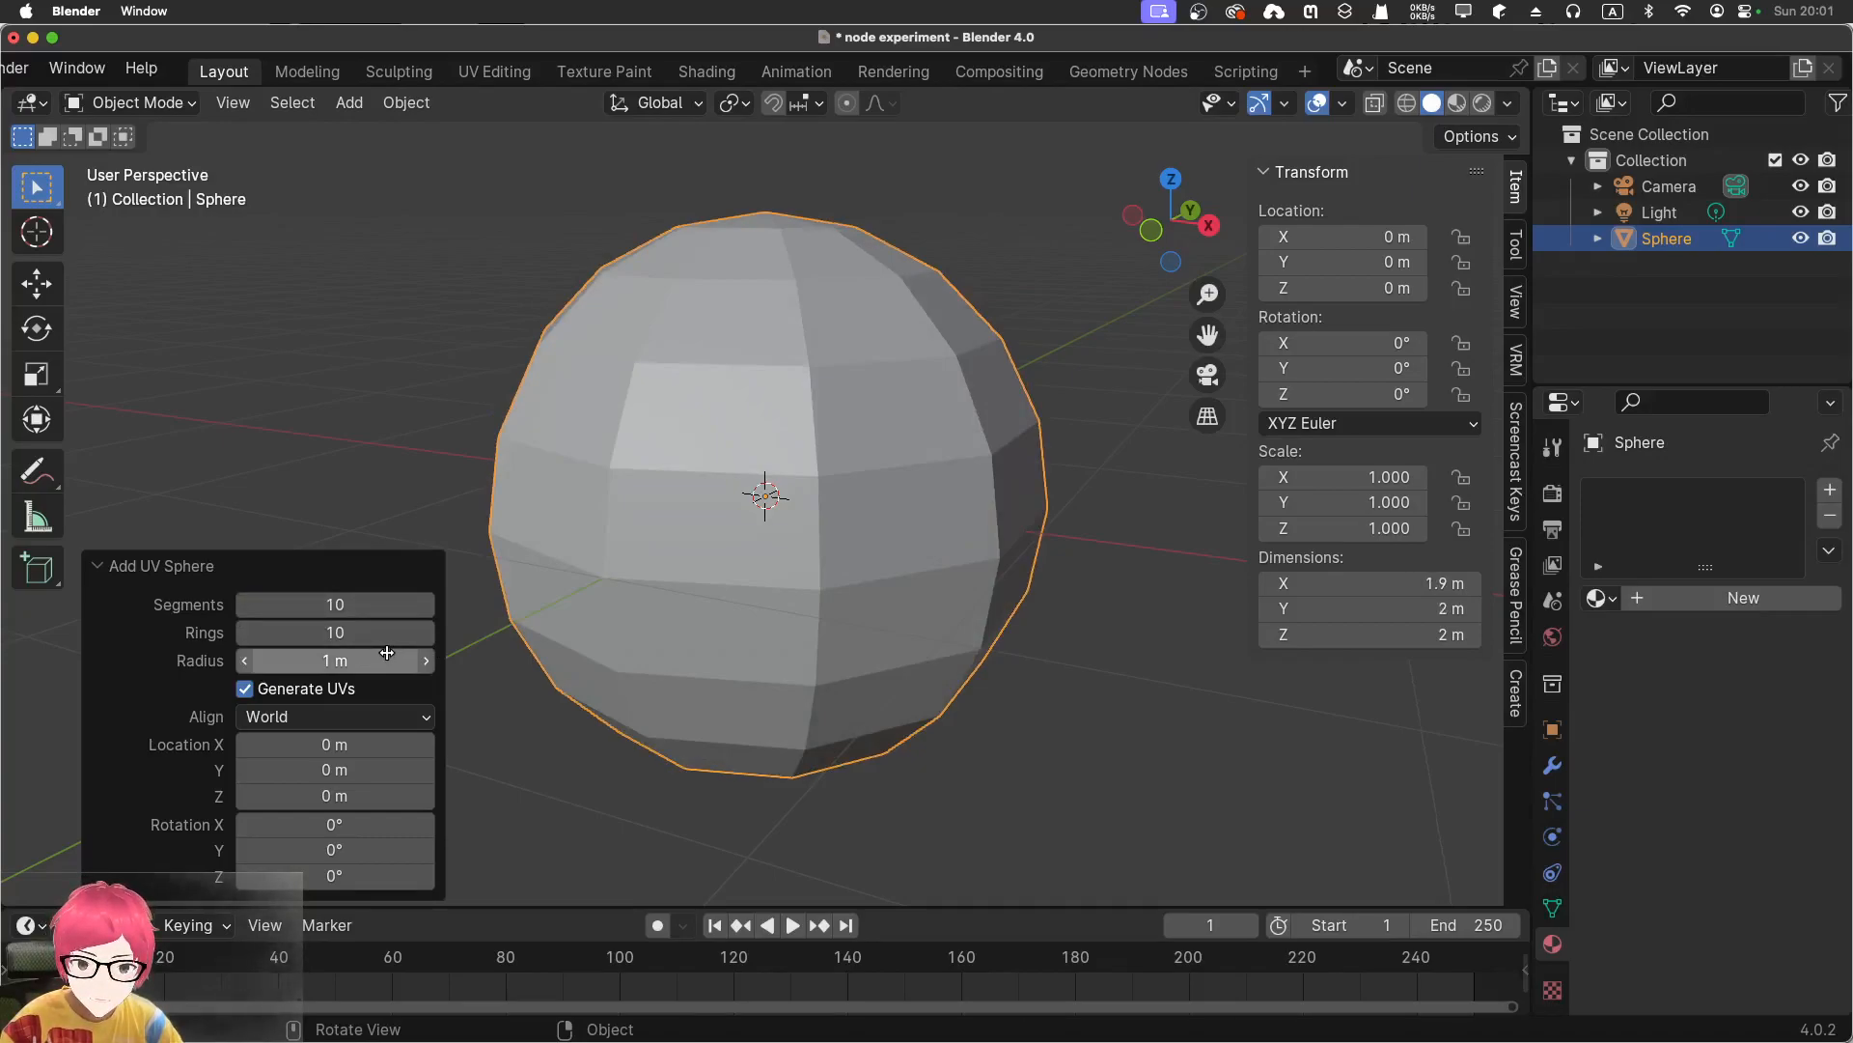
# Raise the UV sphere's segment count to 16
pyautogui.moveTo(579, 576); pyautogui.dragTo(621, 592, button='middle')
pyautogui.click(359, 603)
pyautogui.moveTo(366, 604); pyautogui.dragTo(375, 604)
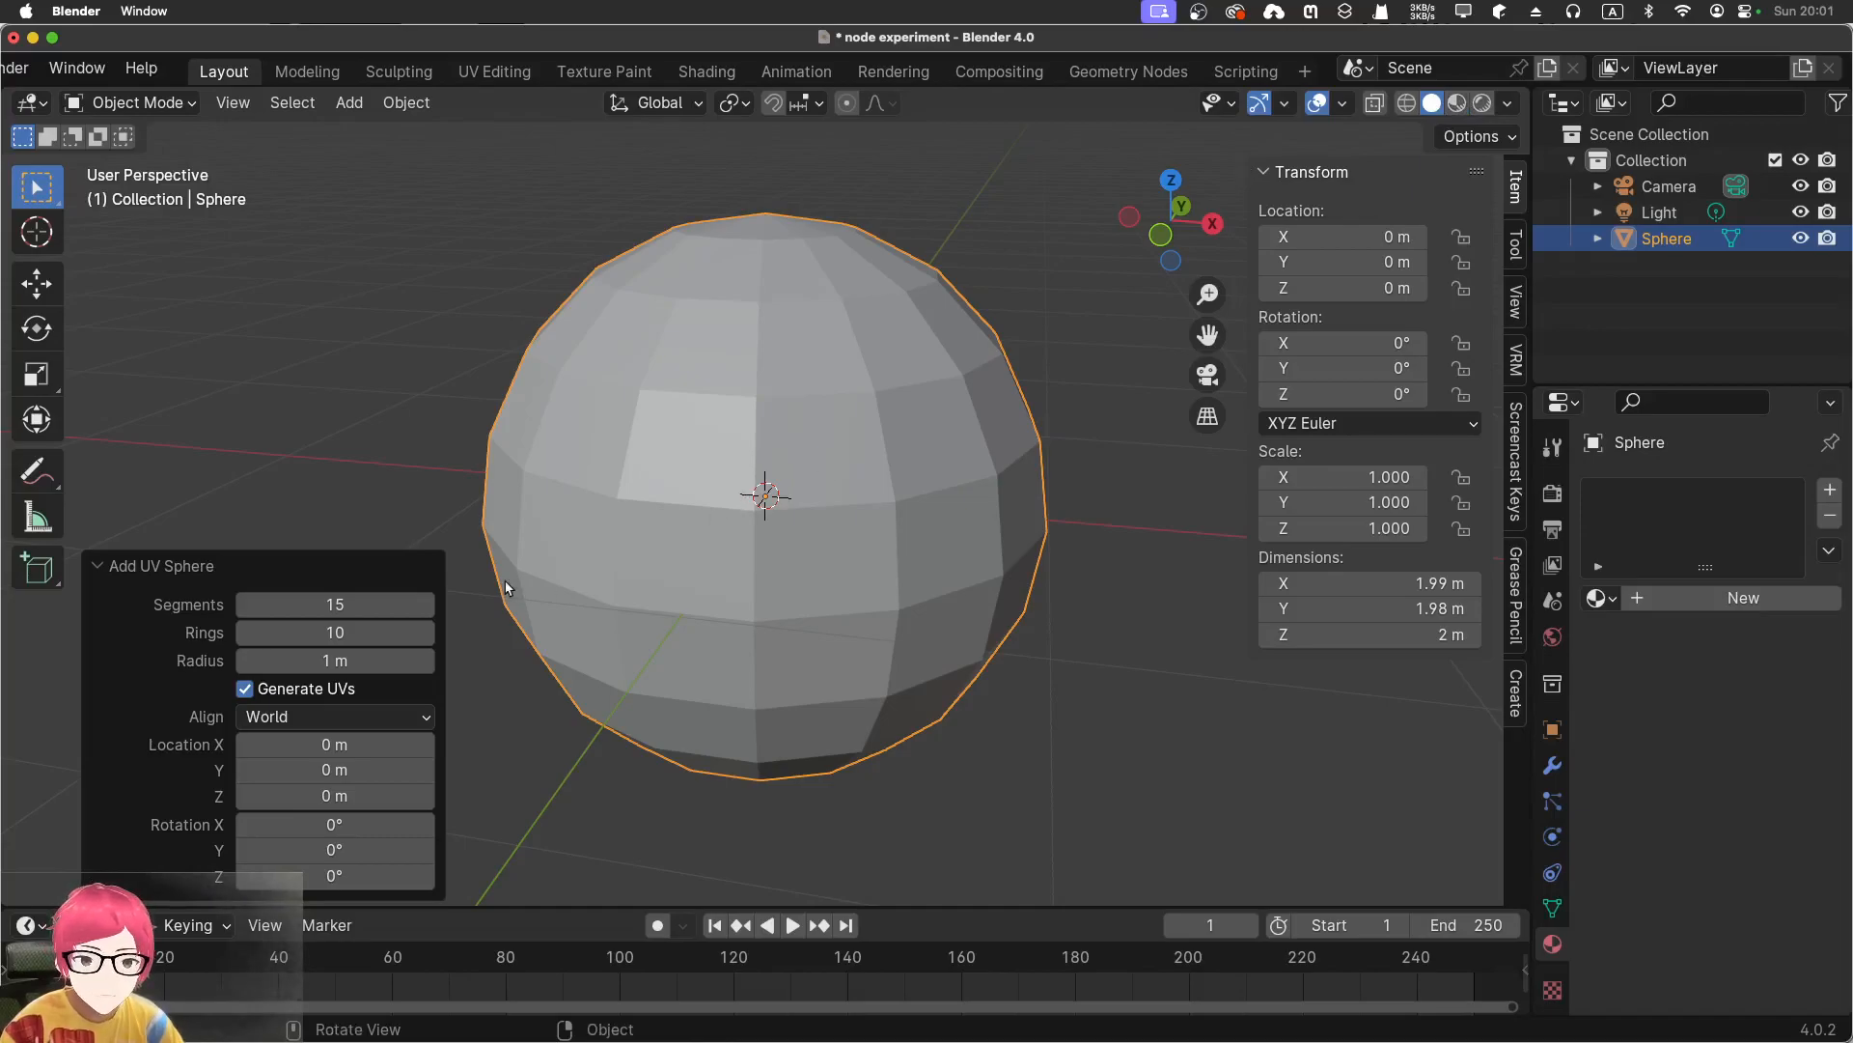
pyautogui.click(360, 605)
pyautogui.press('Return')
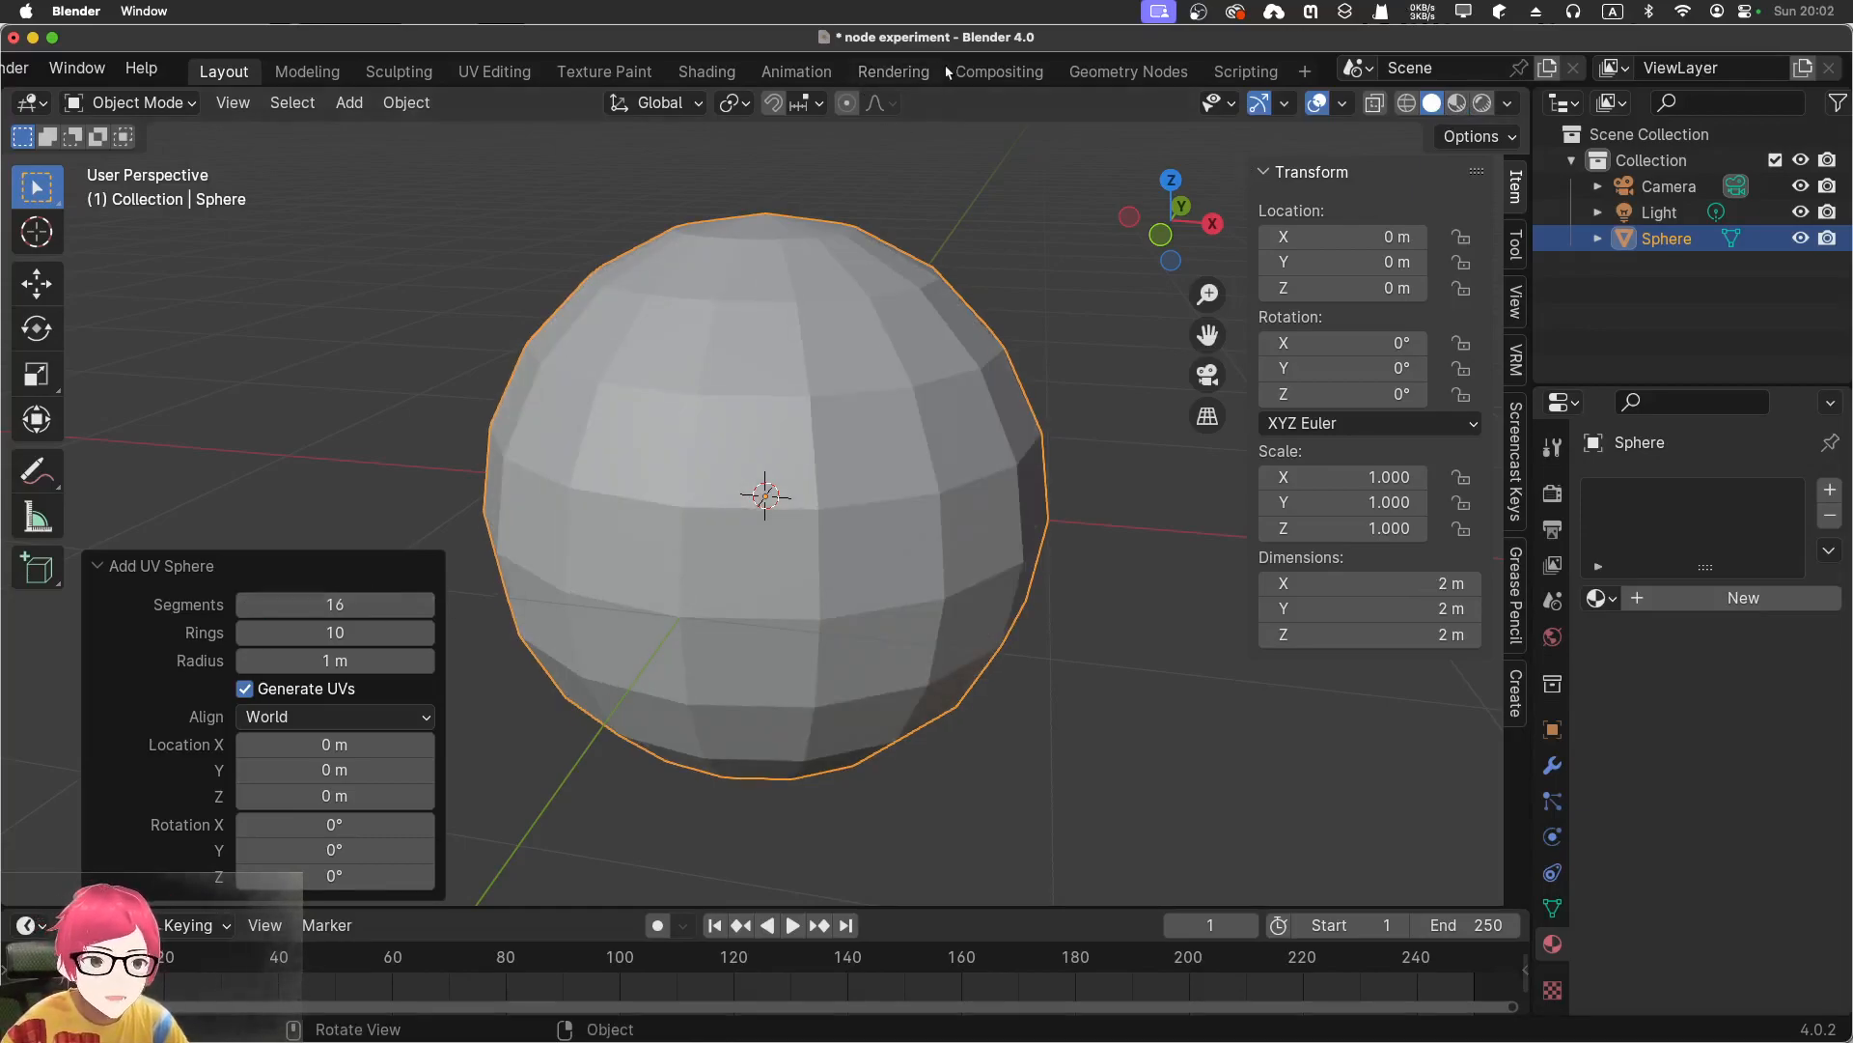
# Create a new geometry node tree for the sphere in the Geometry Nodes workspace
pyautogui.click(1086, 77)
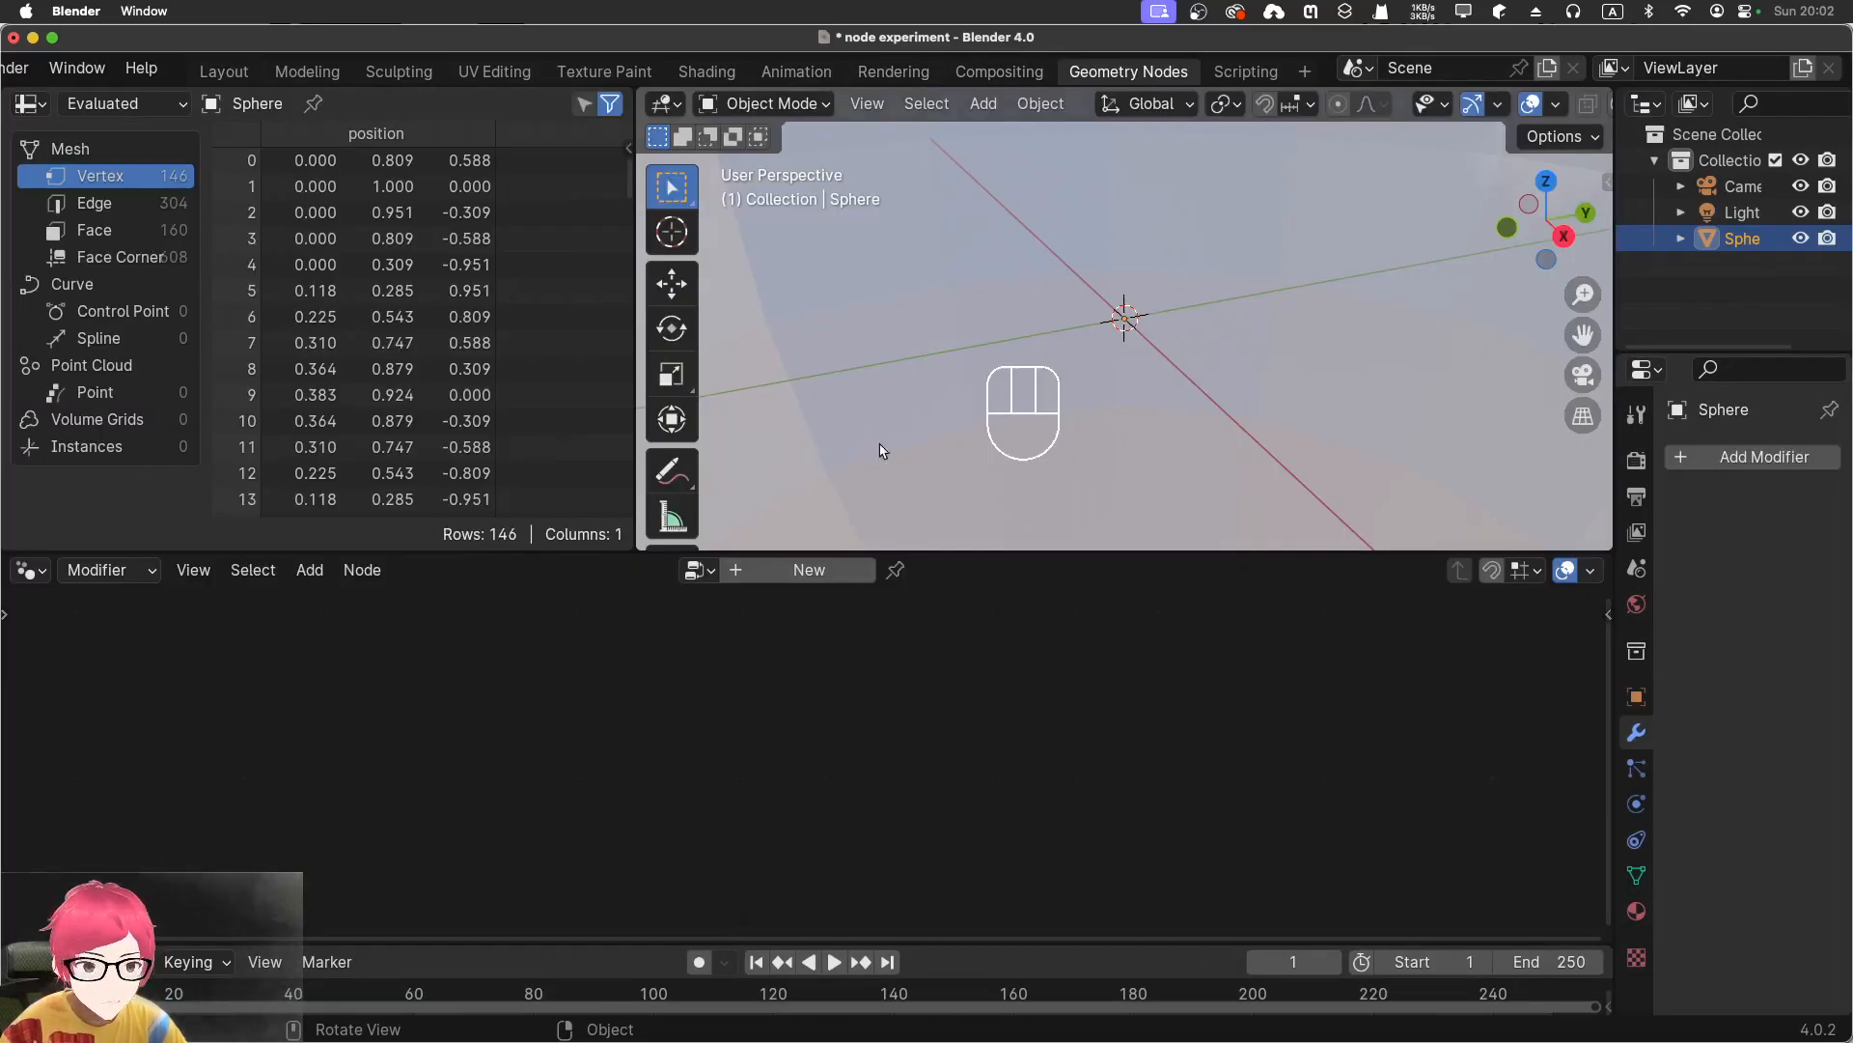
pyautogui.click(808, 571)
pyautogui.moveTo(403, 726); pyautogui.dragTo(747, 749, button='middle')
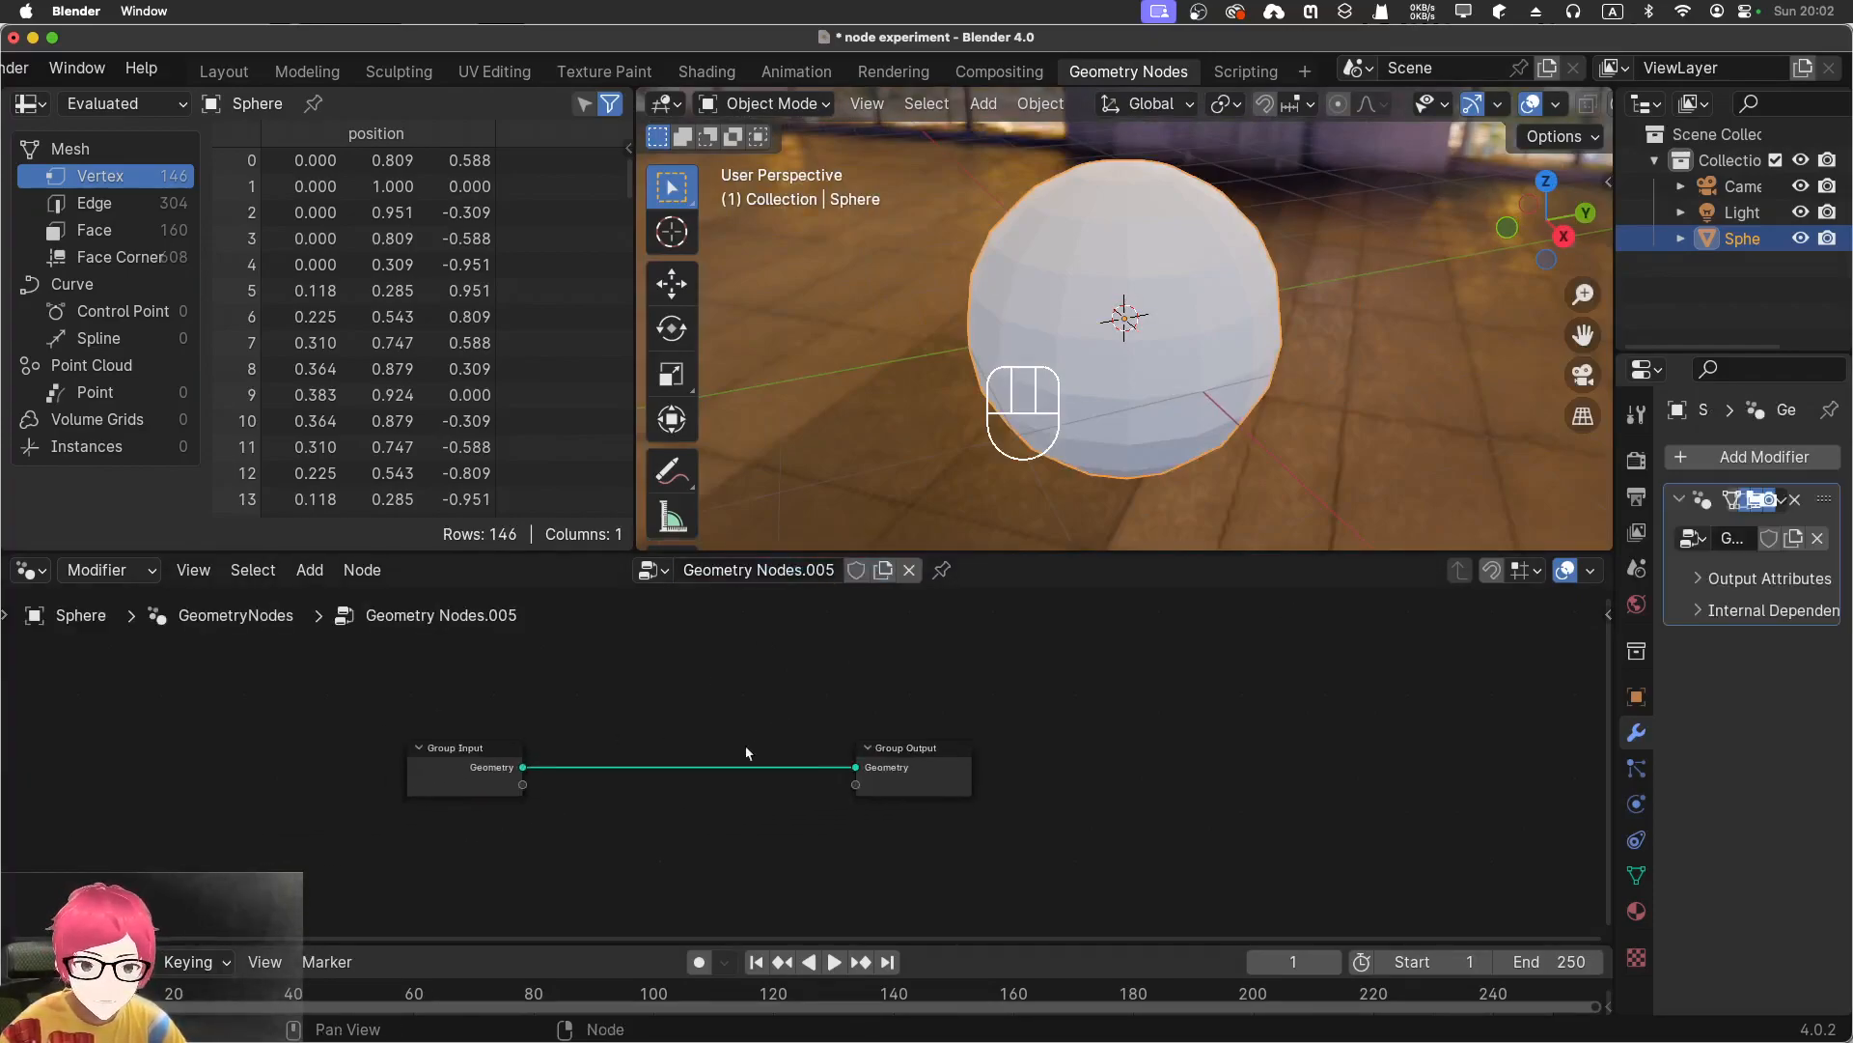
pyautogui.scroll(4, 747, 749)
pyautogui.moveTo(638, 697)
pyautogui.mouseDown(button='middle')
pyautogui.moveTo(780, 709)
pyautogui.moveTo(653, 724)
pyautogui.mouseUp(button='middle')
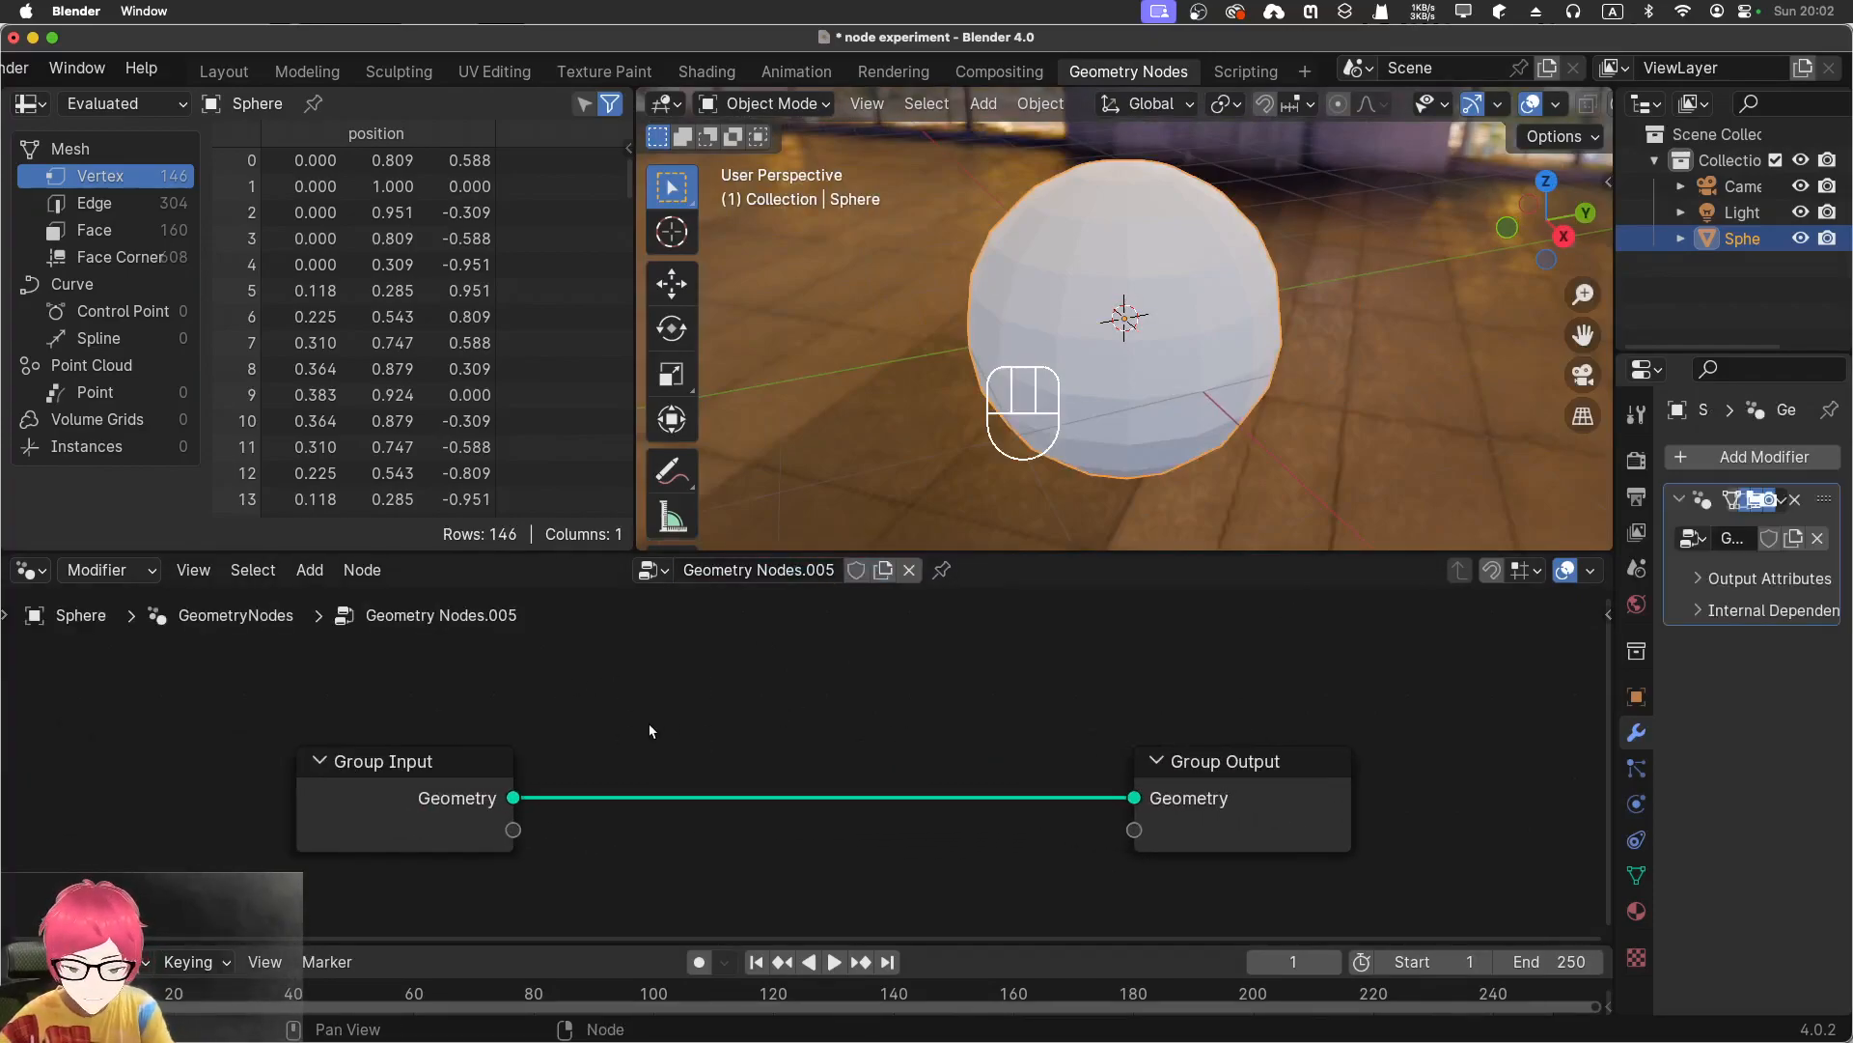
# Insert an Extrude Mesh node between Group Input and Group Output
pyautogui.hotkey('shift', 'a')
pyautogui.click(559, 519)
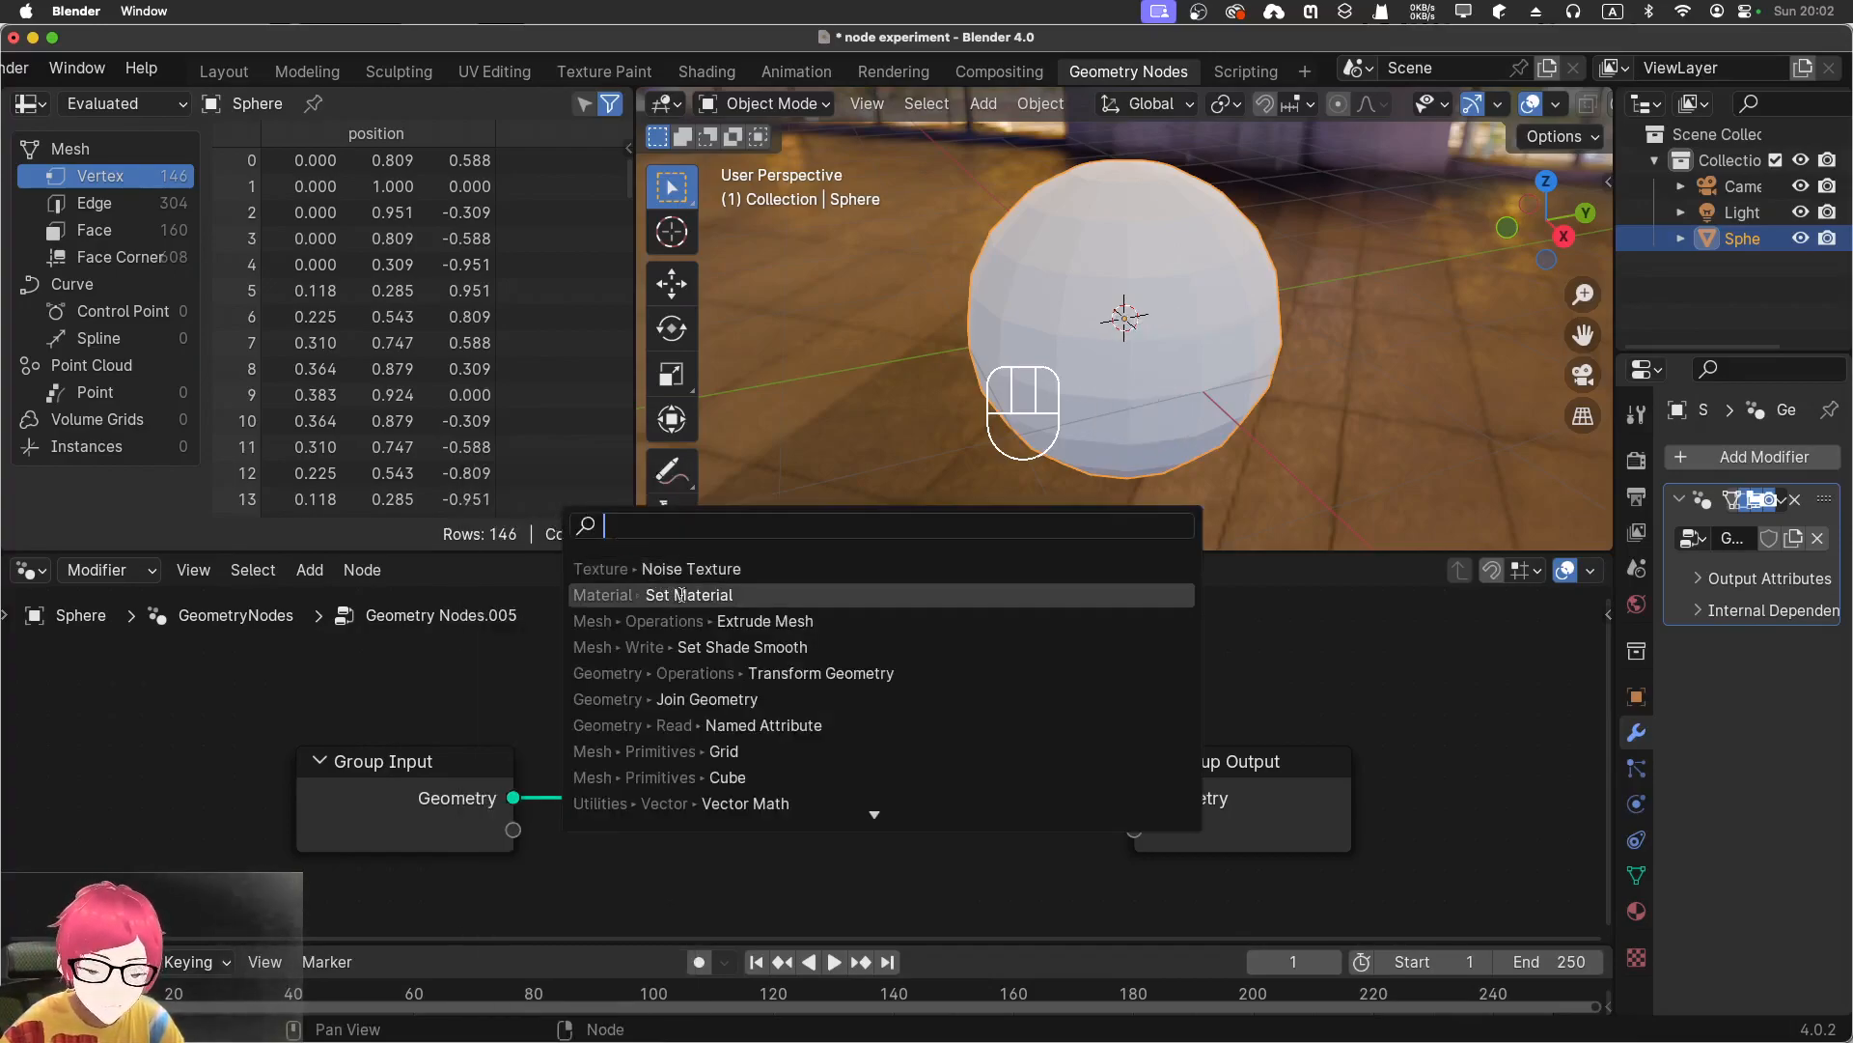
pyautogui.click(679, 620)
pyautogui.click(680, 689)
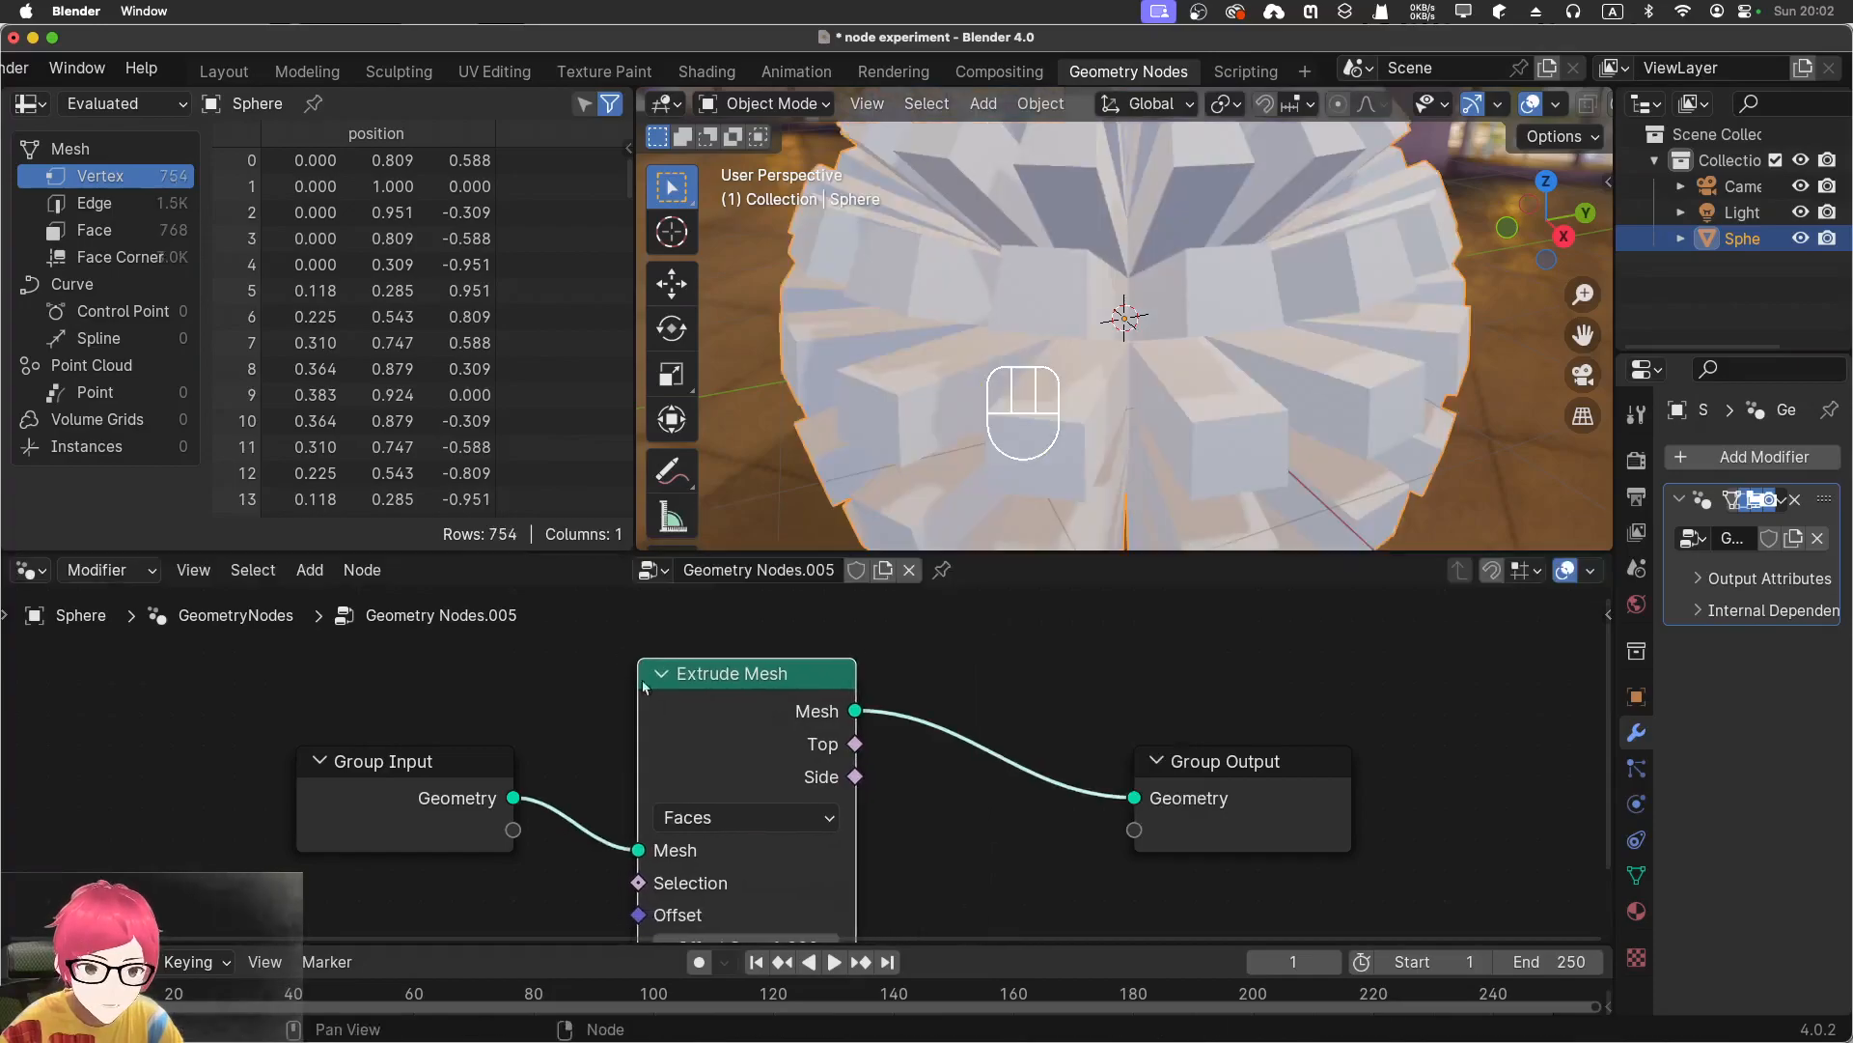
pyautogui.scroll(-4, 1206, 350)
pyautogui.moveTo(1204, 403); pyautogui.dragTo(1107, 417, button='middle')
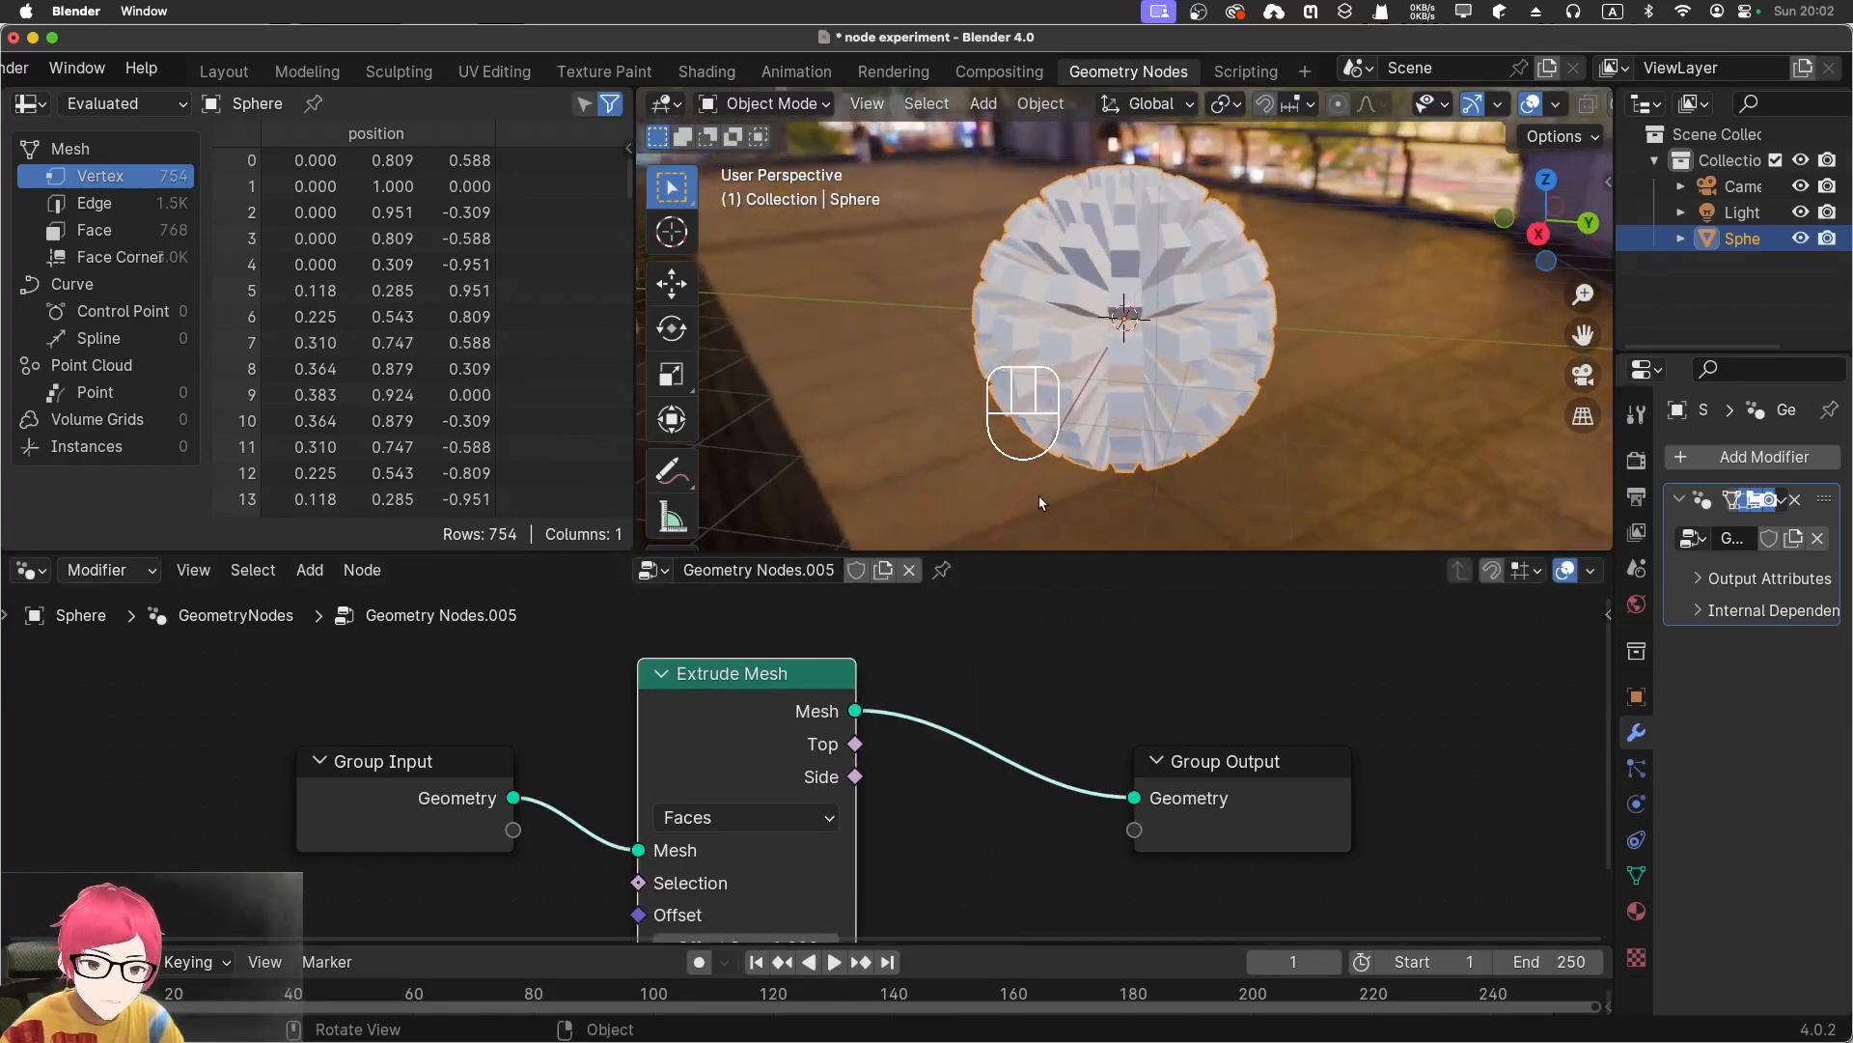
# Insert a Transform Geometry node between Extrude Mesh and Group Output
pyautogui.click(1003, 720)
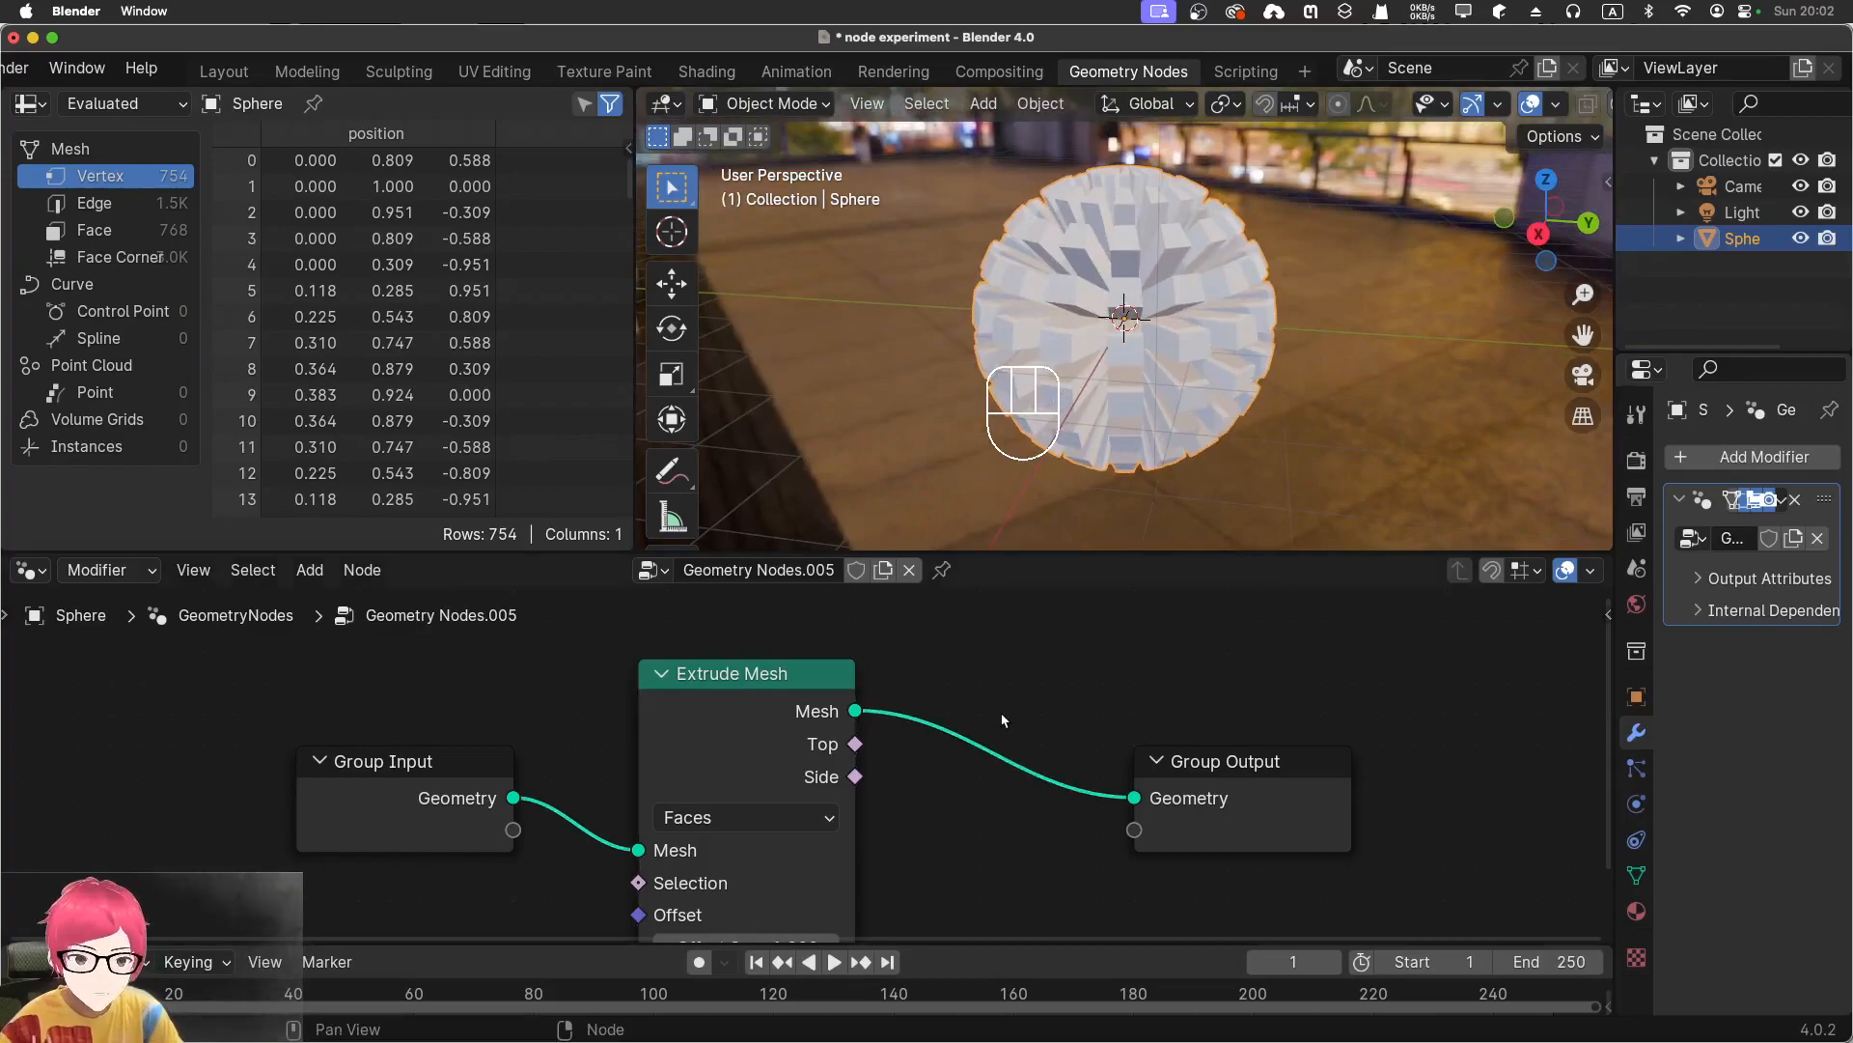
pyautogui.hotkey('shift', 'a')
pyautogui.click(940, 539)
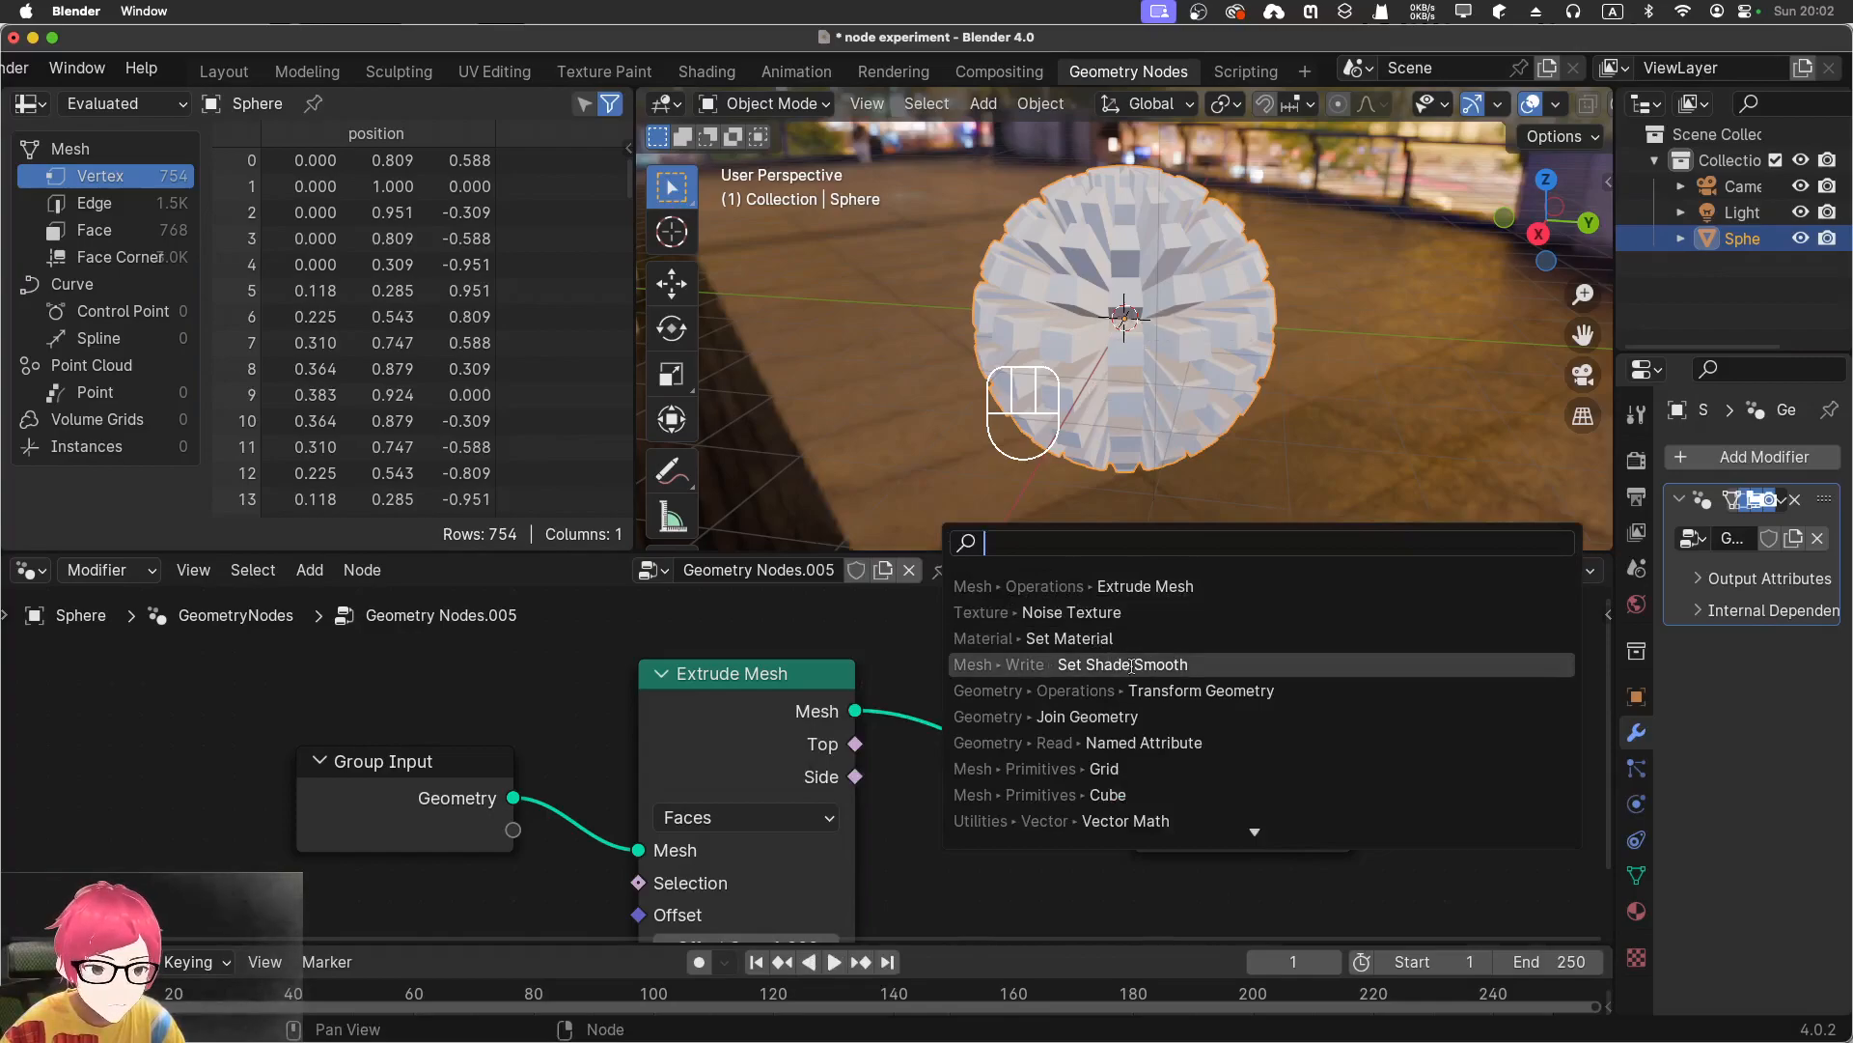
pyautogui.click(1100, 690)
pyautogui.click(977, 695)
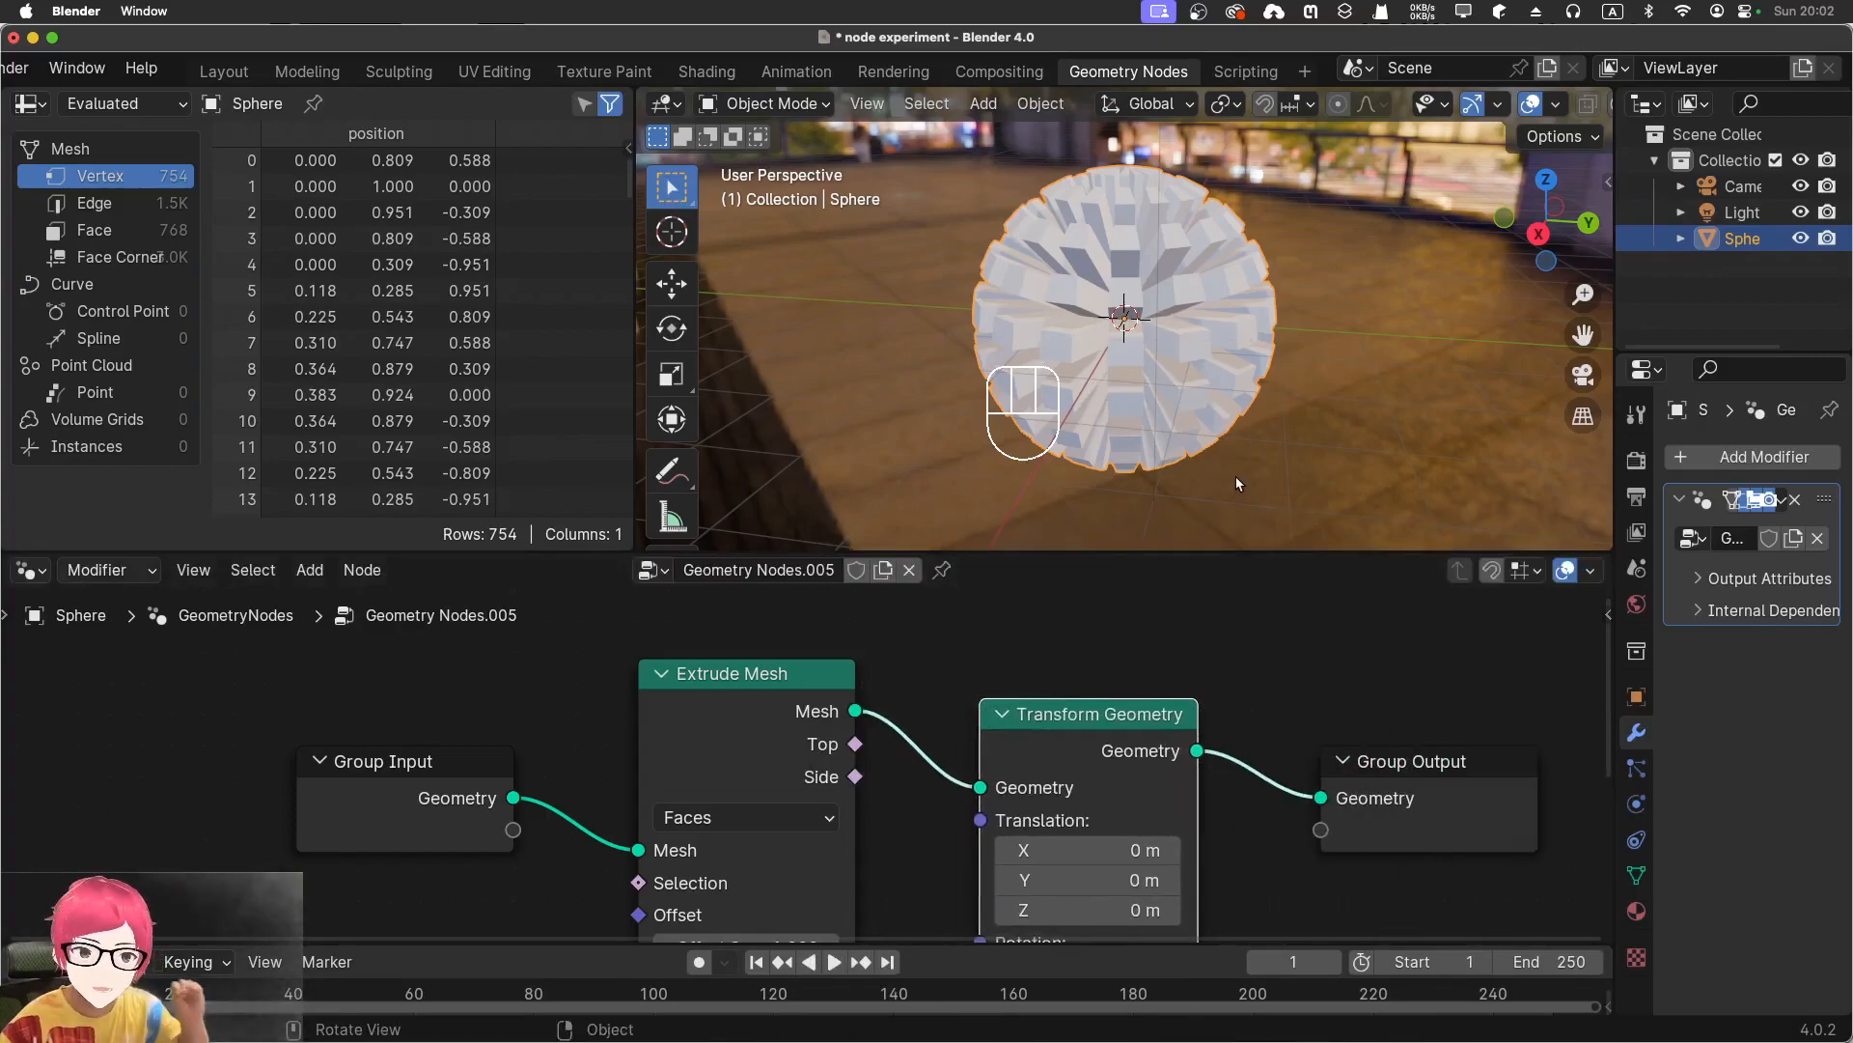
# Try shifting the geometry with the Transform Geometry node's Z translation, and reset the value to 0 m
pyautogui.scroll(-1, 1100, 705)
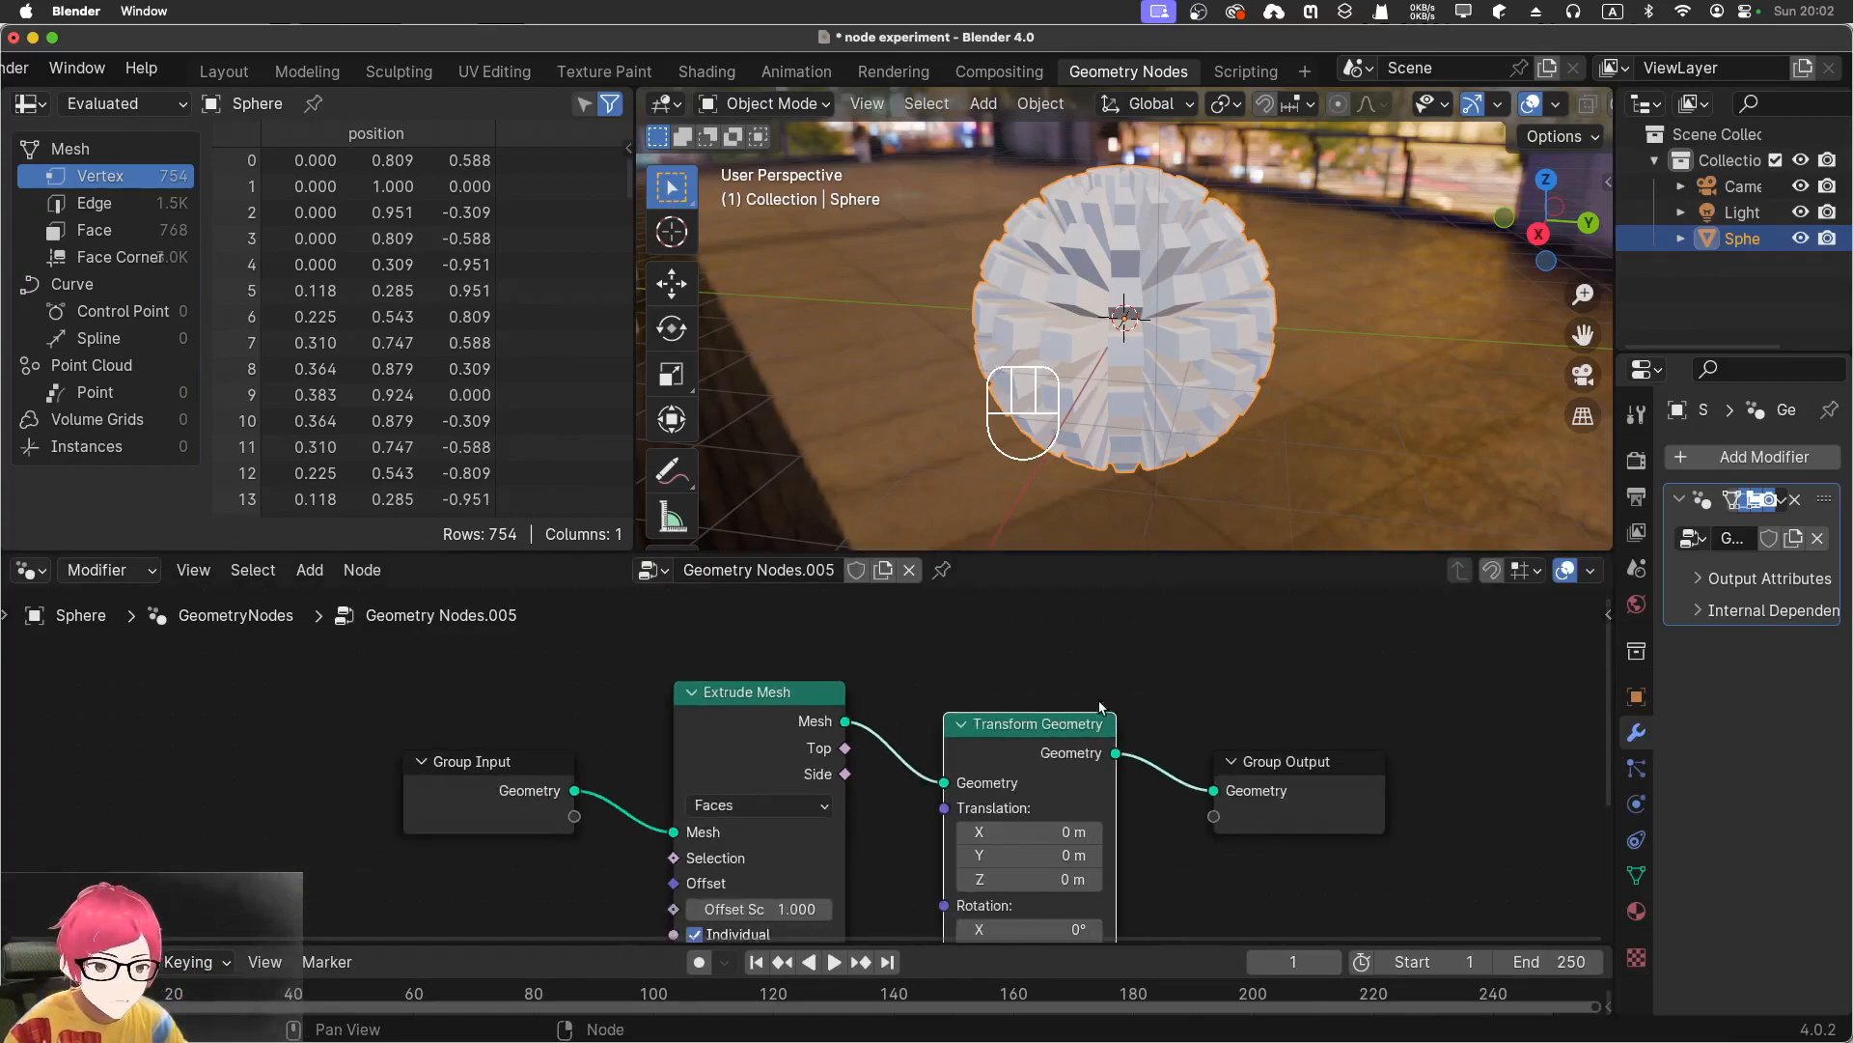
pyautogui.scroll(-3, 1036, 780)
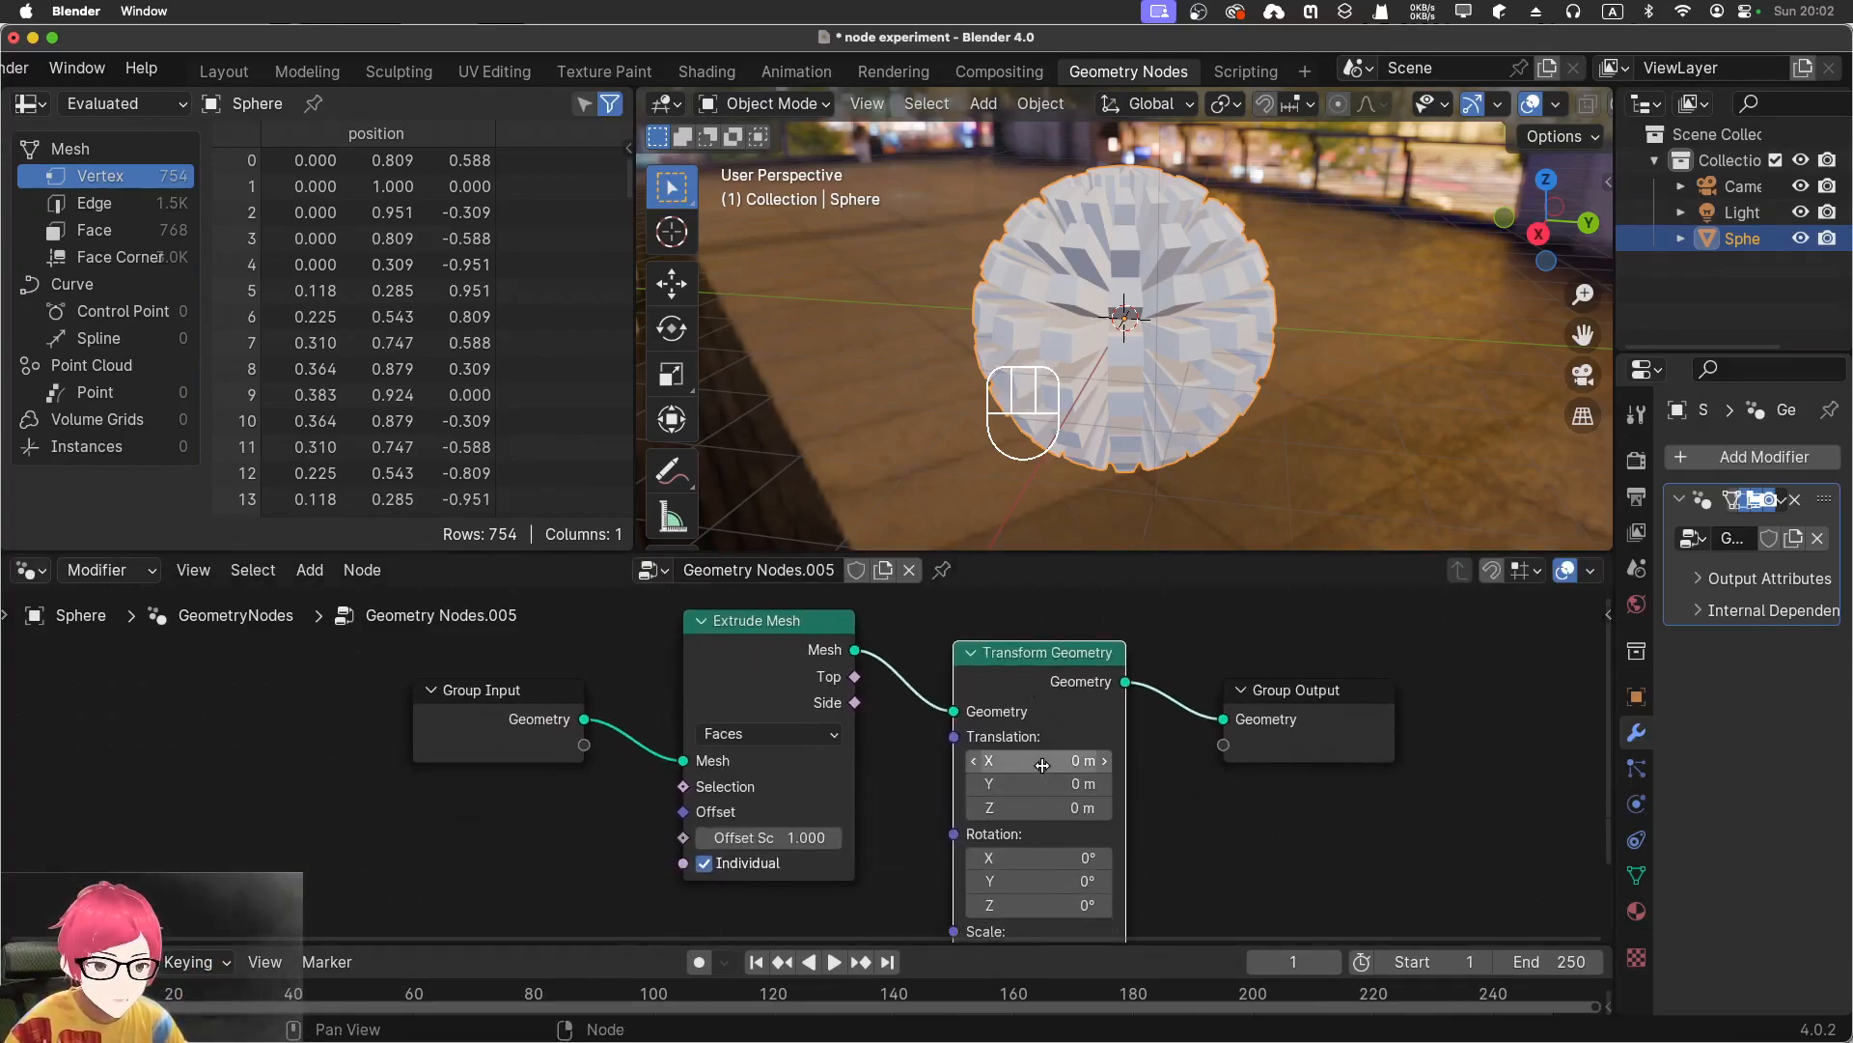
pyautogui.moveTo(1036, 810); pyautogui.dragTo(1044, 807)
pyautogui.click(1044, 807)
pyautogui.write('0')
pyautogui.press('Return')
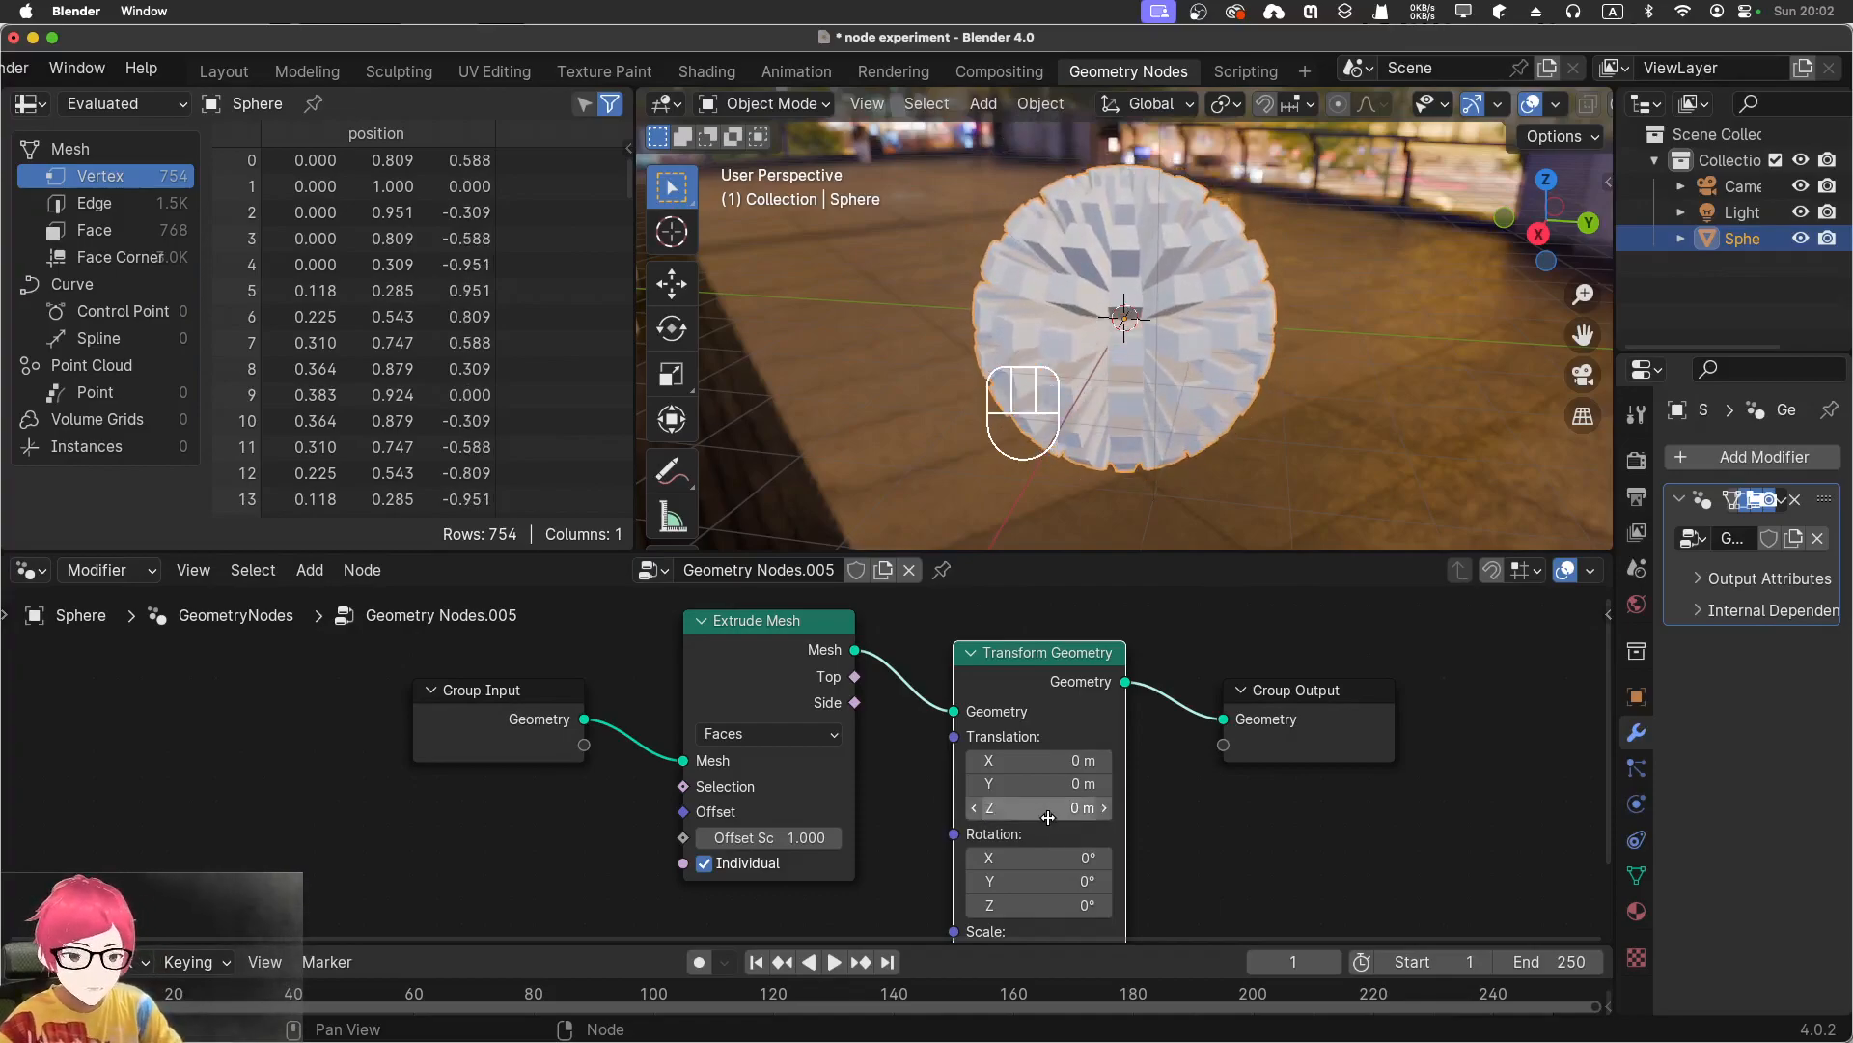
# Stretch the sphere vertically by setting the Transform Geometry node's Z scale to 1.7
pyautogui.moveTo(1039, 647); pyautogui.dragTo(1044, 586)
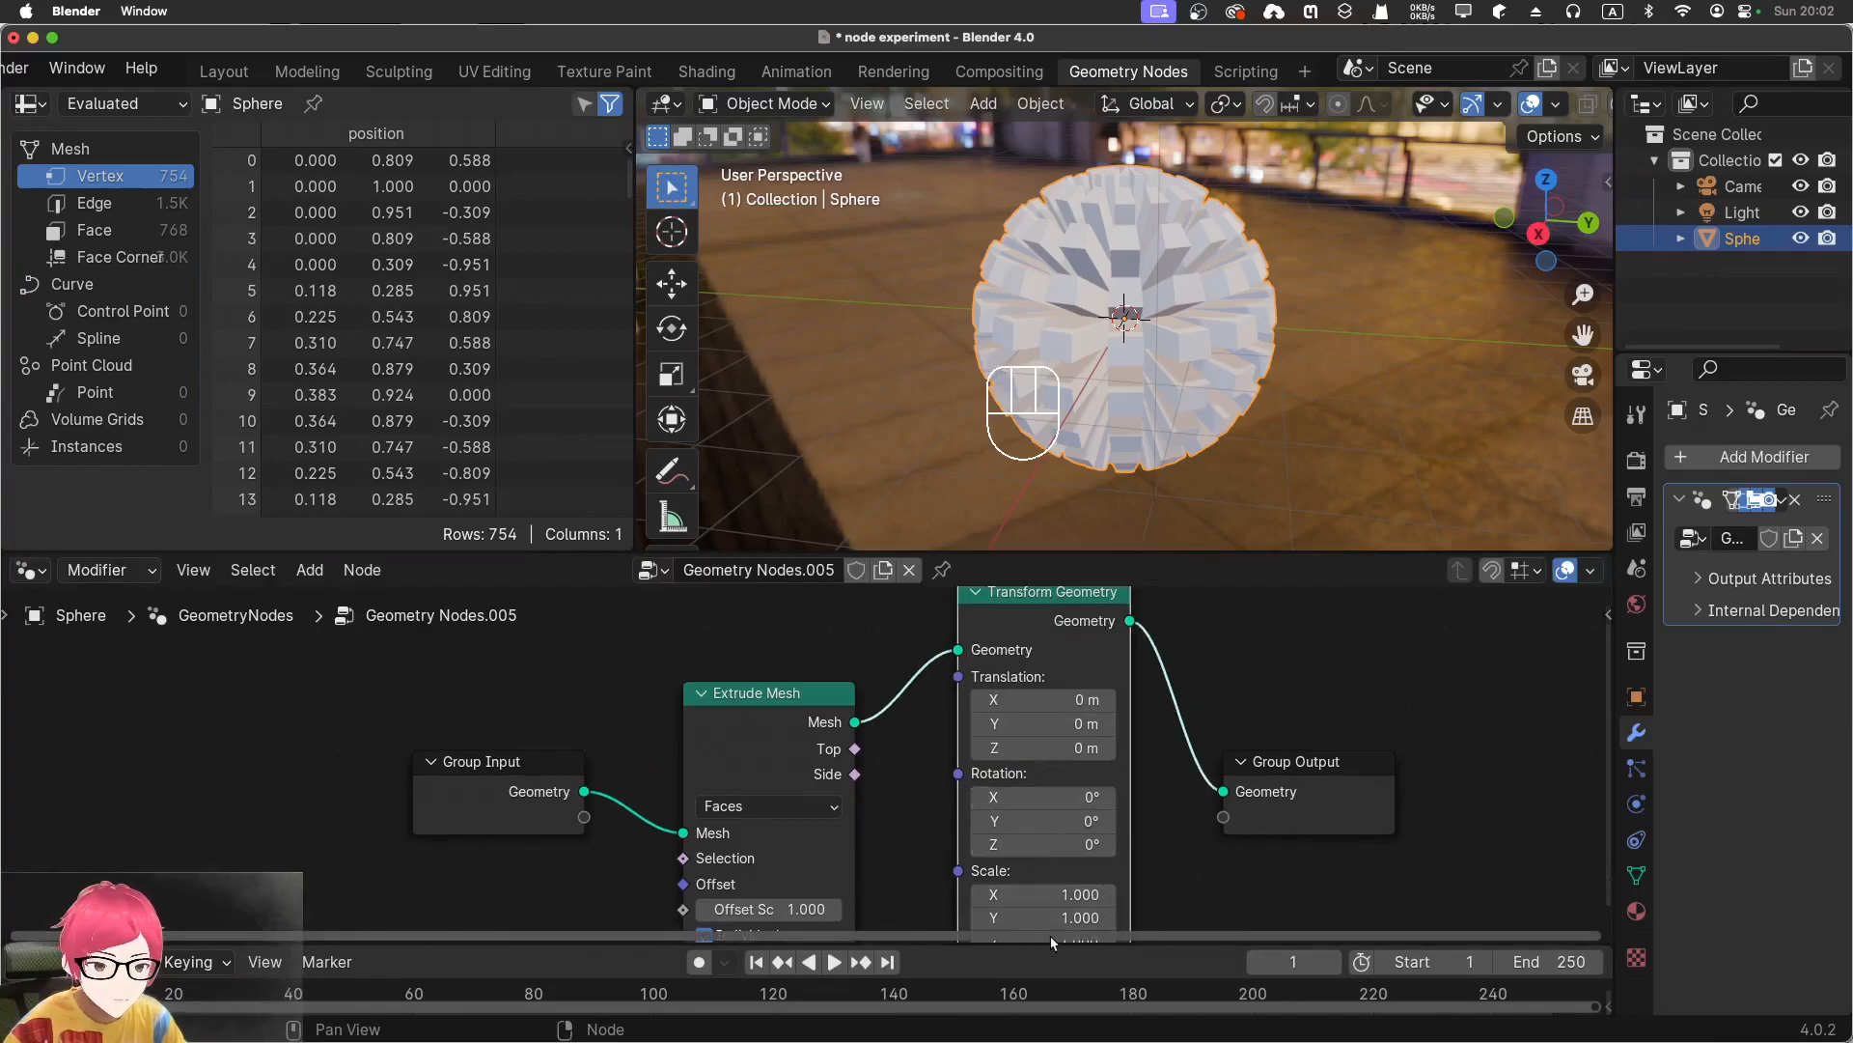
pyautogui.scroll(-1, 1231, 840)
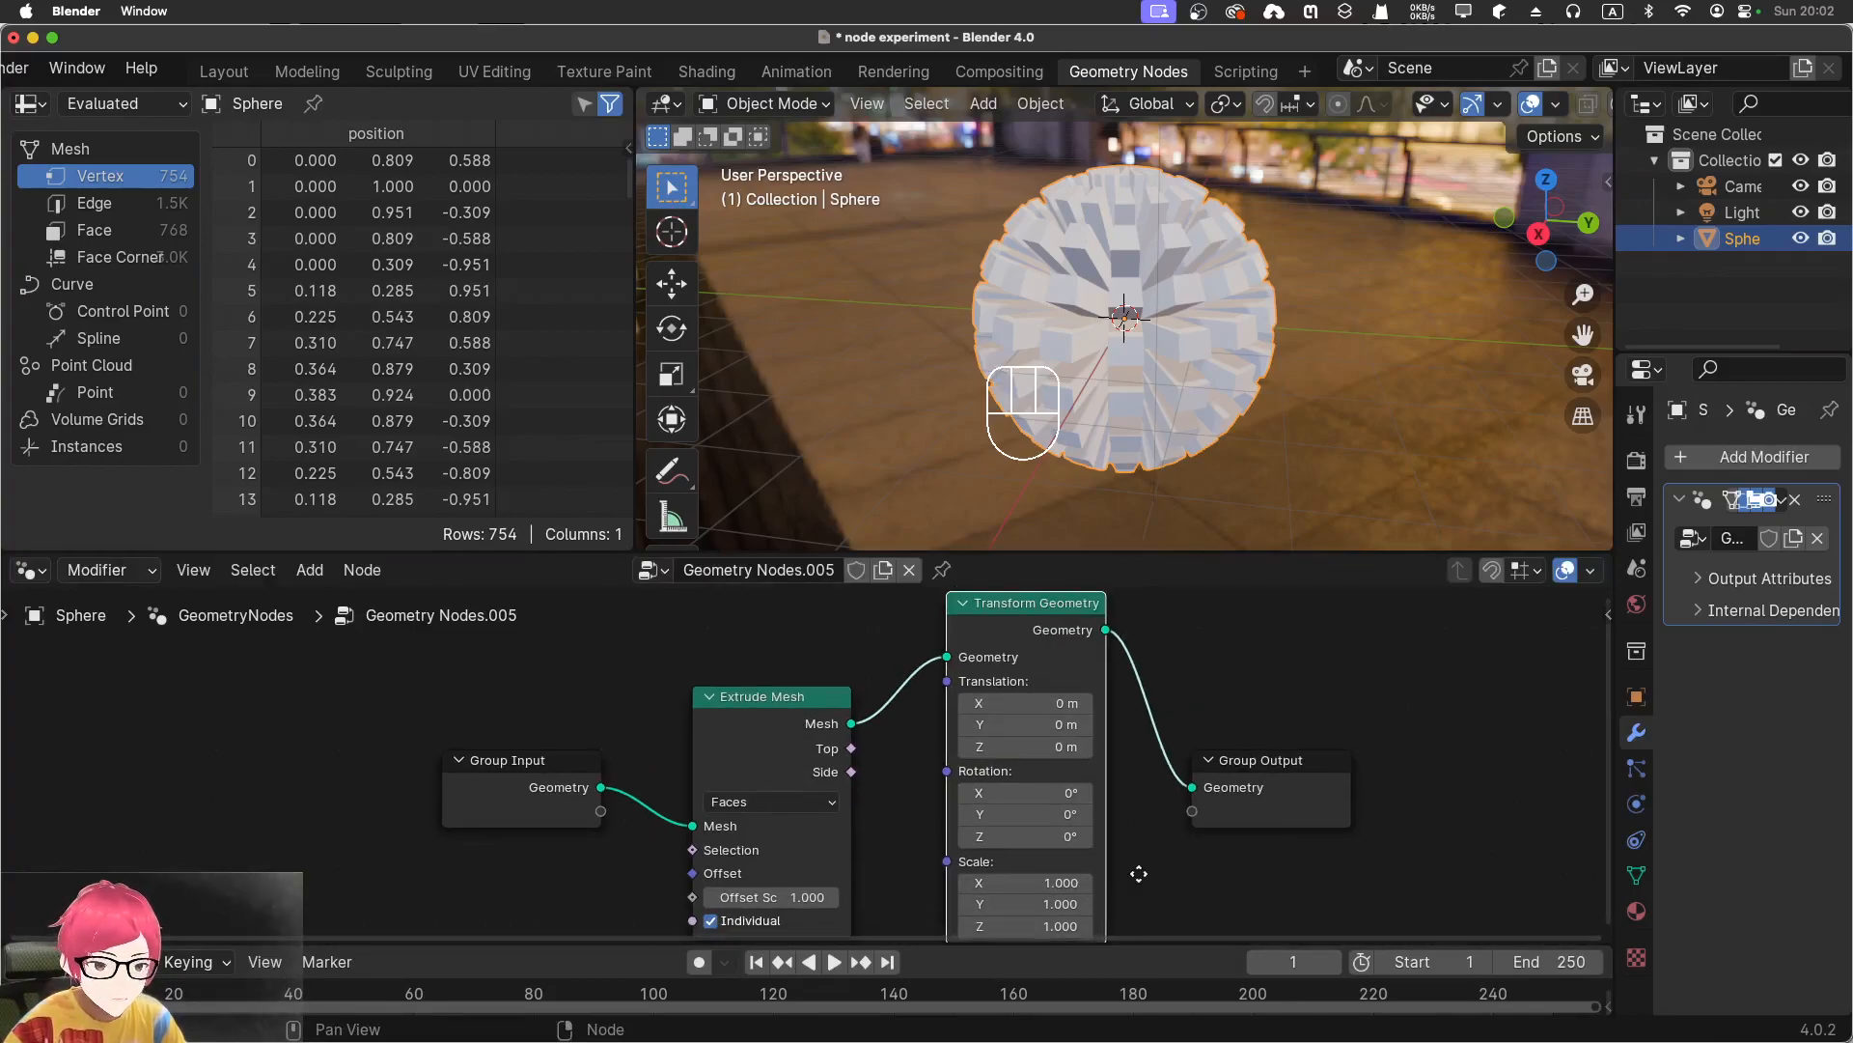
pyautogui.moveTo(1114, 908); pyautogui.dragTo(1115, 800, button='middle')
pyautogui.scroll(2, 1114, 800)
pyautogui.moveTo(1115, 800); pyautogui.dragTo(1183, 800)
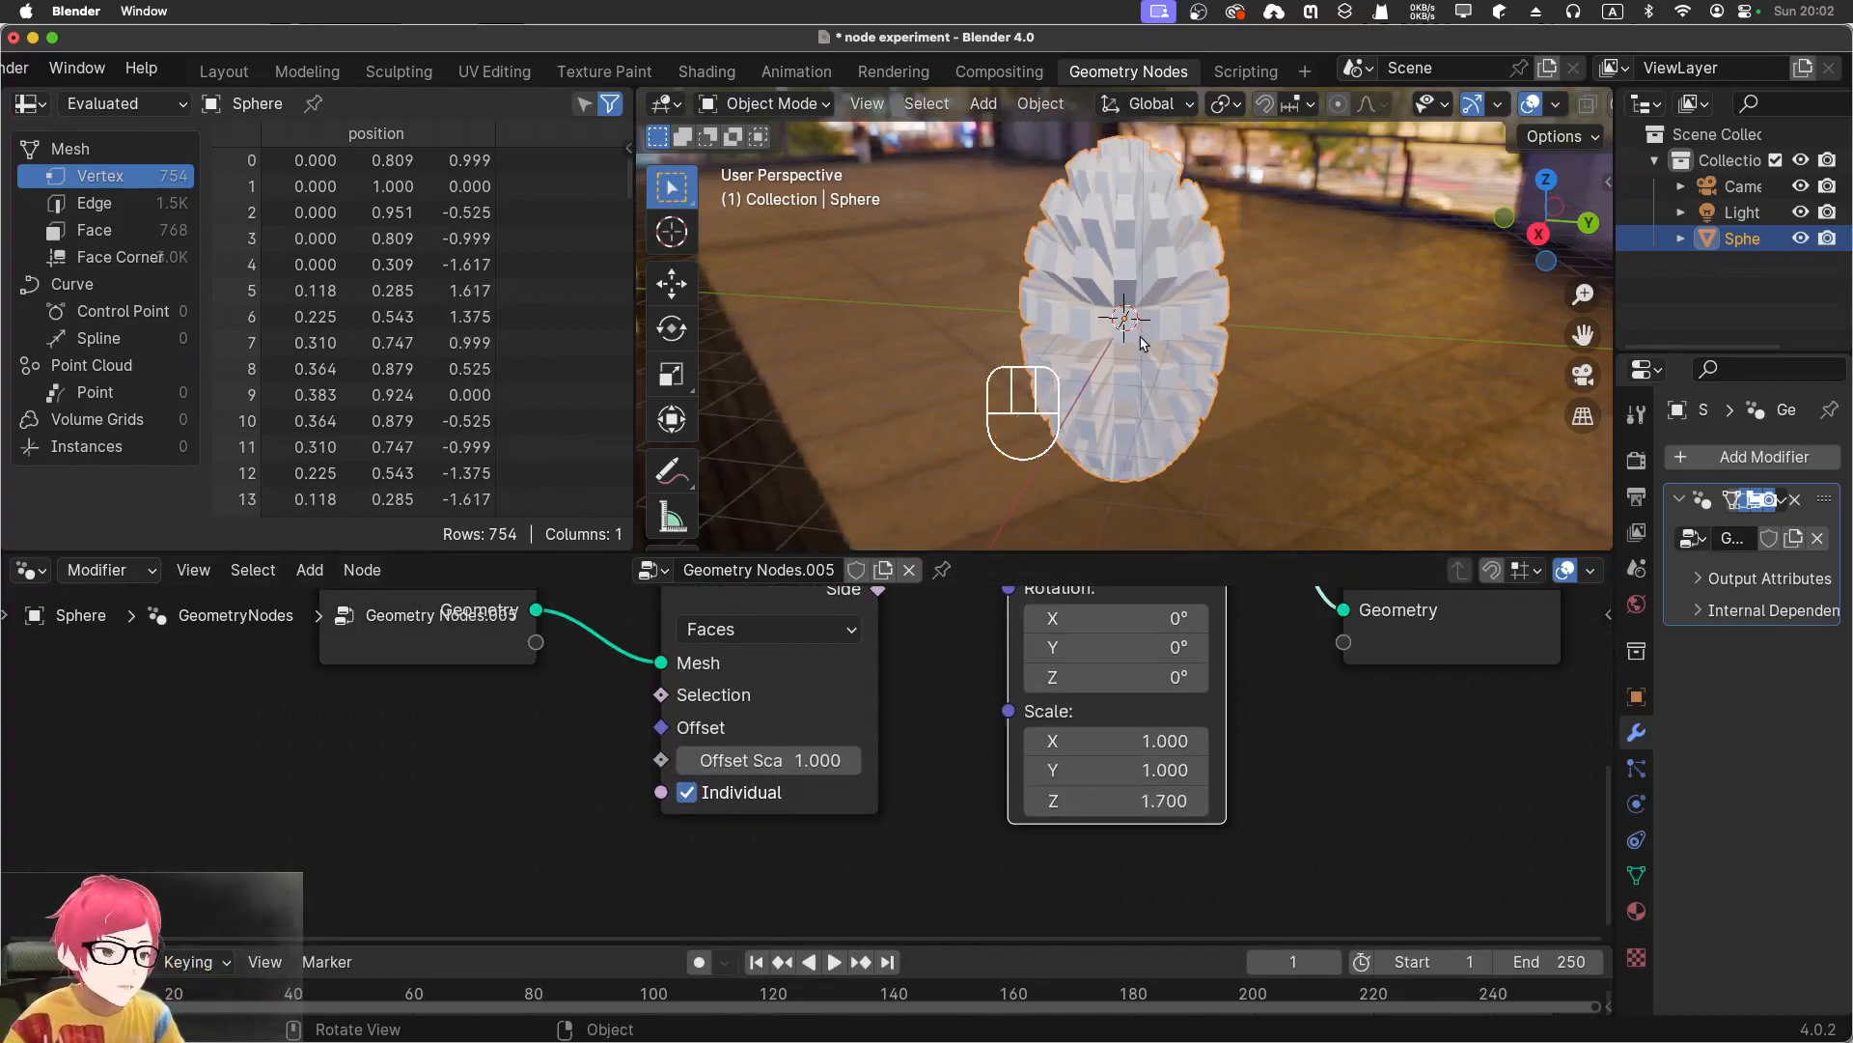
# Set the Extrude Mesh node's Offset Scale to 0.5 and inspect the extruded faces
pyautogui.moveTo(948, 641); pyautogui.dragTo(879, 664, button='middle')
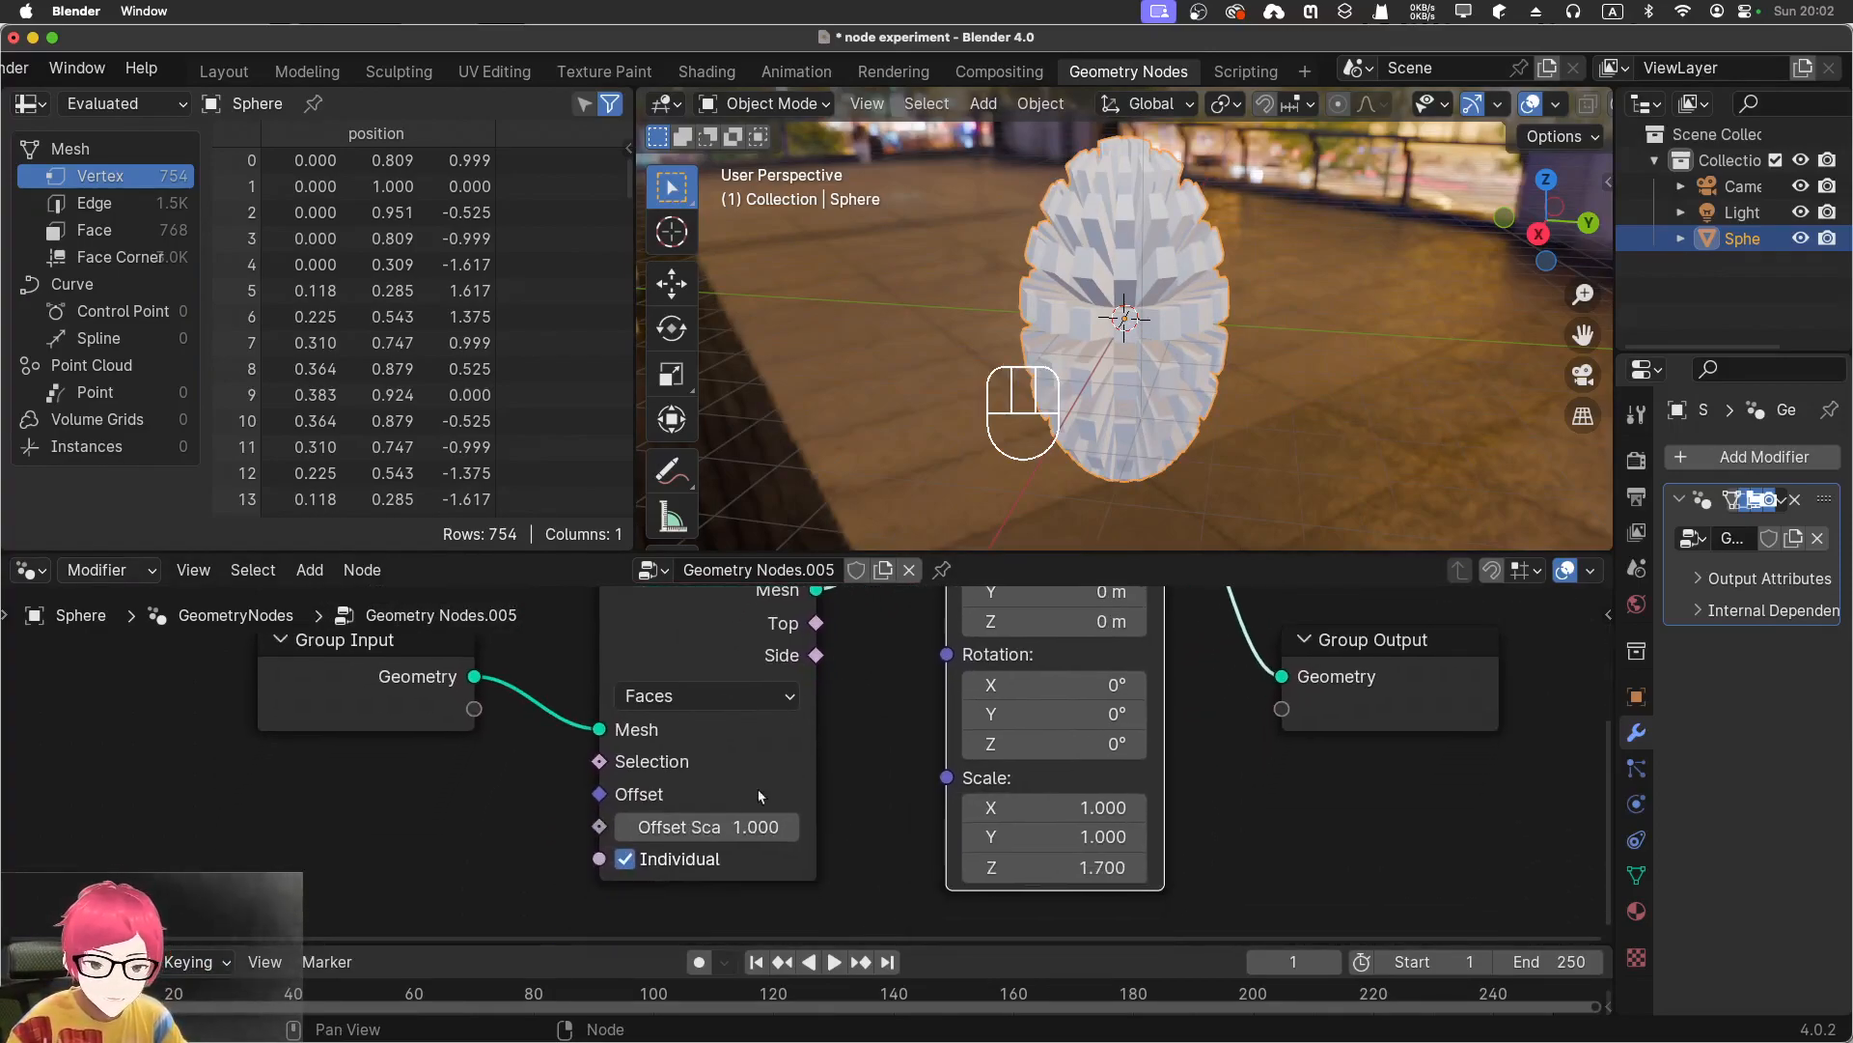
pyautogui.moveTo(736, 820); pyautogui.dragTo(820, 807)
pyautogui.scroll(3, 1276, 289)
pyautogui.moveTo(1293, 282); pyautogui.dragTo(1196, 240, button='middle')
# Try changing the Transform Geometry node's X scale, and return it to 1
pyautogui.moveTo(1070, 814); pyautogui.dragTo(1078, 814)
pyautogui.click(1078, 814)
pyautogui.write('1')
pyautogui.press('Return')
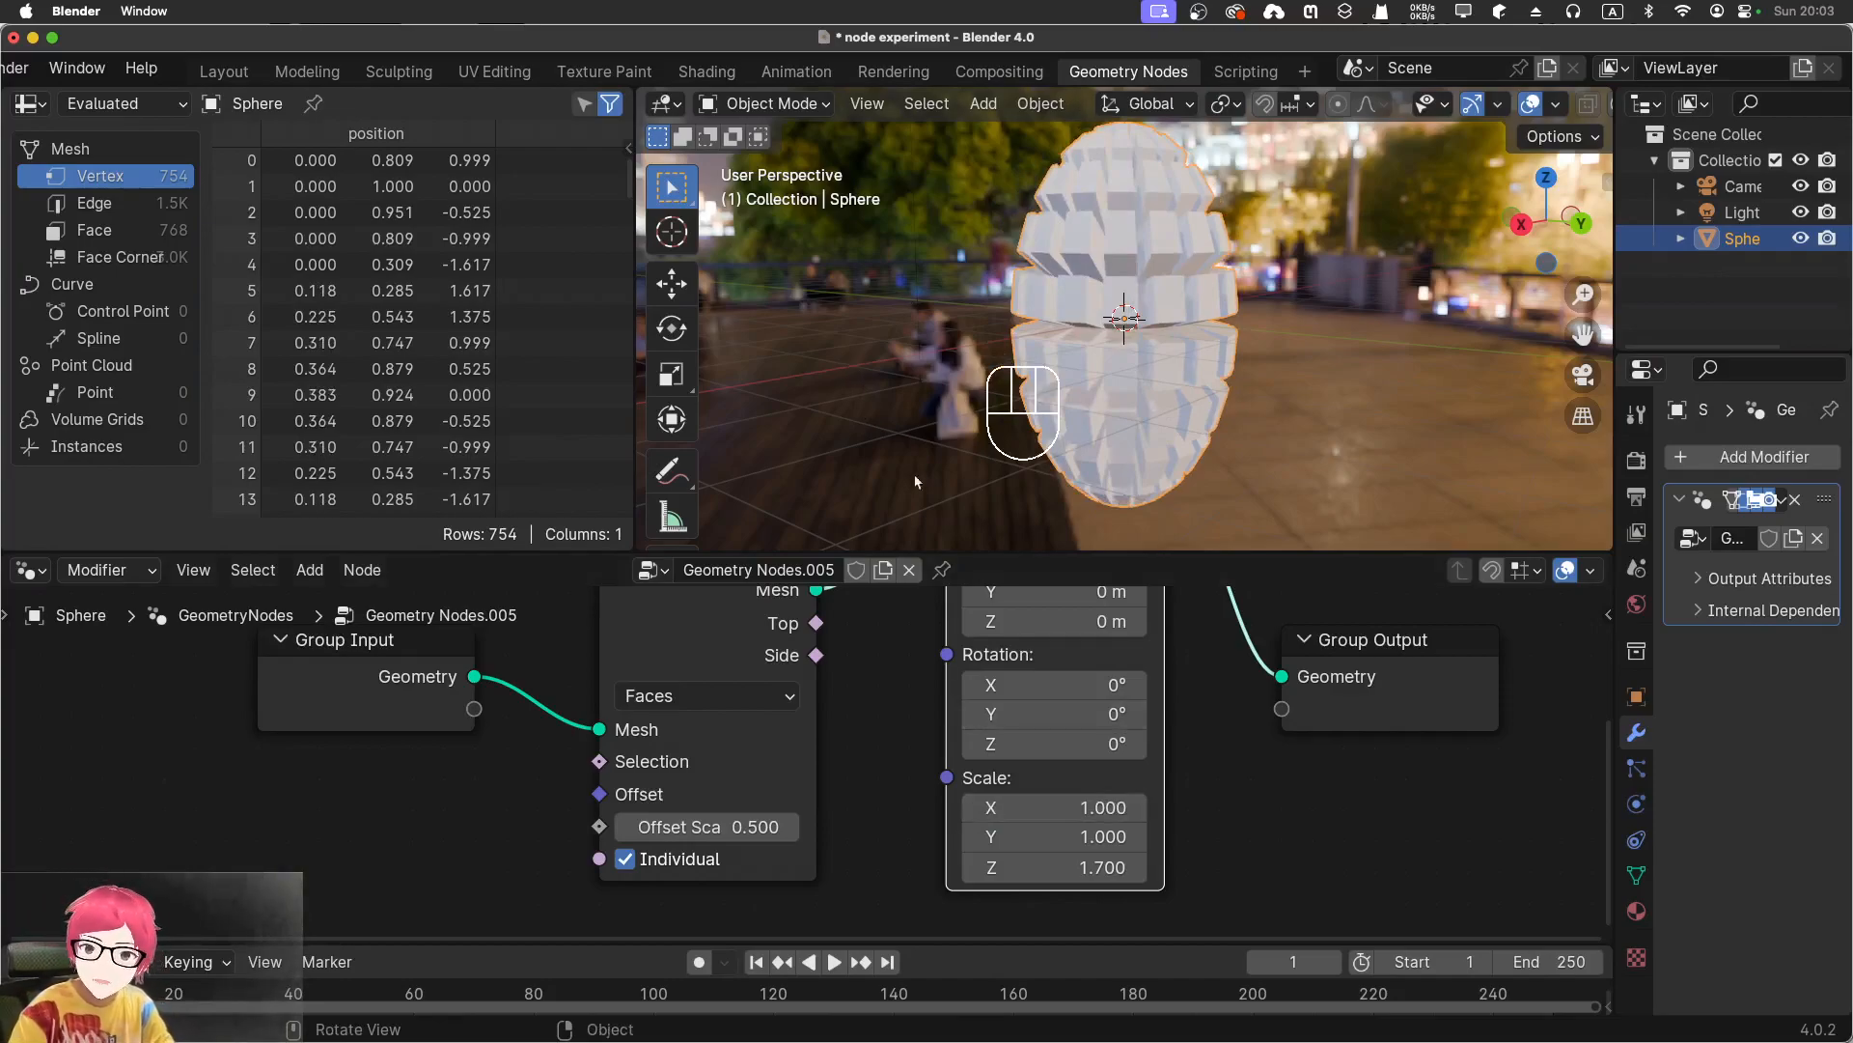
# Set the Transform Geometry node's Z scale to 1 and switch to the Shading workspace
pyautogui.click(1088, 868)
pyautogui.write('1')
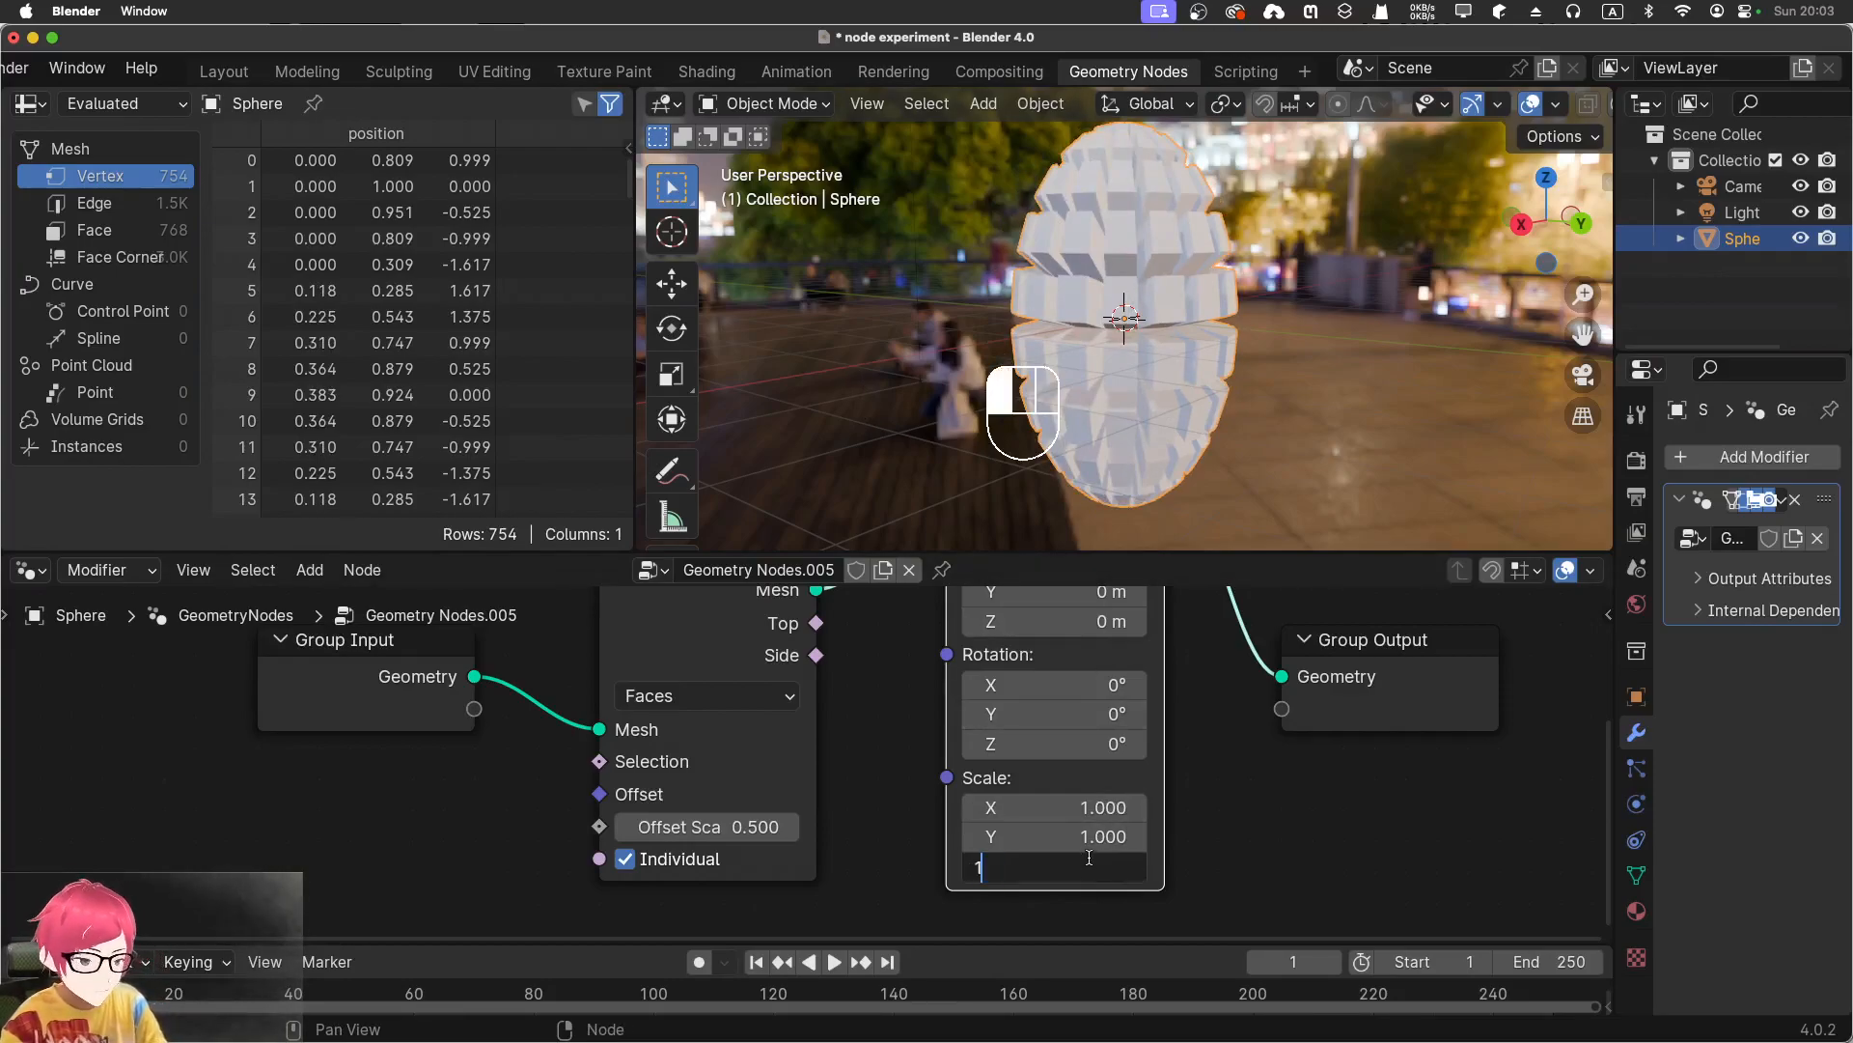
pyautogui.press('Return')
pyautogui.scroll(4, 1033, 403)
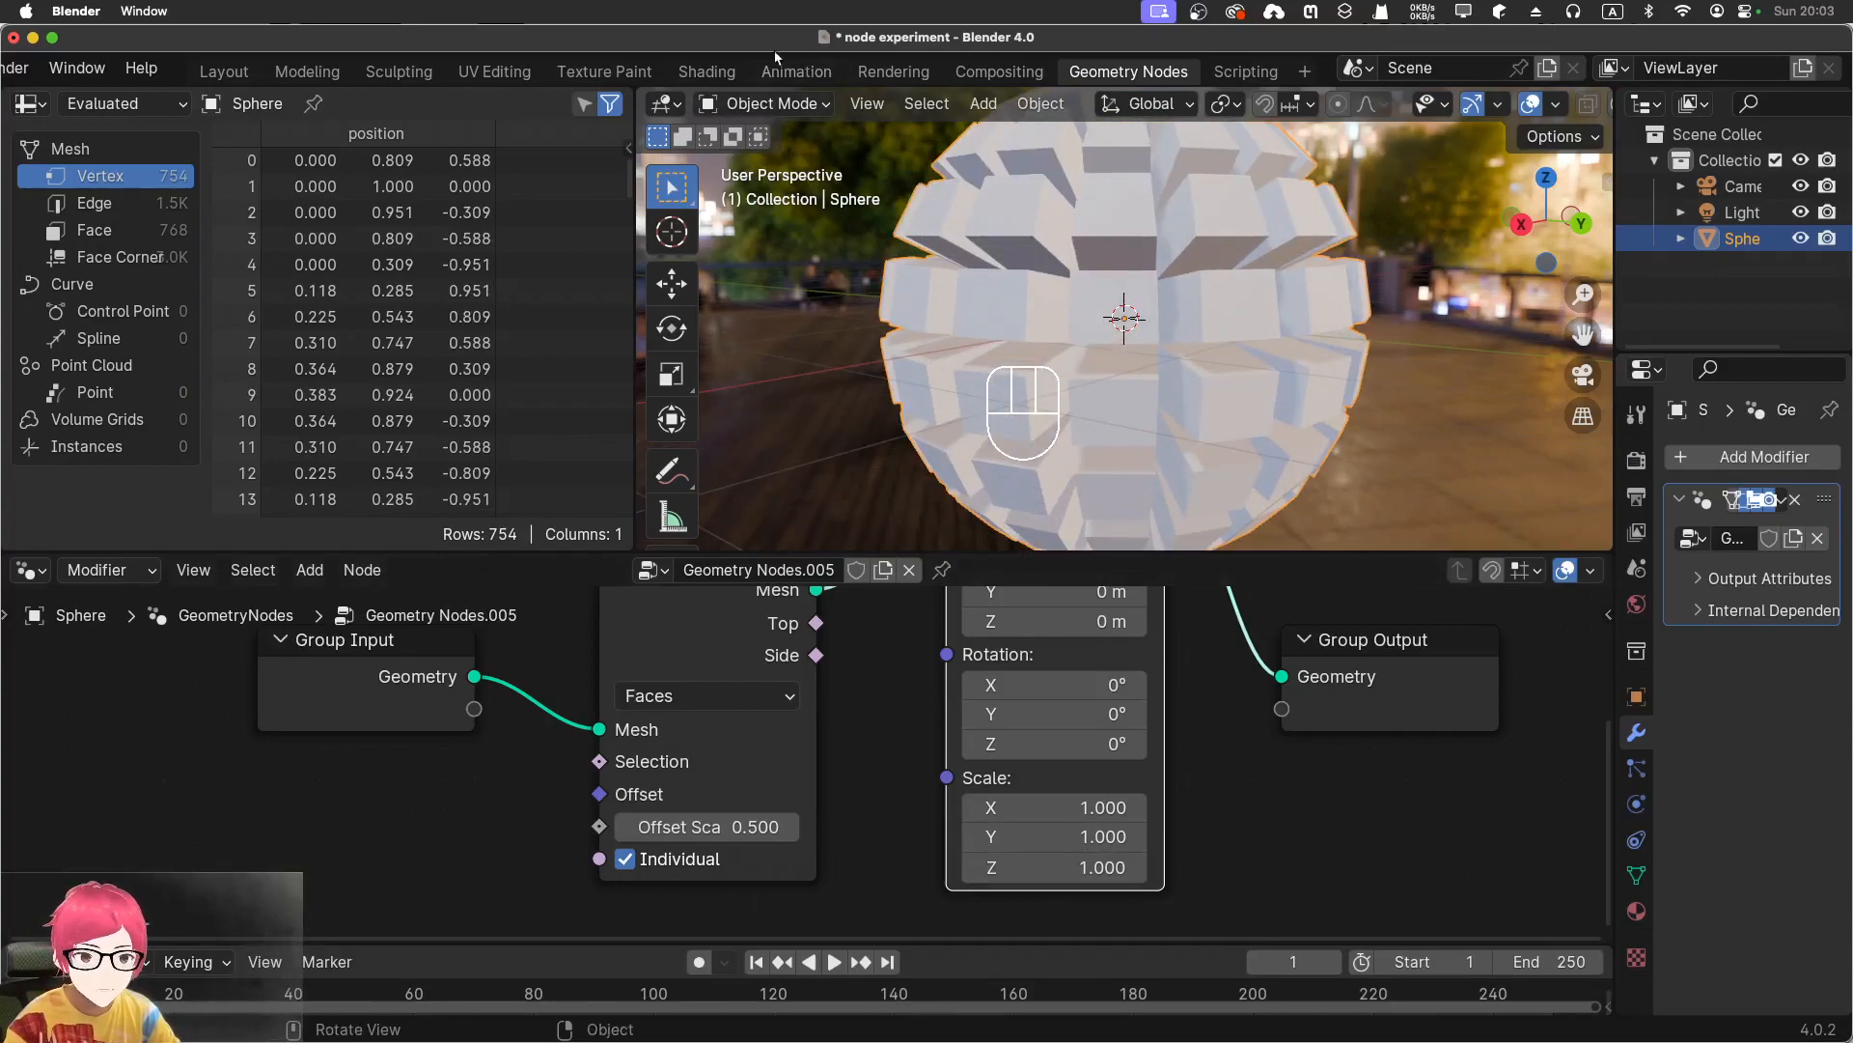
pyautogui.click(706, 71)
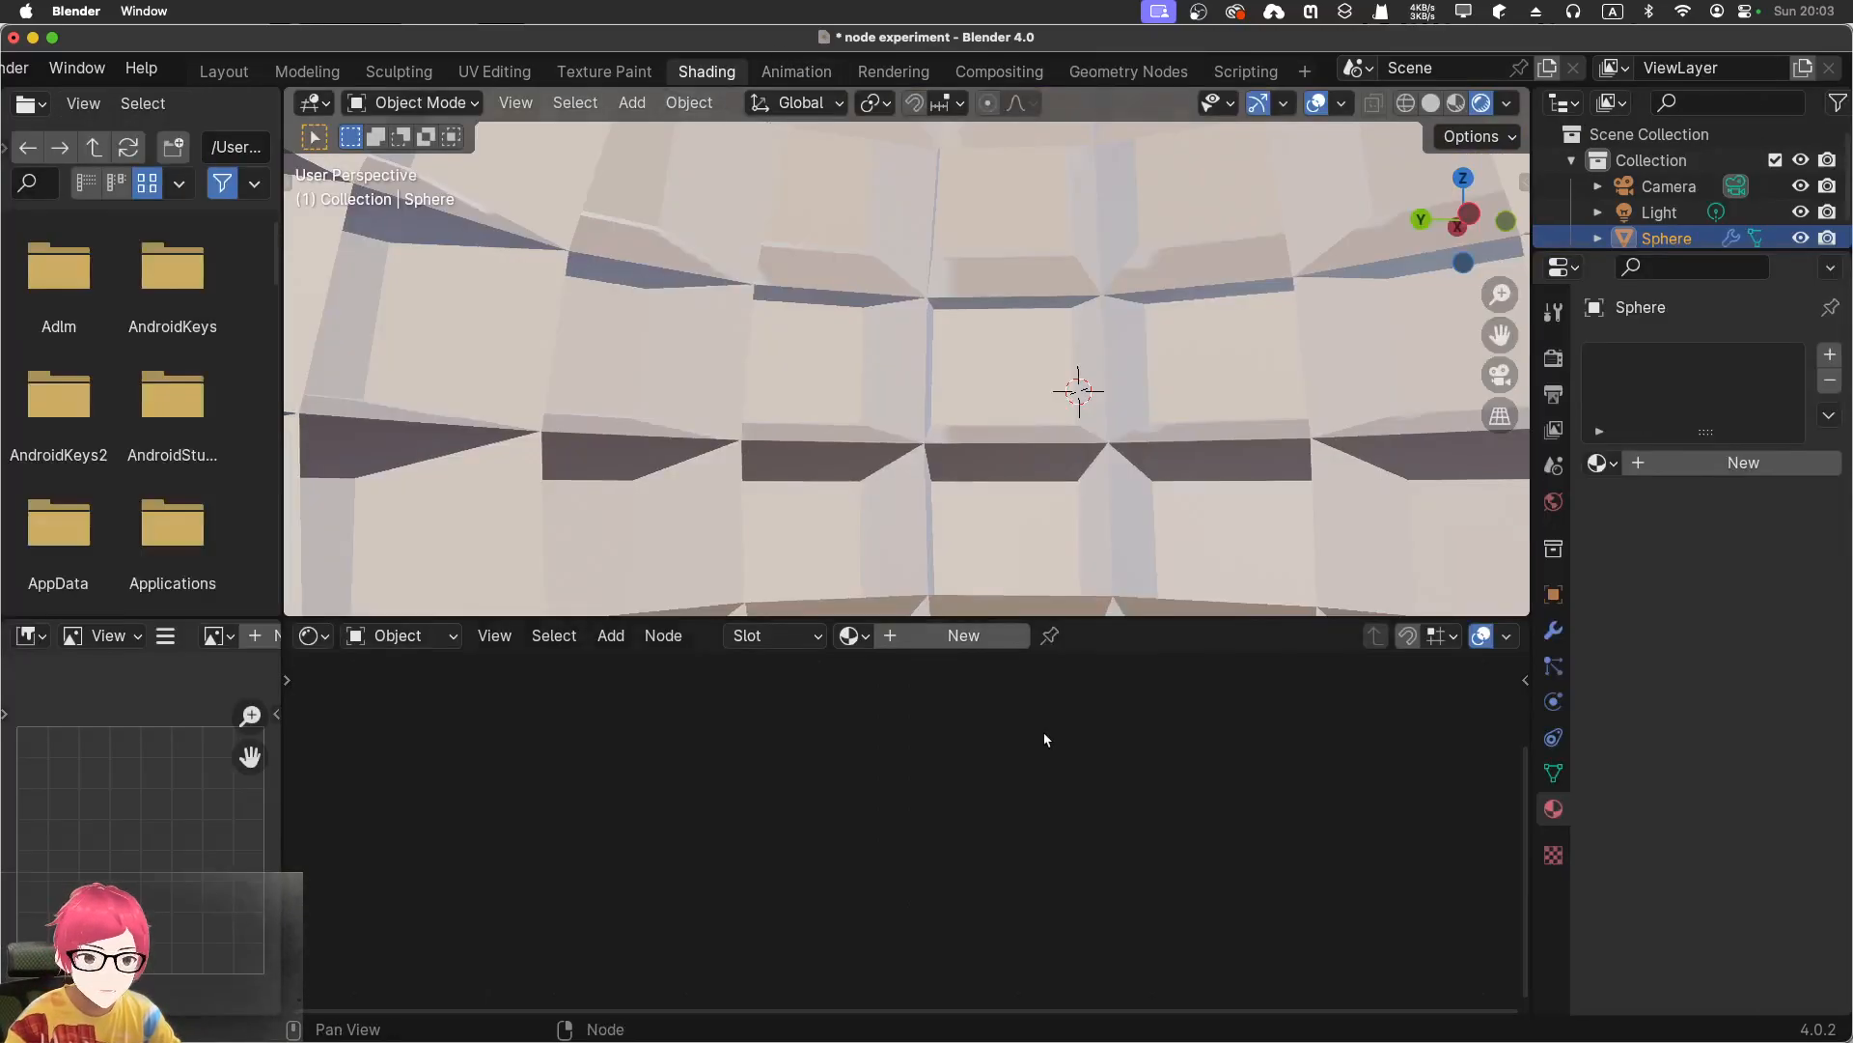
# Assign the existing holo material to the sphere and view the whole object from outside
pyautogui.click(862, 639)
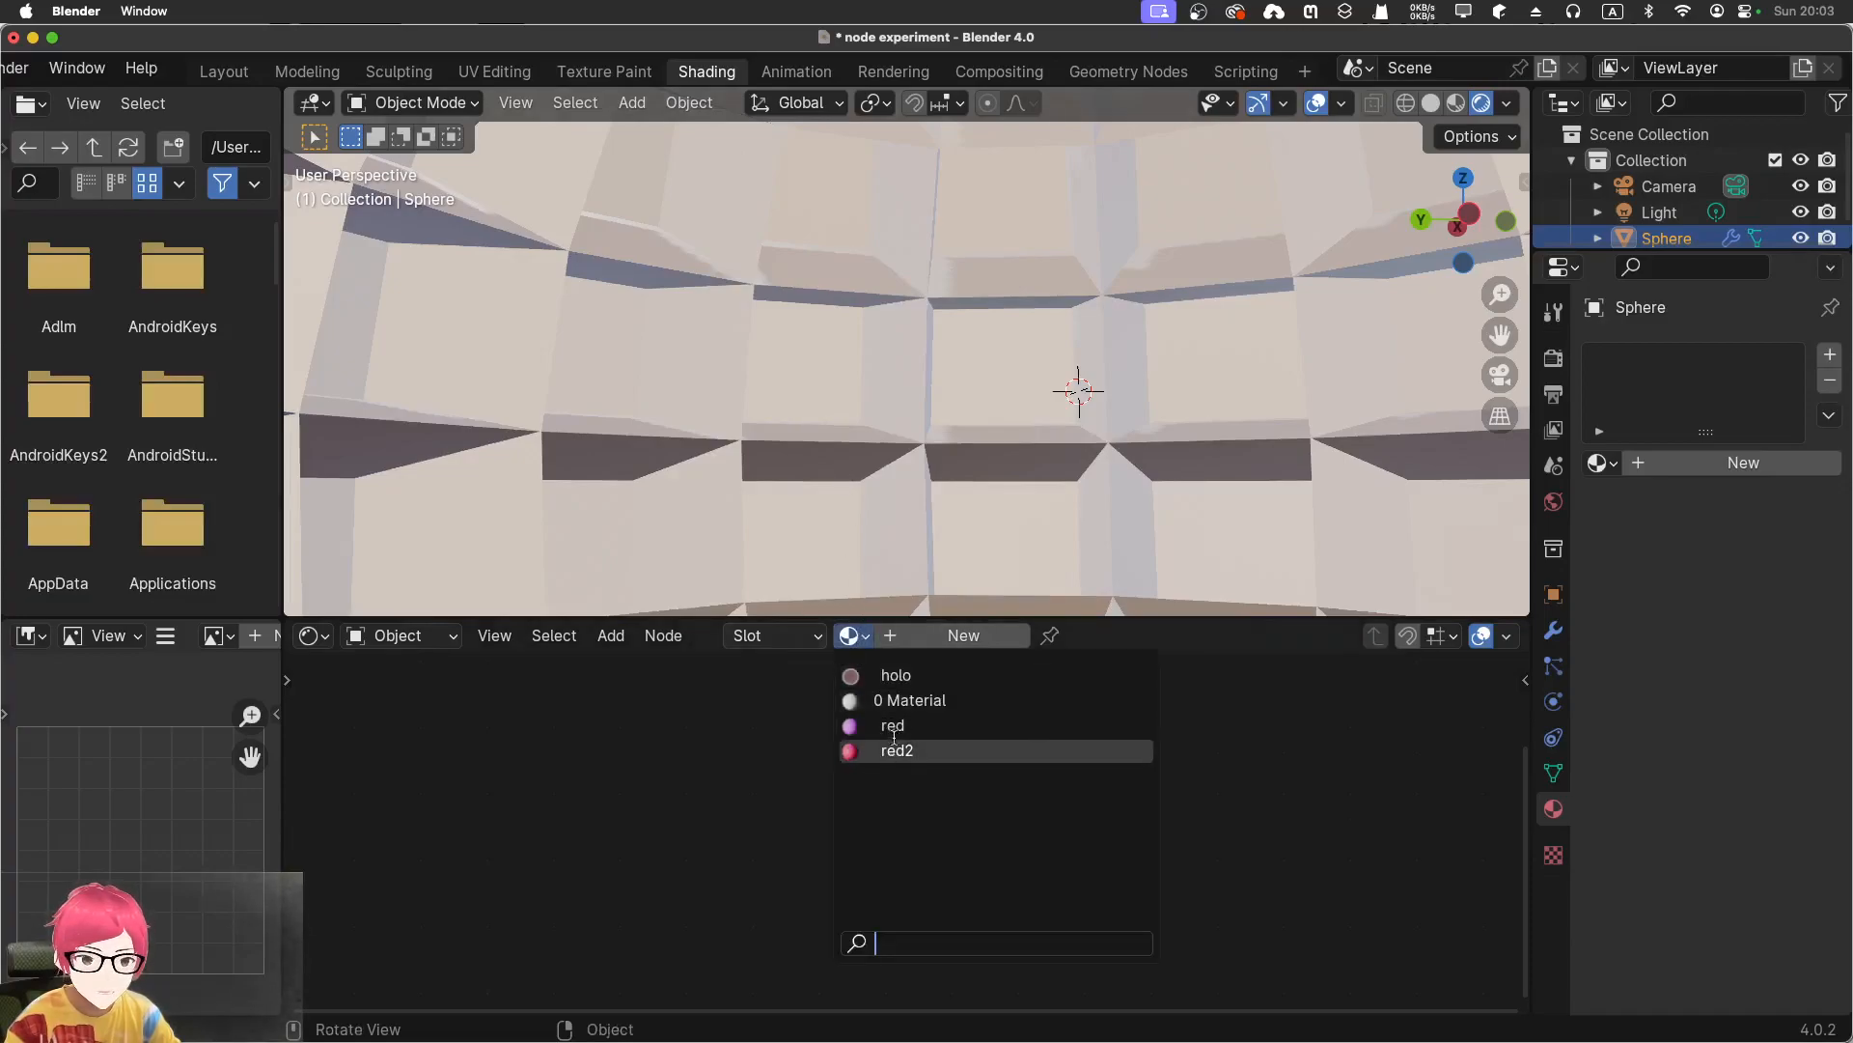
pyautogui.click(913, 678)
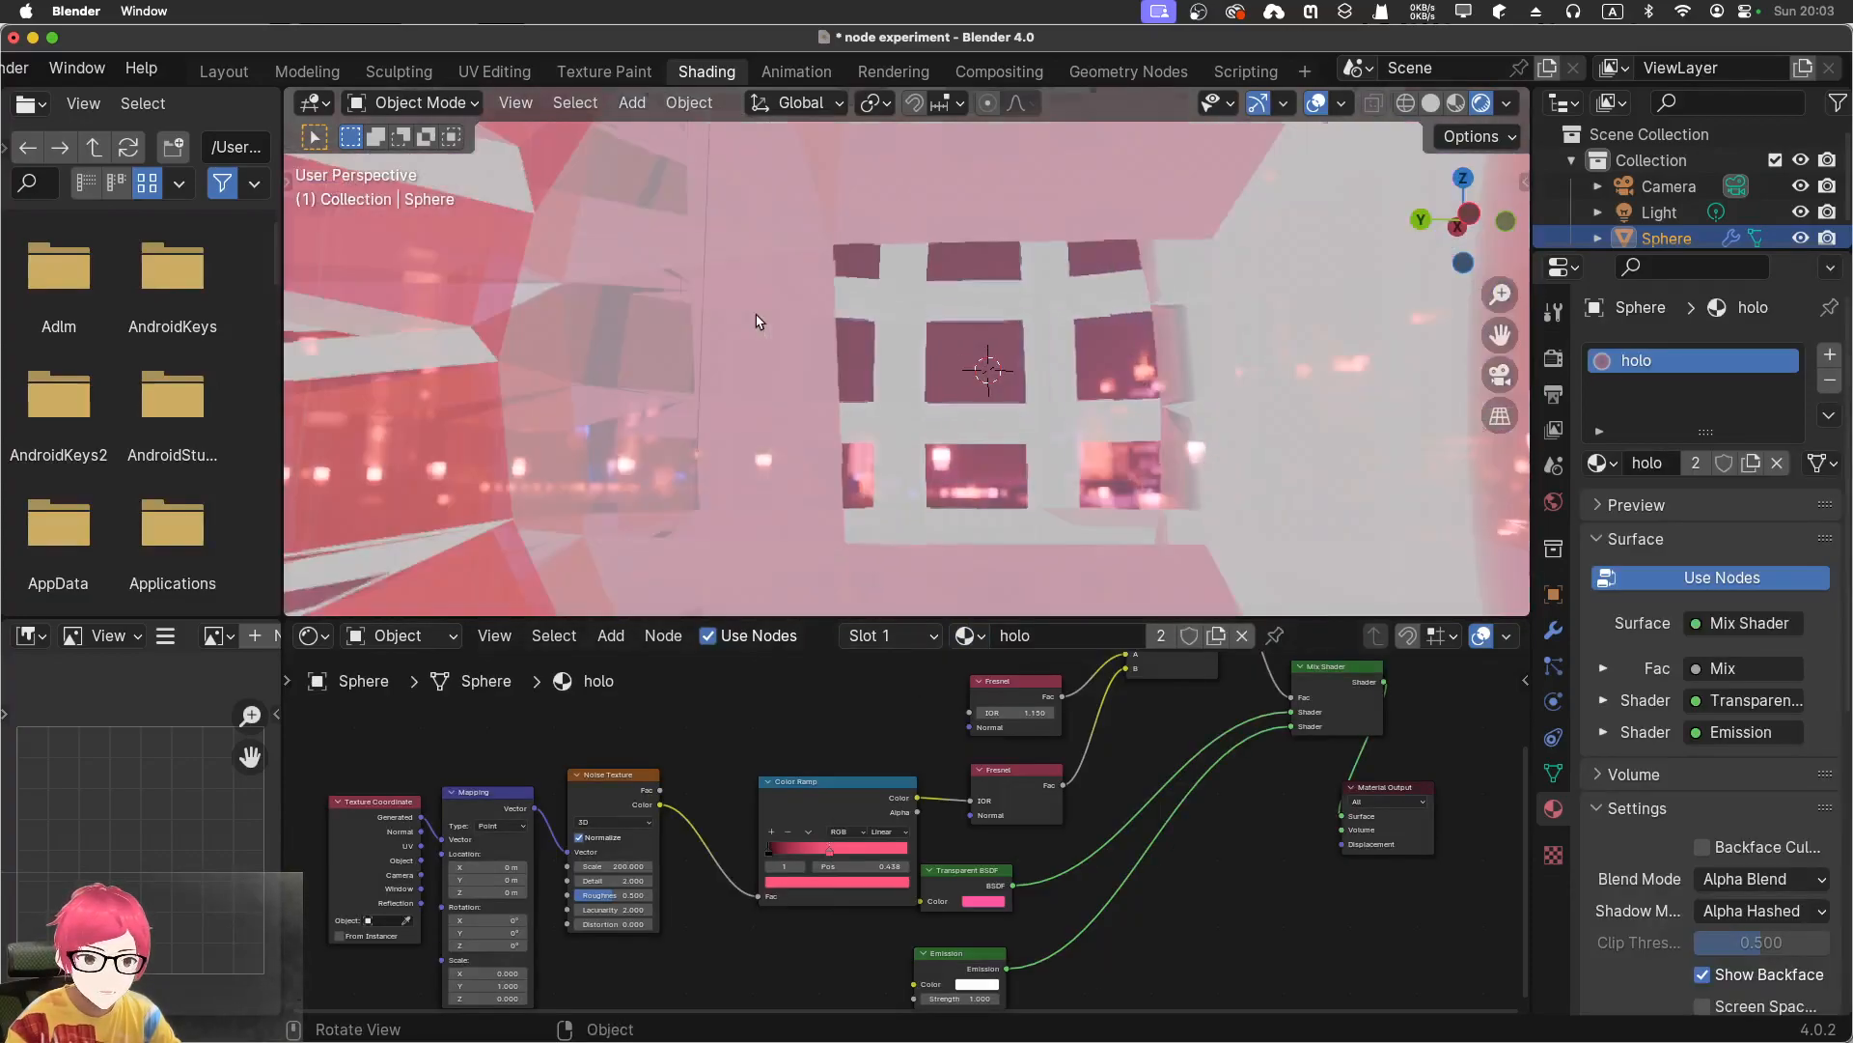
pyautogui.moveTo(757, 322); pyautogui.dragTo(1167, 375, button='middle')
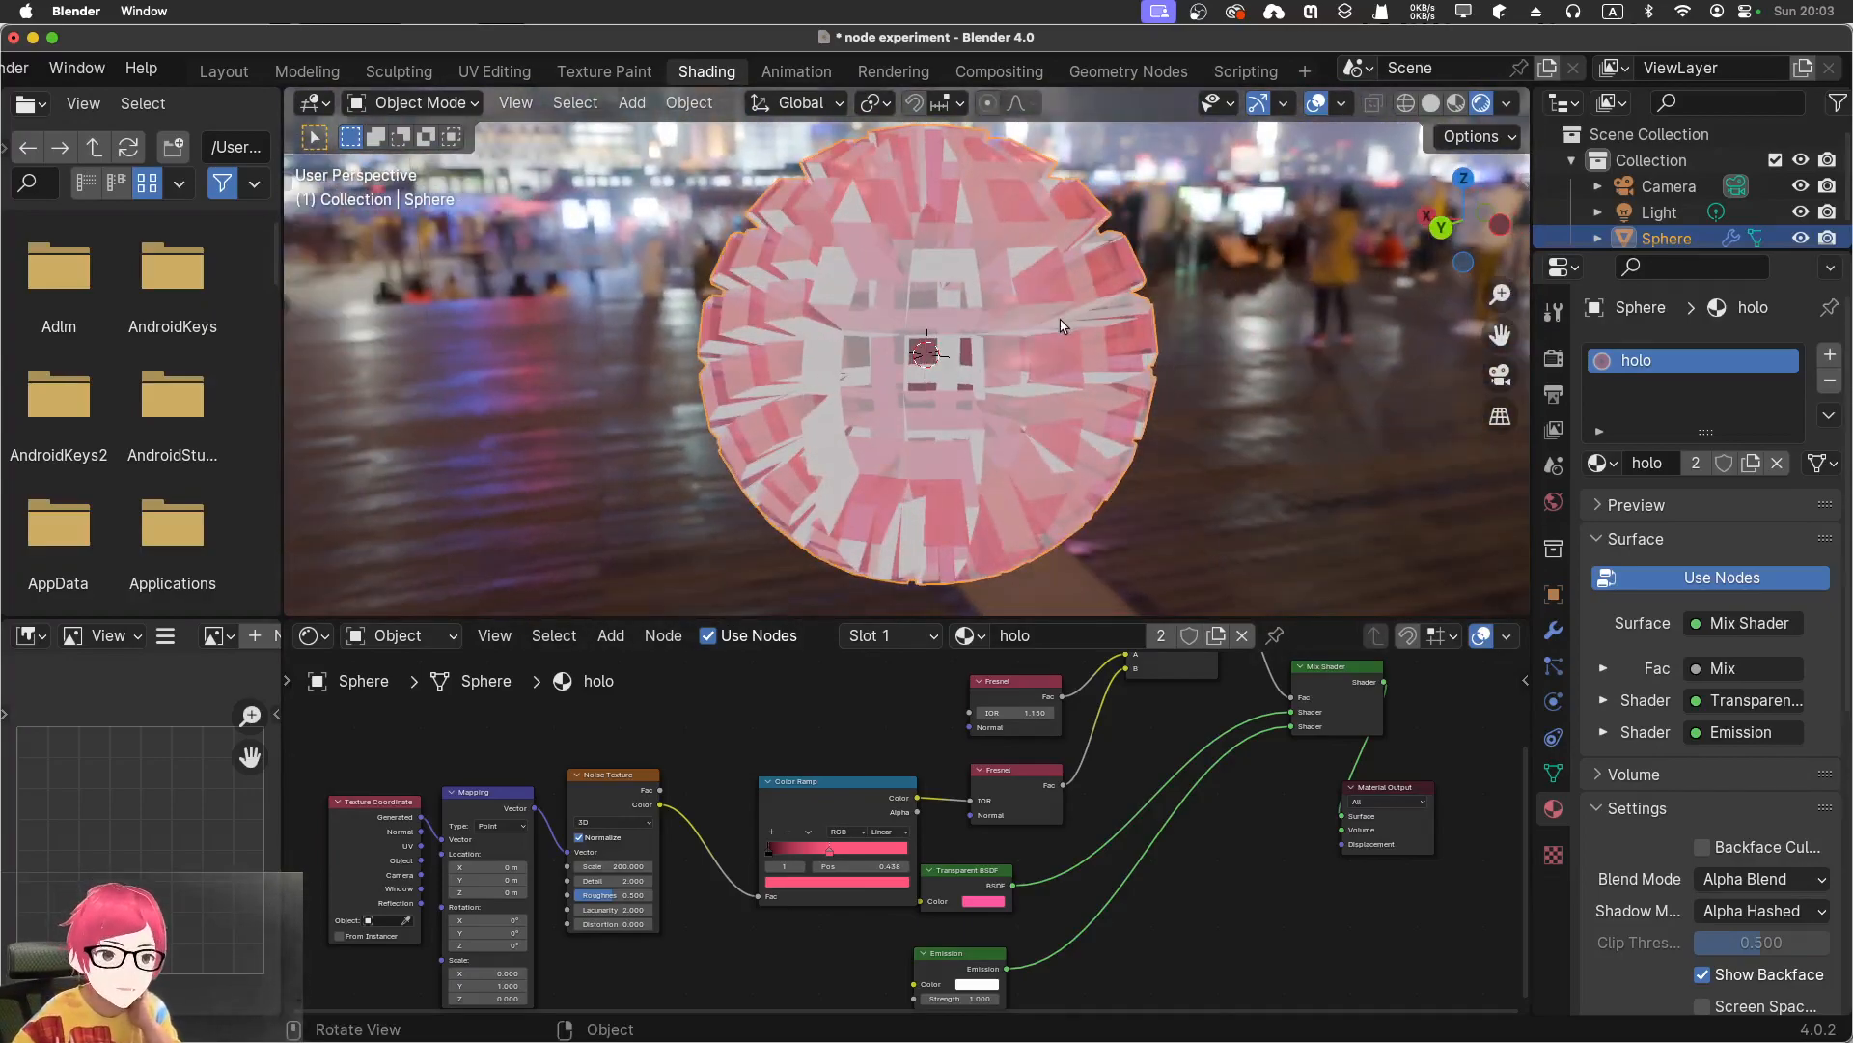
# Set the Noise Texture node's Scale to 1 in the holo material
pyautogui.scroll(3, 843, 866)
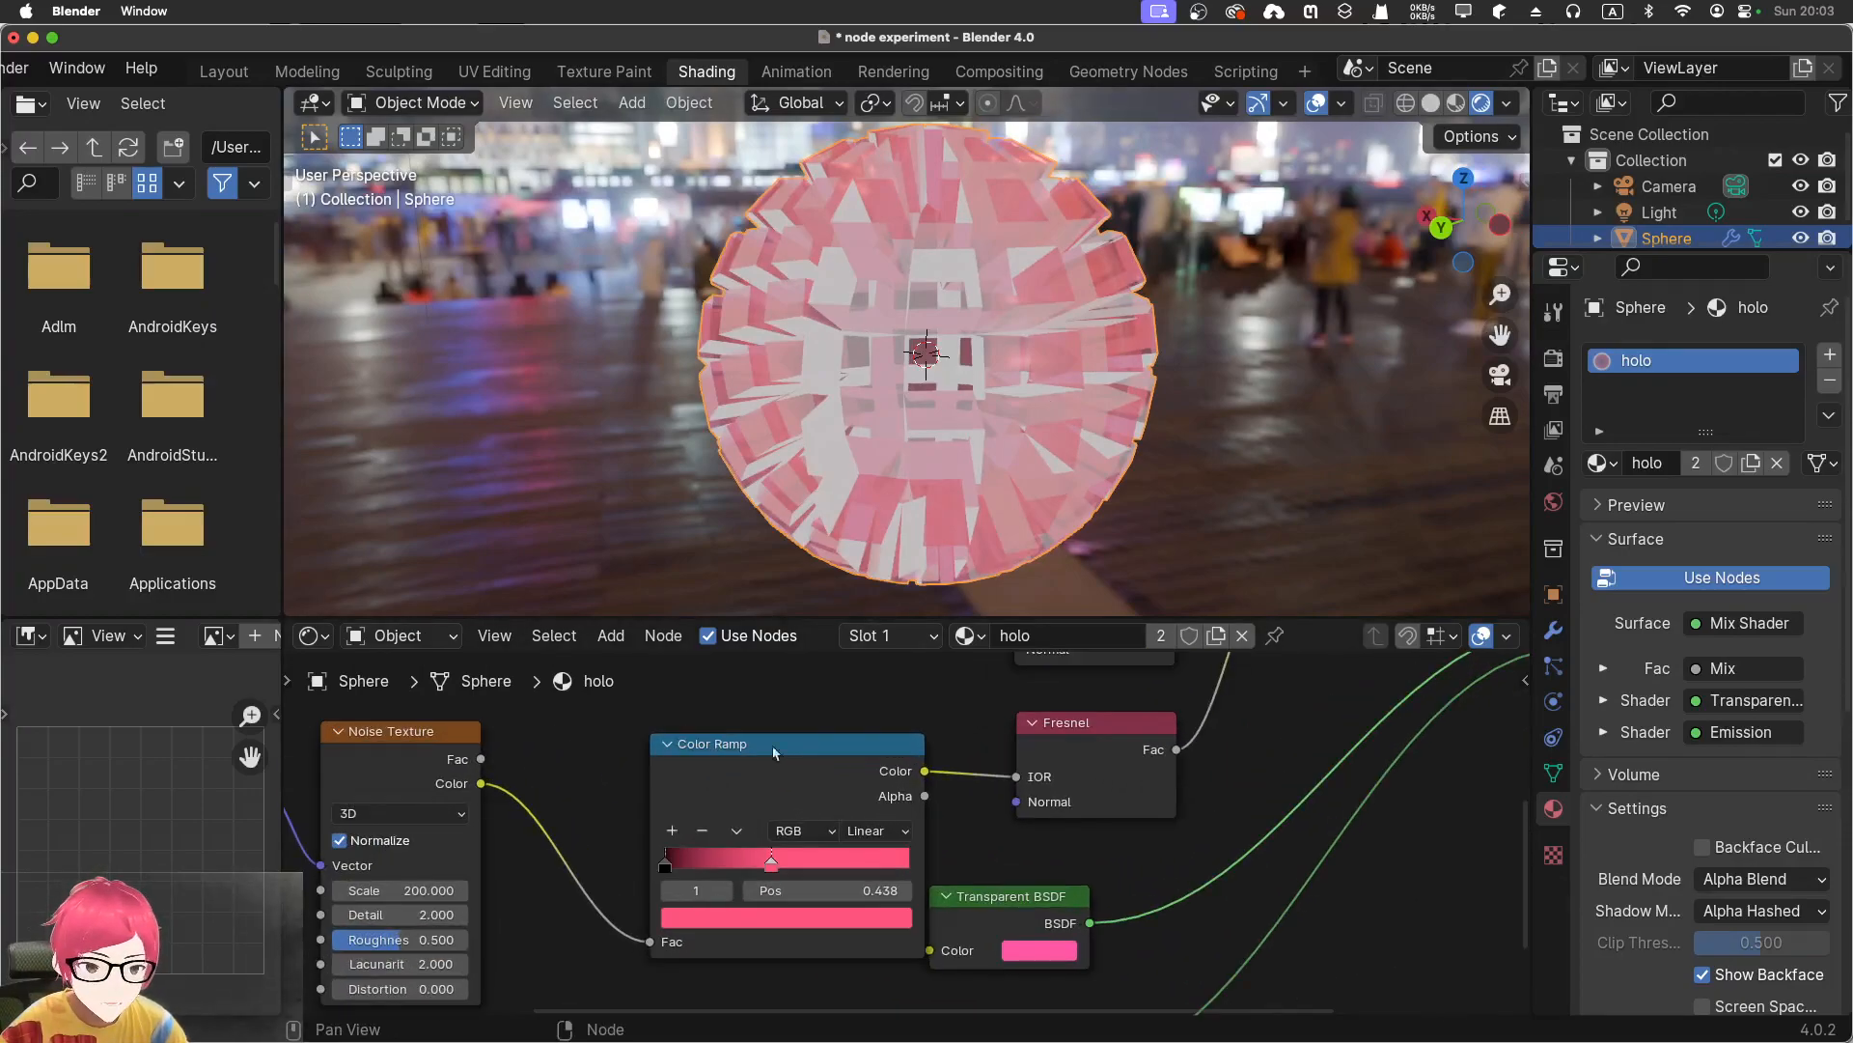
pyautogui.scroll(-3, 696, 833)
pyautogui.moveTo(801, 796); pyautogui.dragTo(664, 933, button='middle')
pyautogui.moveTo(743, 805)
pyautogui.mouseDown(button='middle')
pyautogui.moveTo(700, 818)
pyautogui.moveTo(675, 798)
pyautogui.moveTo(650, 820)
pyautogui.moveTo(955, 717)
pyautogui.mouseUp(button='middle')
pyautogui.moveTo(744, 773); pyautogui.dragTo(856, 785, button='middle')
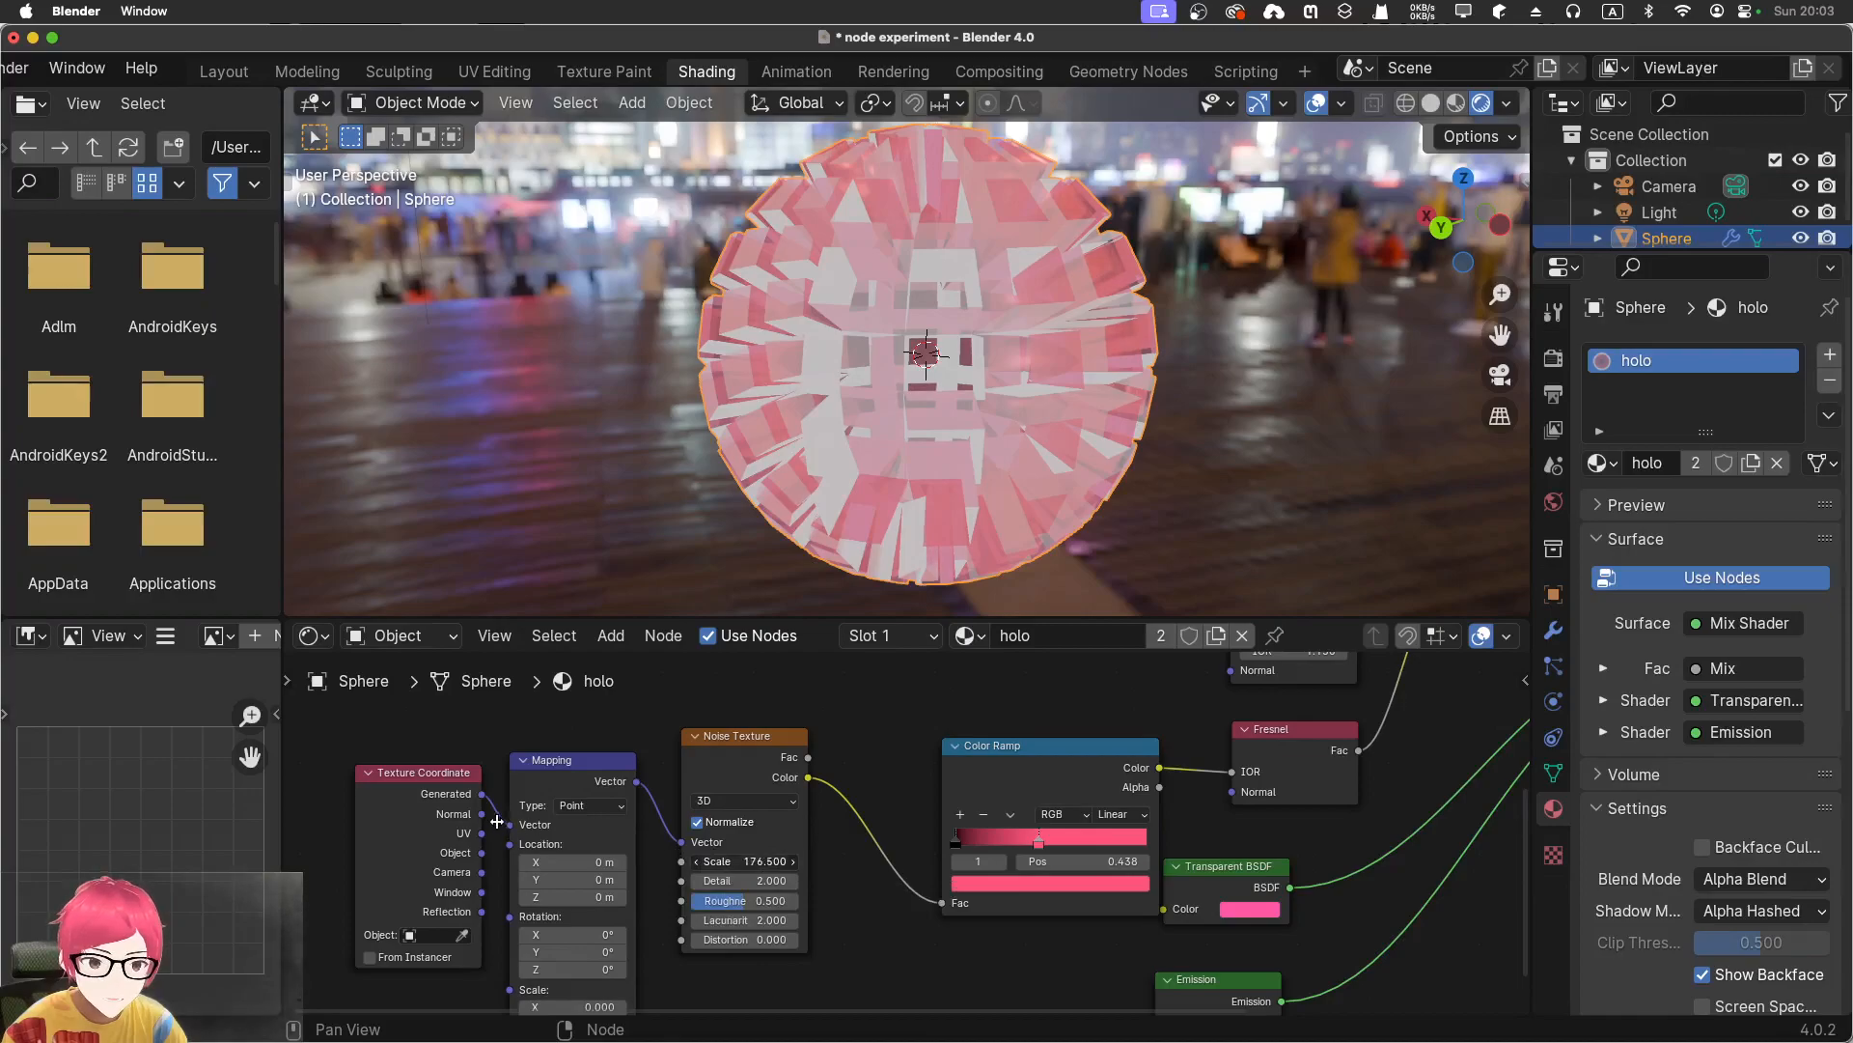
pyautogui.moveTo(496, 821); pyautogui.dragTo(591, 843)
pyautogui.moveTo(761, 859); pyautogui.dragTo(701, 863)
pyautogui.moveTo(534, 840); pyautogui.dragTo(467, 825)
pyautogui.click(733, 858)
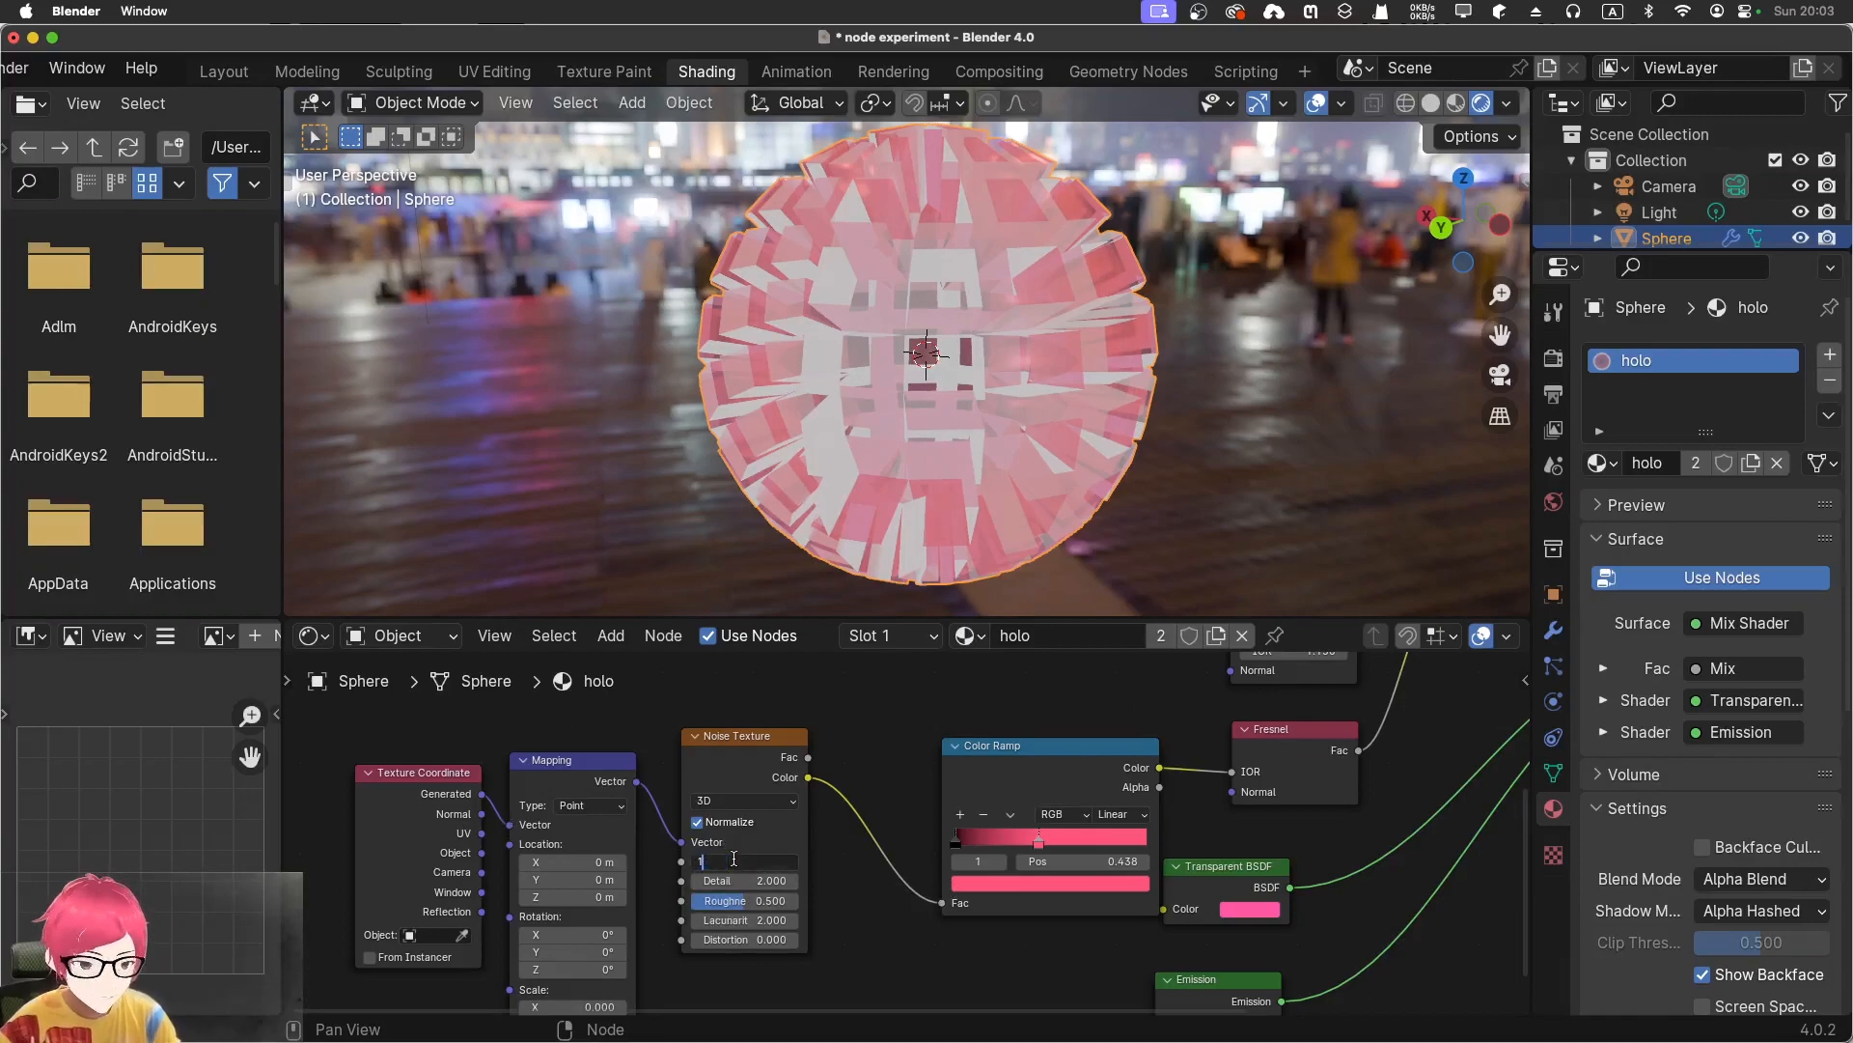
pyautogui.write('1')
pyautogui.press('Return')
# Switch the viewport to Material Preview and set the Noise Texture's Scale to 3.8
pyautogui.moveTo(719, 321); pyautogui.dragTo(1132, 387, button='middle')
pyautogui.click(1460, 103)
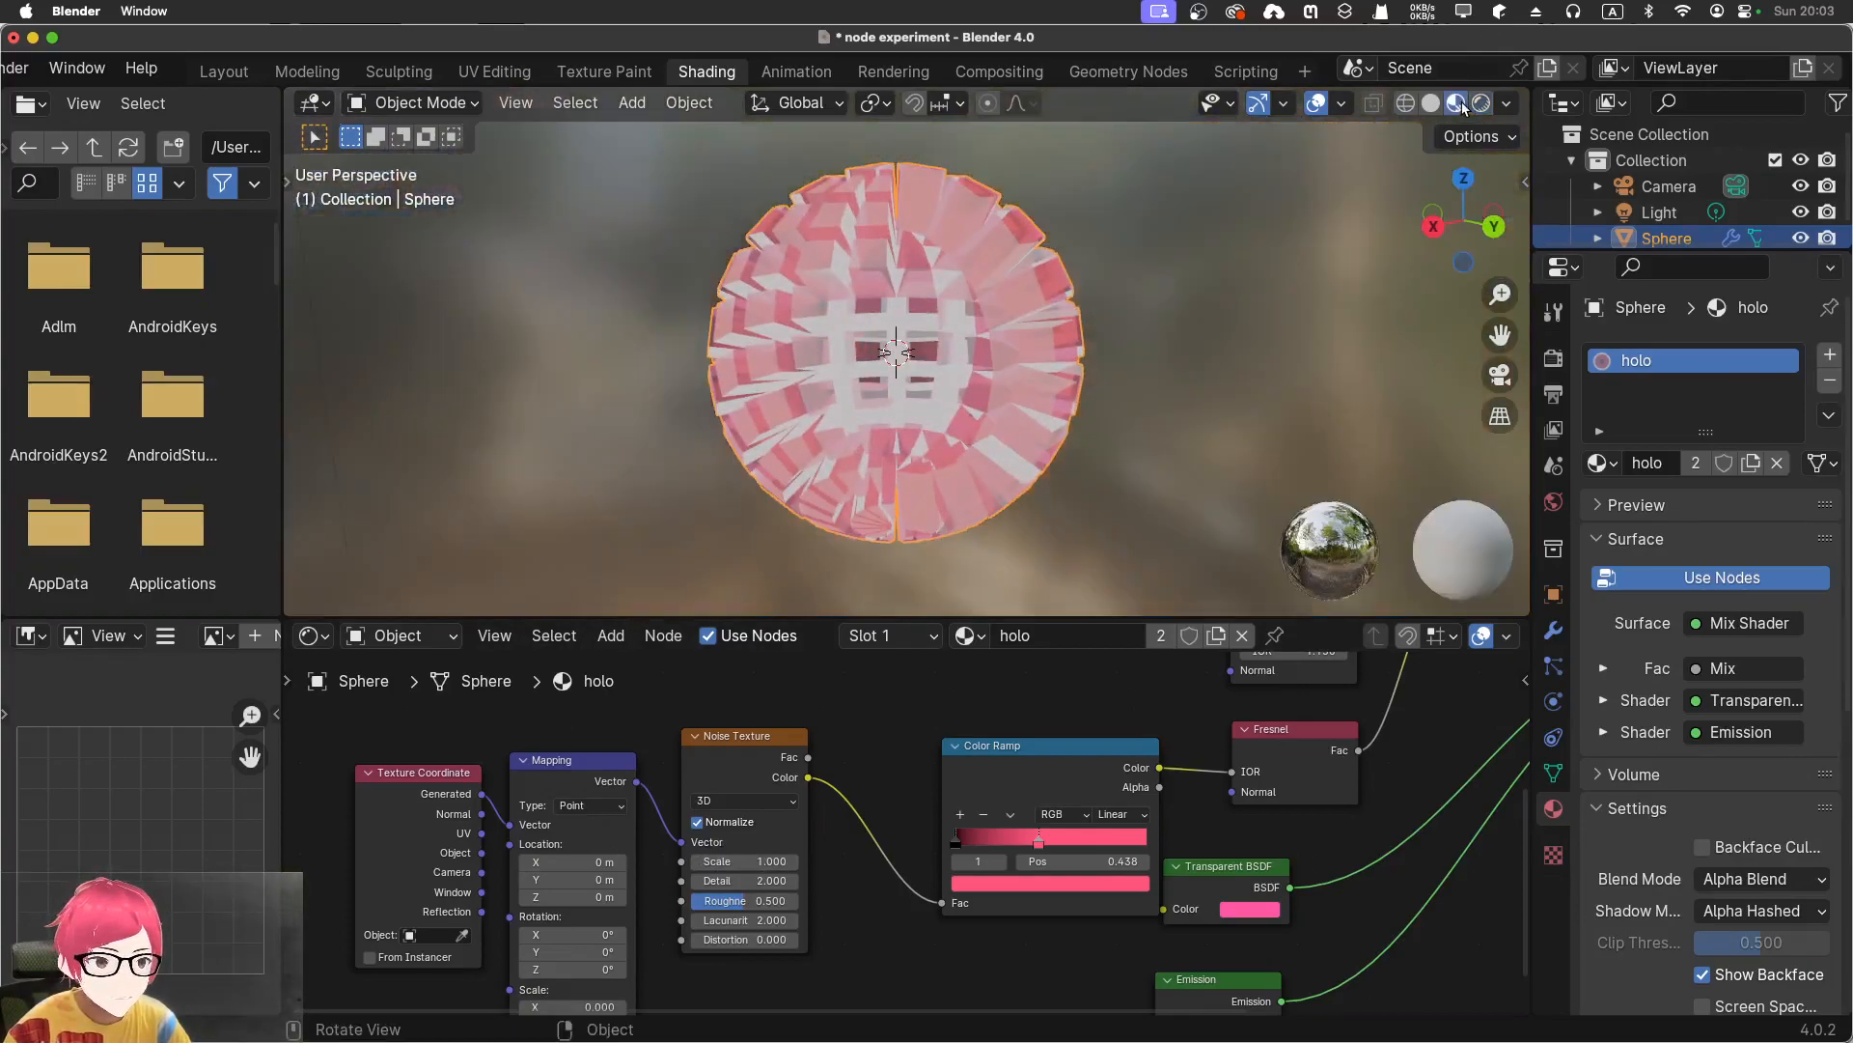
pyautogui.moveTo(977, 403); pyautogui.dragTo(811, 447, button='middle')
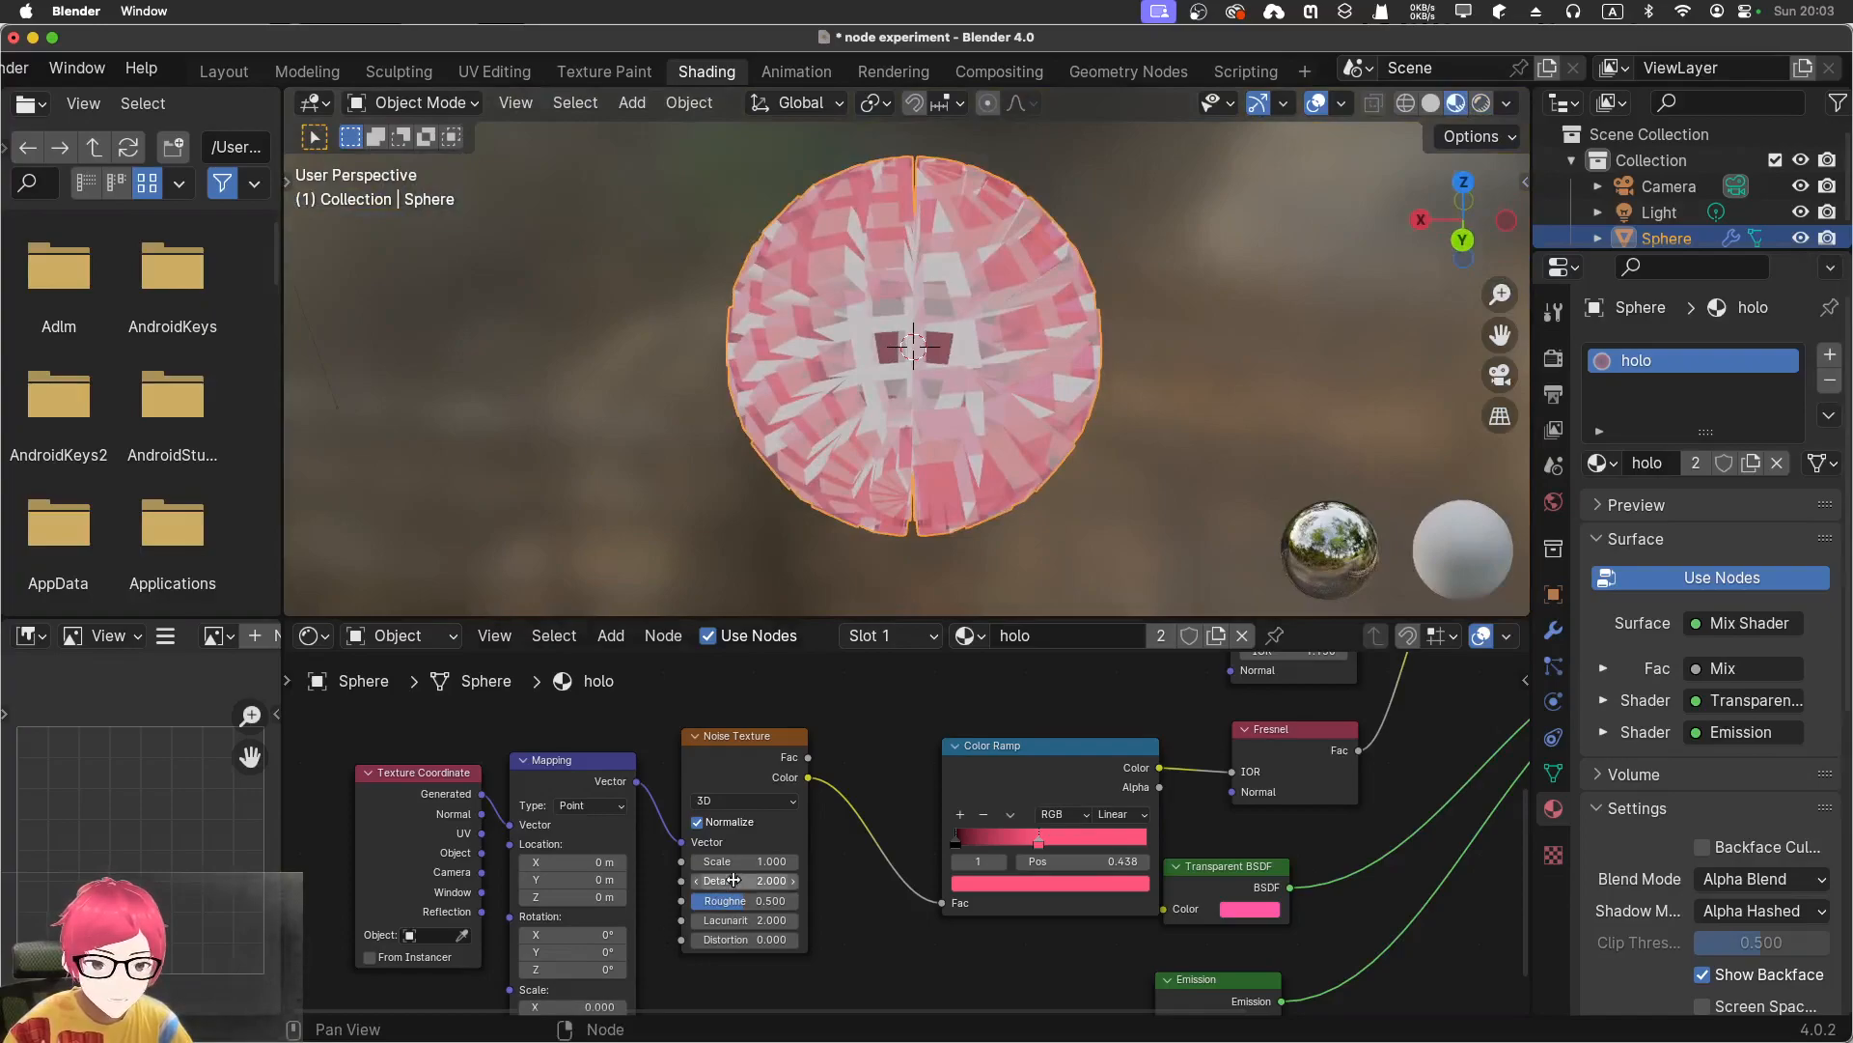
pyautogui.moveTo(794, 859); pyautogui.dragTo(774, 861)
# Move the Material Output node farther right so it sits clear of the Mix Shader node
pyautogui.moveTo(836, 742); pyautogui.dragTo(471, 842, button='middle')
pyautogui.moveTo(751, 794); pyautogui.dragTo(610, 811, button='middle')
pyautogui.moveTo(1253, 883); pyautogui.dragTo(1391, 820)
pyautogui.moveTo(837, 913); pyautogui.dragTo(954, 783, button='middle')
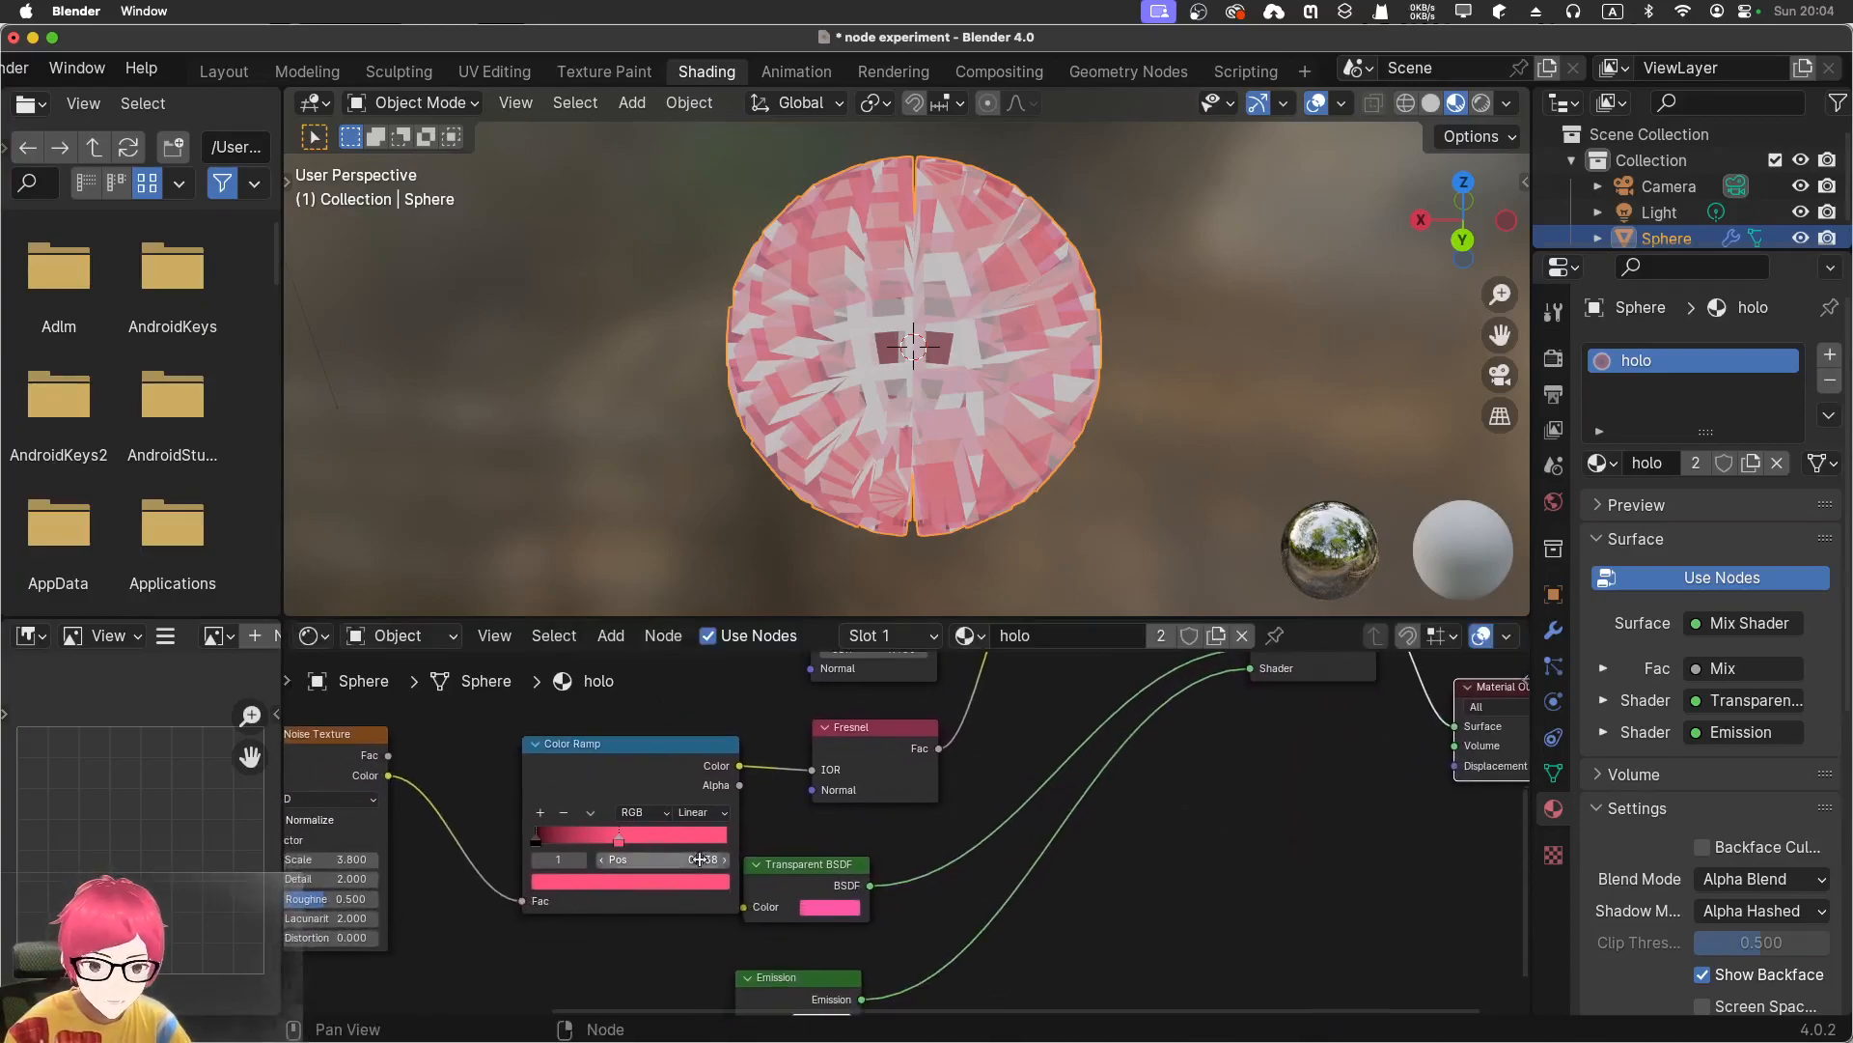
# Change the Color Ramp's pink stop to near-white with saturation 0.141 and shift it to position 0.458
pyautogui.click(619, 880)
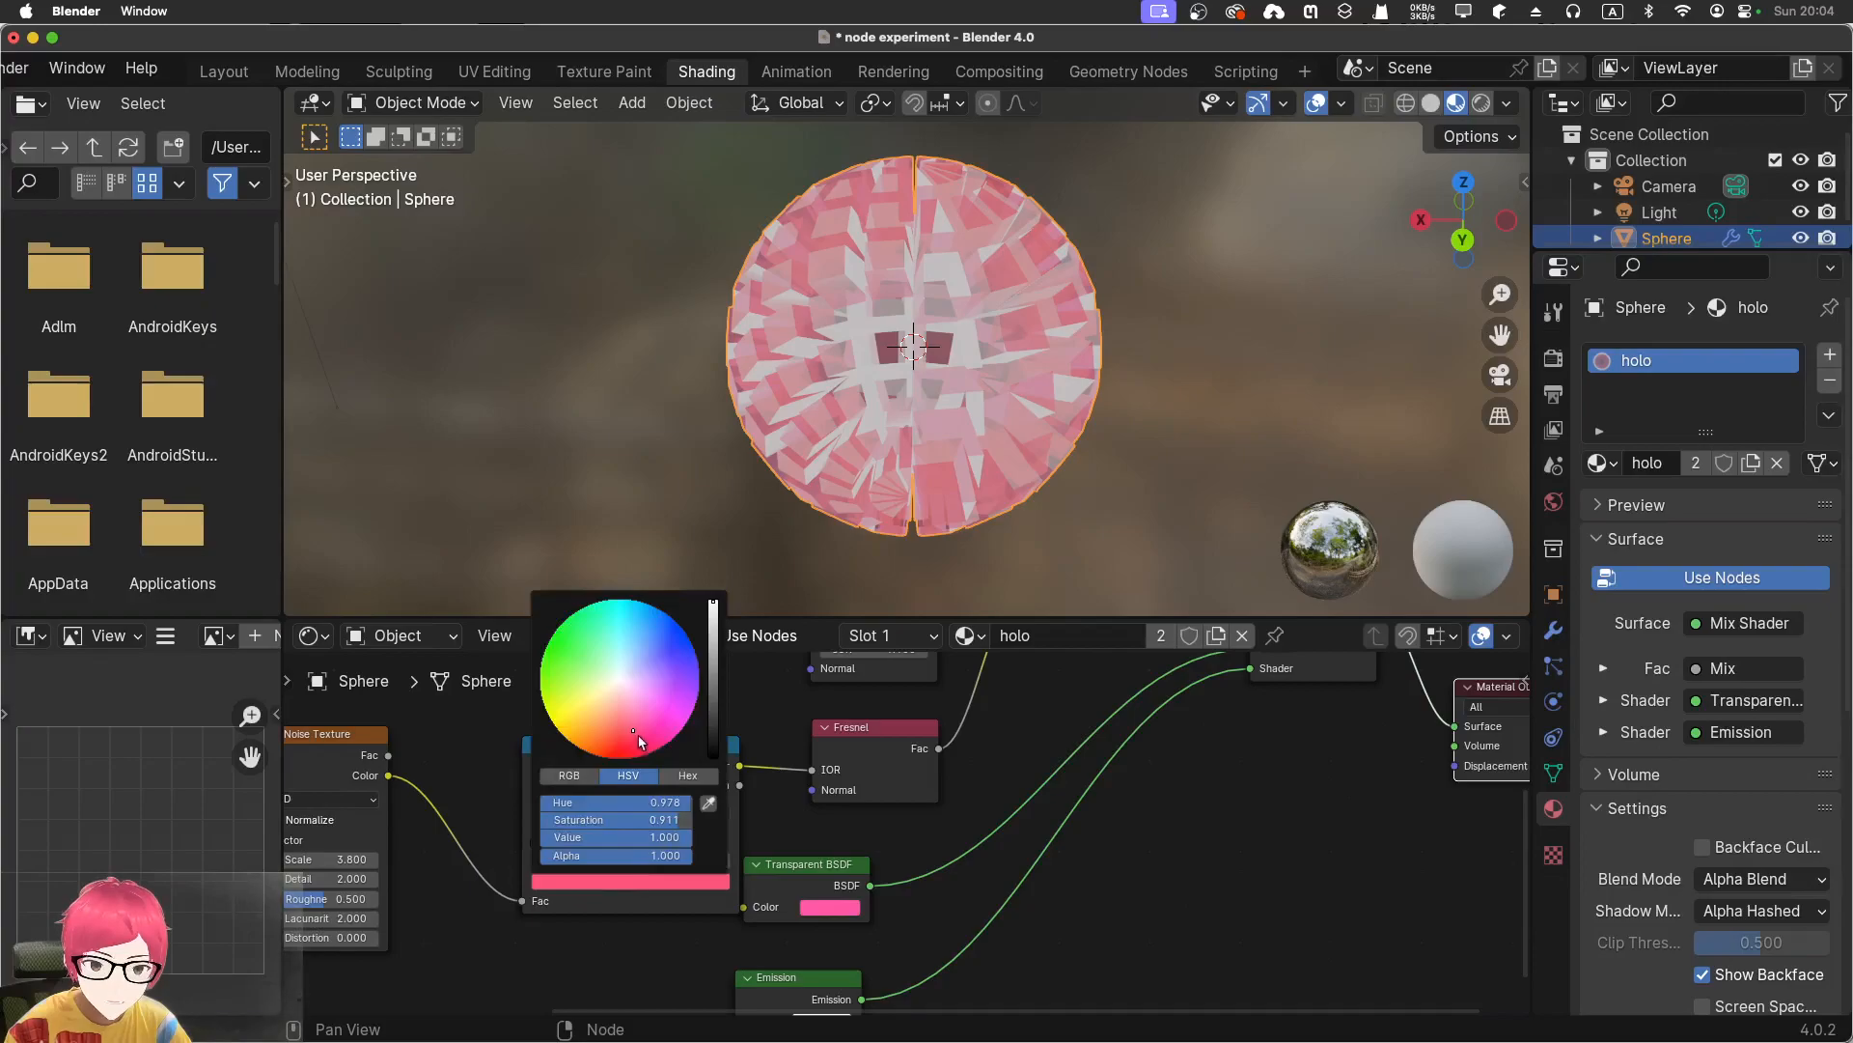
pyautogui.click(621, 684)
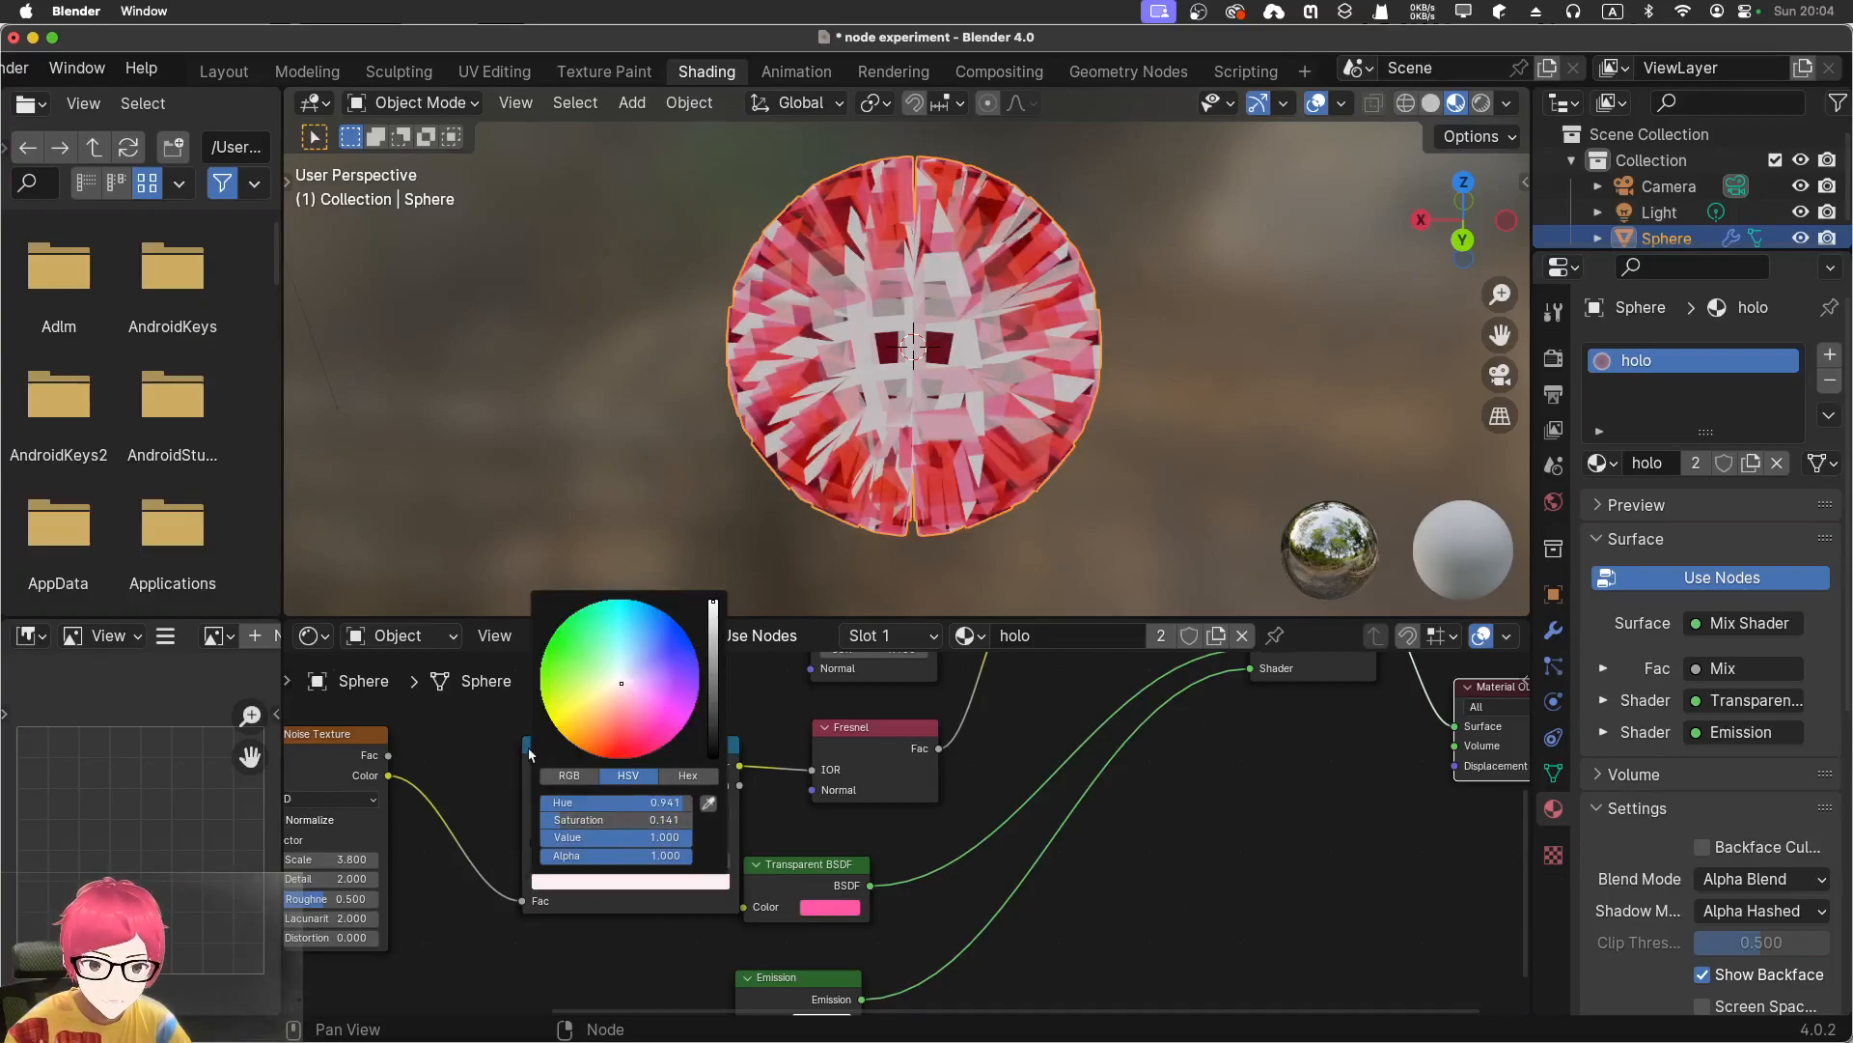
pyautogui.moveTo(519, 751); pyautogui.dragTo(619, 767, button='middle')
pyautogui.moveTo(717, 862); pyautogui.dragTo(722, 862)
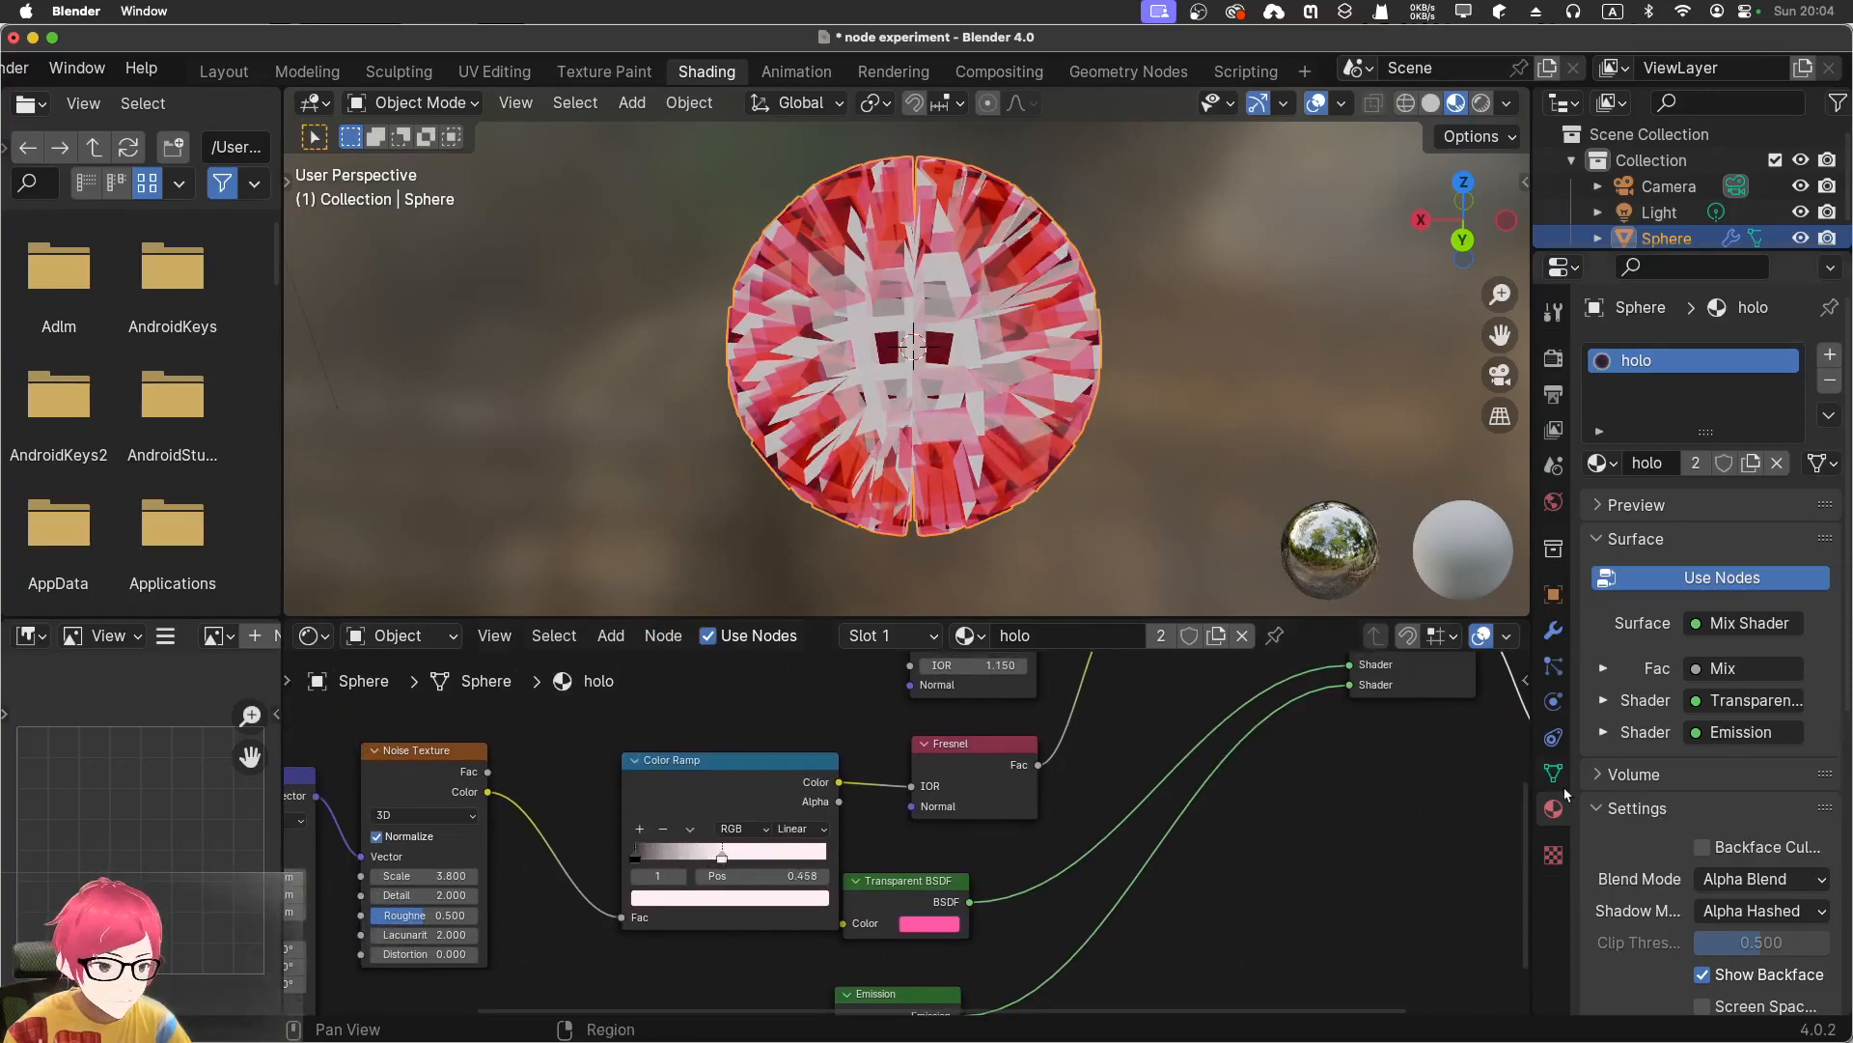
# Turn on Backface Culling for the holo material and check the sphere from another angle
pyautogui.click(1734, 847)
pyautogui.click(1733, 847)
pyautogui.click(1733, 847)
pyautogui.moveTo(1052, 357); pyautogui.dragTo(1212, 393, button='middle')
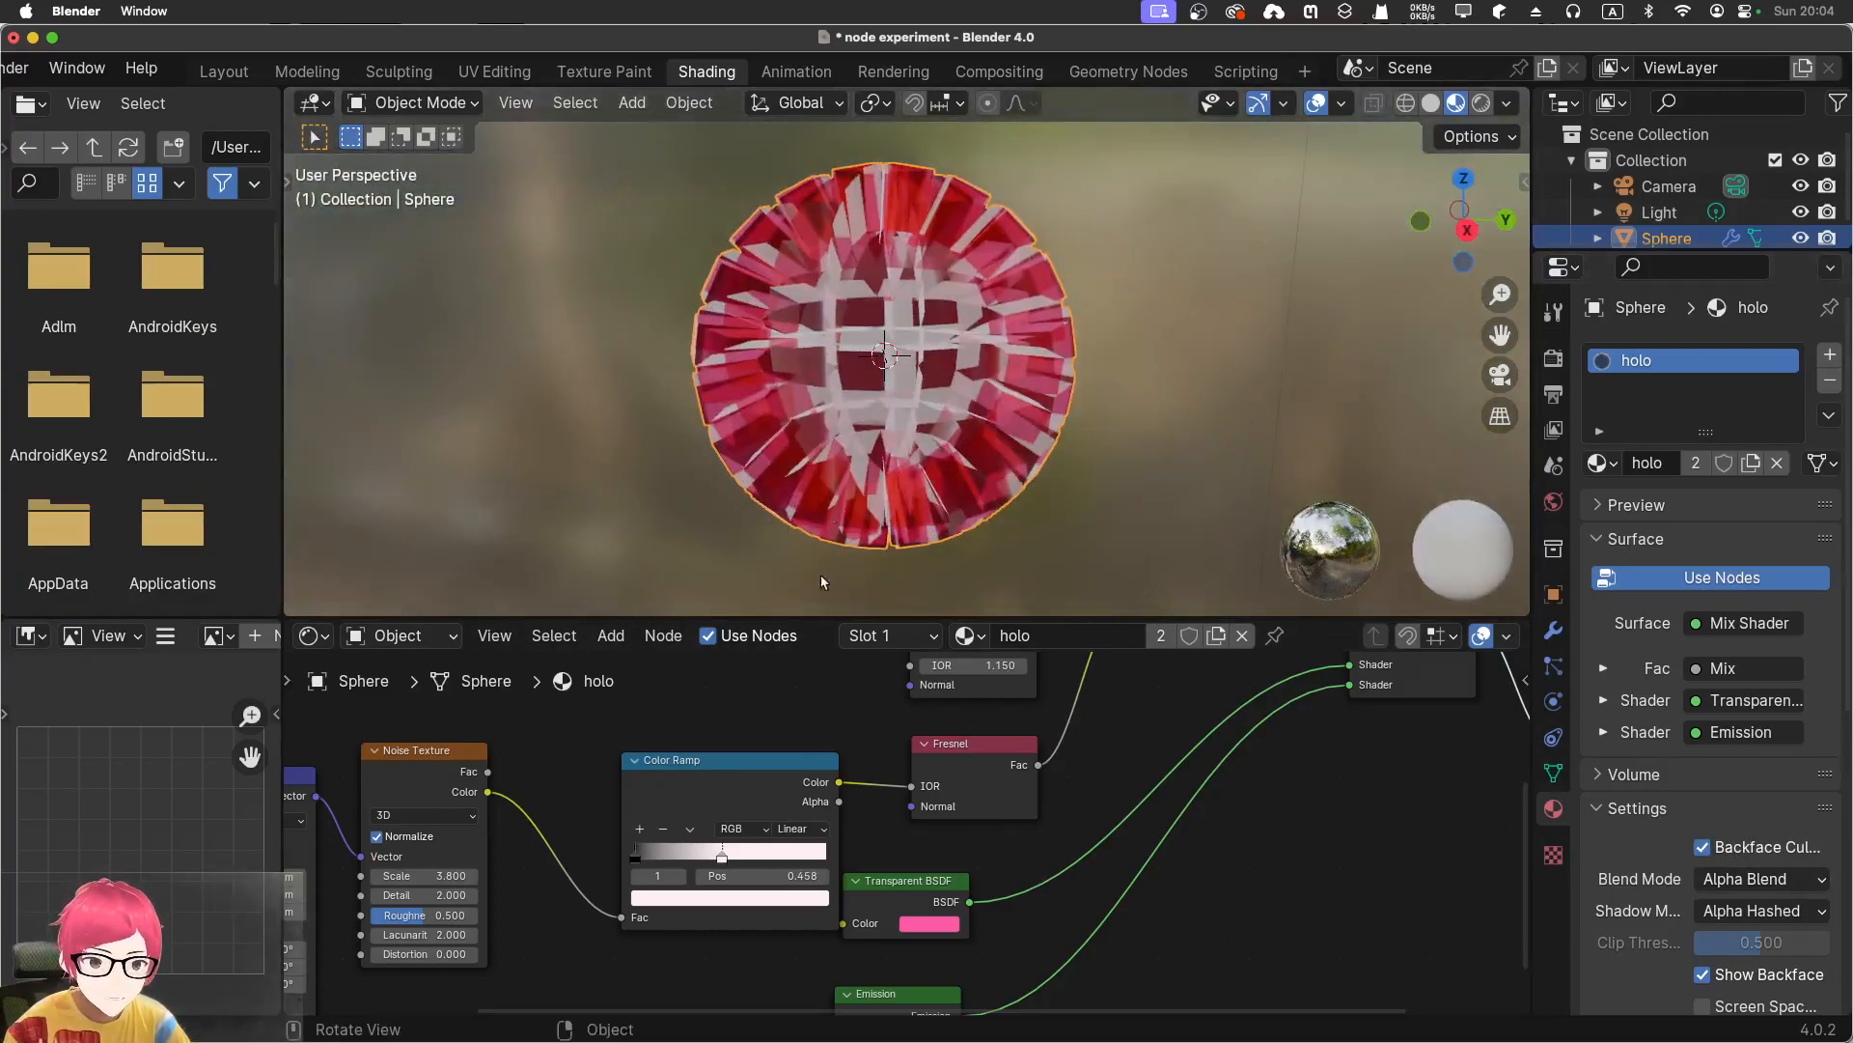
# Try a fully saturated yellow for the Color Ramp's light stop
pyautogui.click(708, 911)
pyautogui.moveTo(743, 744)
pyautogui.mouseDown()
pyautogui.moveTo(713, 704)
pyautogui.moveTo(621, 743)
pyautogui.moveTo(712, 709)
pyautogui.moveTo(726, 733)
pyautogui.moveTo(723, 709)
pyautogui.moveTo(693, 719)
pyautogui.mouseUp()
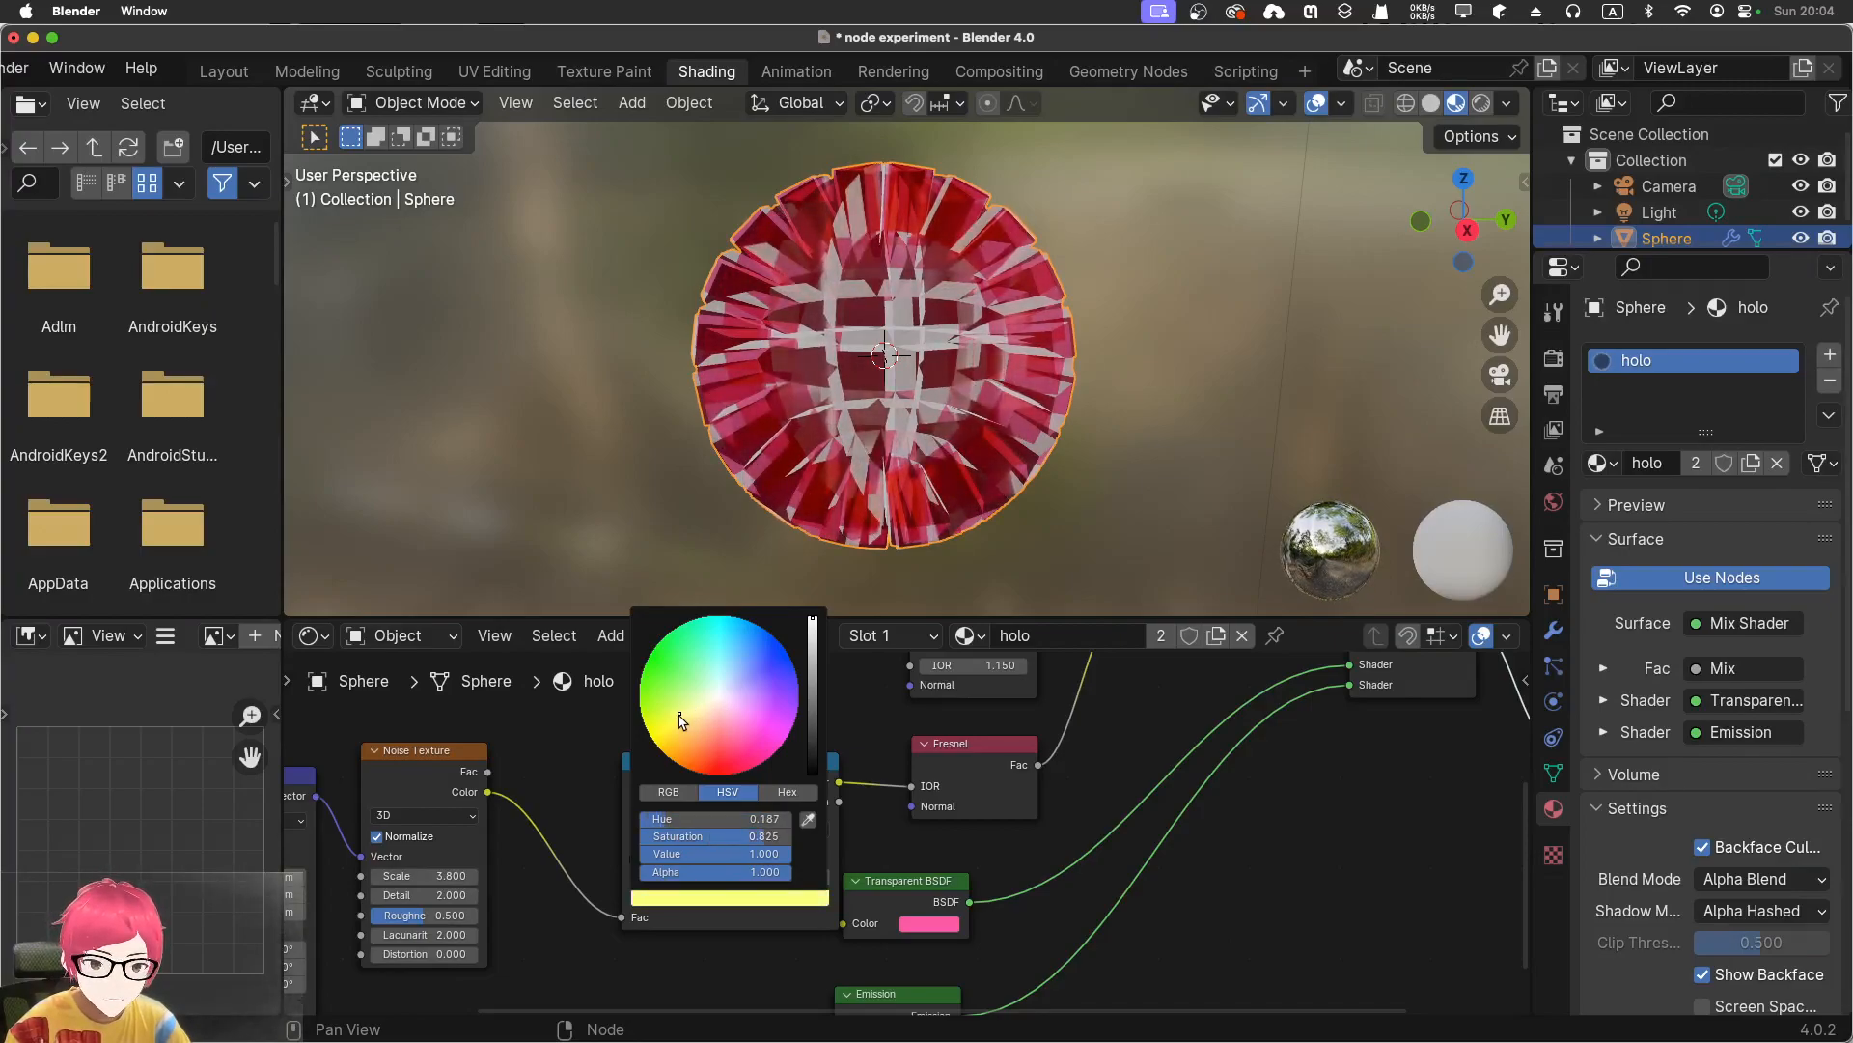
pyautogui.moveTo(809, 687); pyautogui.dragTo(810, 609)
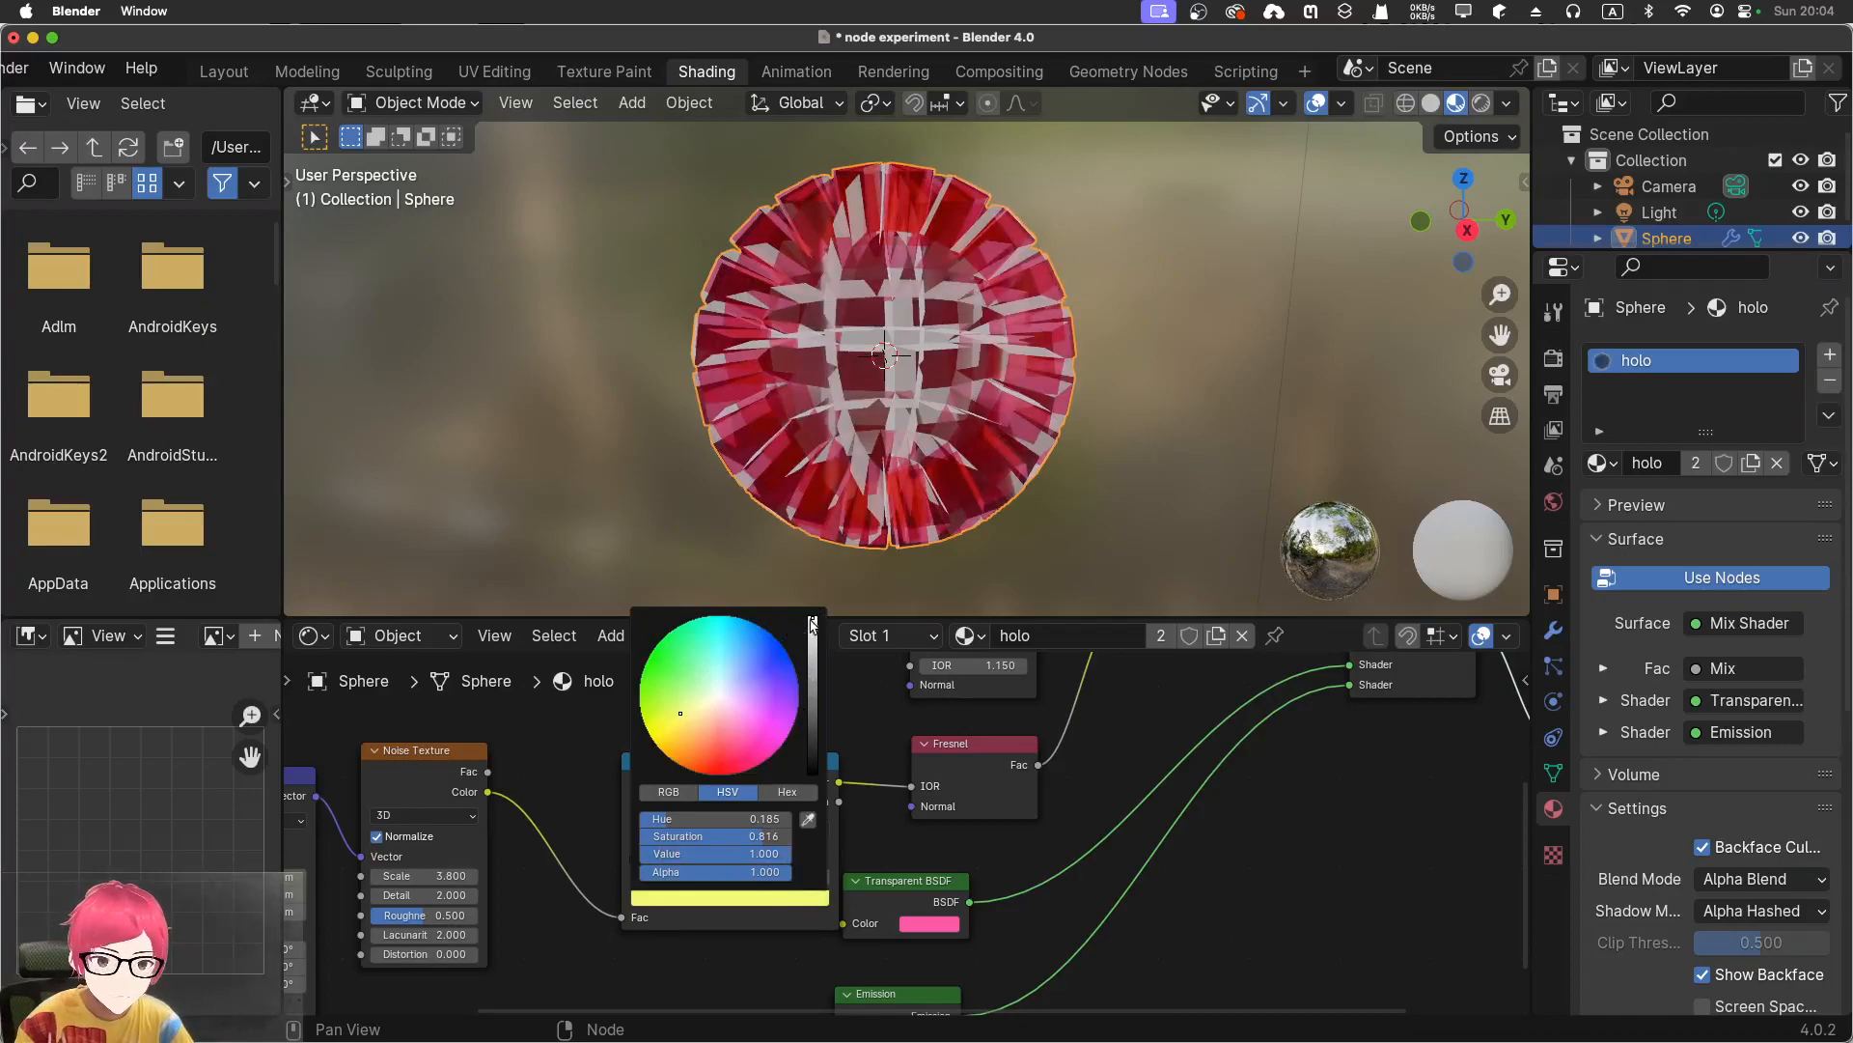
pyautogui.moveTo(671, 722); pyautogui.dragTo(625, 755)
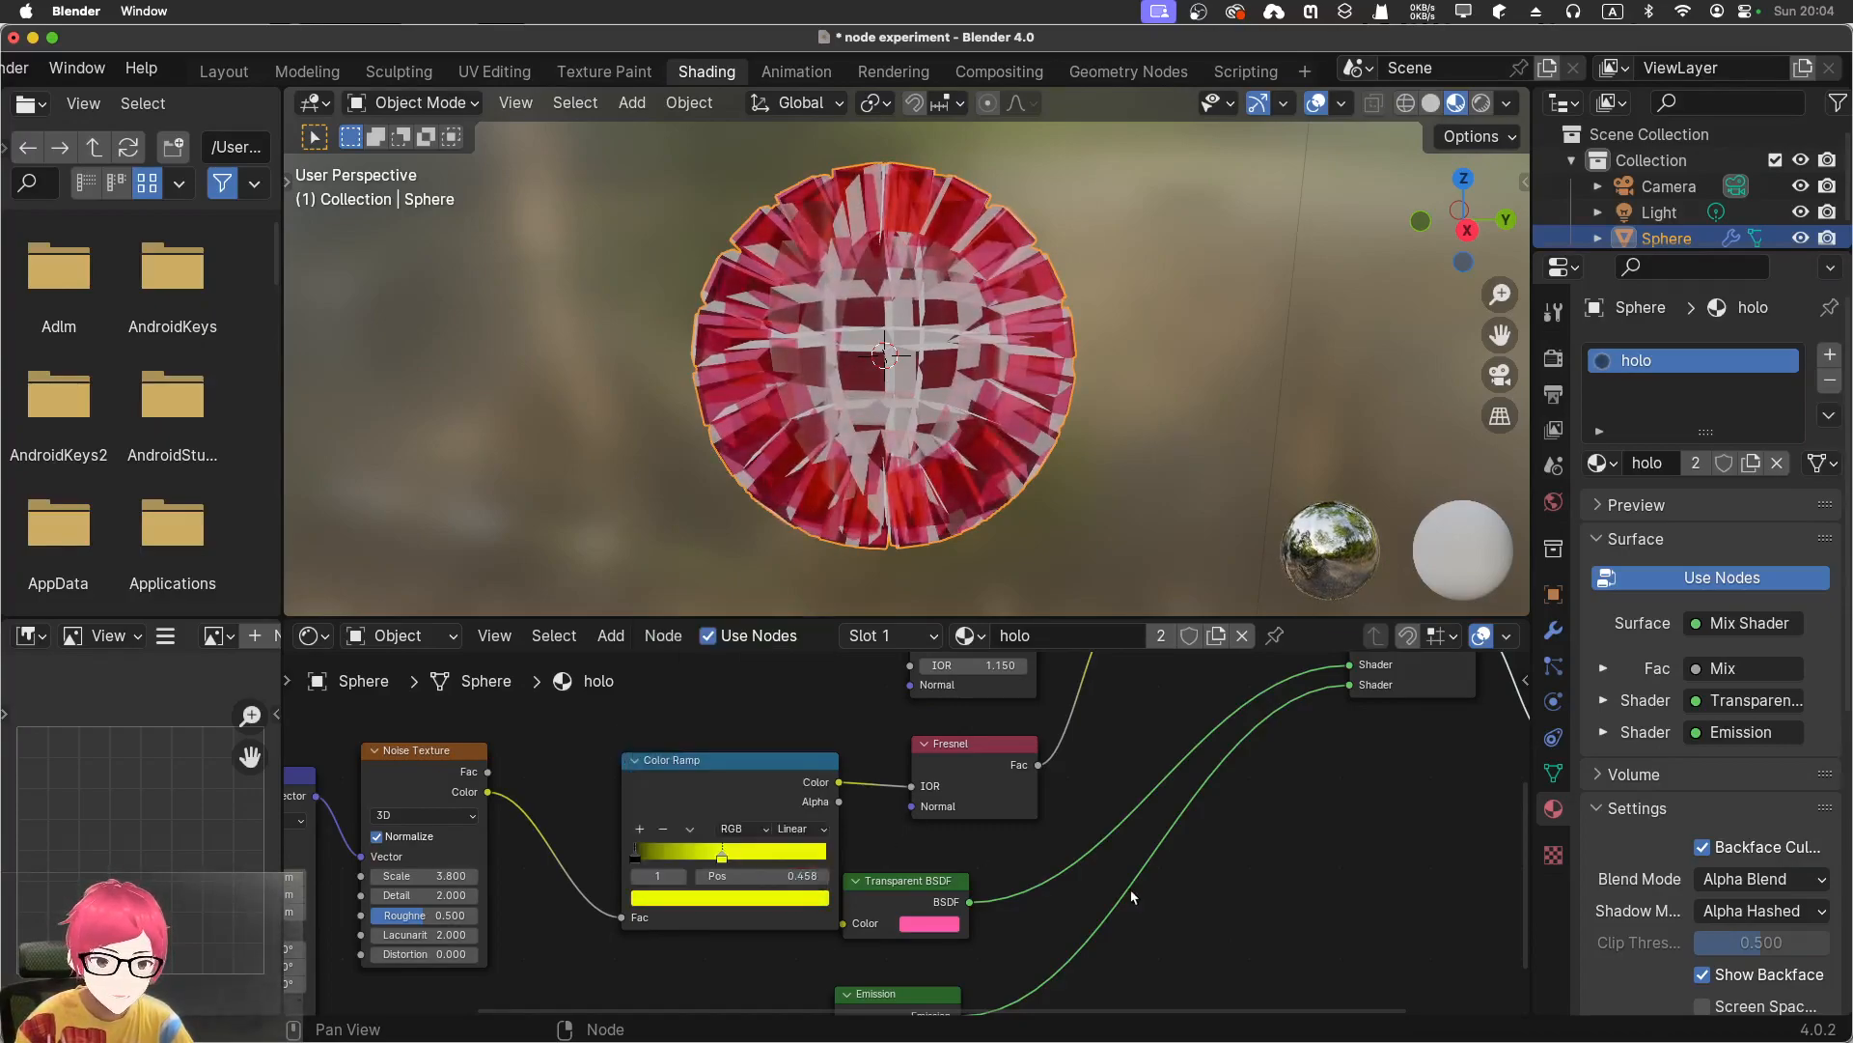
# Slide the Color Ramp's yellow stop to position 0.33 and move the node away from the Transparent BSDF
pyautogui.moveTo(721, 862); pyautogui.dragTo(685, 860)
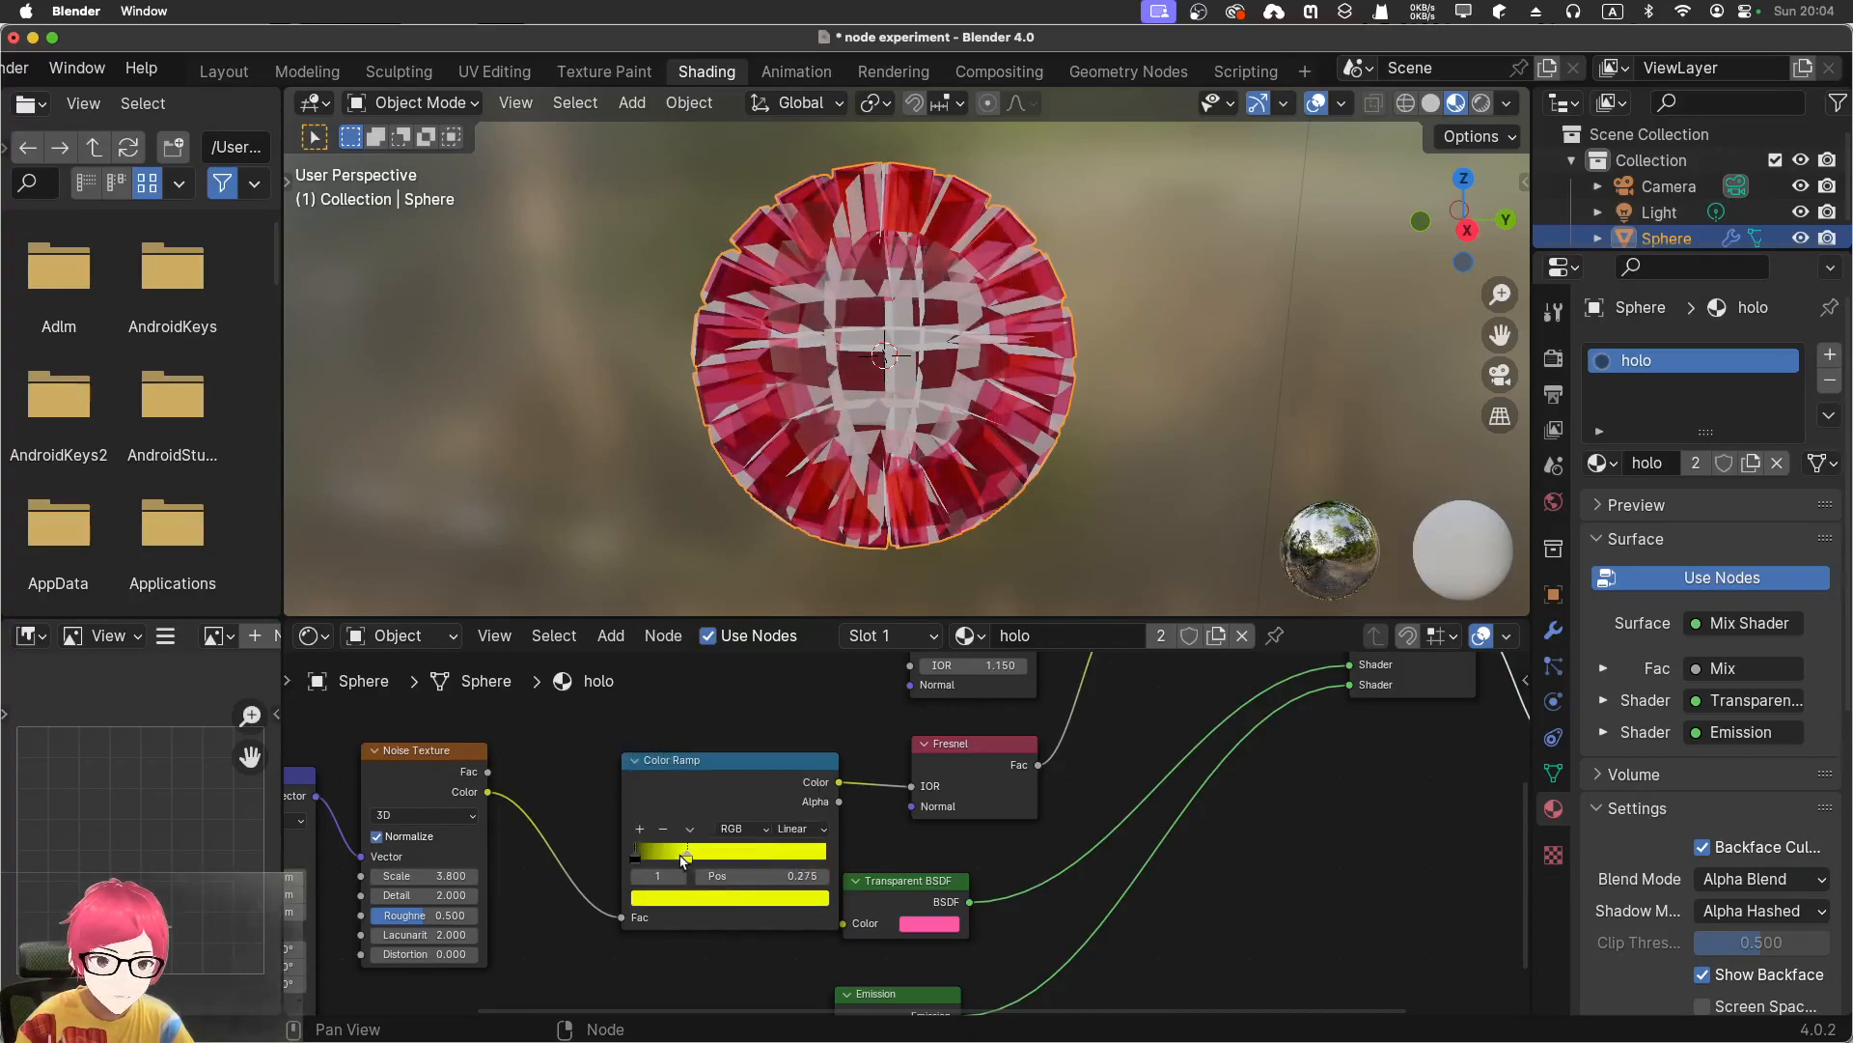
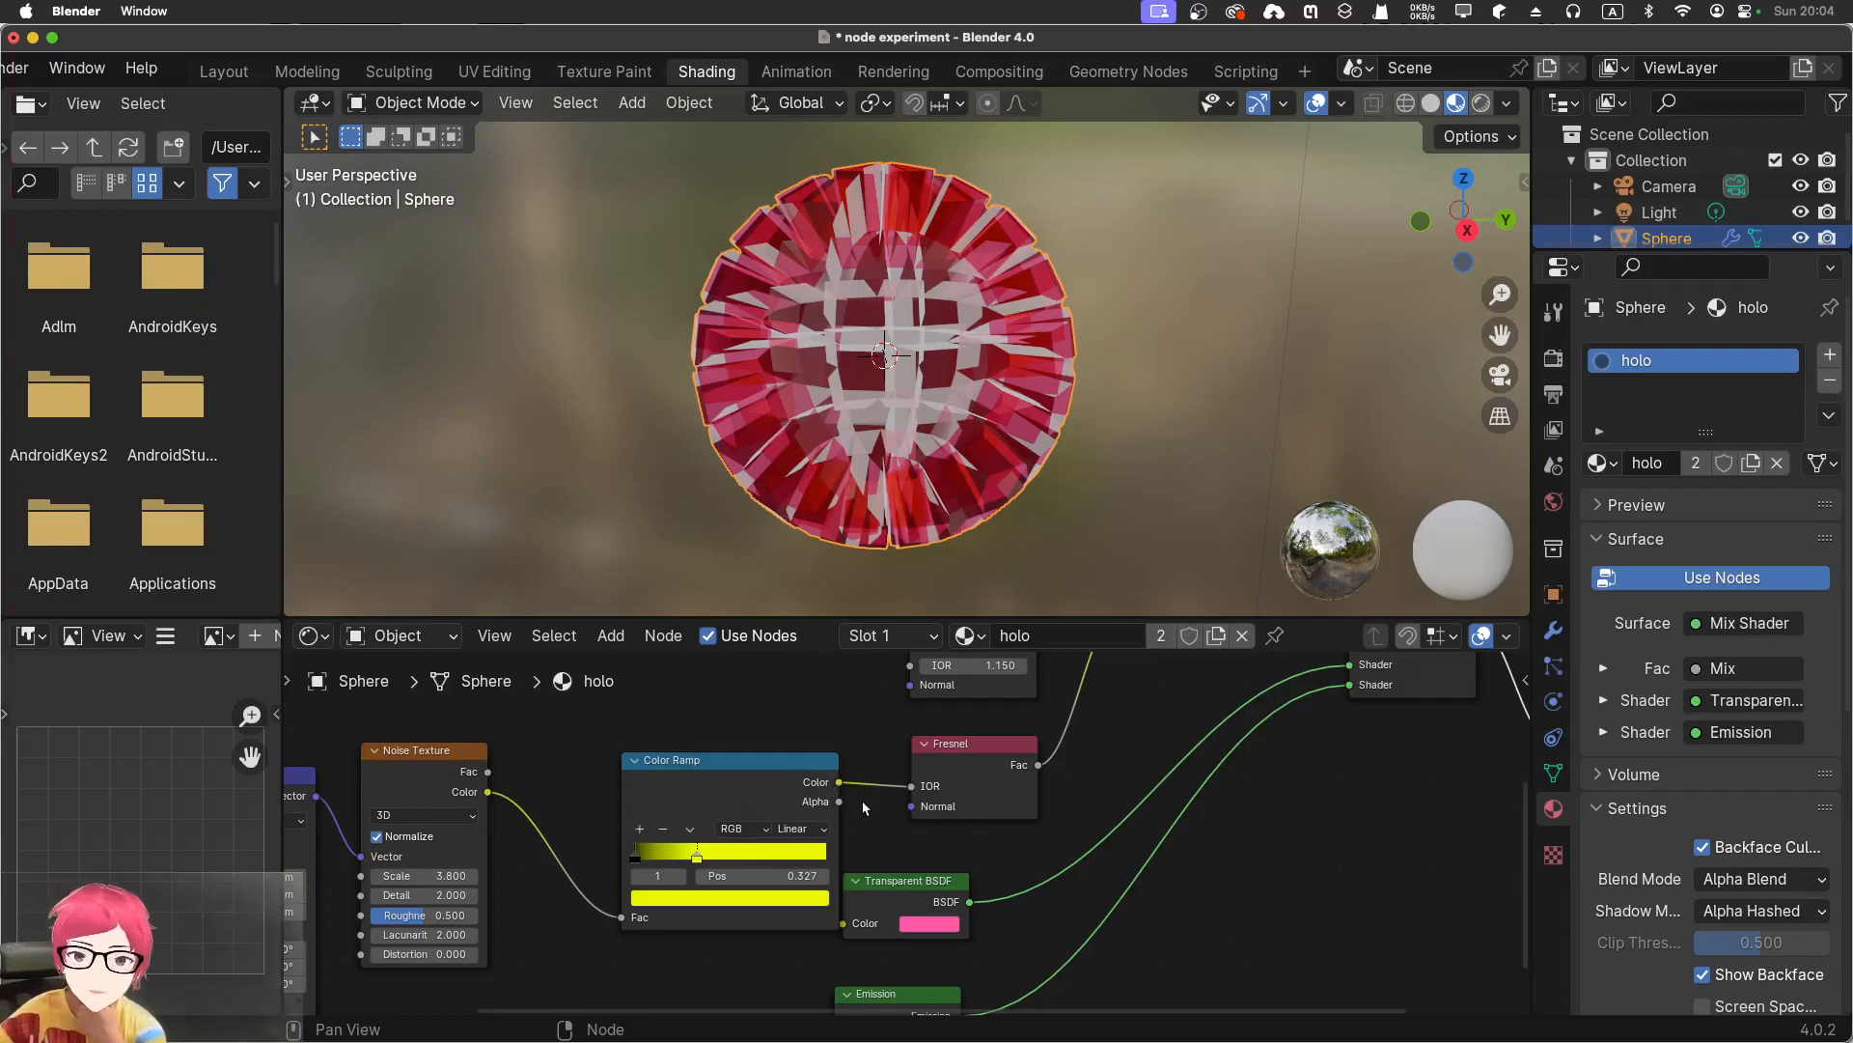
pyautogui.moveTo(736, 761); pyautogui.dragTo(712, 757)
pyautogui.click(686, 894)
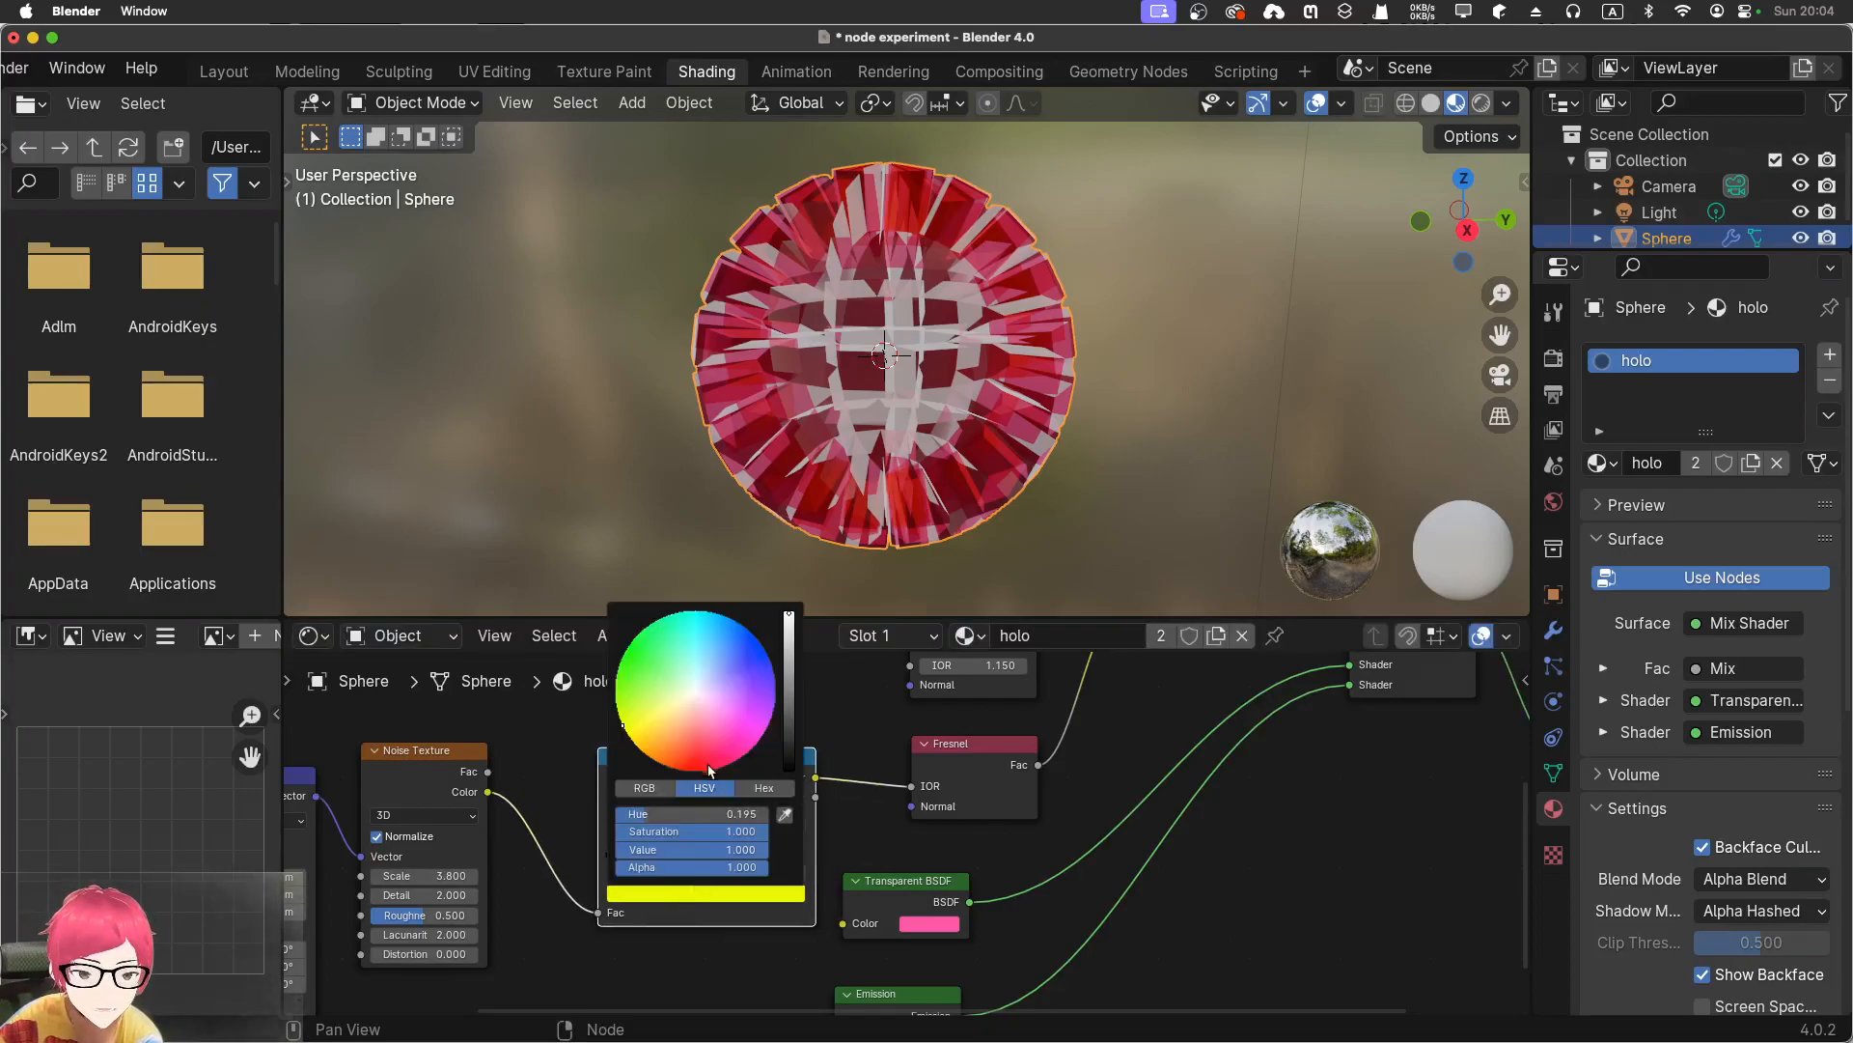
pyautogui.moveTo(784, 660); pyautogui.dragTo(787, 614)
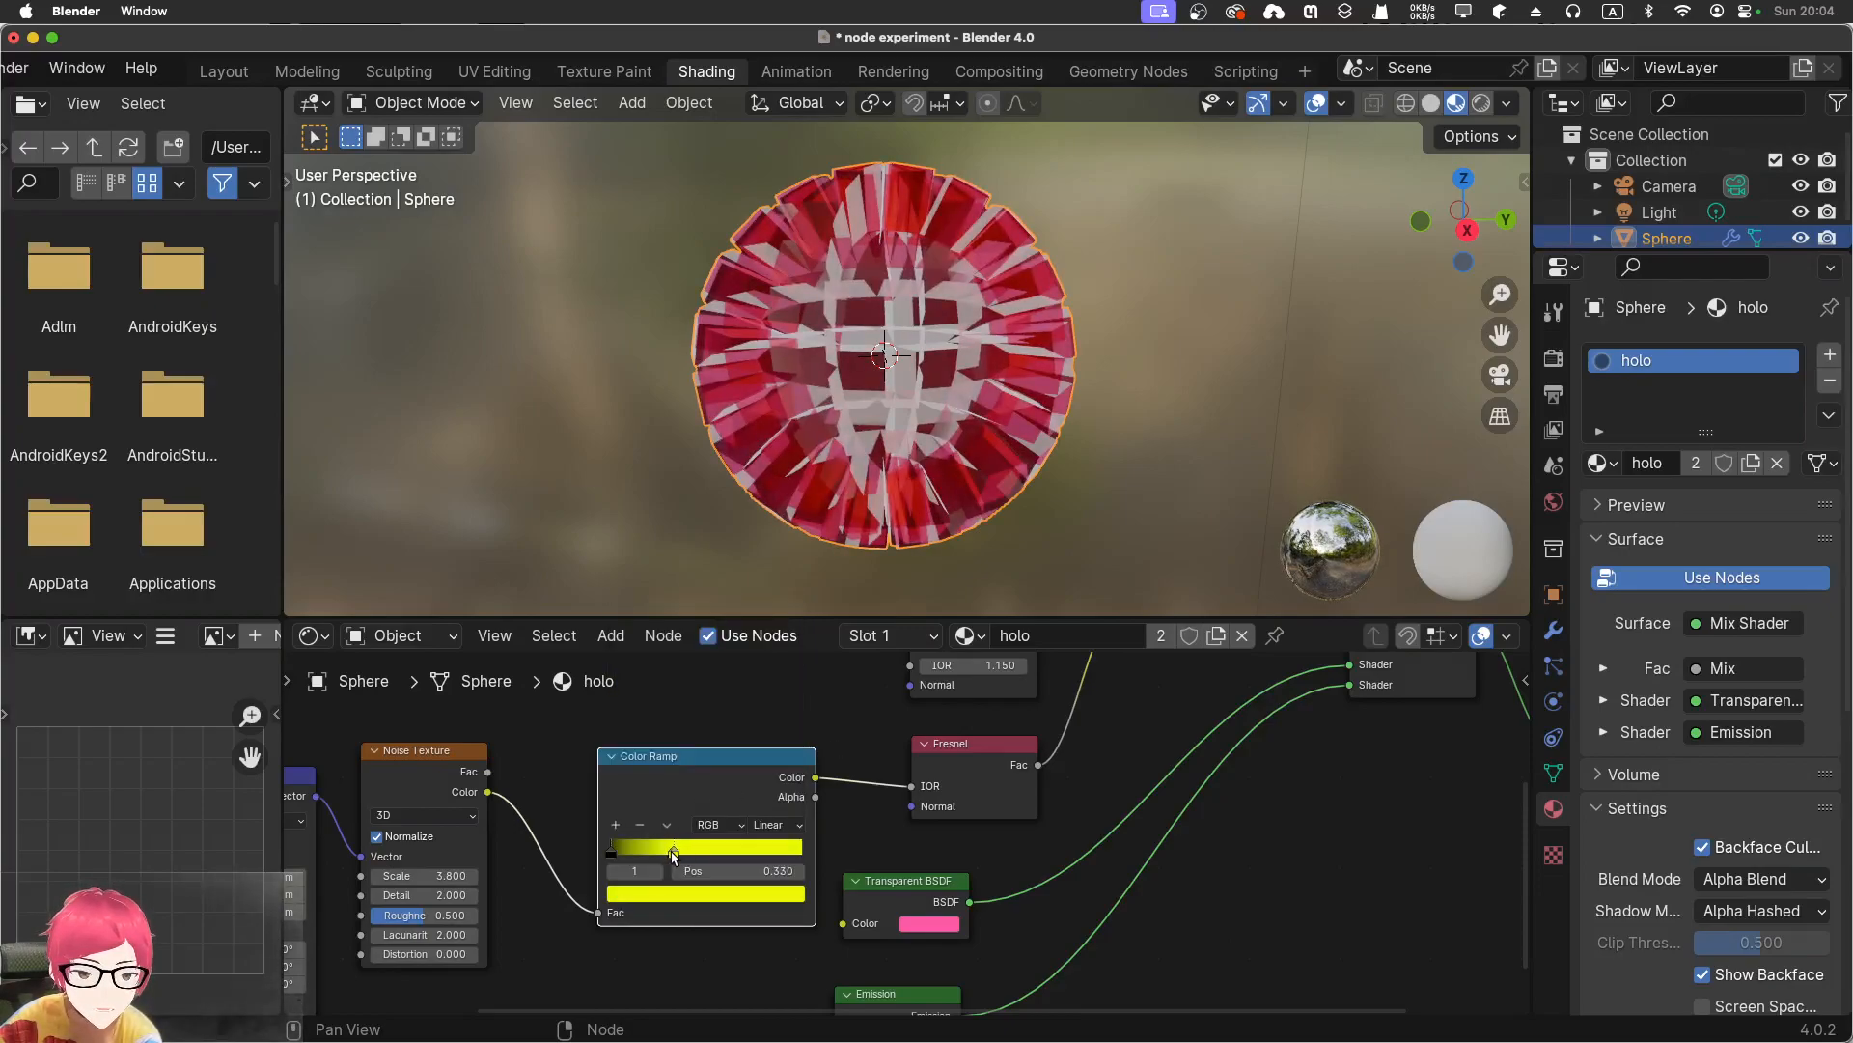
# Make the Color Ramp's yellow stop pure white with hue 1 and saturation 0, and slide it to position 0.562
pyautogui.click(687, 894)
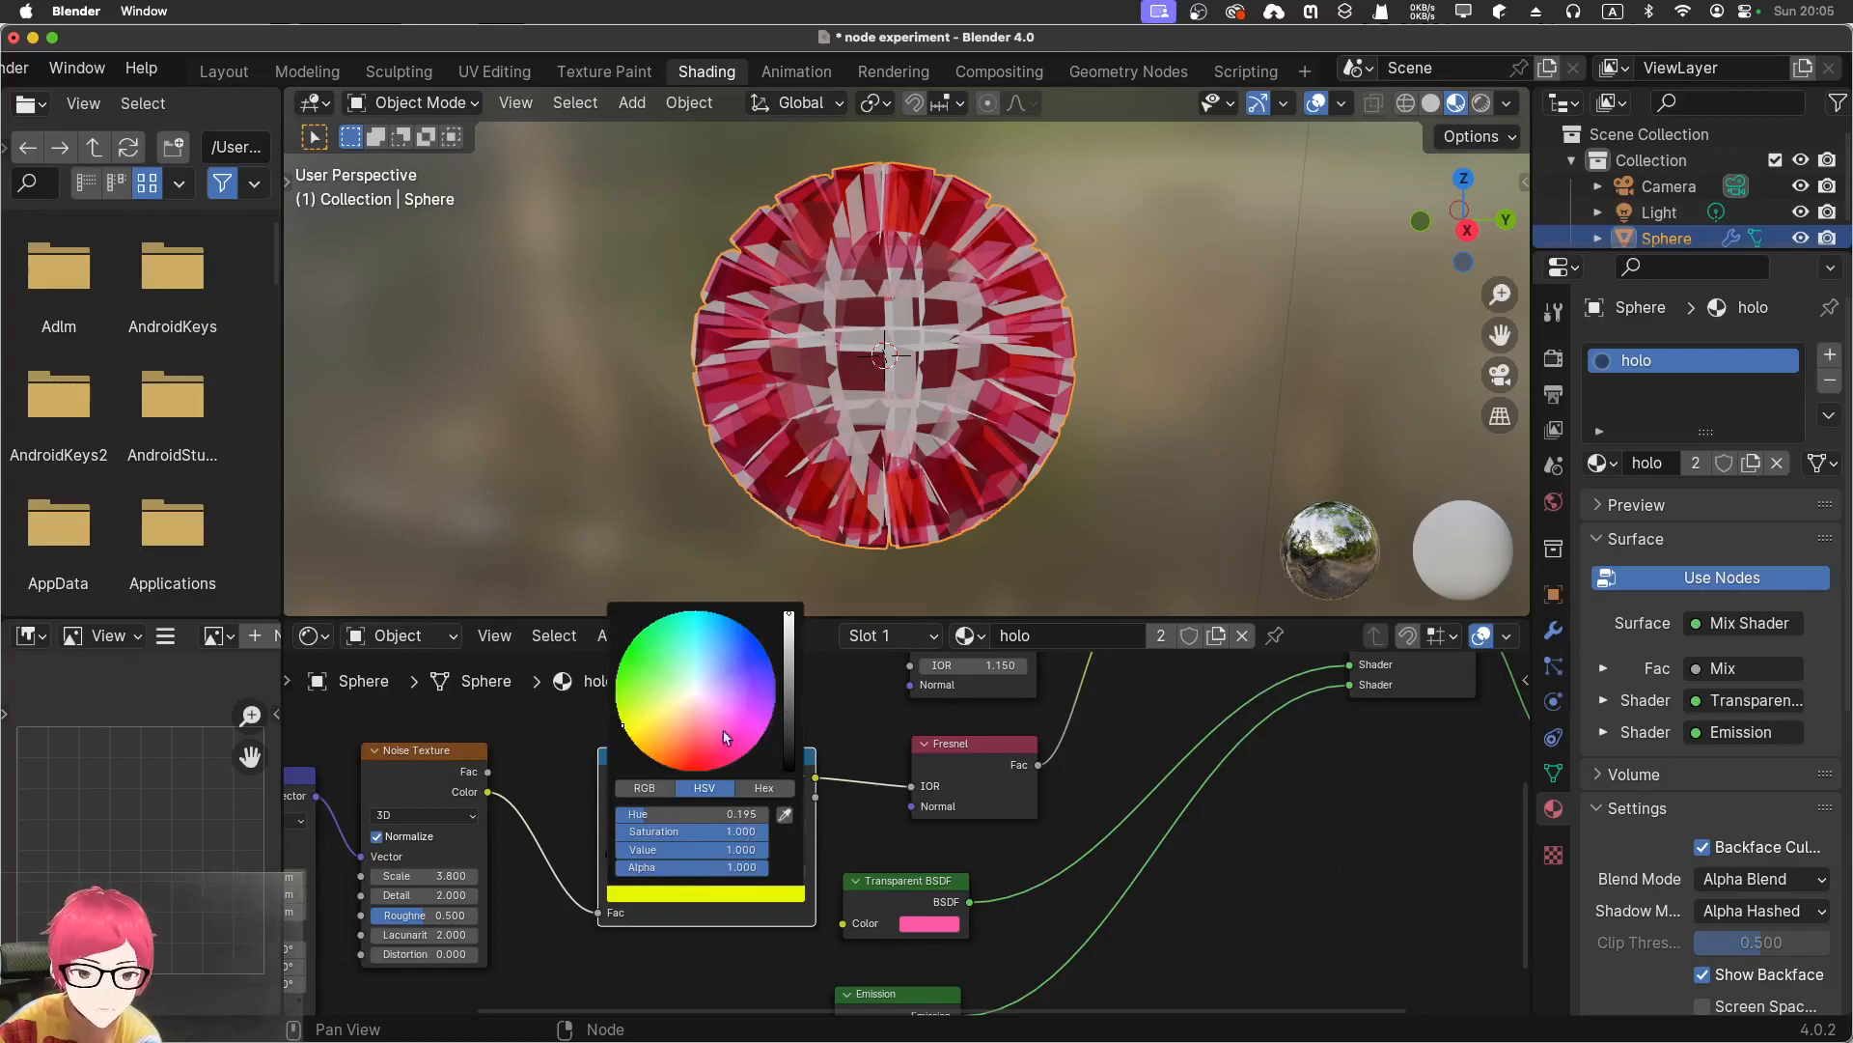
pyautogui.click(696, 700)
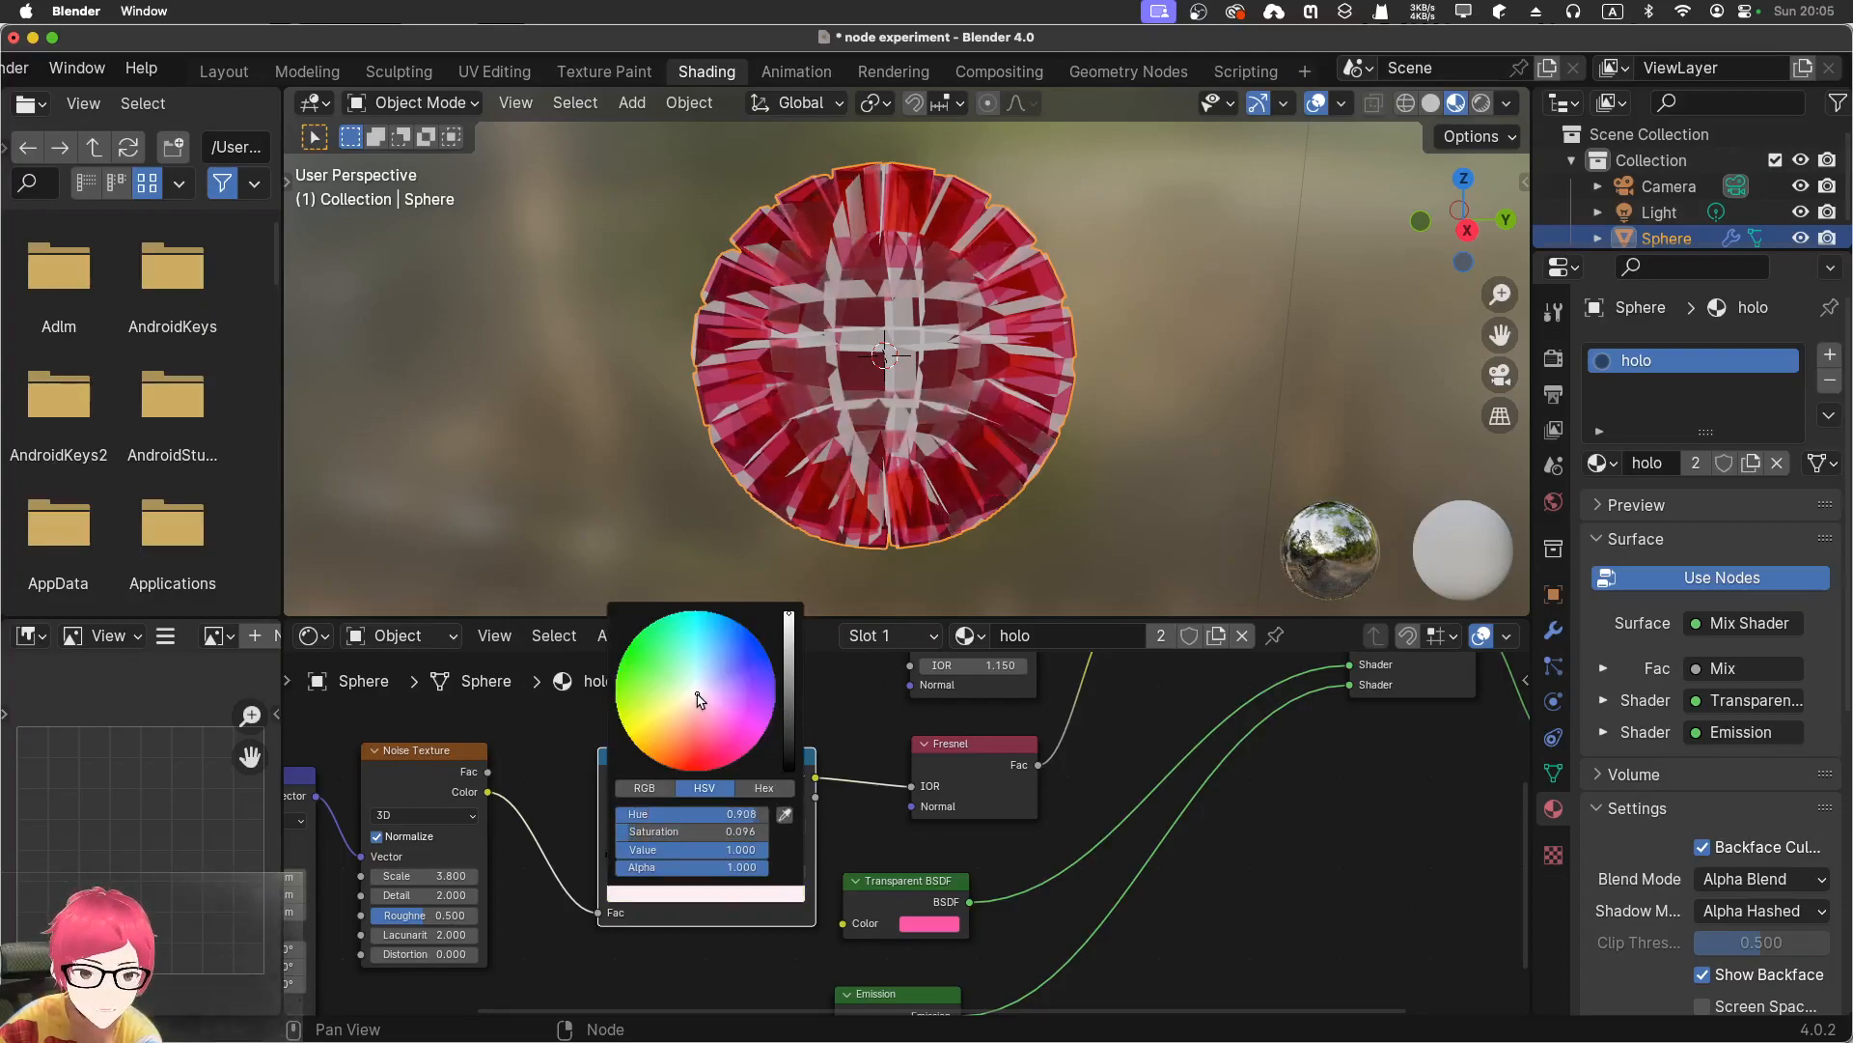
pyautogui.click(708, 811)
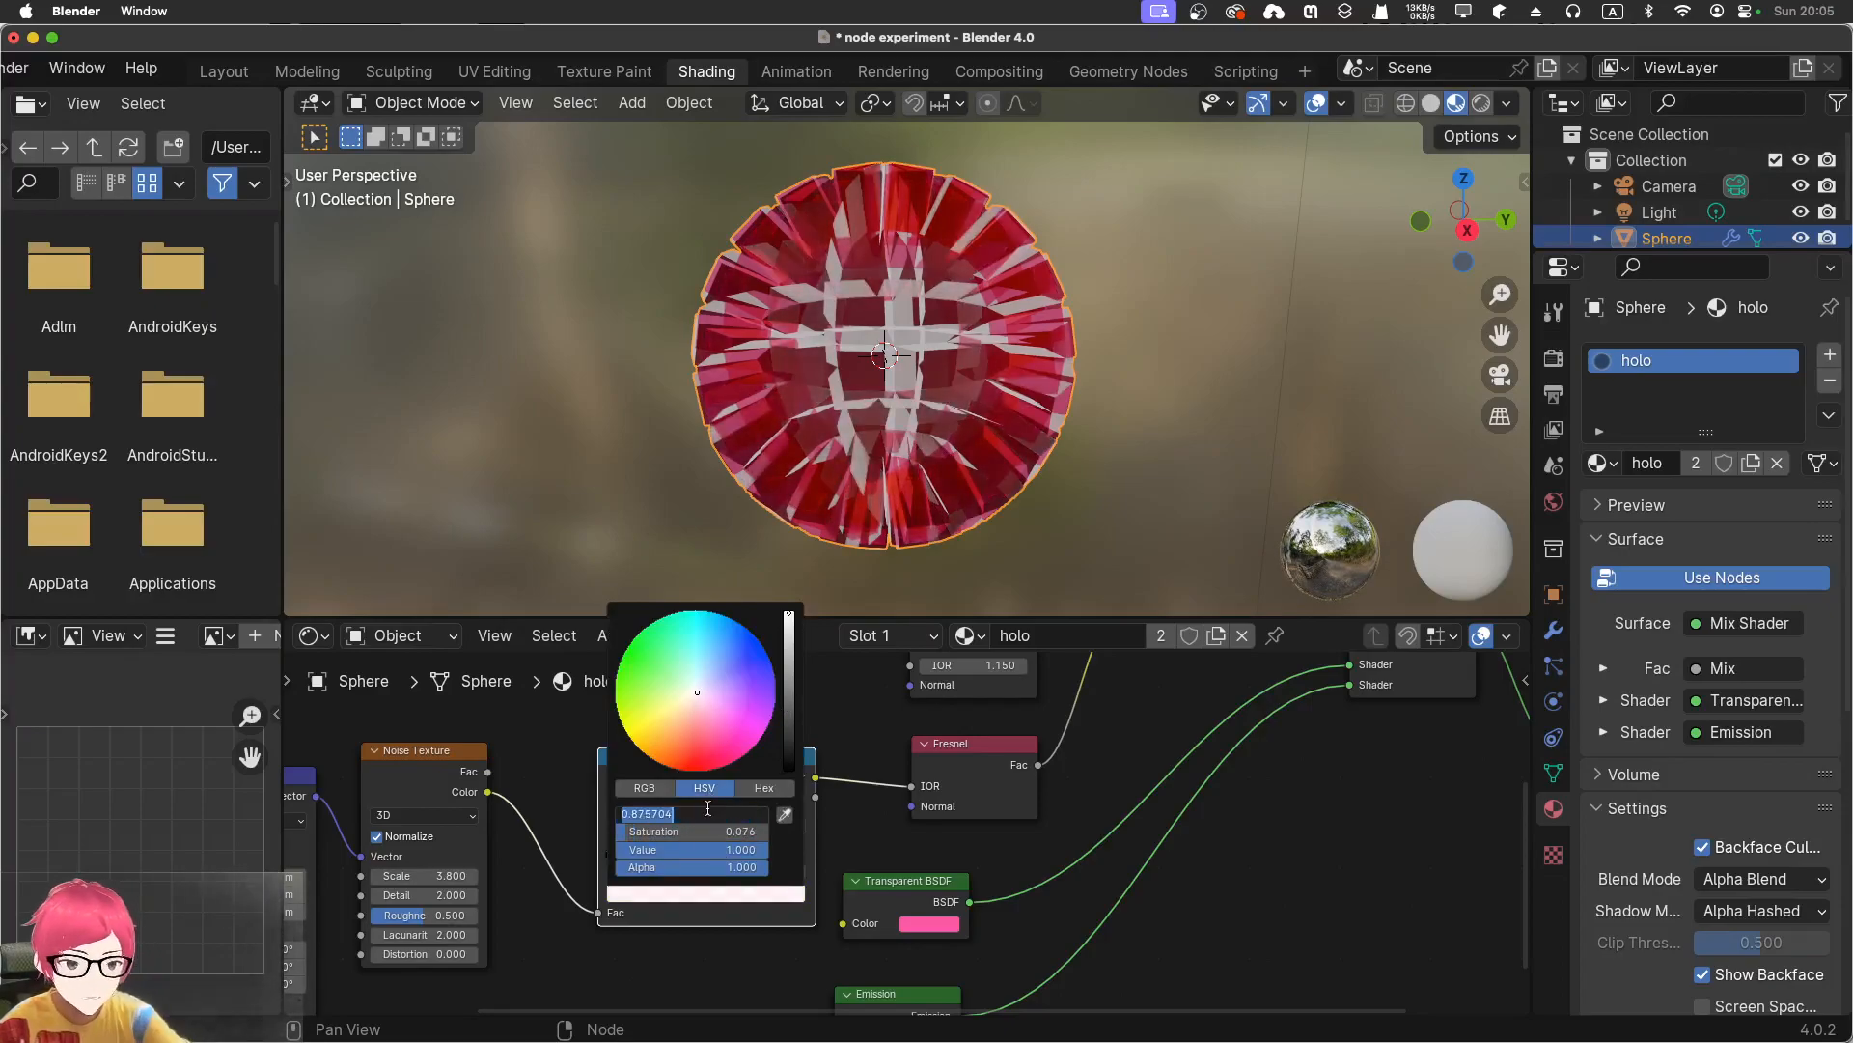
pyautogui.write('1')
pyautogui.press('Return')
pyautogui.click(708, 831)
pyautogui.write('0')
pyautogui.press('Return')
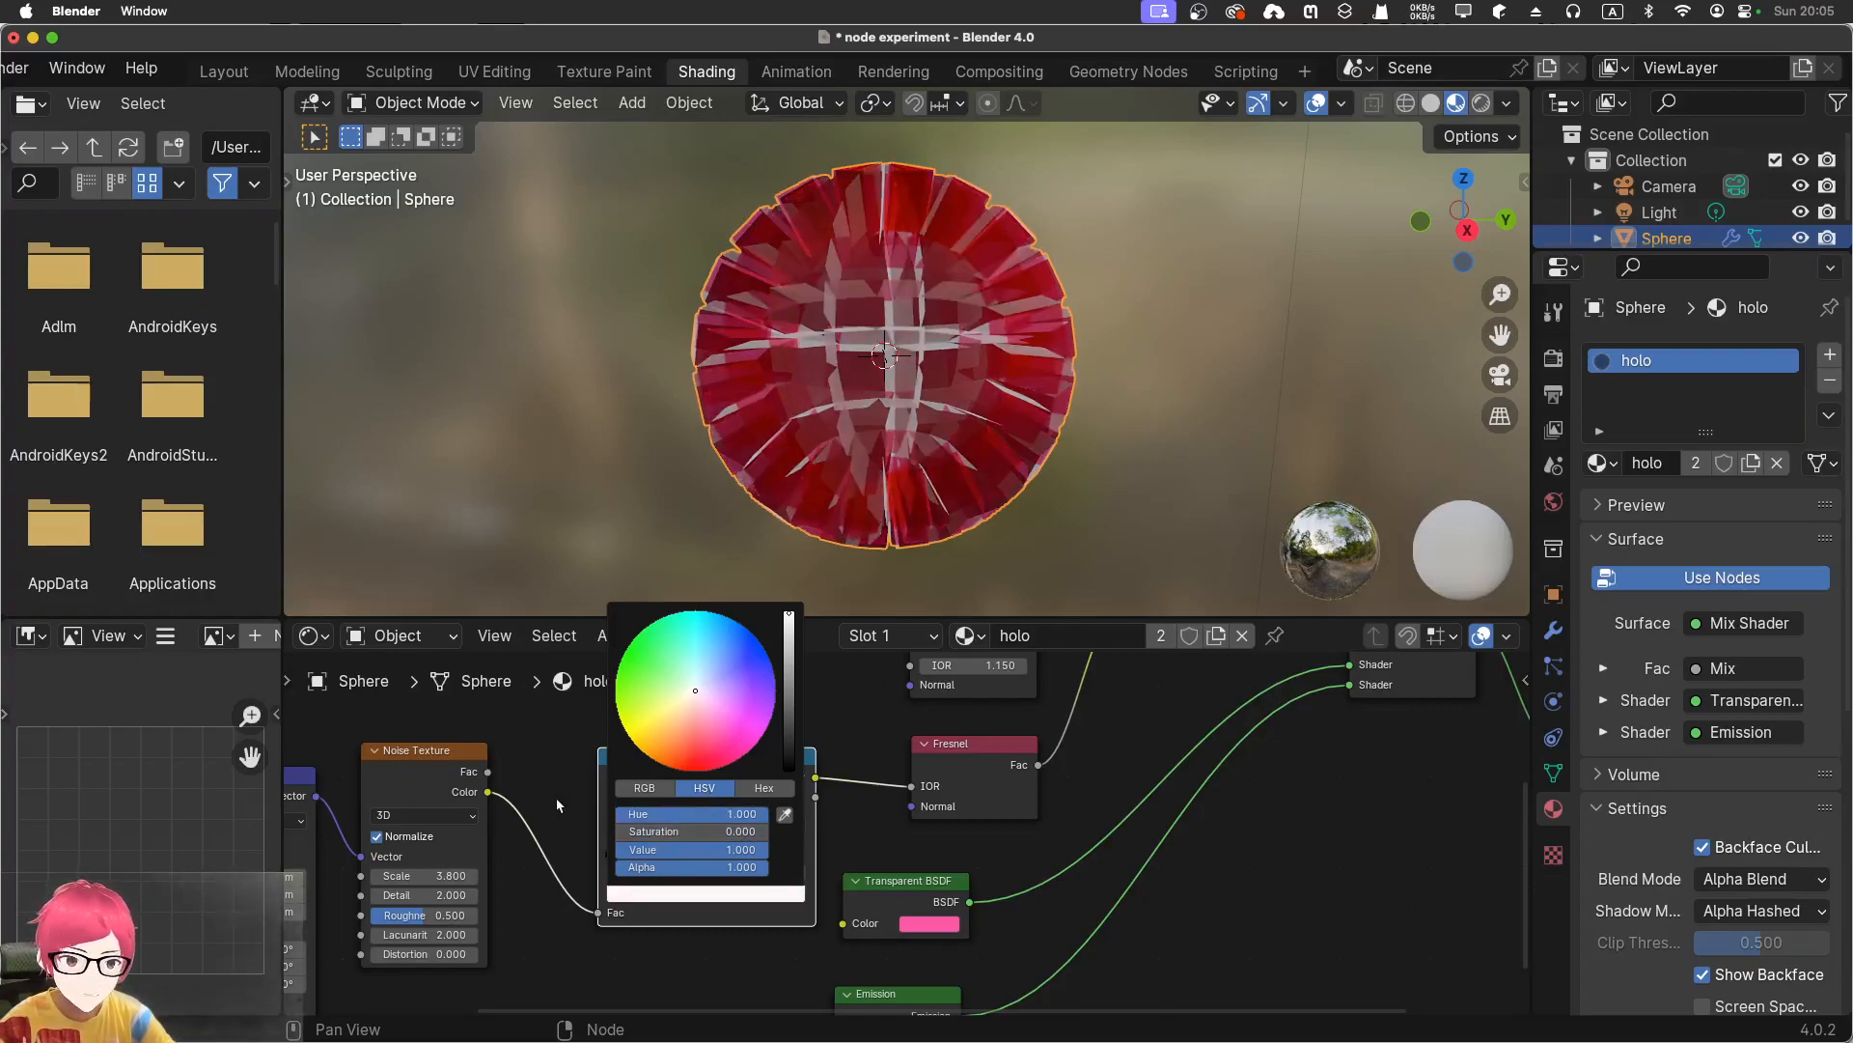
pyautogui.moveTo(675, 856); pyautogui.dragTo(723, 851)
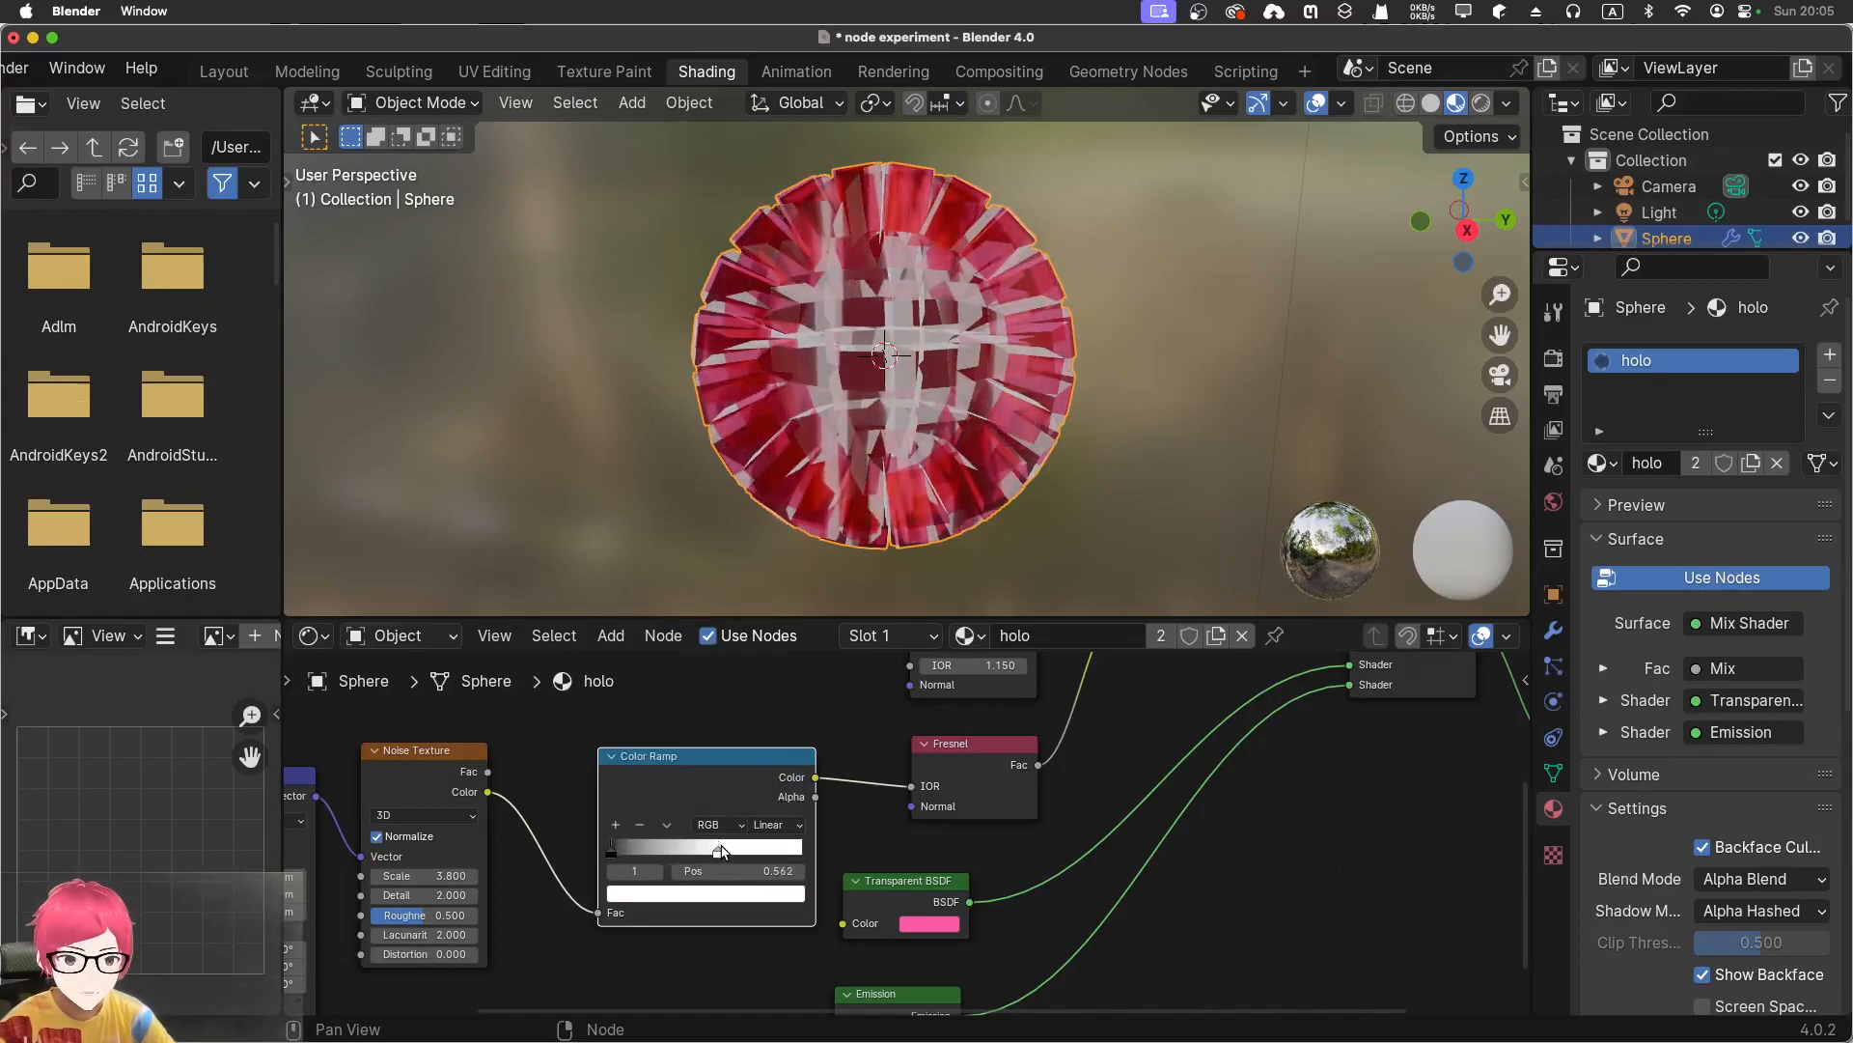
pyautogui.click(563, 762)
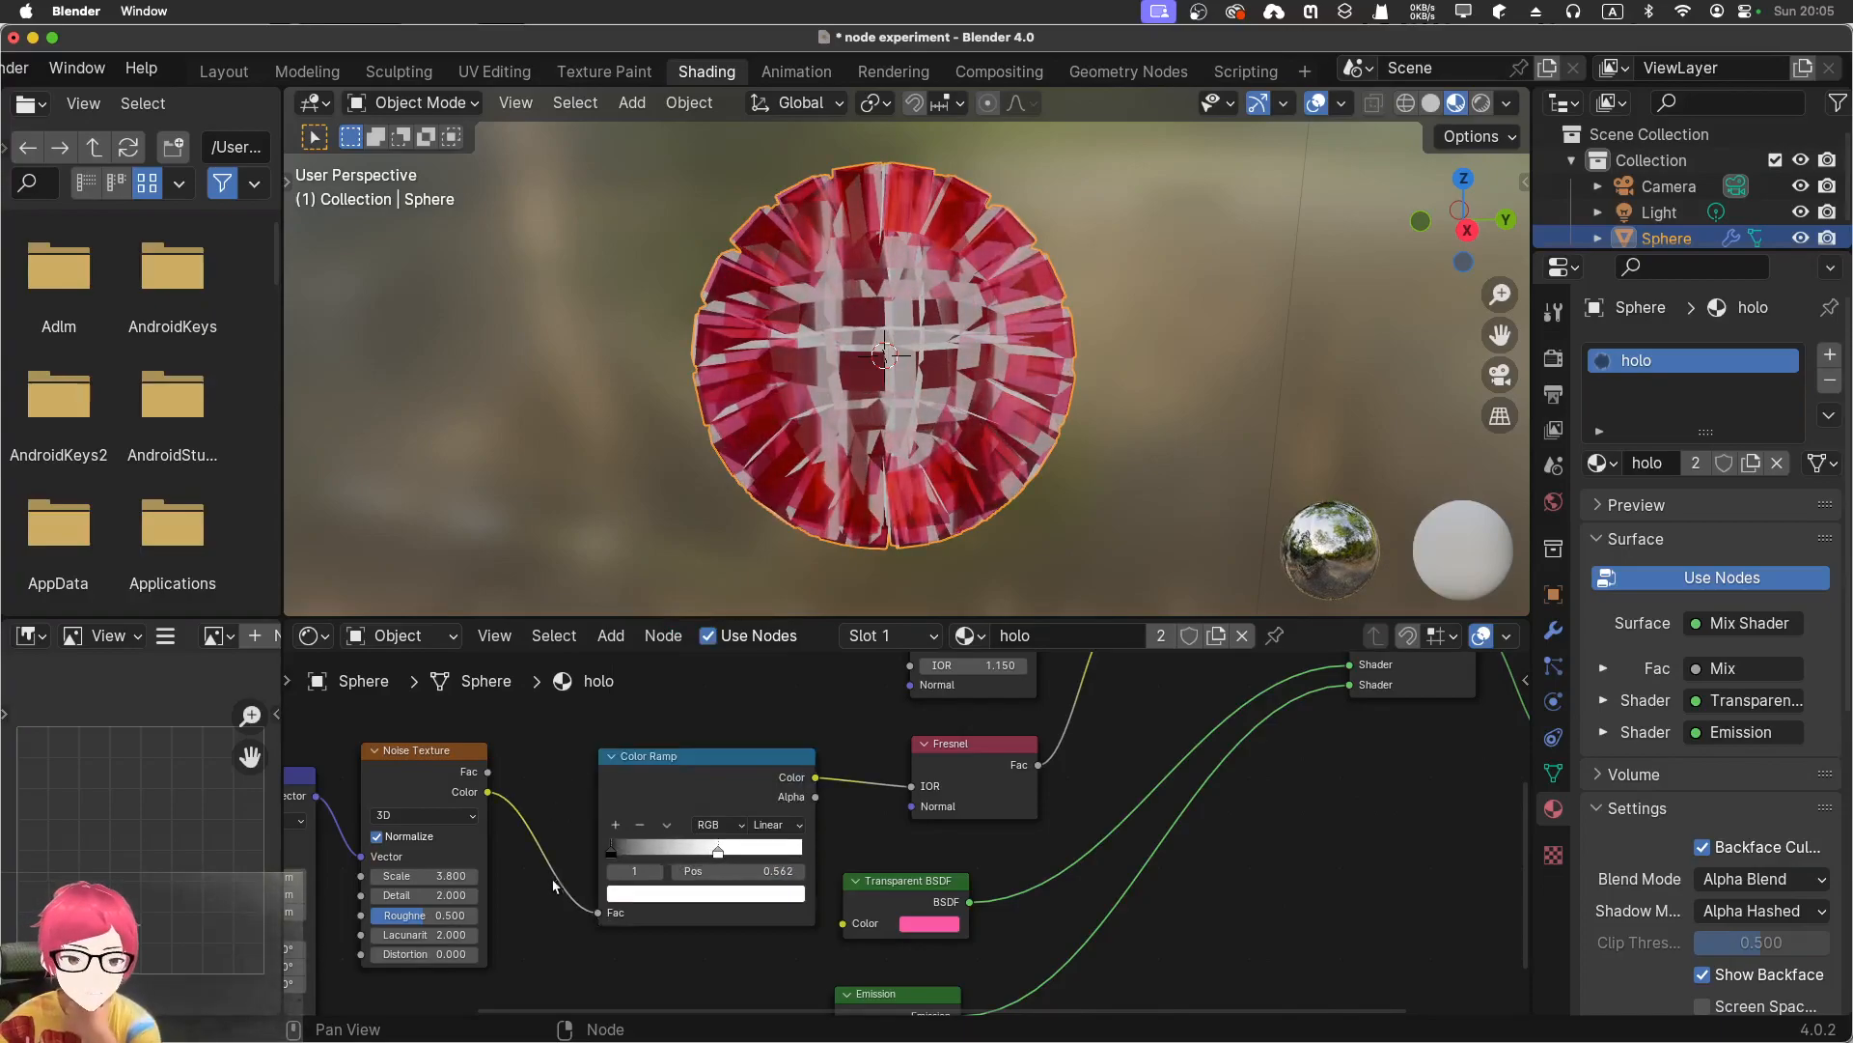
# Raise the Noise Texture node's Scale to 5.6
pyautogui.moveTo(426, 876); pyautogui.dragTo(452, 878)
pyautogui.moveTo(619, 913); pyautogui.dragTo(919, 898, button='middle')
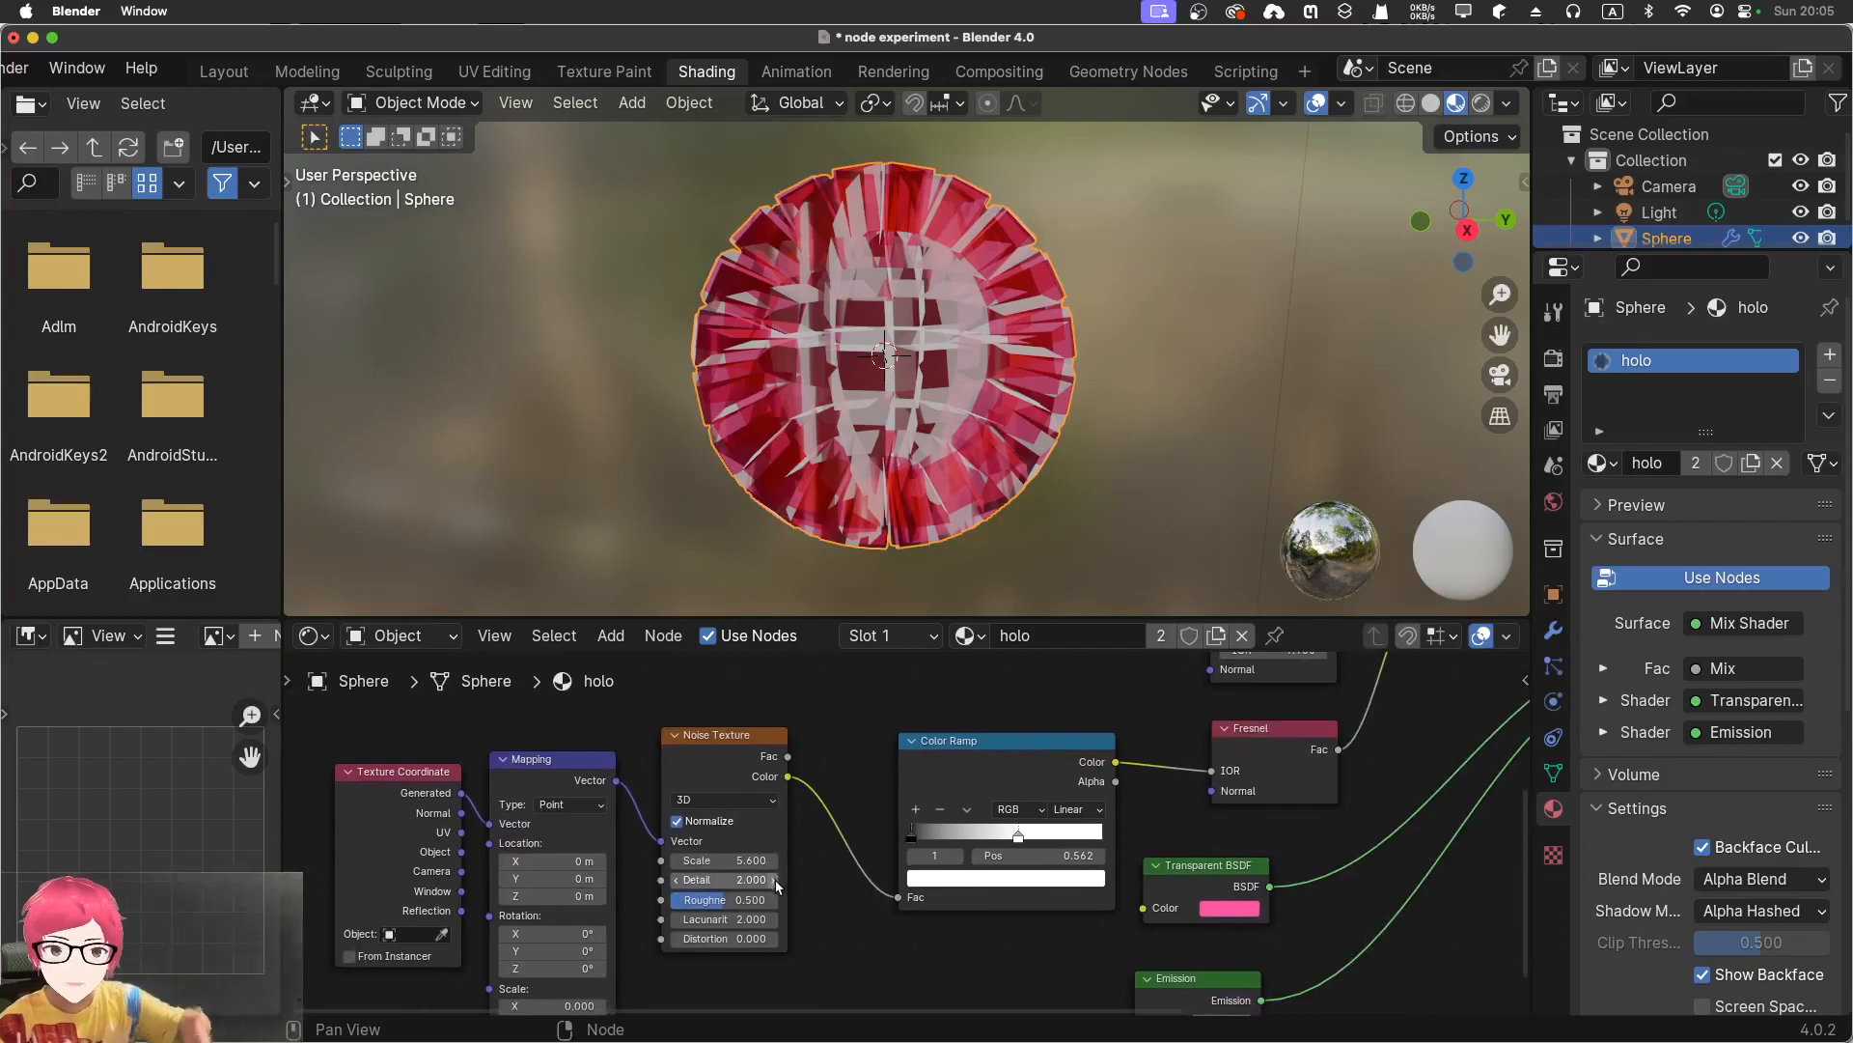
pyautogui.moveTo(653, 907); pyautogui.dragTo(683, 814, button='middle')
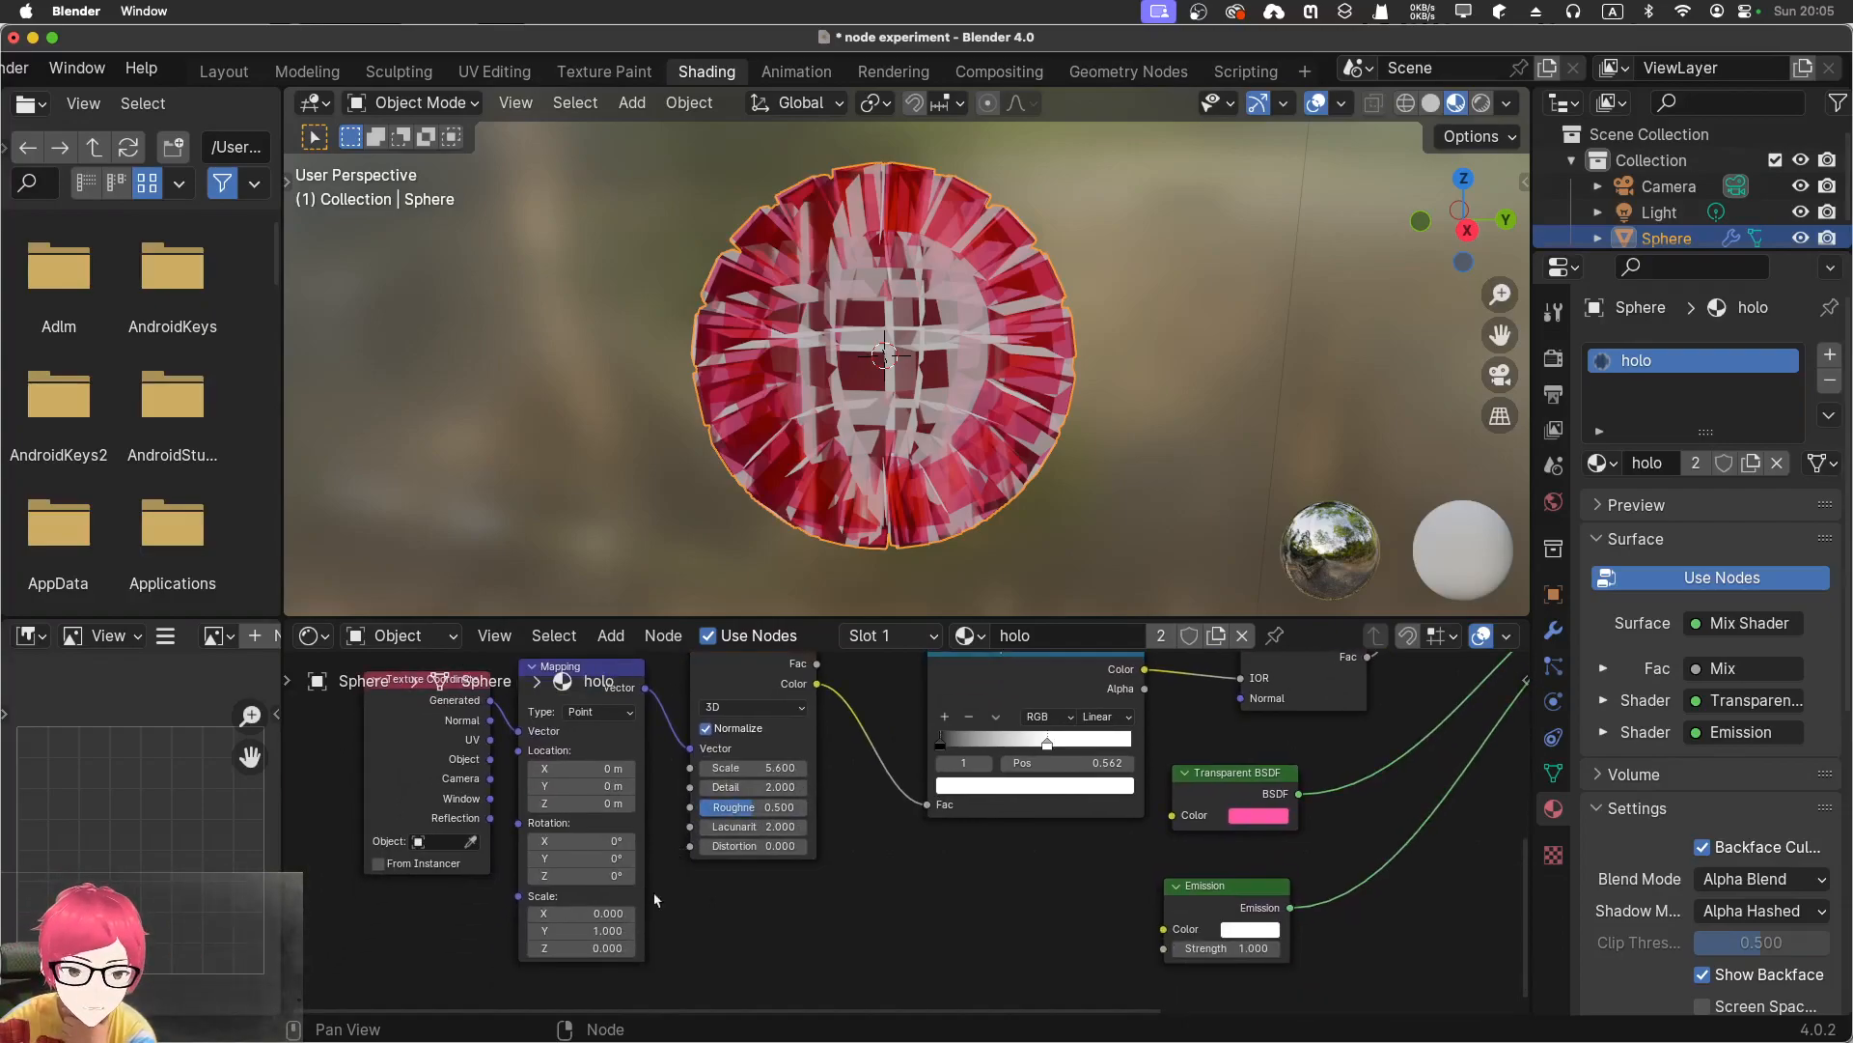
# Set the Mapping node's X scale to 1 and Y scale to 0, and the Noise Texture scale to 5.8
pyautogui.press('BackSpace')
pyautogui.click(595, 931)
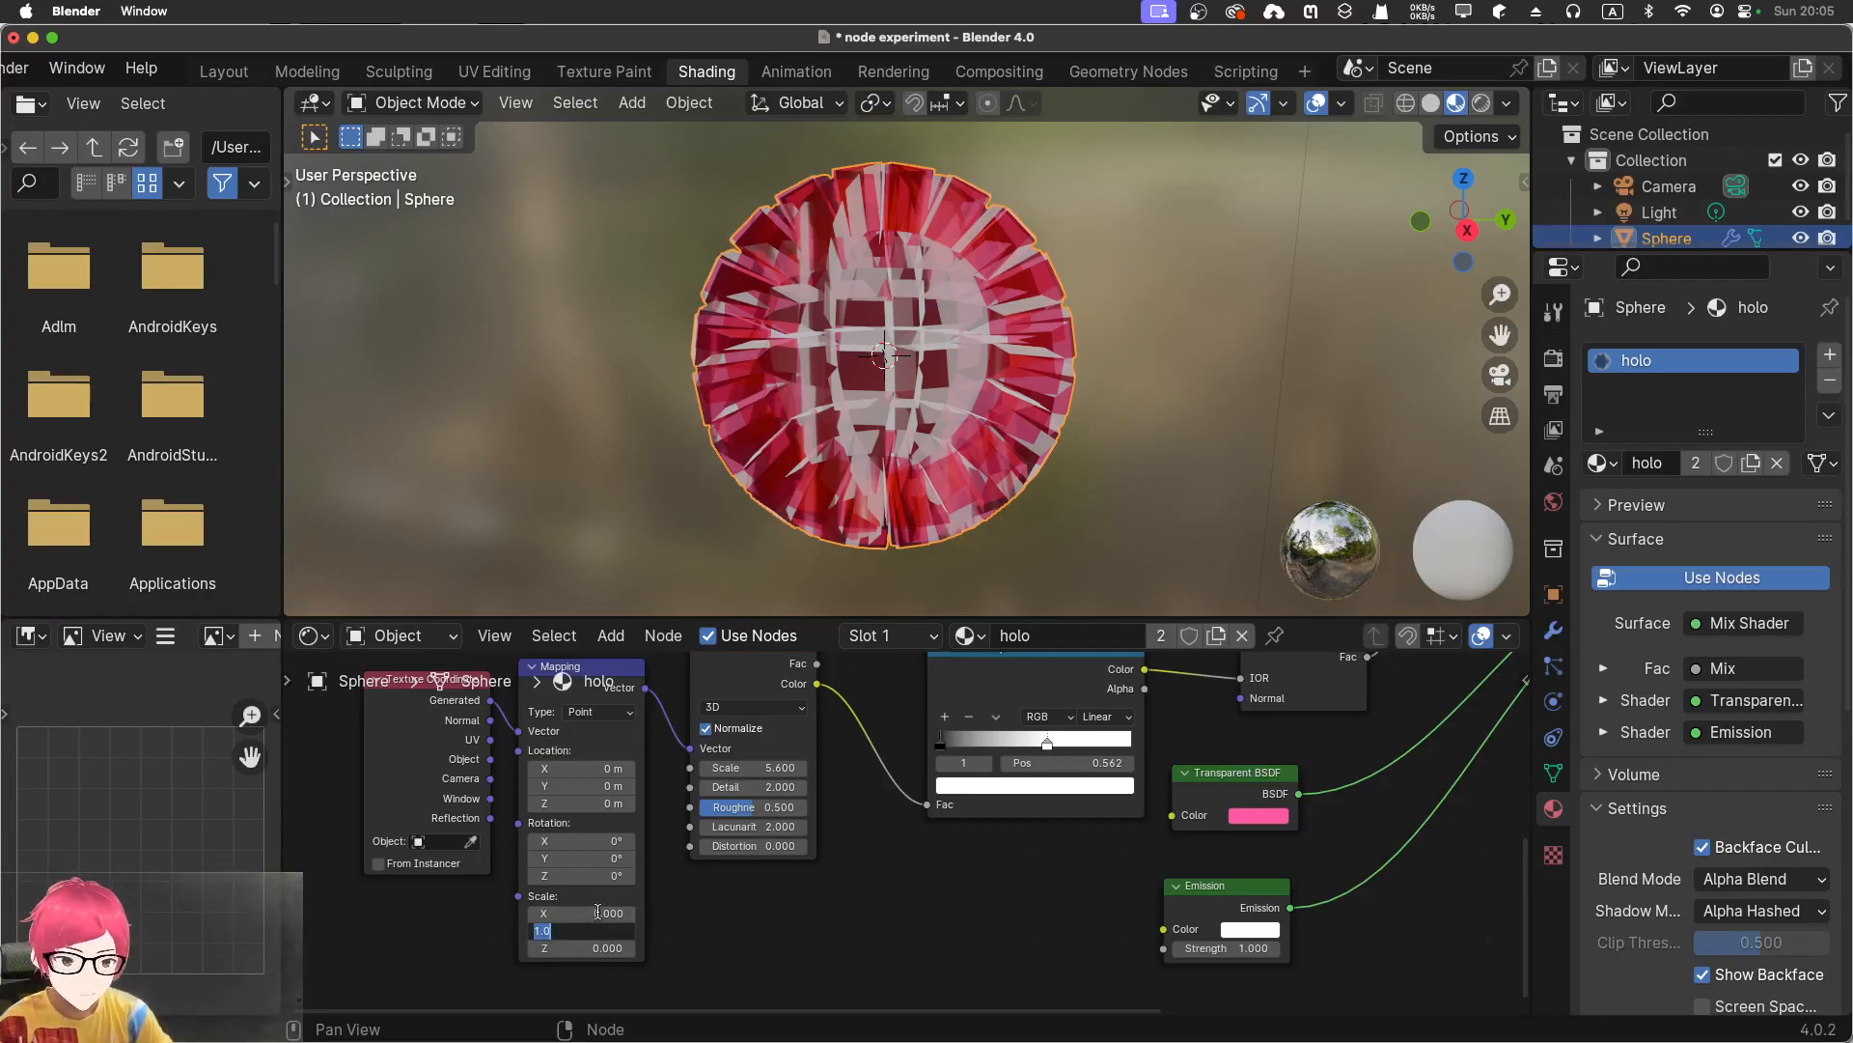
pyautogui.press('Return')
pyautogui.click(598, 914)
pyautogui.write('1')
pyautogui.press('Return')
pyautogui.click(599, 930)
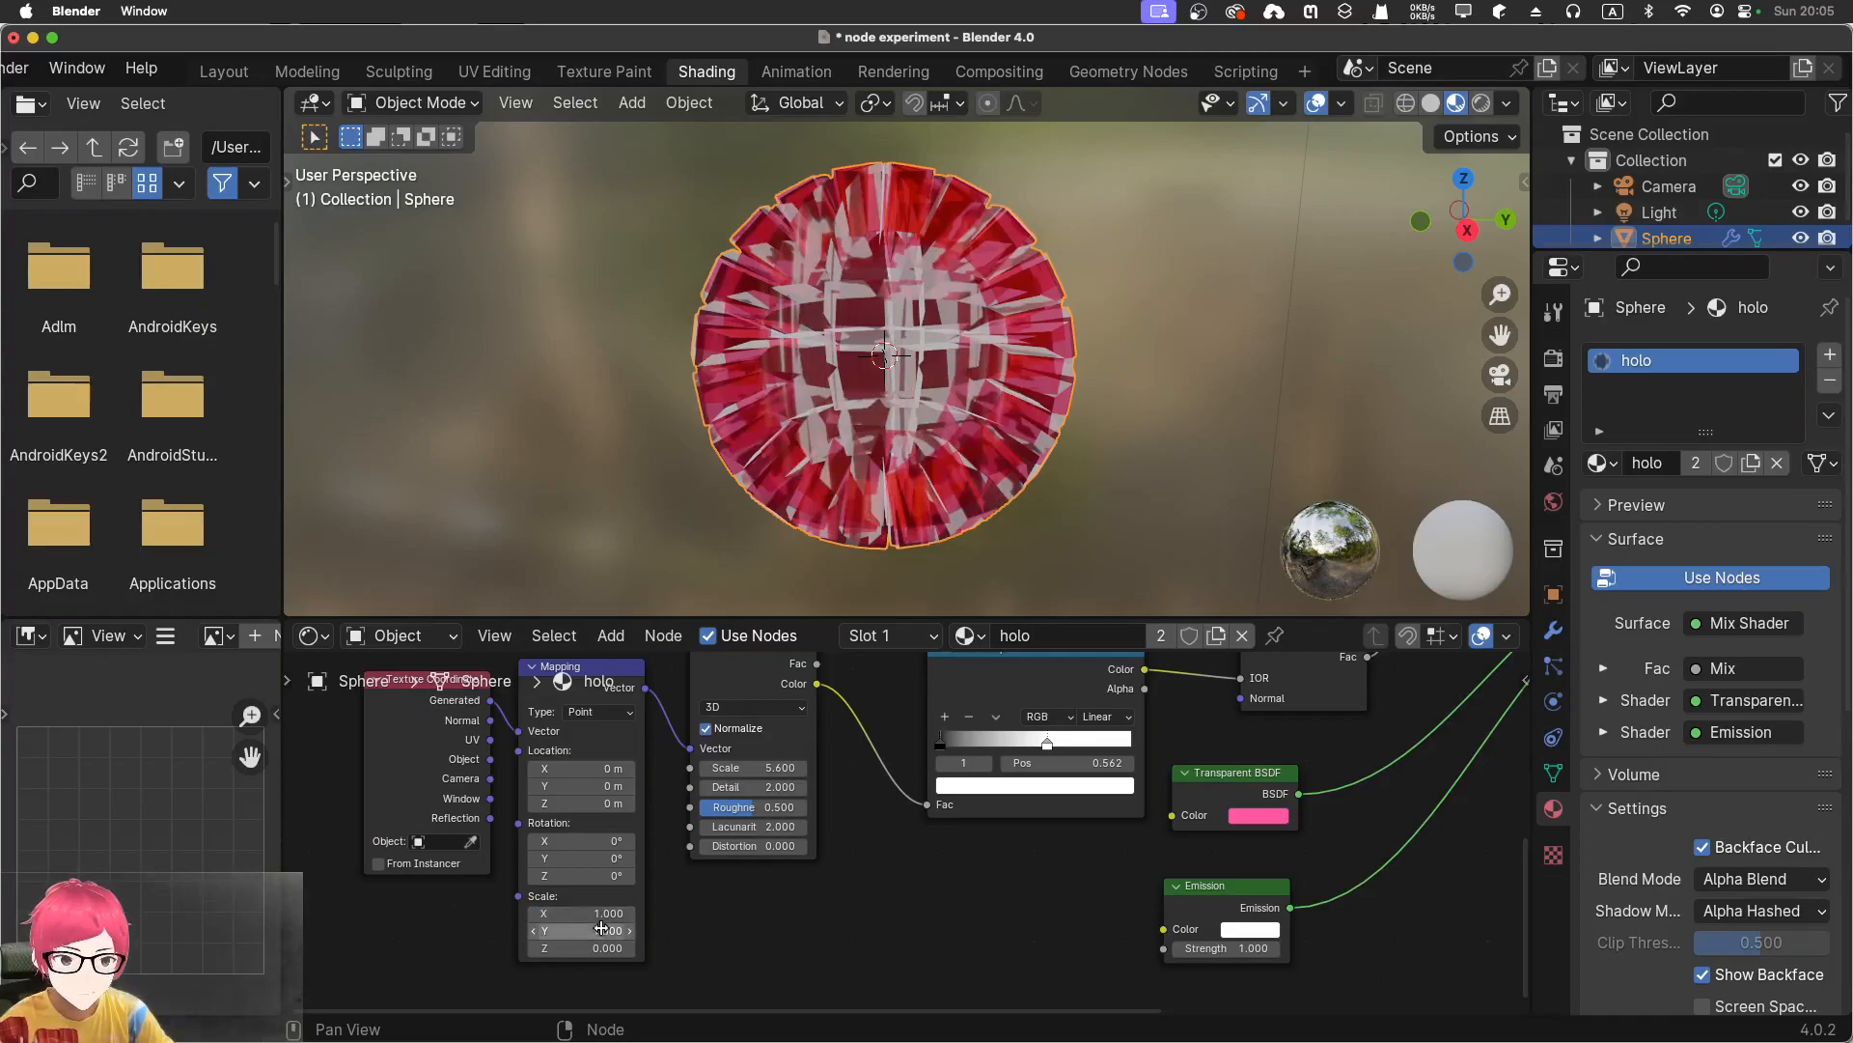
pyautogui.press('Return')
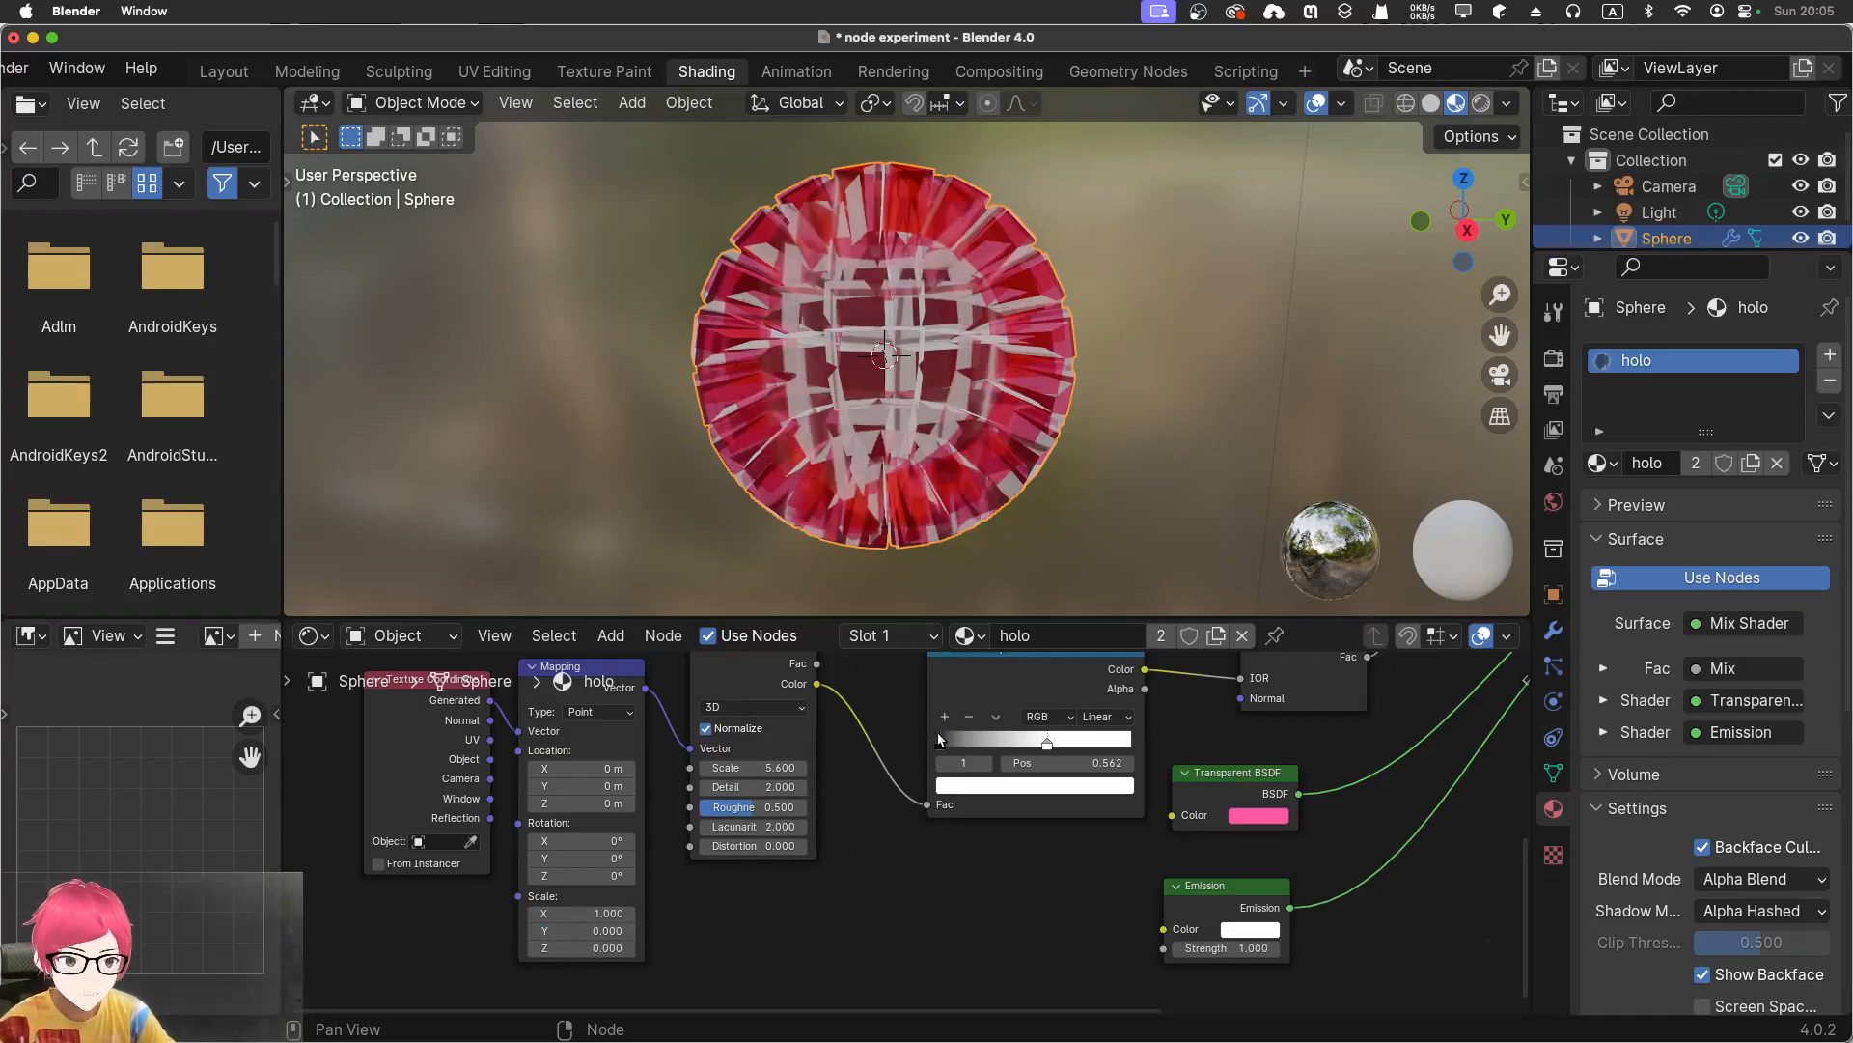
pyautogui.moveTo(753, 769)
pyautogui.mouseDown()
pyautogui.moveTo(780, 770)
pyautogui.moveTo(751, 772)
pyautogui.mouseUp()
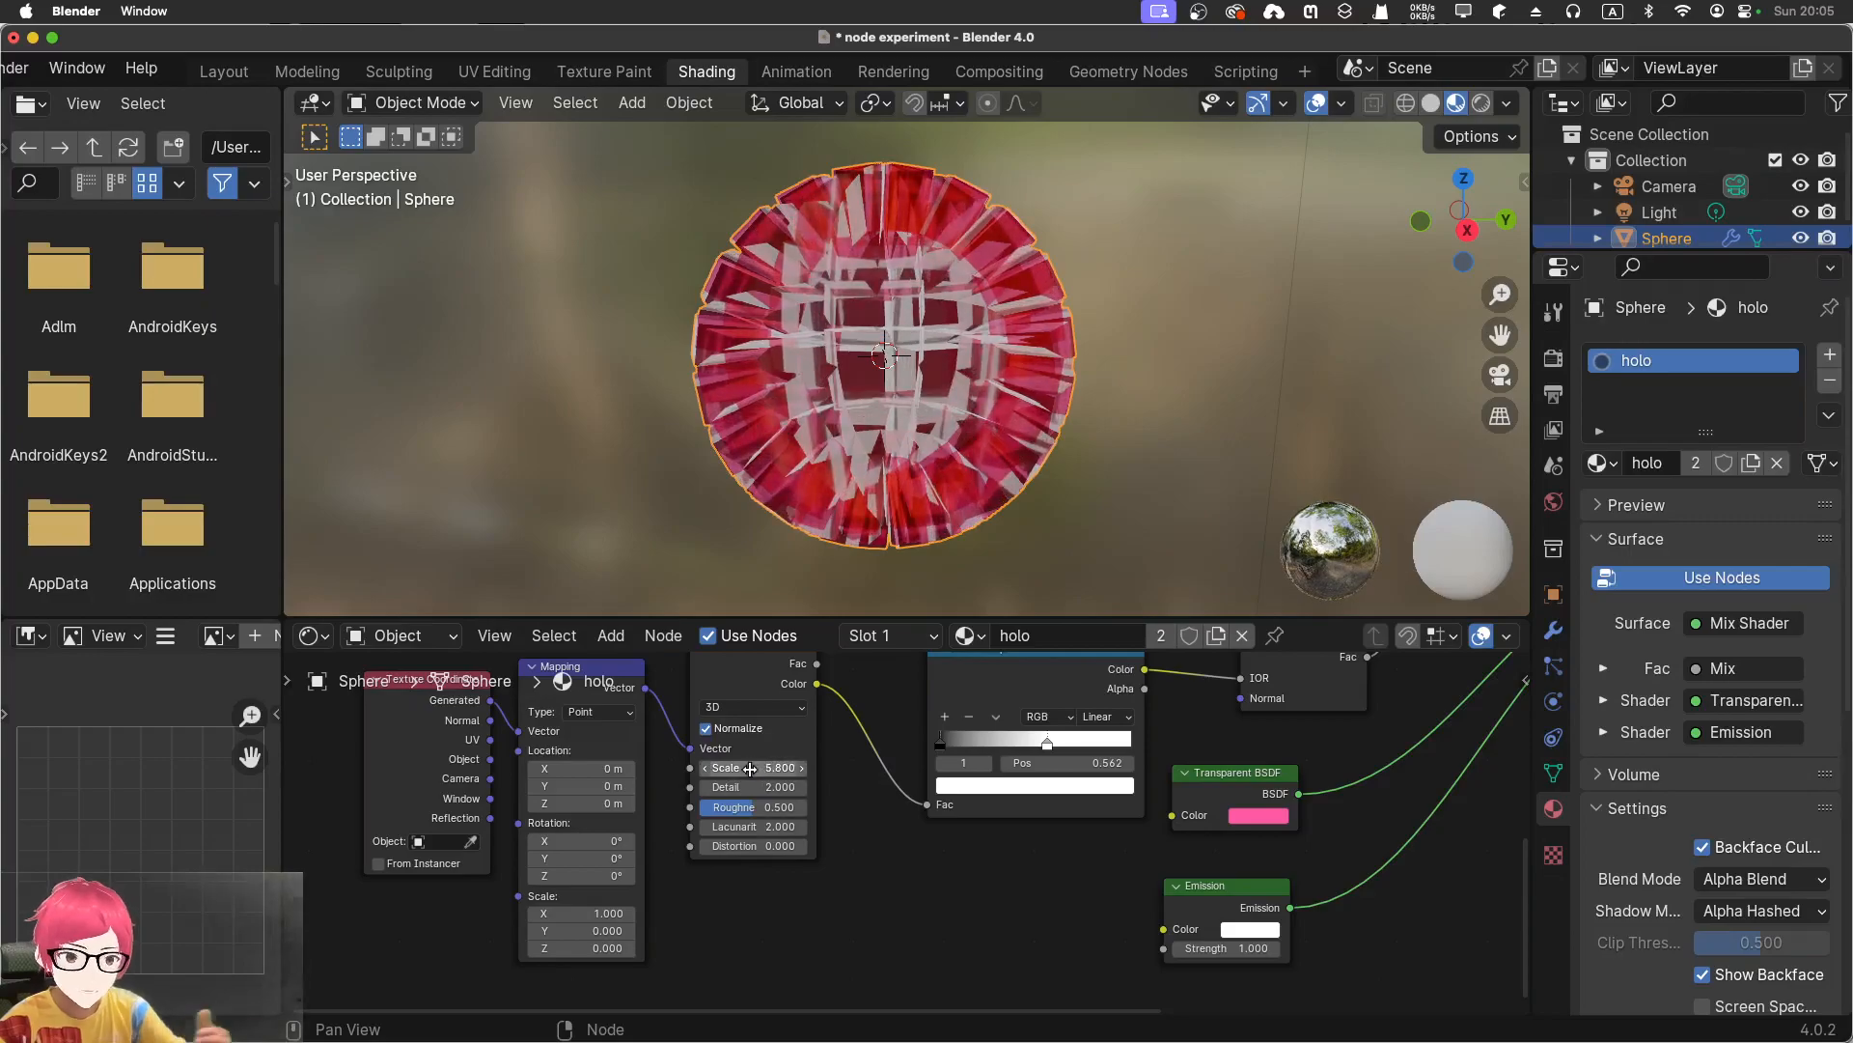
# Set the Mapping node's X scale to 0 and its Z scale to 1
pyautogui.click(619, 906)
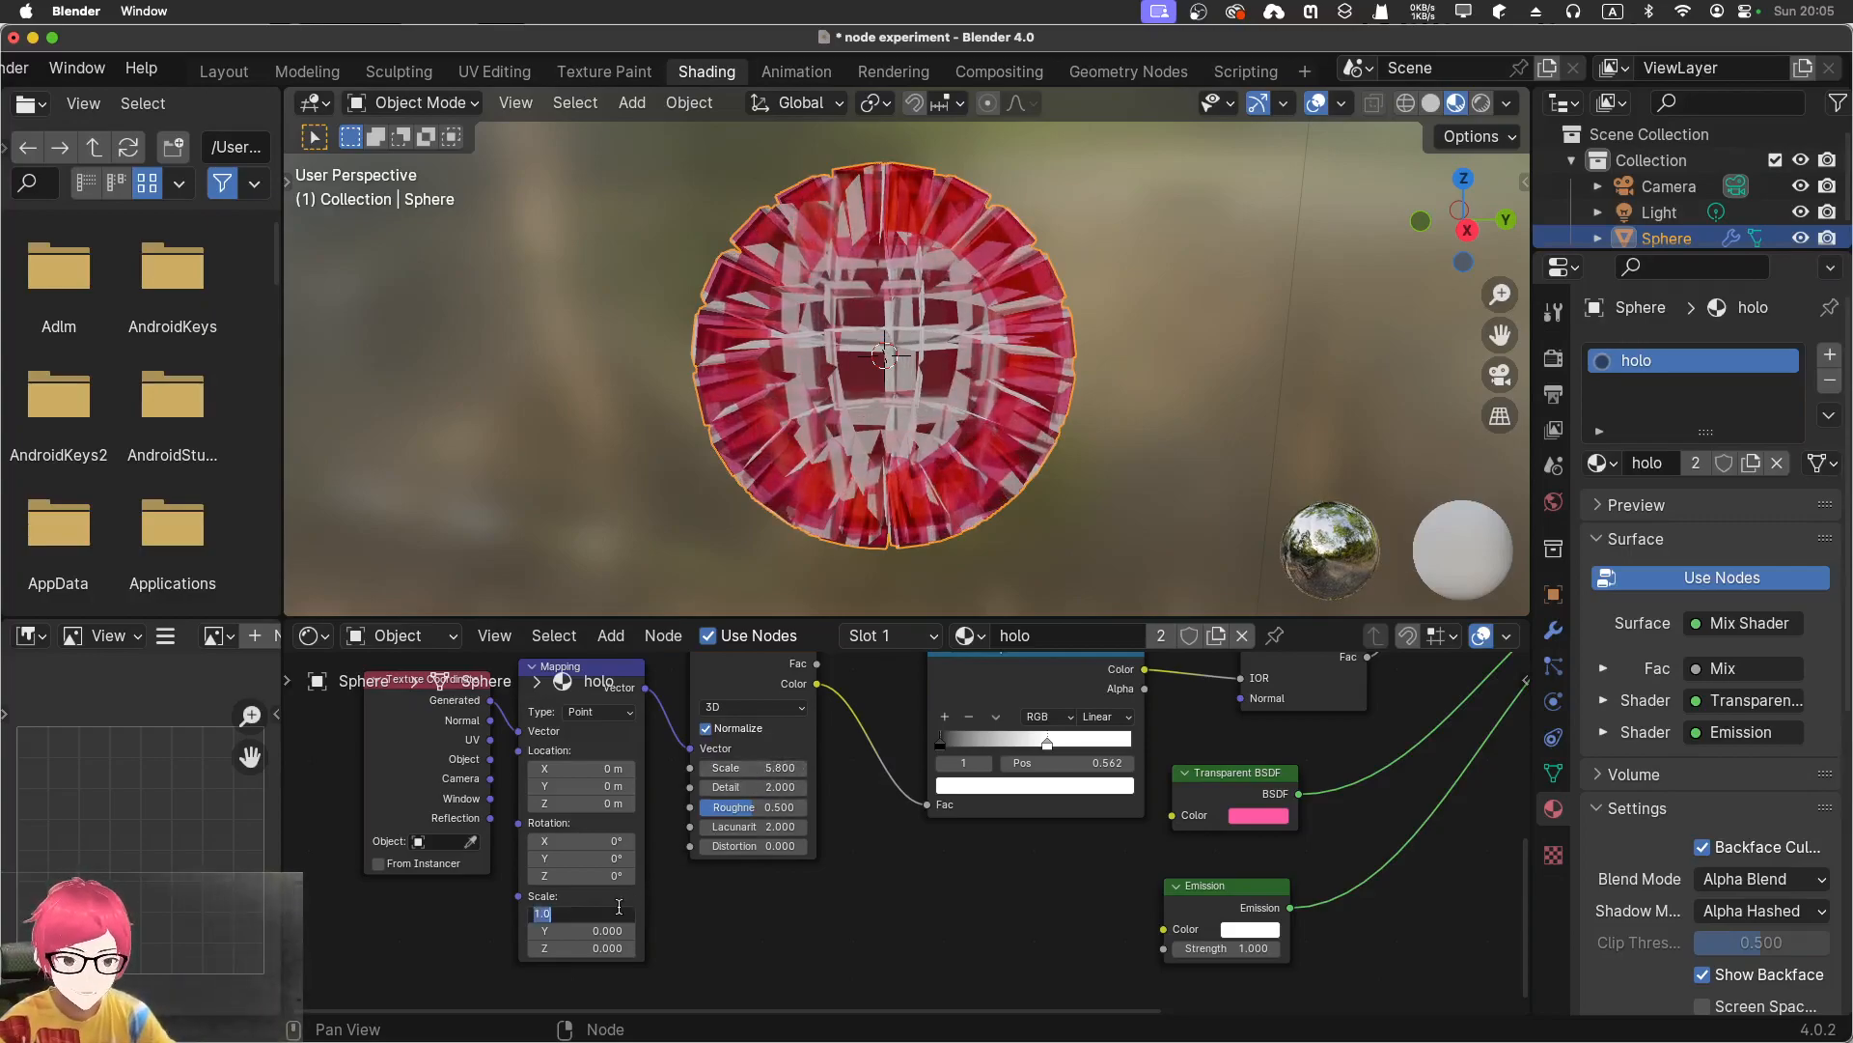
pyautogui.click(594, 948)
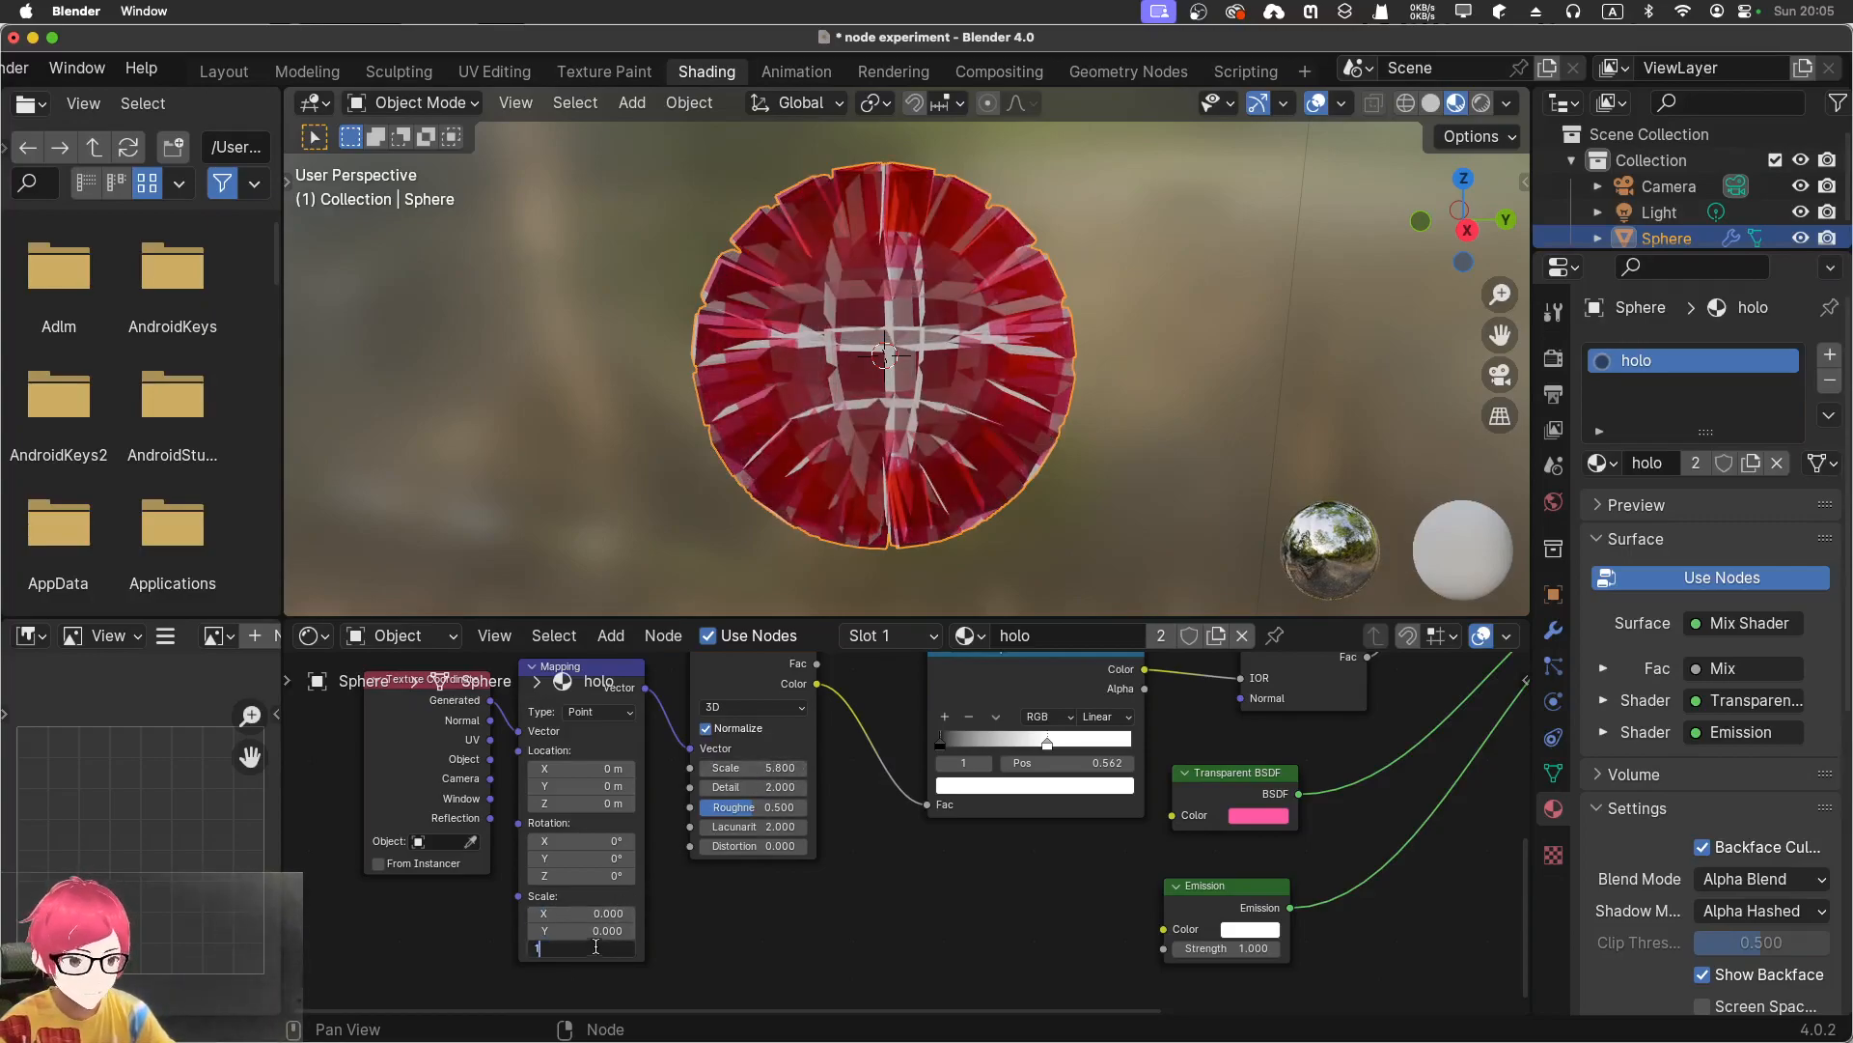
pyautogui.write('1')
pyautogui.press('Return')
# Raise the Noise Texture scale to 35.4 while checking the sphere from the front
pyautogui.moveTo(737, 770); pyautogui.dragTo(1004, 781)
pyautogui.moveTo(541, 387); pyautogui.dragTo(715, 445, button='middle')
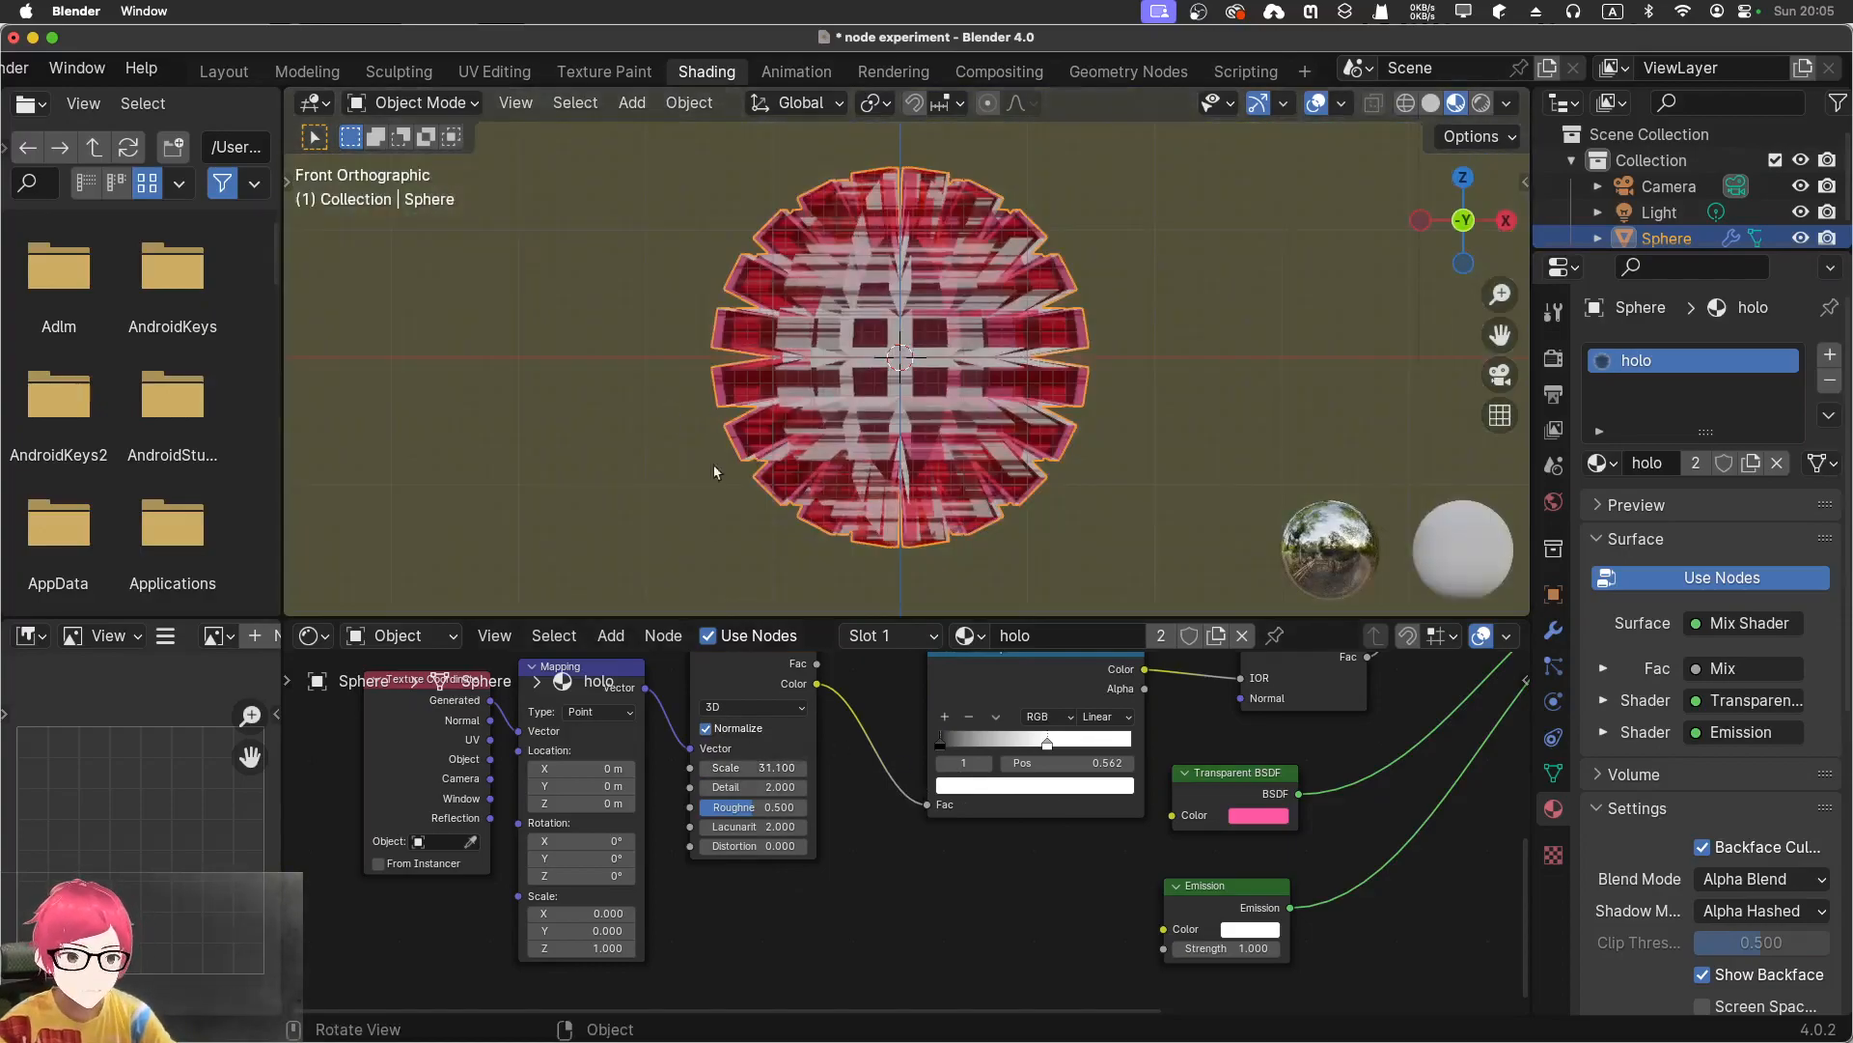
pyautogui.moveTo(758, 769); pyautogui.dragTo(799, 782)
# Move the Color Ramp's white stop to position 0.458 and set the color Mix node's factor to 0.099
pyautogui.moveTo(889, 702); pyautogui.dragTo(722, 752, button='middle')
pyautogui.moveTo(877, 795); pyautogui.dragTo(862, 794)
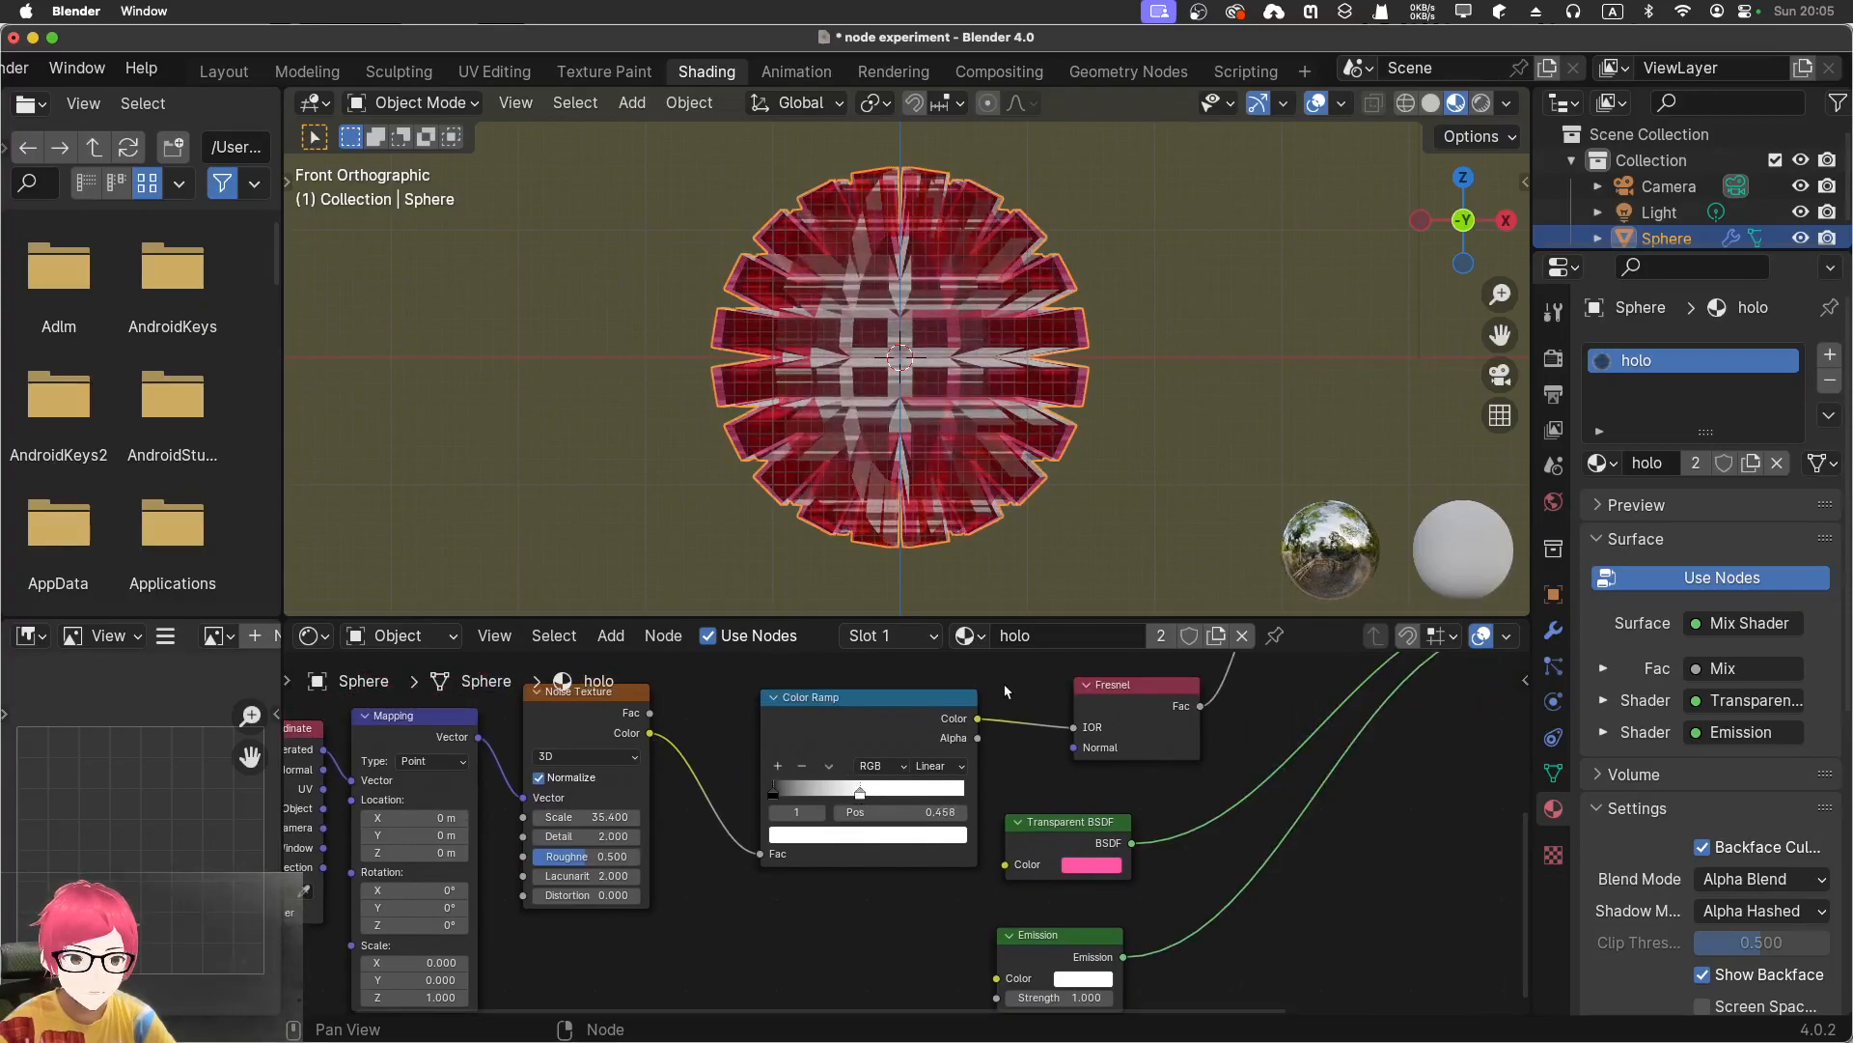
pyautogui.moveTo(1004, 683); pyautogui.dragTo(842, 769, button='middle')
pyautogui.moveTo(1056, 733); pyautogui.dragTo(914, 872, button='middle')
pyautogui.moveTo(928, 775)
pyautogui.mouseDown()
pyautogui.moveTo(1026, 775)
pyautogui.moveTo(883, 763)
pyautogui.moveTo(903, 762)
pyautogui.mouseUp()
pyautogui.moveTo(677, 452); pyautogui.dragTo(958, 555, button='middle')
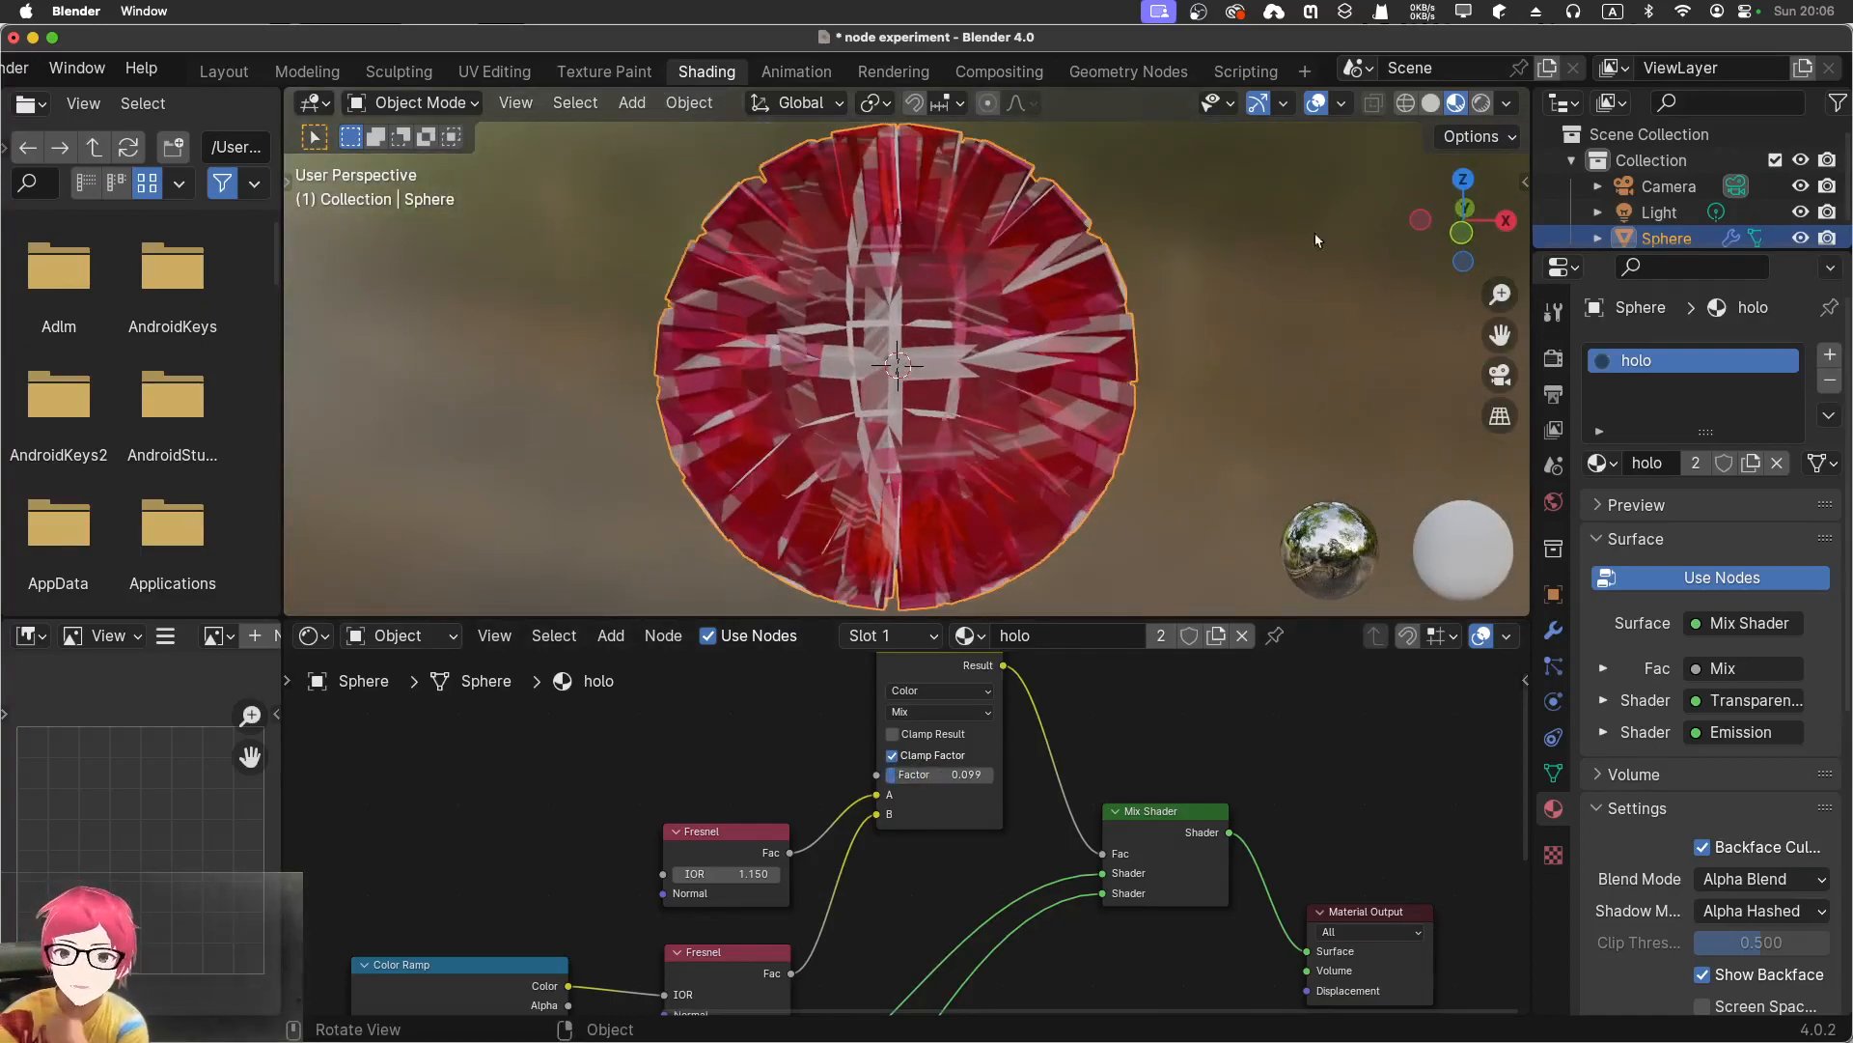
# Switch the viewport to rendered shading and deselect the sphere to preview its material against the background
pyautogui.click(1484, 106)
pyautogui.moveTo(1283, 427)
pyautogui.mouseDown(button='middle')
pyautogui.moveTo(1227, 329)
pyautogui.moveTo(1148, 349)
pyautogui.moveTo(1451, 357)
pyautogui.moveTo(971, 387)
pyautogui.moveTo(1179, 375)
pyautogui.moveTo(987, 386)
pyautogui.mouseUp(button='middle')
pyautogui.scroll(-3, 1149, 353)
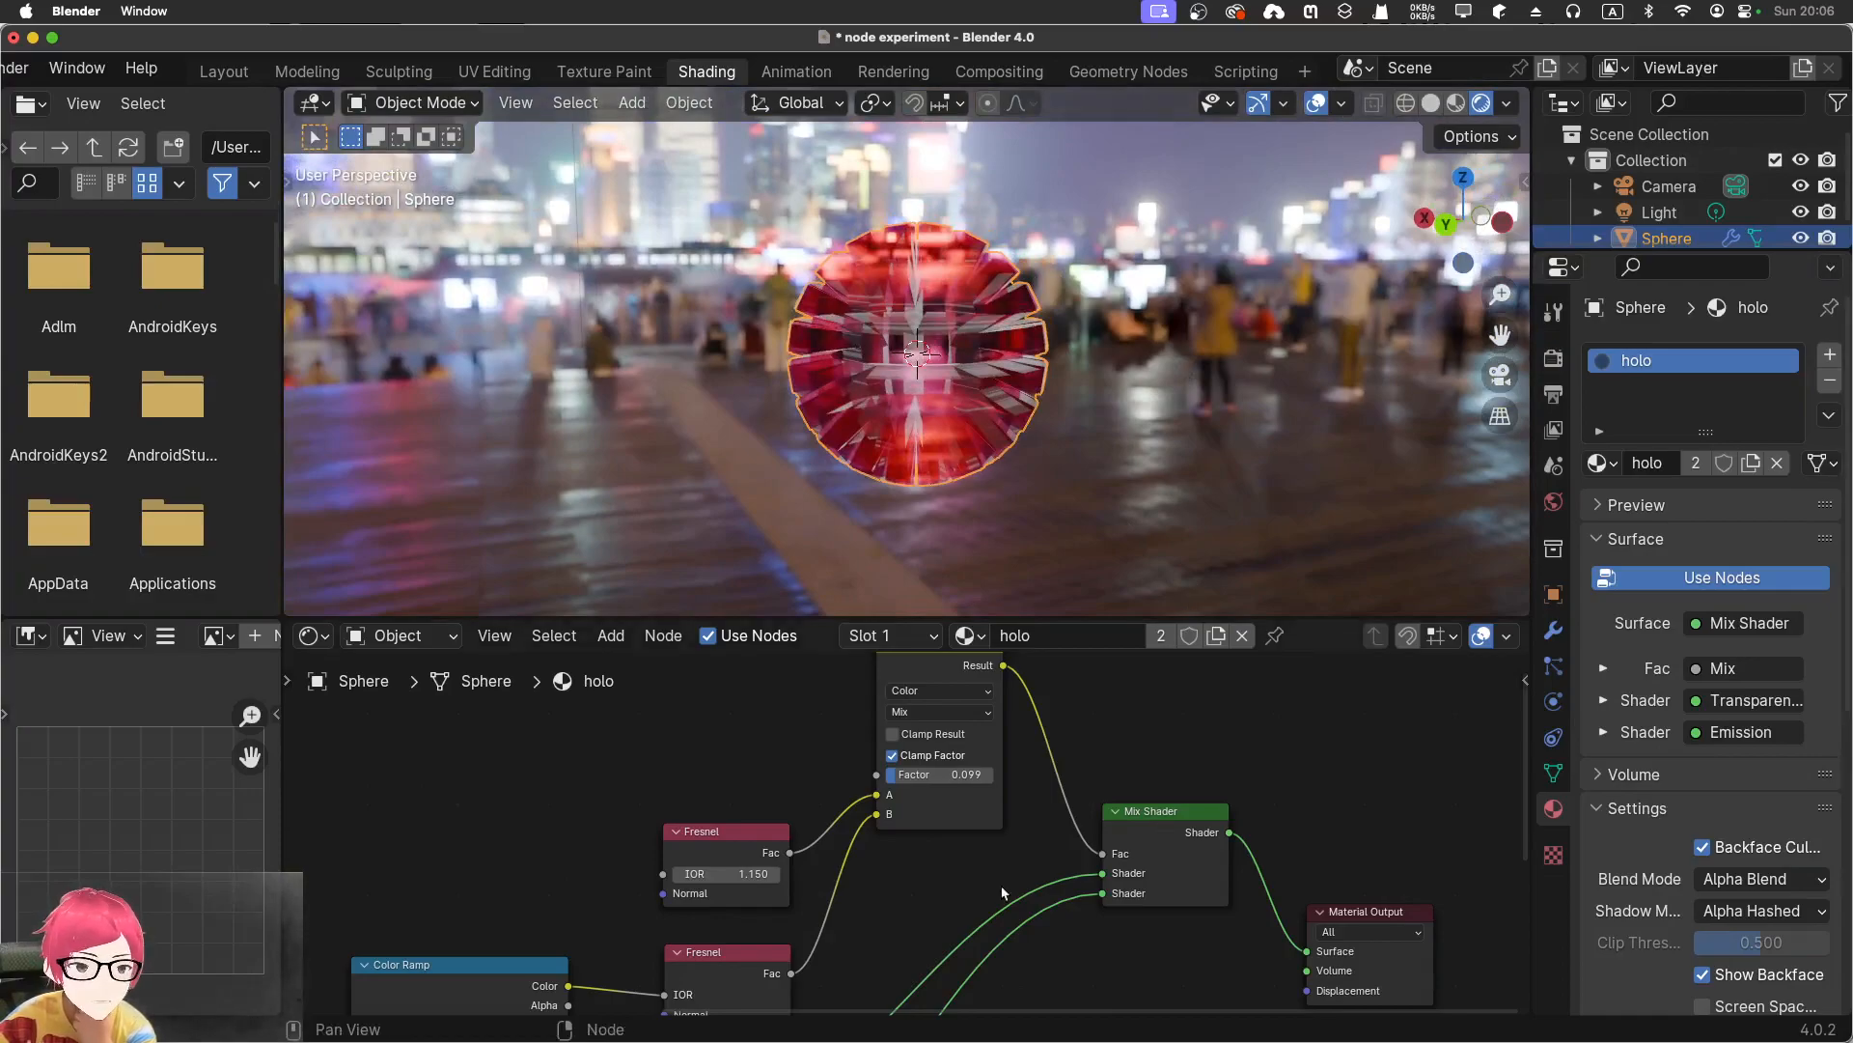
pyautogui.click(669, 461)
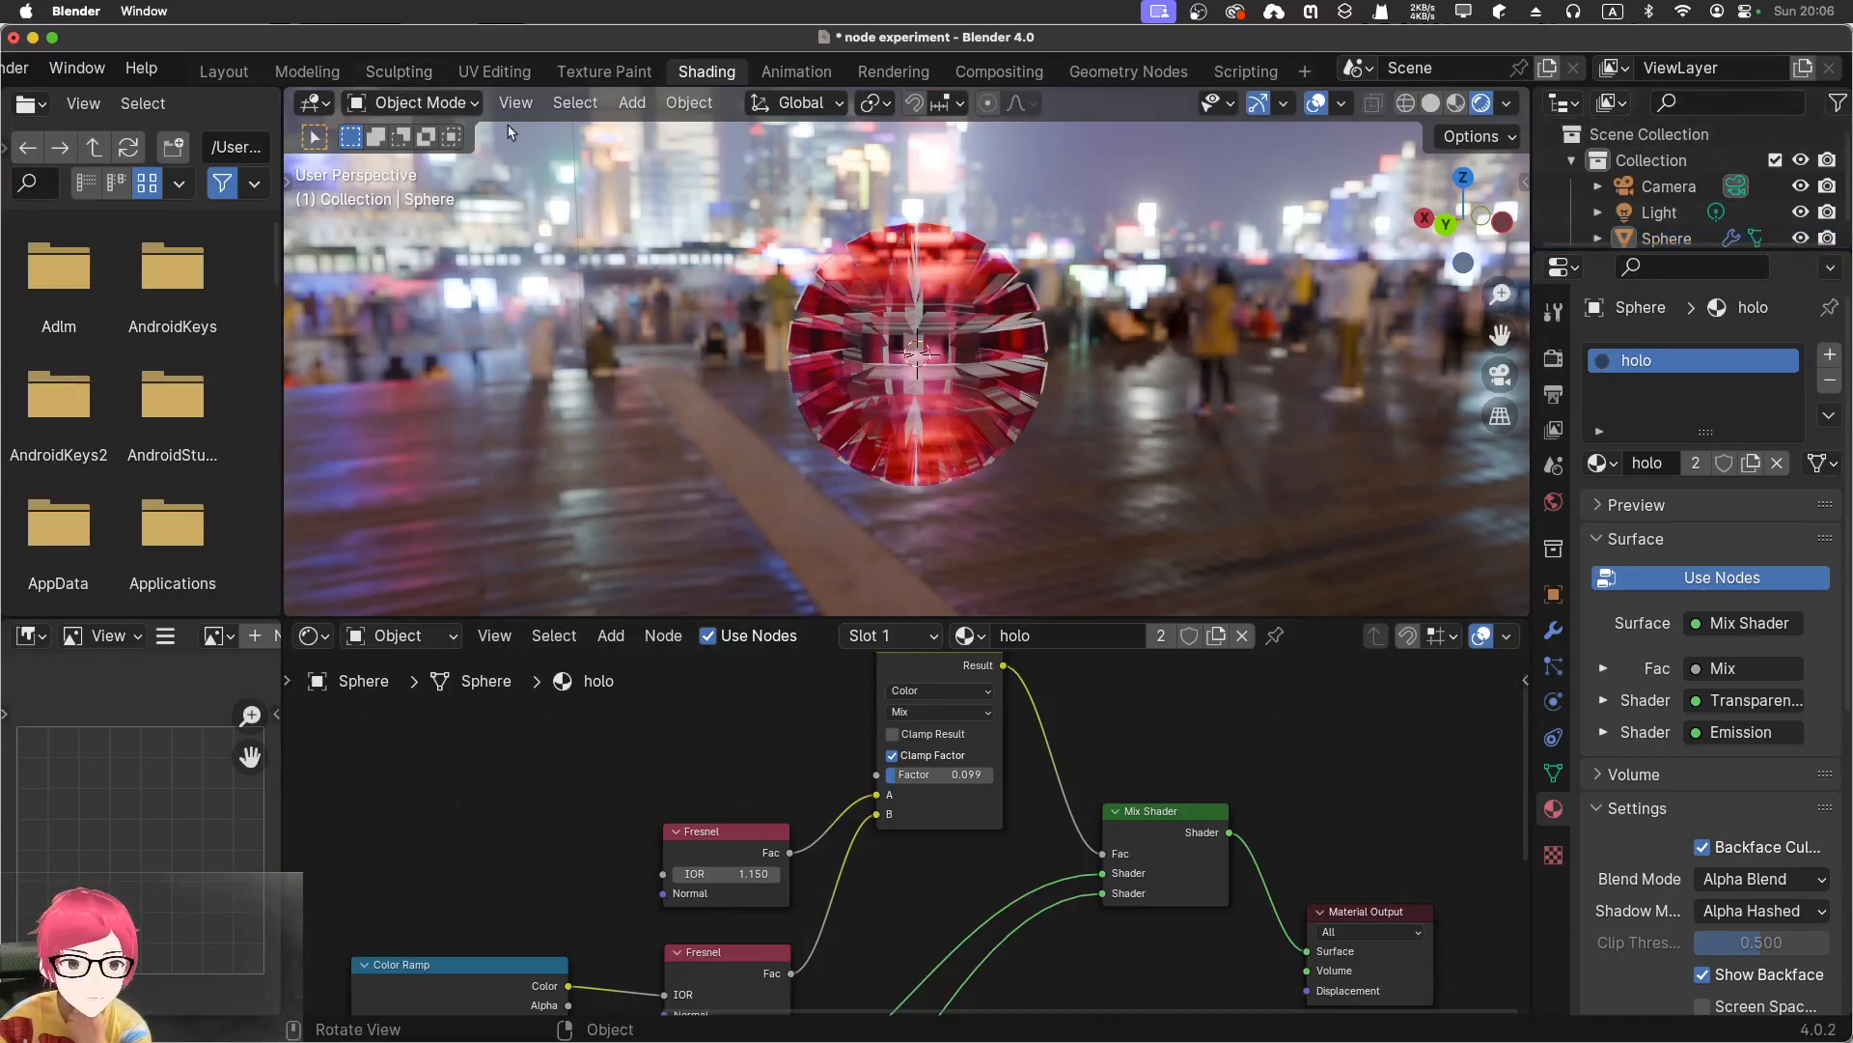
# Switch to the Modeling workspace, use rendered shading there and return the sphere to Object Mode
pyautogui.click(307, 71)
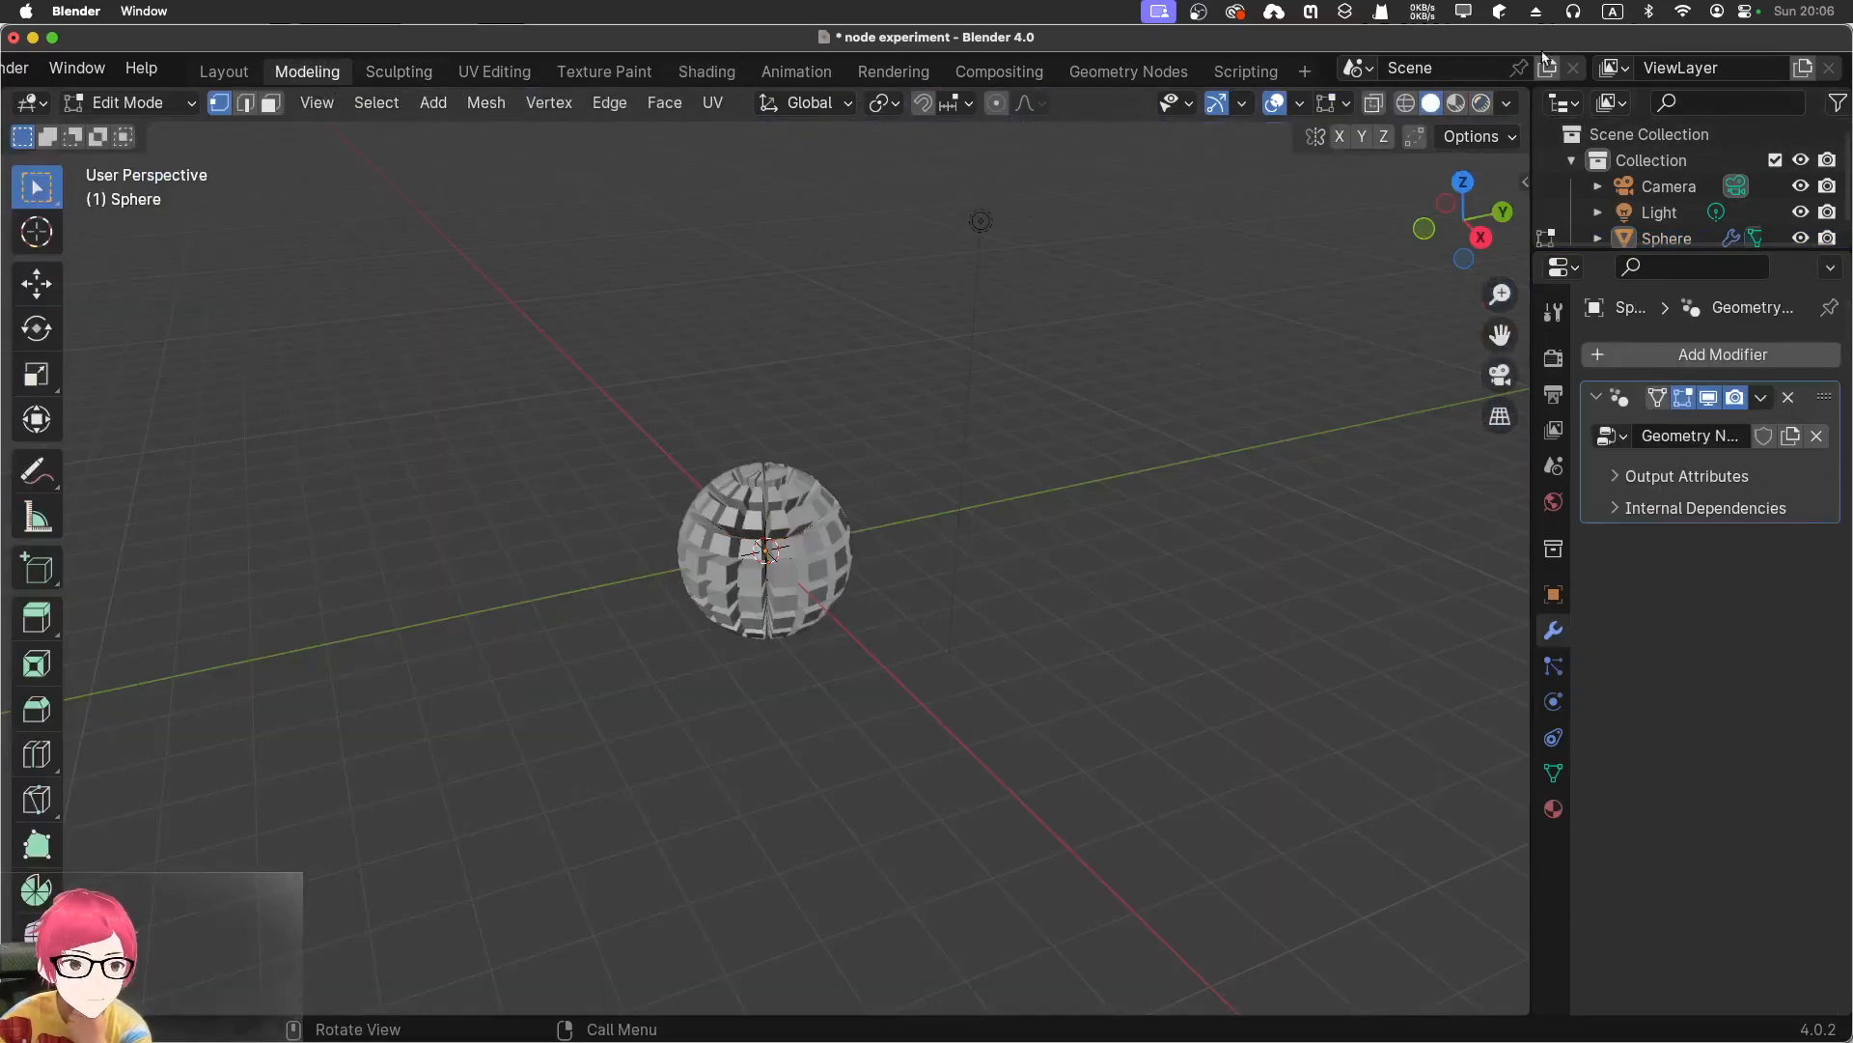
pyautogui.click(1480, 103)
pyautogui.moveTo(1065, 645); pyautogui.dragTo(1093, 598, button='middle')
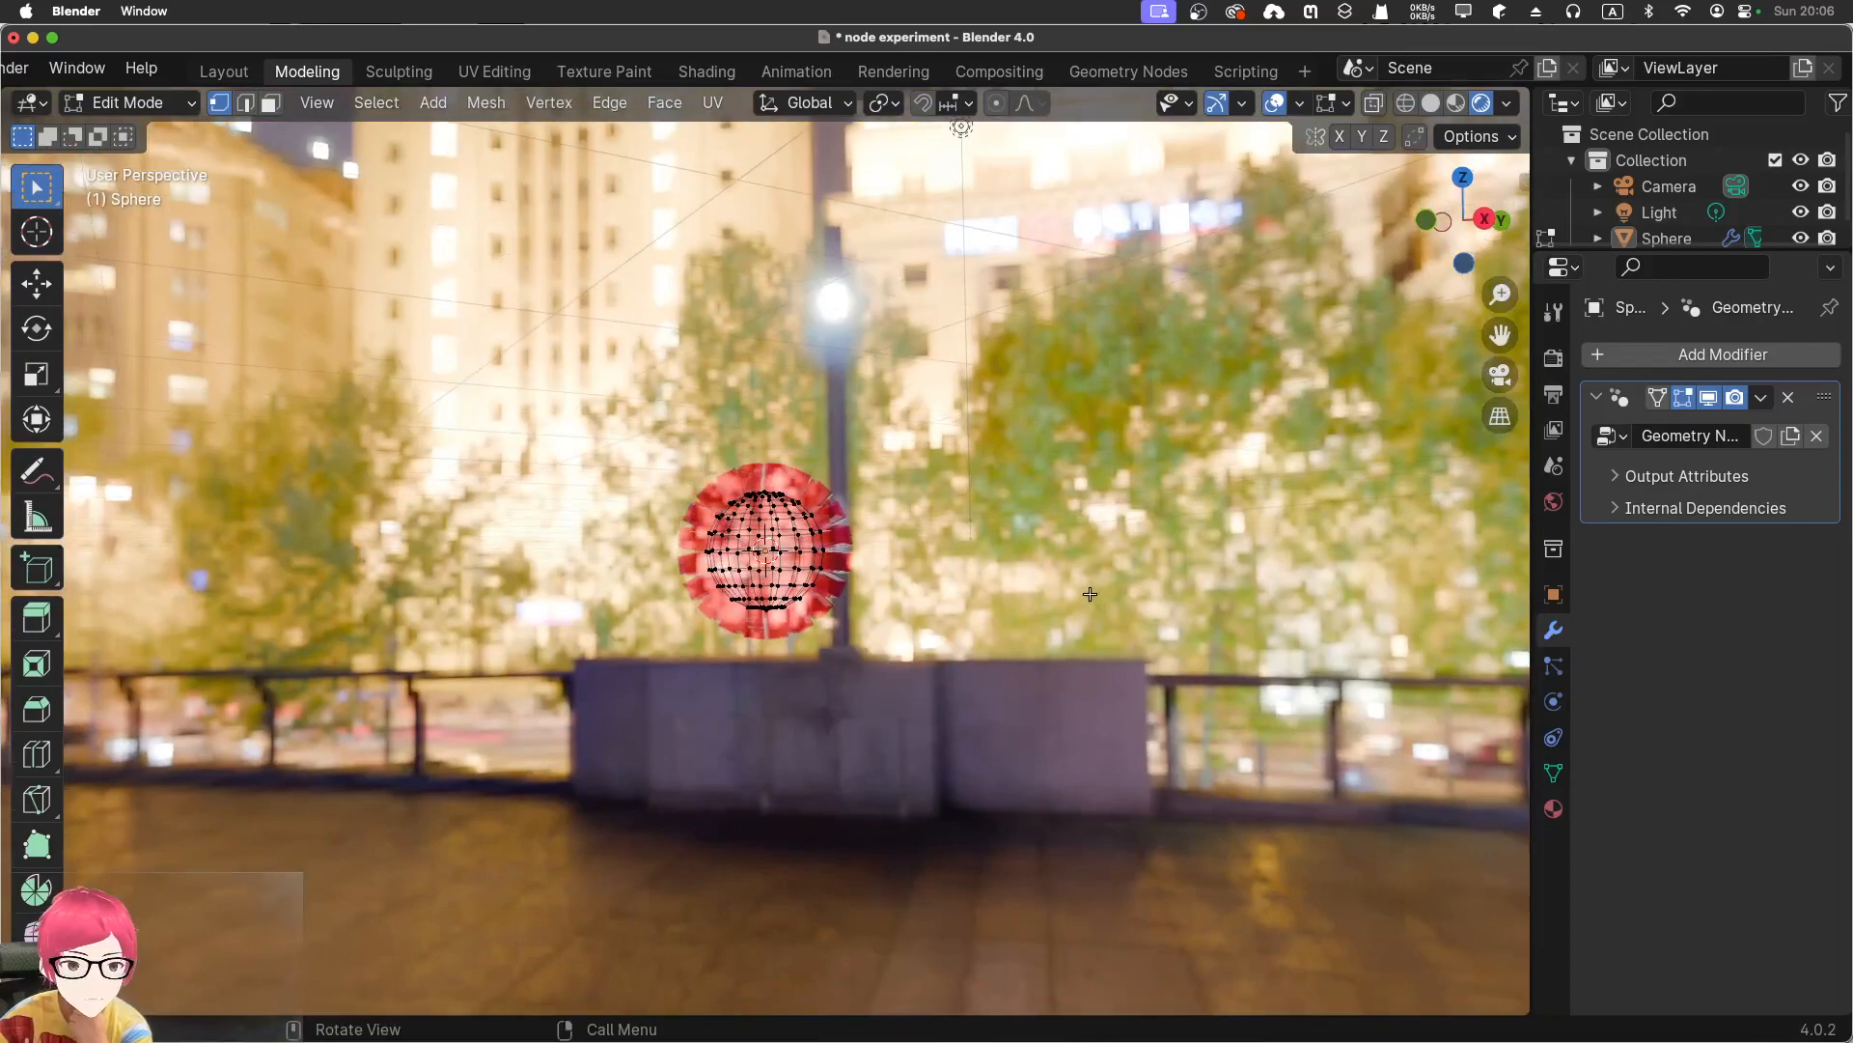
pyautogui.press('Tab')
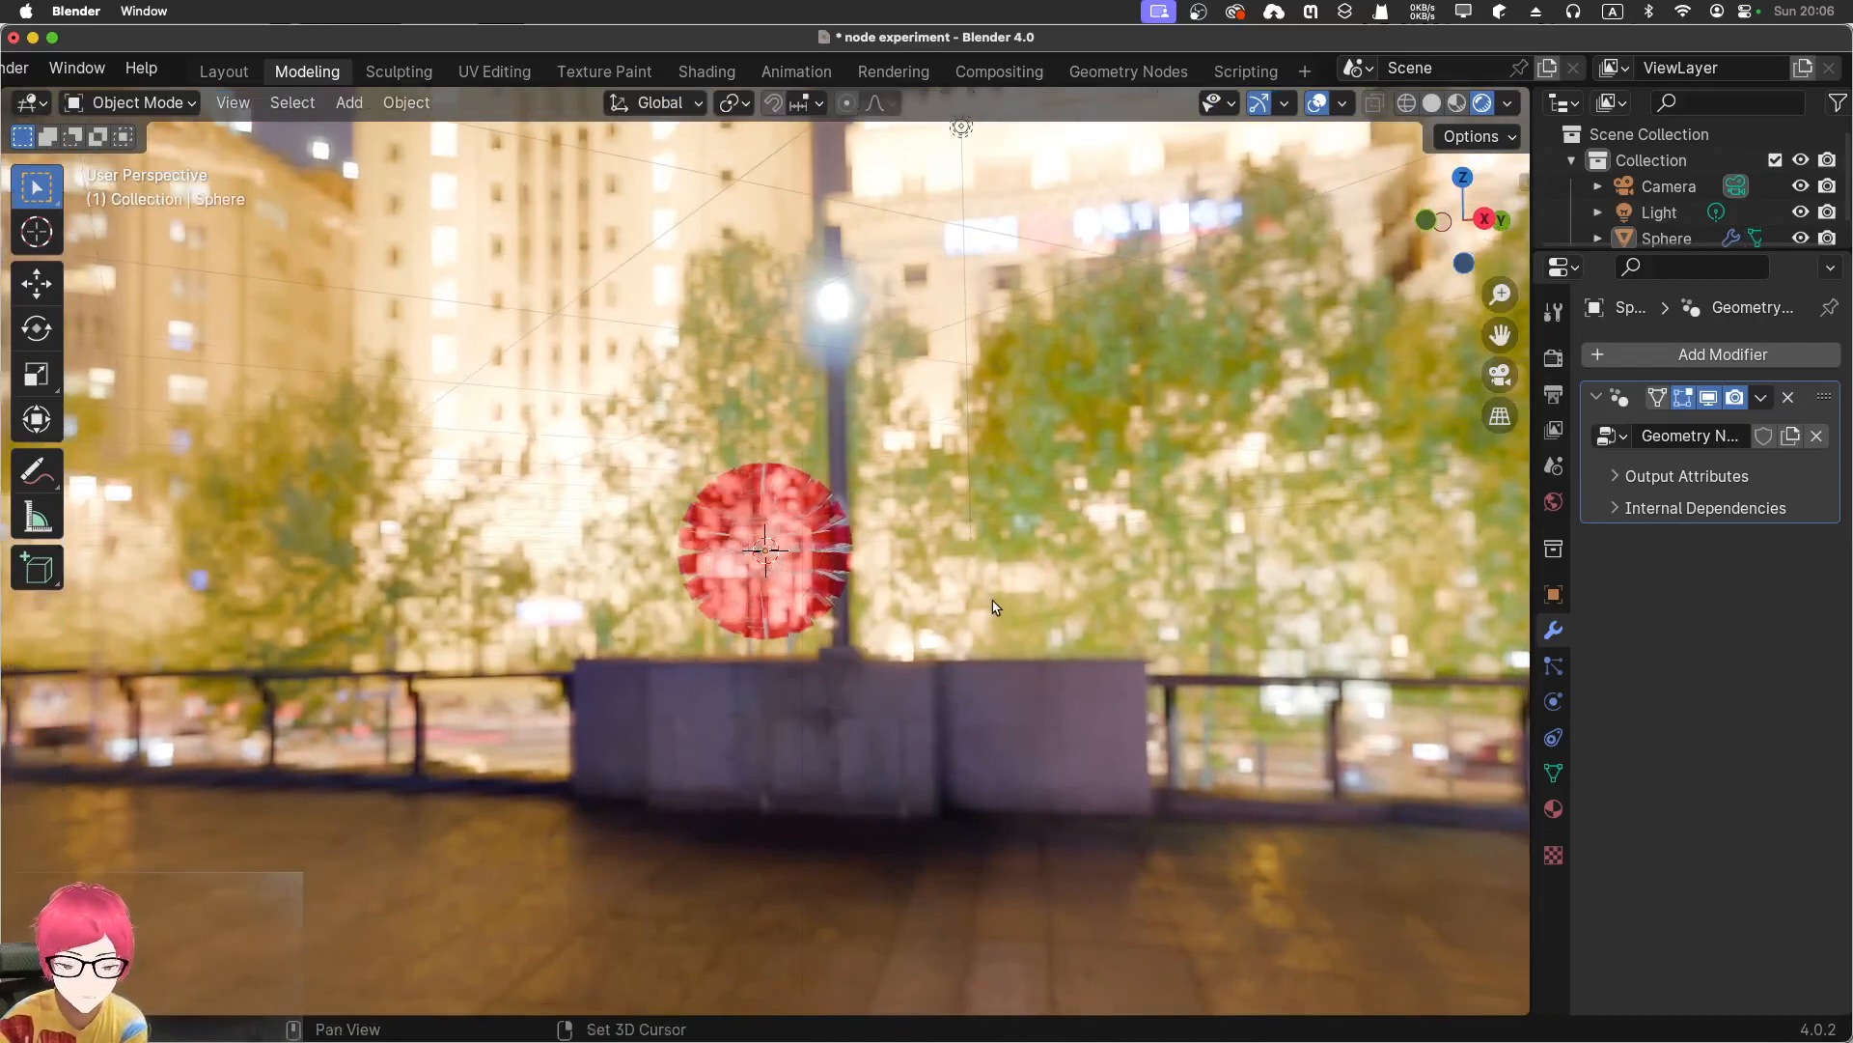
# Add a monkey mesh, enlarge it and place it beside the sphere
pyautogui.hotkey('shift', 'a')
pyautogui.moveTo(1000, 562)
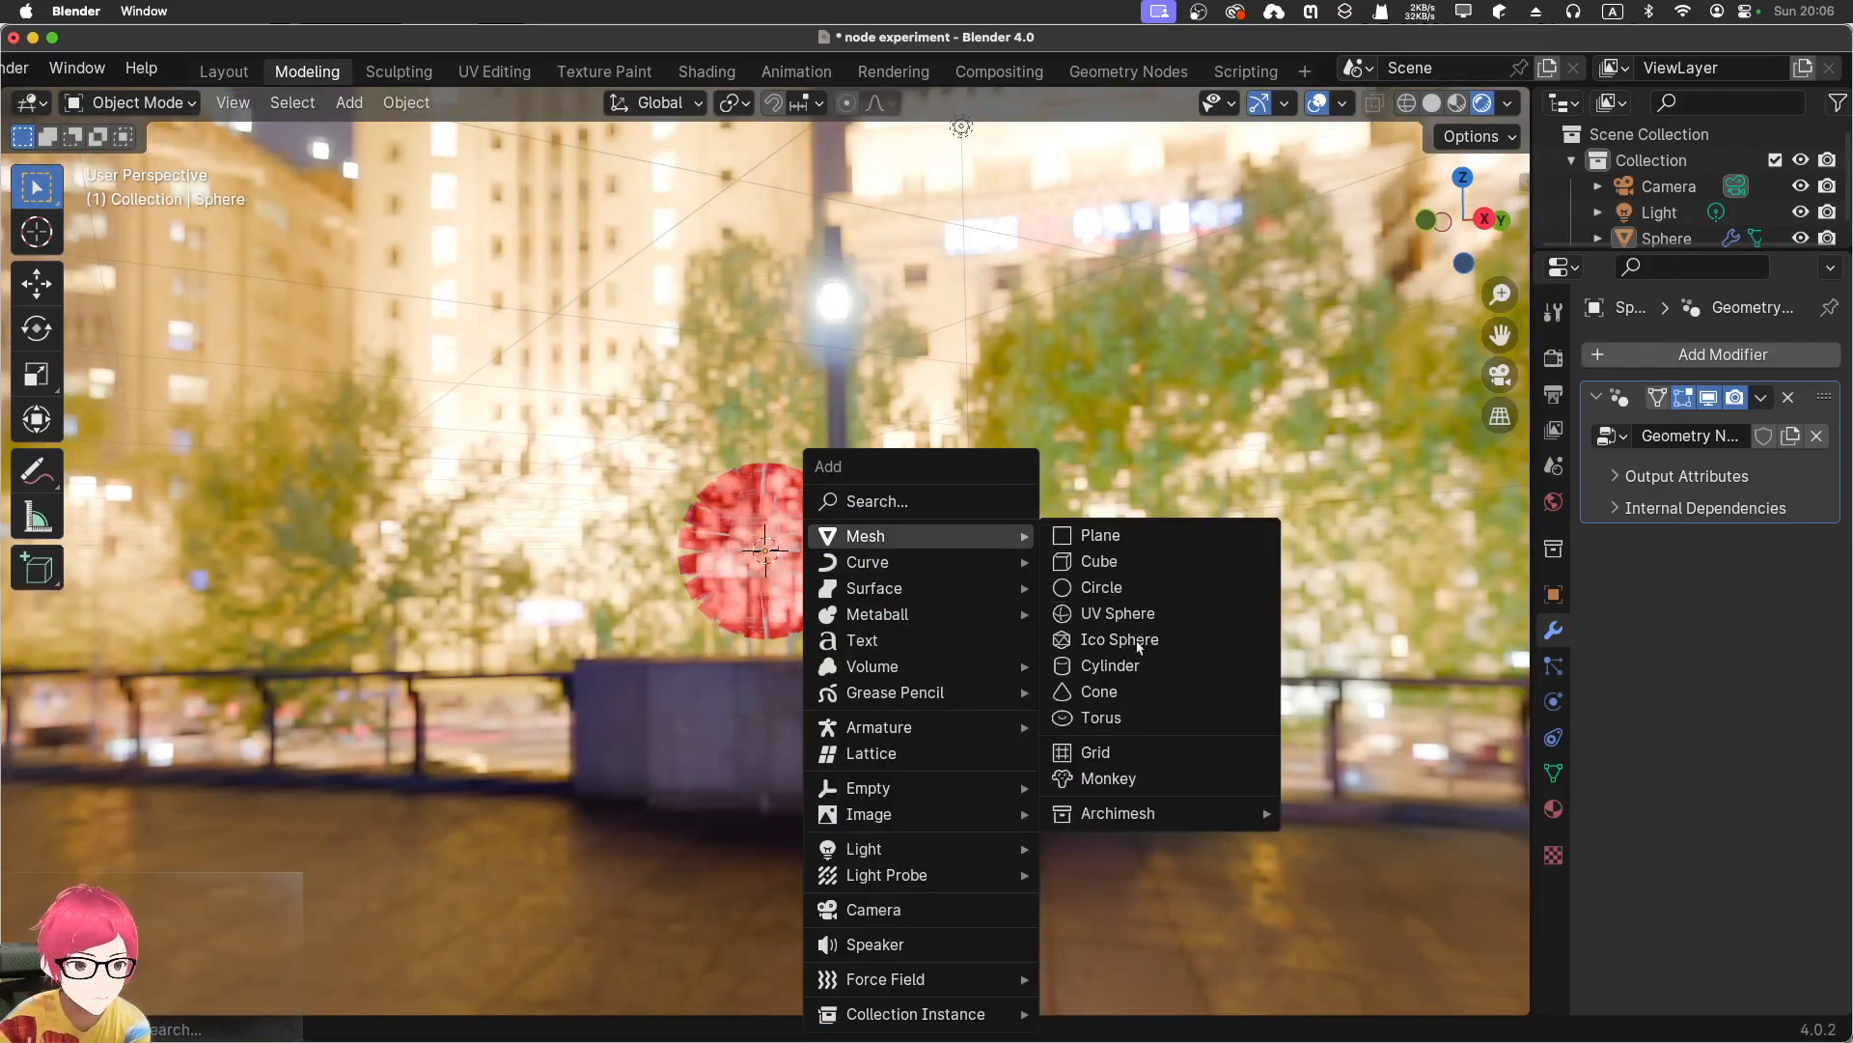
pyautogui.click(1128, 753)
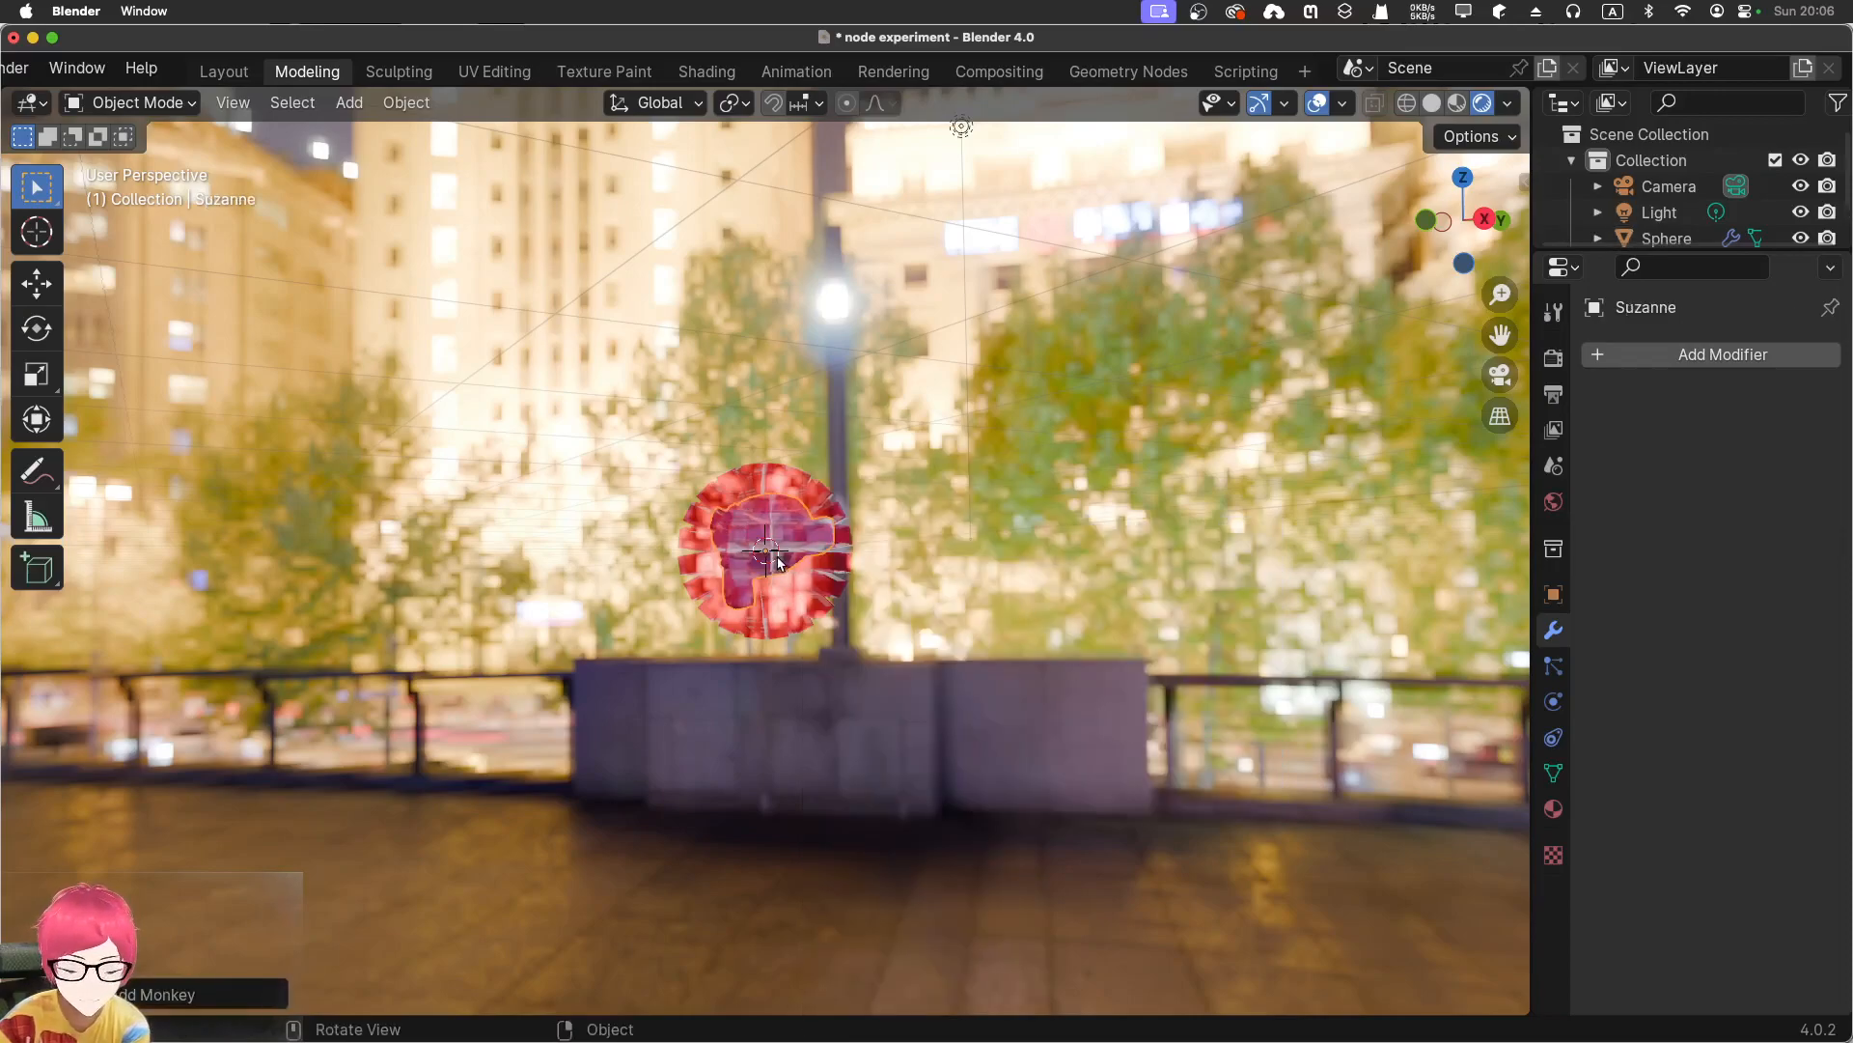
pyautogui.press('g')
pyautogui.click(1190, 600)
pyautogui.press('s')
pyautogui.click(1232, 646)
pyautogui.moveTo(1232, 646); pyautogui.dragTo(1062, 626, button='middle')
pyautogui.press('g')
pyautogui.click(1186, 541)
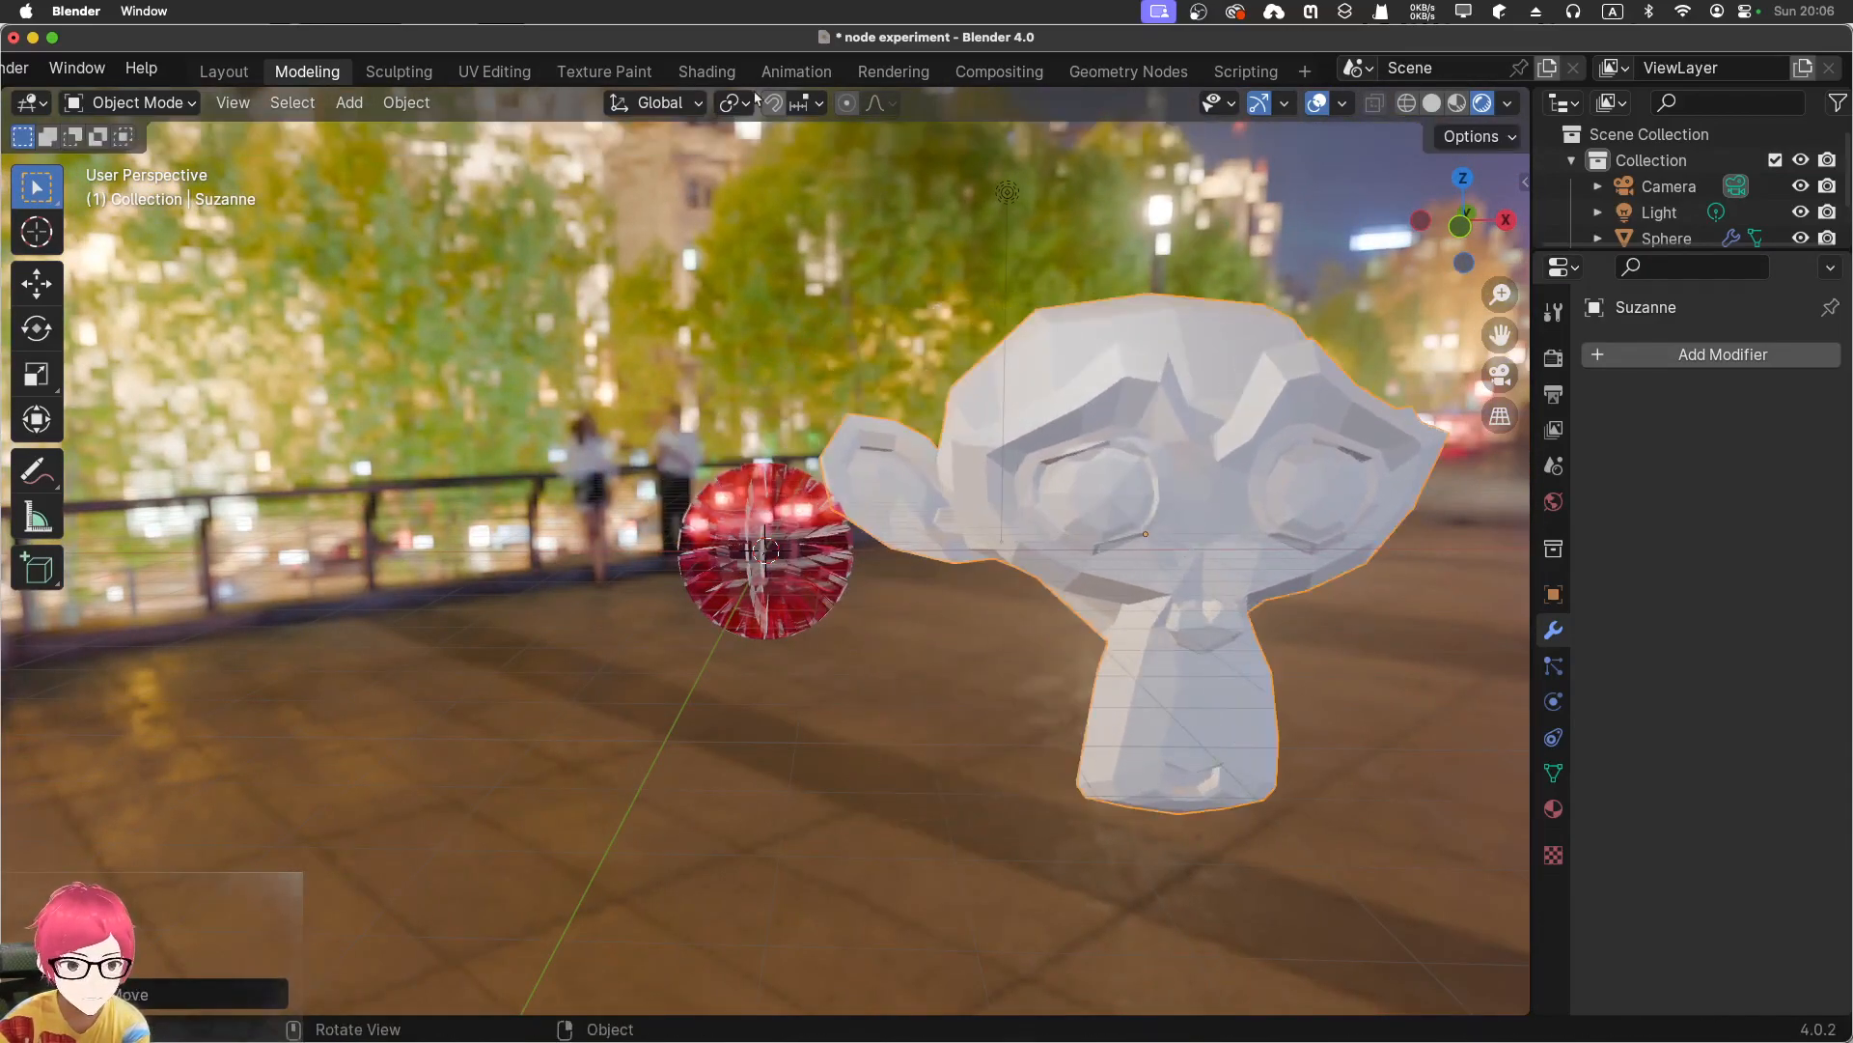
# Assign the existing holo material to the monkey
pyautogui.click(1551, 808)
pyautogui.click(1605, 469)
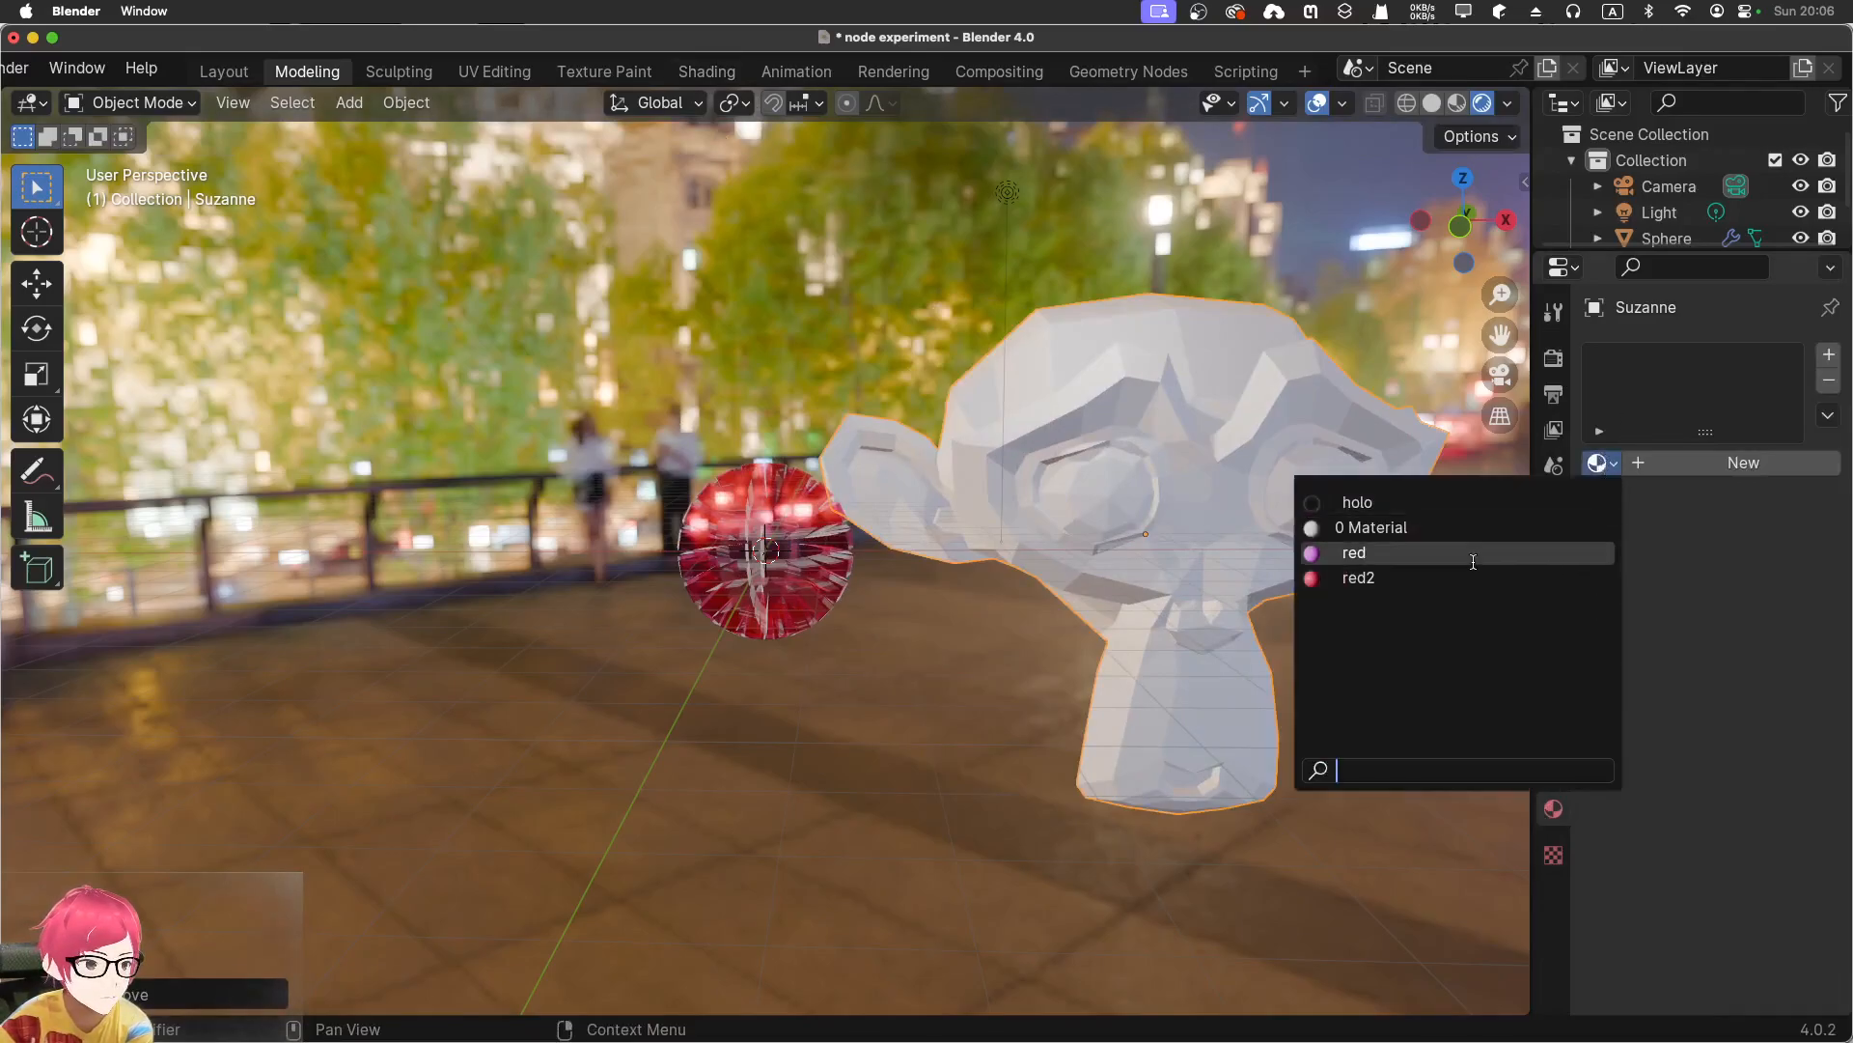
pyautogui.click(1438, 499)
# Hide the gizmos and overlays in the viewport for a clean view of both objects
pyautogui.moveTo(1173, 368); pyautogui.dragTo(1253, 410, button='middle')
pyautogui.click(1254, 108)
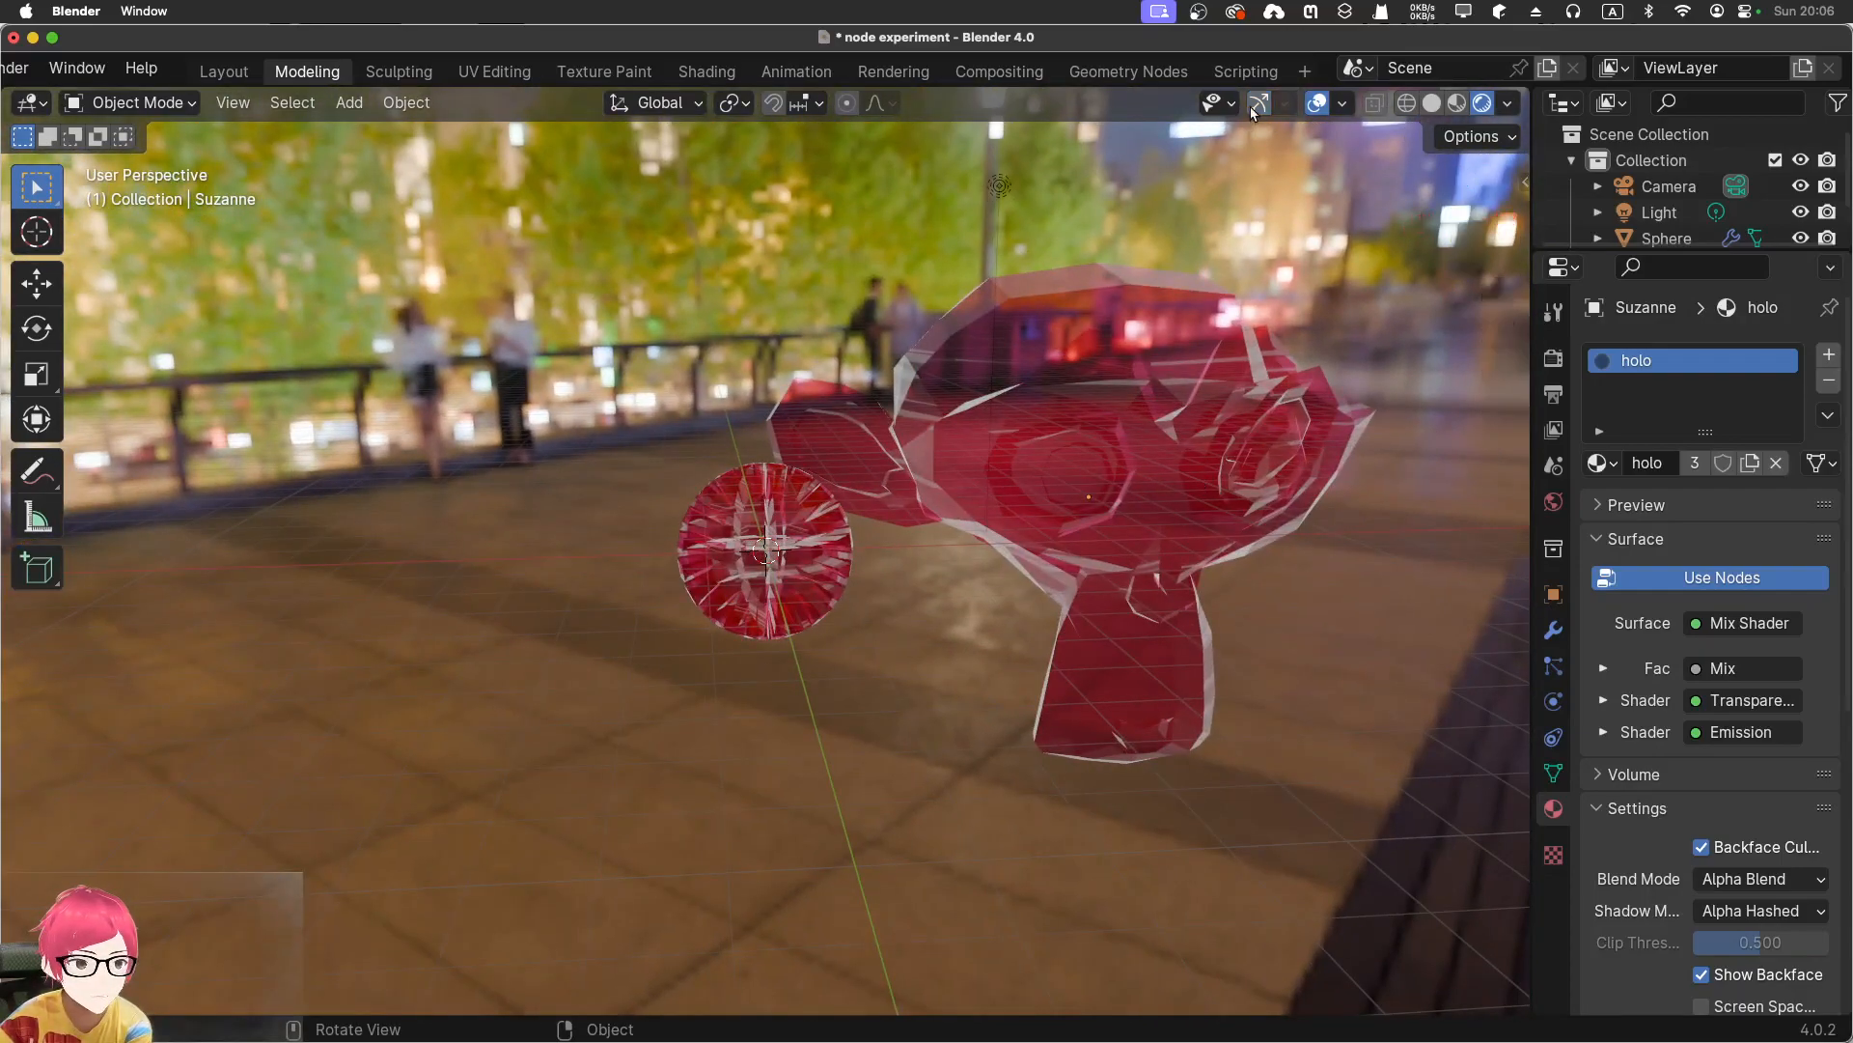
pyautogui.click(1327, 108)
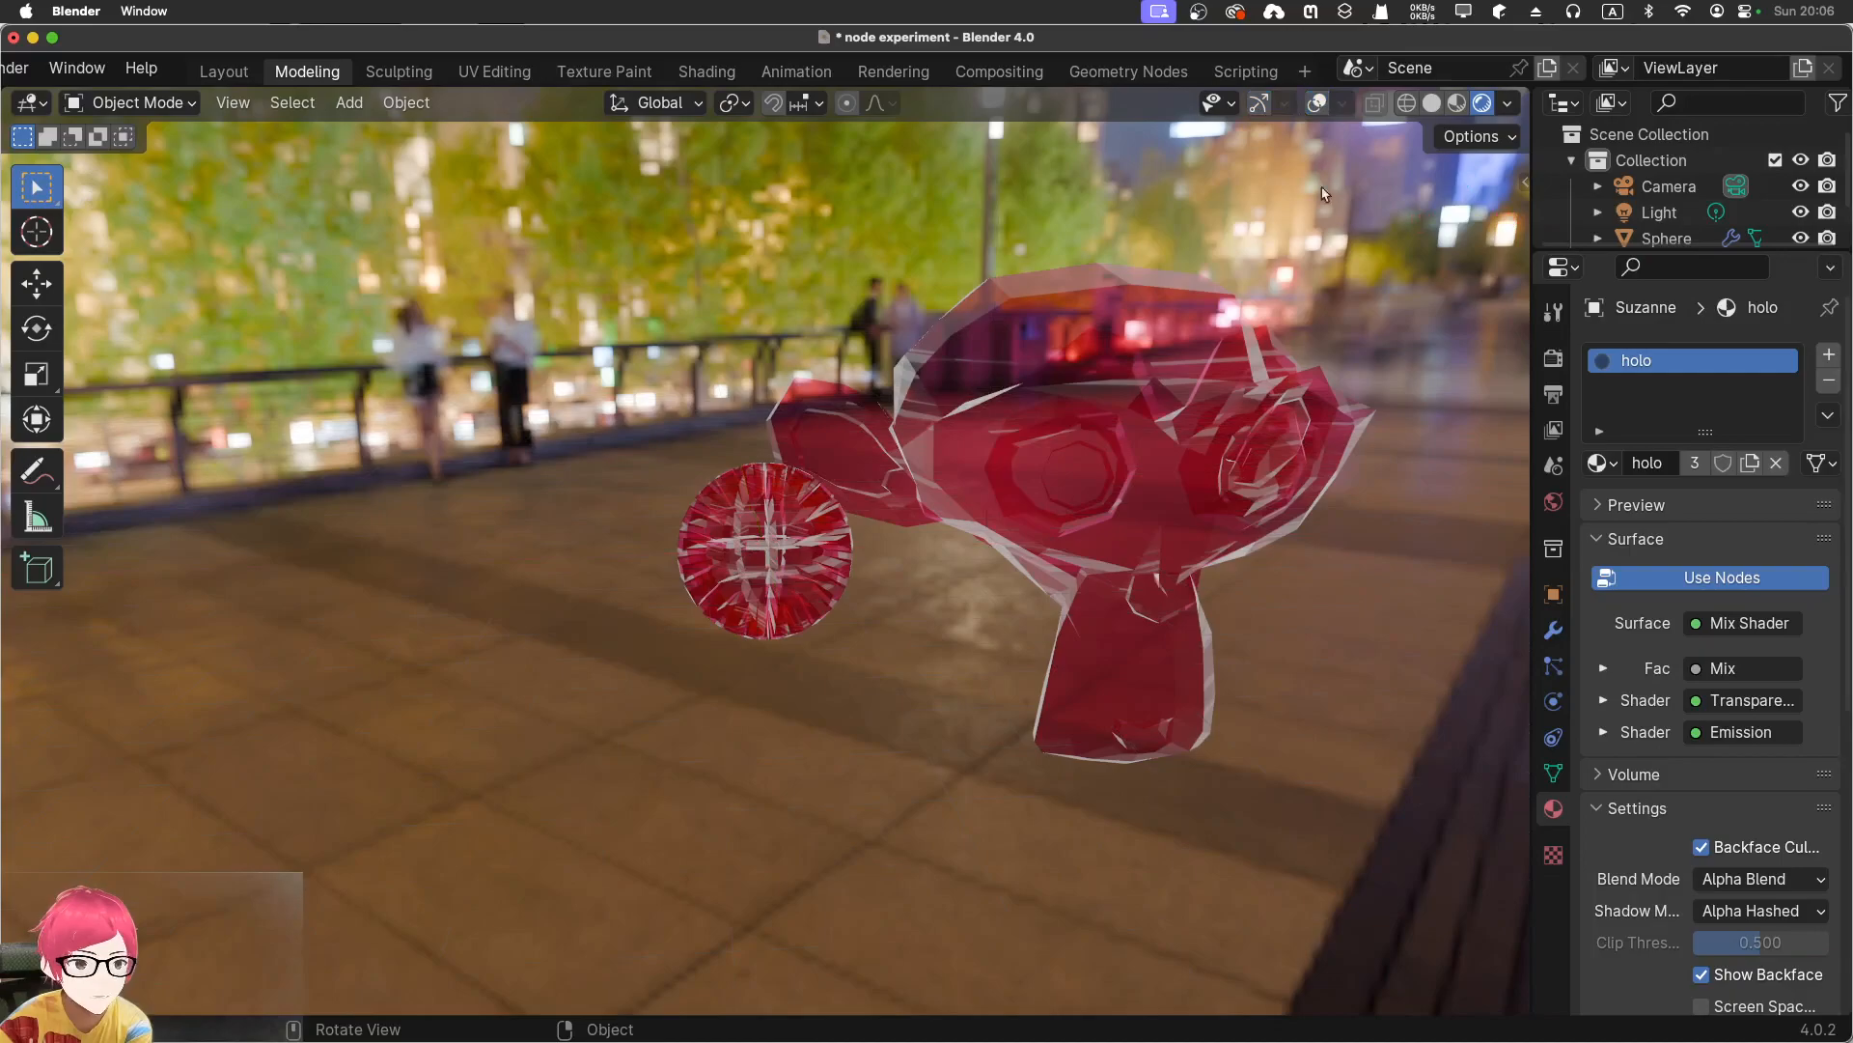
# Change the render engine to Cycles and check the monkey and sphere from another angle
pyautogui.click(1553, 357)
pyautogui.click(1708, 357)
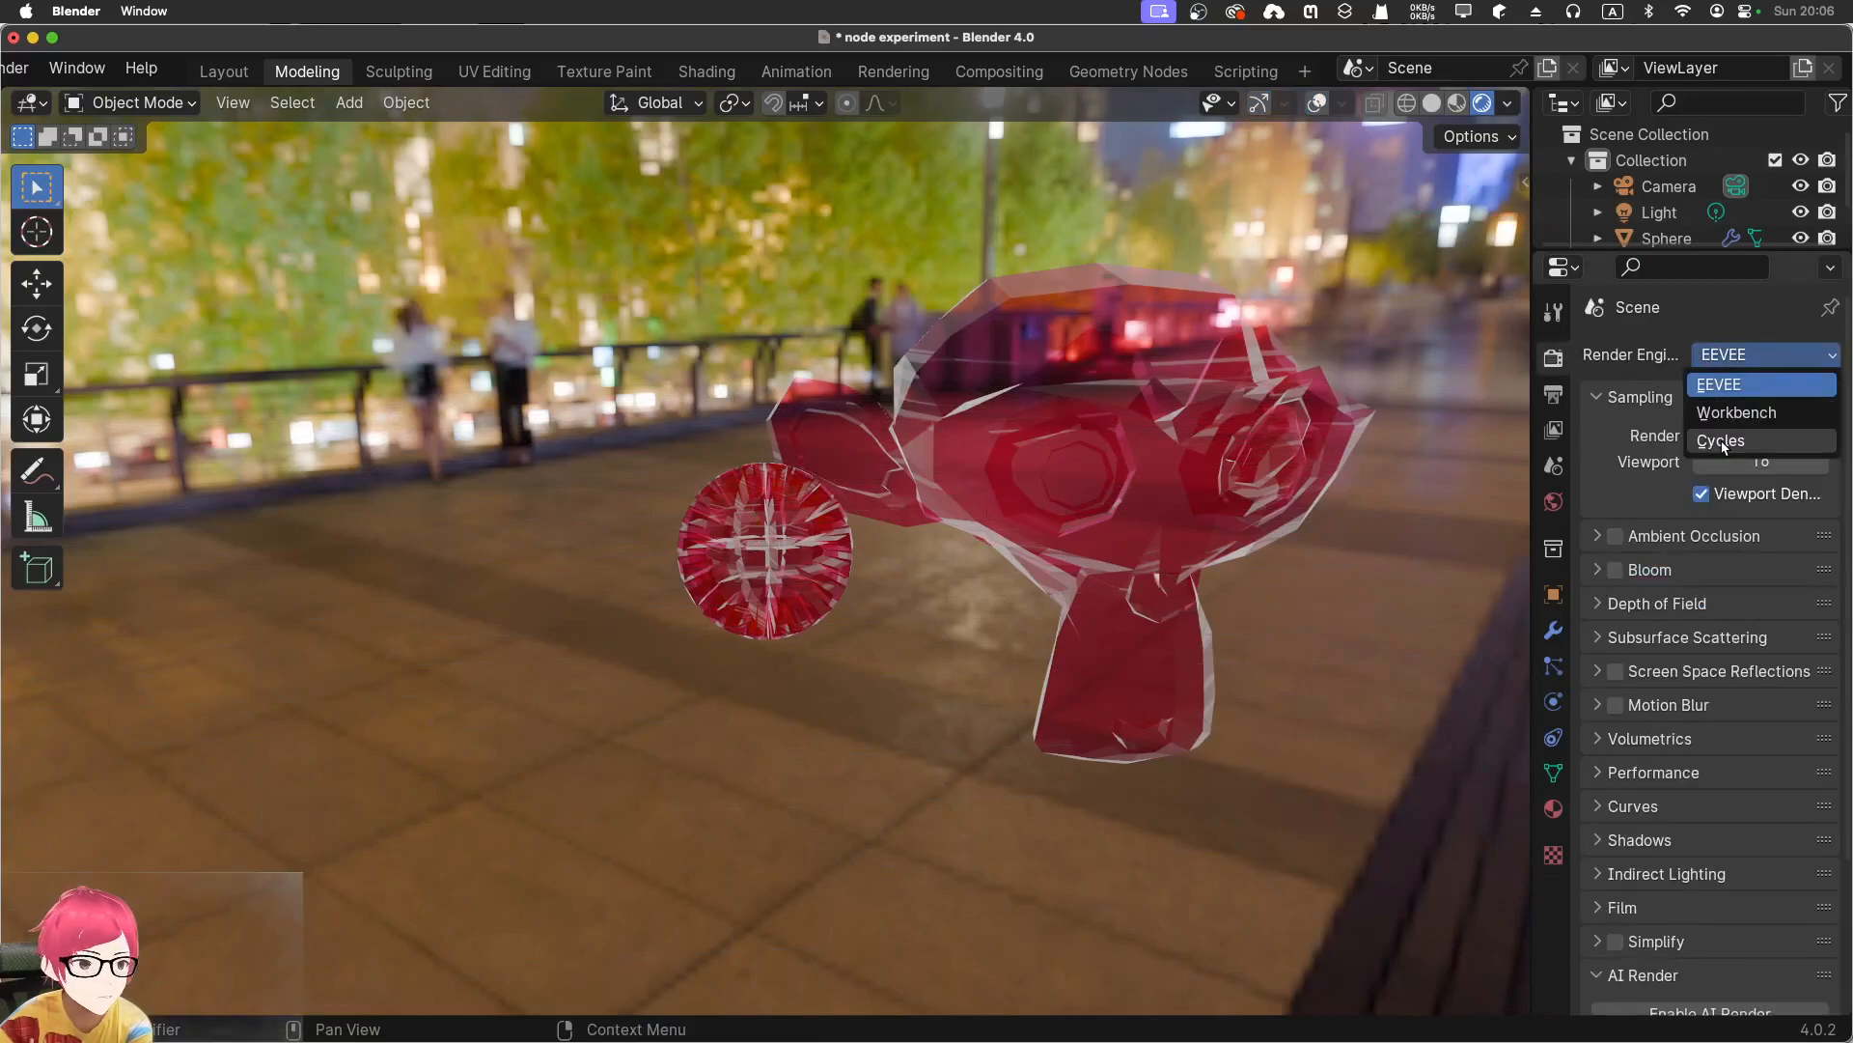
pyautogui.click(1711, 442)
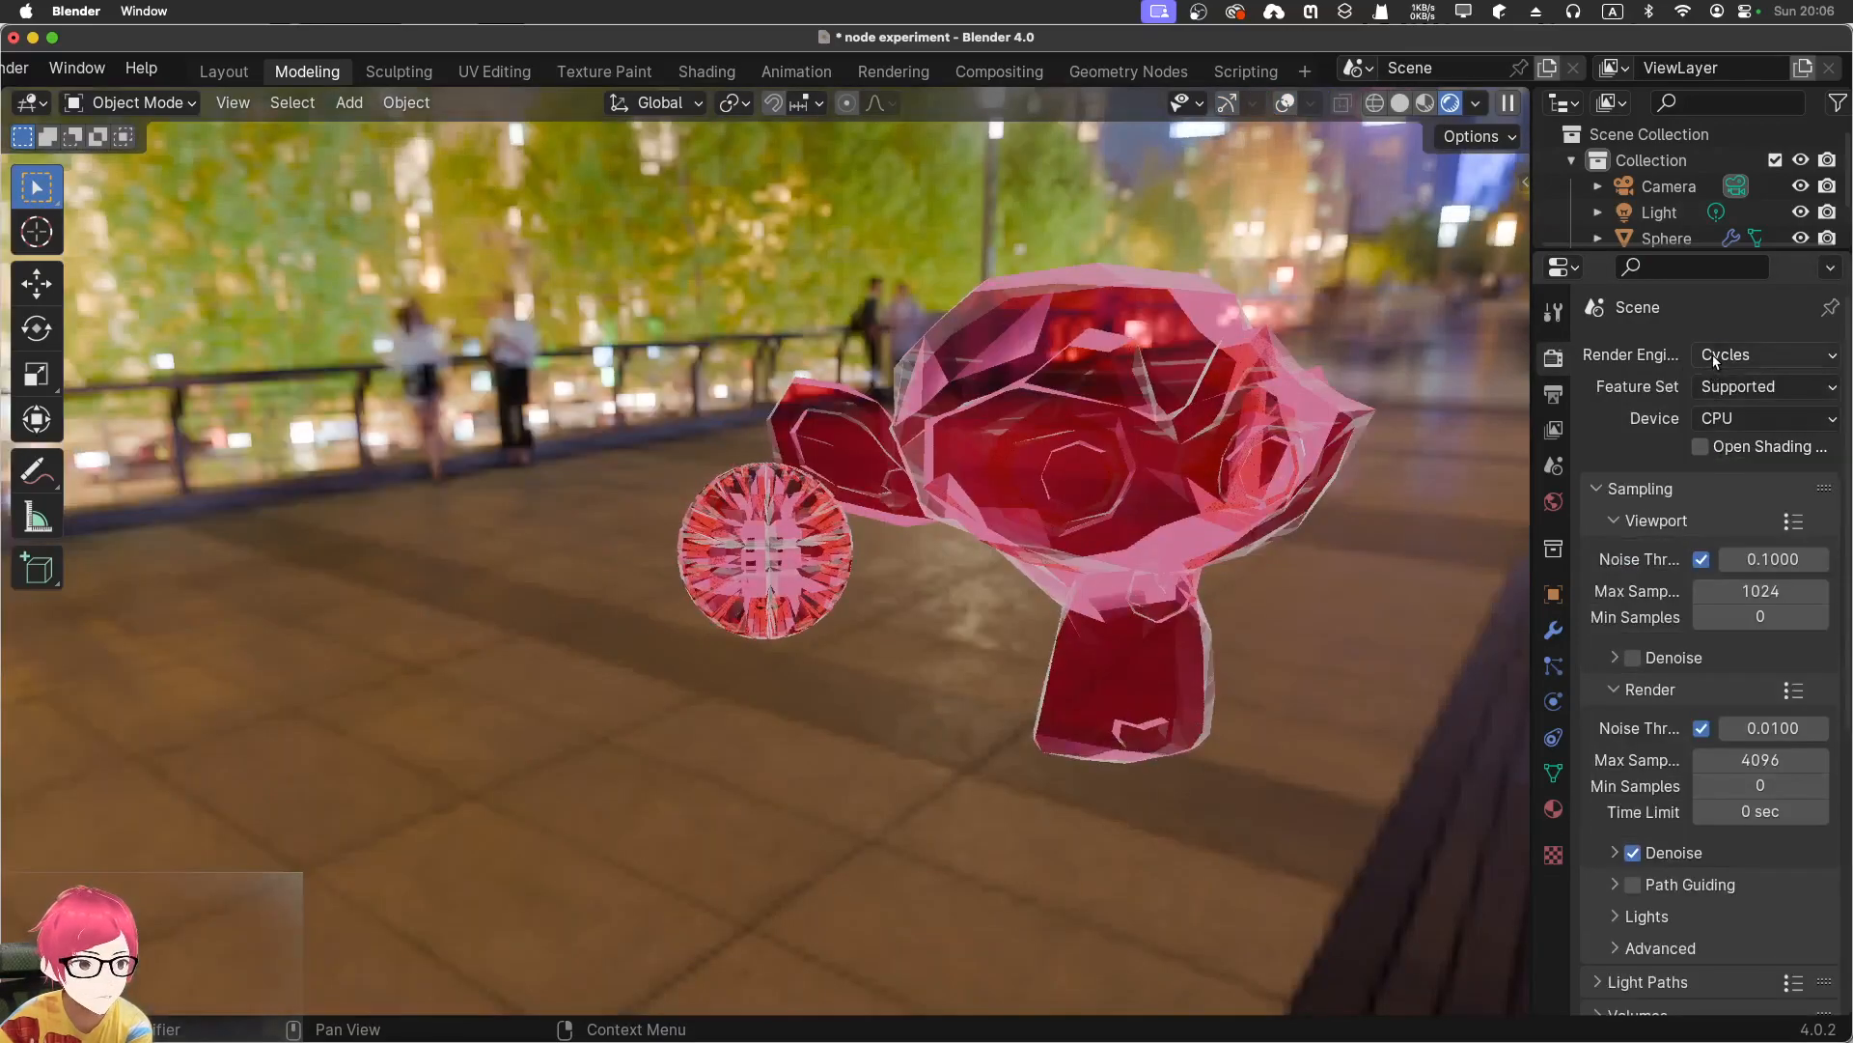
pyautogui.moveTo(1029, 506); pyautogui.dragTo(1112, 489, button='middle')
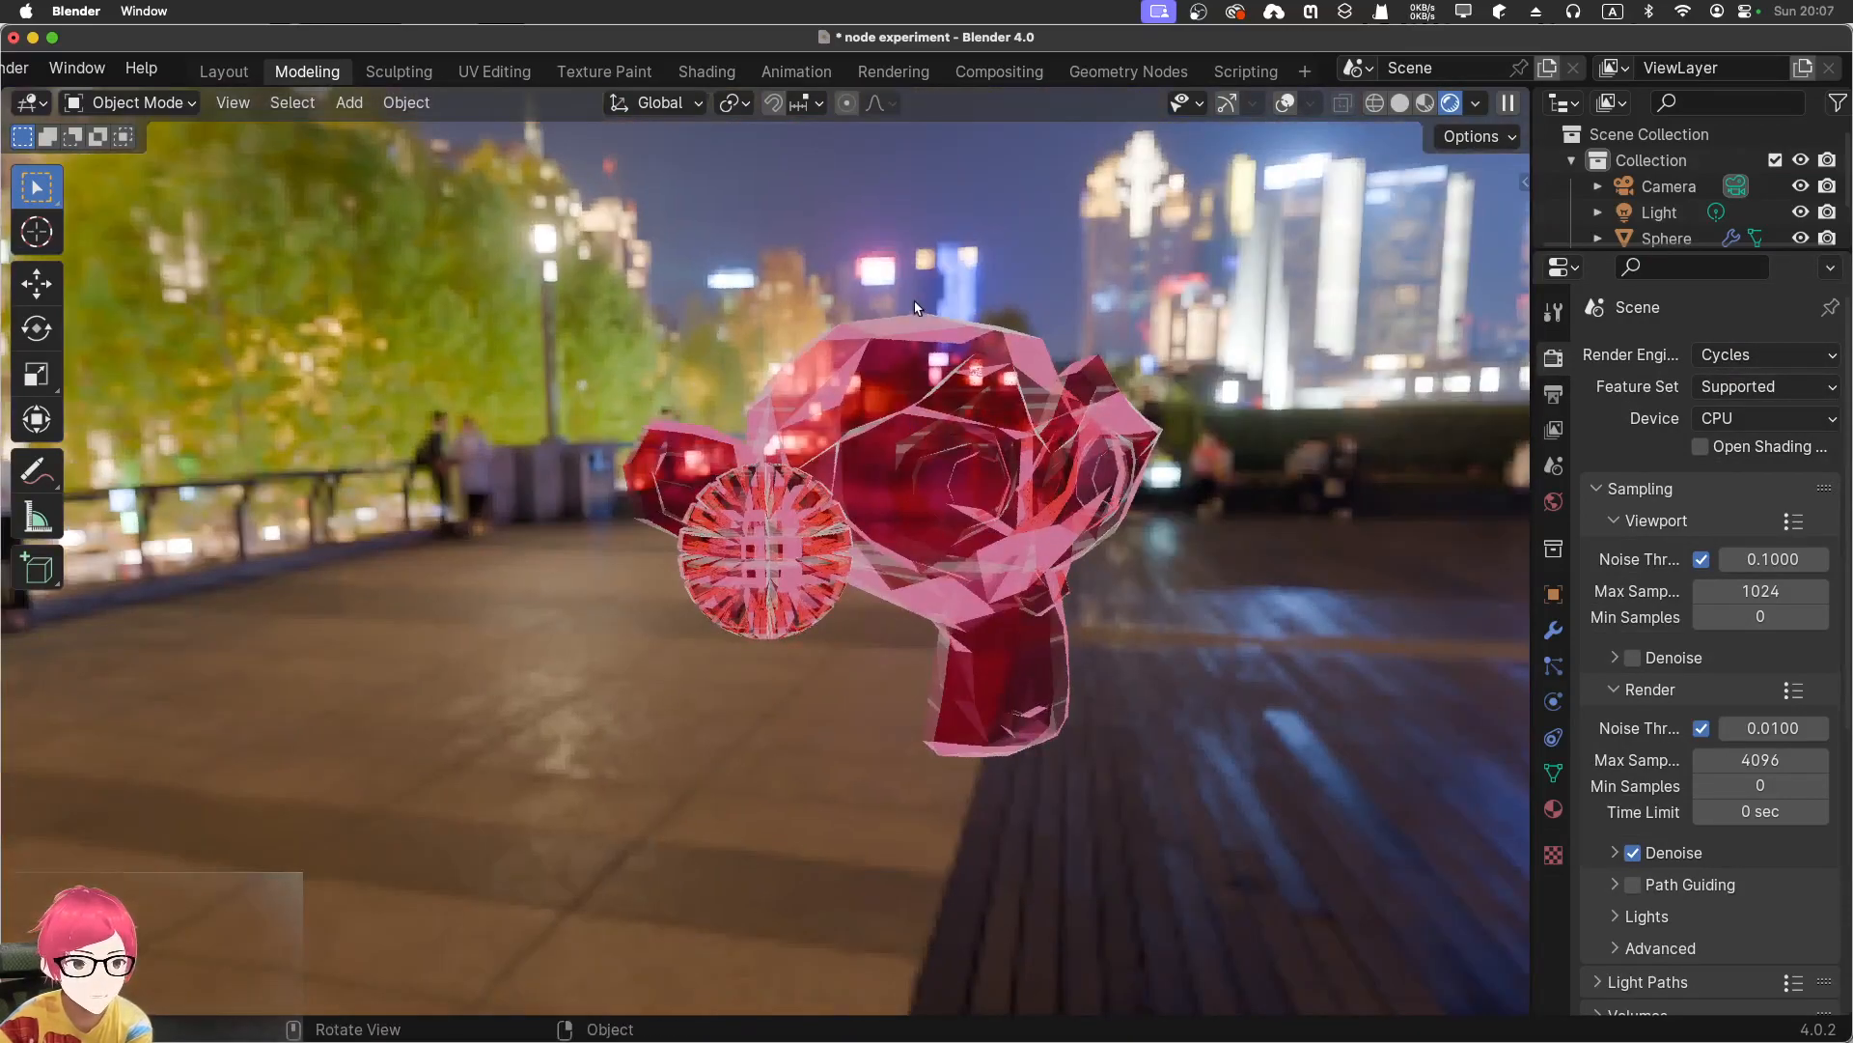
# Return to the Shading workspace and raise the color Mix node's factor to 0.740
pyautogui.click(882, 73)
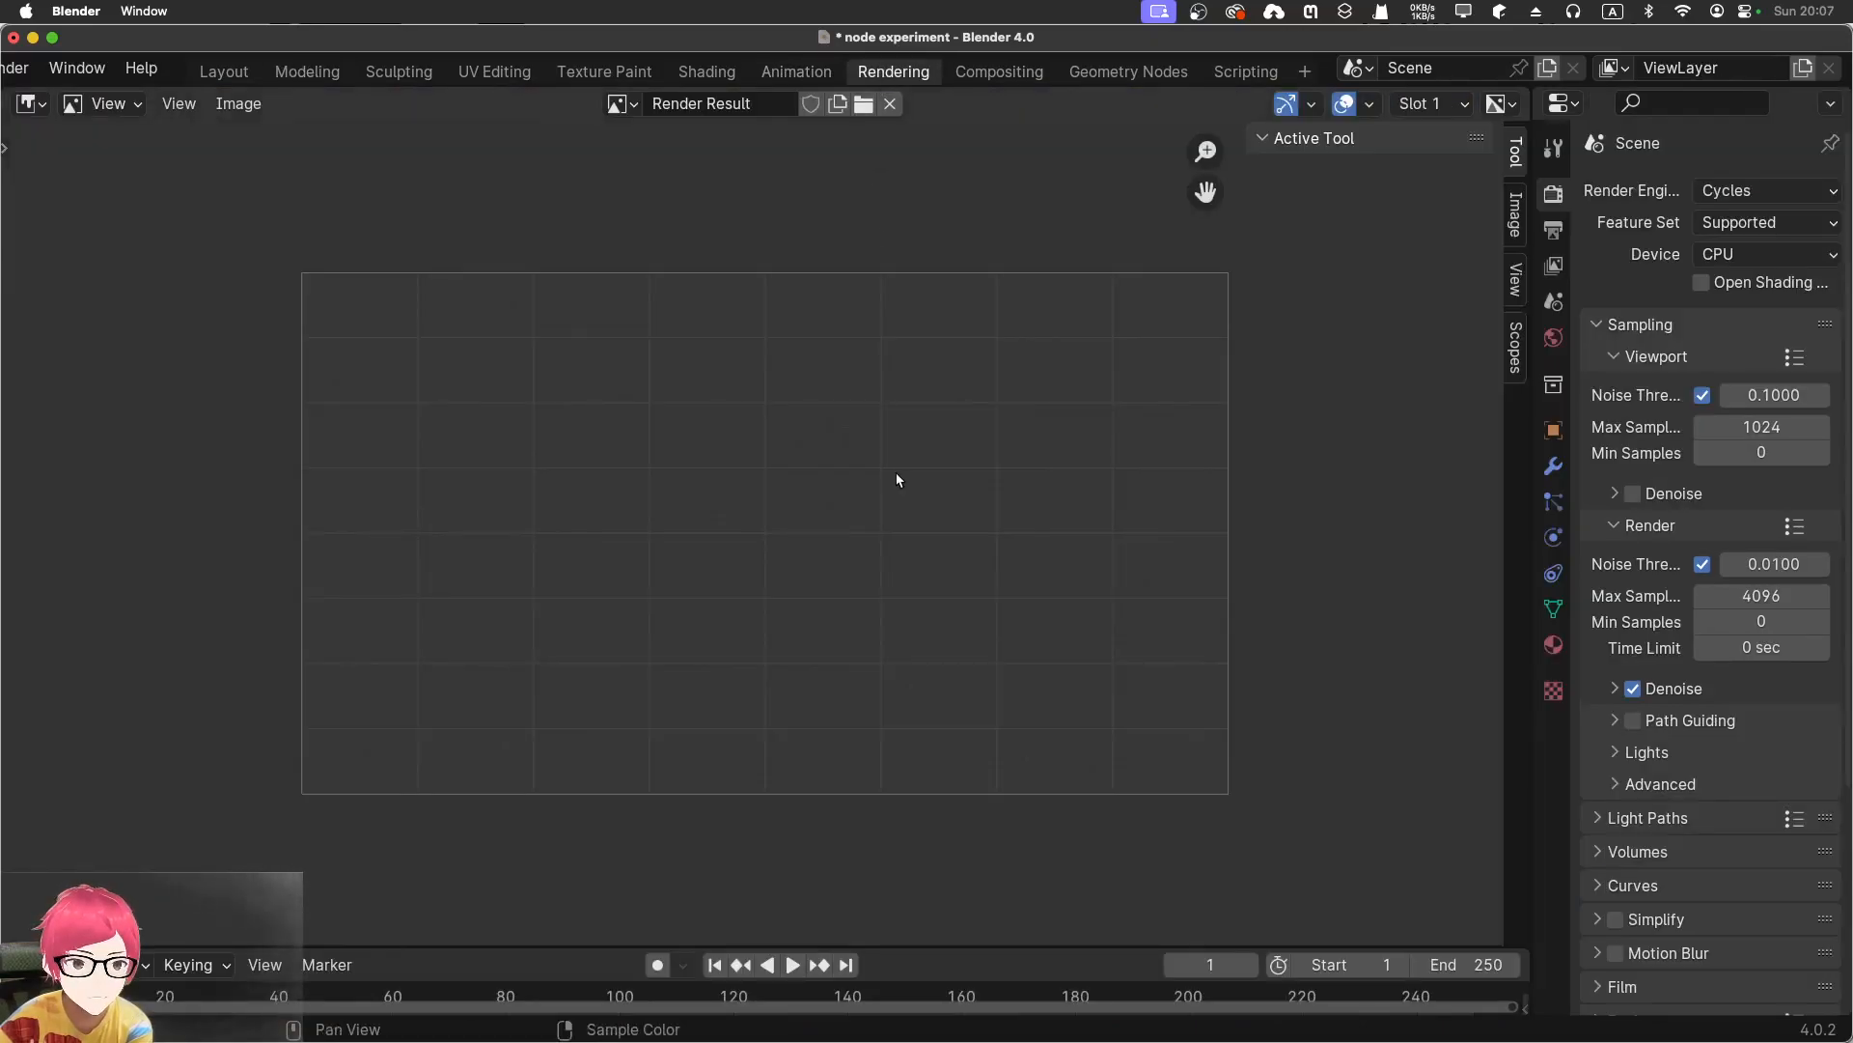
pyautogui.click(705, 72)
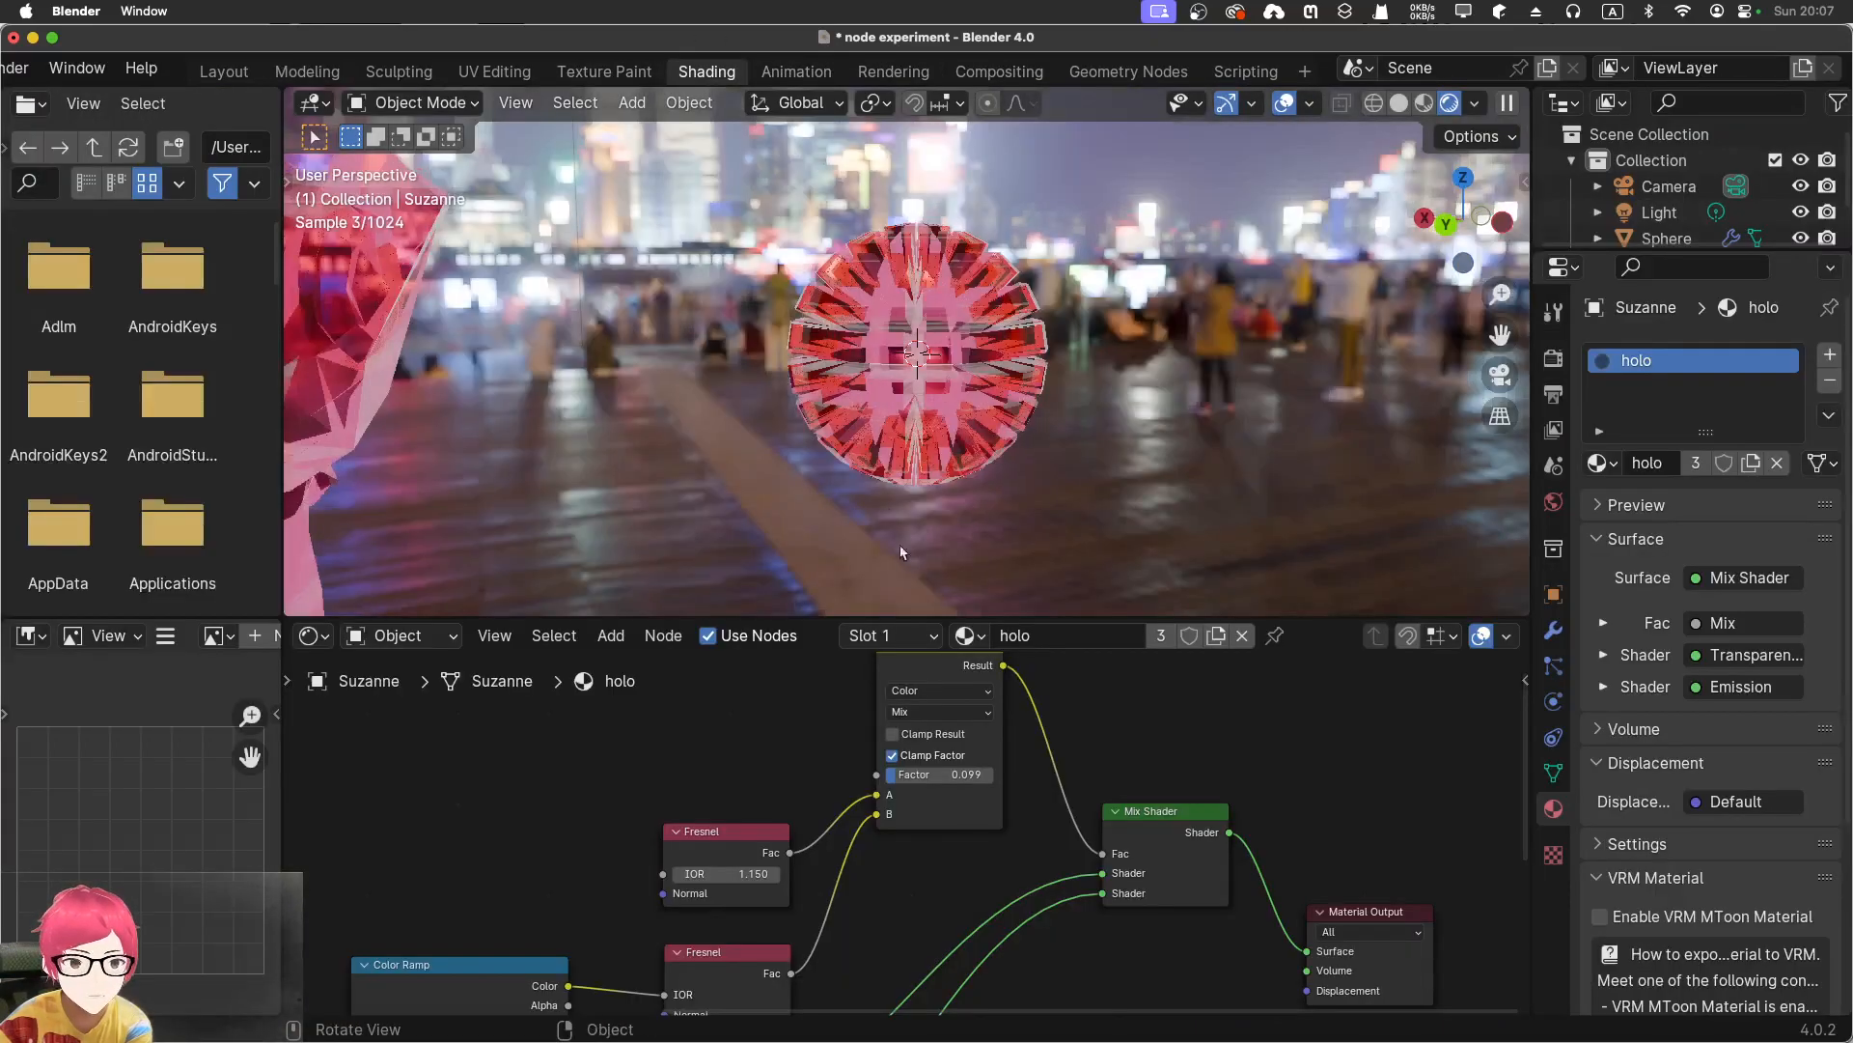
pyautogui.moveTo(833, 415); pyautogui.dragTo(535, 507, button='middle')
pyautogui.moveTo(726, 785); pyautogui.dragTo(732, 787, button='middle')
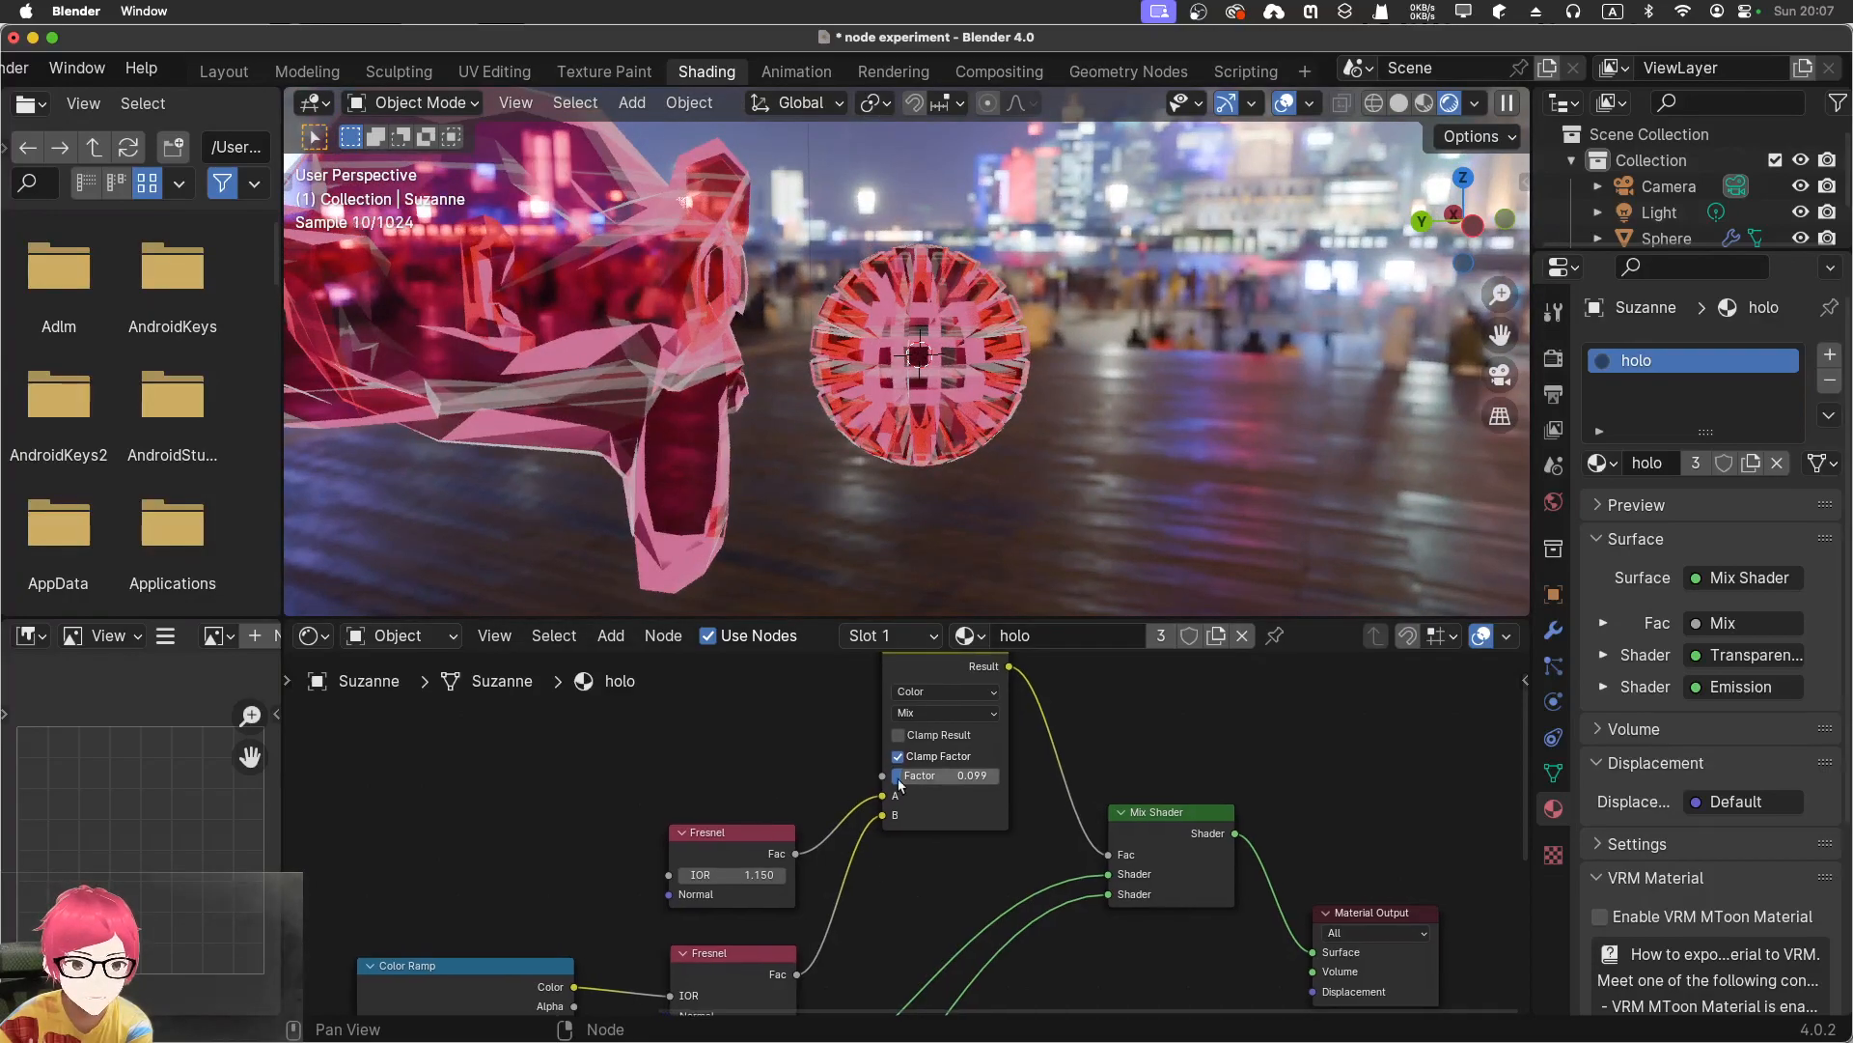
pyautogui.moveTo(906, 780); pyautogui.dragTo(973, 778)
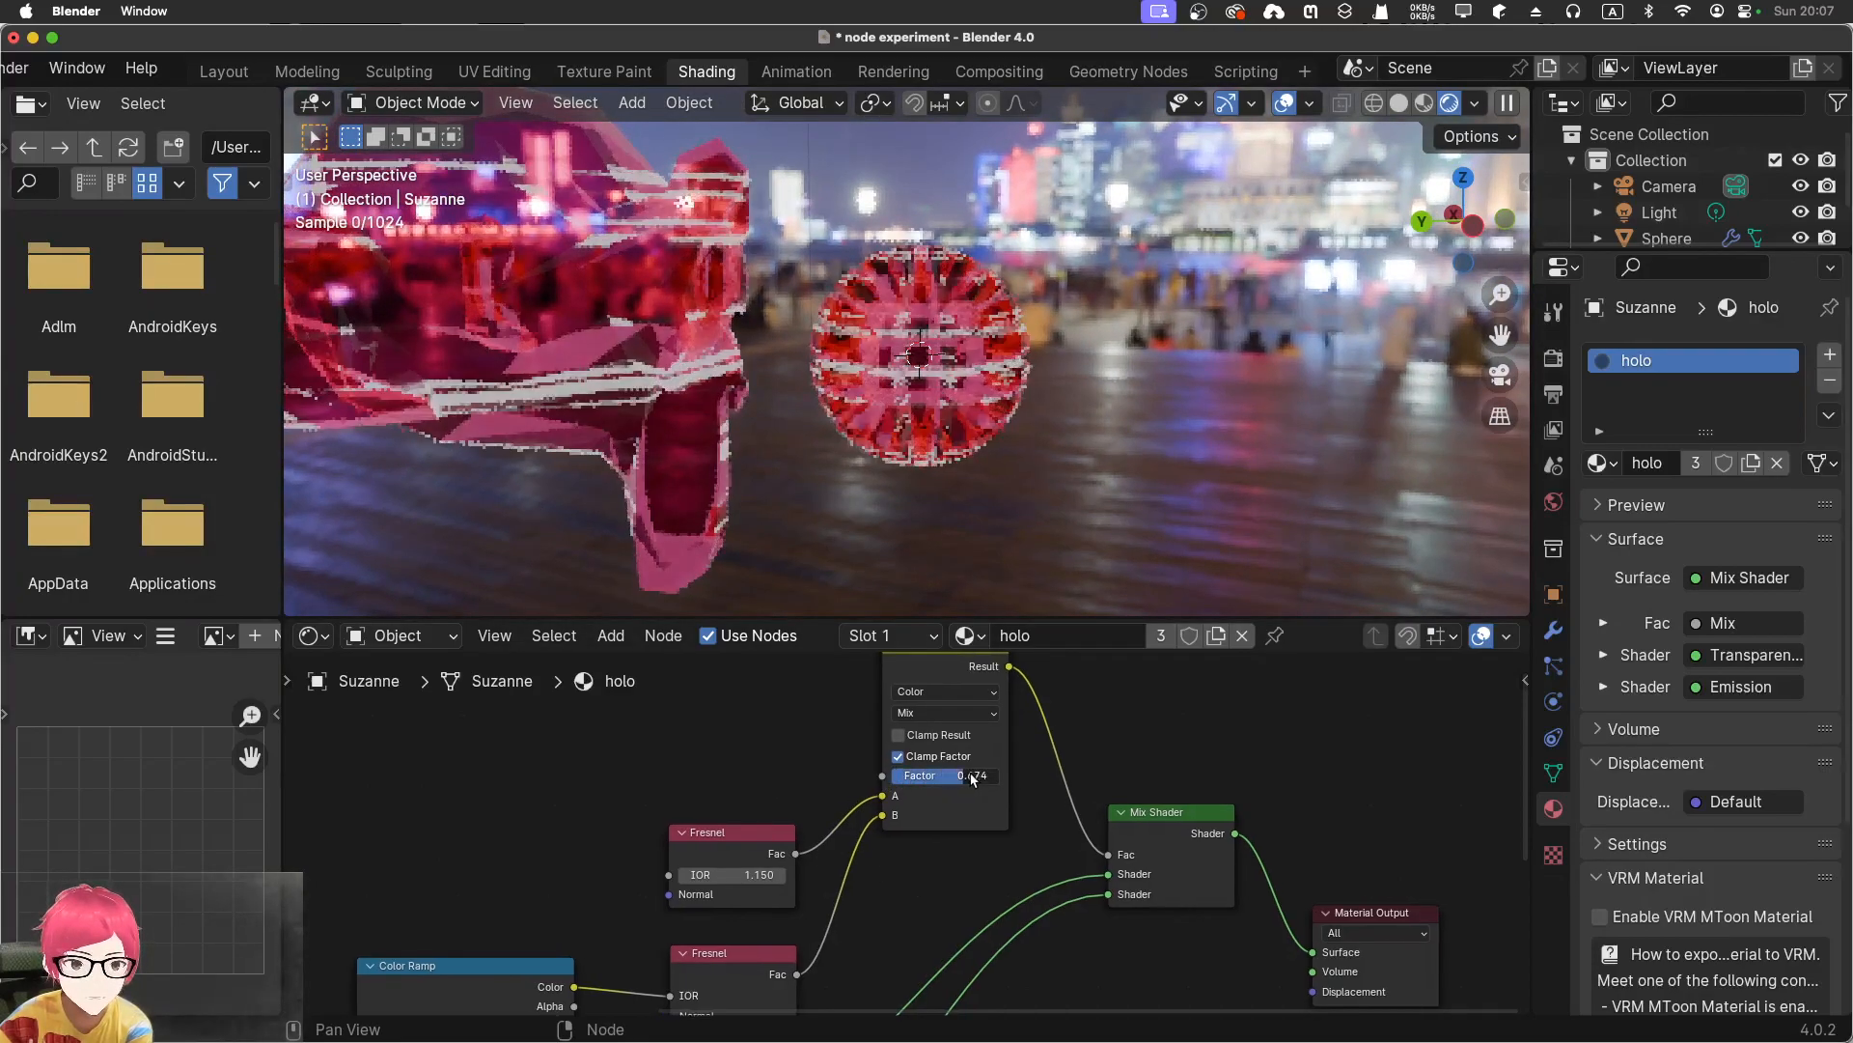
pyautogui.moveTo(830, 502); pyautogui.dragTo(961, 442, button='middle')
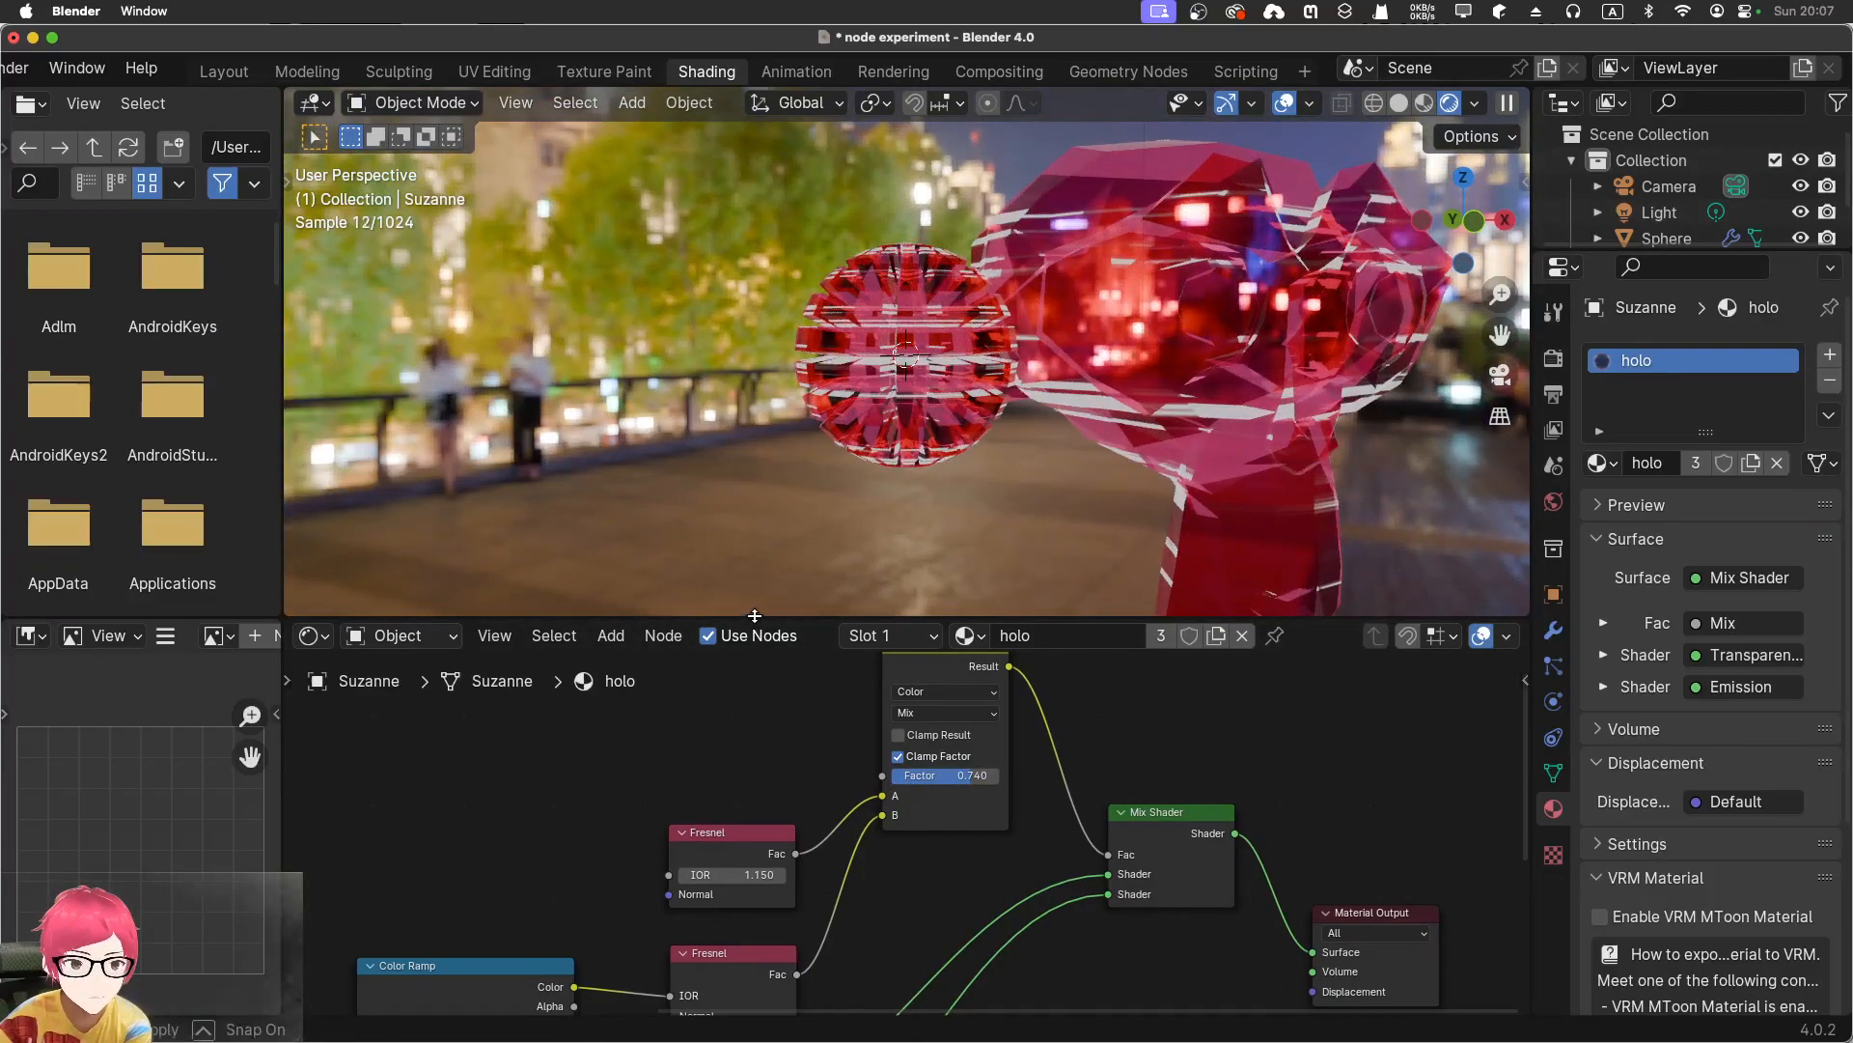
# Enlarge the node editor area and move the Color Ramp node up beside the two Fresnel nodes
pyautogui.moveTo(755, 619); pyautogui.dragTo(755, 576)
pyautogui.moveTo(507, 946); pyautogui.dragTo(551, 775)
pyautogui.moveTo(462, 741); pyautogui.dragTo(923, 702, button='middle')
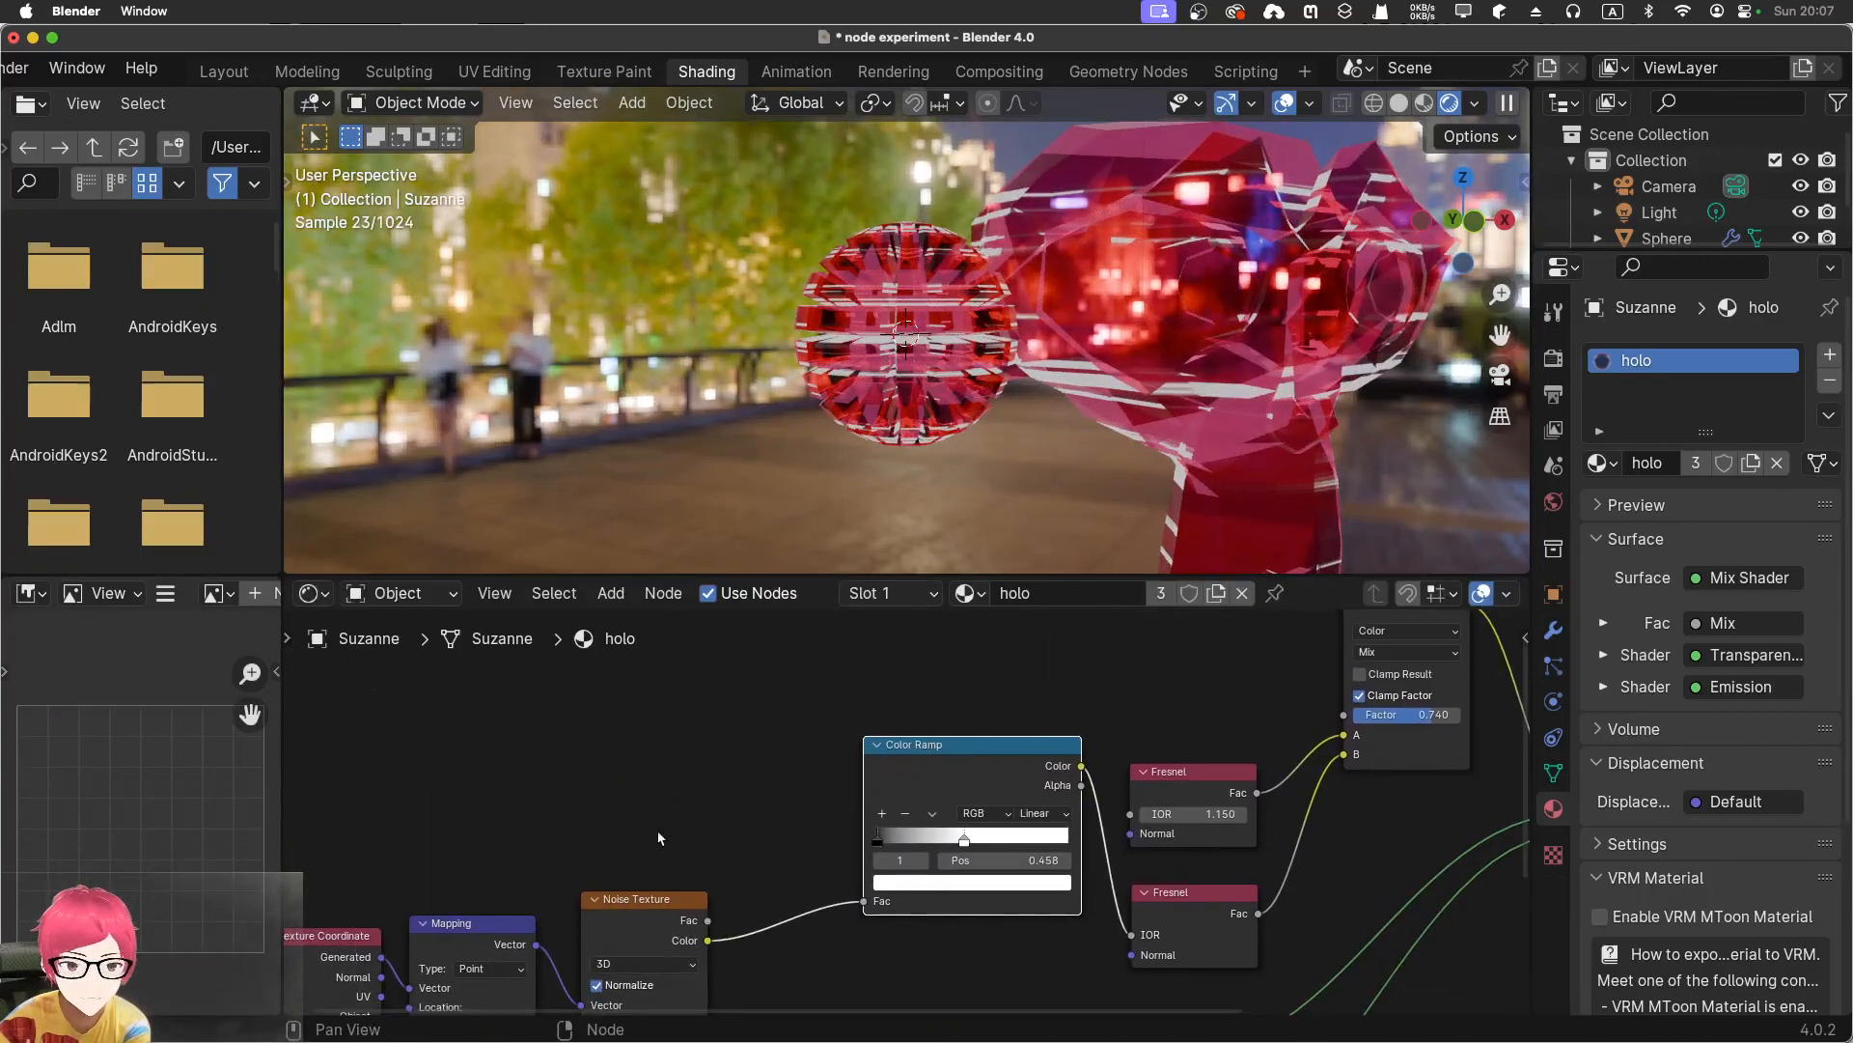
# Set the Noise Texture scale to 136.7 and move the Color Ramp's white stop to position 0.399
pyautogui.moveTo(550, 840); pyautogui.dragTo(657, 678, button='middle')
pyautogui.click(703, 829)
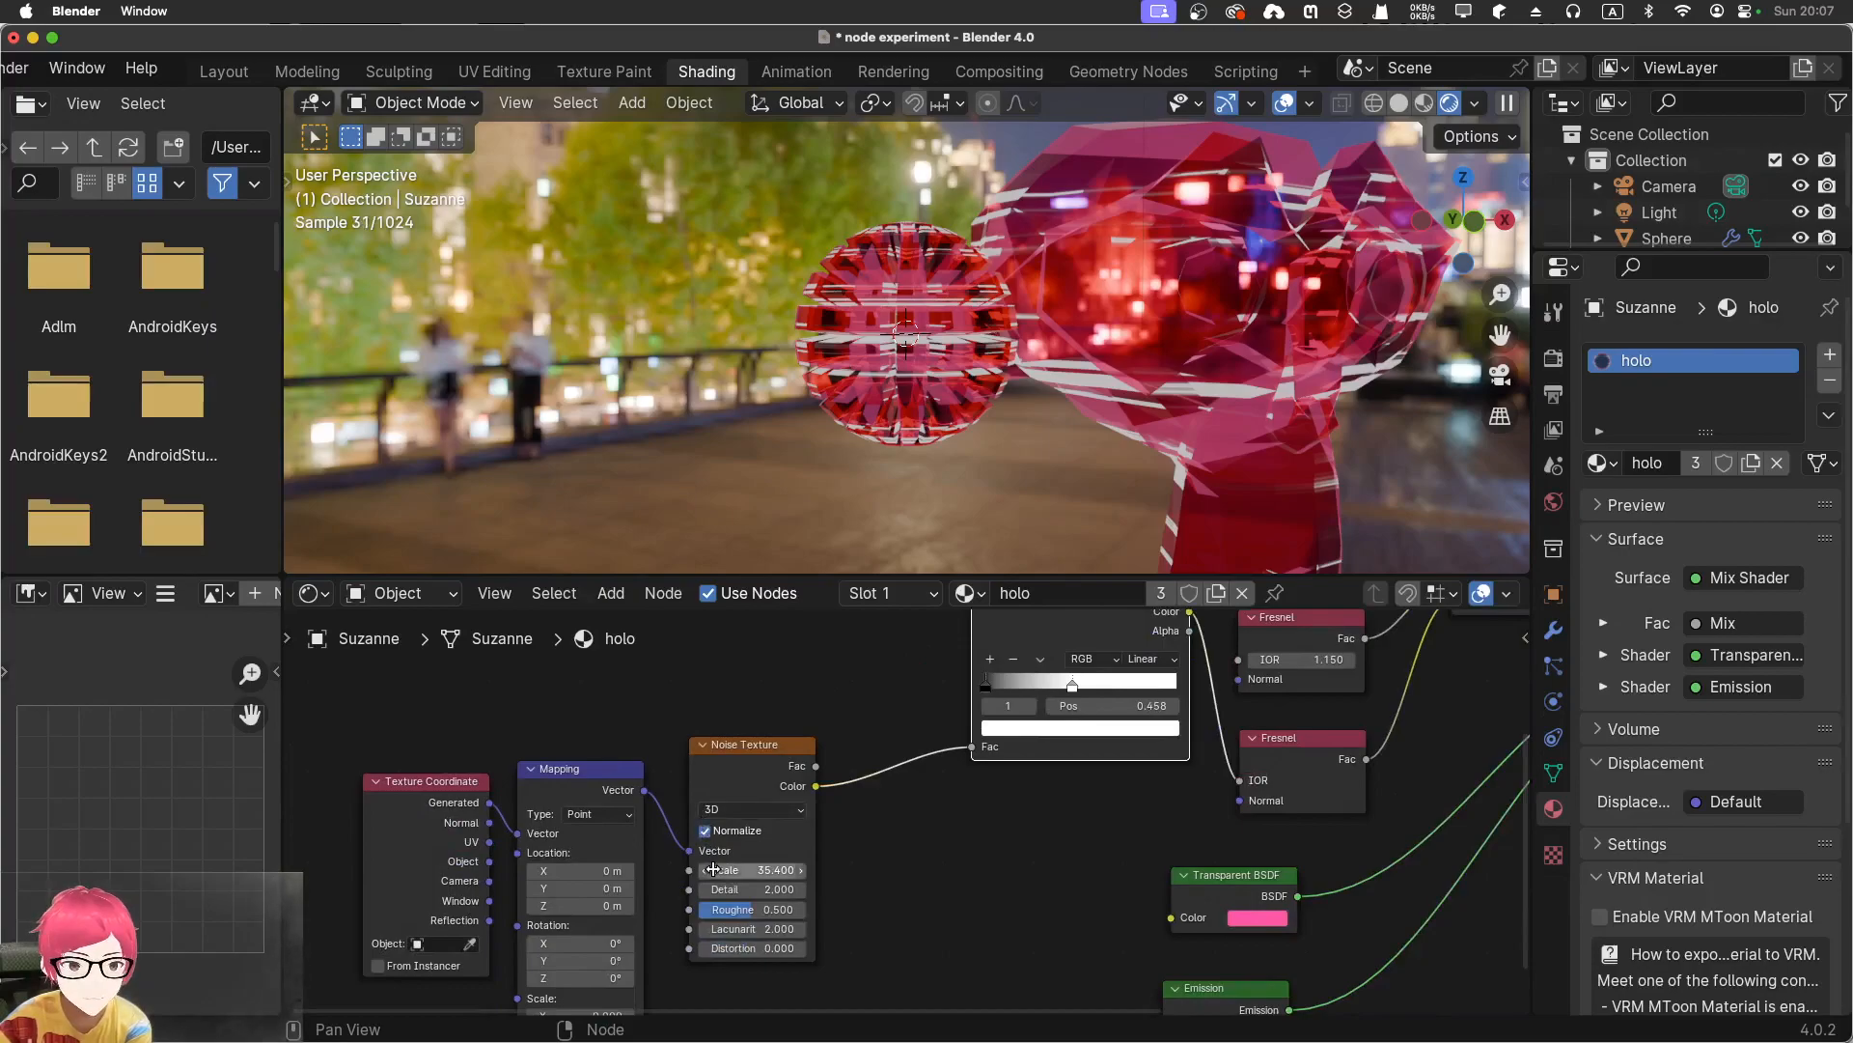
pyautogui.moveTo(731, 872); pyautogui.dragTo(1738, 954)
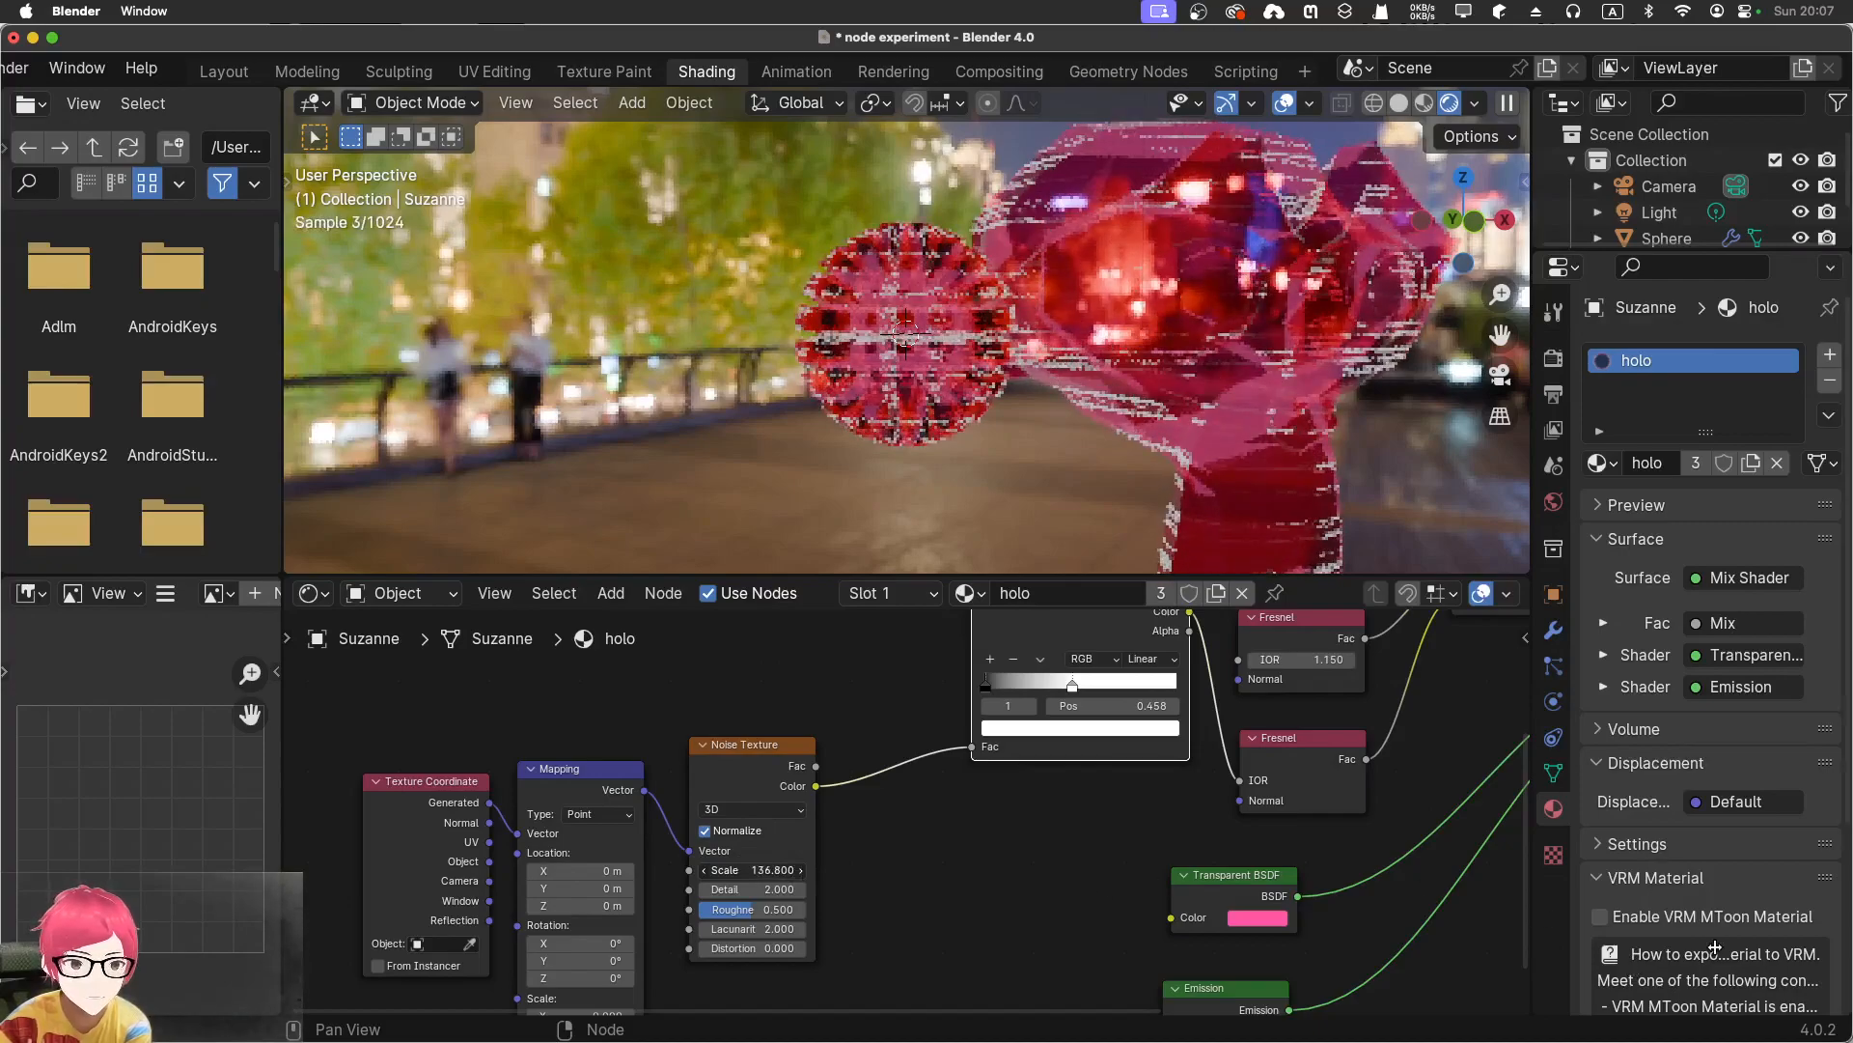
pyautogui.moveTo(1070, 689); pyautogui.dragTo(1063, 688)
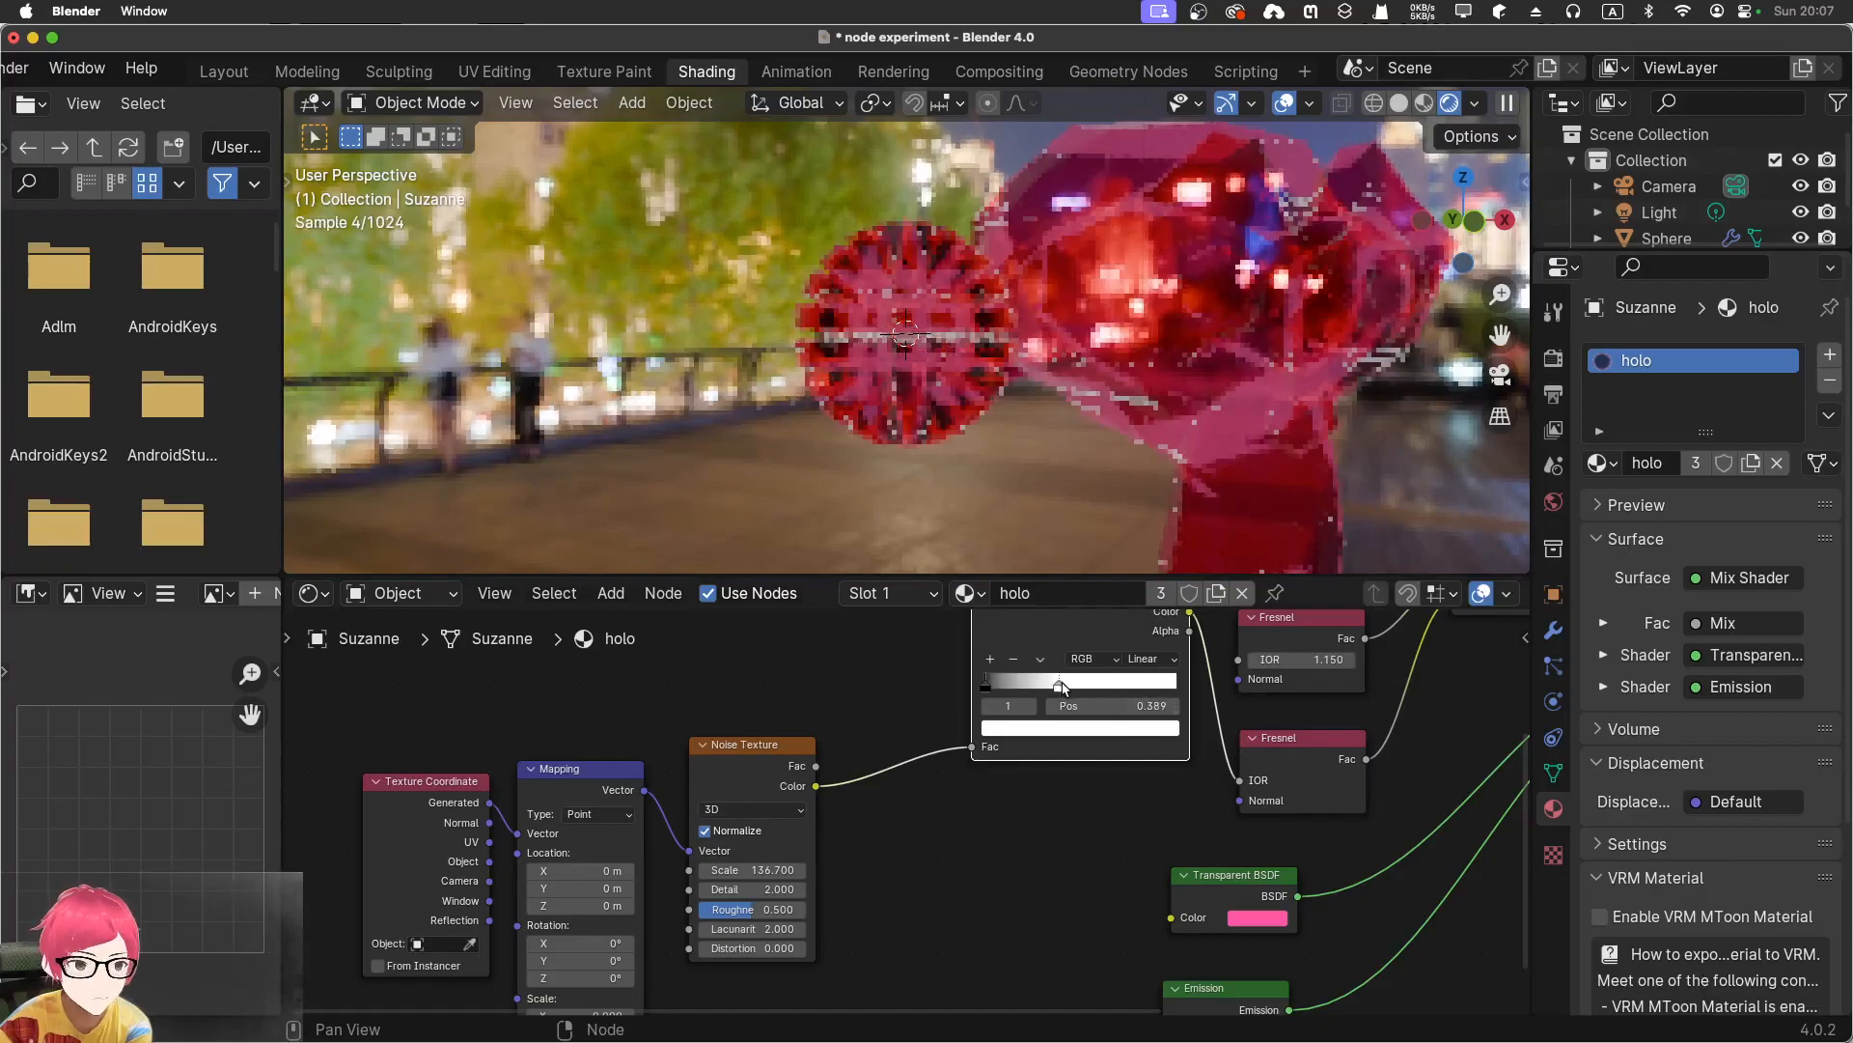
# Change the Noise Texture node's dimensions to 2D
pyautogui.moveTo(726, 701); pyautogui.dragTo(862, 663, button='middle')
pyautogui.click(856, 774)
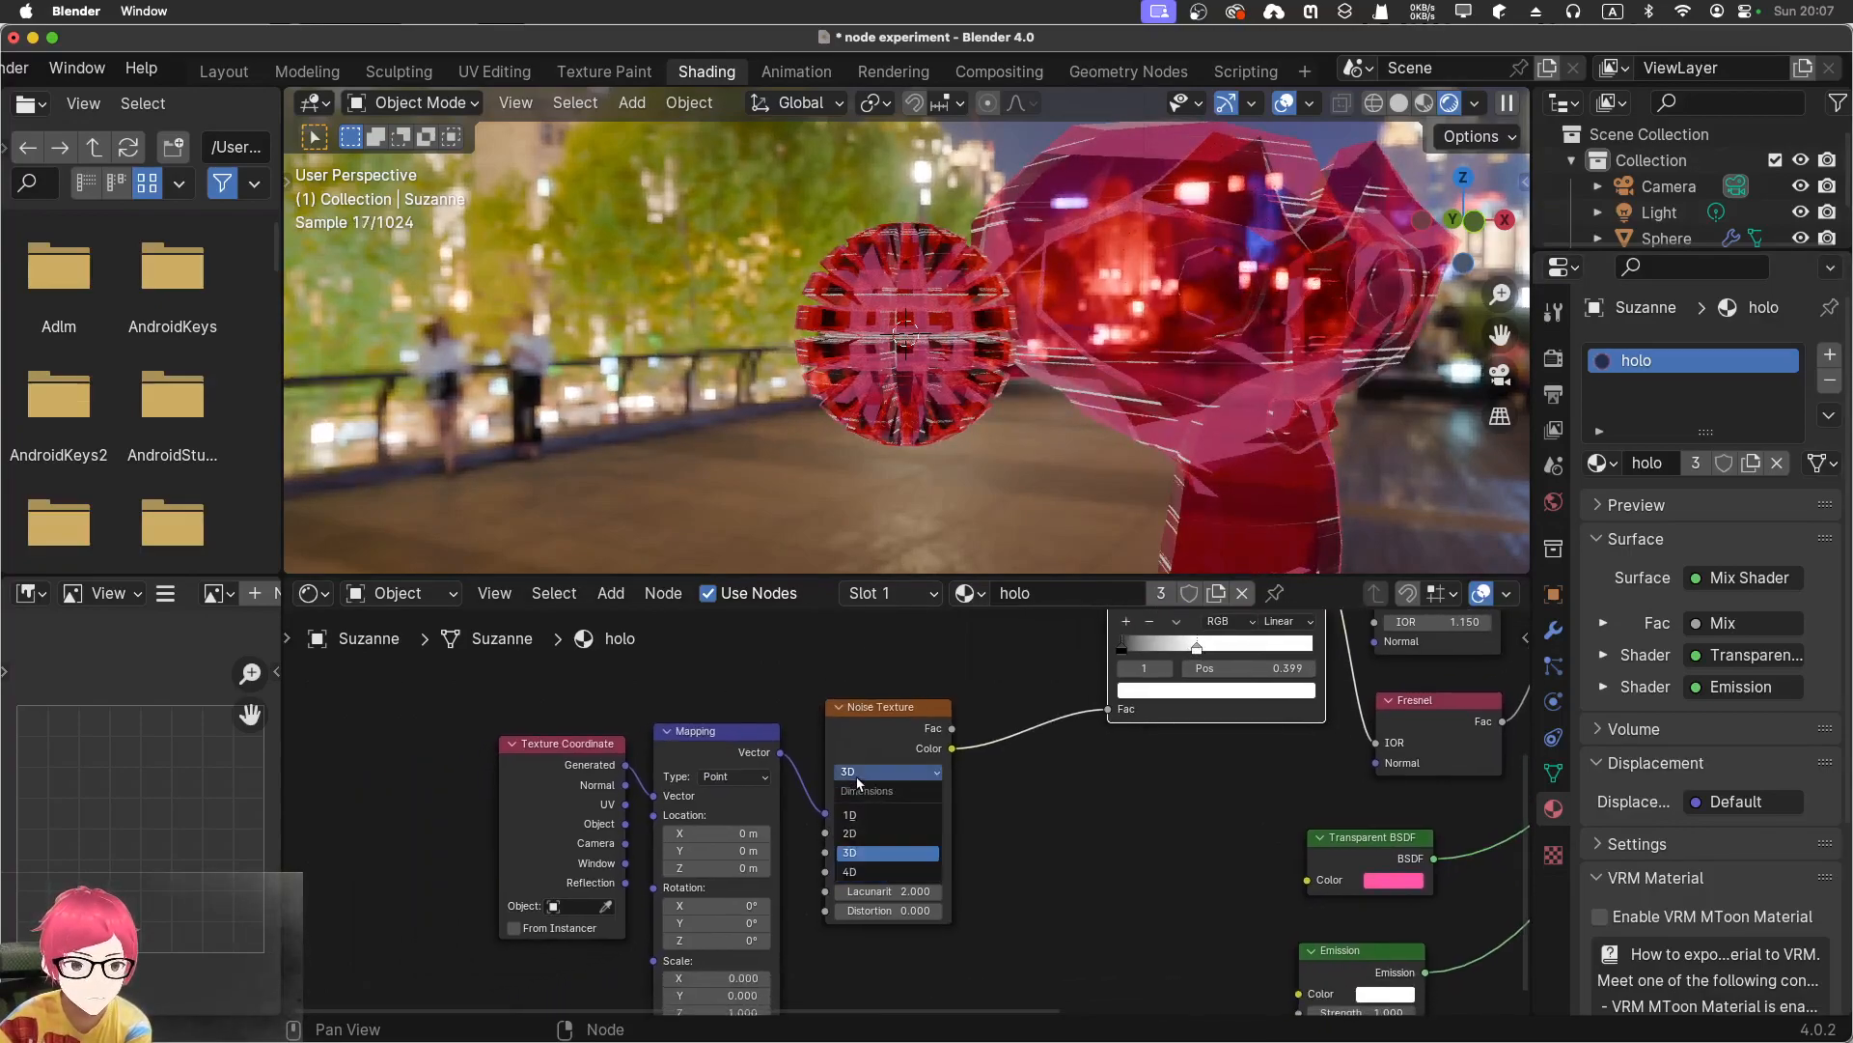
pyautogui.click(858, 779)
pyautogui.click(852, 778)
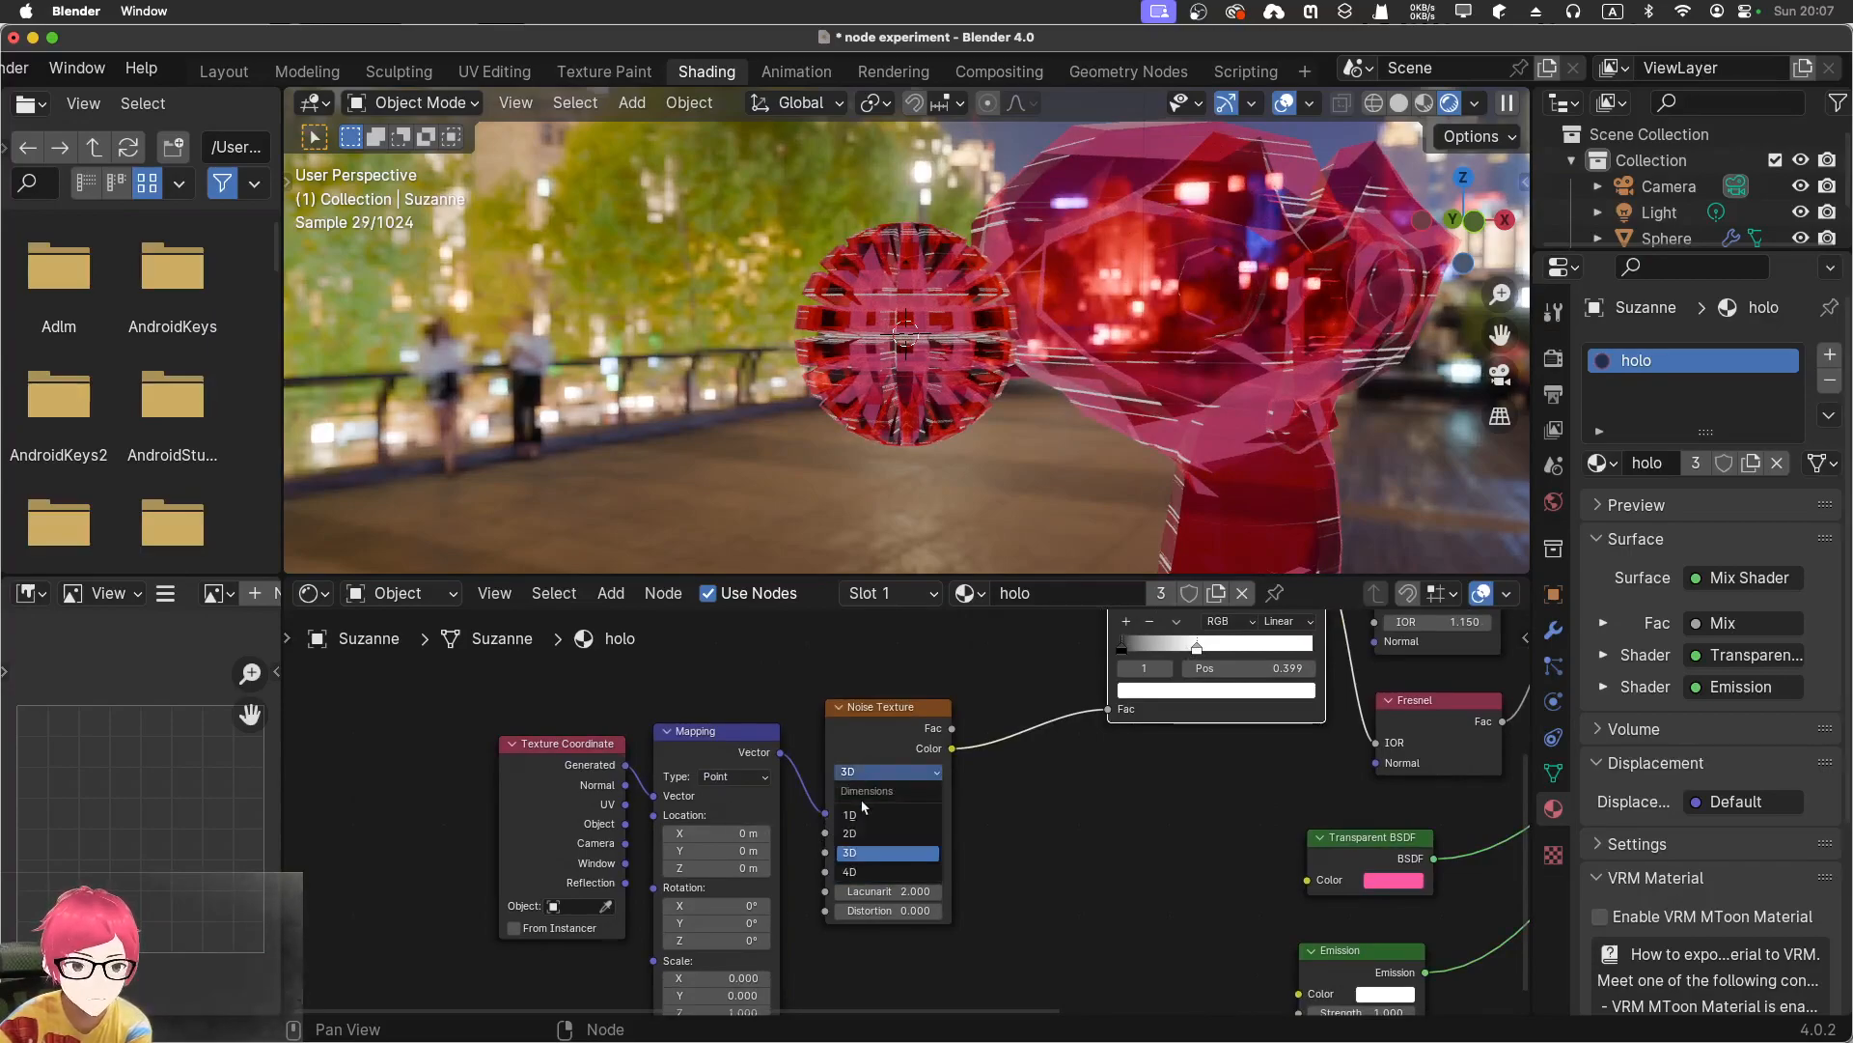
pyautogui.click(868, 837)
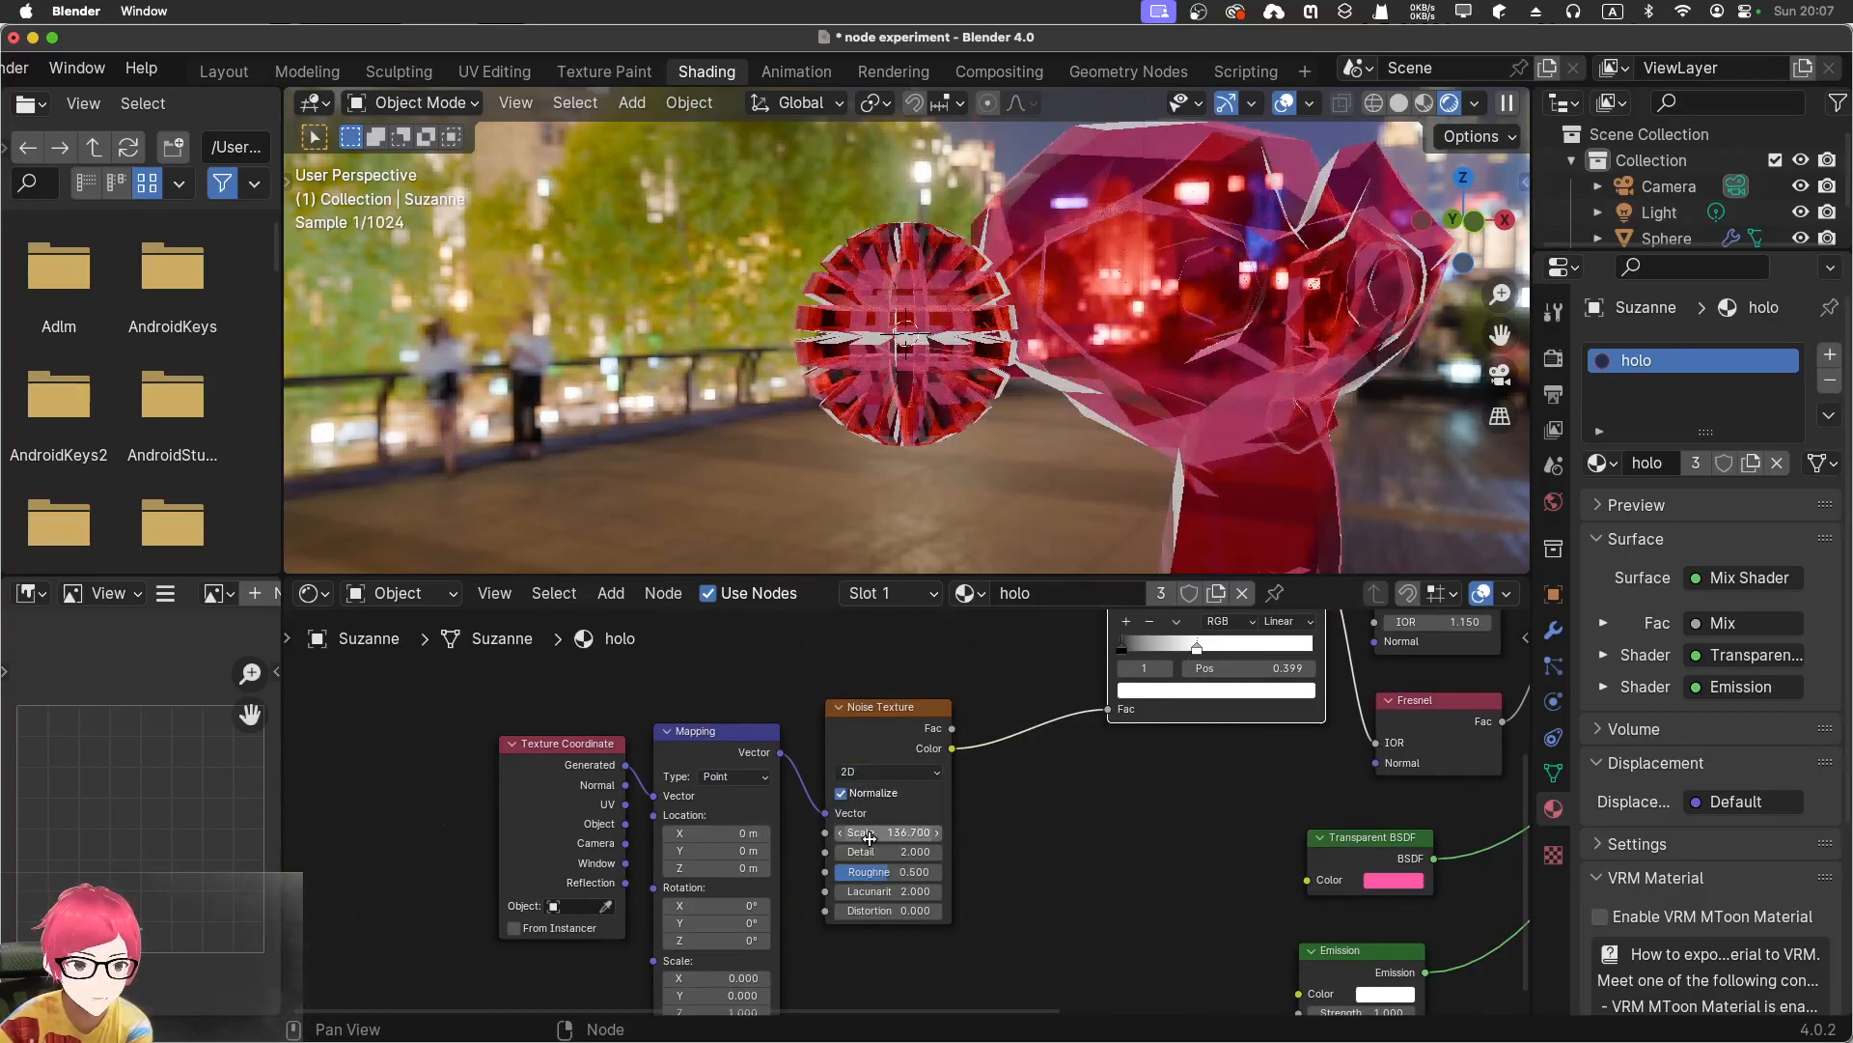
# Set the Noise Texture back to 3D and the Mapping node's Z scale to 1
pyautogui.click(893, 771)
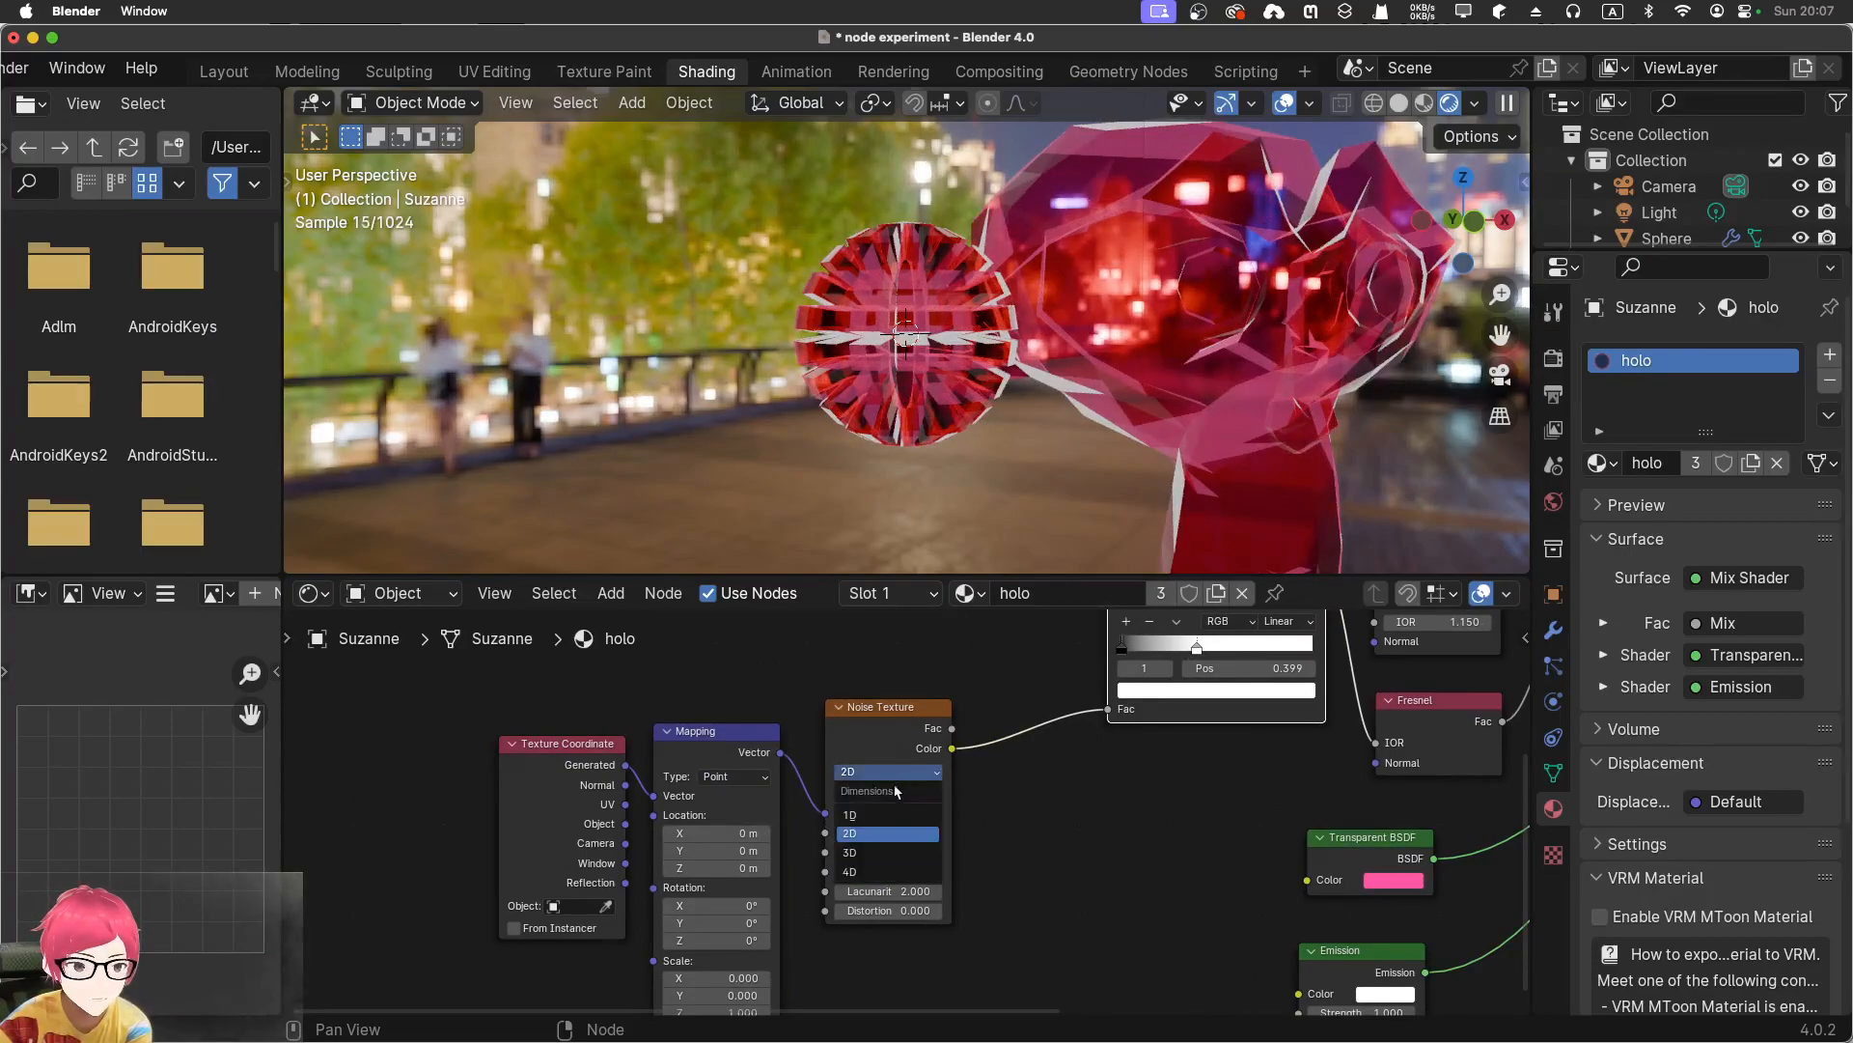
pyautogui.click(880, 851)
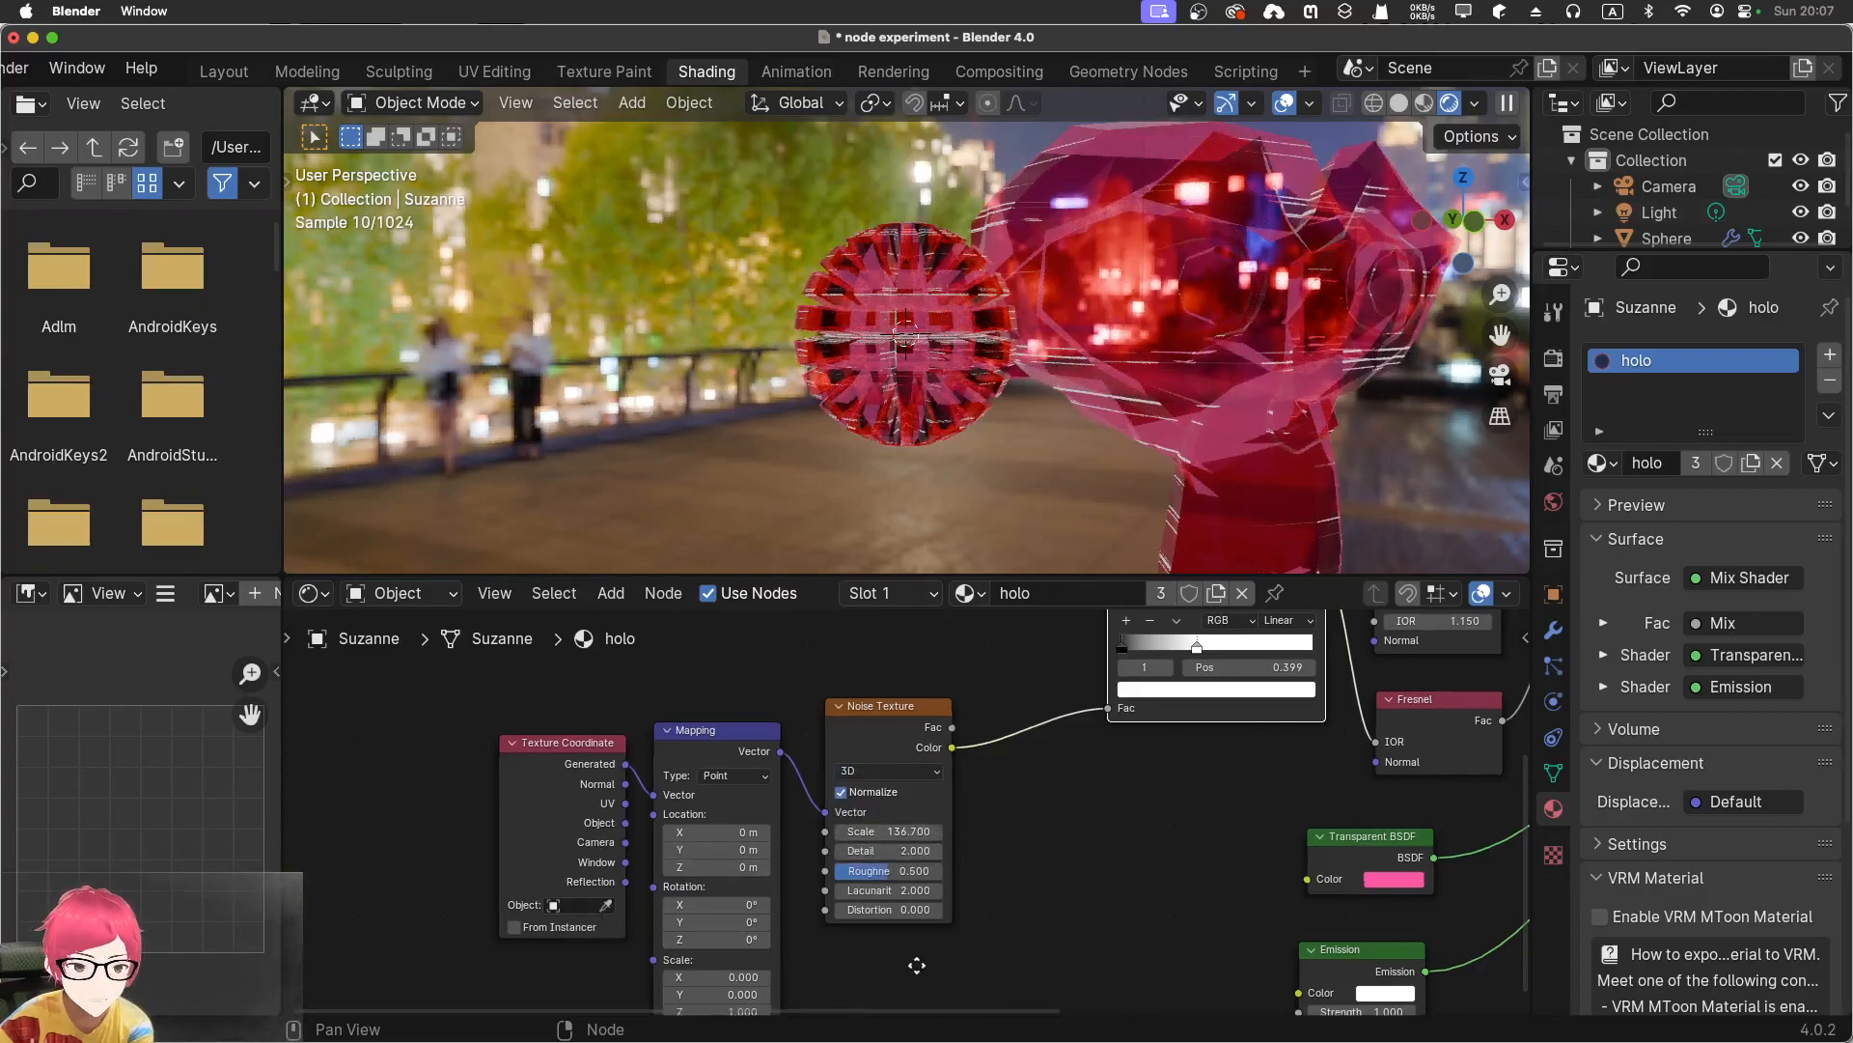
pyautogui.moveTo(897, 975); pyautogui.dragTo(951, 878, button='middle')
pyautogui.moveTo(770, 917)
pyautogui.mouseDown()
pyautogui.moveTo(856, 918)
pyautogui.moveTo(774, 910)
pyautogui.mouseUp()
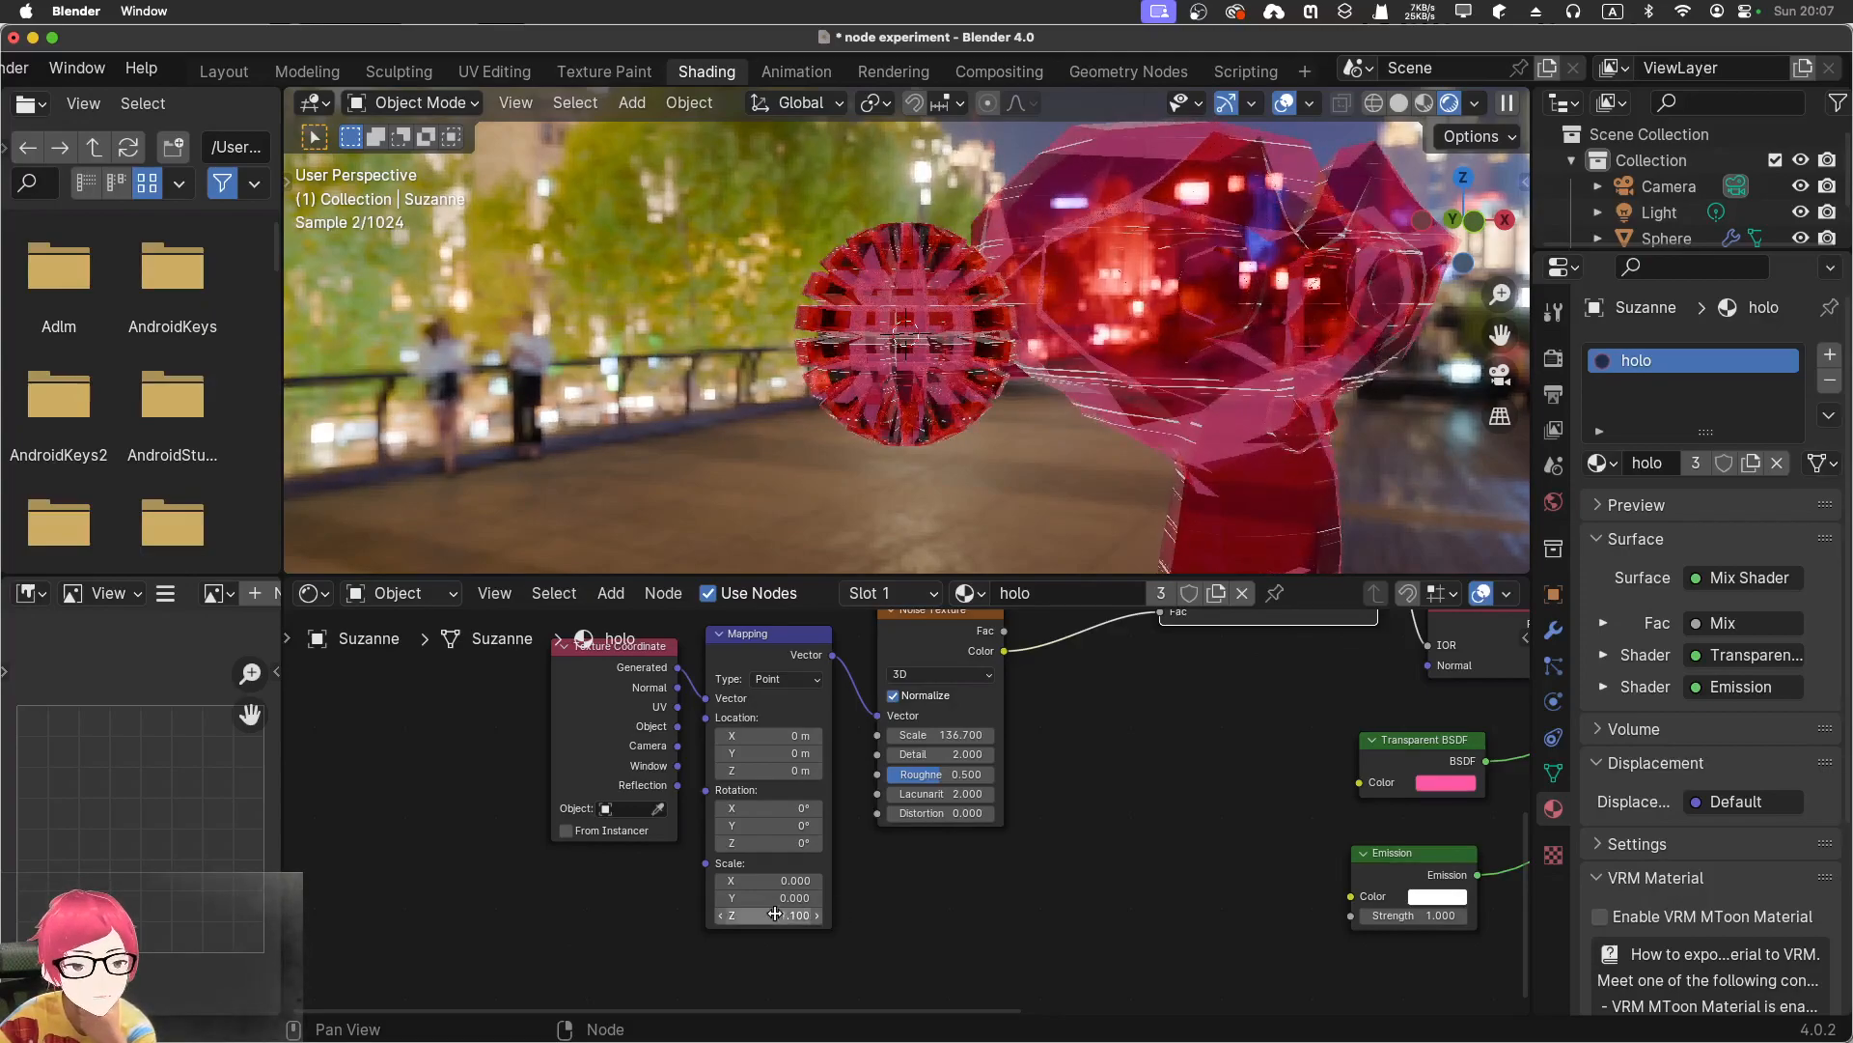
pyautogui.click(779, 915)
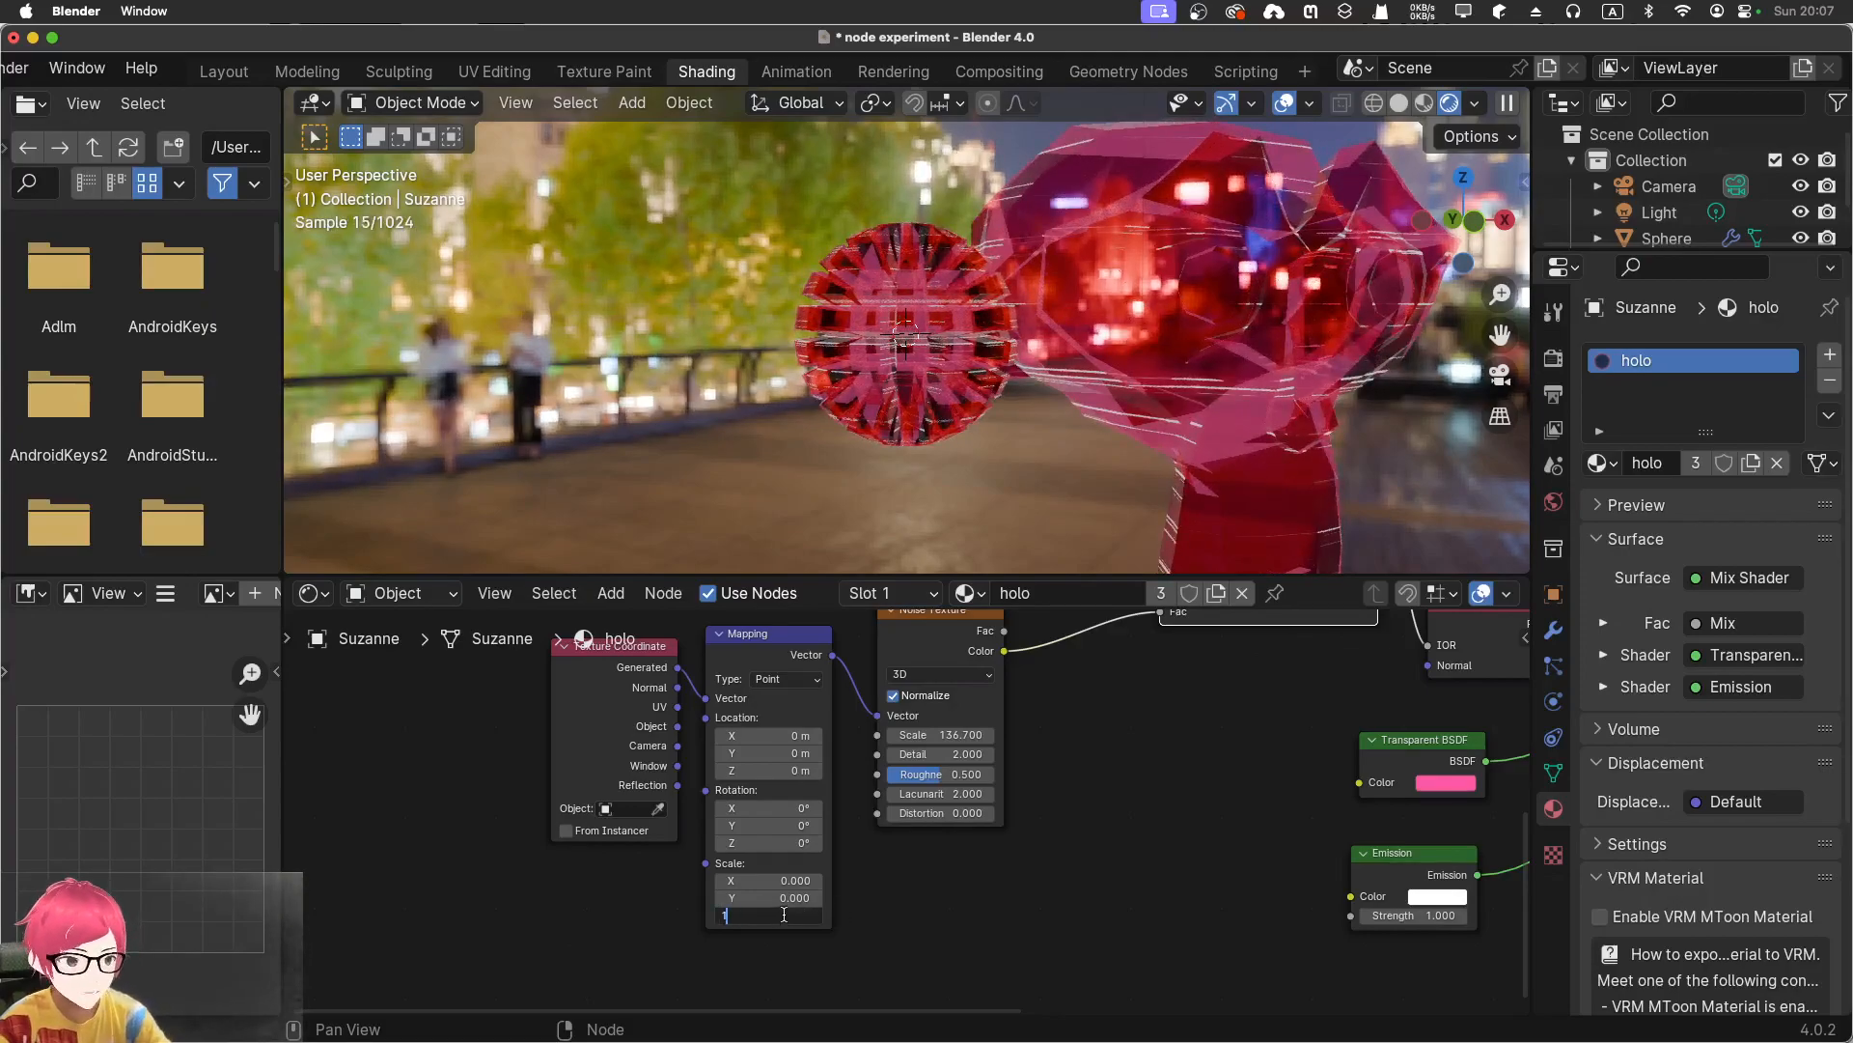
pyautogui.write('1')
pyautogui.press('Return')
# Try shifting the Mapping node's X location and reset it to 0 m
pyautogui.click(576, 712)
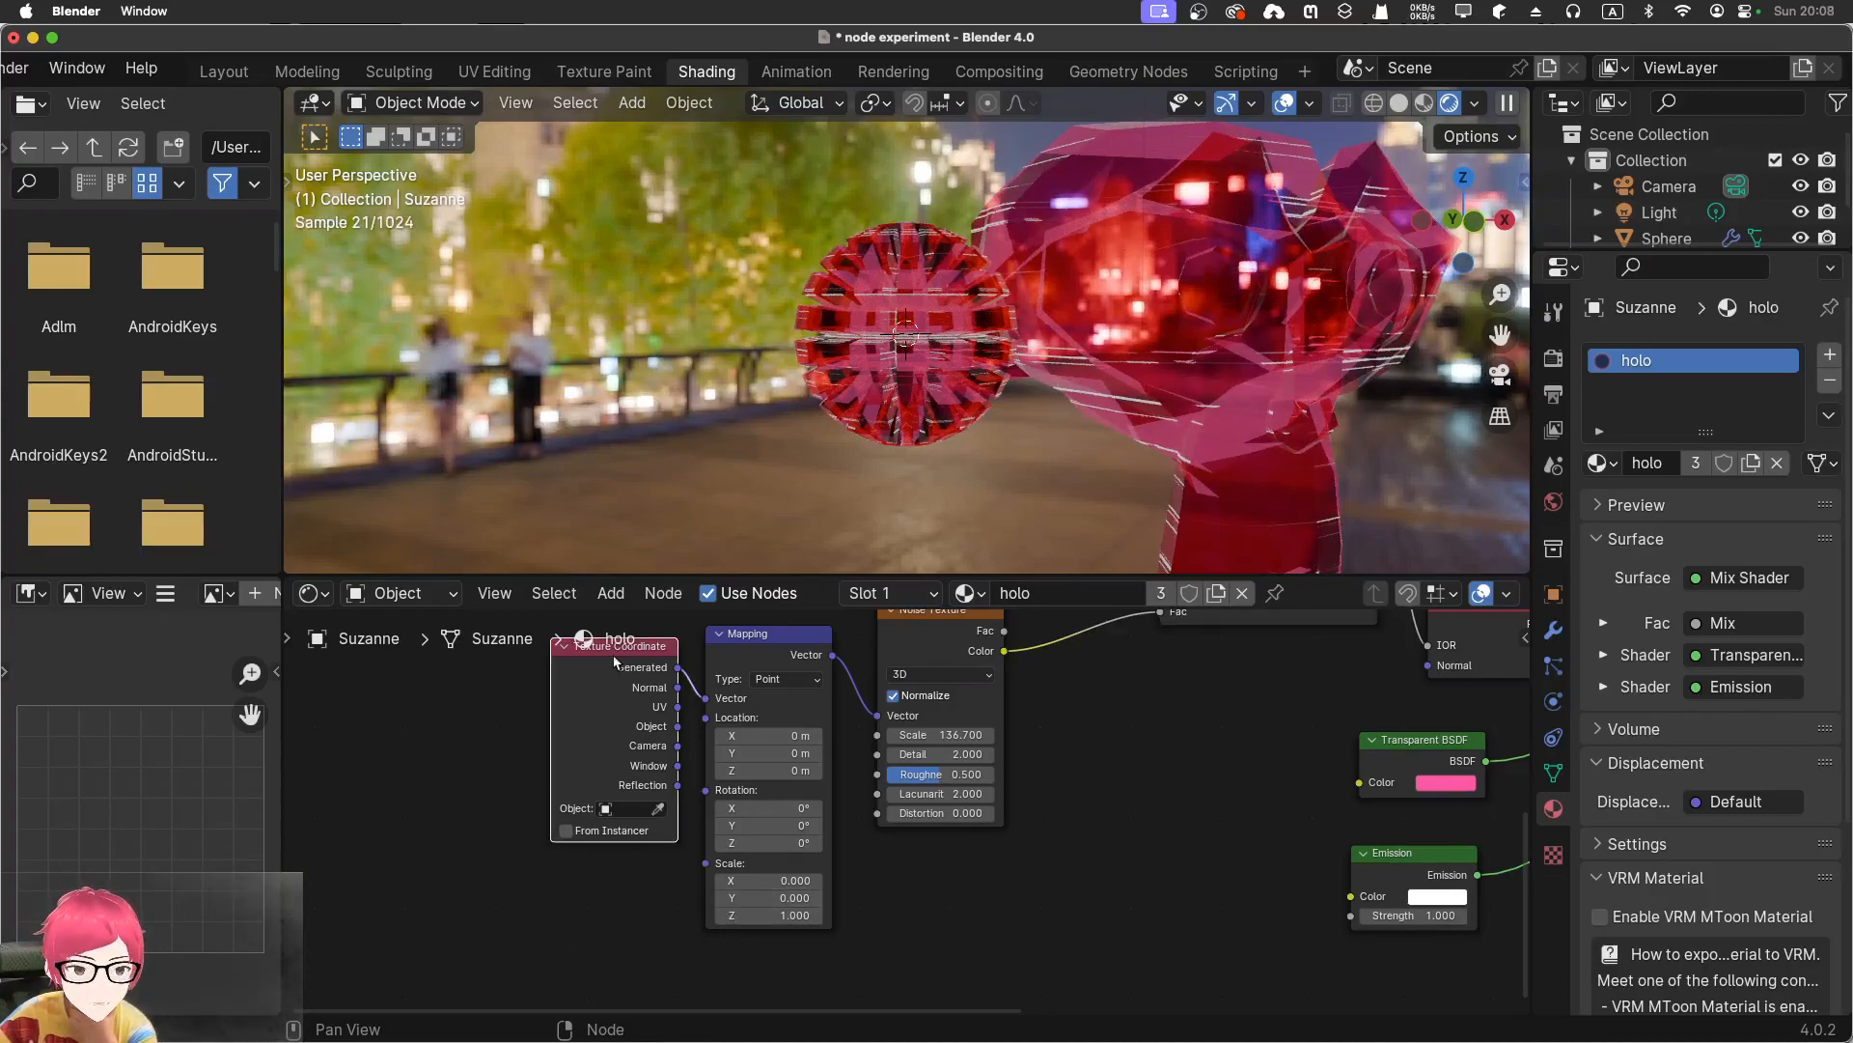
pyautogui.moveTo(783, 733); pyautogui.dragTo(803, 735)
pyautogui.moveTo(808, 735); pyautogui.dragTo(796, 740)
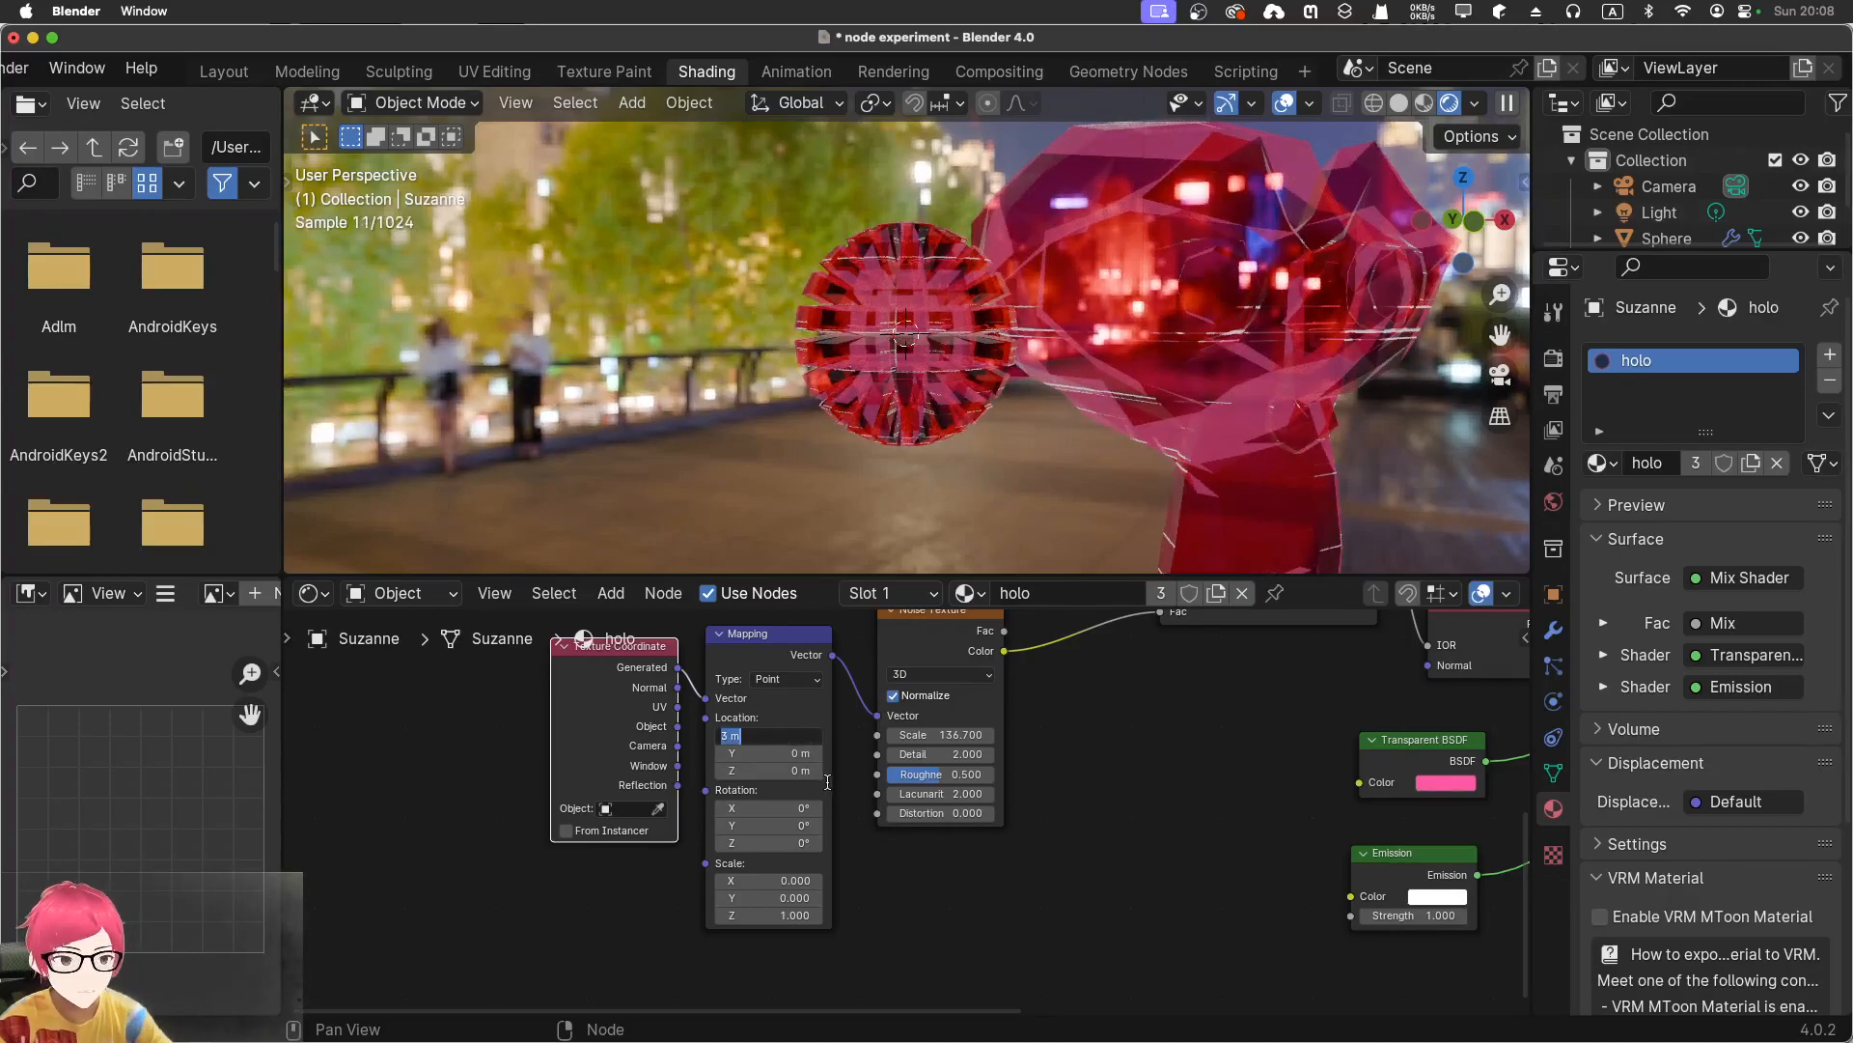
pyautogui.write('0')
pyautogui.press('Return')
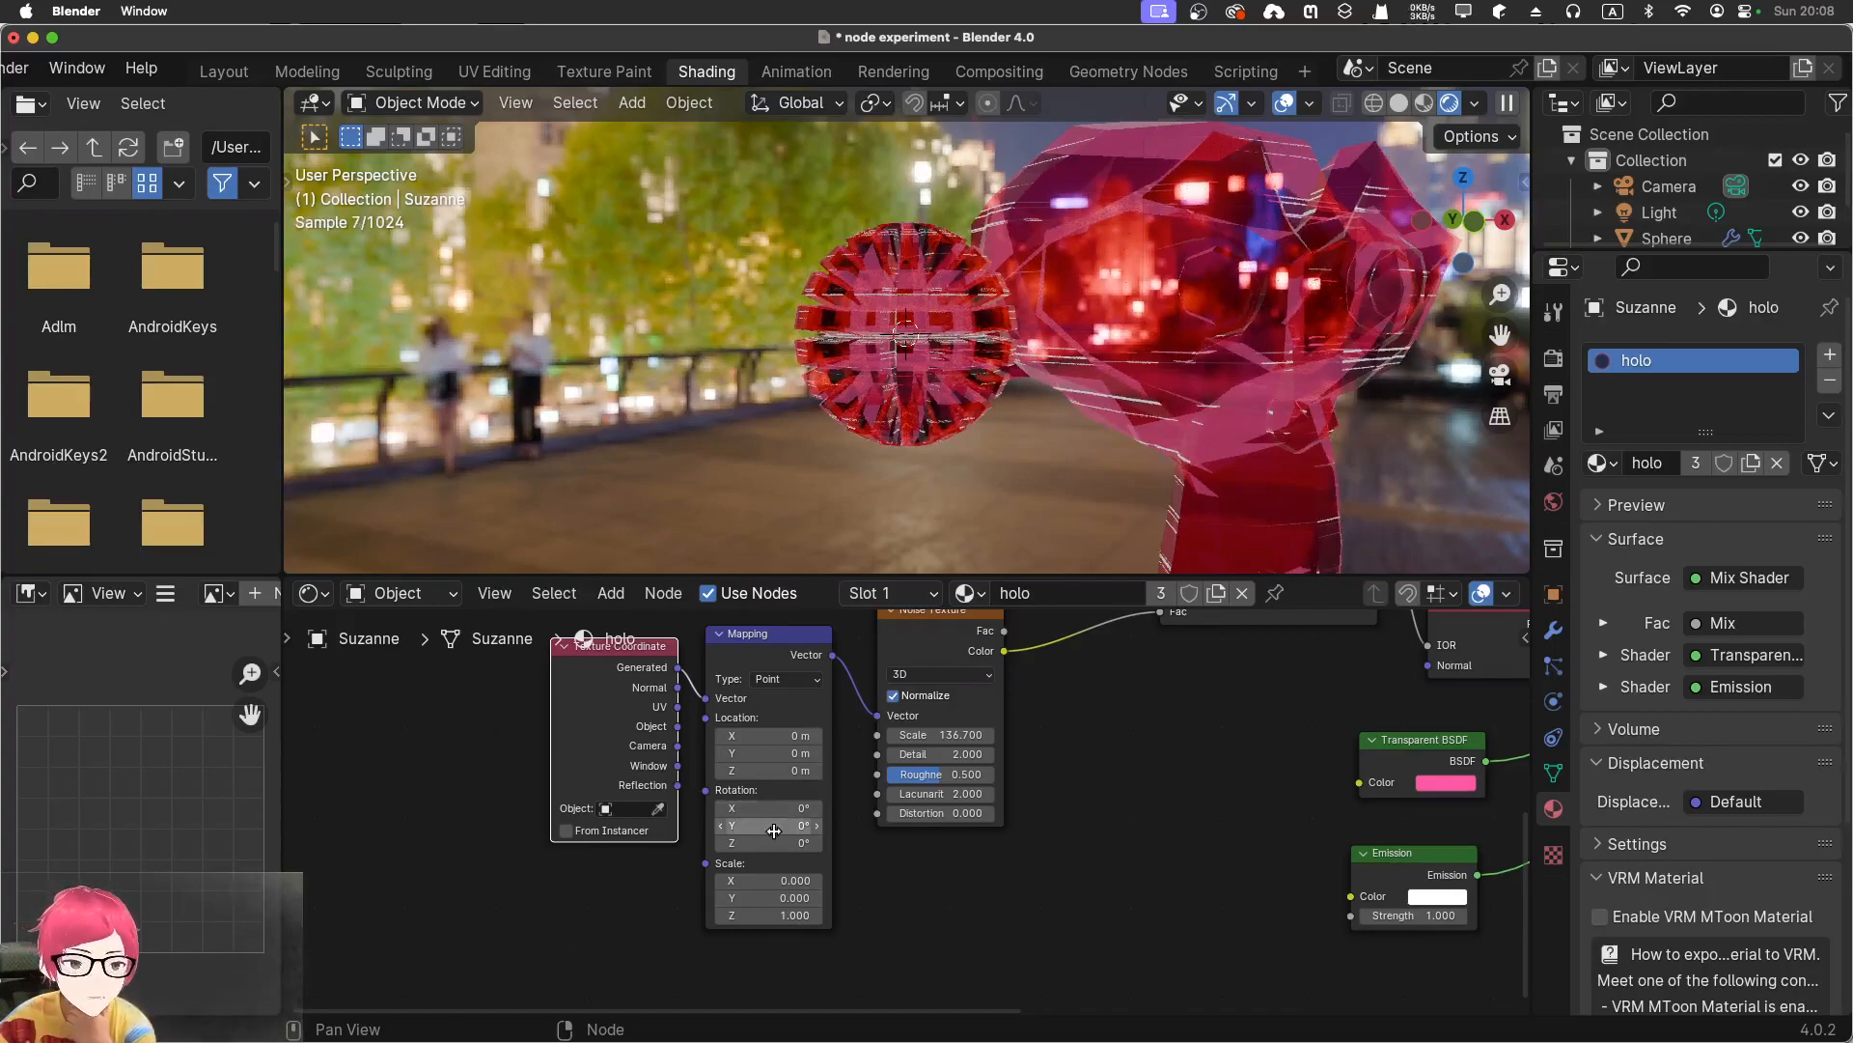
# Set the IOR of the upper Fresnel node to 1.250 and check the effect from another angle
pyautogui.moveTo(1181, 797); pyautogui.dragTo(848, 870, button='middle')
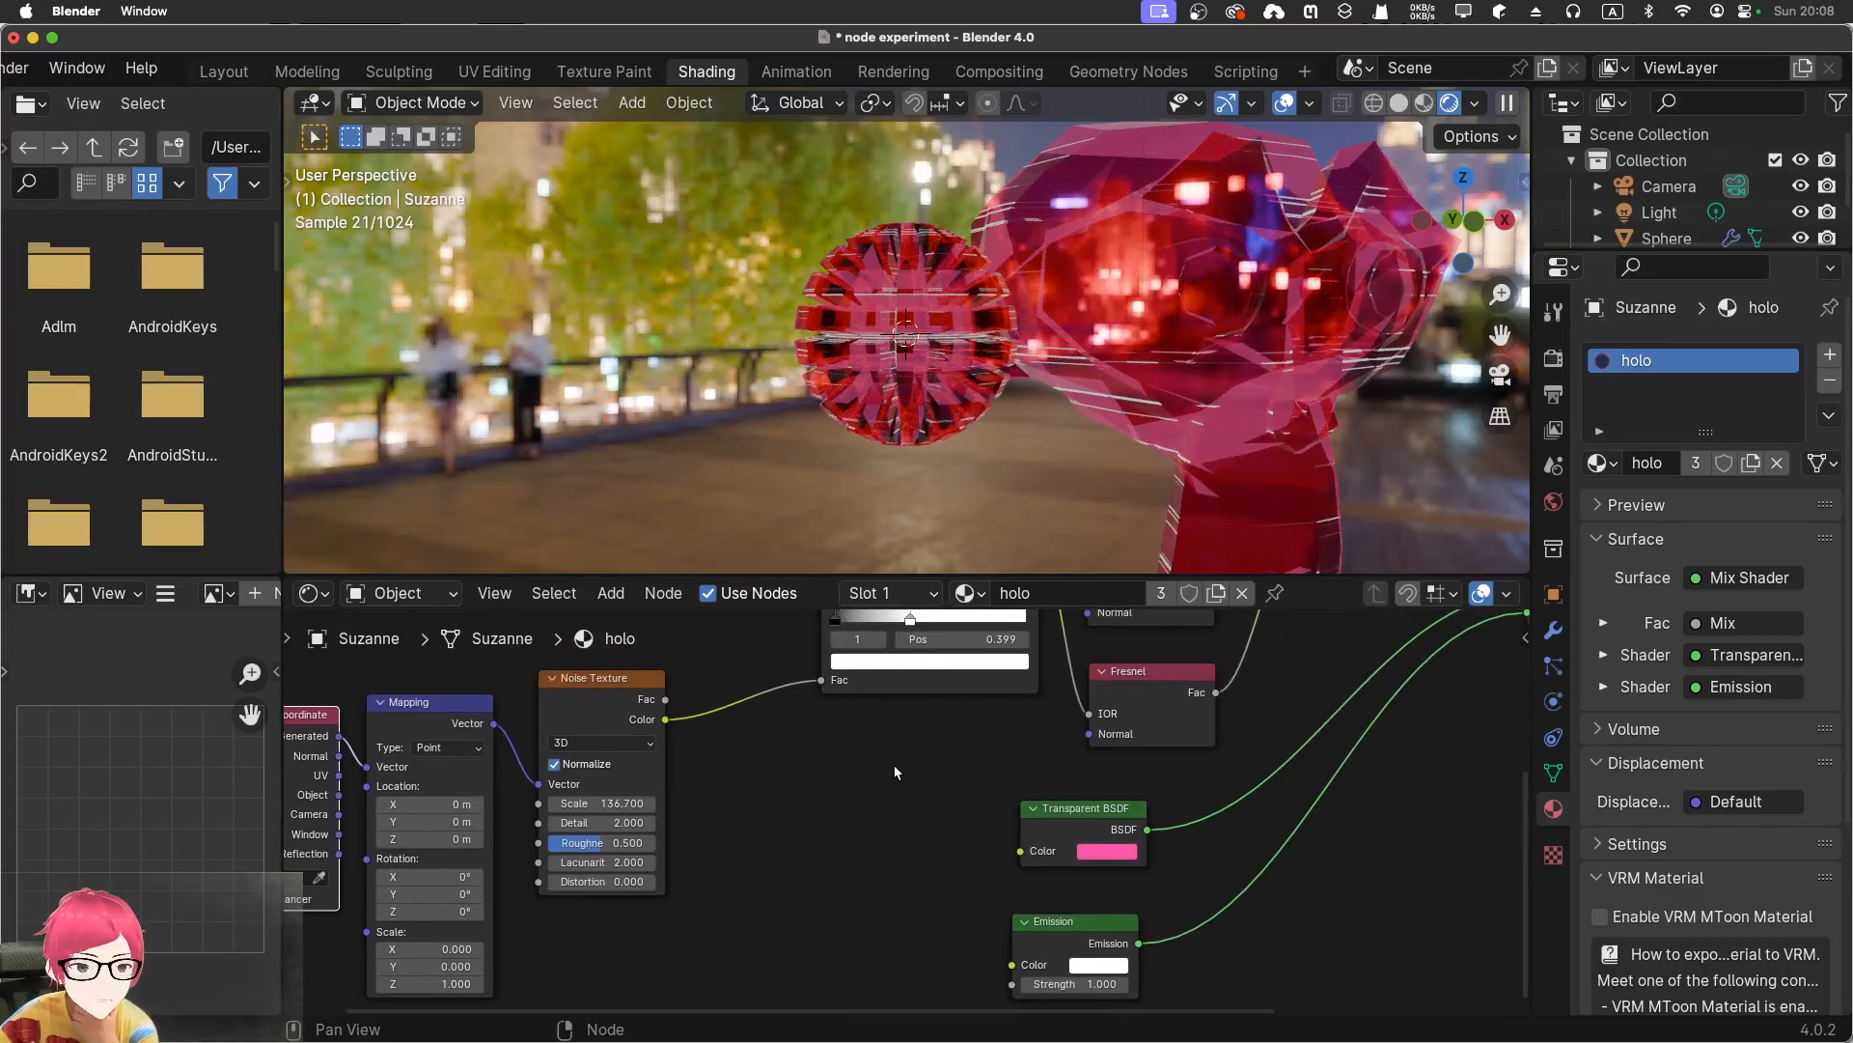
pyautogui.moveTo(897, 770); pyautogui.dragTo(800, 913, button='middle')
pyautogui.moveTo(1117, 805); pyautogui.dragTo(923, 814, button='middle')
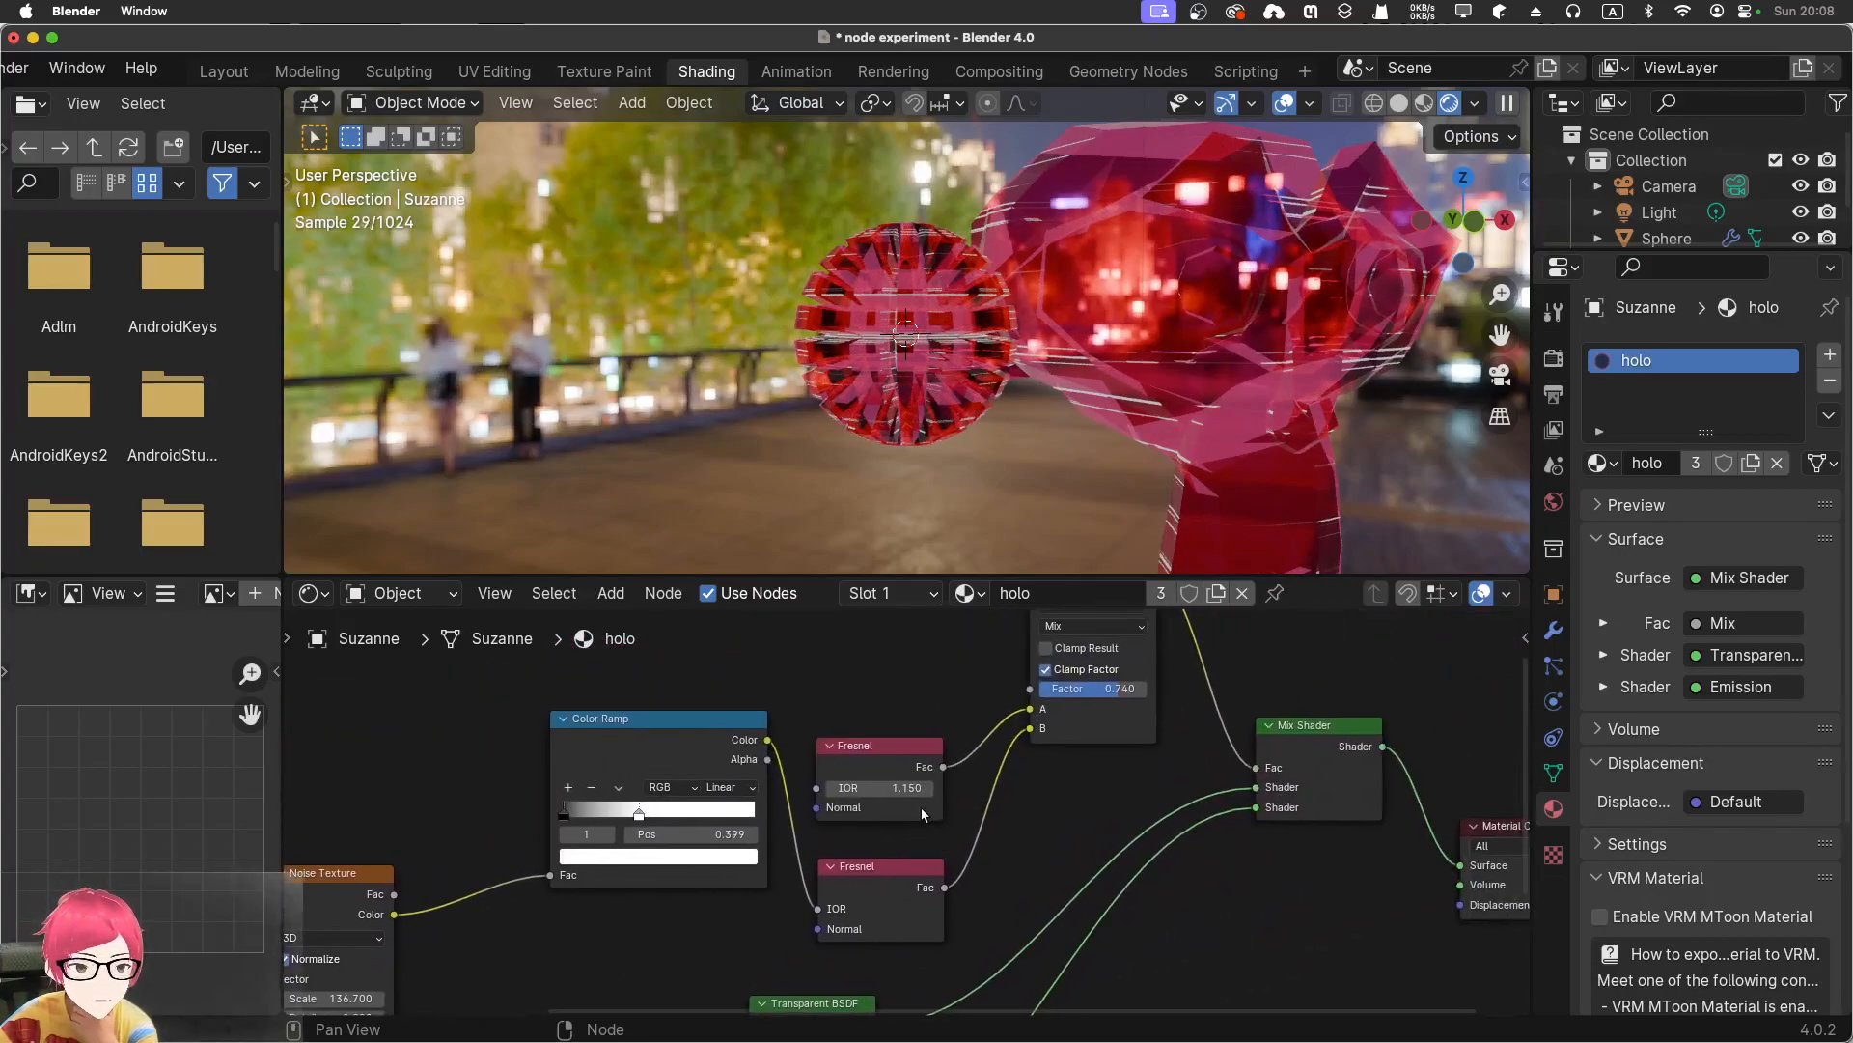
pyautogui.moveTo(898, 792); pyautogui.dragTo(890, 796)
pyautogui.moveTo(906, 446)
pyautogui.mouseDown(button='middle')
pyautogui.moveTo(792, 448)
pyautogui.moveTo(890, 465)
pyautogui.mouseUp(button='middle')
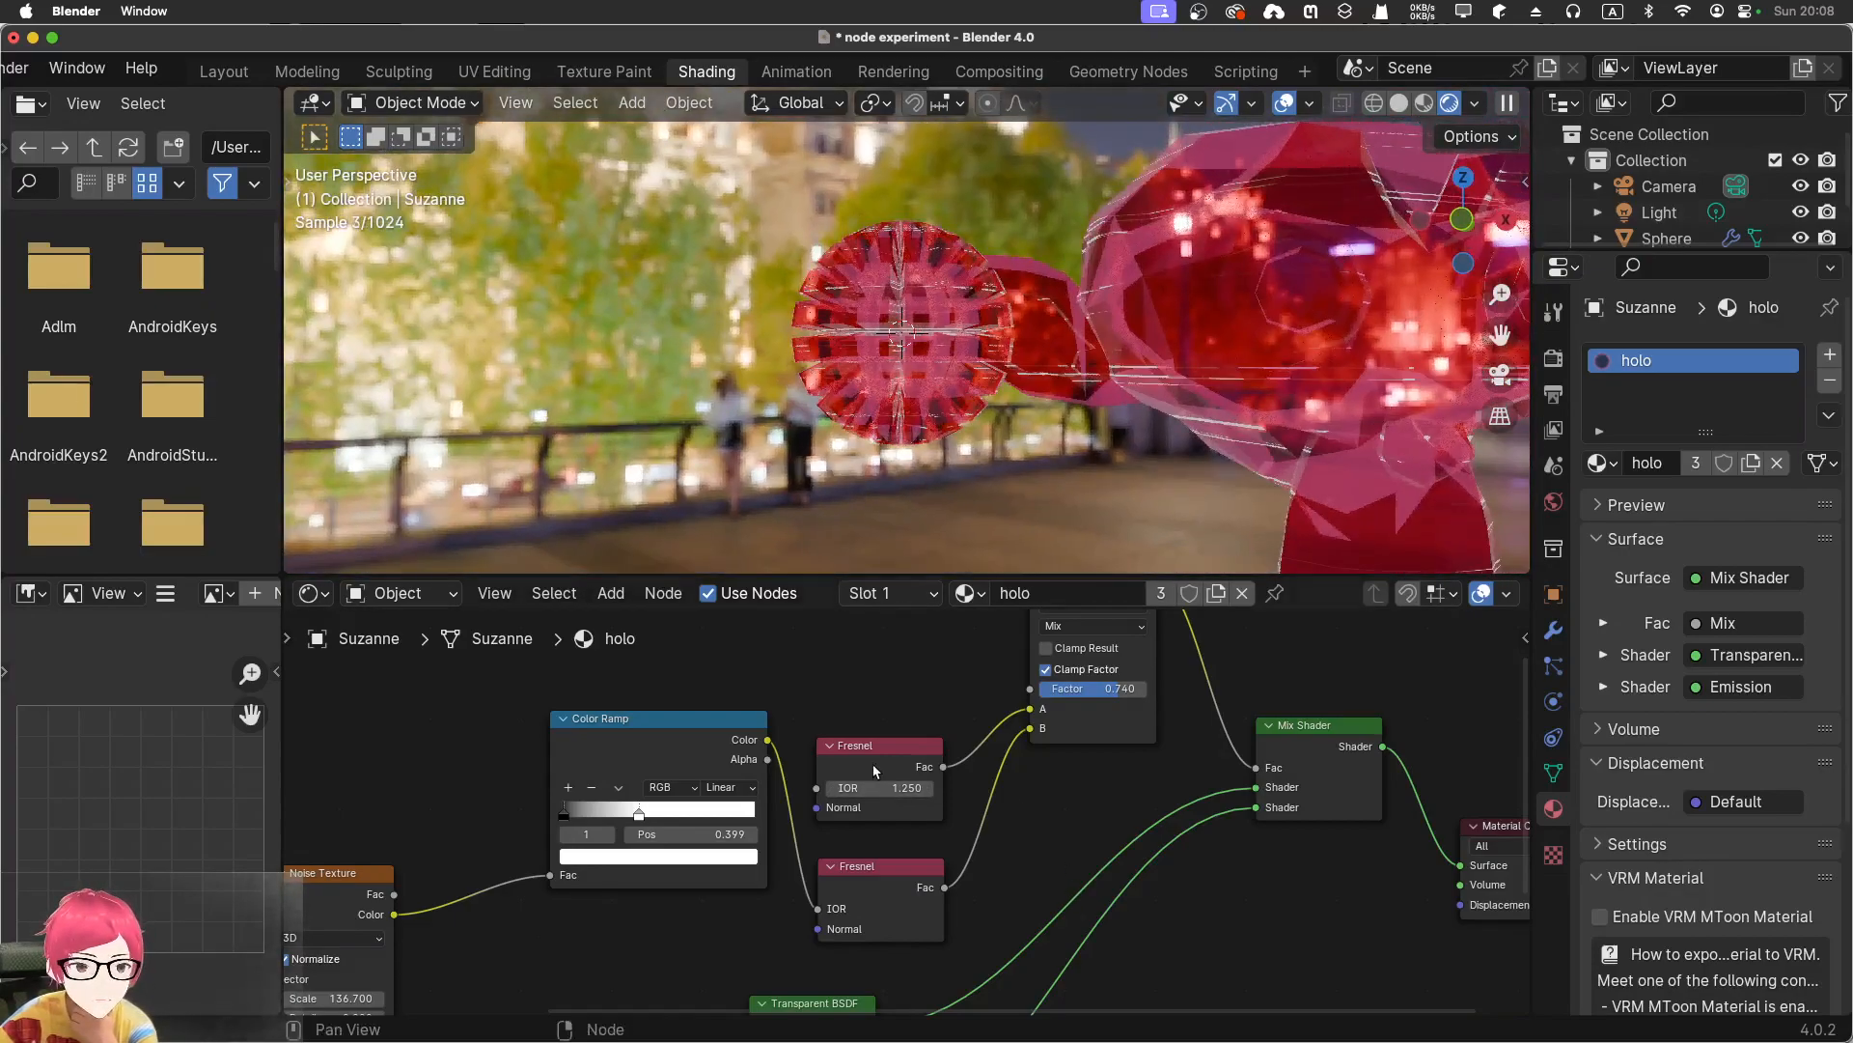
# Change the Transparent BSDF color to magenta with hue 0.823 and saturation 0.846
pyautogui.moveTo(1002, 912); pyautogui.dragTo(1005, 773, button='middle')
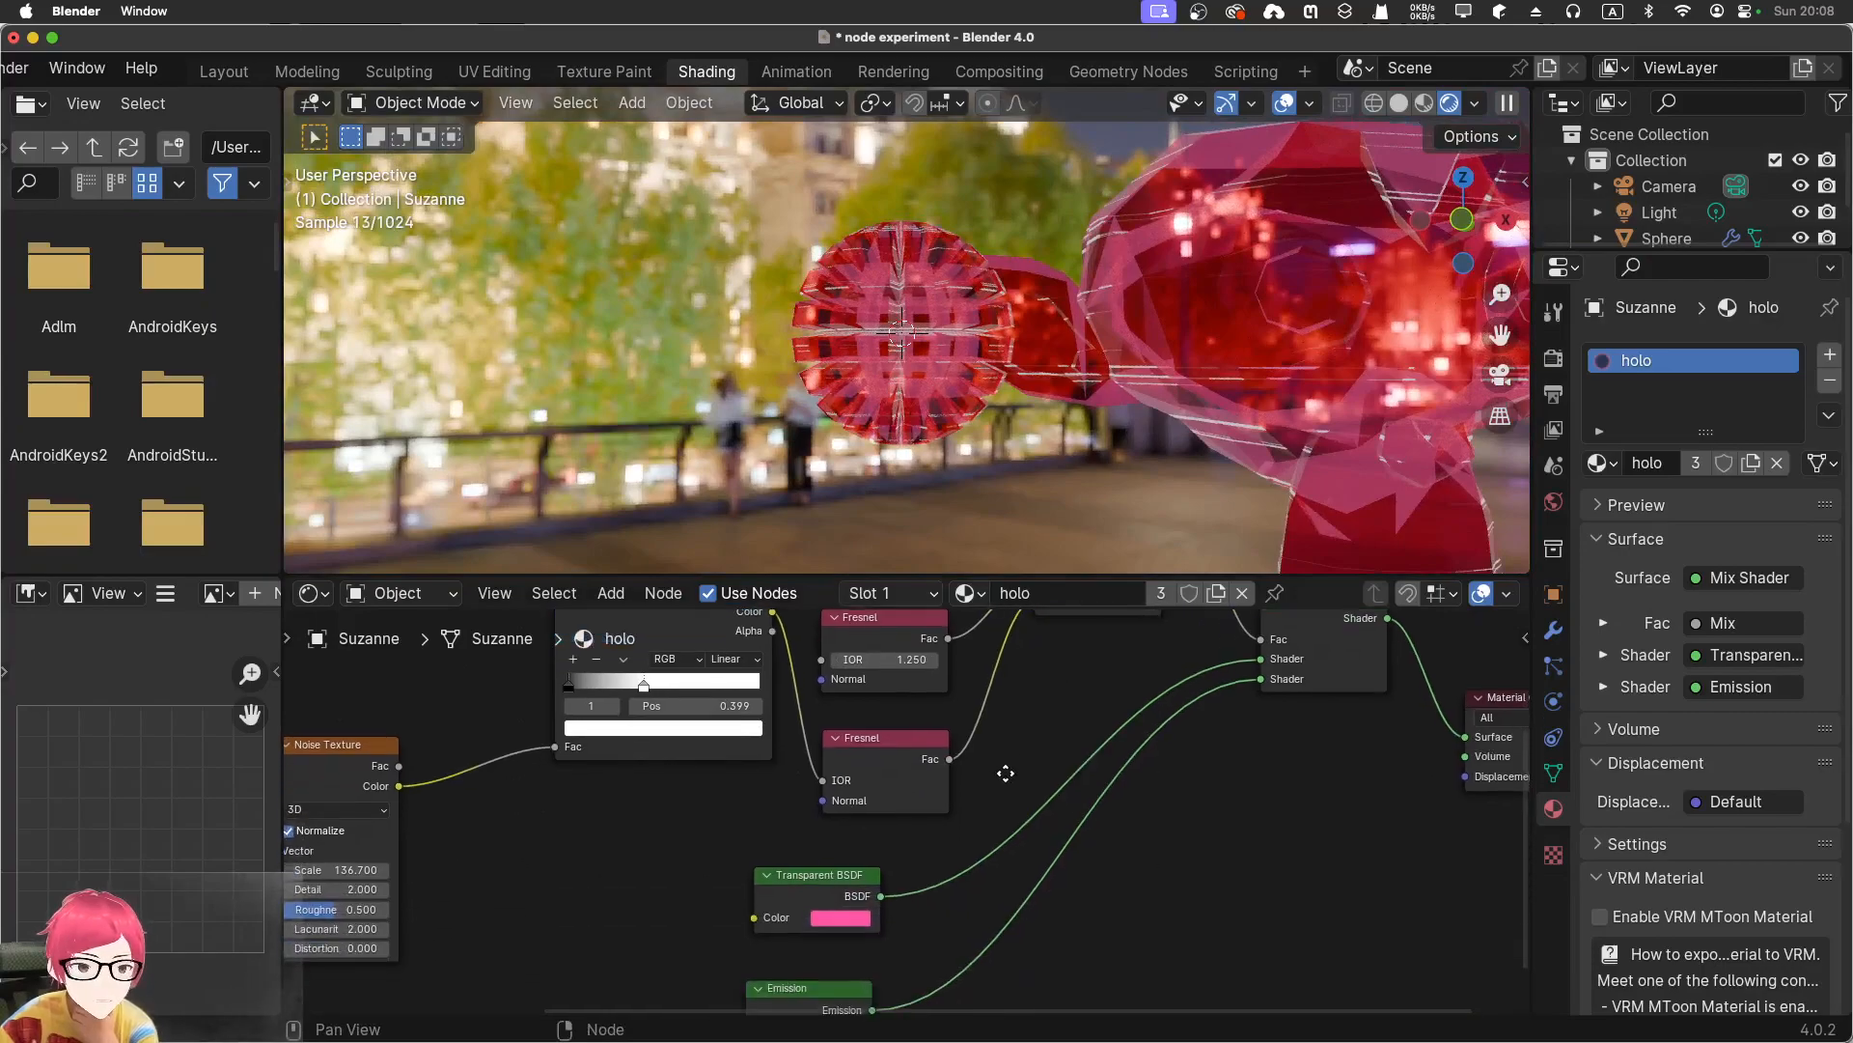
pyautogui.click(861, 920)
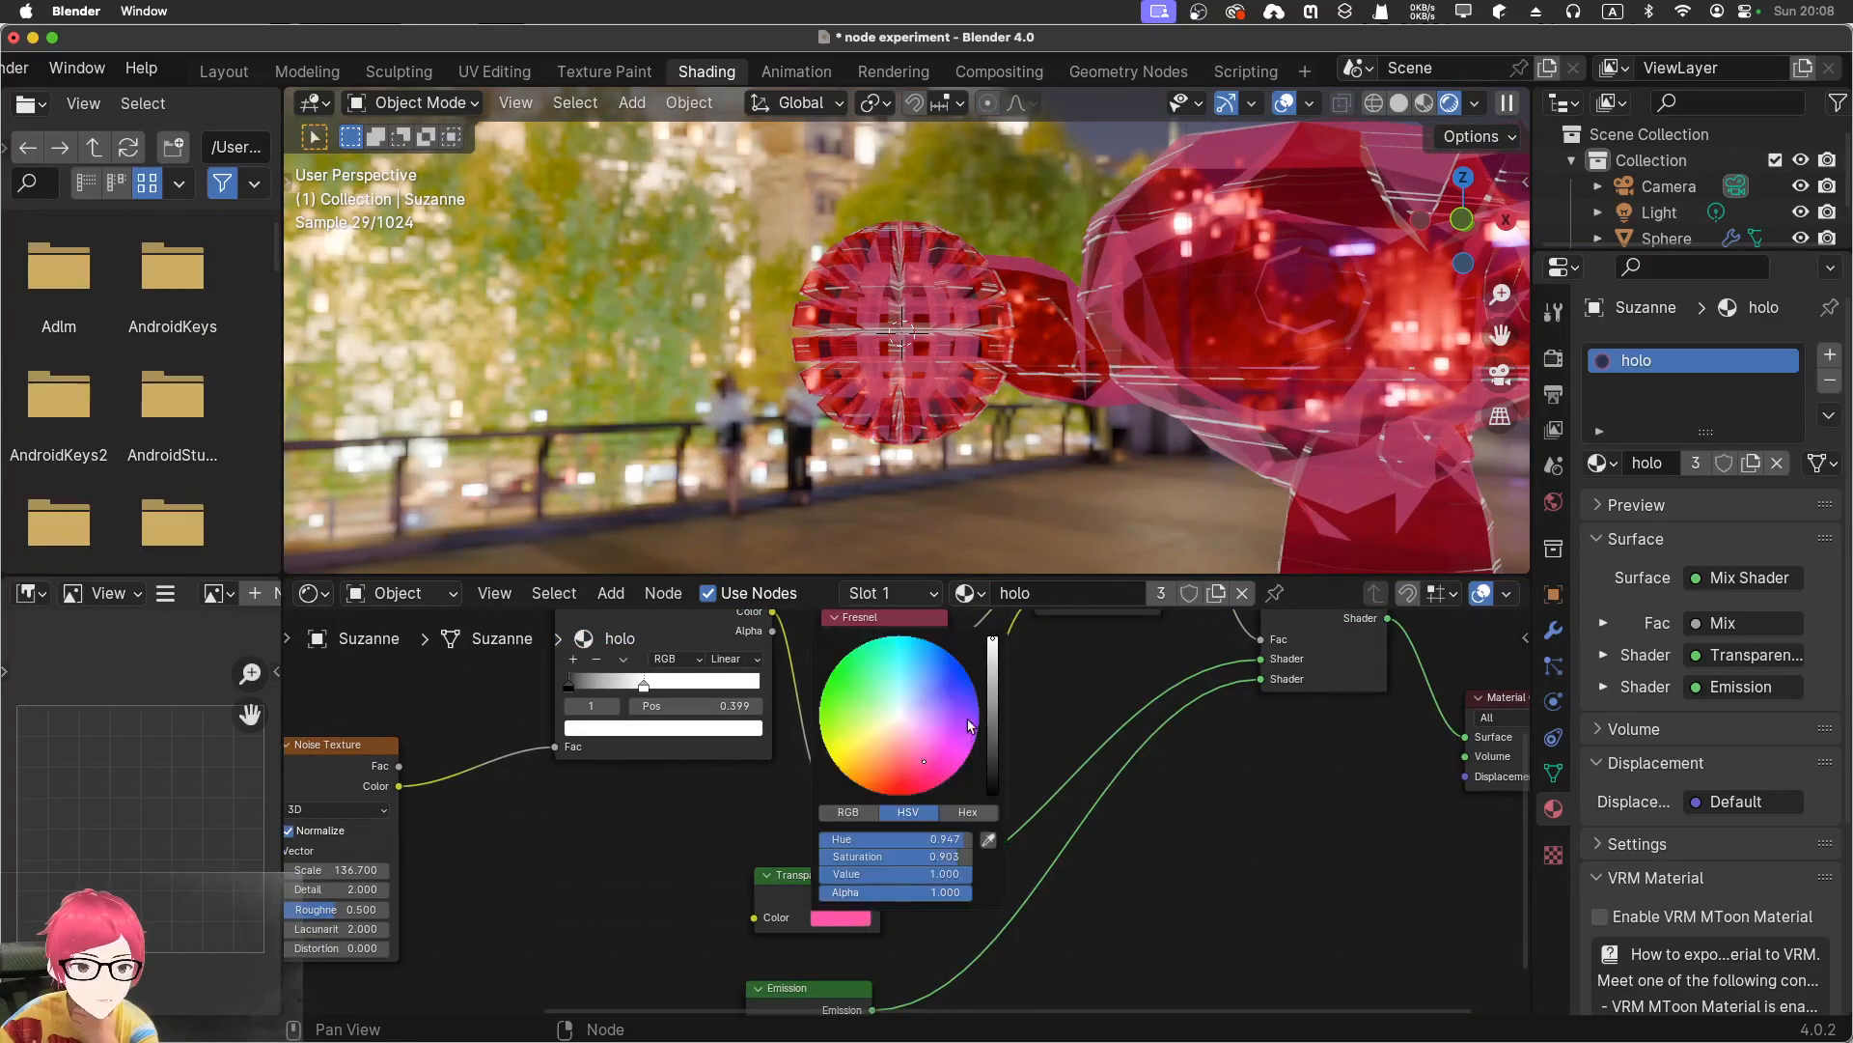
pyautogui.moveTo(922, 761)
pyautogui.mouseDown()
pyautogui.moveTo(876, 745)
pyautogui.moveTo(911, 761)
pyautogui.moveTo(942, 734)
pyautogui.mouseUp()
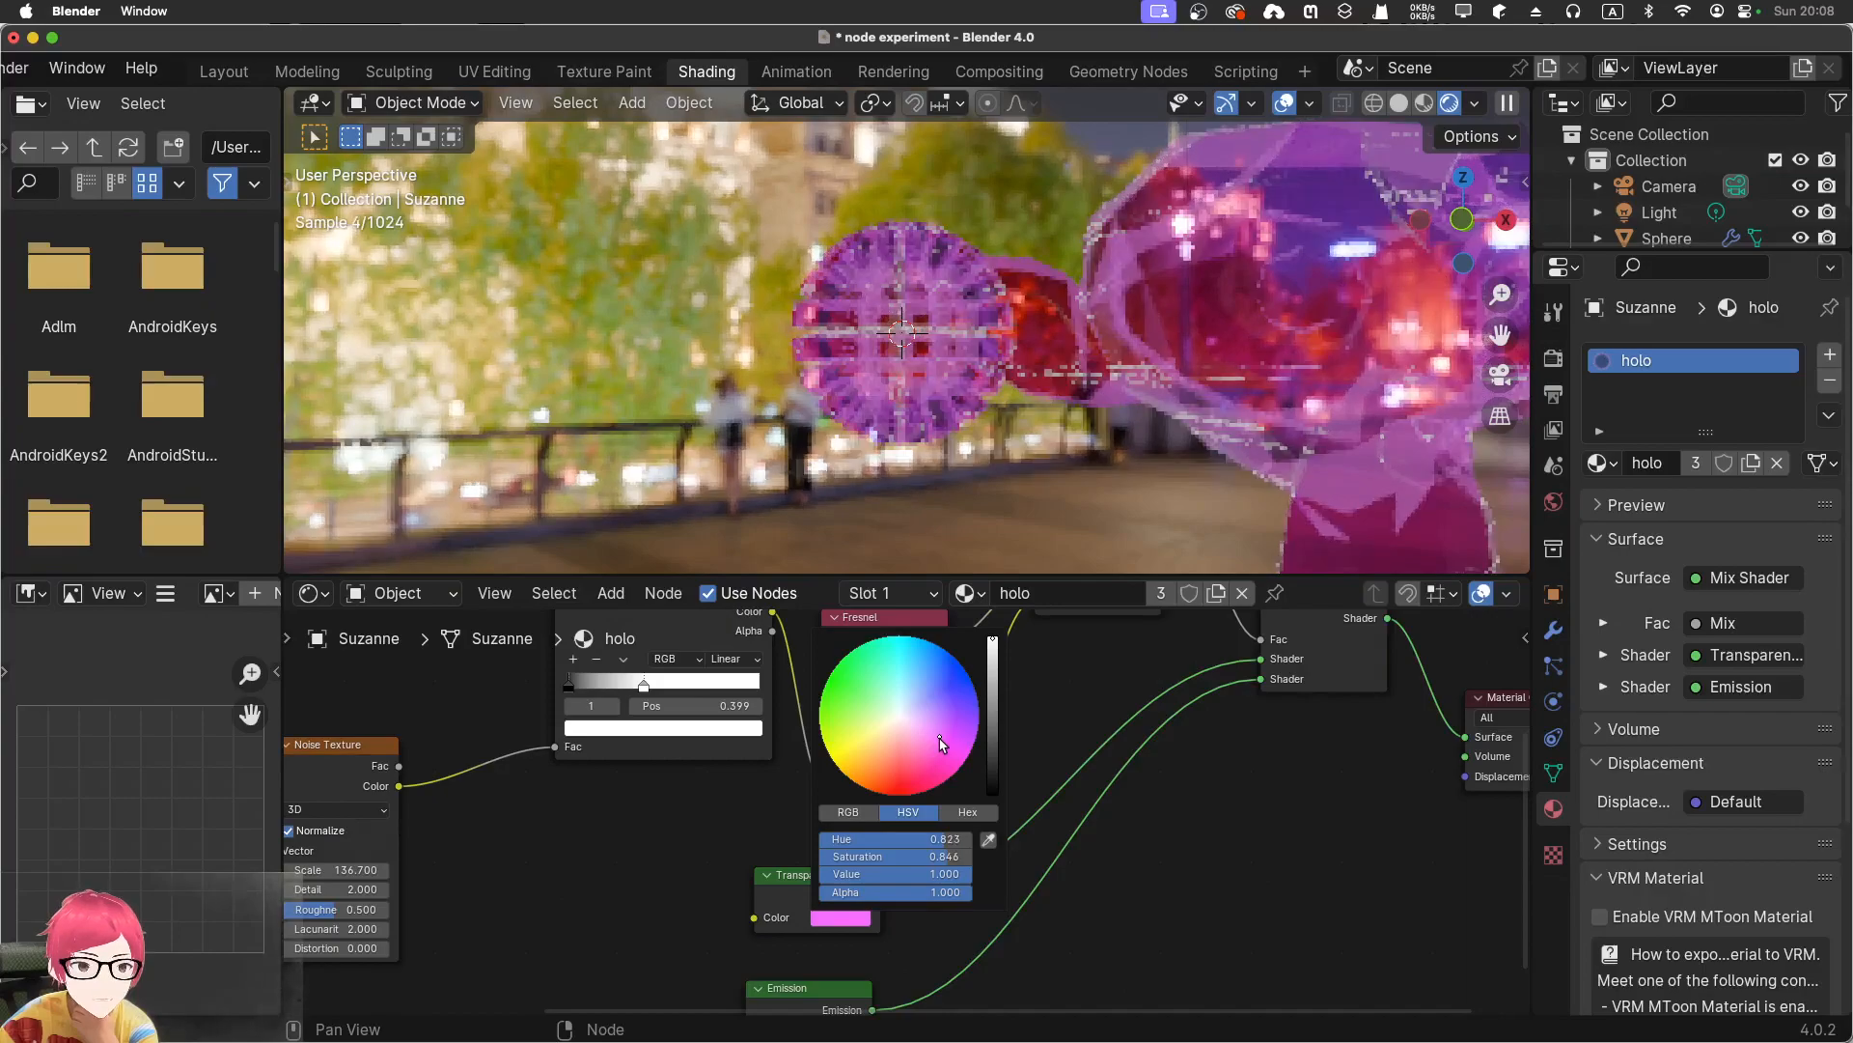
# Change the Emission color to a violet-pink with hue about 0.79 and saturation about 0.86
pyautogui.scroll(-5, 600, 876)
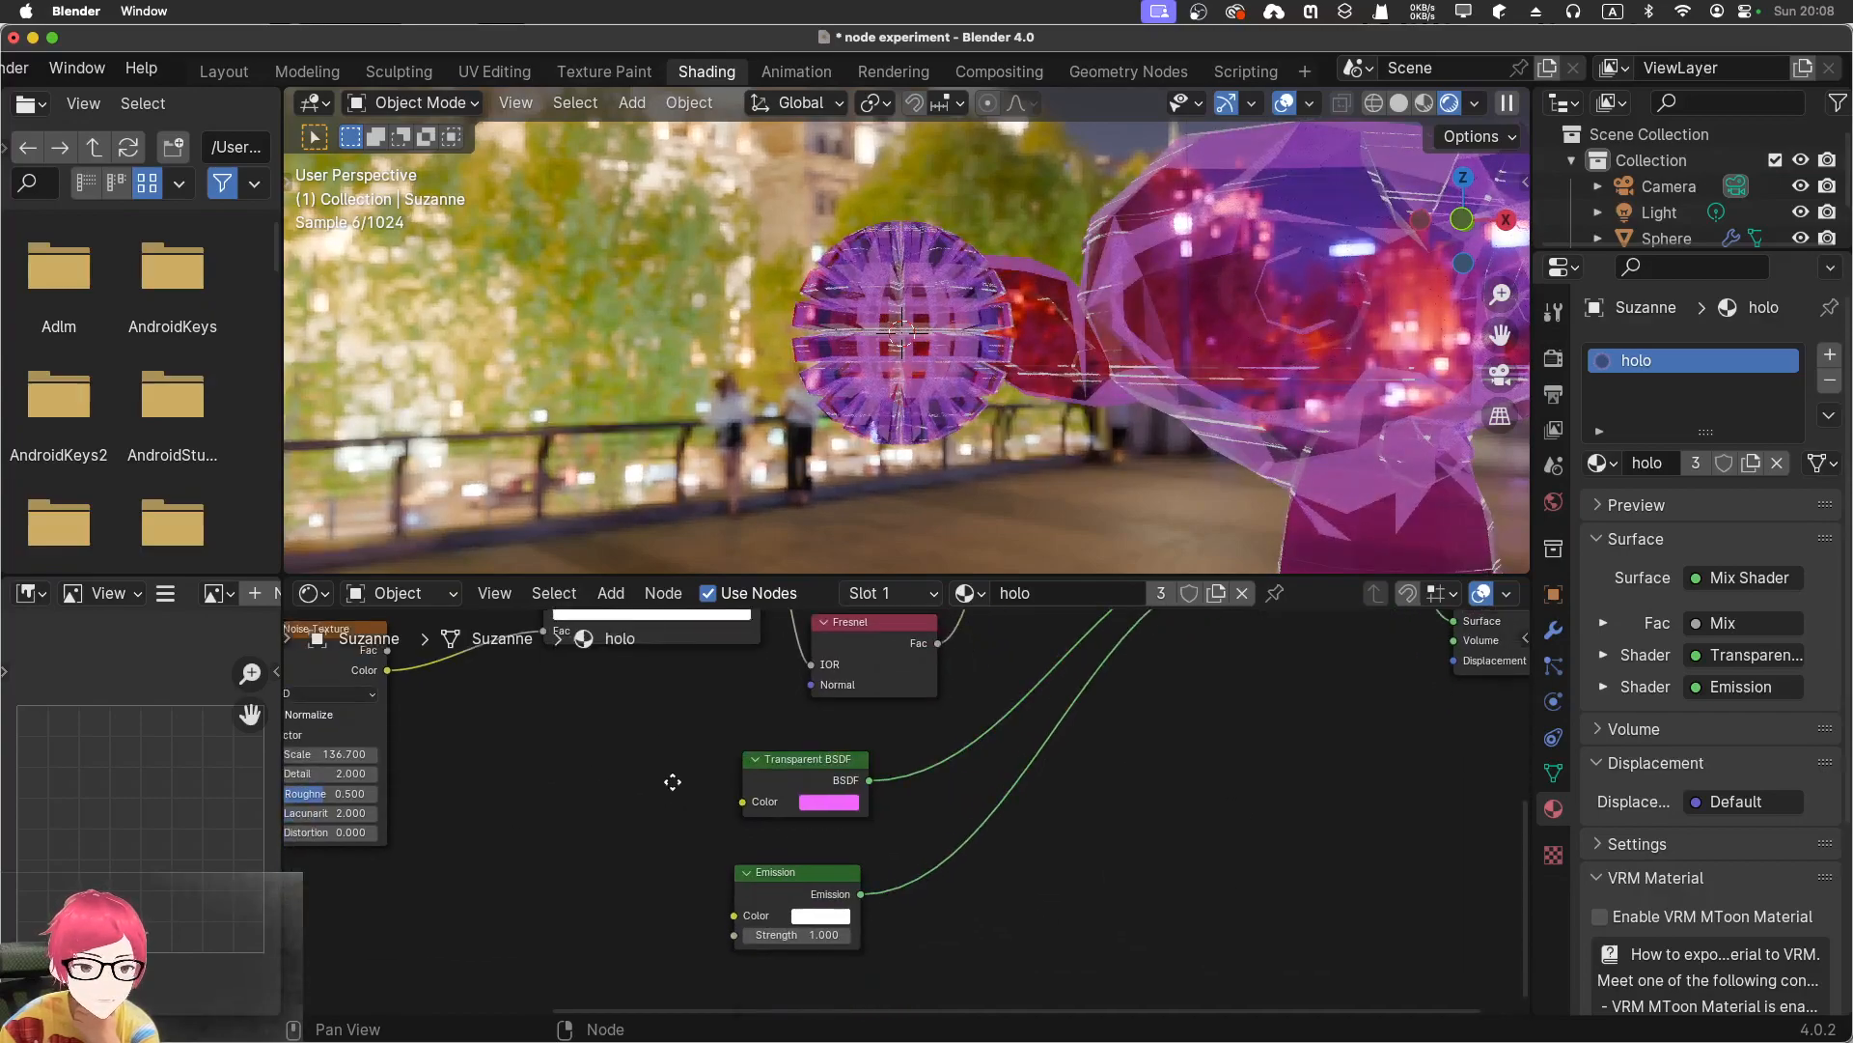
pyautogui.click(816, 896)
pyautogui.click(900, 732)
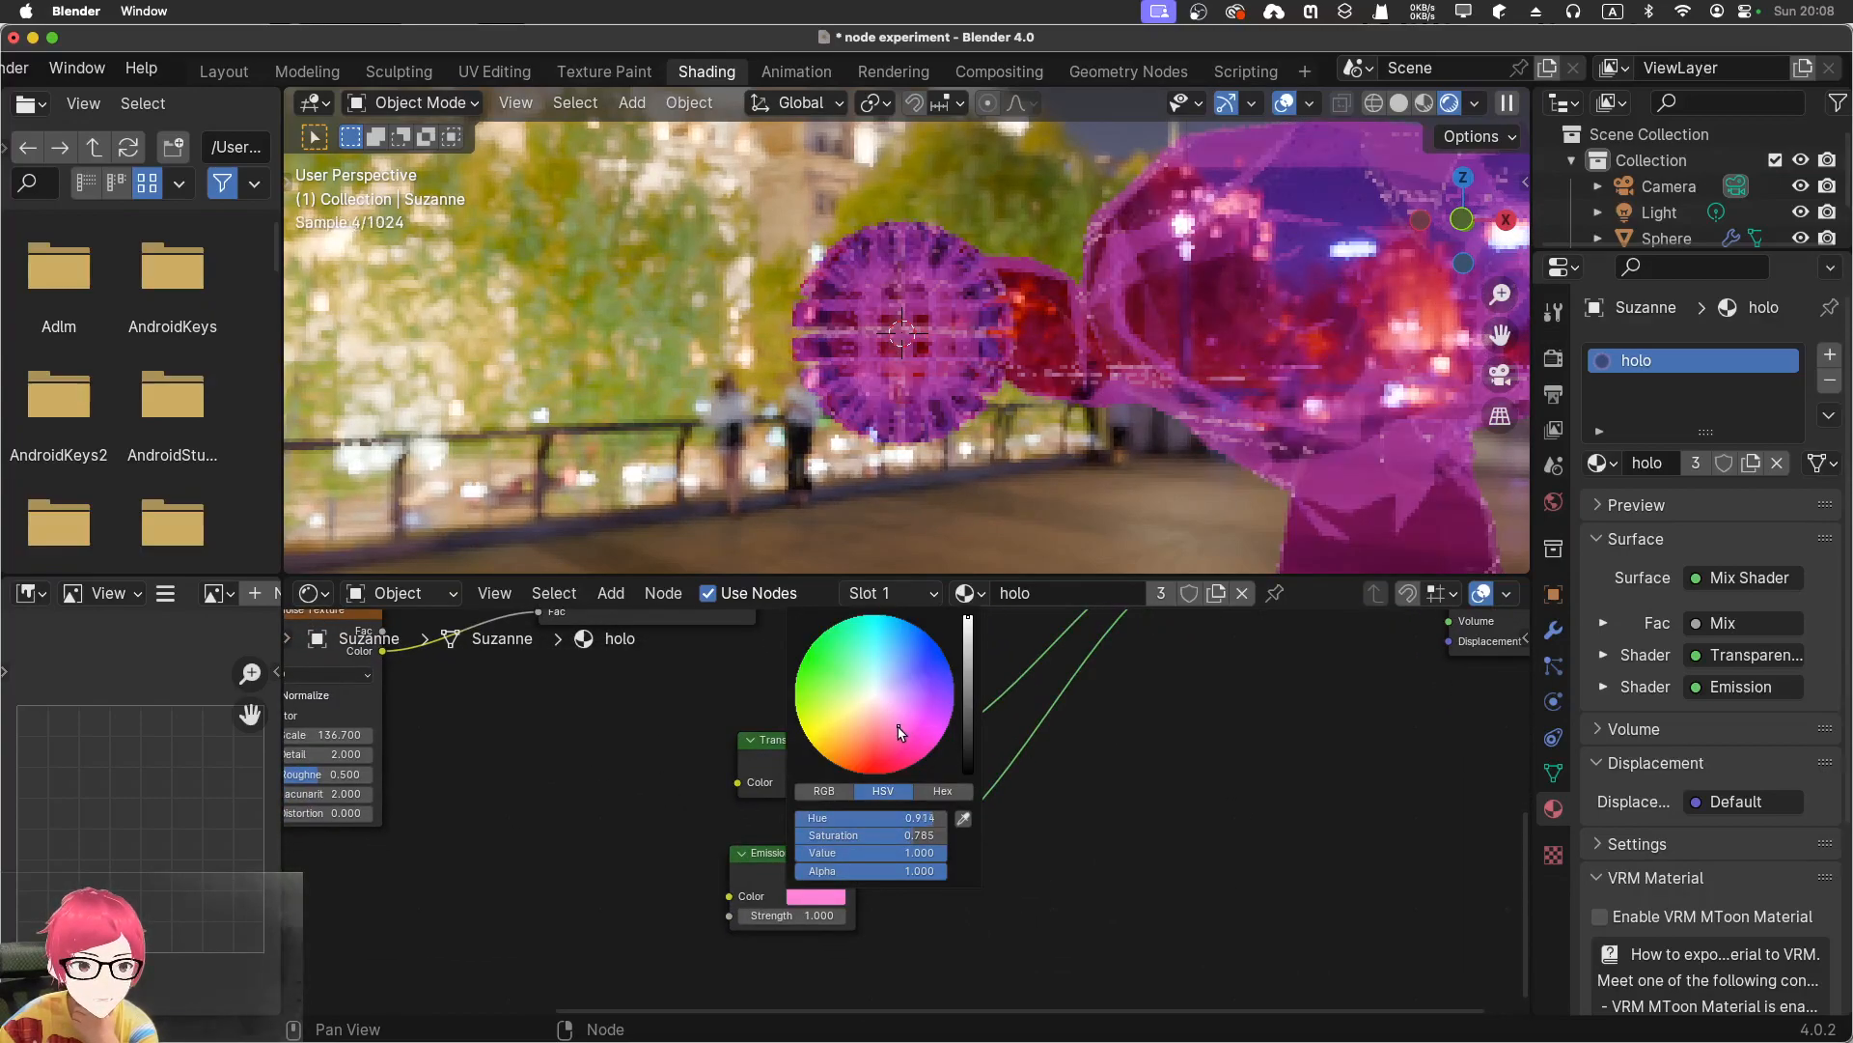
pyautogui.moveTo(931, 717)
pyautogui.mouseDown()
pyautogui.moveTo(894, 746)
pyautogui.moveTo(918, 712)
pyautogui.mouseUp()
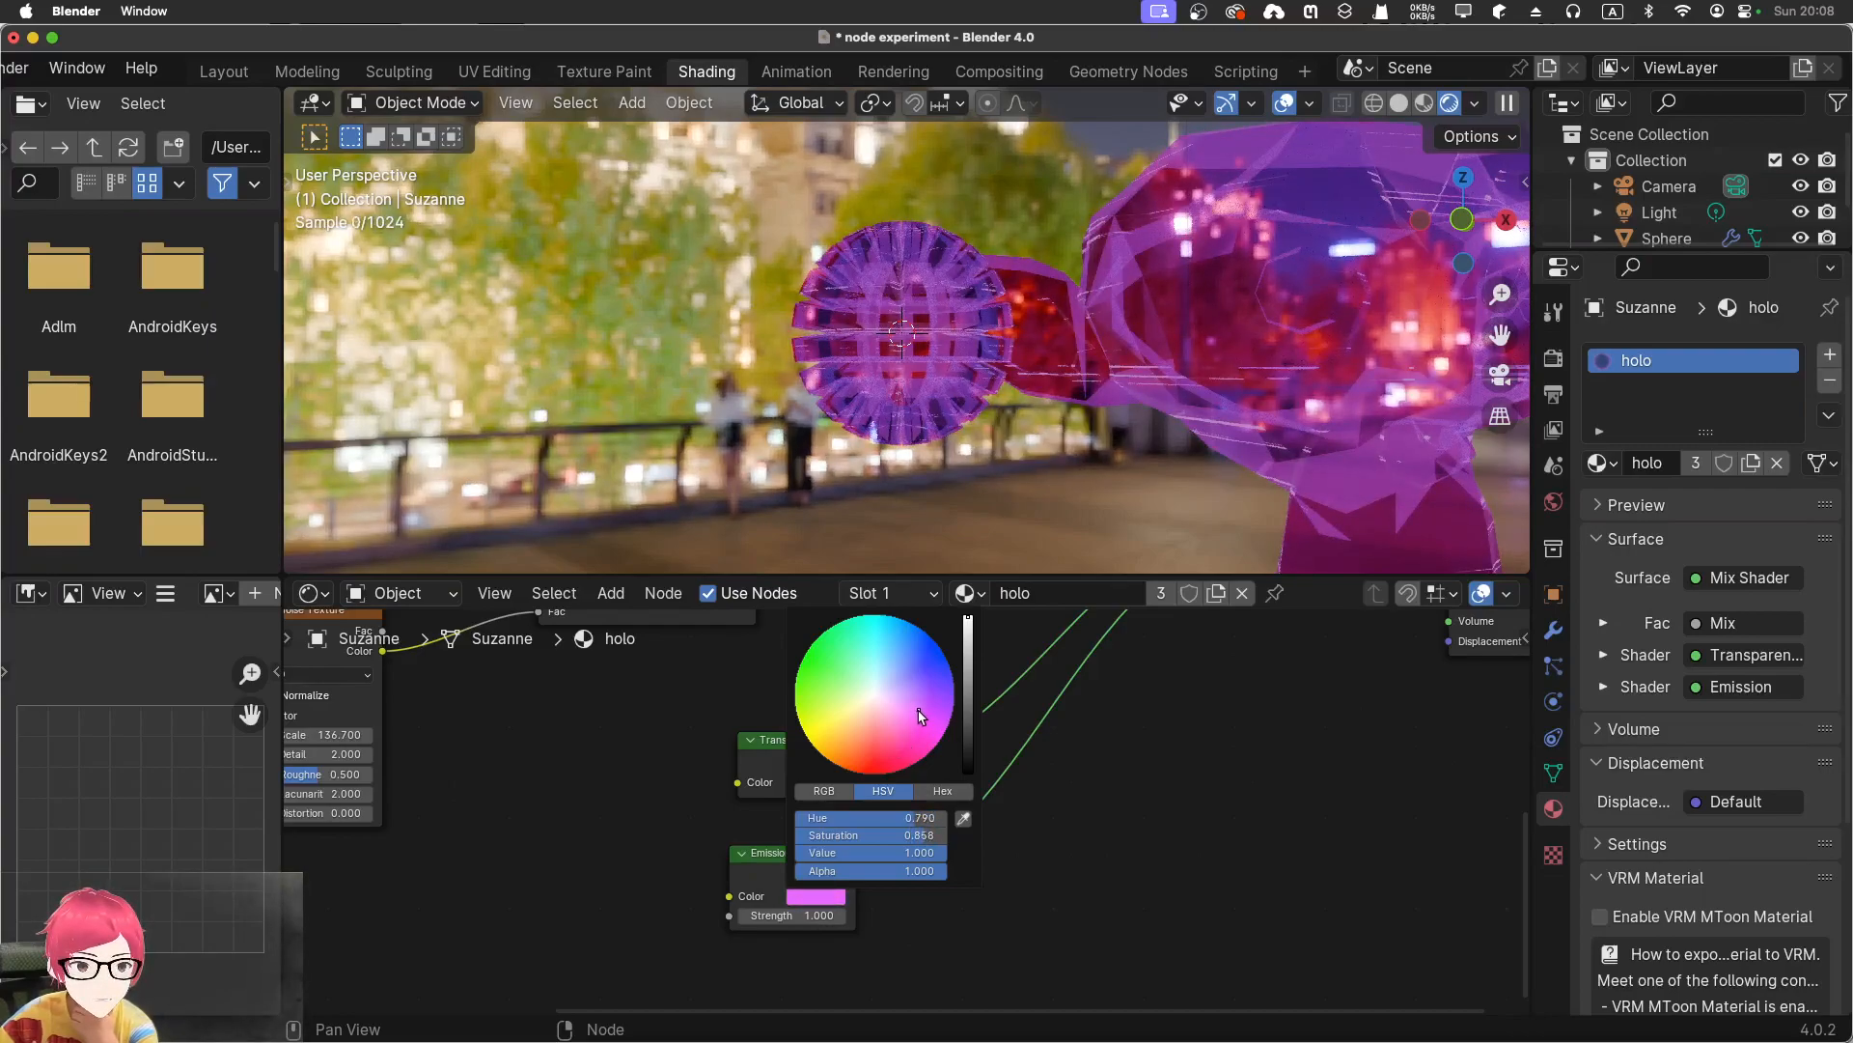
# Lower the color Mix node's factor to 0.189
pyautogui.moveTo(1199, 739); pyautogui.dragTo(980, 895, button='middle')
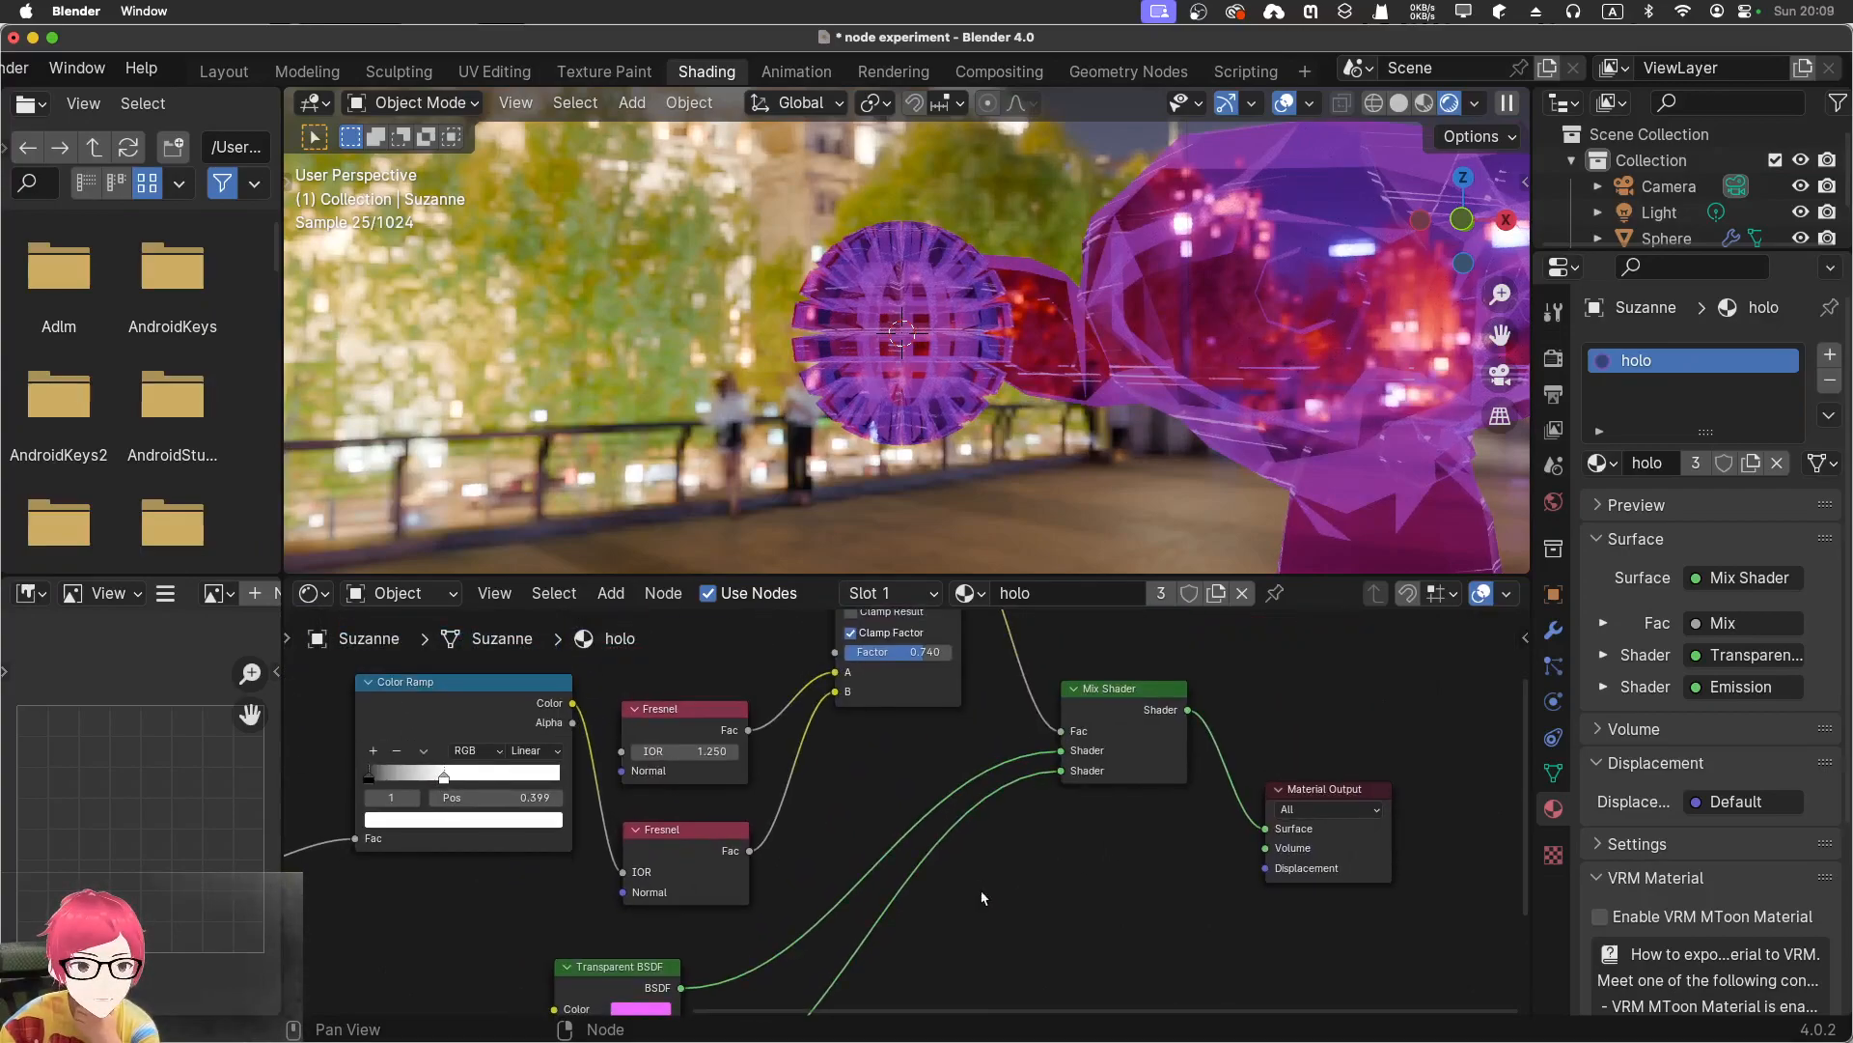
pyautogui.moveTo(915, 752); pyautogui.dragTo(906, 824, button='middle')
pyautogui.moveTo(890, 726); pyautogui.dragTo(822, 720)
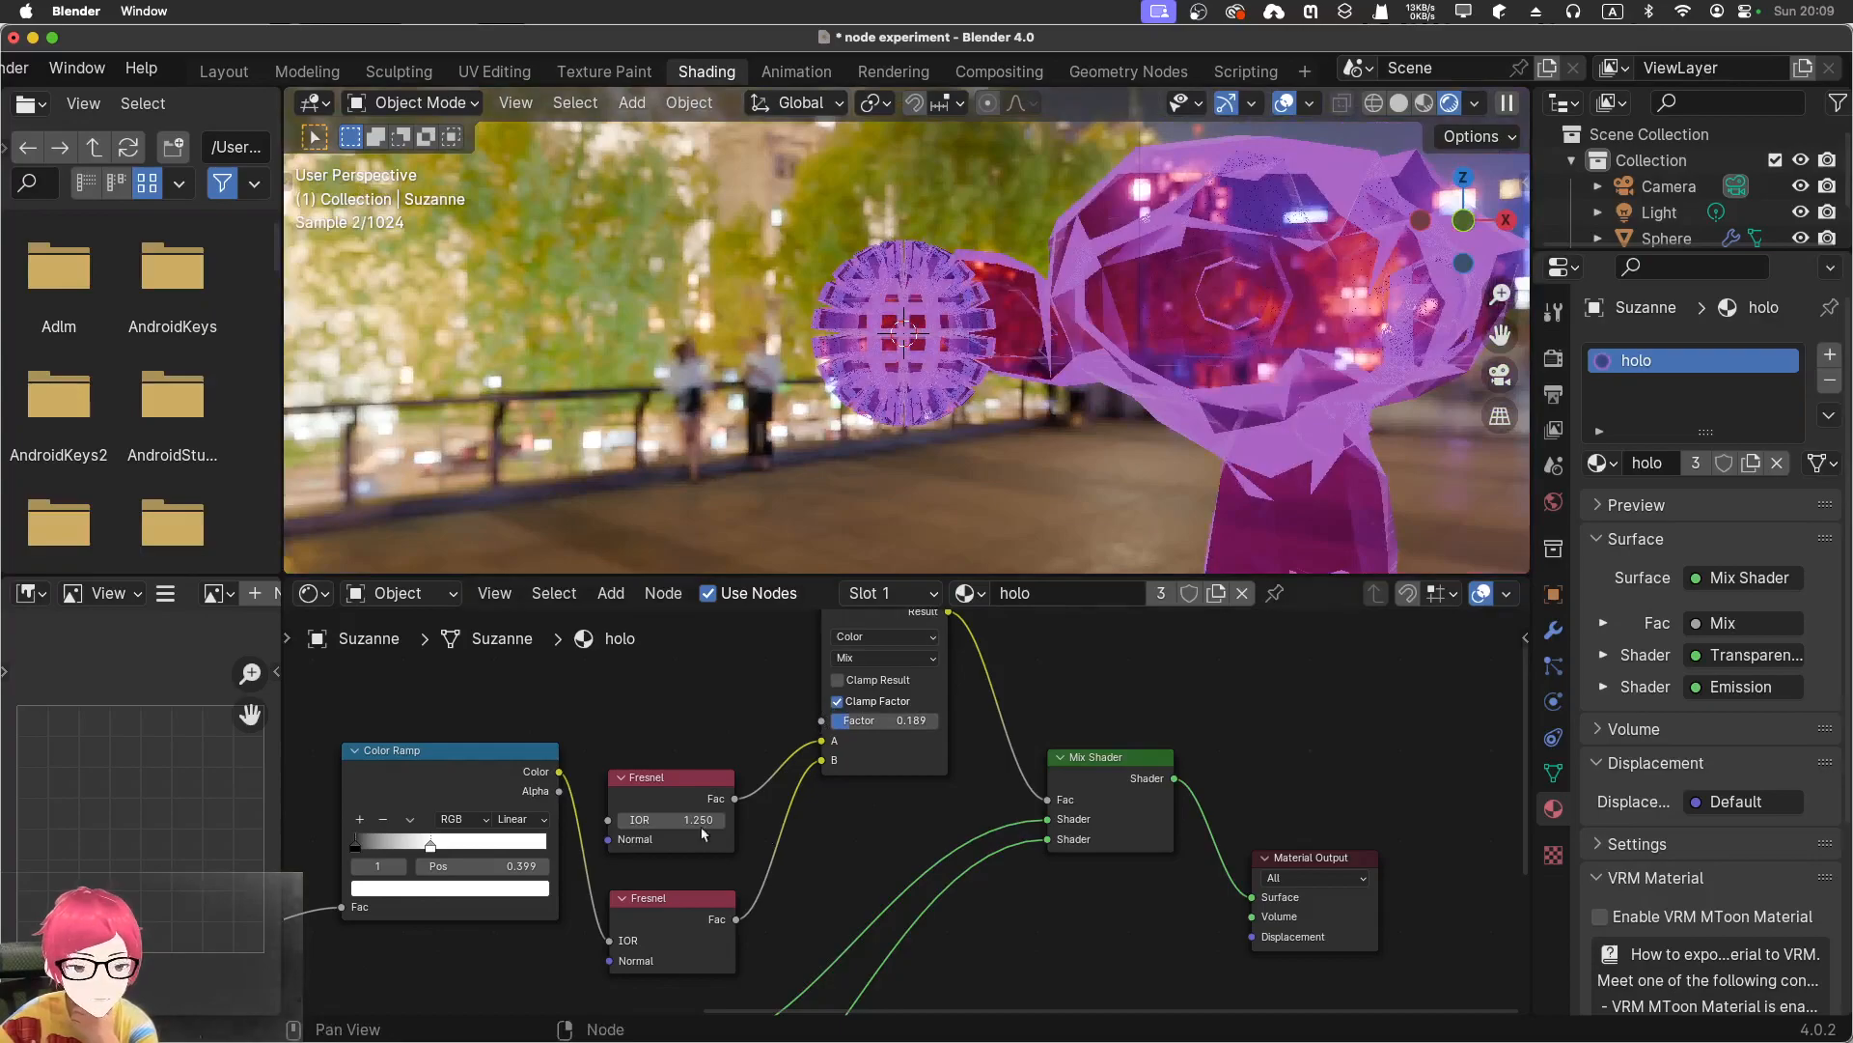
# Try a Noise Texture scale of 51.4 with a Mapping Z scale of 15.4 and inspect the sphere up close
pyautogui.moveTo(506, 831); pyautogui.dragTo(975, 747, button='middle')
pyautogui.moveTo(752, 924); pyautogui.dragTo(1118, 761, button='middle')
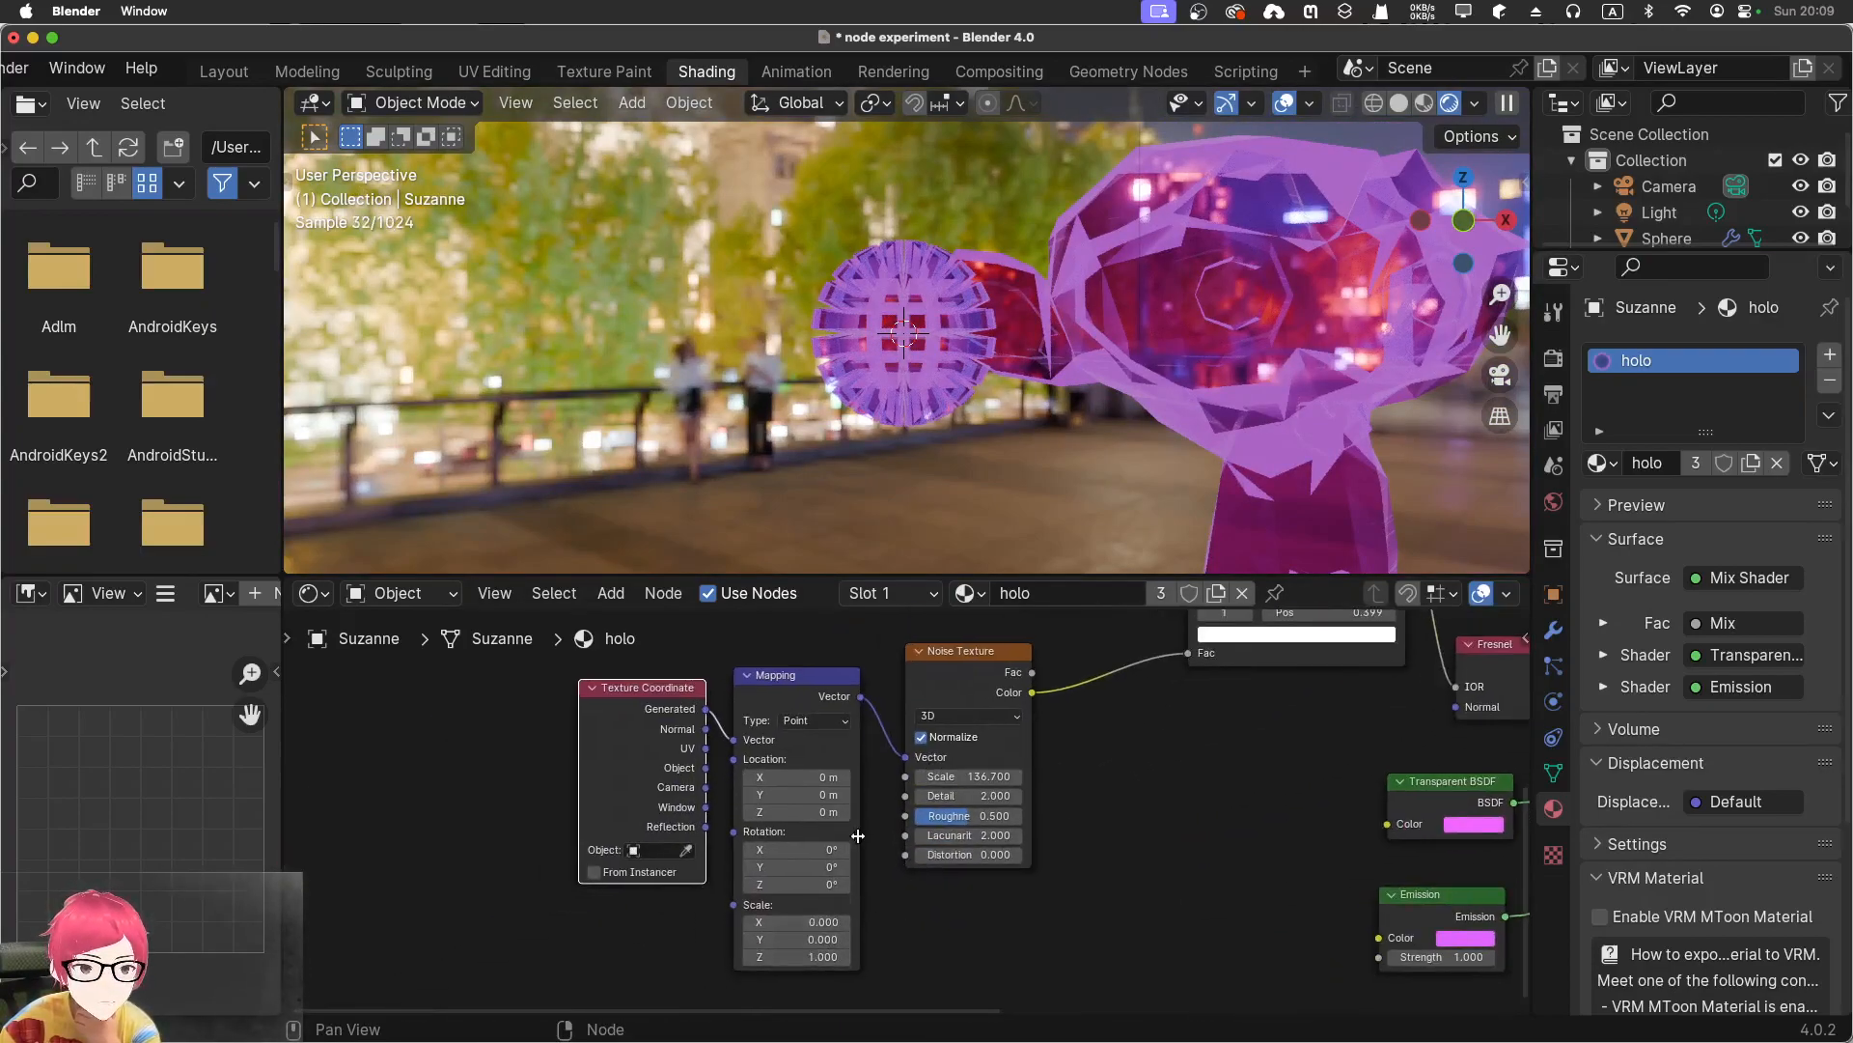
pyautogui.moveTo(948, 773); pyautogui.dragTo(724, 754)
pyautogui.moveTo(480, 742); pyautogui.dragTo(439, 735)
pyautogui.moveTo(126, 701); pyautogui.dragTo(708, 739)
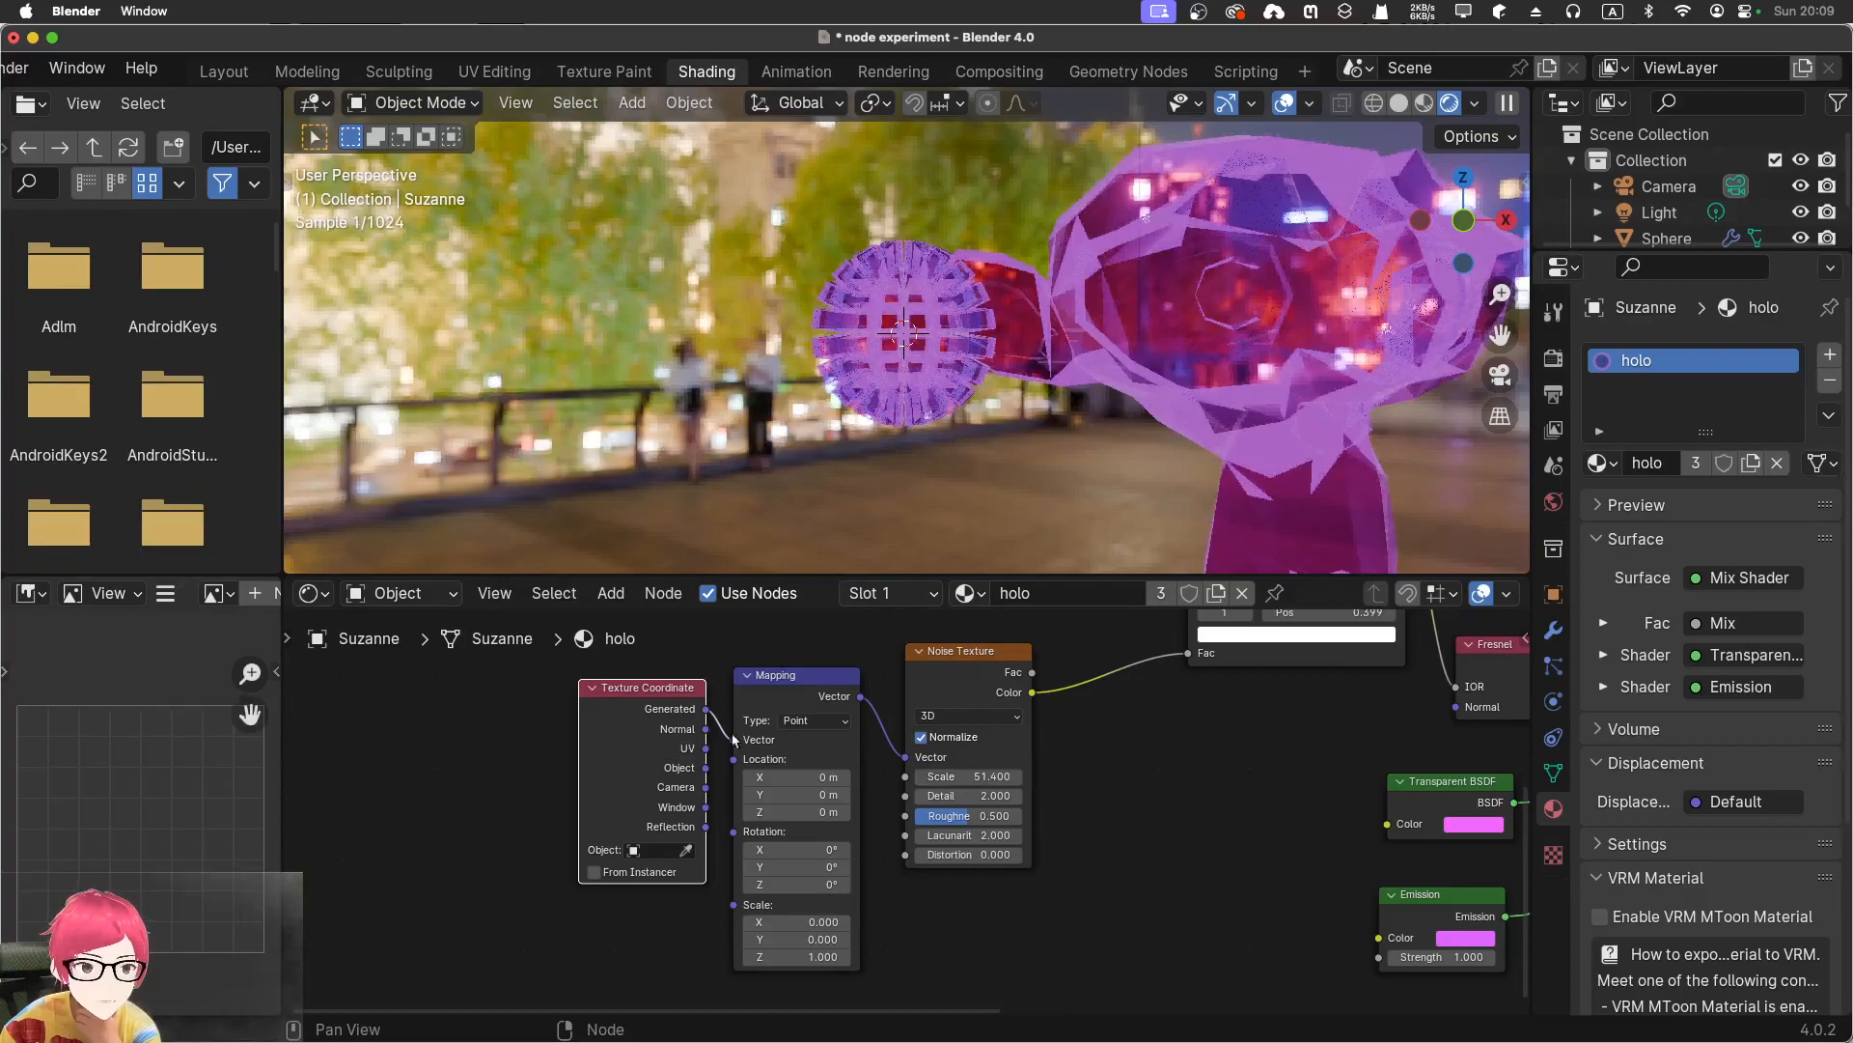
pyautogui.moveTo(794, 958); pyautogui.dragTo(946, 957)
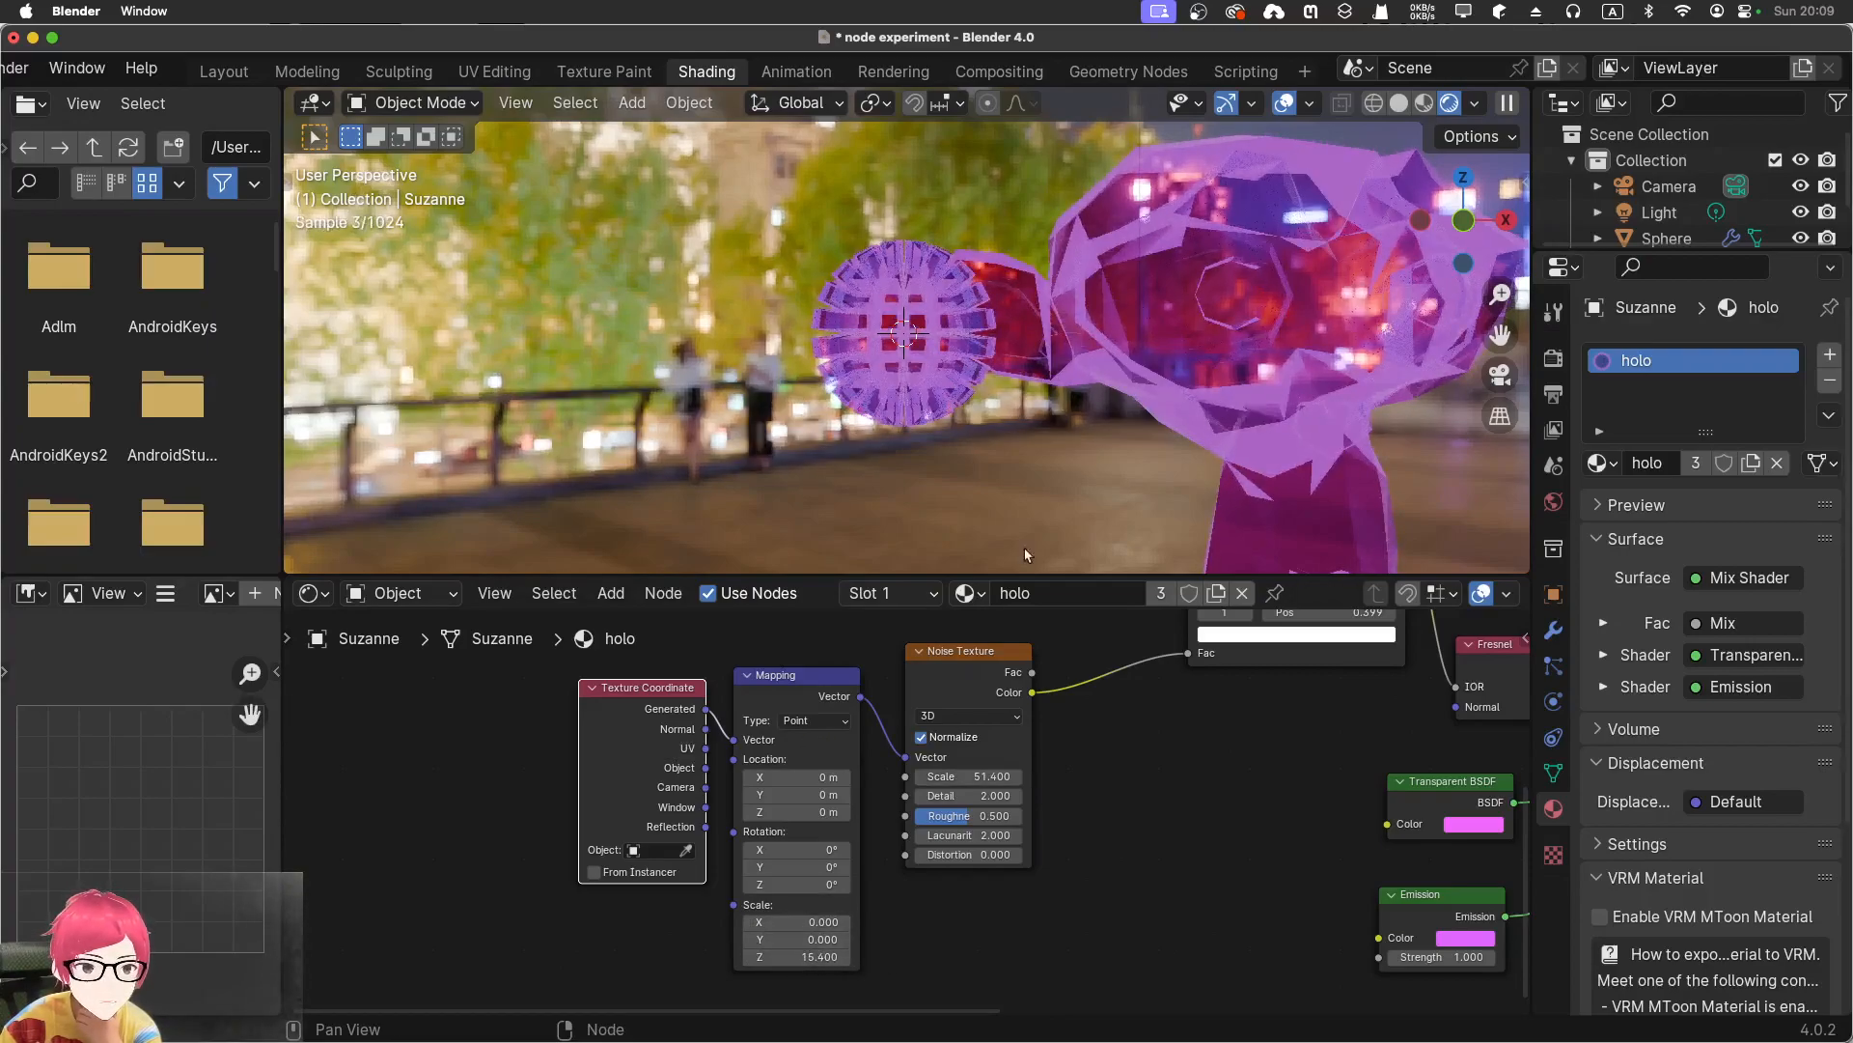
pyautogui.scroll(3, 862, 324)
pyautogui.scroll(3, 862, 324)
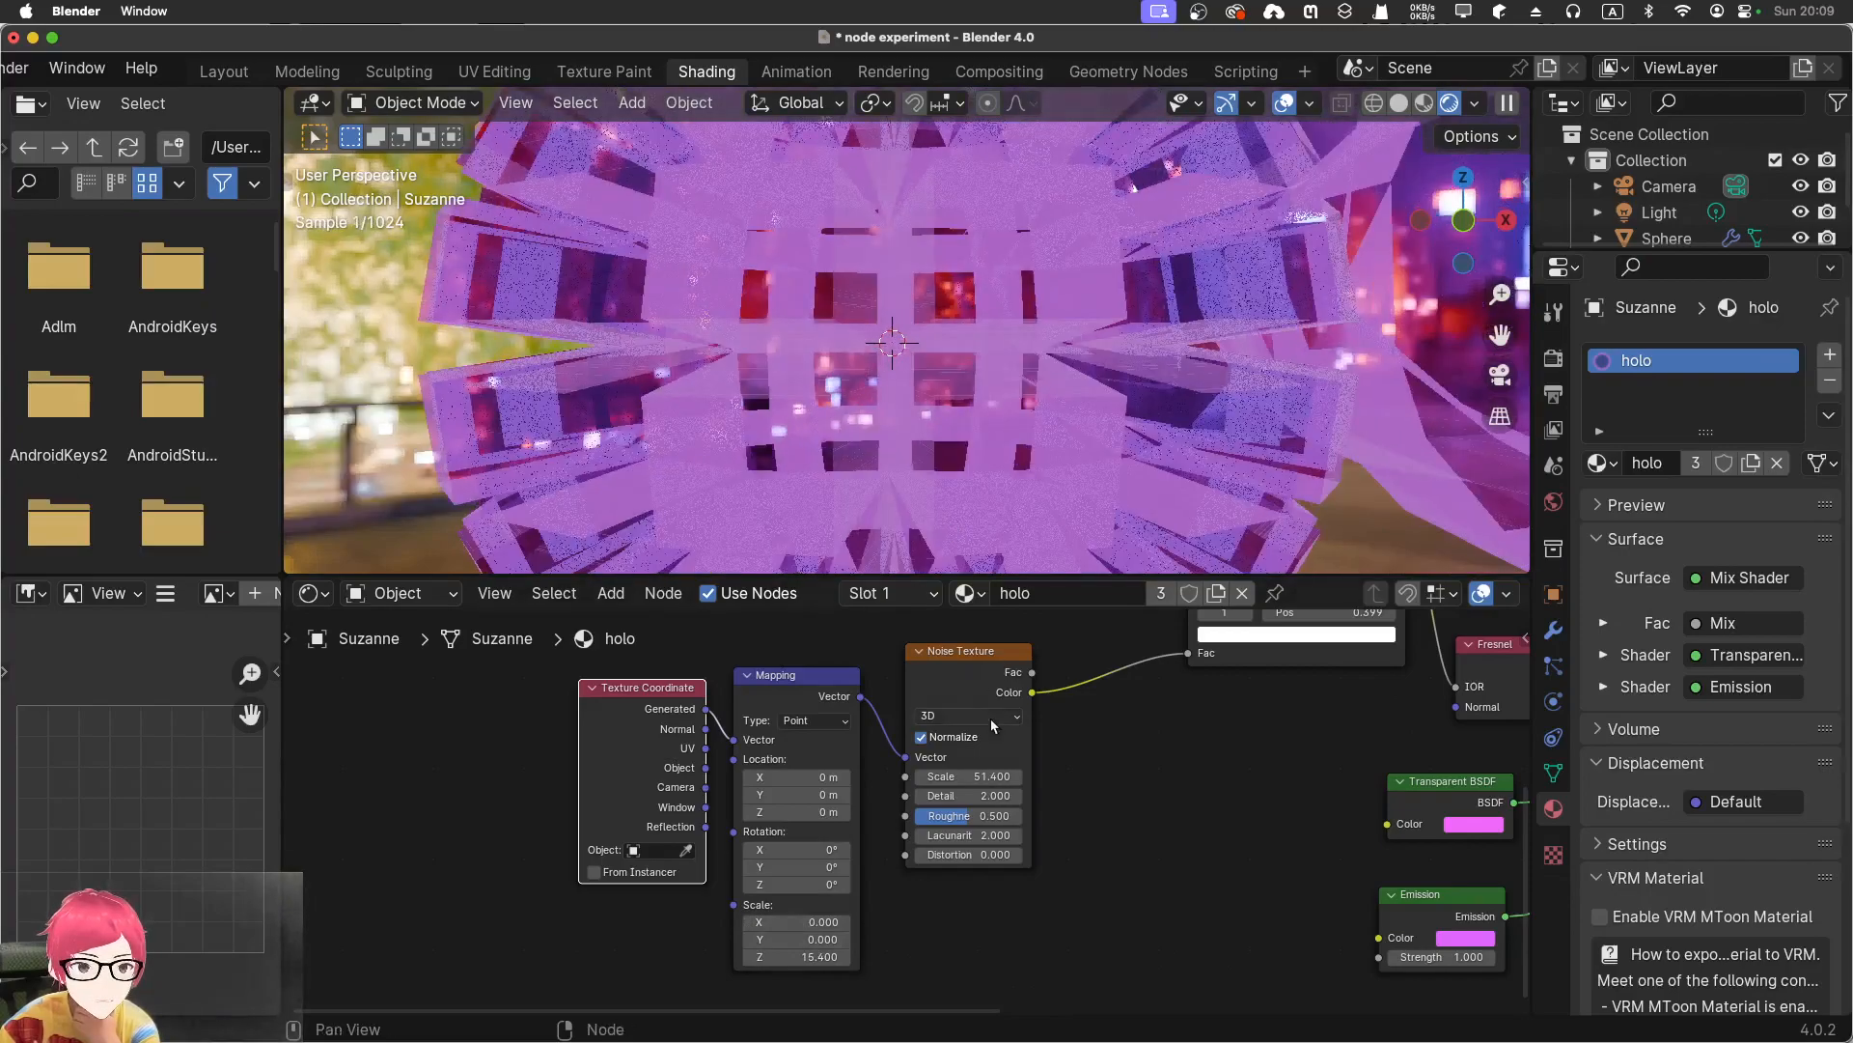
# Try a Noise Texture detail of 0 and undo the recent detail, Mapping scale and noise scale changes
pyautogui.moveTo(964, 798); pyautogui.dragTo(875, 785)
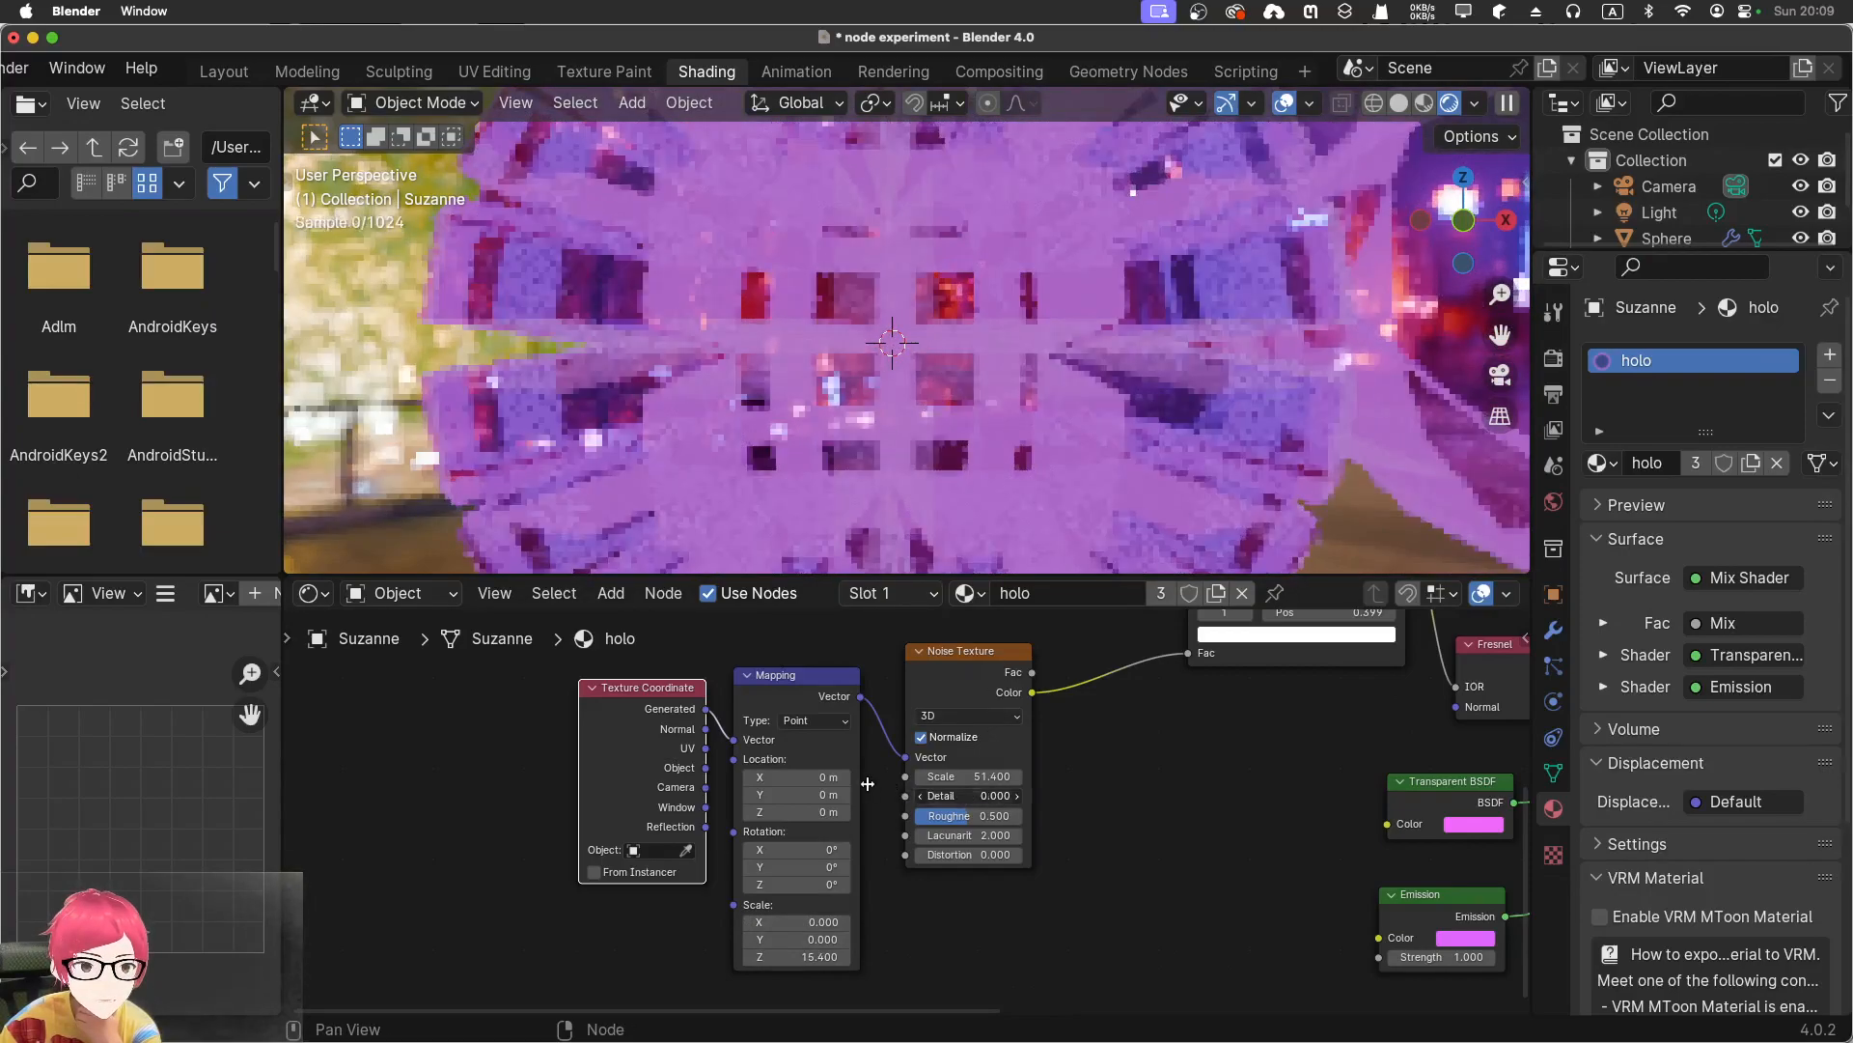
pyautogui.click(970, 795)
pyautogui.hotkey('ctrl', 'z')
pyautogui.hotkey('ctrl', 'z')
pyautogui.hotkey('ctrl', 'z')
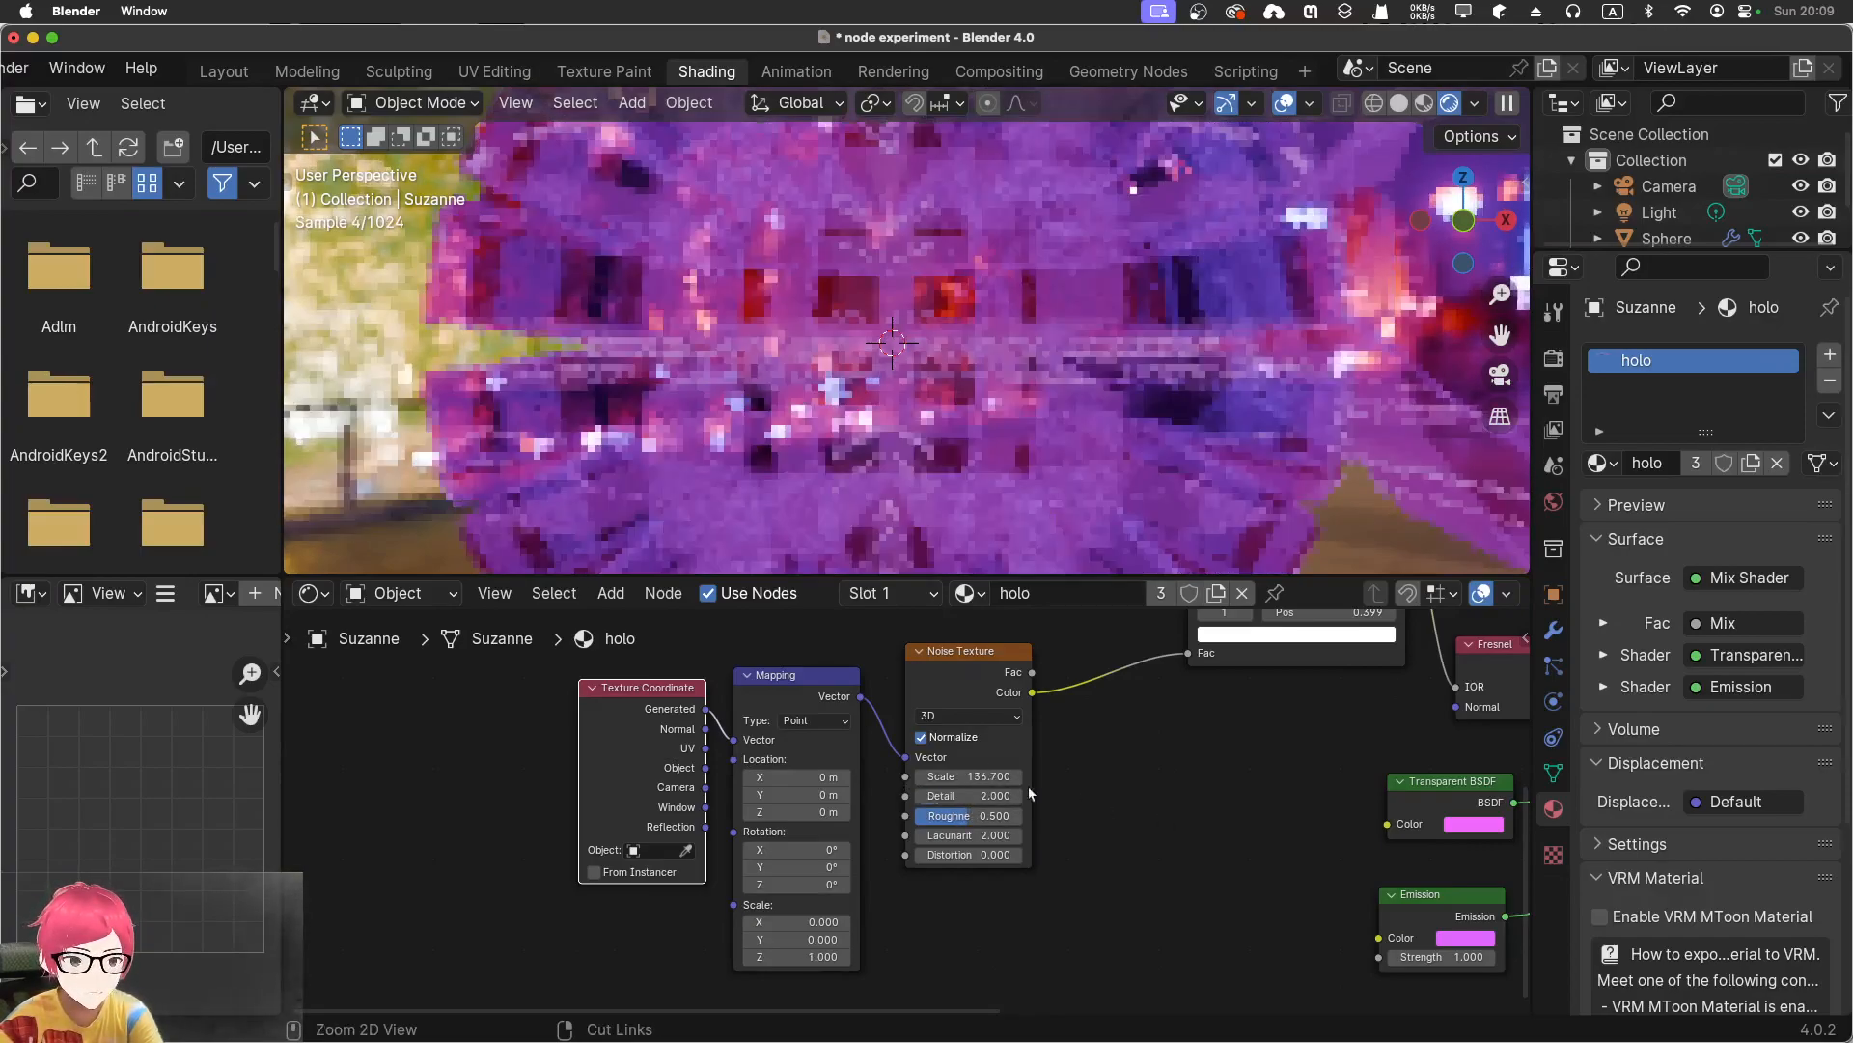
# Raise the Noise Texture scale to 197.9 and check the line pattern on both meshes
pyautogui.moveTo(994, 777); pyautogui.dragTo(1683, 779)
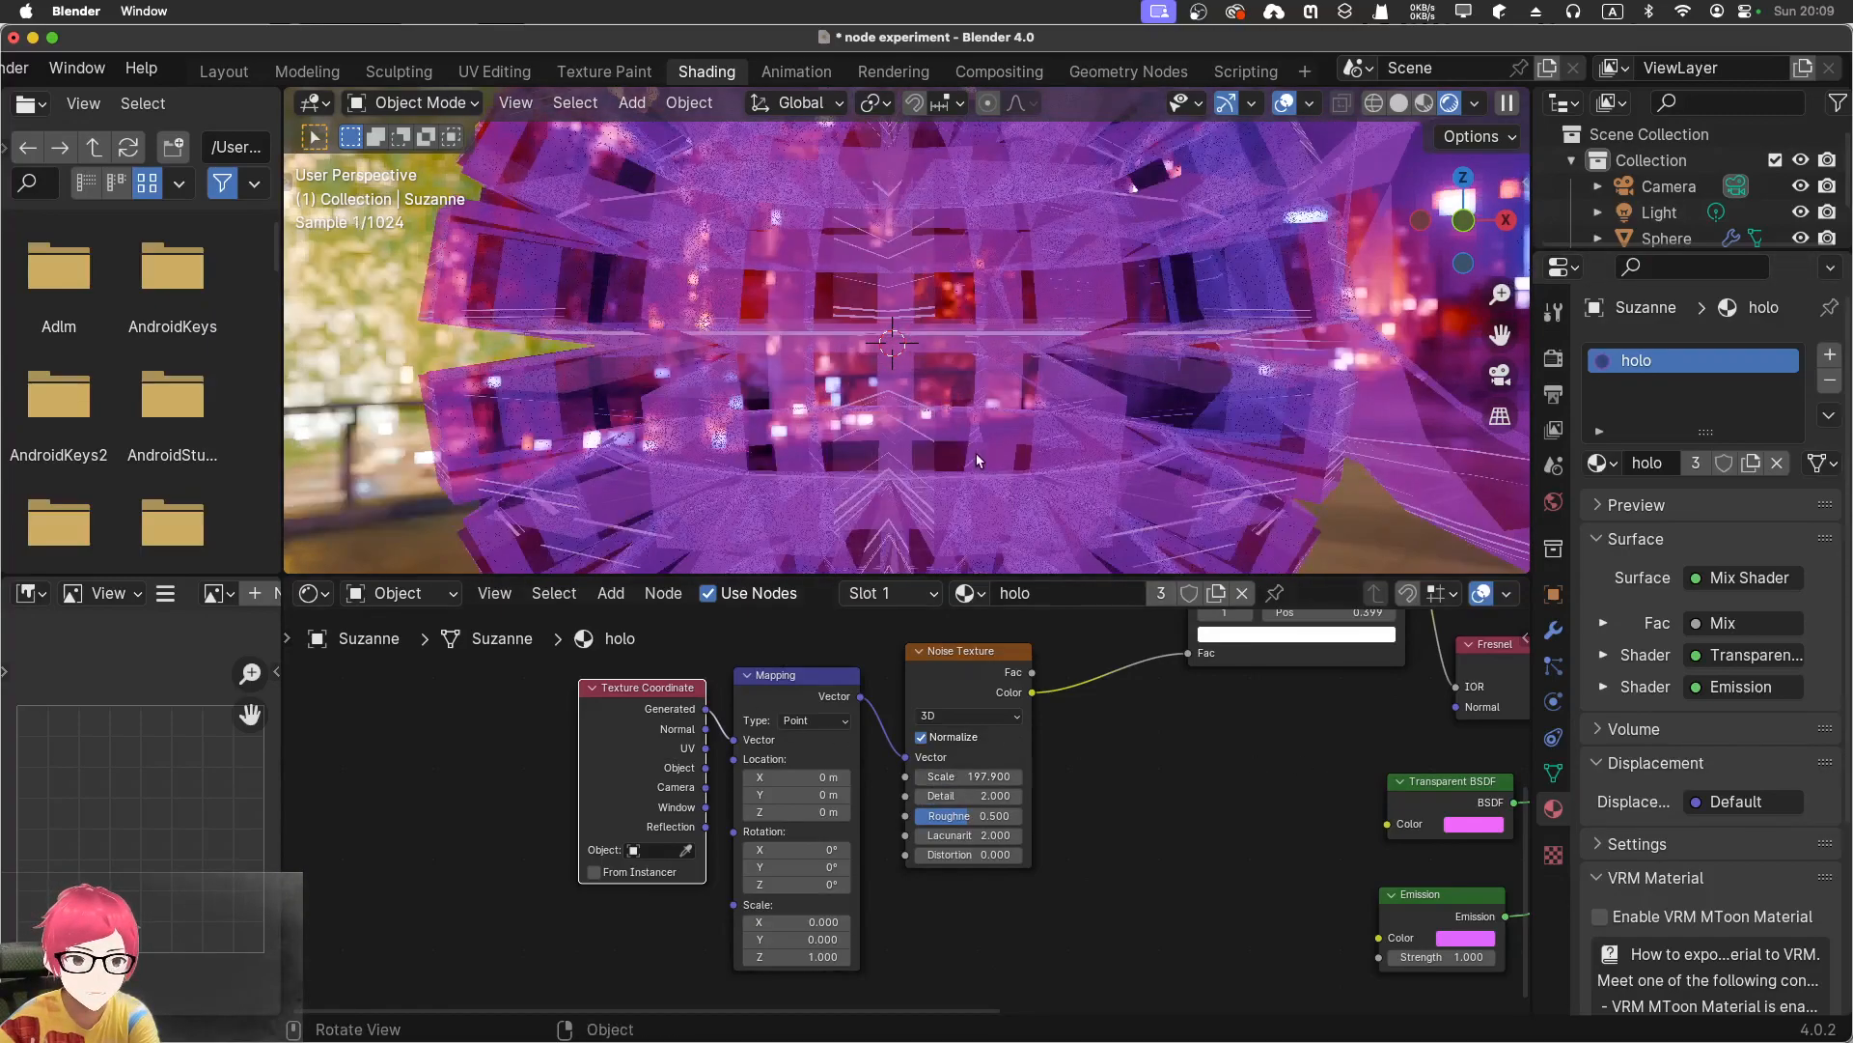
pyautogui.moveTo(1141, 466); pyautogui.dragTo(802, 412, button='middle')
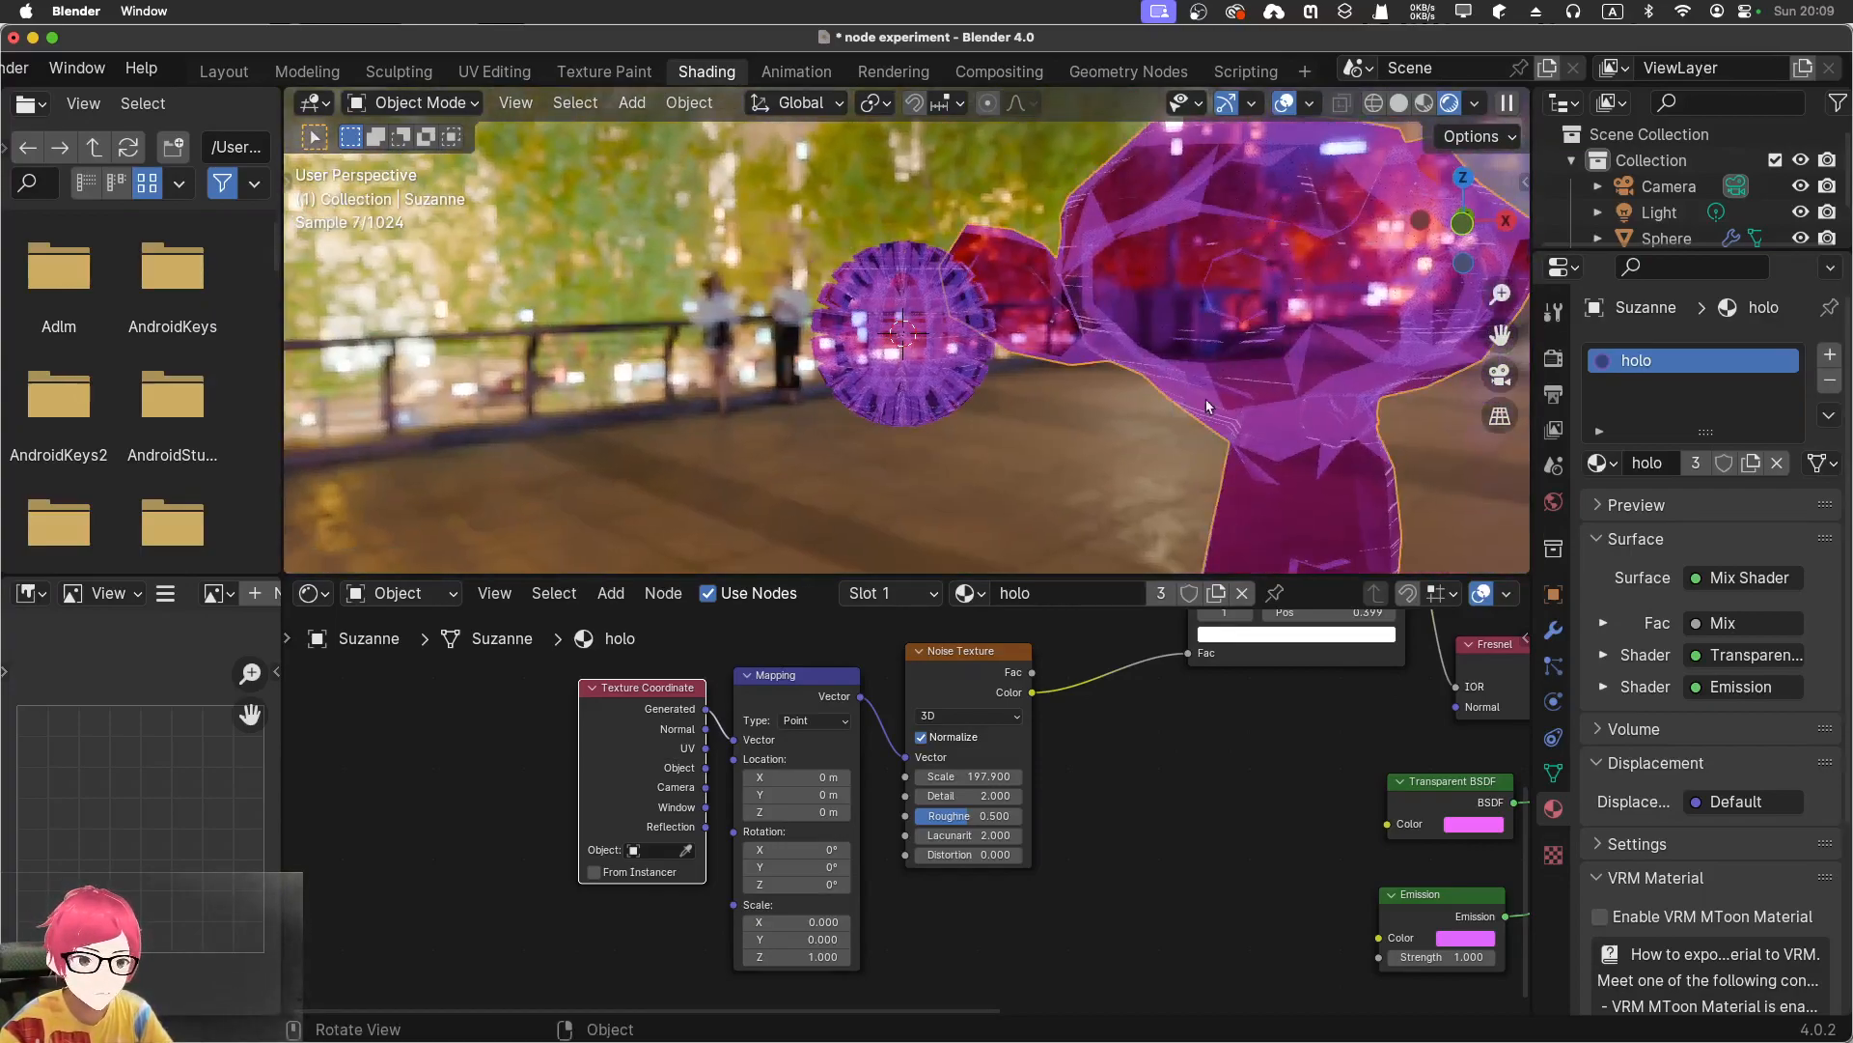
# Select the sphere and examine the holographic material on it and the monkey from different distances and angles
pyautogui.click(962, 393)
pyautogui.press('KP_Decimal')
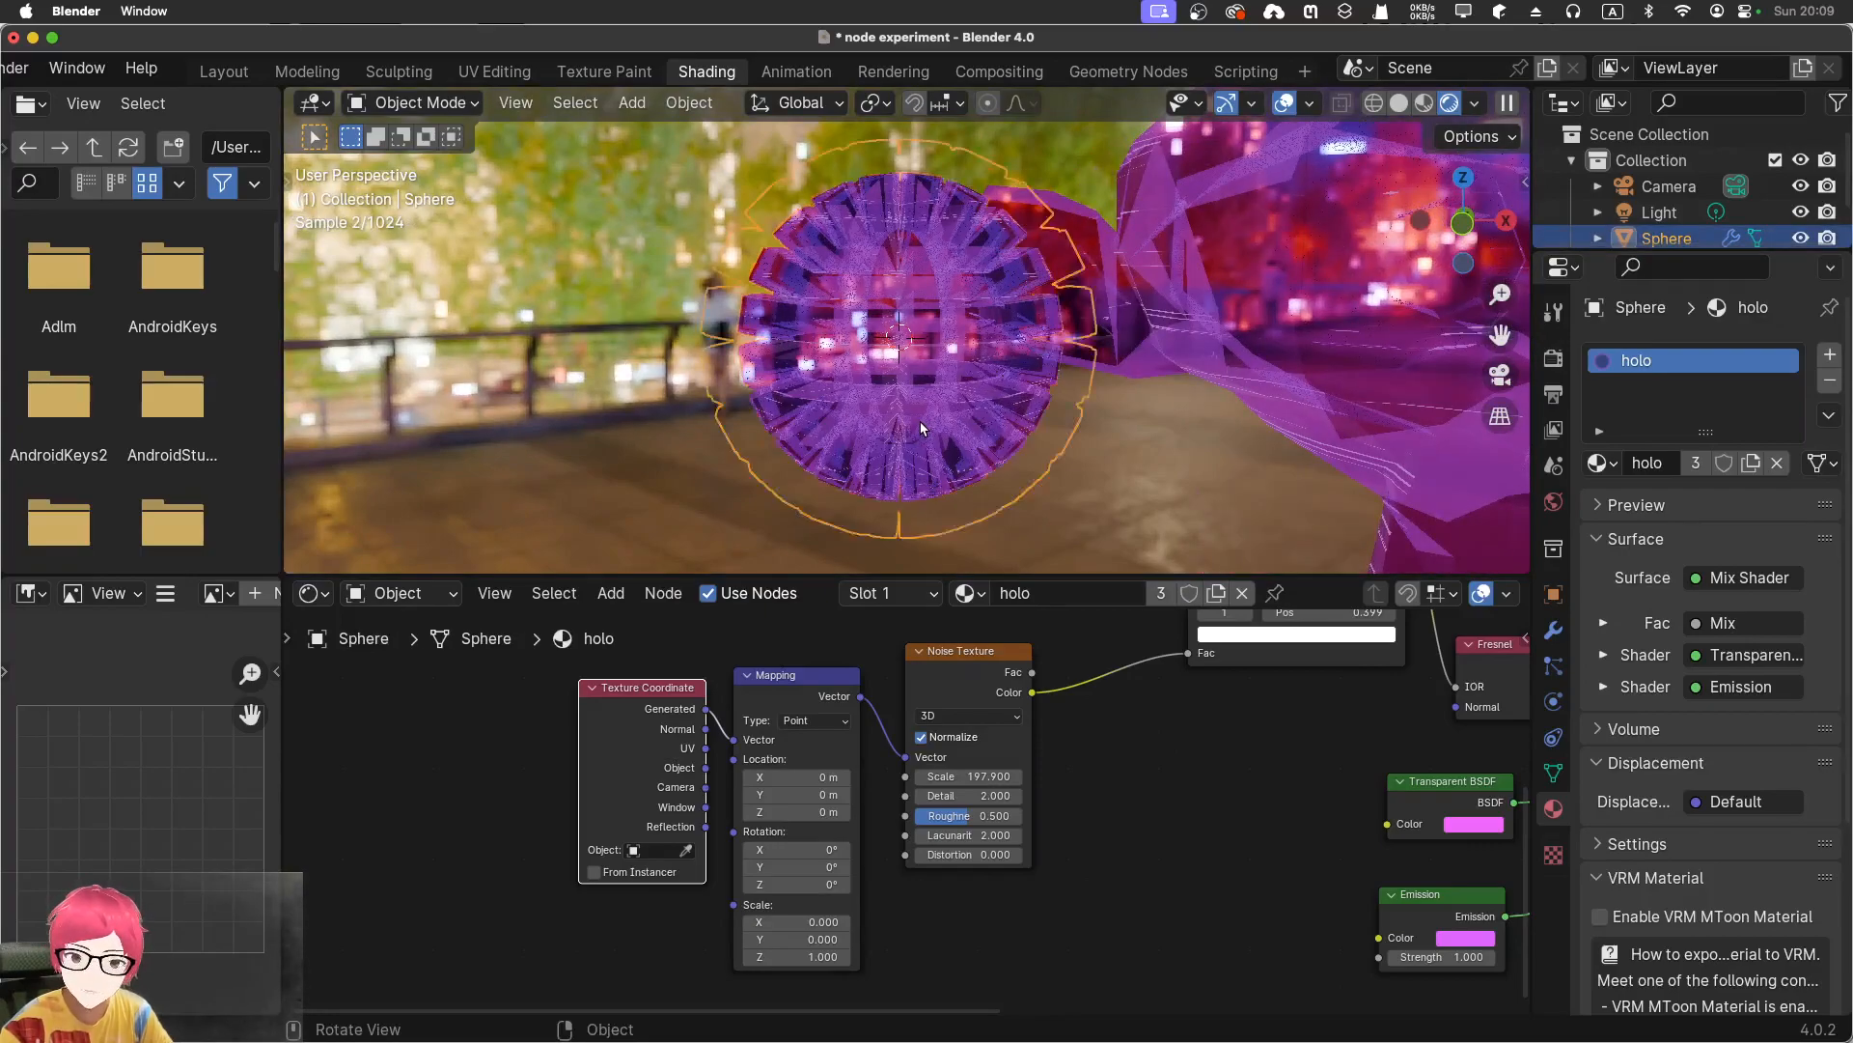
pyautogui.scroll(4, 919, 421)
pyautogui.scroll(-5, 922, 414)
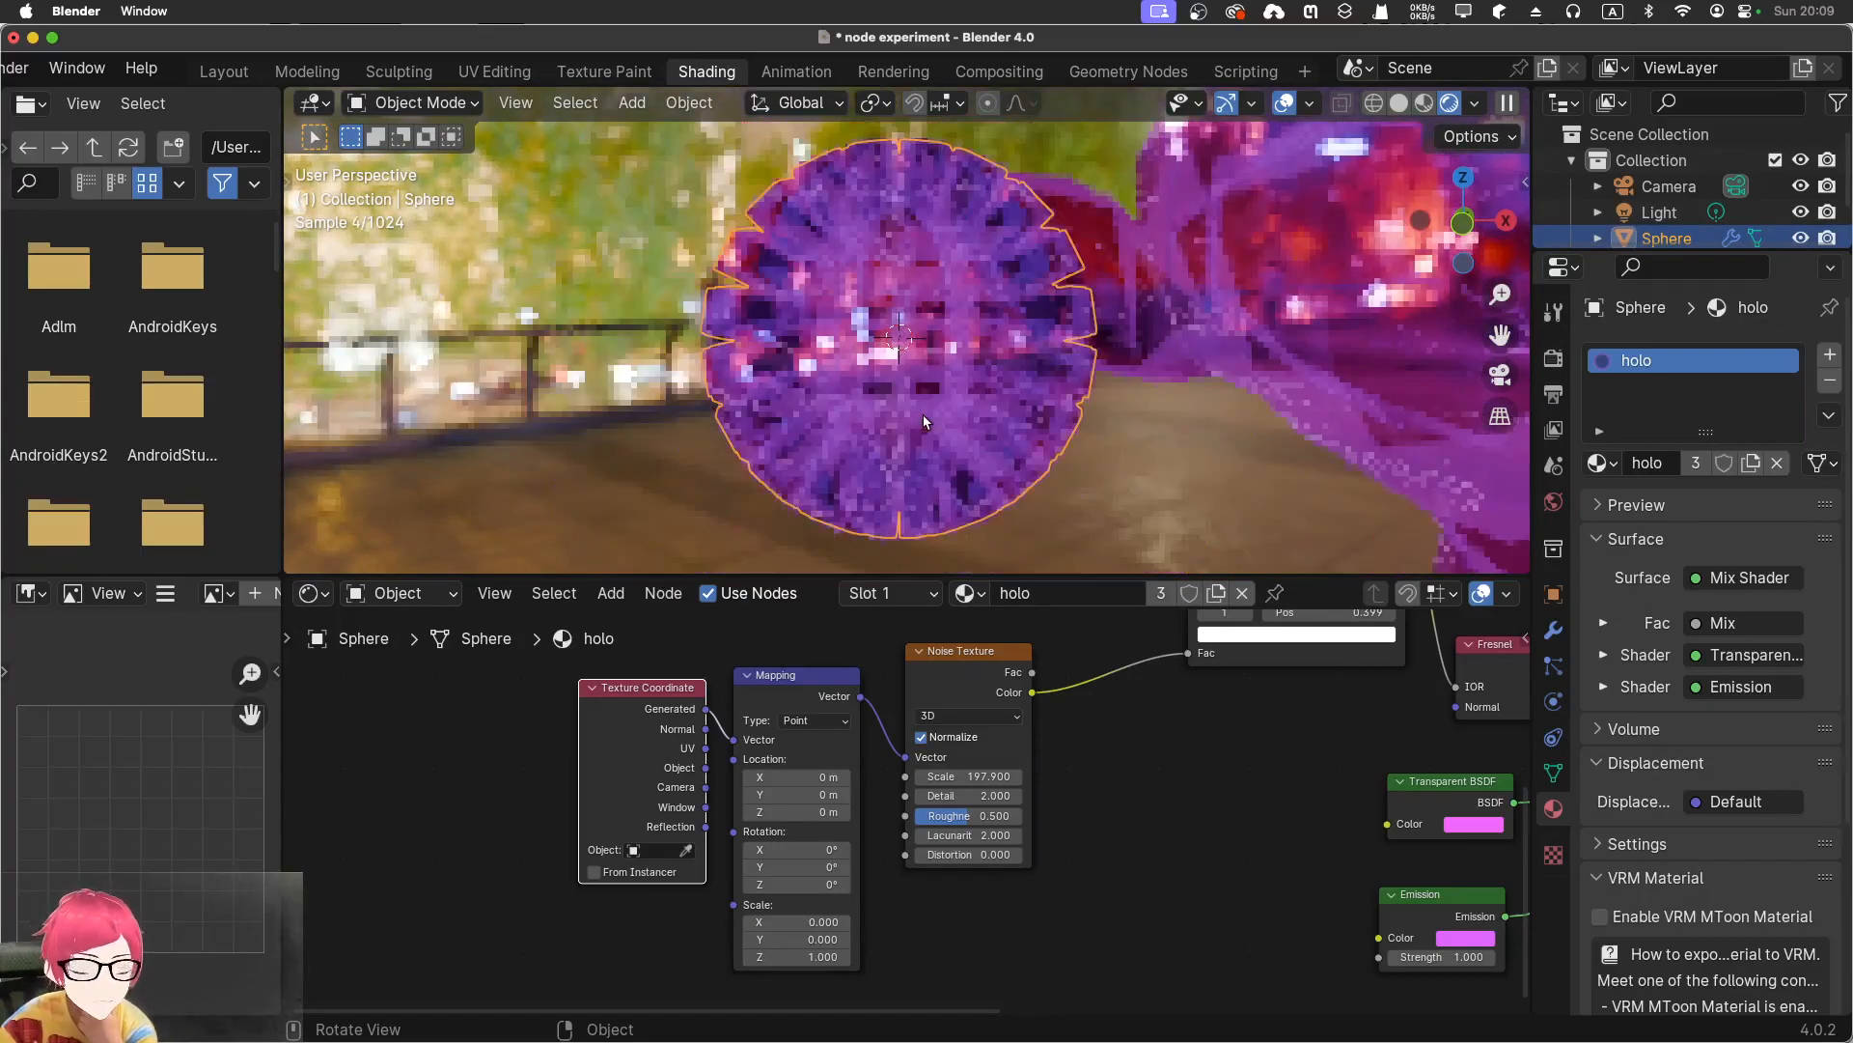
pyautogui.scroll(-3, 924, 416)
pyautogui.moveTo(1260, 444); pyautogui.dragTo(943, 473, button='middle')
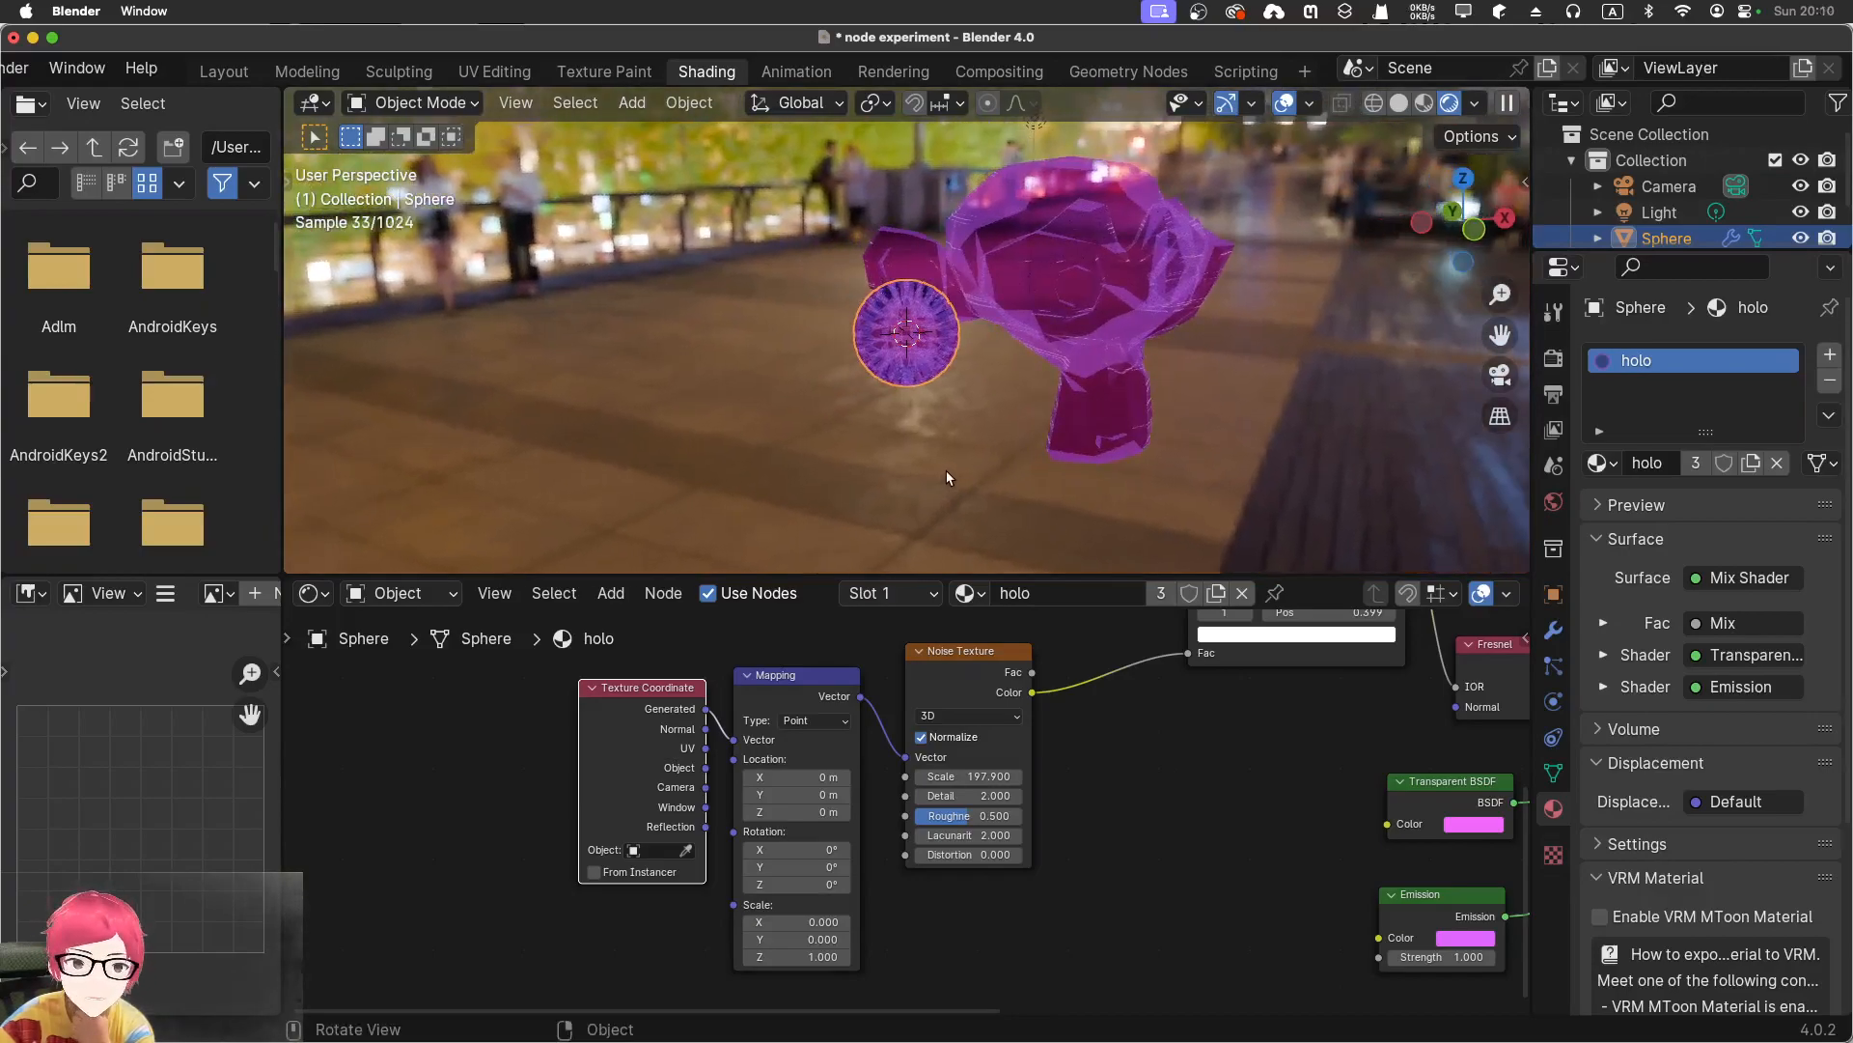
pyautogui.hotkey('shift', '`')
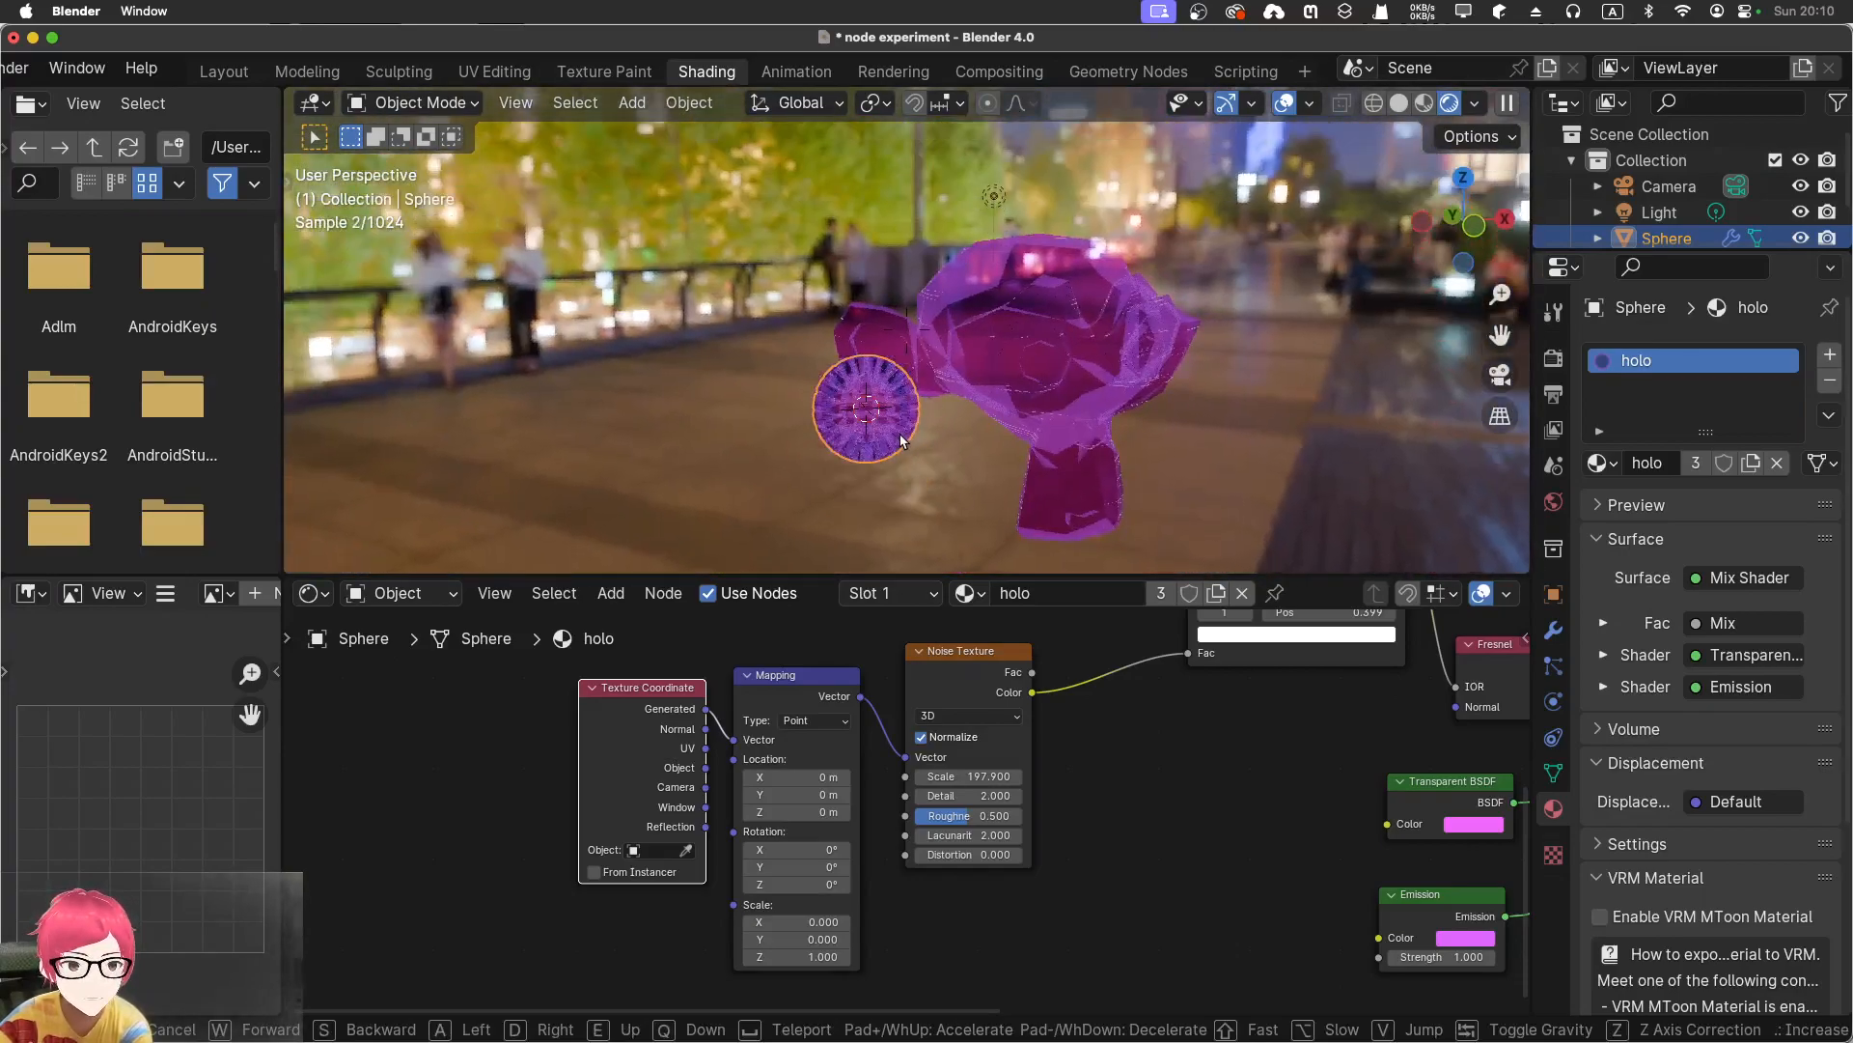
pyautogui.click(900, 435)
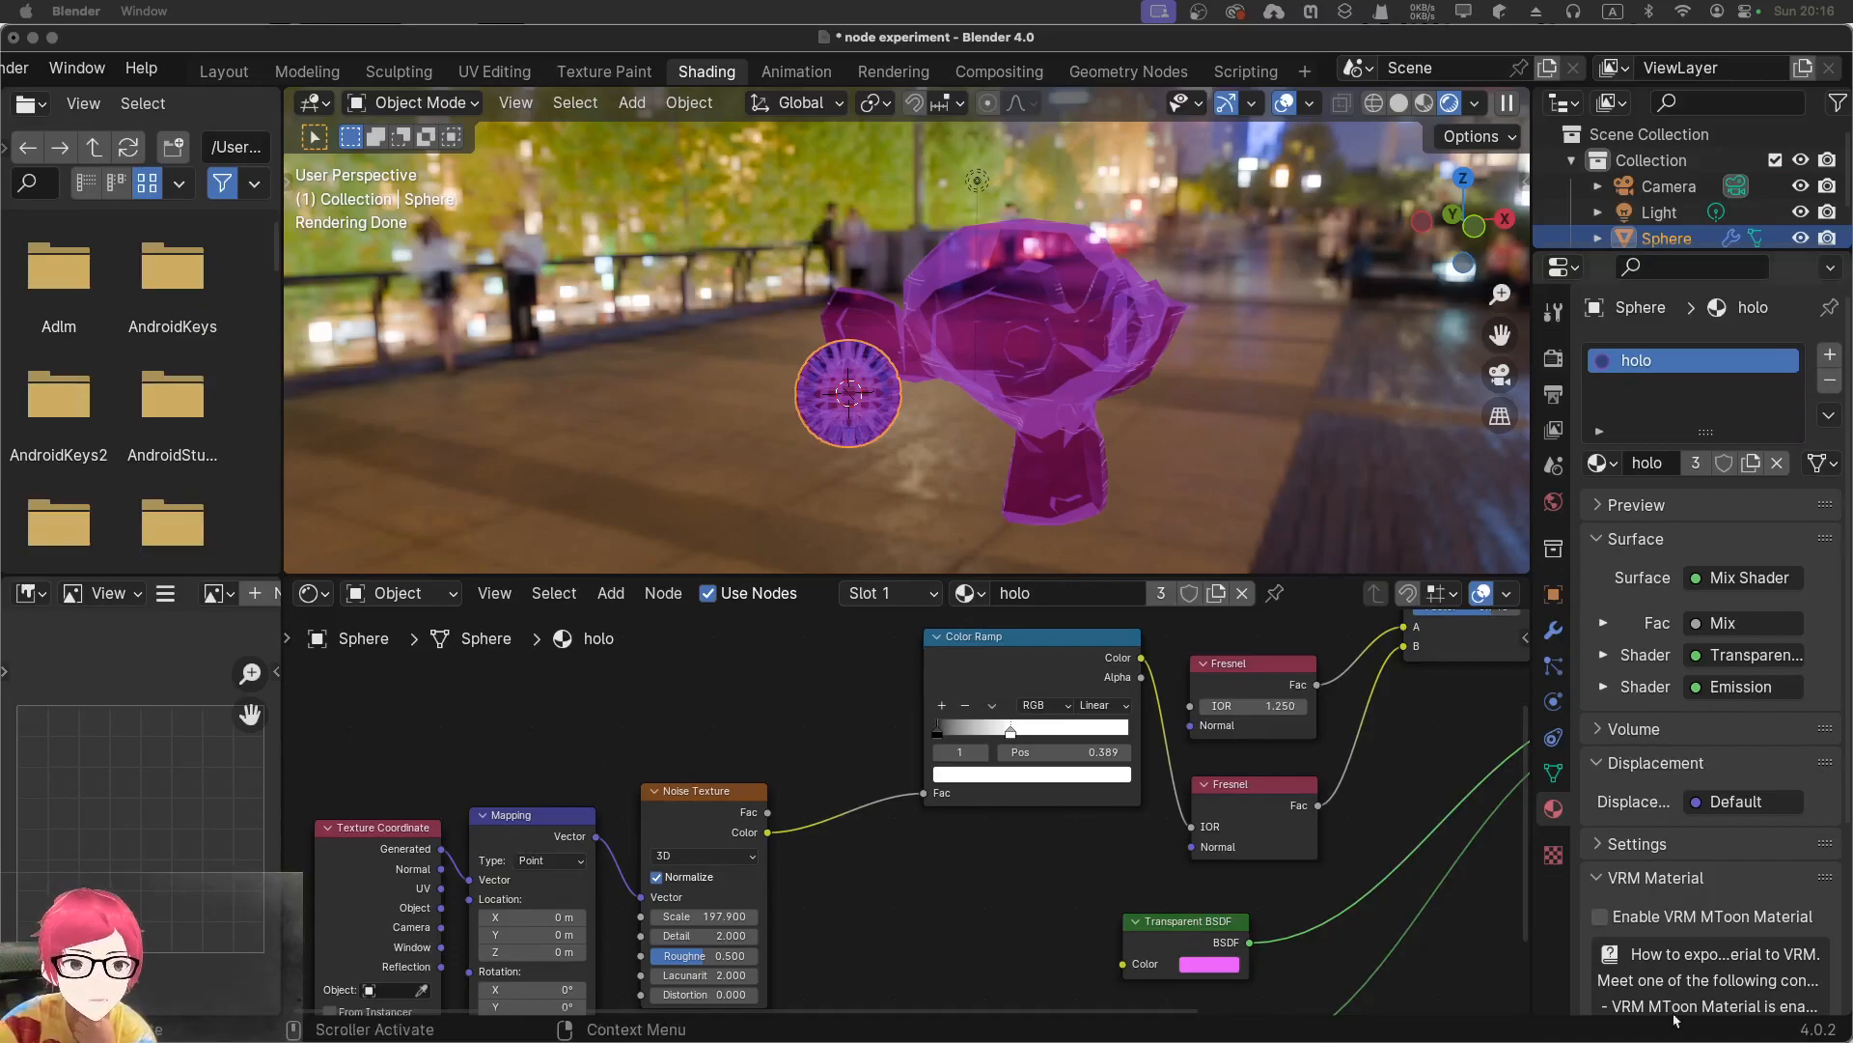
# Set the Emission node's strength to 13 and view the glow on the monkey from the front
pyautogui.click(668, 678)
pyautogui.scroll(-5, 993, 943)
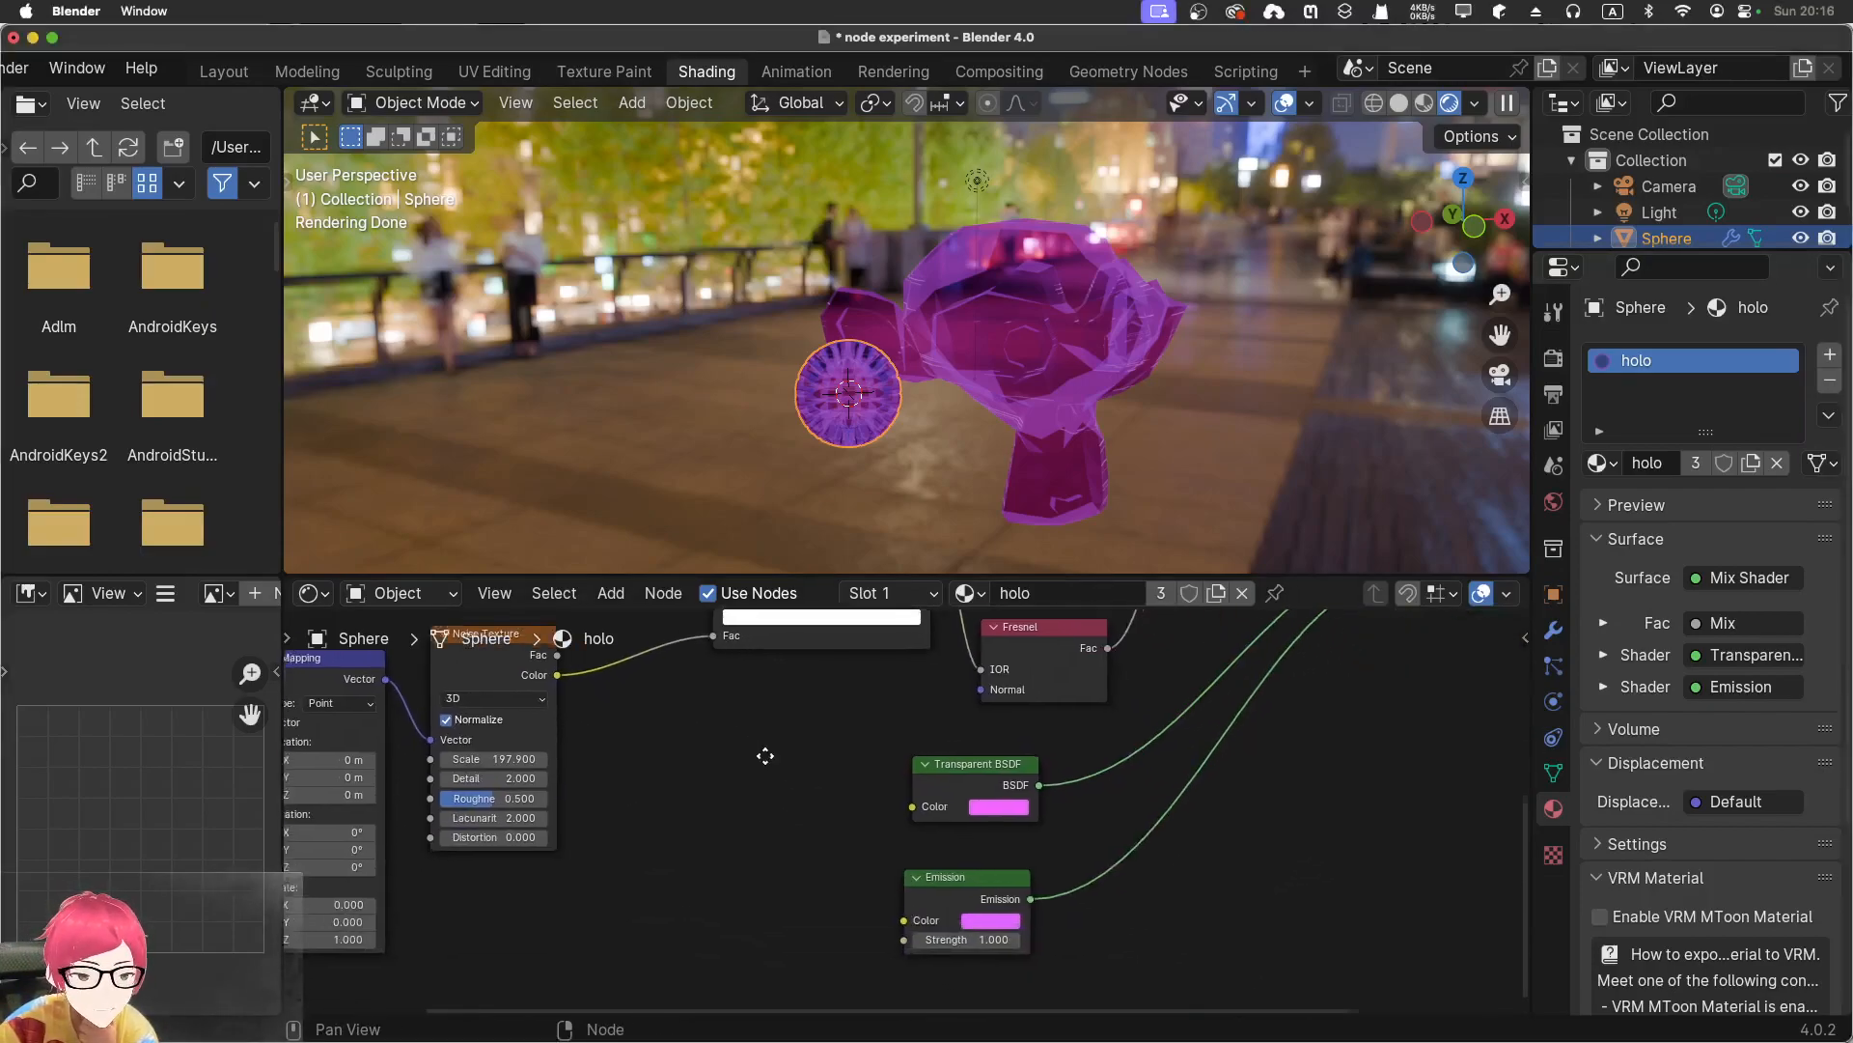
pyautogui.moveTo(920, 771); pyautogui.dragTo(1030, 780)
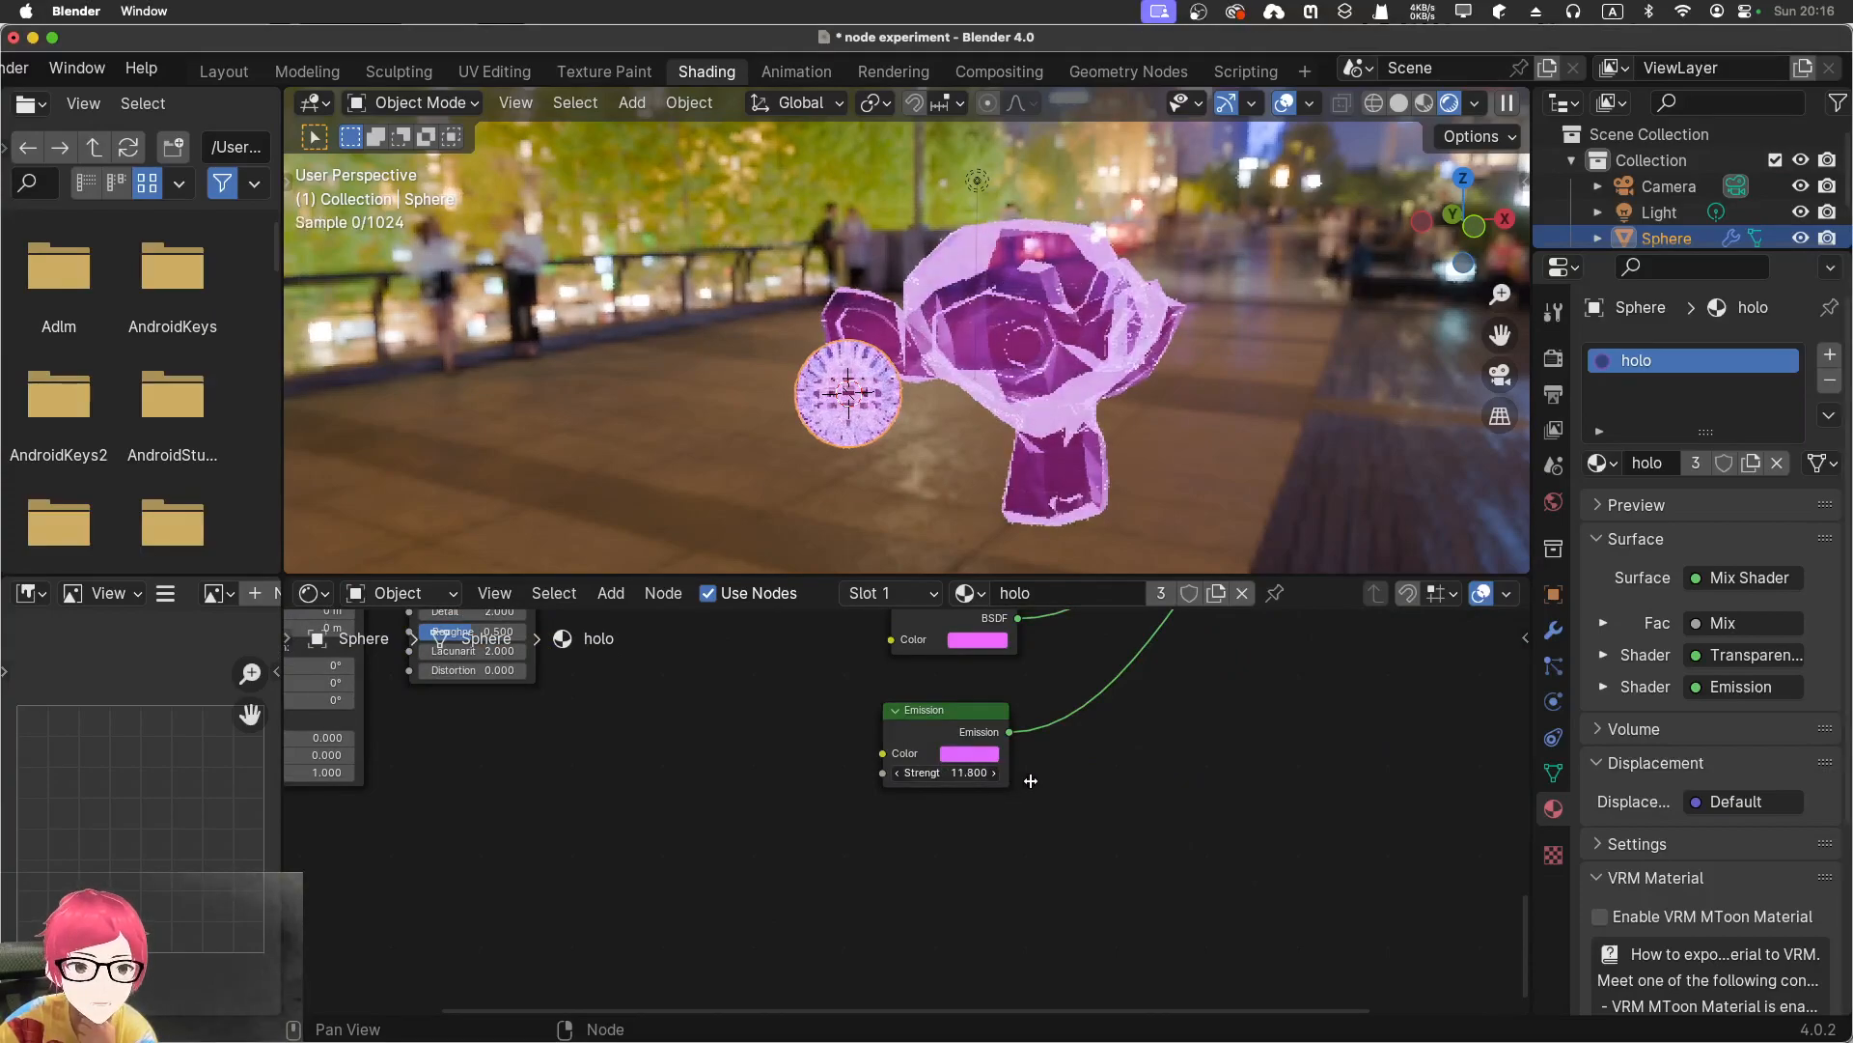
pyautogui.moveTo(982, 484); pyautogui.dragTo(946, 472, button='middle')
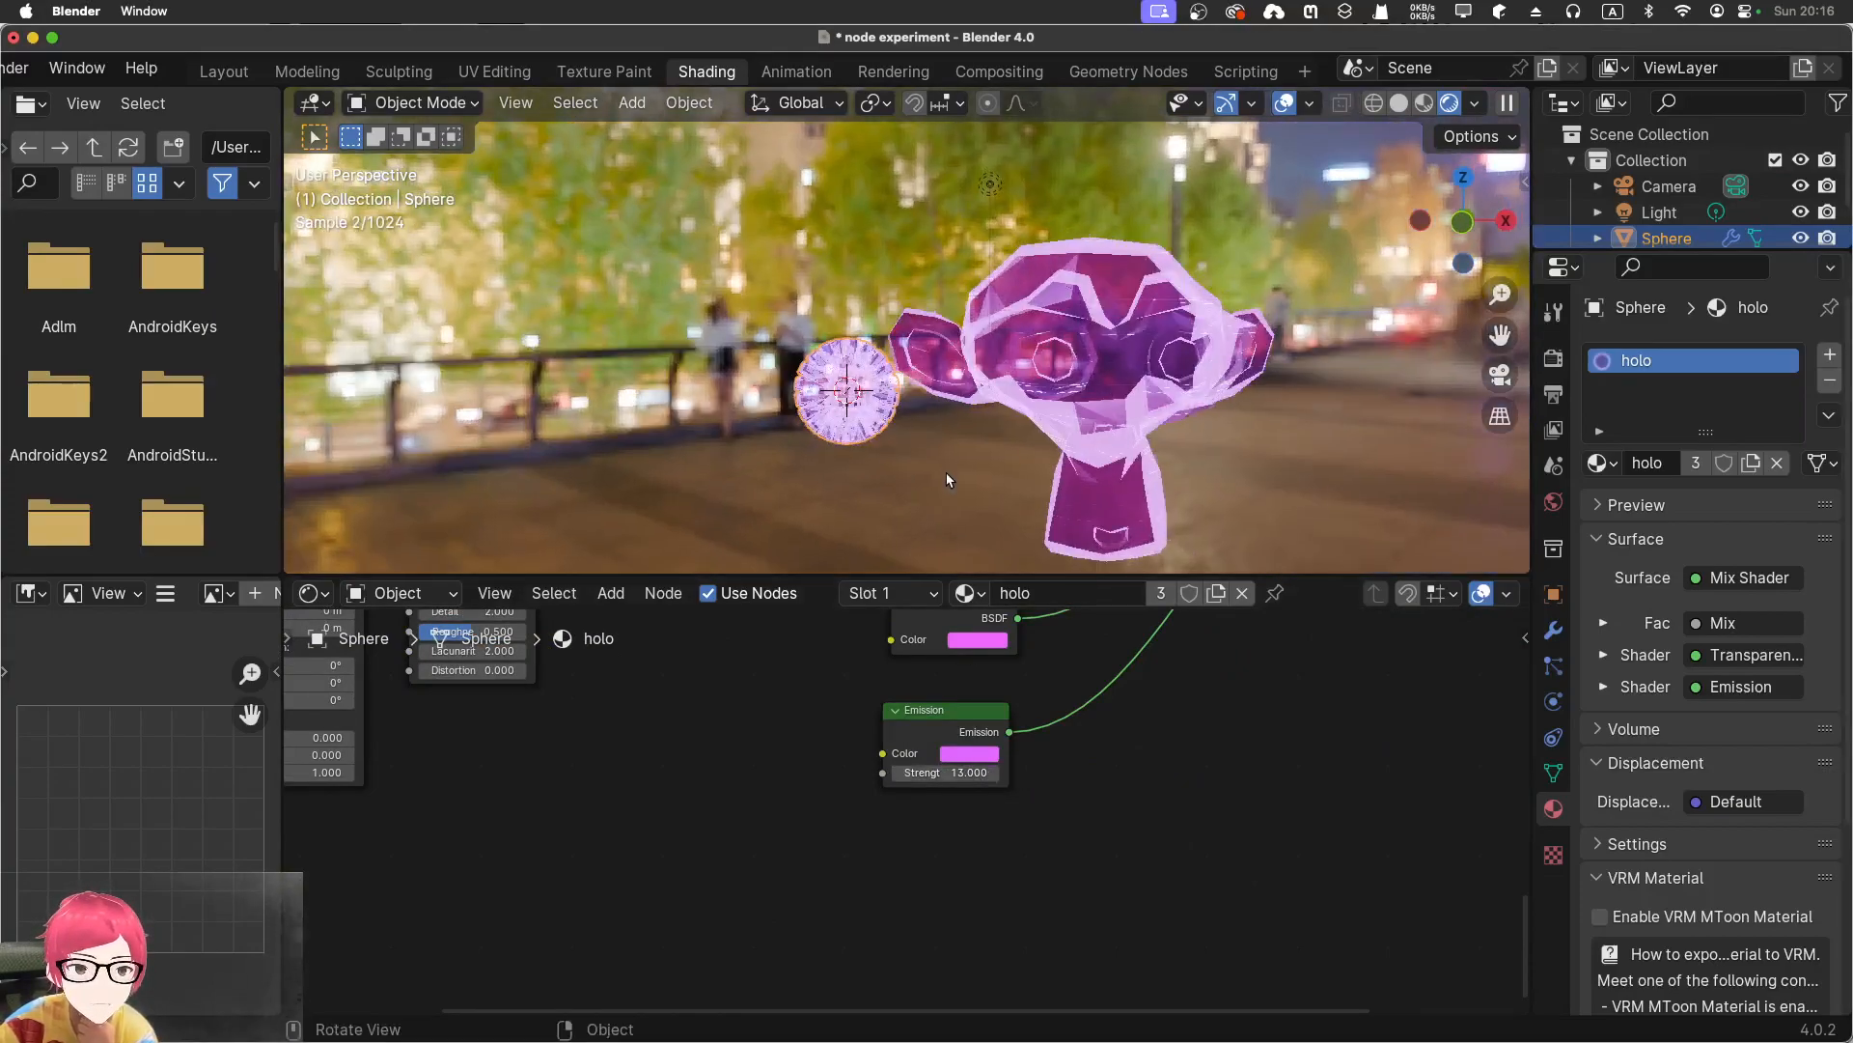
# Change the Emission node's color to pale yellow with hue 0.131 and saturation 0.674
pyautogui.click(980, 755)
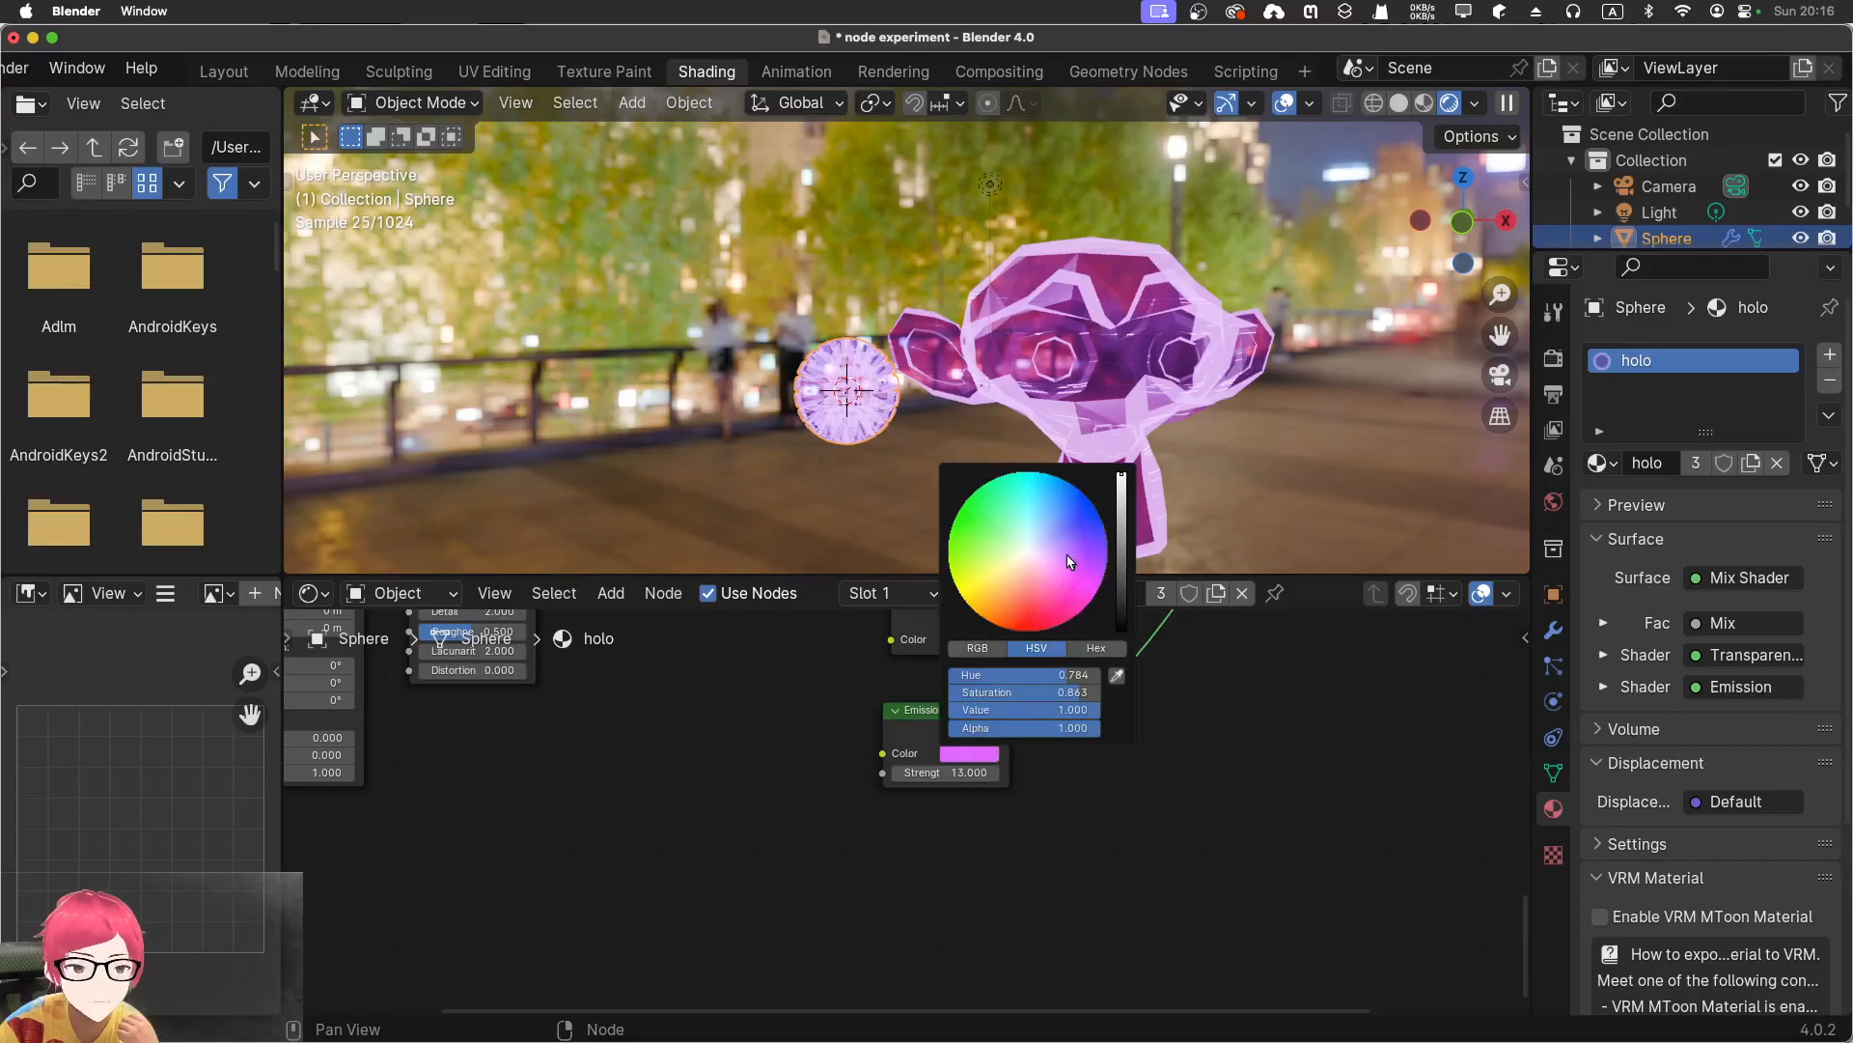
pyautogui.moveTo(1046, 569); pyautogui.dragTo(1020, 569)
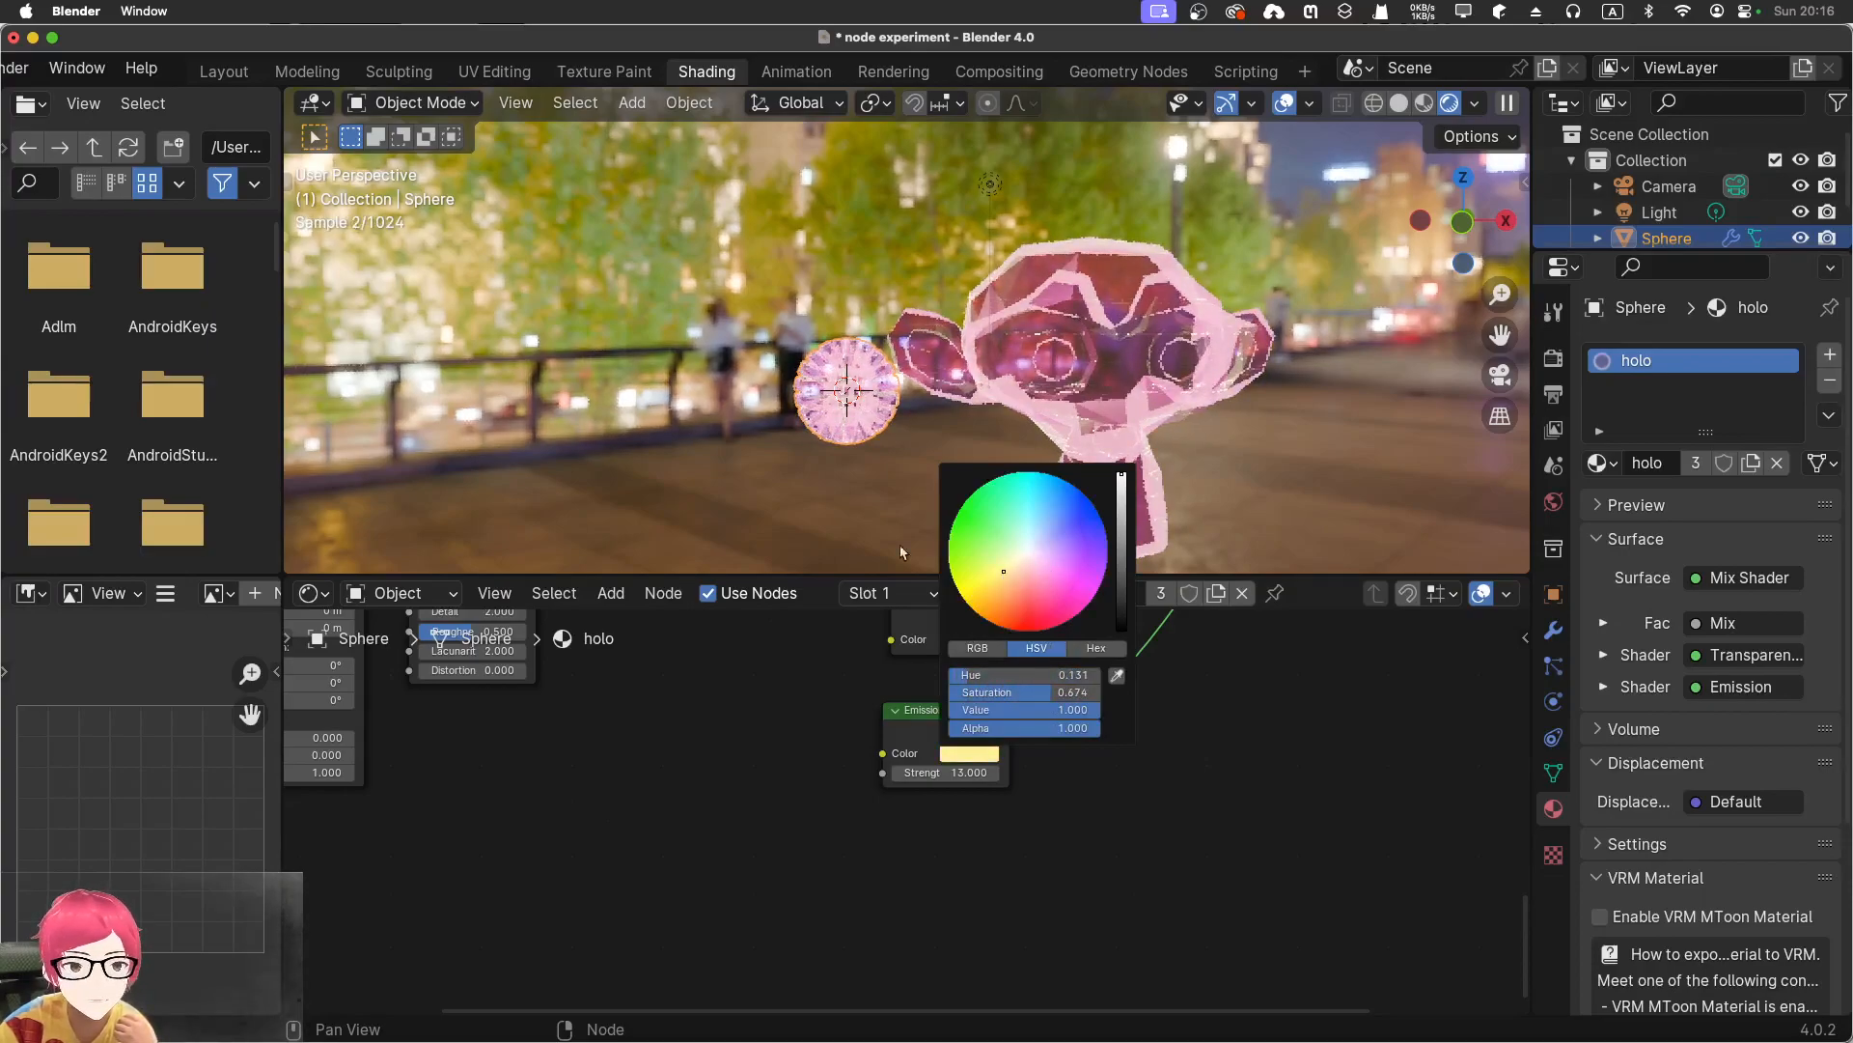
pyautogui.moveTo(833, 703); pyautogui.dragTo(768, 847, button='middle')
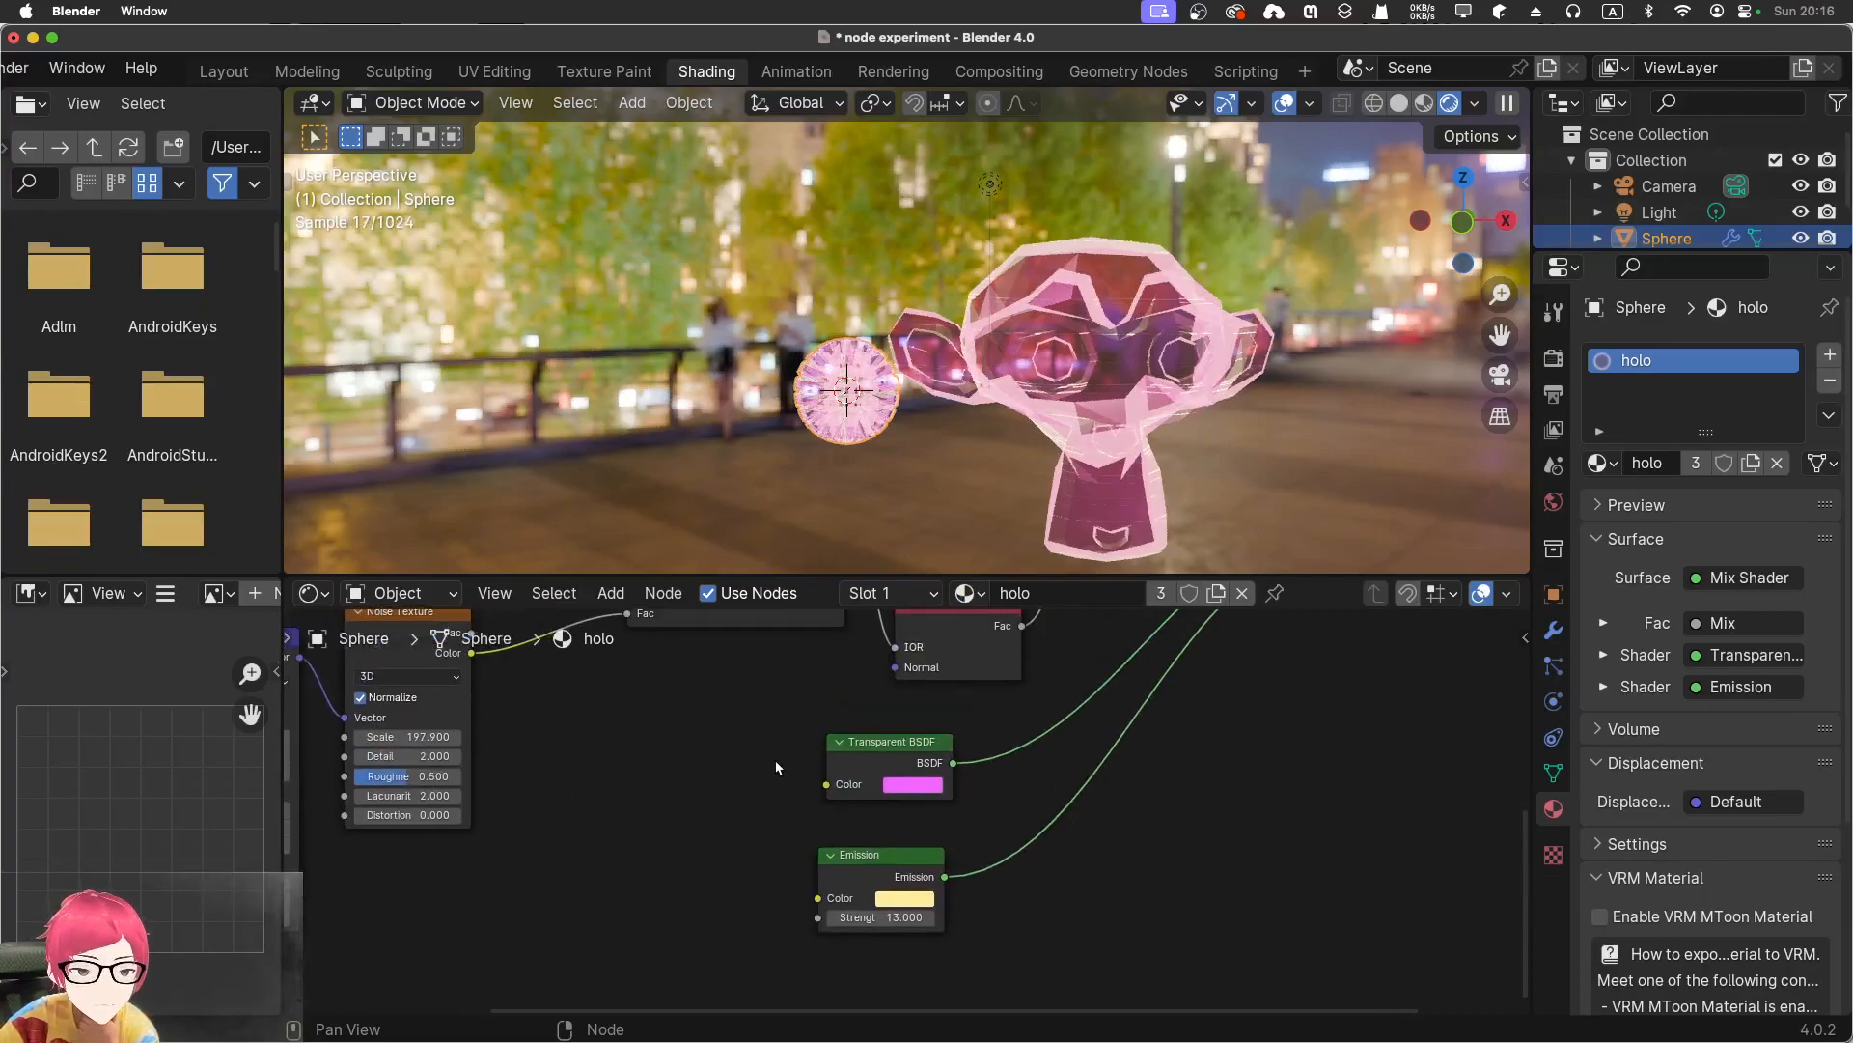
# Move the Color Ramp's white stop to position 0.461
pyautogui.moveTo(780, 767); pyautogui.dragTo(766, 930, button='middle')
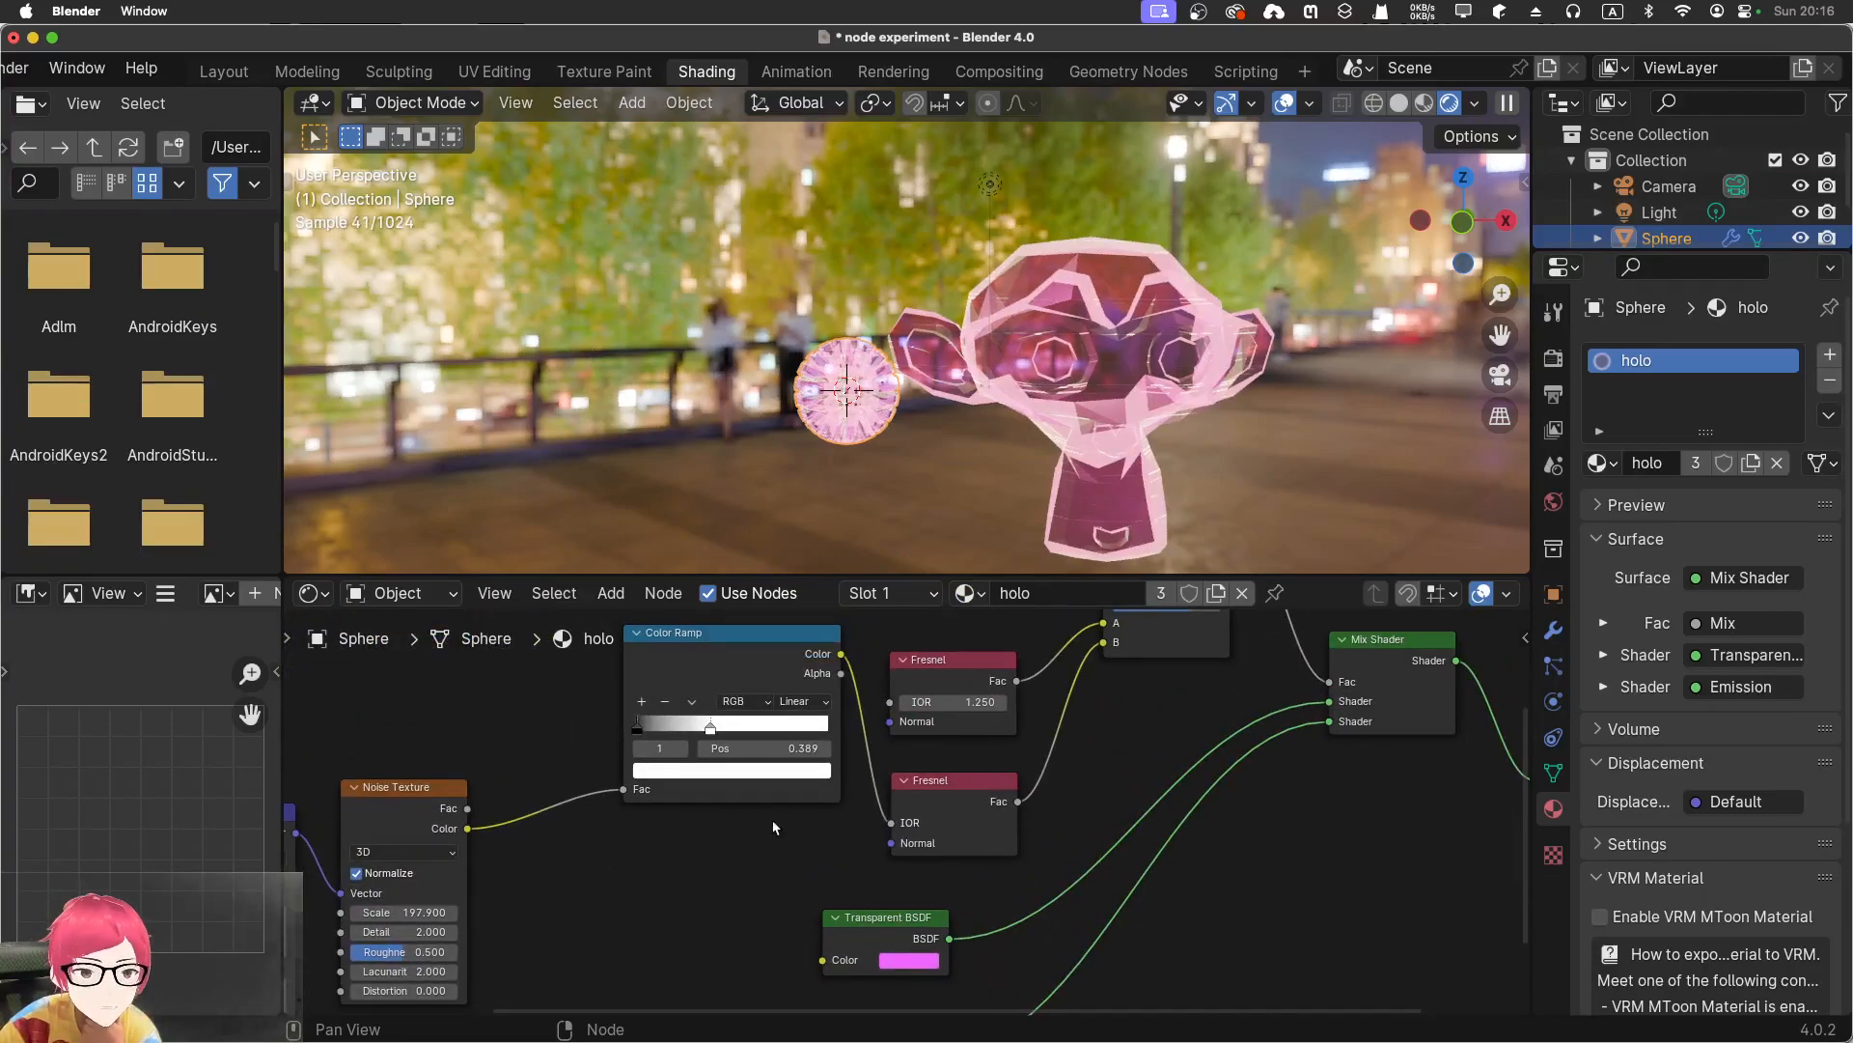
pyautogui.click(953, 779)
pyautogui.moveTo(1053, 721); pyautogui.dragTo(926, 843, button='middle')
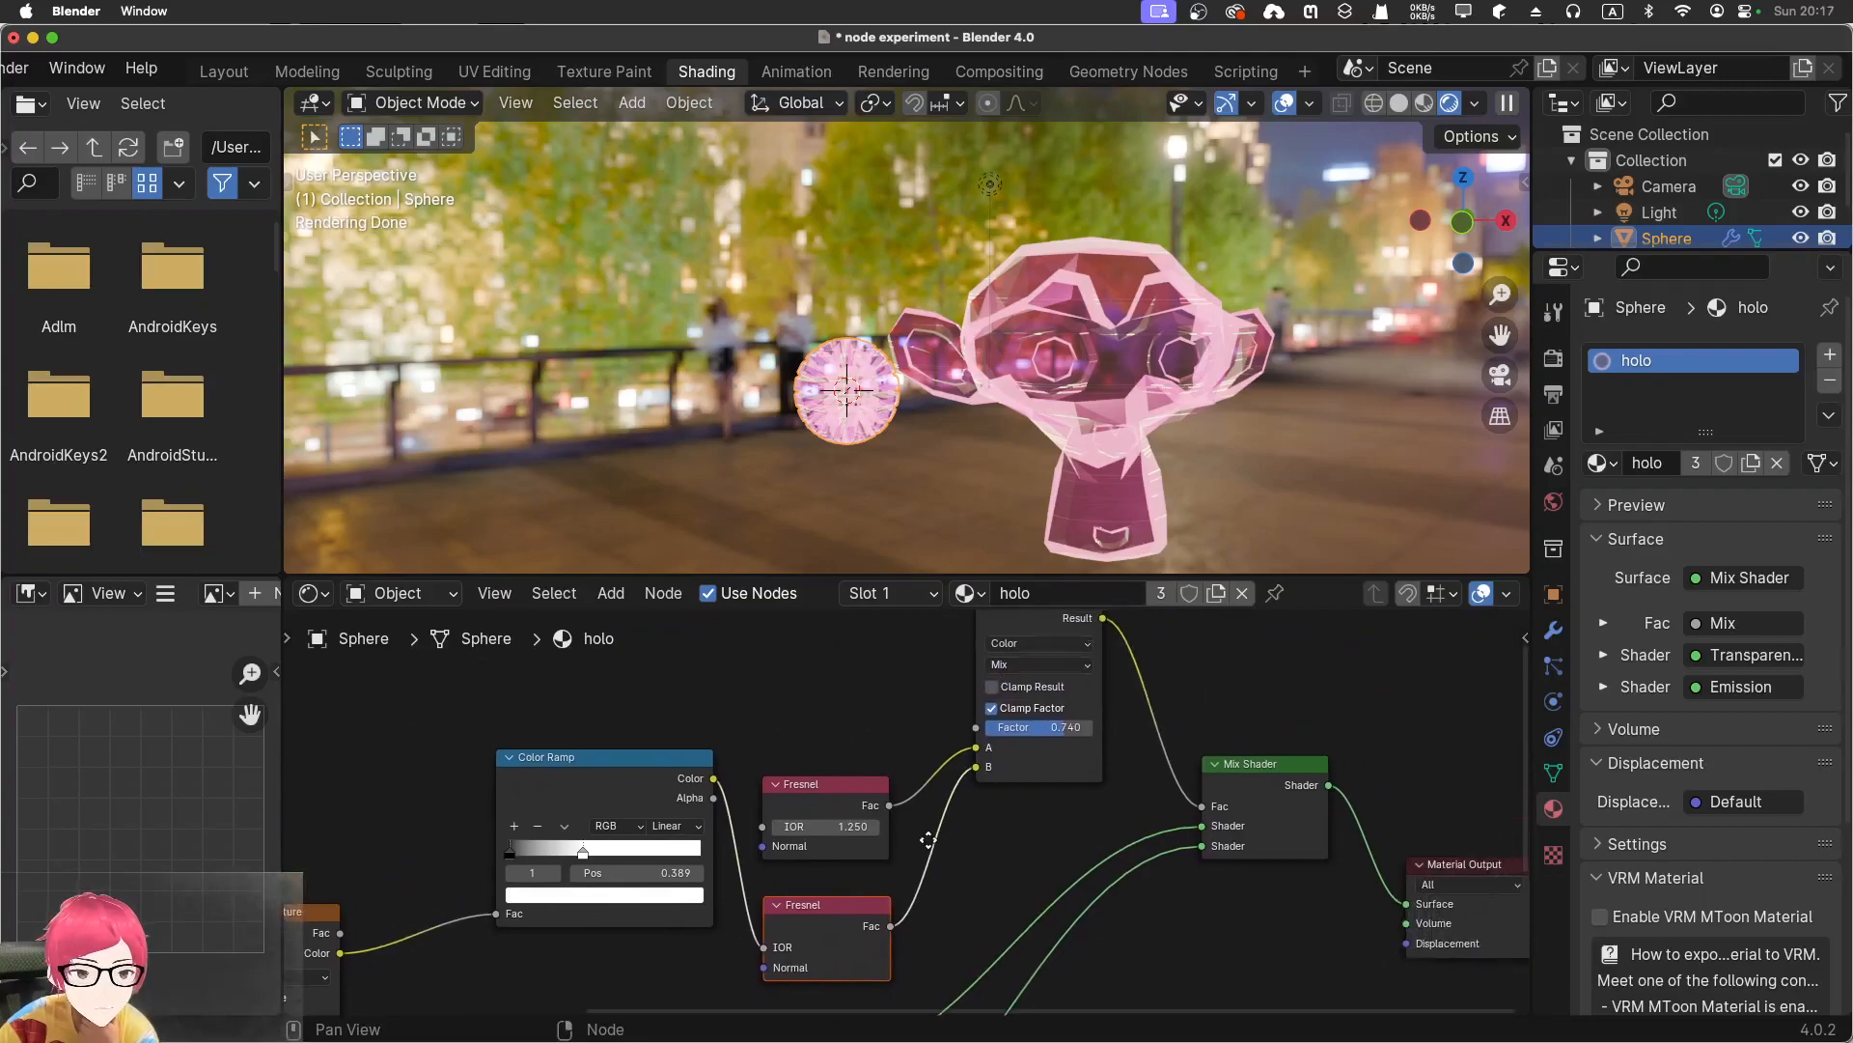
pyautogui.moveTo(584, 867); pyautogui.dragTo(765, 819, button='middle')
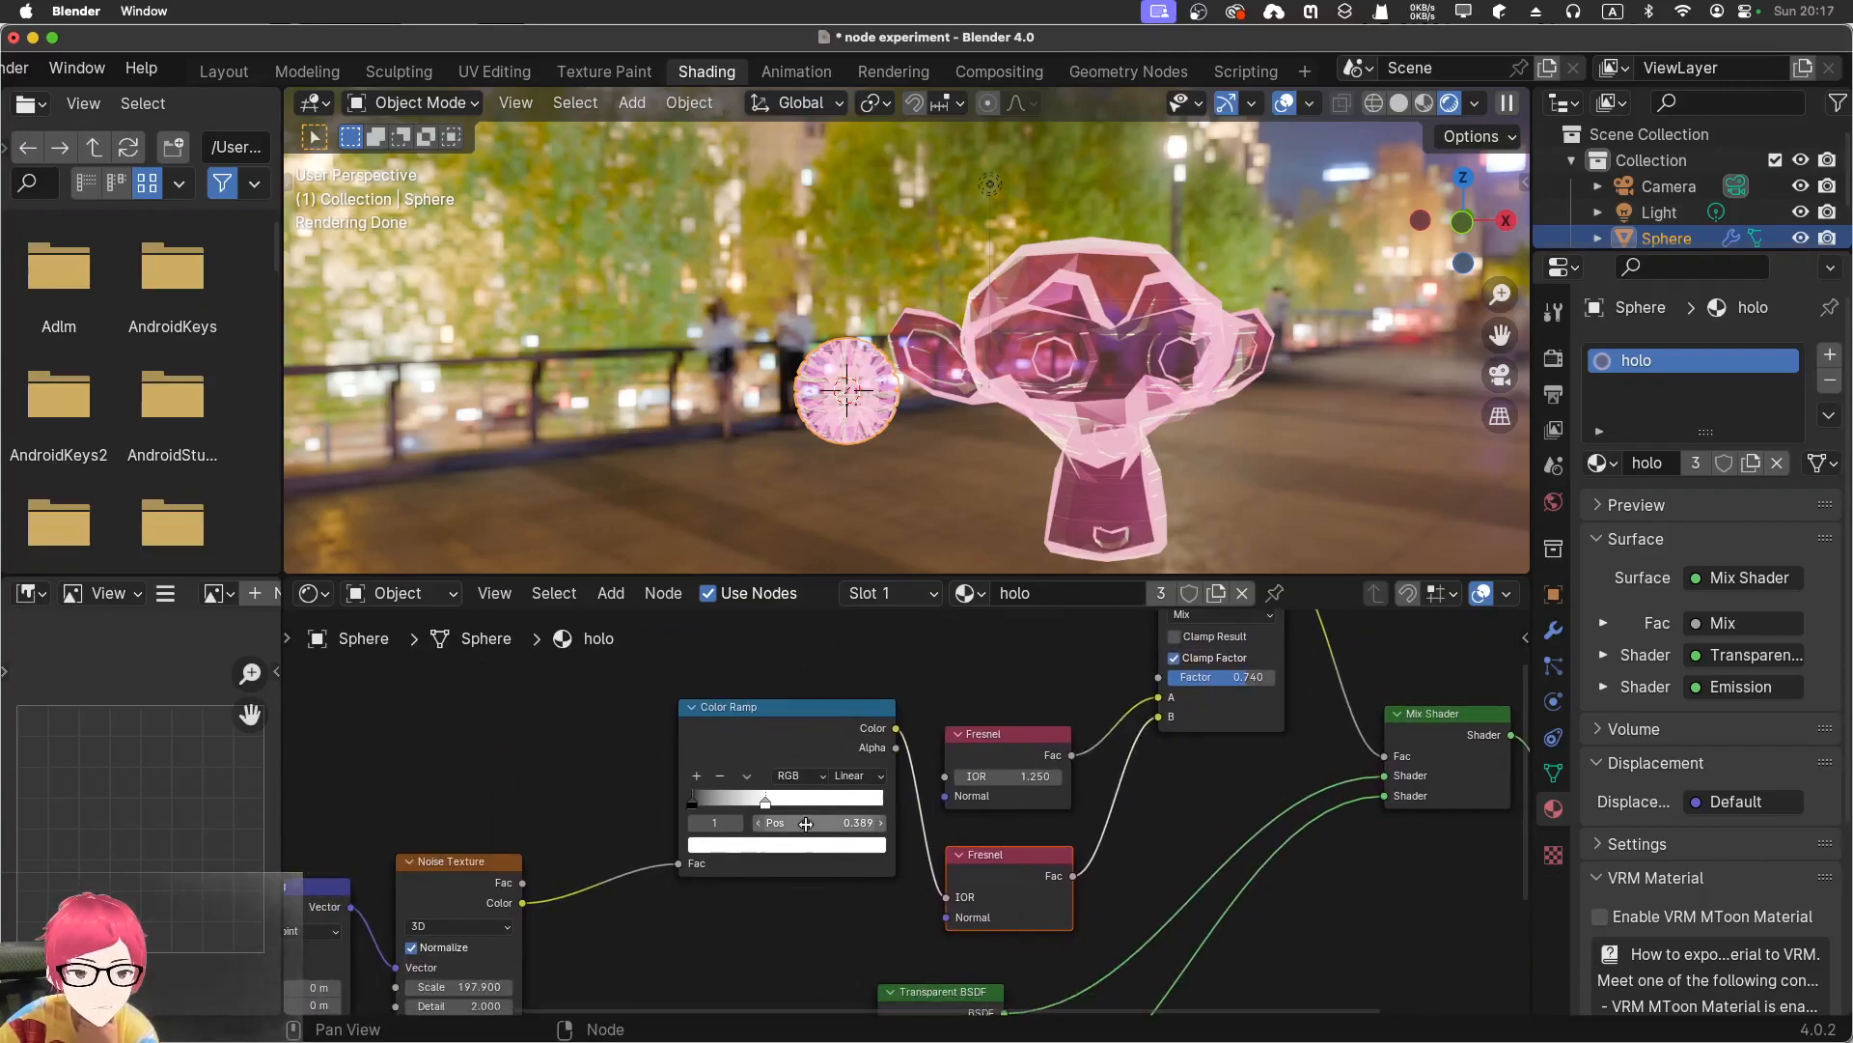
pyautogui.moveTo(765, 804)
pyautogui.mouseDown()
pyautogui.moveTo(825, 811)
pyautogui.moveTo(793, 809)
pyautogui.mouseUp()
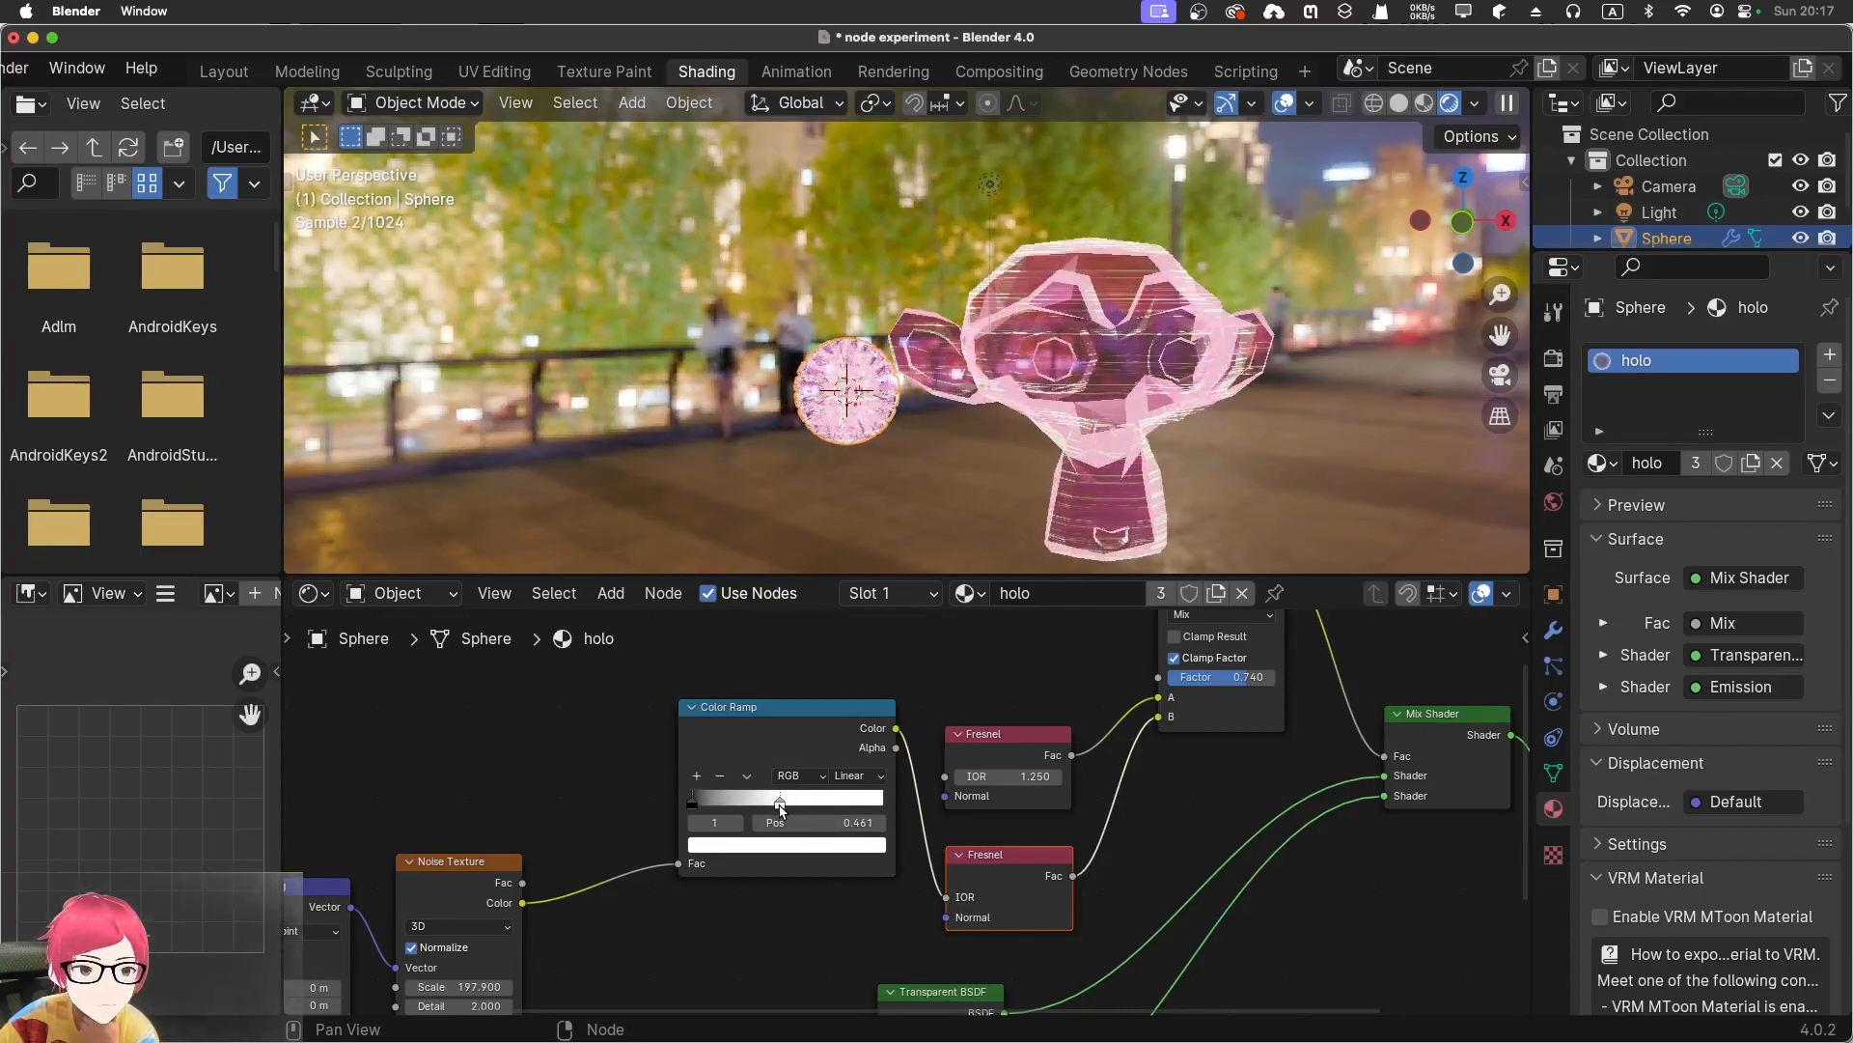
# Raise the Mix node's factor to 0.901 and check the line pattern on the meshes up close
pyautogui.moveTo(1090, 658); pyautogui.dragTo(800, 691, button='middle')
pyautogui.moveTo(934, 708)
pyautogui.mouseDown()
pyautogui.moveTo(916, 708)
pyautogui.moveTo(976, 710)
pyautogui.moveTo(959, 709)
pyautogui.mouseUp()
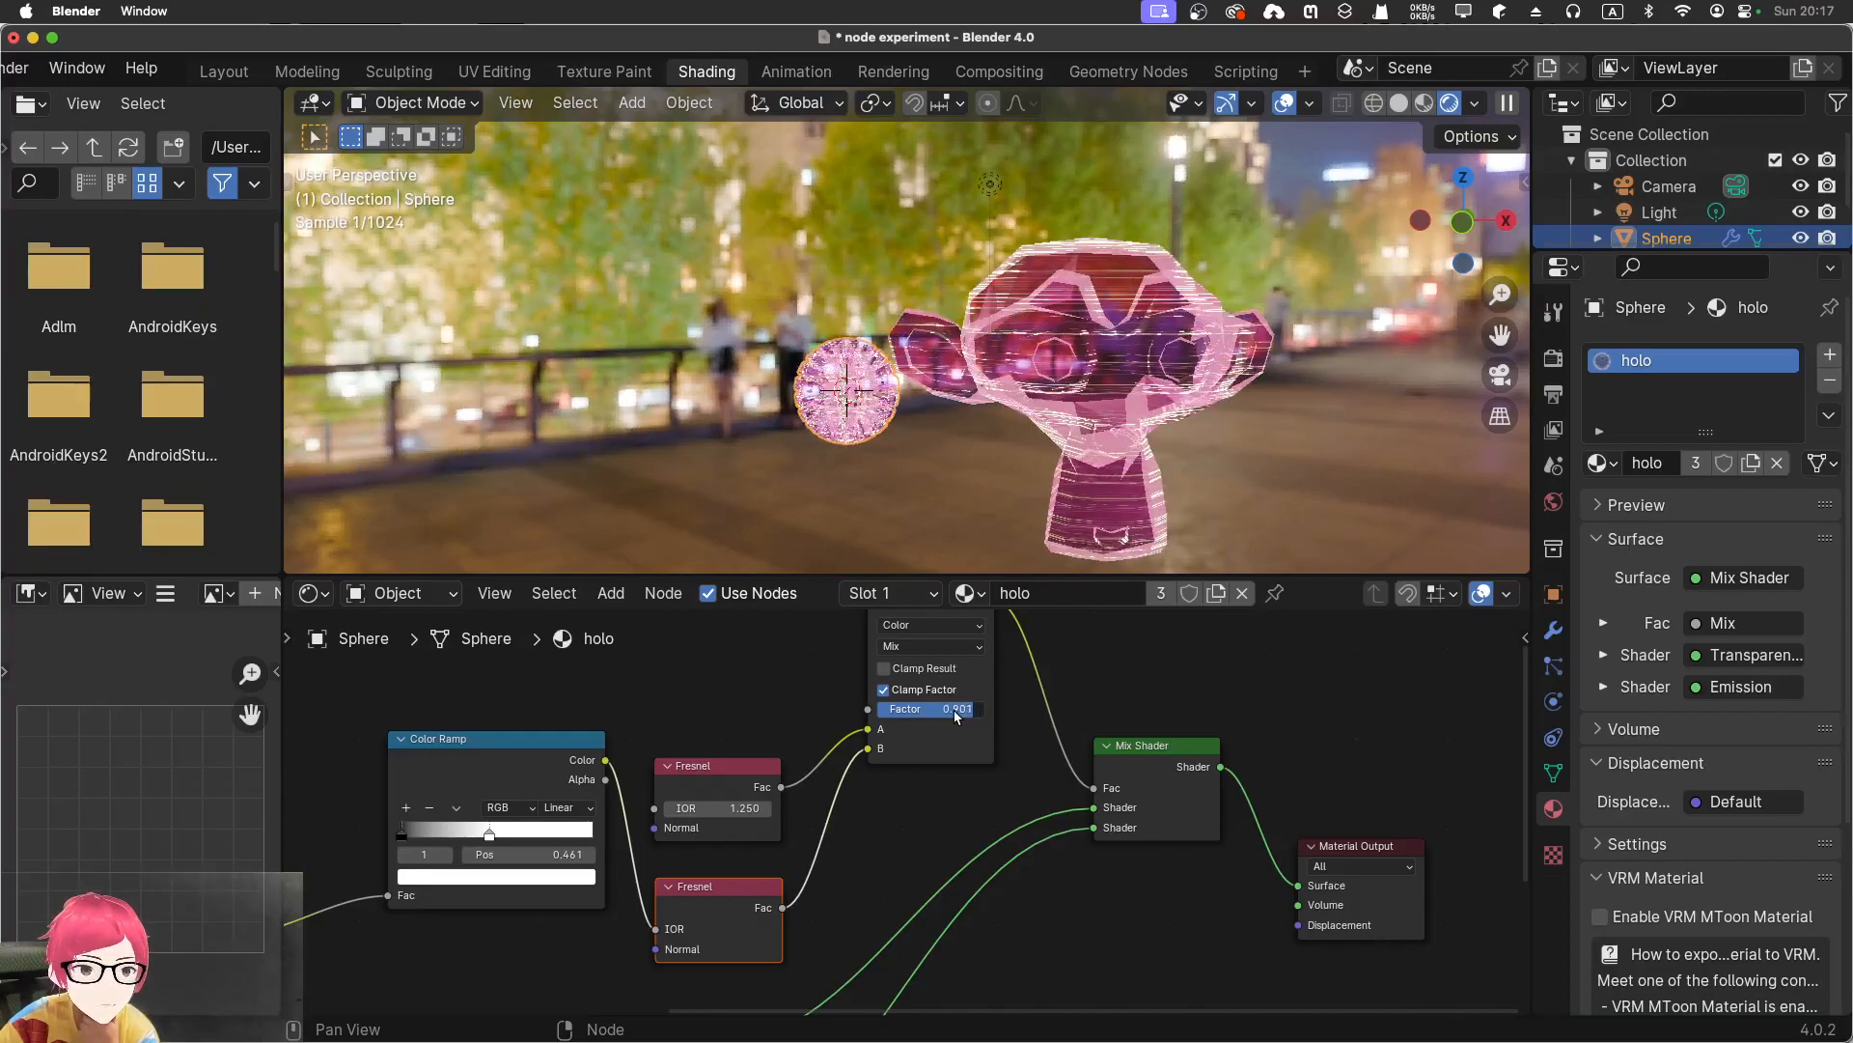
pyautogui.moveTo(628, 712); pyautogui.dragTo(602, 692, button='middle')
pyautogui.scroll(-2, 951, 415)
pyautogui.scroll(4, 948, 434)
pyautogui.moveTo(971, 493); pyautogui.dragTo(979, 457, button='middle')
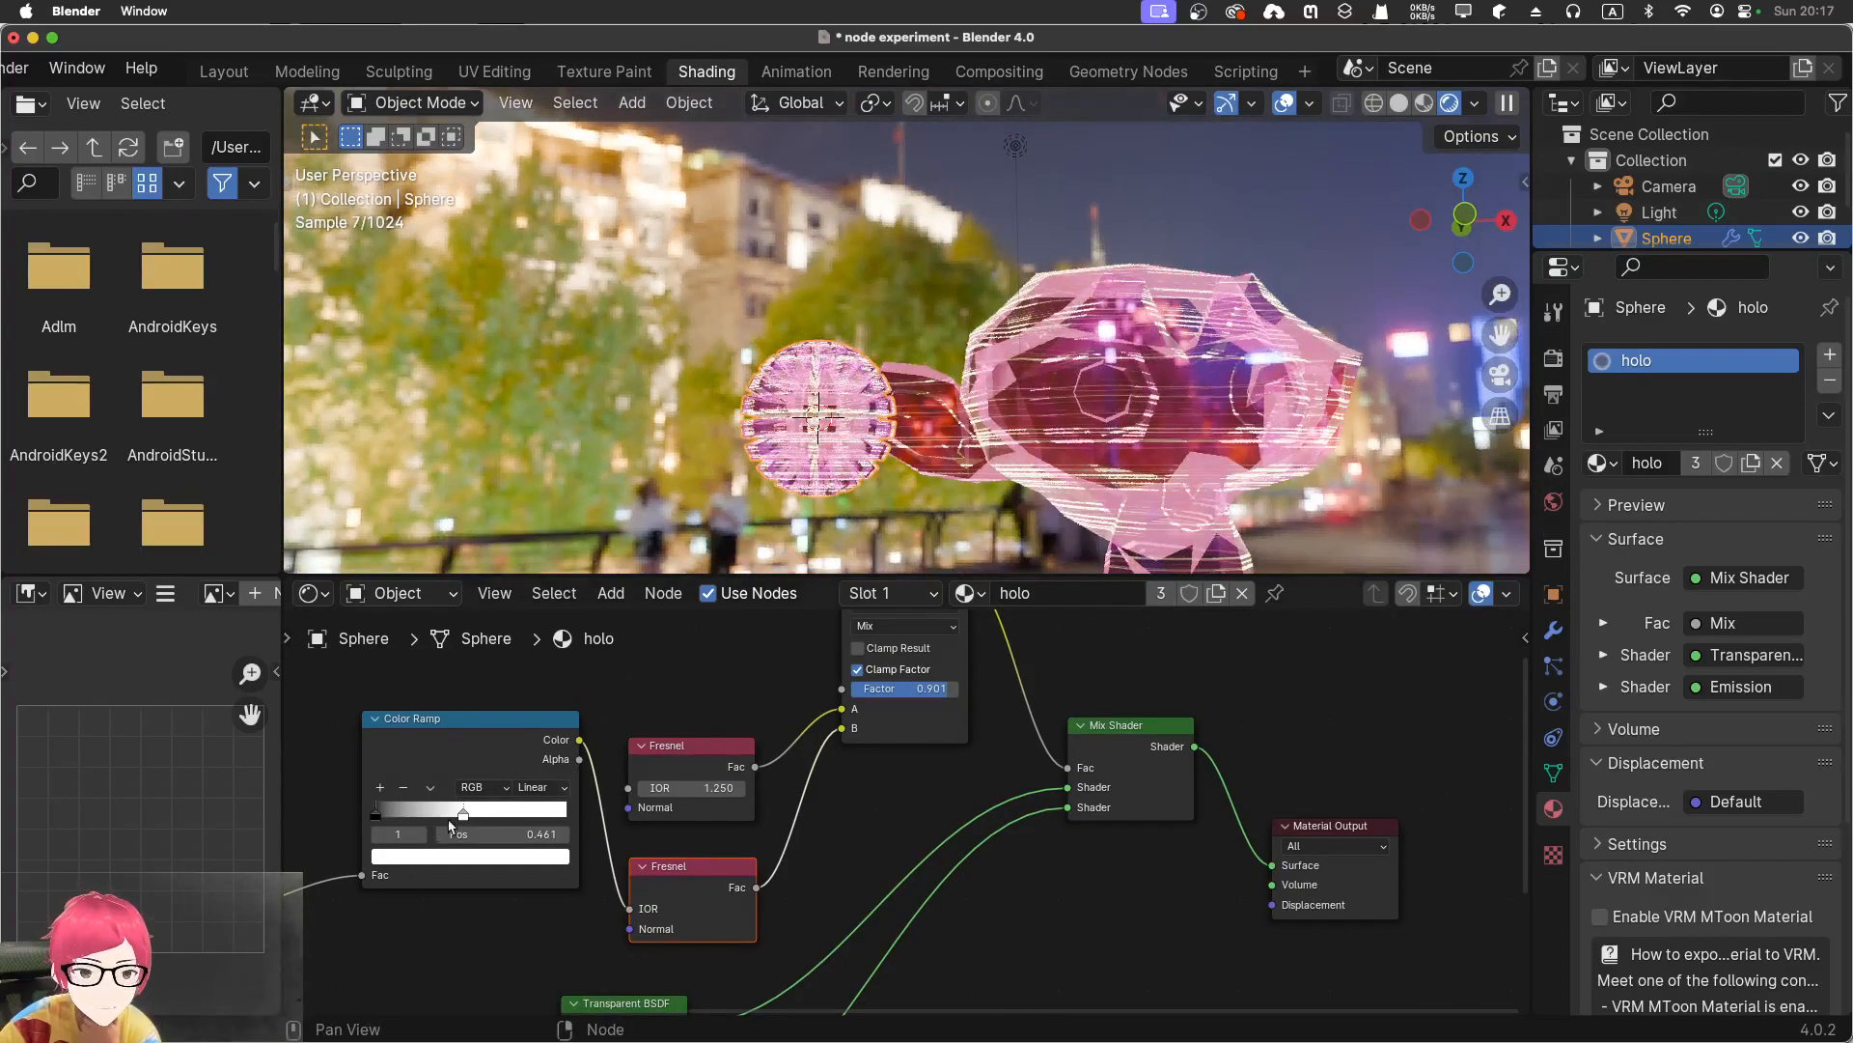
# Move the Color Ramp's white stop to 0.513 and raise the Noise Texture scale to 228.6
pyautogui.moveTo(462, 815)
pyautogui.mouseDown()
pyautogui.moveTo(488, 815)
pyautogui.moveTo(472, 815)
pyautogui.mouseUp()
pyautogui.moveTo(402, 674); pyautogui.dragTo(707, 711, button='middle')
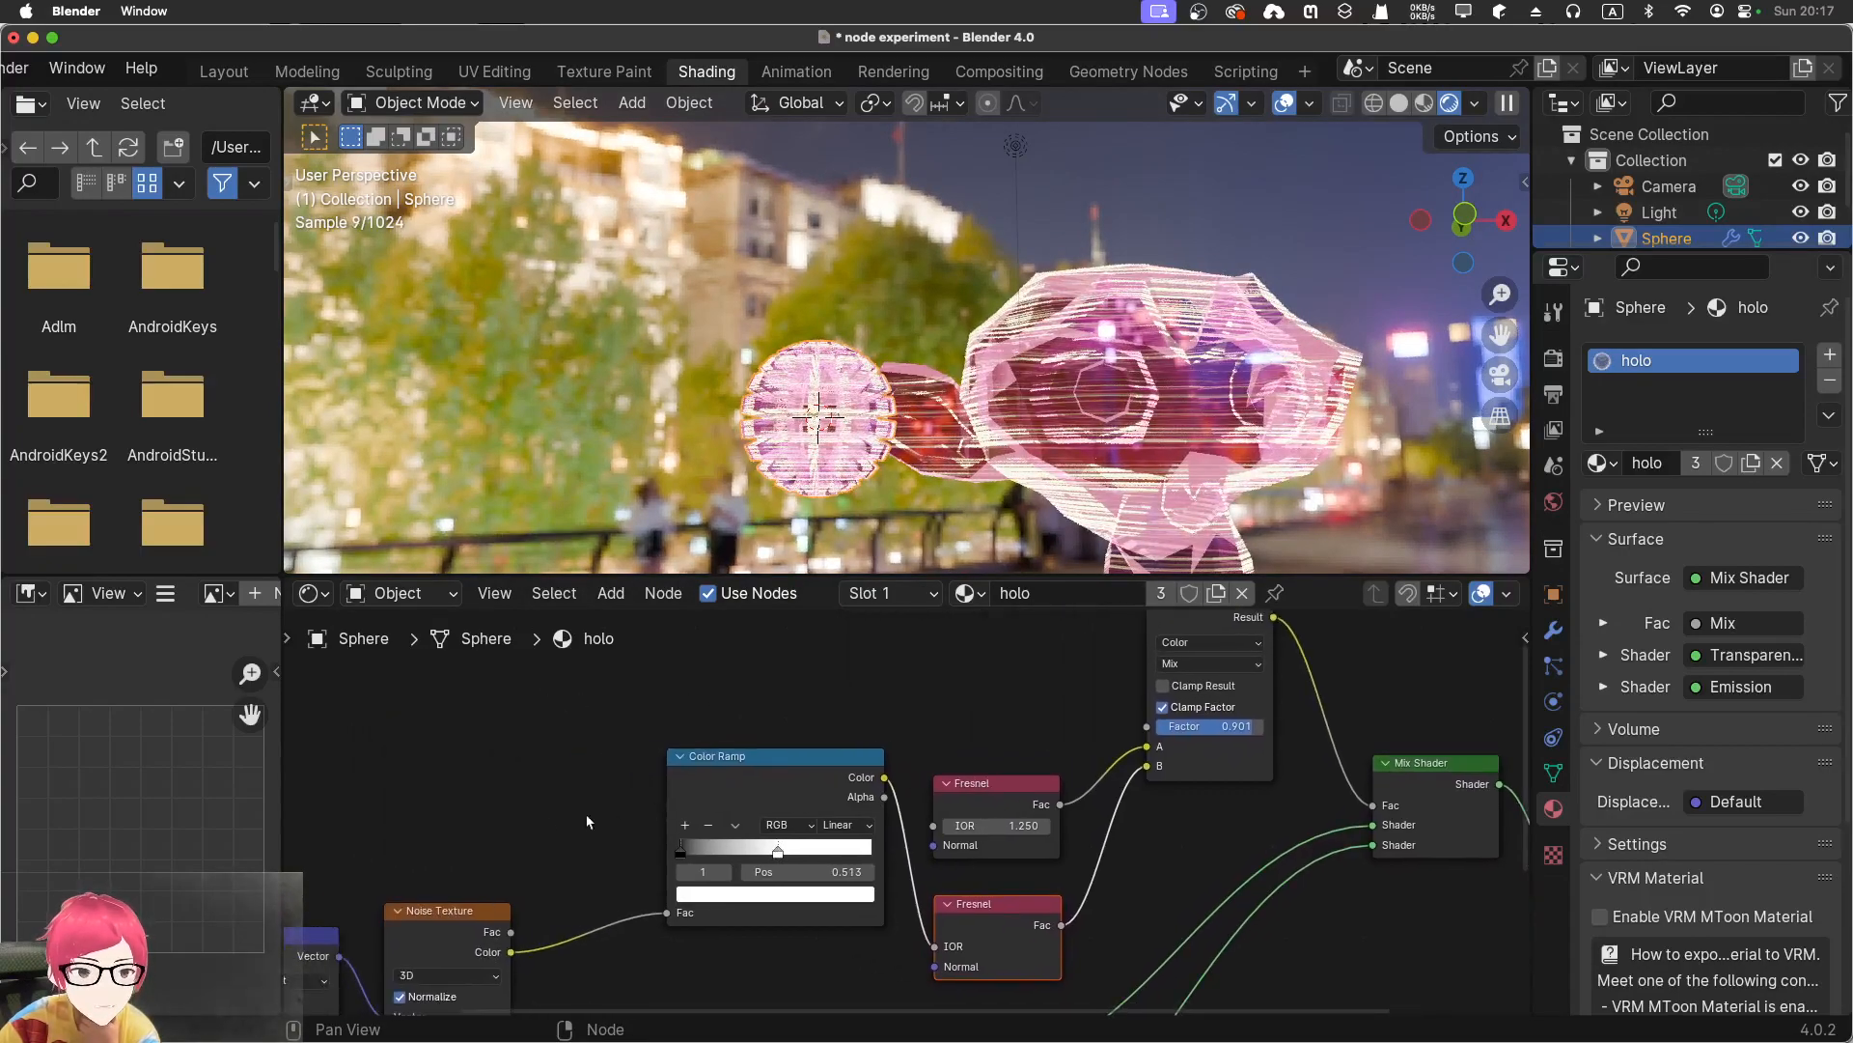
pyautogui.moveTo(601, 821); pyautogui.dragTo(714, 668, button='middle')
pyautogui.moveTo(771, 910); pyautogui.dragTo(893, 825, button='middle')
pyautogui.moveTo(784, 780); pyautogui.dragTo(174, 673)
pyautogui.moveTo(743, 775); pyautogui.dragTo(1564, 784)
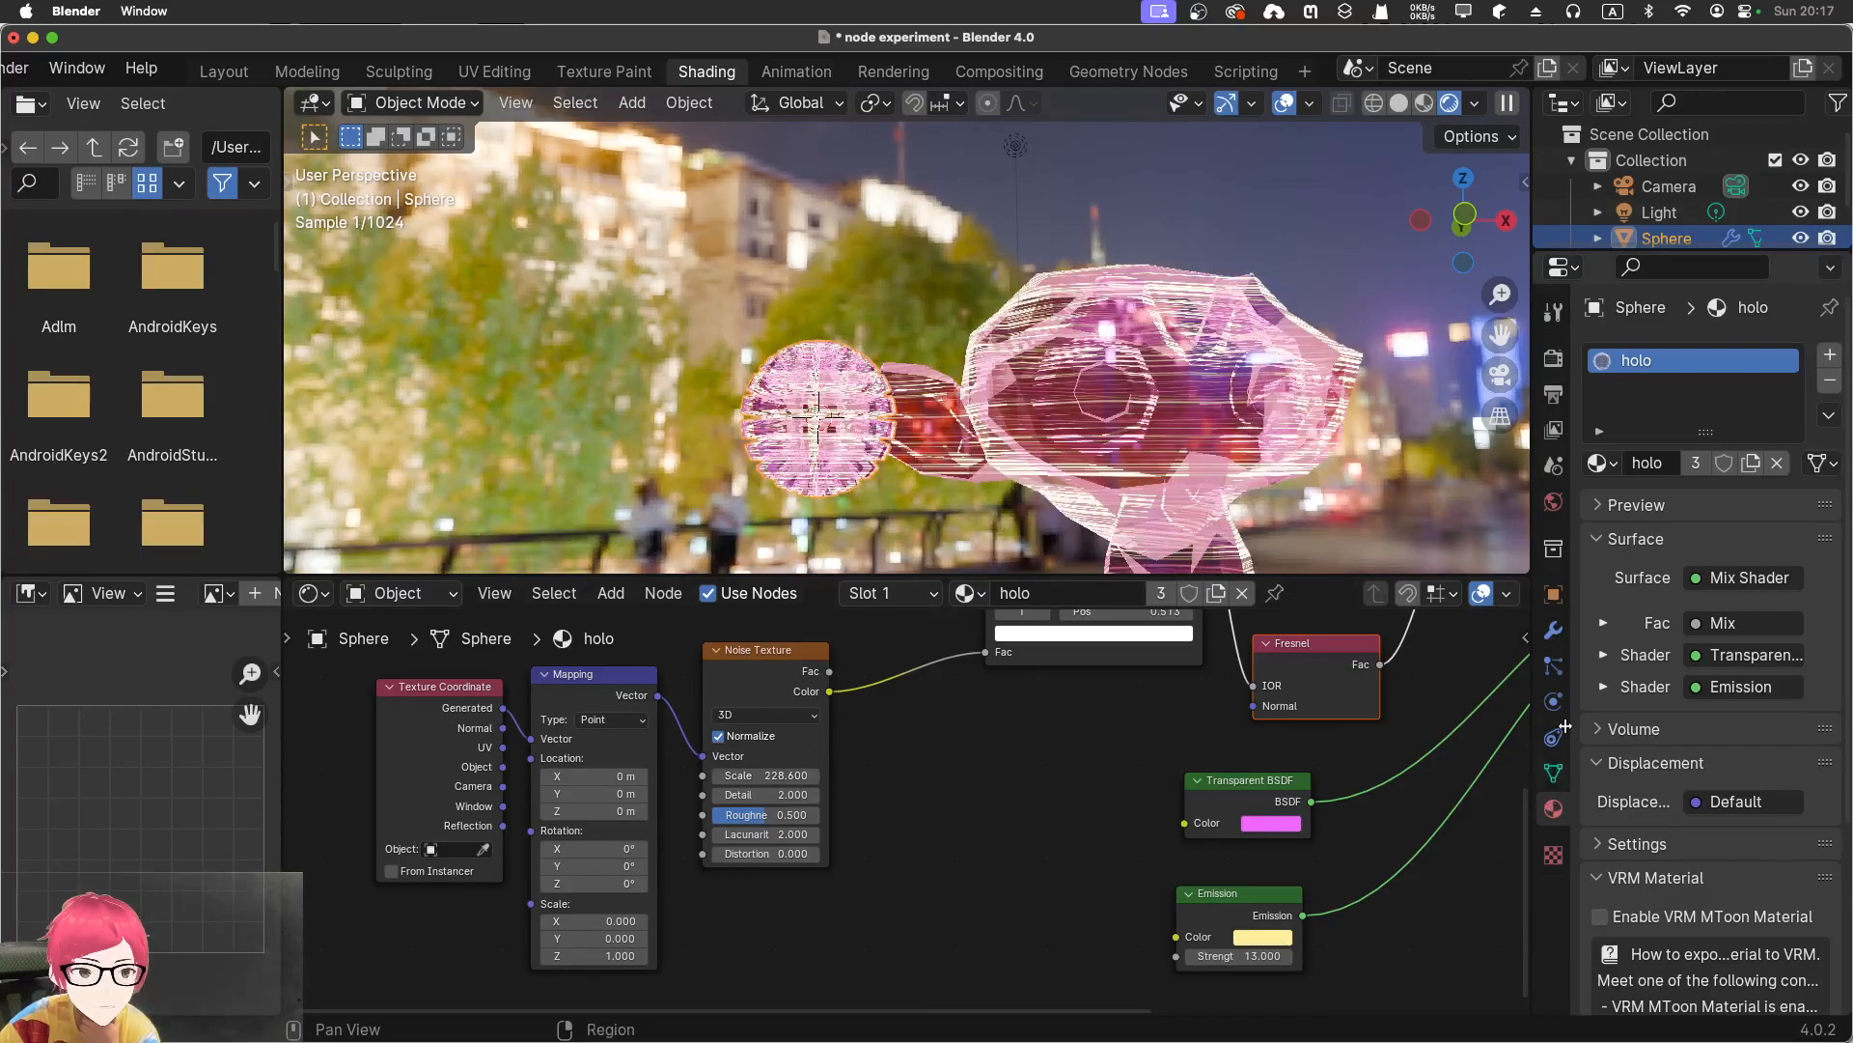
pyautogui.moveTo(1301, 398); pyautogui.dragTo(1293, 455, button='middle')
pyautogui.moveTo(827, 400); pyautogui.dragTo(819, 436, button='middle')
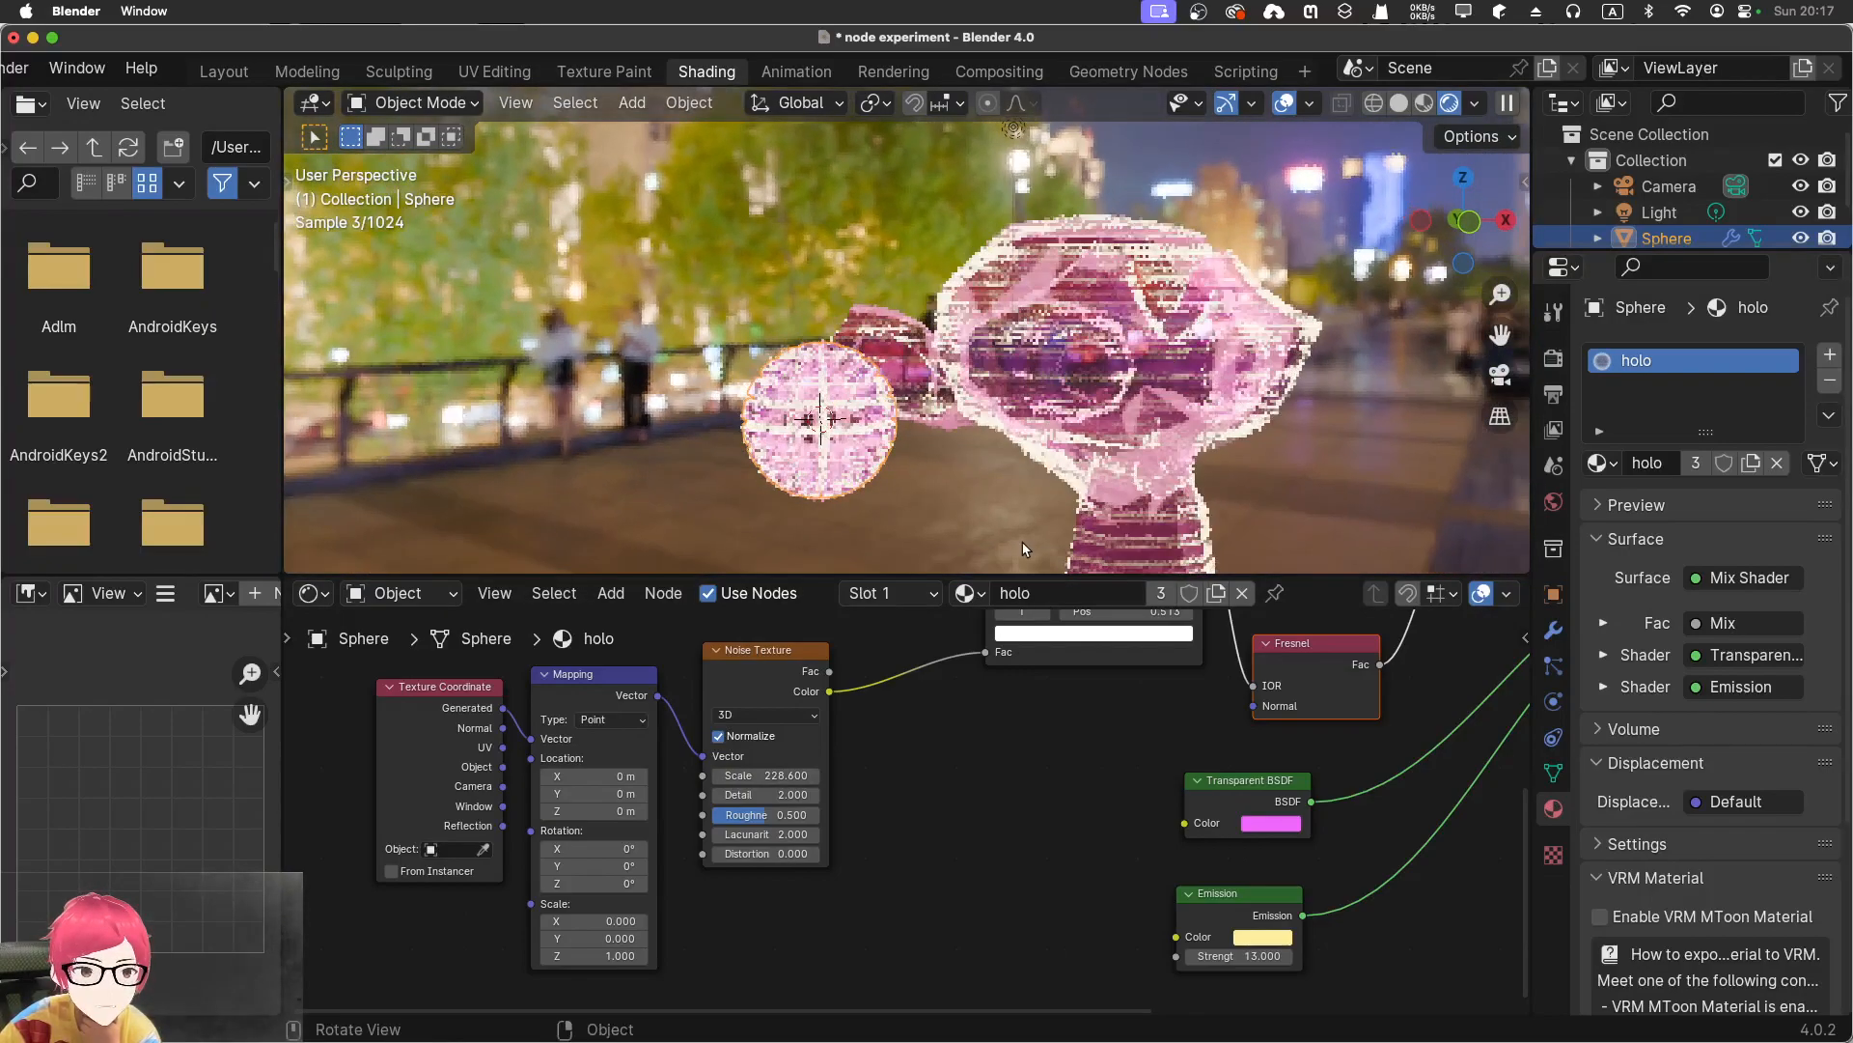
# Set the Color Ramp's white stop to 0.438 and the Noise Texture scale to 225.7
pyautogui.scroll(-1, 1167, 791)
pyautogui.moveTo(1167, 791); pyautogui.dragTo(969, 924, button='middle')
pyautogui.moveTo(903, 740); pyautogui.dragTo(890, 739)
pyautogui.moveTo(623, 907); pyautogui.dragTo(578, 889)
pyautogui.moveTo(504, 743); pyautogui.dragTo(540, 701, button='middle')
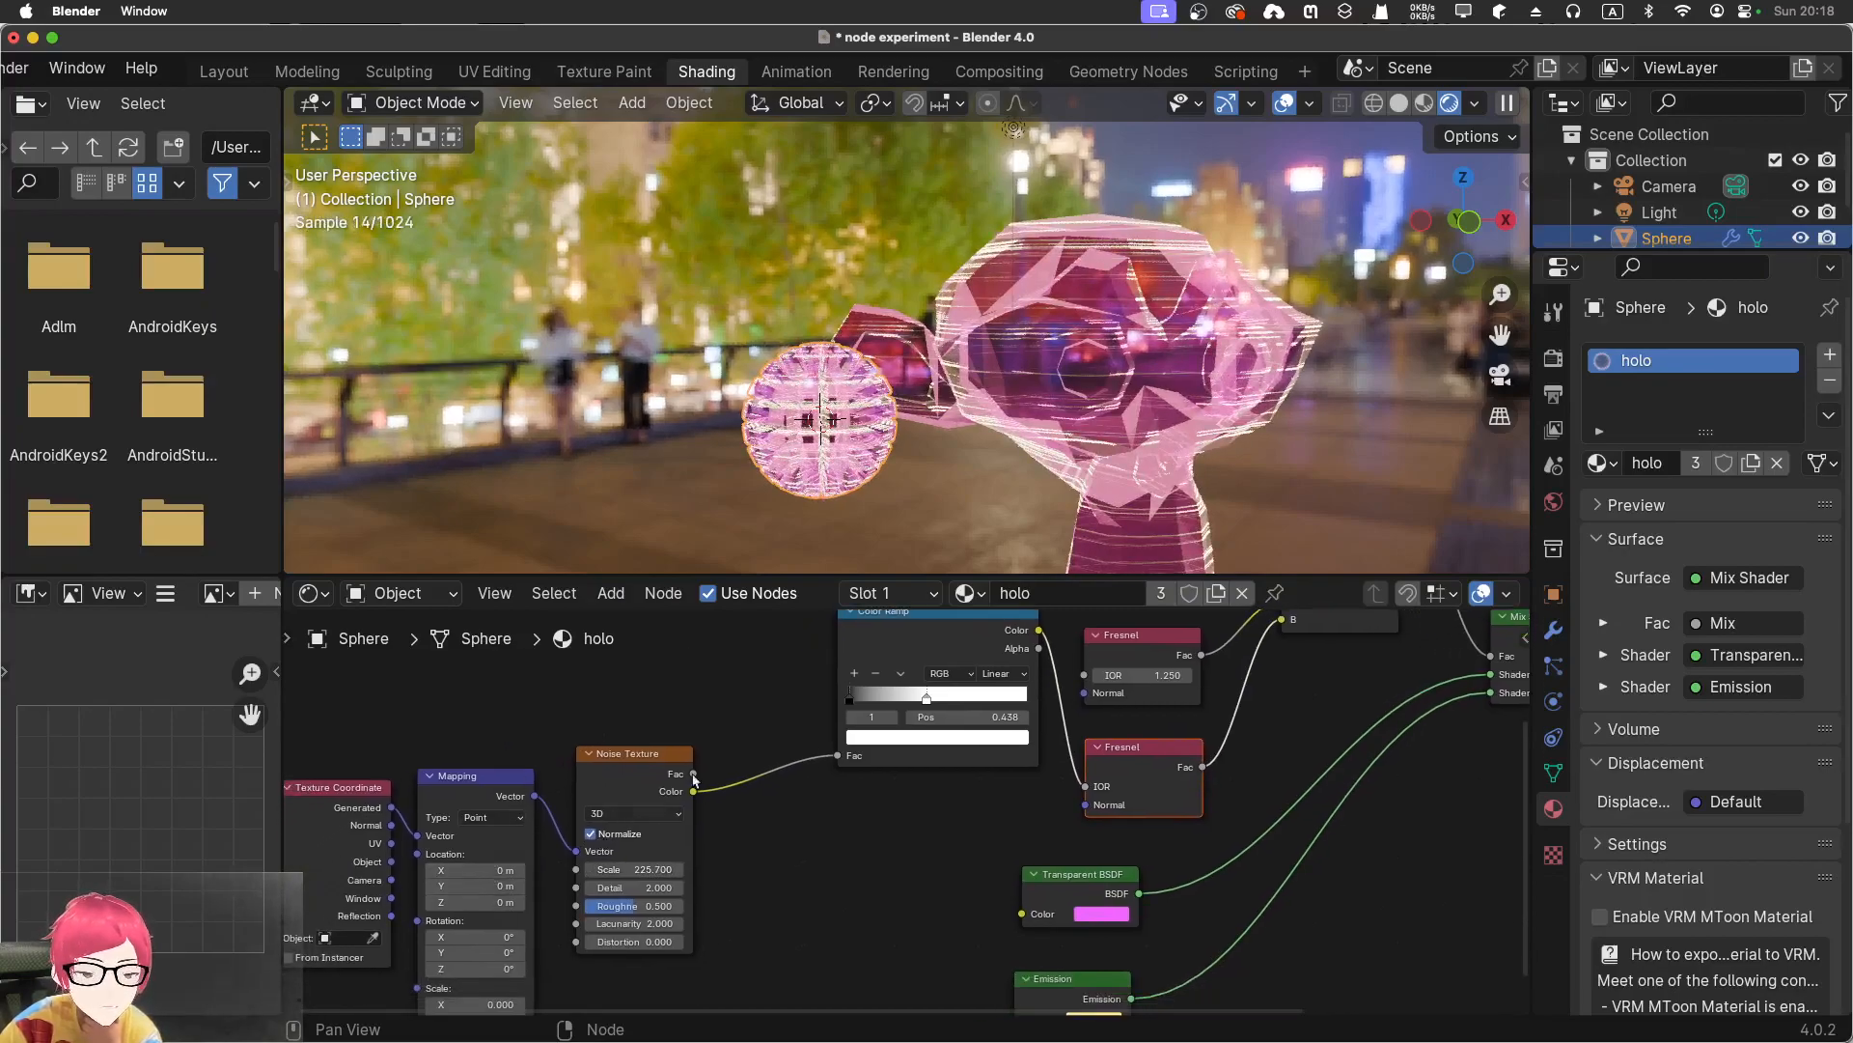
# Lower the IOR of the Fresnel node without a linked IOR to 1.150
pyautogui.moveTo(880, 859); pyautogui.dragTo(574, 898, button='middle')
pyautogui.moveTo(745, 846); pyautogui.dragTo(666, 875, button='middle')
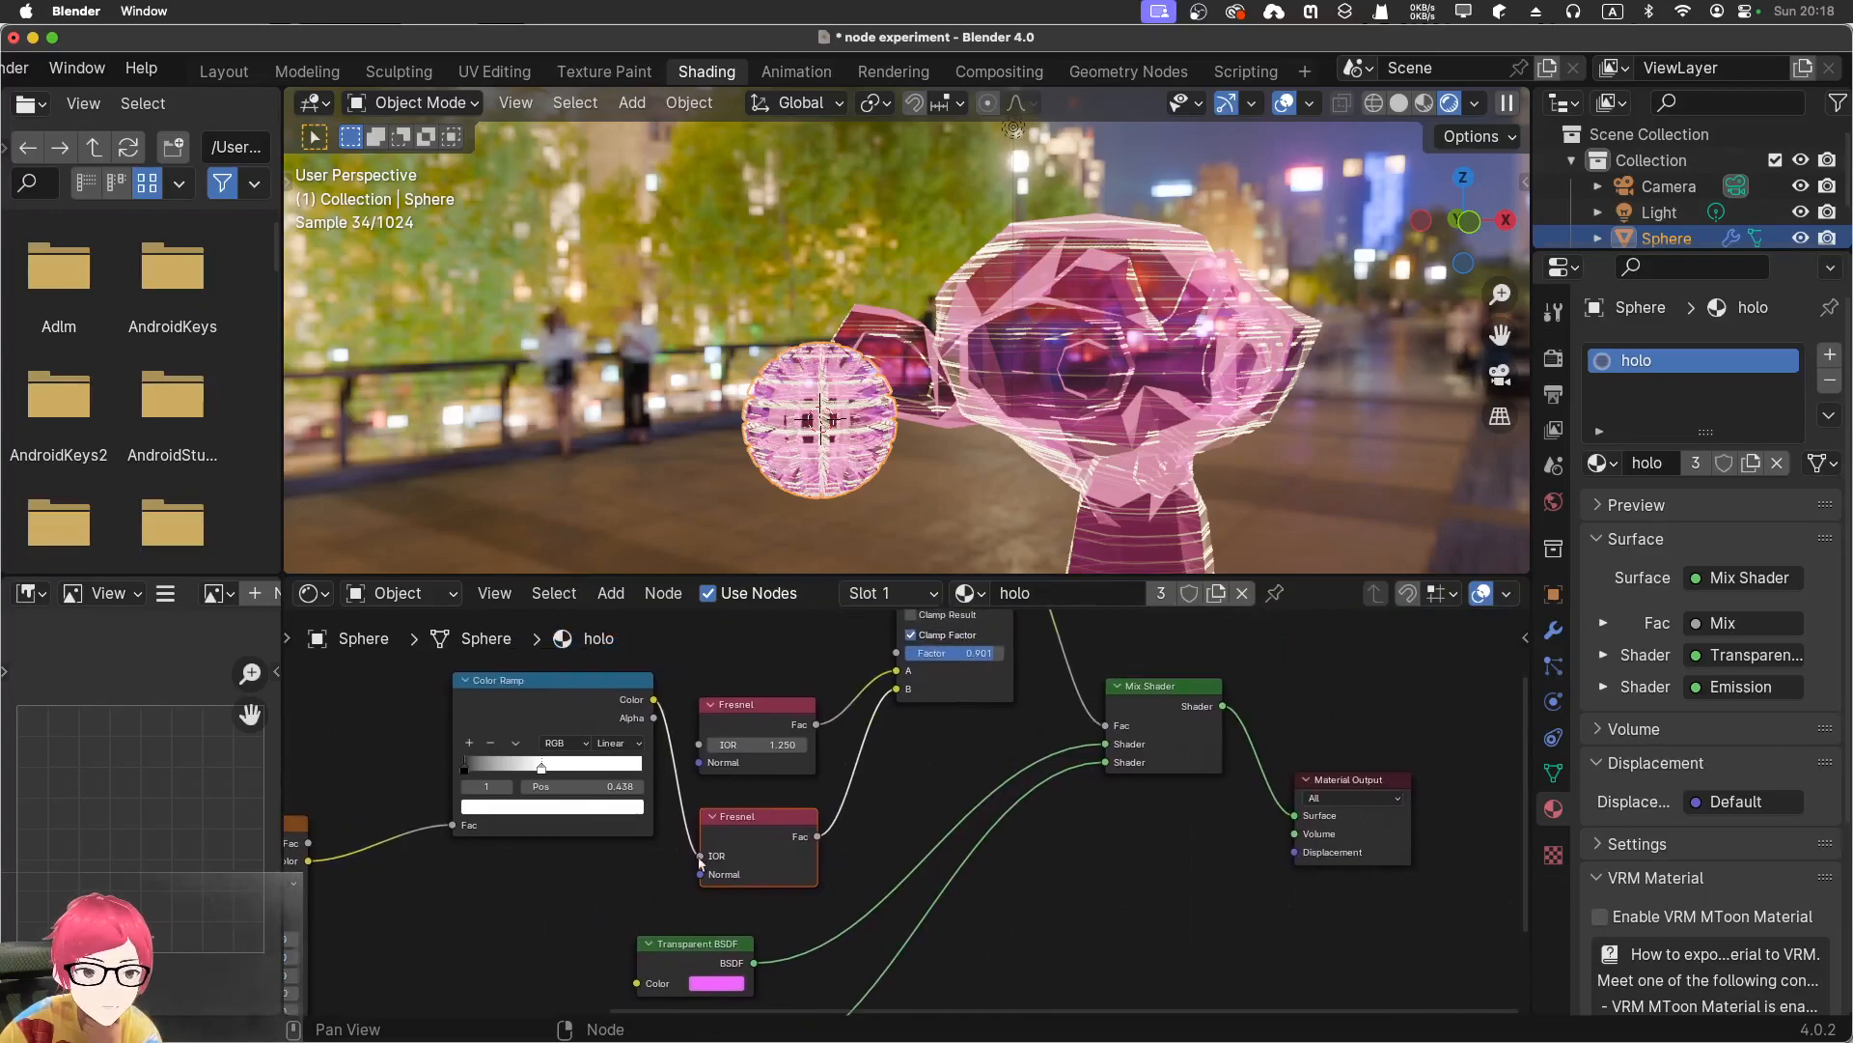
pyautogui.moveTo(782, 740); pyautogui.dragTo(773, 740)
# Try the Vector and Float data types on the Mix node and return it to Color
pyautogui.moveTo(835, 755); pyautogui.dragTo(818, 823, button='middle')
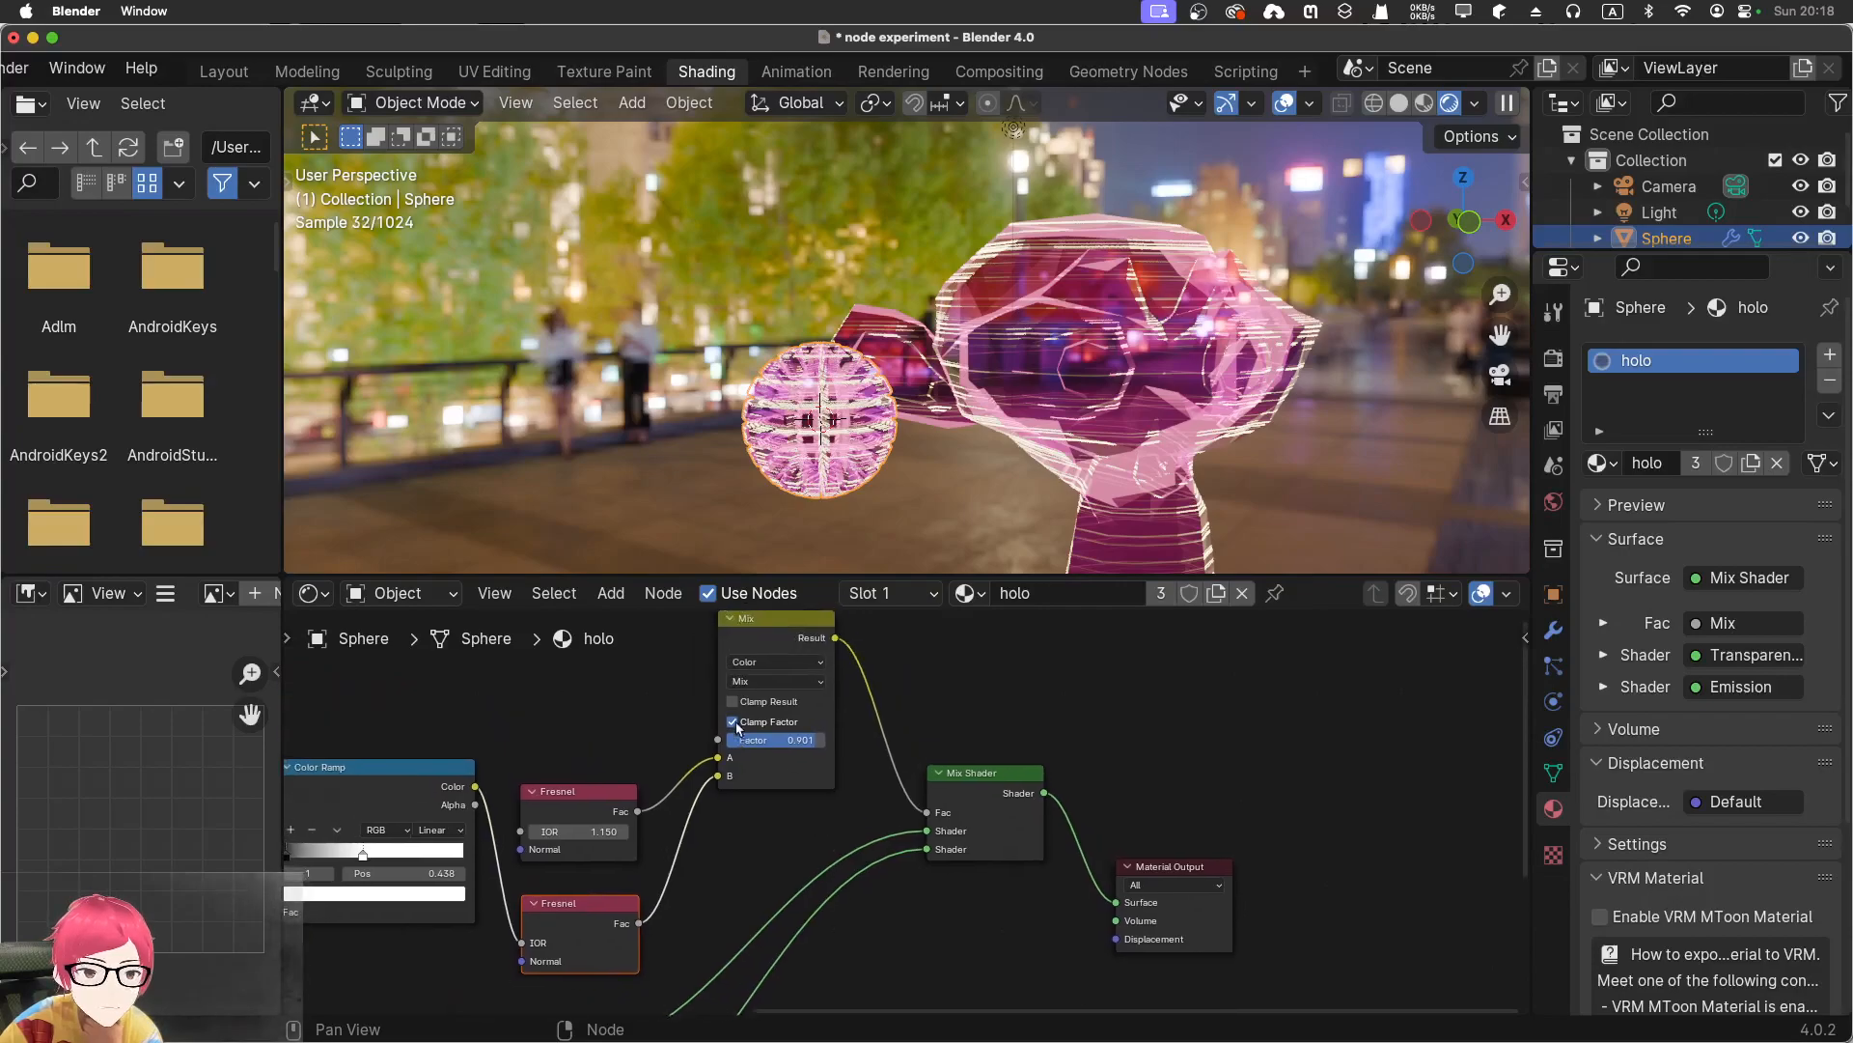
pyautogui.click(754, 662)
pyautogui.click(749, 719)
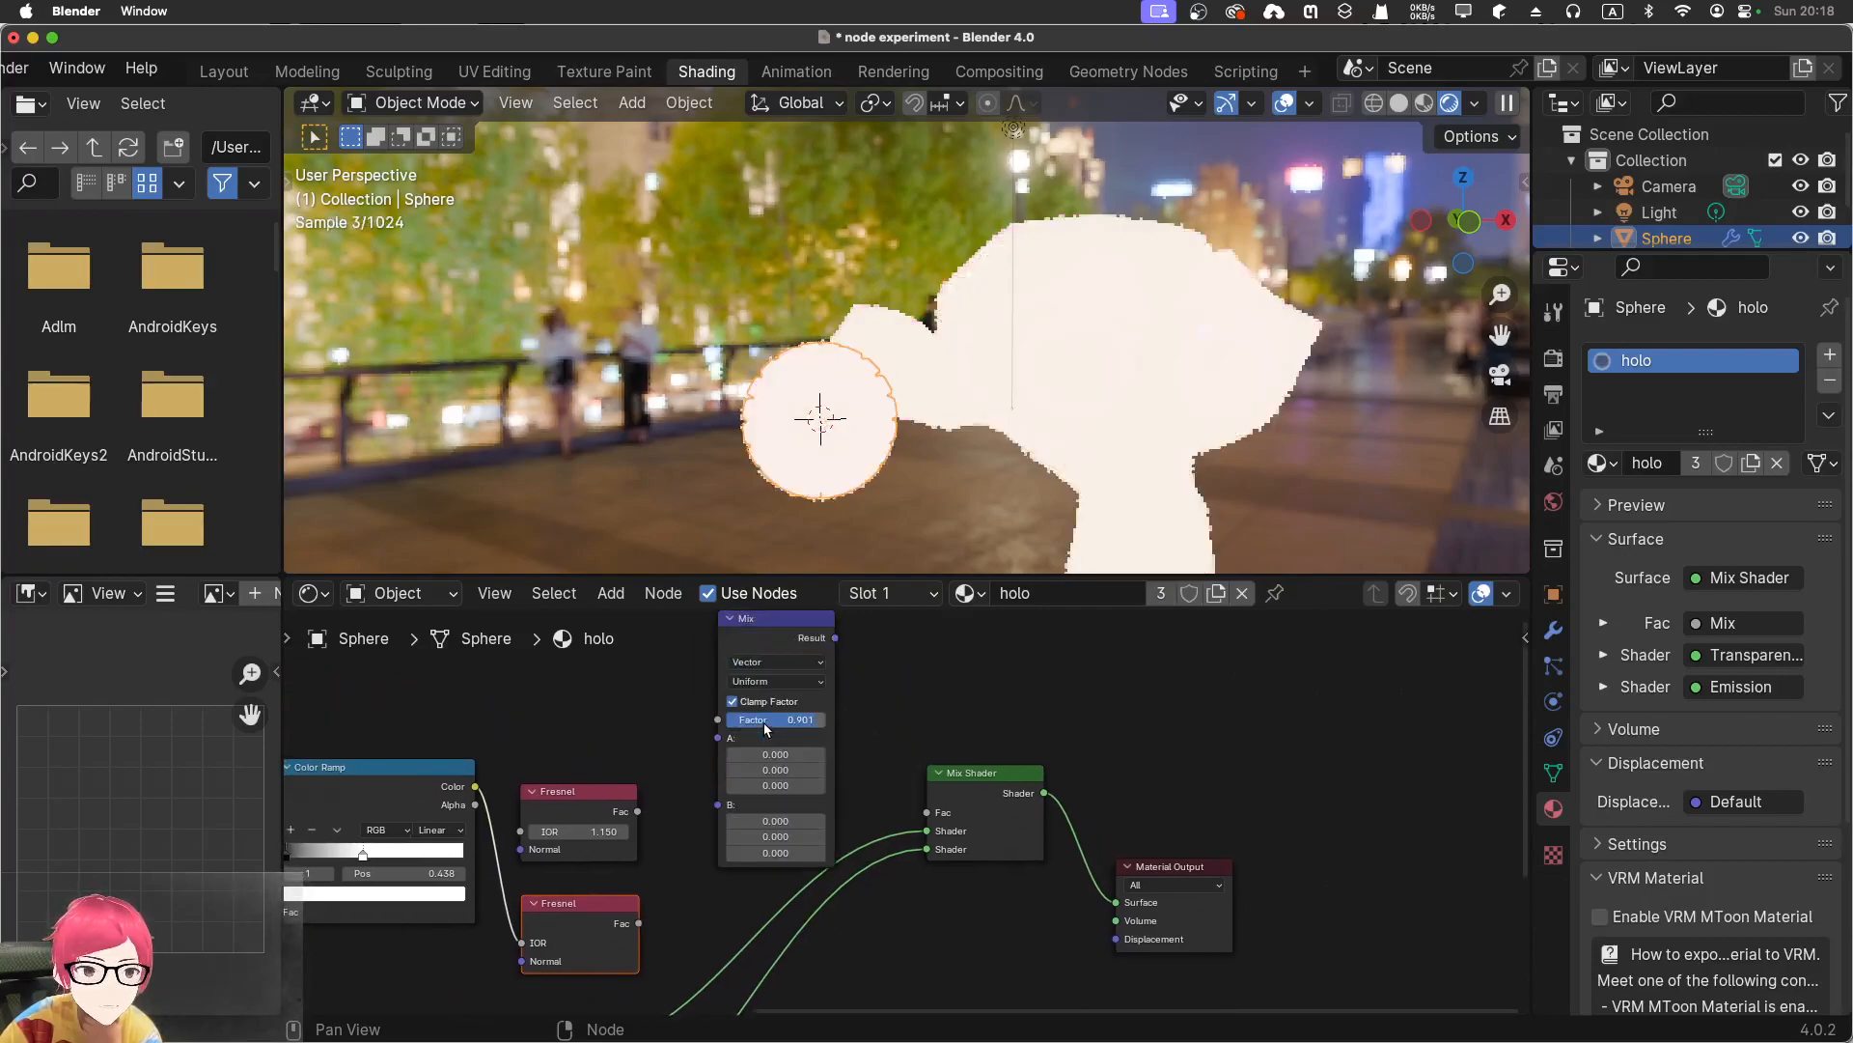
pyautogui.click(762, 662)
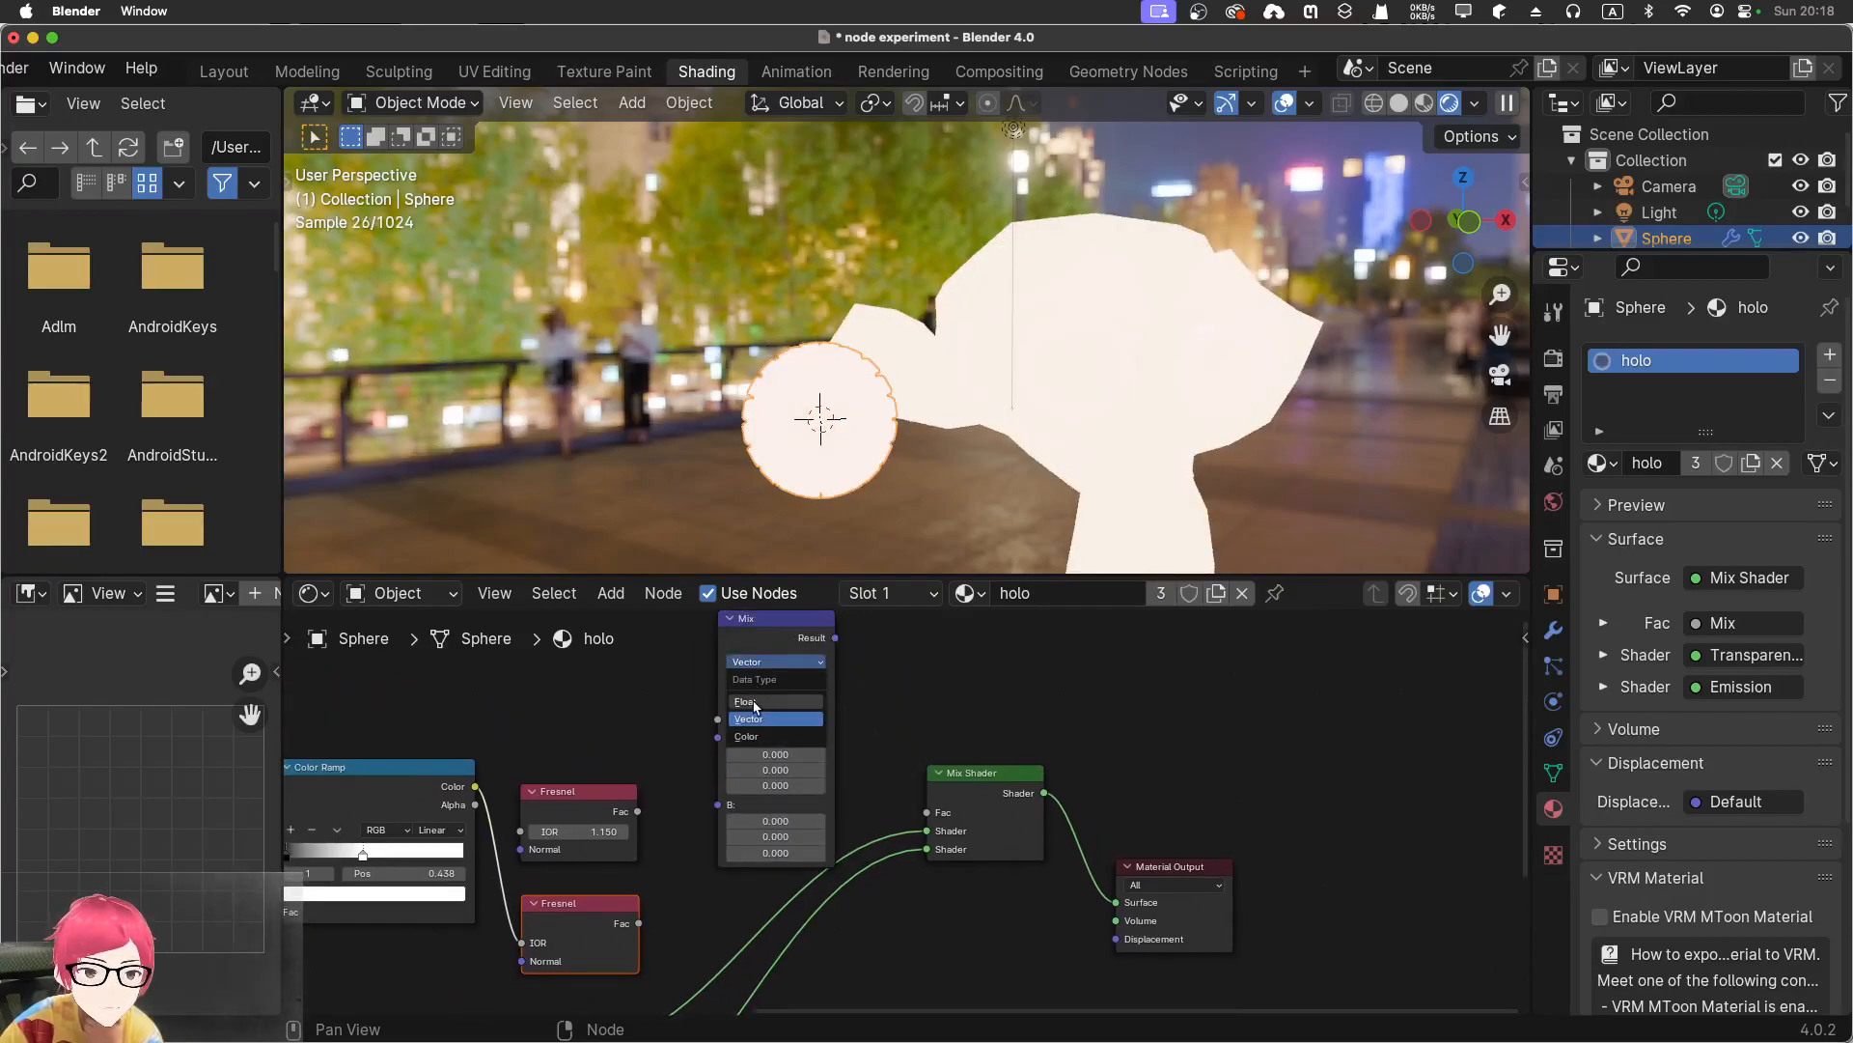
pyautogui.click(759, 673)
pyautogui.click(758, 662)
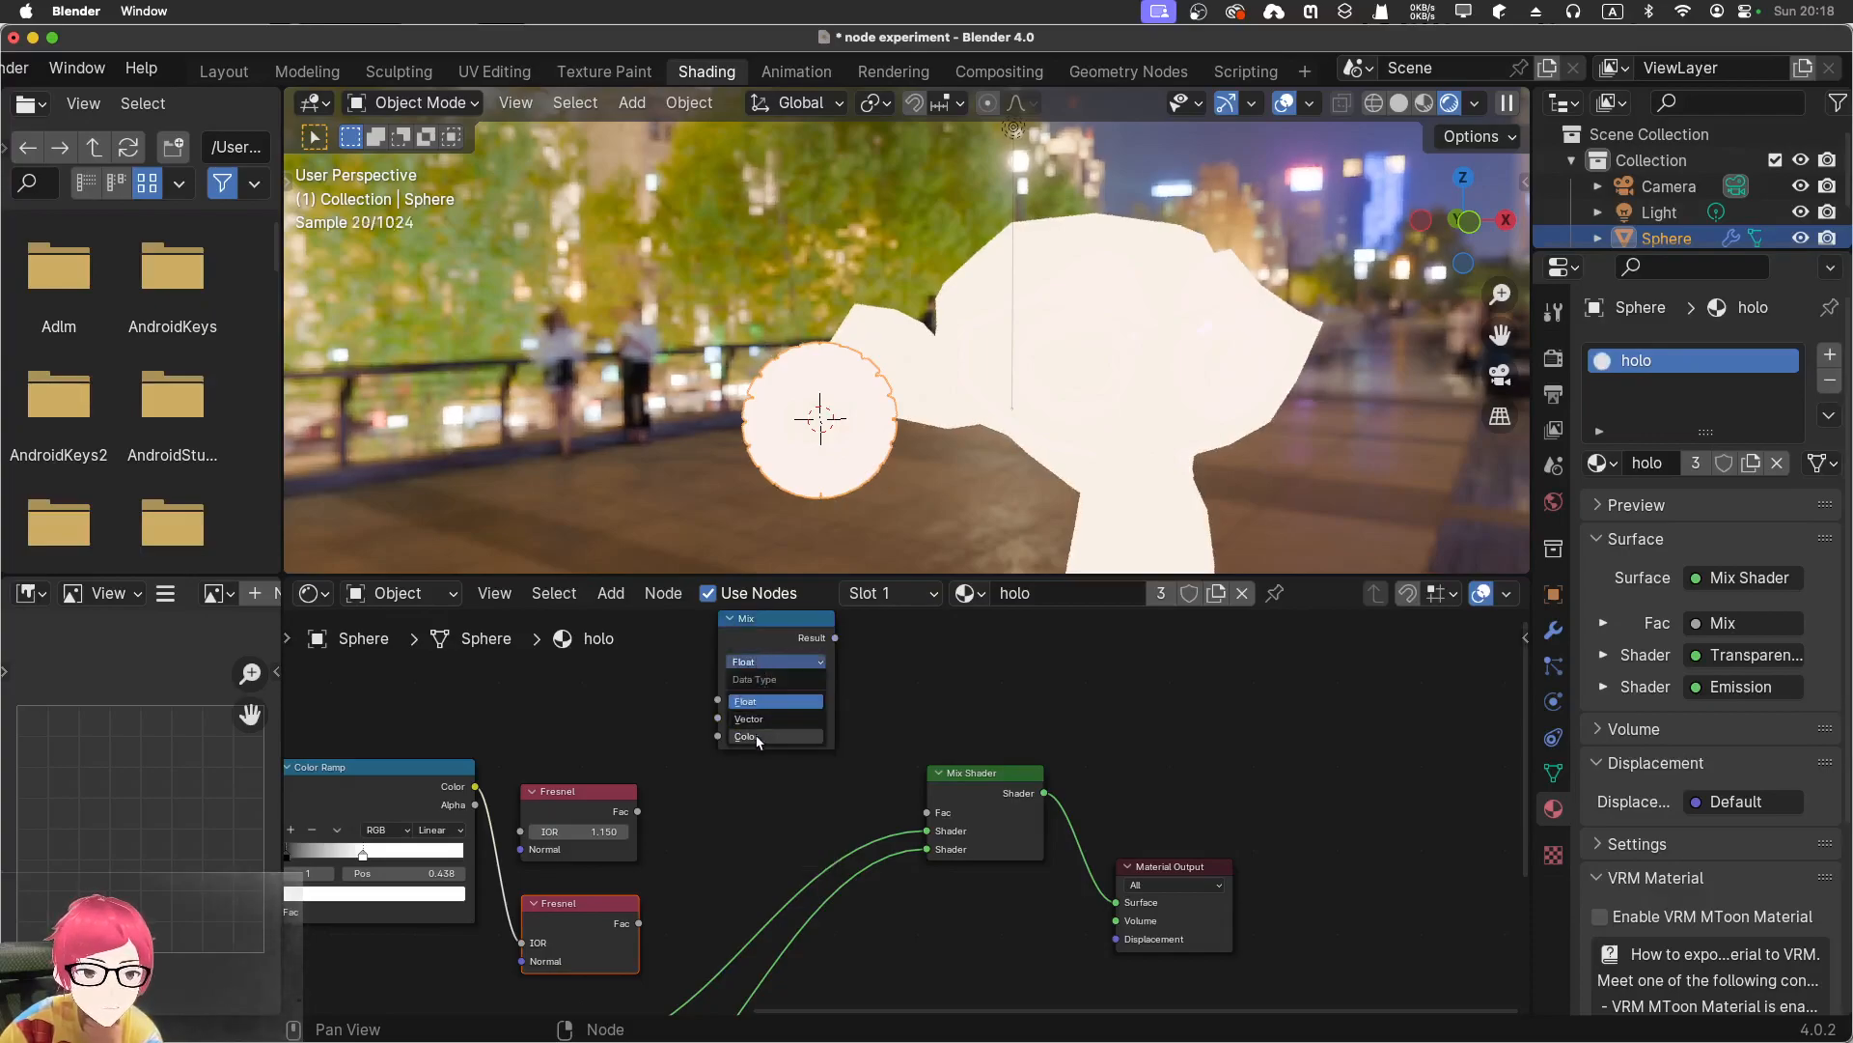
pyautogui.click(761, 738)
# Try the Multiply and Lighten blending modes on the Mix node and return it to Mix
pyautogui.click(759, 684)
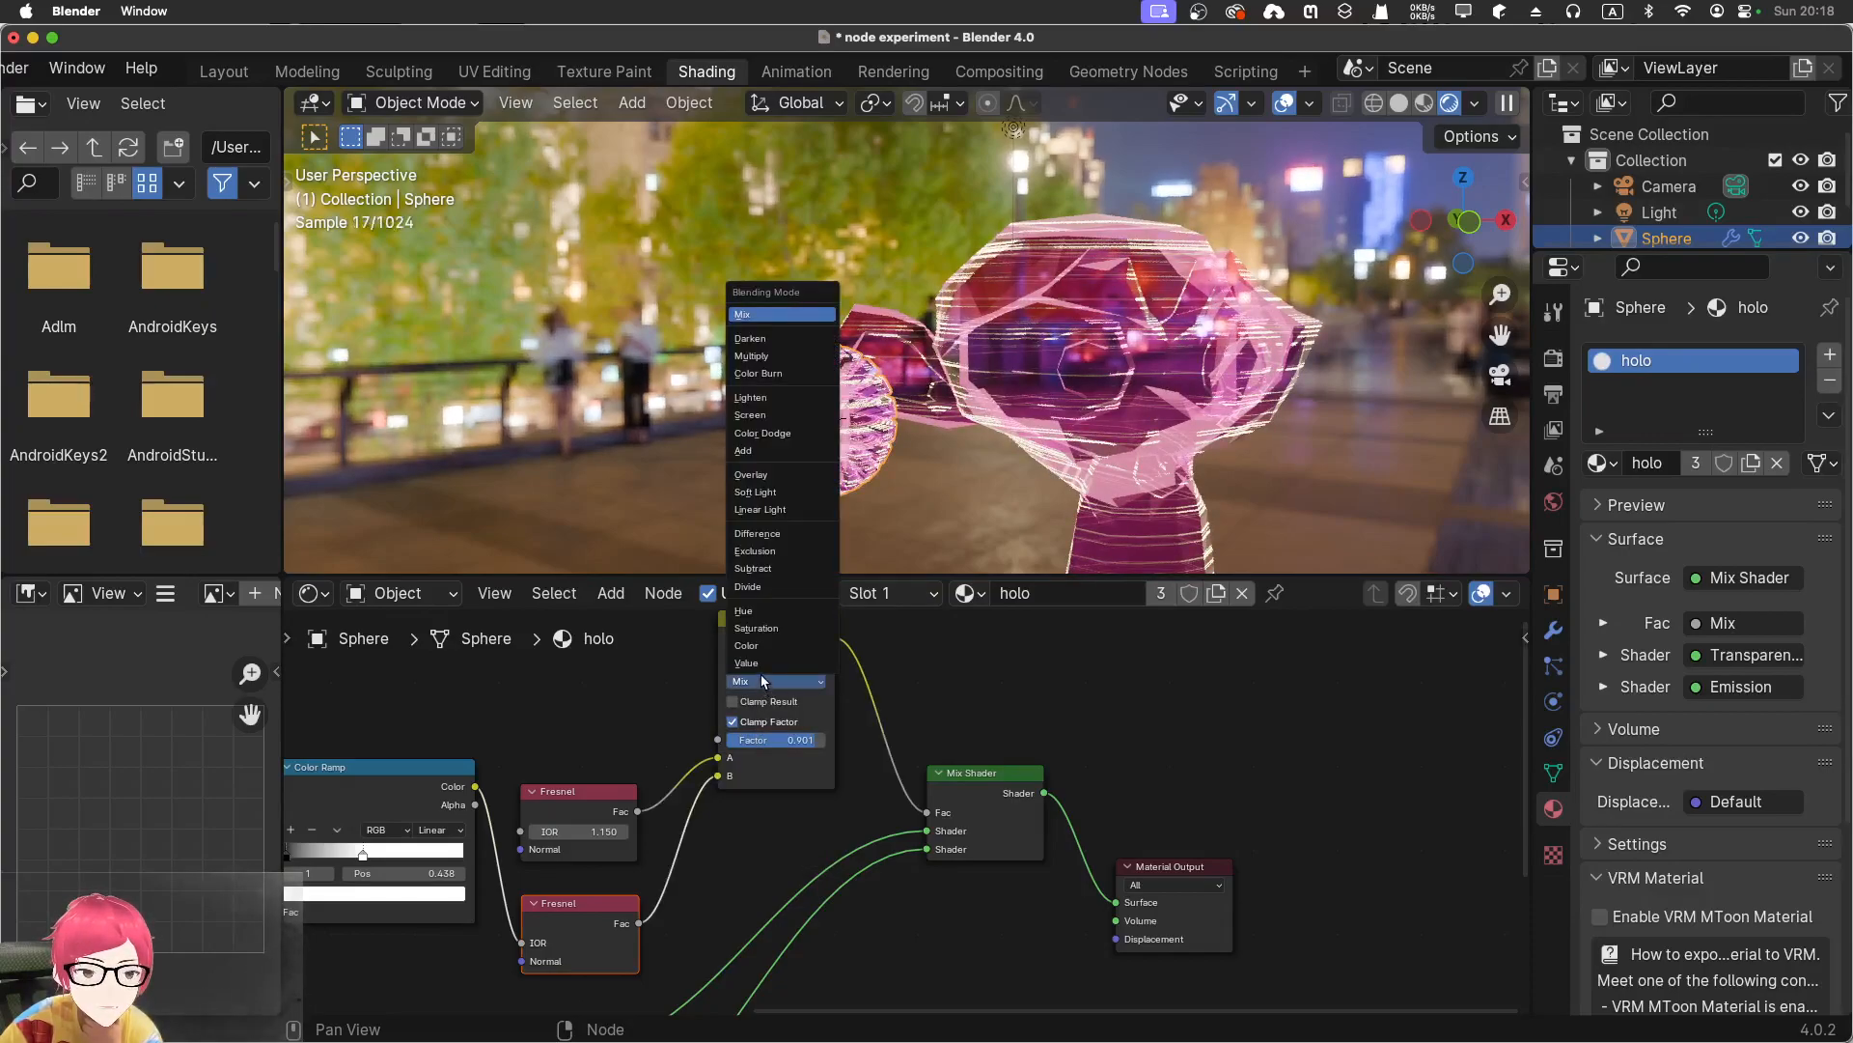
pyautogui.click(767, 356)
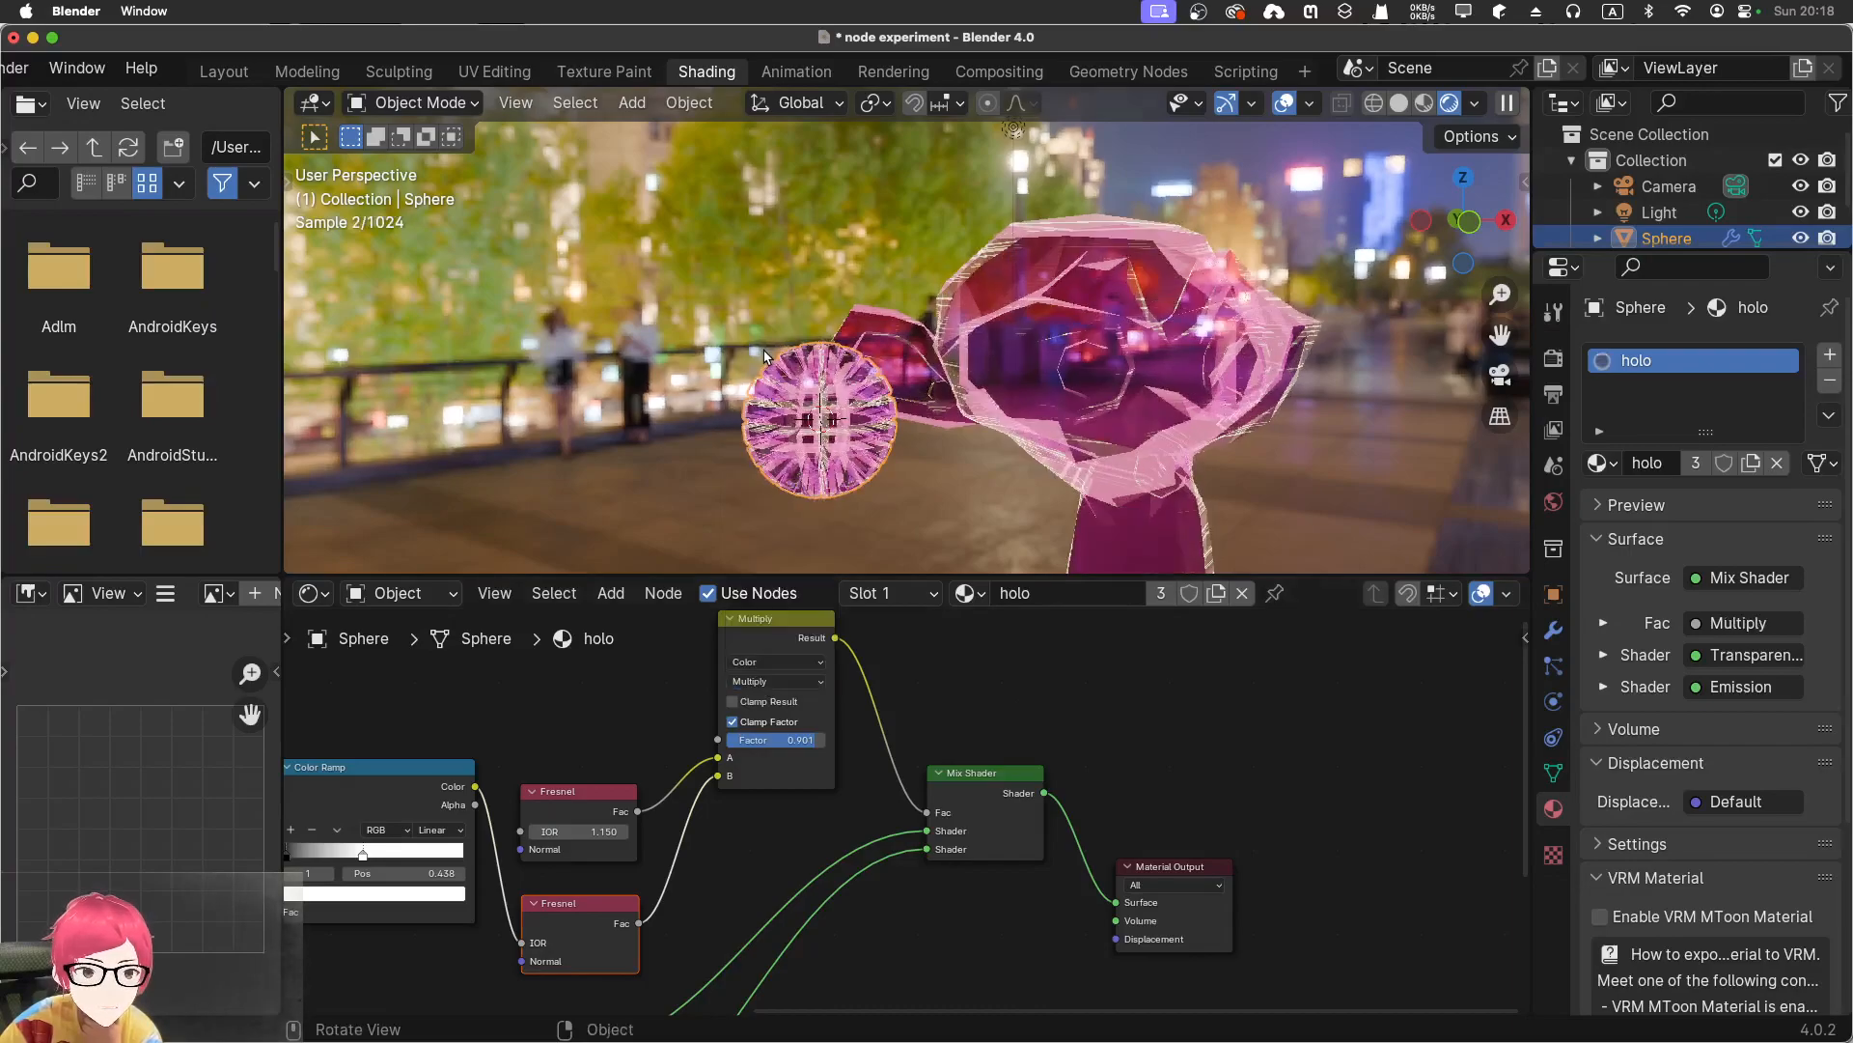
pyautogui.click(805, 680)
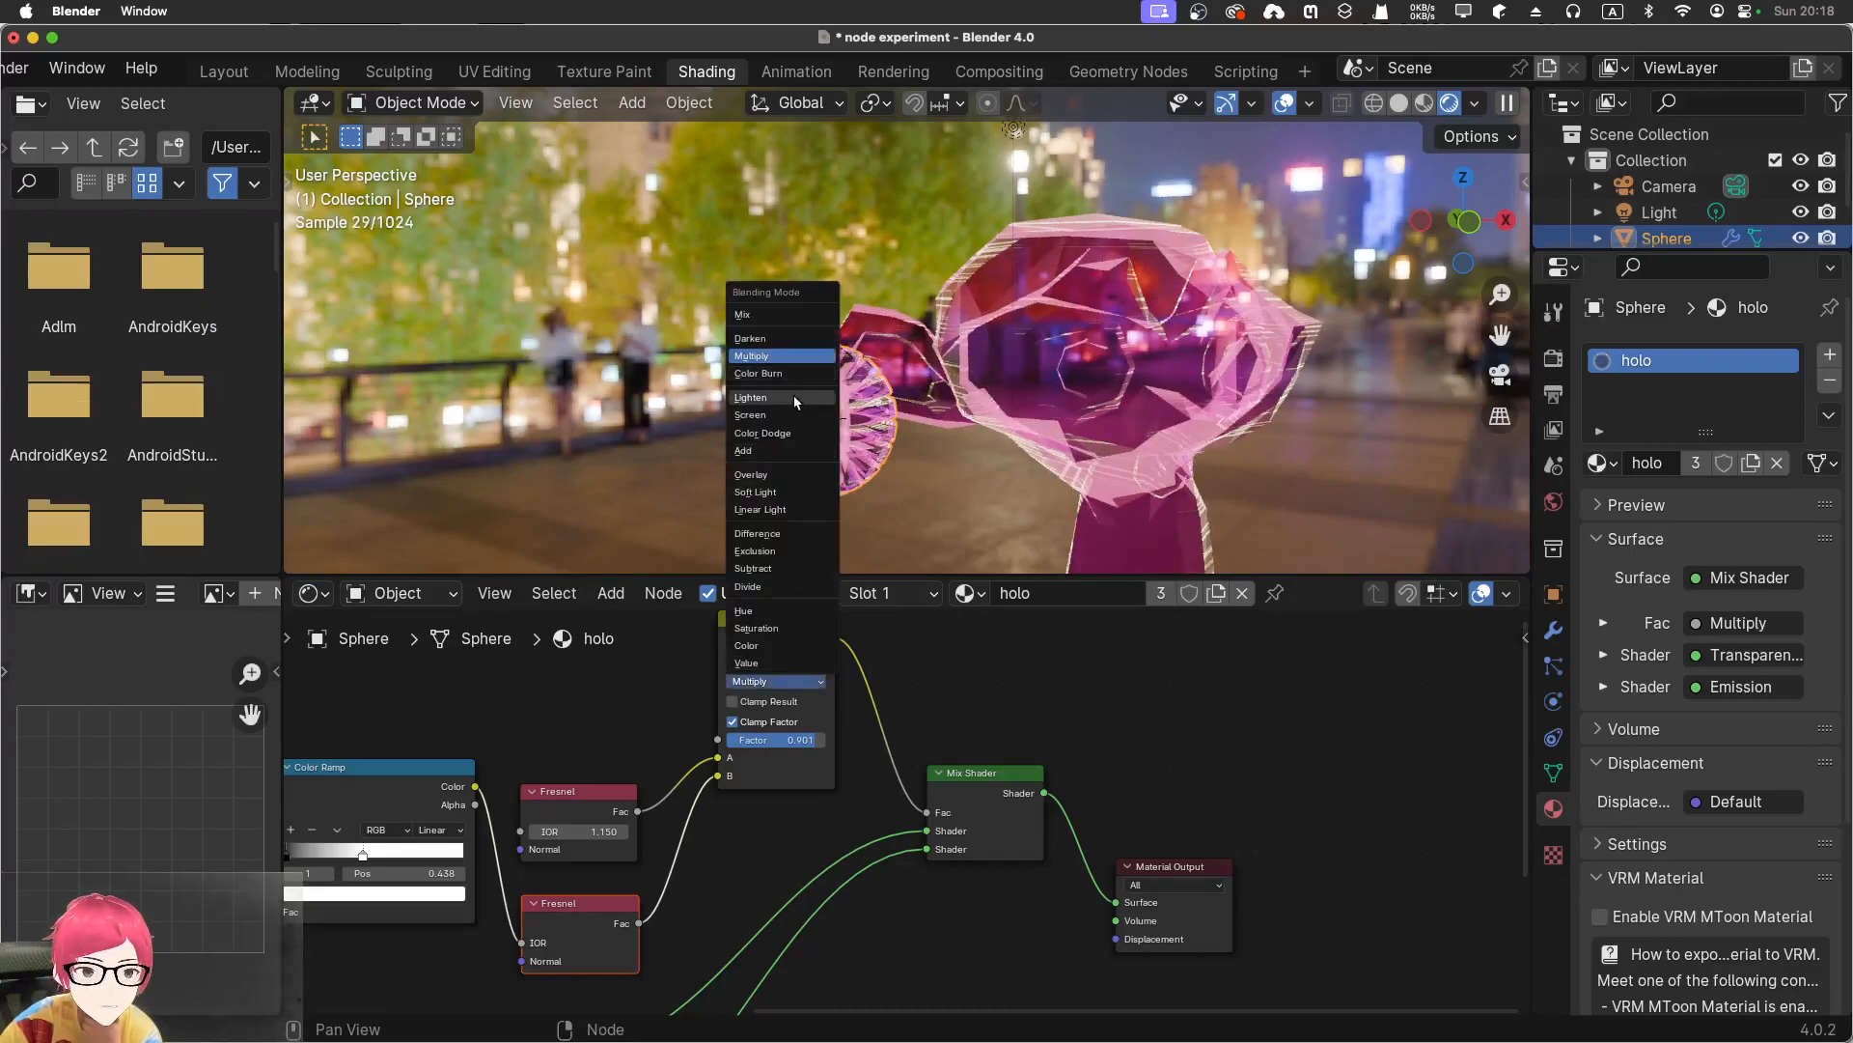
pyautogui.click(794, 396)
pyautogui.click(771, 682)
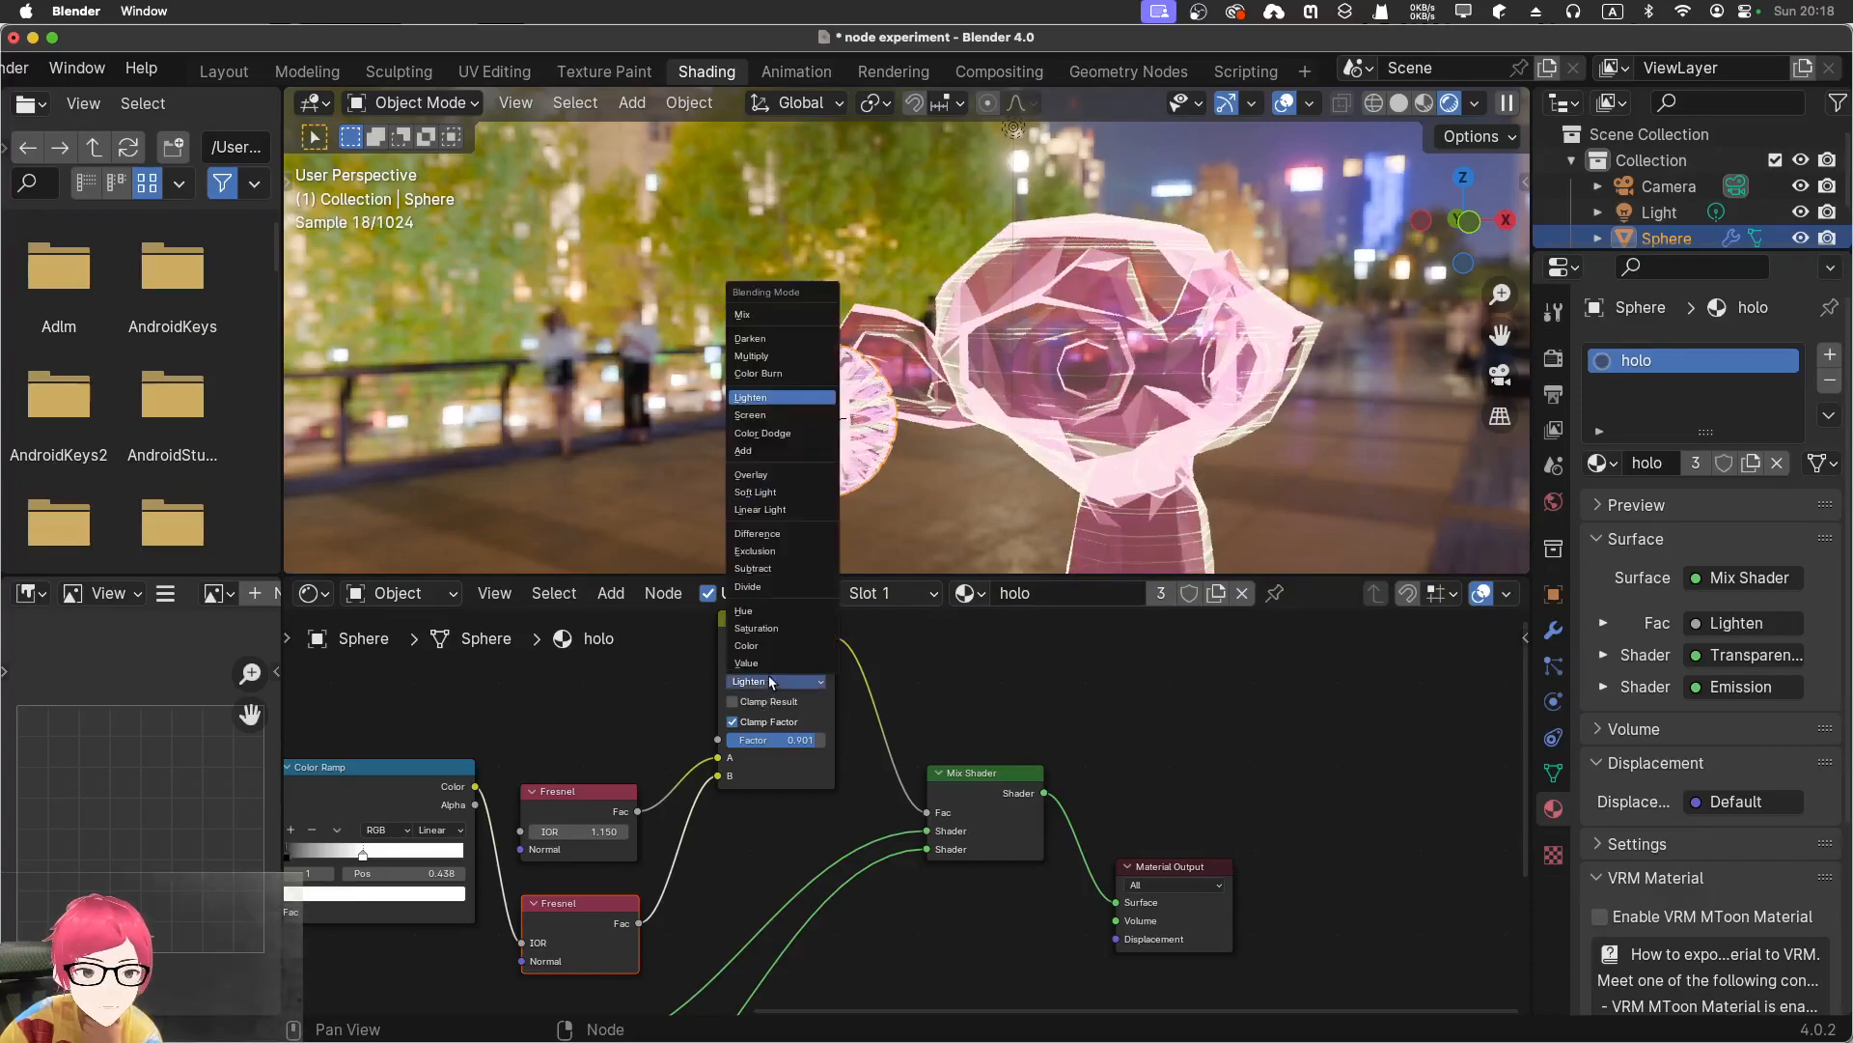
pyautogui.click(749, 315)
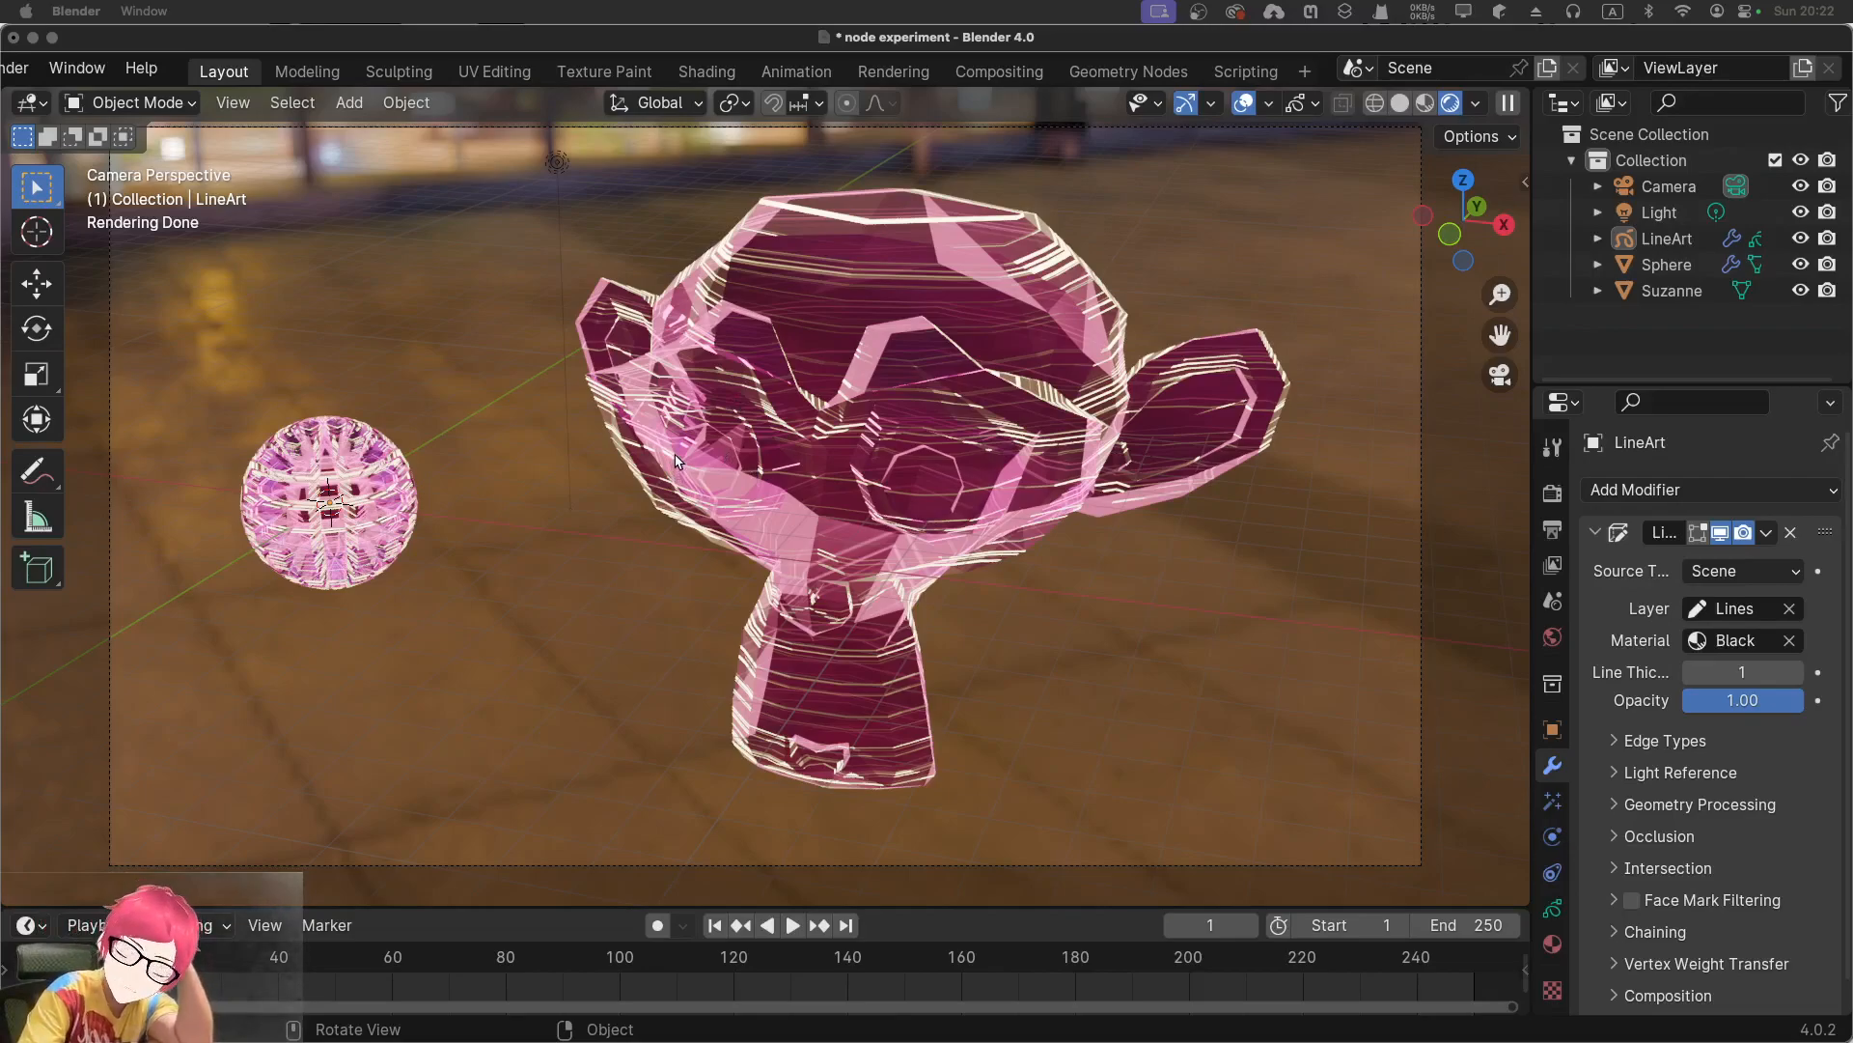
# Set the Line Art modifier's line thickness to 66 and look through the visual effects available for the LineArt object
pyautogui.moveTo(1687, 673); pyautogui.dragTo(1760, 676)
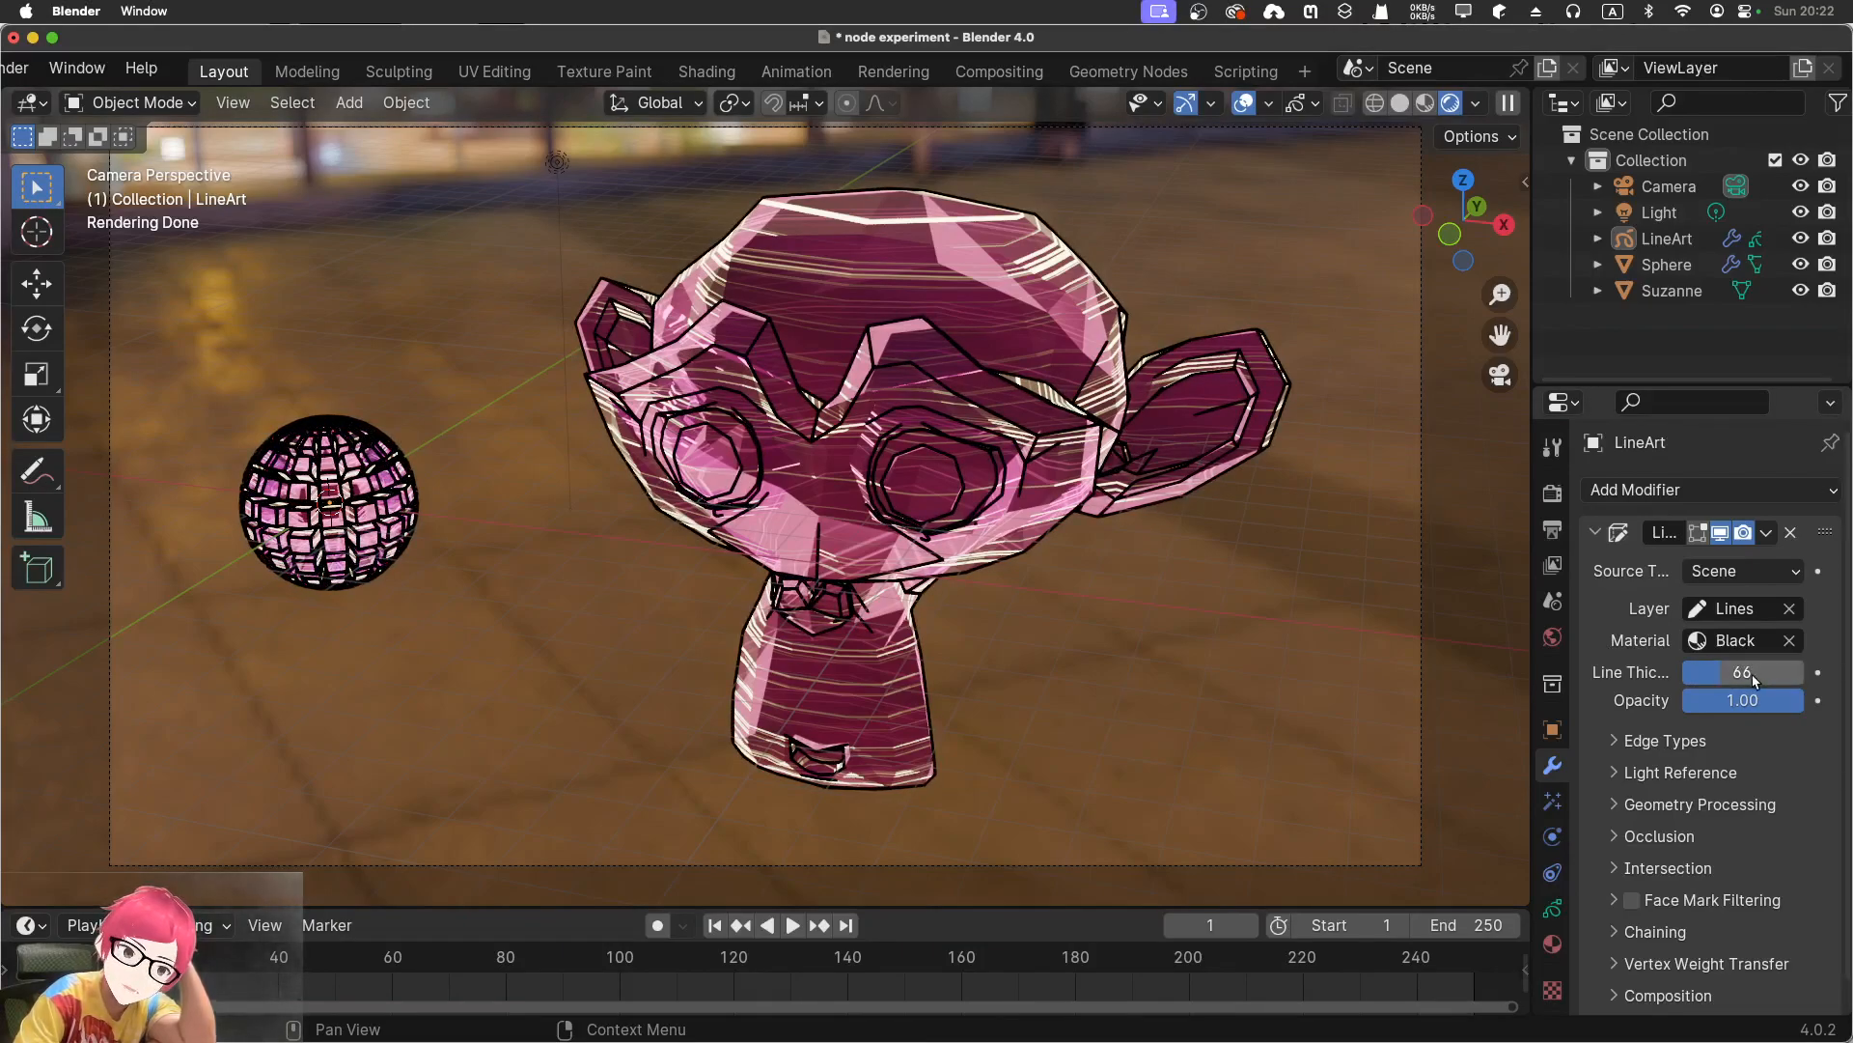
pyautogui.click(1552, 801)
pyautogui.click(1665, 491)
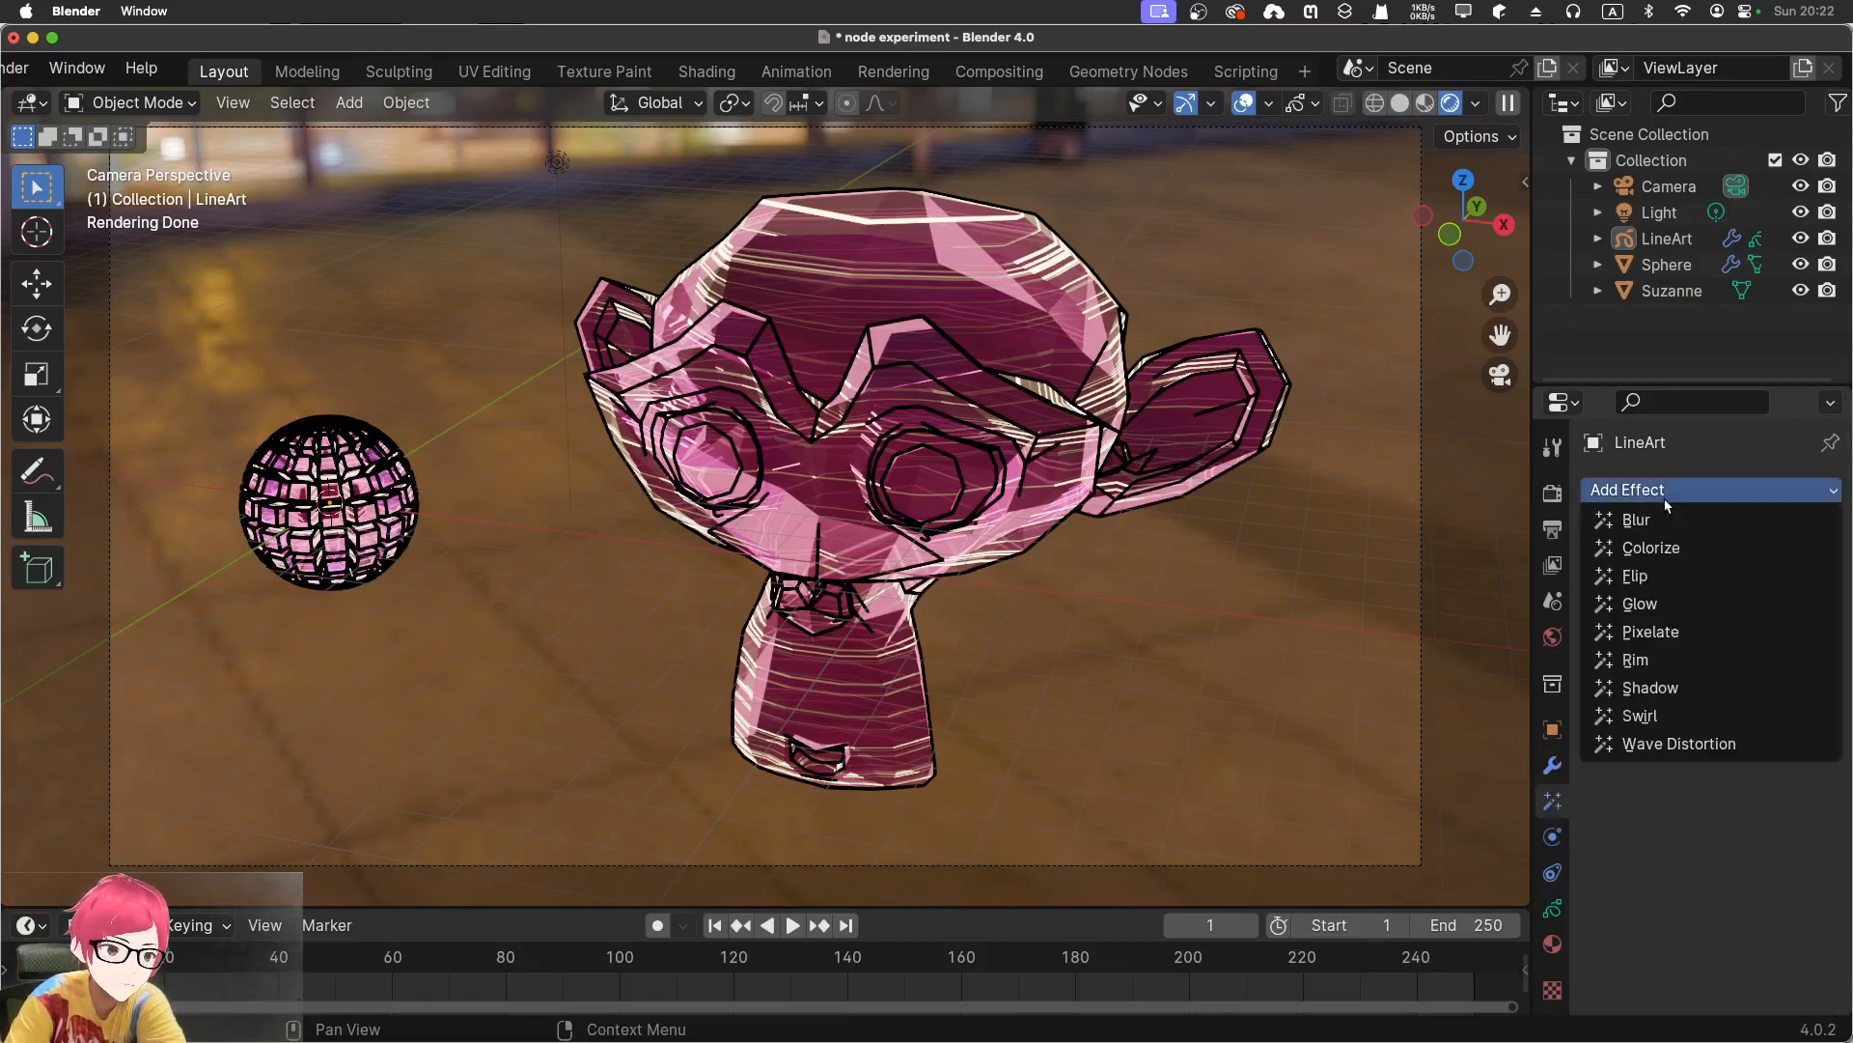
pyautogui.click(1552, 765)
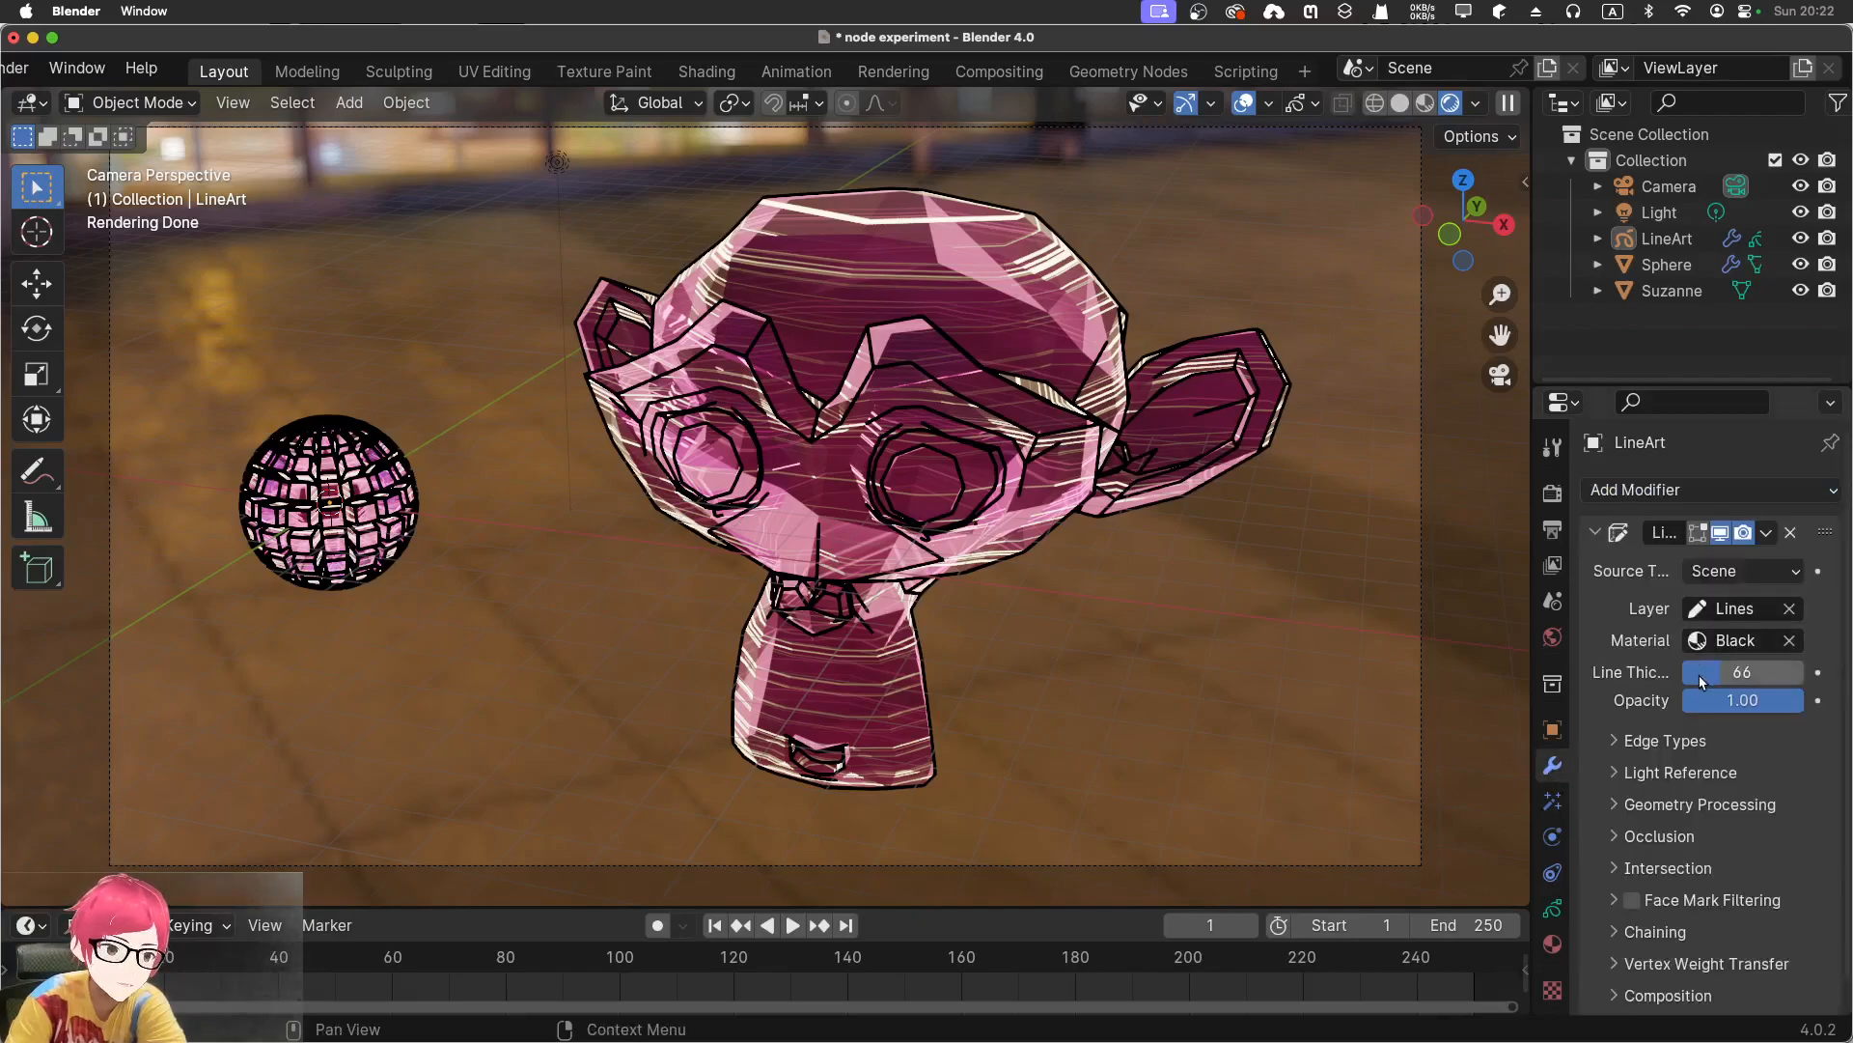
pyautogui.scroll(-1, 1701, 681)
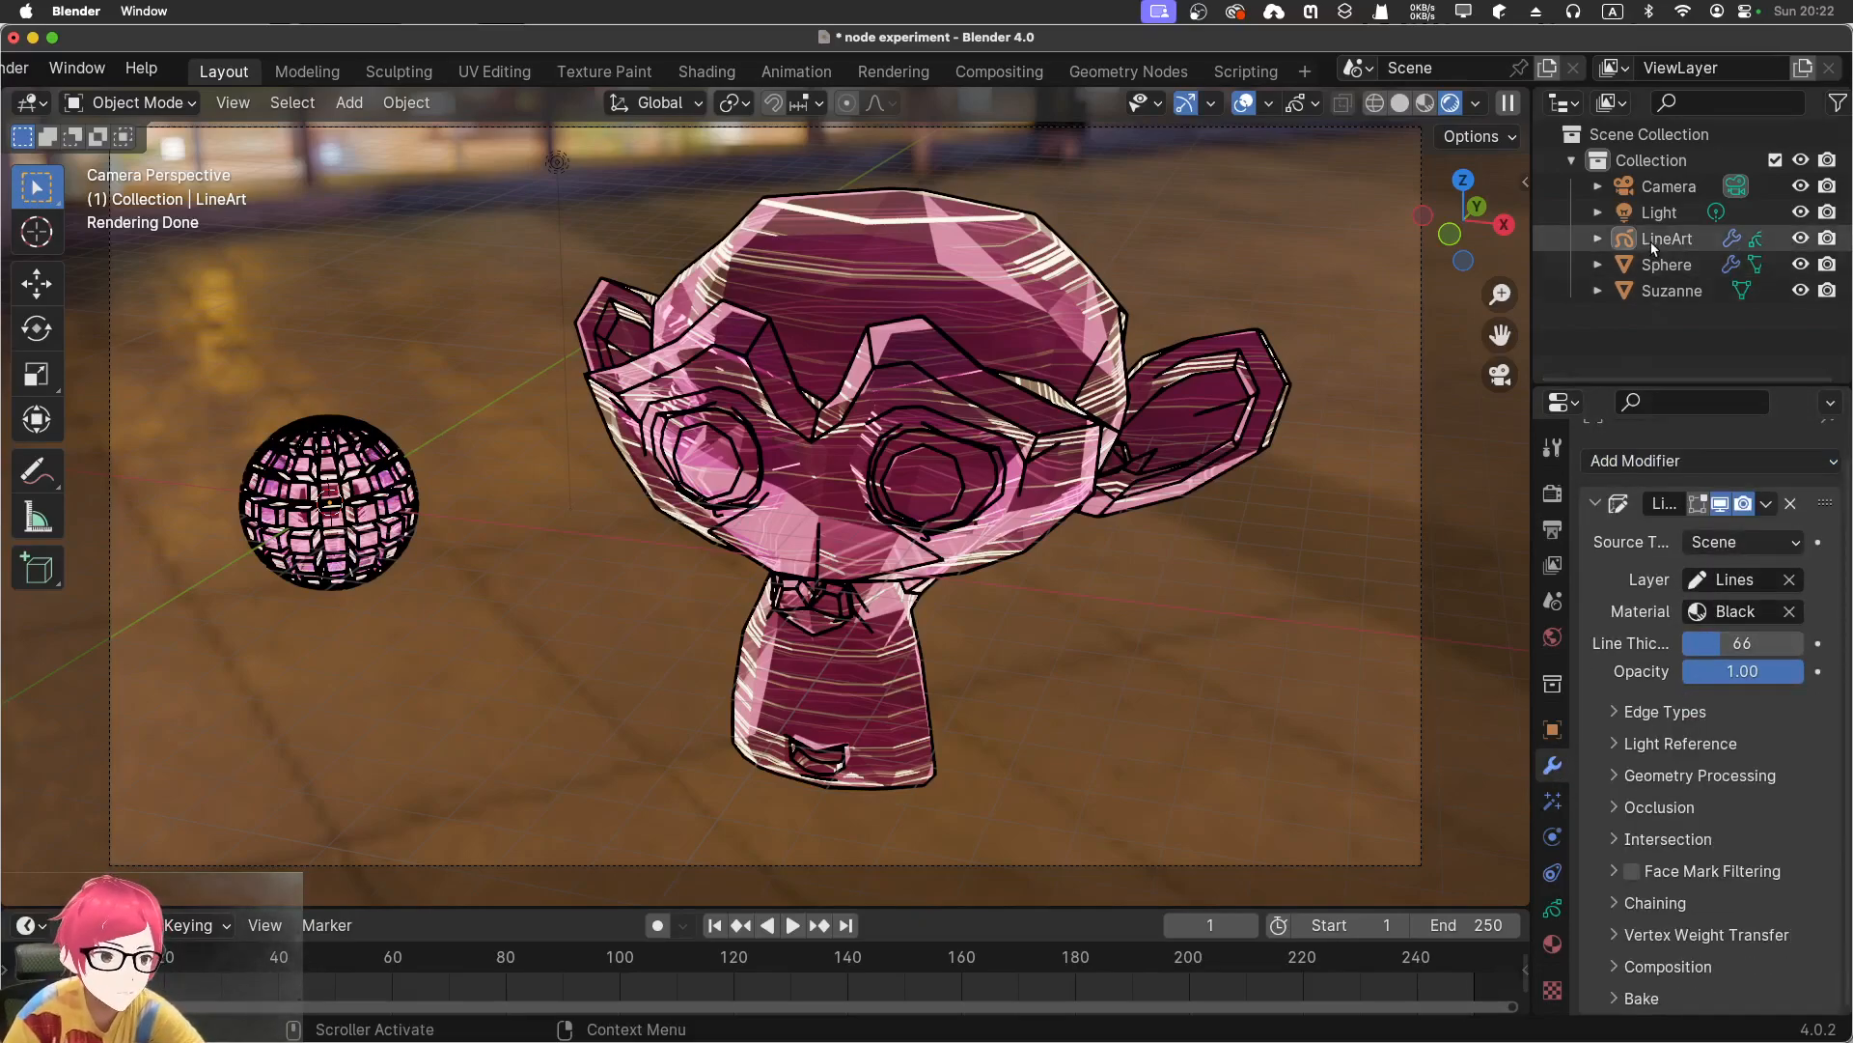
# Check the Grease Pencil objects that can be added, and set the LineArt object's line thickness to 113
pyautogui.hotkey('shift', 'a')
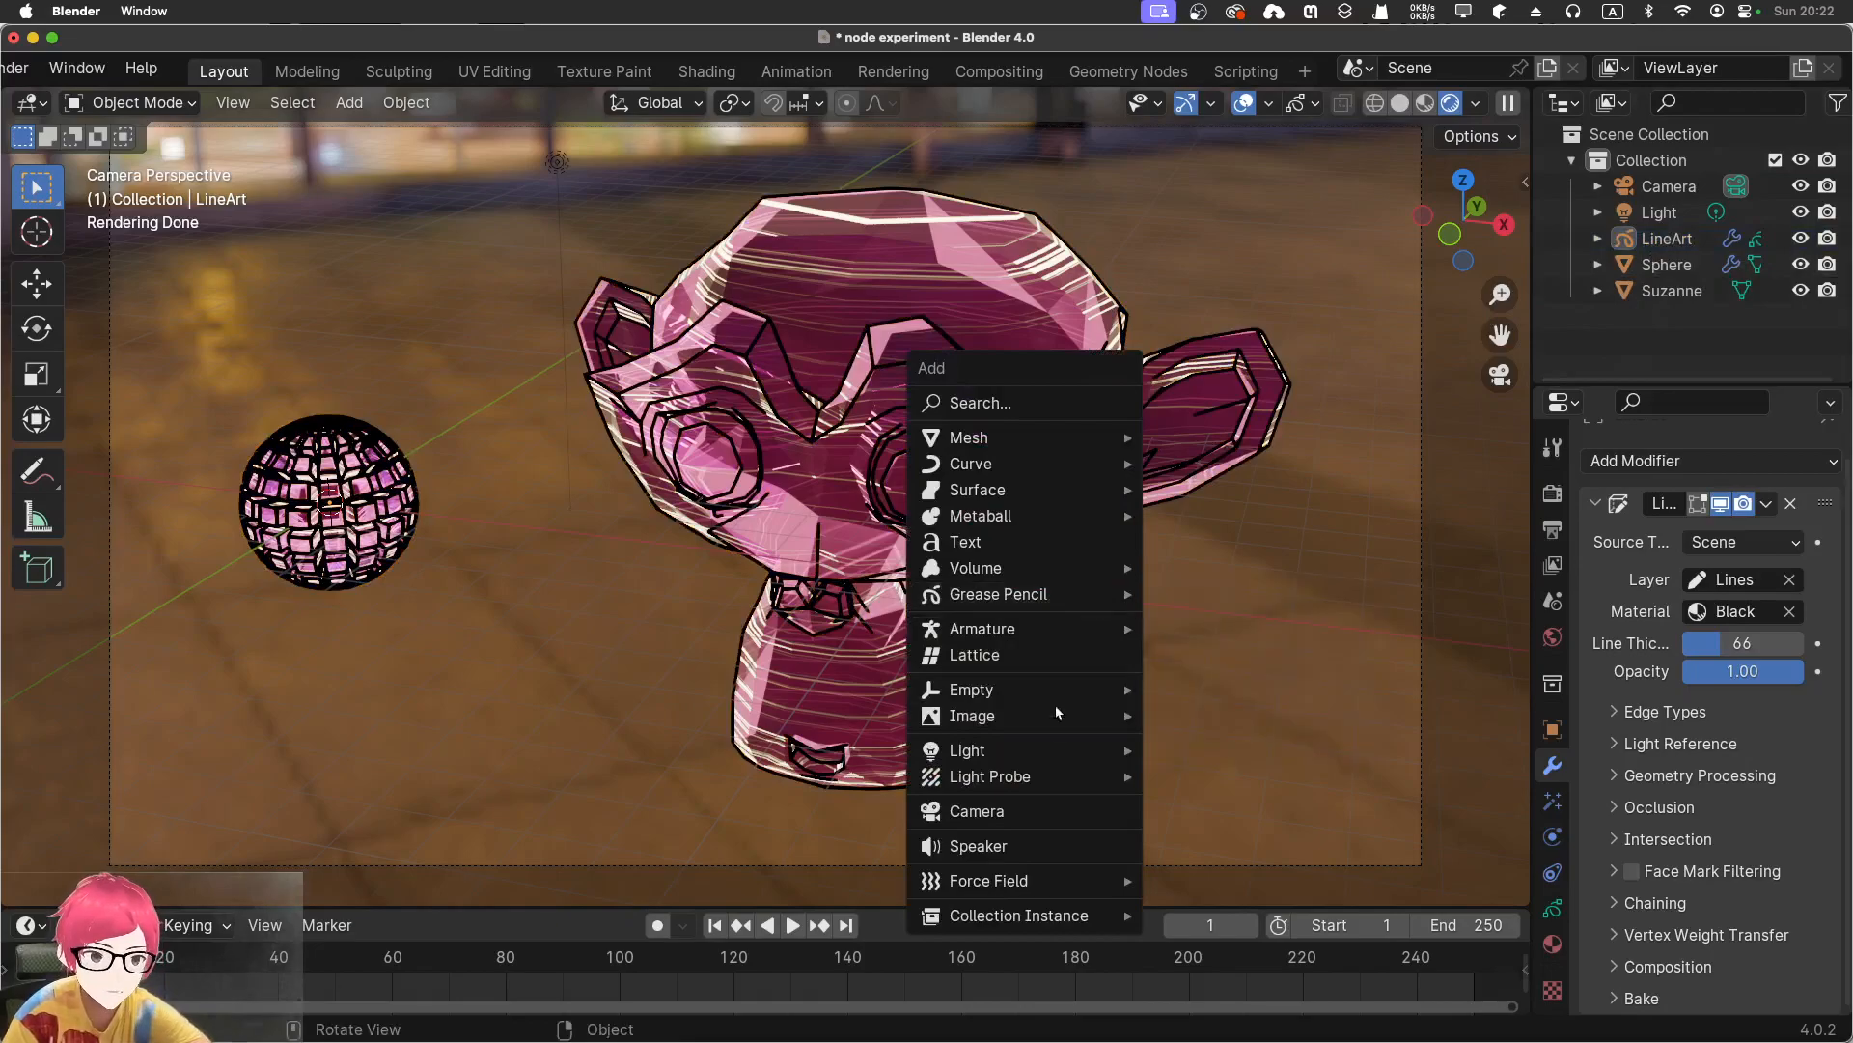
pyautogui.moveTo(1054, 599)
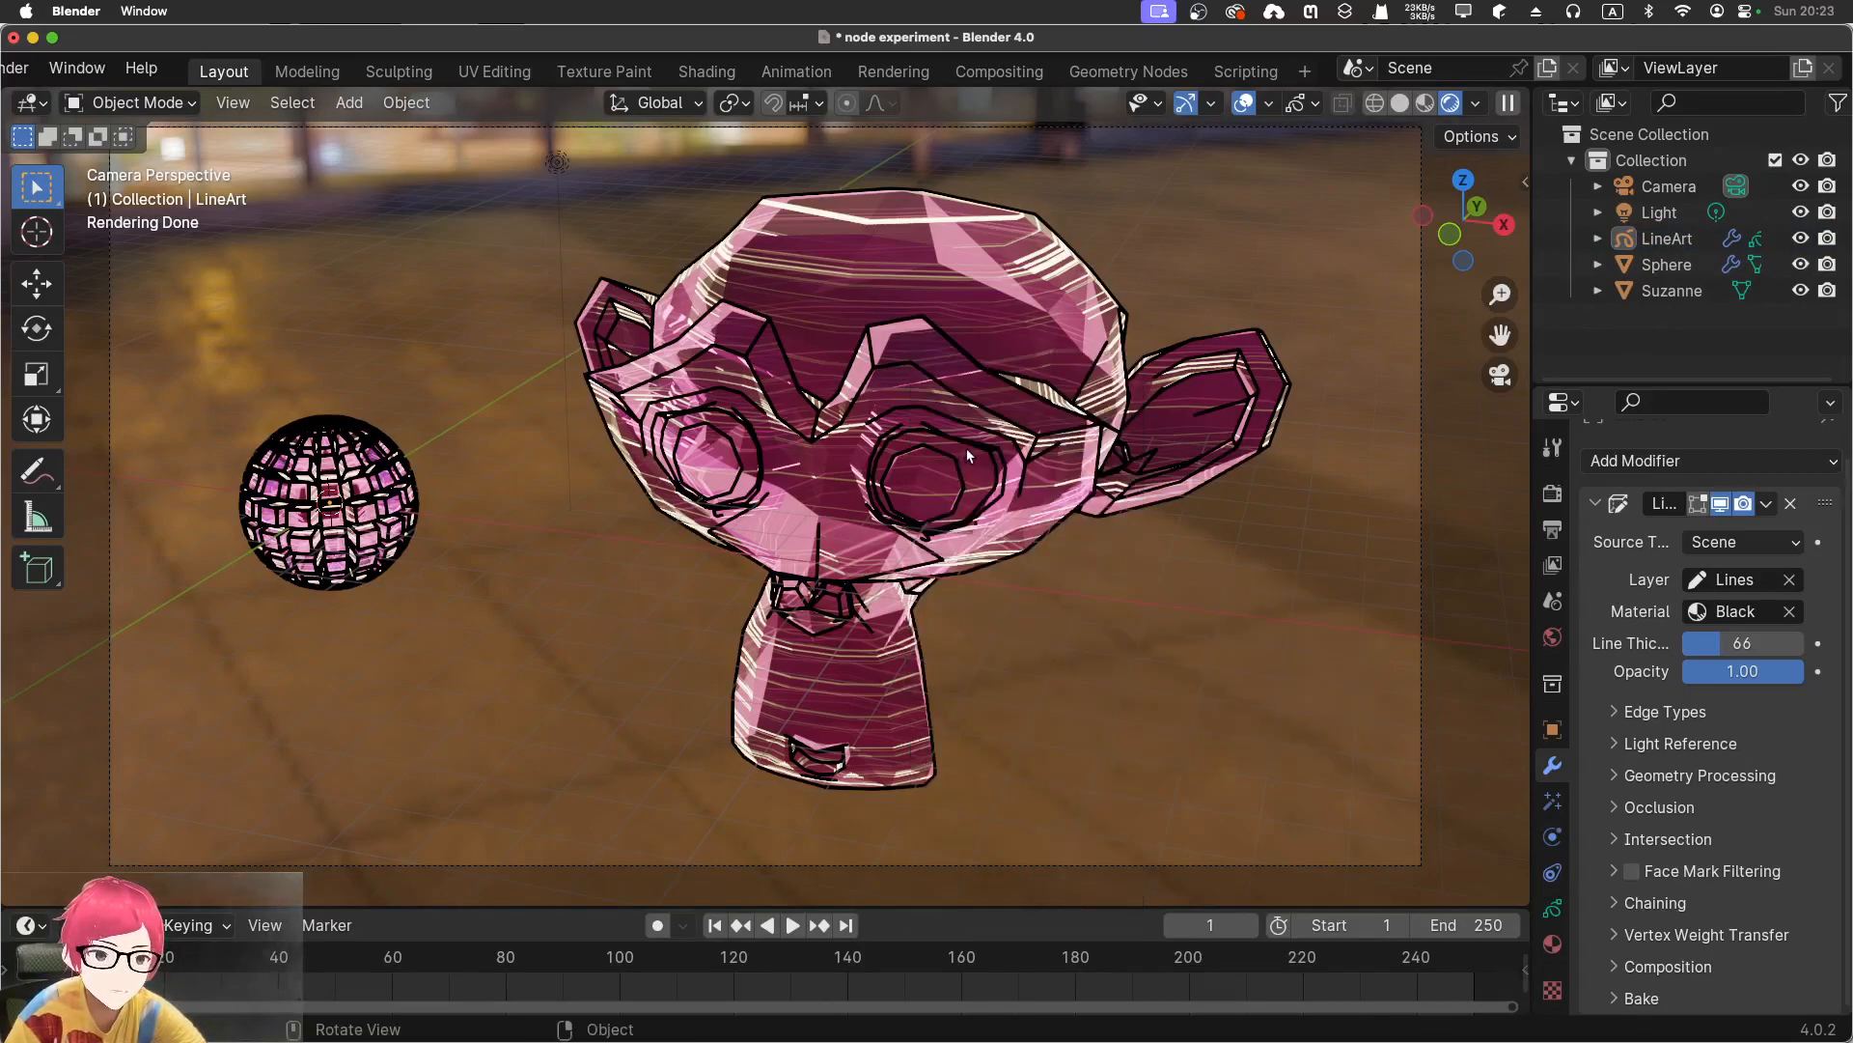
pyautogui.click(1680, 238)
pyautogui.moveTo(1737, 644); pyautogui.dragTo(1754, 652)
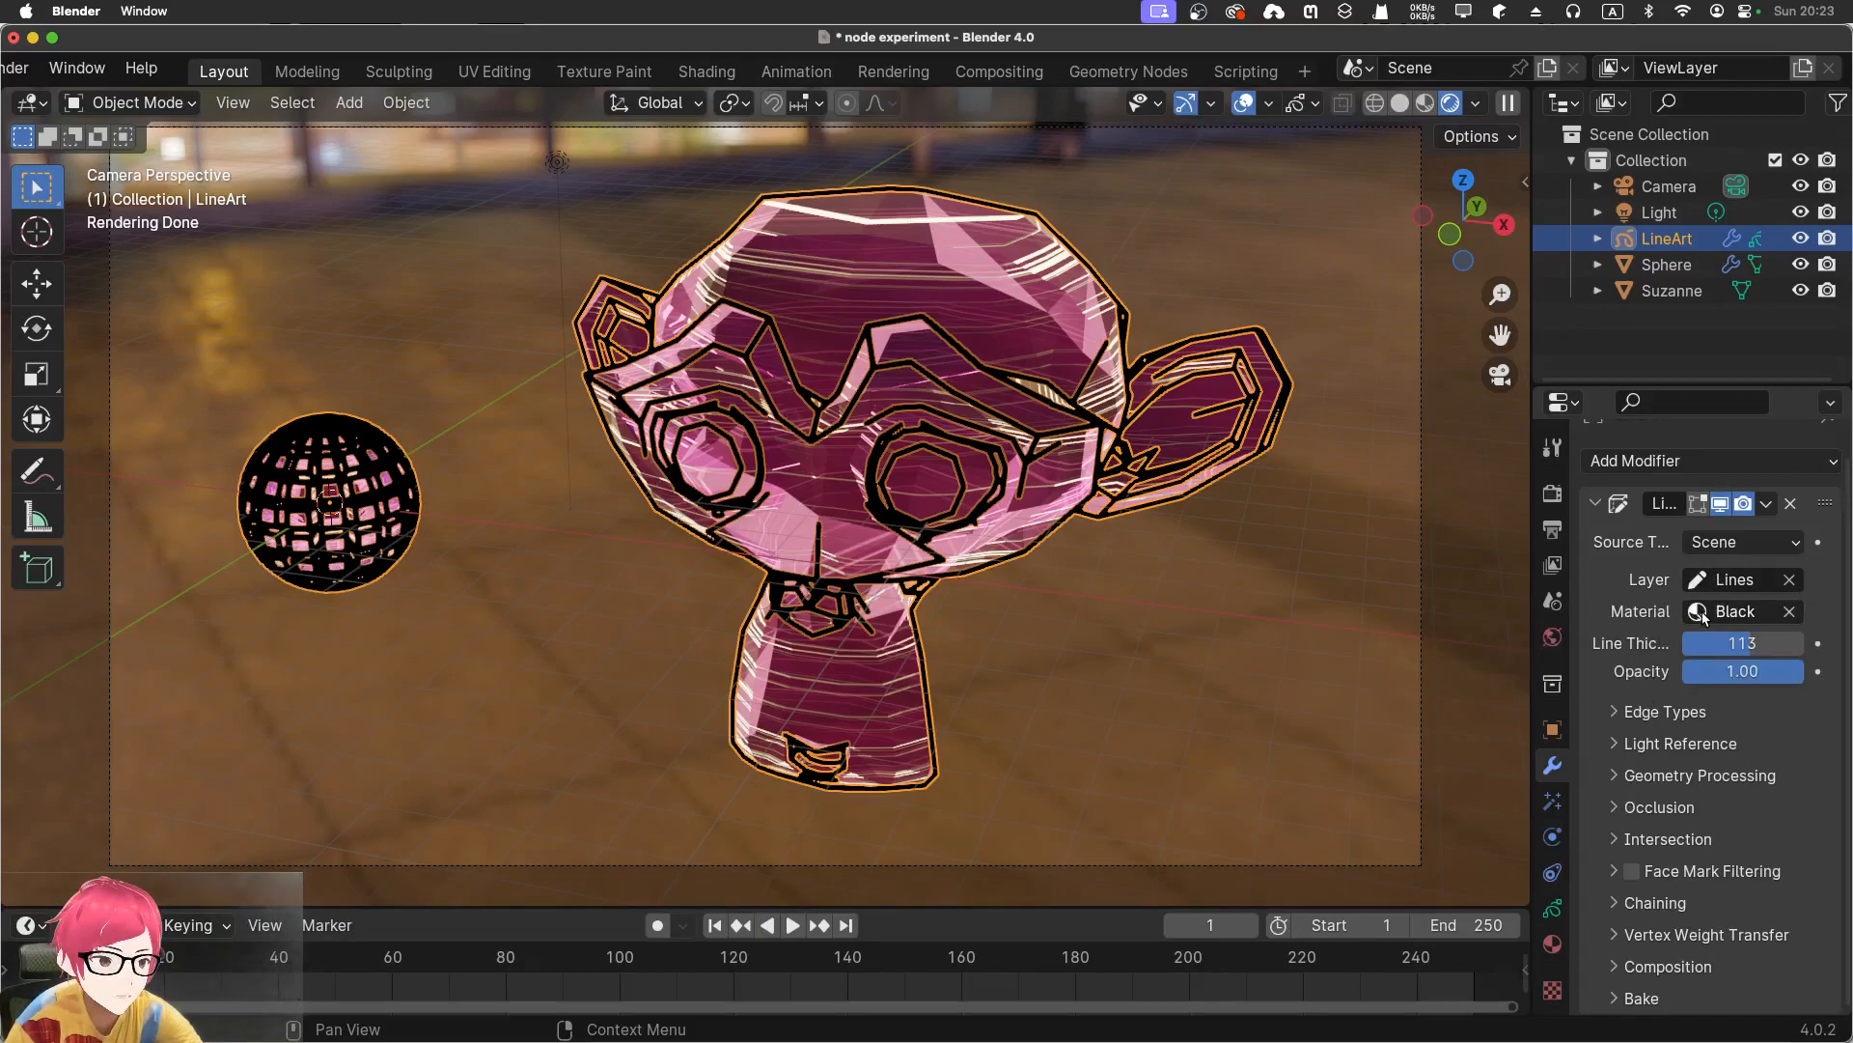
# Change the stroke base color of the LineArt object's Black material to a medium-dark purple
pyautogui.click(1552, 944)
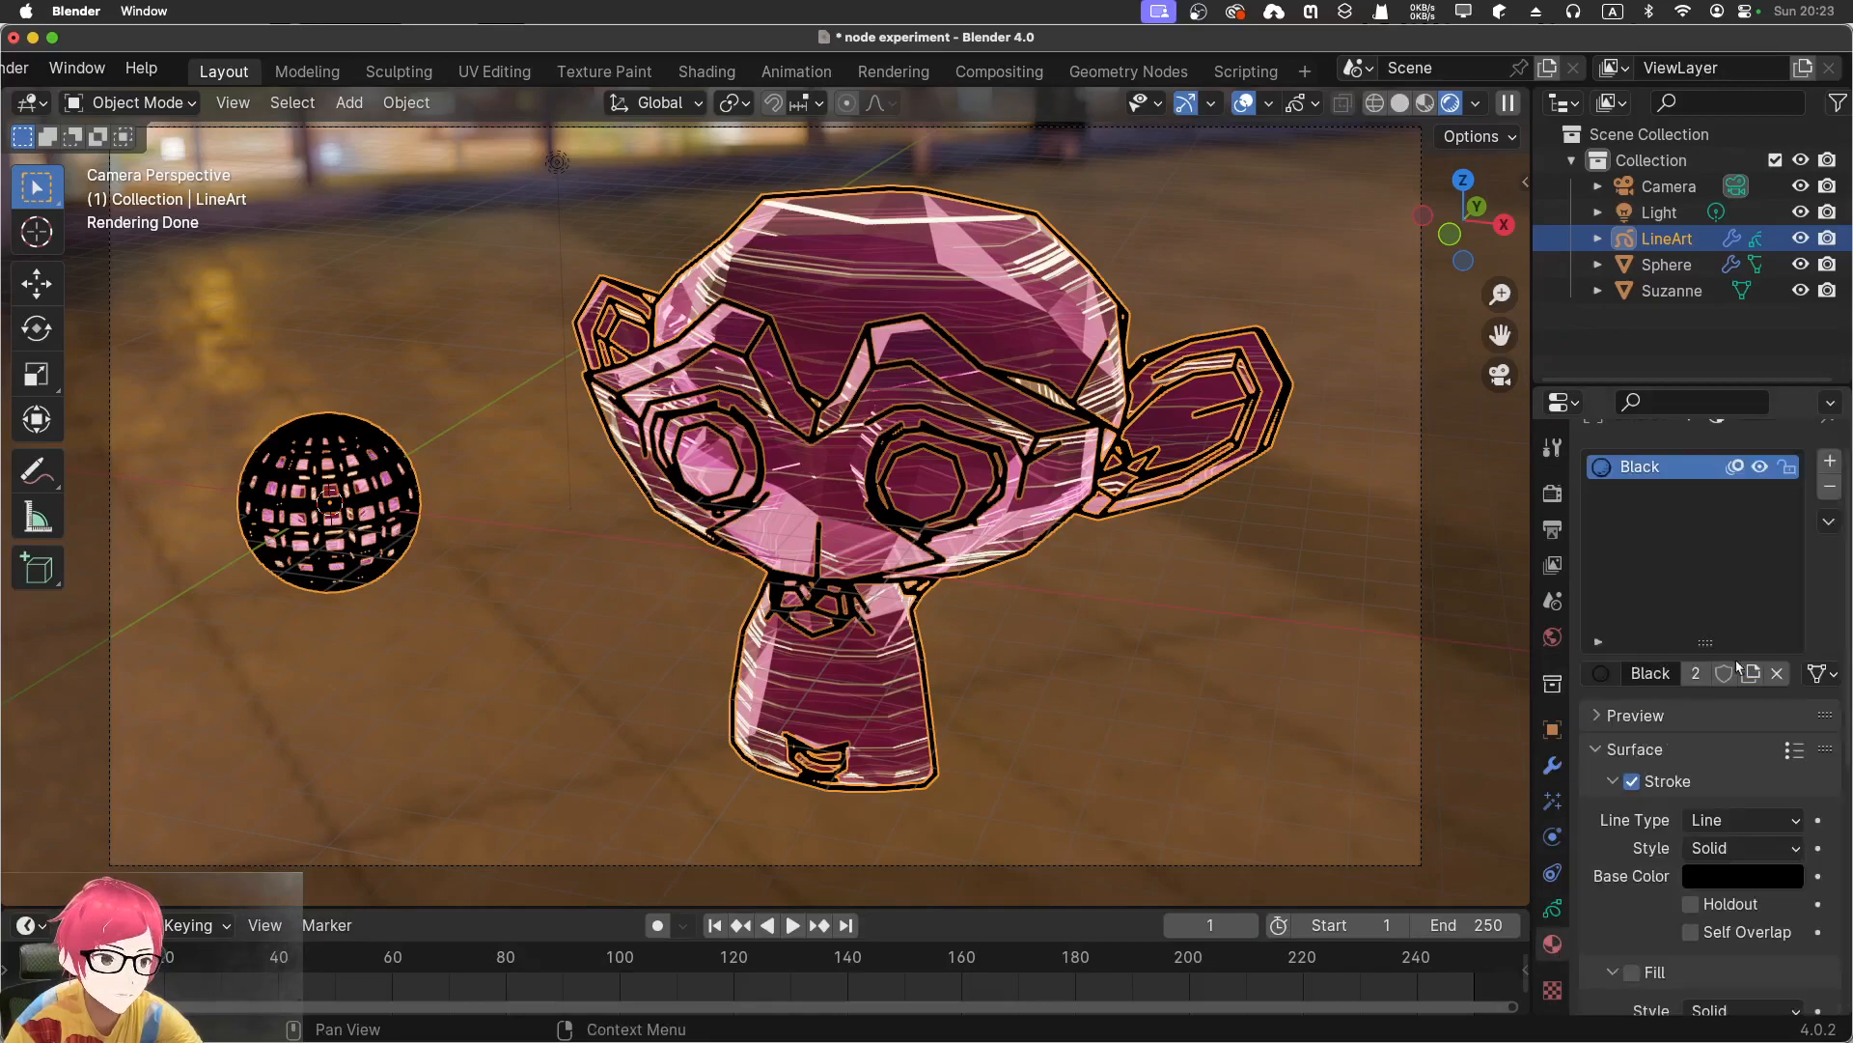
pyautogui.scroll(-4, 1718, 772)
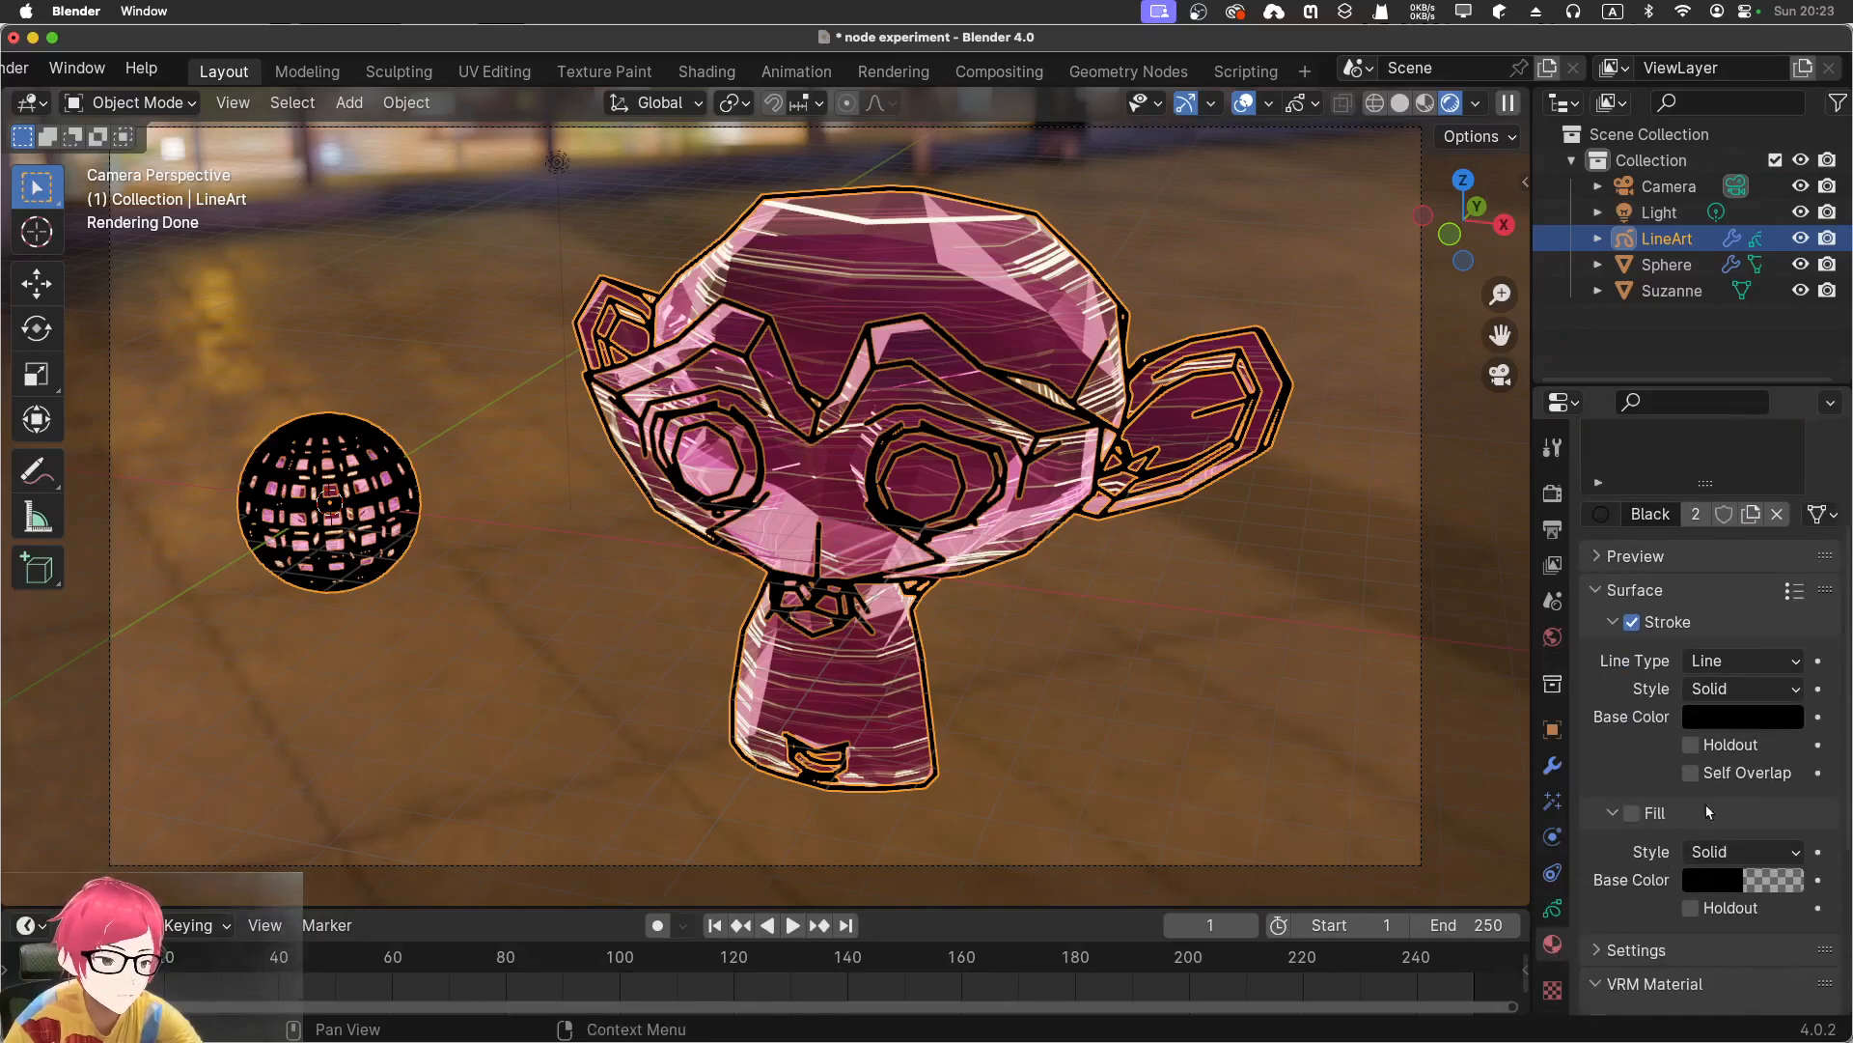
pyautogui.click(1729, 718)
pyautogui.moveTo(1784, 454); pyautogui.dragTo(1783, 344)
pyautogui.moveTo(1717, 450)
pyautogui.mouseDown()
pyautogui.moveTo(1705, 467)
pyautogui.moveTo(1723, 487)
pyautogui.moveTo(1735, 450)
pyautogui.moveTo(1720, 448)
pyautogui.moveTo(1733, 479)
pyautogui.mouseUp()
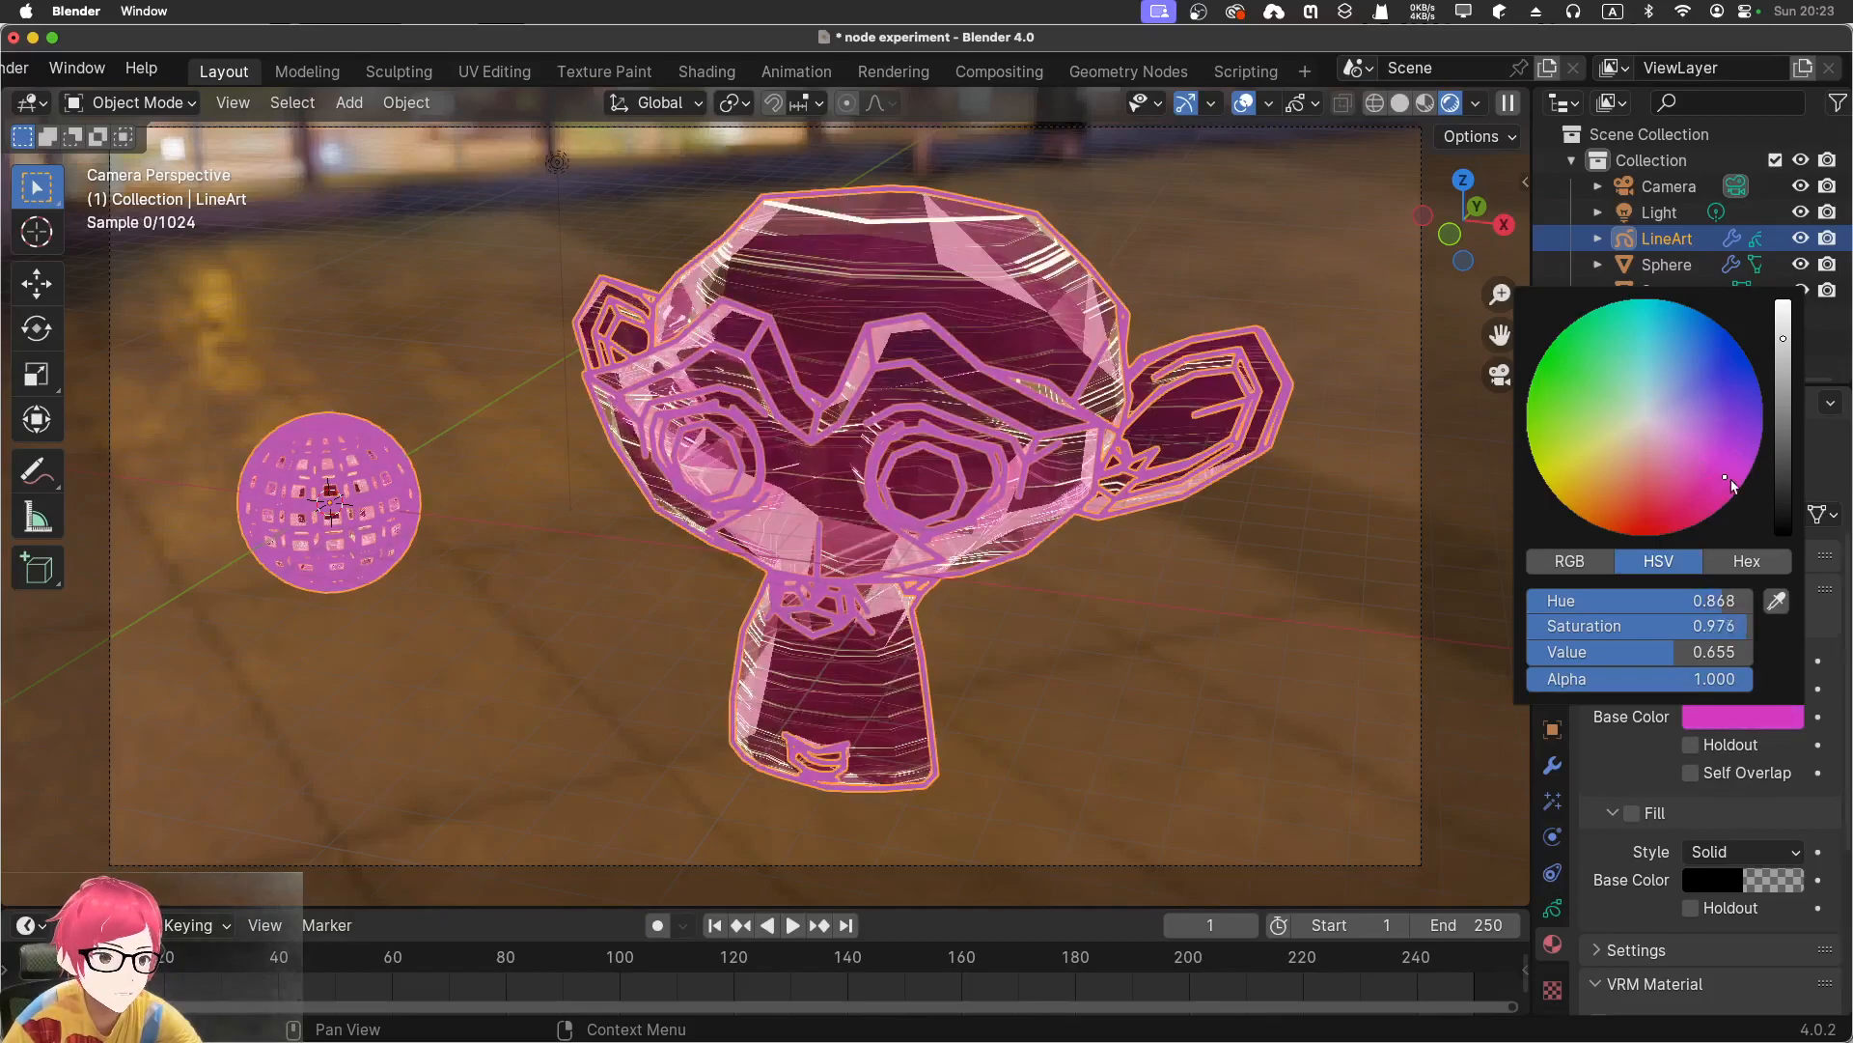
pyautogui.moveTo(1783, 359); pyautogui.dragTo(1782, 384)
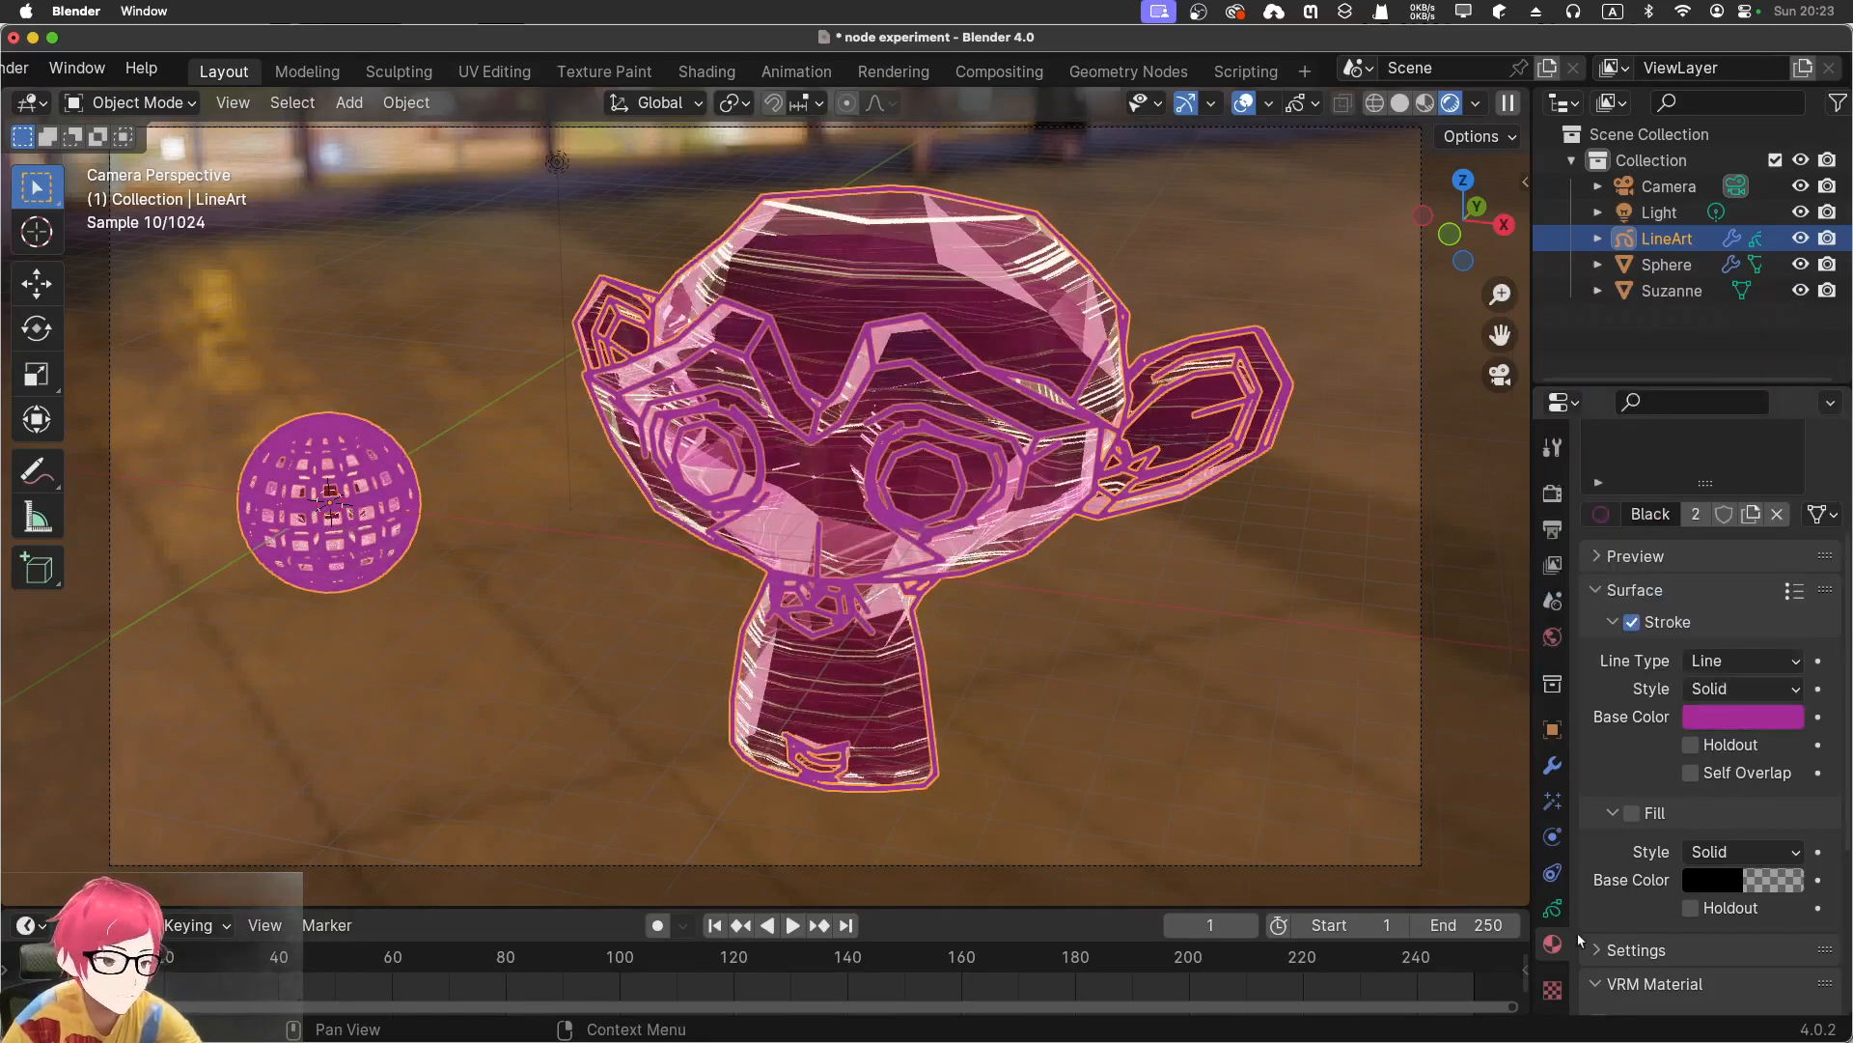
# Add a Blur visual effect to the LineArt object and set its size to 200 in both X and Y
pyautogui.click(1552, 801)
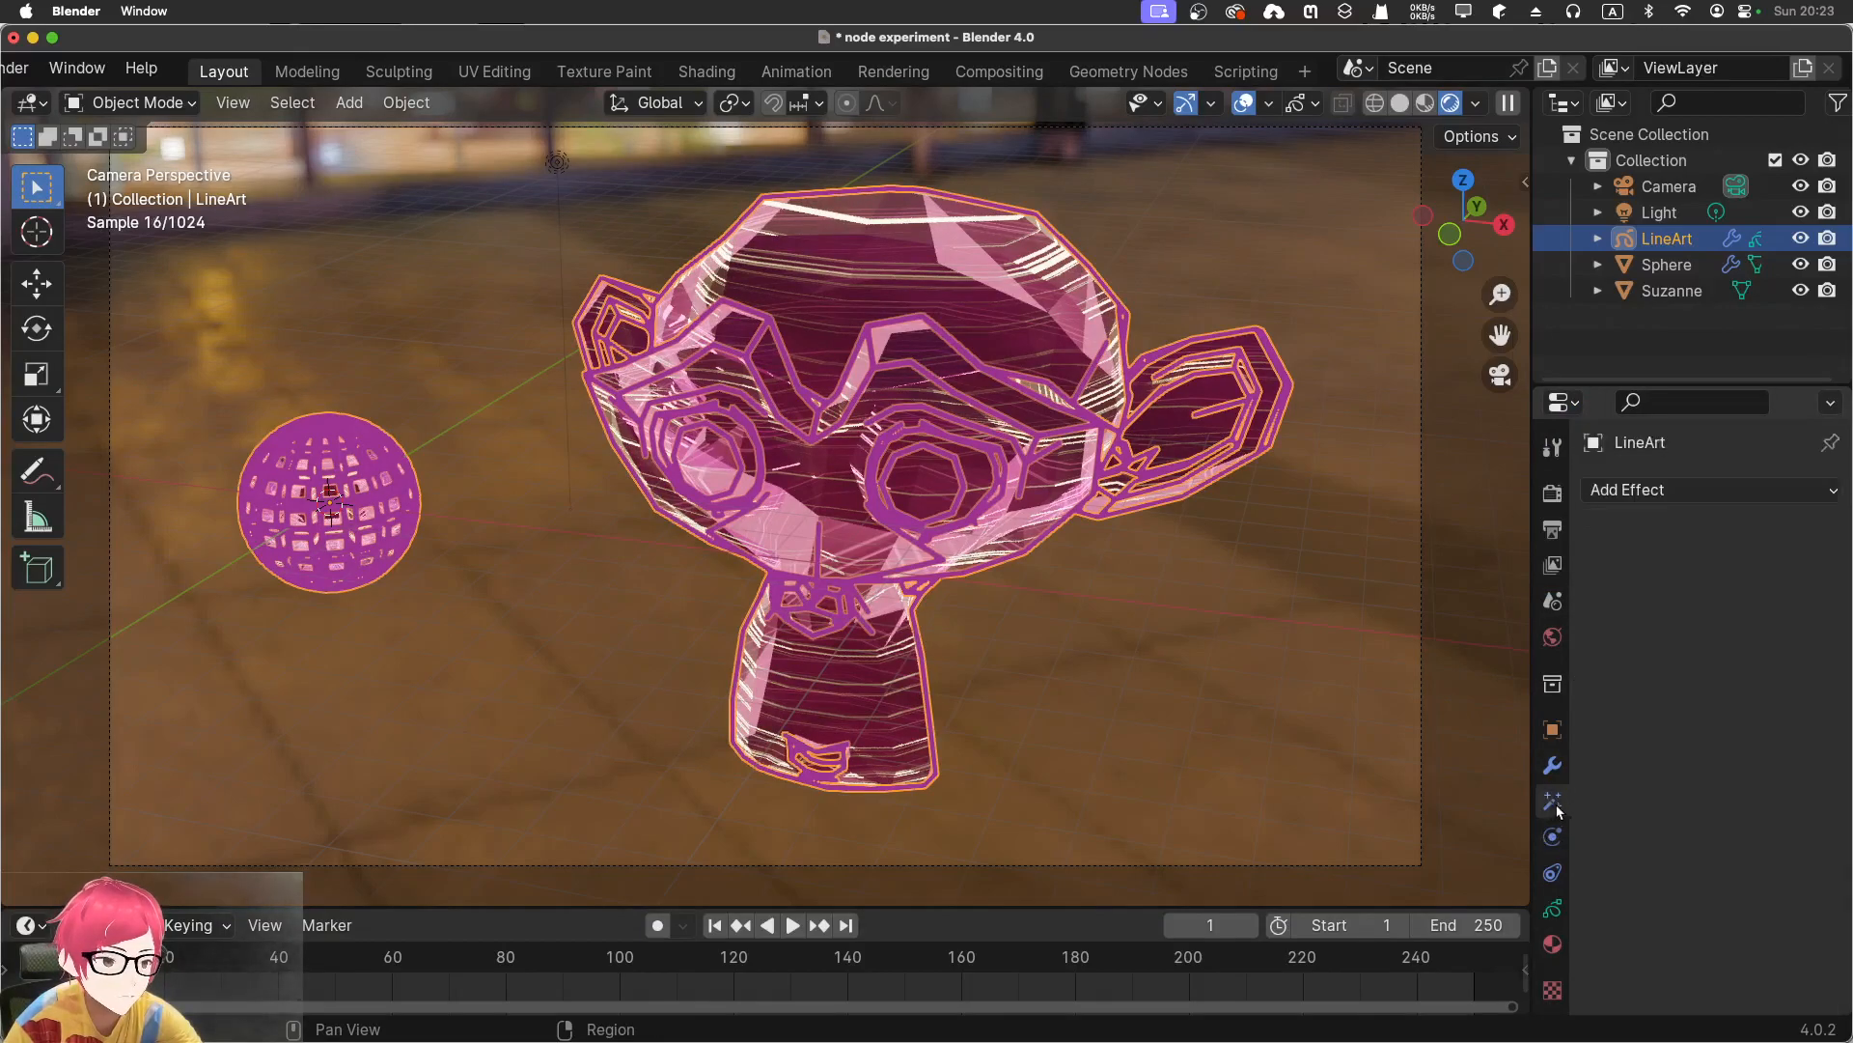
pyautogui.click(1685, 490)
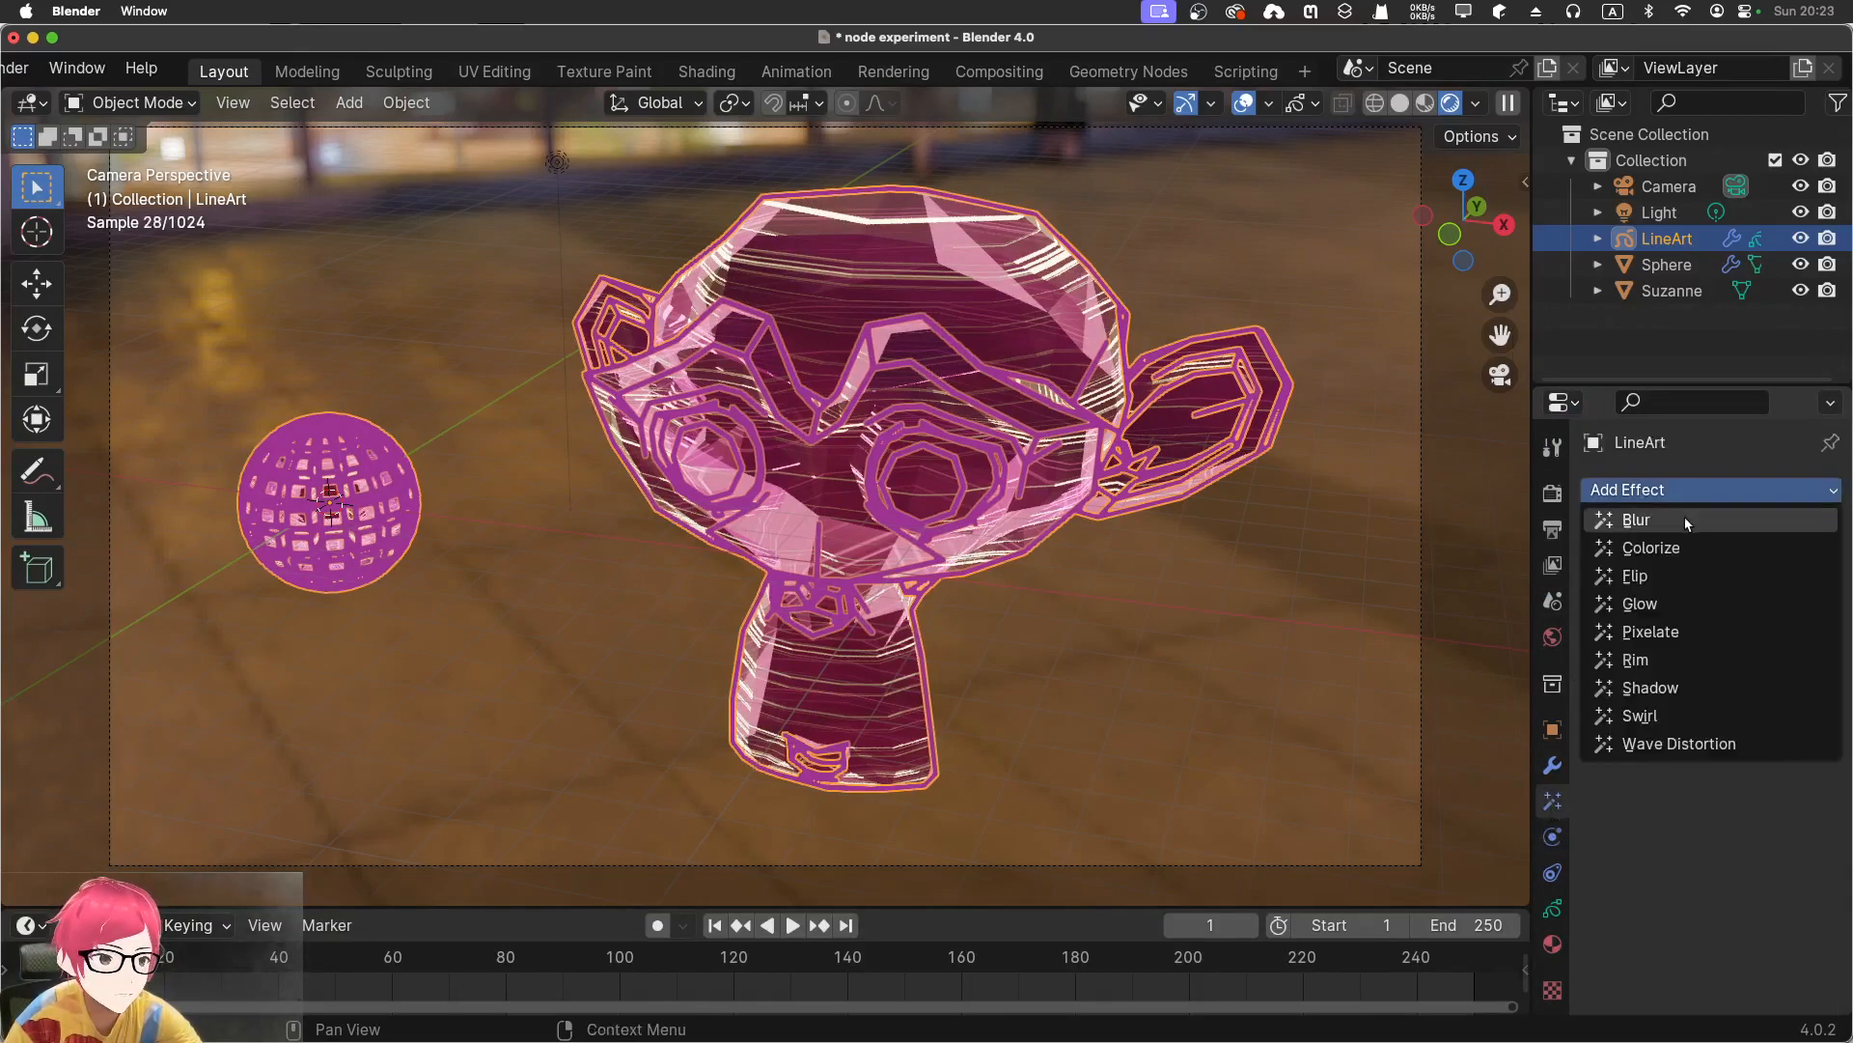
pyautogui.click(1684, 518)
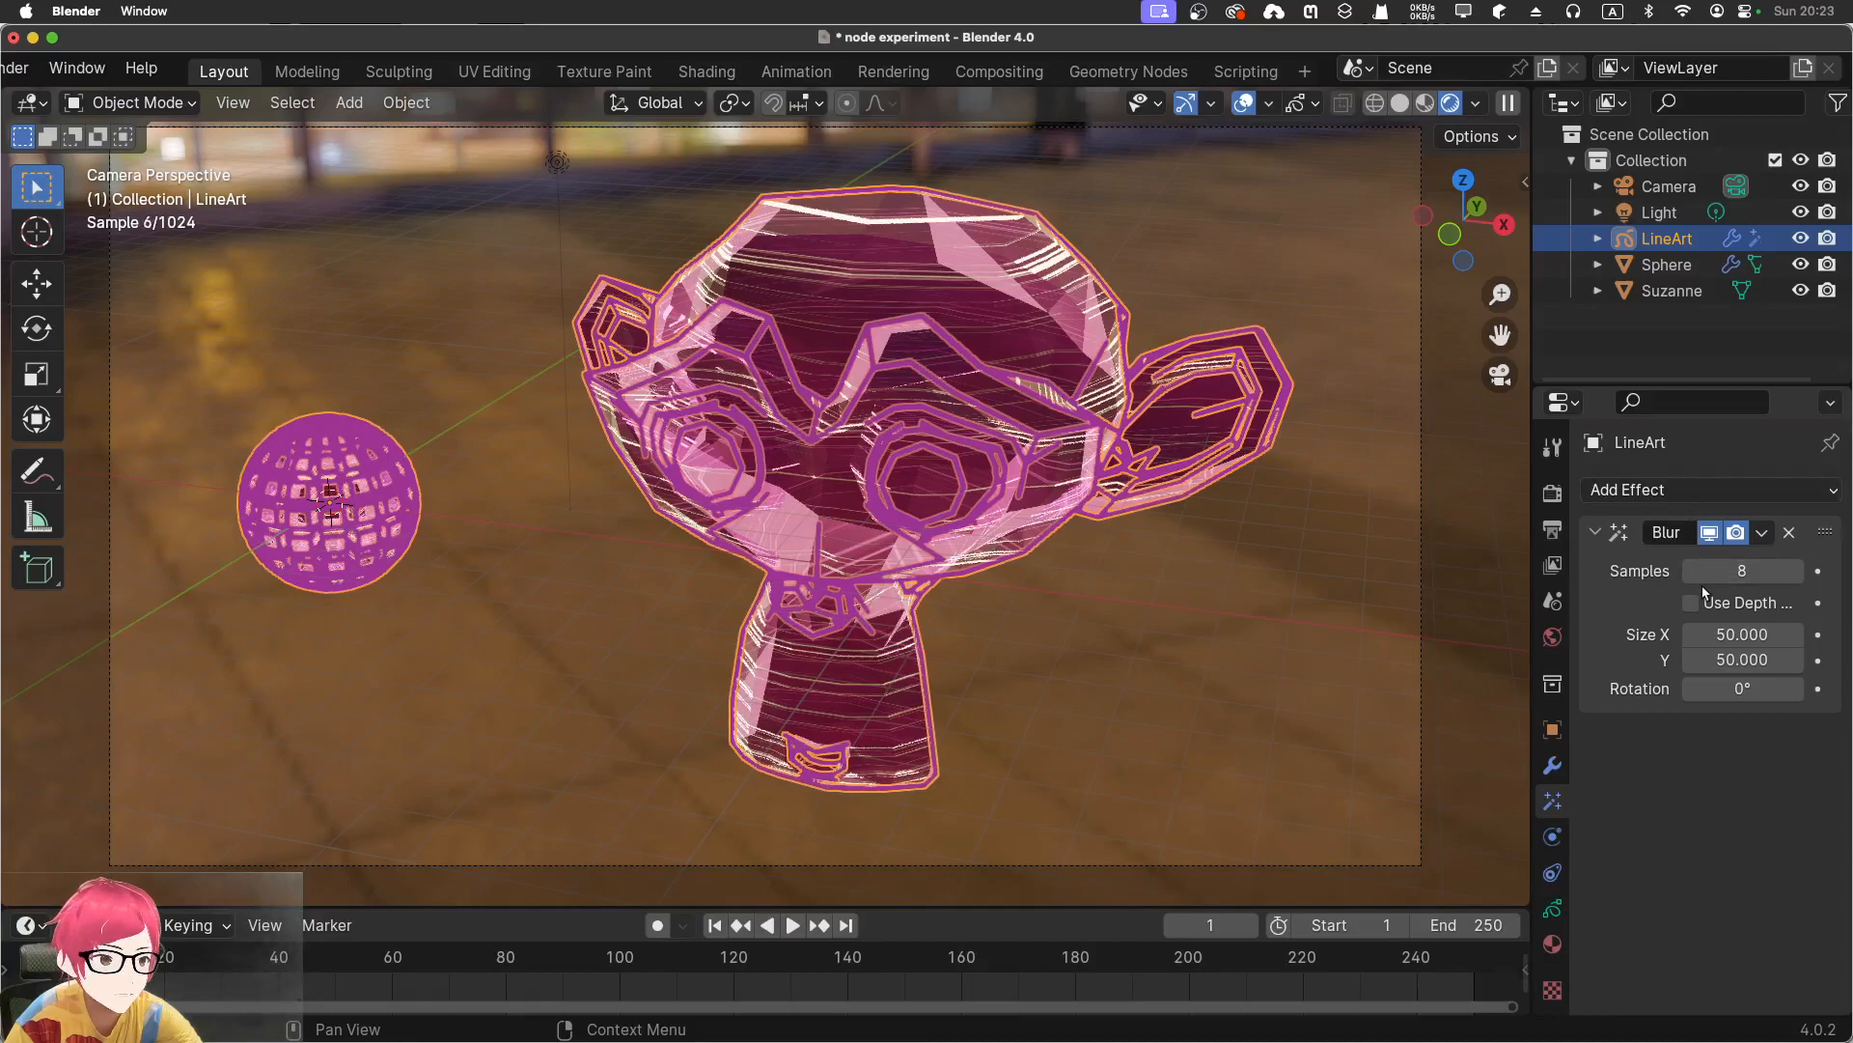
pyautogui.click(1723, 635)
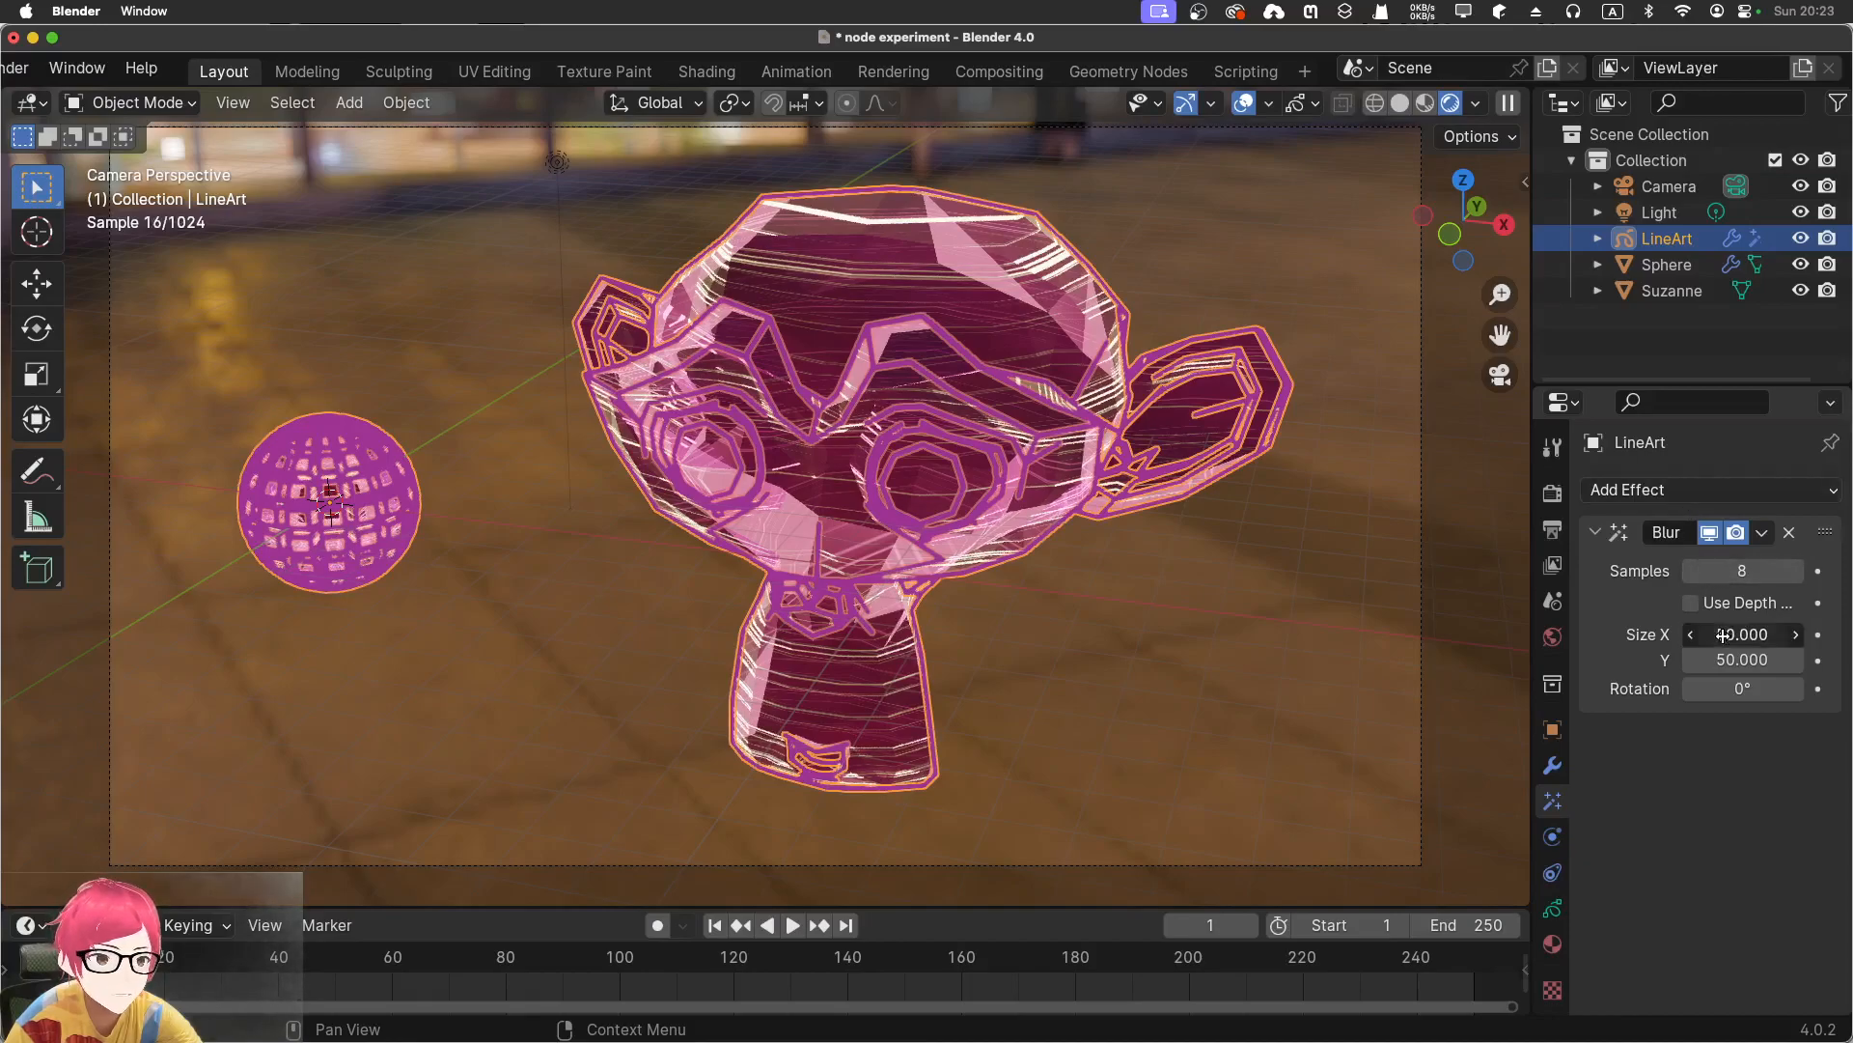
pyautogui.click(1761, 634)
pyautogui.write('200')
pyautogui.click(1743, 660)
pyautogui.write('200')
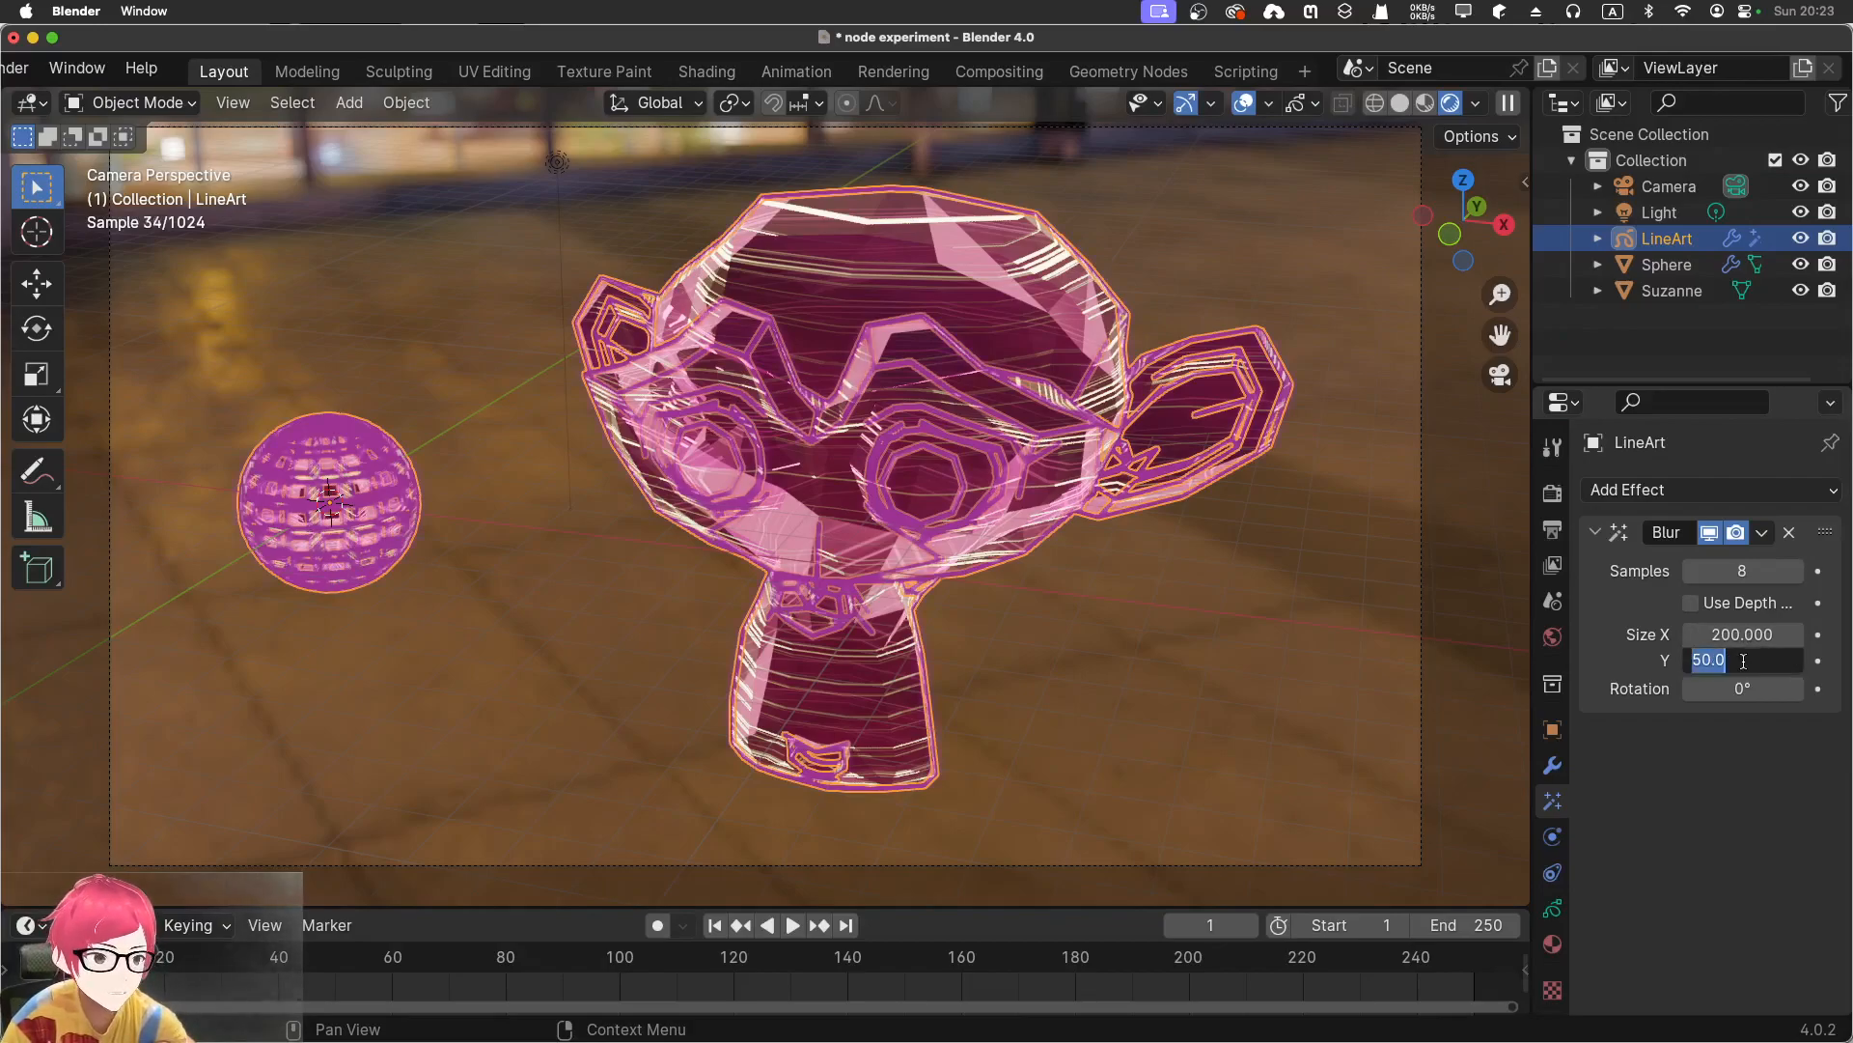
pyautogui.press('Return')
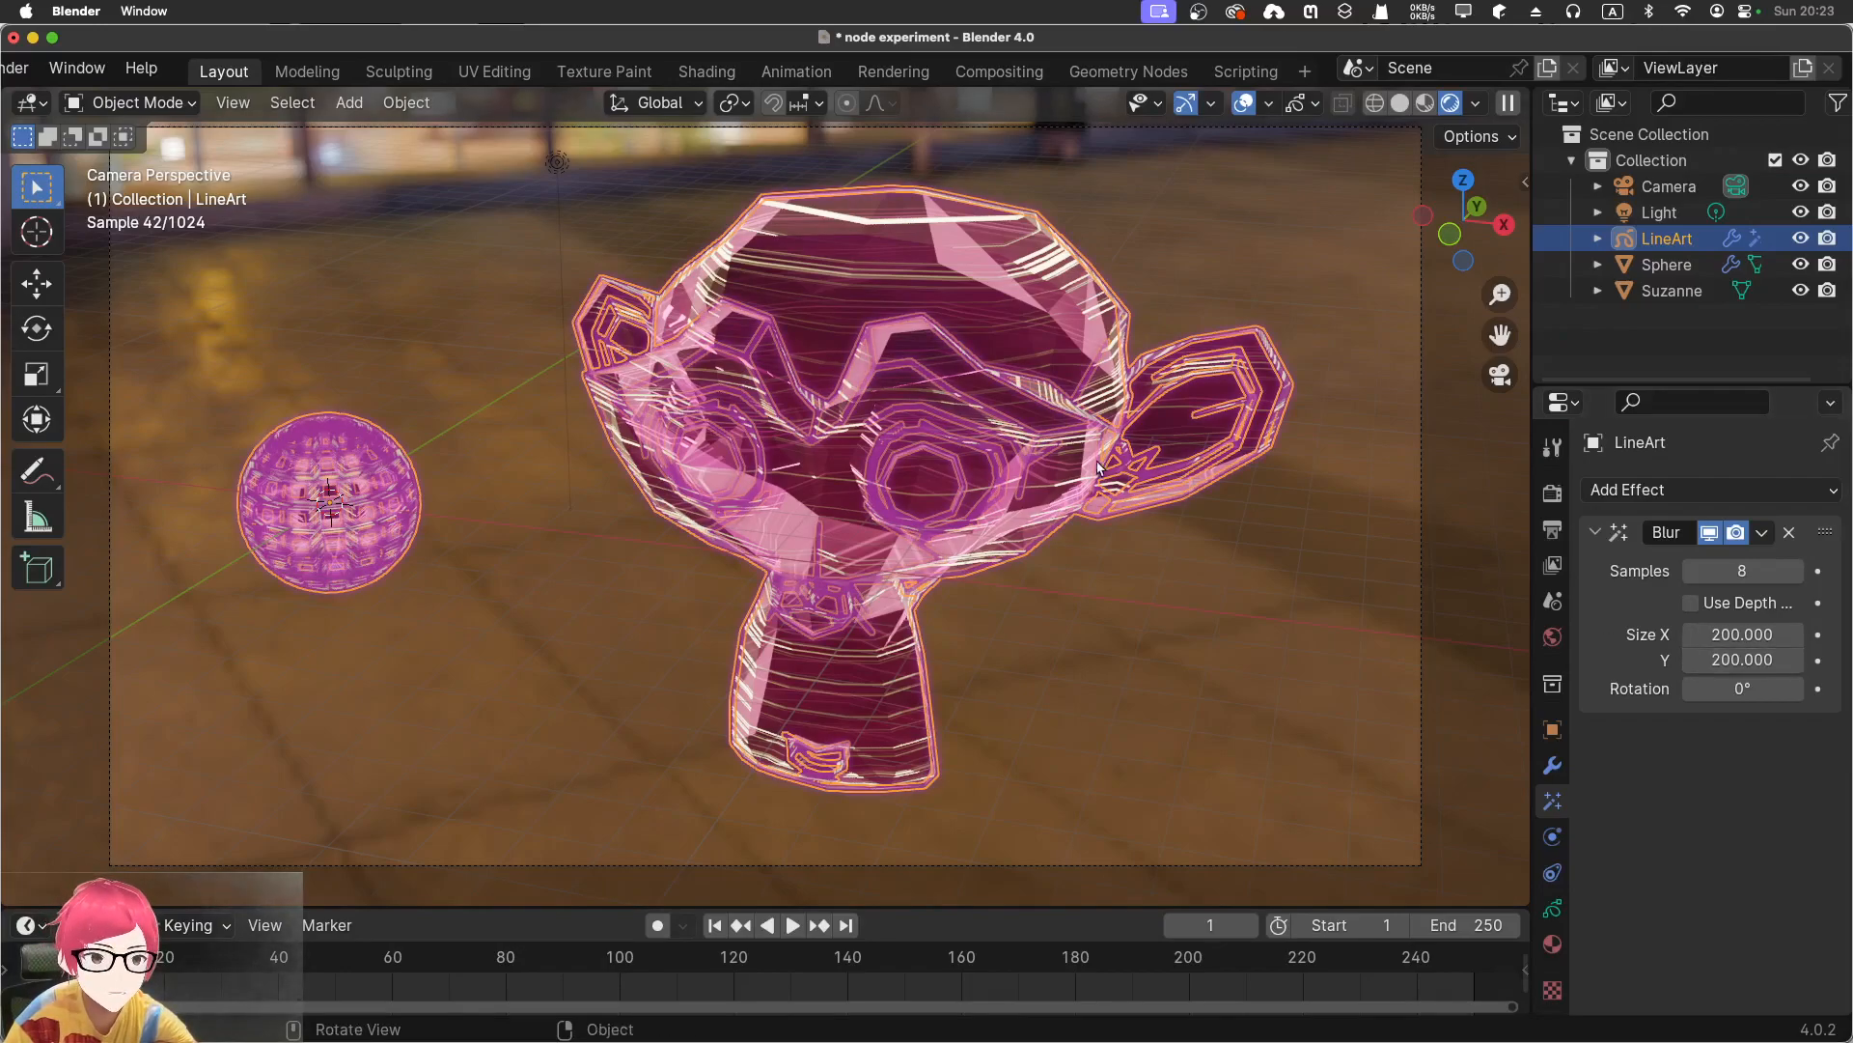
pyautogui.click(1144, 560)
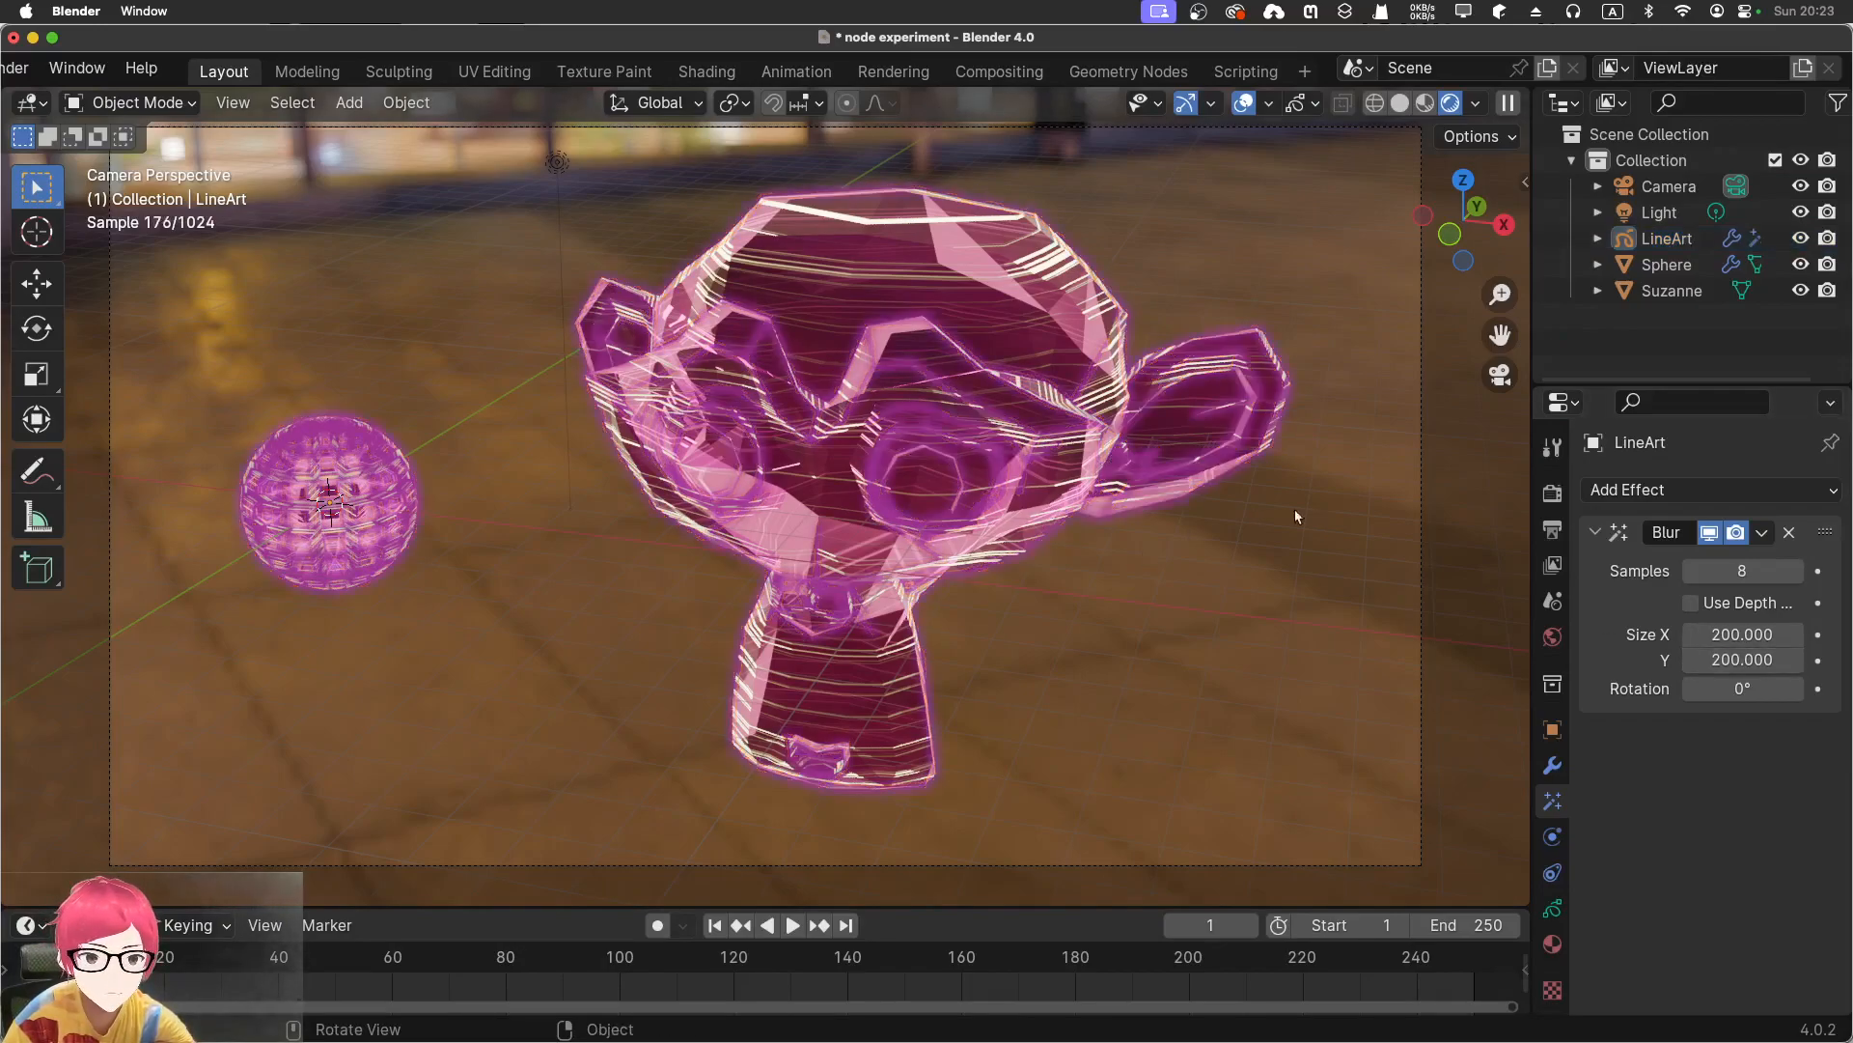
# Add a Glow visual effect to the LineArt object and lower its threshold to 0
pyautogui.click(1780, 492)
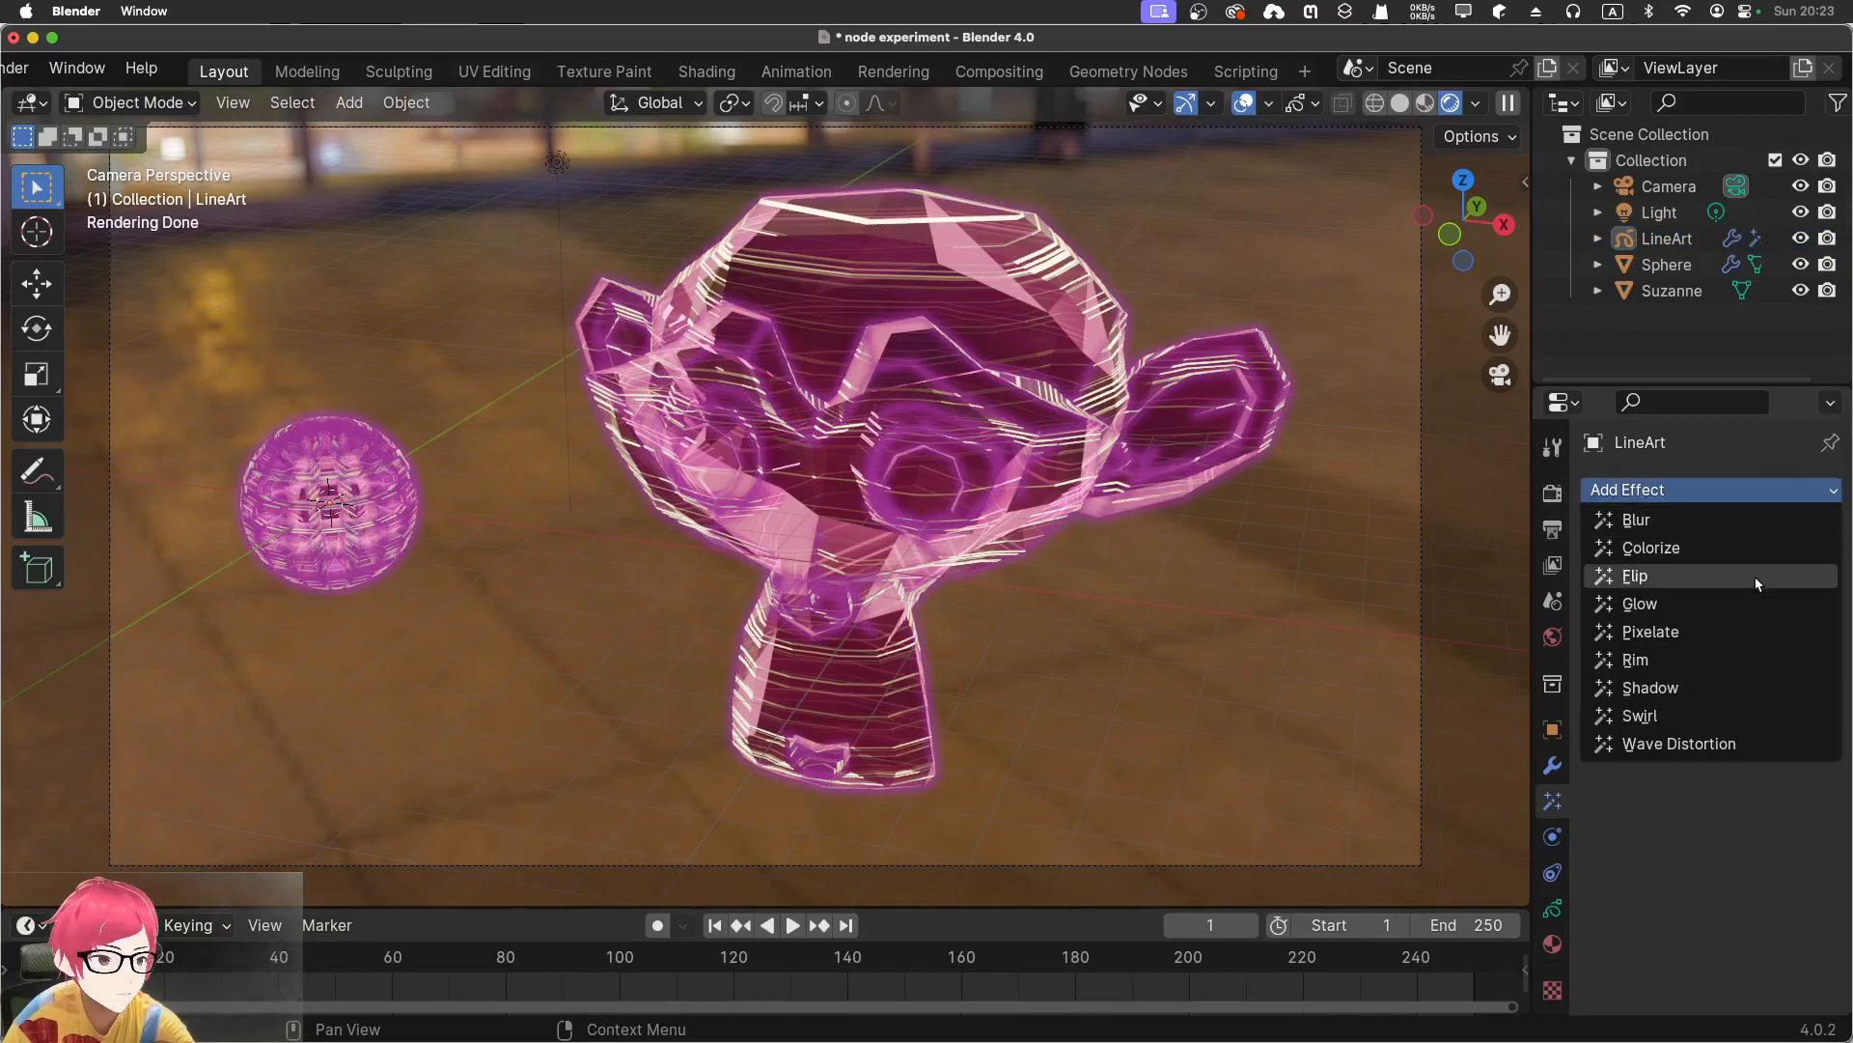
pyautogui.click(1747, 602)
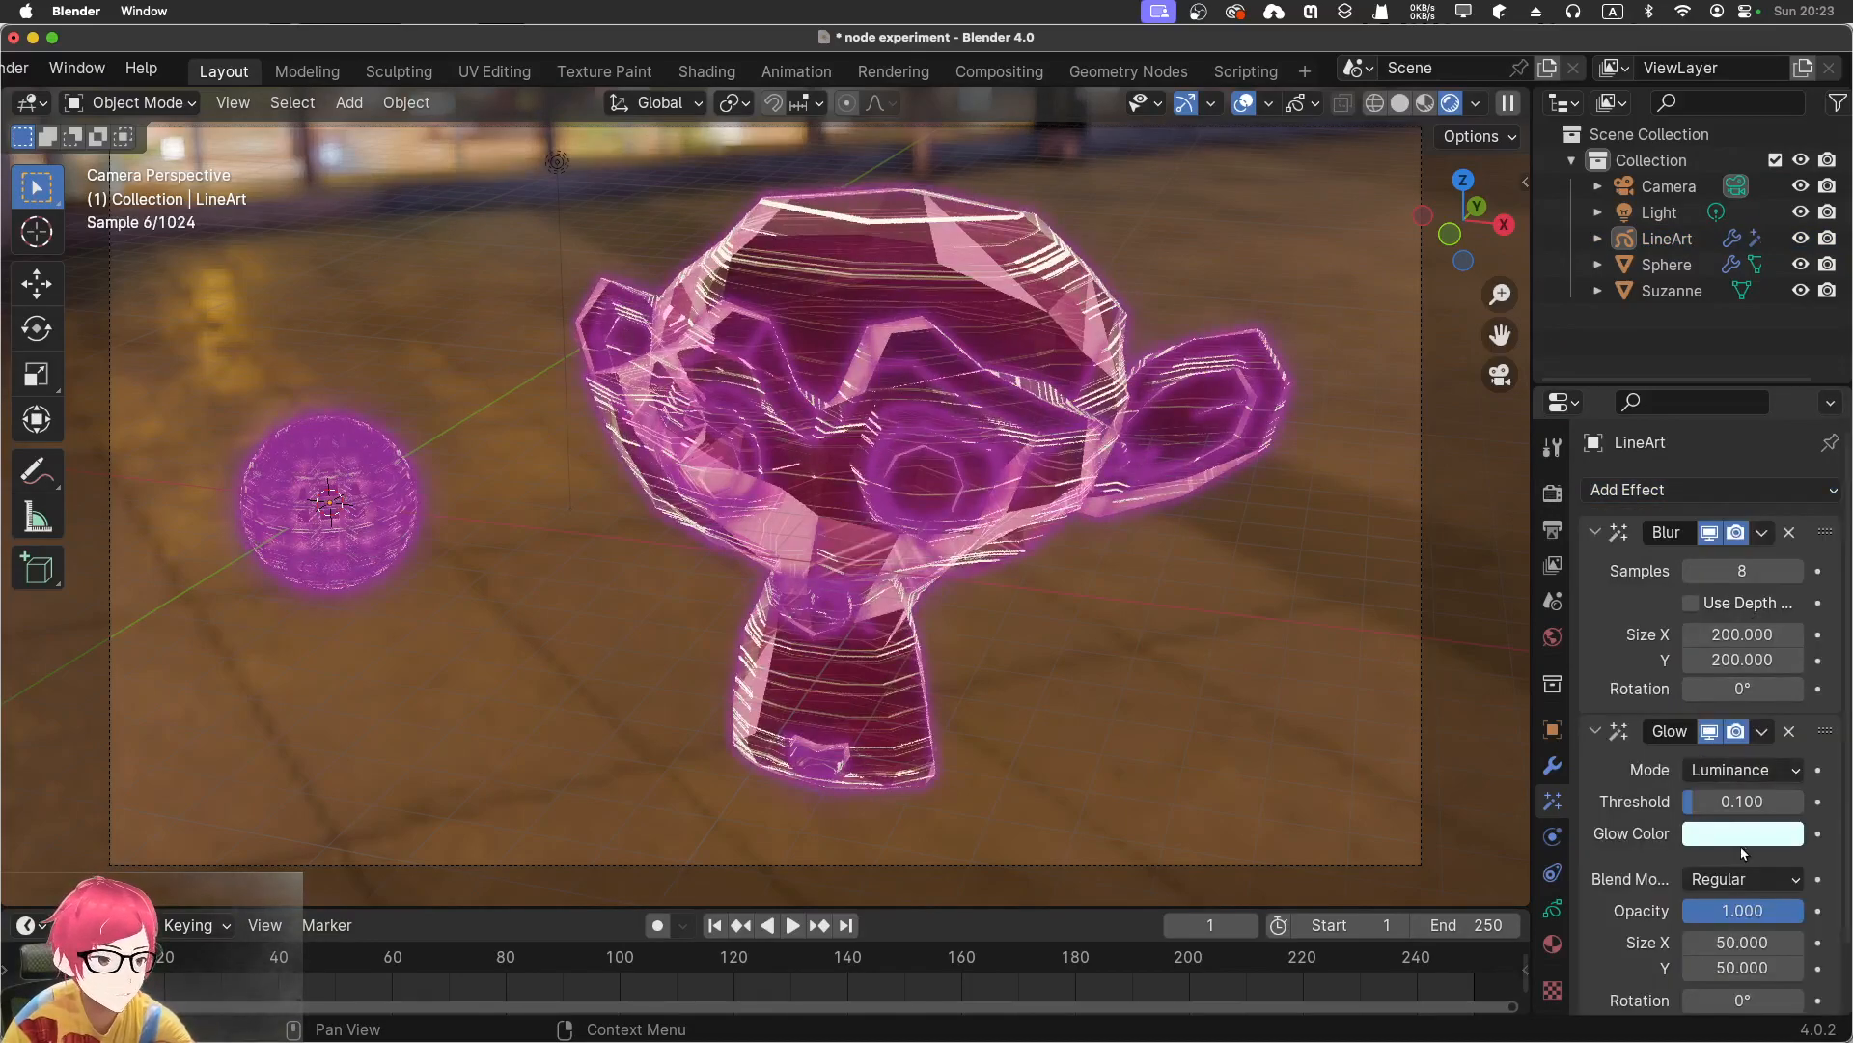
pyautogui.moveTo(1719, 808); pyautogui.dragTo(1668, 804)
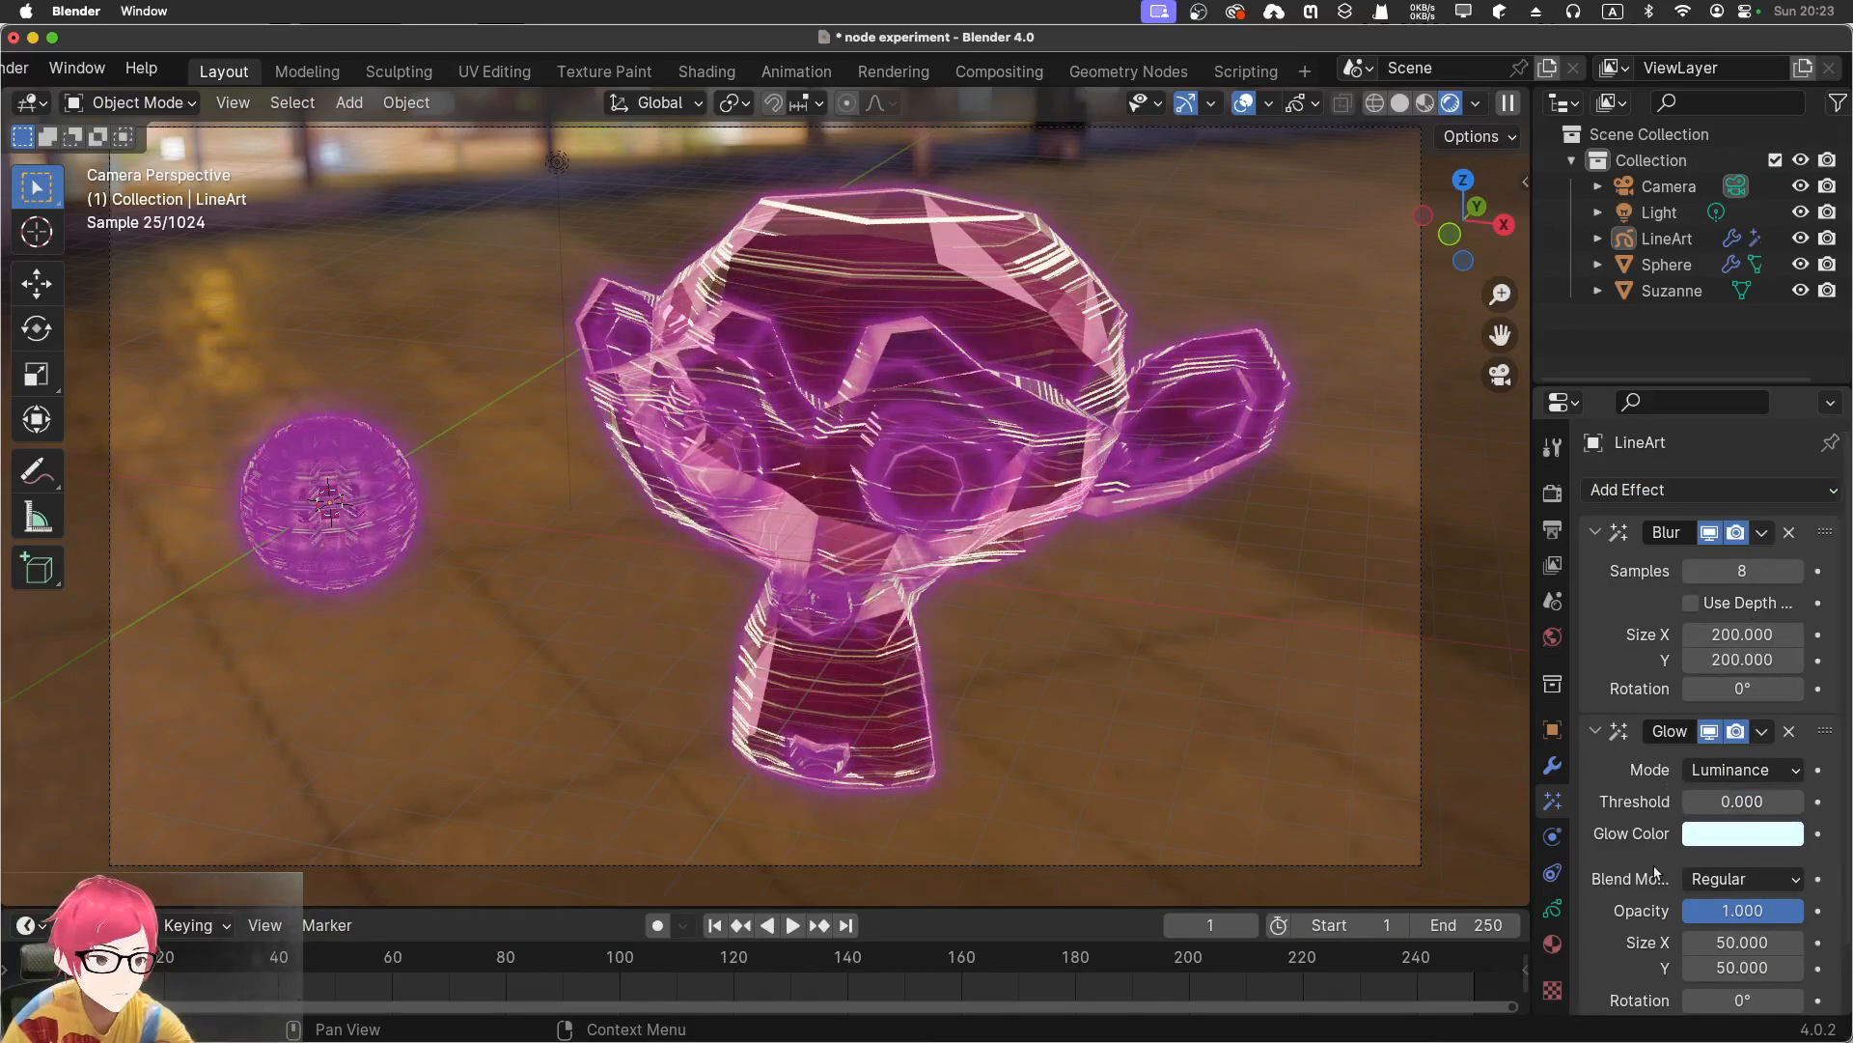
pyautogui.click(1710, 836)
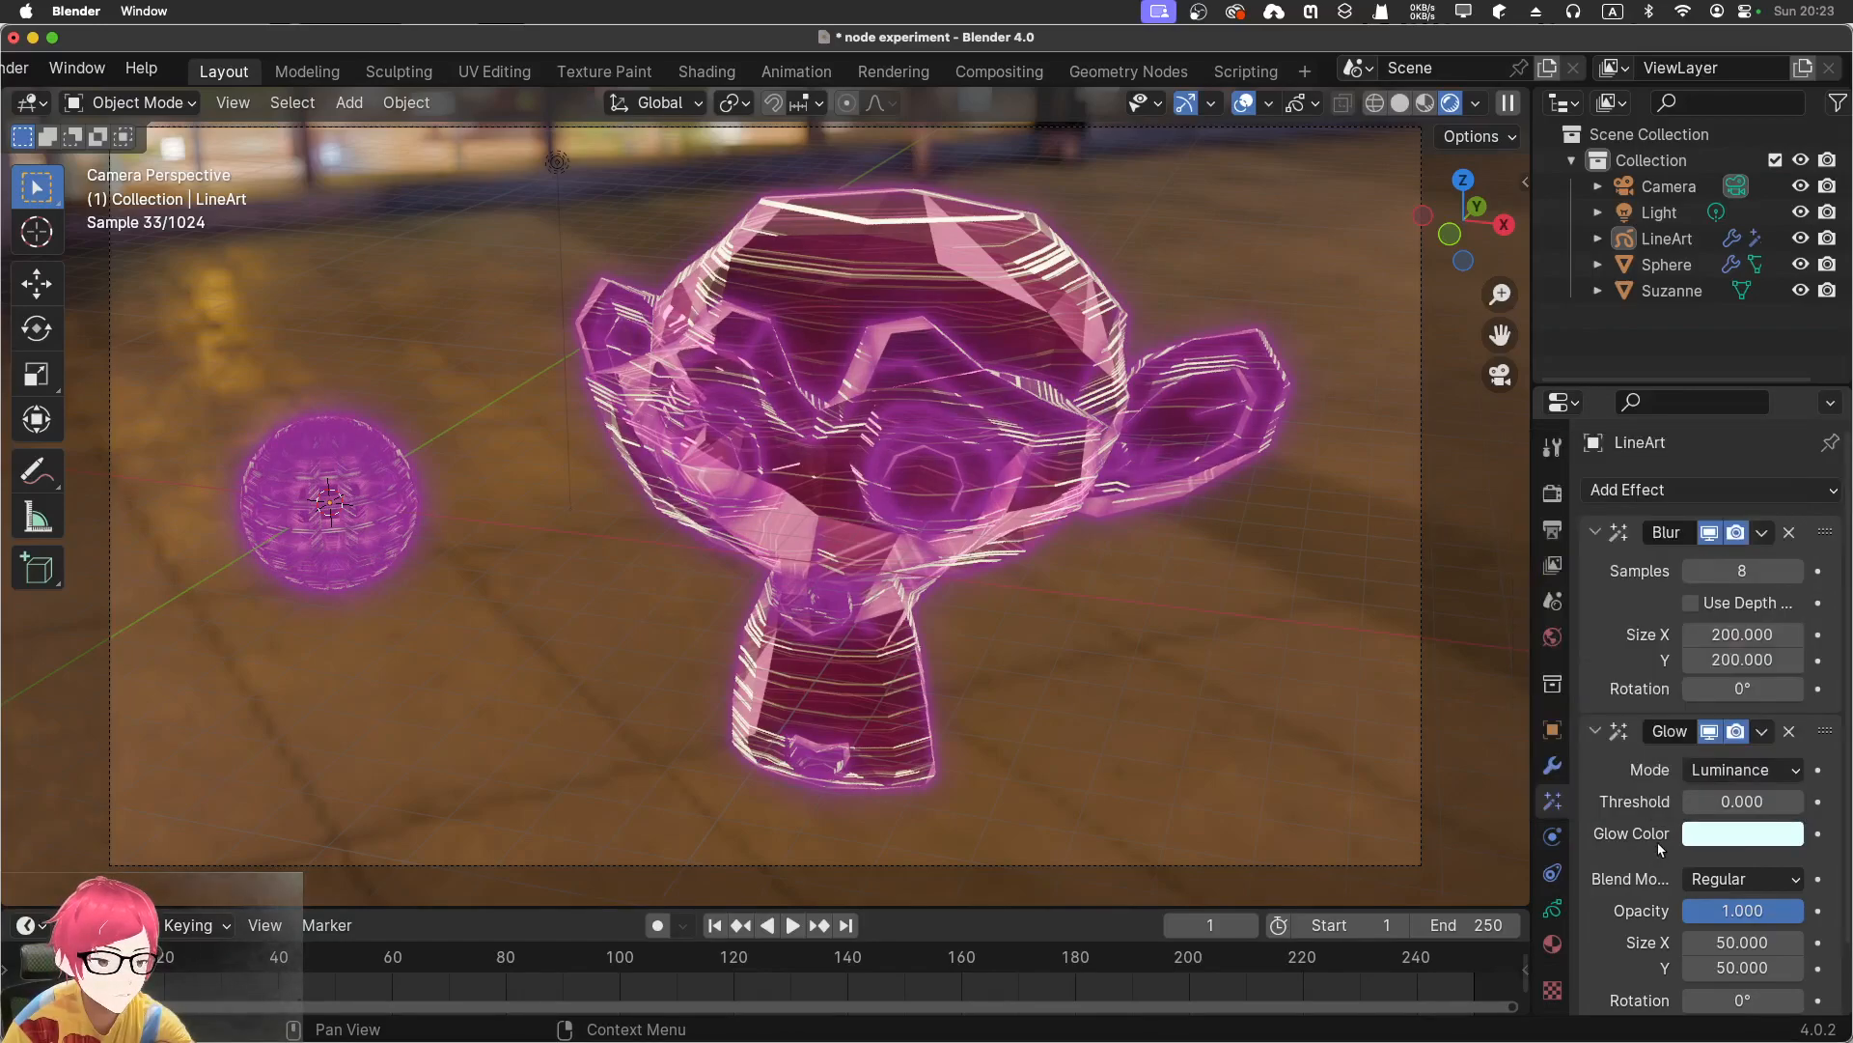
# Set the Glow effect's opacity to about 0.72 and its size to 100 in both X and Y
pyautogui.scroll(-2, 1665, 840)
pyautogui.moveTo(1763, 836); pyautogui.dragTo(1800, 871)
pyautogui.click(1757, 864)
pyautogui.write('10')
pyautogui.click(1732, 892)
pyautogui.write('1')
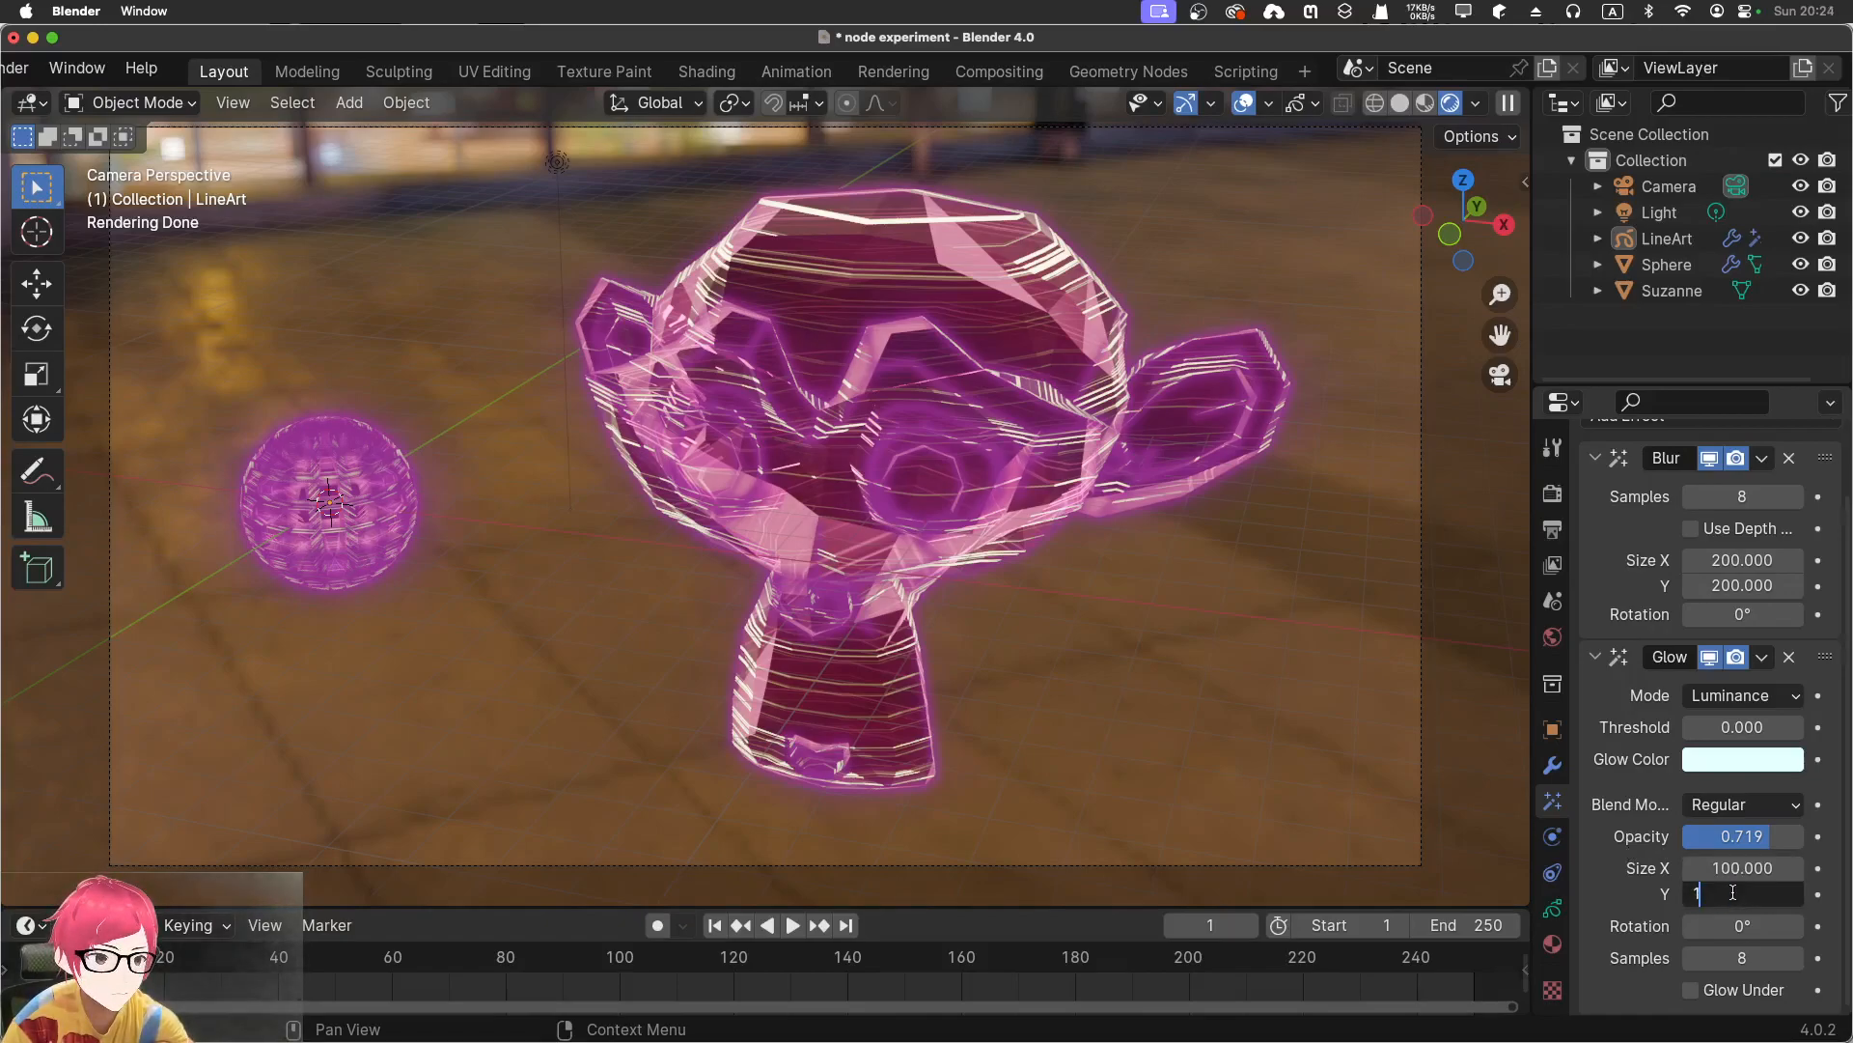
pyautogui.write('00')
pyautogui.press('Return')
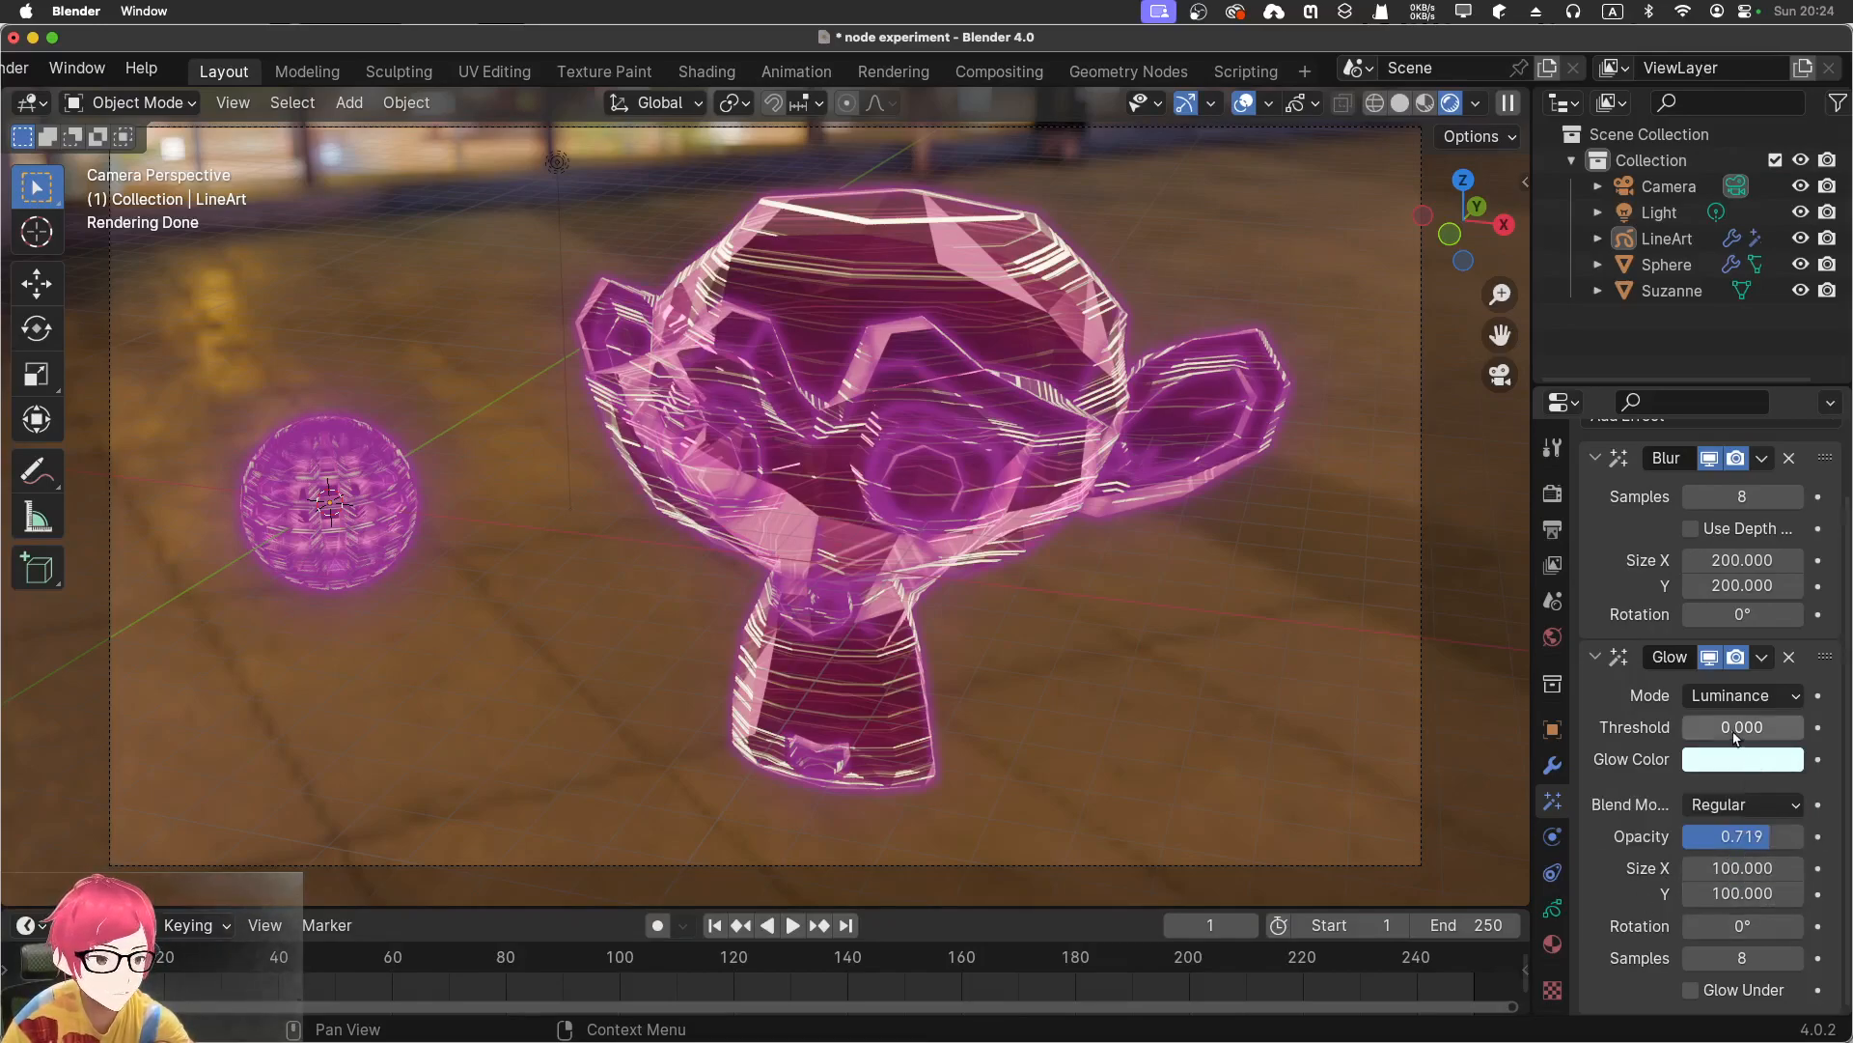
# Try the Glow effect's Color mode and return it to Luminance
pyautogui.click(1742, 700)
pyautogui.click(1733, 749)
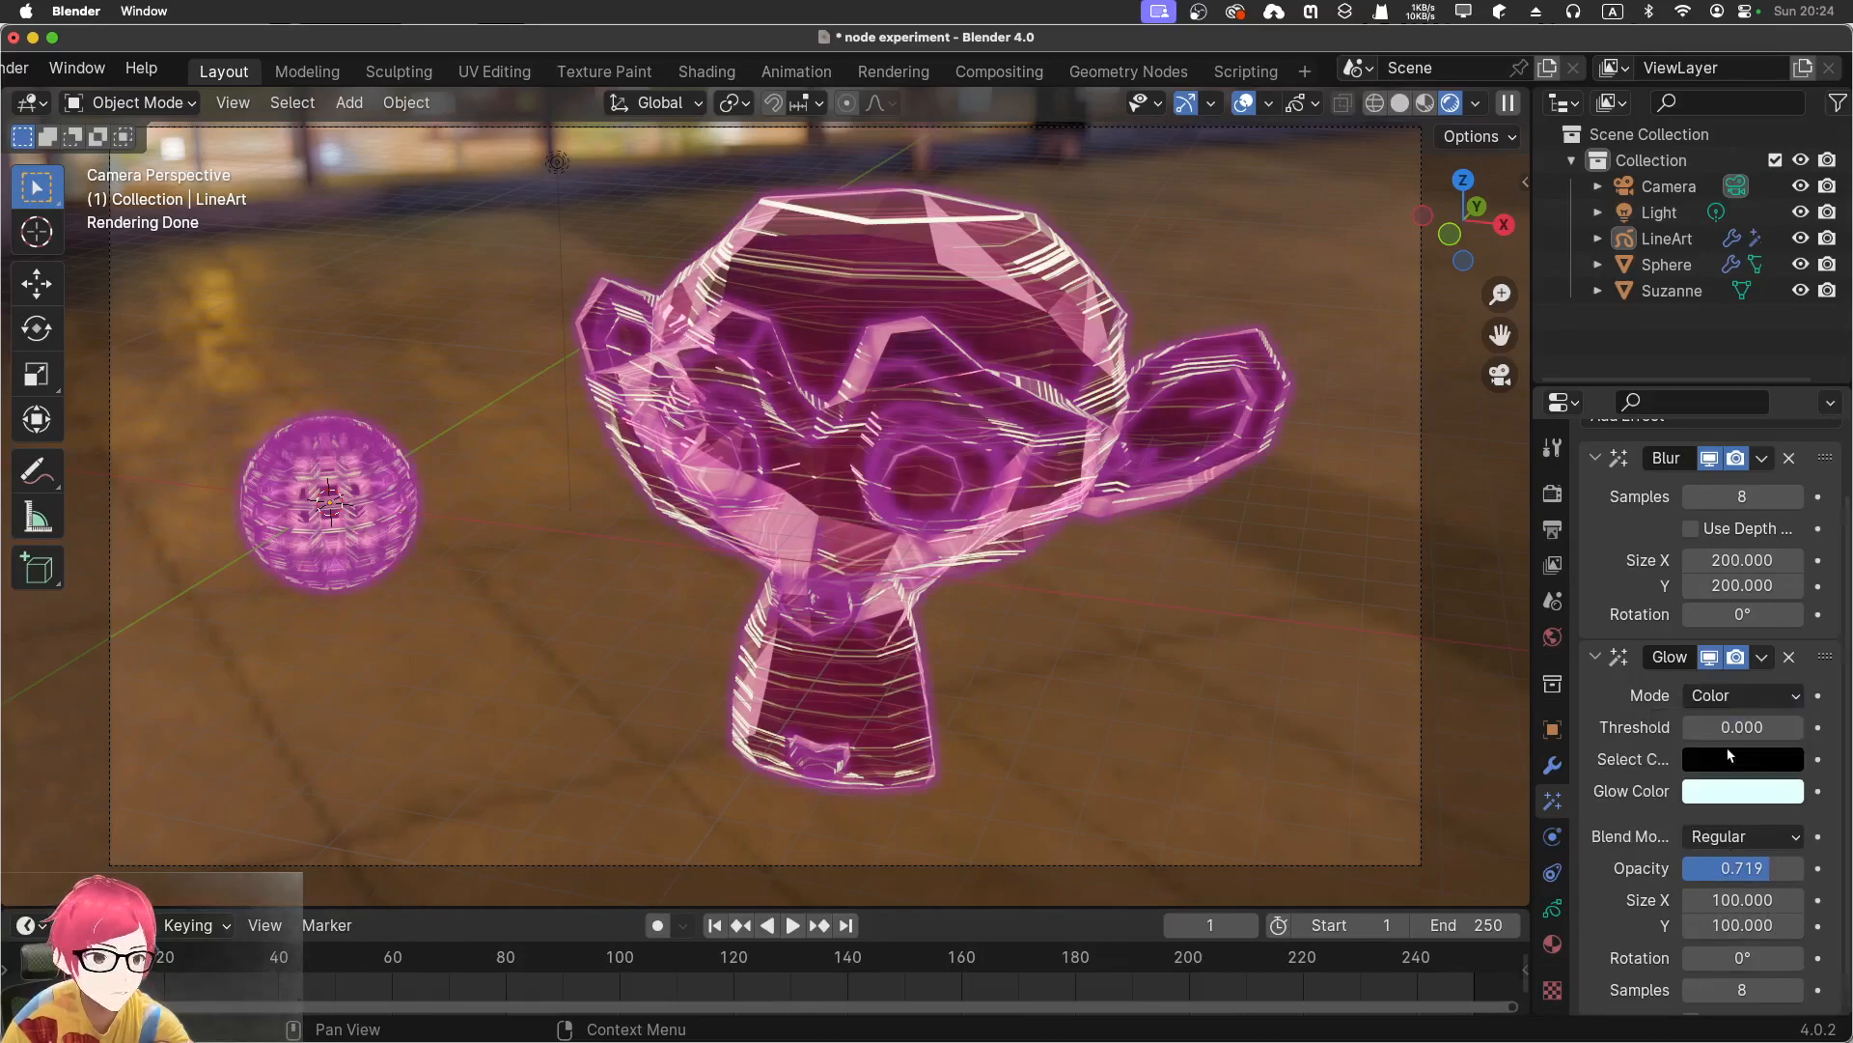
pyautogui.click(1740, 701)
pyautogui.click(1734, 727)
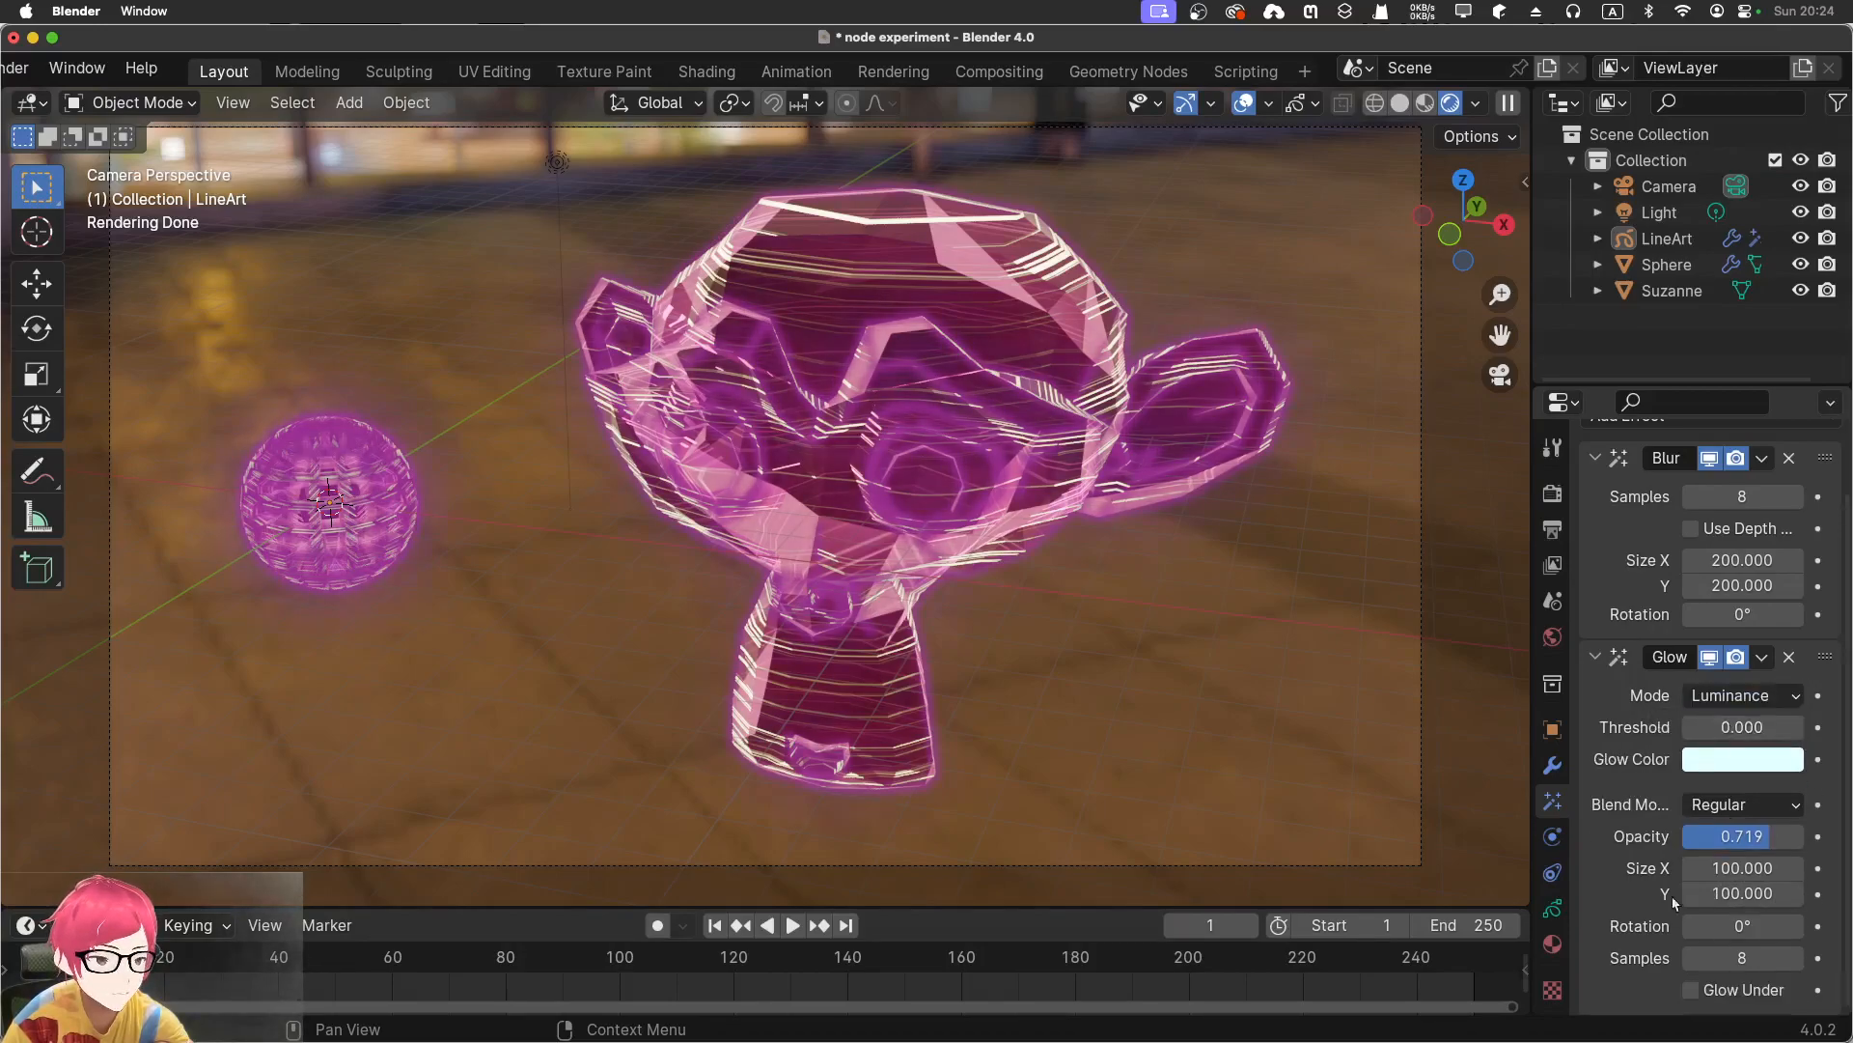
# Set the Glow effect's size to 500 in both X and Y
pyautogui.click(1738, 868)
pyautogui.write('500')
pyautogui.press('Return')
pyautogui.click(1729, 893)
pyautogui.write('500')
pyautogui.press('Return')
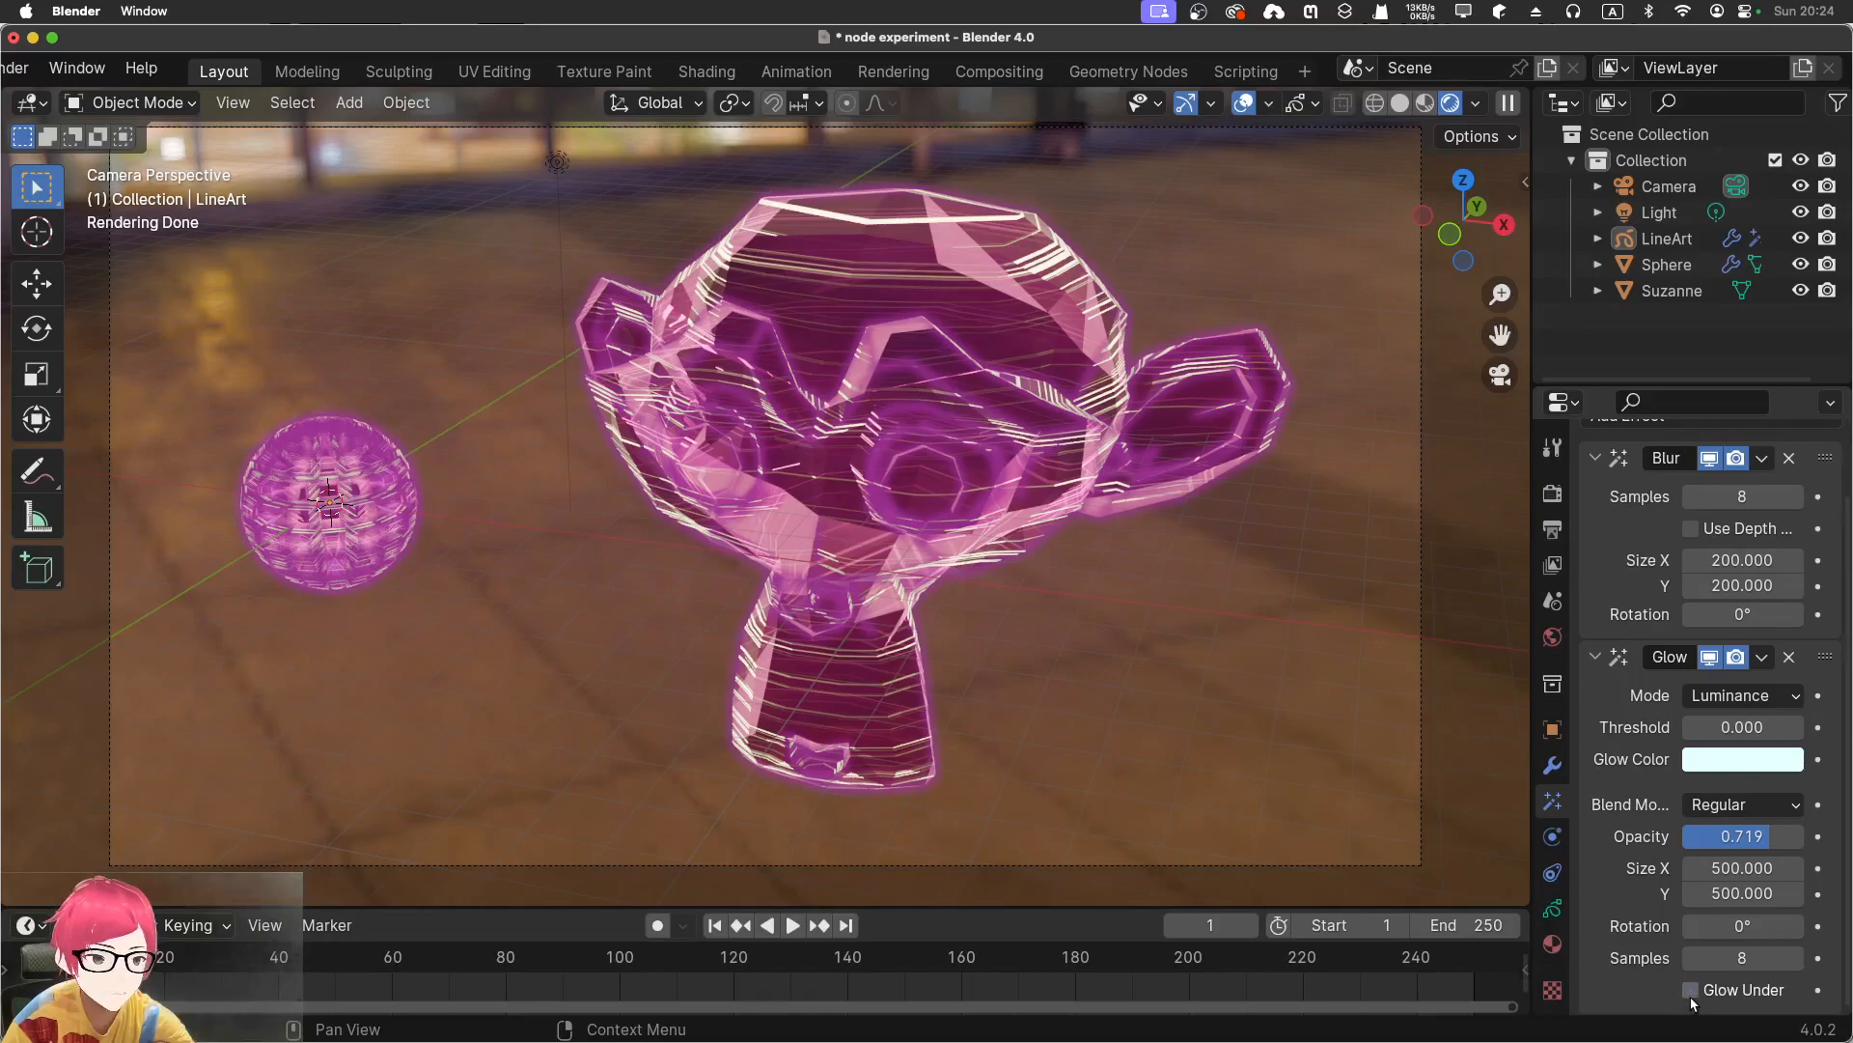
# Add a Rim visual effect to the LineArt object with an offset of 500 px in X and -300 px in Y
pyautogui.scroll(3, 1718, 560)
pyautogui.click(1713, 491)
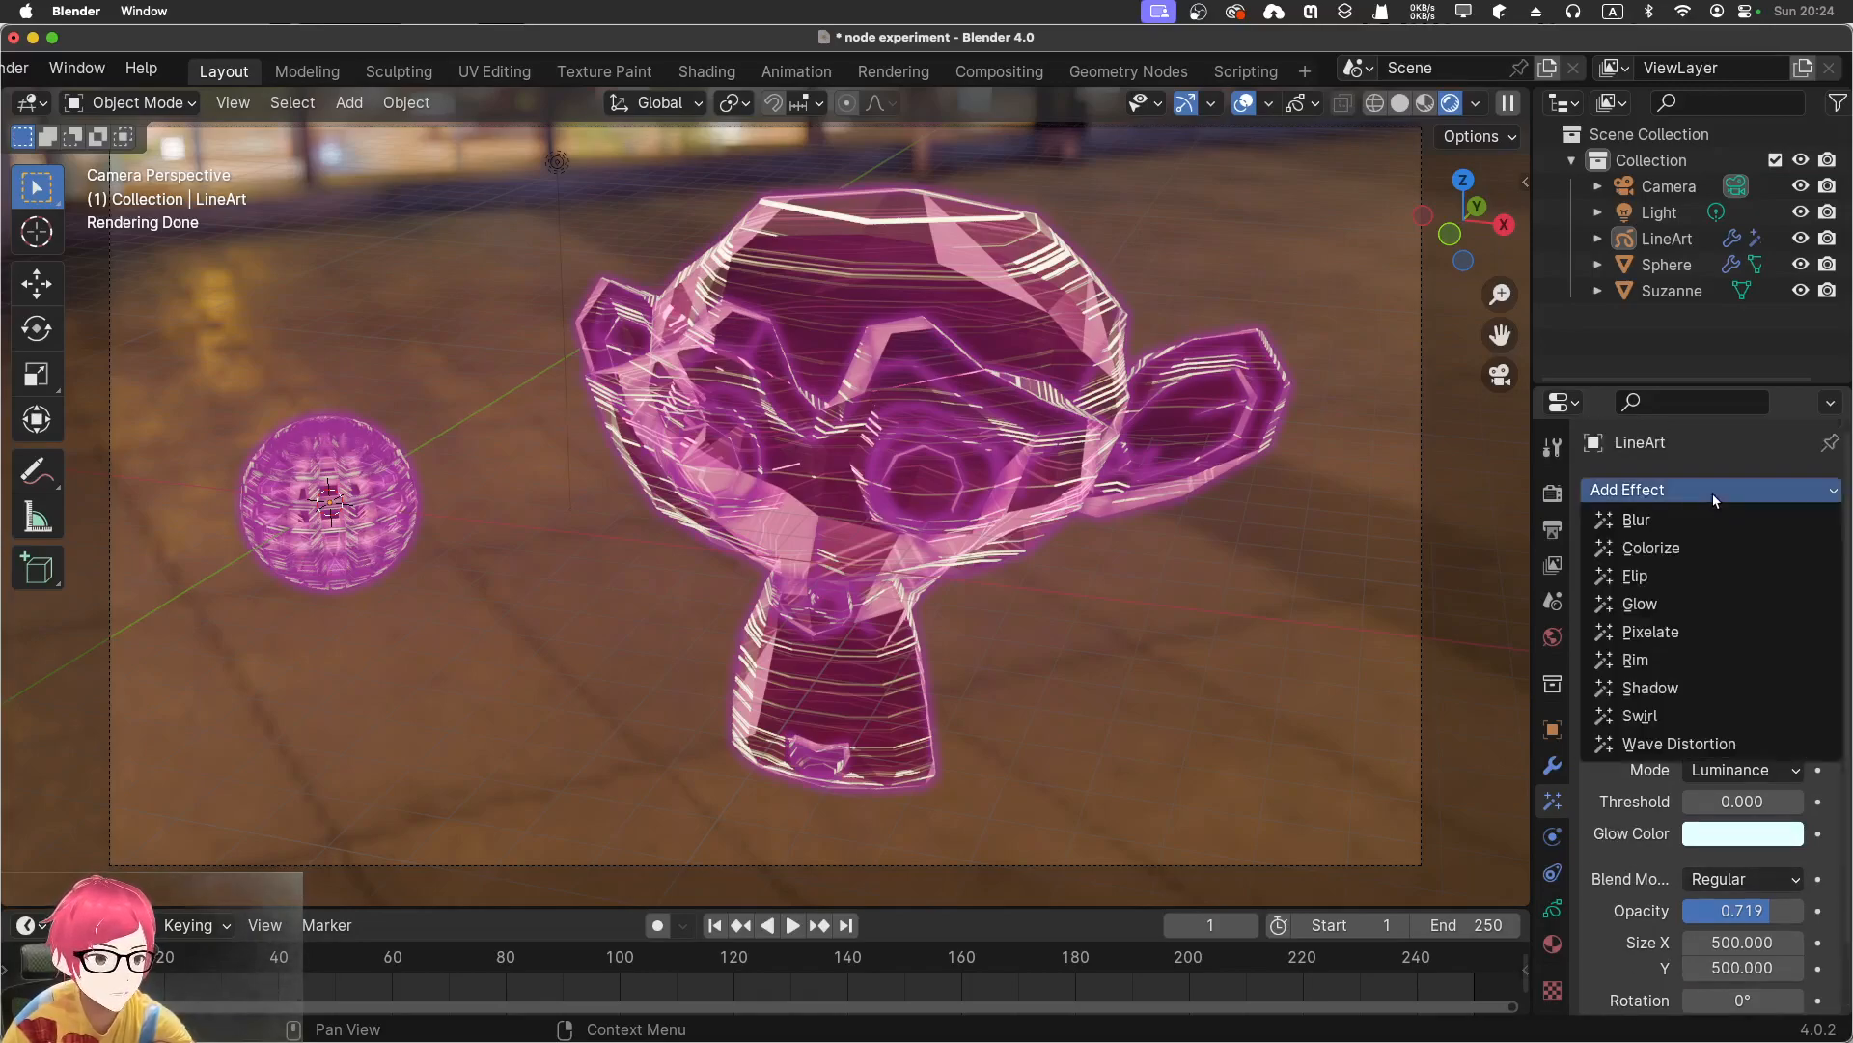
pyautogui.click(1703, 666)
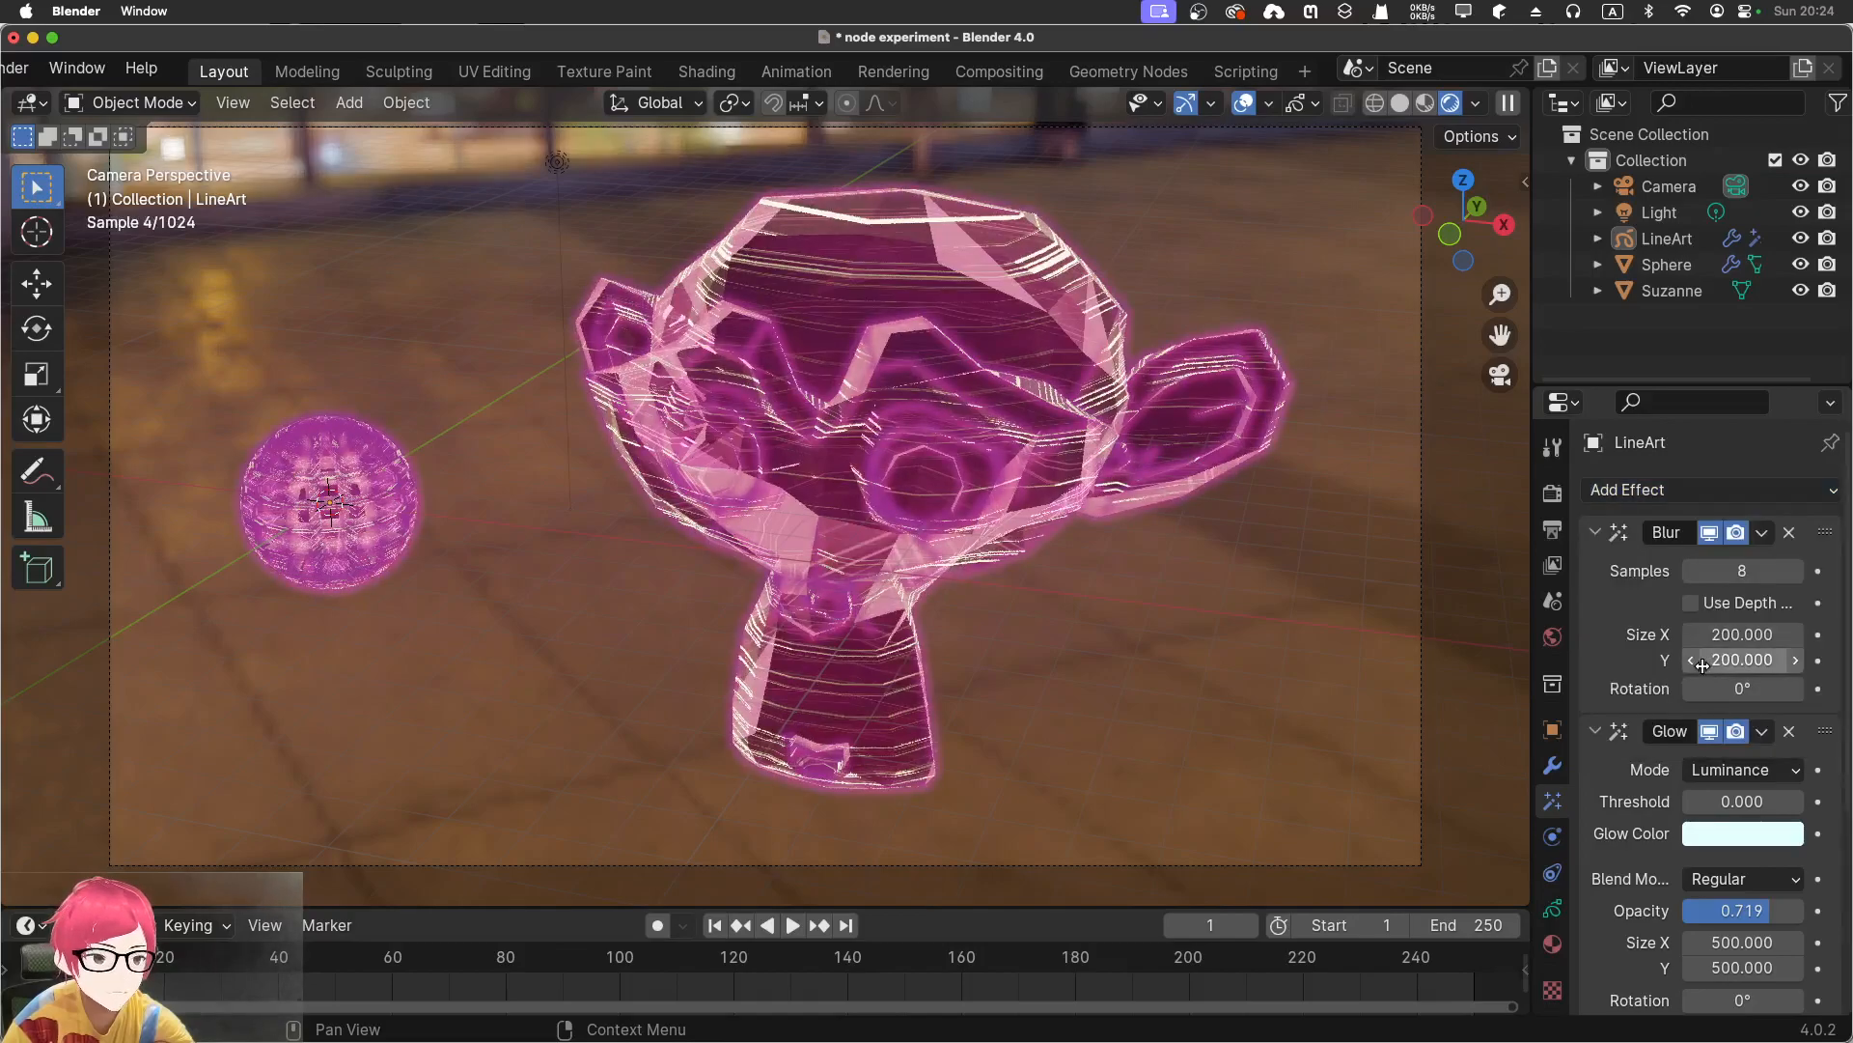
pyautogui.scroll(-6, 1692, 838)
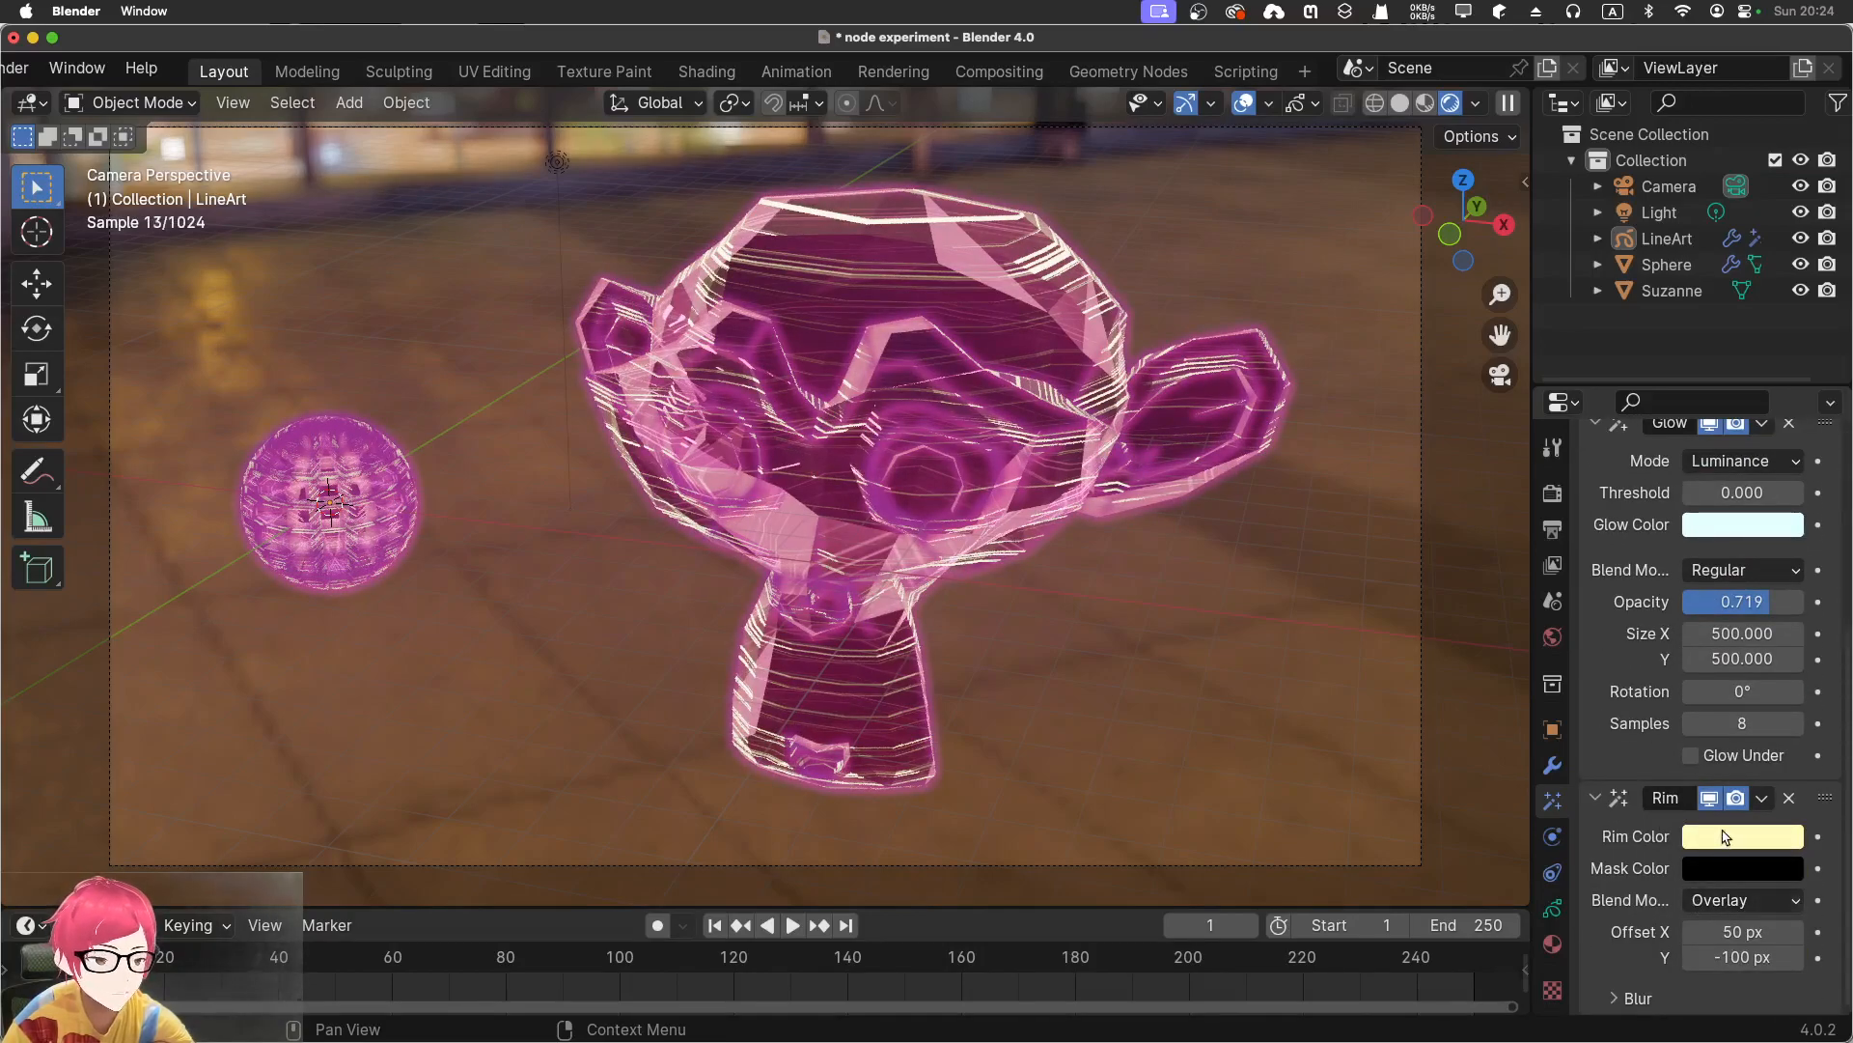
pyautogui.click(1732, 933)
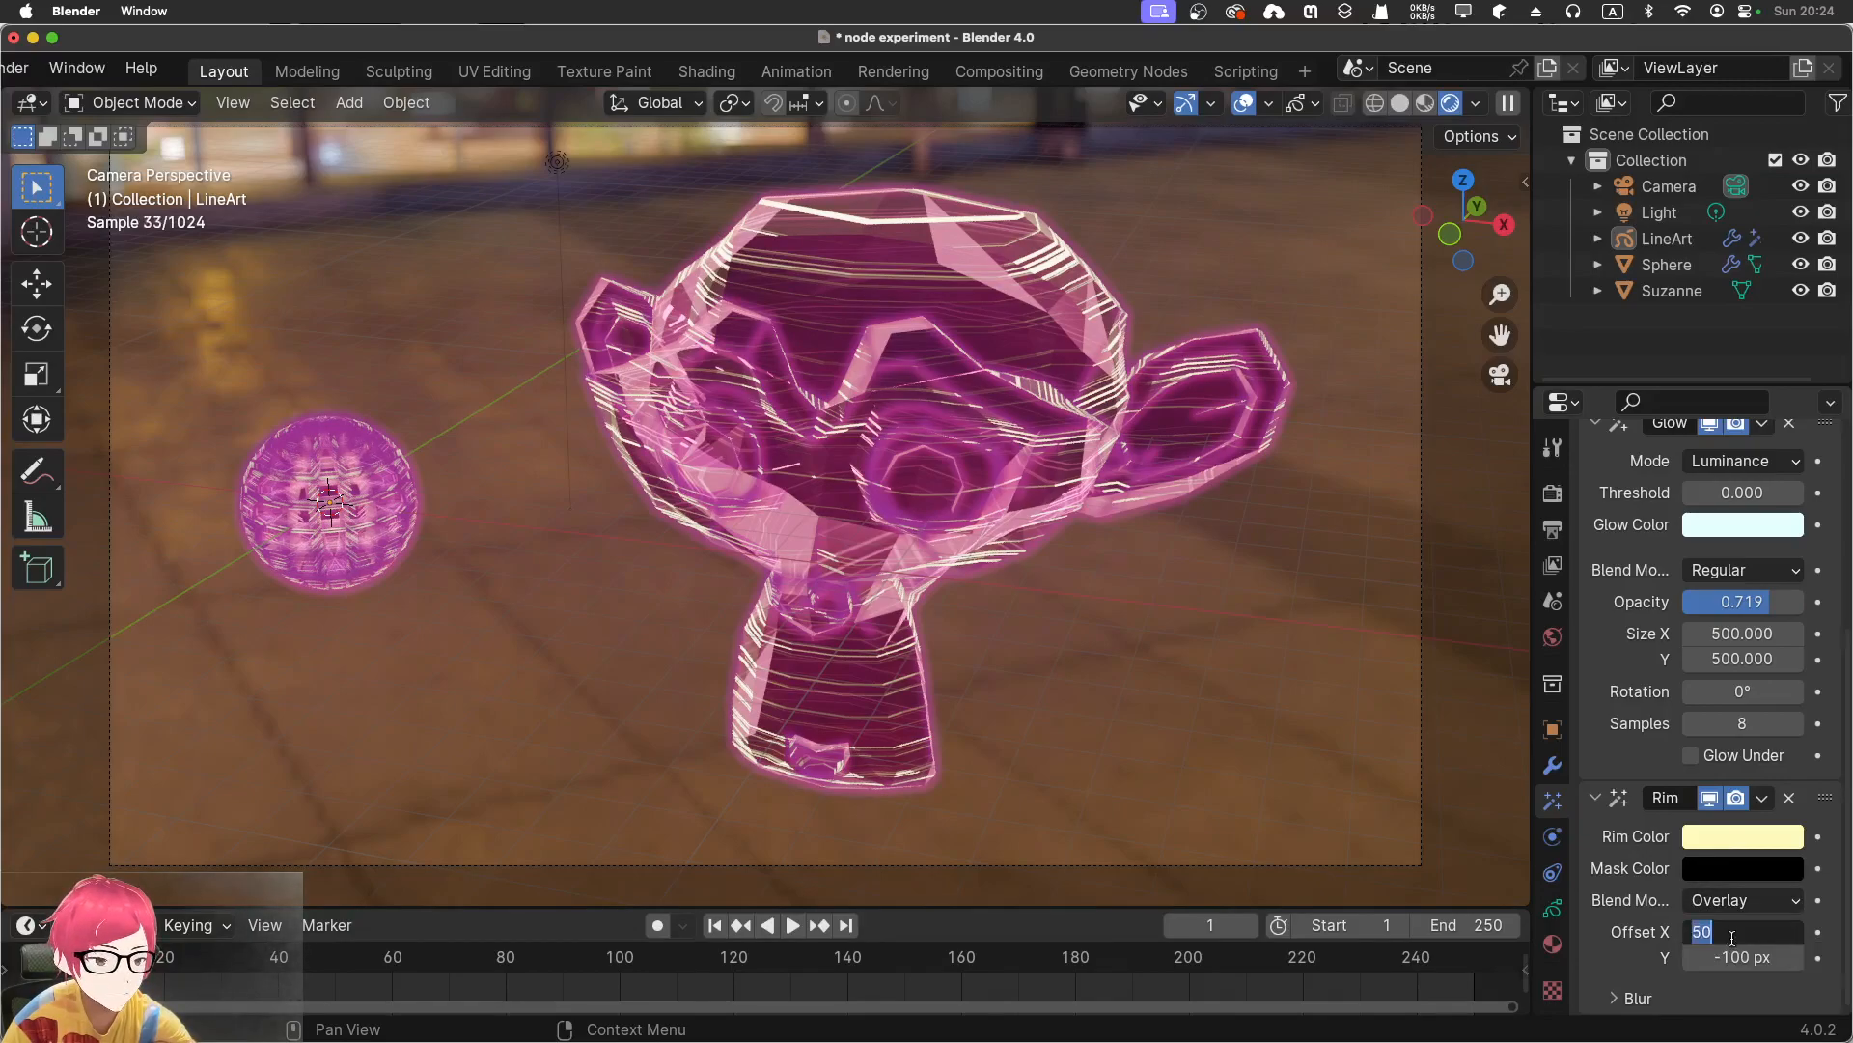
pyautogui.write('5000')
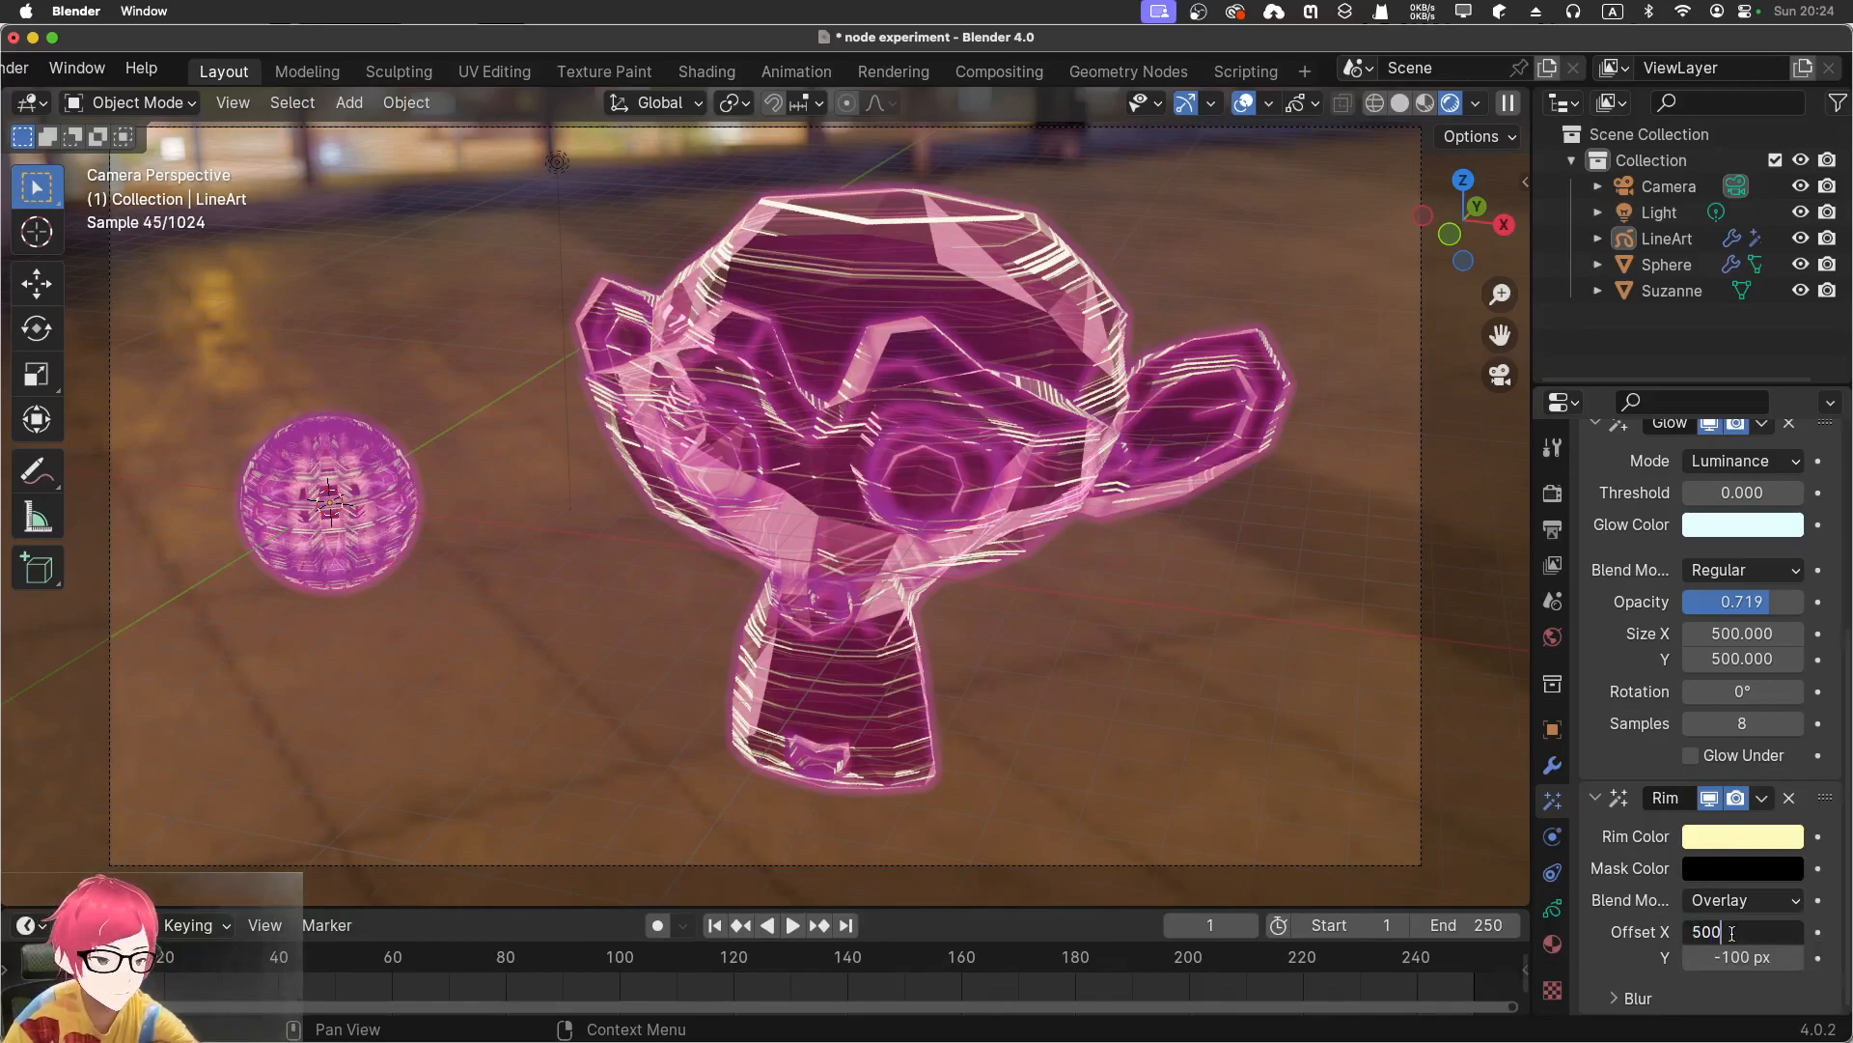
pyautogui.click(1734, 964)
pyautogui.press('BackSpace')
pyautogui.press('Return')
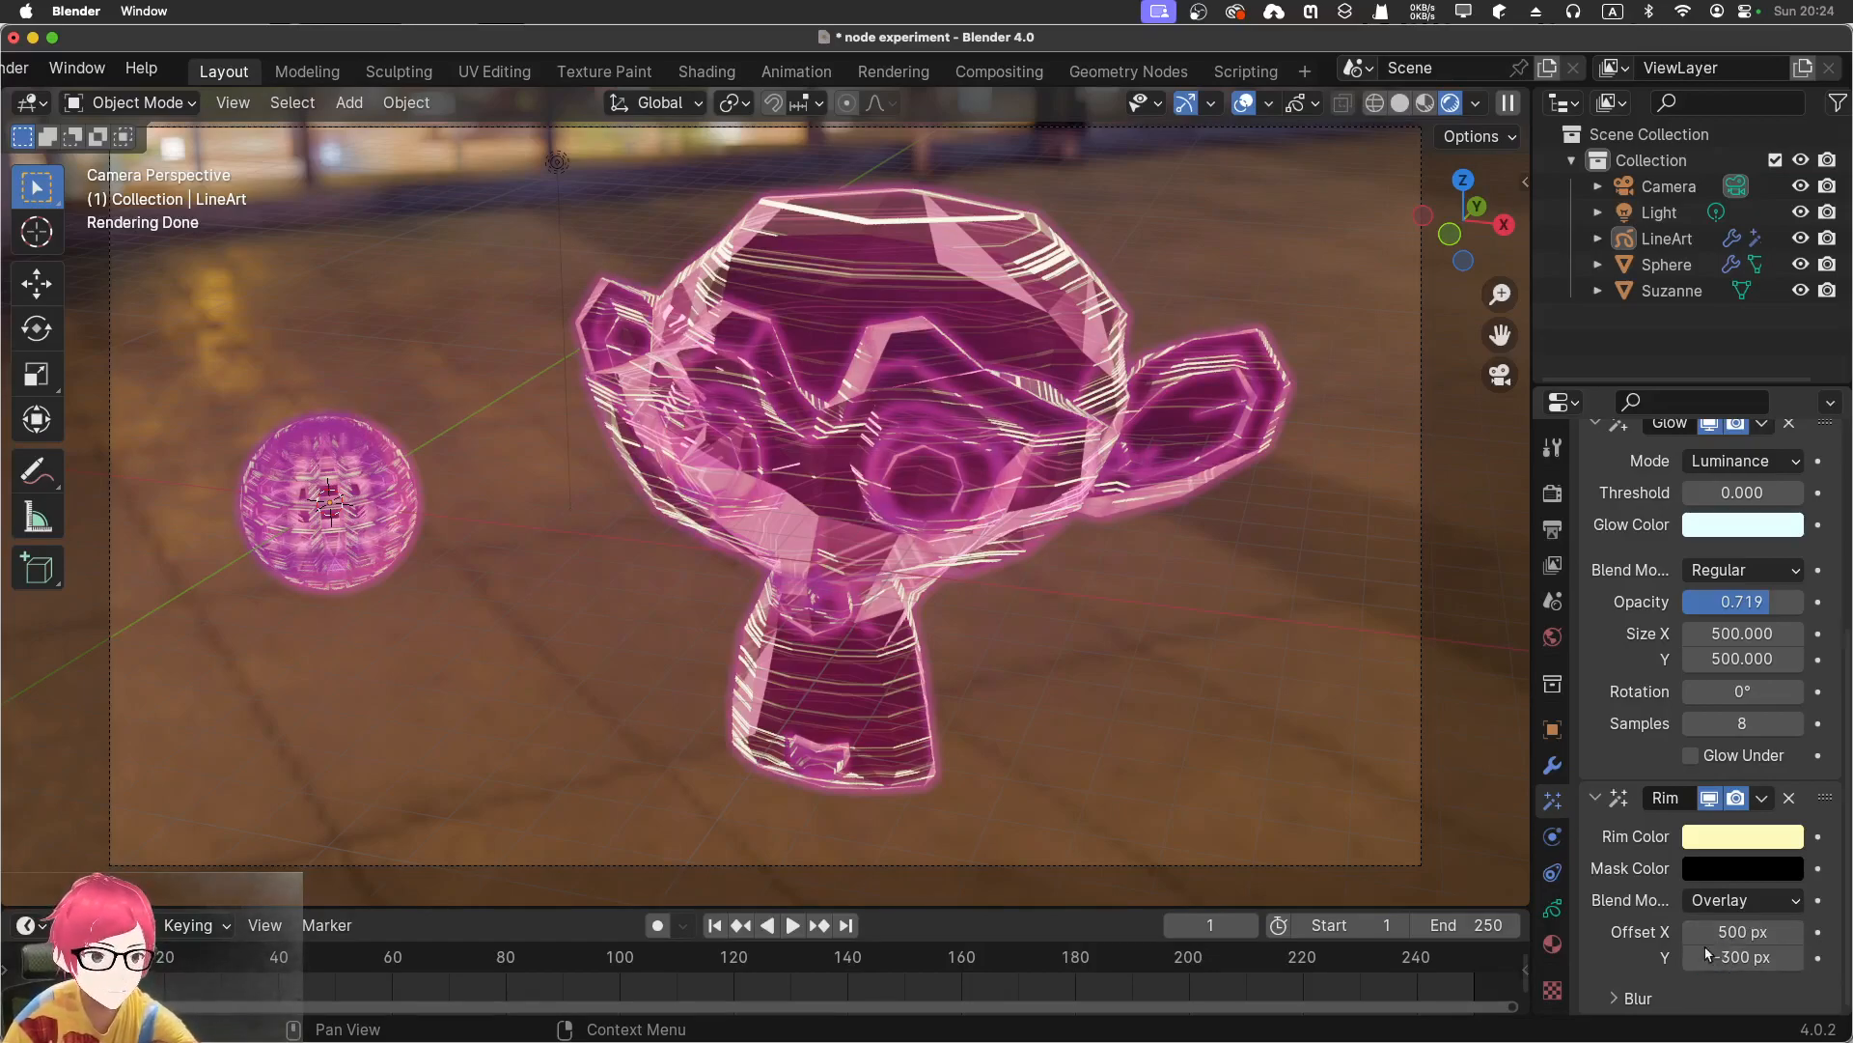
# Set the Rim effect's blur to 100 px in both X and Y
pyautogui.scroll(-3, 1627, 1004)
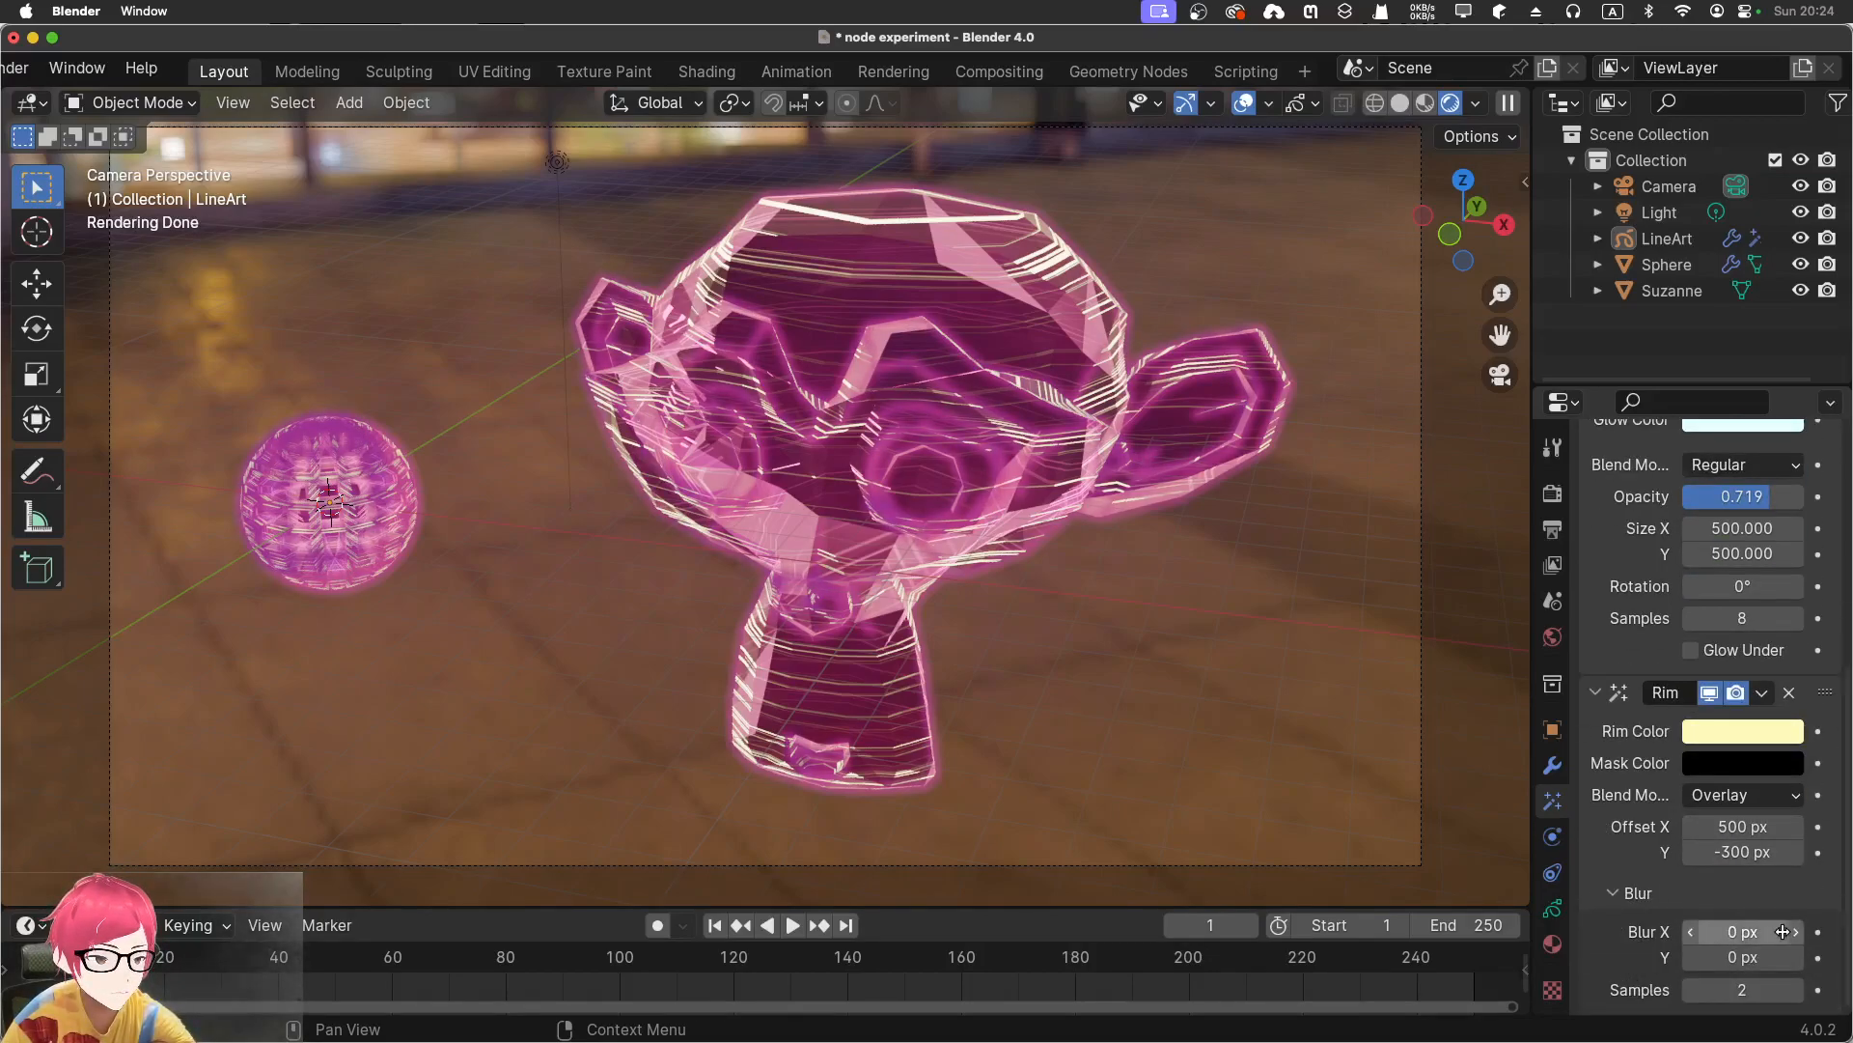
pyautogui.click(1746, 931)
pyautogui.write('100')
pyautogui.click(1732, 955)
pyautogui.write('1')
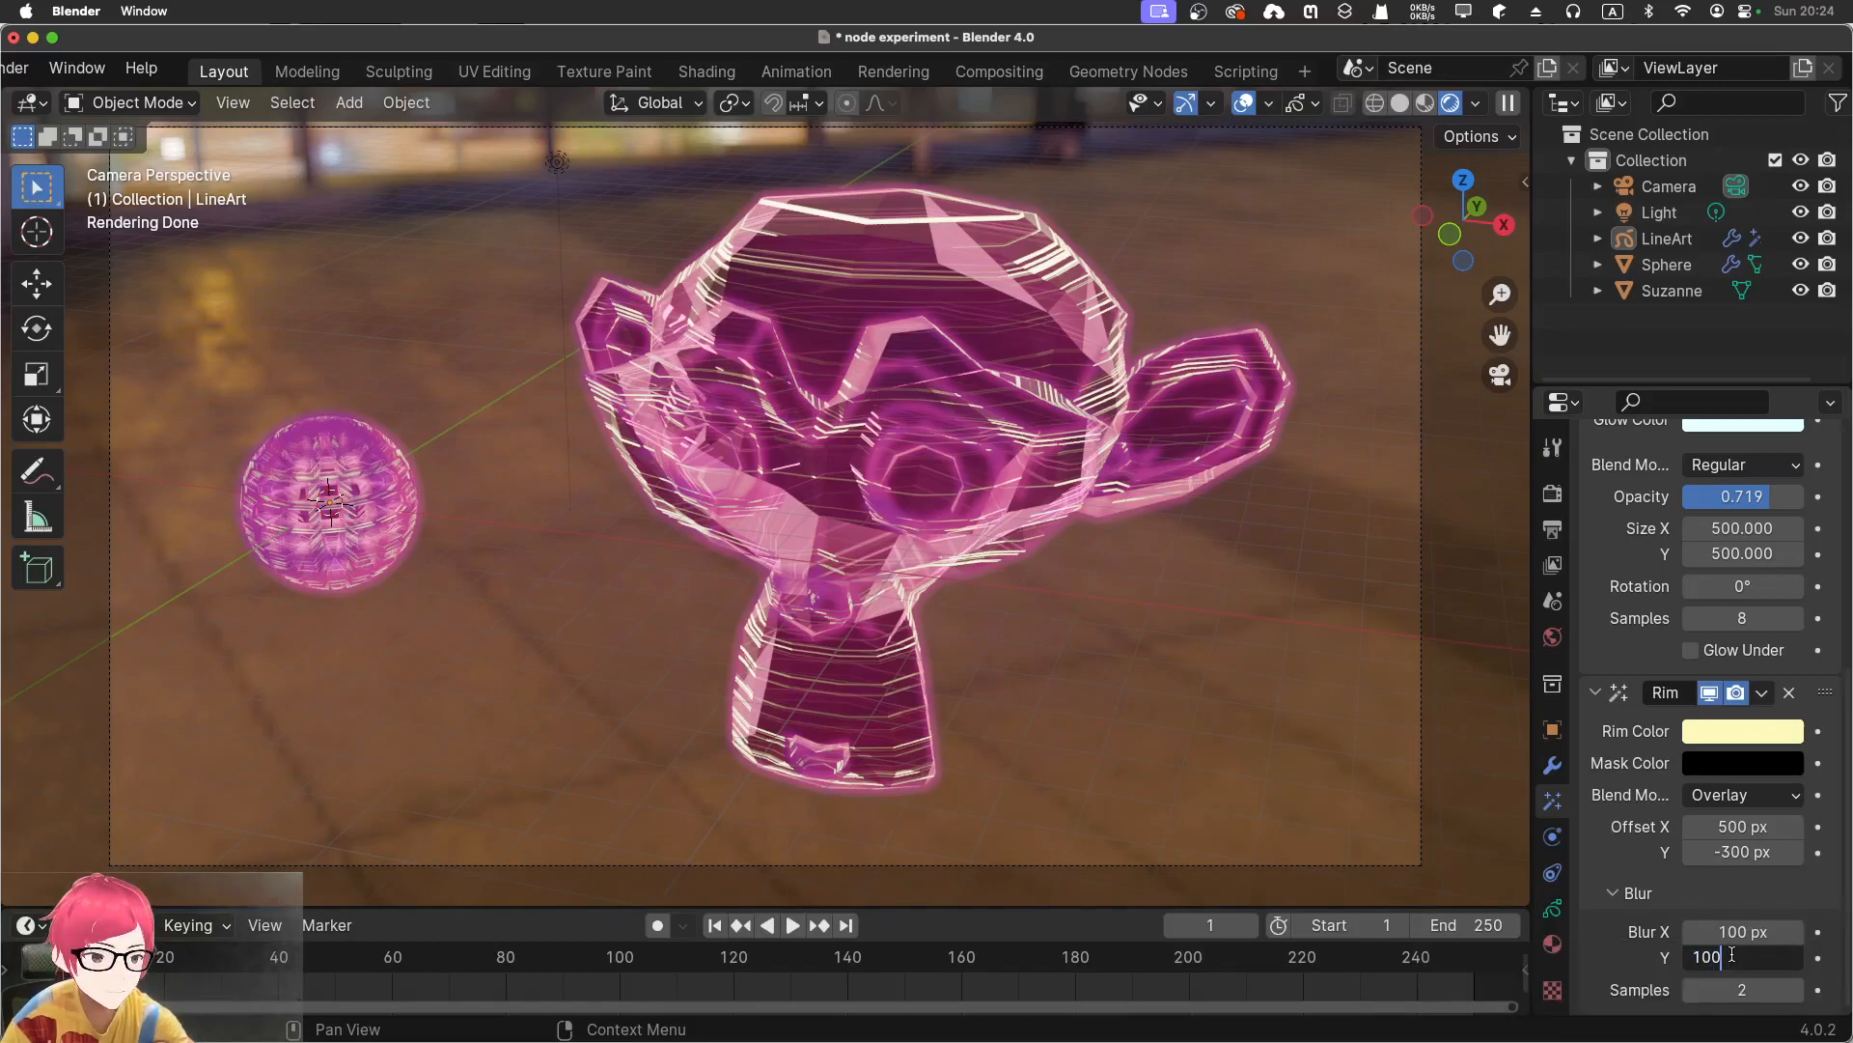
pyautogui.write('00')
pyautogui.press('Return')
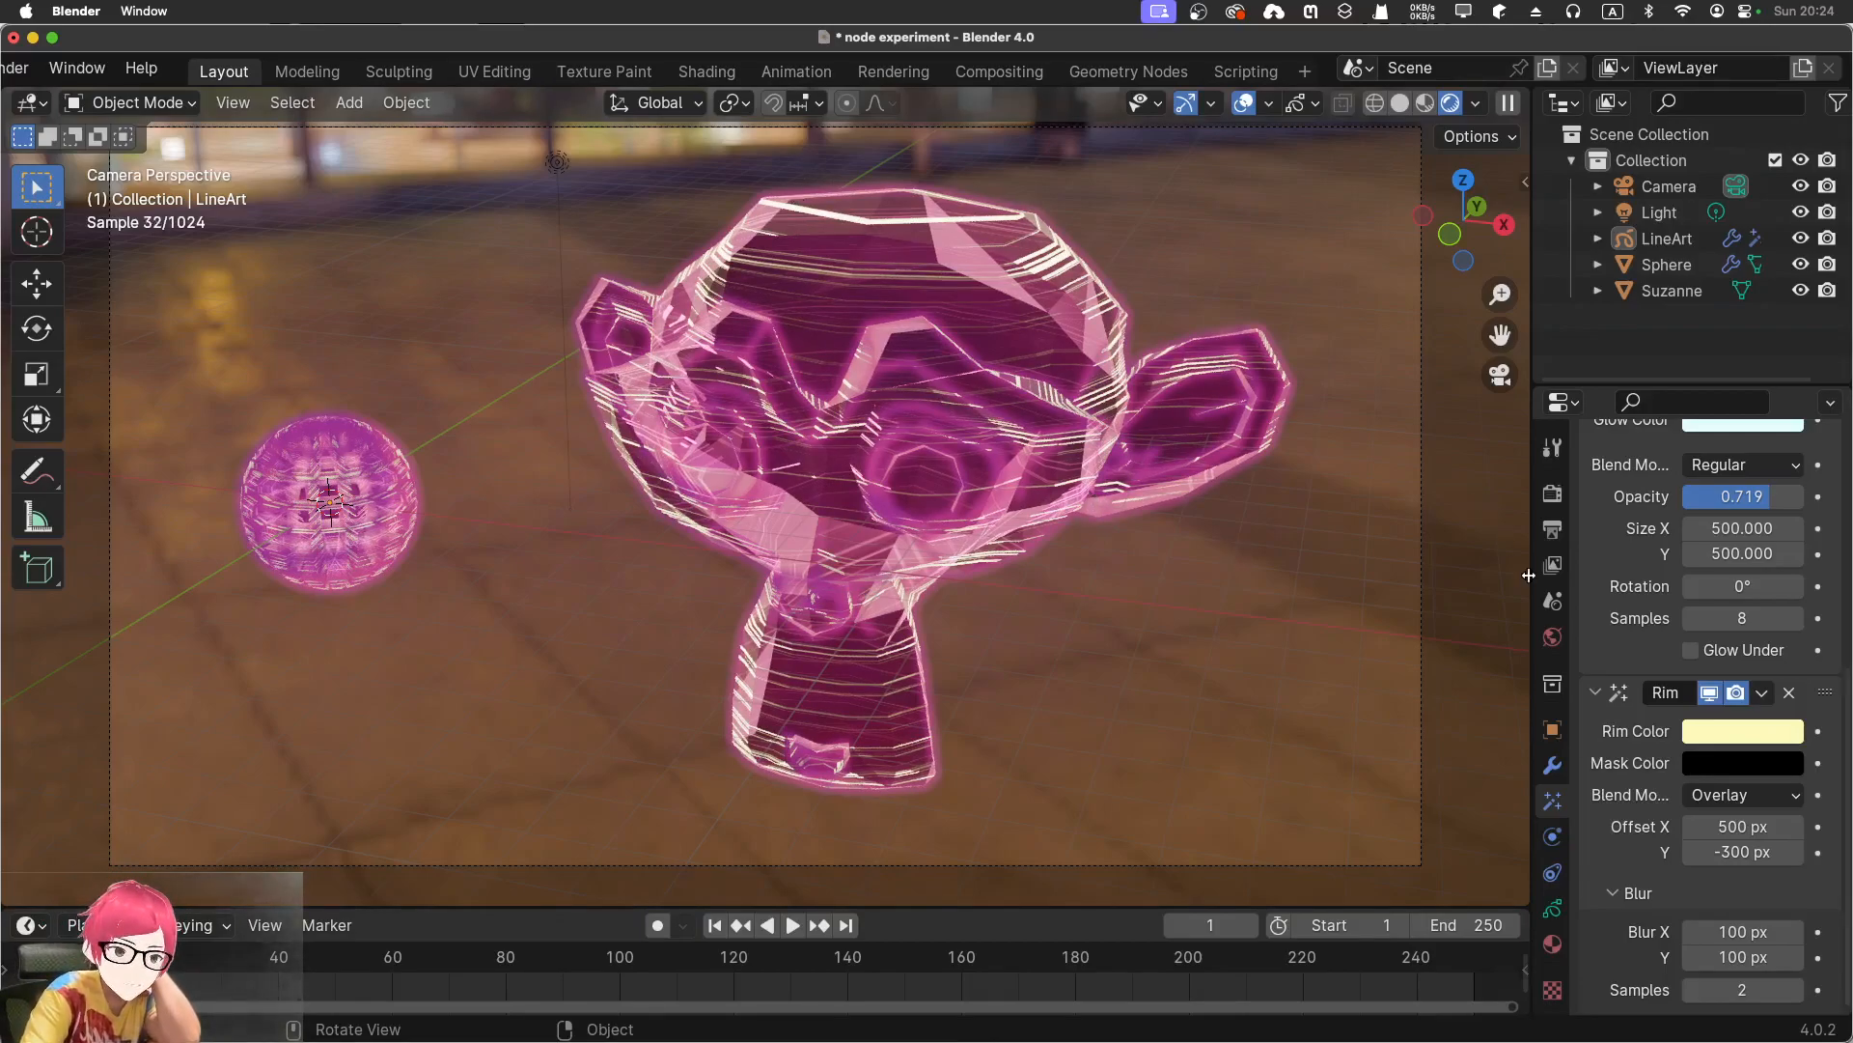
# Add a Noise modifier to the LineArt object and set its position to 0.52
pyautogui.click(1547, 763)
pyautogui.click(1694, 461)
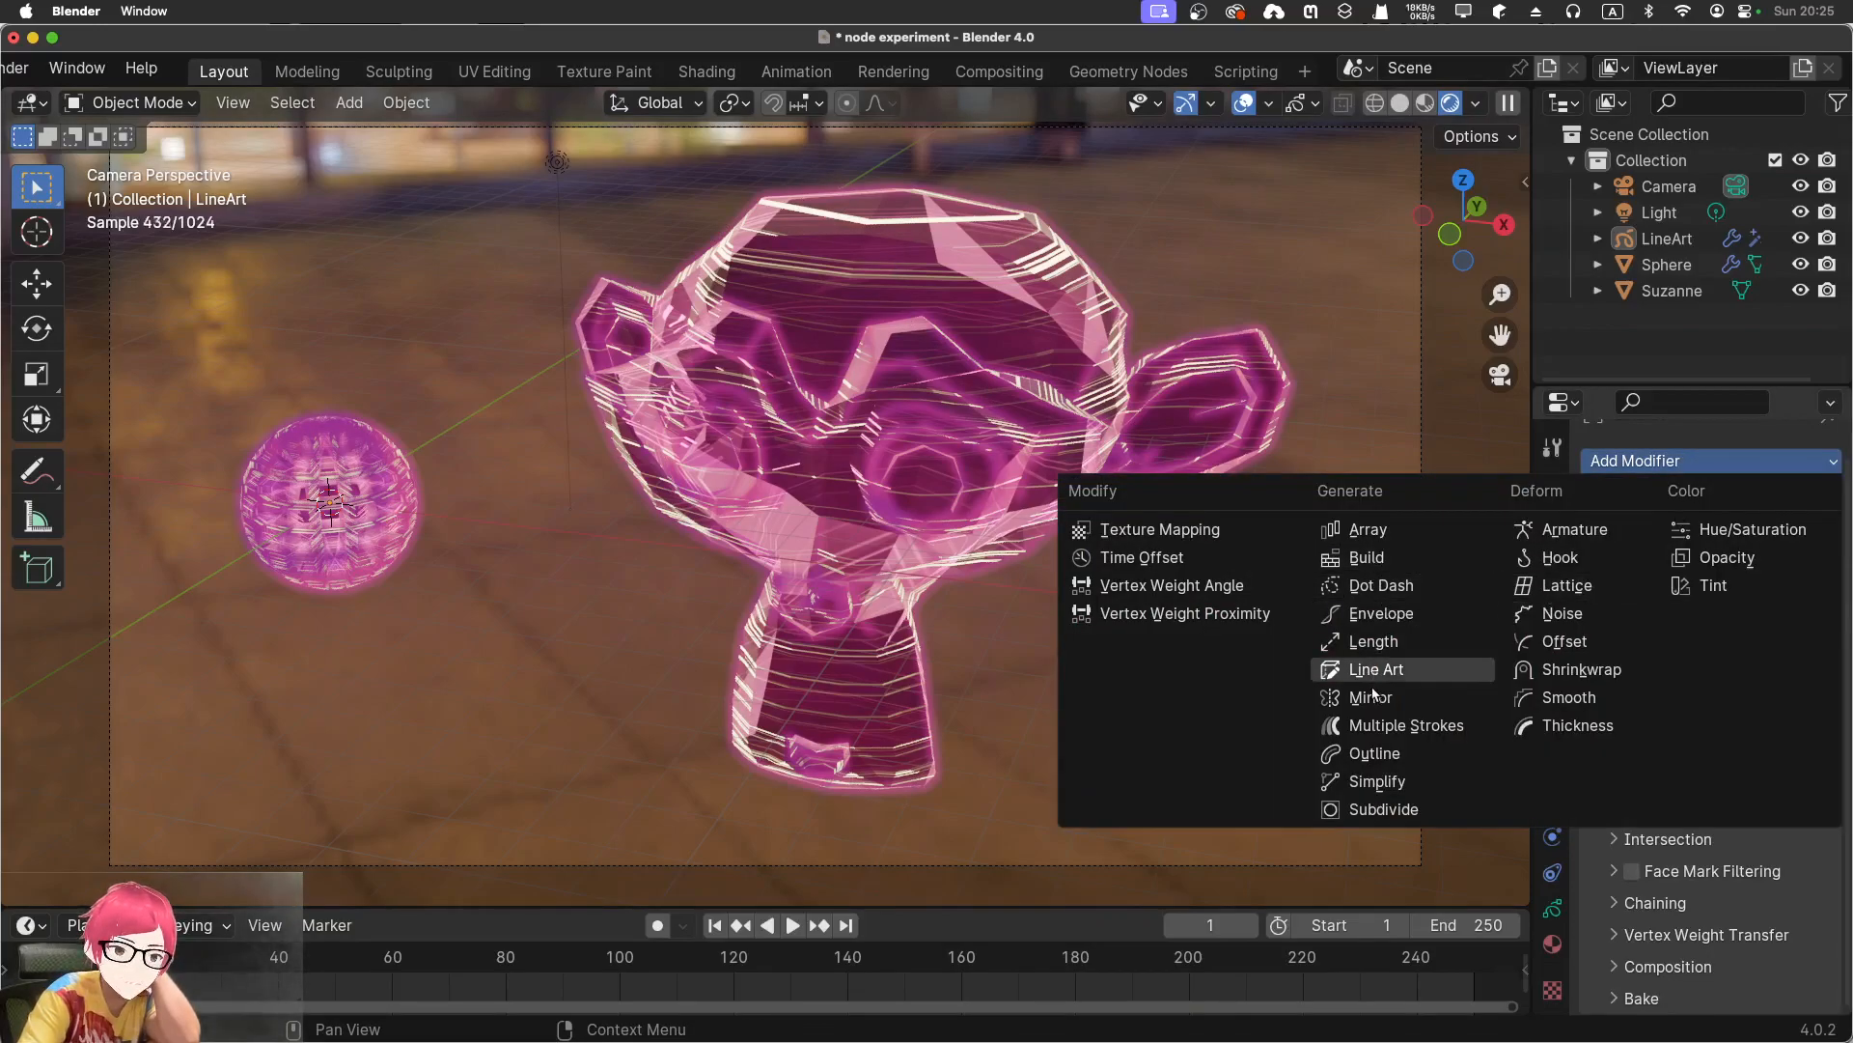
pyautogui.click(1537, 614)
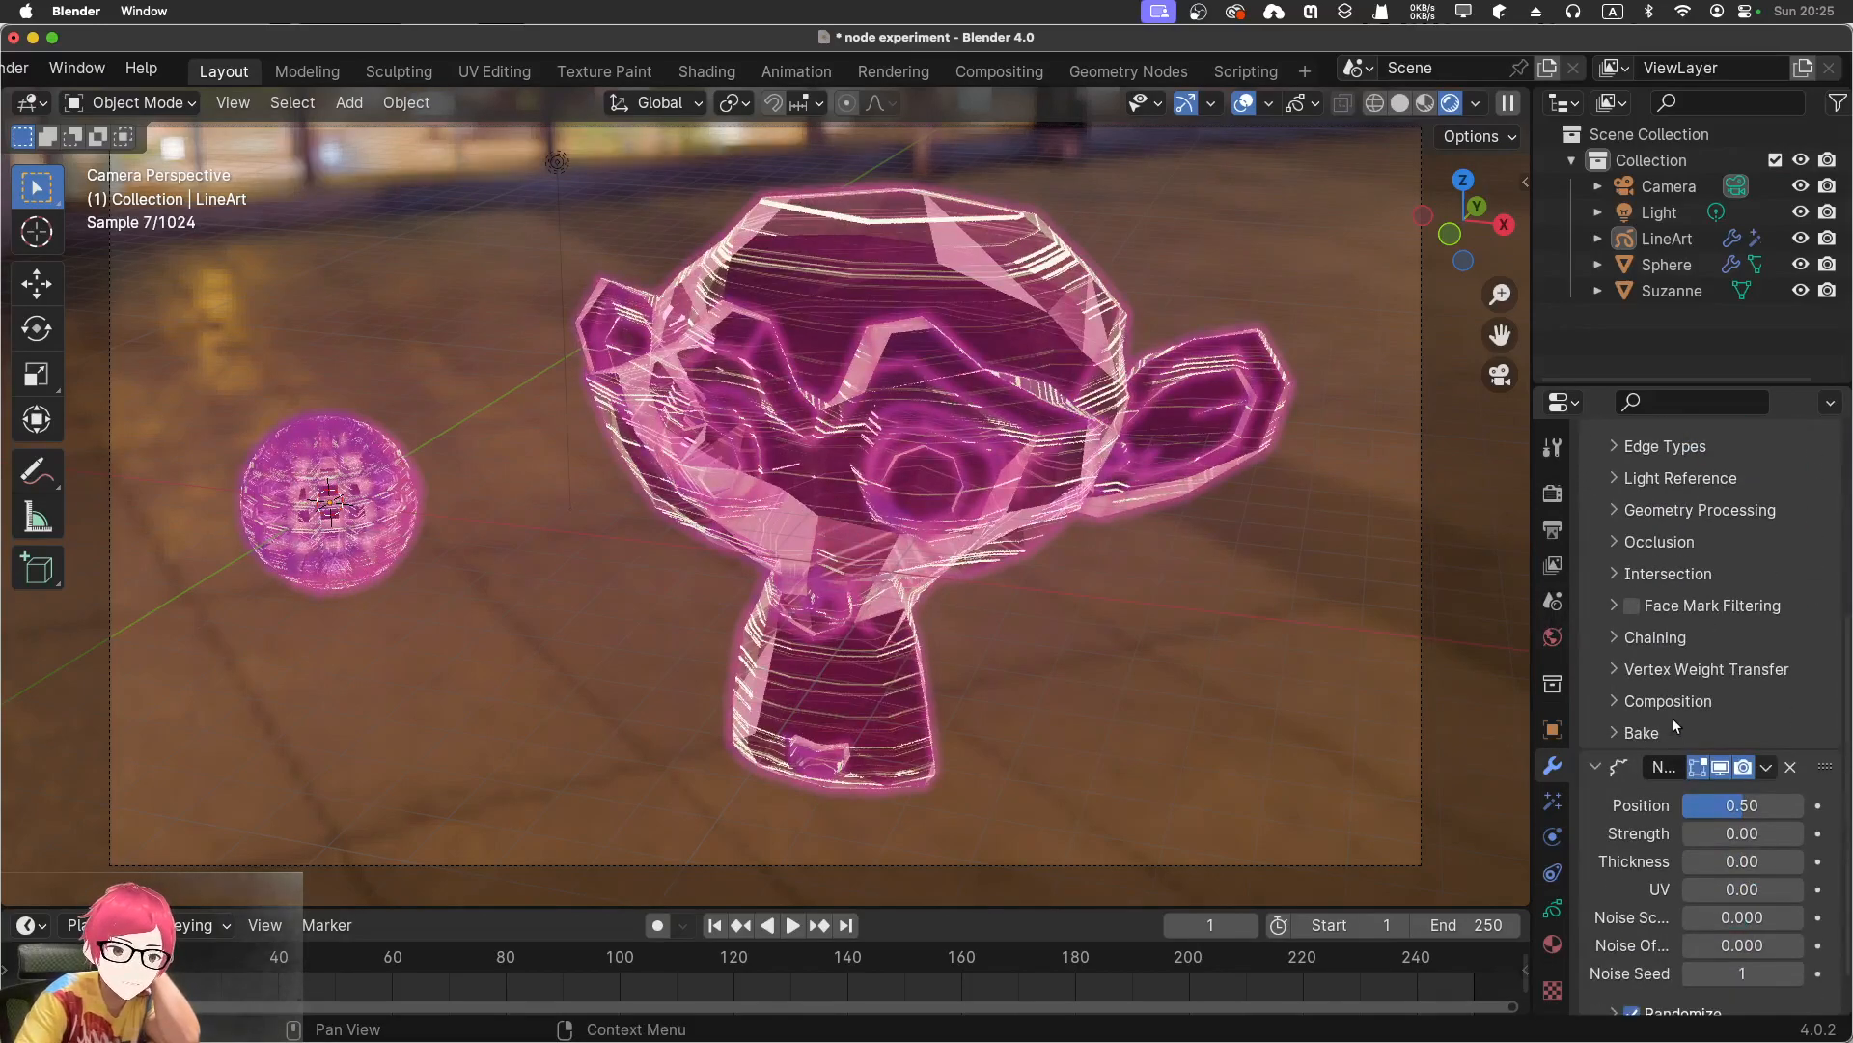
pyautogui.scroll(-2, 1672, 719)
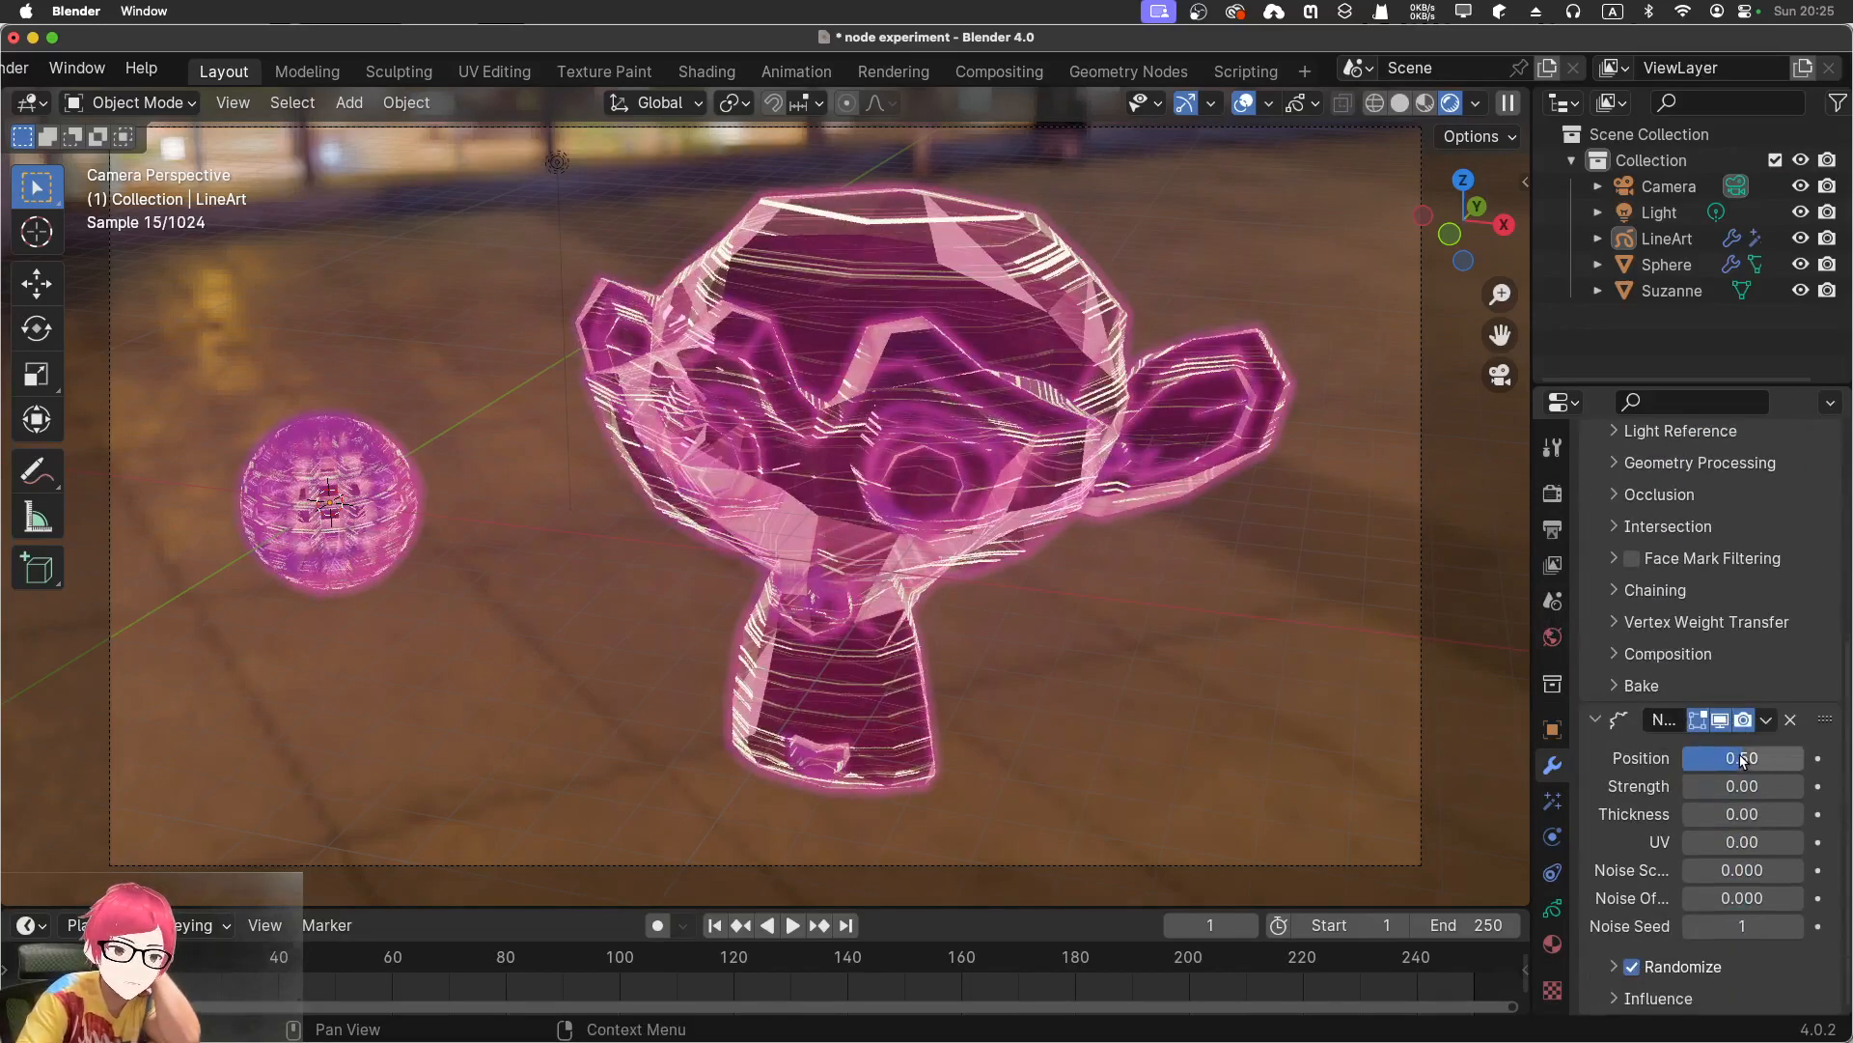
pyautogui.moveTo(1739, 757); pyautogui.dragTo(1808, 766)
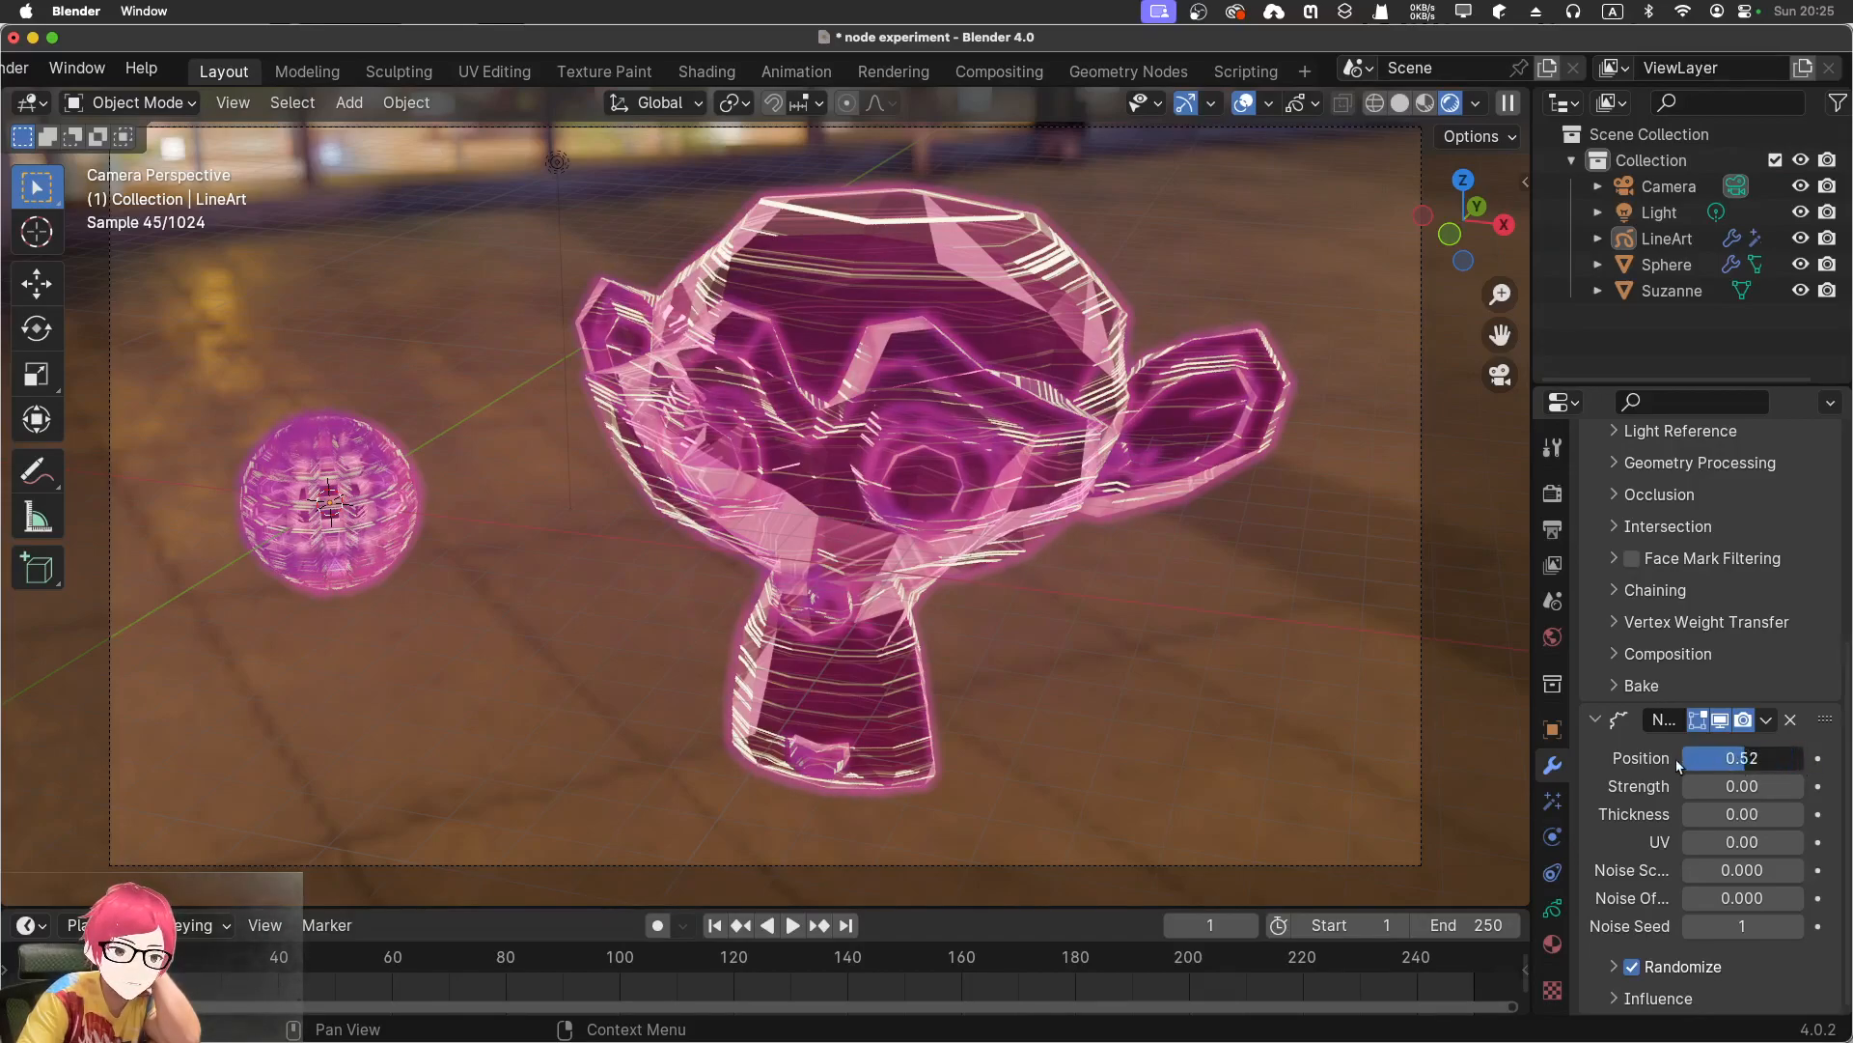
# Set the Noise modifier's strength to 0.98, thickness to 1, noise scale to about 0.258 and noise seed to 0
pyautogui.moveTo(1680, 761); pyautogui.dragTo(1827, 823)
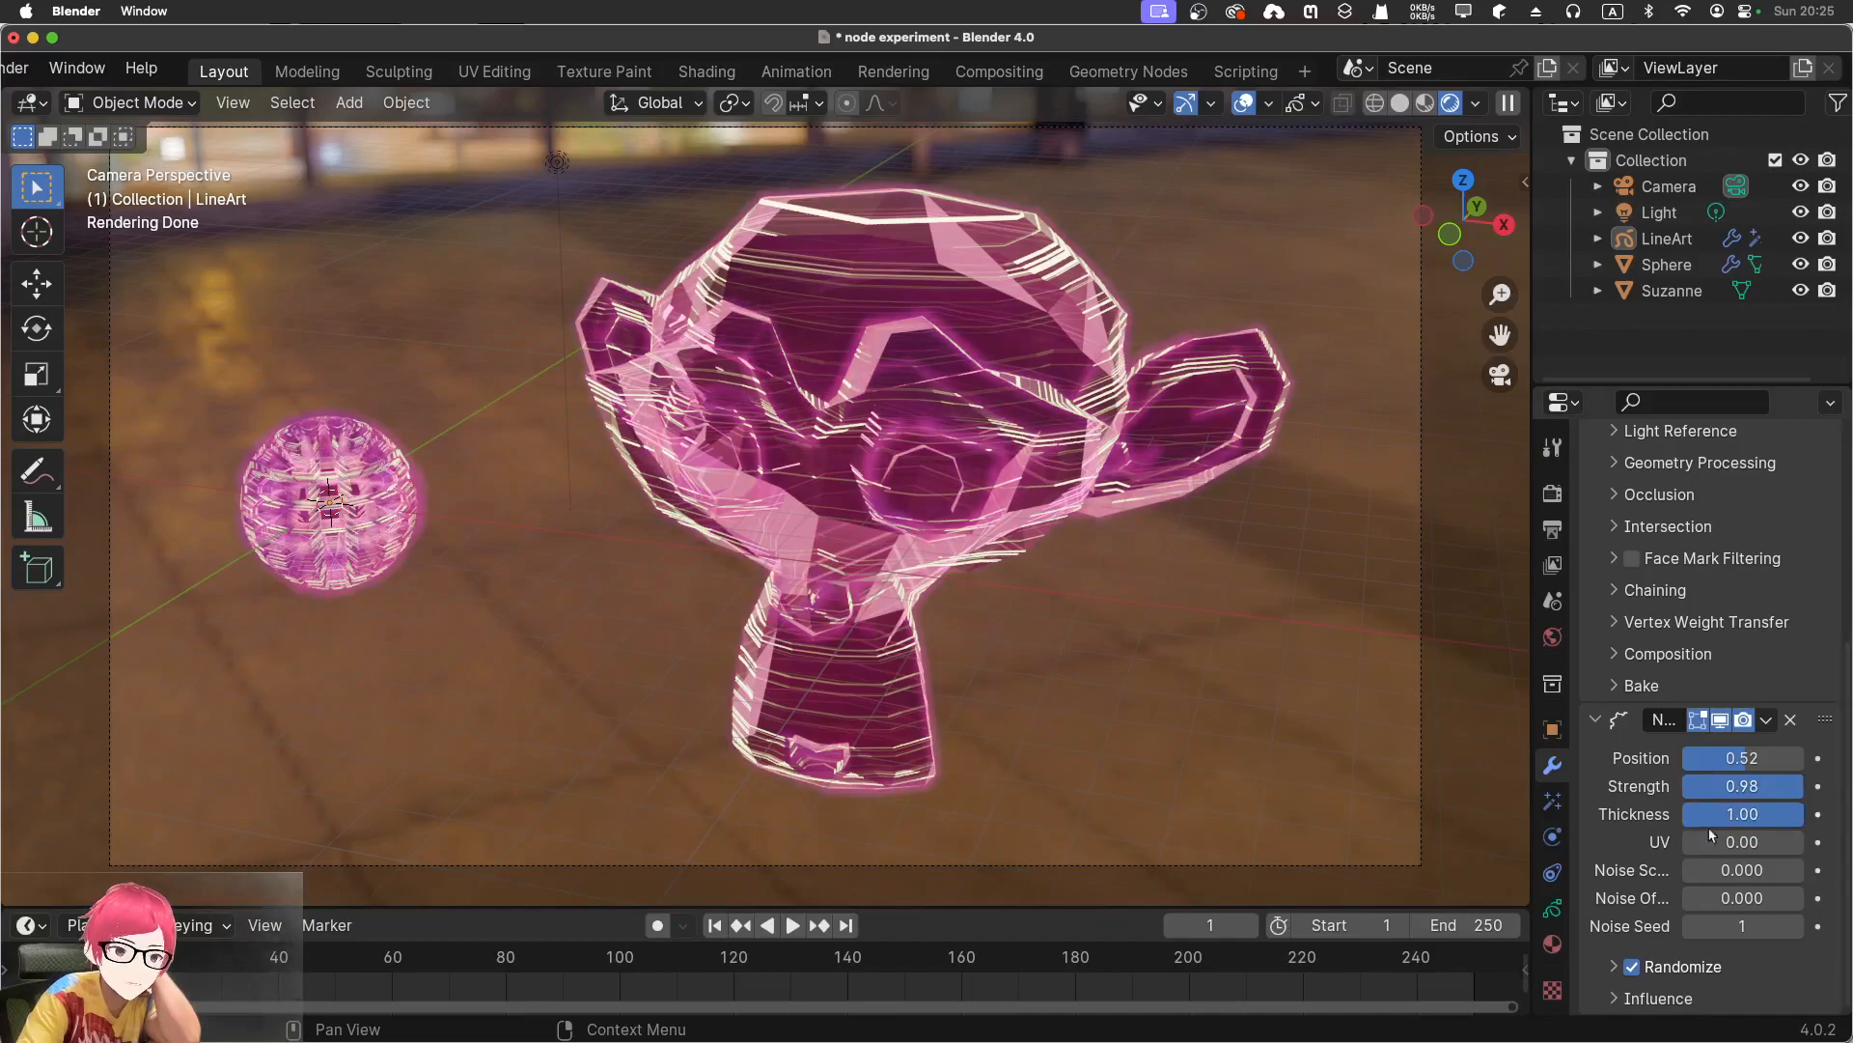
pyautogui.moveTo(1689, 871); pyautogui.dragTo(1739, 885)
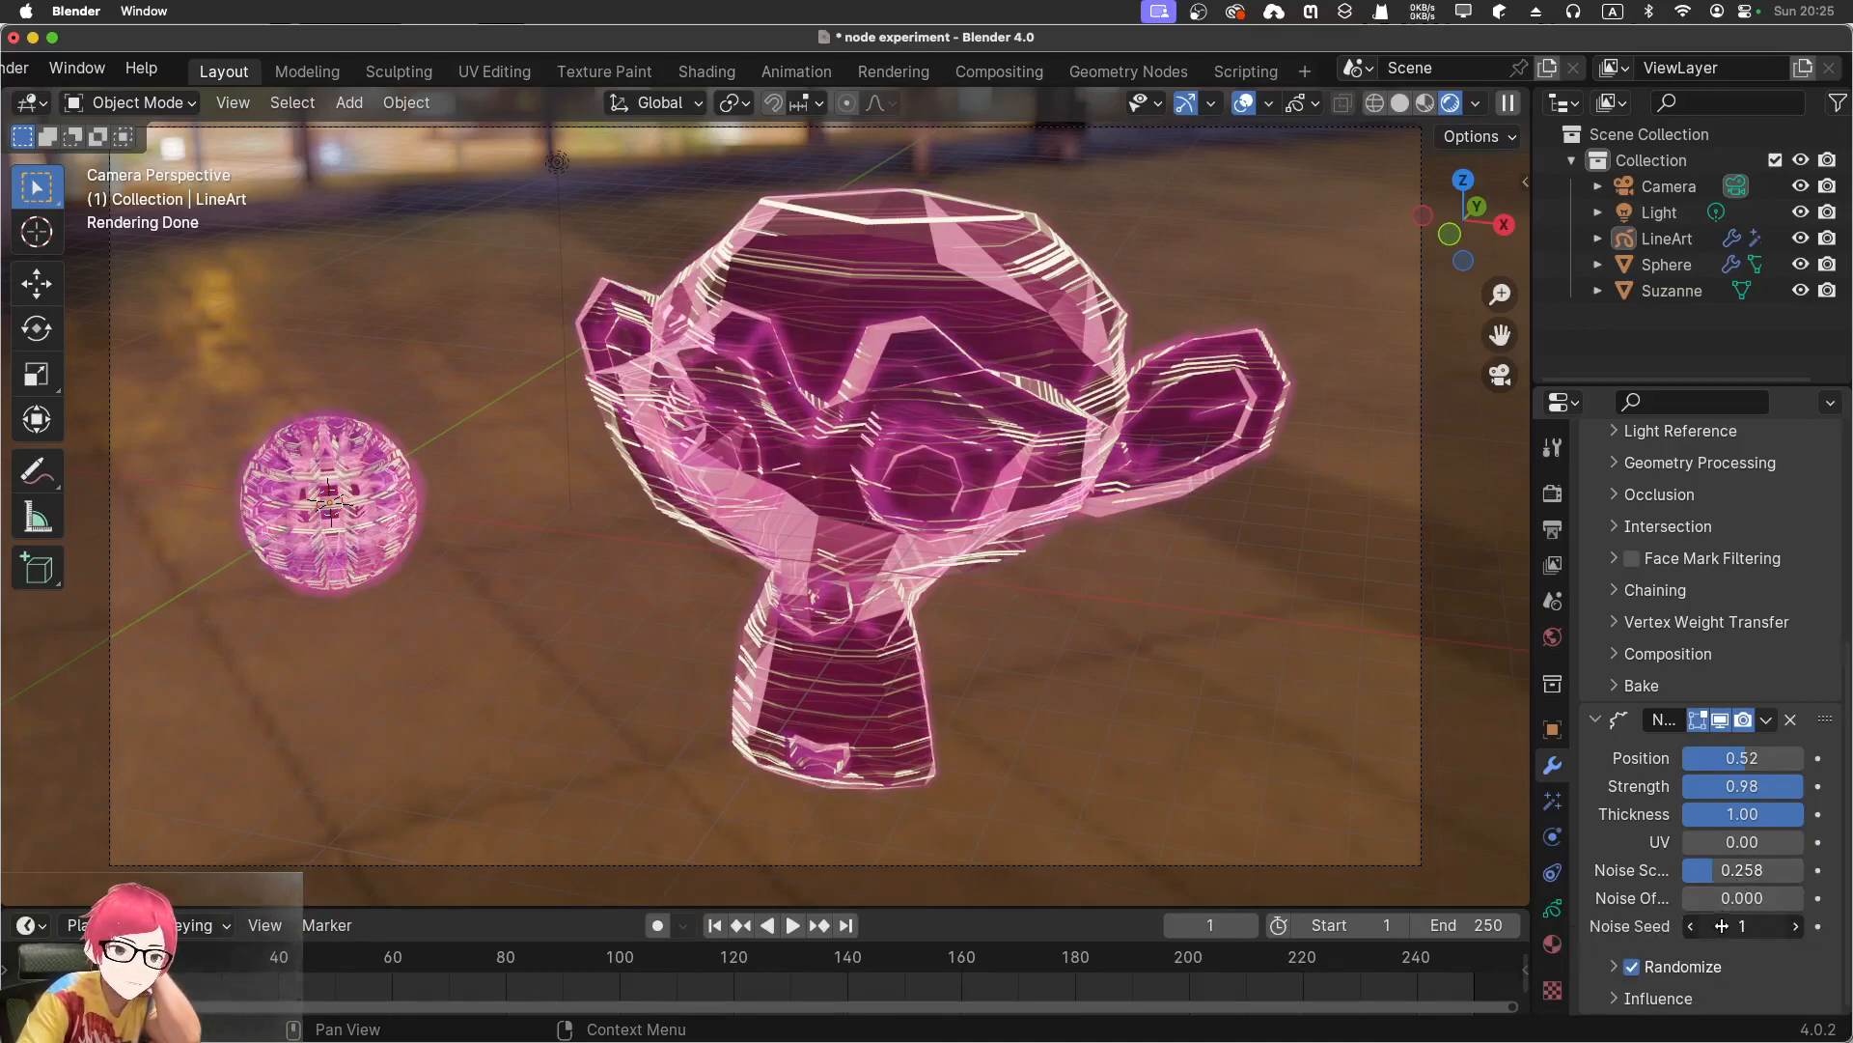
pyautogui.moveTo(1720, 926); pyautogui.dragTo(1717, 932)
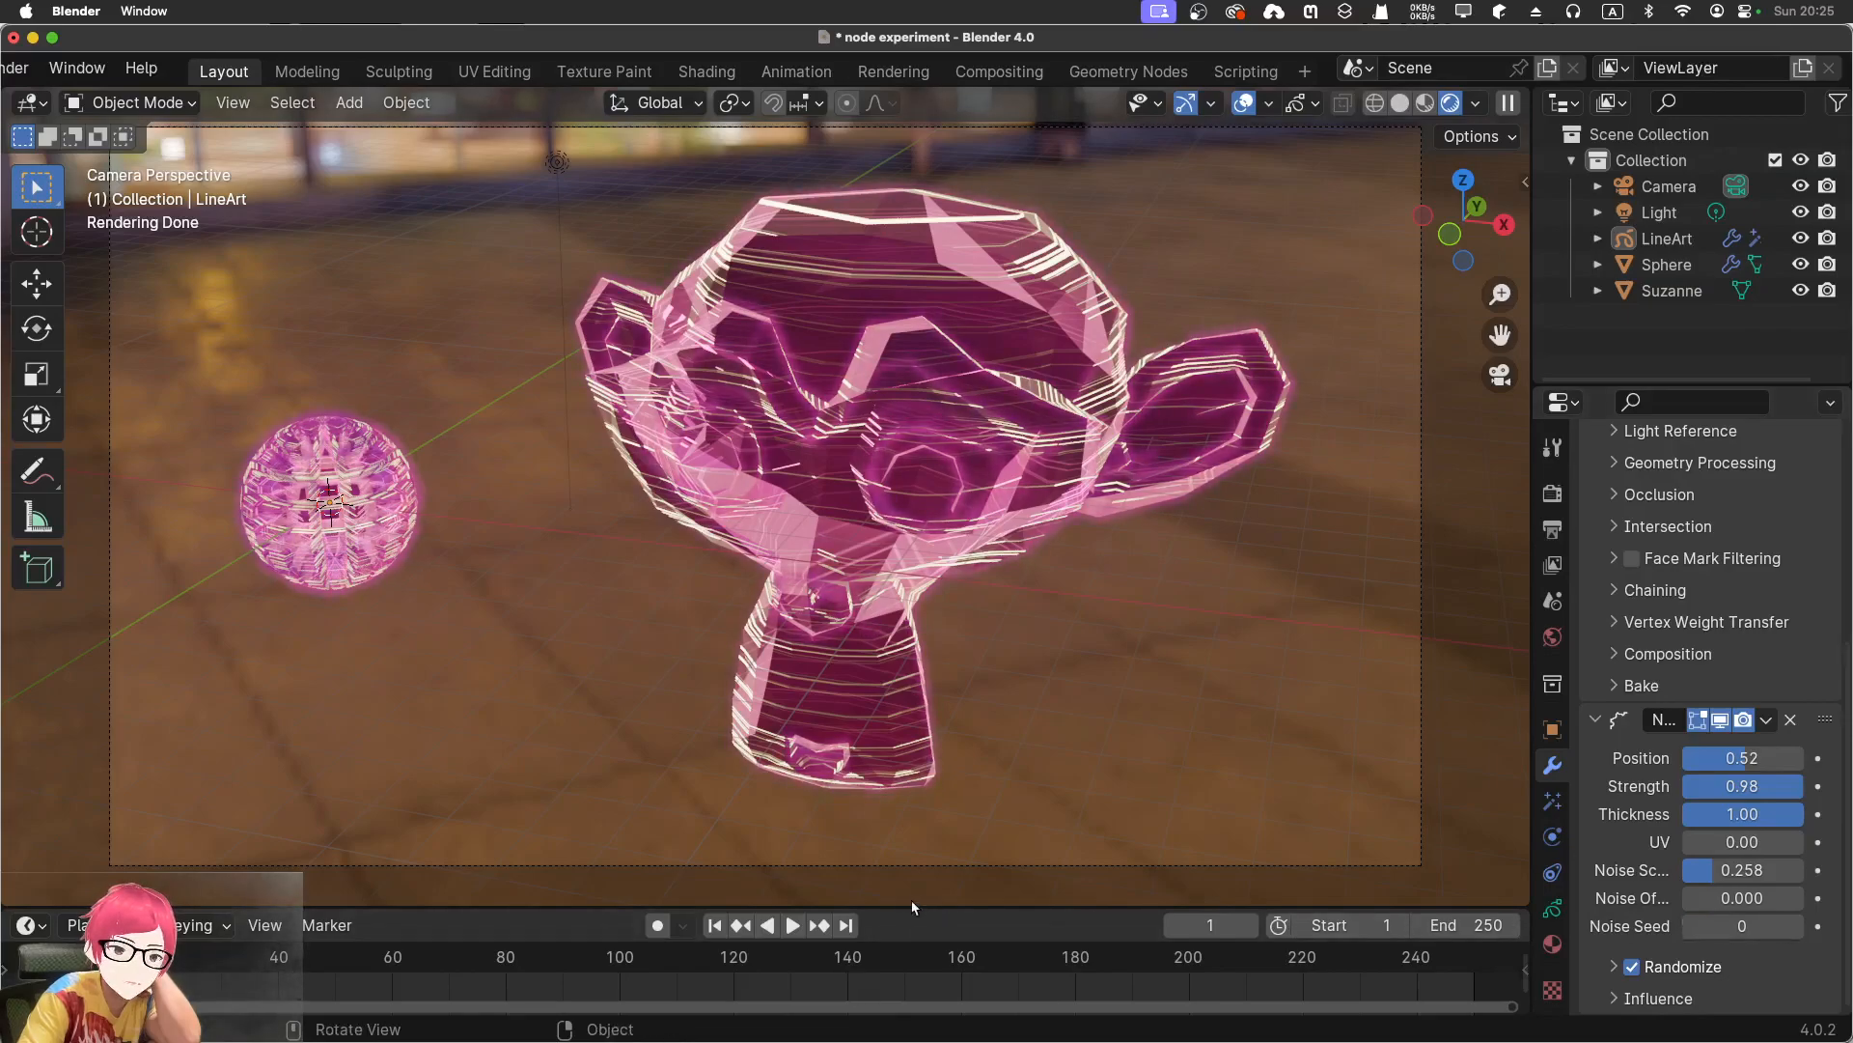
# Play the animation to examine the noisy outlines from another angle and through the camera
pyautogui.click(793, 925)
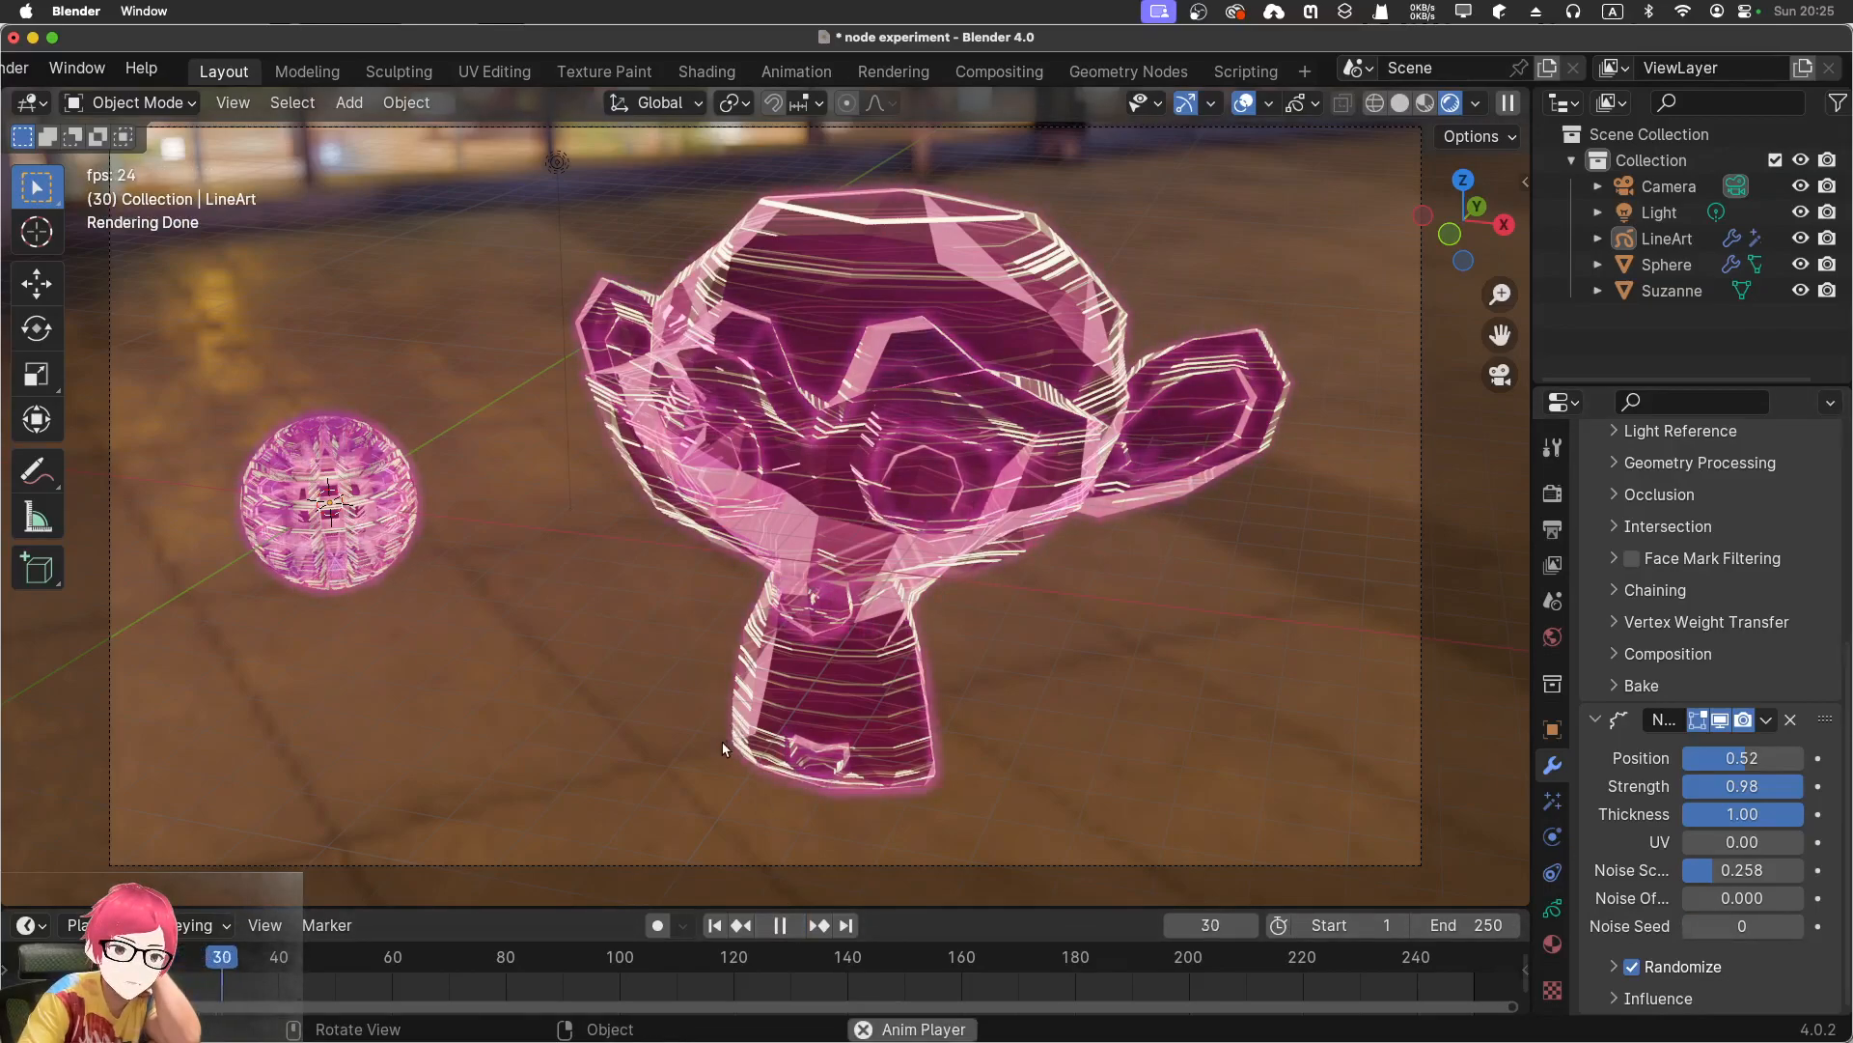
pyautogui.moveTo(710, 757); pyautogui.dragTo(734, 740, button='middle')
pyautogui.press('KP_0')
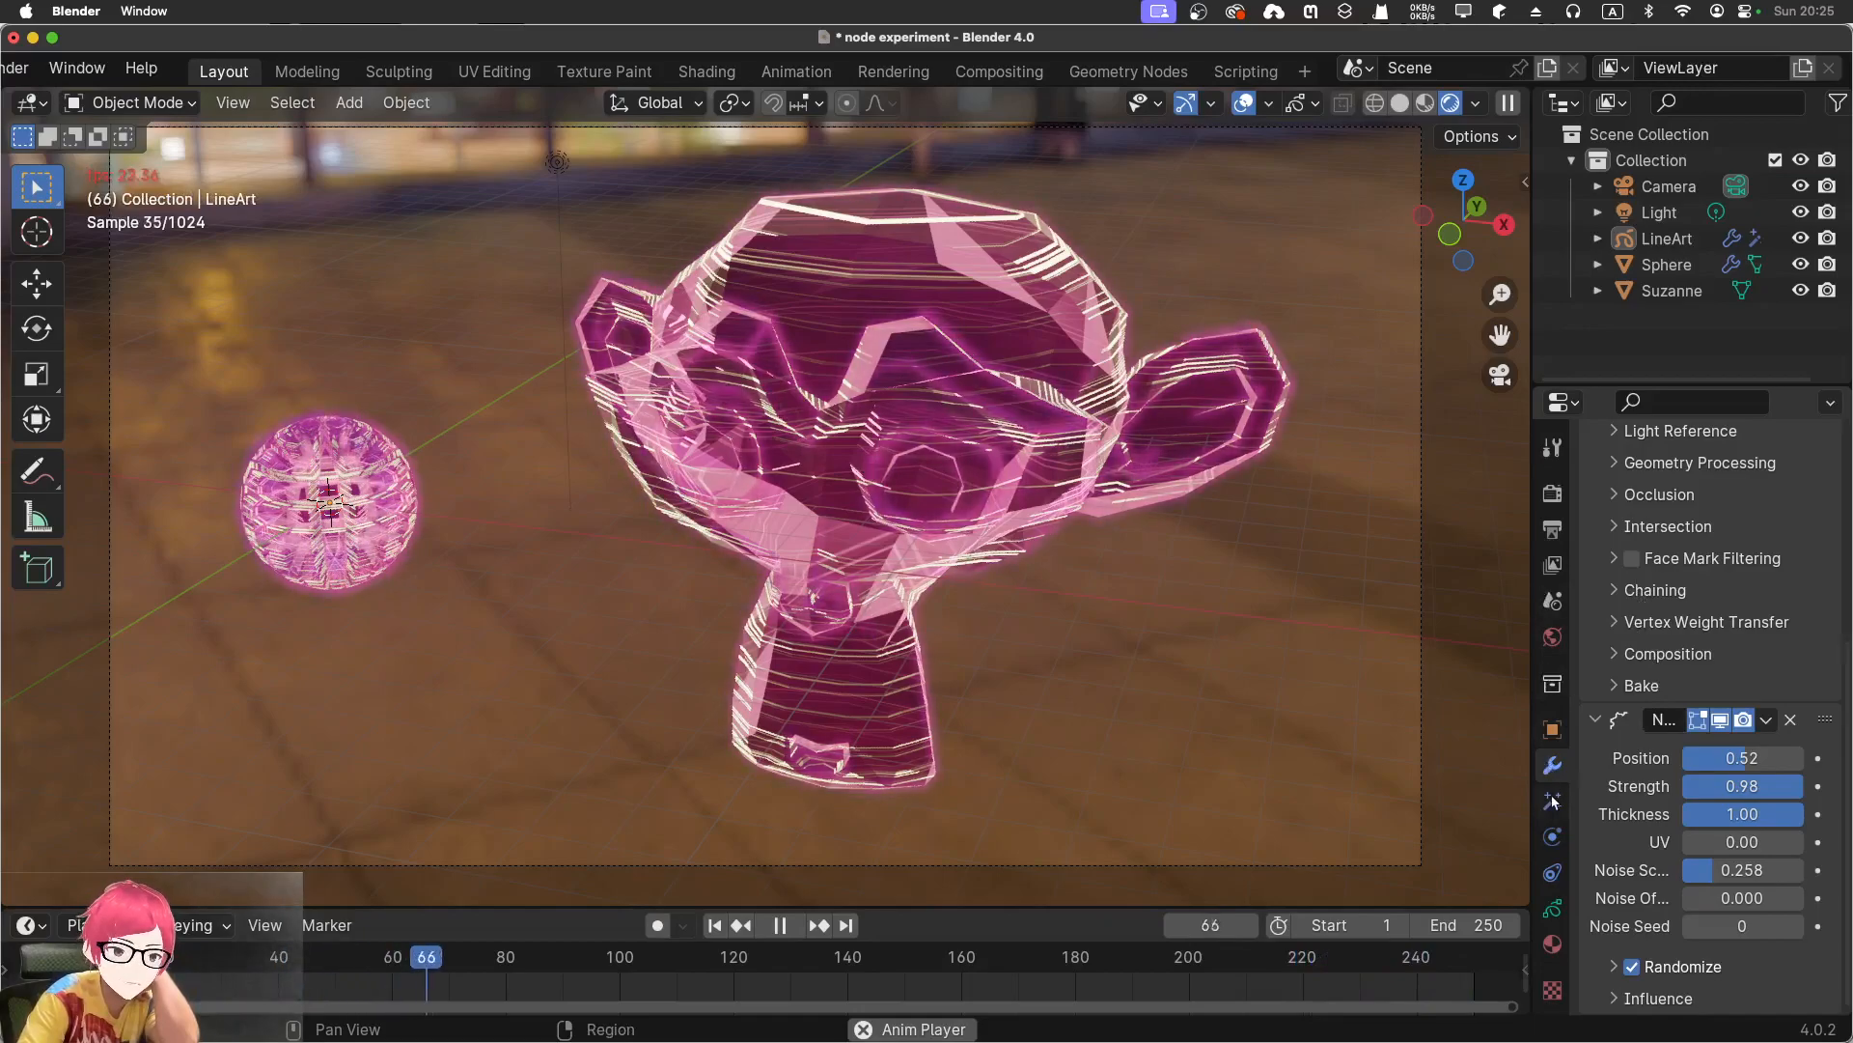
pyautogui.click(1656, 213)
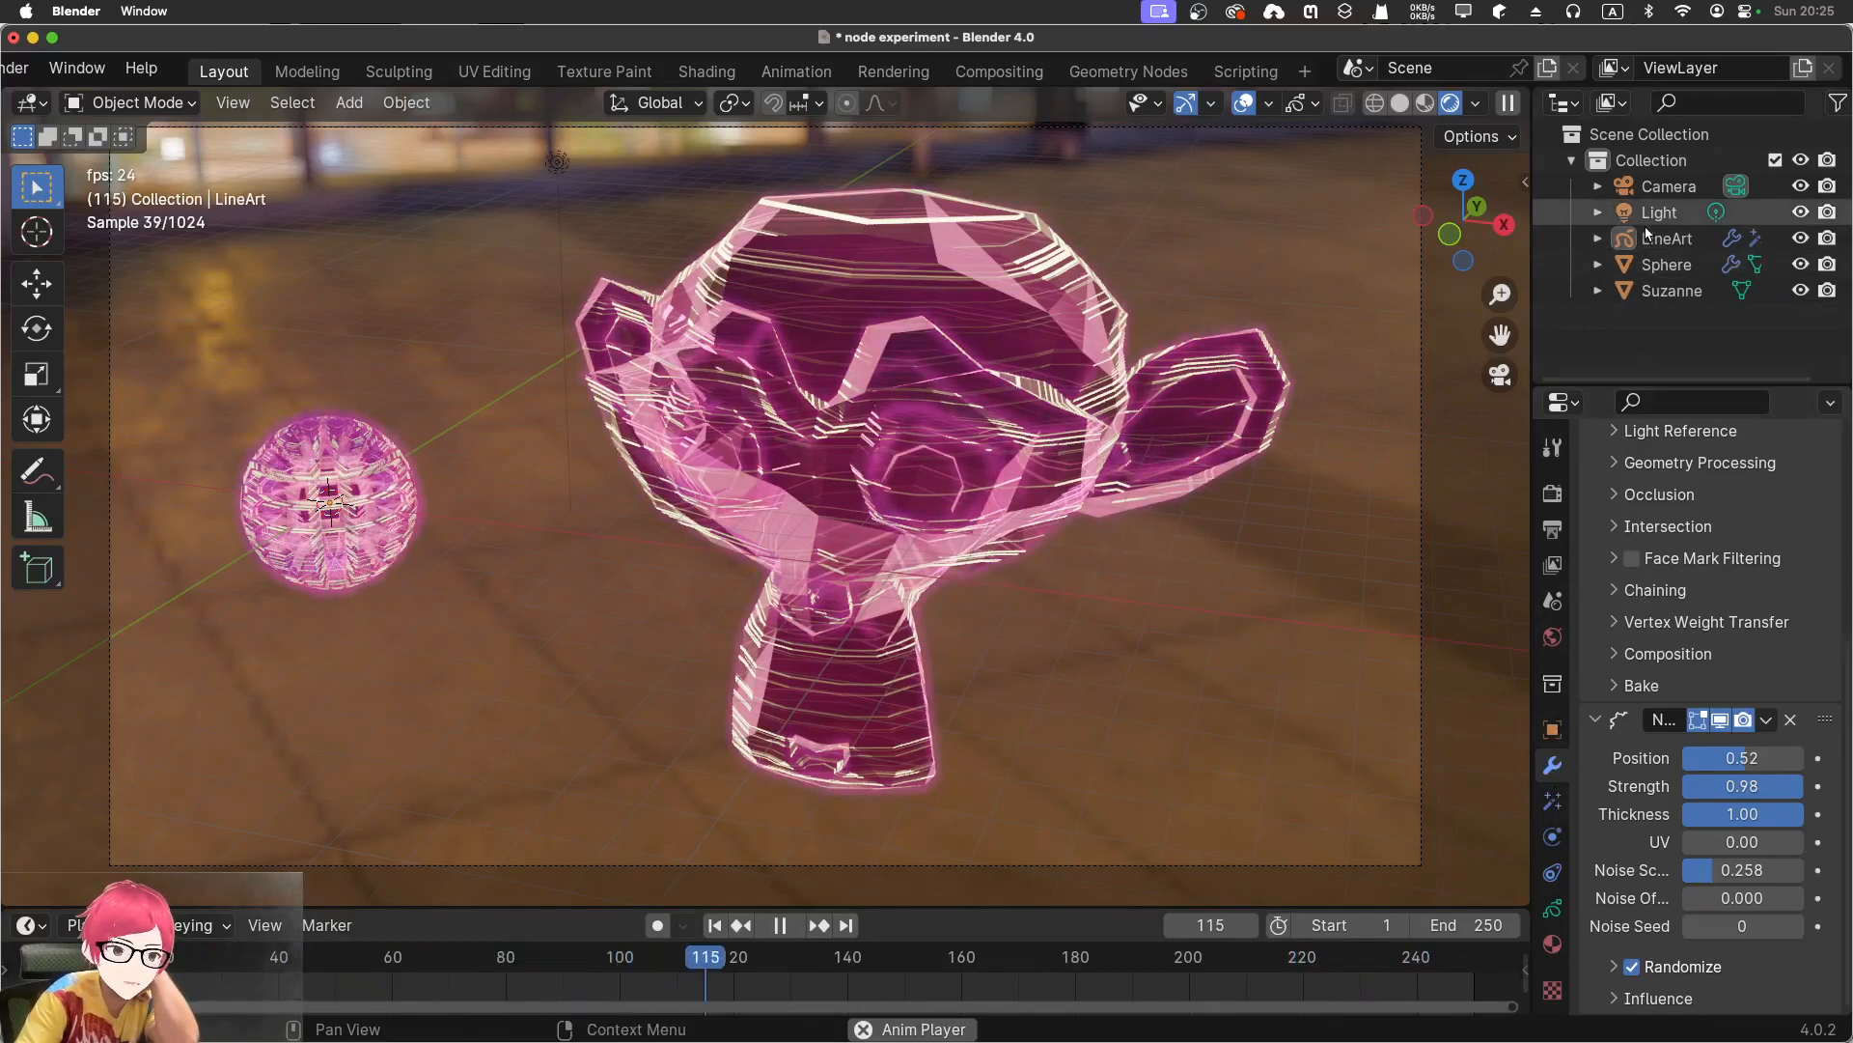
# Set the LineArt object's Line Art modifier to a line thickness of 124 and an opacity of 0.77
pyautogui.click(1648, 238)
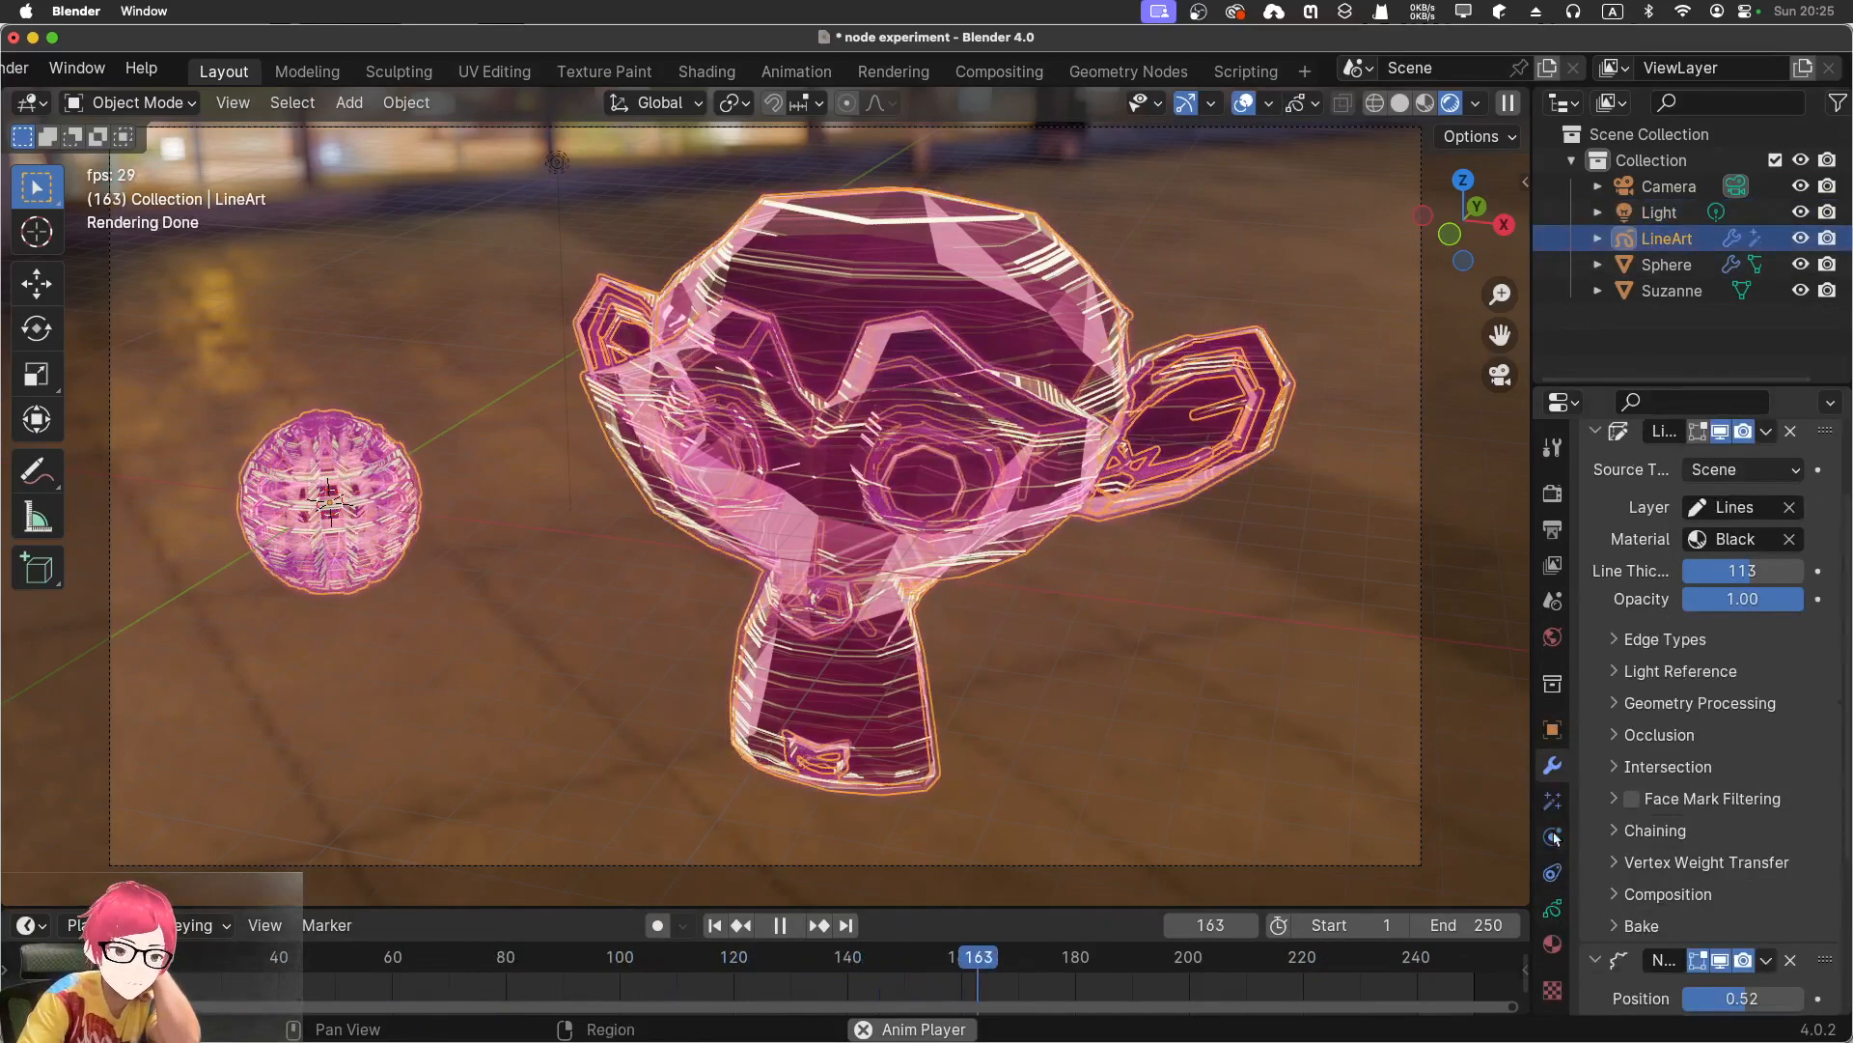
pyautogui.scroll(3, 1725, 592)
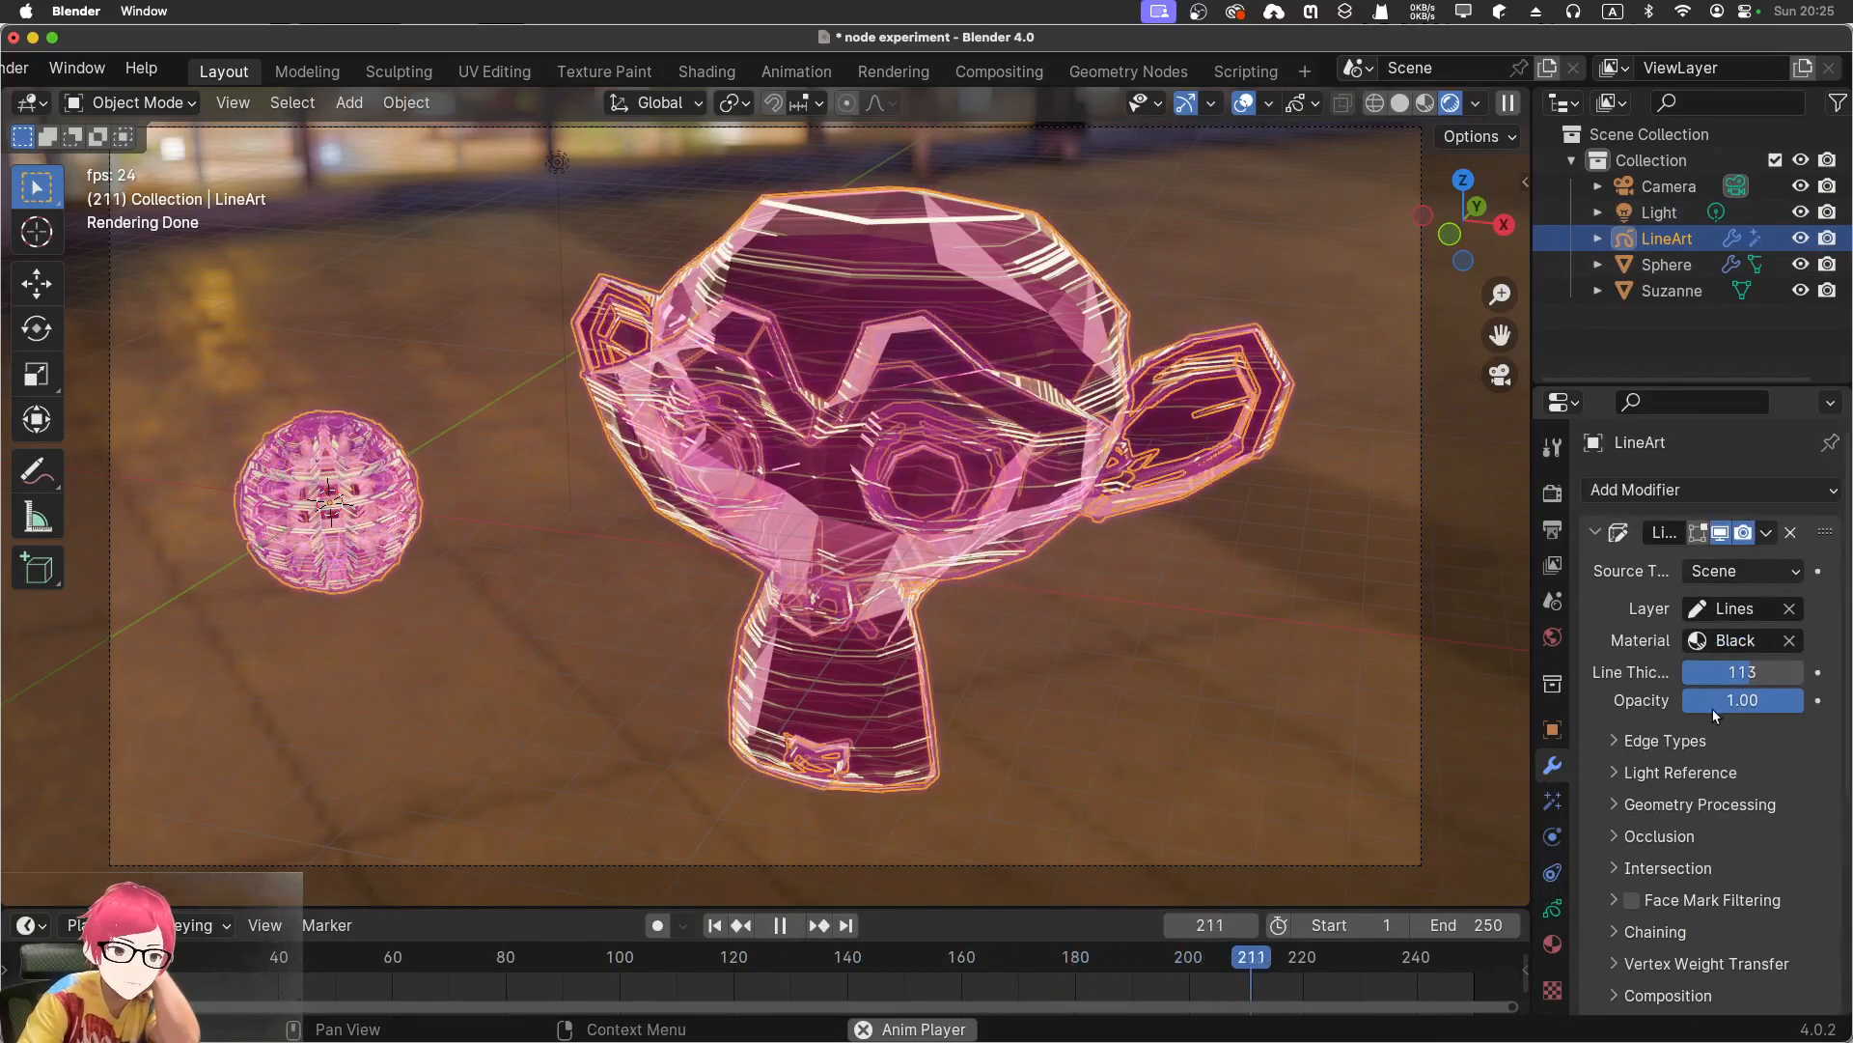
pyautogui.moveTo(1735, 682); pyautogui.dragTo(1817, 680)
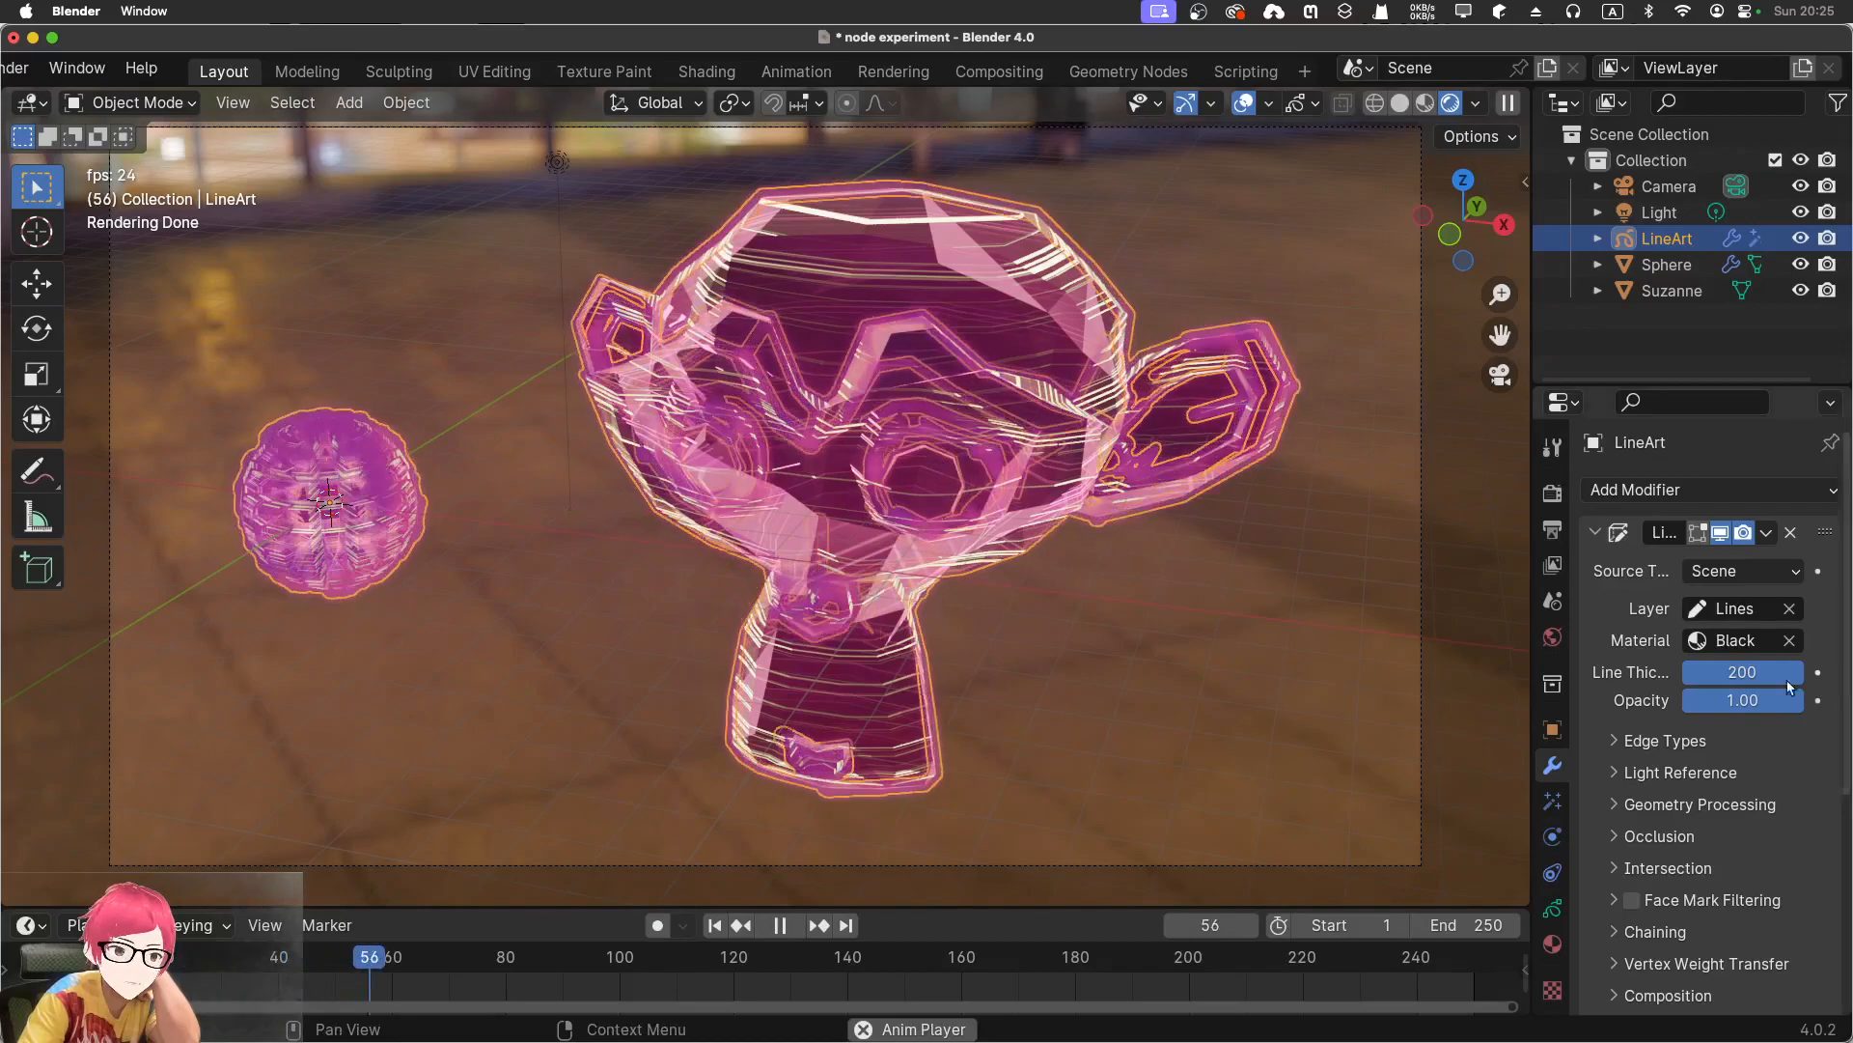
pyautogui.moveTo(1772, 679); pyautogui.dragTo(1740, 704)
pyautogui.click(1217, 583)
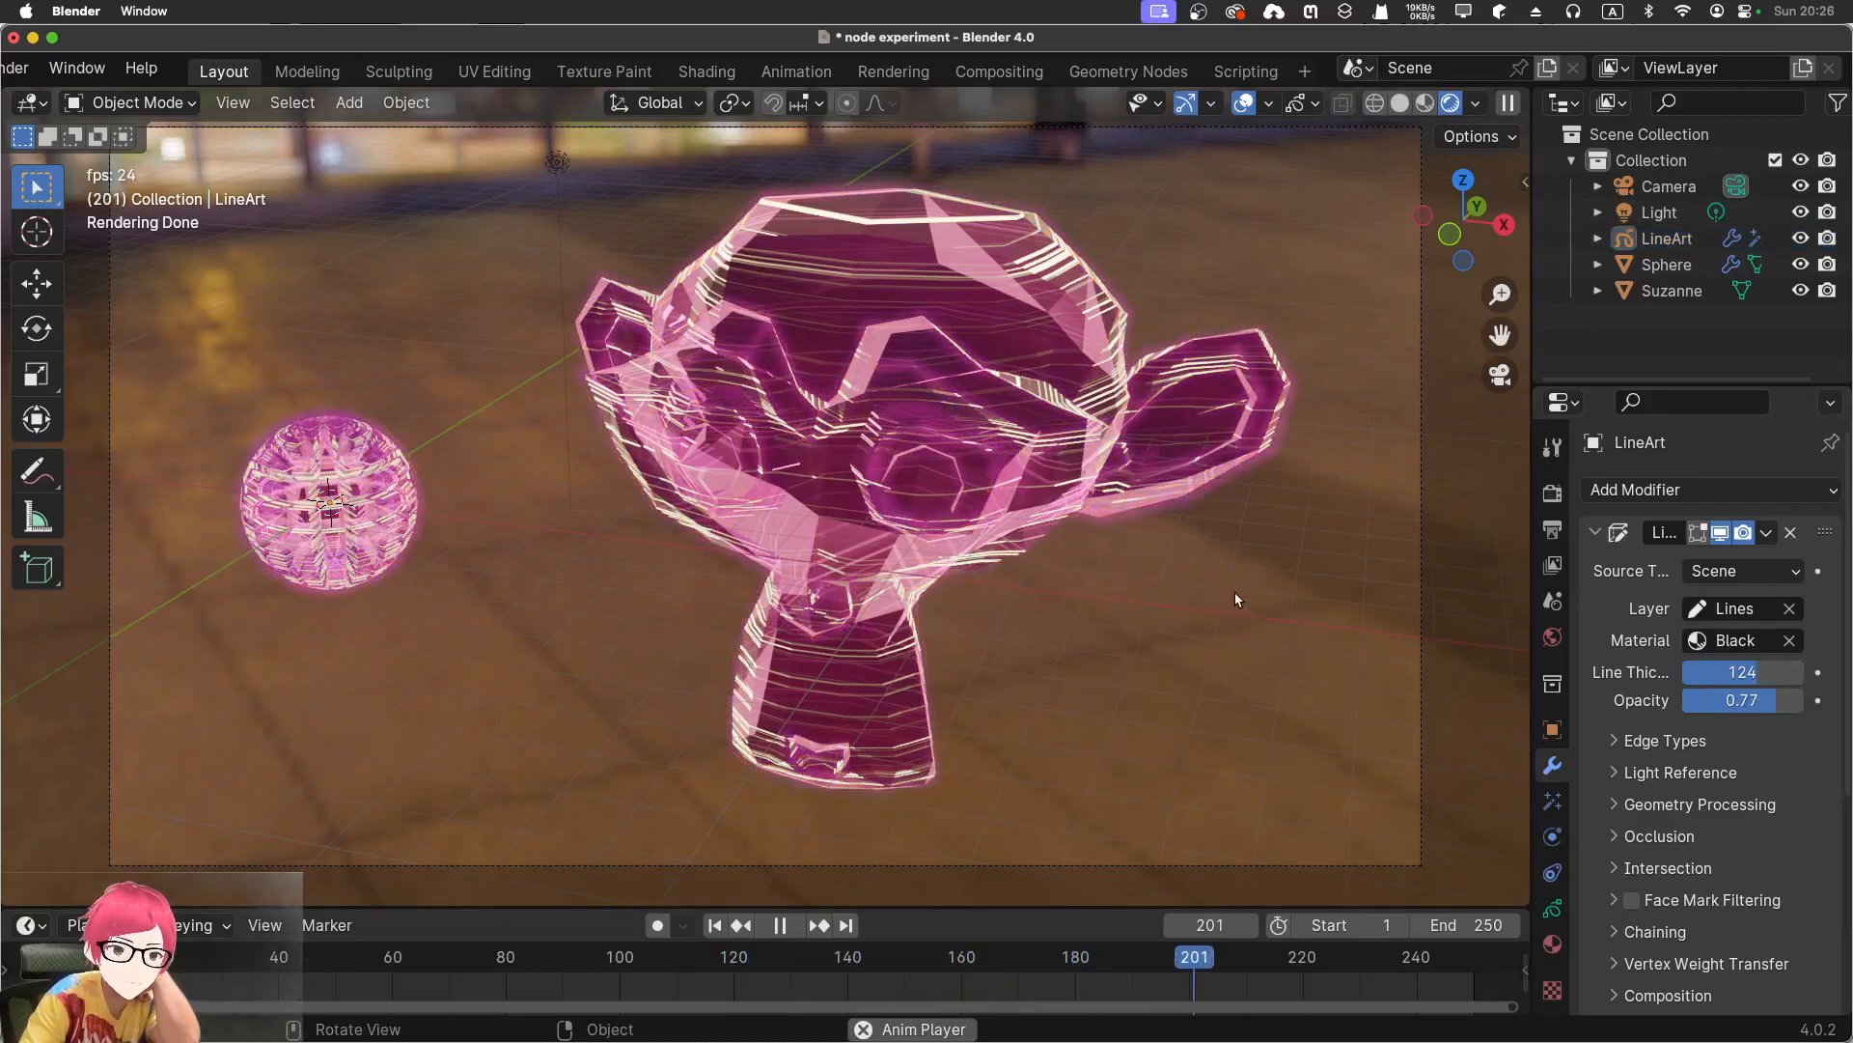
# Check the outlines from another angle, then stop playback at frame 1 and return to the camera view
pyautogui.moveTo(1232, 625); pyautogui.dragTo(1201, 626, button='middle')
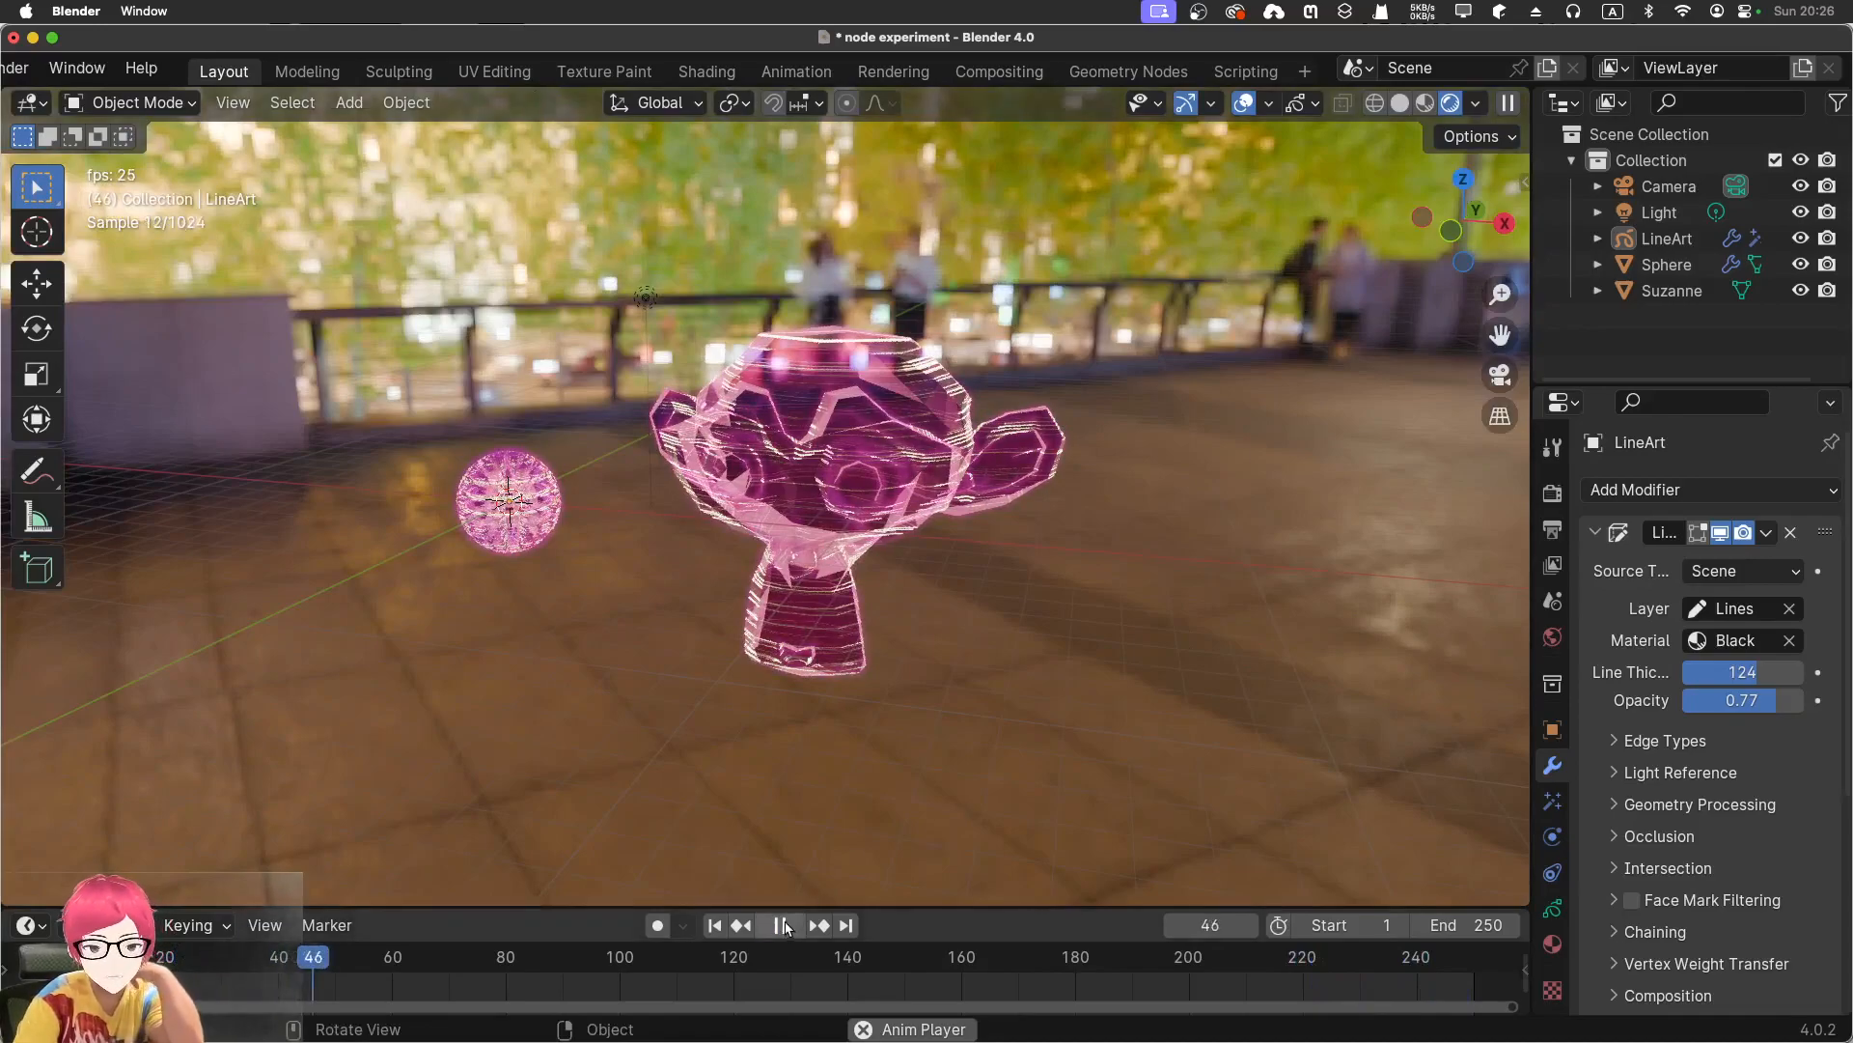
pyautogui.press('space')
pyautogui.click(714, 927)
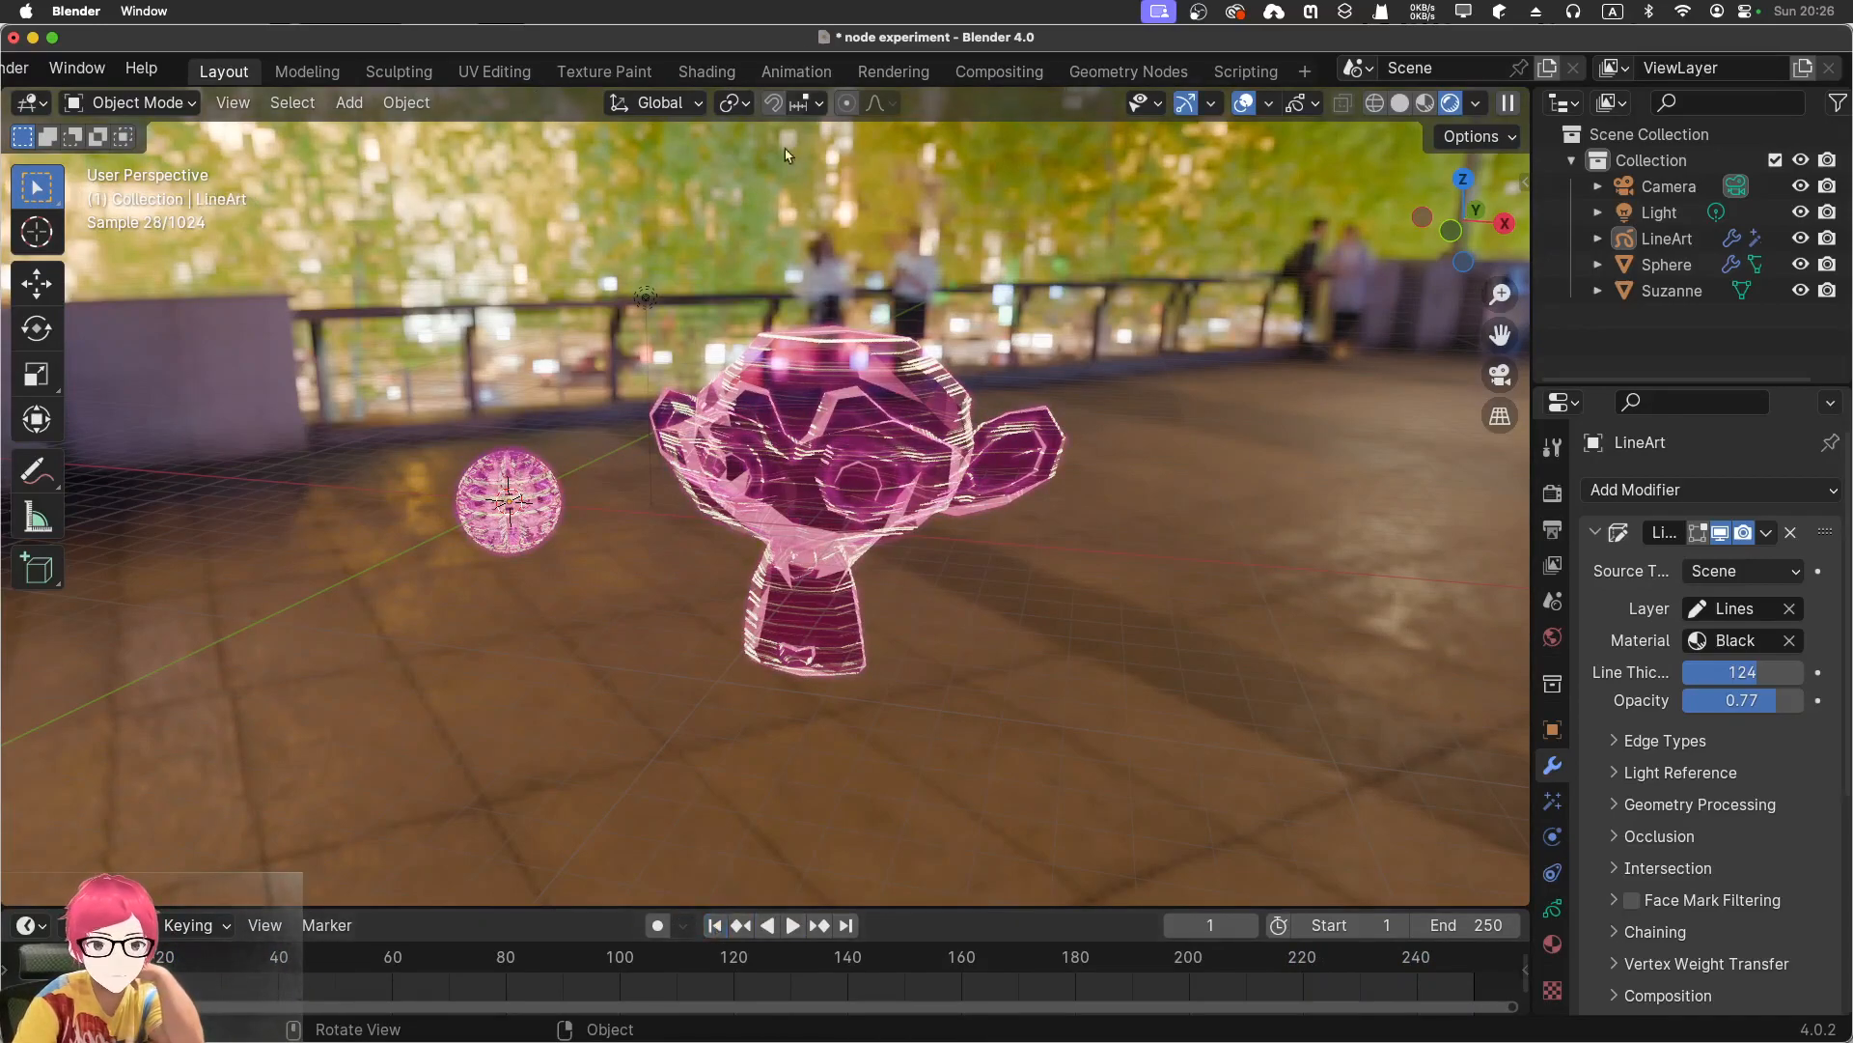
pyautogui.press('KP_0')
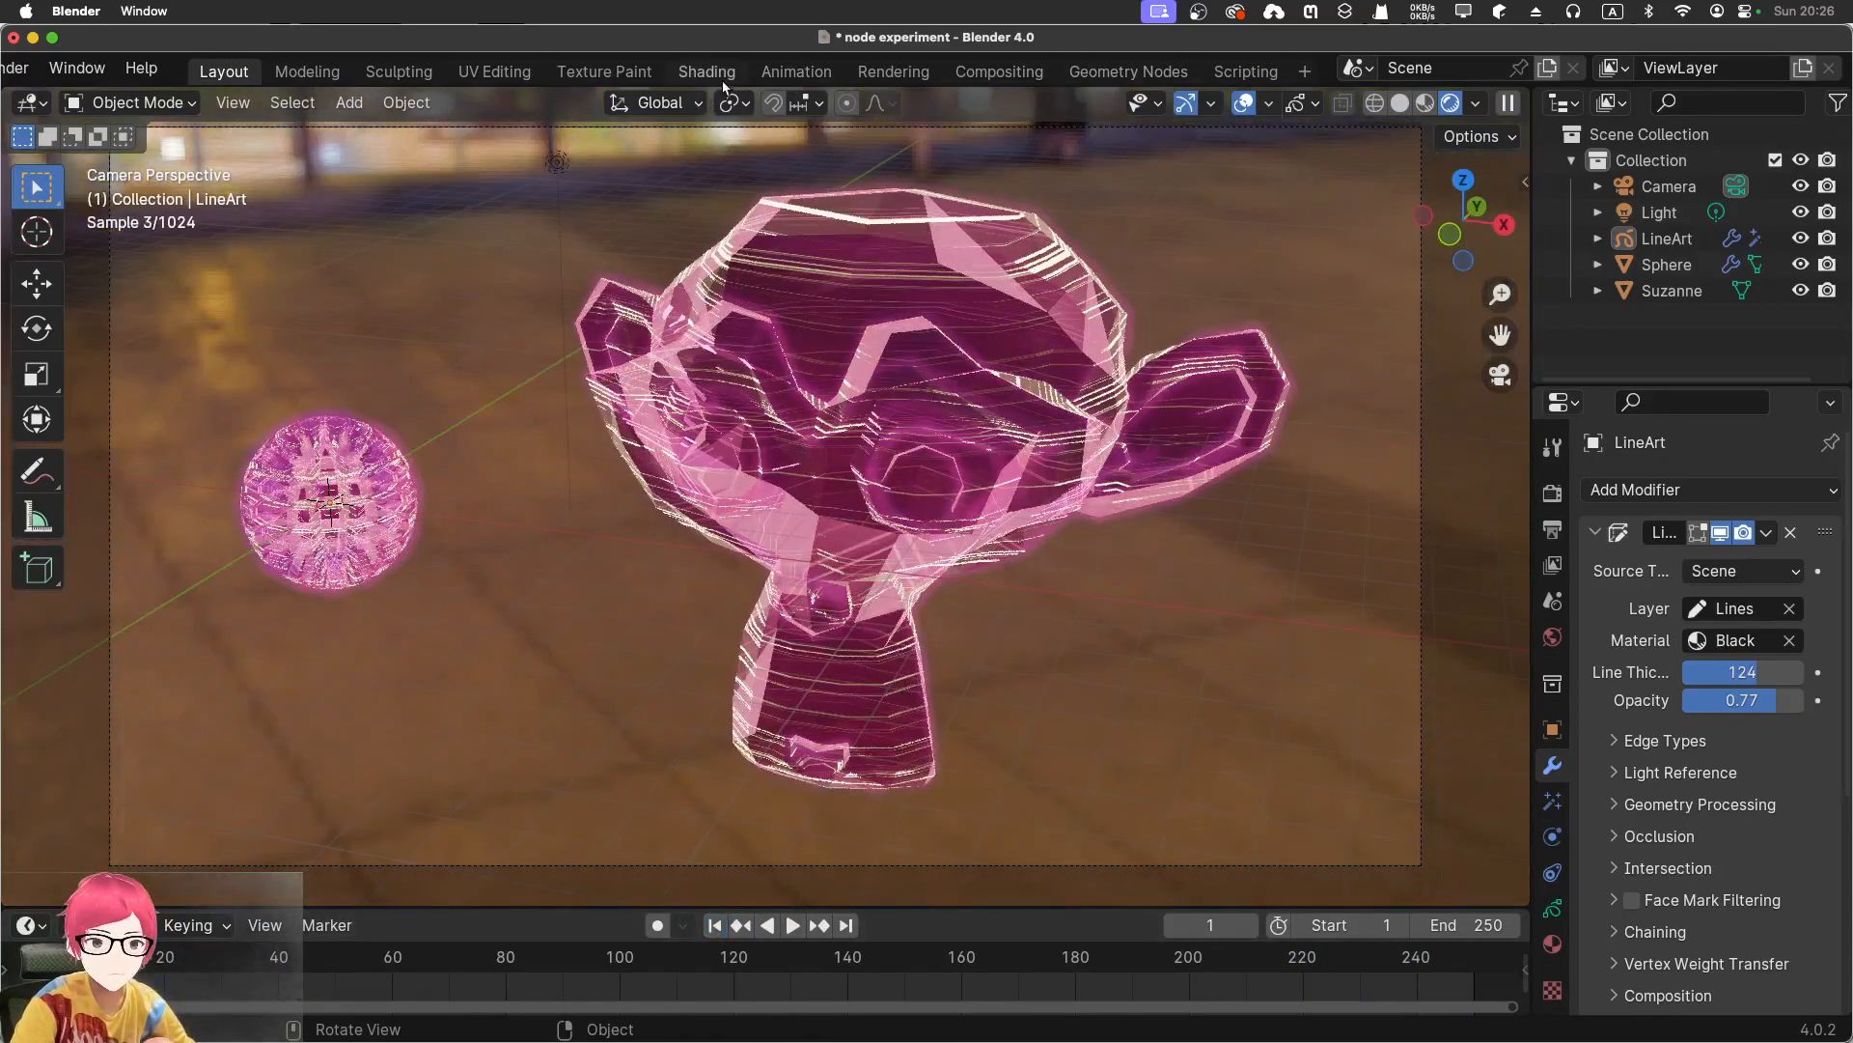
# Open the Shading workspace and look through the LineArt object's material slot and the available materials
pyautogui.click(714, 78)
pyautogui.click(969, 364)
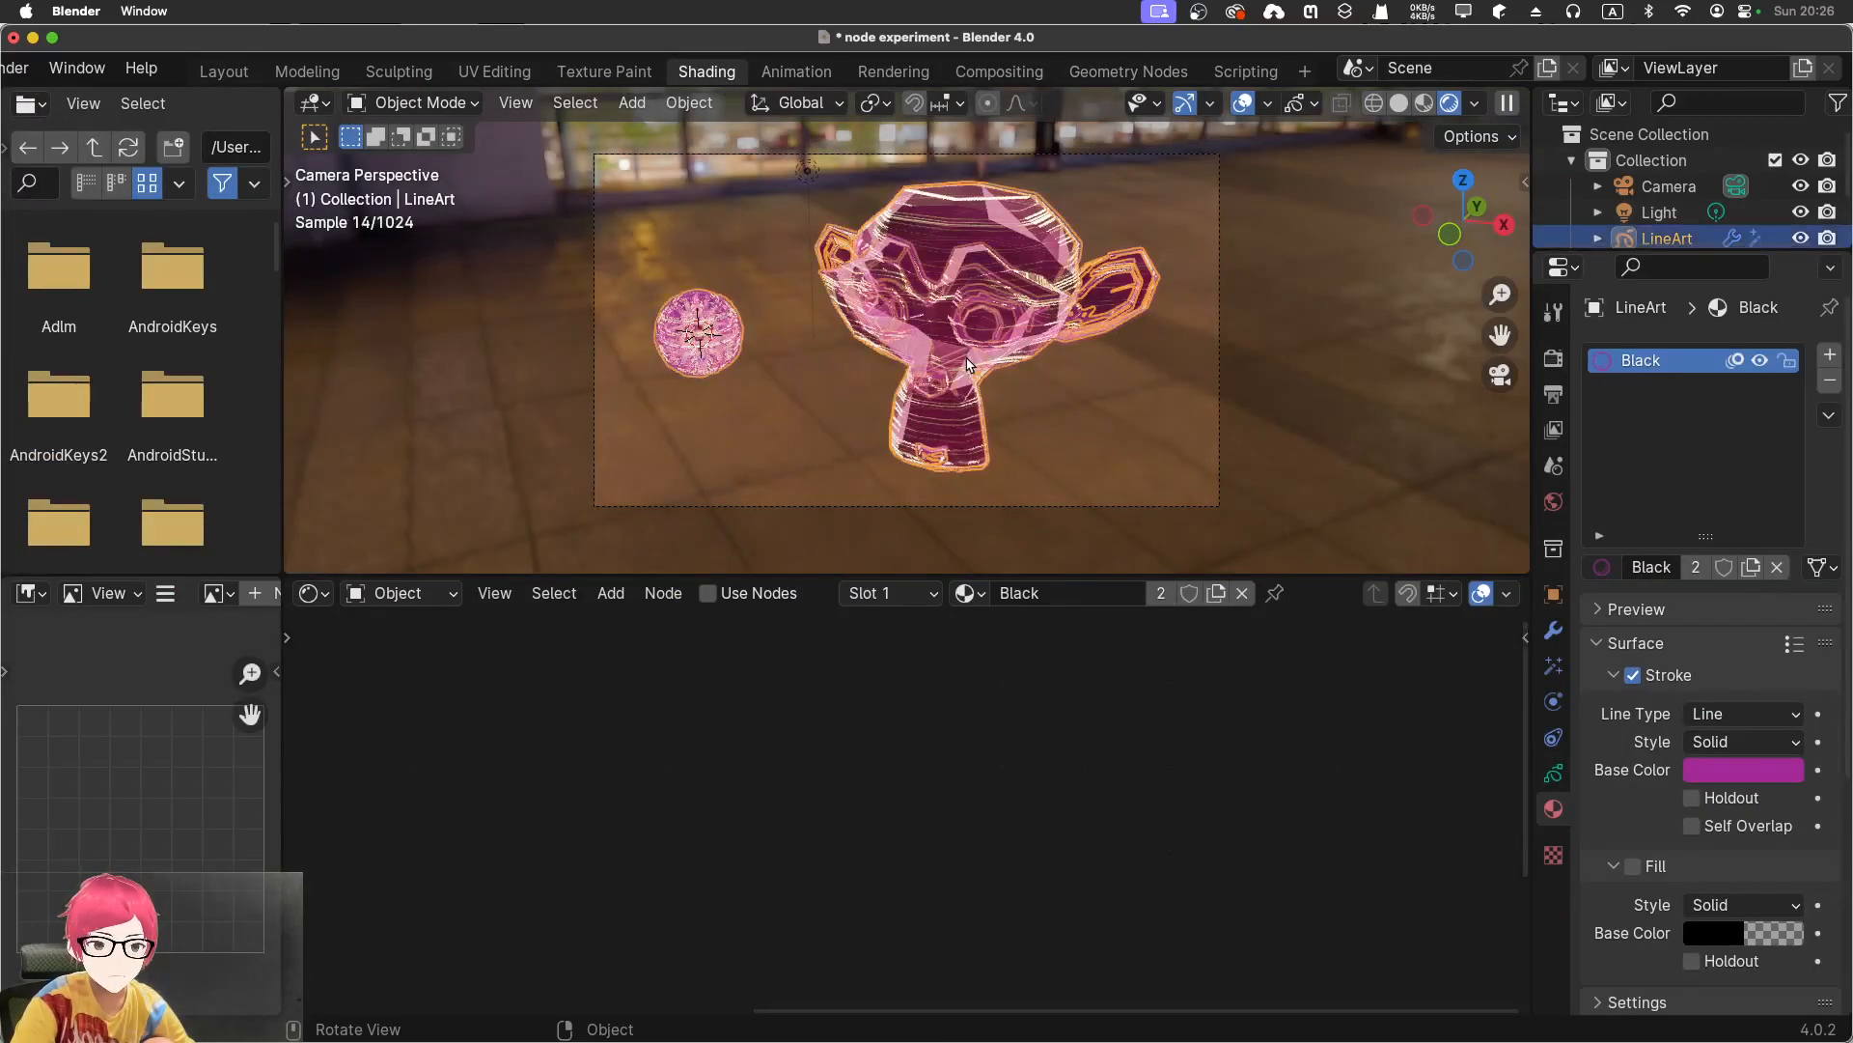
pyautogui.click(967, 592)
pyautogui.click(985, 634)
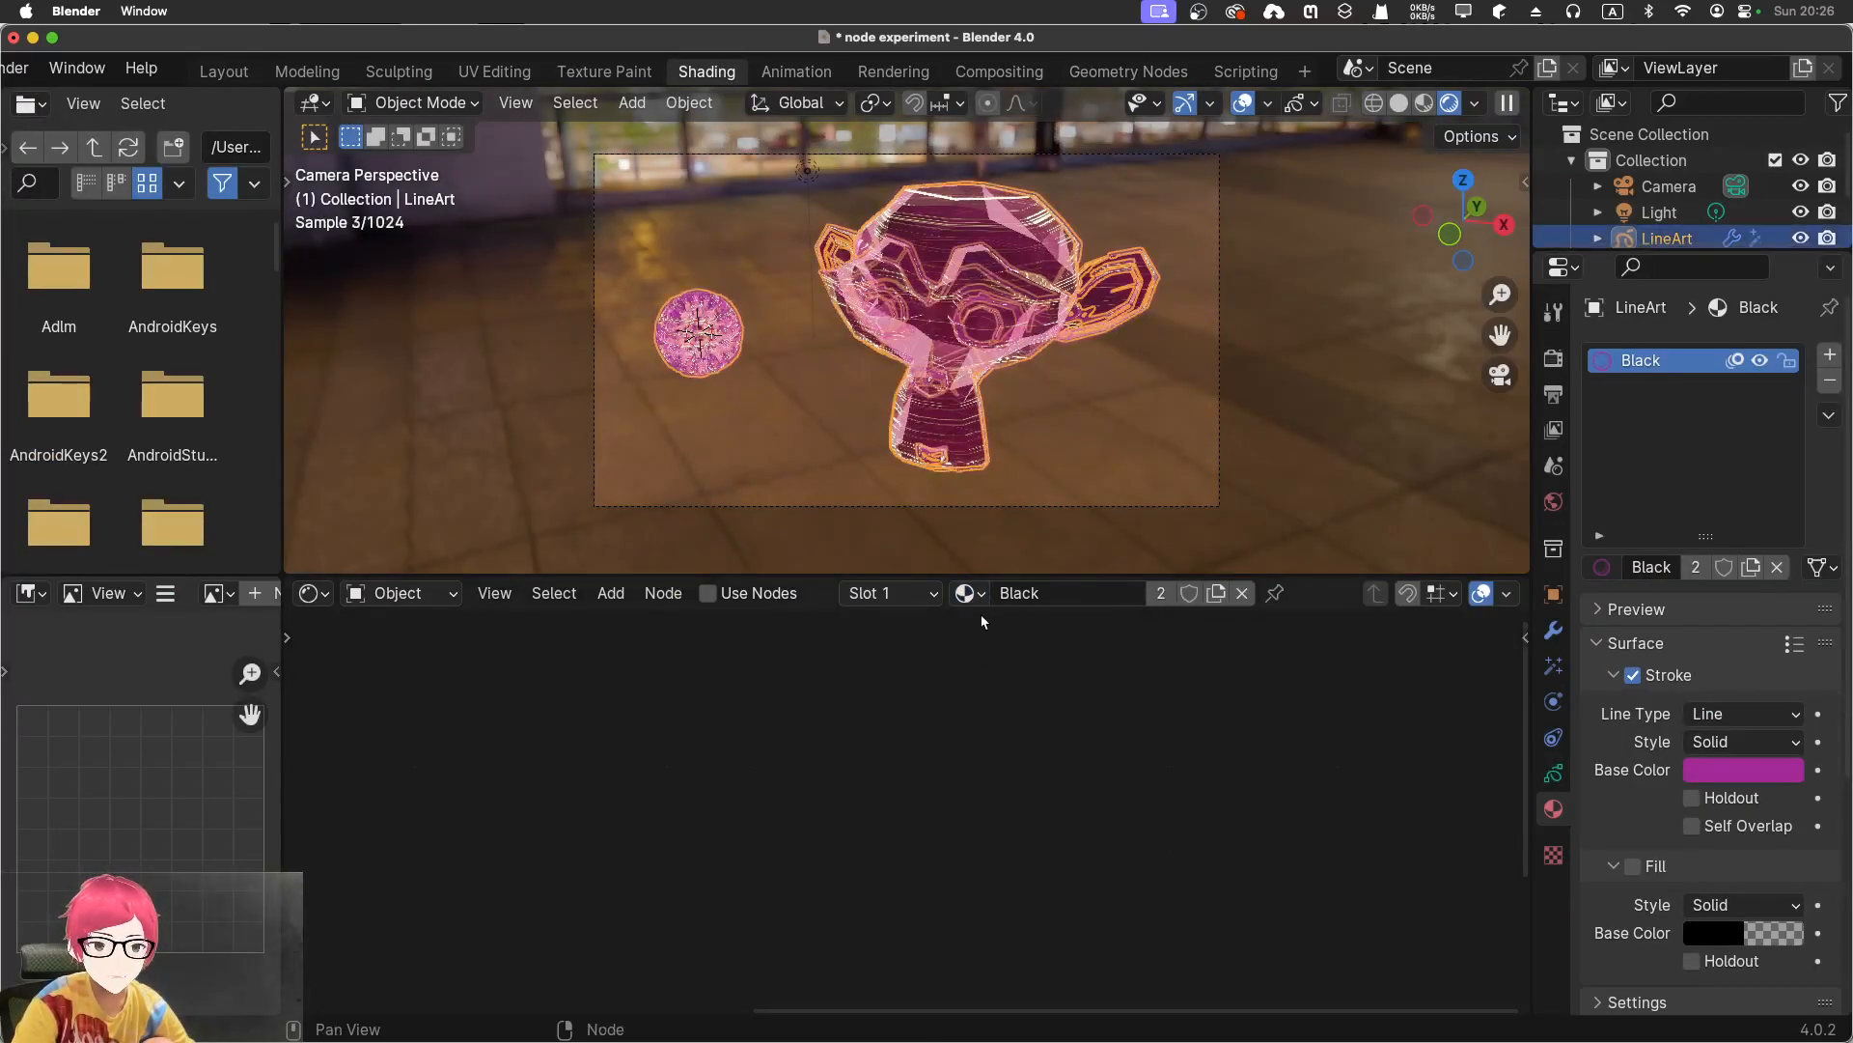
pyautogui.click(923, 591)
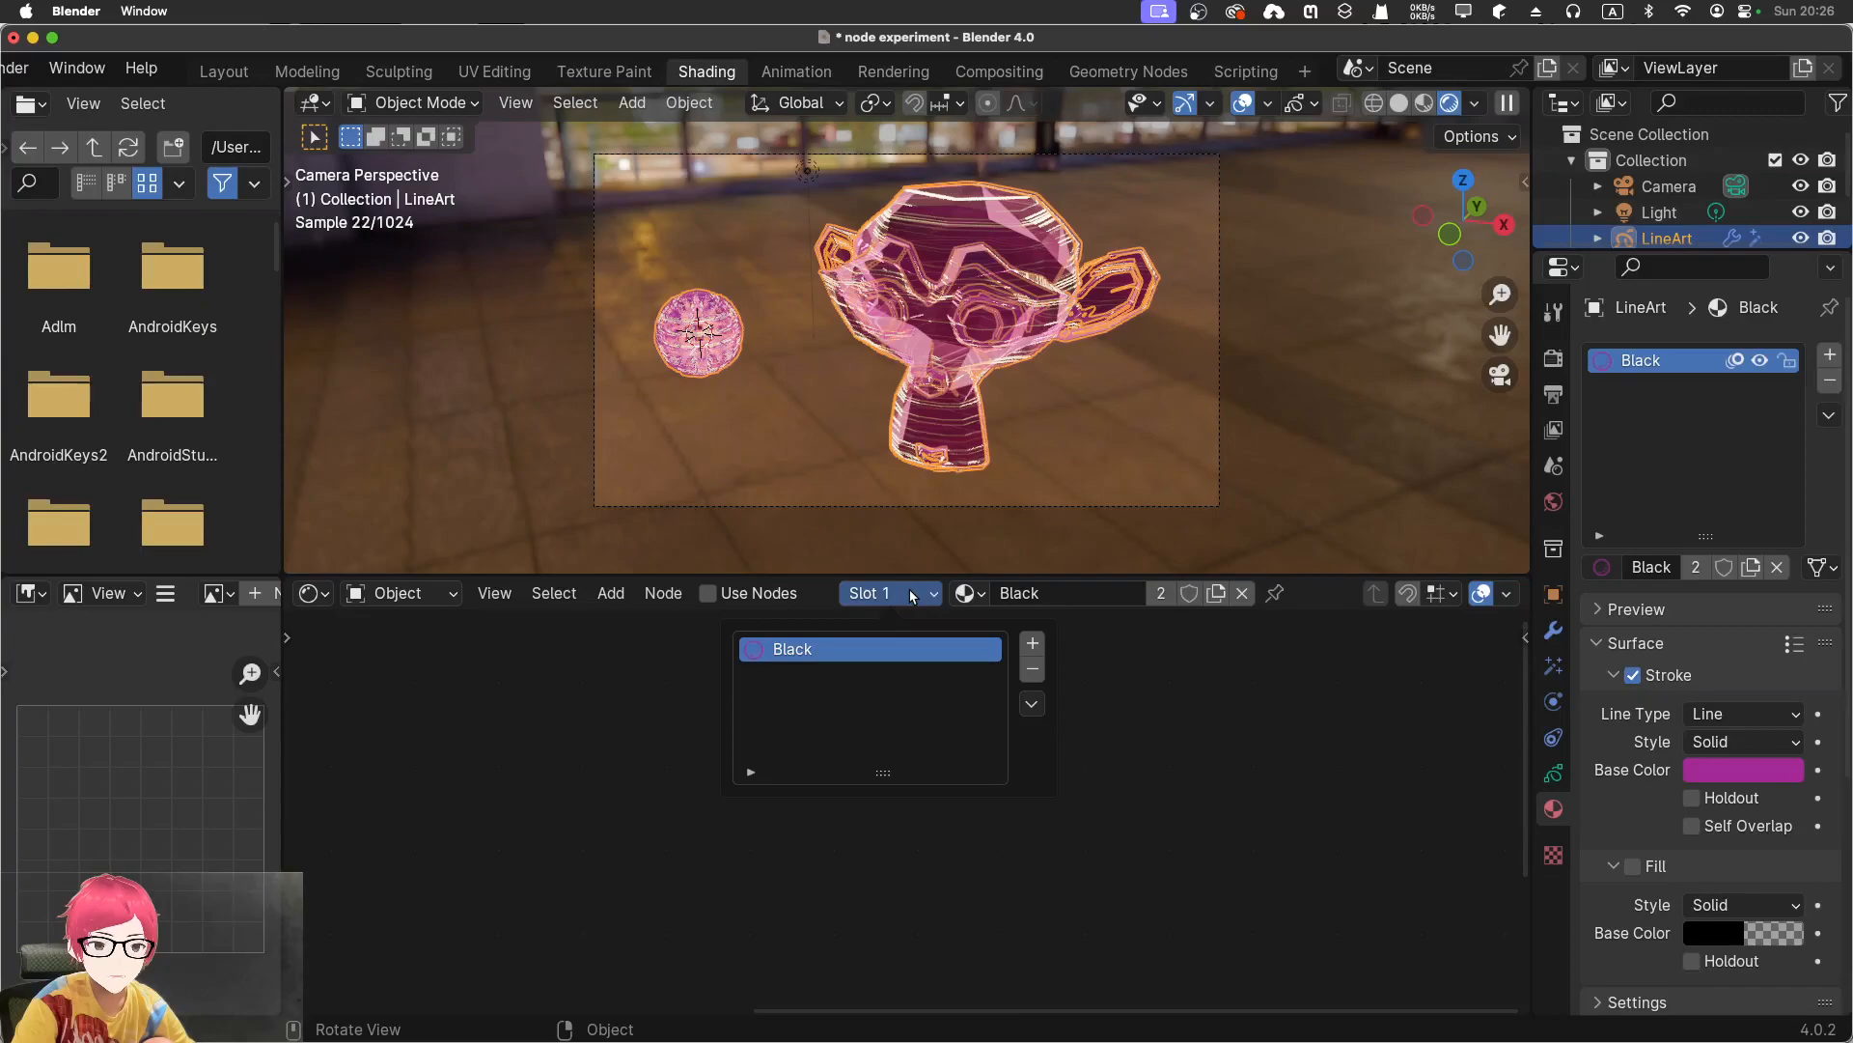
pyautogui.click(963, 593)
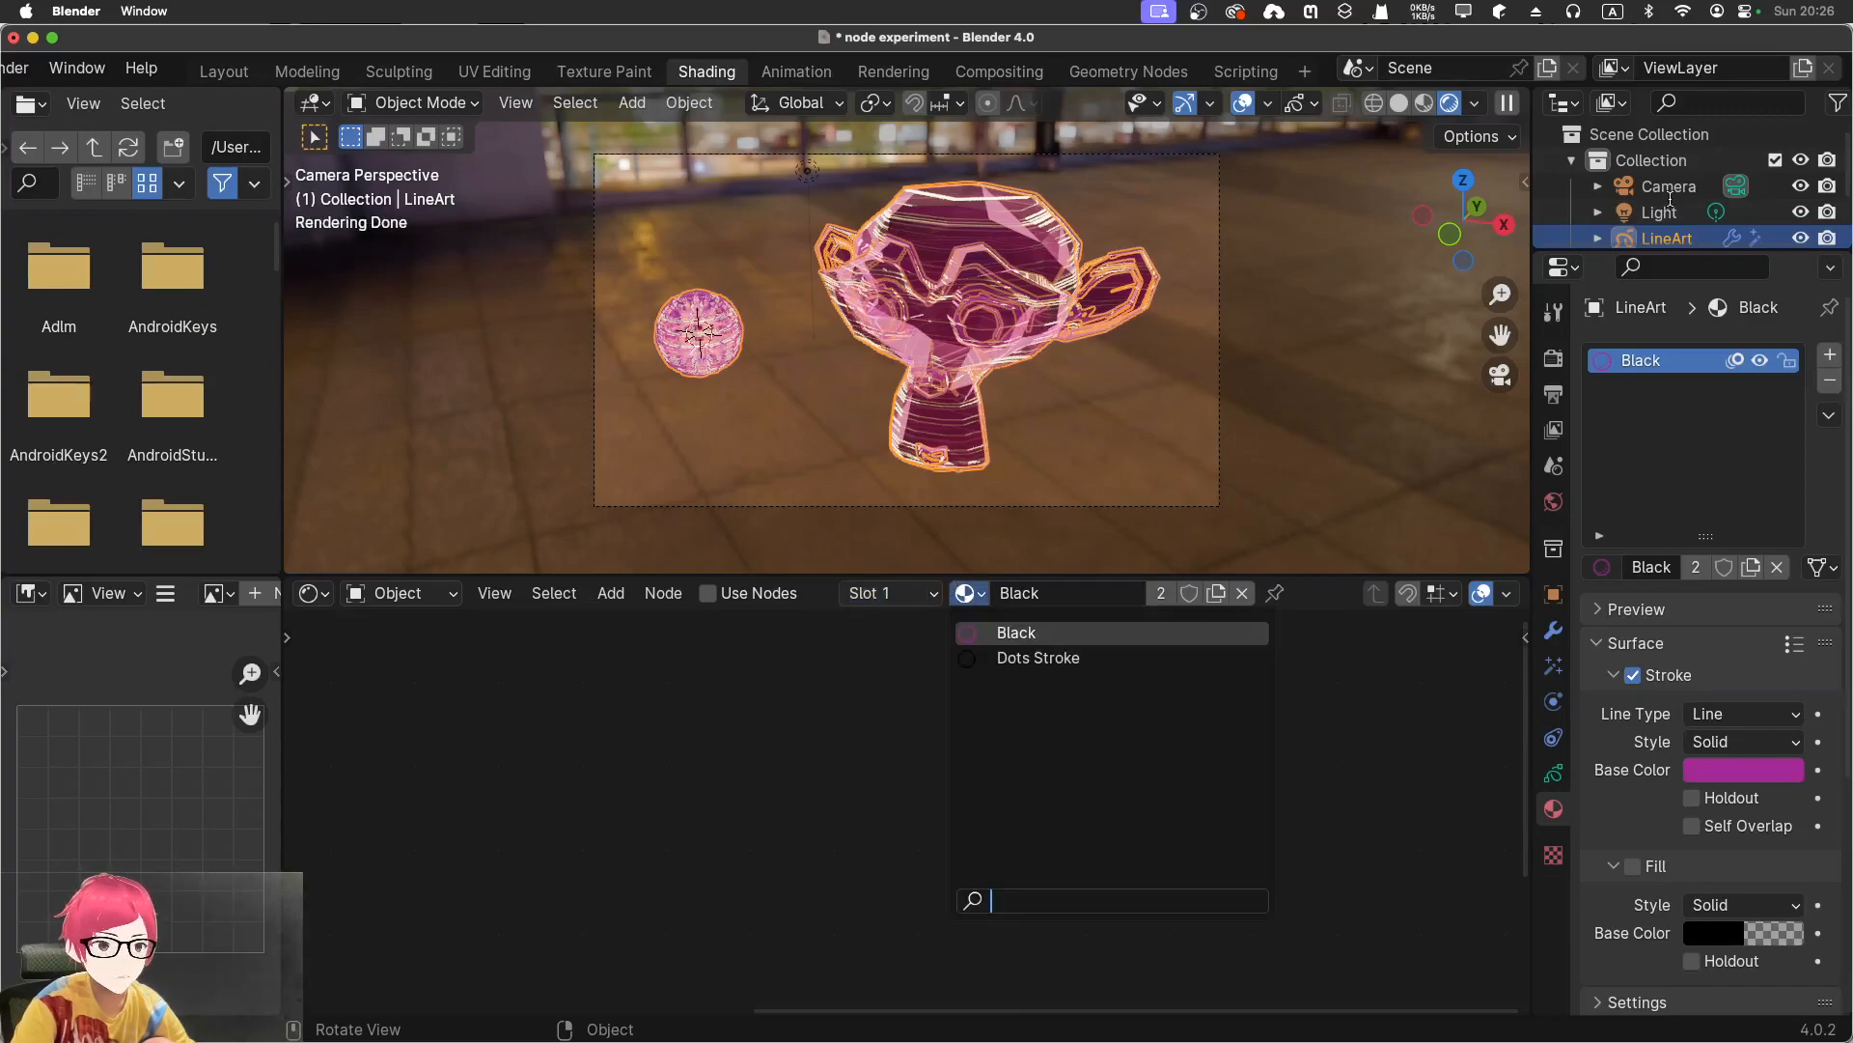
pyautogui.scroll(-3, 1673, 207)
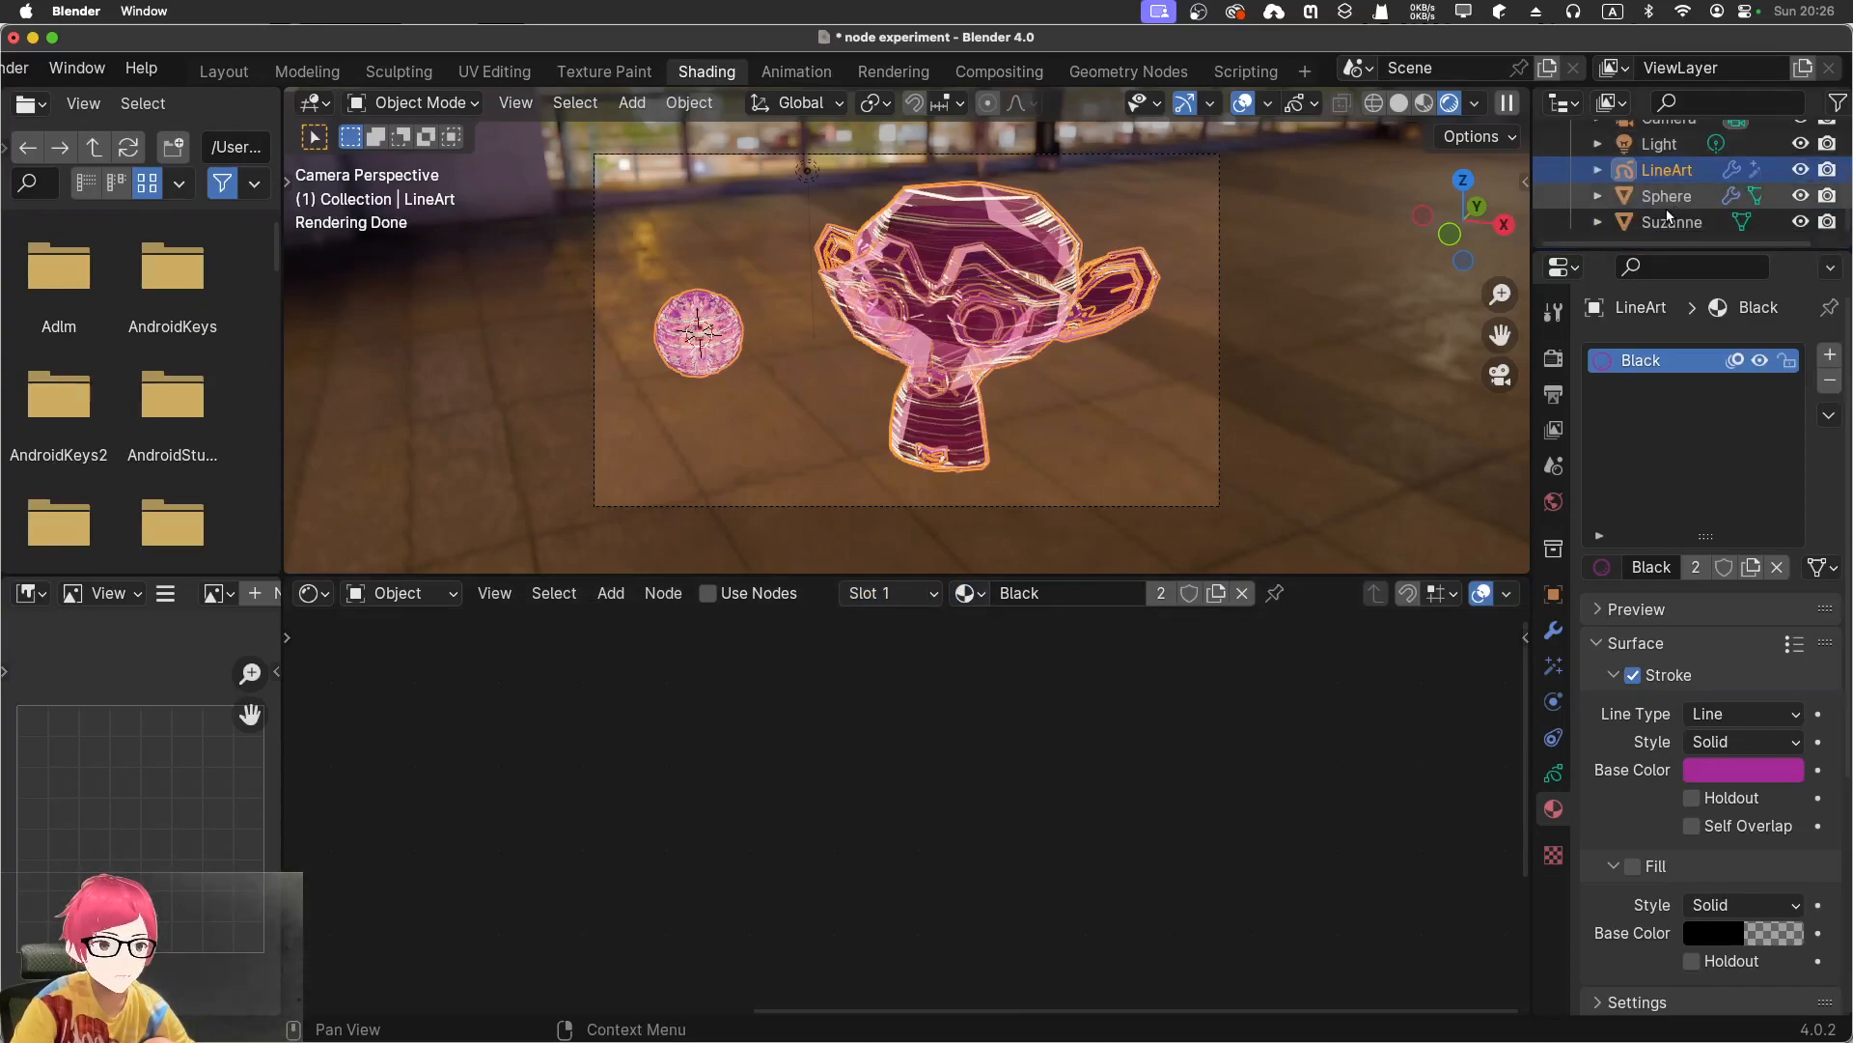
# Select Suzanne and examine the holo material's texture coordinate, mapping and noise texture nodes
pyautogui.click(1671, 222)
pyautogui.moveTo(1157, 708); pyautogui.dragTo(1357, 659, button='middle')
pyautogui.moveTo(970, 788); pyautogui.dragTo(1359, 739, button='middle')
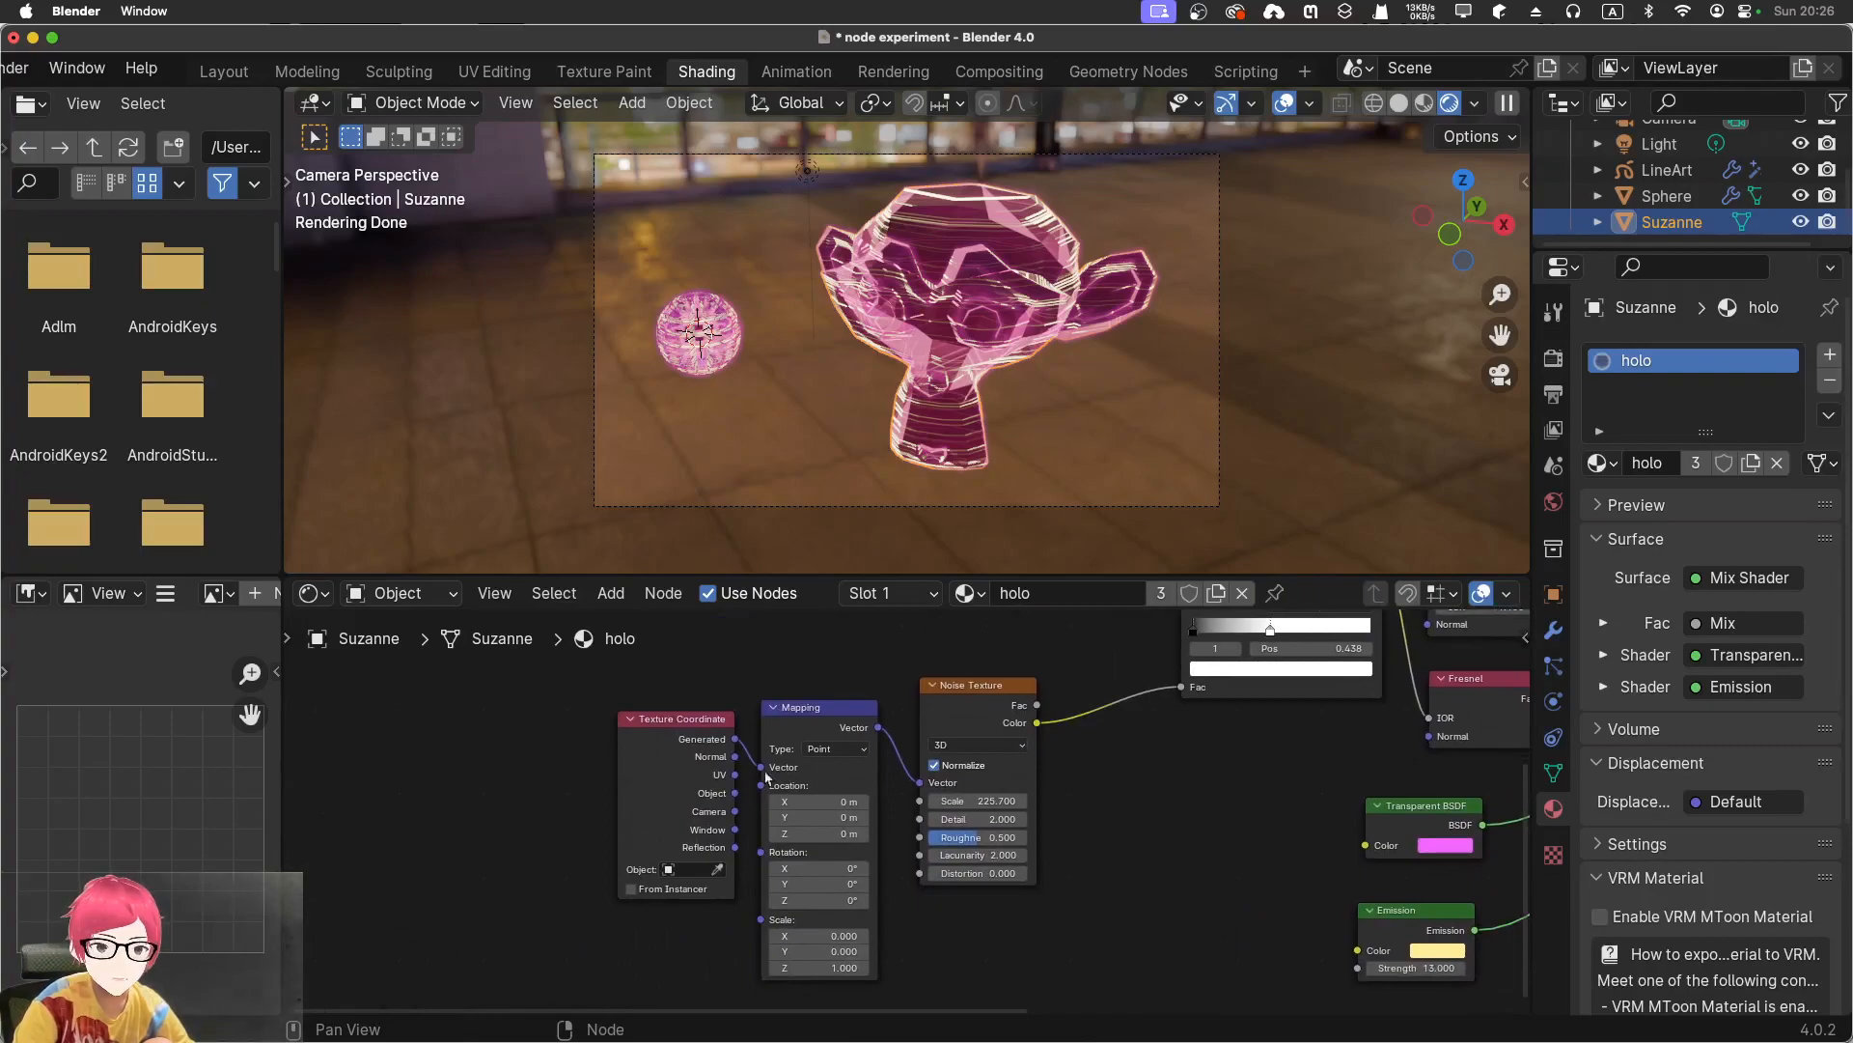
pyautogui.hscroll(5, 1052, 797)
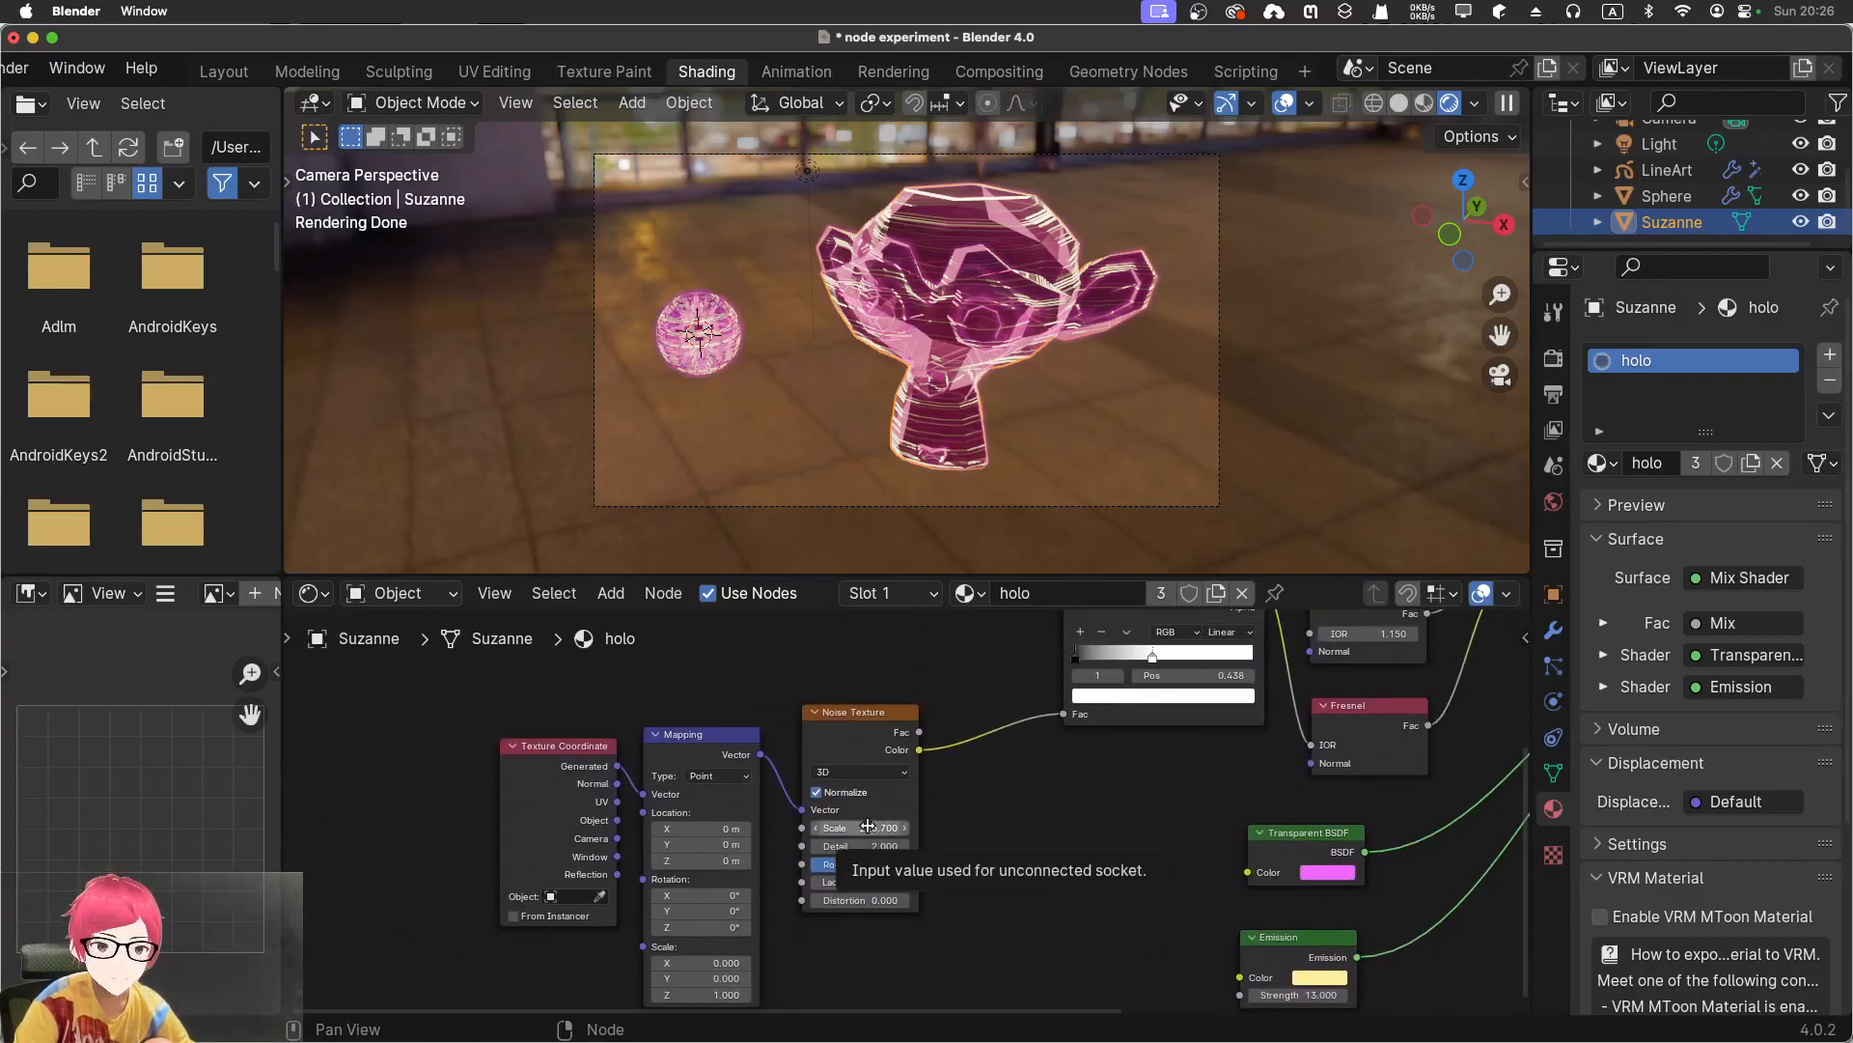
pyautogui.moveTo(1084, 785); pyautogui.dragTo(1032, 809, button='middle')
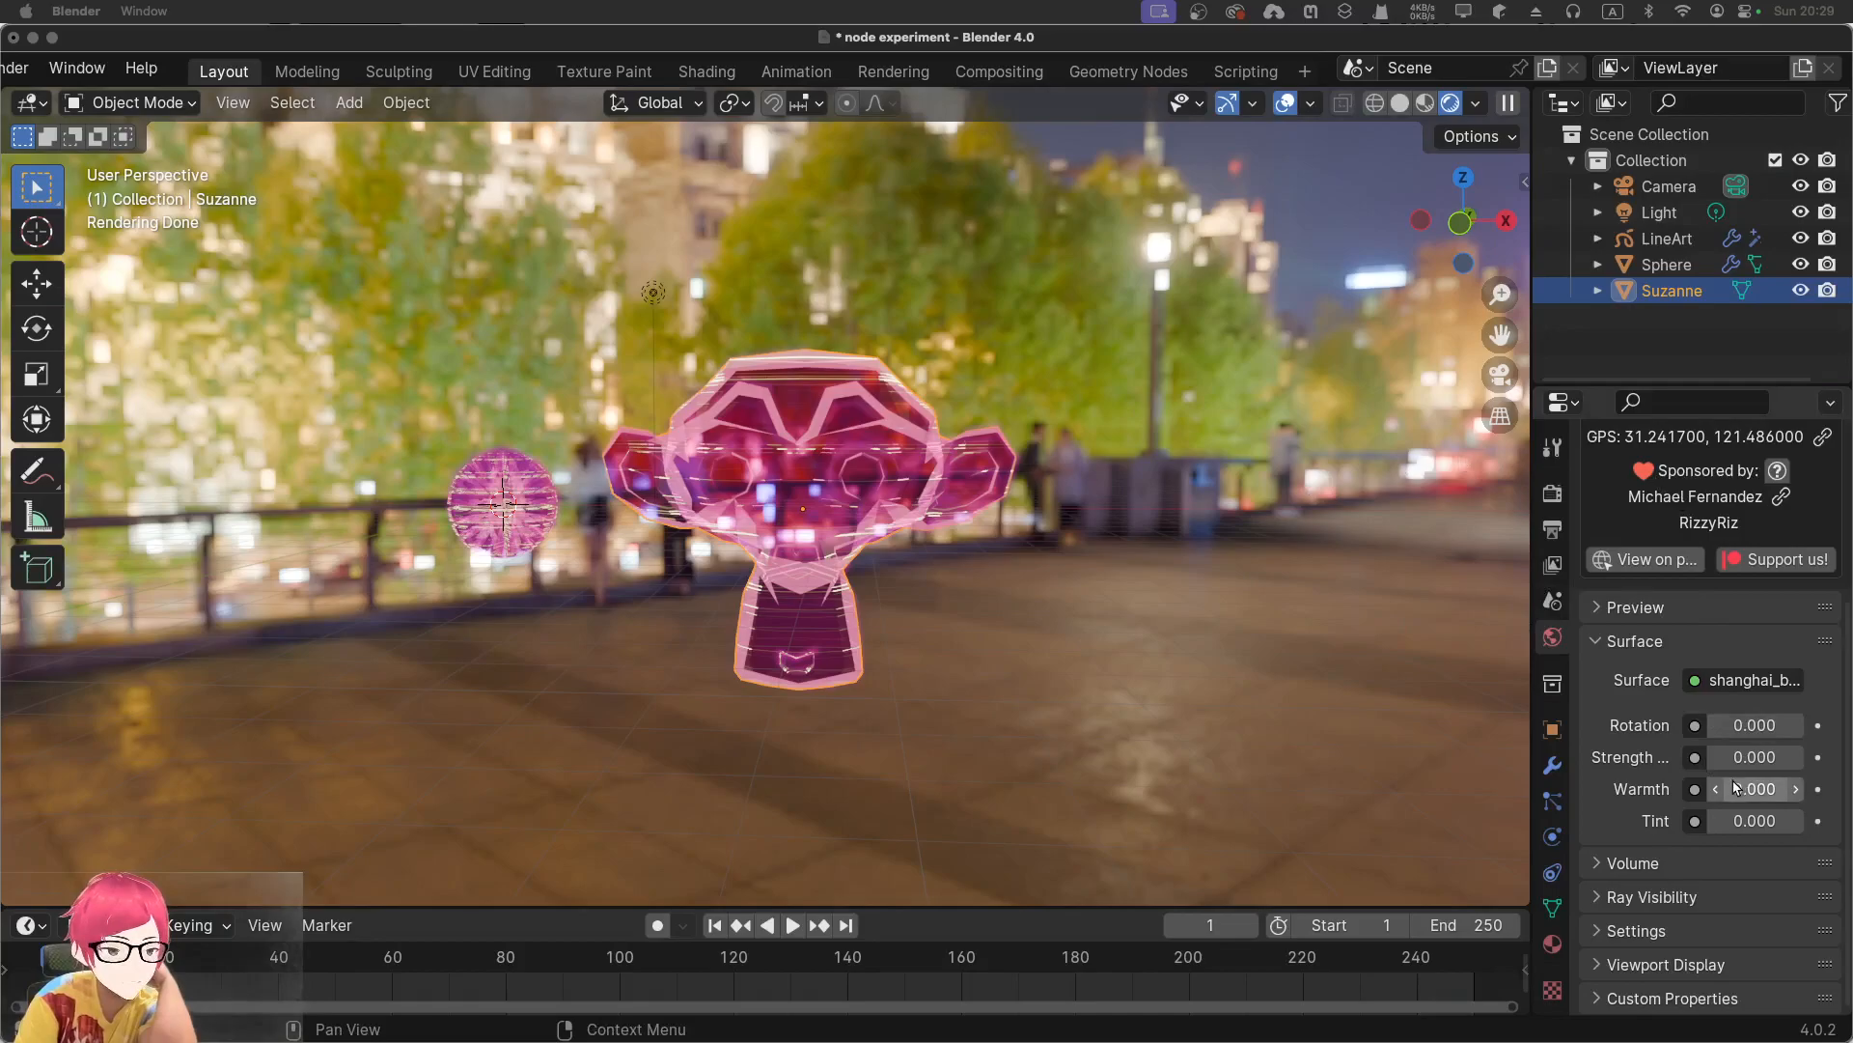
# Set the world environment's strength to -4.8 and rotation to -3.4, and view the scene through the camera
pyautogui.moveTo(1742, 759); pyautogui.dragTo(1683, 751)
pyautogui.moveTo(857, 559); pyautogui.dragTo(1343, 553, button='middle')
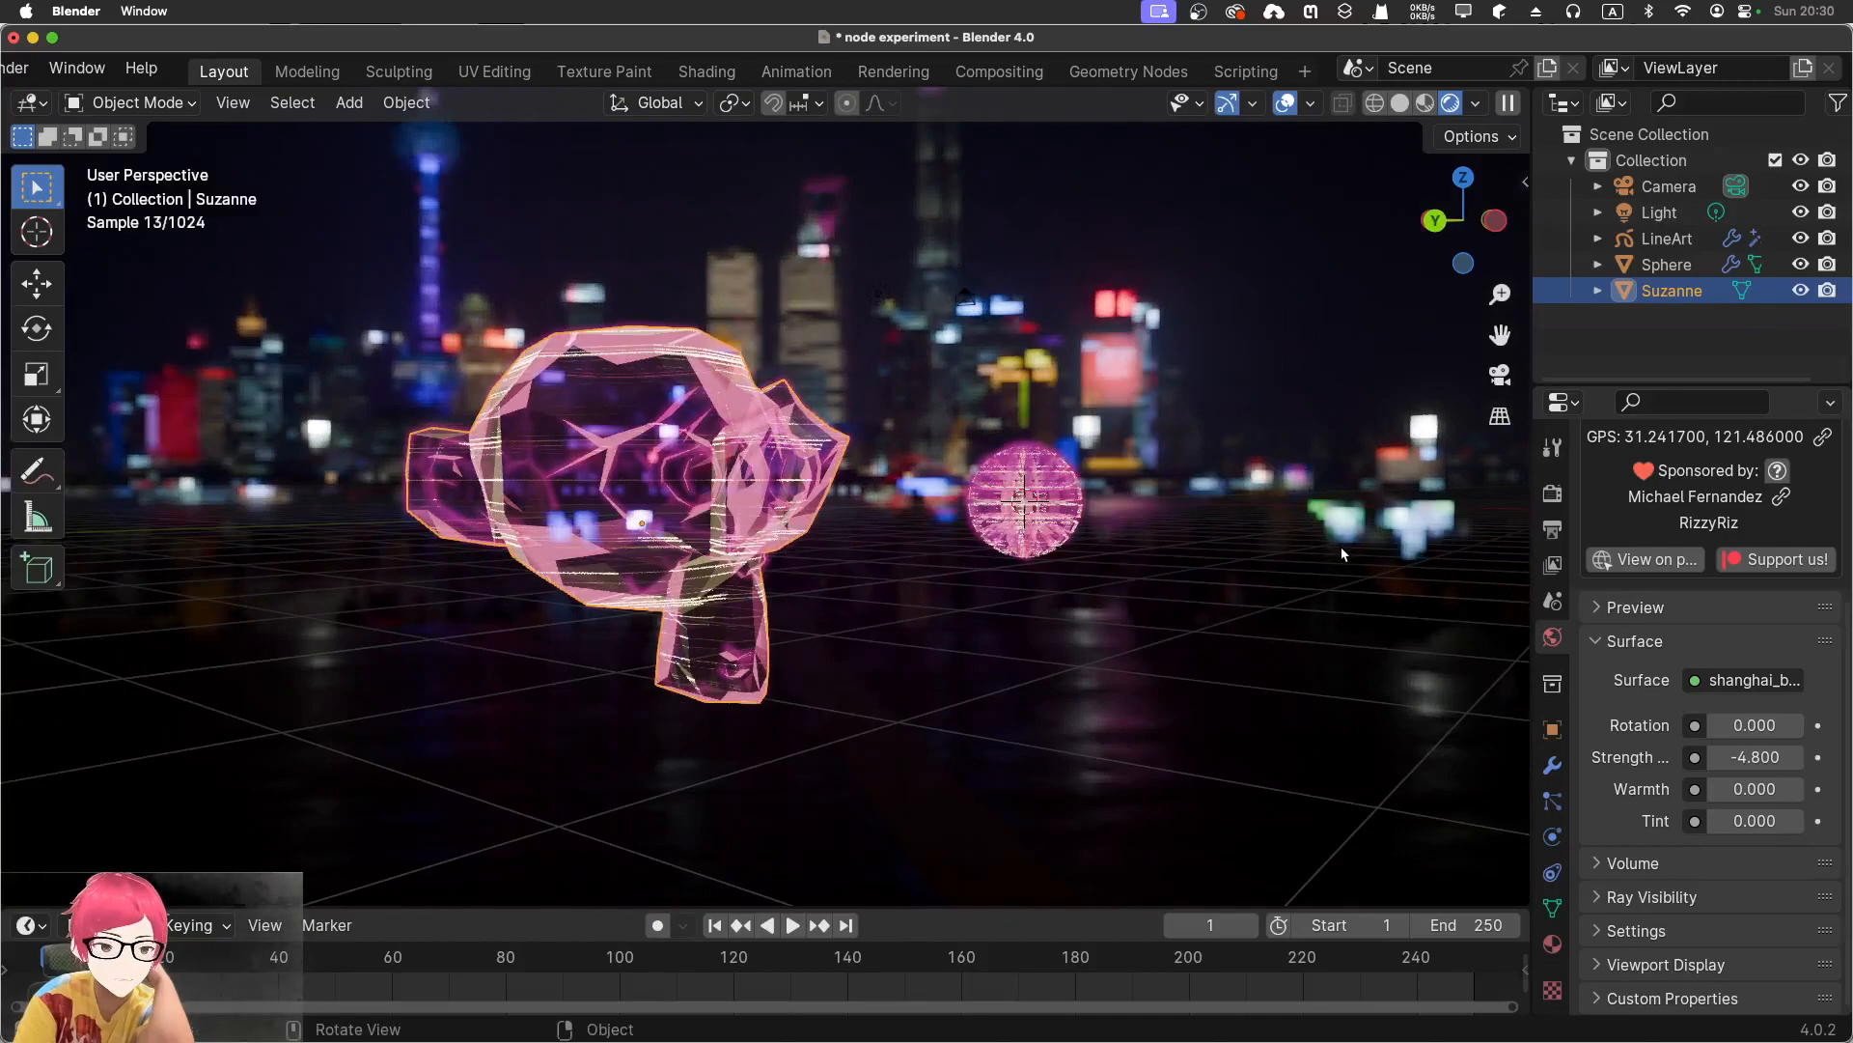
pyautogui.moveTo(1731, 726); pyautogui.dragTo(1650, 726)
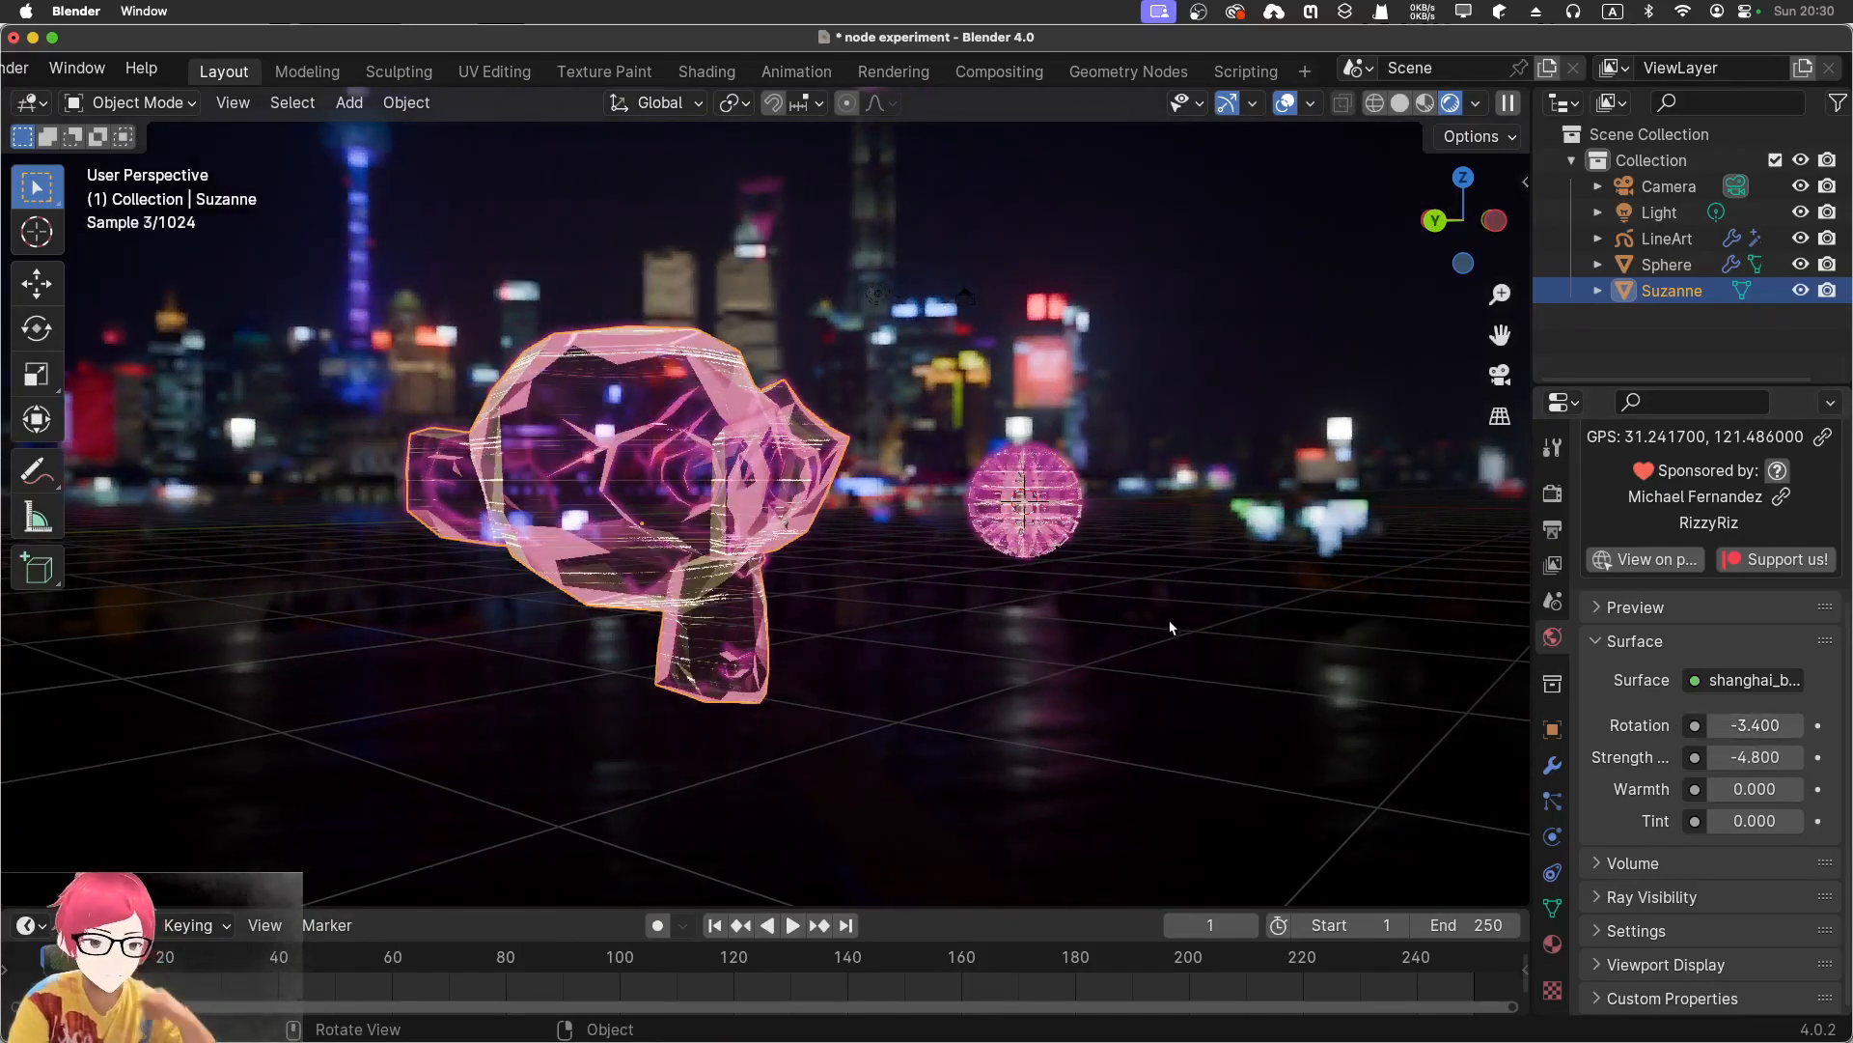
pyautogui.press('KP_0')
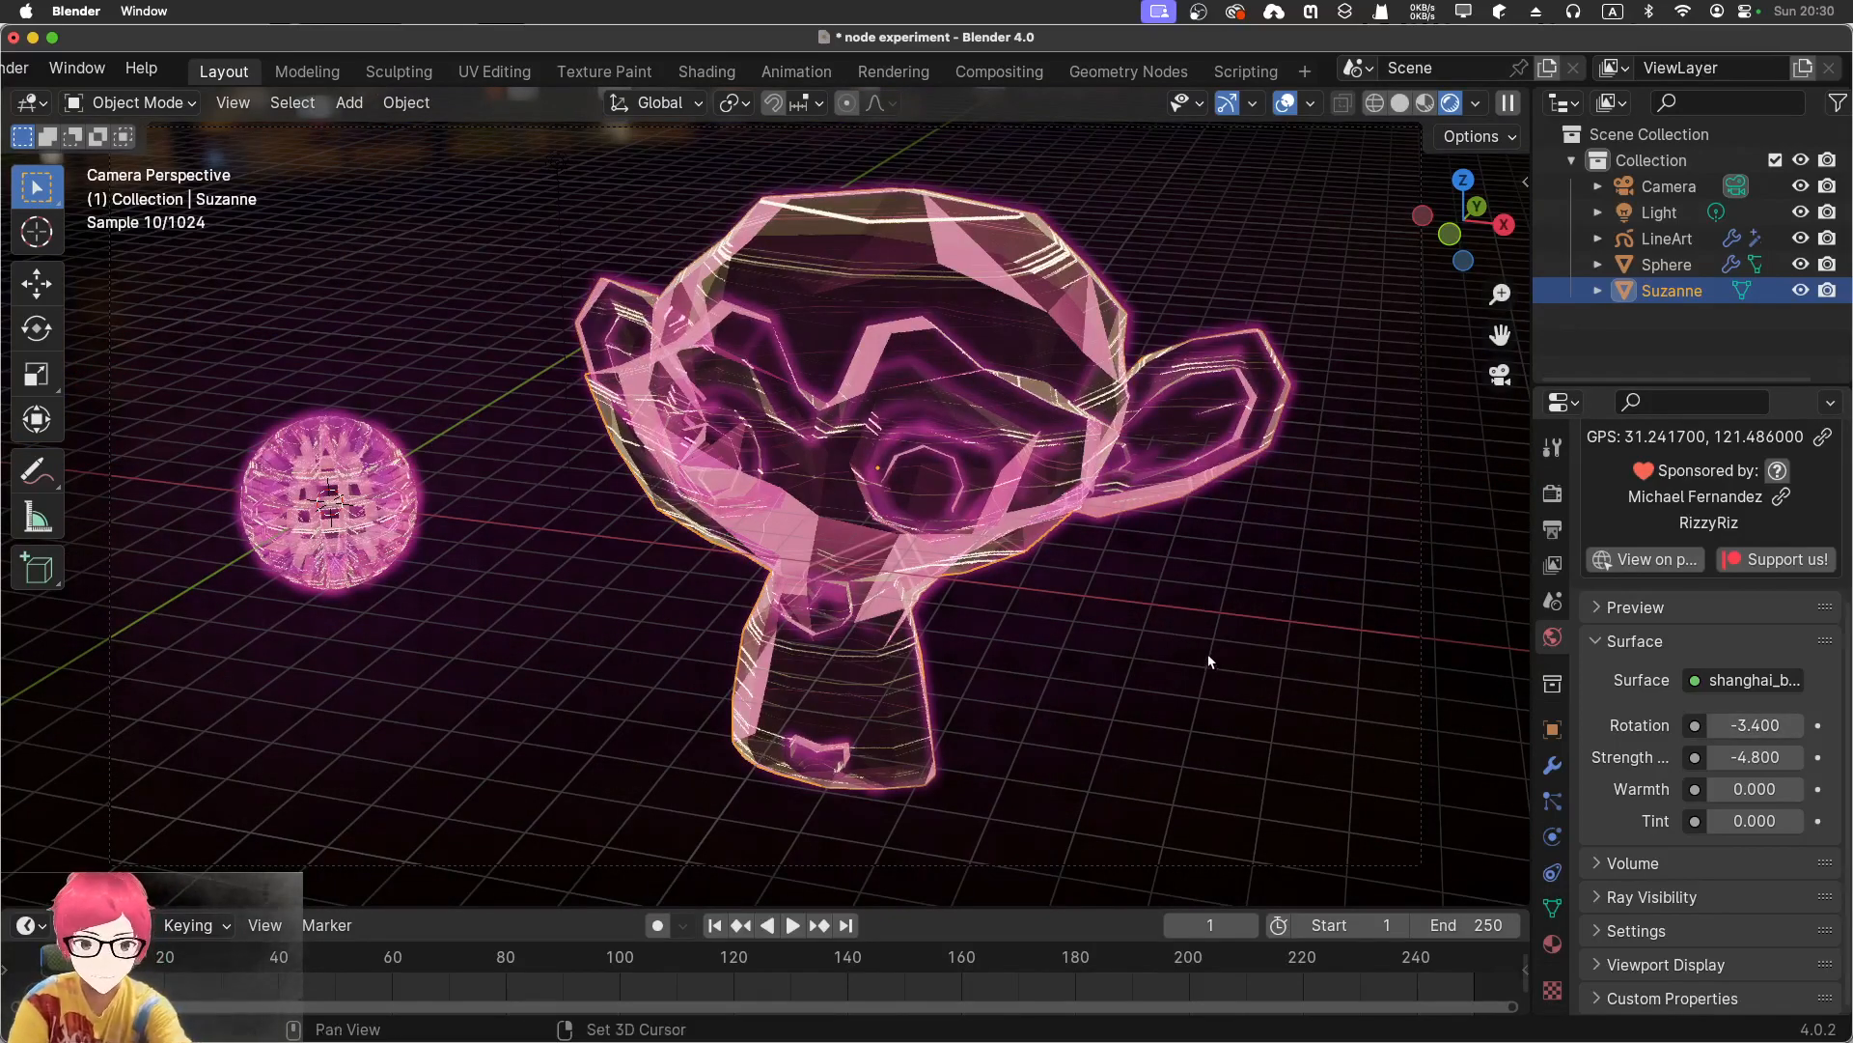
# Fly the camera down to a nearly level view of the monkey and sphere with the city lights behind them
pyautogui.hotkey('shift', '`')
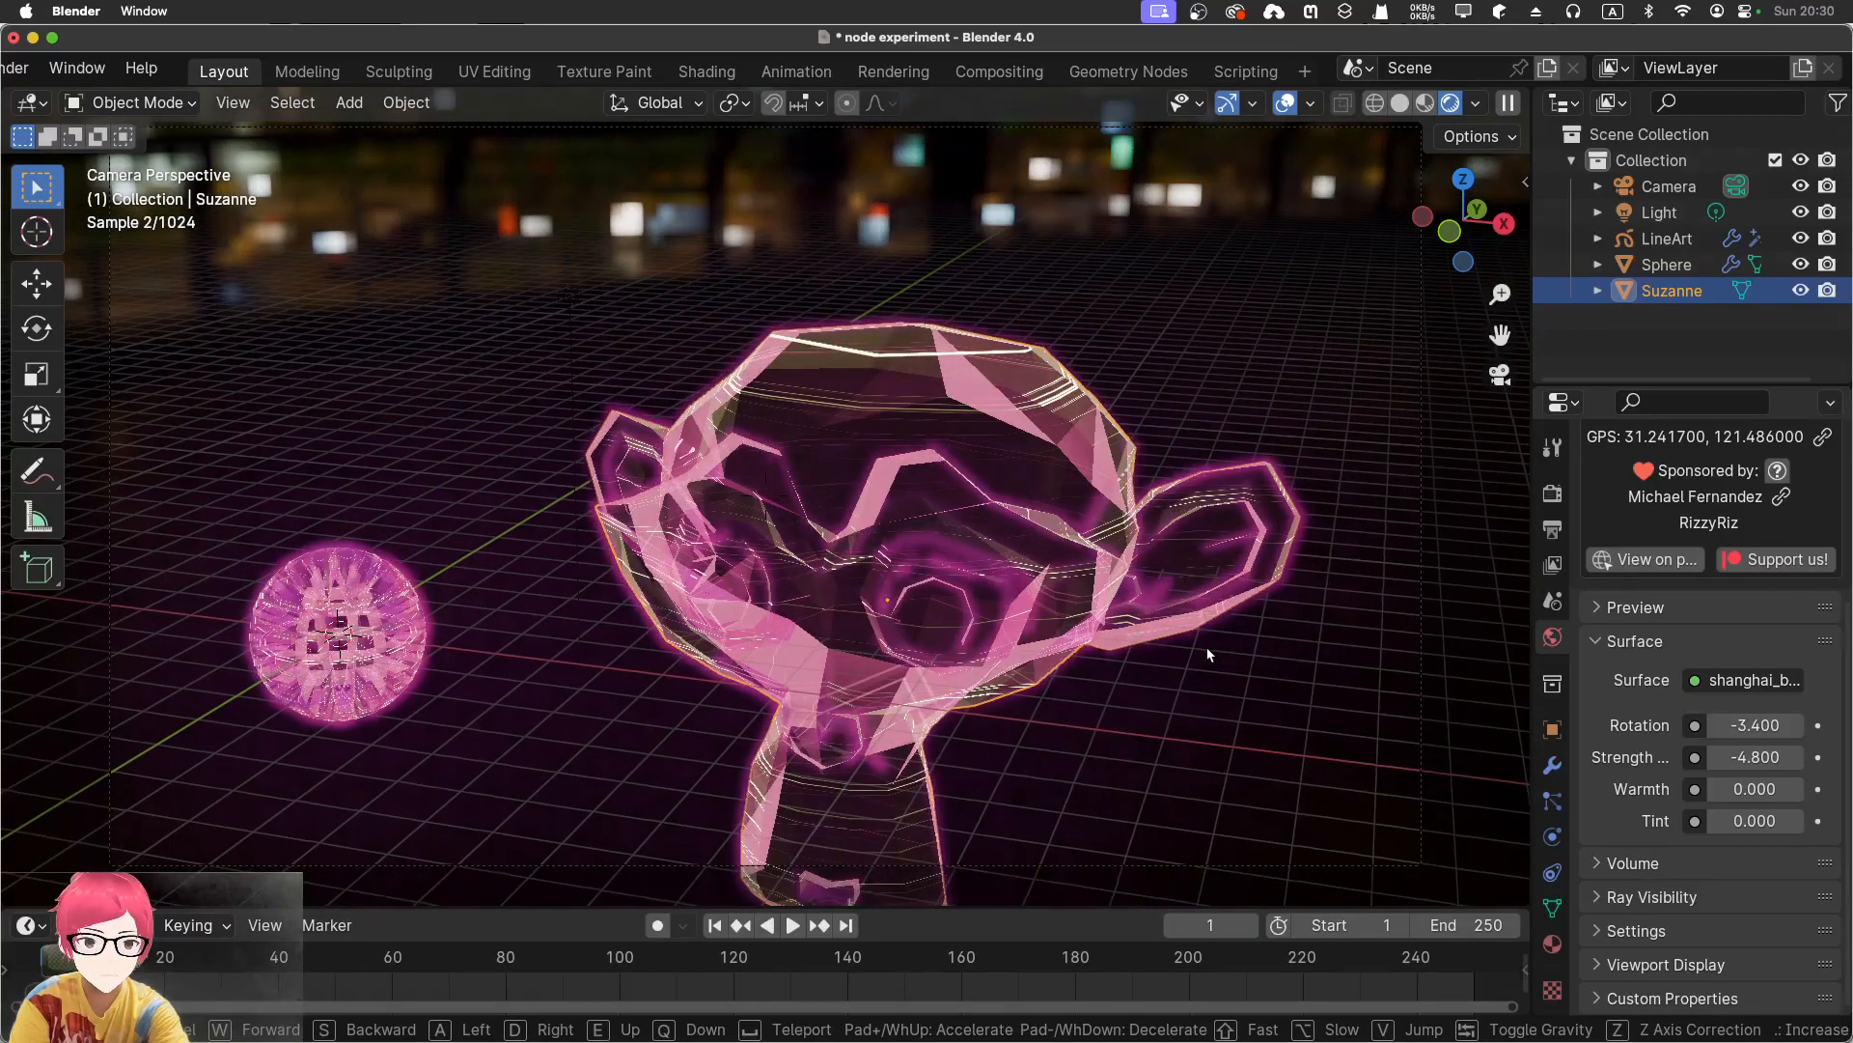
pyautogui.press('s')
pyautogui.press('w')
pyautogui.press('q')
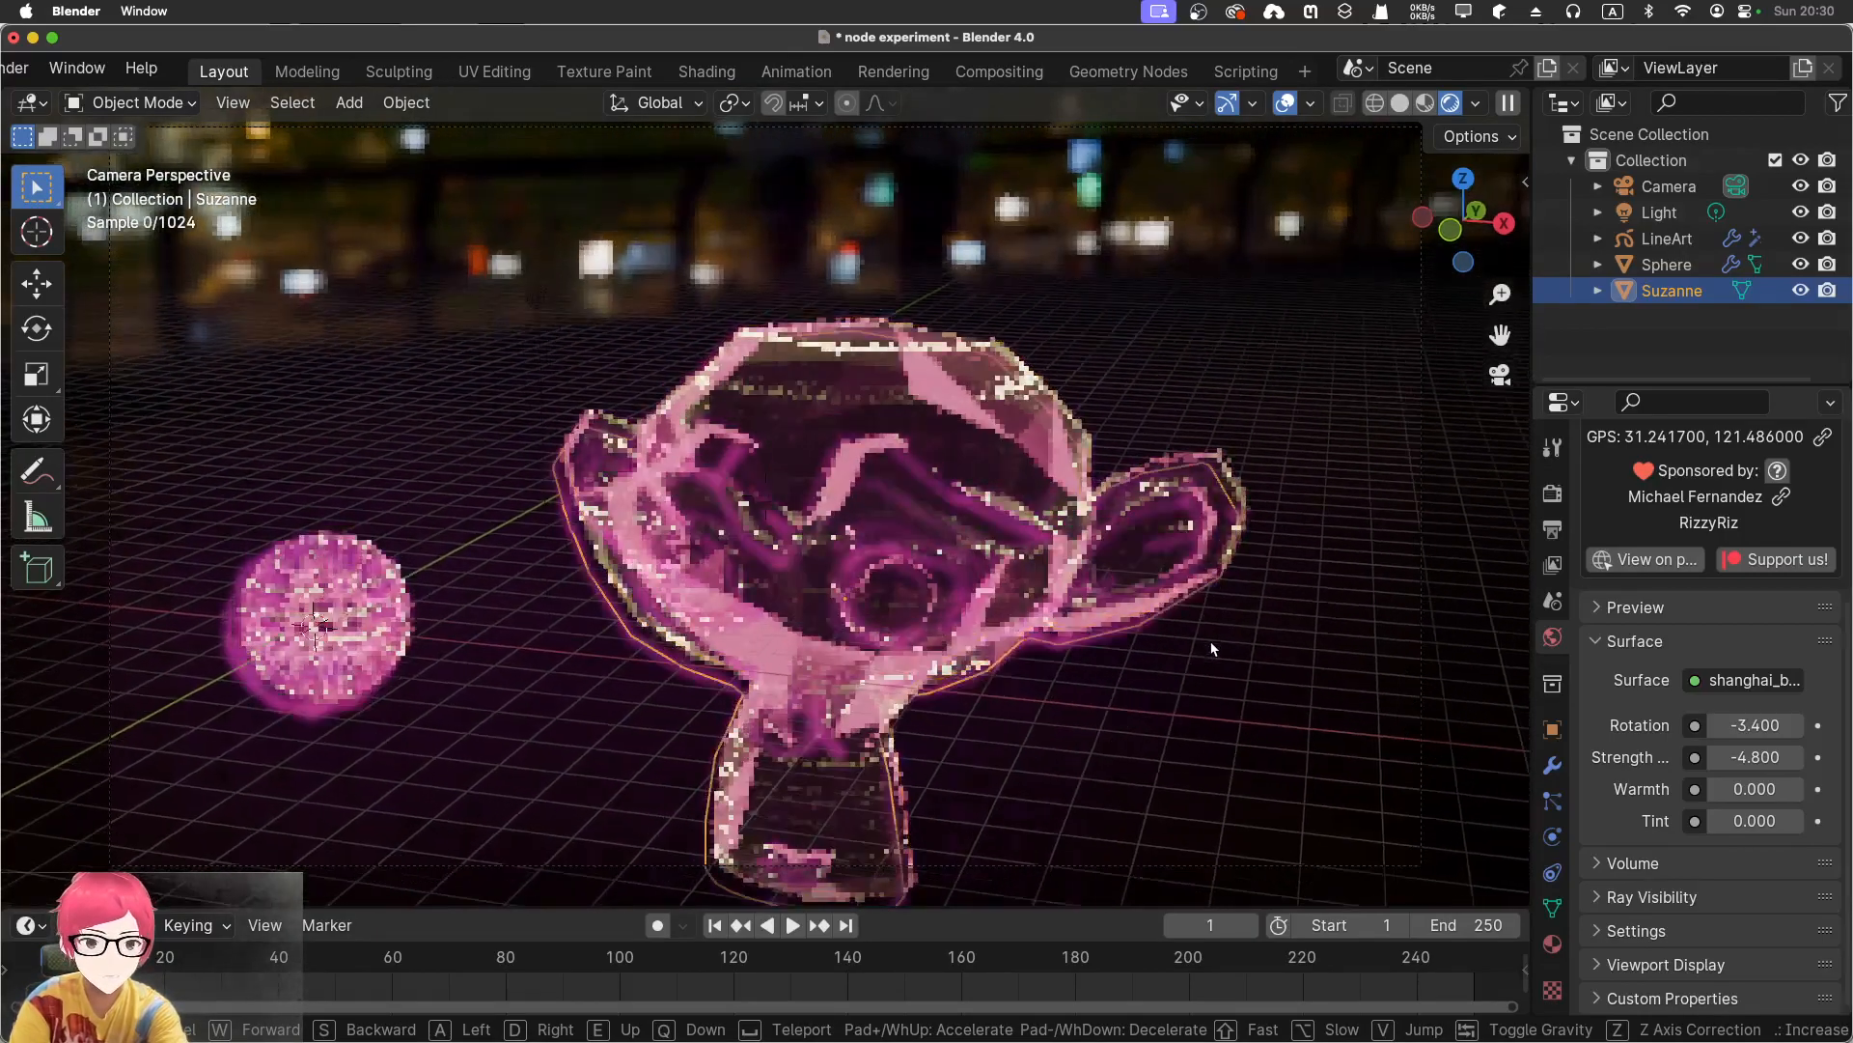
pyautogui.press('q')
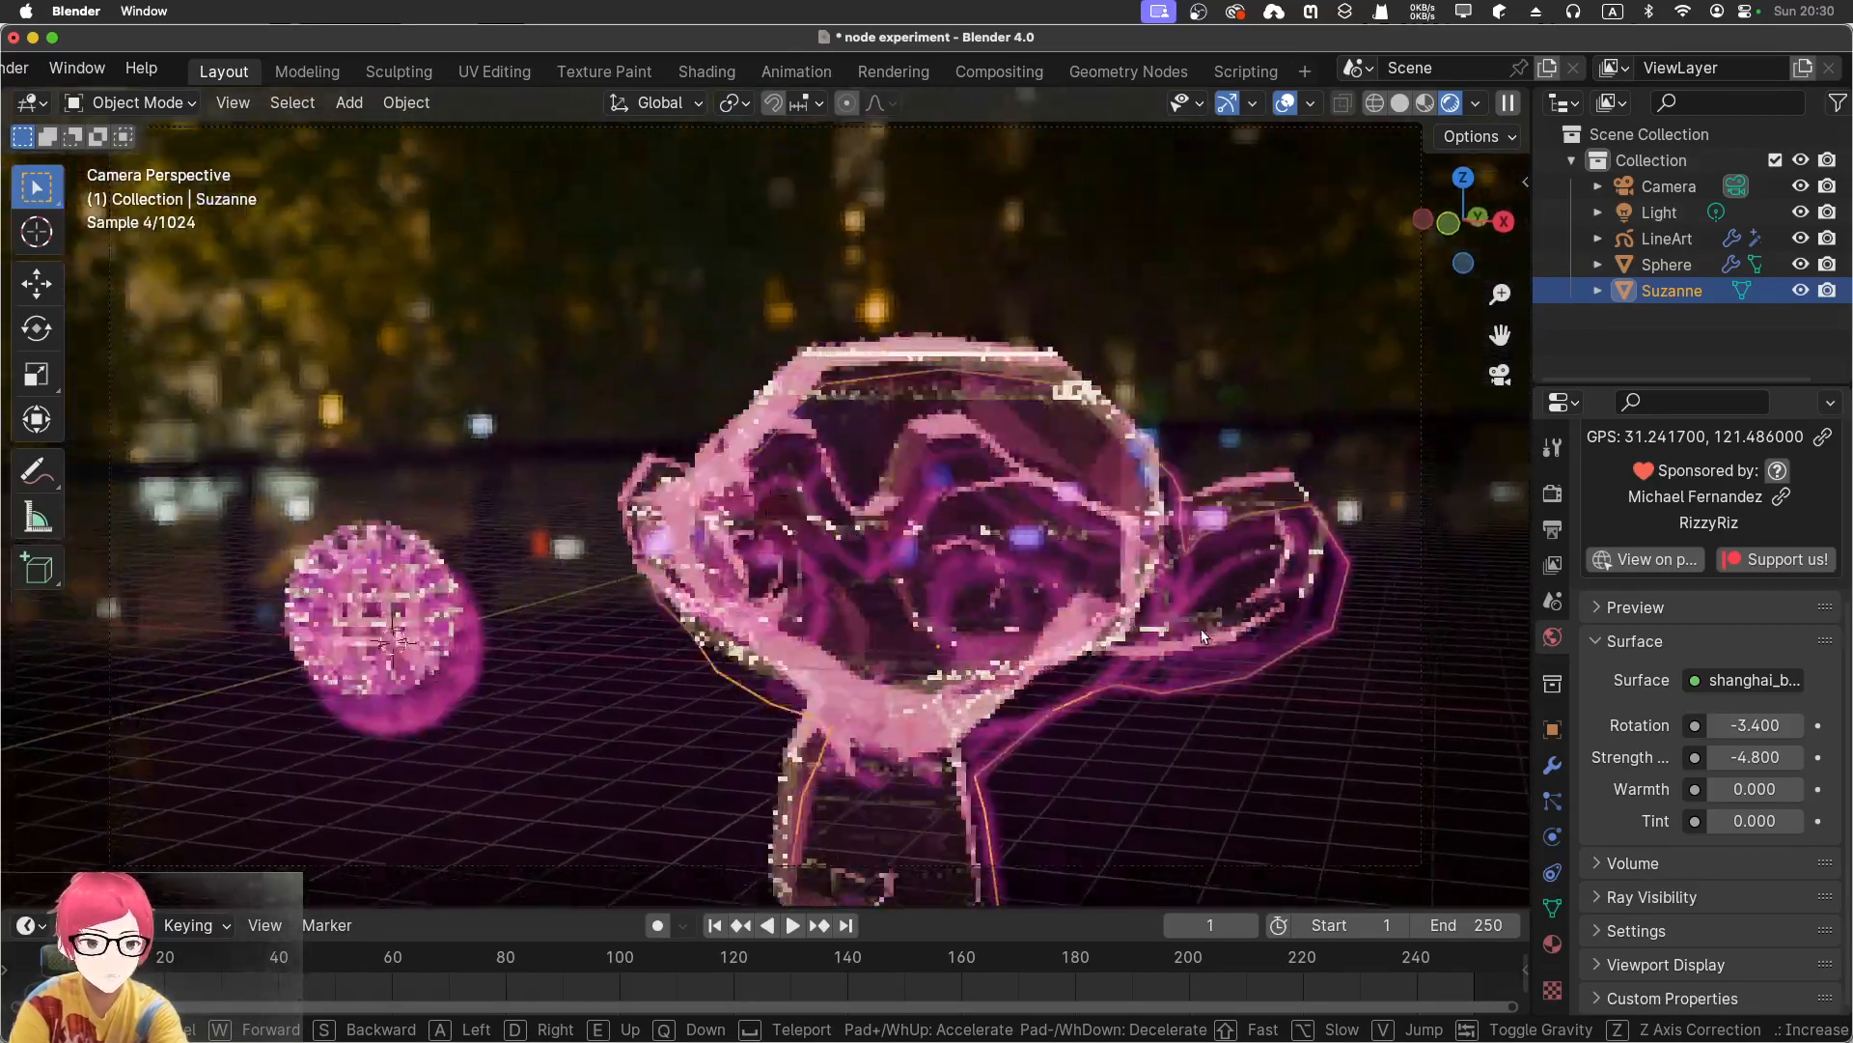
pyautogui.press('s')
pyautogui.press('w')
pyautogui.press('q')
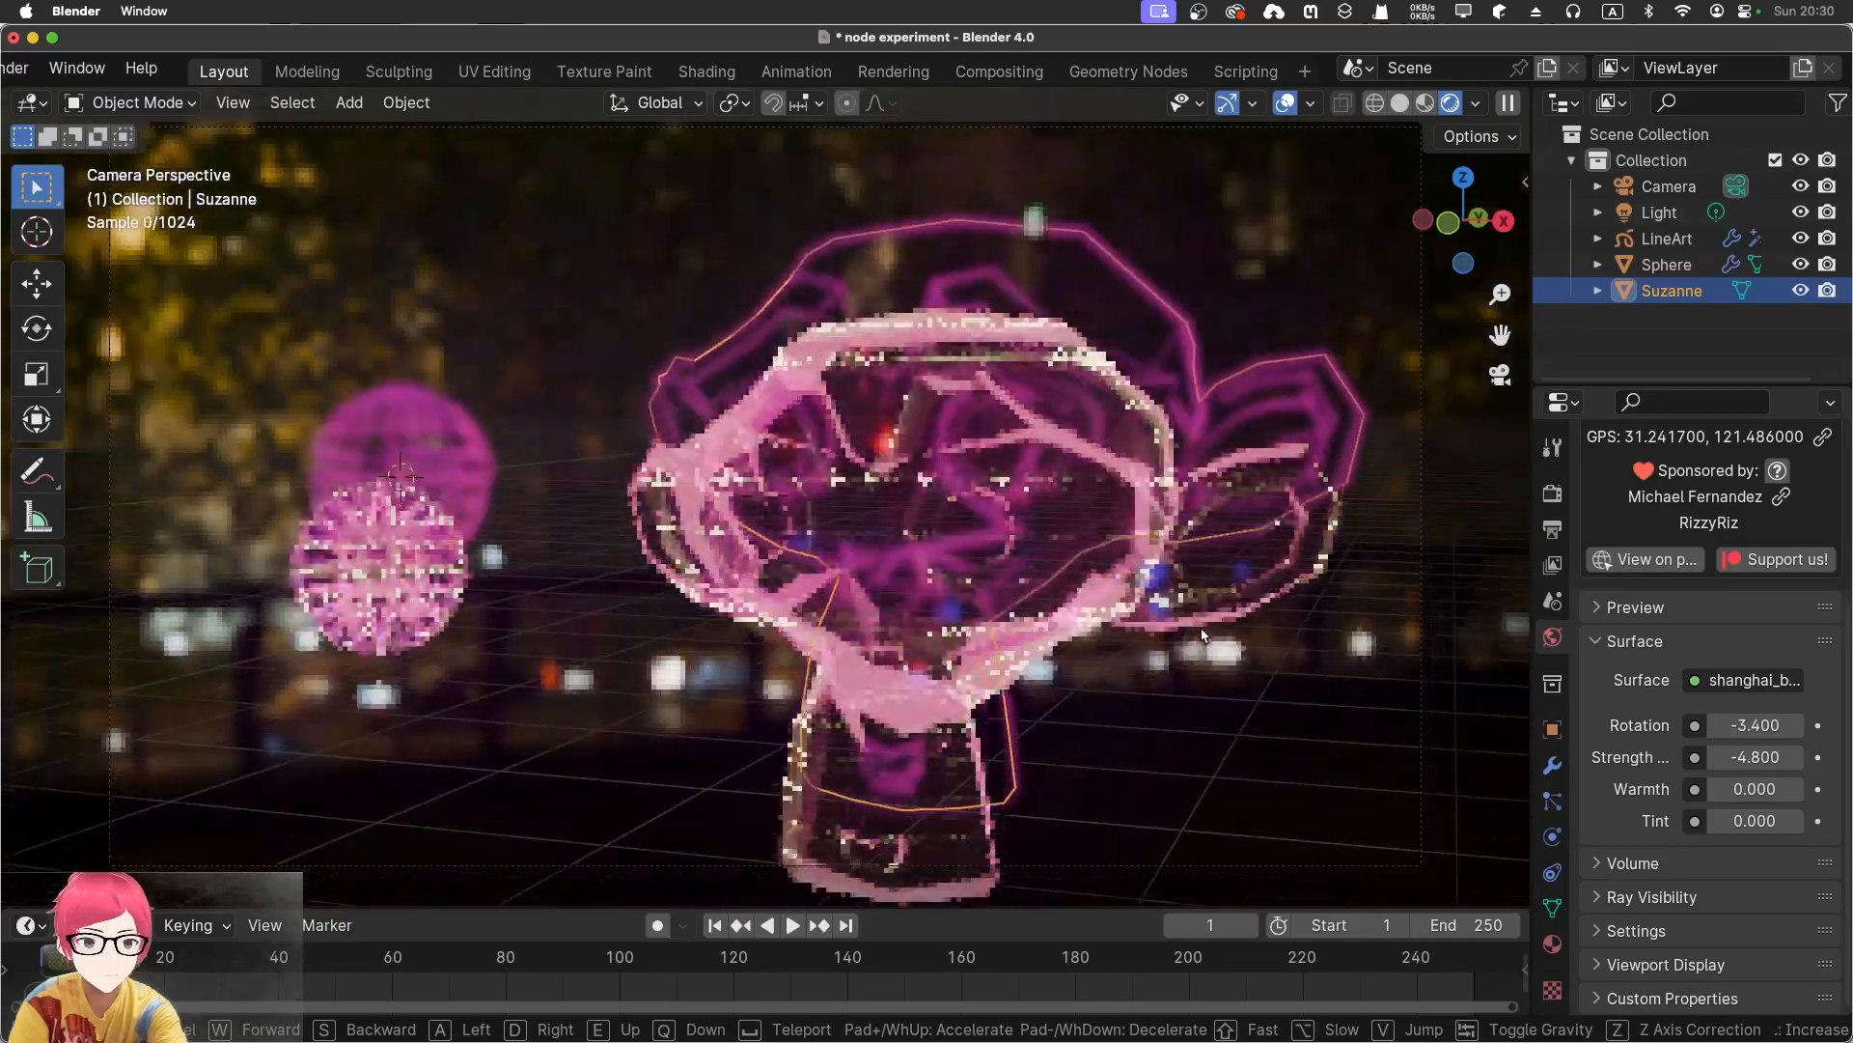
pyautogui.press('e')
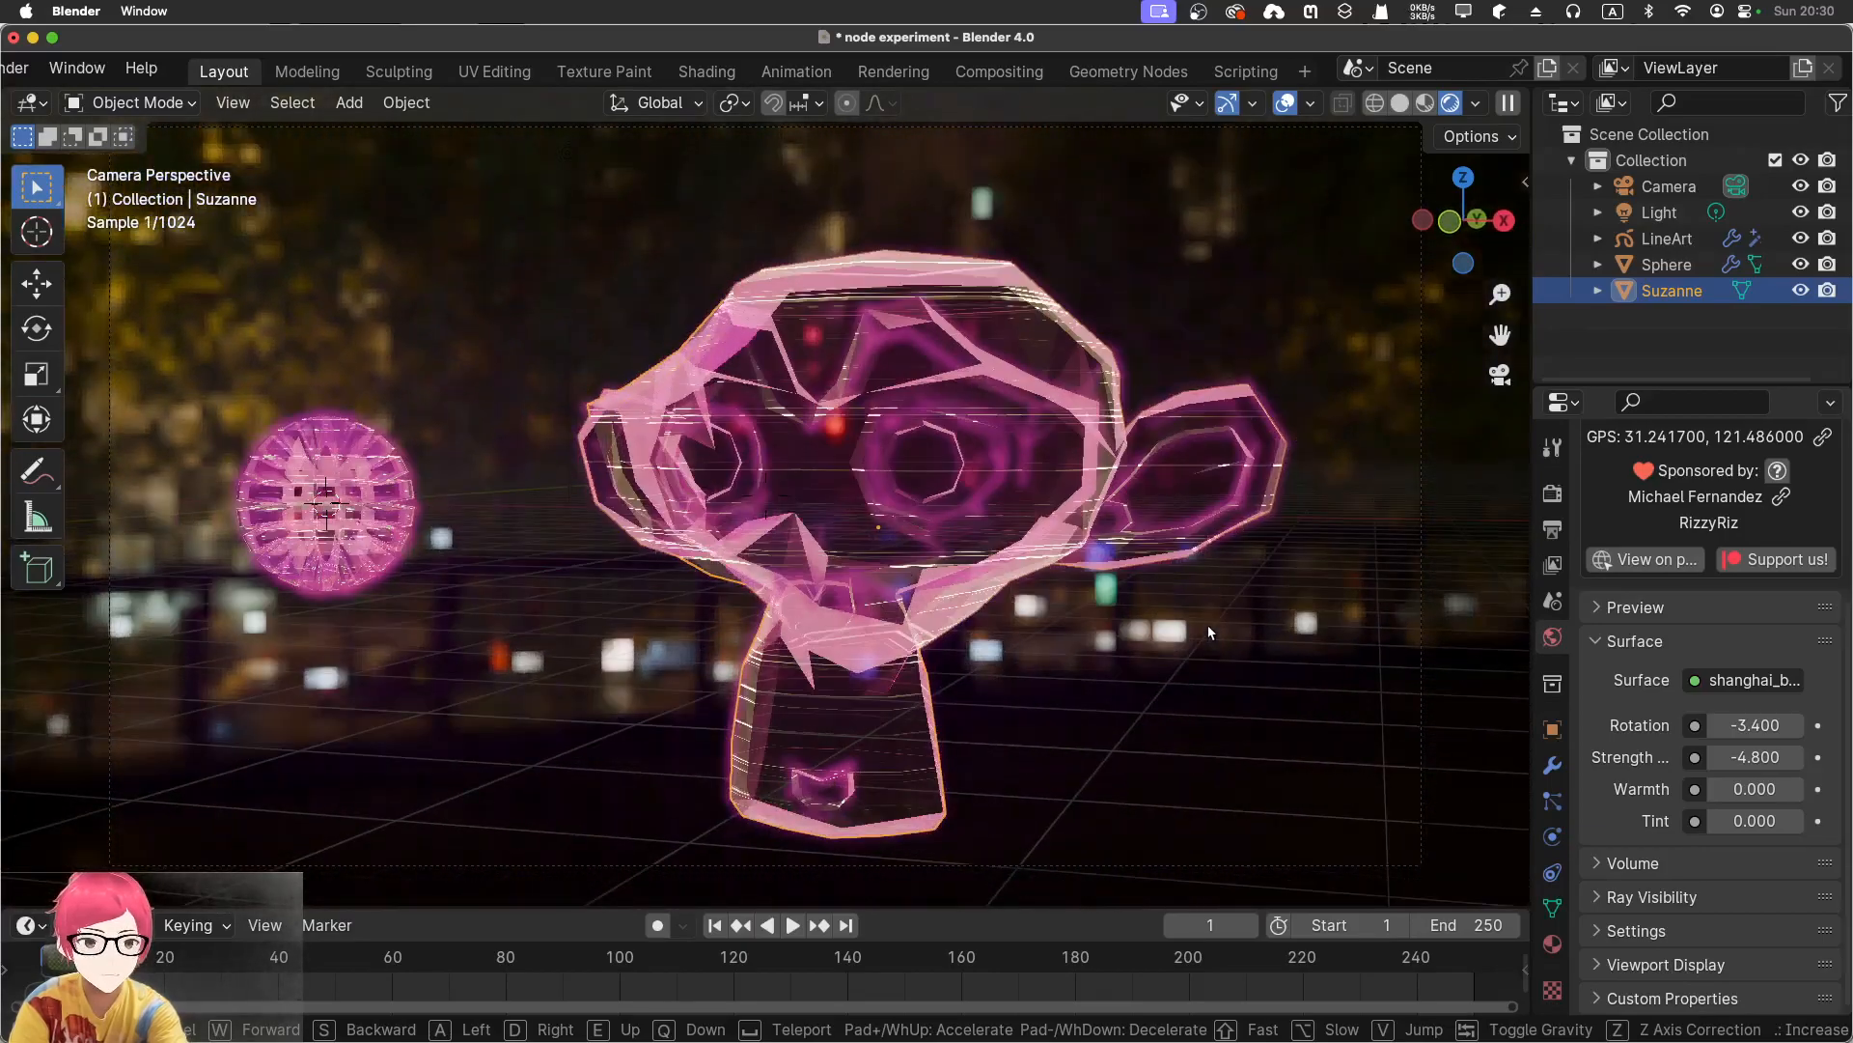
pyautogui.click(1208, 624)
# Set the world rotation to -89.4 and fly the camera sideways until the sphere stands beside the monkey's ear
pyautogui.moveTo(1779, 724); pyautogui.dragTo(921, 689)
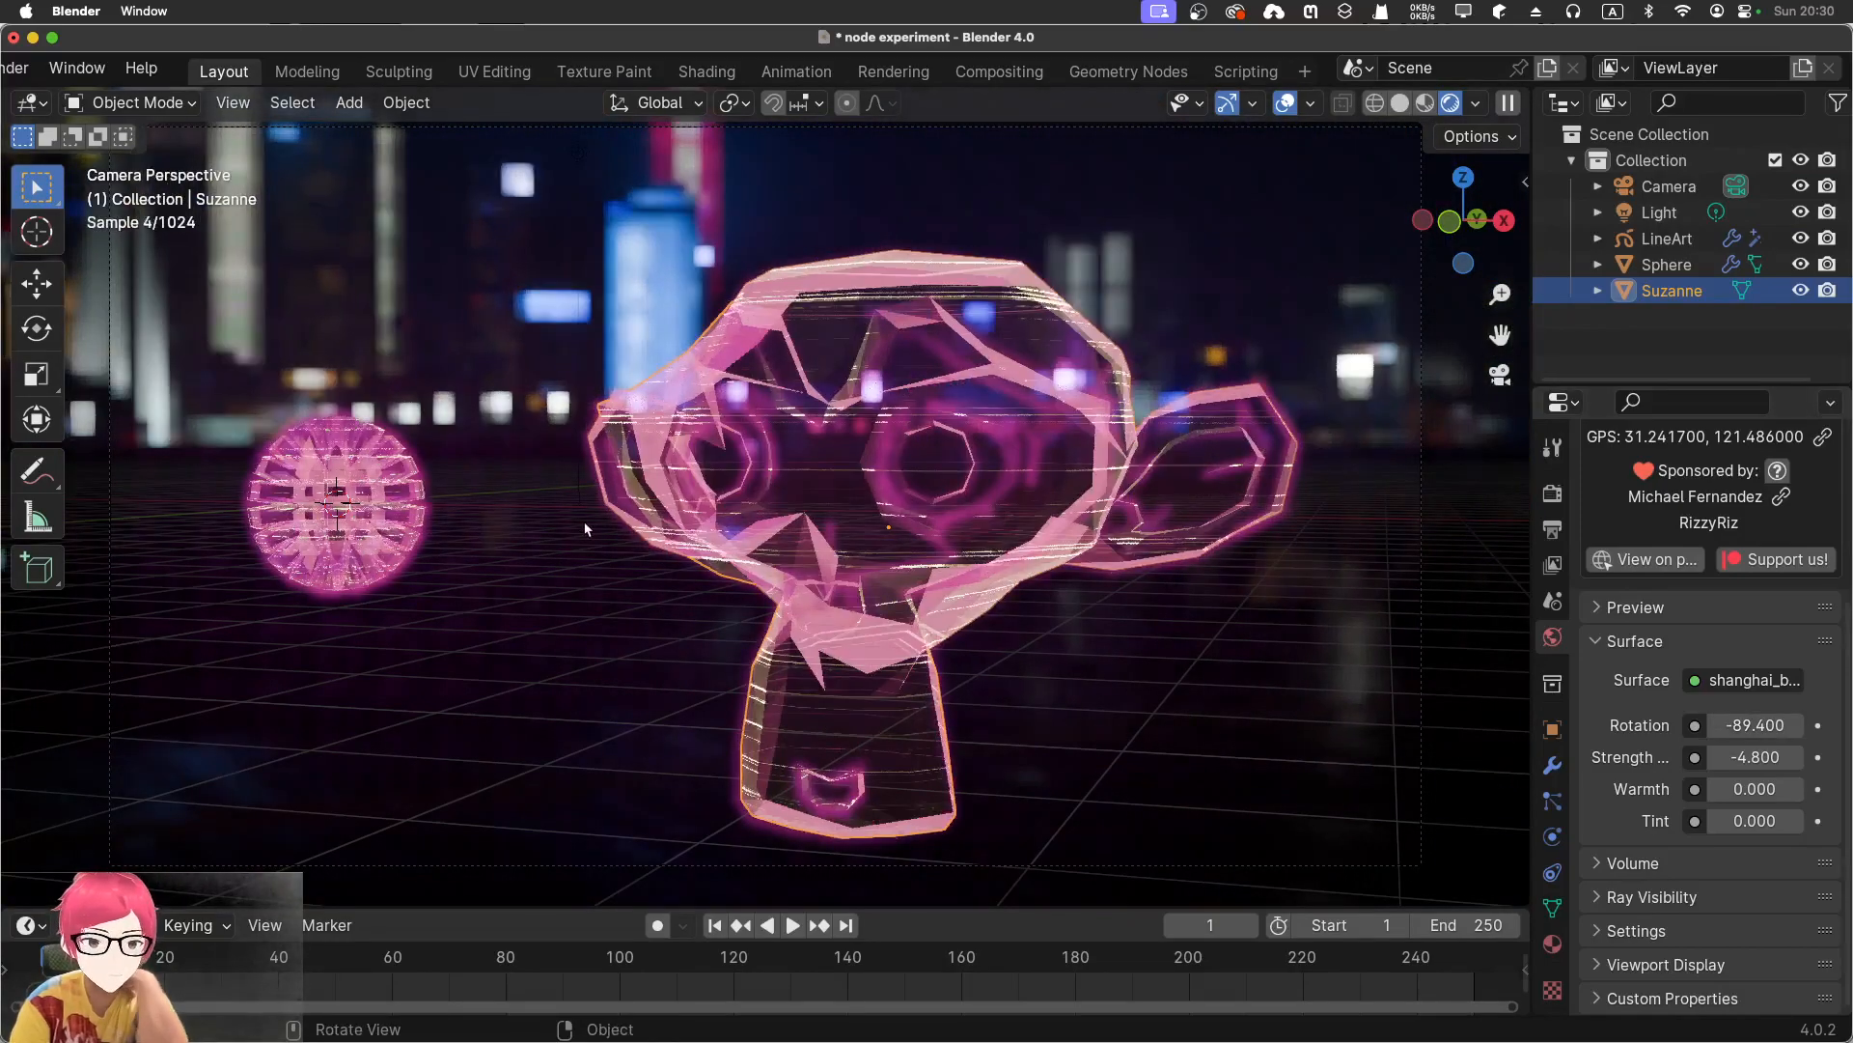
pyautogui.hotkey('shift', '`')
pyautogui.press('w')
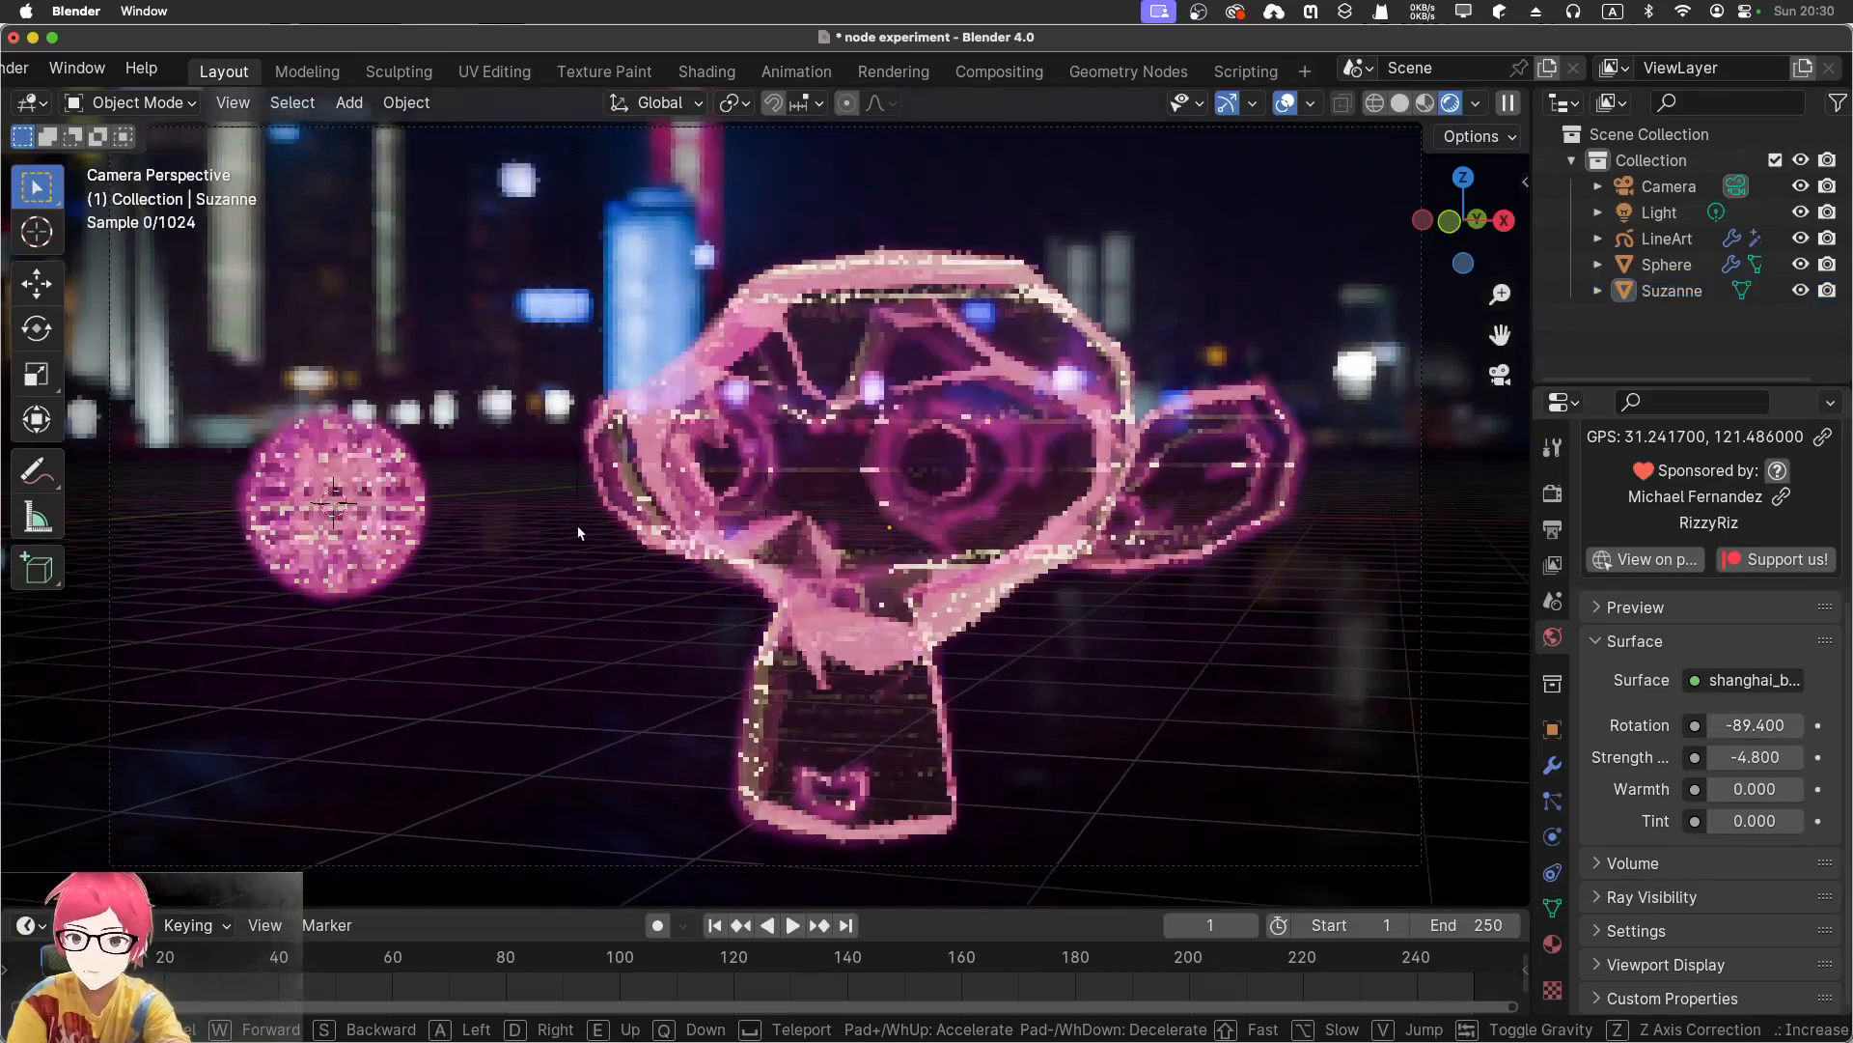
pyautogui.press('s')
pyautogui.press('a')
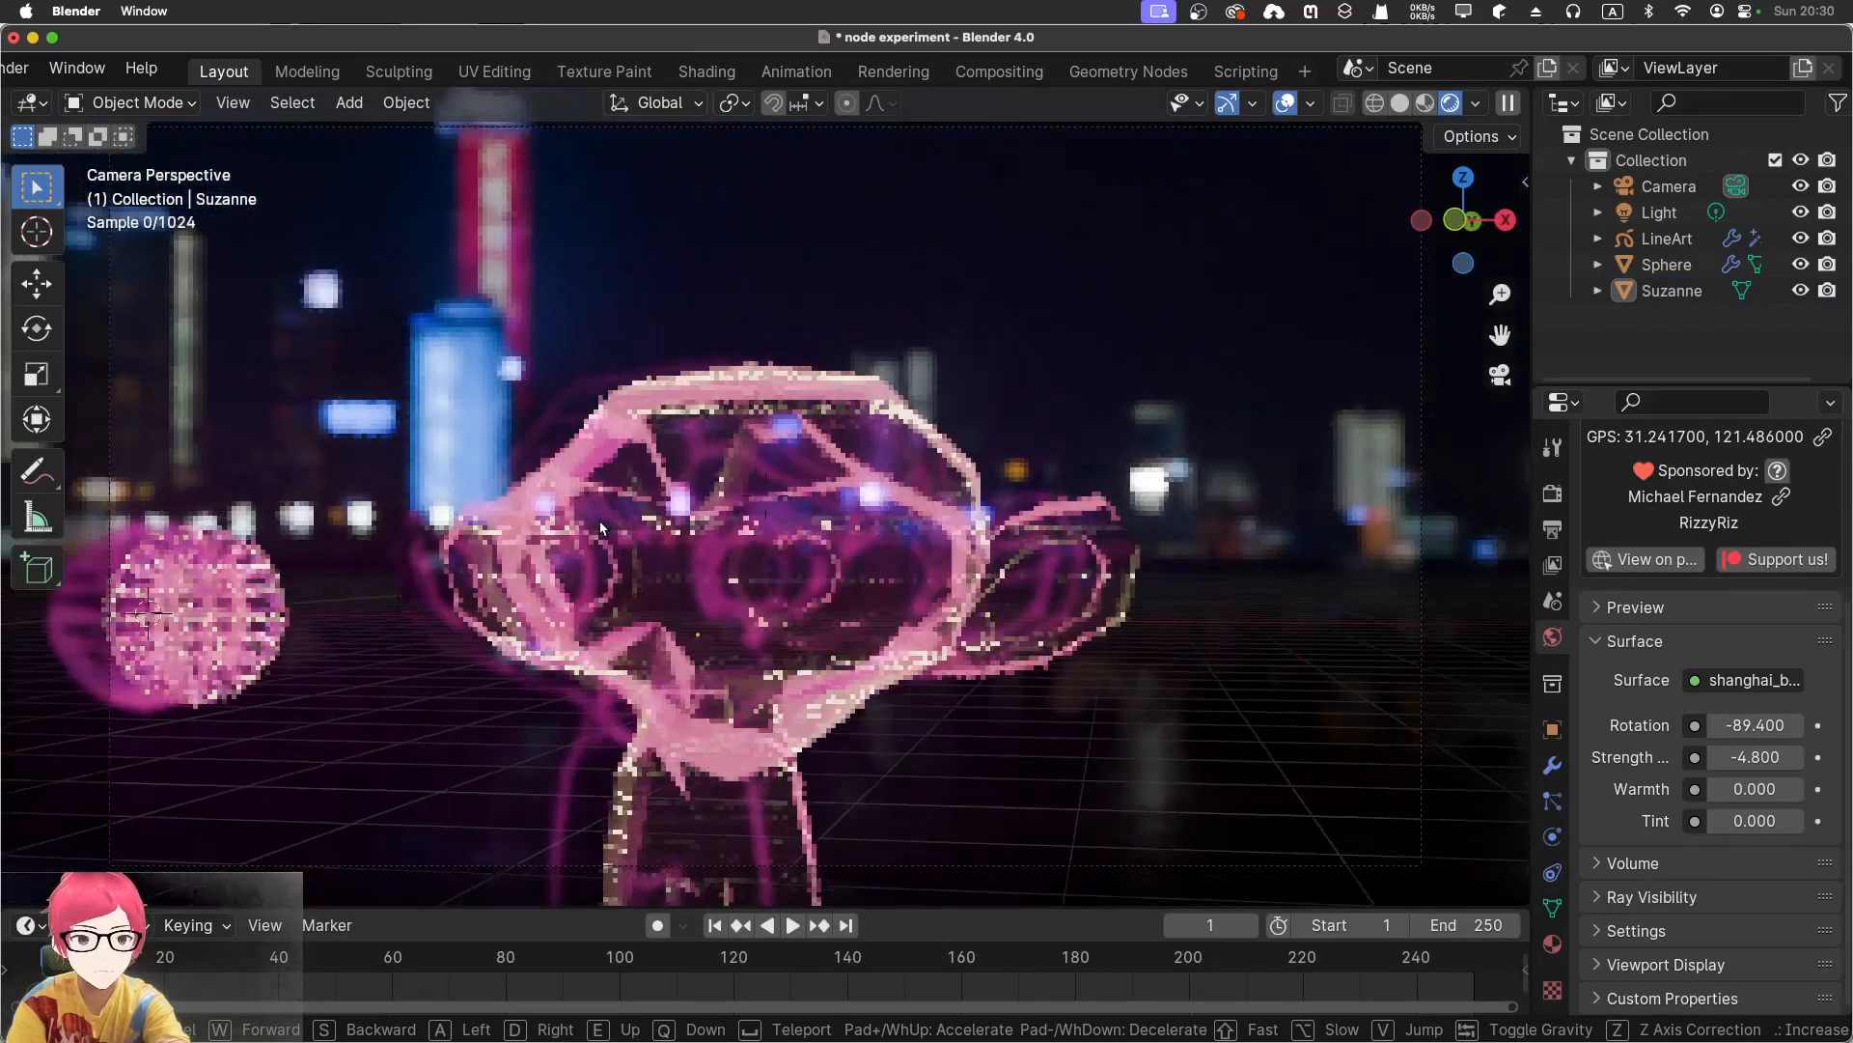
pyautogui.press('a')
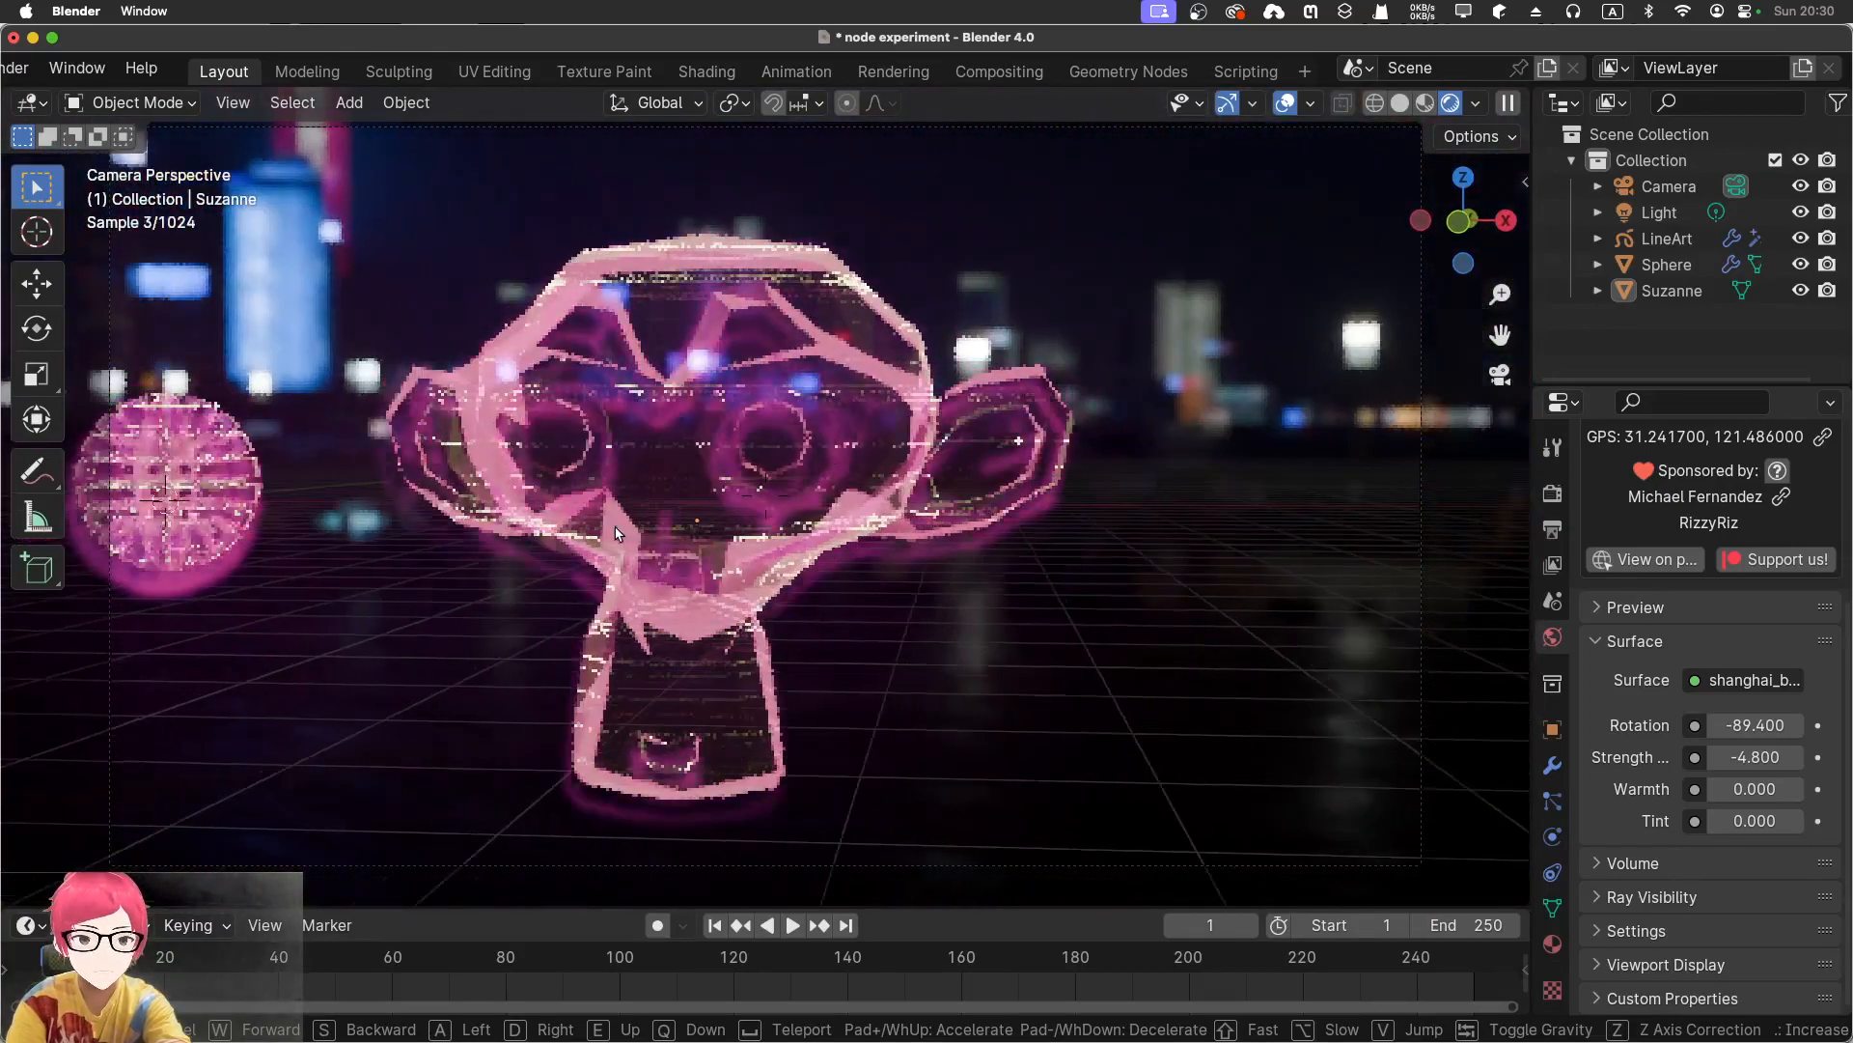
pyautogui.press('a')
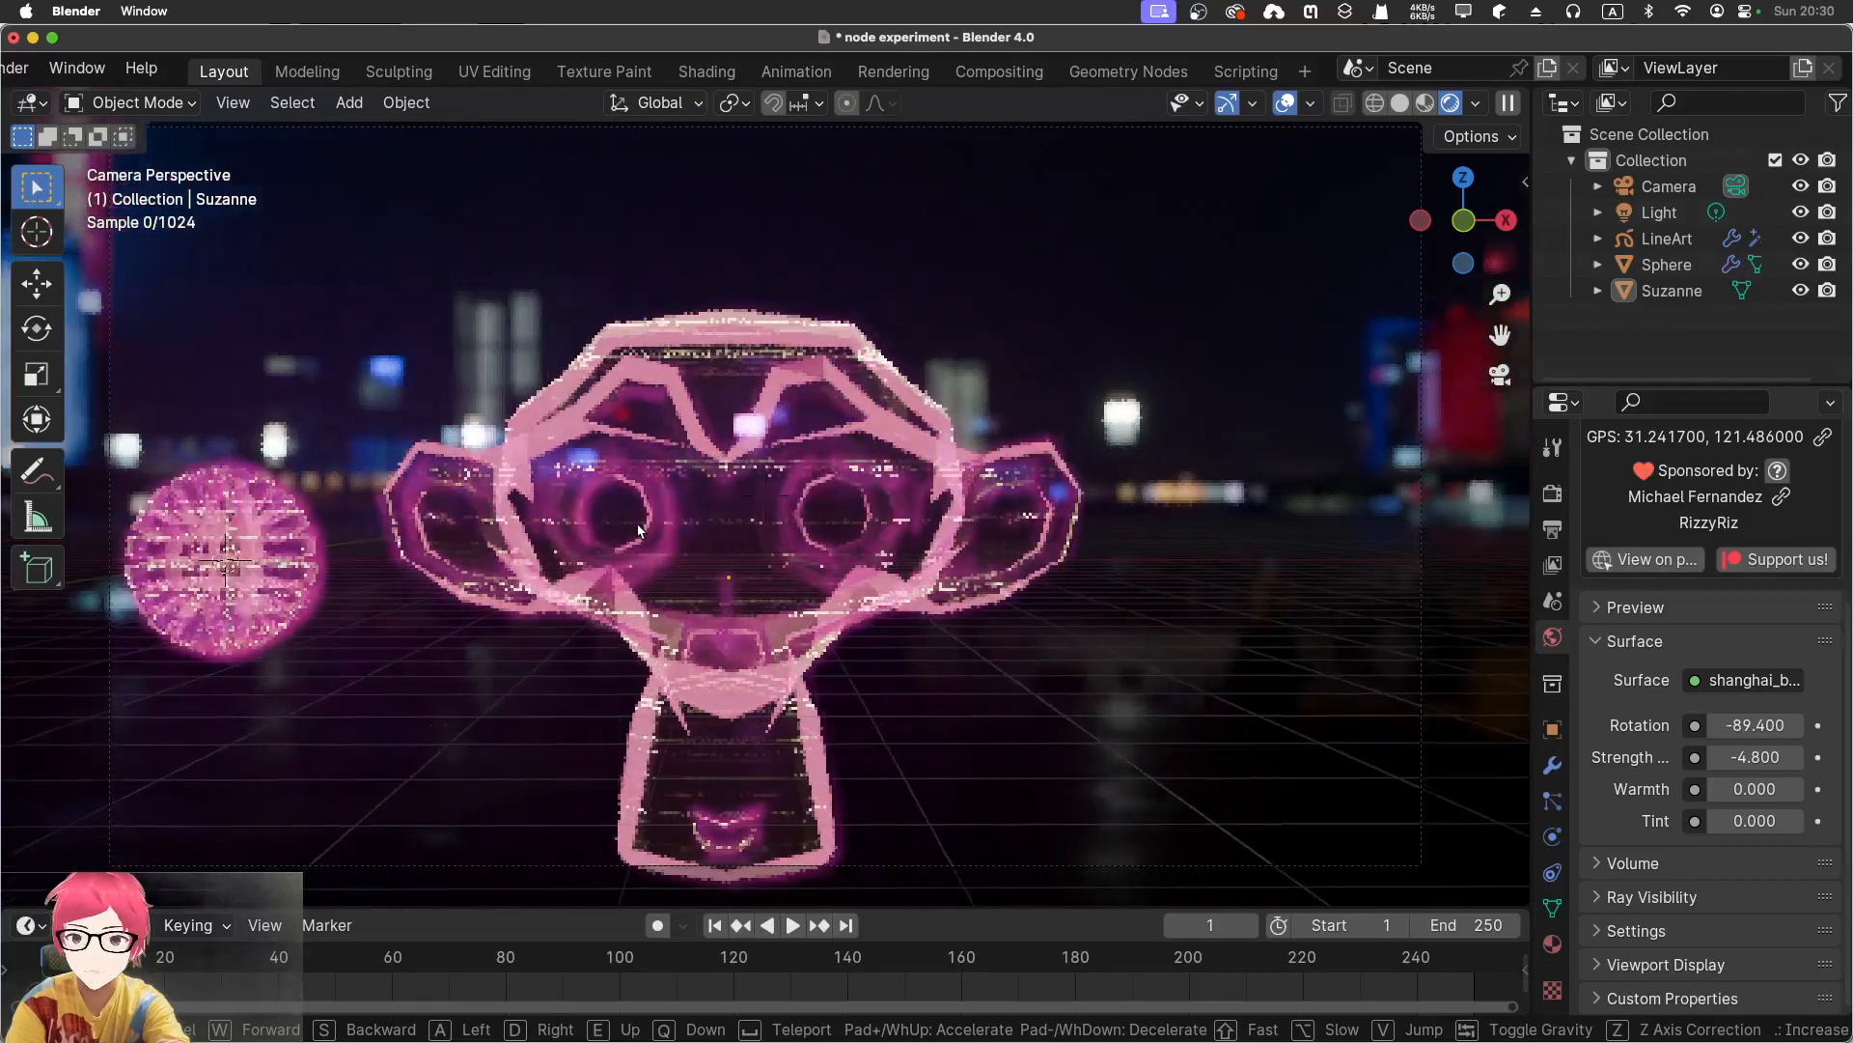
pyautogui.press('a')
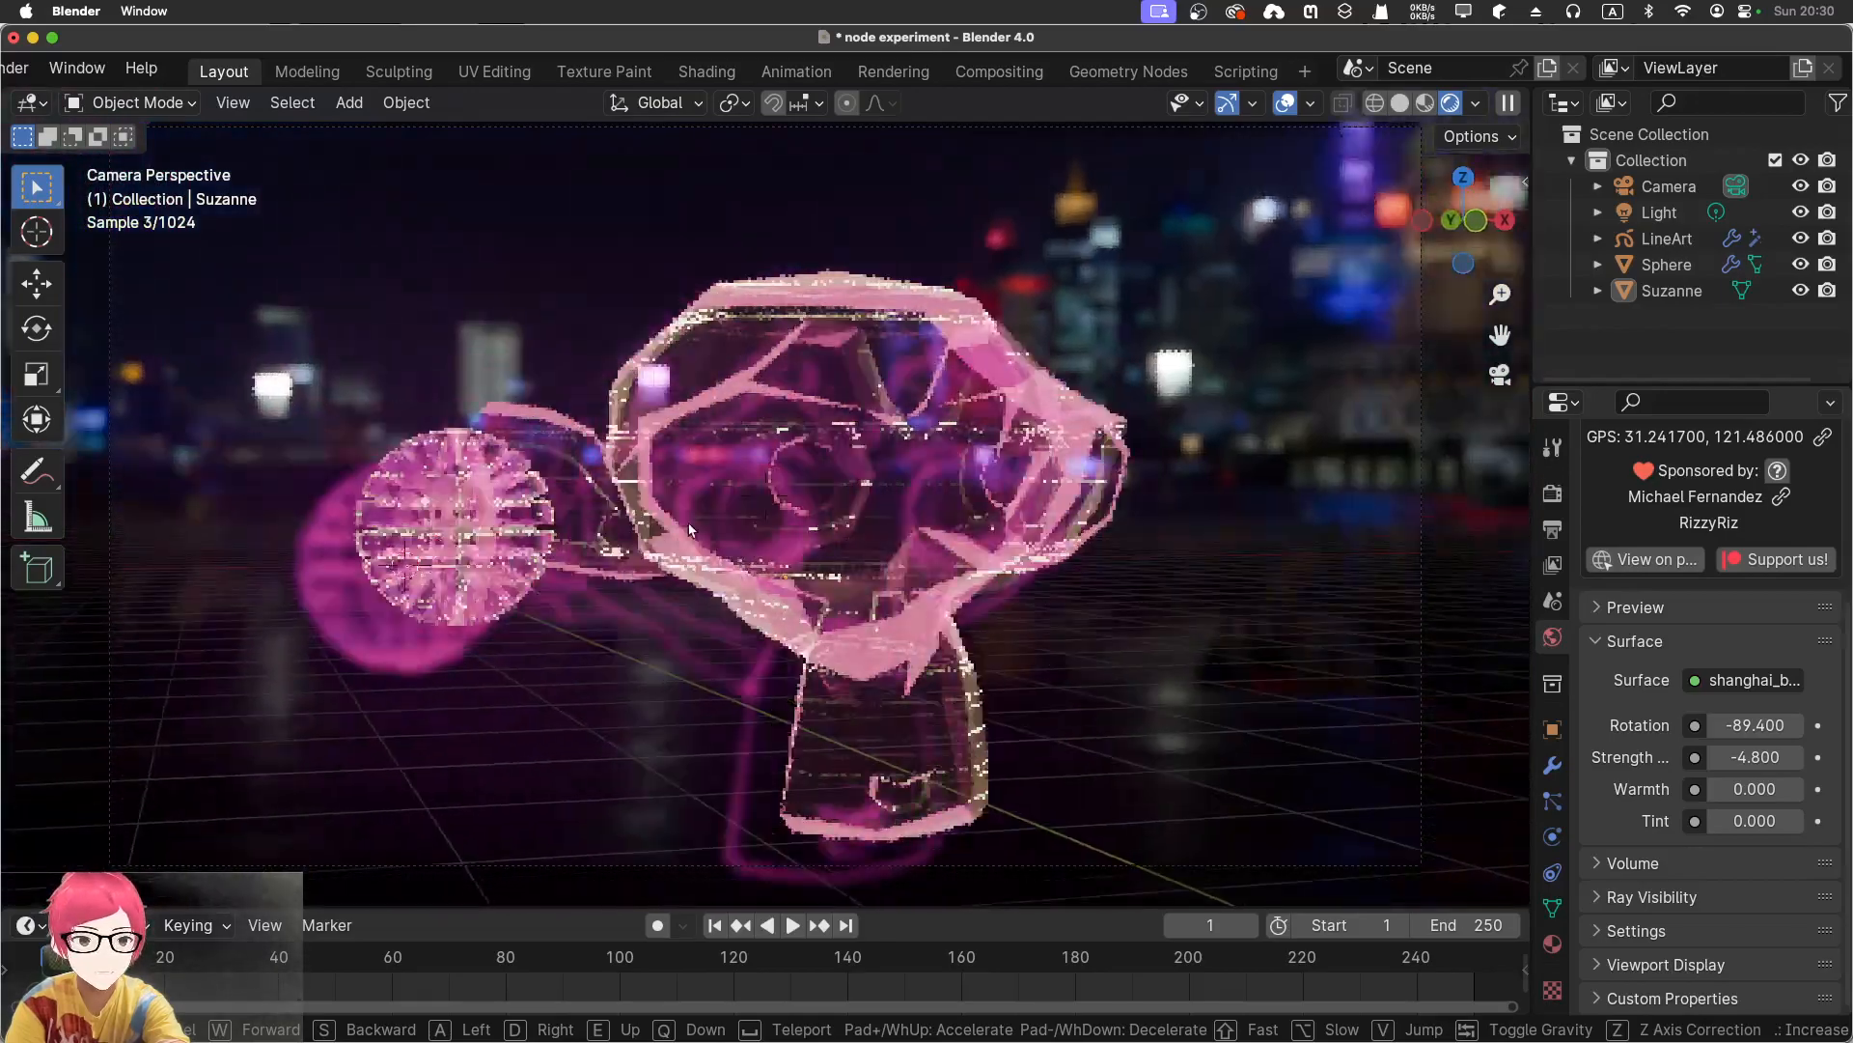
pyautogui.press('a')
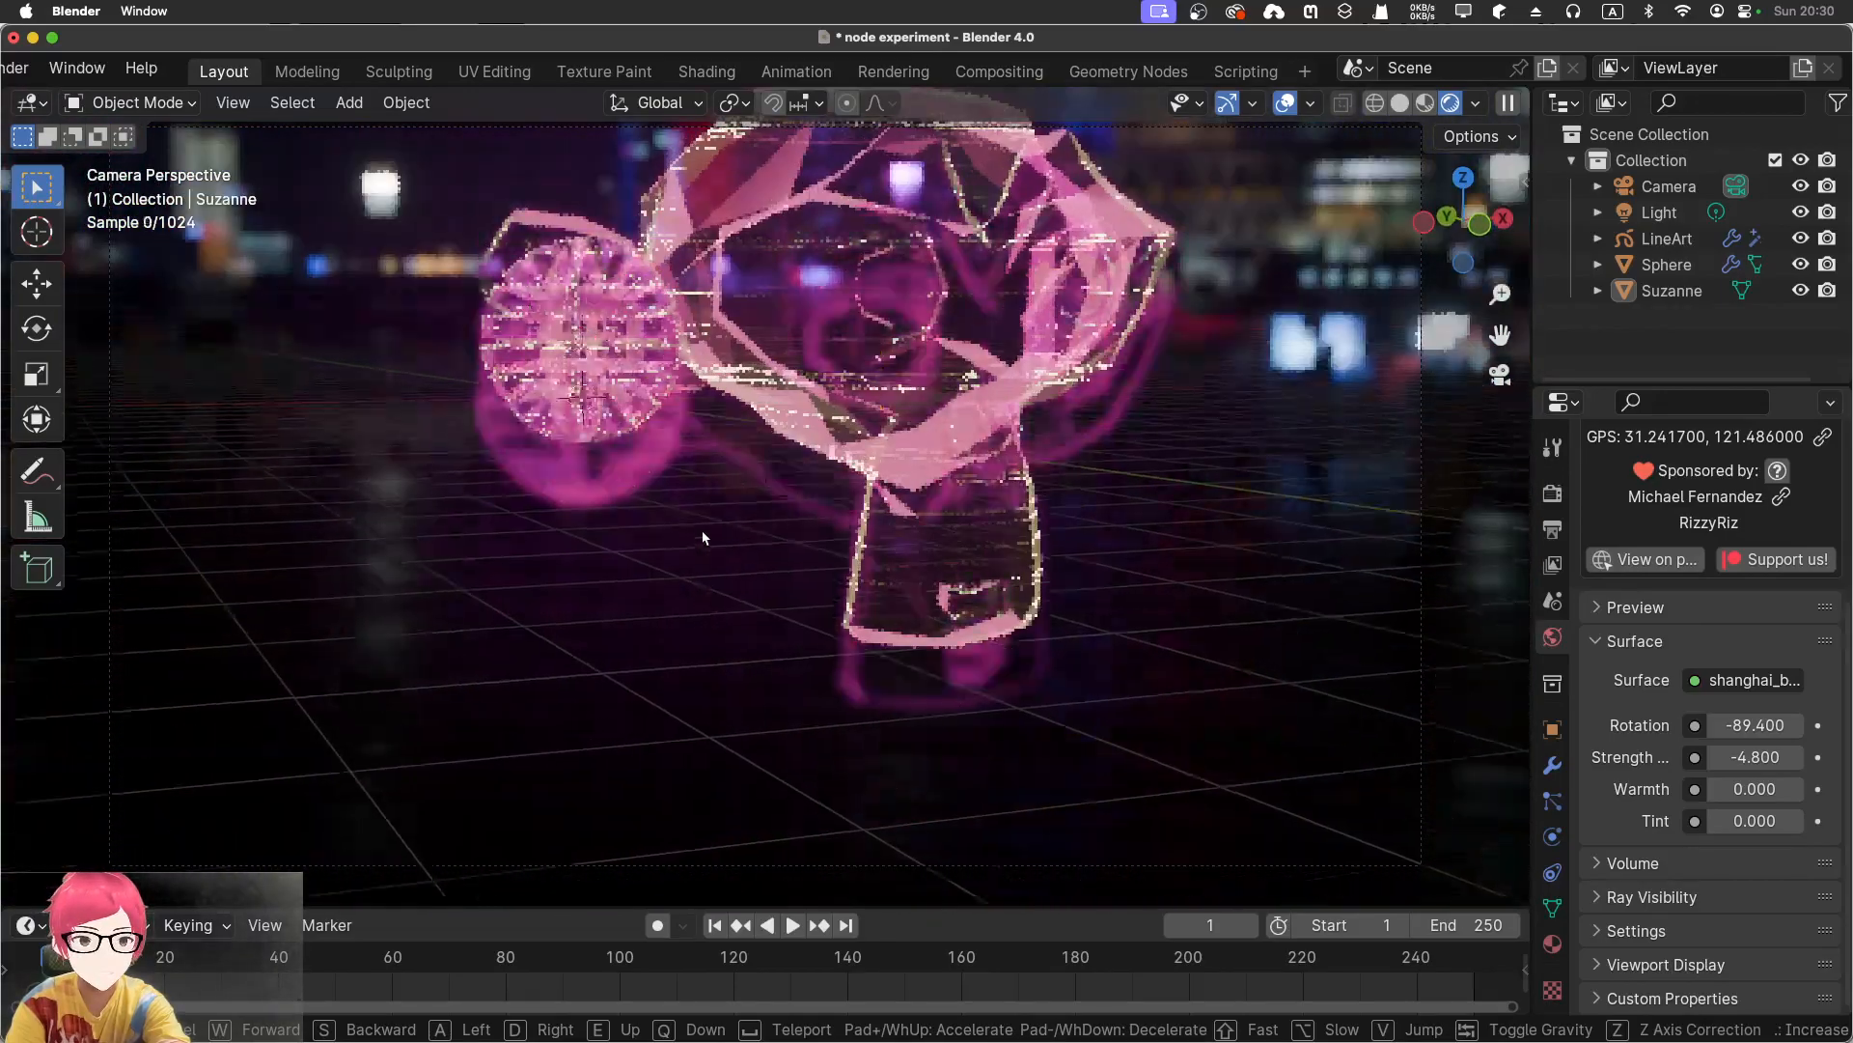
pyautogui.press('a')
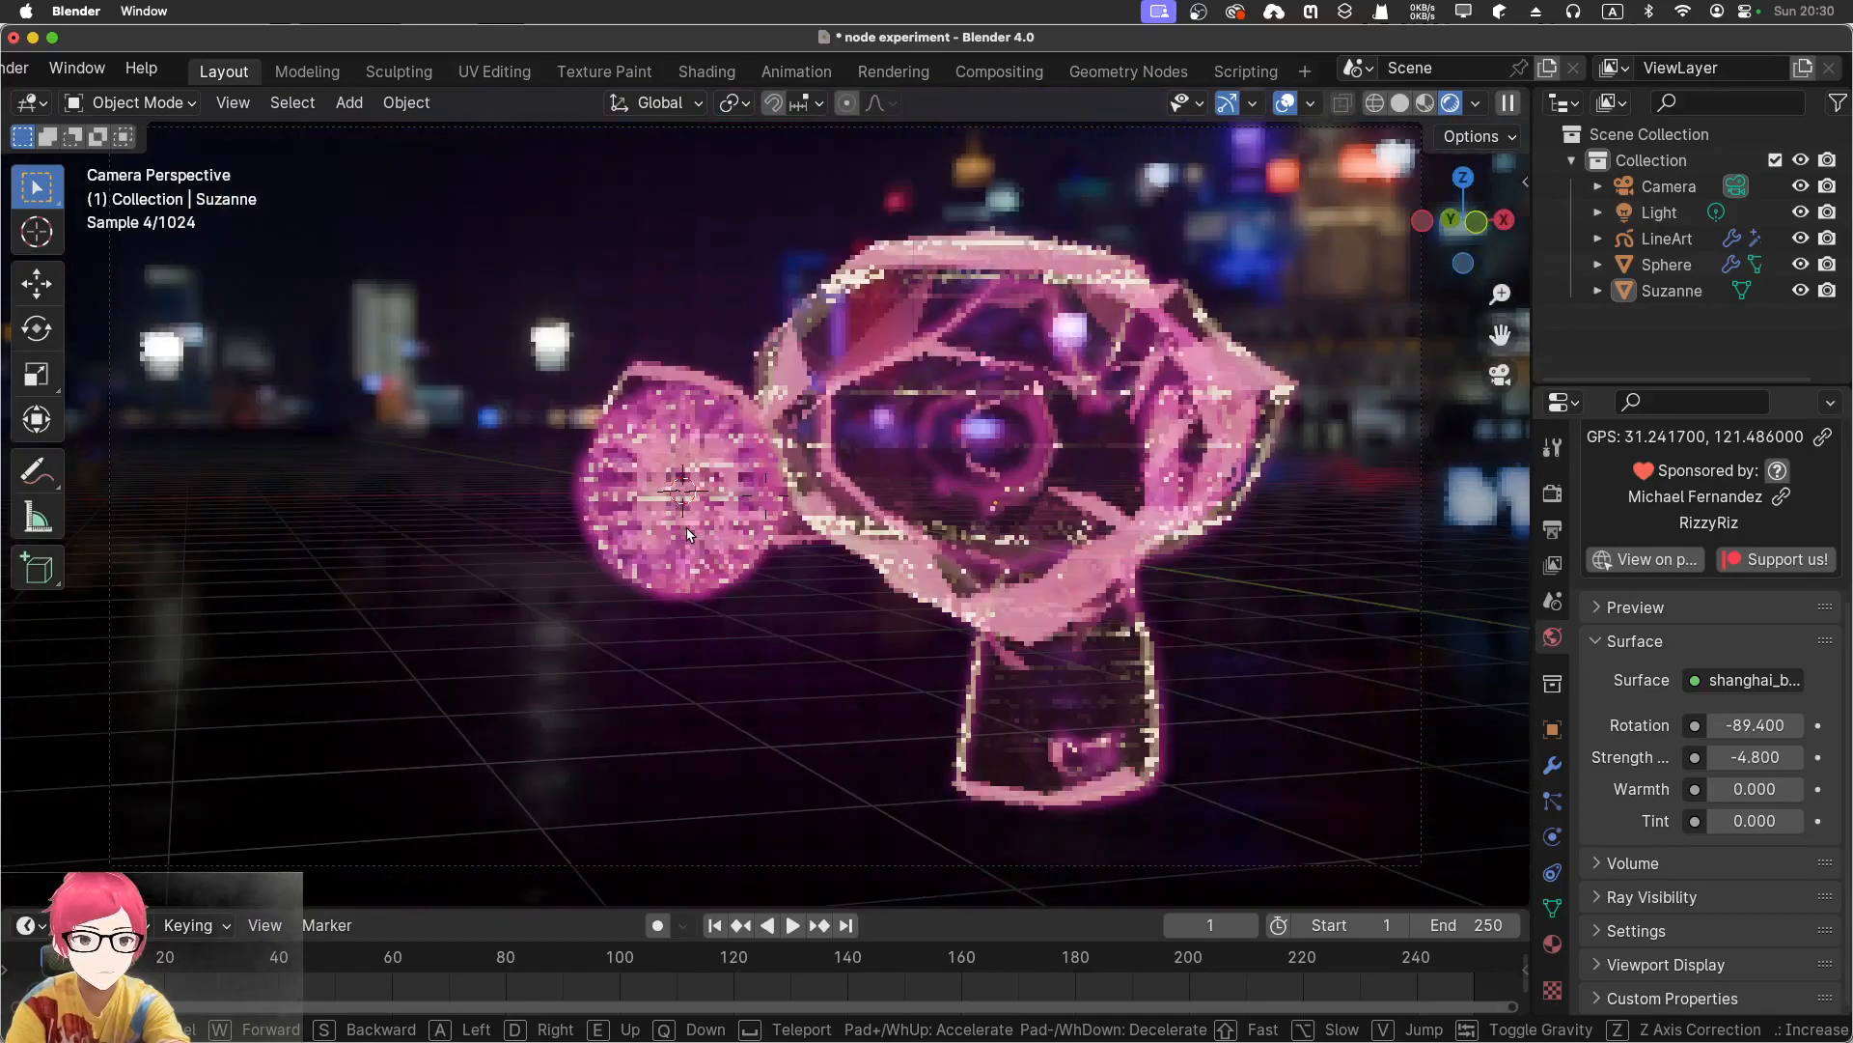
pyautogui.press('d')
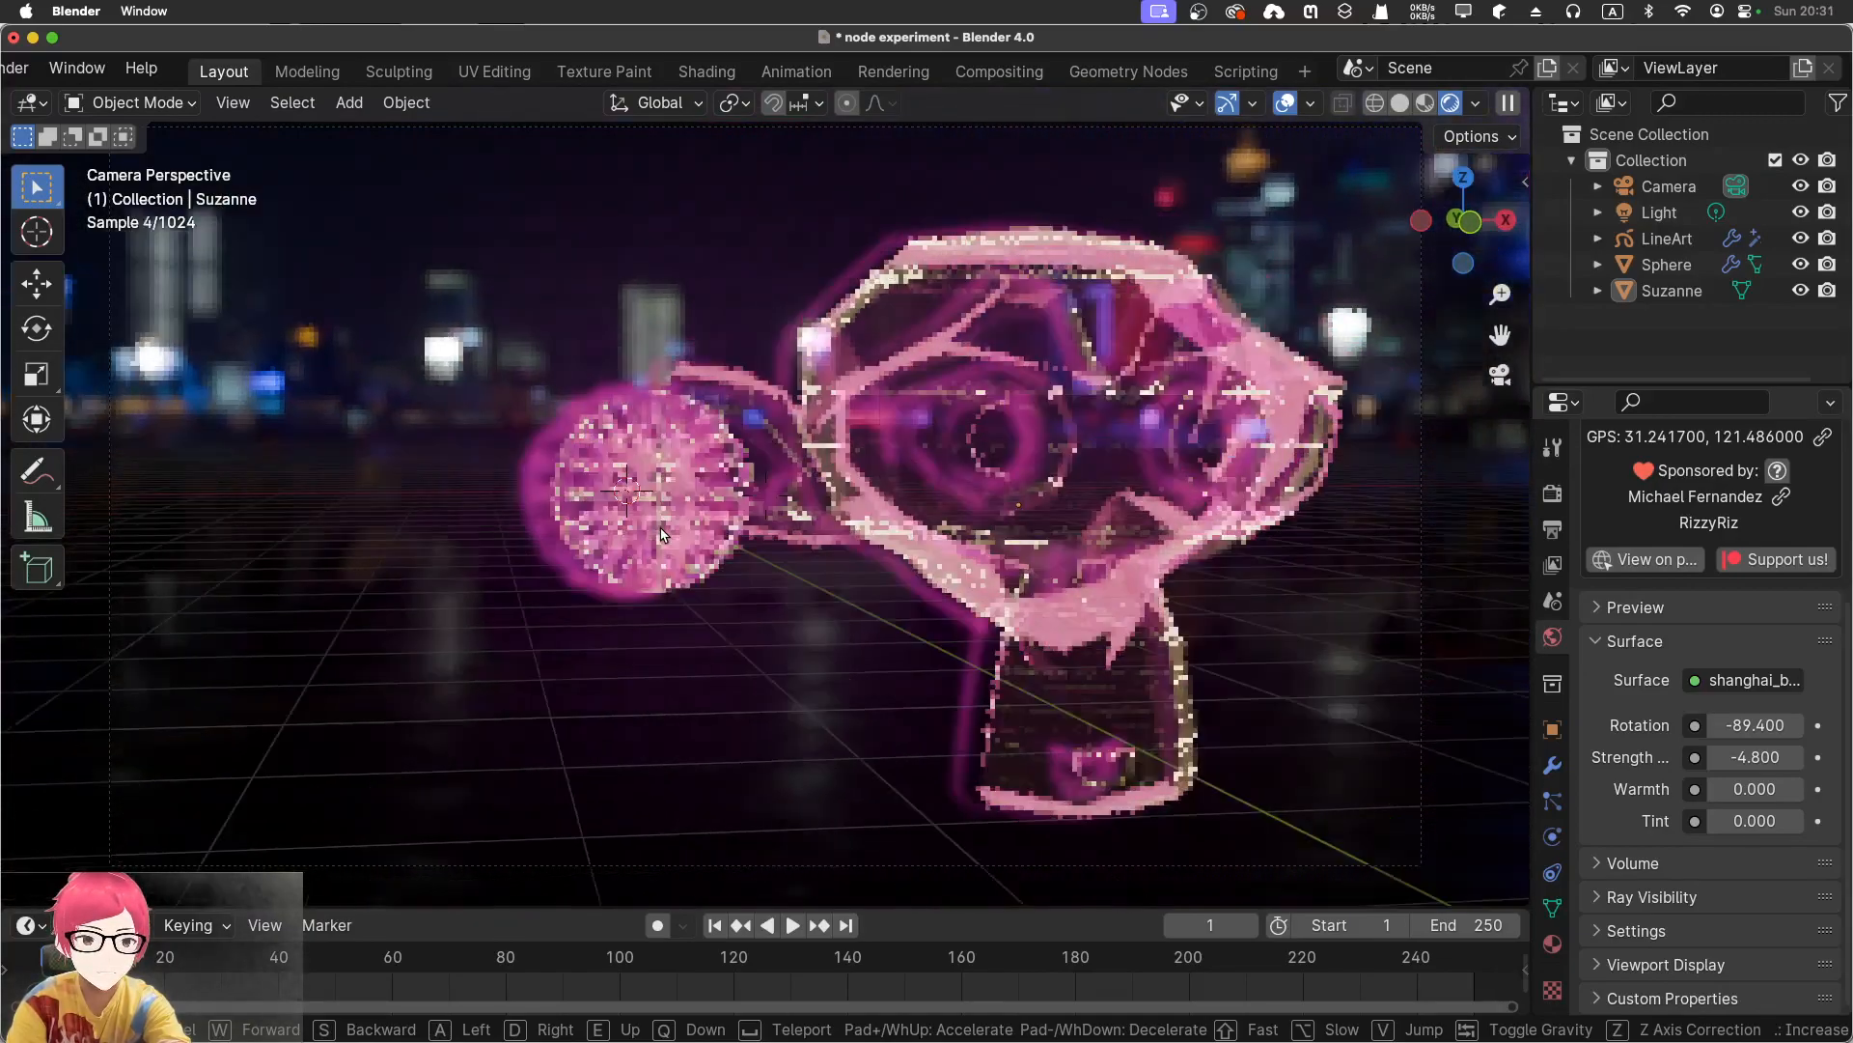
pyautogui.press('d')
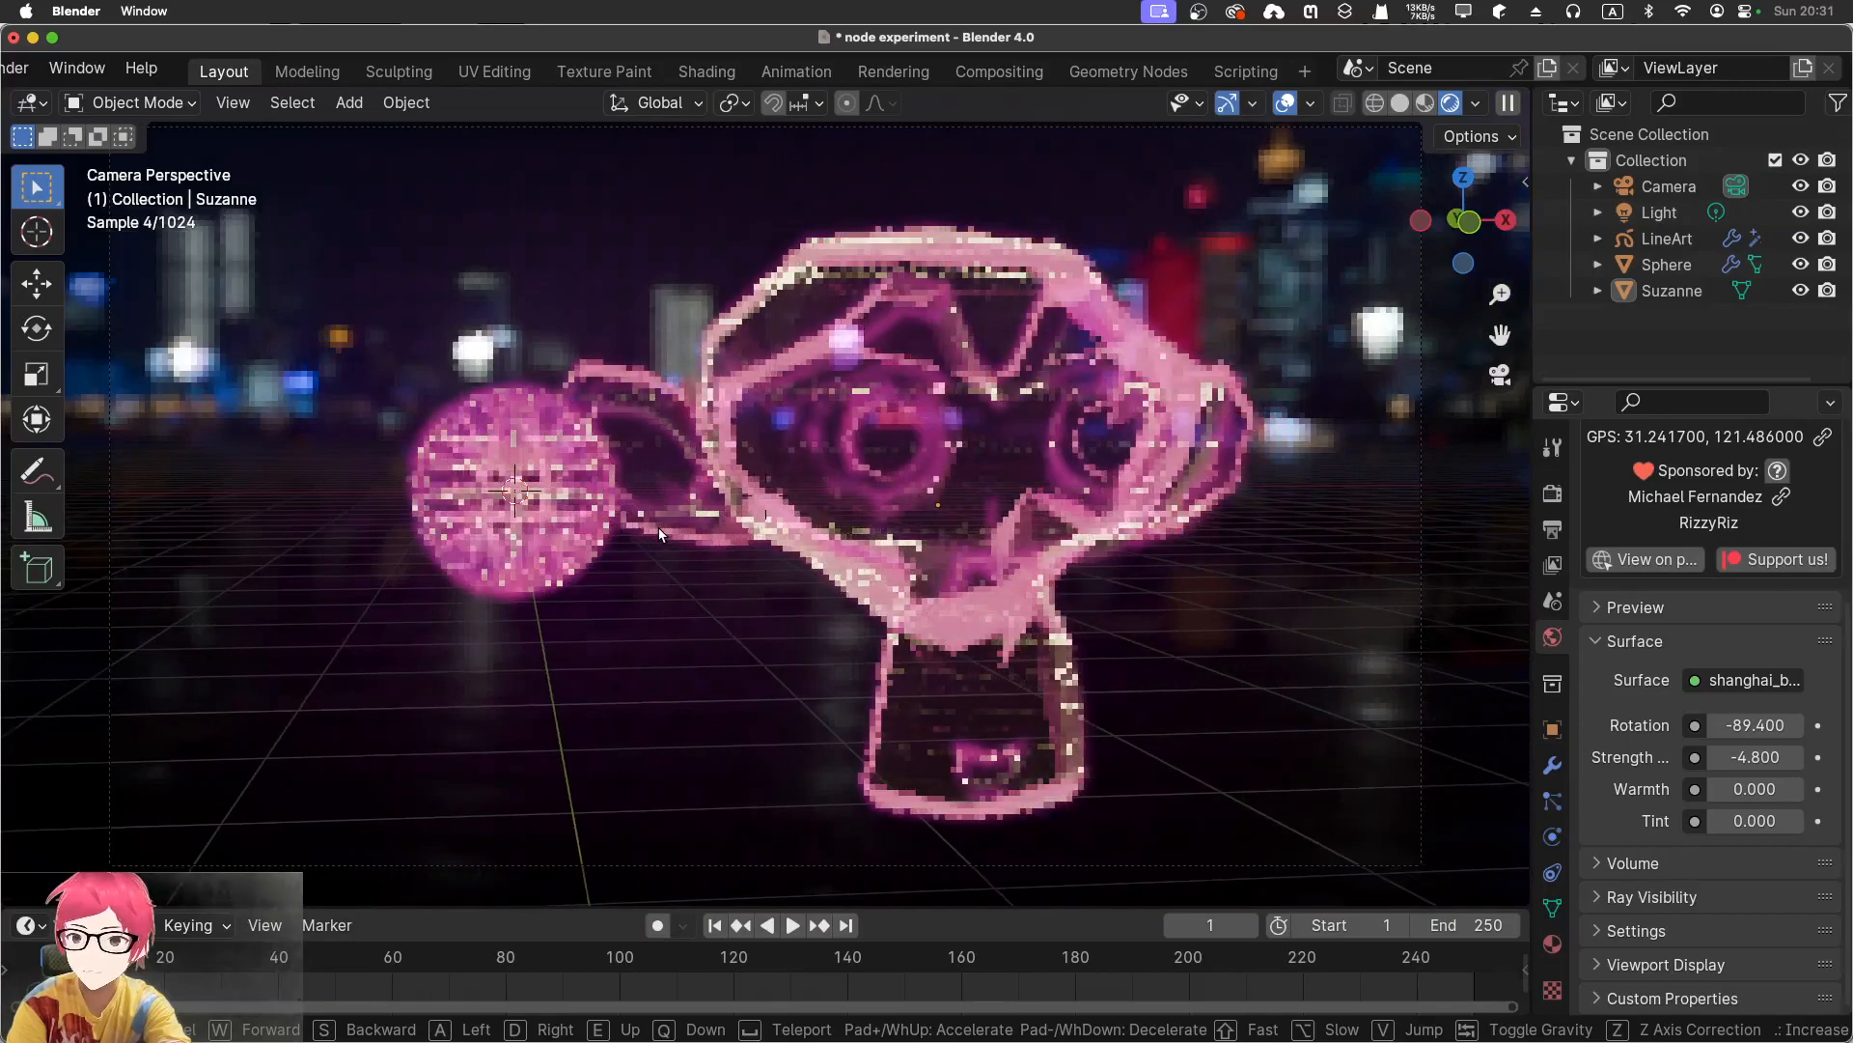
pyautogui.click(658, 527)
# Set the world rotation to -138.3 and hide the viewport gizmos
pyautogui.moveTo(1728, 722); pyautogui.dragTo(1756, 722)
pyautogui.moveTo(1754, 722); pyautogui.dragTo(1262, 648)
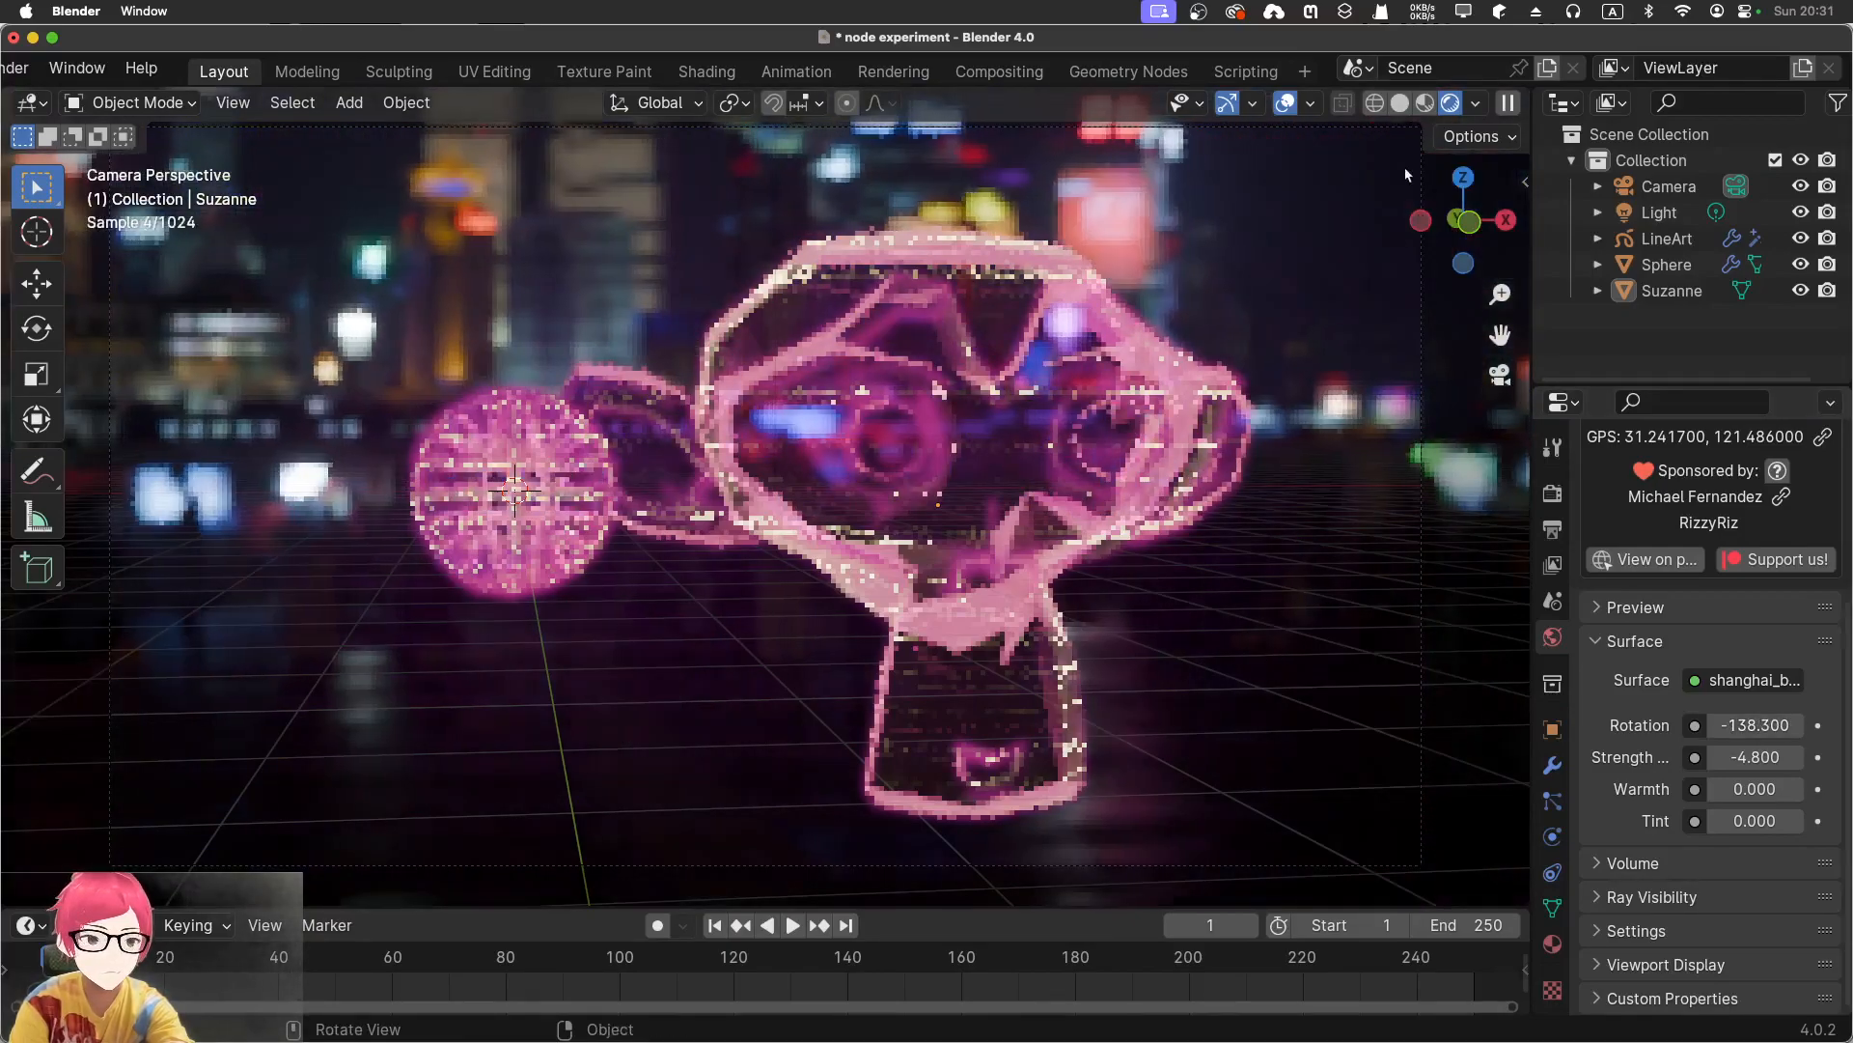
pyautogui.click(1229, 105)
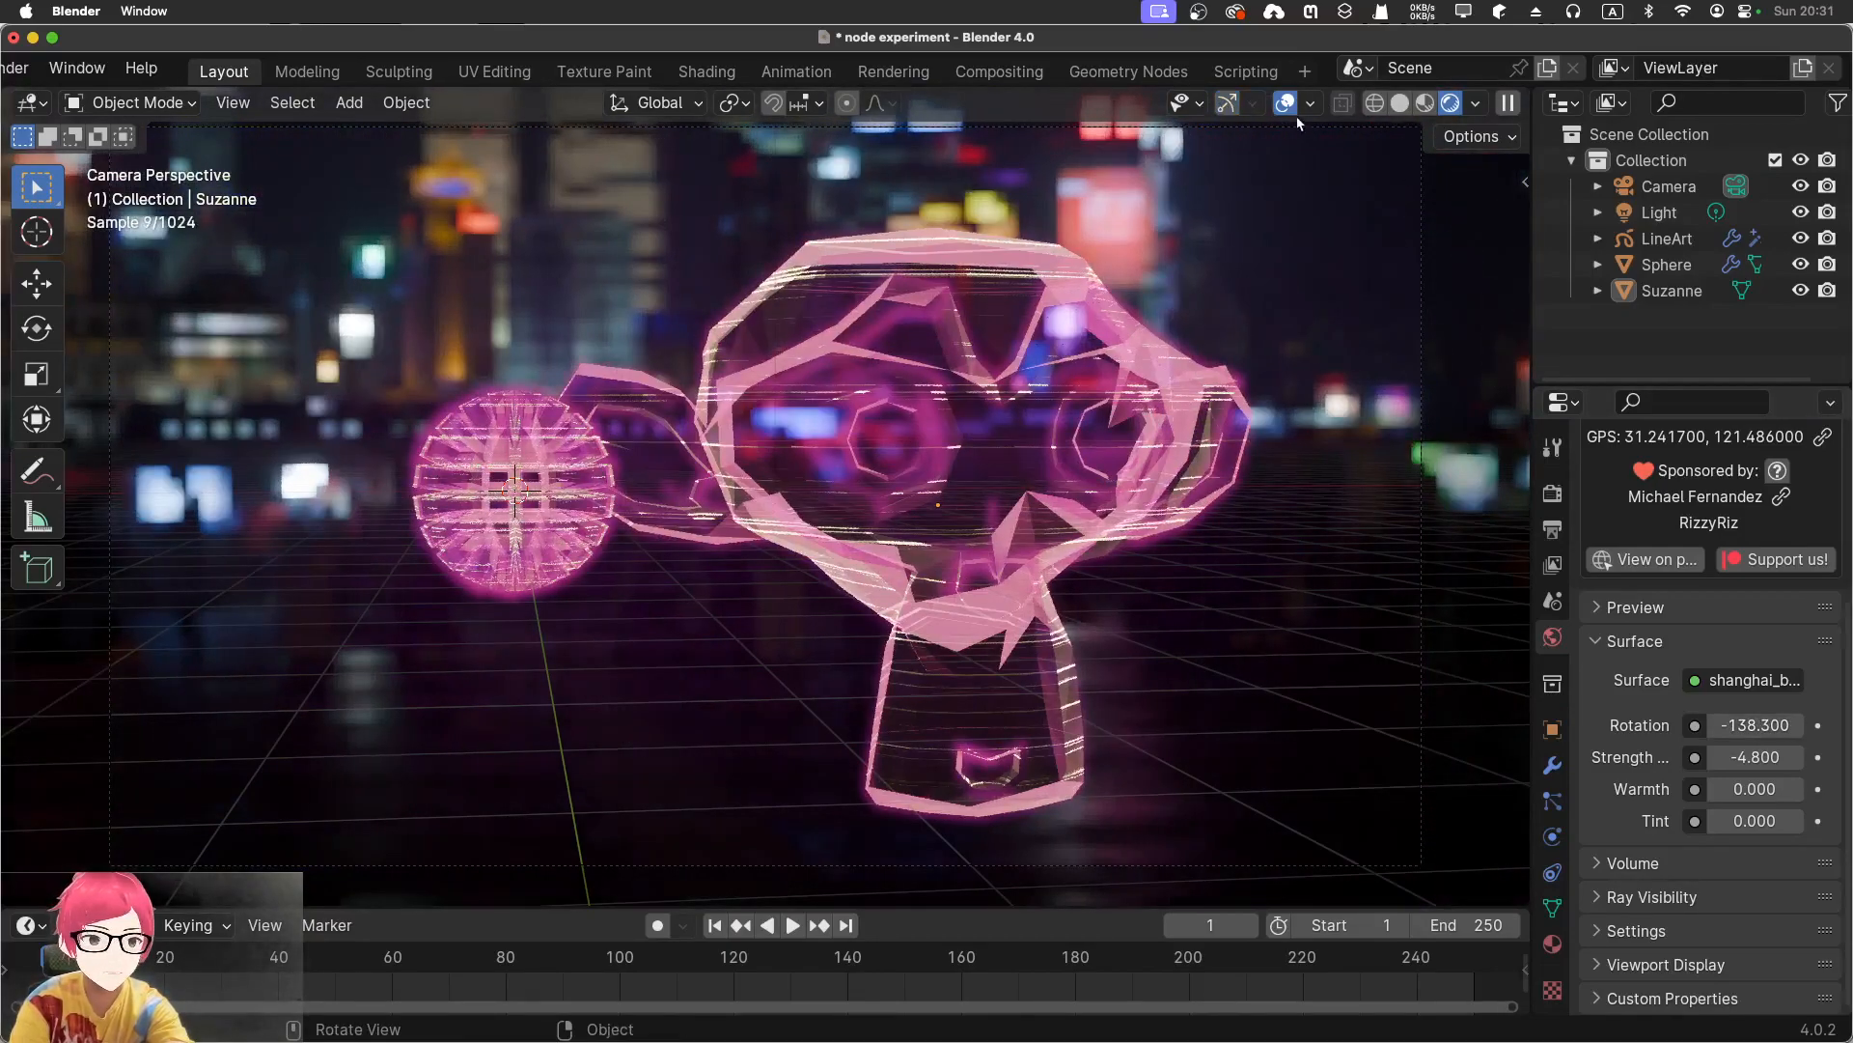
# Hide the viewport overlays, play the animation through the camera view, and return to frame 1
pyautogui.click(1284, 106)
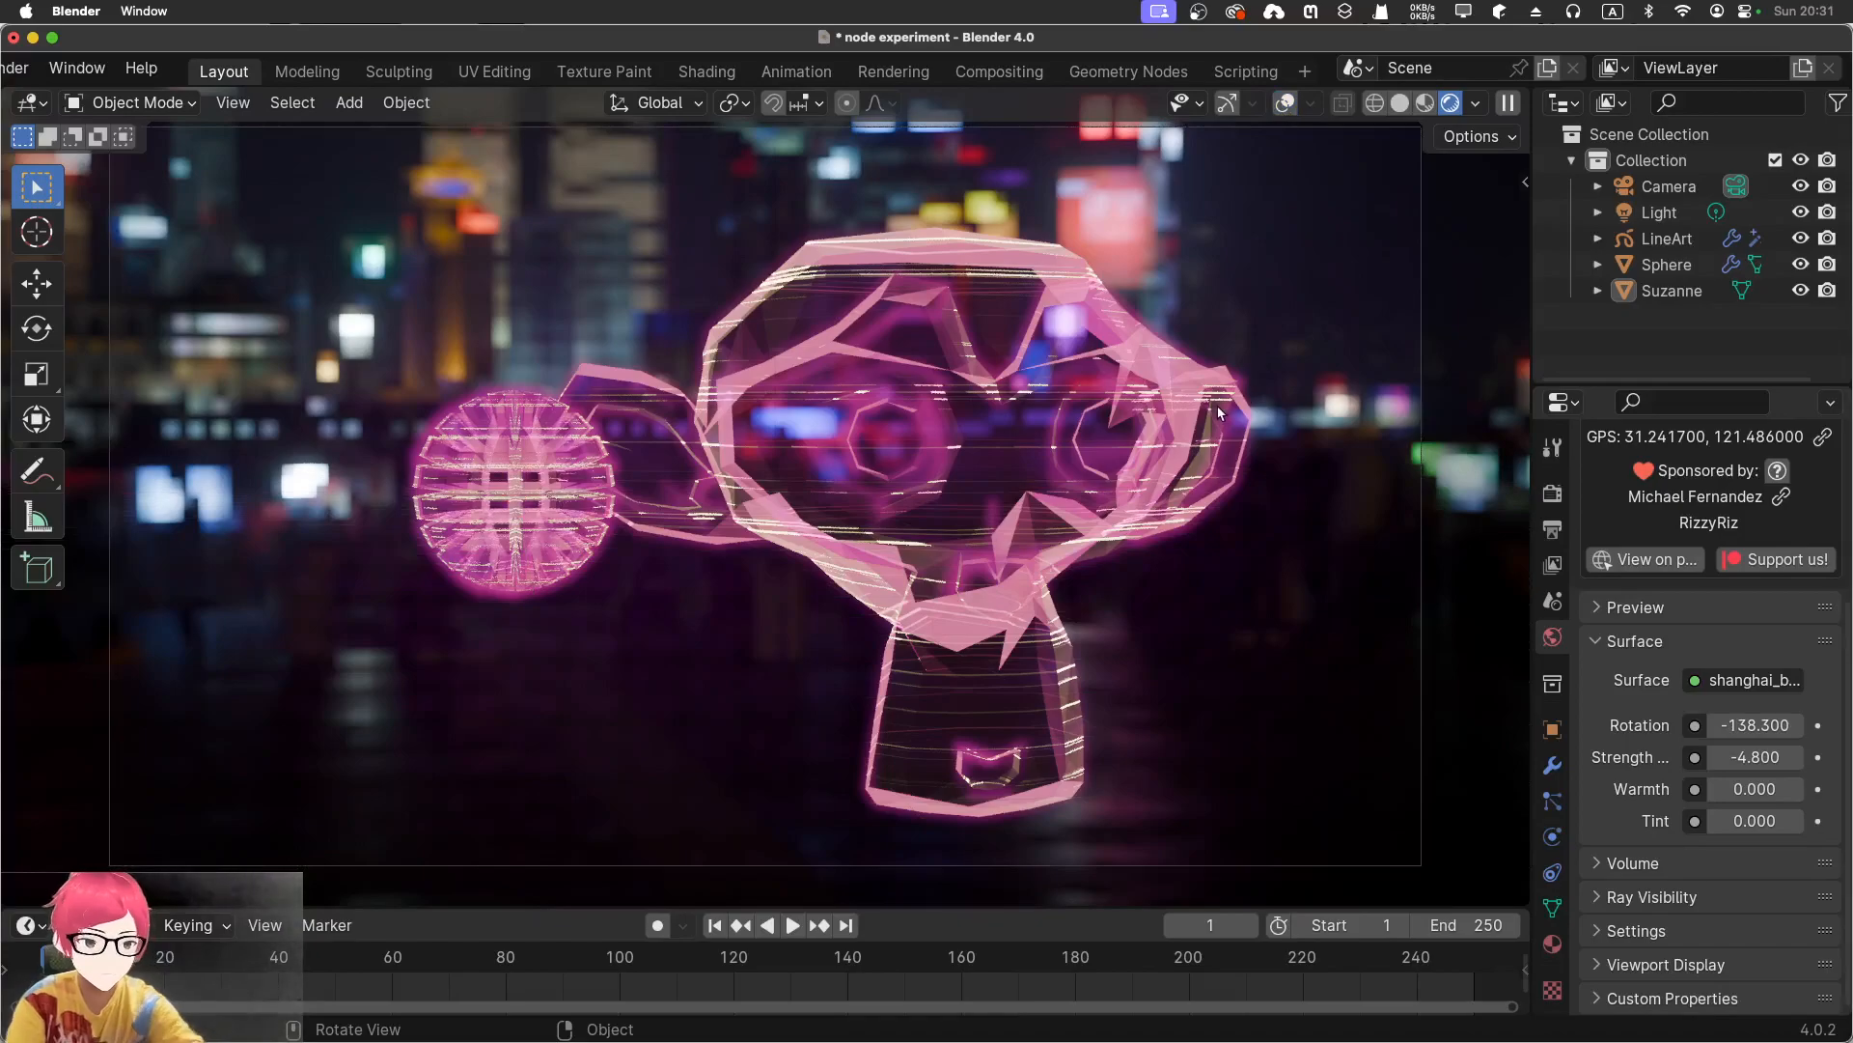
pyautogui.press('KP_0')
pyautogui.press('KP_0')
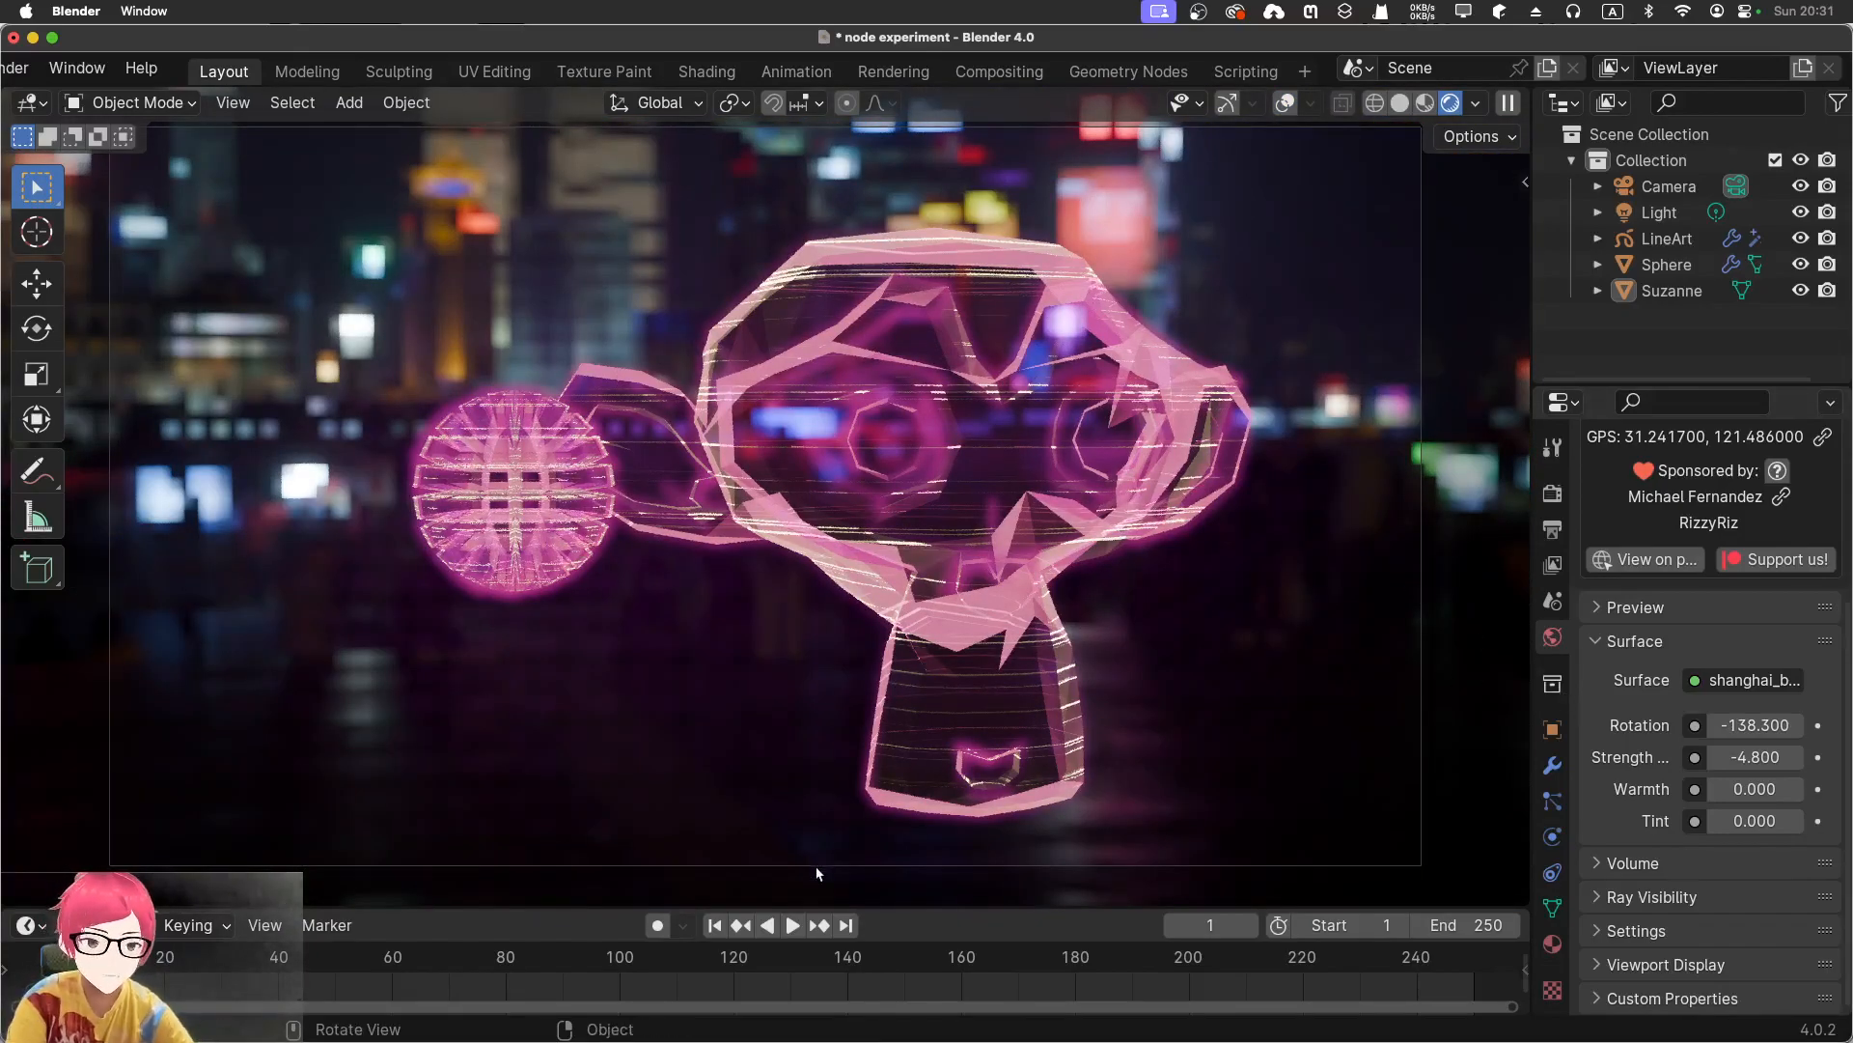
pyautogui.click(792, 925)
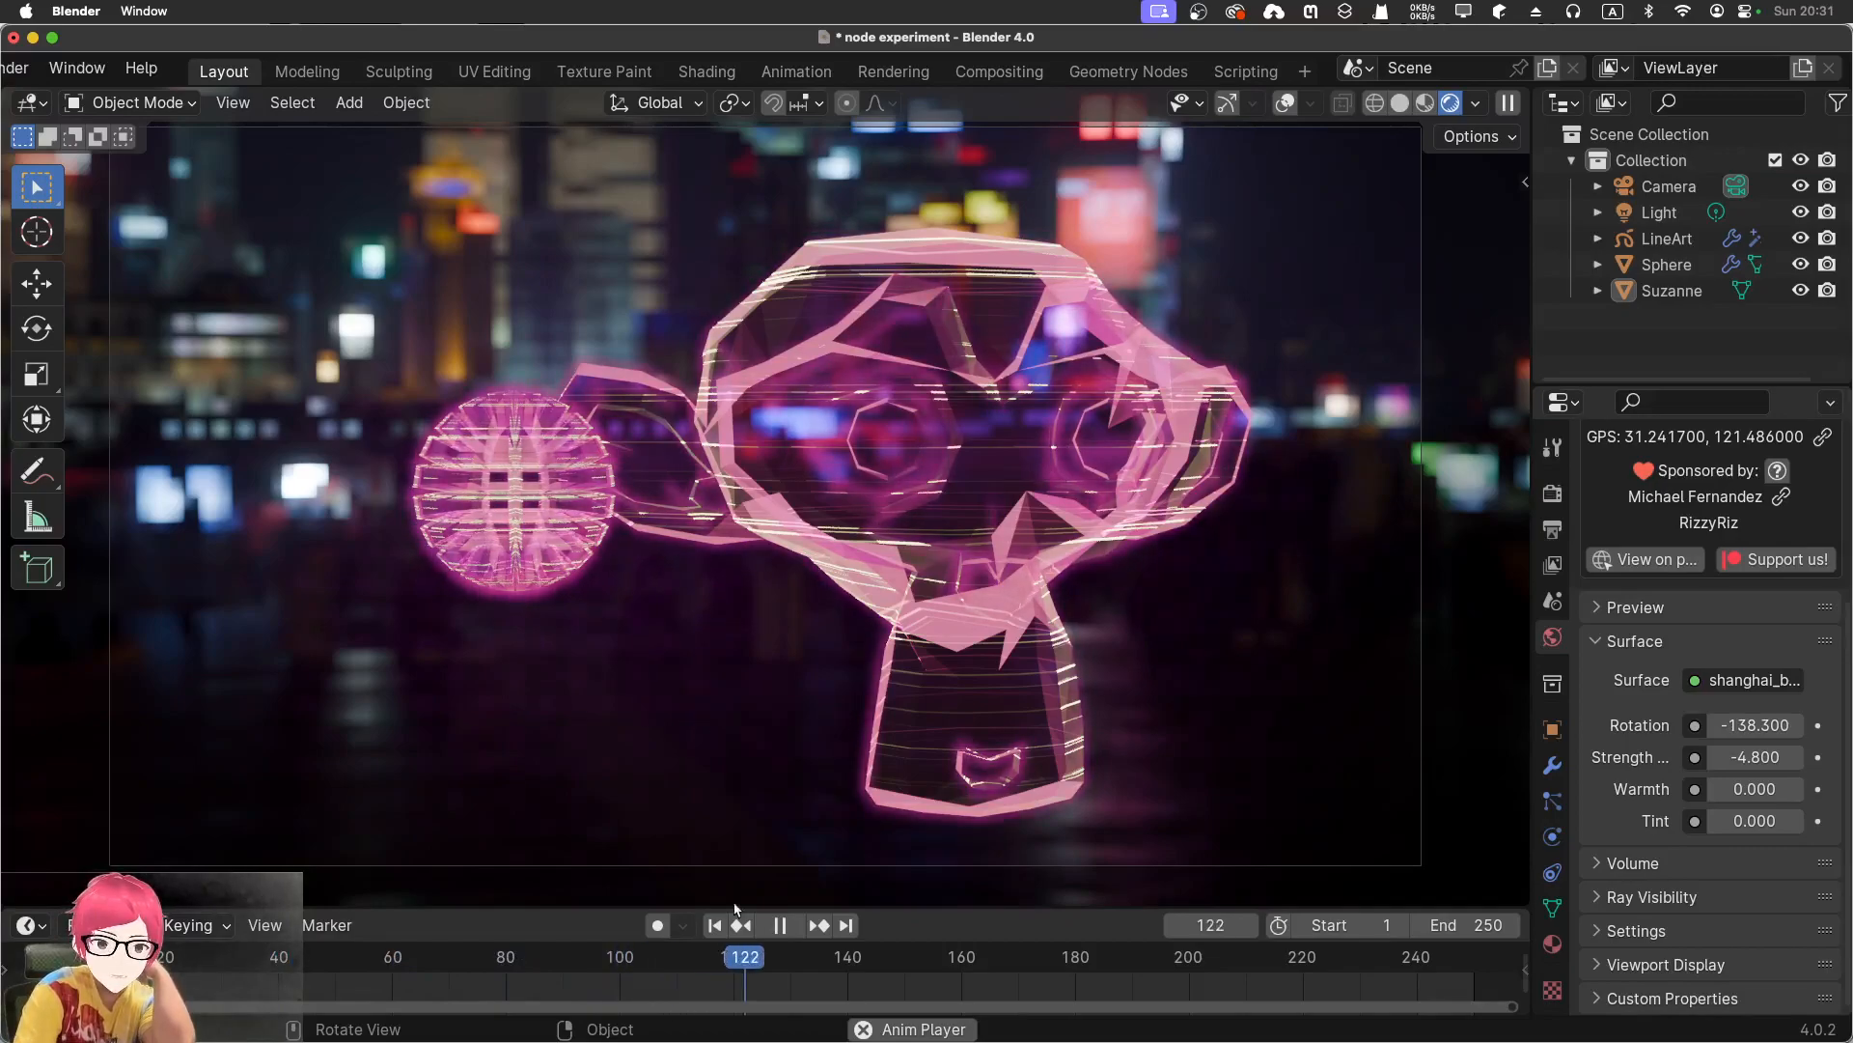
pyautogui.press('Escape')
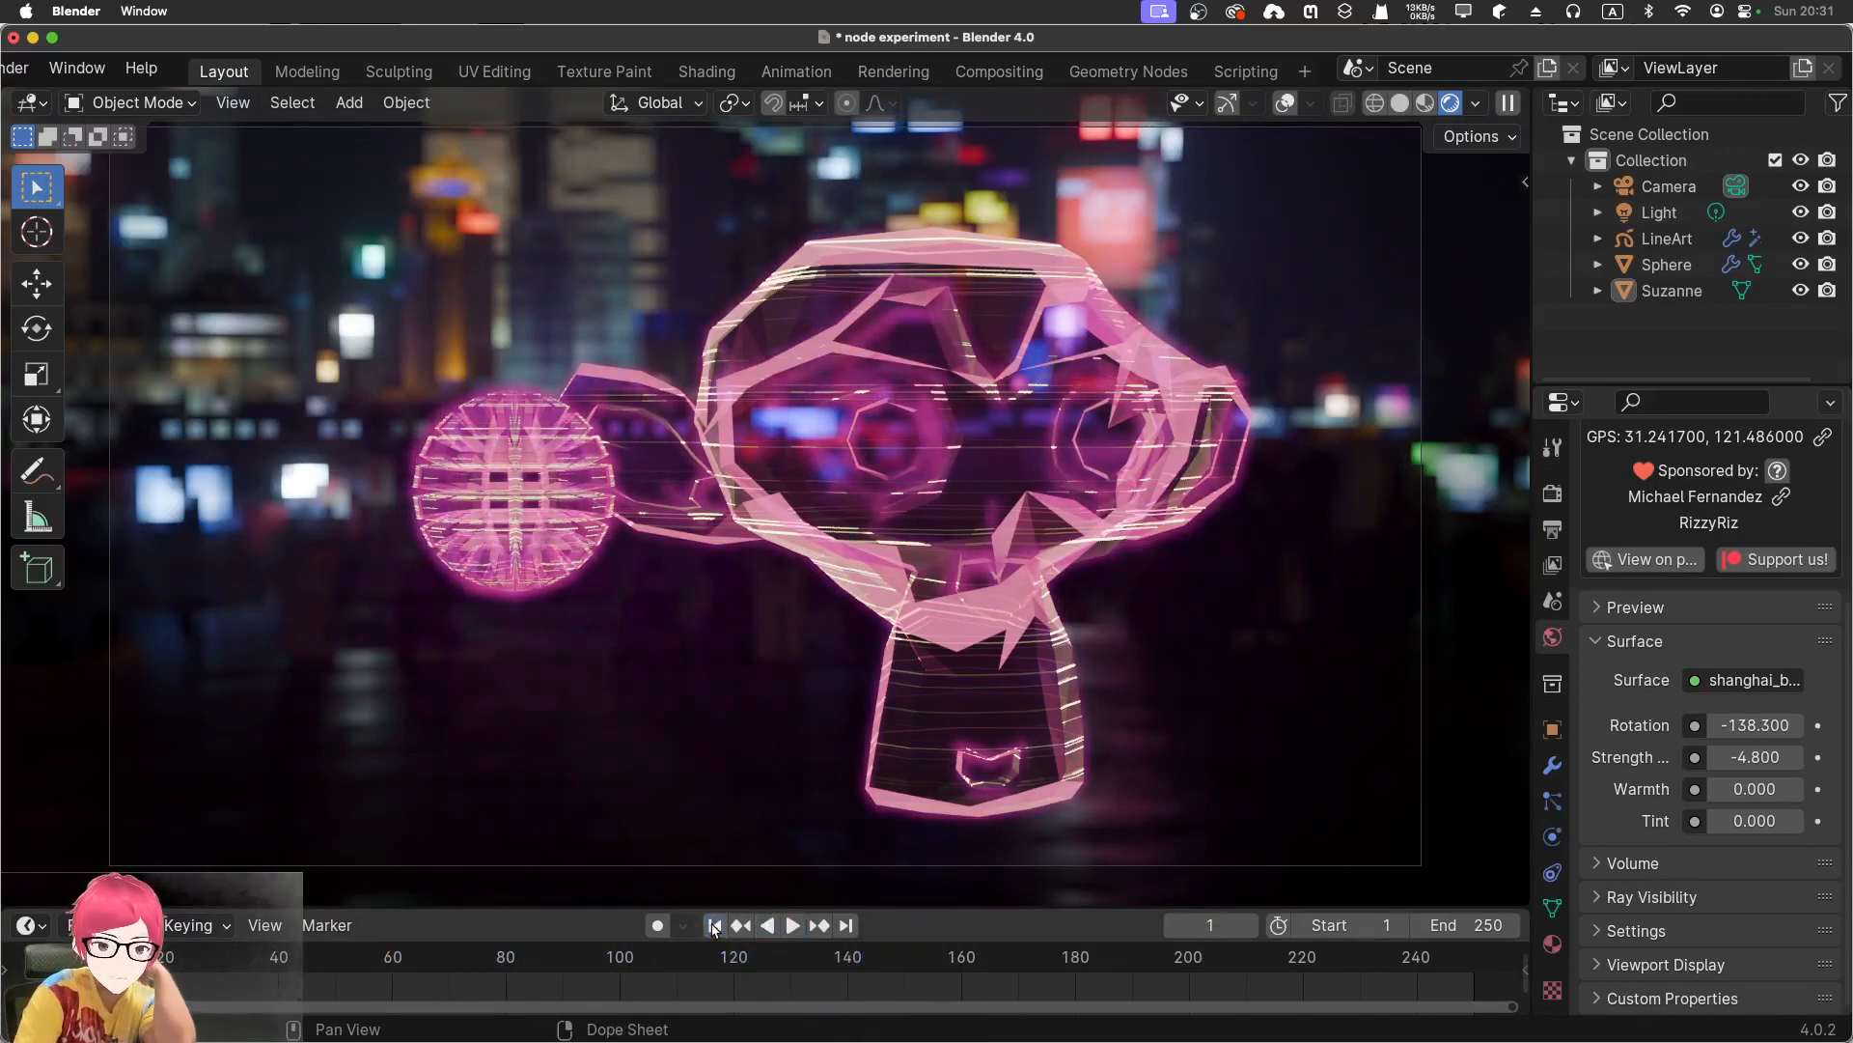
# Save the file with the monkey selected, and set up the Shading workspace with a camera view and a taller node editor
pyautogui.click(794, 361)
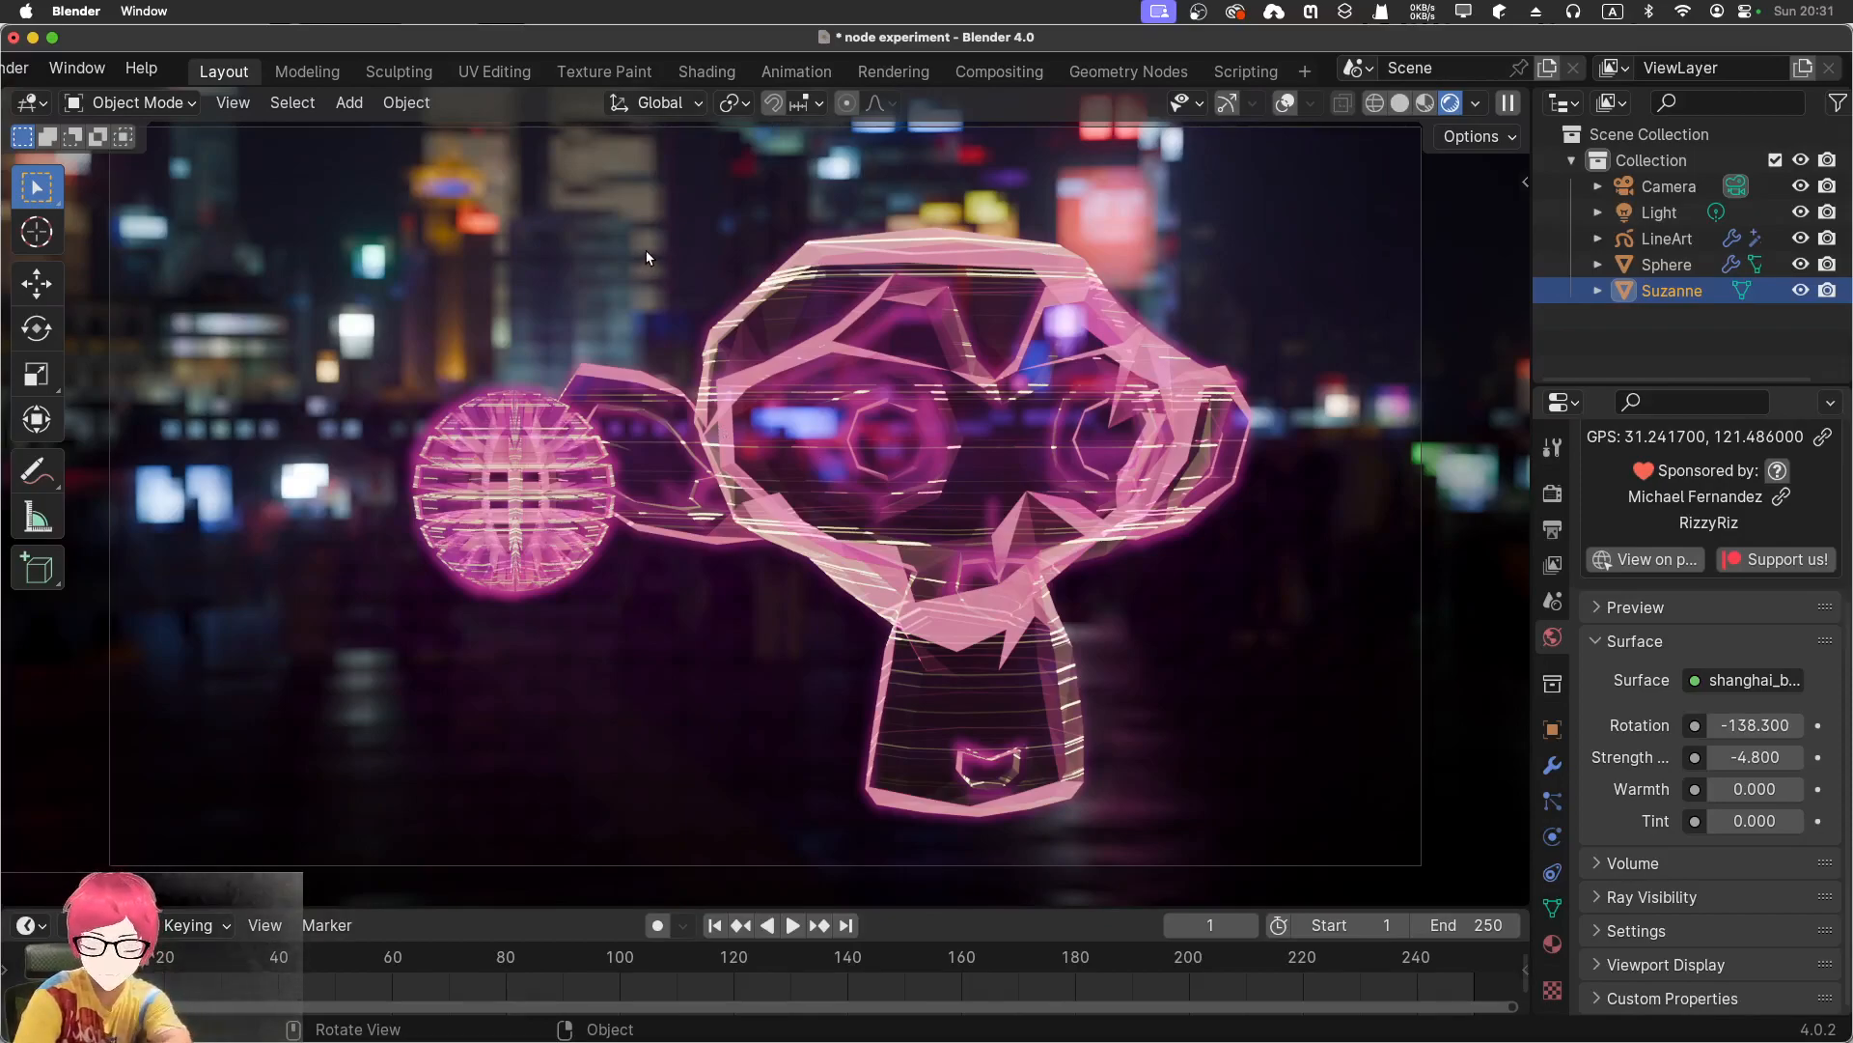
pyautogui.press('super+s')
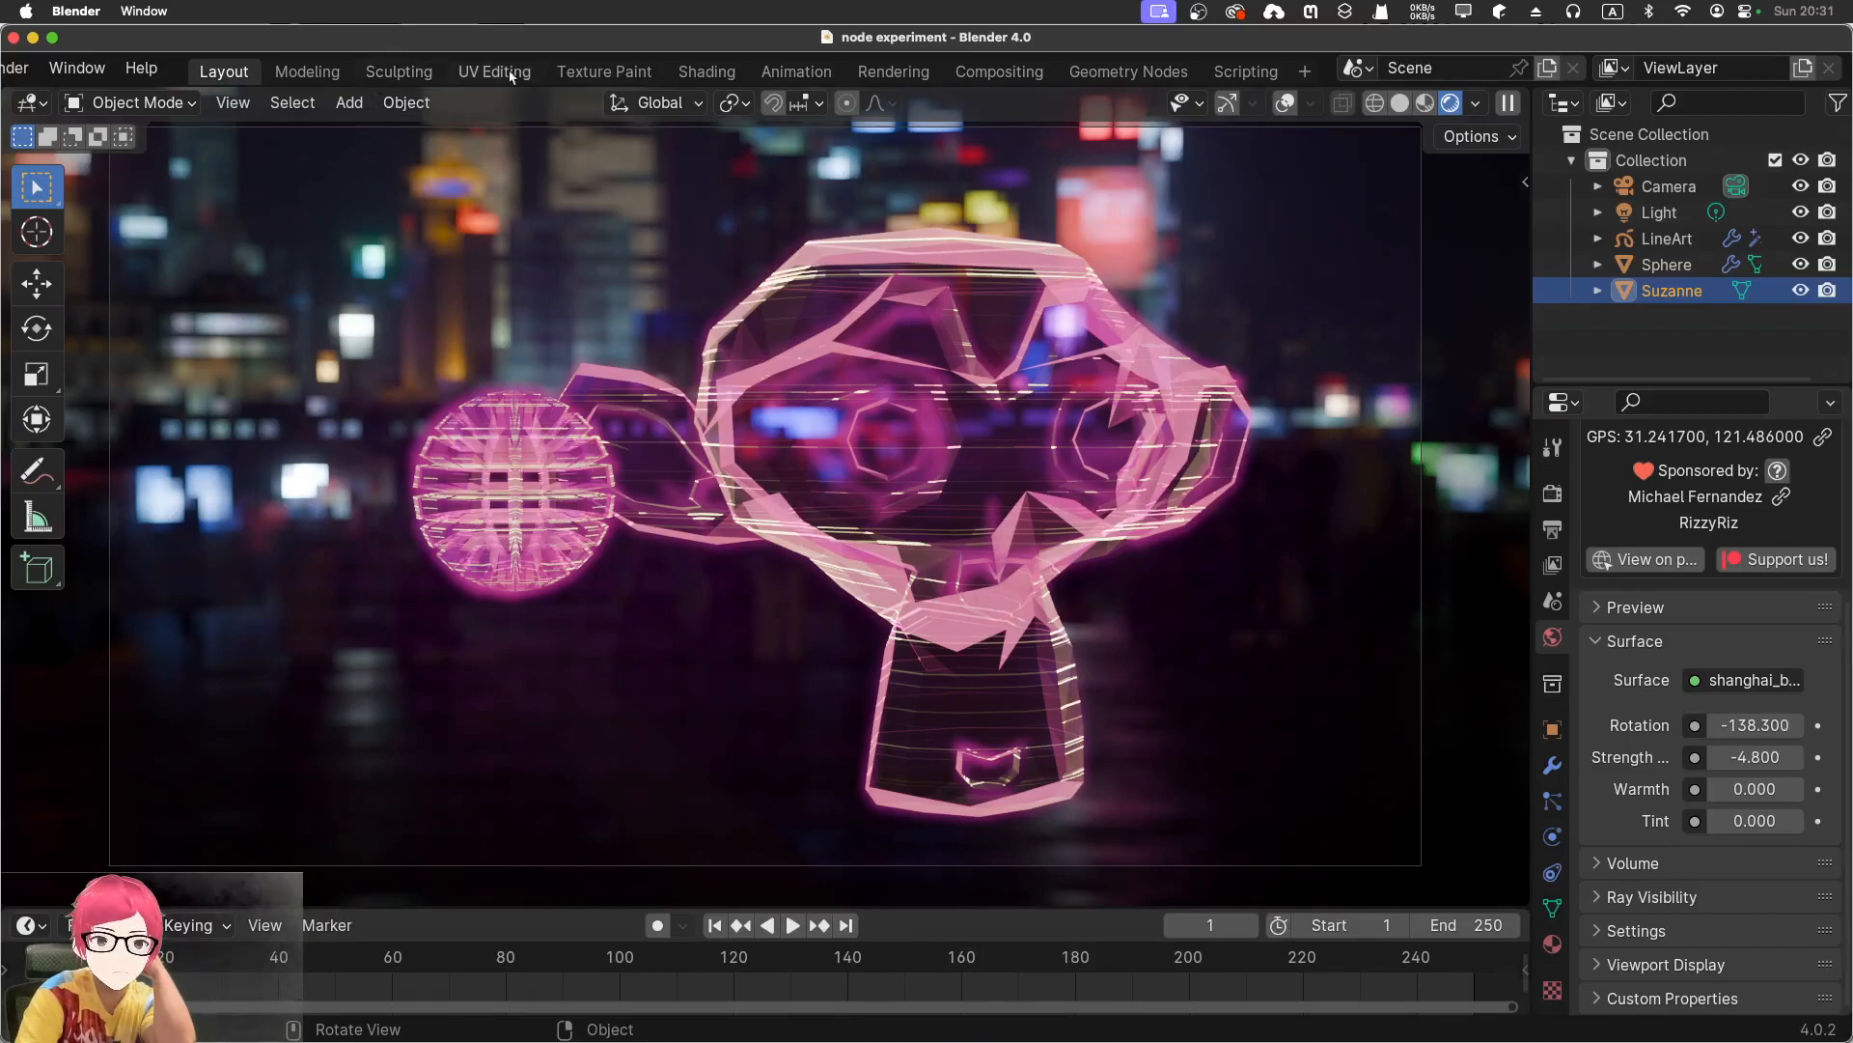
pyautogui.click(681, 74)
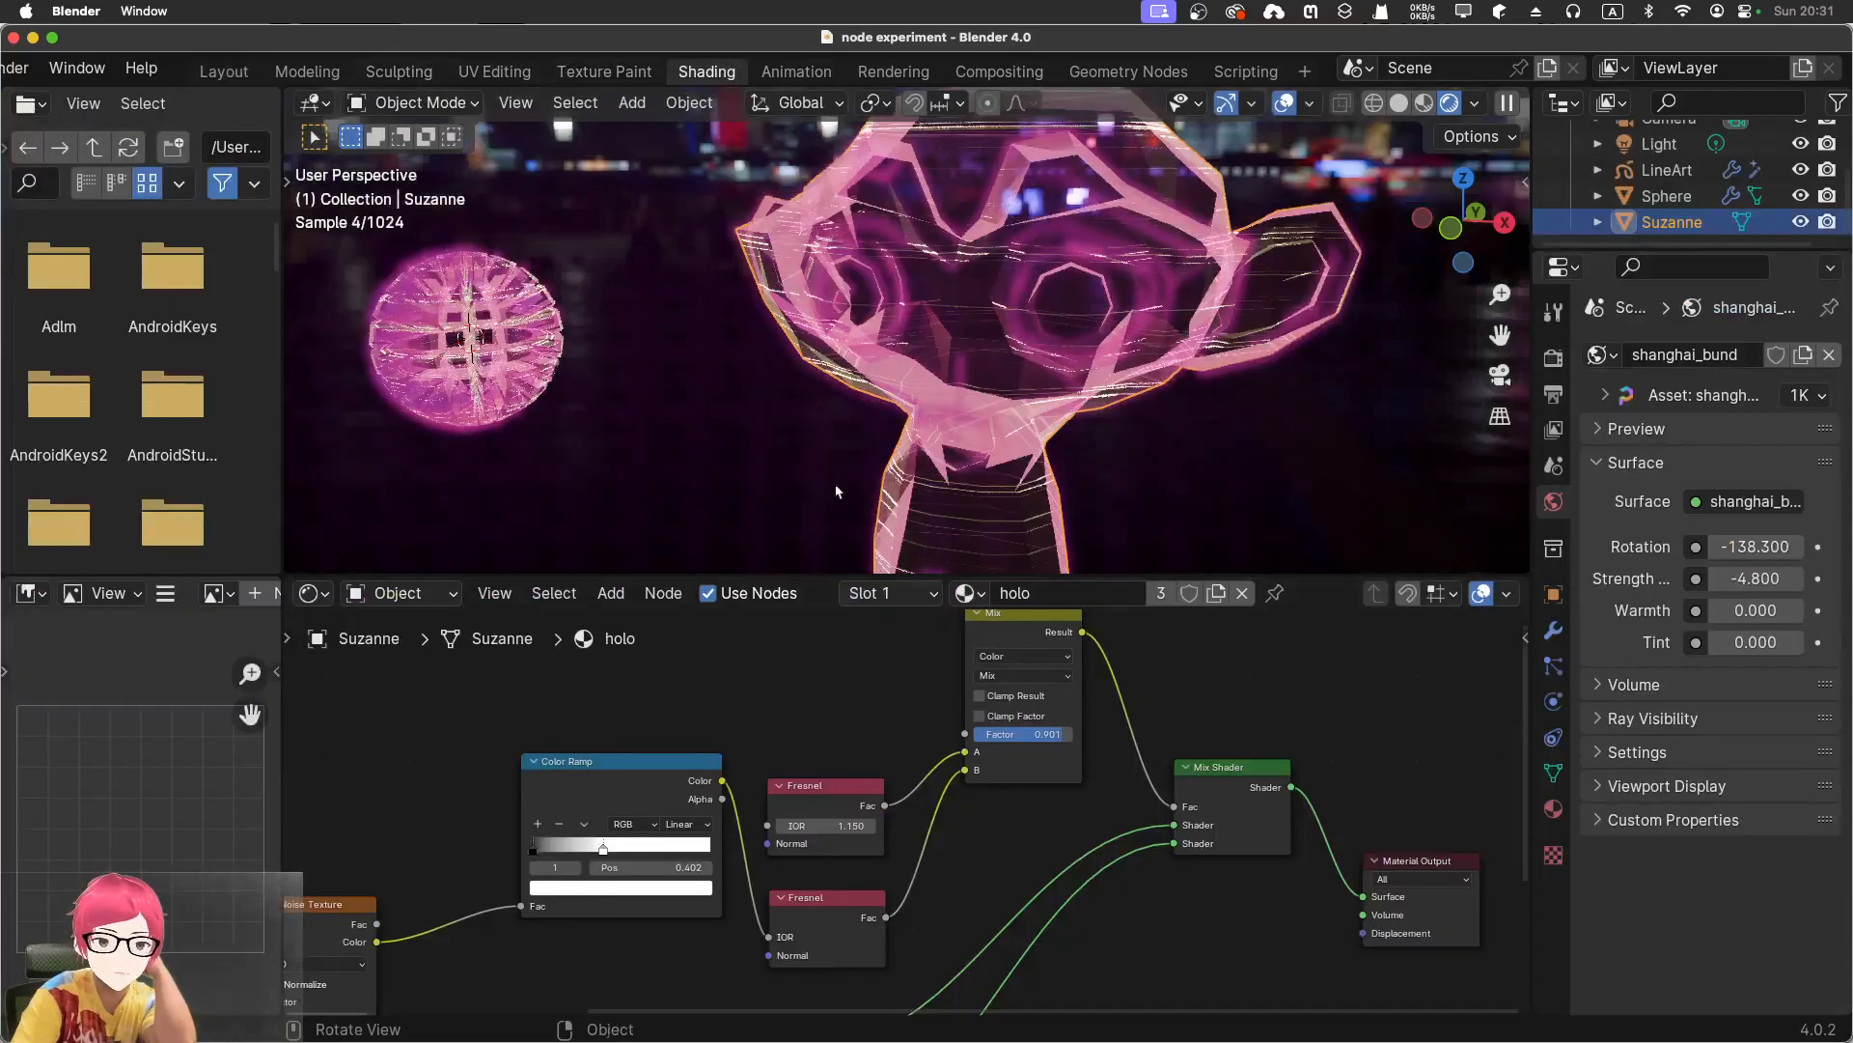
pyautogui.click(749, 459)
pyautogui.press('KP_0')
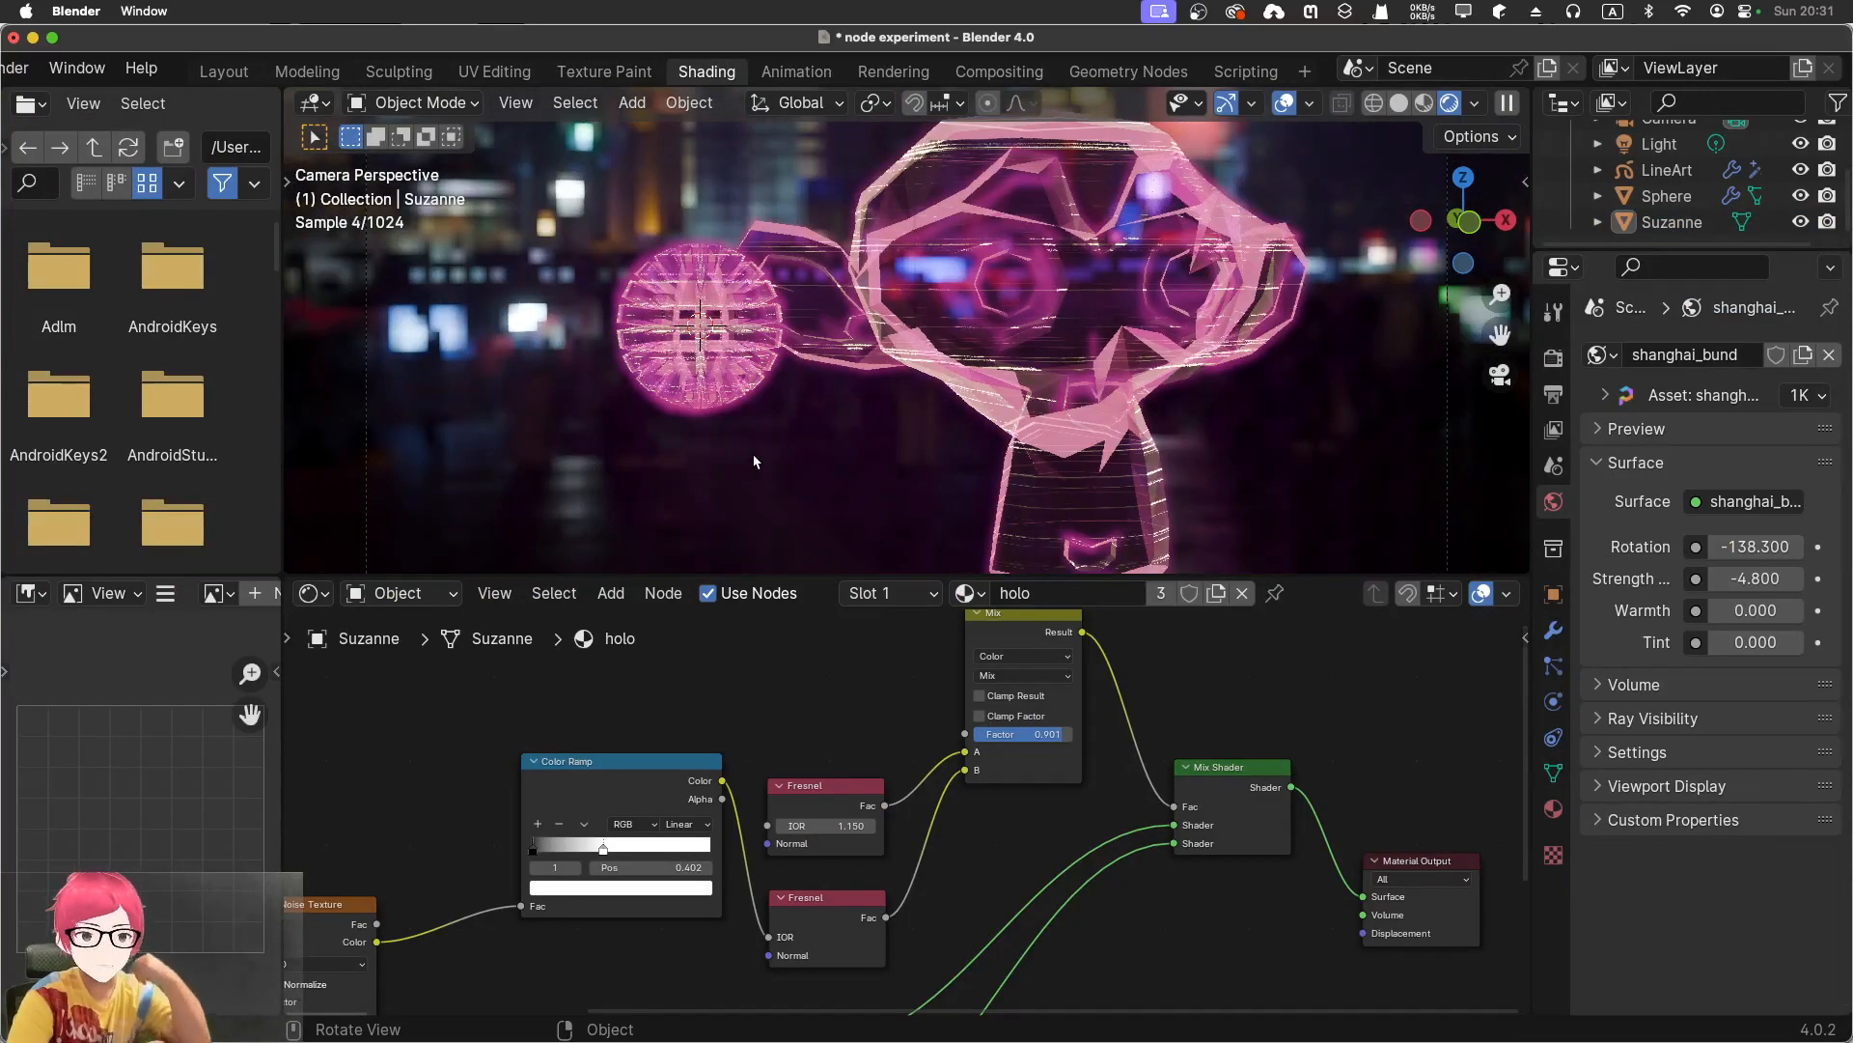
pyautogui.scroll(-2, 841, 481)
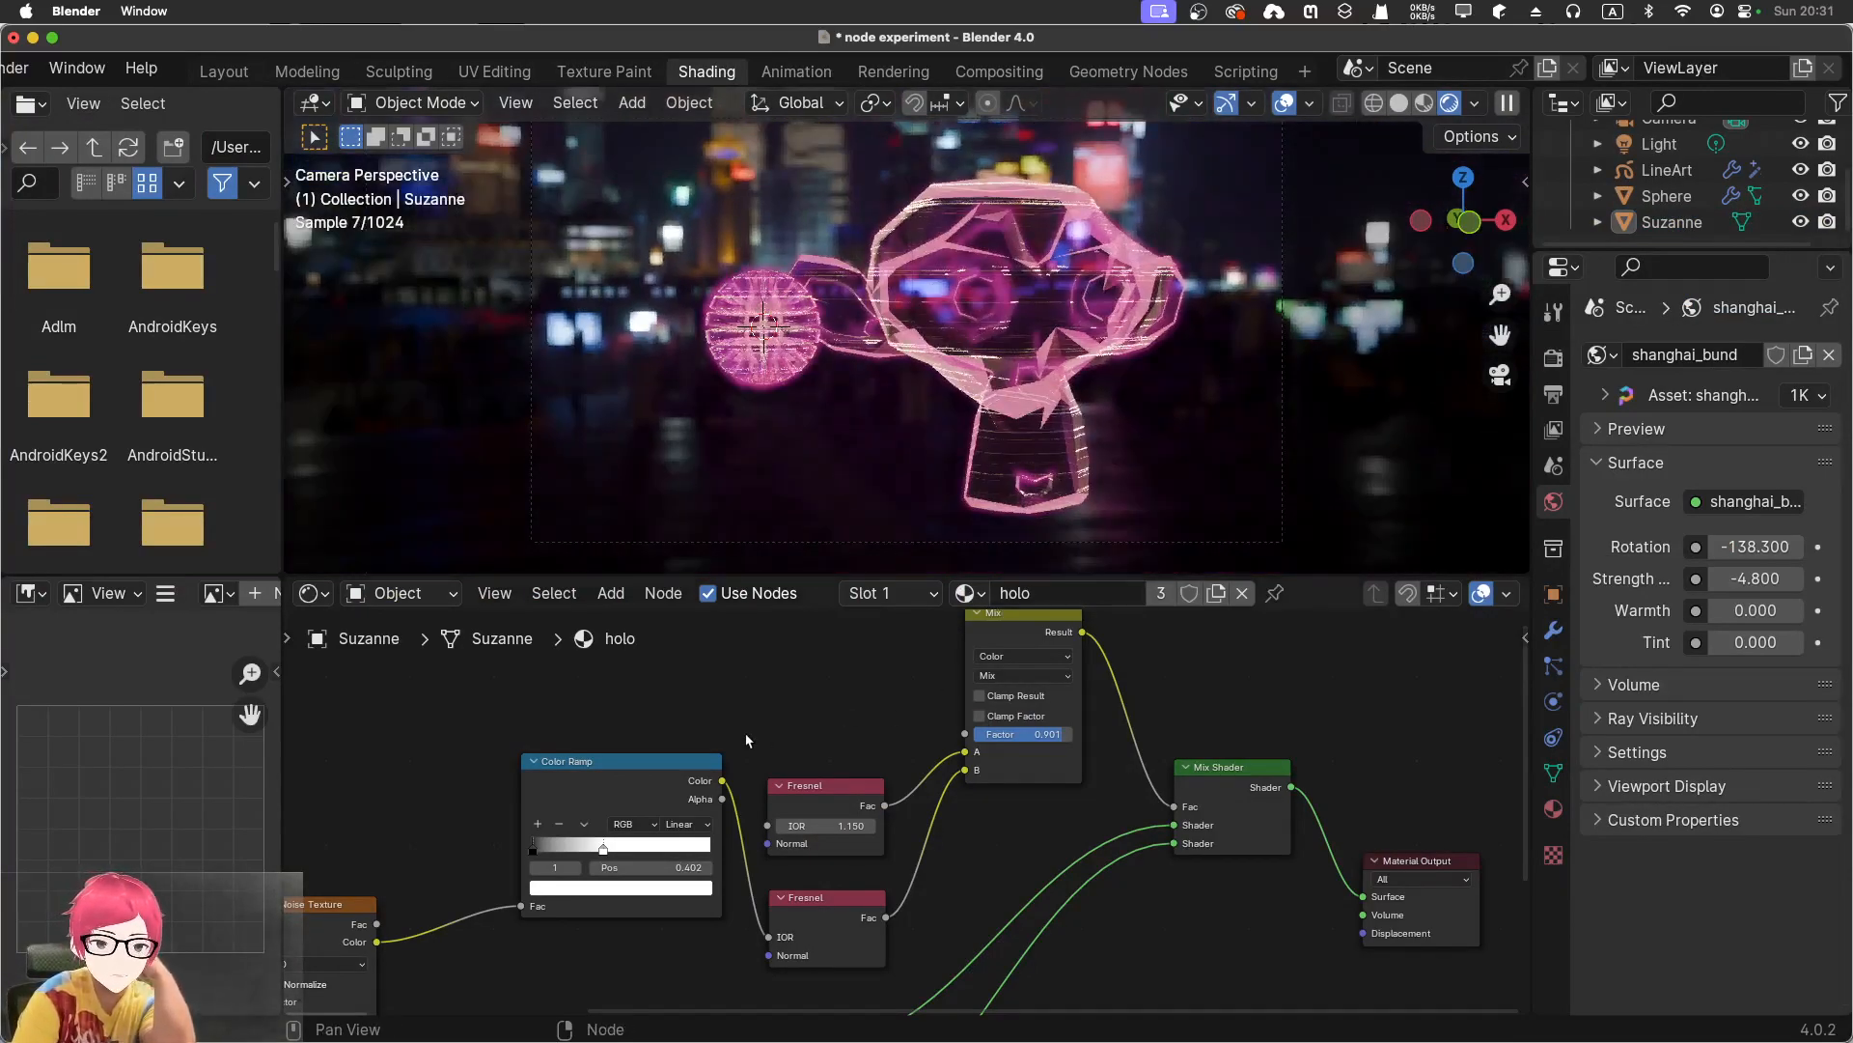
pyautogui.moveTo(710, 761); pyautogui.dragTo(896, 687, button='middle')
pyautogui.moveTo(810, 576); pyautogui.dragTo(811, 483)
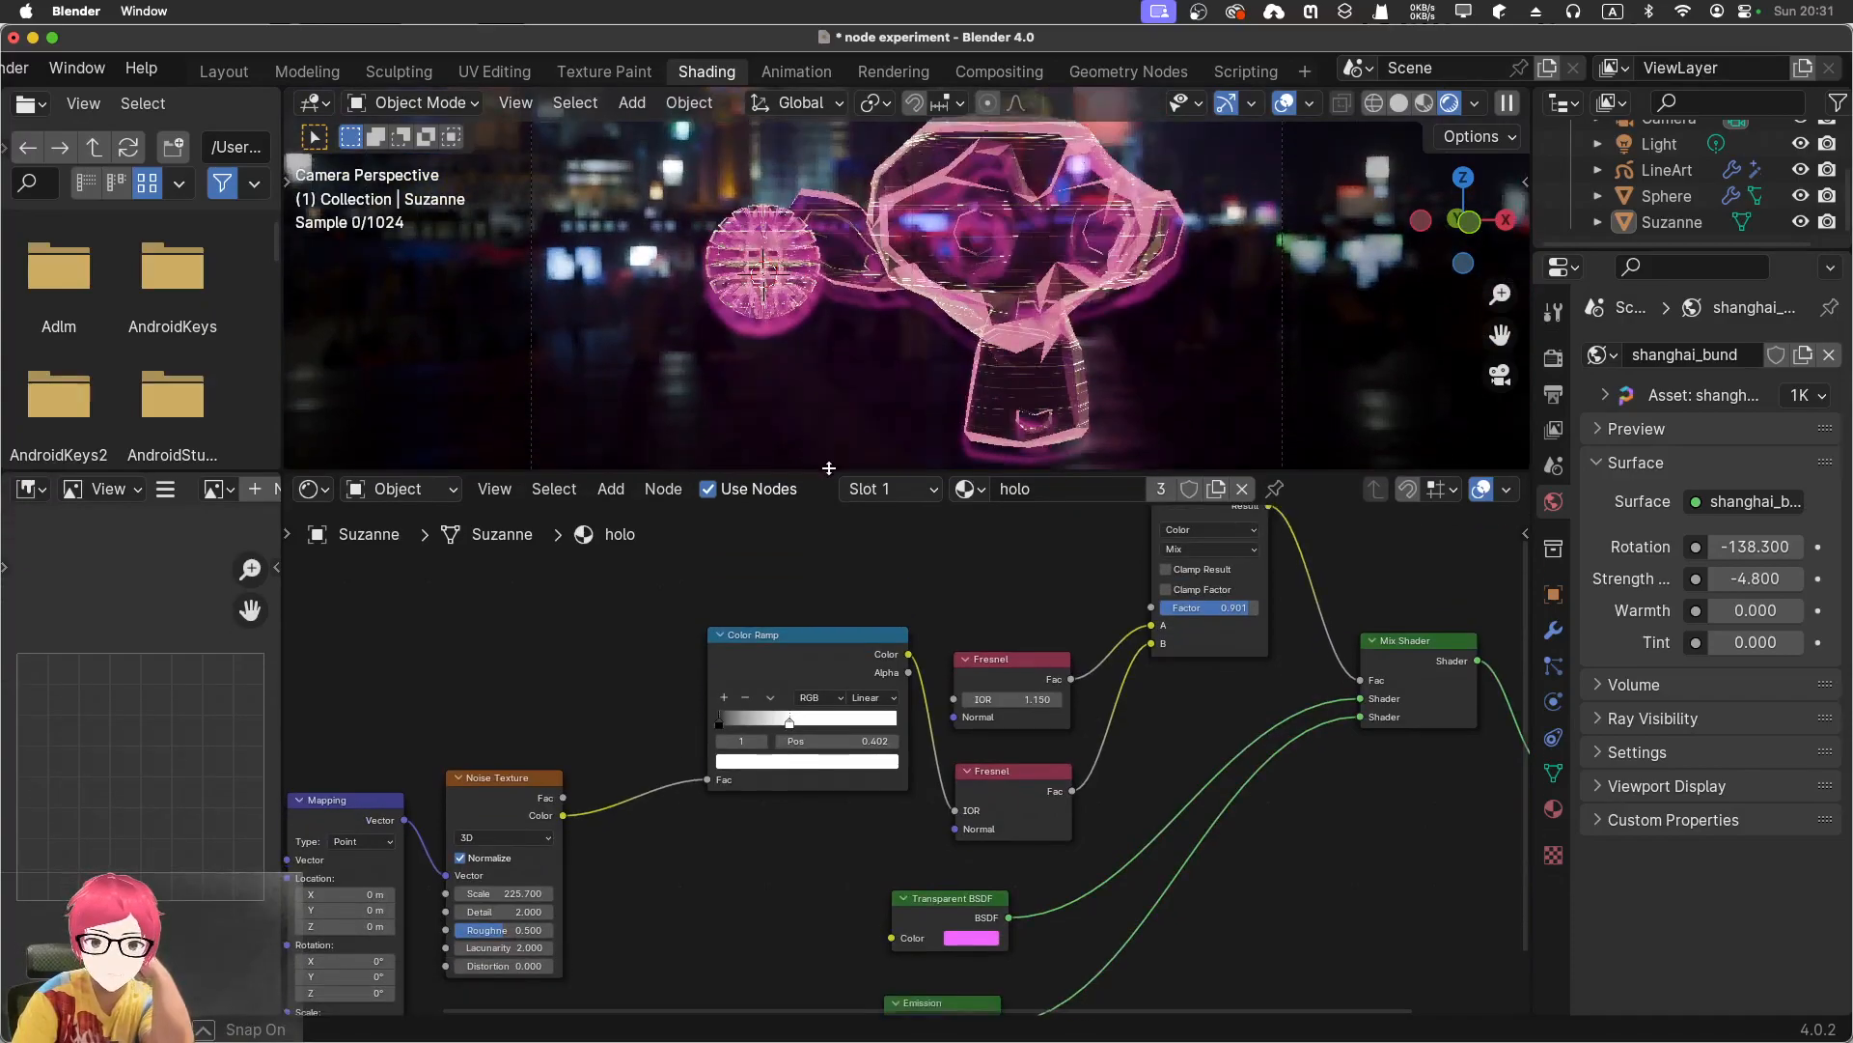
# Keyframe the Mapping node's location and scale at frame 1 in the holo material
pyautogui.moveTo(645, 606); pyautogui.dragTo(821, 554, button='middle')
pyautogui.moveTo(749, 636); pyautogui.dragTo(938, 529, button='middle')
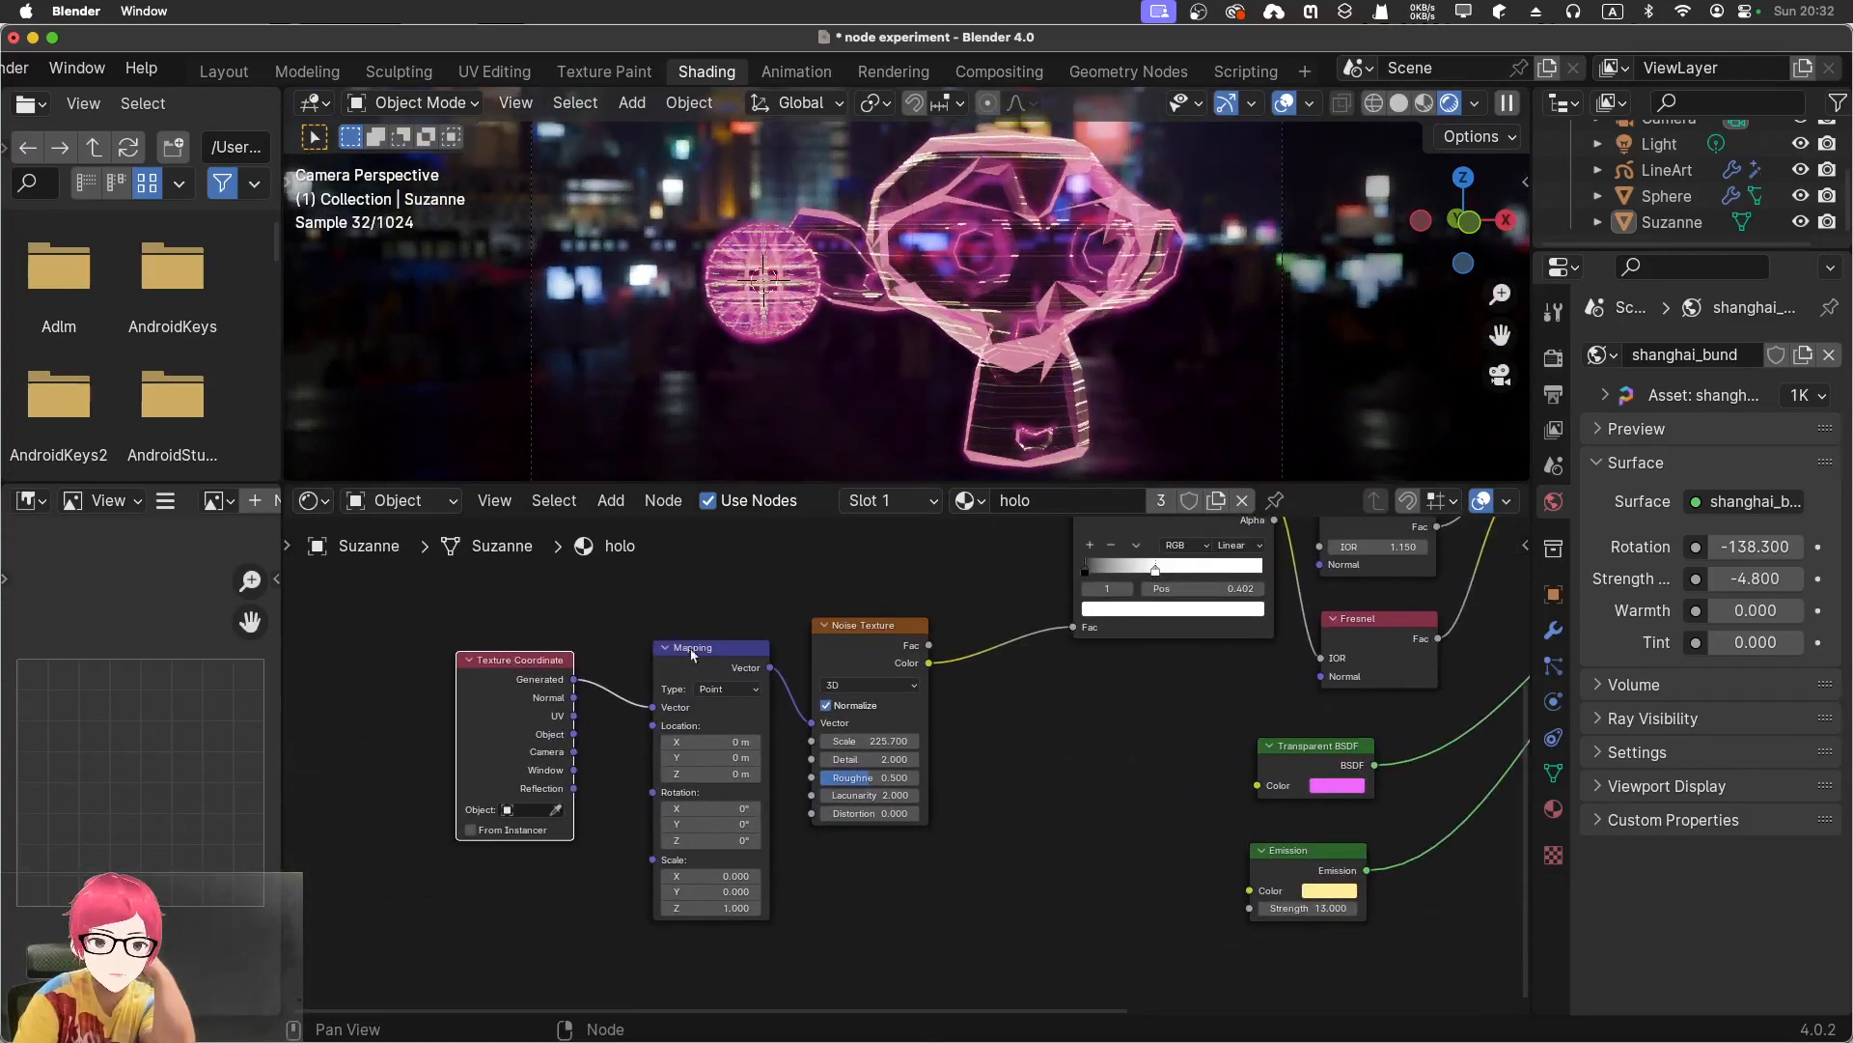
pyautogui.scroll(3, 703, 736)
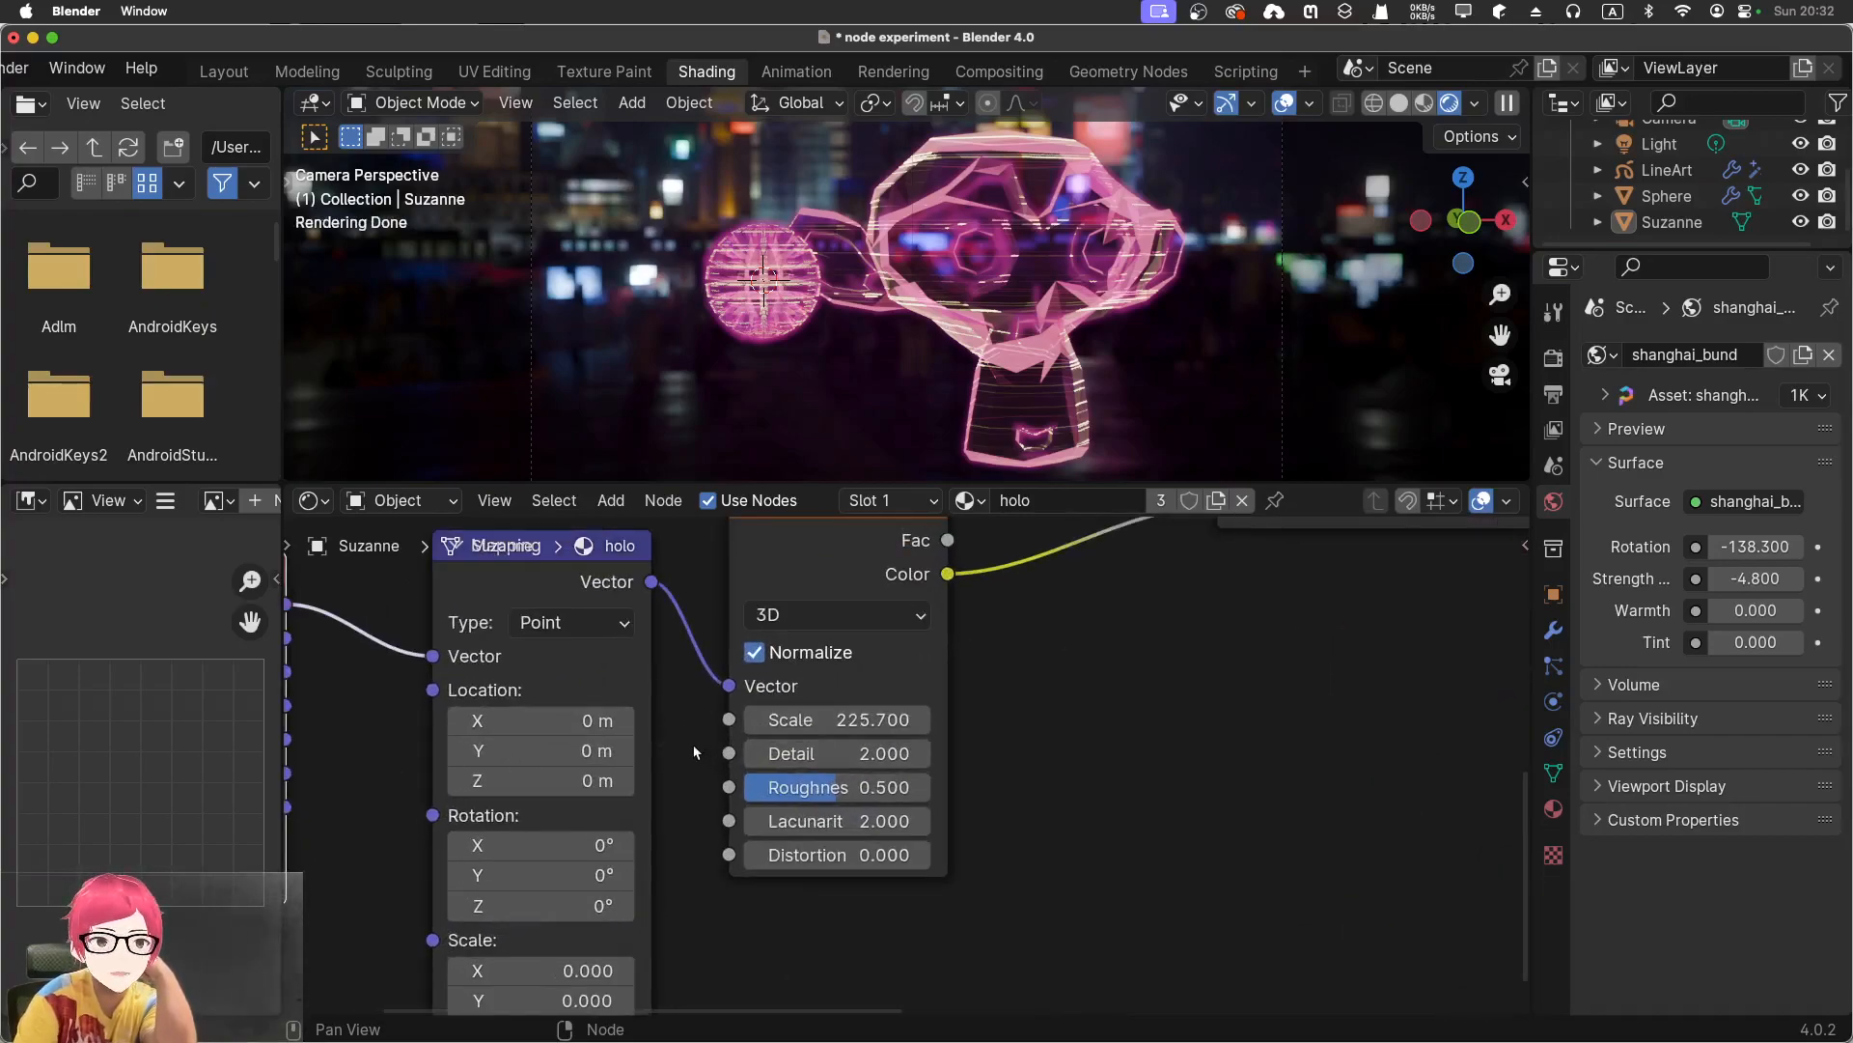
pyautogui.moveTo(682, 752); pyautogui.dragTo(712, 736, button='middle')
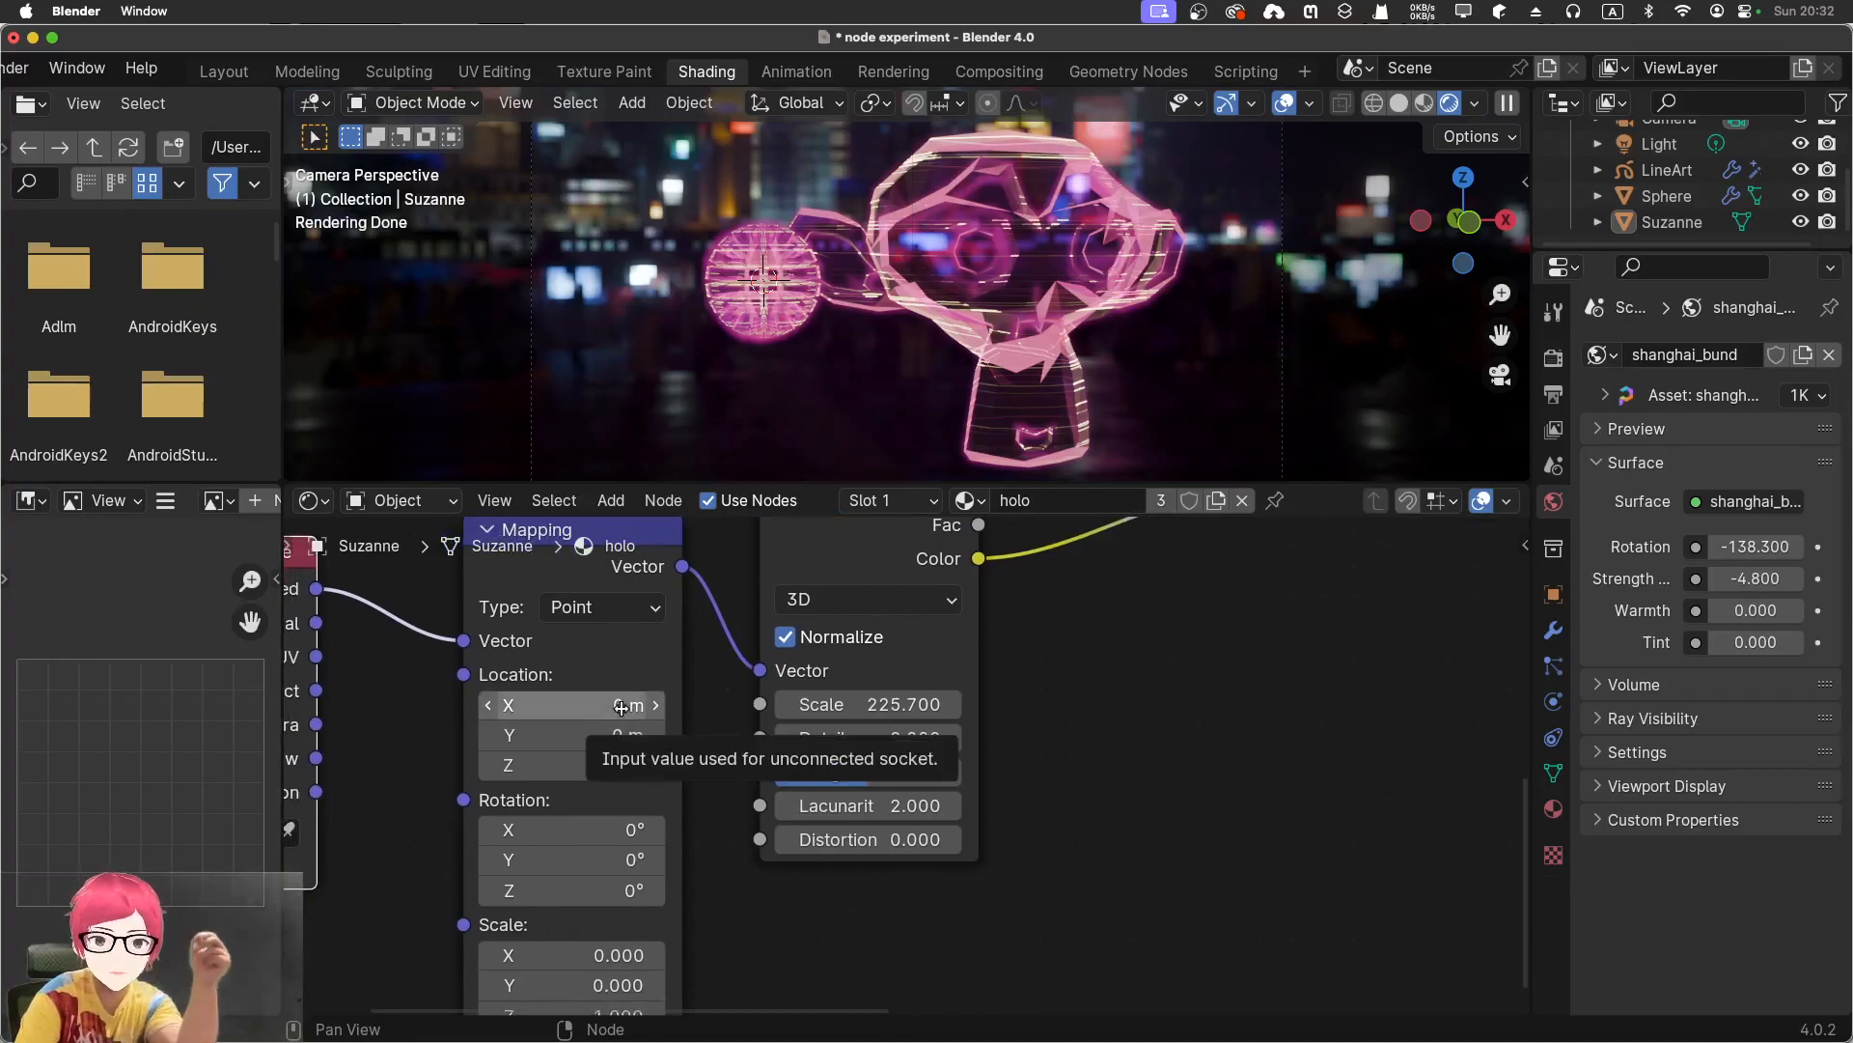
pyautogui.press('i')
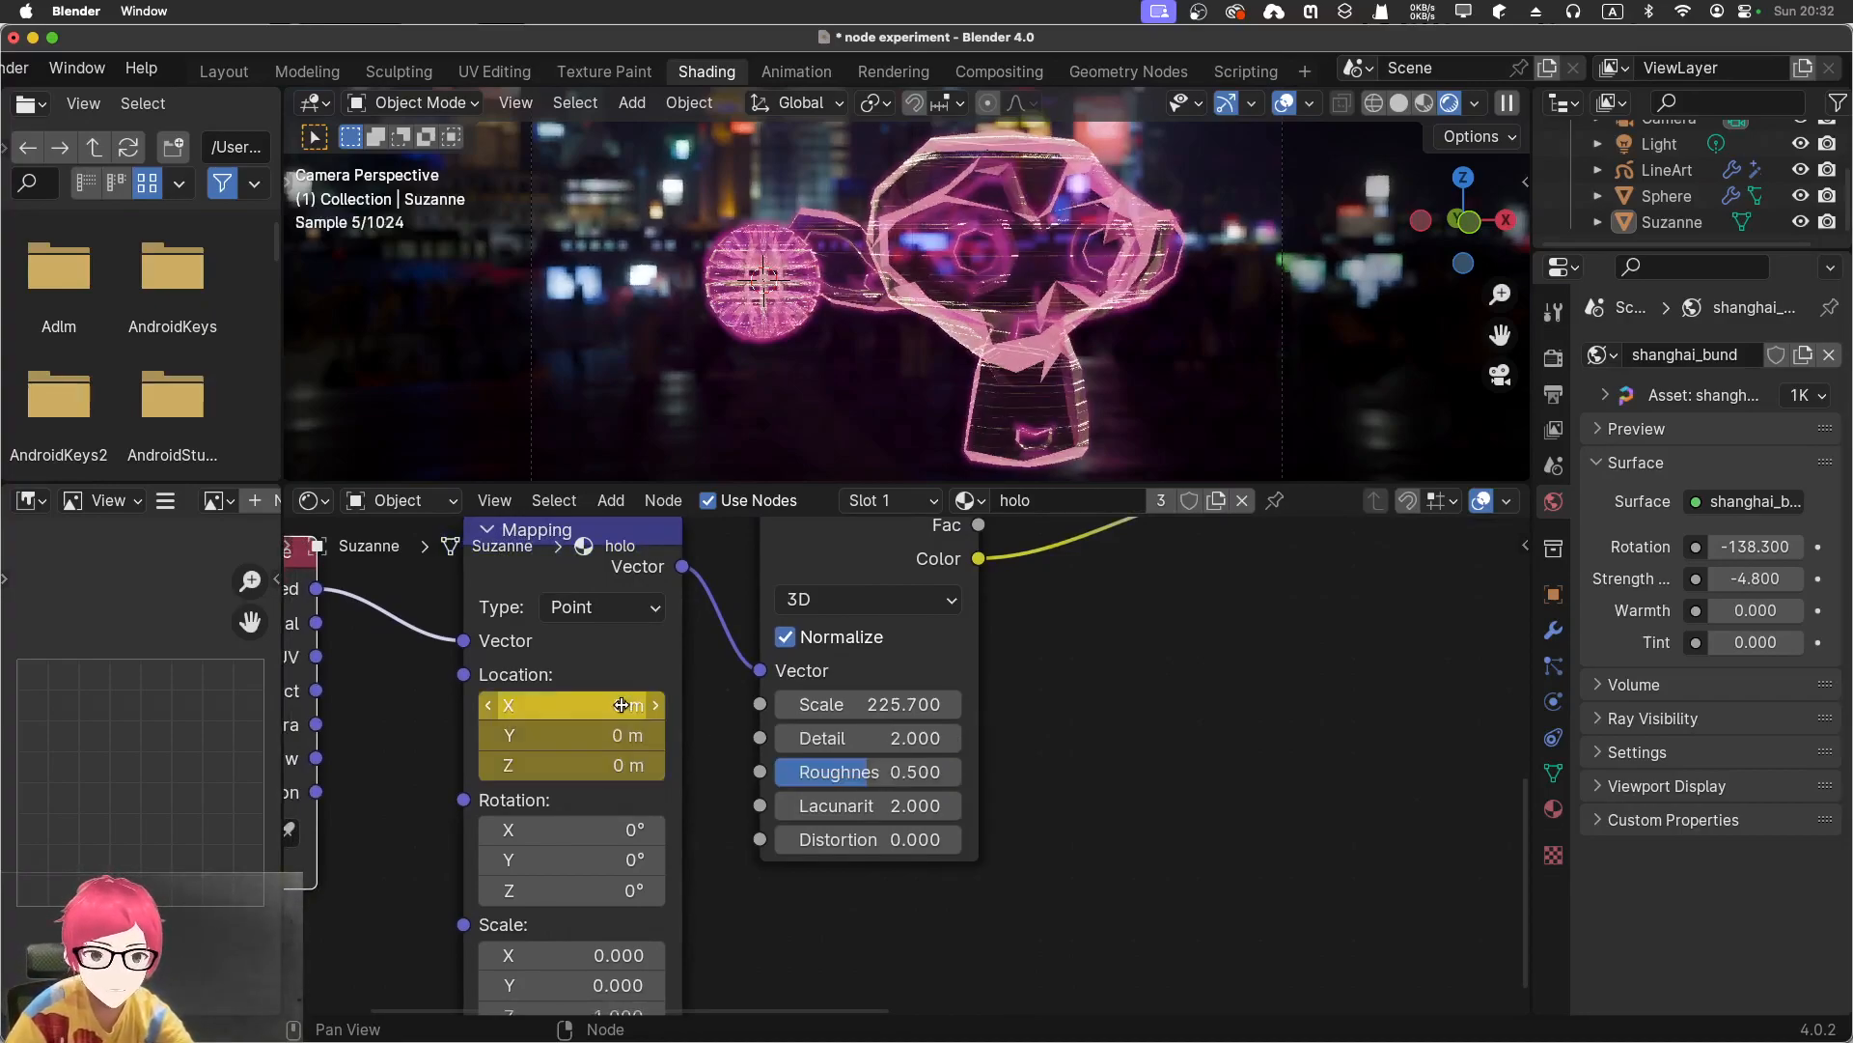
pyautogui.moveTo(788, 931); pyautogui.dragTo(802, 845, button='middle')
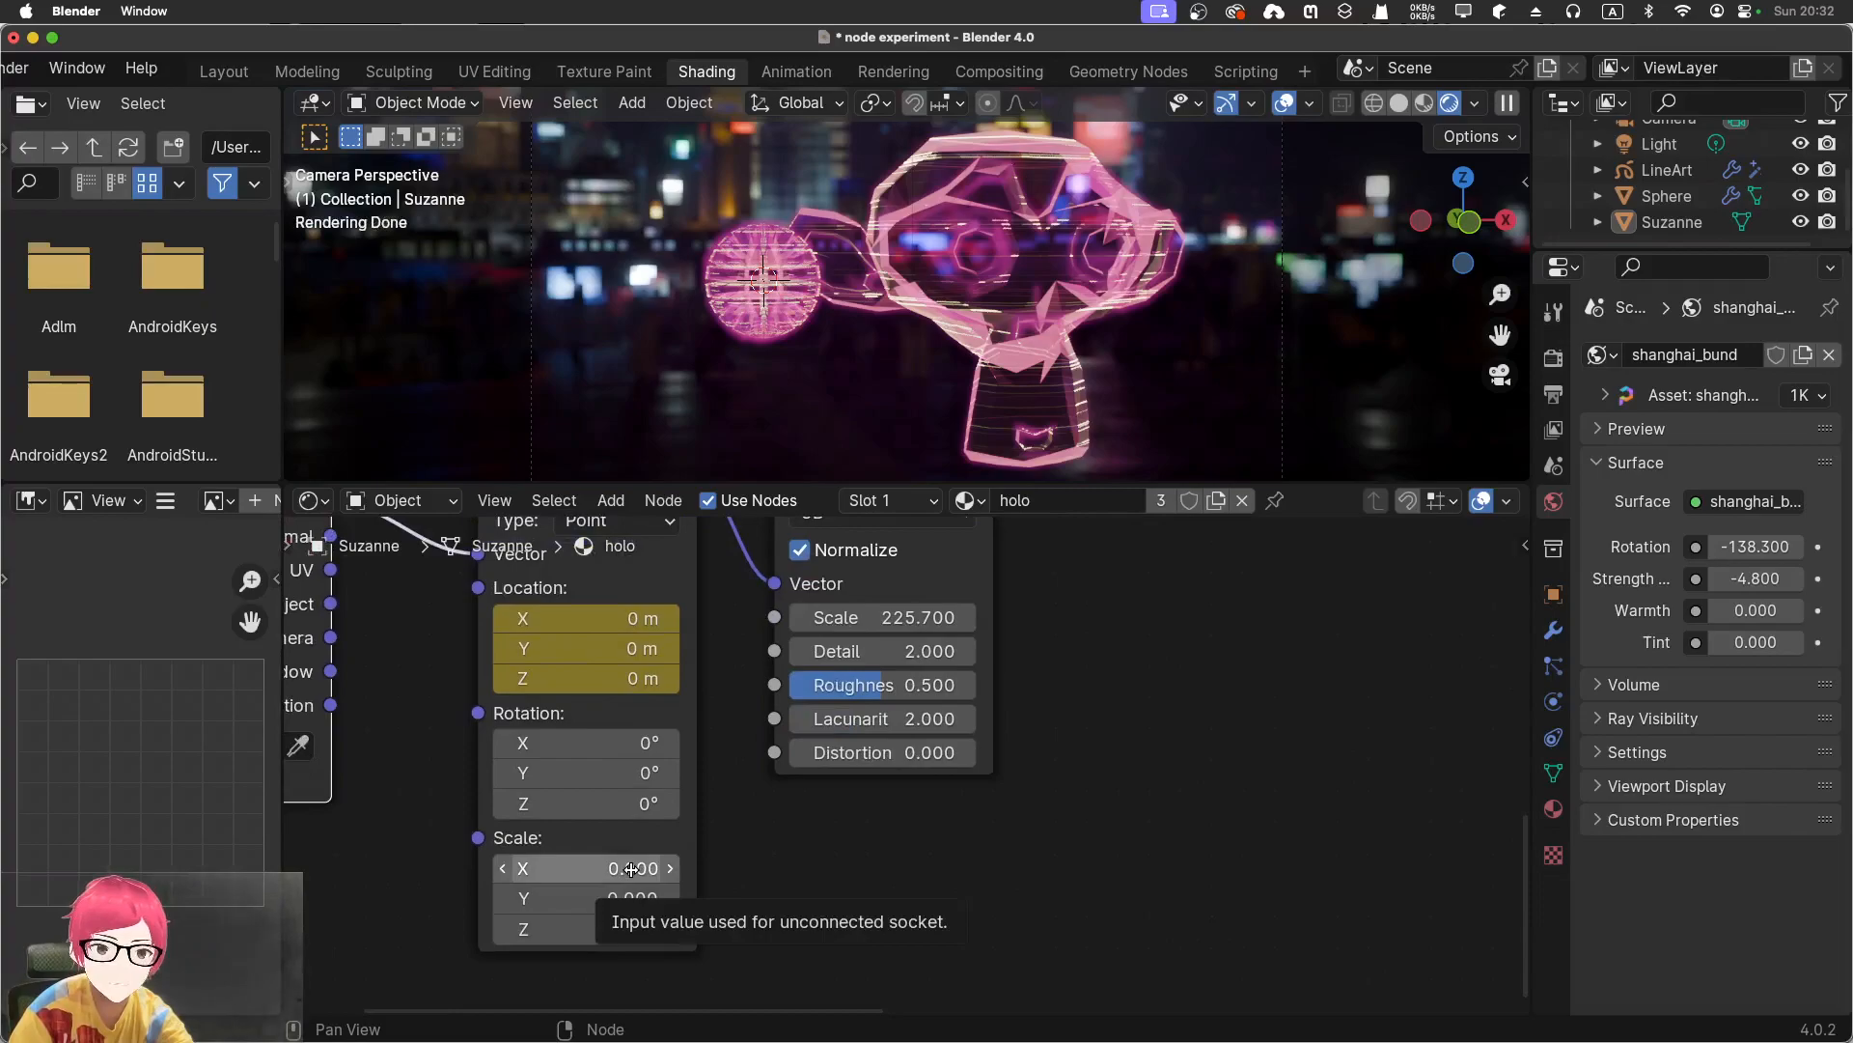
pyautogui.press('i')
# Keyframe the Noise Texture node's scale and try to keyframe the Color Ramp
pyautogui.moveTo(1268, 758); pyautogui.dragTo(1096, 918, button='middle')
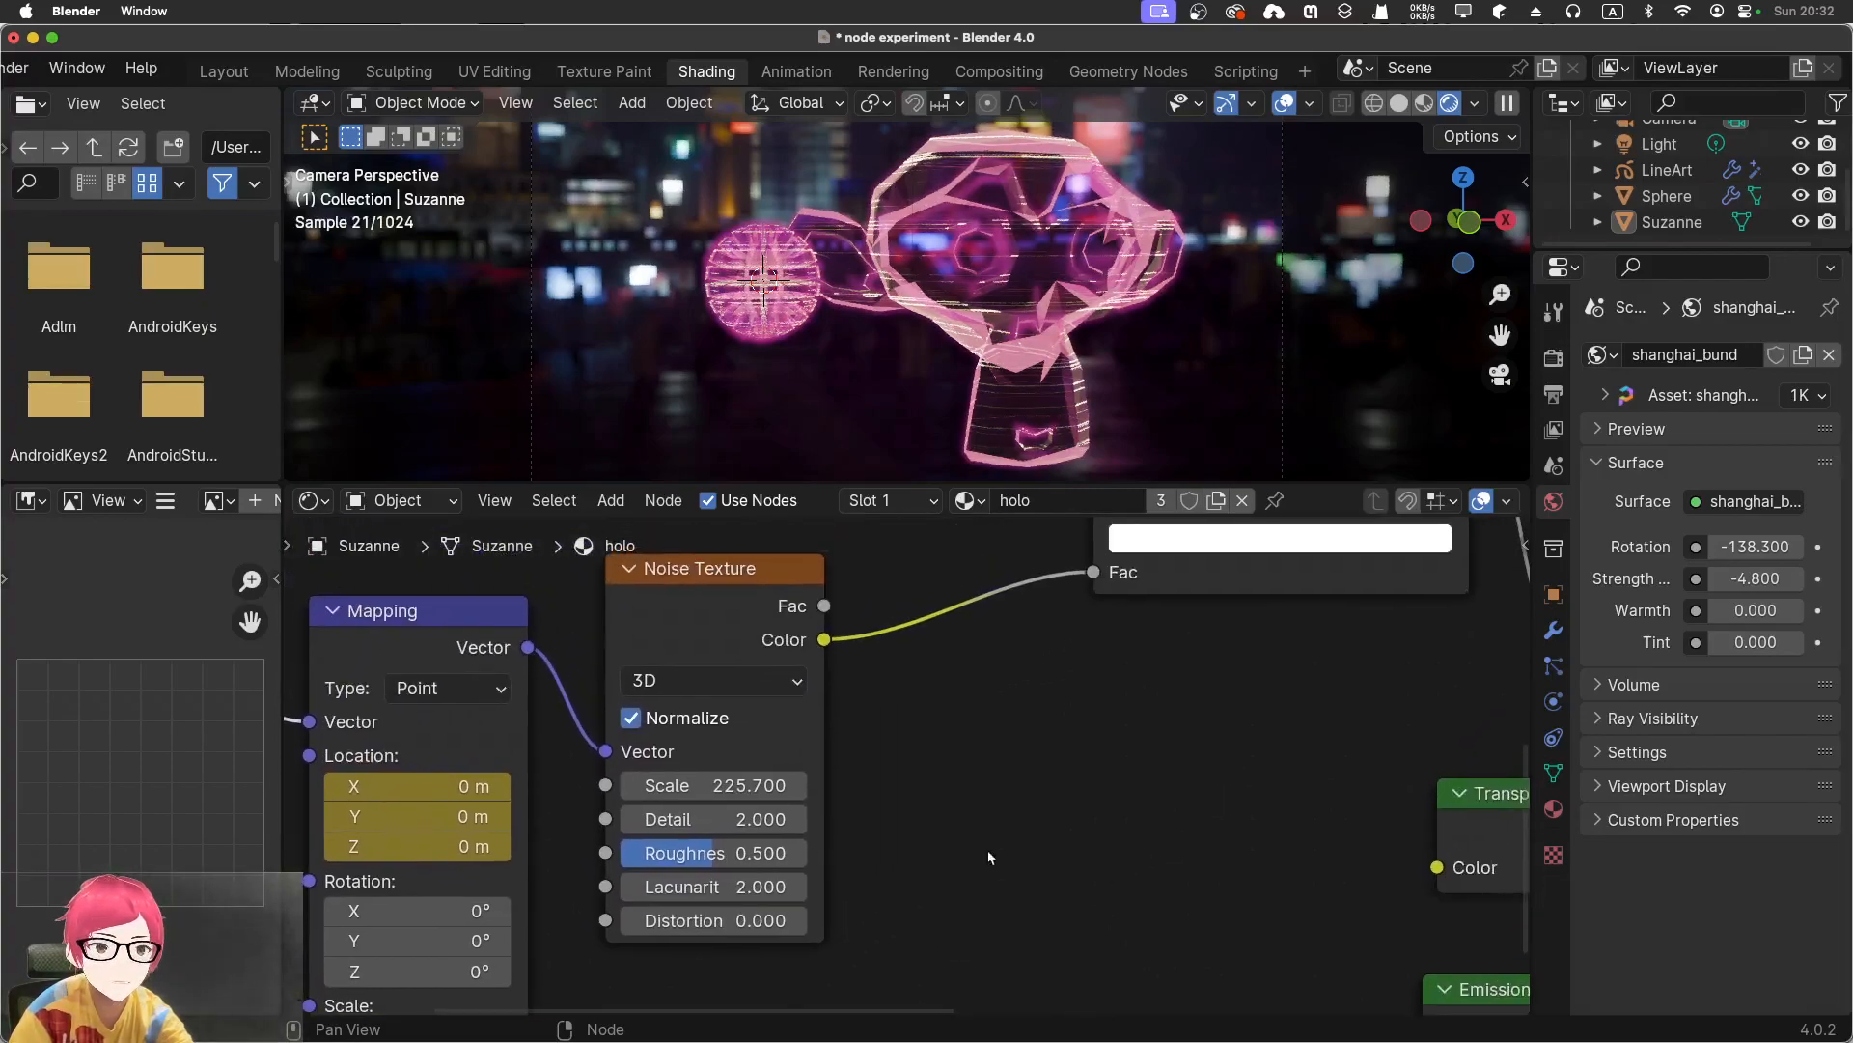
pyautogui.press('i')
pyautogui.moveTo(973, 789); pyautogui.dragTo(849, 899, button='middle')
pyautogui.press('i')
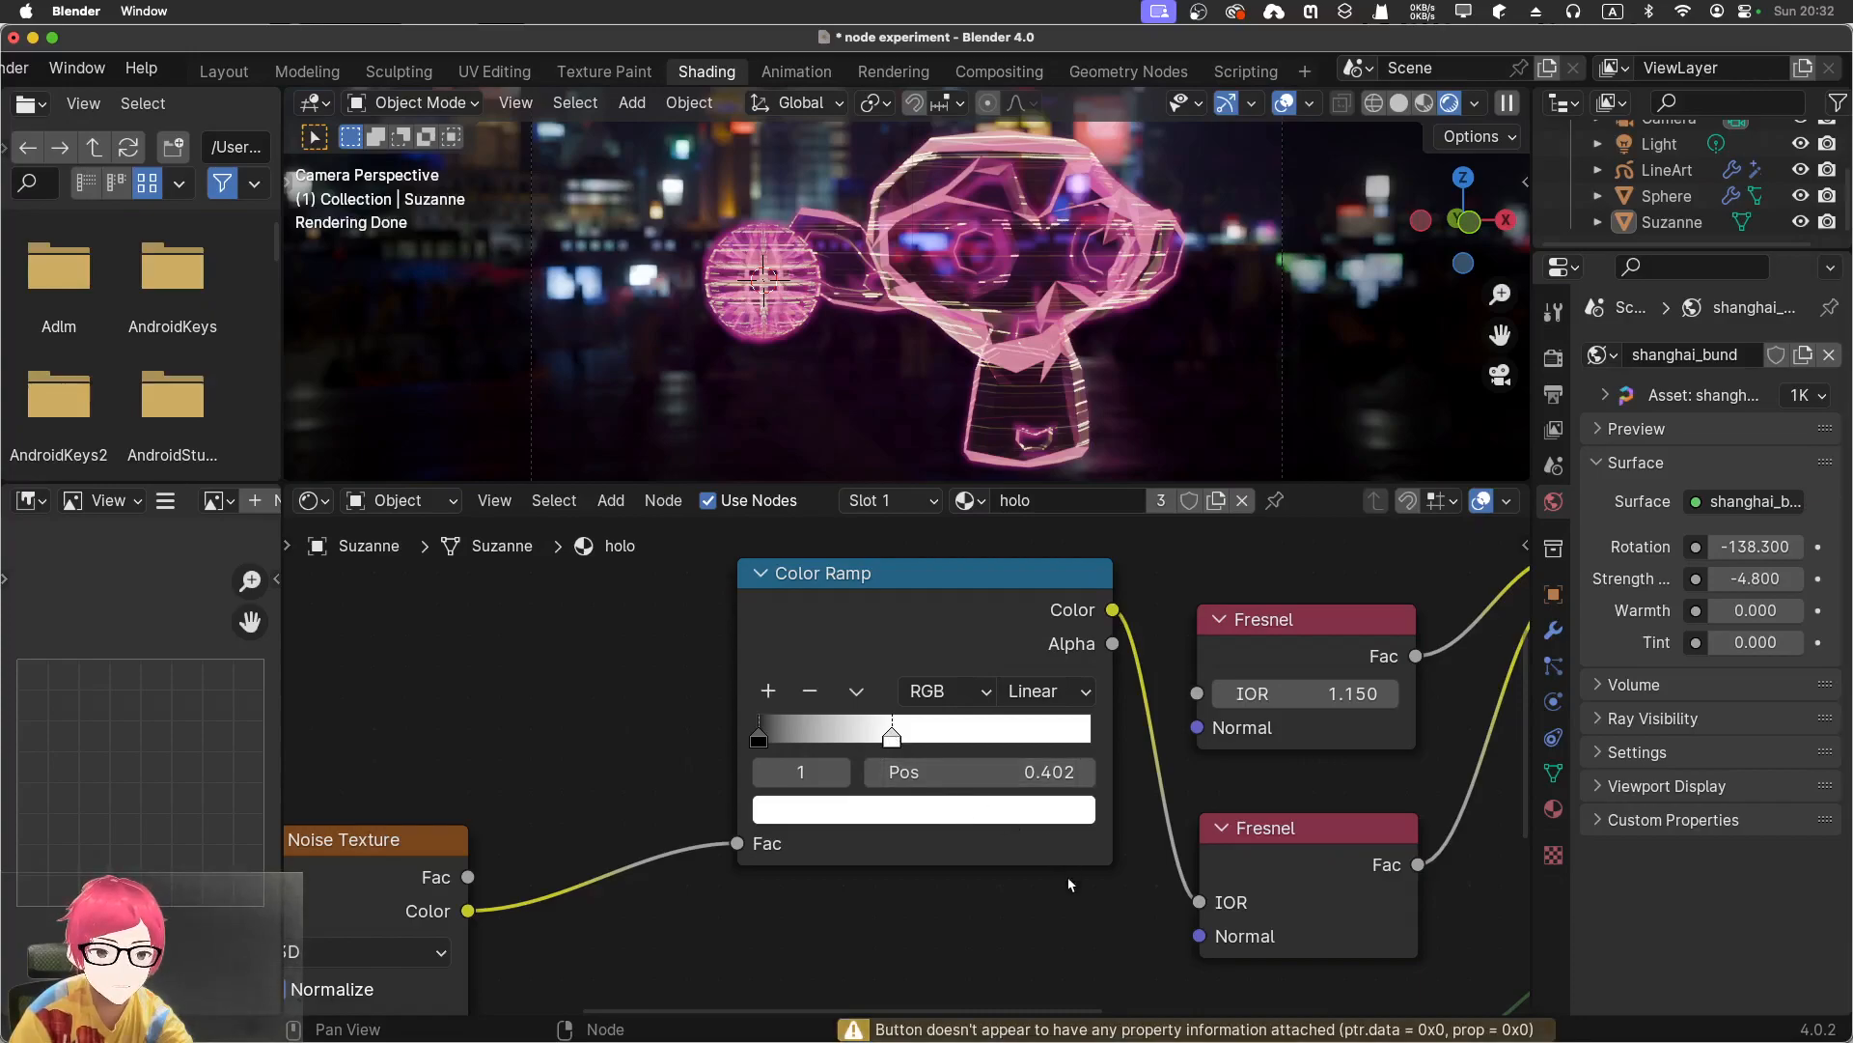
# Keyframe the upper Fresnel node's IOR and the Mix node's factor, keeping the factor at 0.901
pyautogui.hscroll(10, 1062, 821)
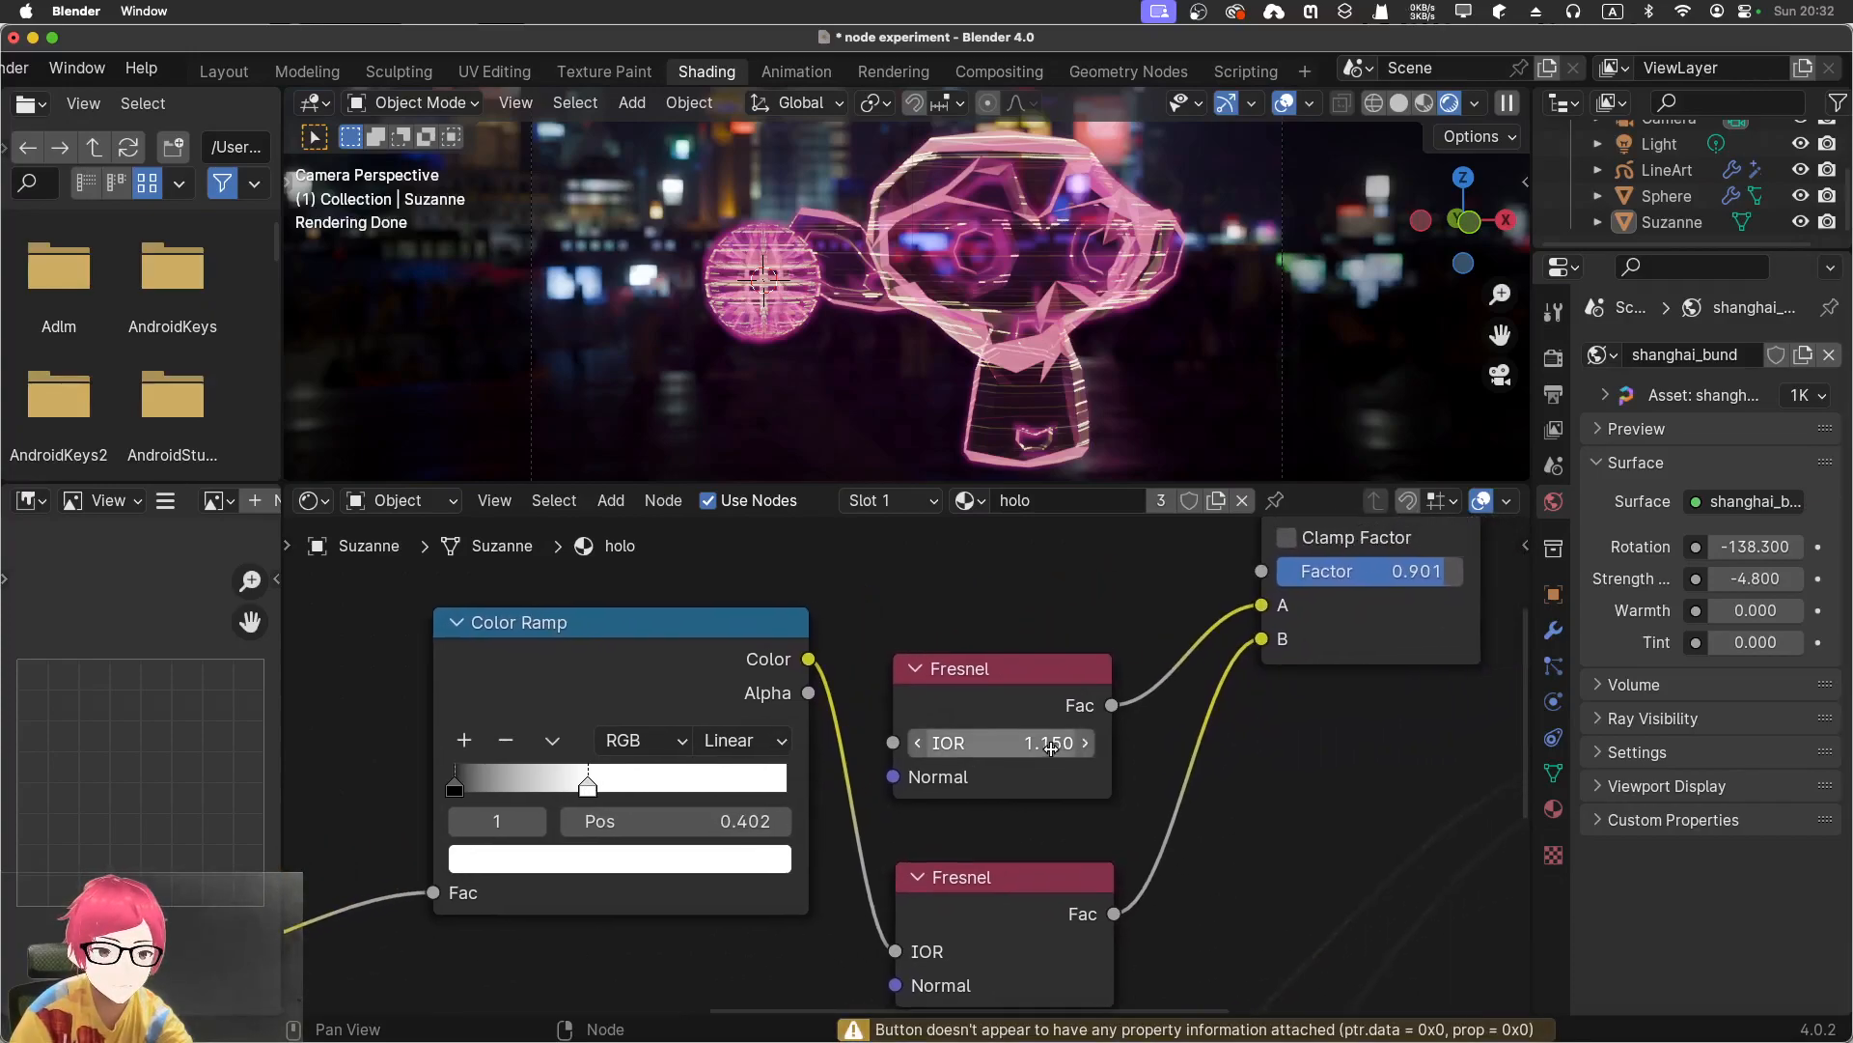
pyautogui.press('i')
pyautogui.hscroll(8, 1062, 767)
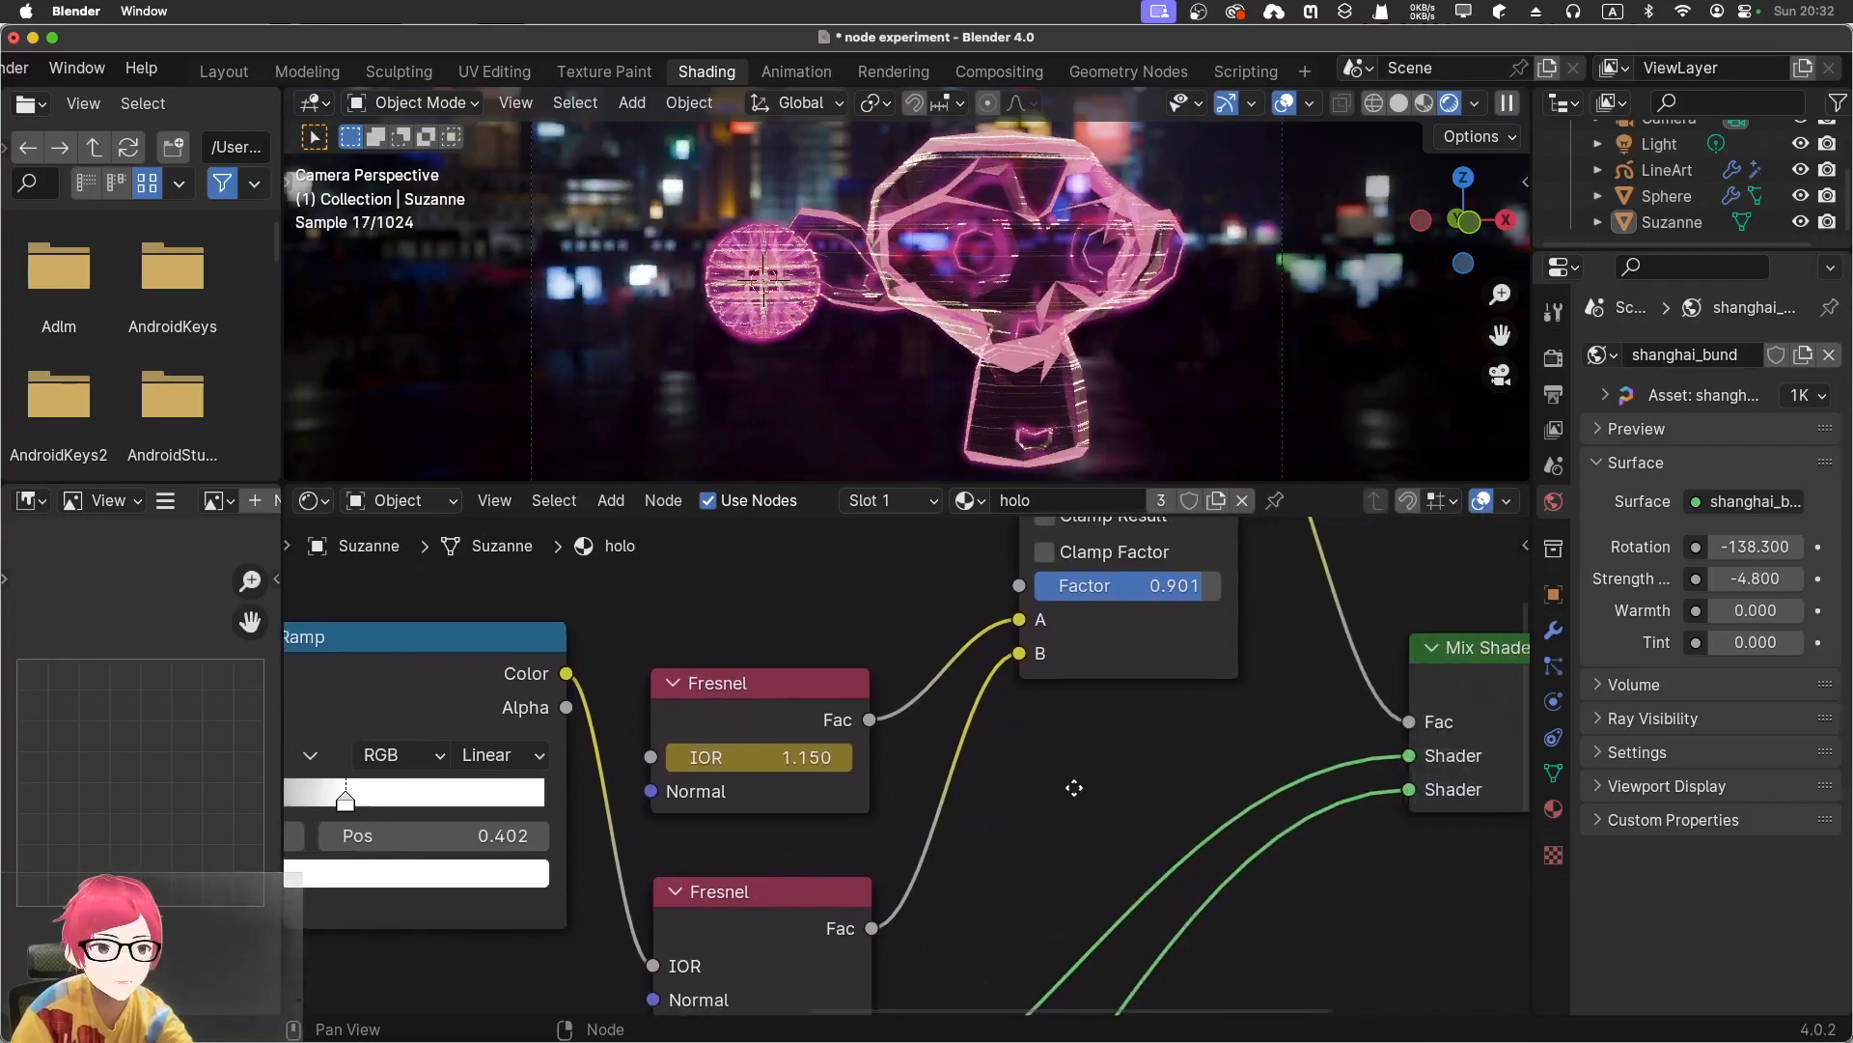
pyautogui.moveTo(1162, 733); pyautogui.dragTo(1016, 848, button='middle')
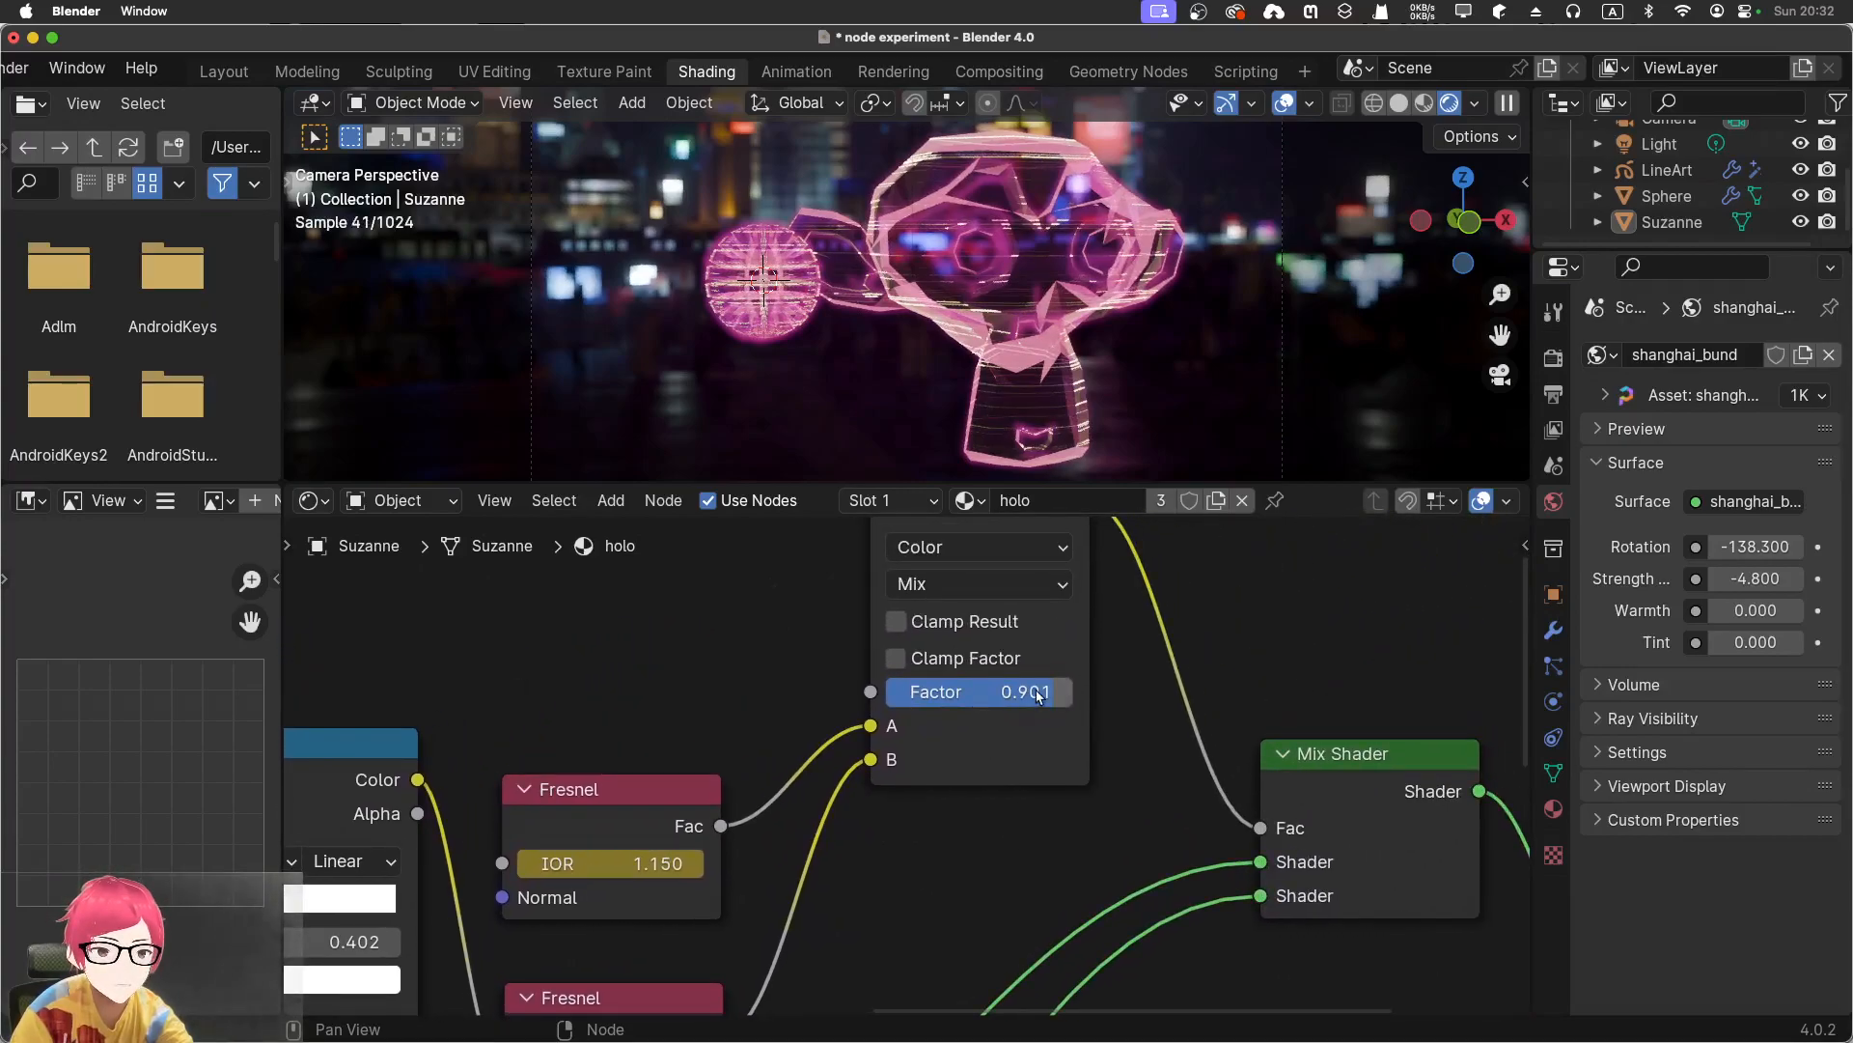
pyautogui.moveTo(1038, 695)
pyautogui.mouseDown()
pyautogui.moveTo(888, 695)
pyautogui.moveTo(1042, 697)
pyautogui.moveTo(944, 690)
pyautogui.moveTo(1028, 691)
pyautogui.mouseUp()
pyautogui.hotkey('ctrl', 'z')
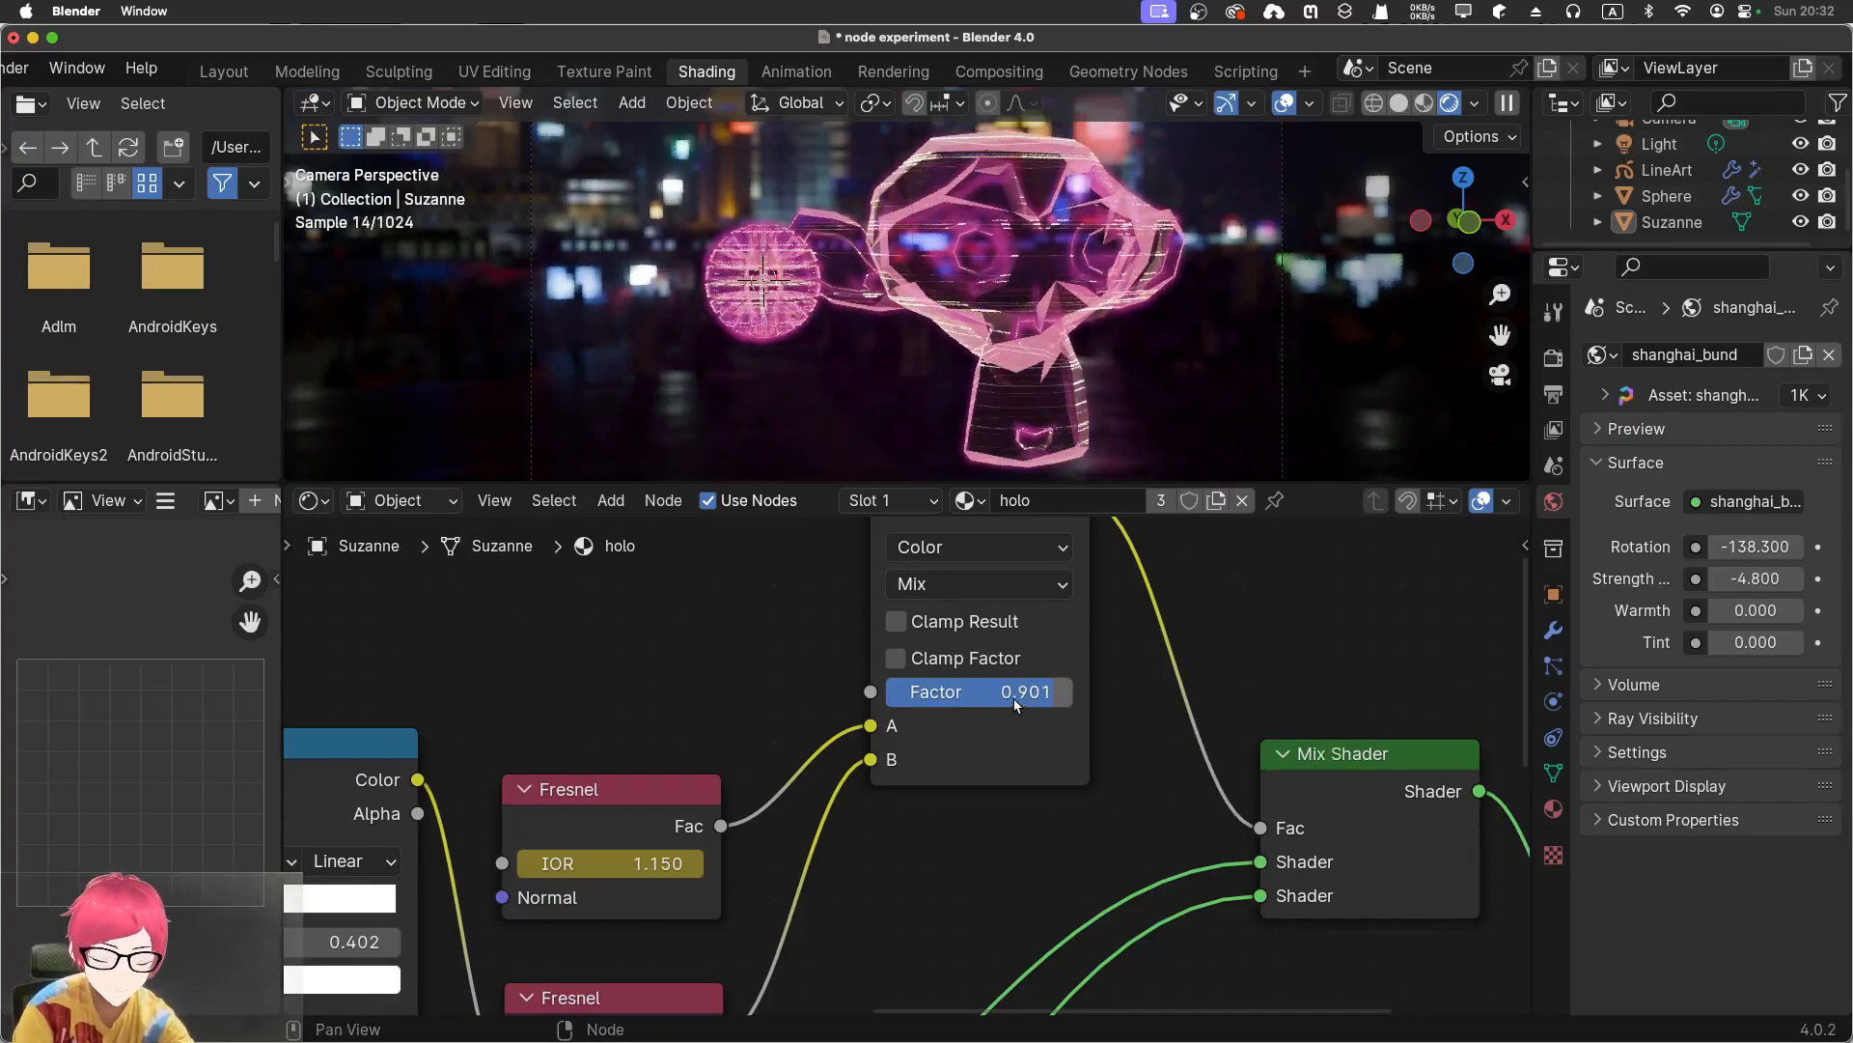
pyautogui.press('i')
# Look over the keyframed values across the holo node tree and play the animation
pyautogui.moveTo(1173, 739); pyautogui.dragTo(980, 739, button='middle')
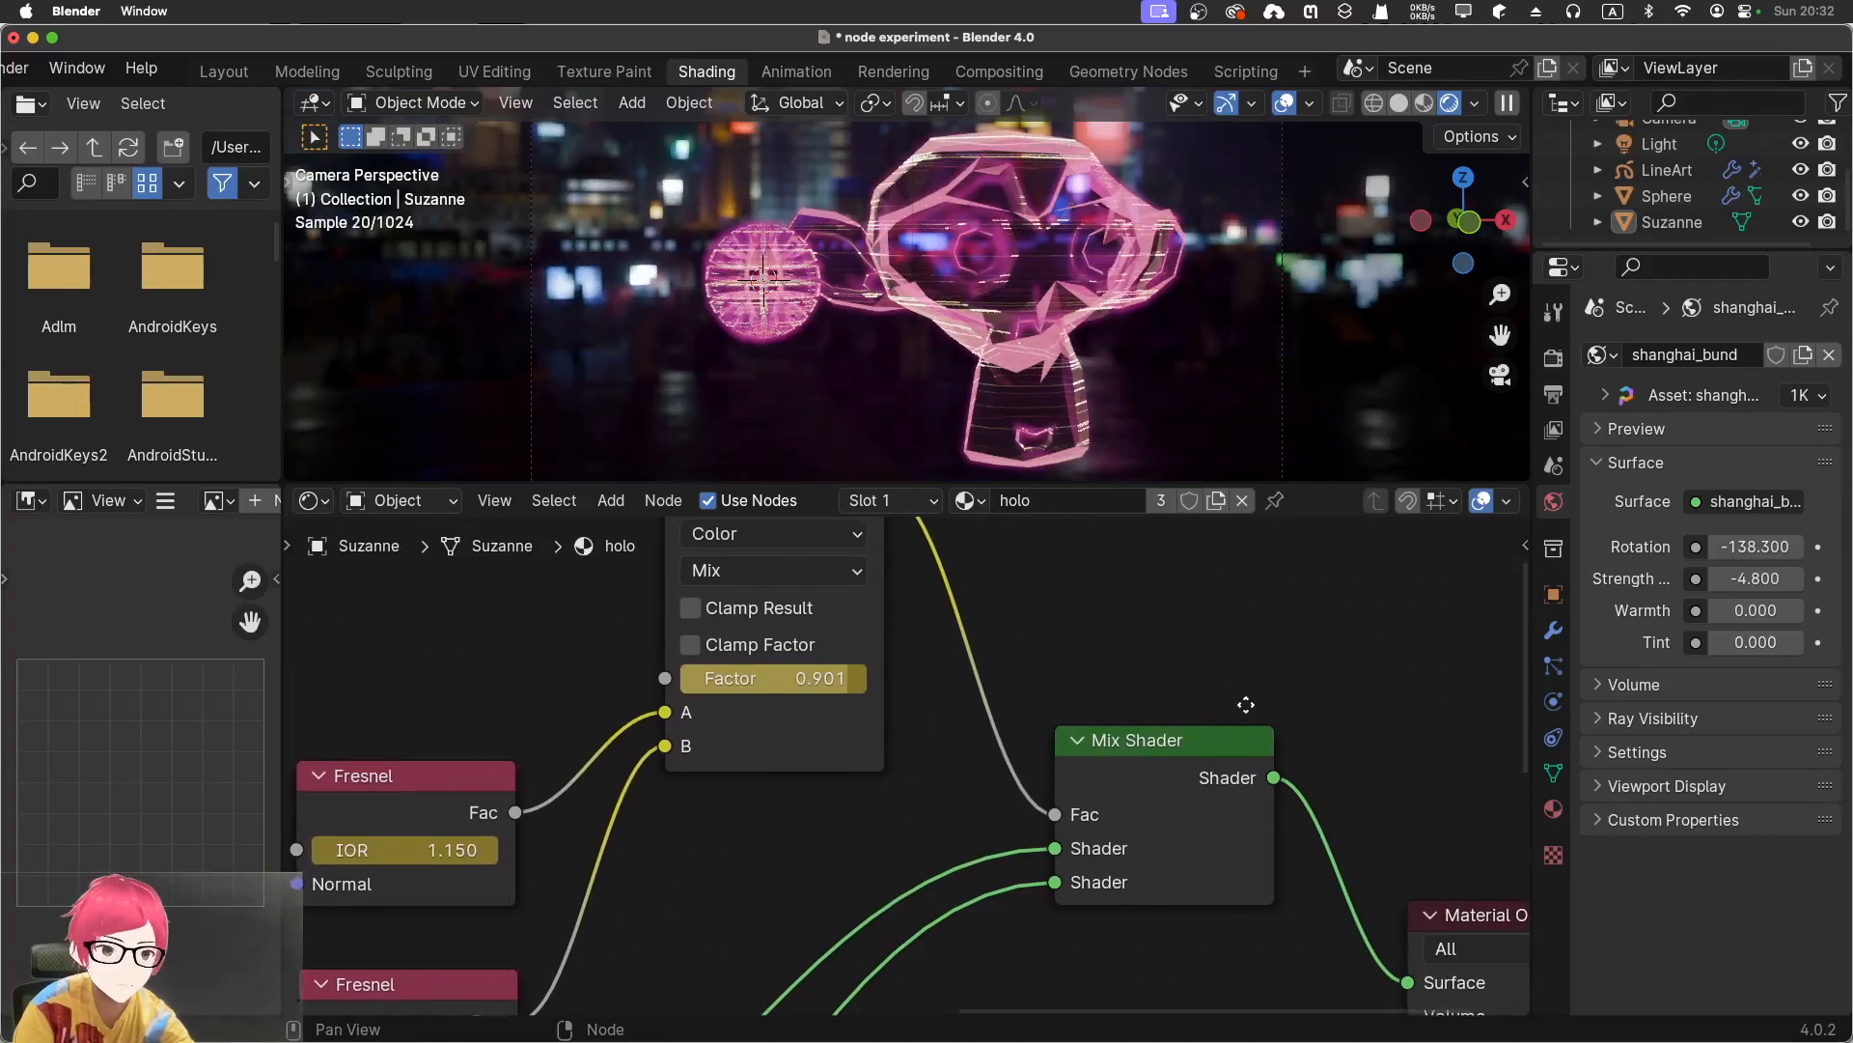
pyautogui.moveTo(1259, 724); pyautogui.dragTo(1144, 724, button='middle')
pyautogui.scroll(-6, 1210, 653)
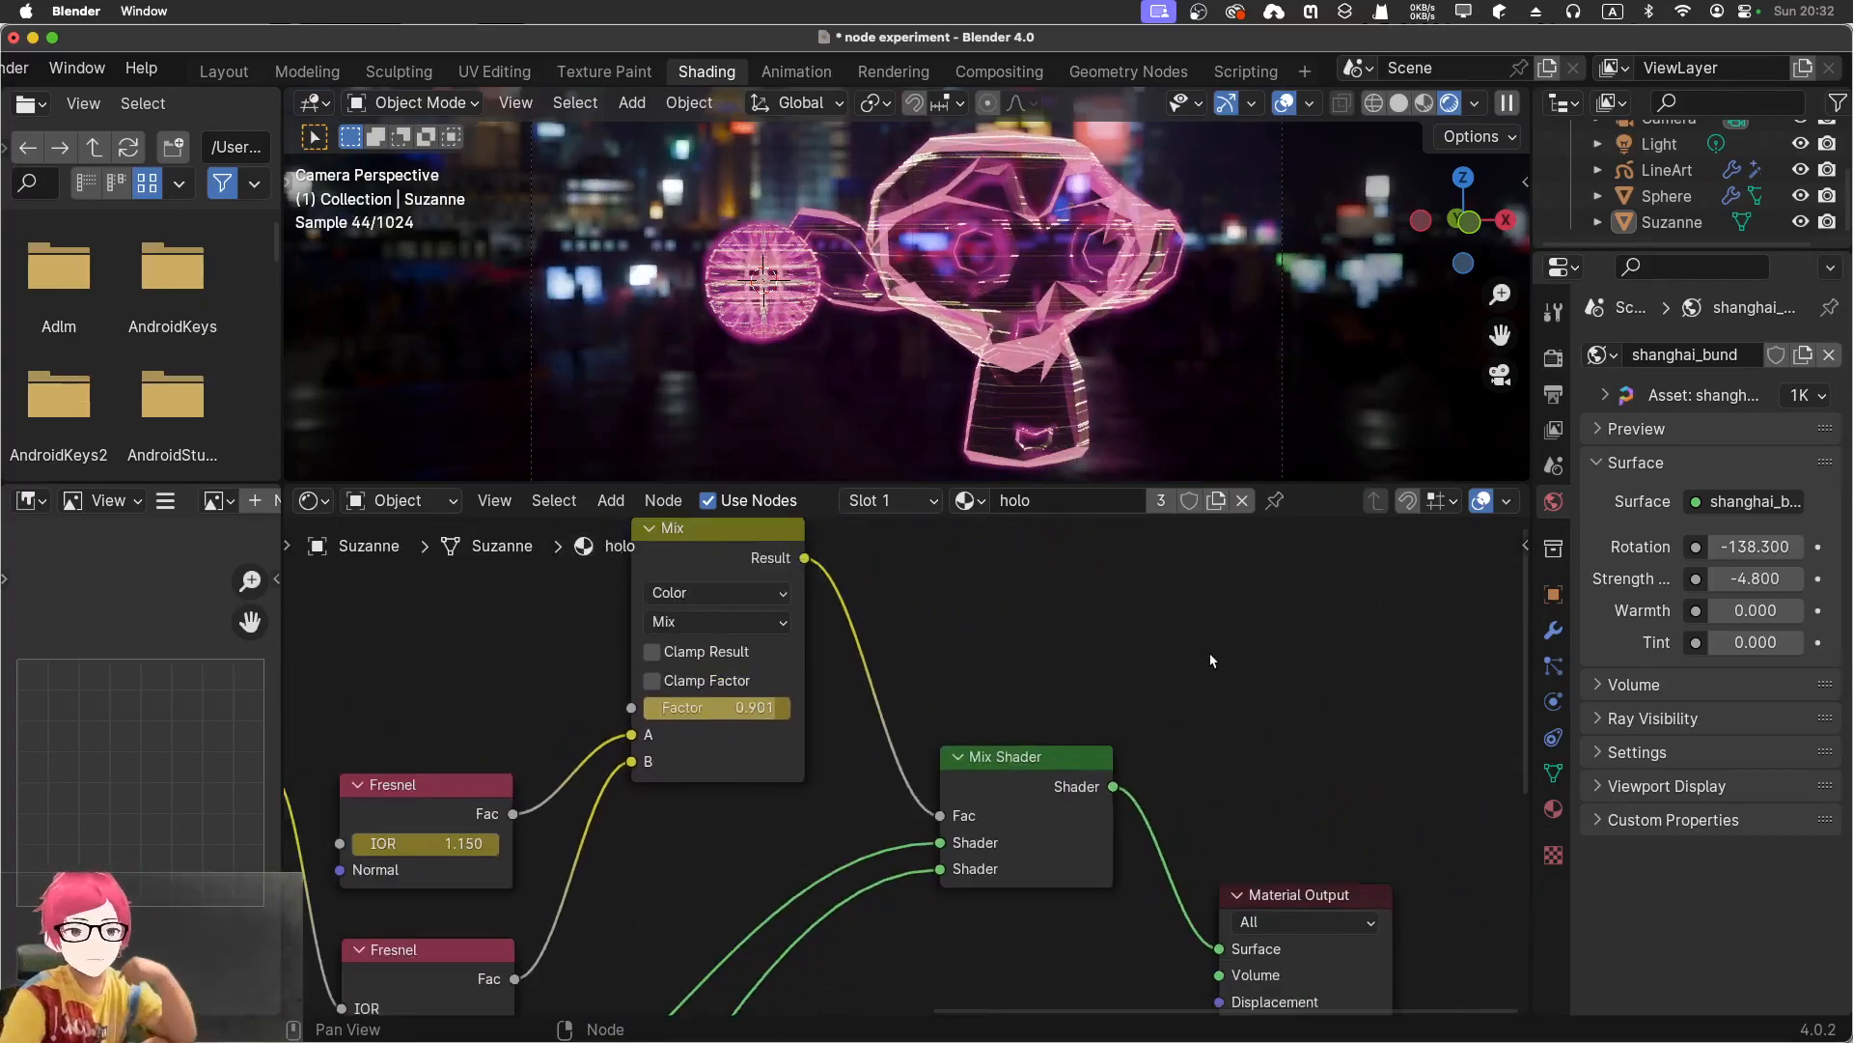
pyautogui.moveTo(1132, 646); pyautogui.dragTo(1658, 585, button='middle')
pyautogui.moveTo(1060, 583); pyautogui.dragTo(1374, 480, button='middle')
pyautogui.moveTo(864, 658); pyautogui.dragTo(1014, 589, button='middle')
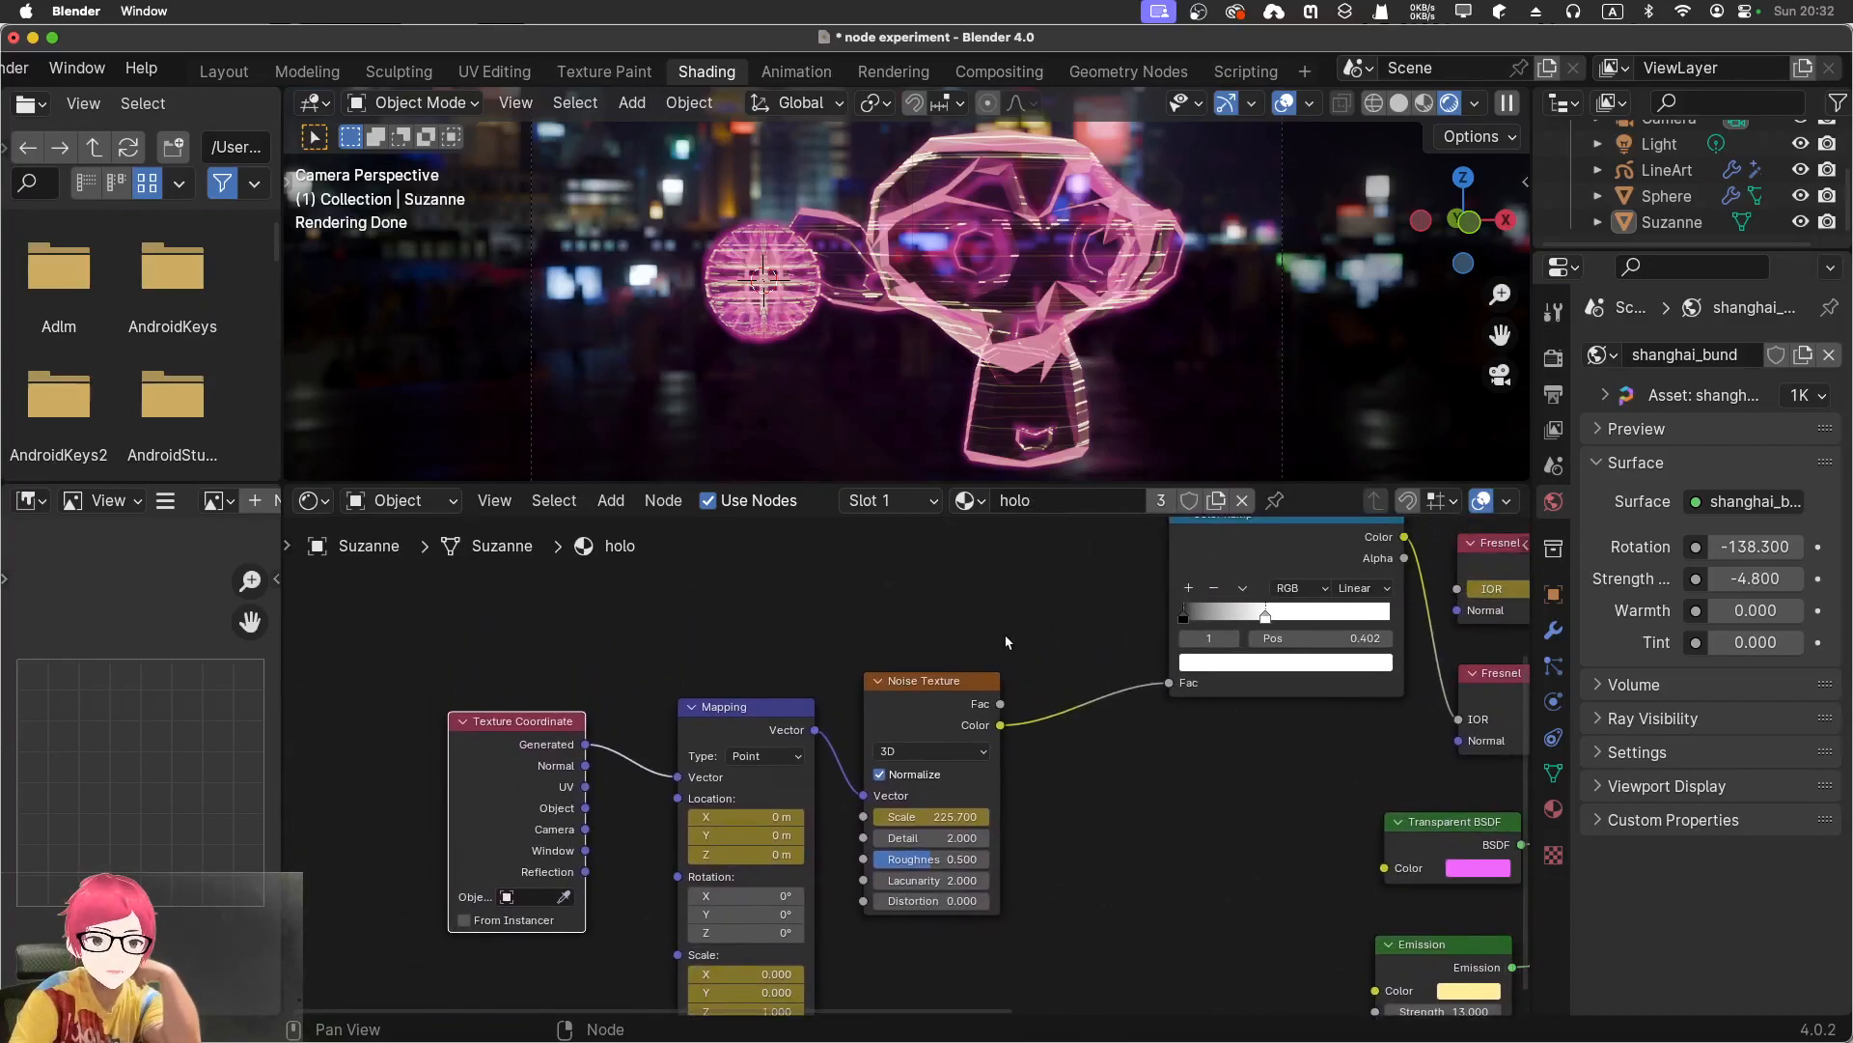
pyautogui.moveTo(1006, 639); pyautogui.dragTo(894, 708, button='middle')
pyautogui.press('space')
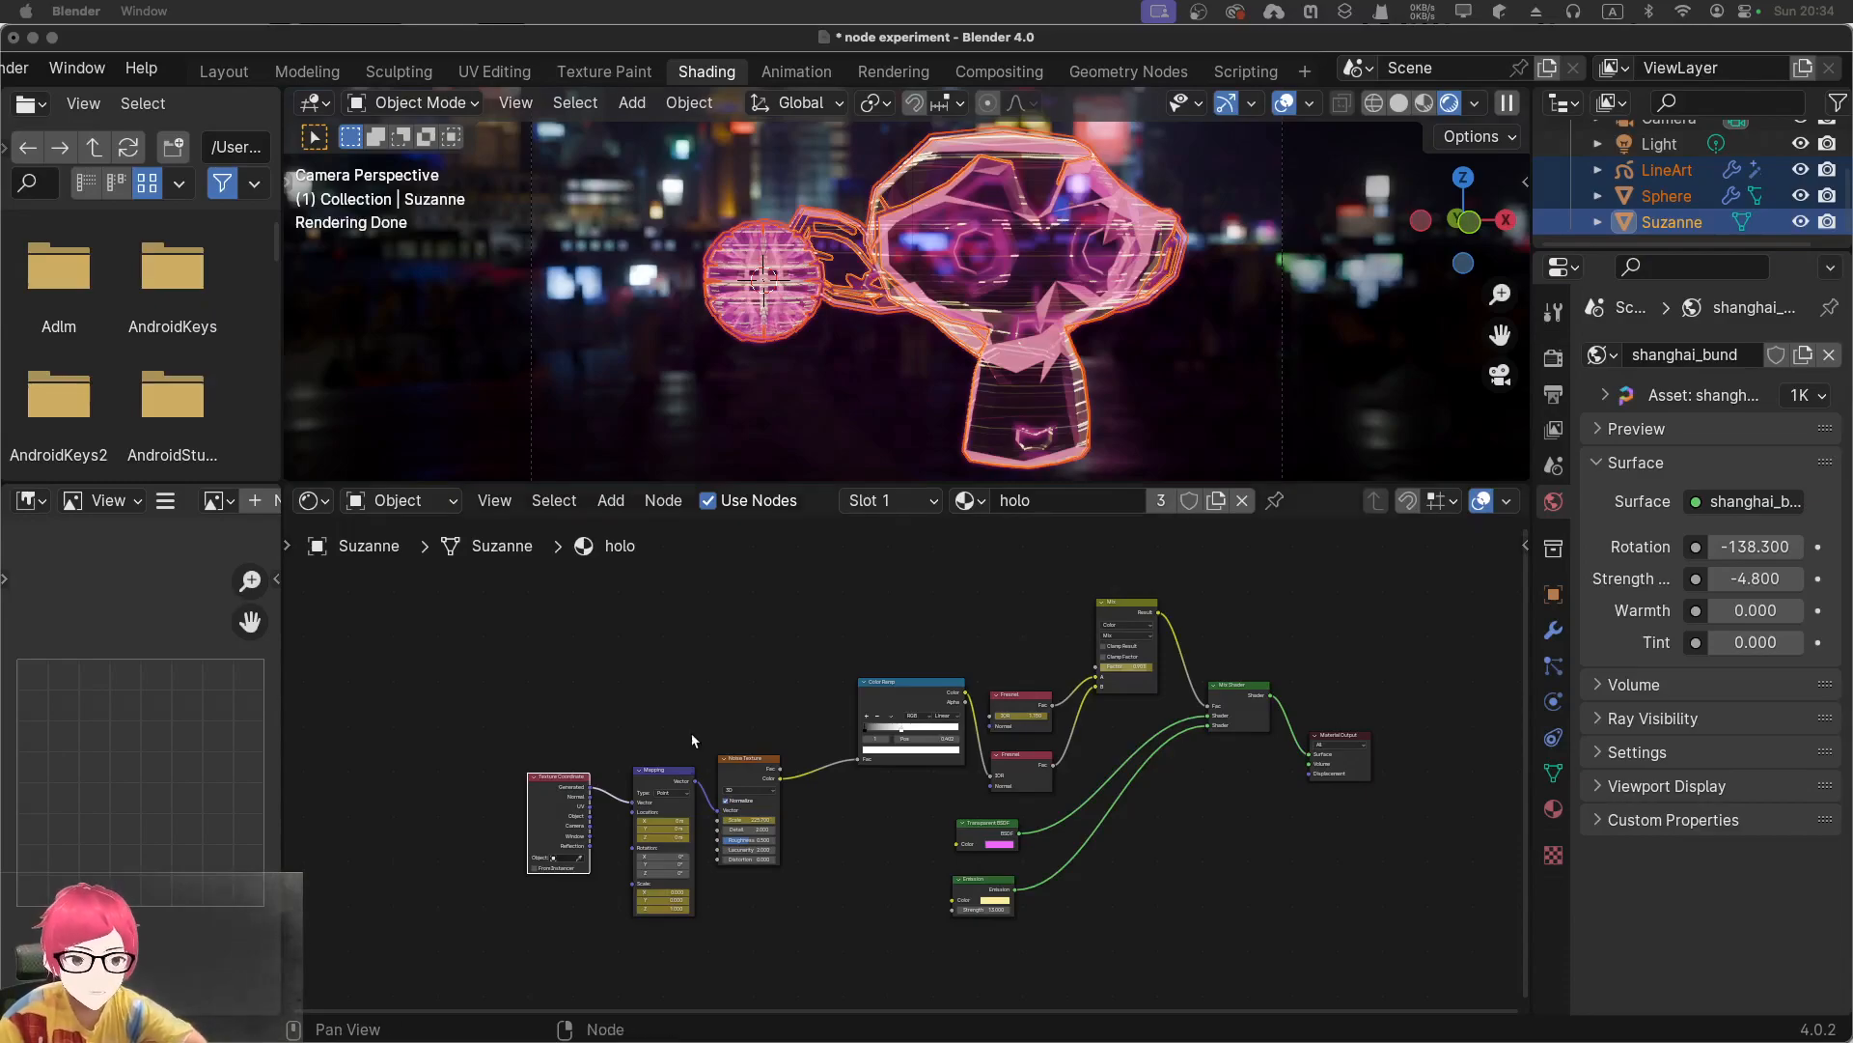
# Select all scene objects and all holo material nodes, and show their animation curves in the Graph Editor
pyautogui.click(715, 637)
pyautogui.click(745, 193)
pyautogui.press('a')
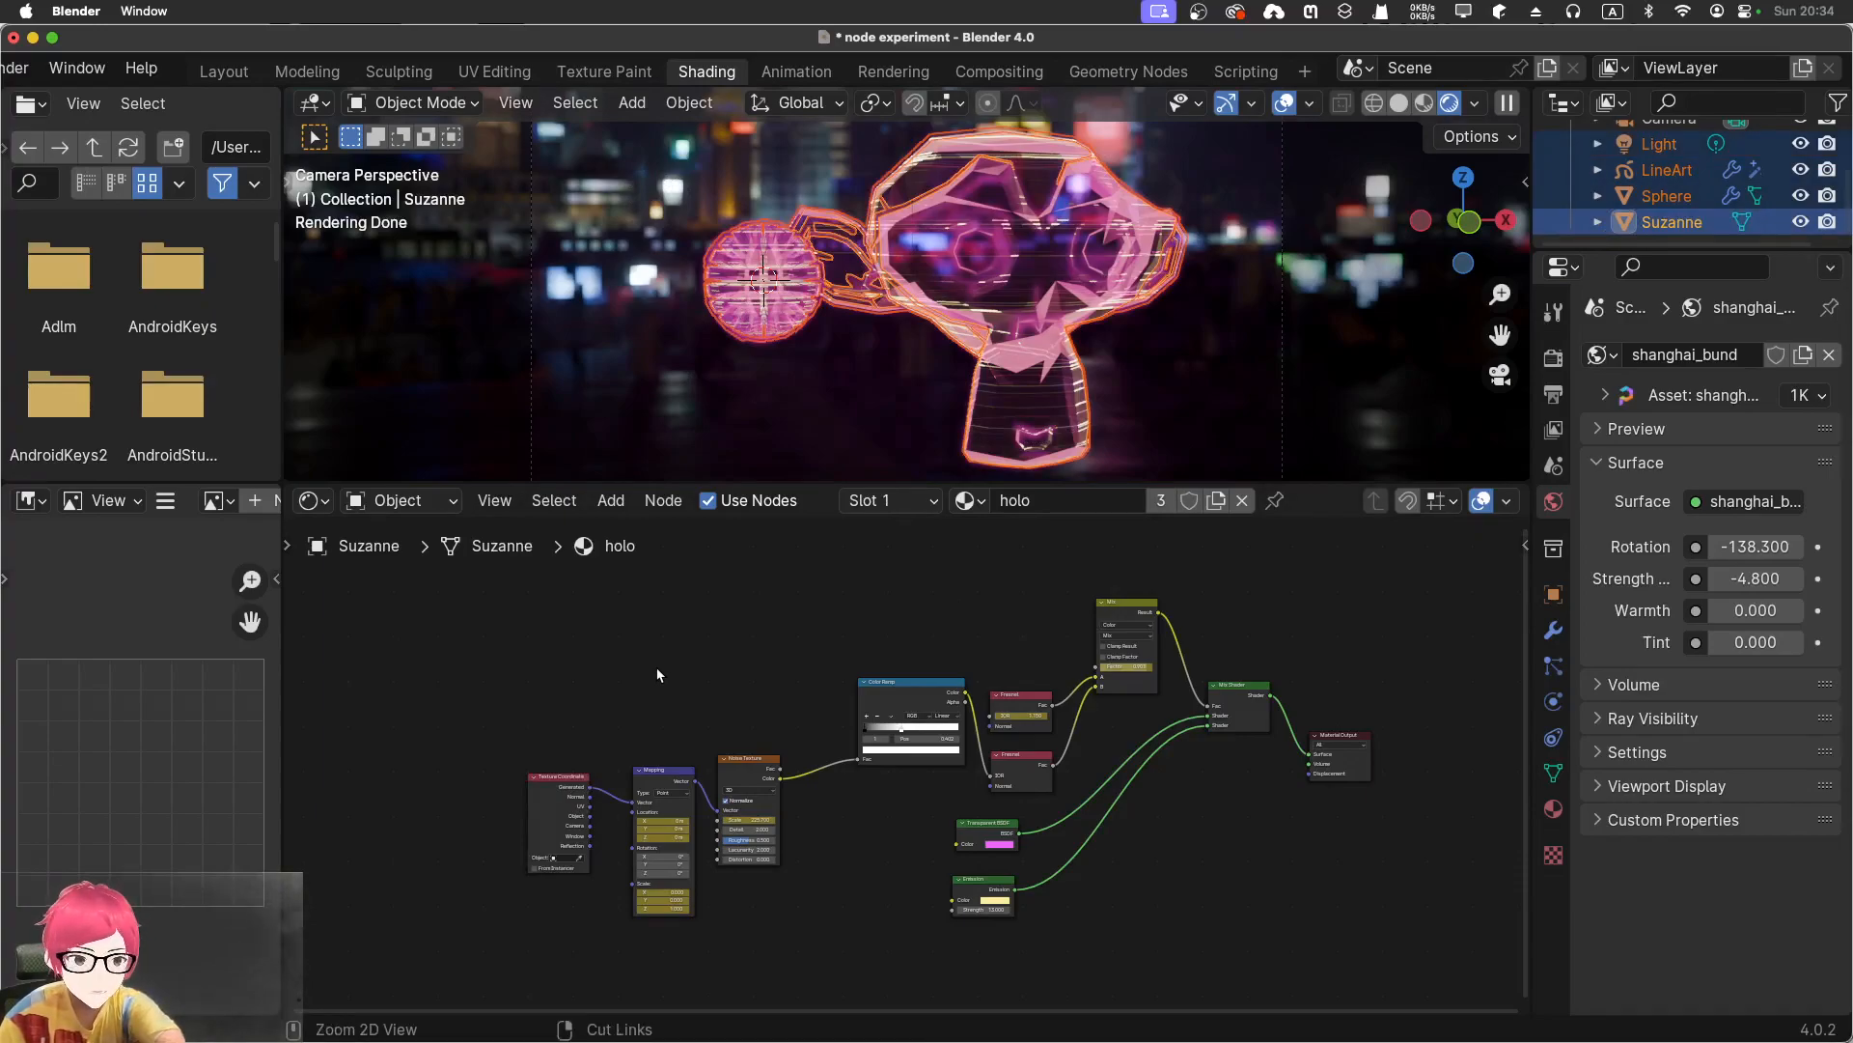
pyautogui.moveTo(468, 614); pyautogui.dragTo(1371, 960)
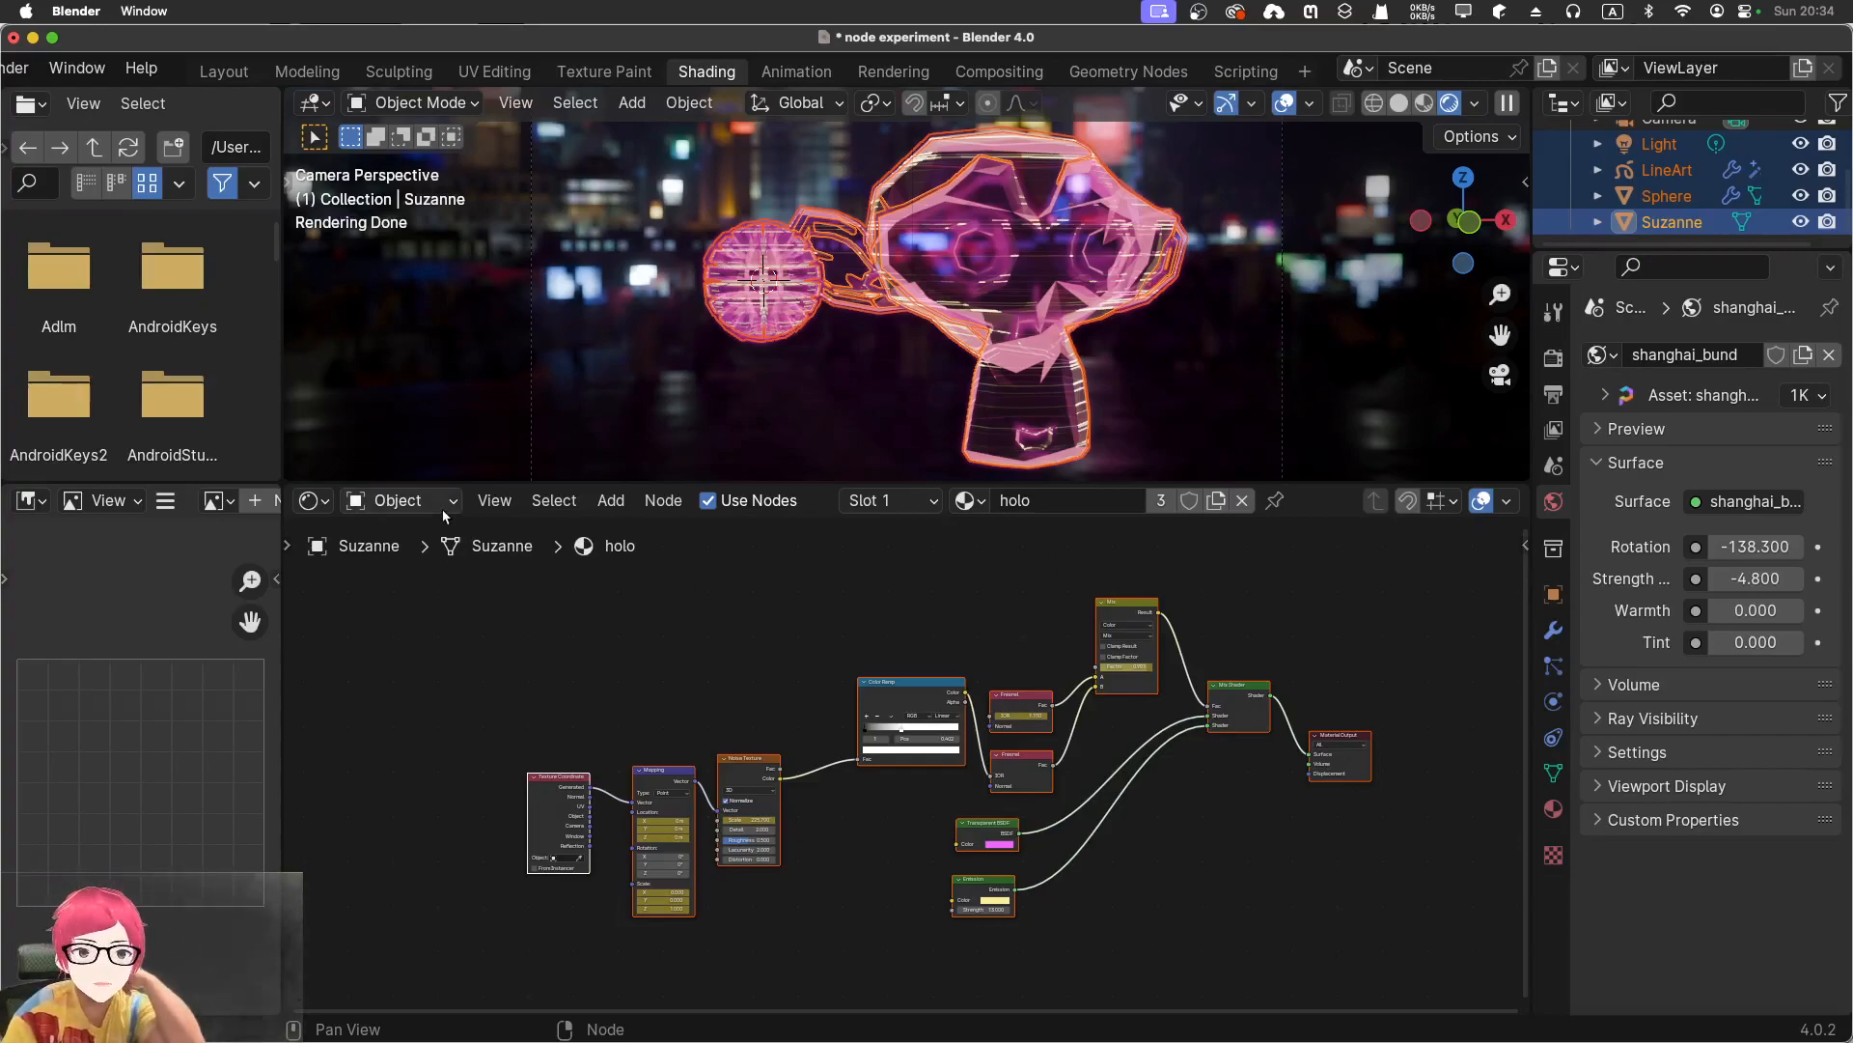
pyautogui.click(312, 500)
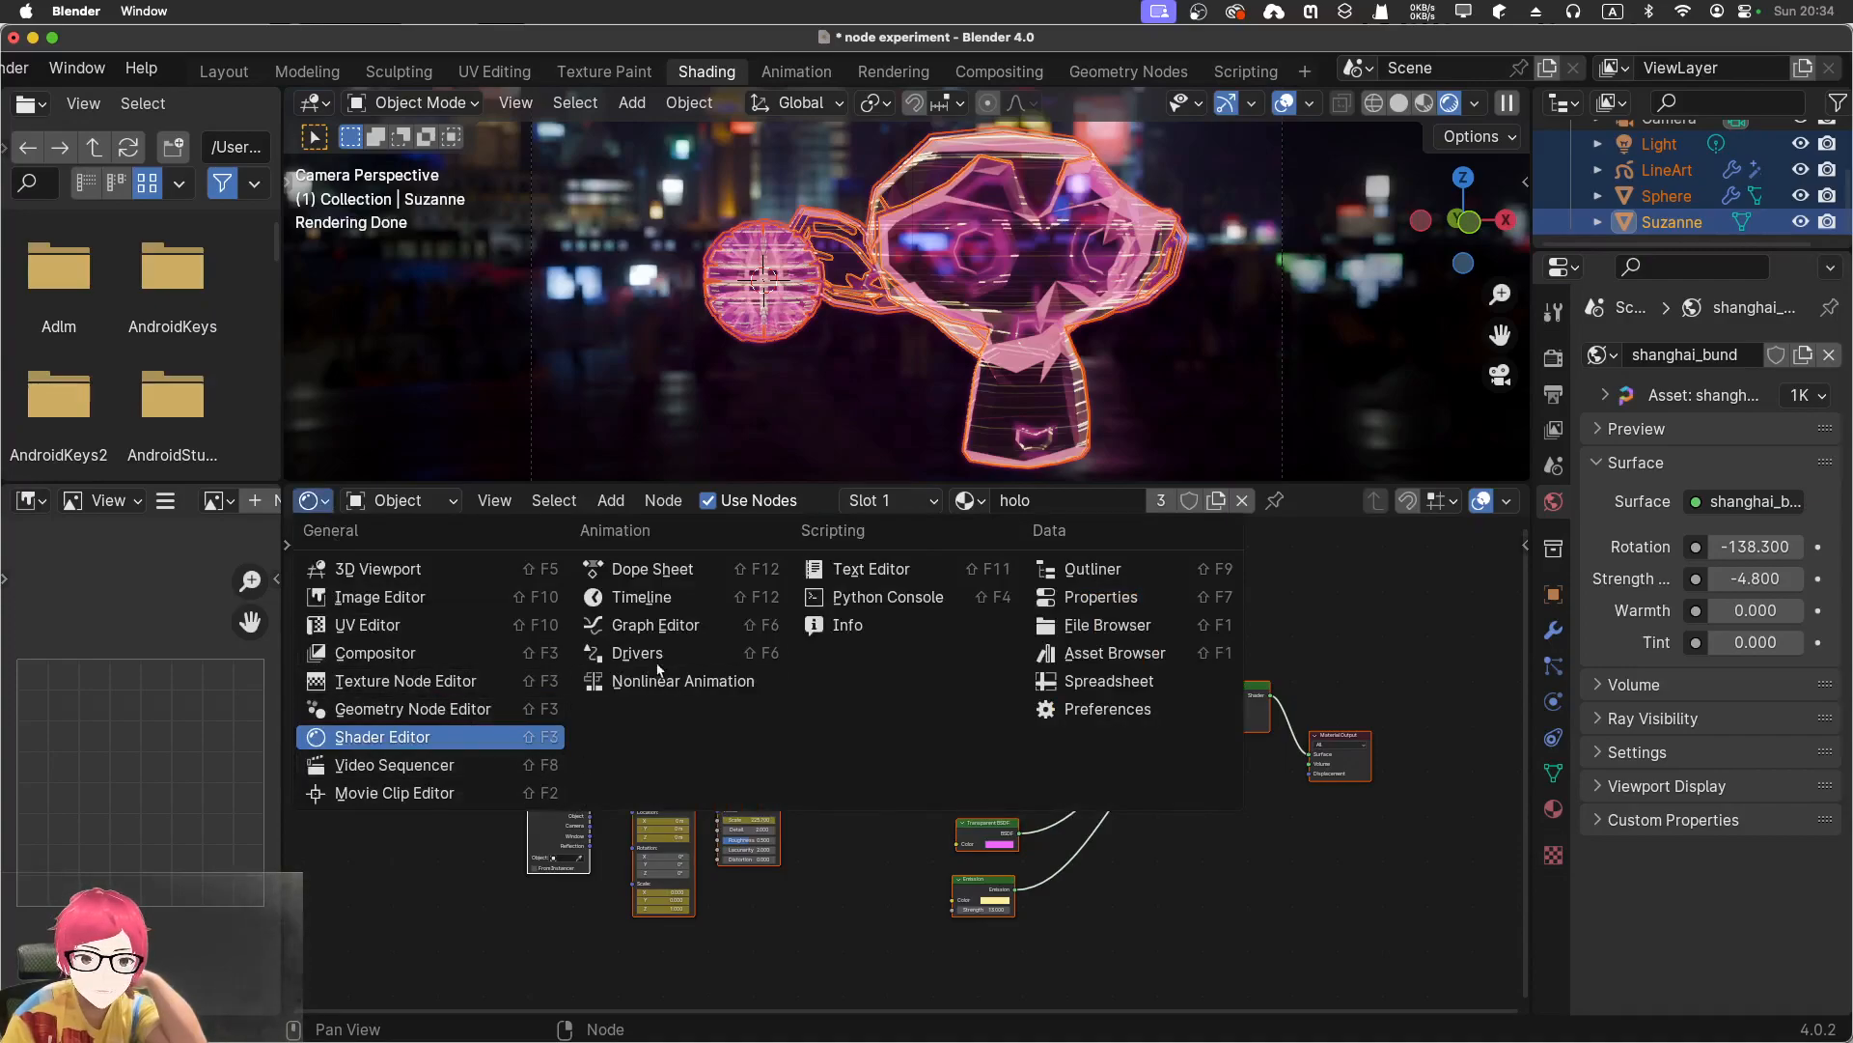
pyautogui.click(697, 625)
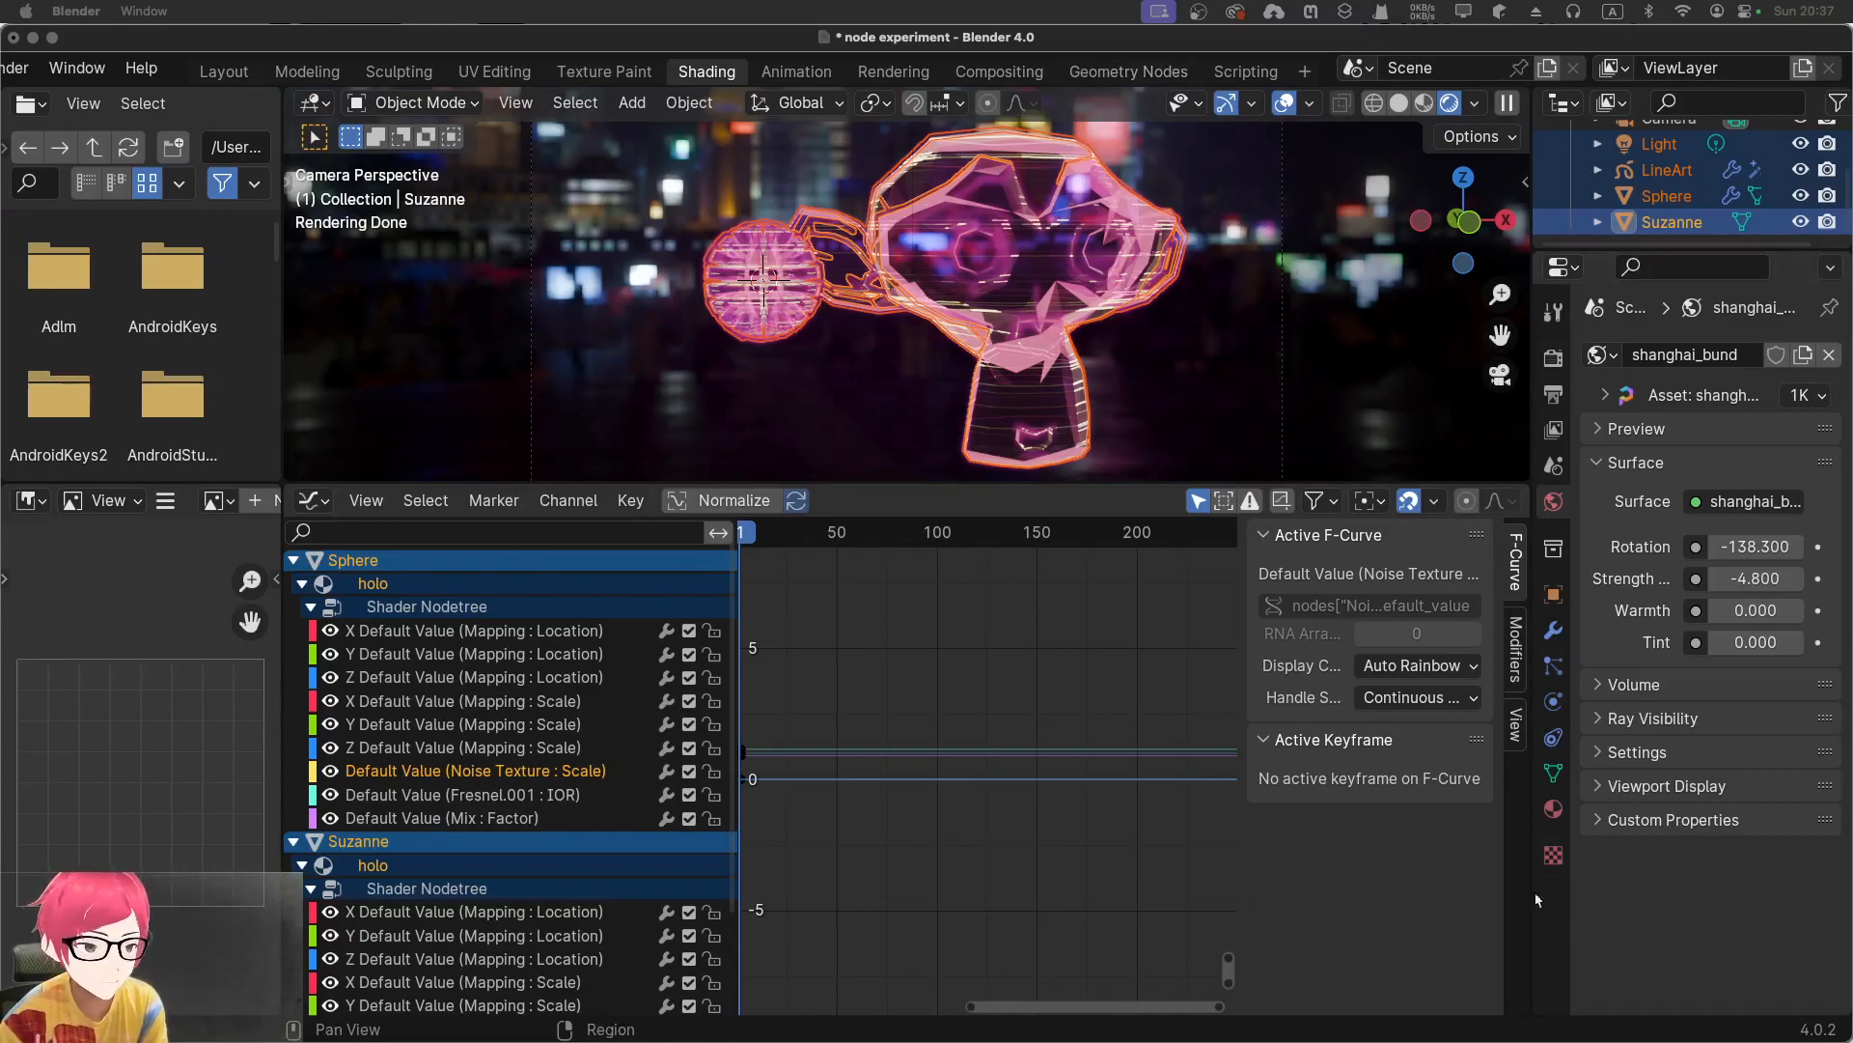
# Add a Noise modifier to the Noise Texture scale F-curve of the sphere's holo material
pyautogui.click(1513, 645)
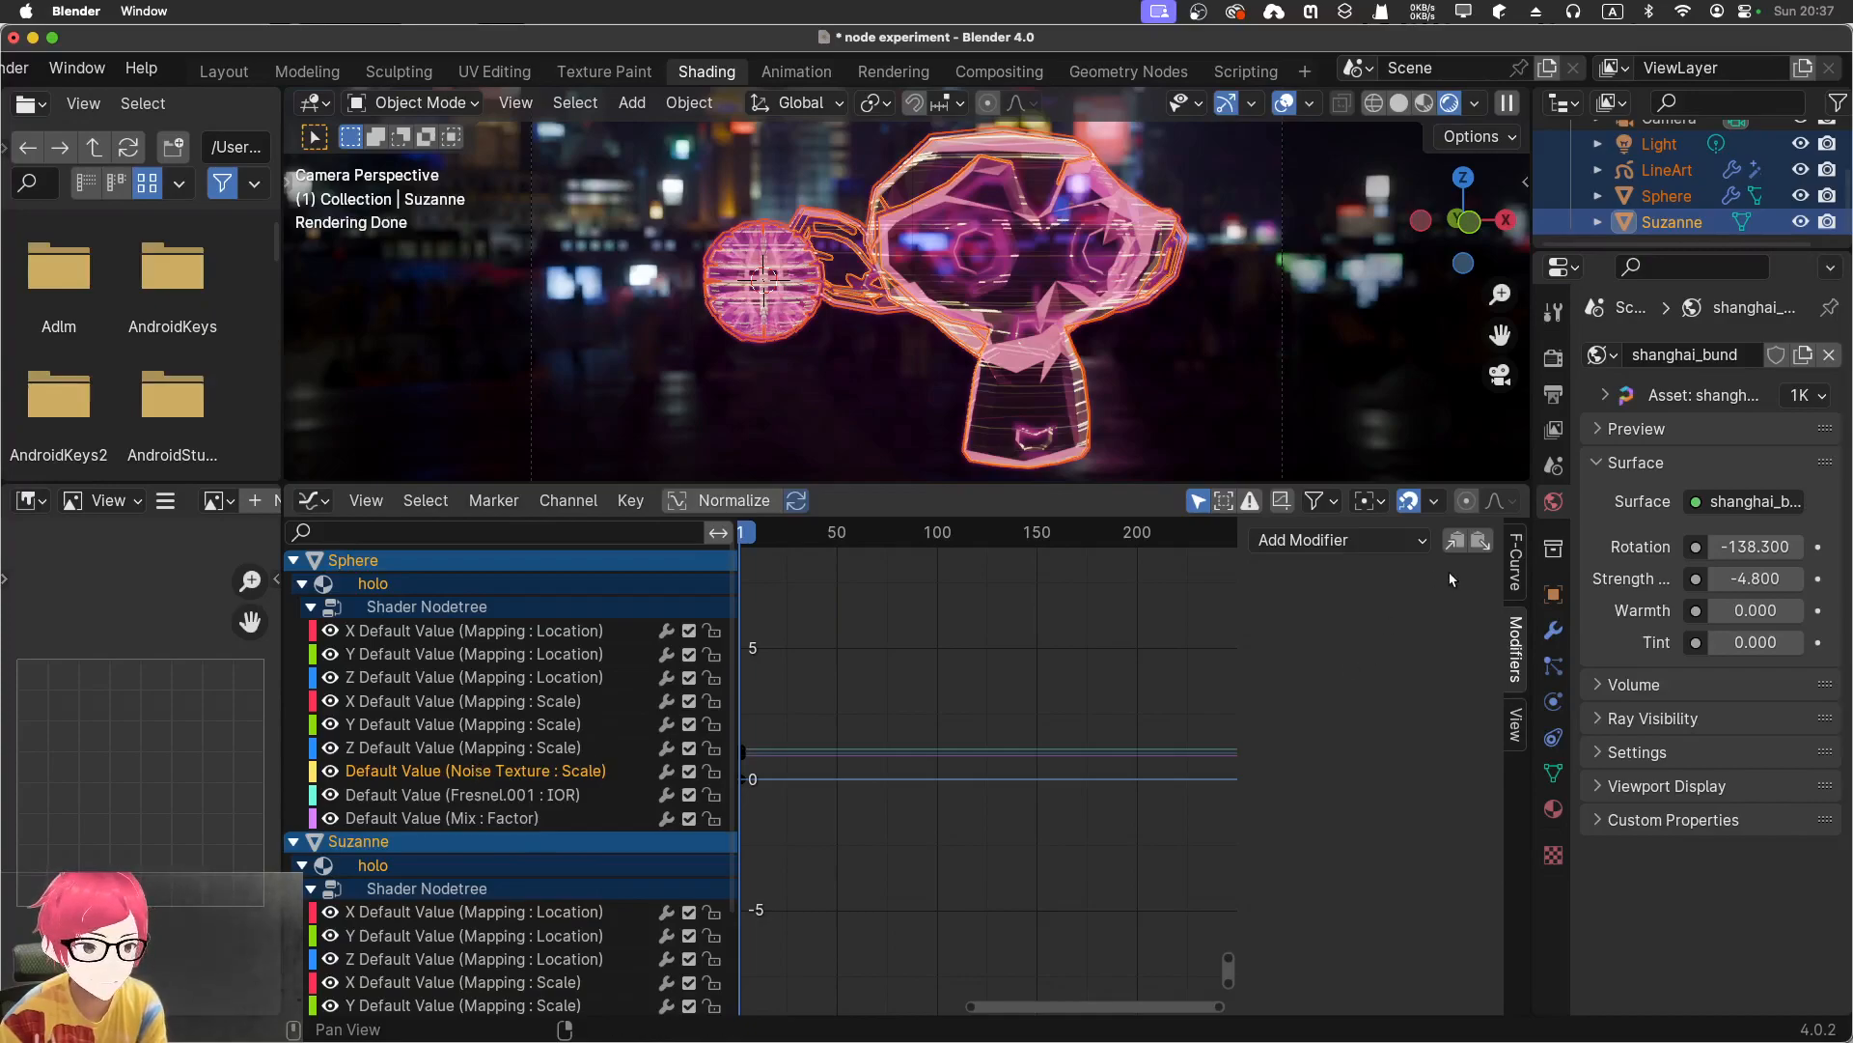
pyautogui.click(1370, 548)
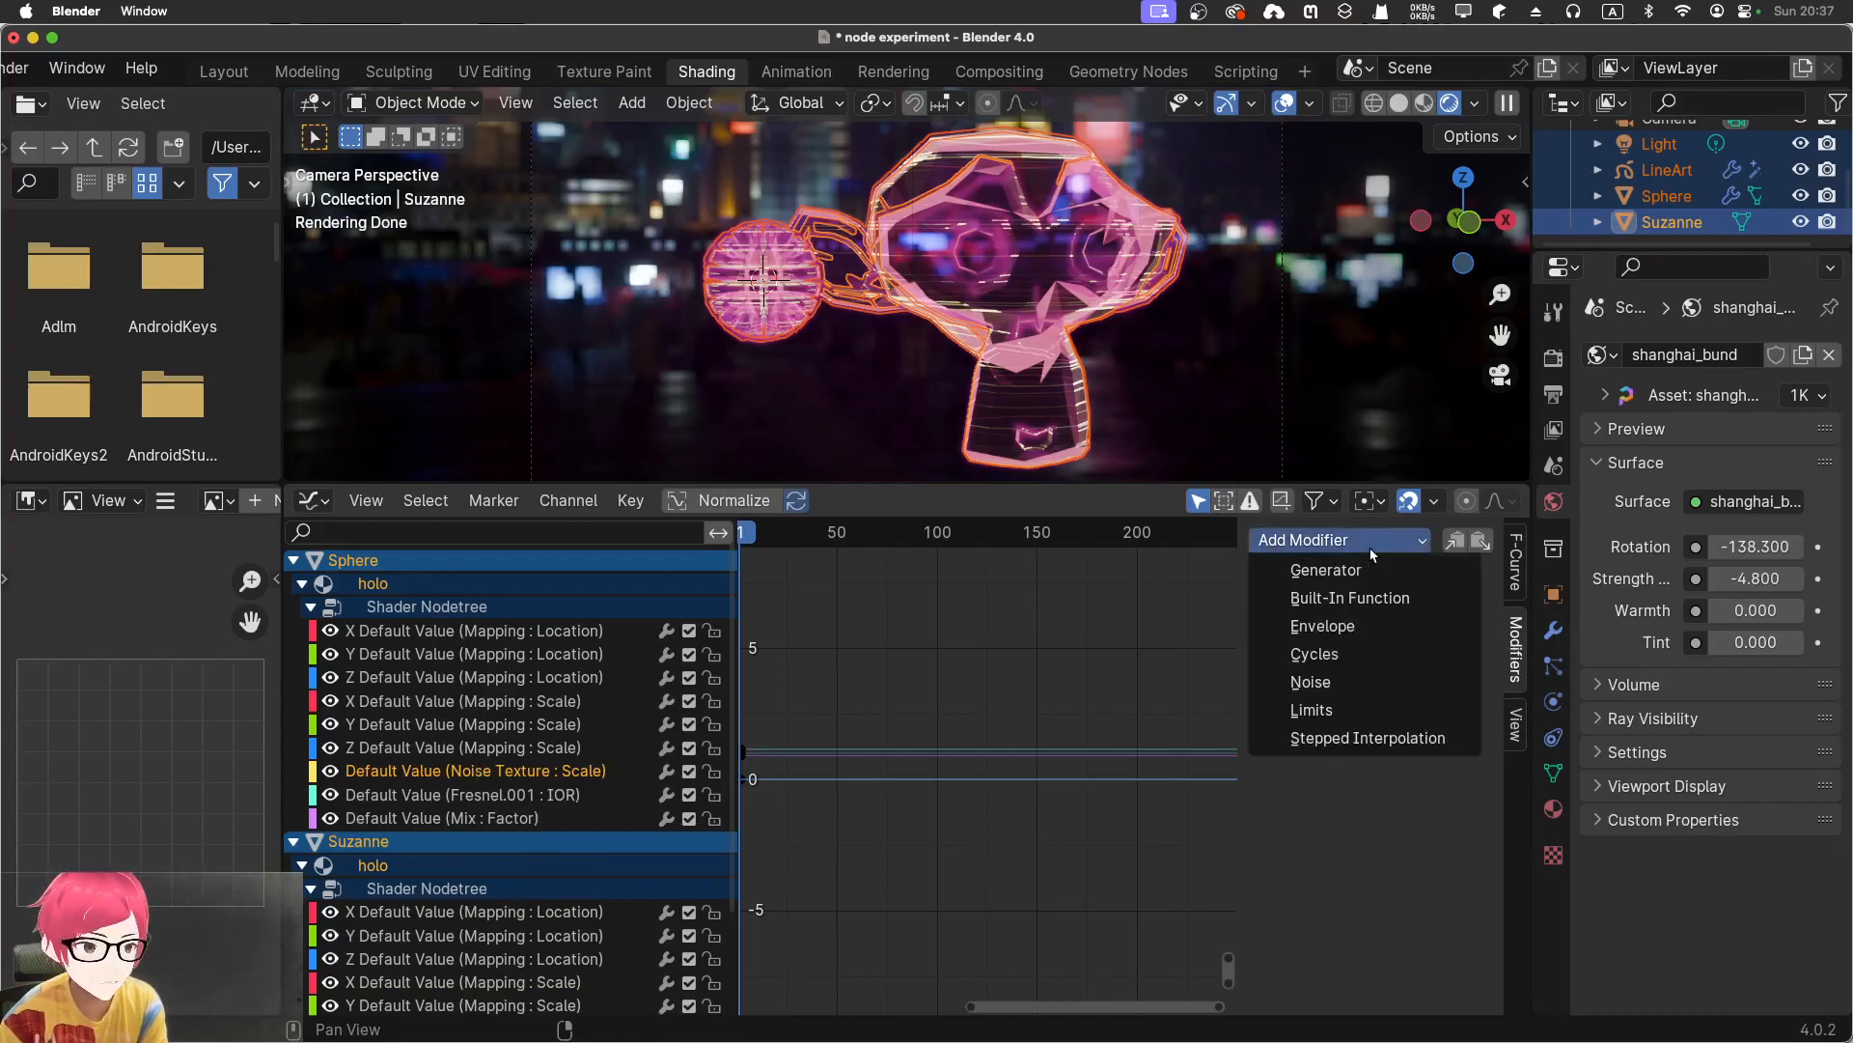
pyautogui.click(1359, 675)
pyautogui.scroll(5, 865, 749)
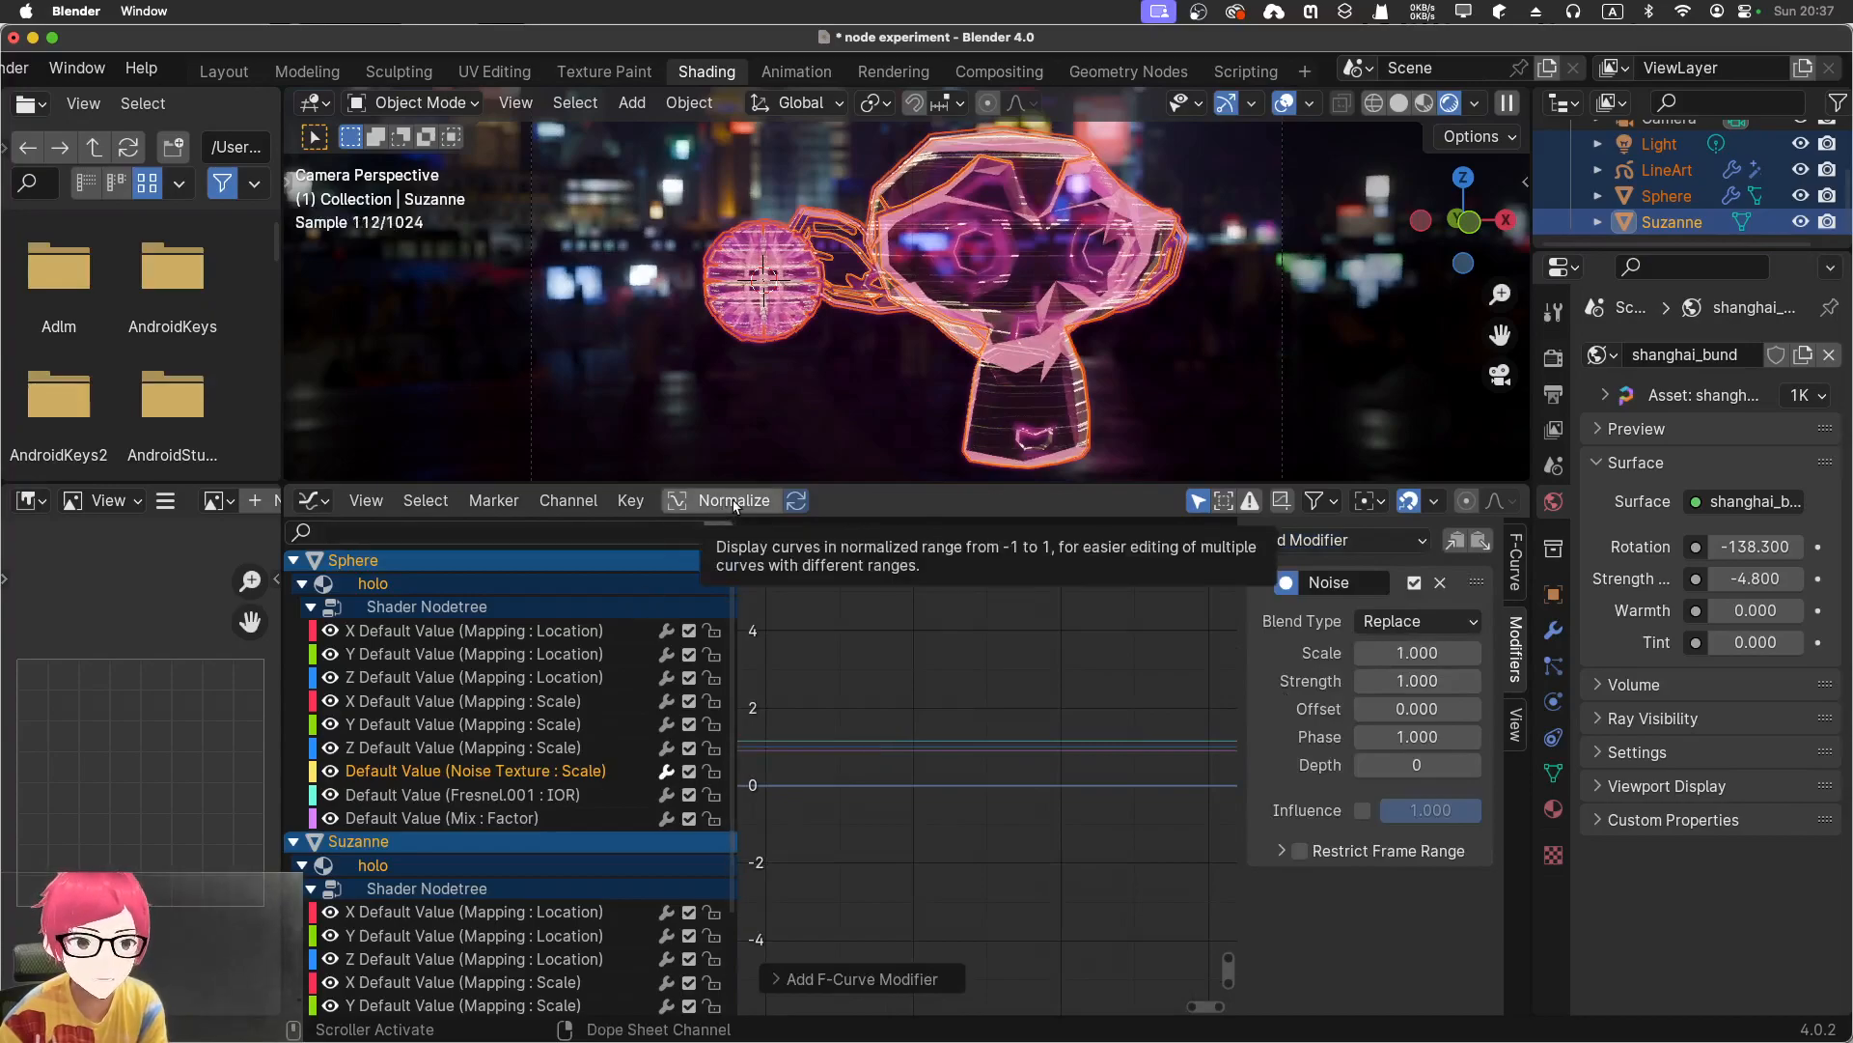
# Normalize the curve display in the Graph Editor and play the animation to preview the noise on the texture scale
pyautogui.click(734, 502)
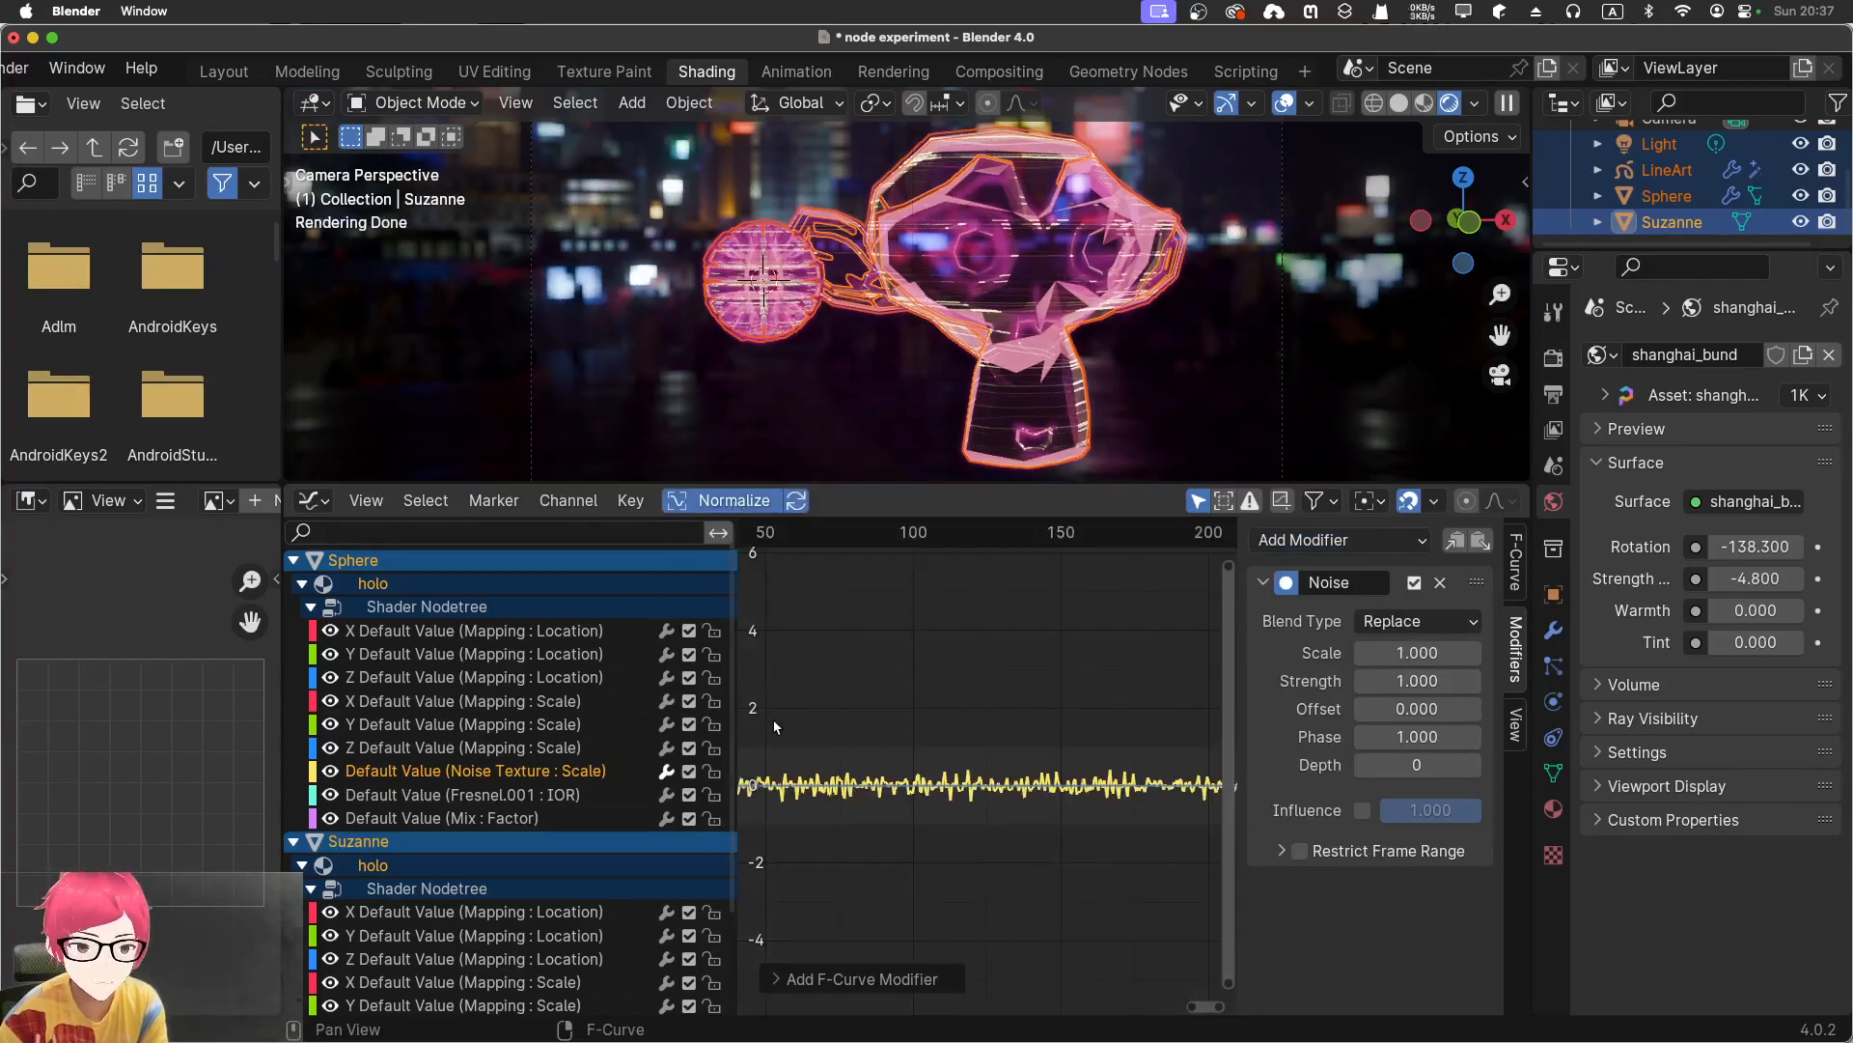
pyautogui.scroll(2, 775, 687)
pyautogui.scroll(-3, 774, 676)
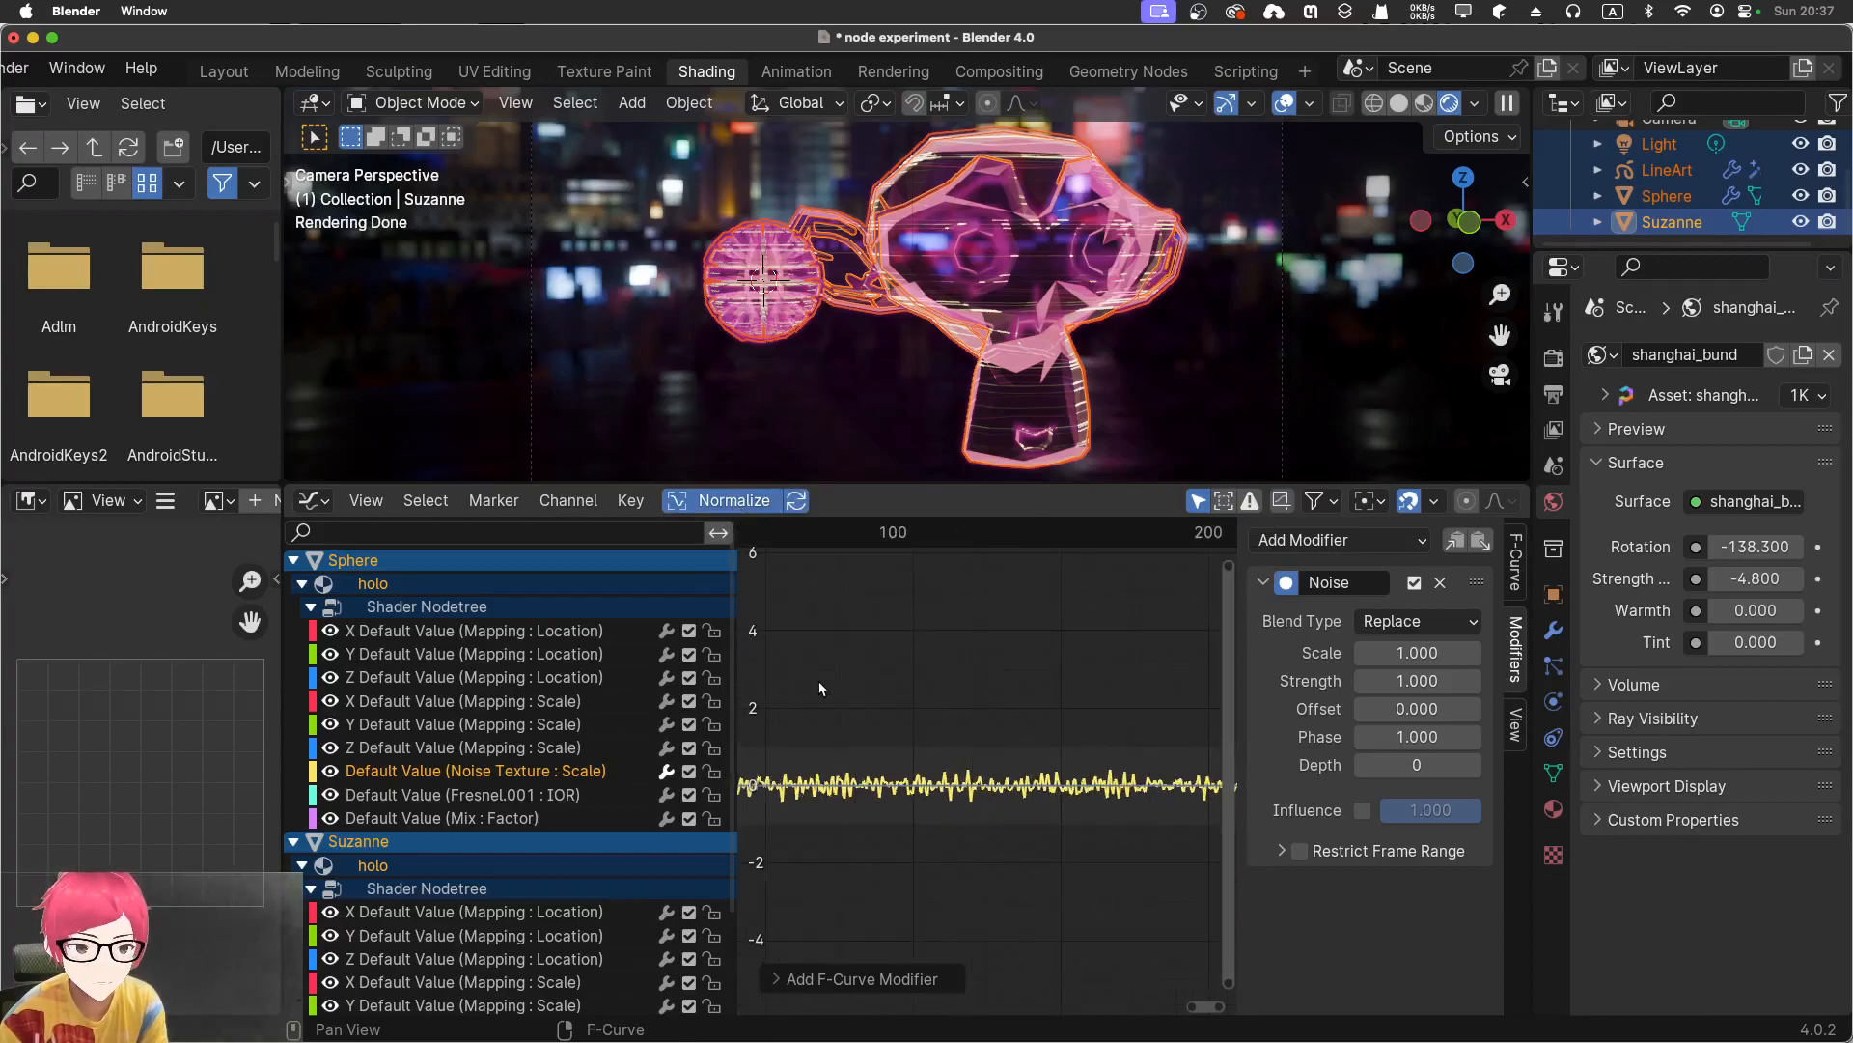
pyautogui.press('space')
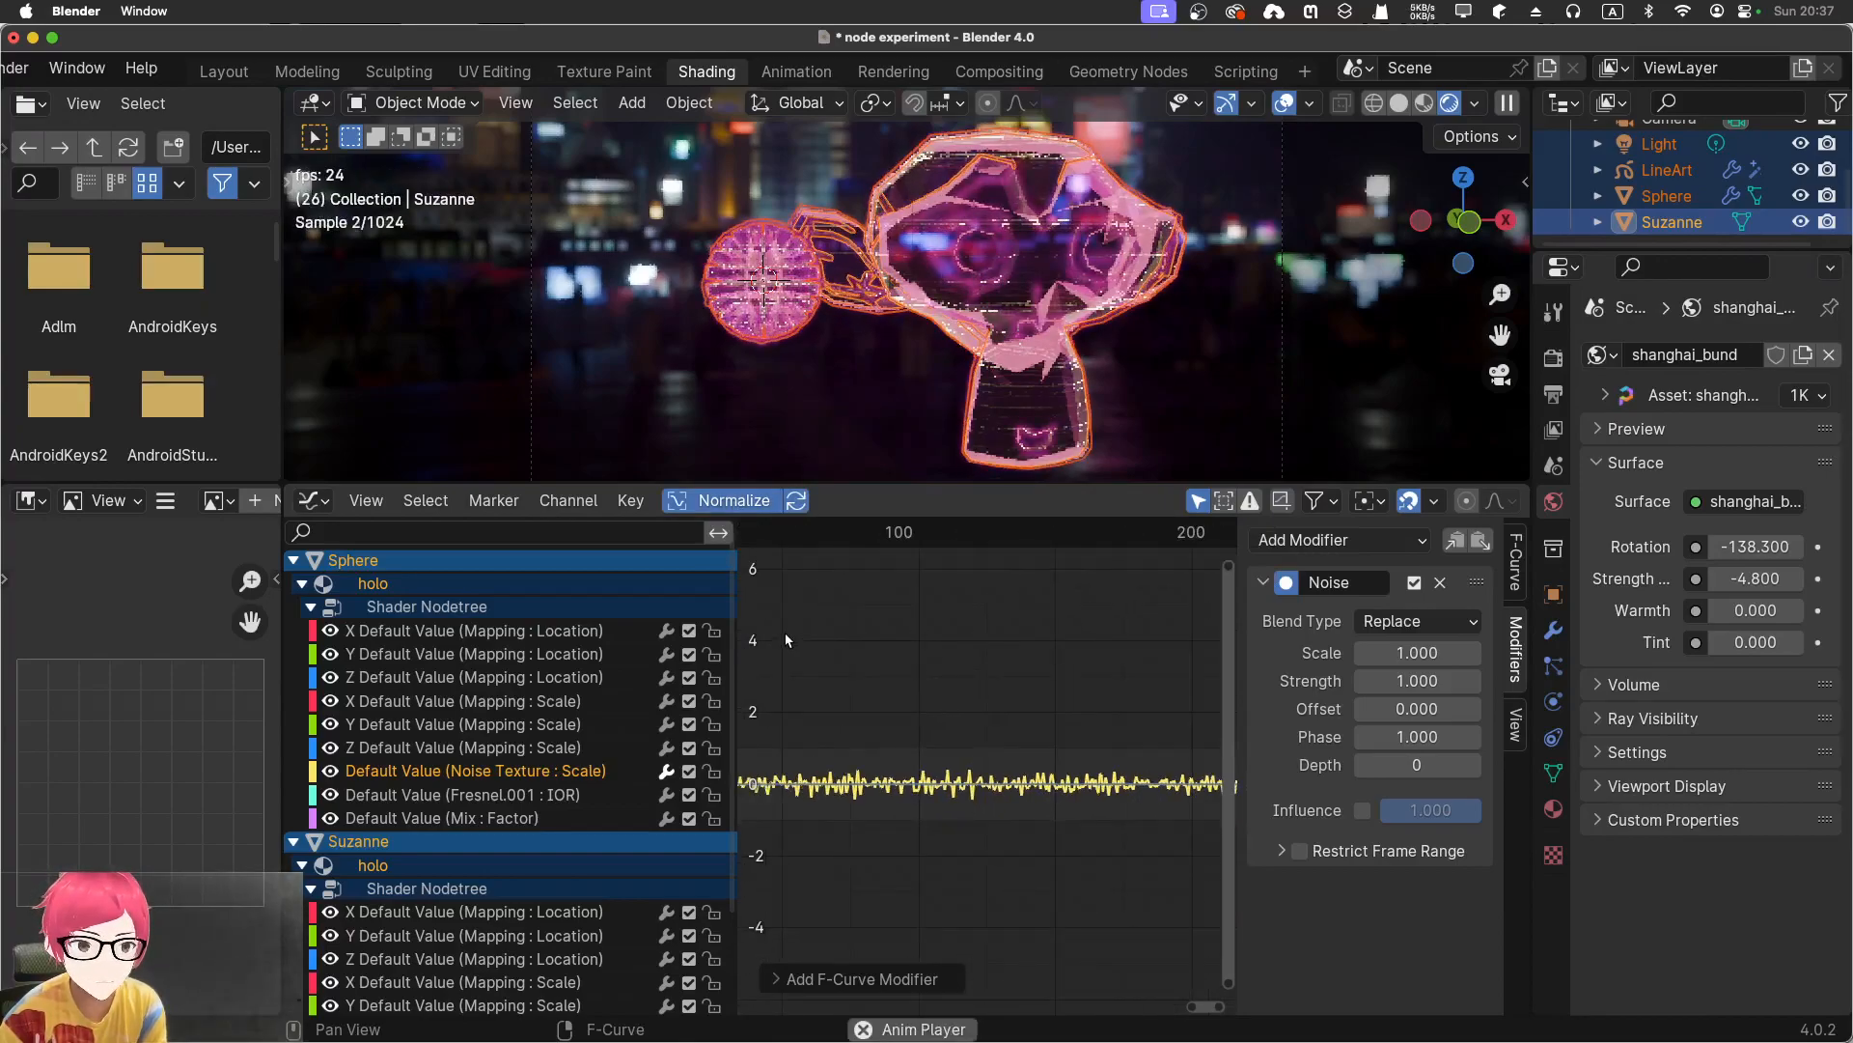
# Examine the glowing sphere and monkey head up close during playback, and stop the animation
pyautogui.scroll(5, 1085, 310)
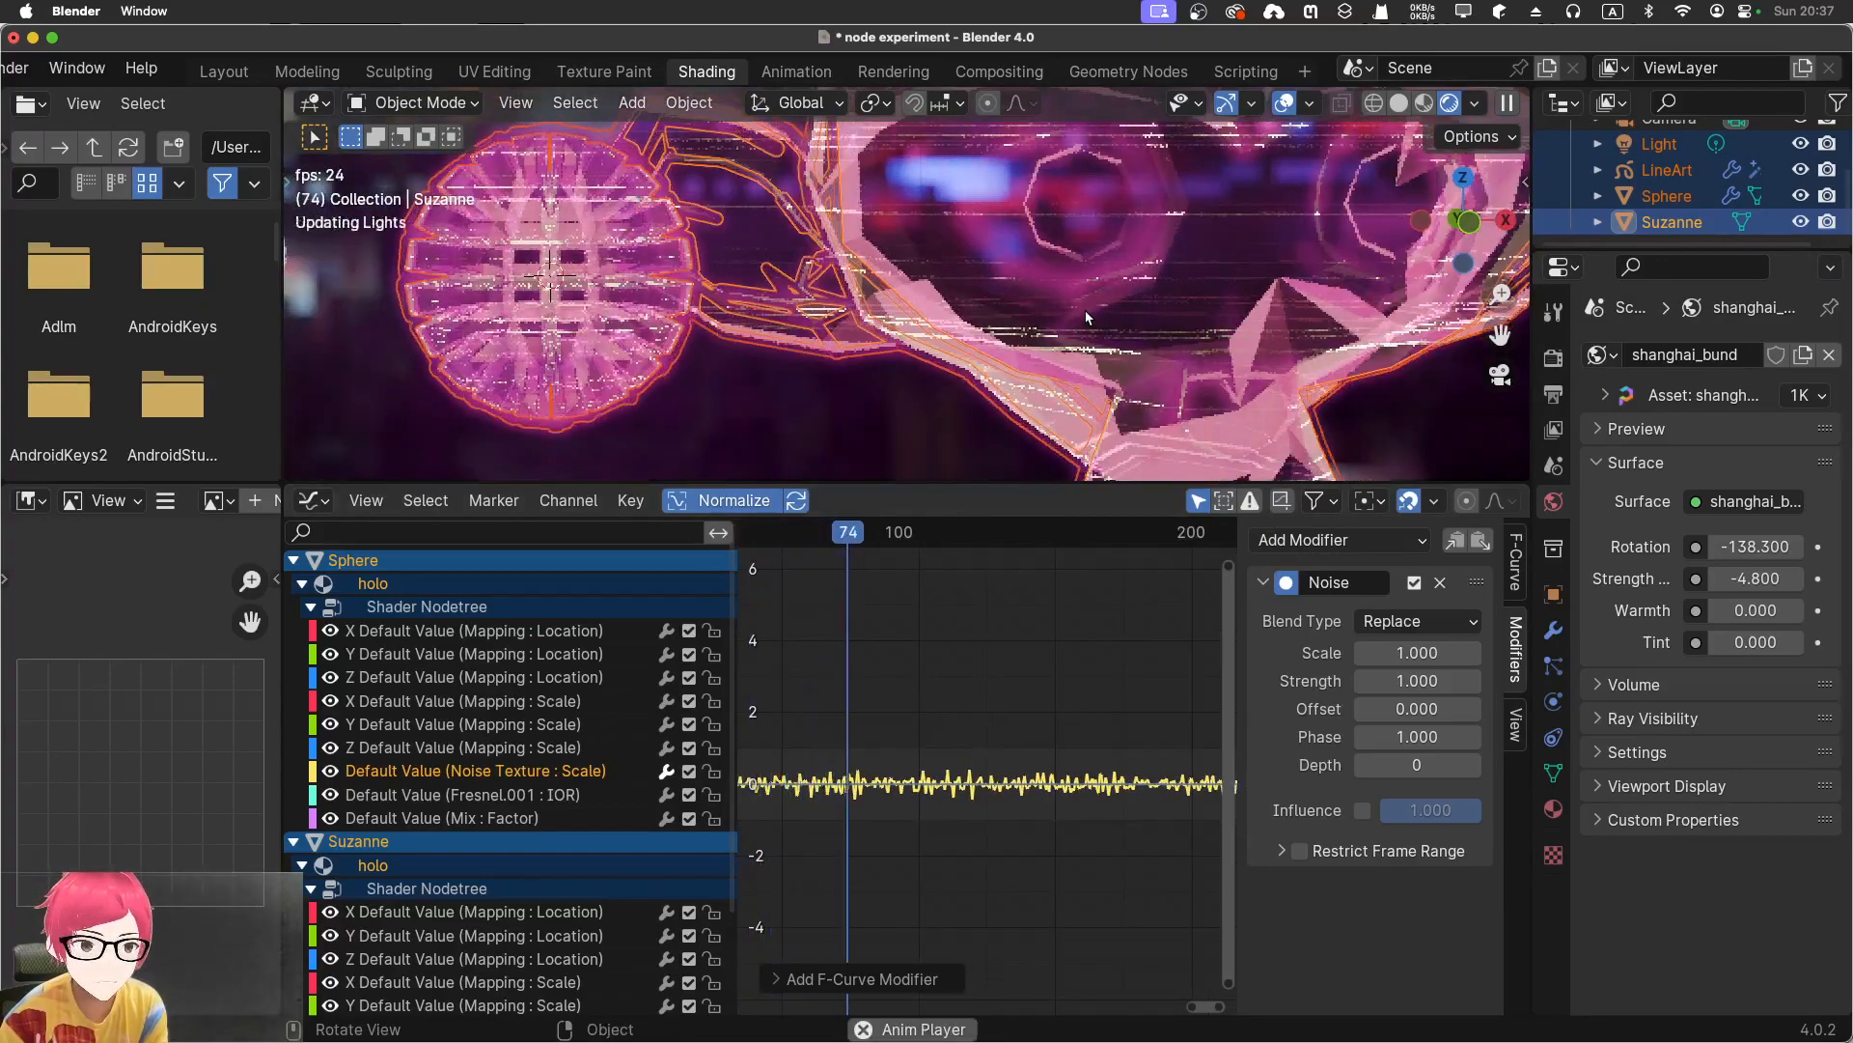
pyautogui.scroll(3, 958, 240)
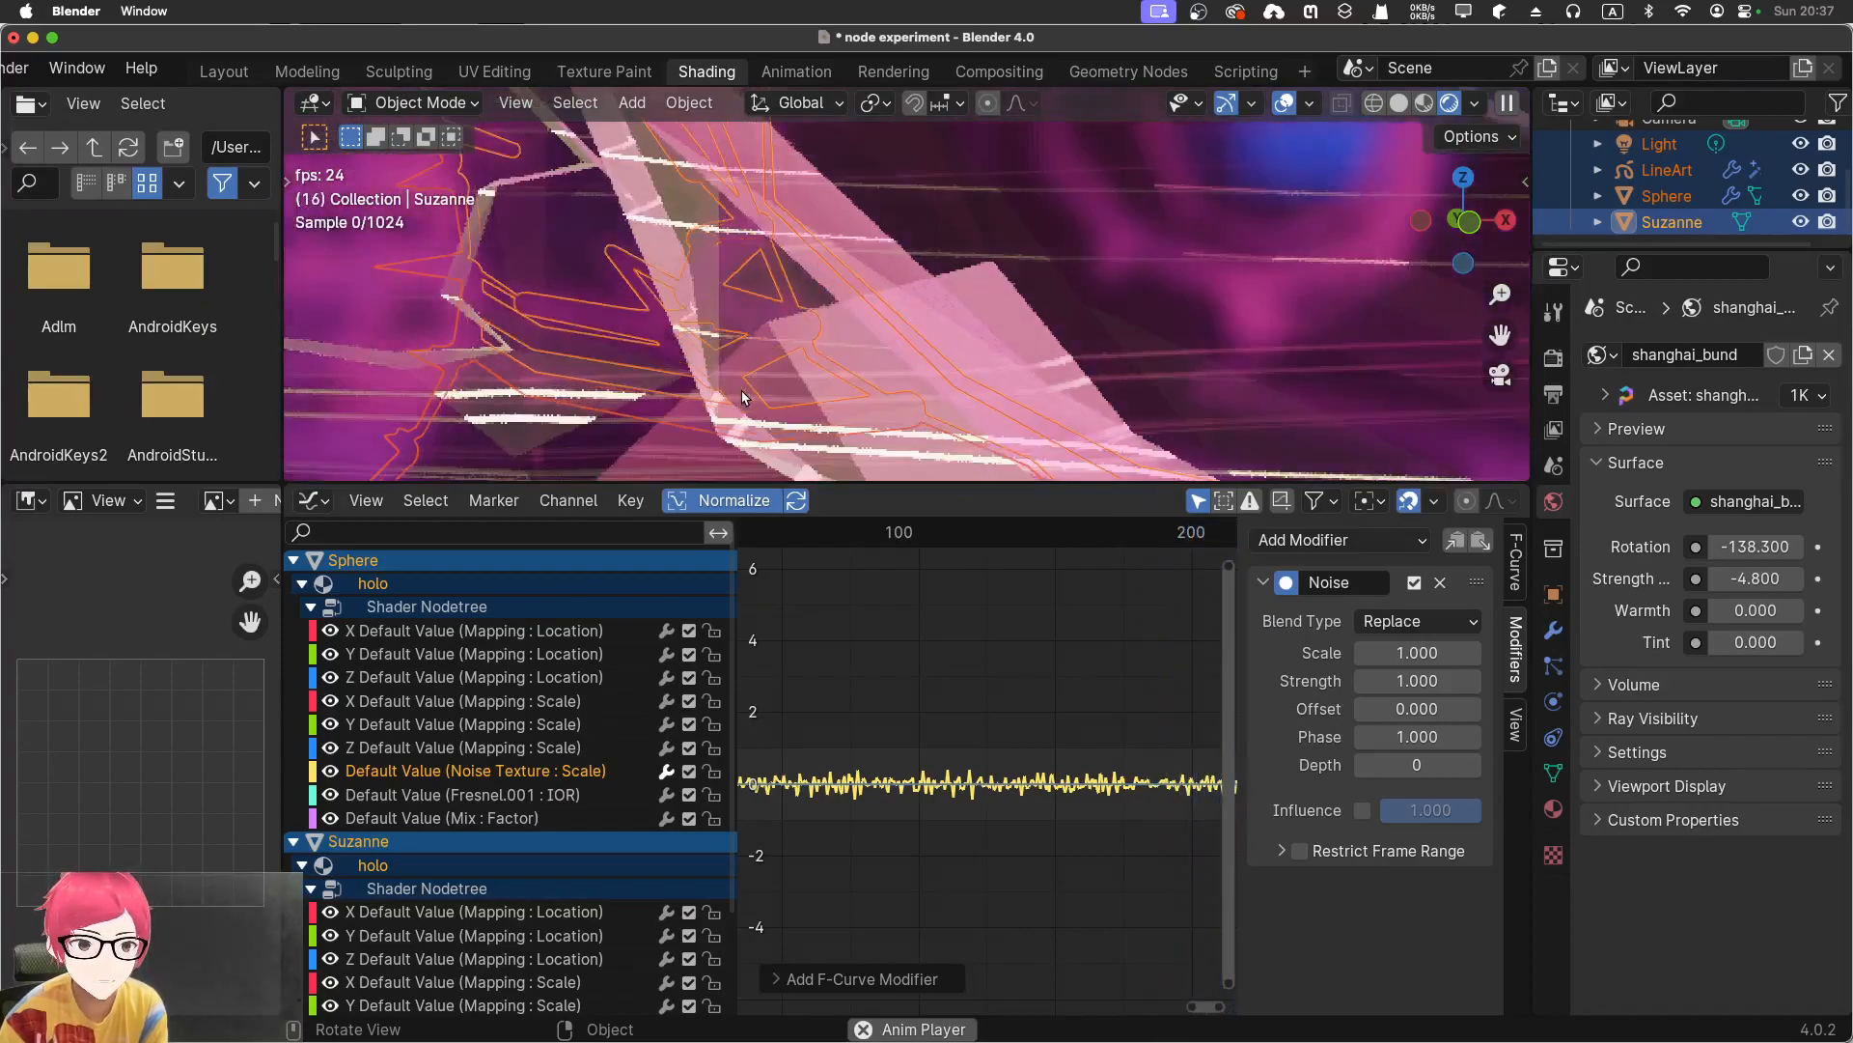
pyautogui.press('Escape')
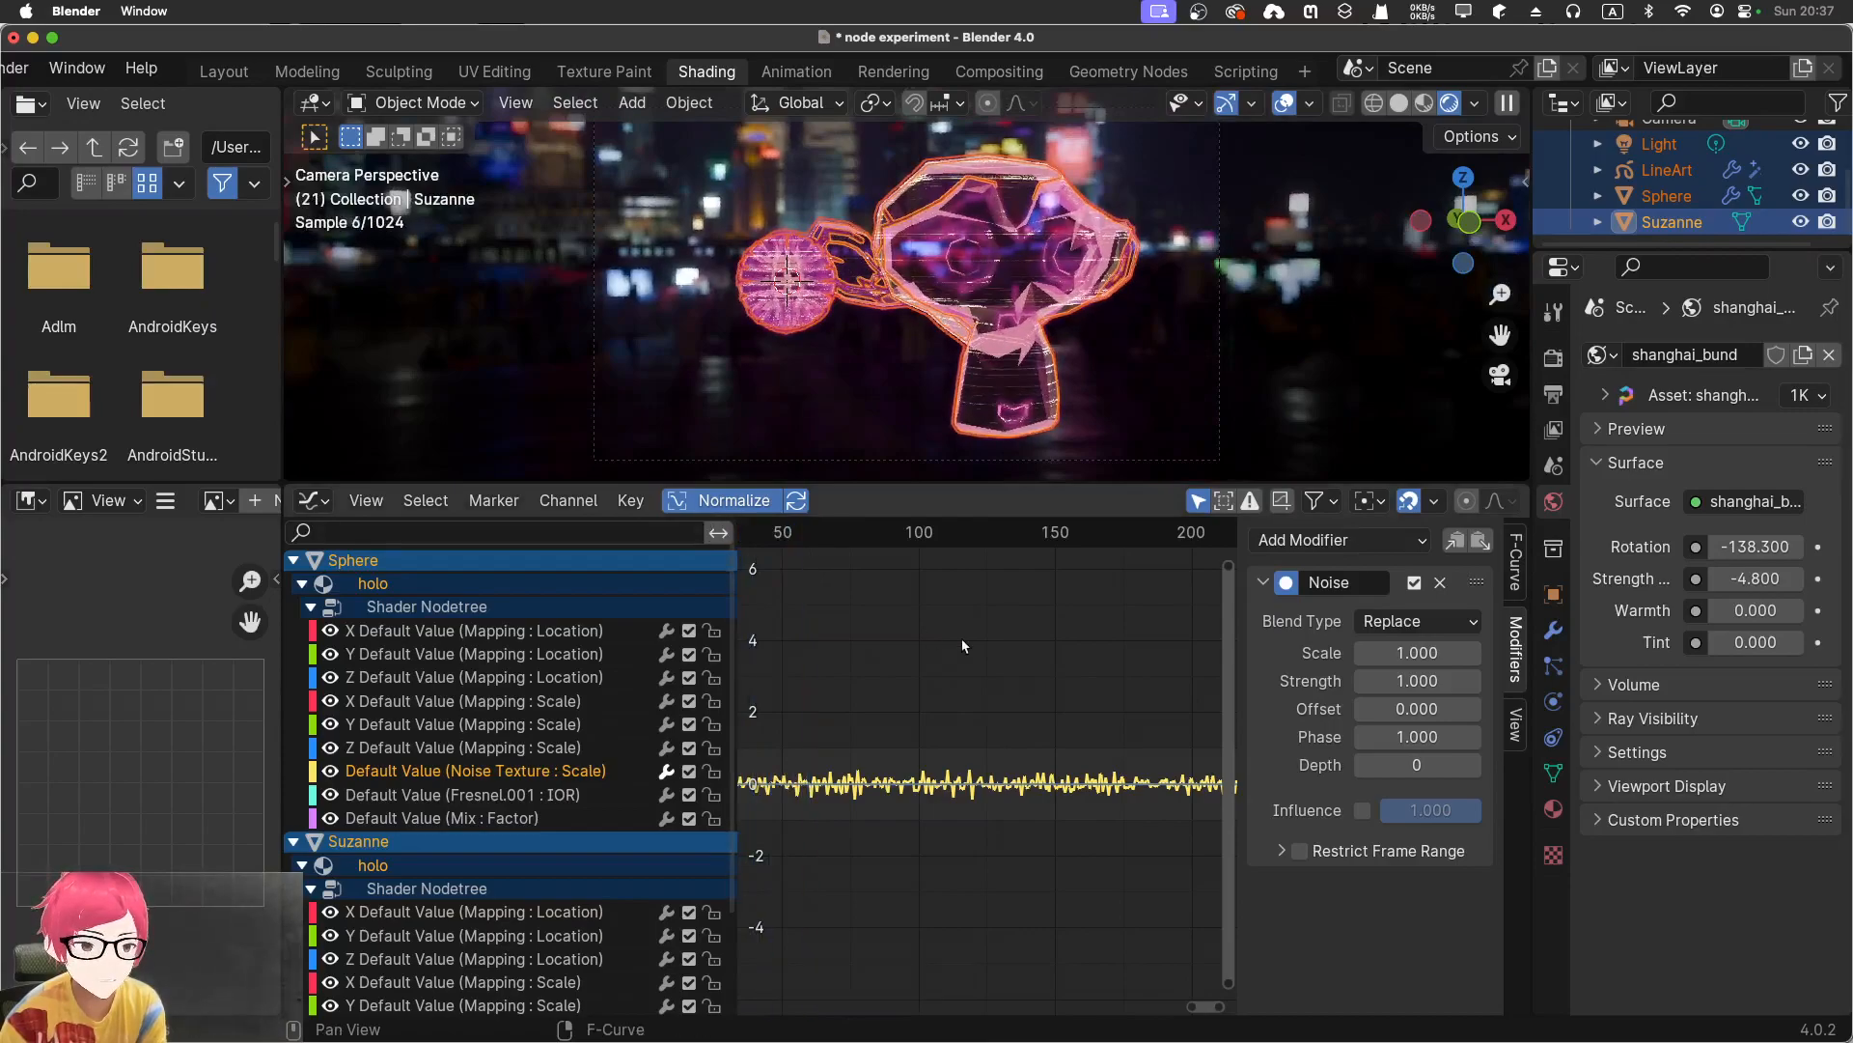
# Greatly increase the Strength of the Noise modifier on the Noise Texture scale curve, and play the animation with all objects deselected
pyautogui.moveTo(1418, 680); pyautogui.dragTo(1676, 726)
pyautogui.click(840, 614)
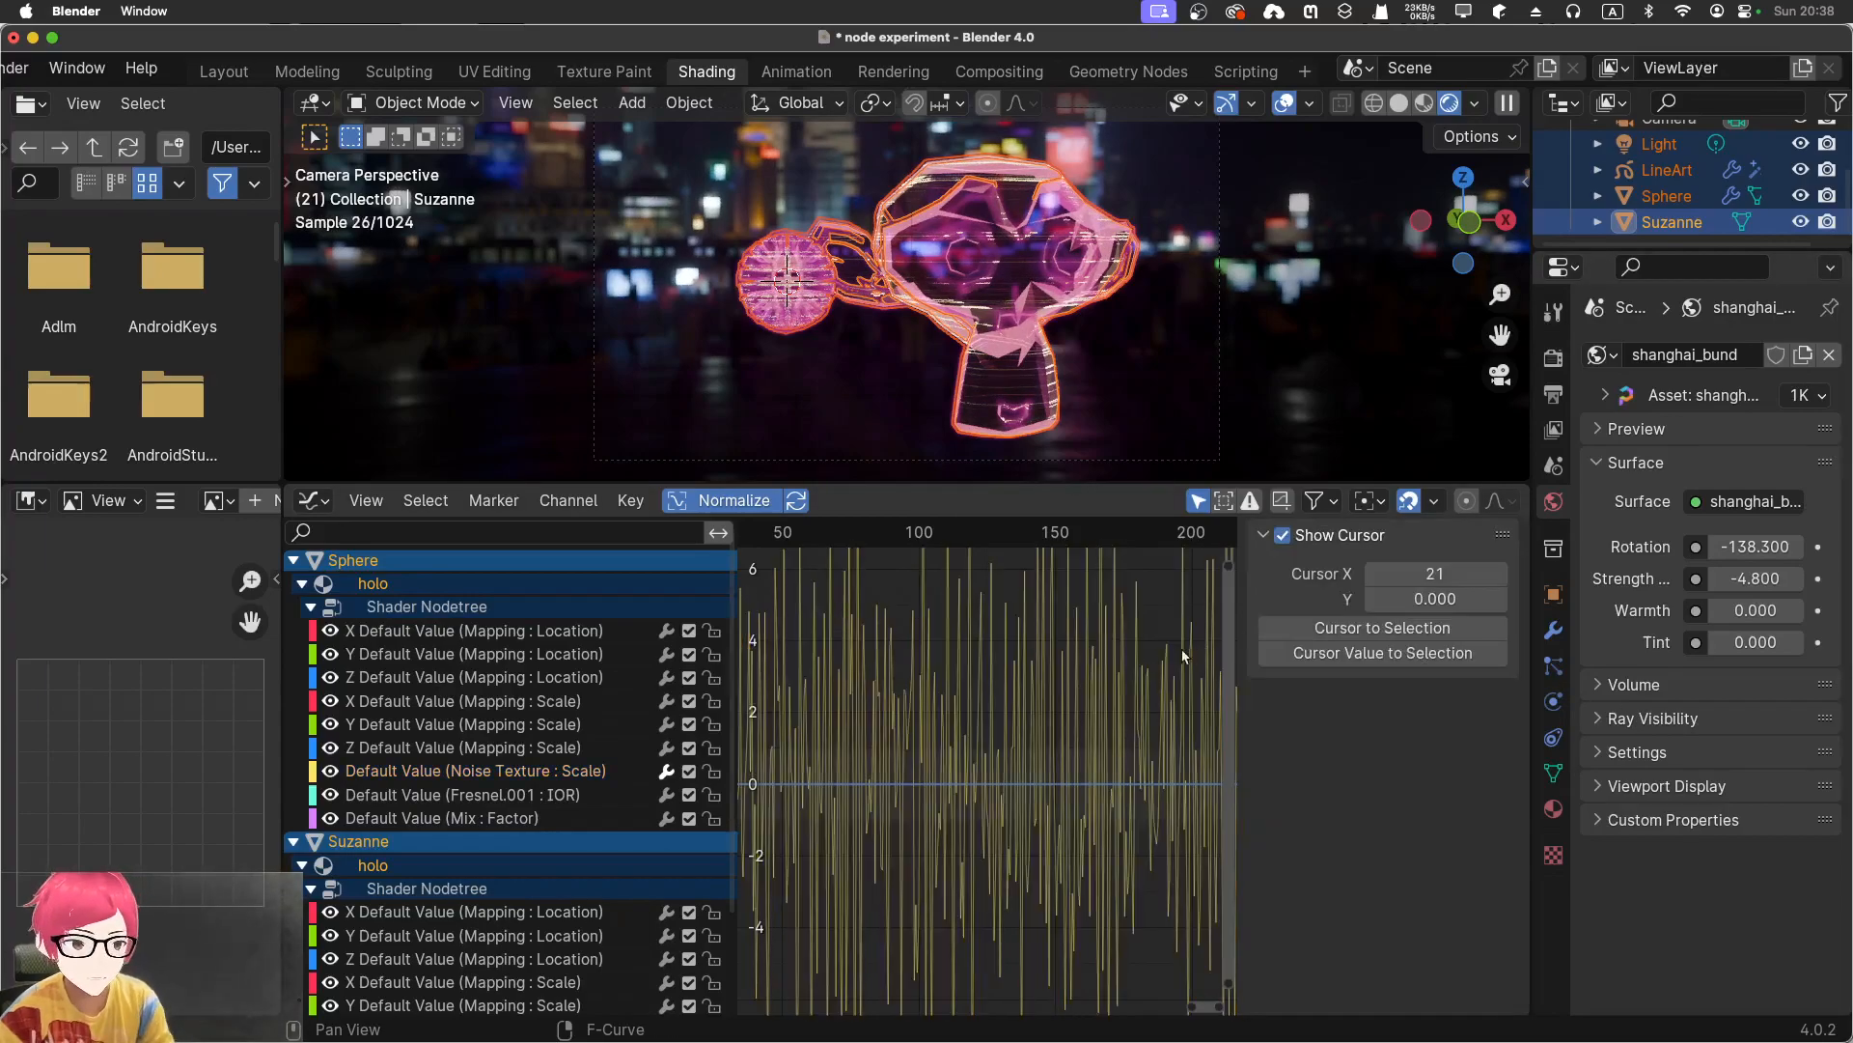
pyautogui.press('space')
pyautogui.scroll(5, 946, 274)
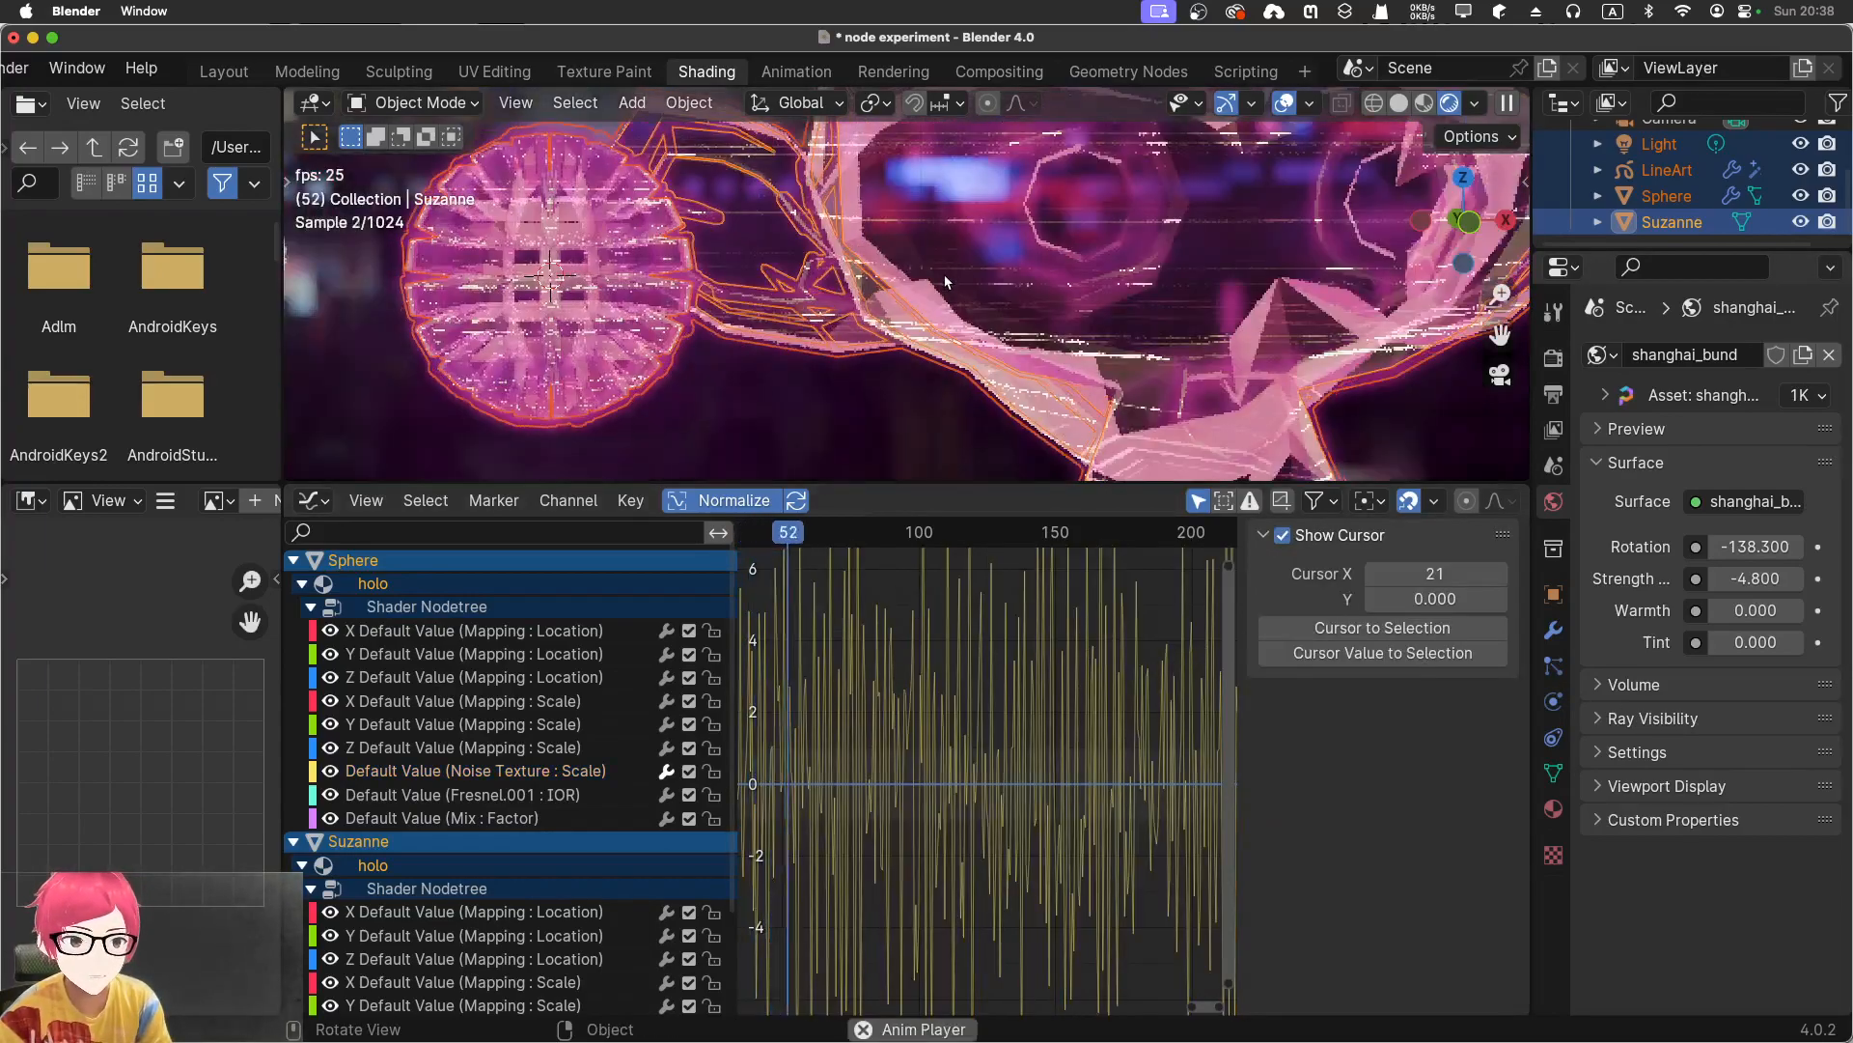
pyautogui.click(873, 430)
pyautogui.scroll(-4, 872, 431)
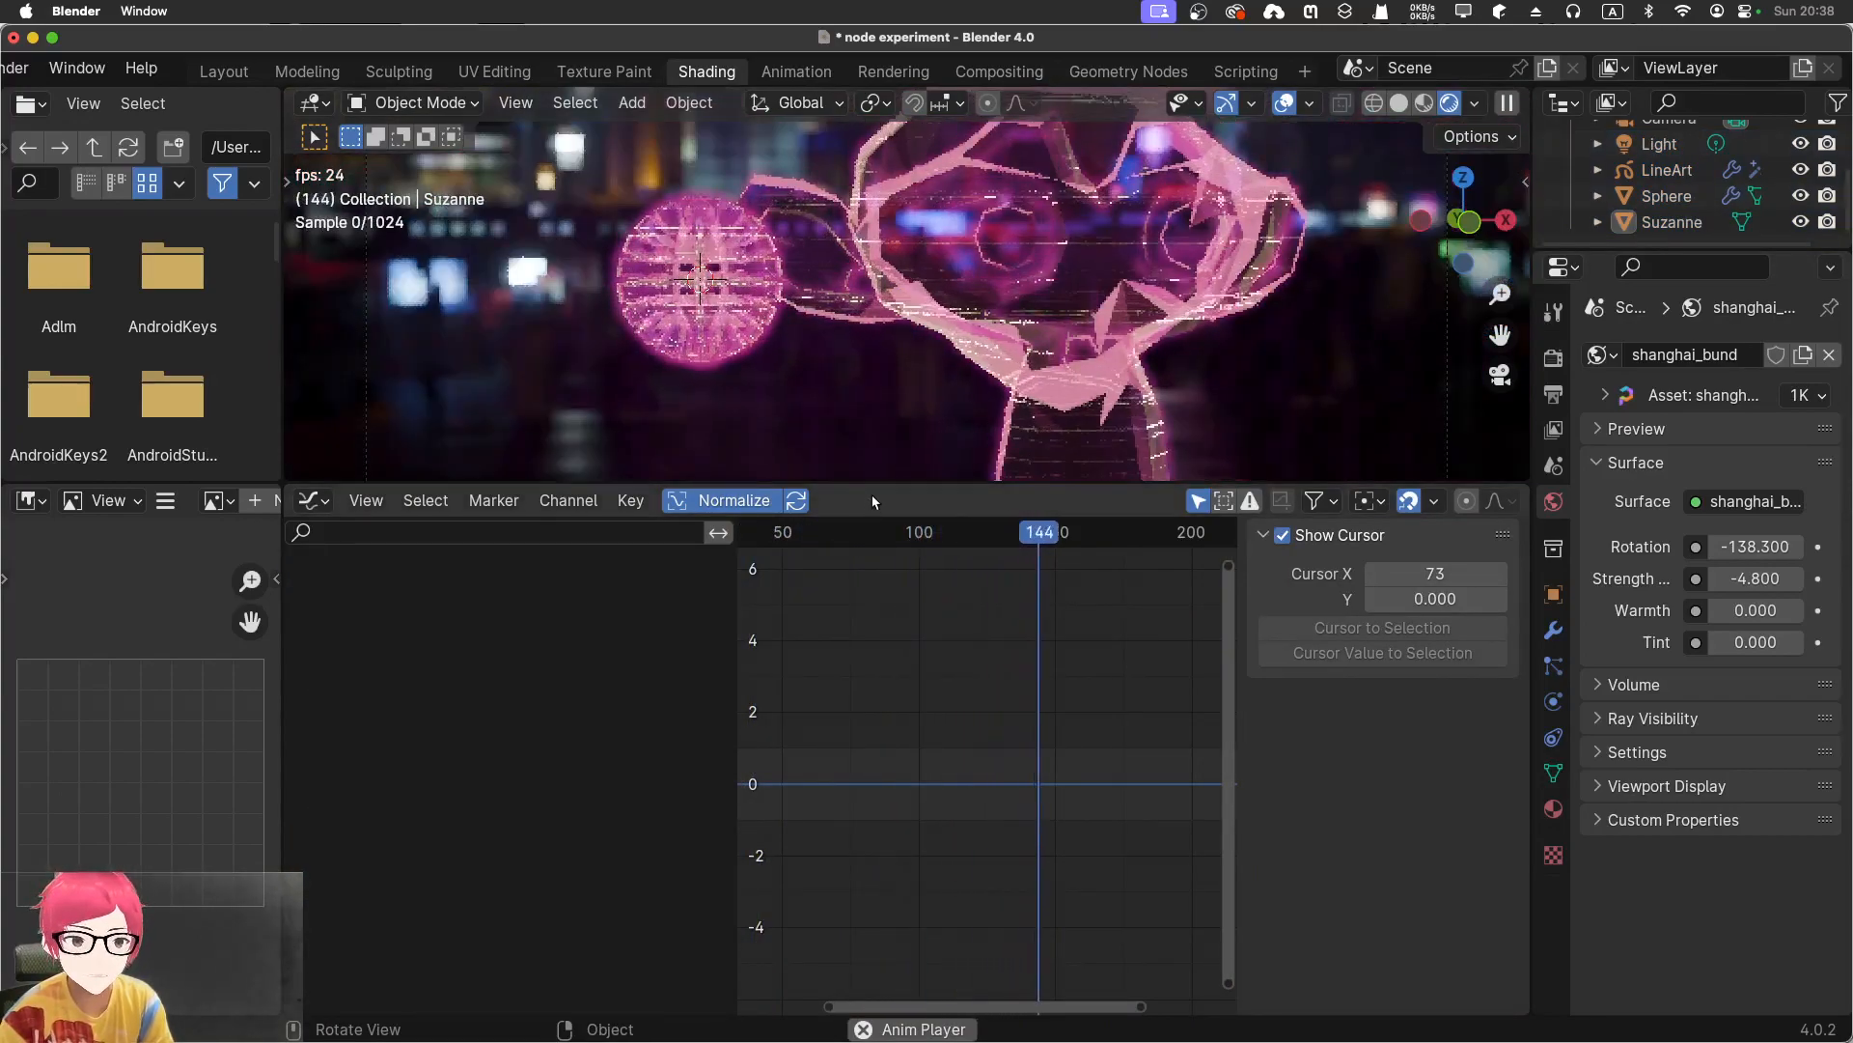
# Preview the playing animation in the Layout workspace with the viewport overlays and gizmos hidden
pyautogui.moveTo(872, 488); pyautogui.dragTo(887, 524)
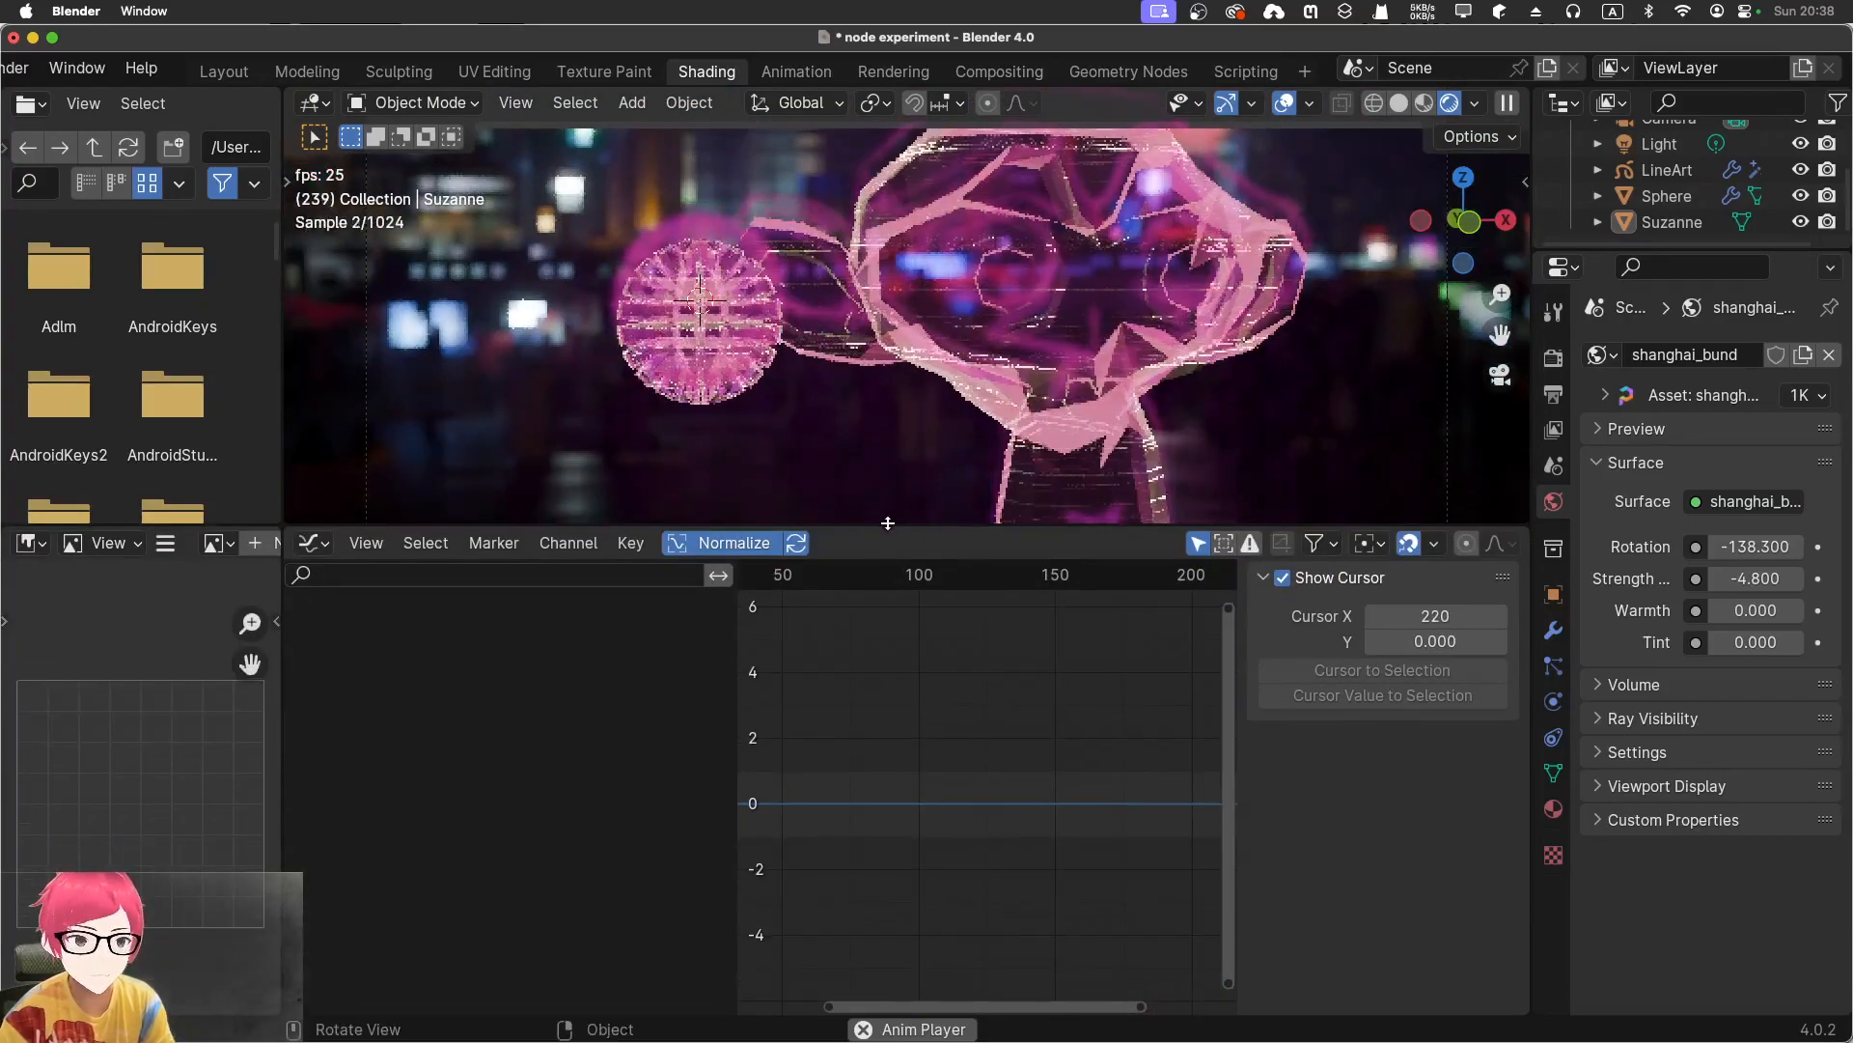
pyautogui.click(224, 72)
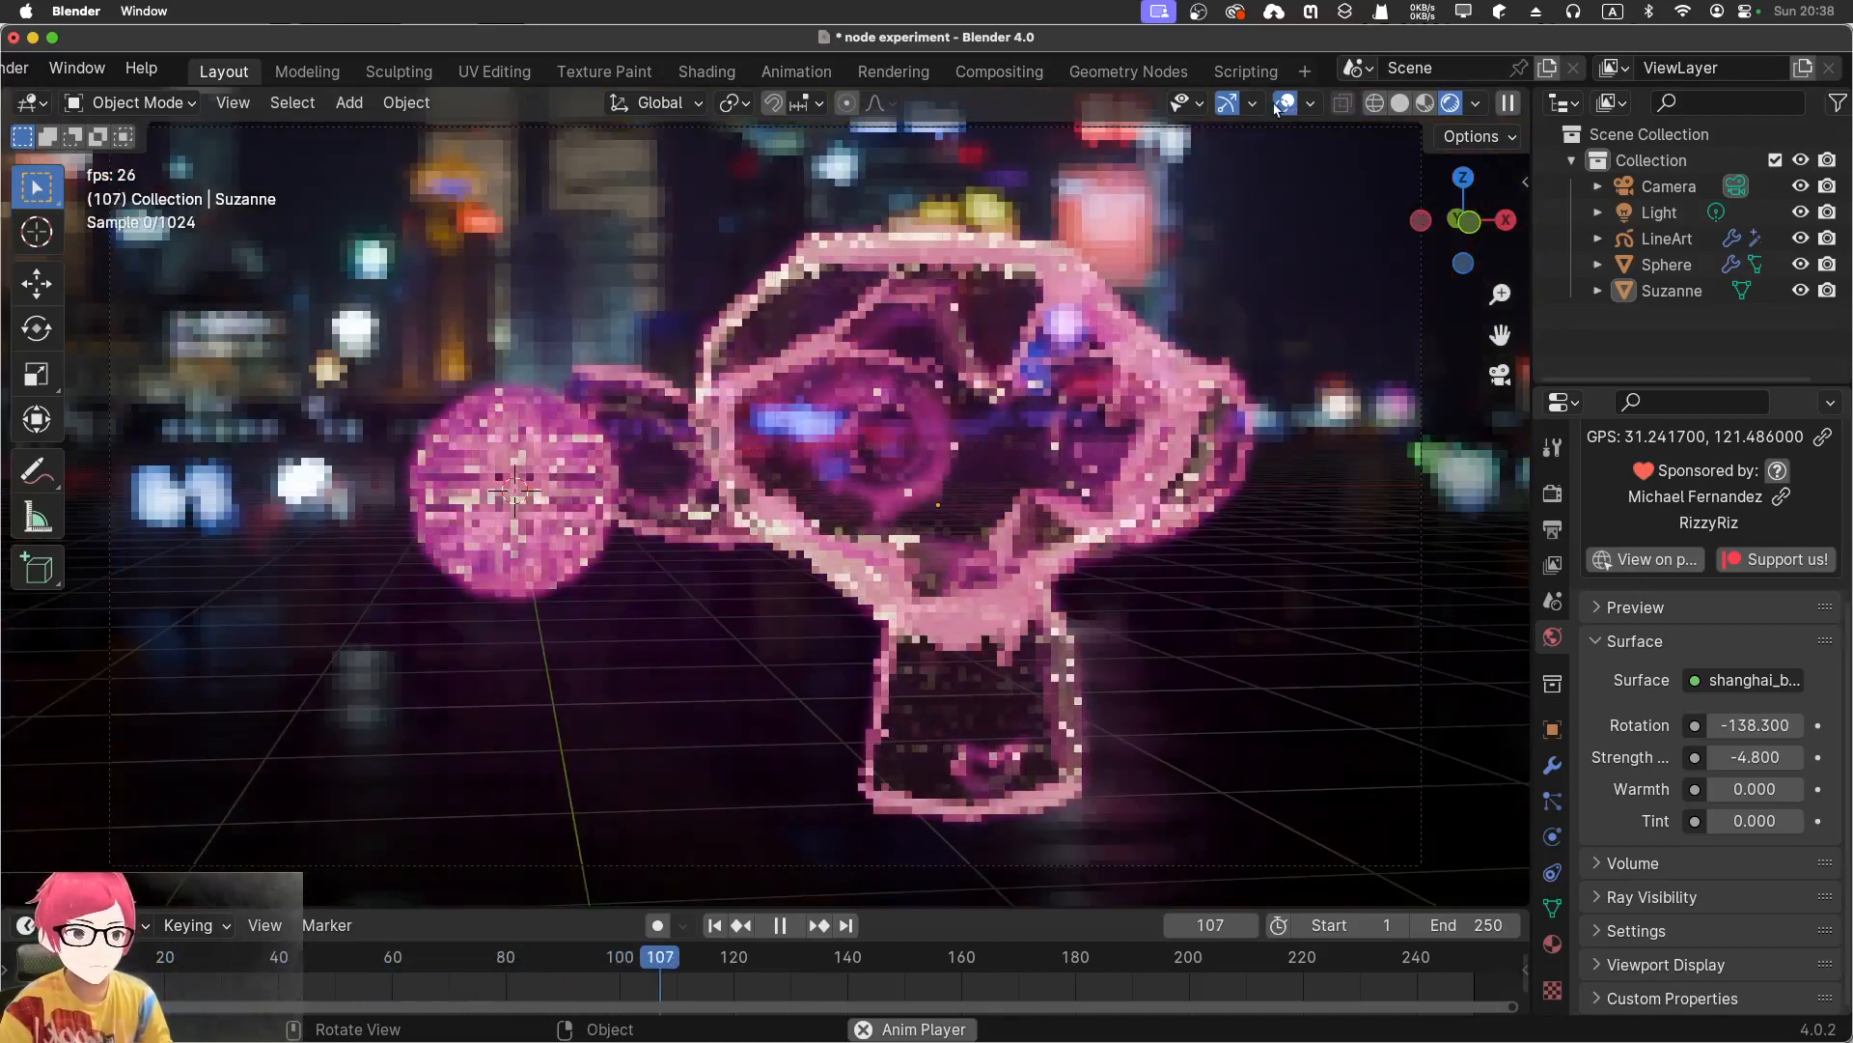
pyautogui.click(1282, 103)
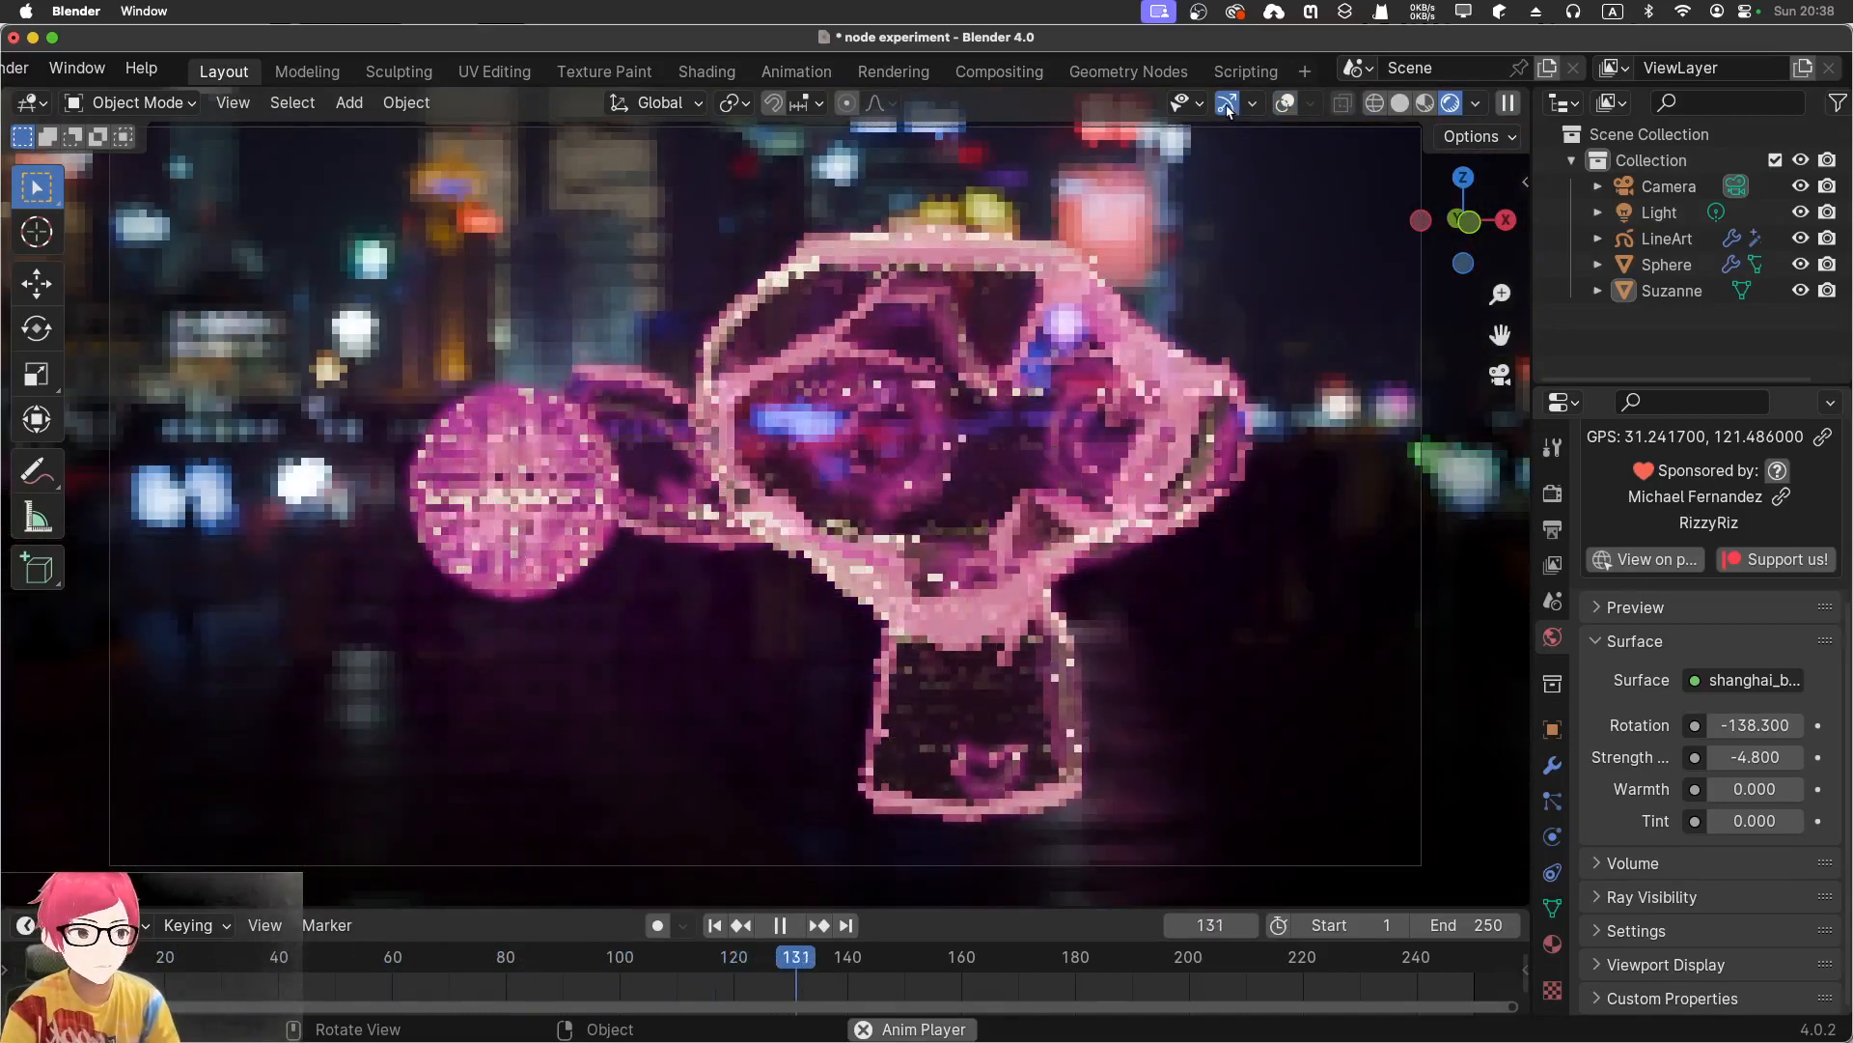
pyautogui.click(1226, 103)
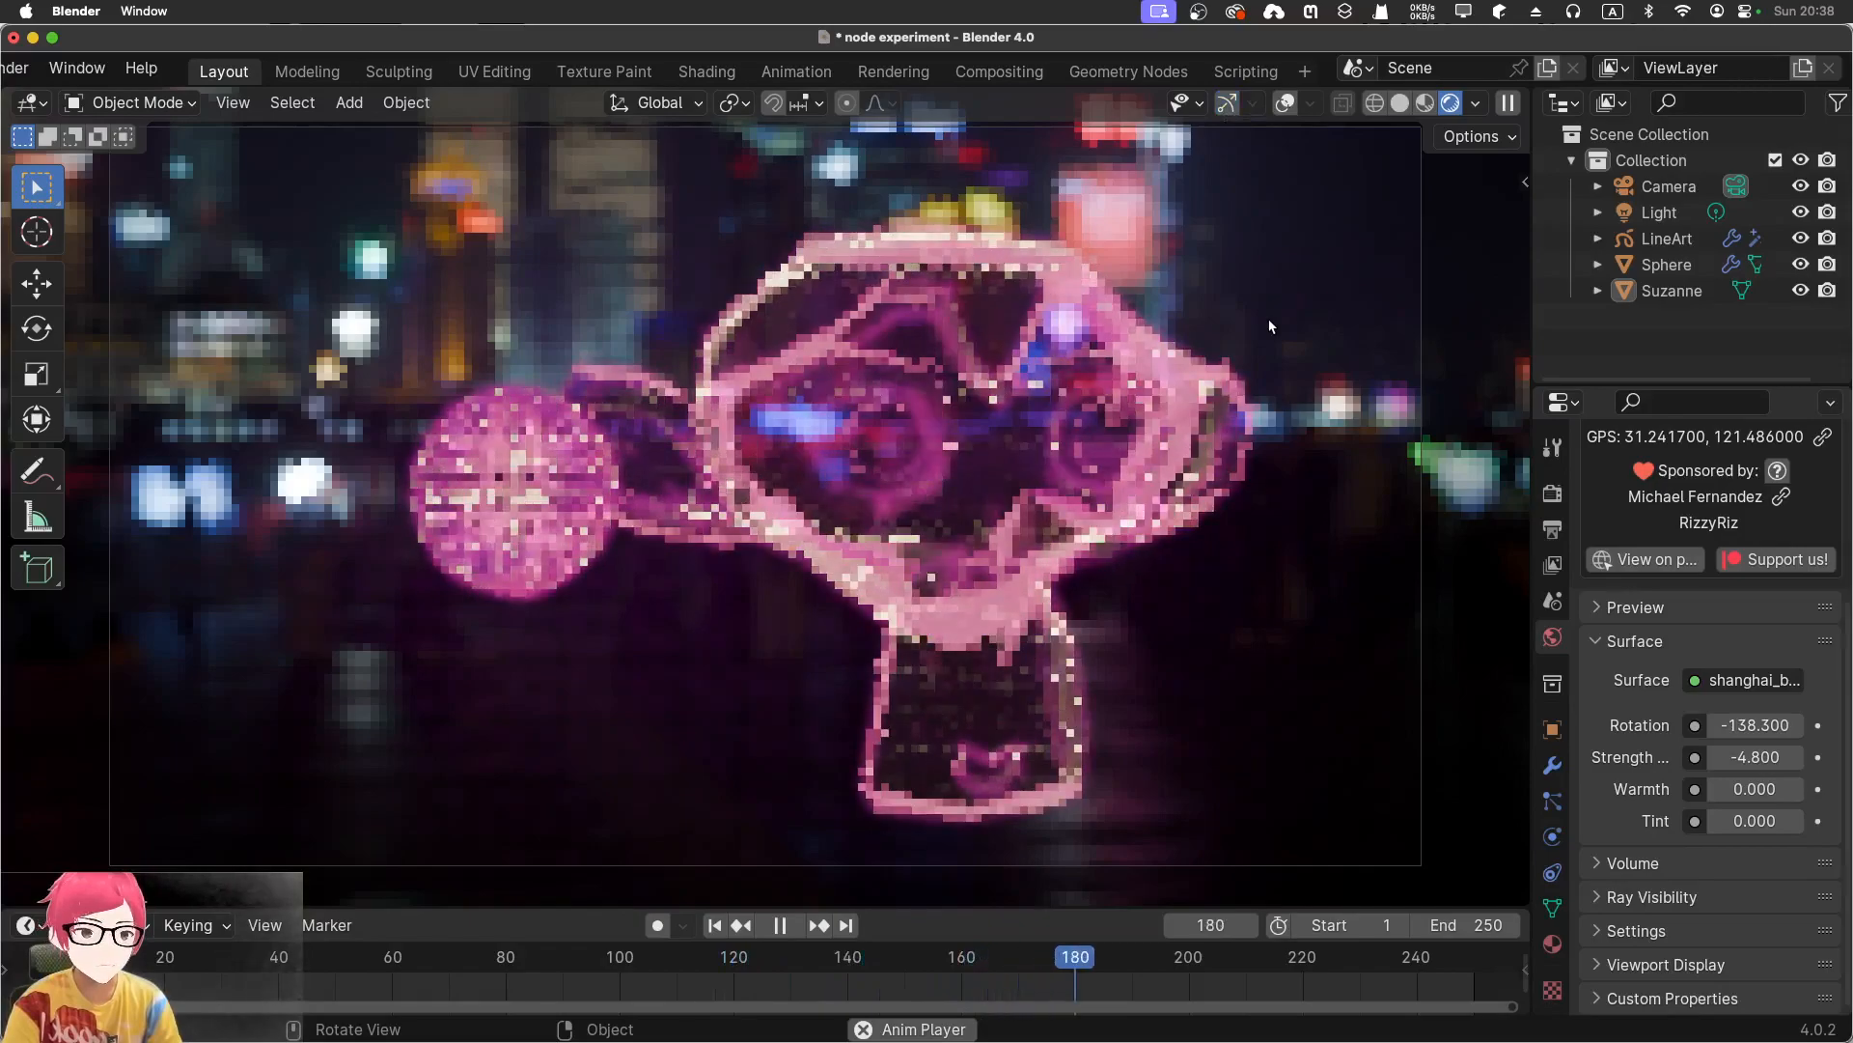
pyautogui.press('space')
pyautogui.press('space')
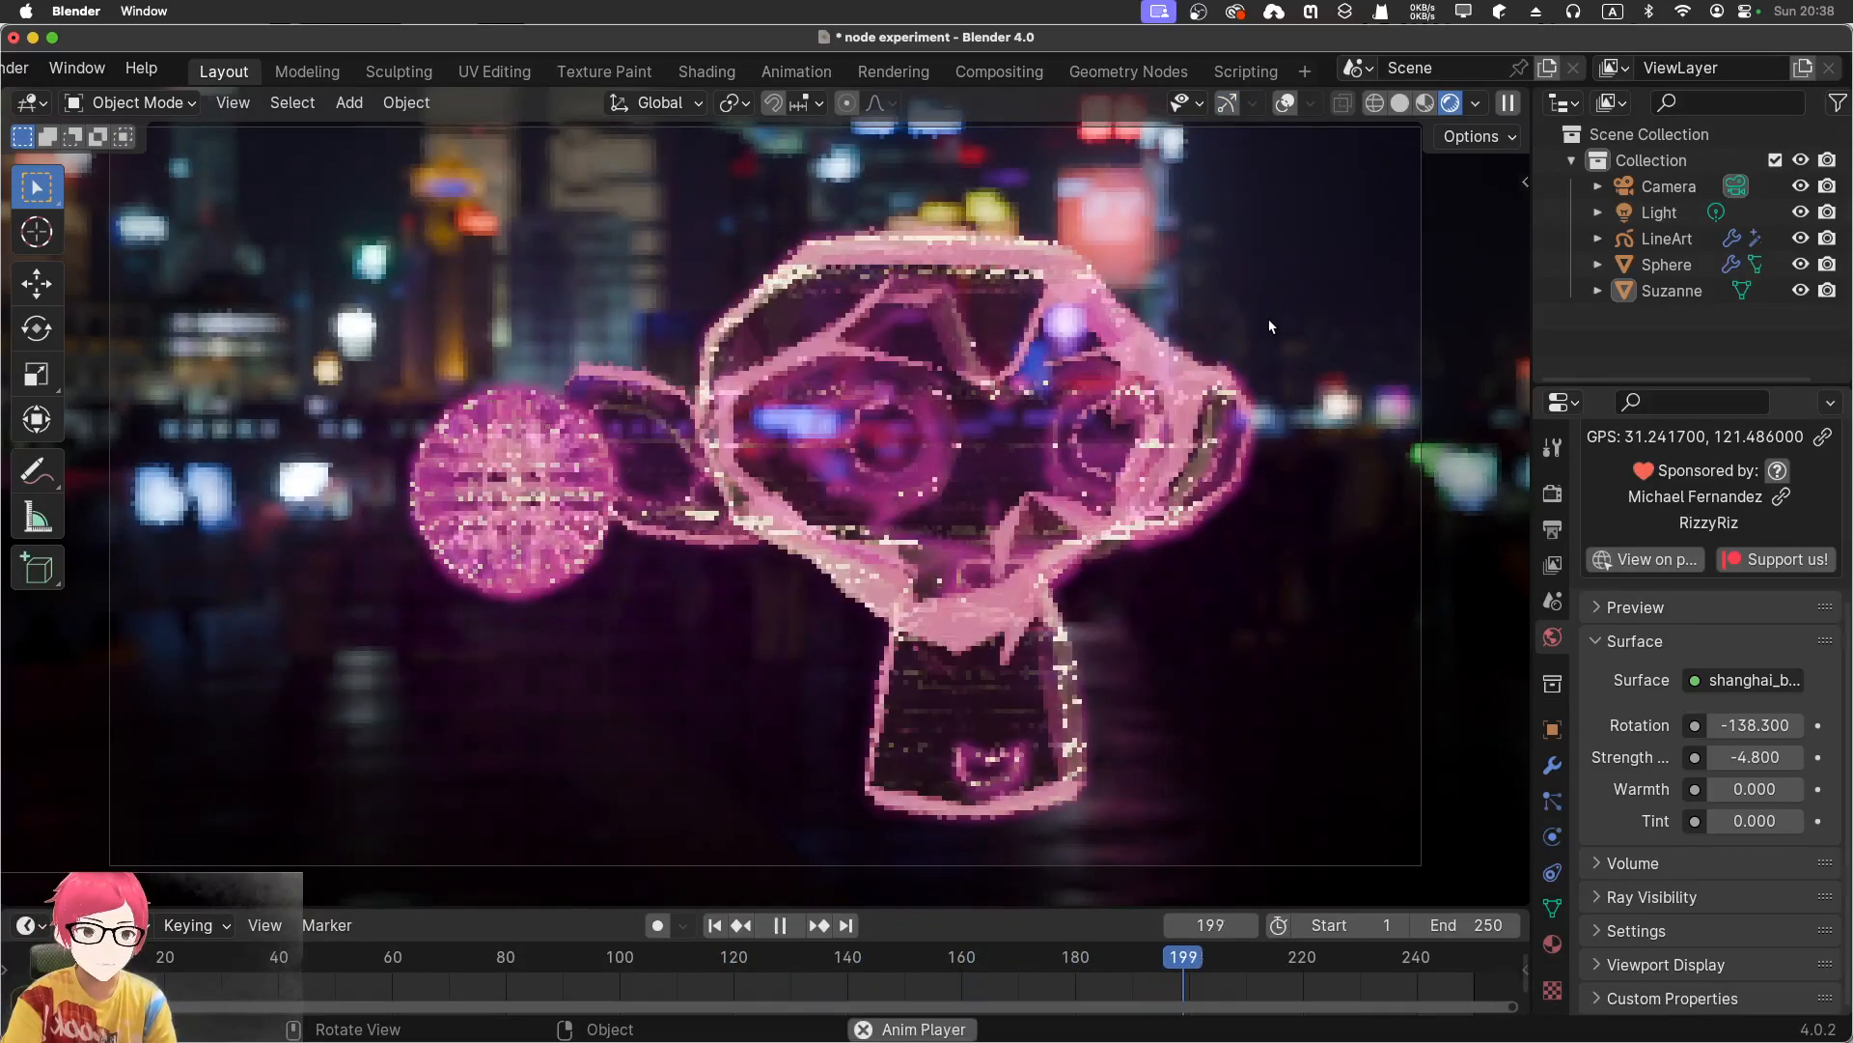
# Change the scene's render engine to EEVEE and play the animation
pyautogui.click(1544, 494)
pyautogui.scroll(5, 1679, 530)
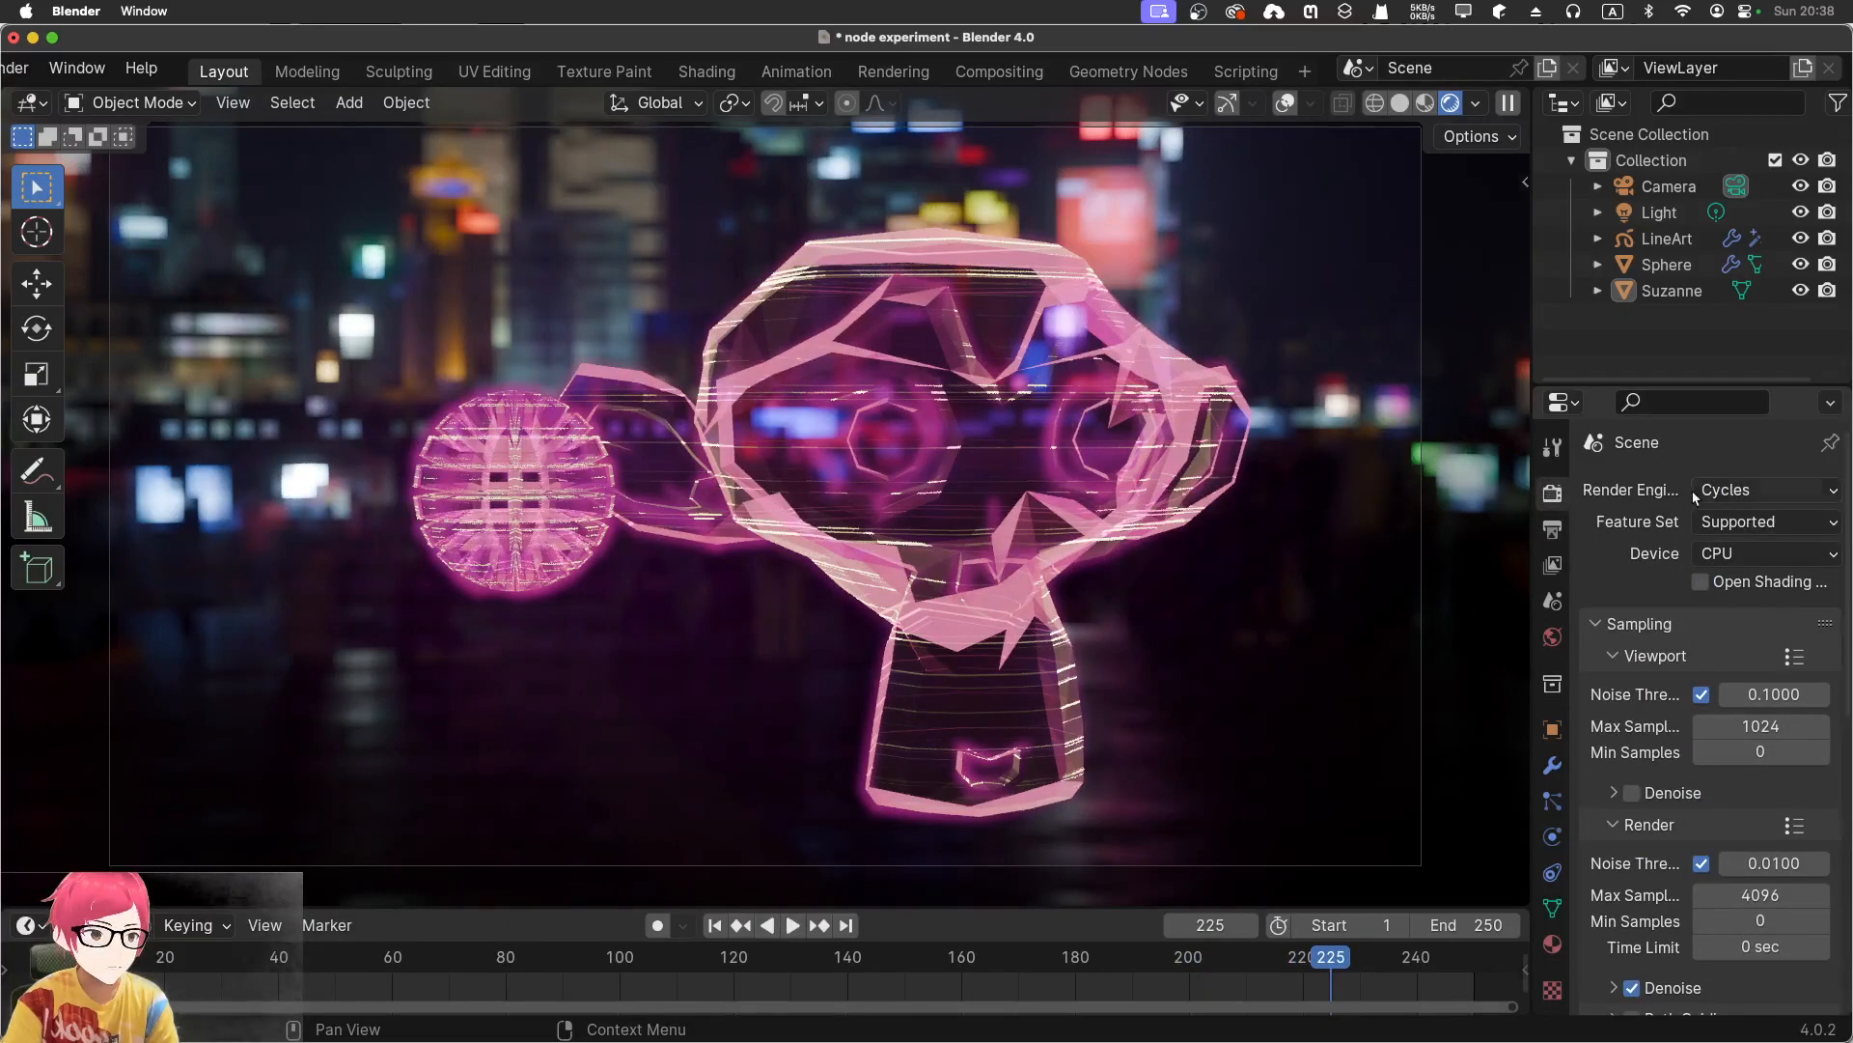
pyautogui.click(1697, 493)
pyautogui.click(1728, 519)
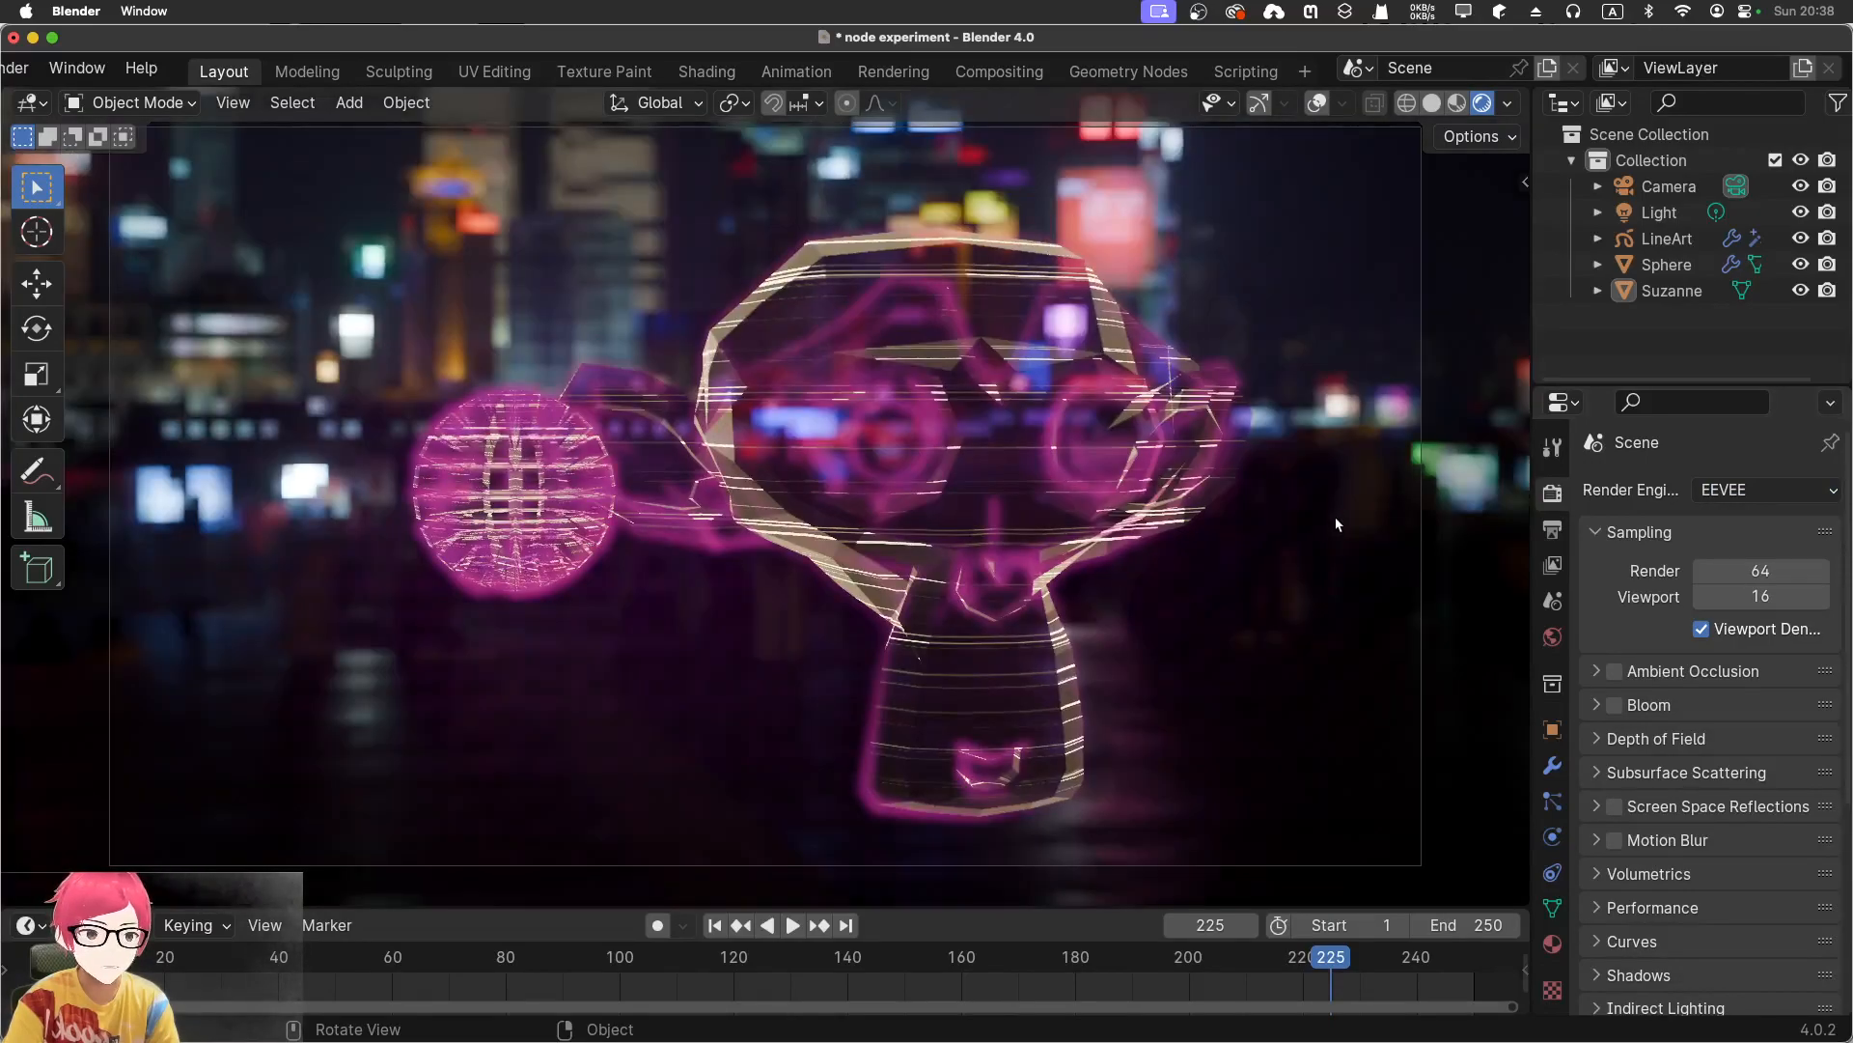
pyautogui.press('space')
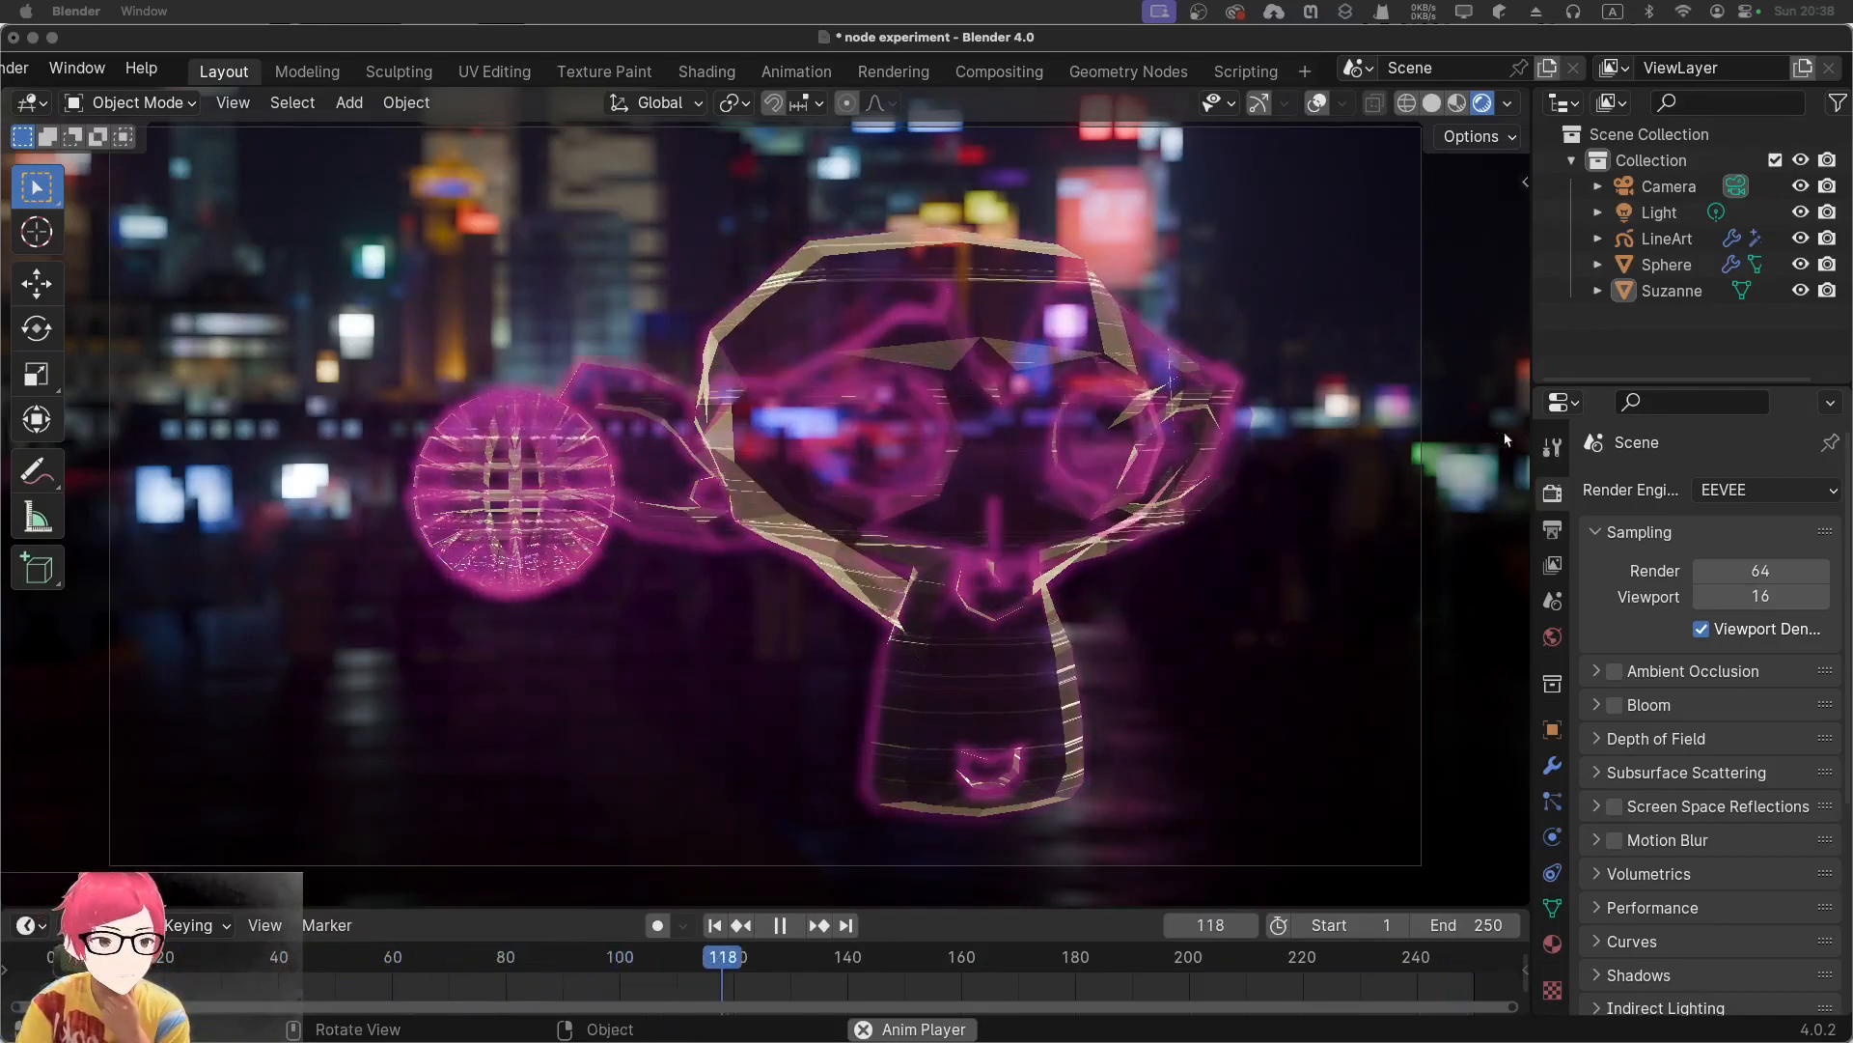
# Change the render engine back to Cycles and preview the animation, pausing and resuming playback for comparison
pyautogui.click(1711, 490)
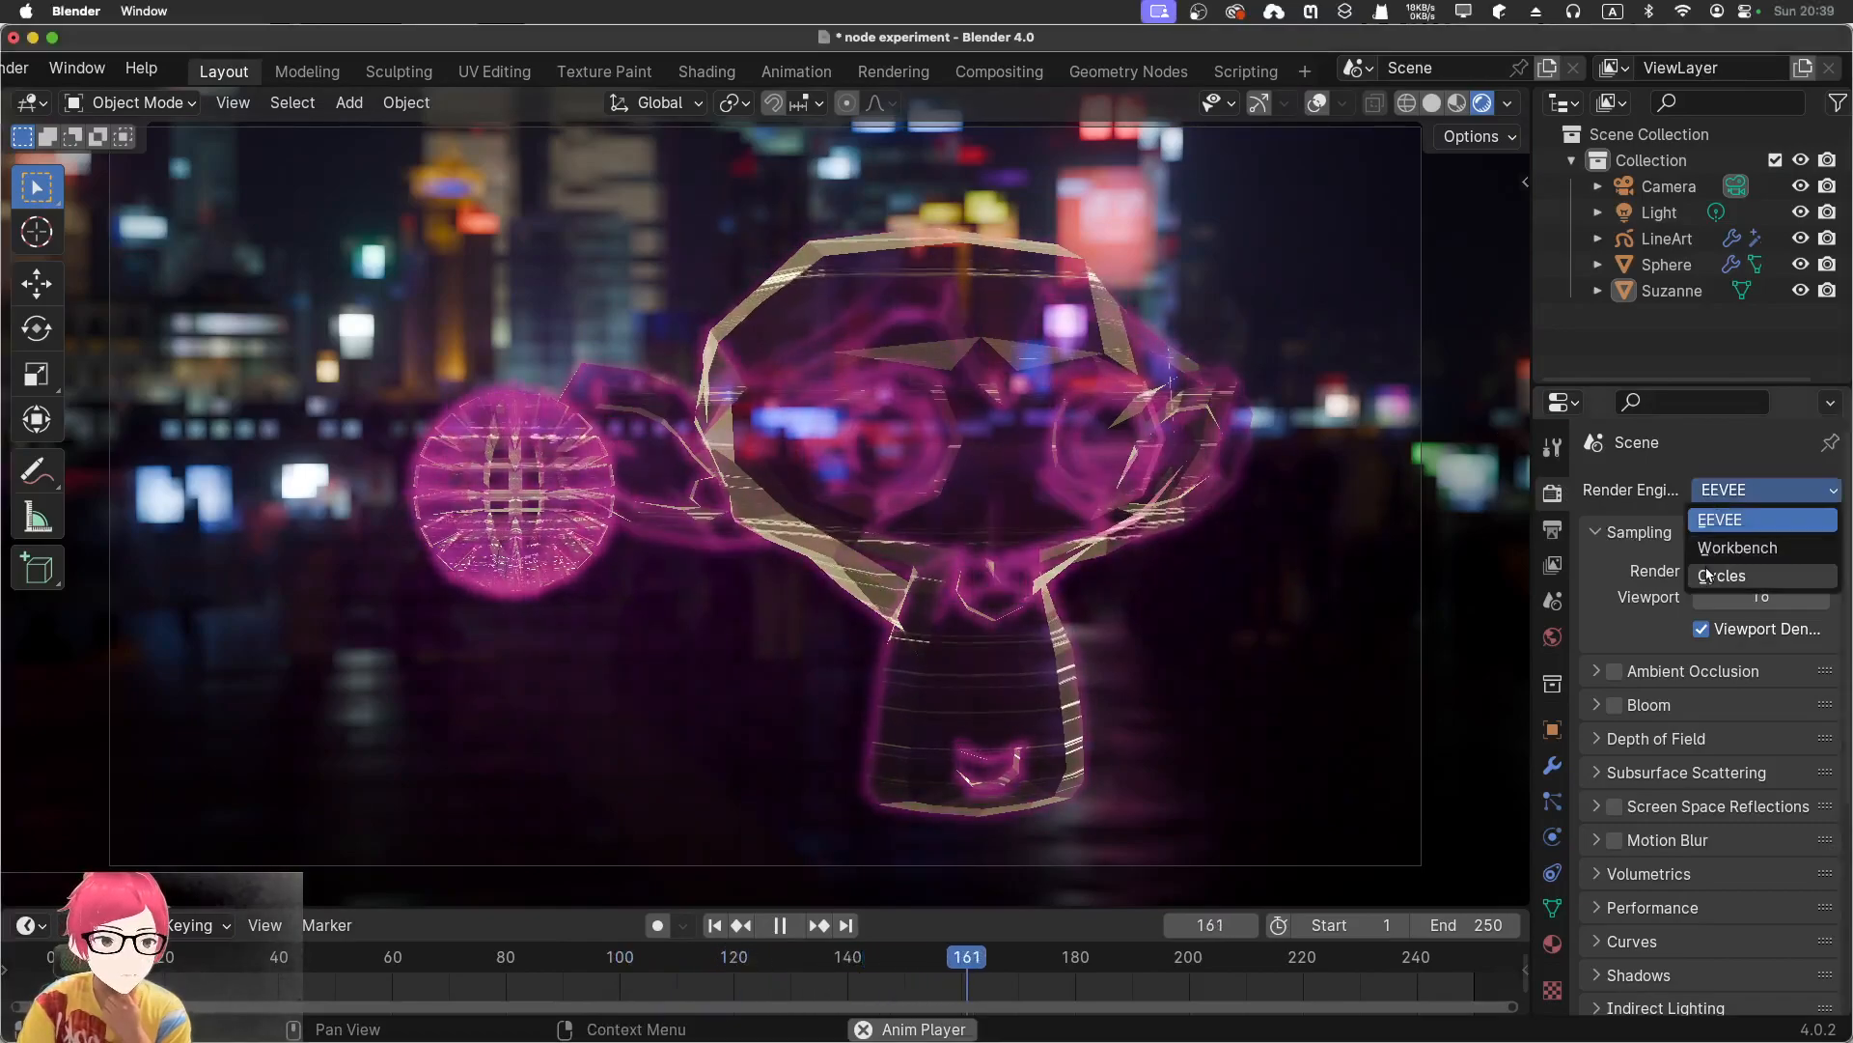
pyautogui.click(1707, 576)
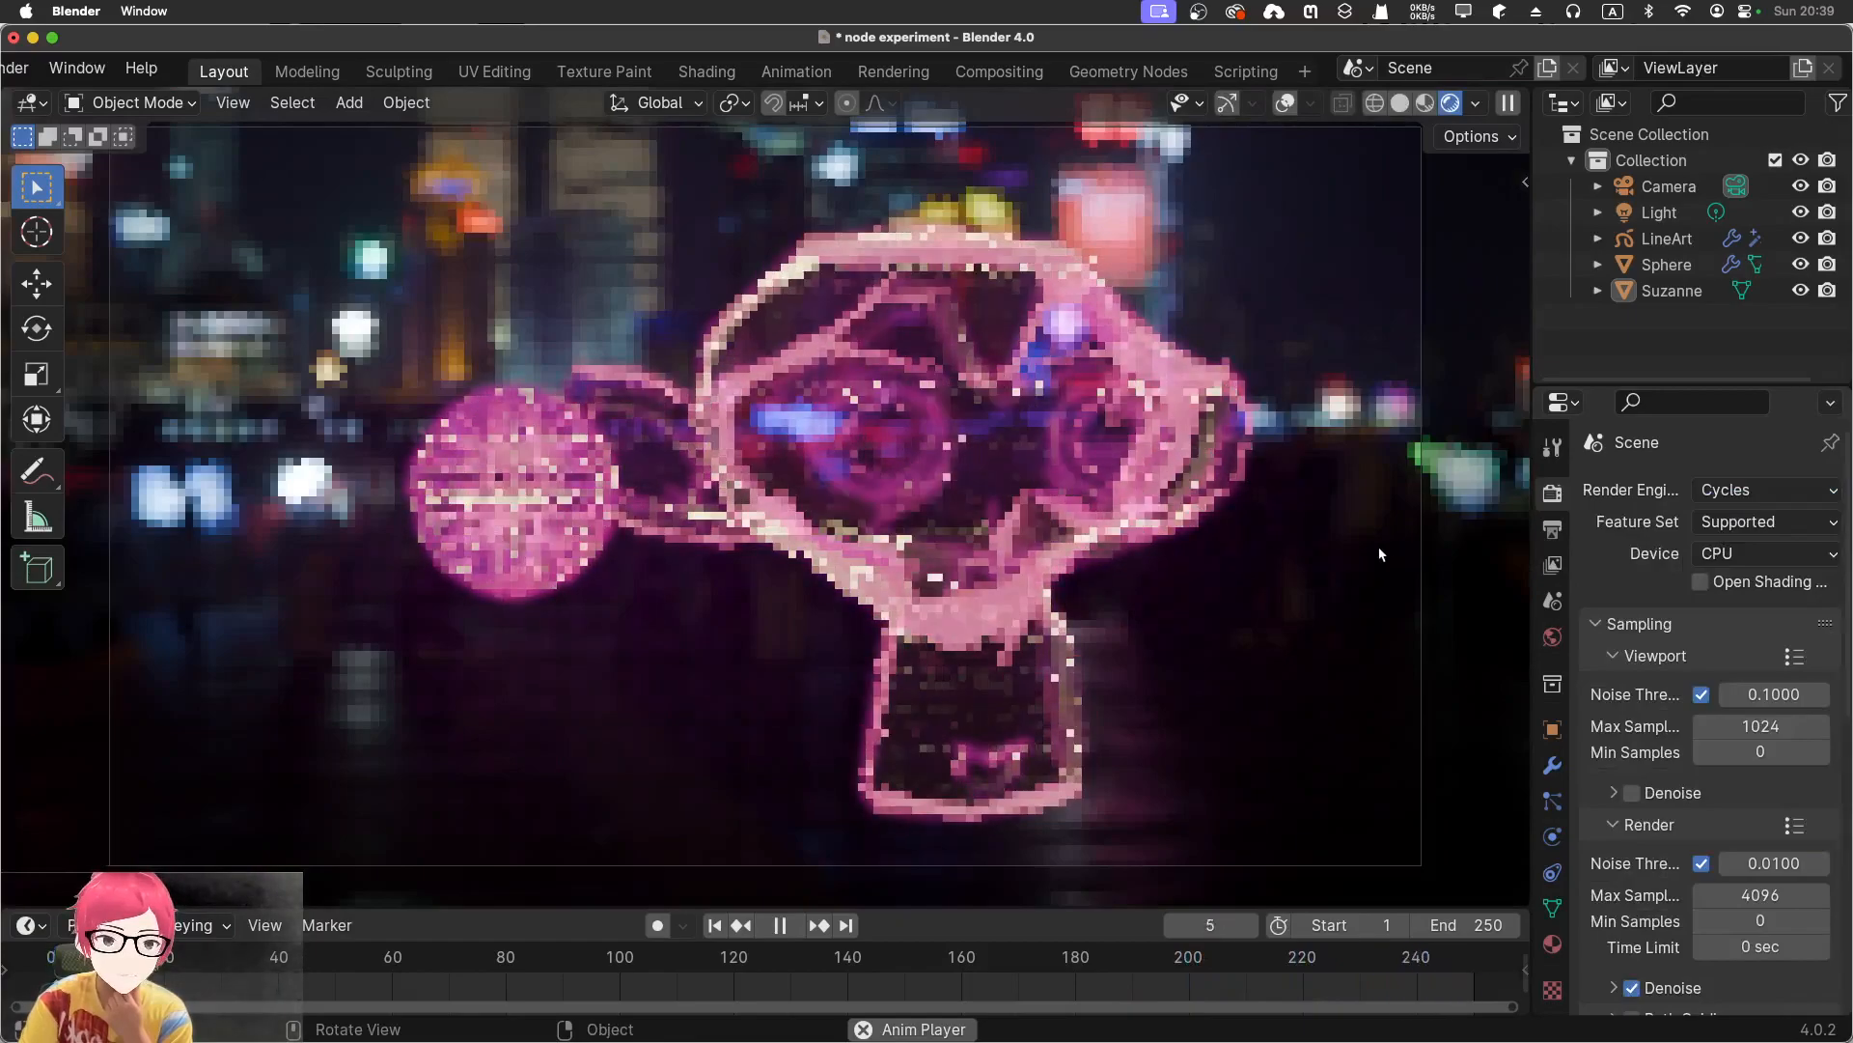
pyautogui.press('space')
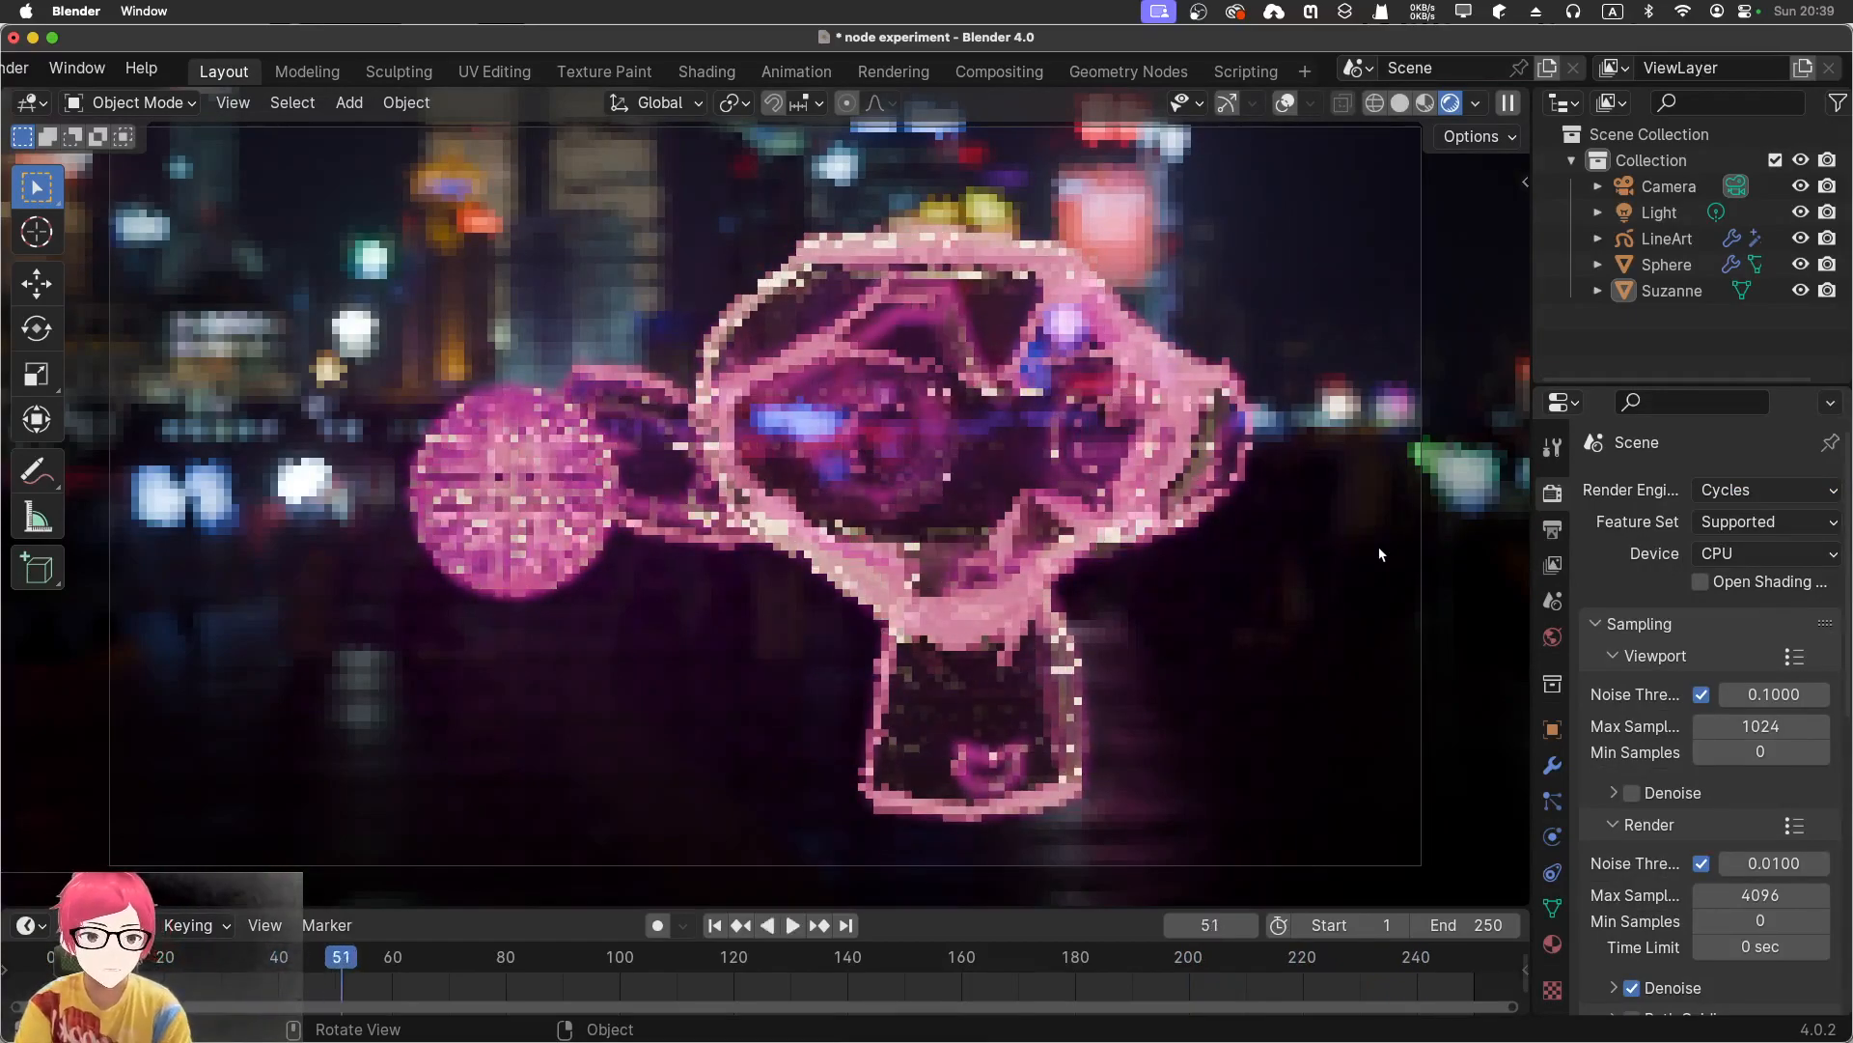
pyautogui.press('space')
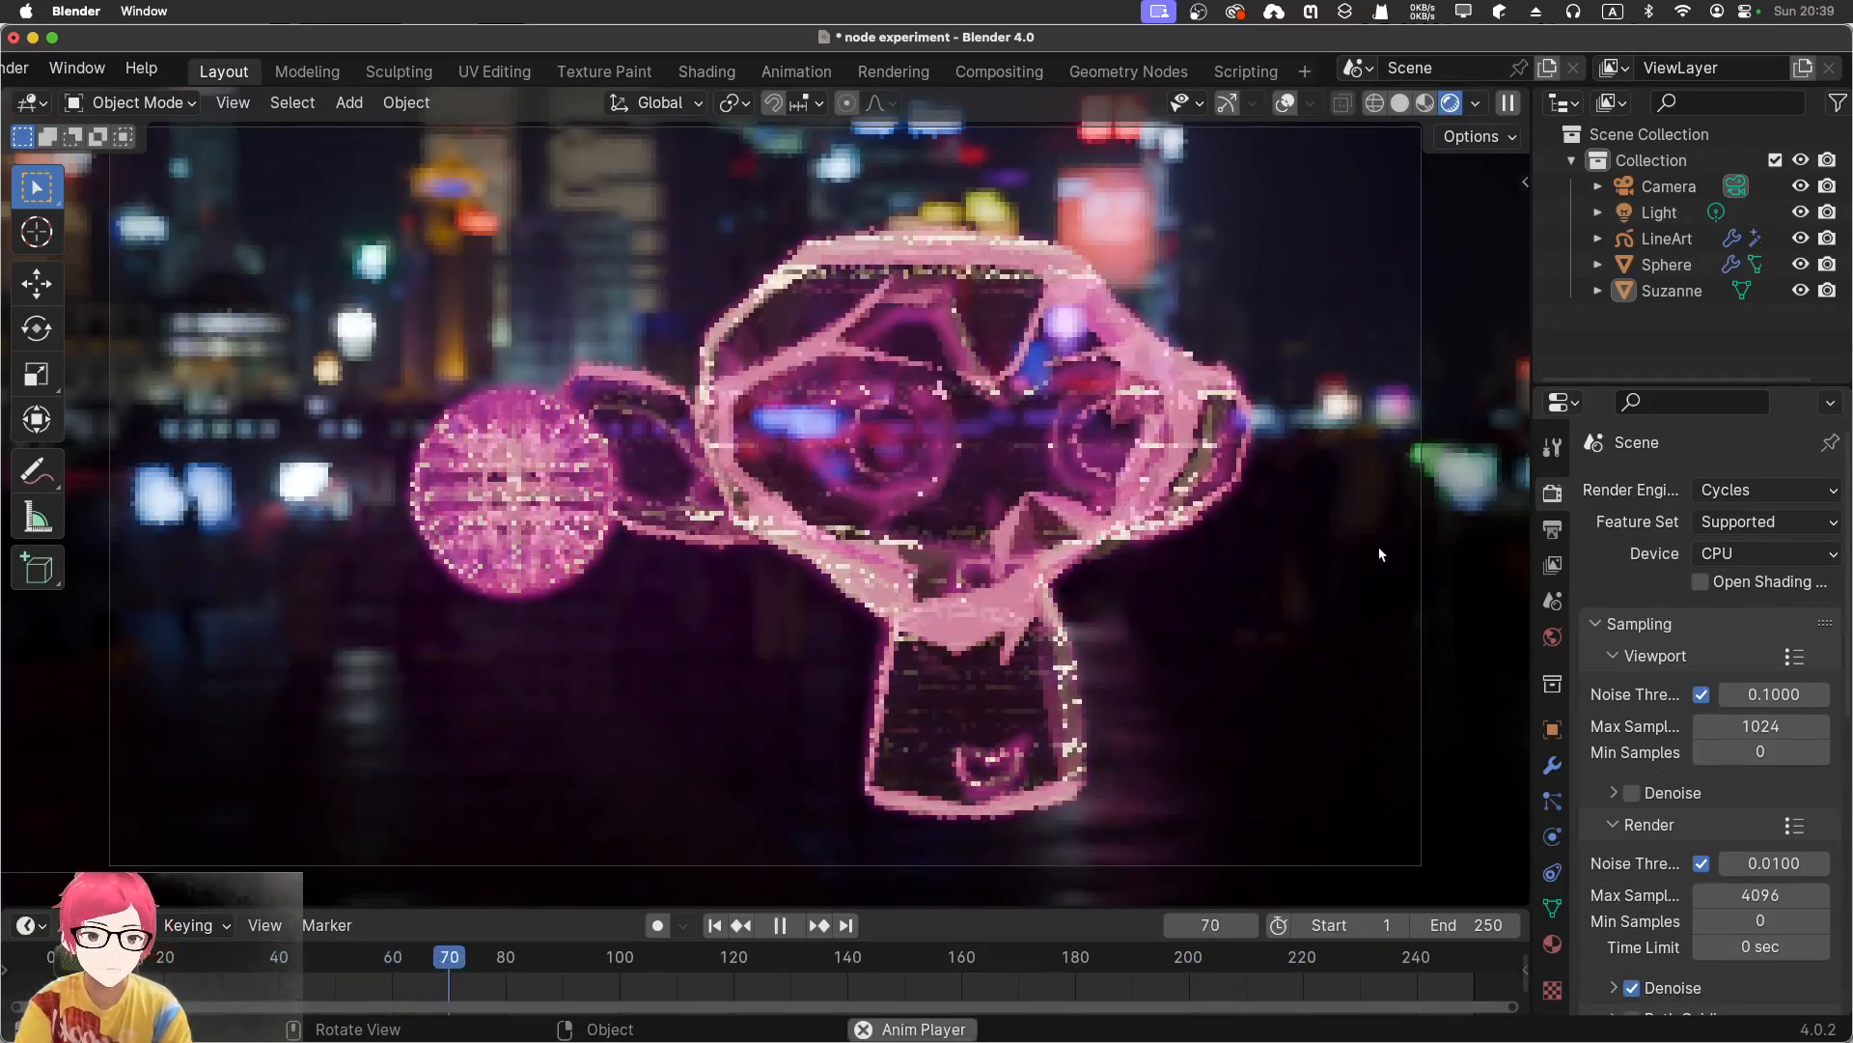
pyautogui.press('space')
pyautogui.press('space')
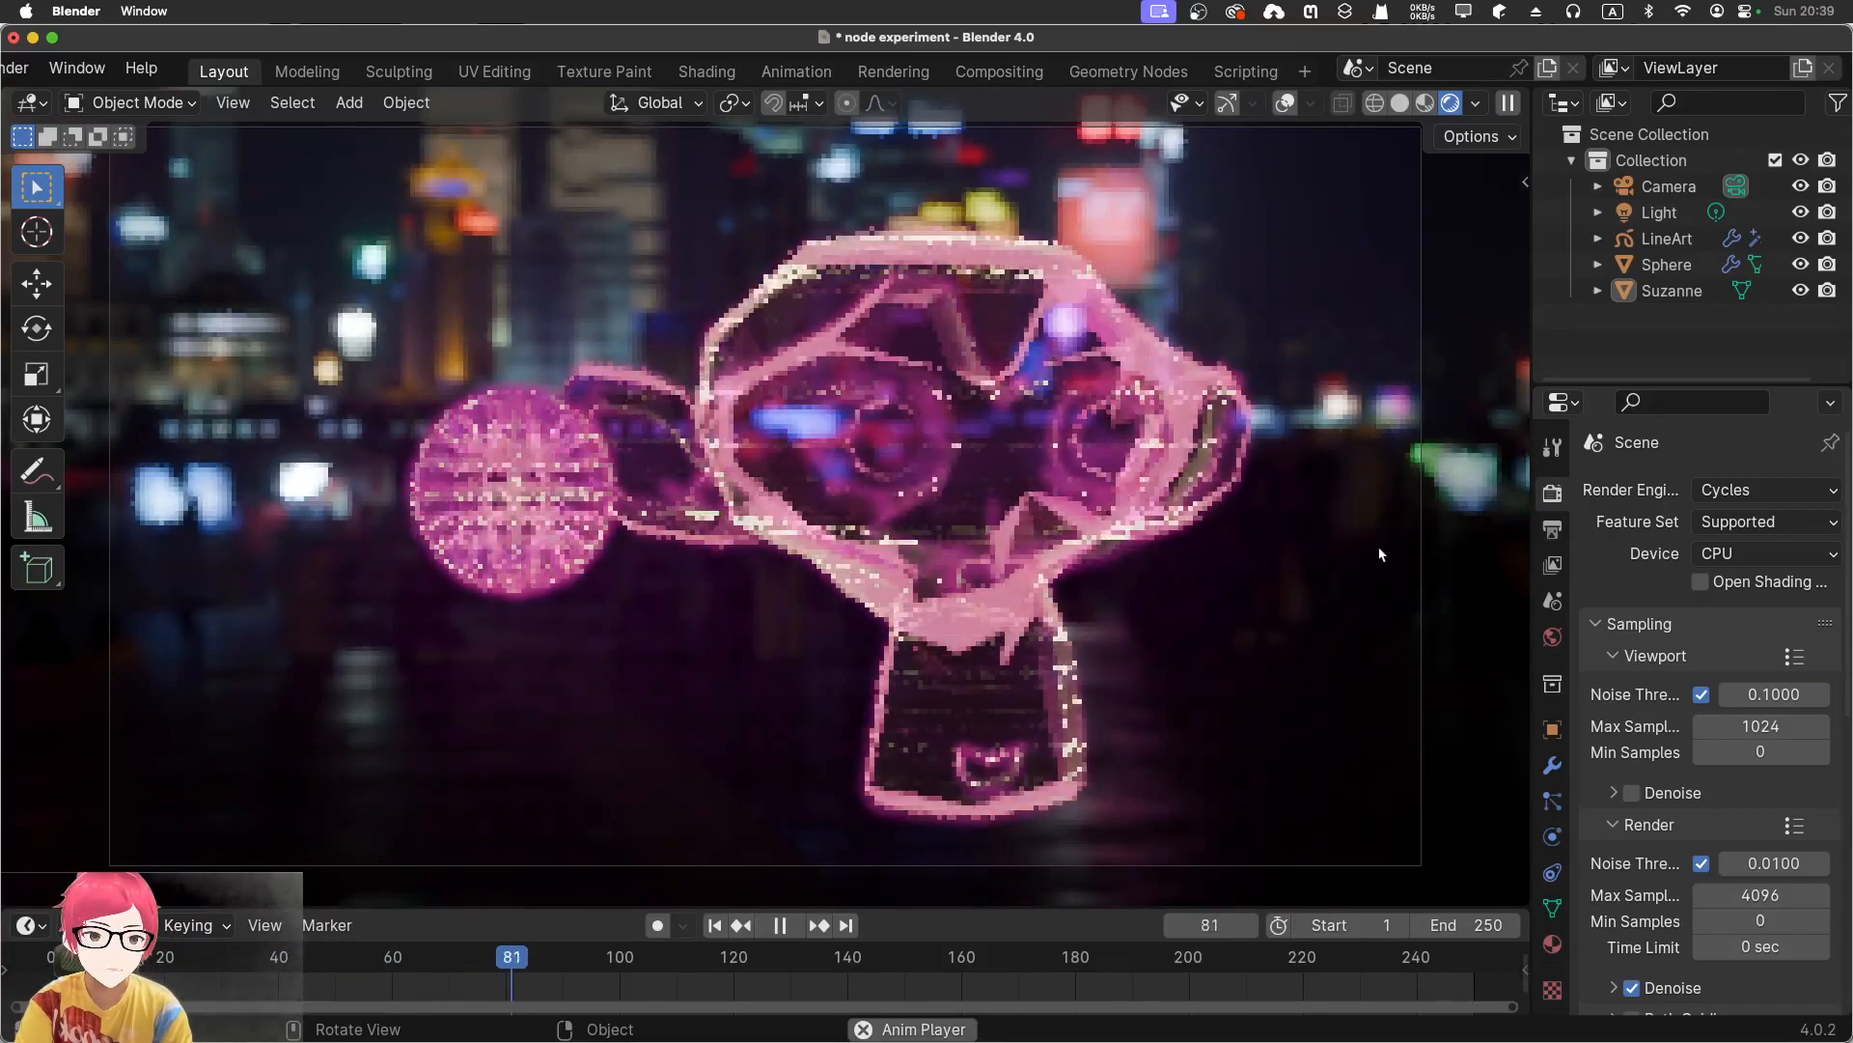
pyautogui.press('space')
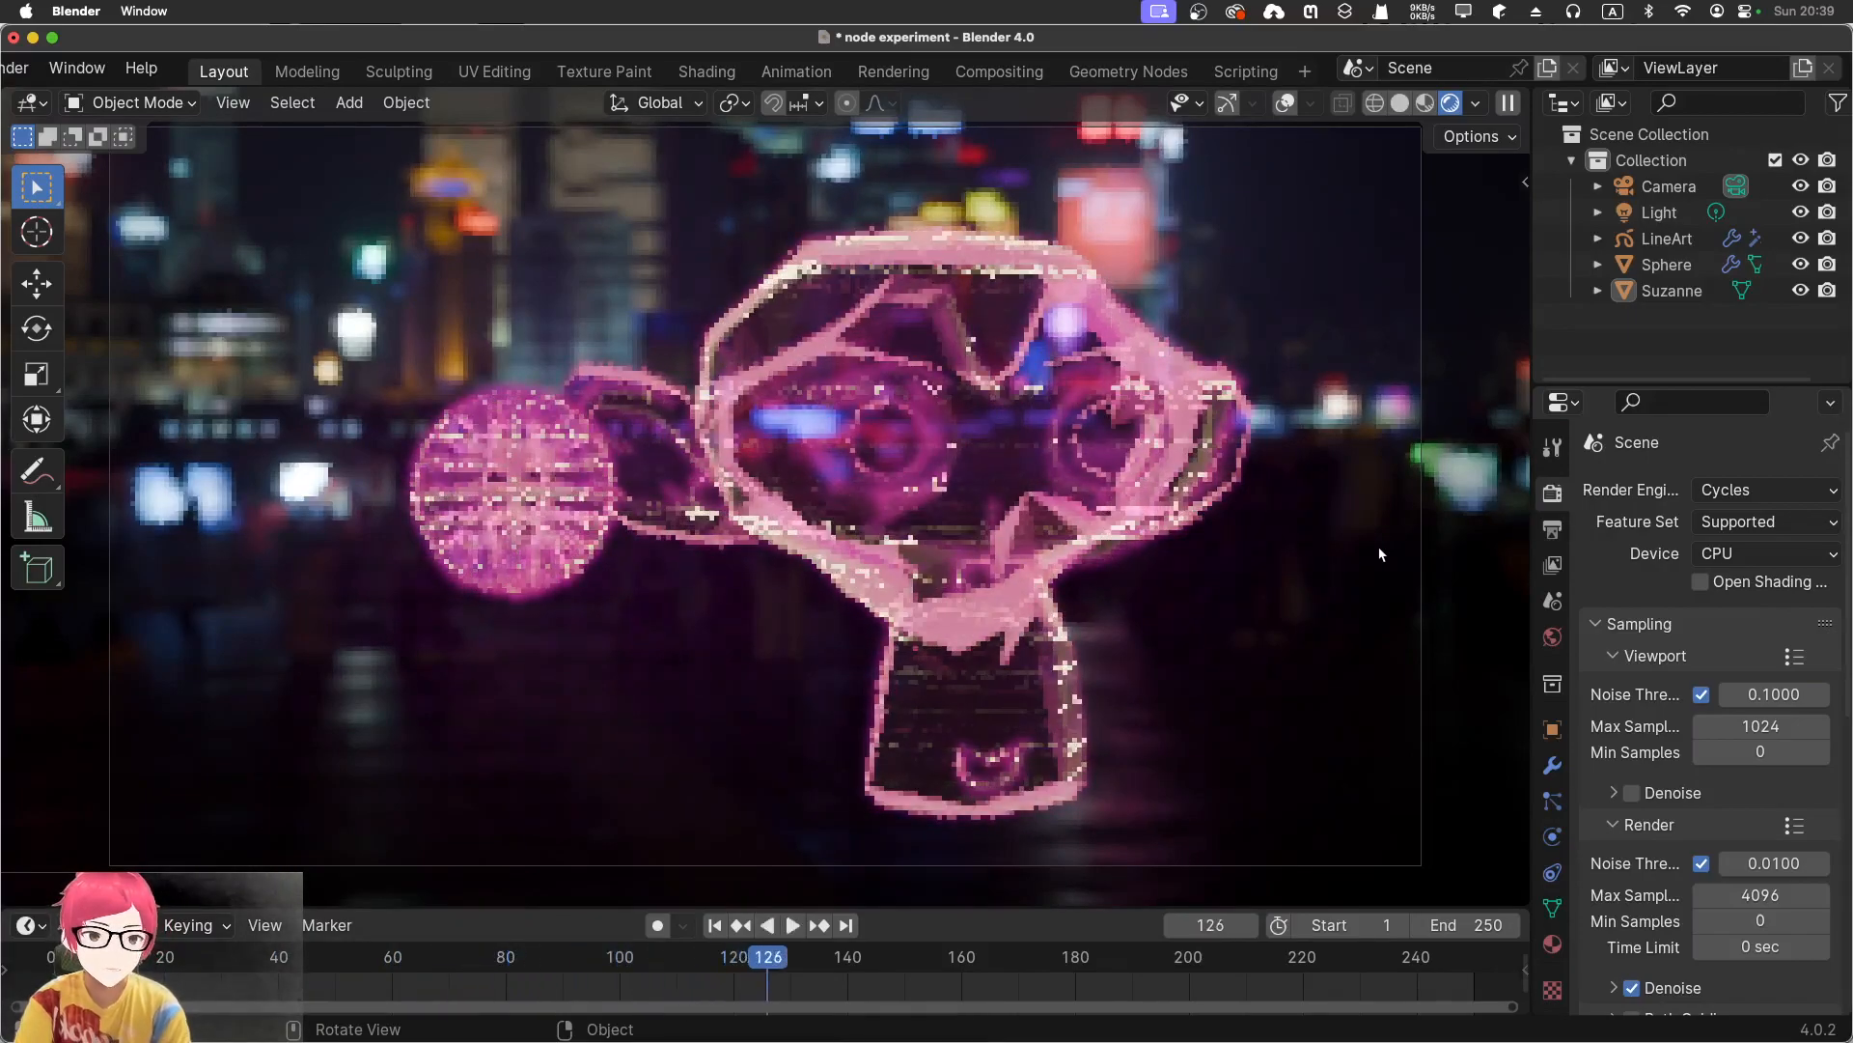
# Switch the scene from Cycles to EEVEE and replay the animation
pyautogui.click(1730, 506)
pyautogui.click(1722, 526)
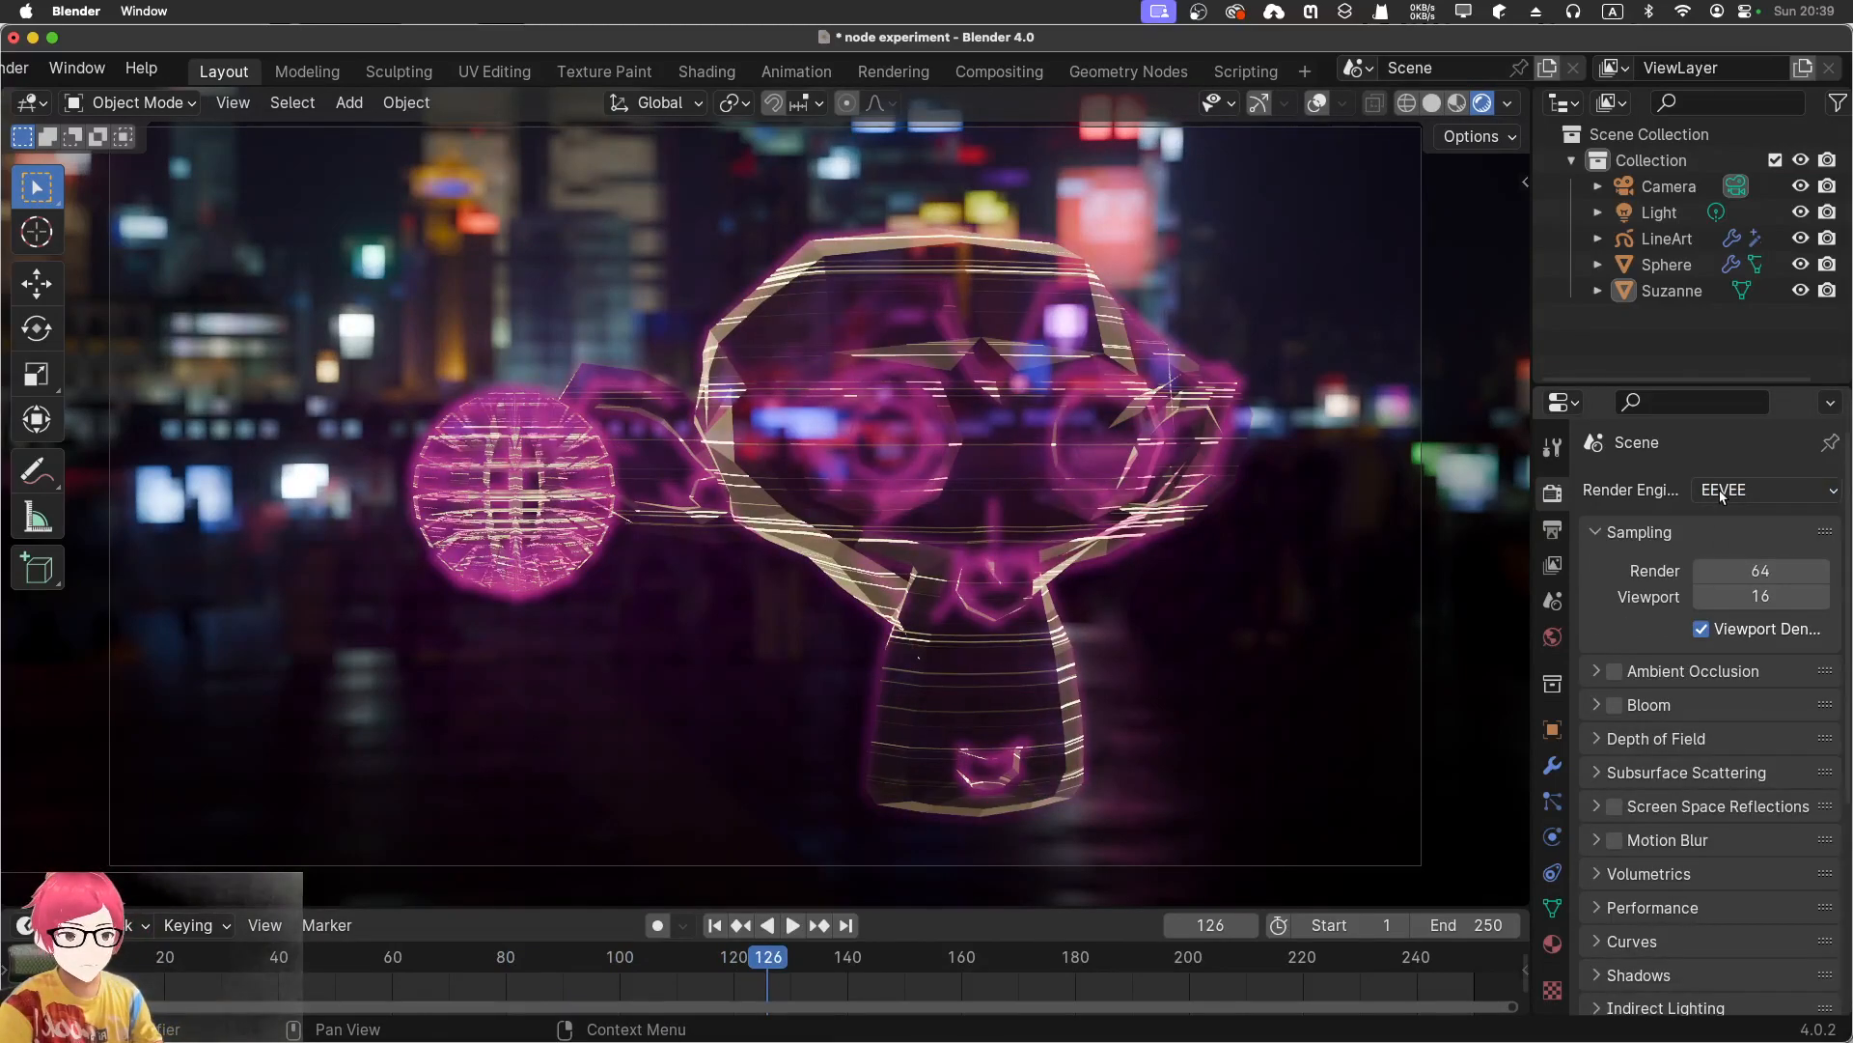
pyautogui.press('space')
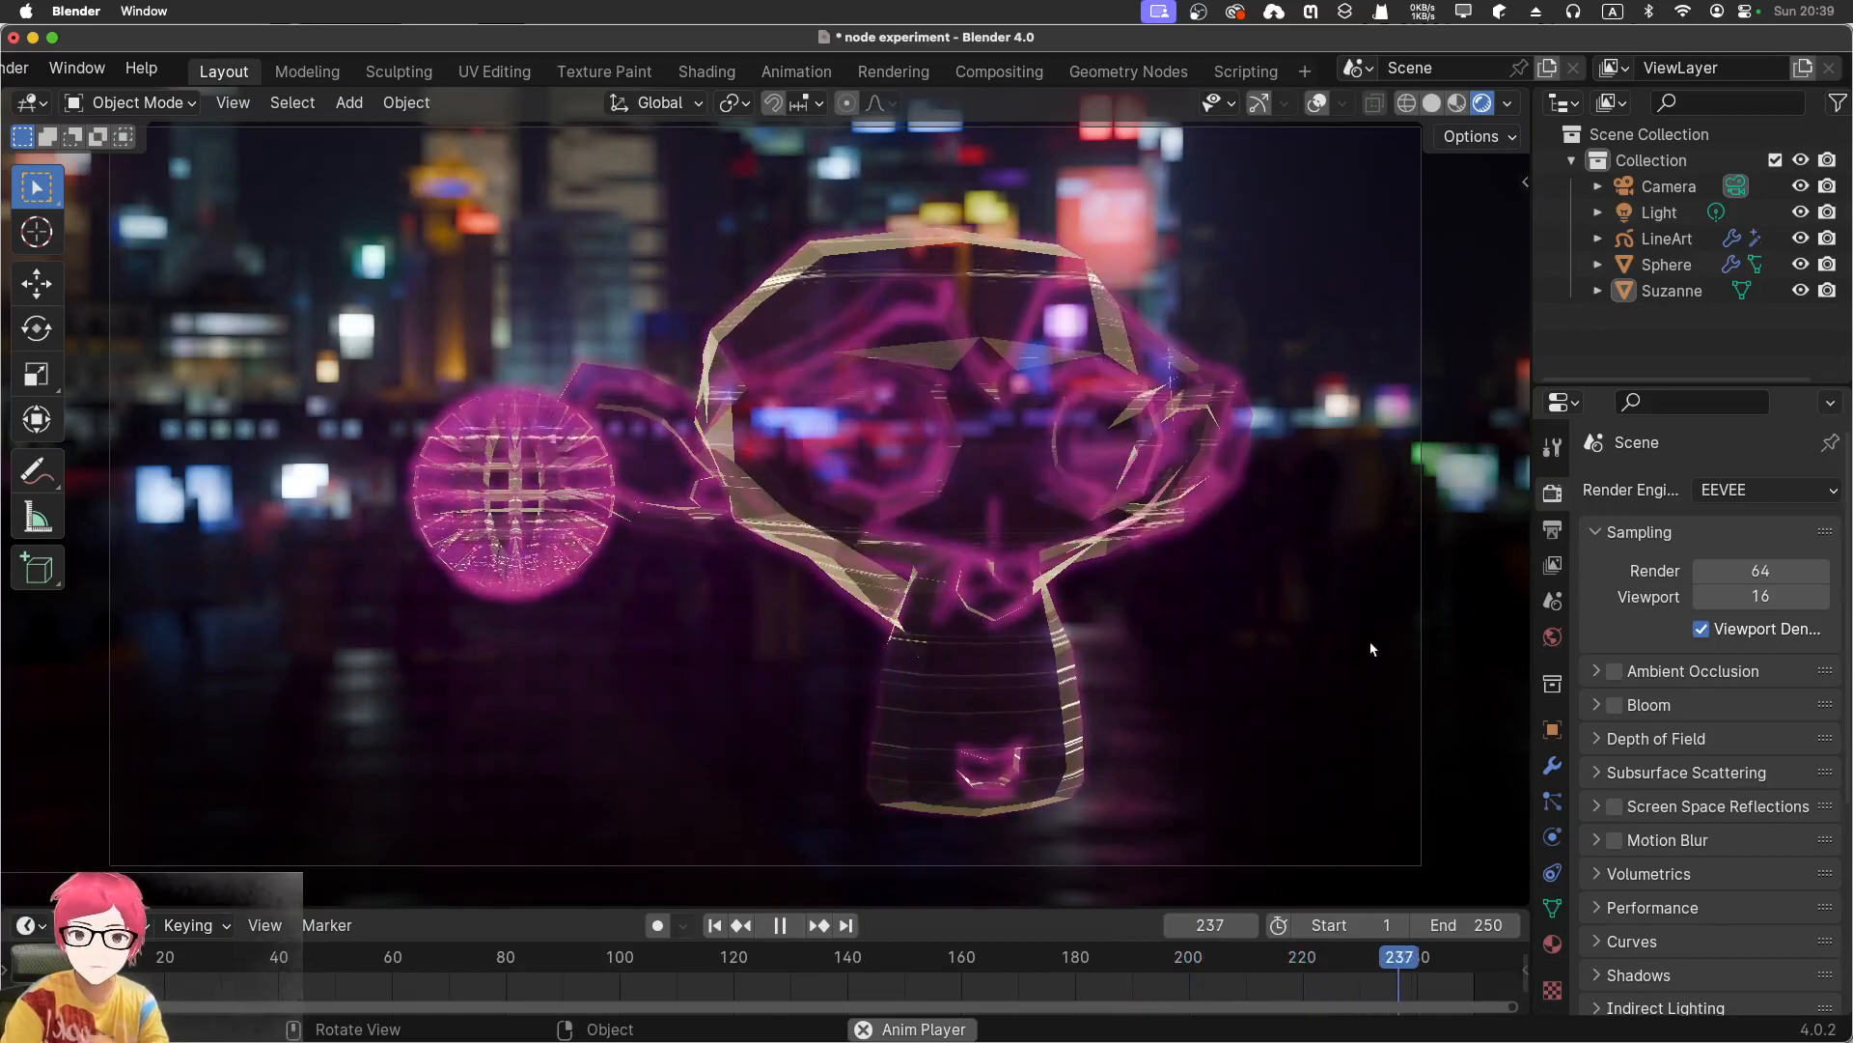
# Set the world background's Rotation to -158.6, Strength to -6.7 and Warmth to -11.2, and stop the playback
pyautogui.click(1553, 636)
pyautogui.scroll(-4, 1723, 854)
pyautogui.scroll(-2, 1709, 847)
pyautogui.moveTo(1750, 799); pyautogui.dragTo(1458, 749)
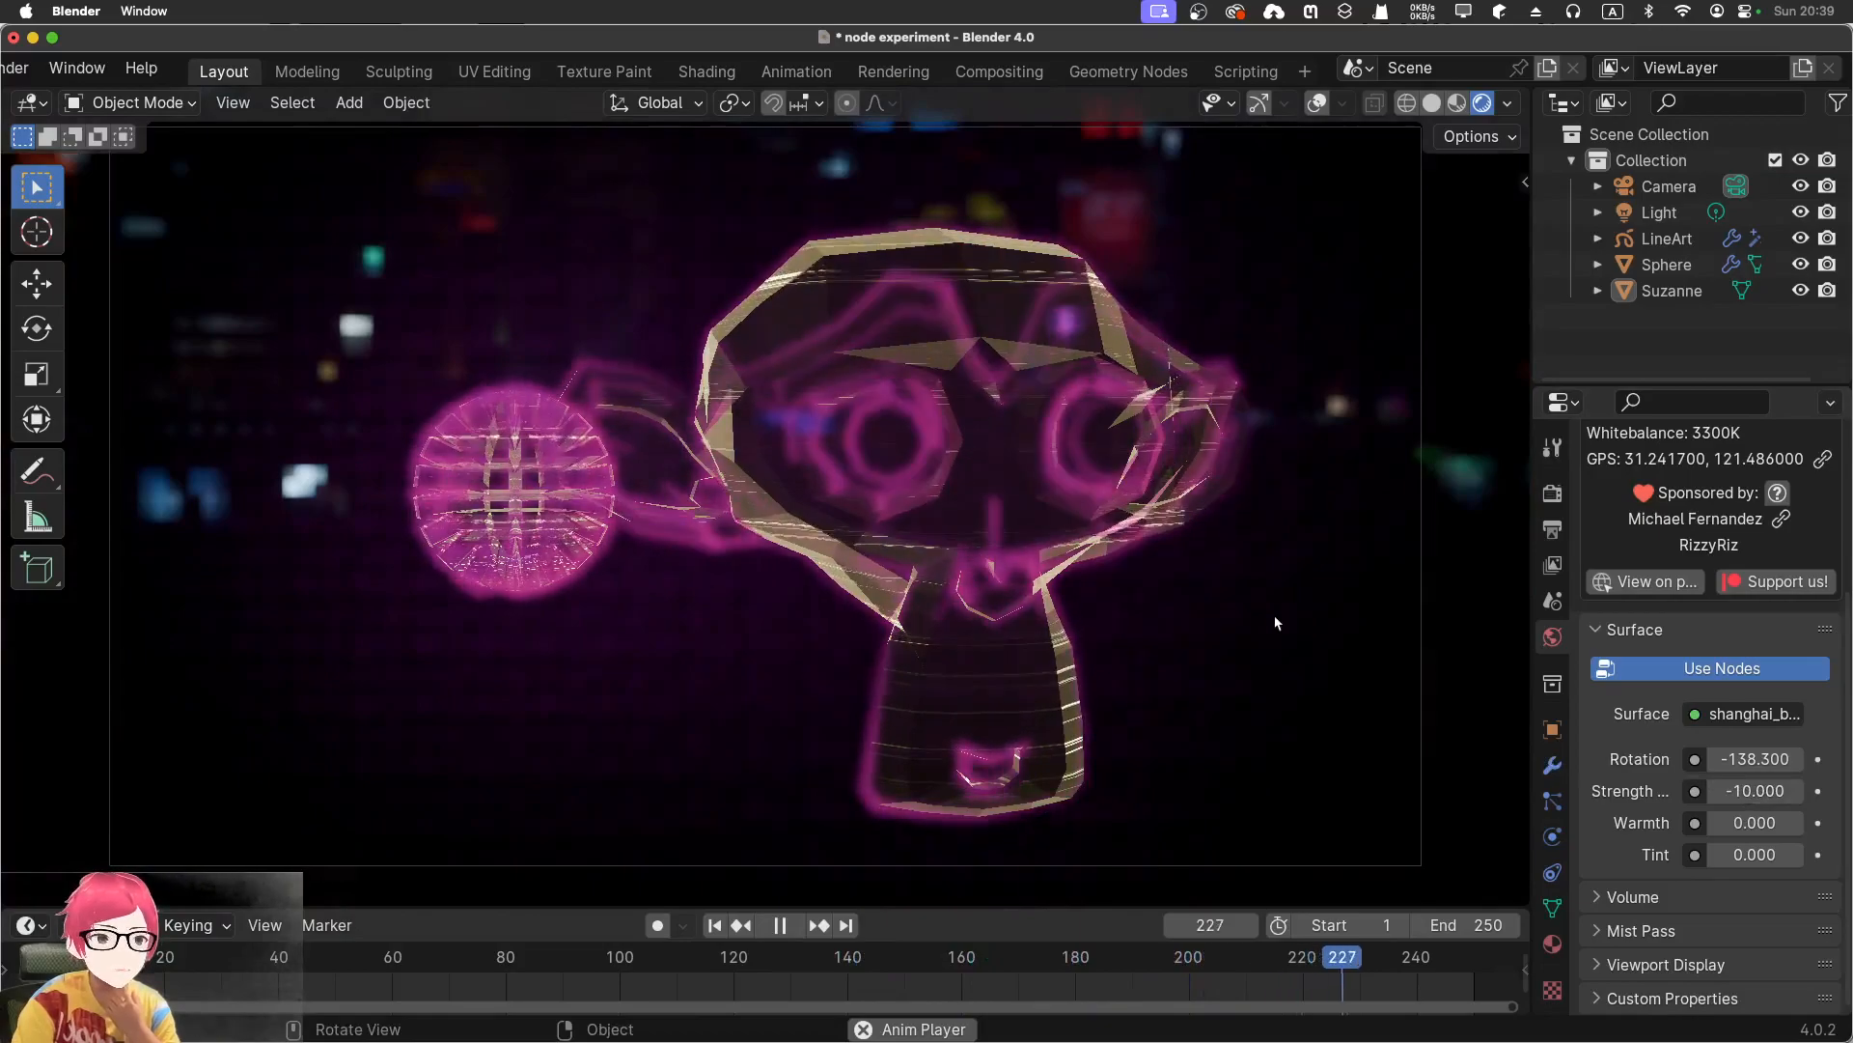
pyautogui.moveTo(1745, 793); pyautogui.dragTo(1663, 795)
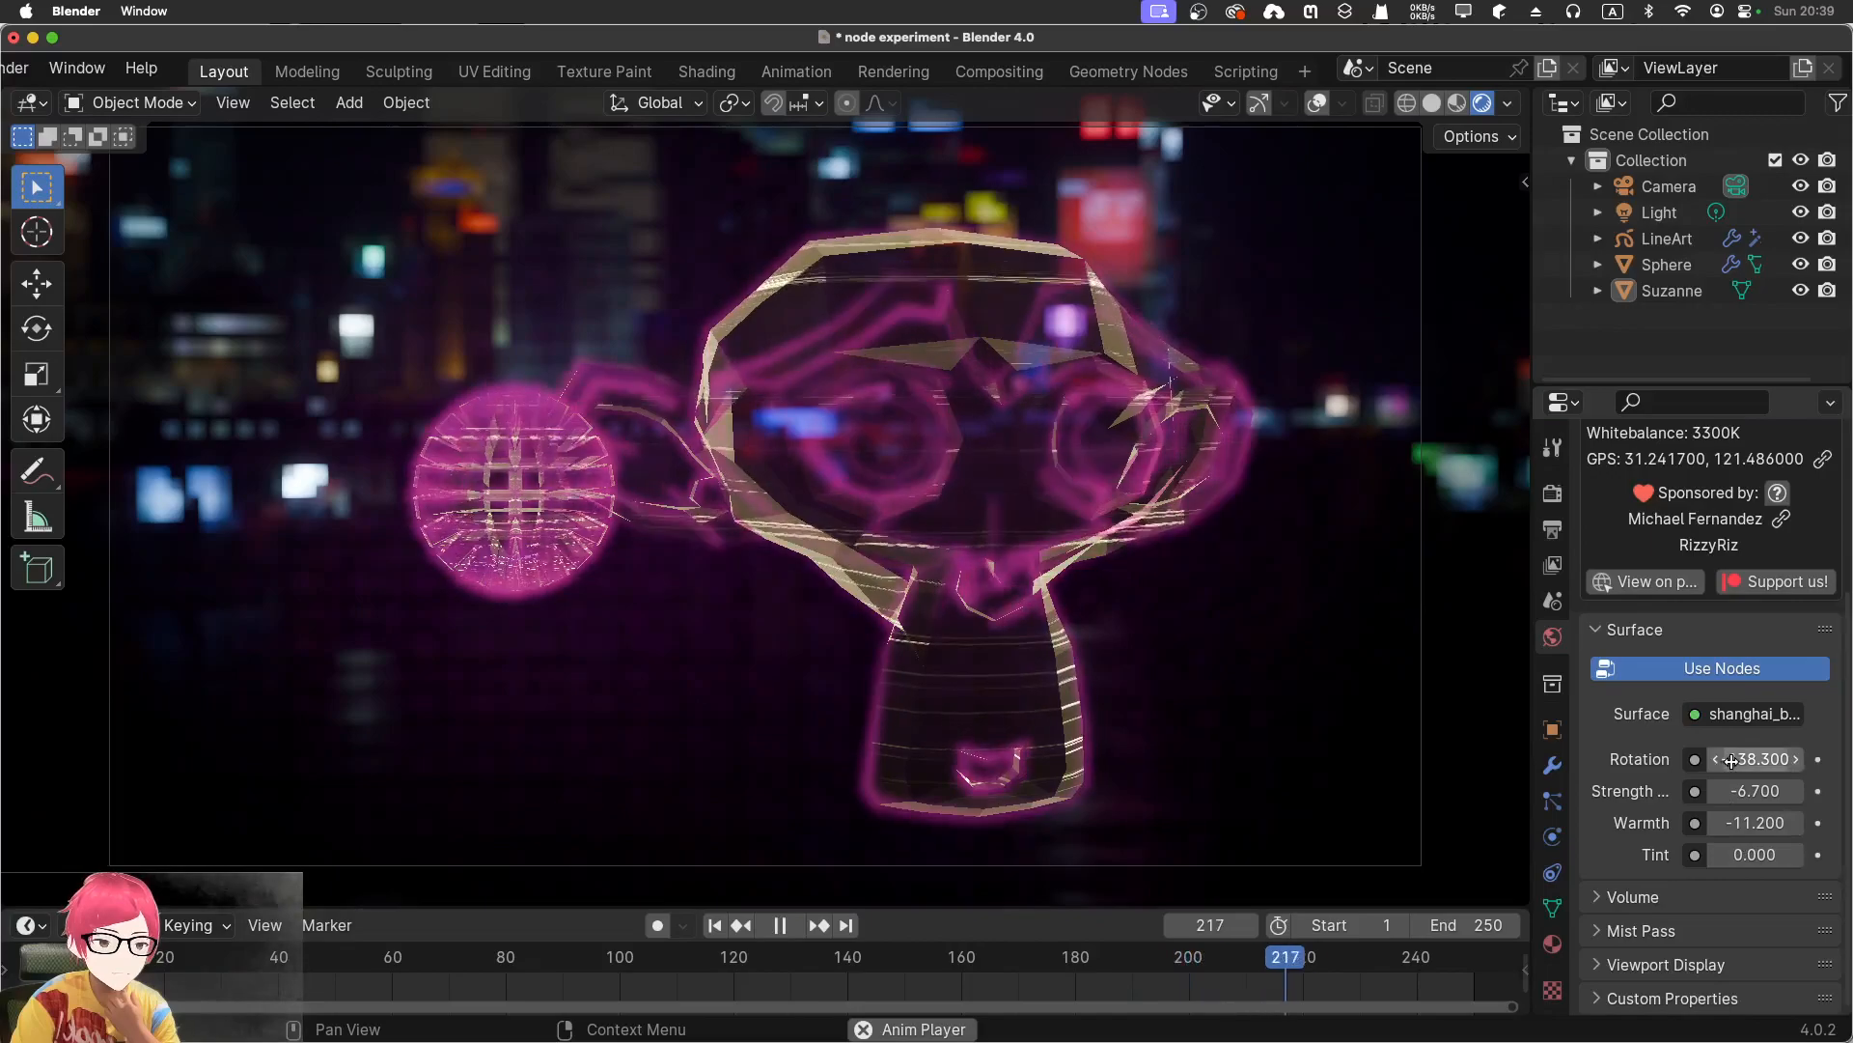
pyautogui.moveTo(1731, 761); pyautogui.dragTo(1545, 735)
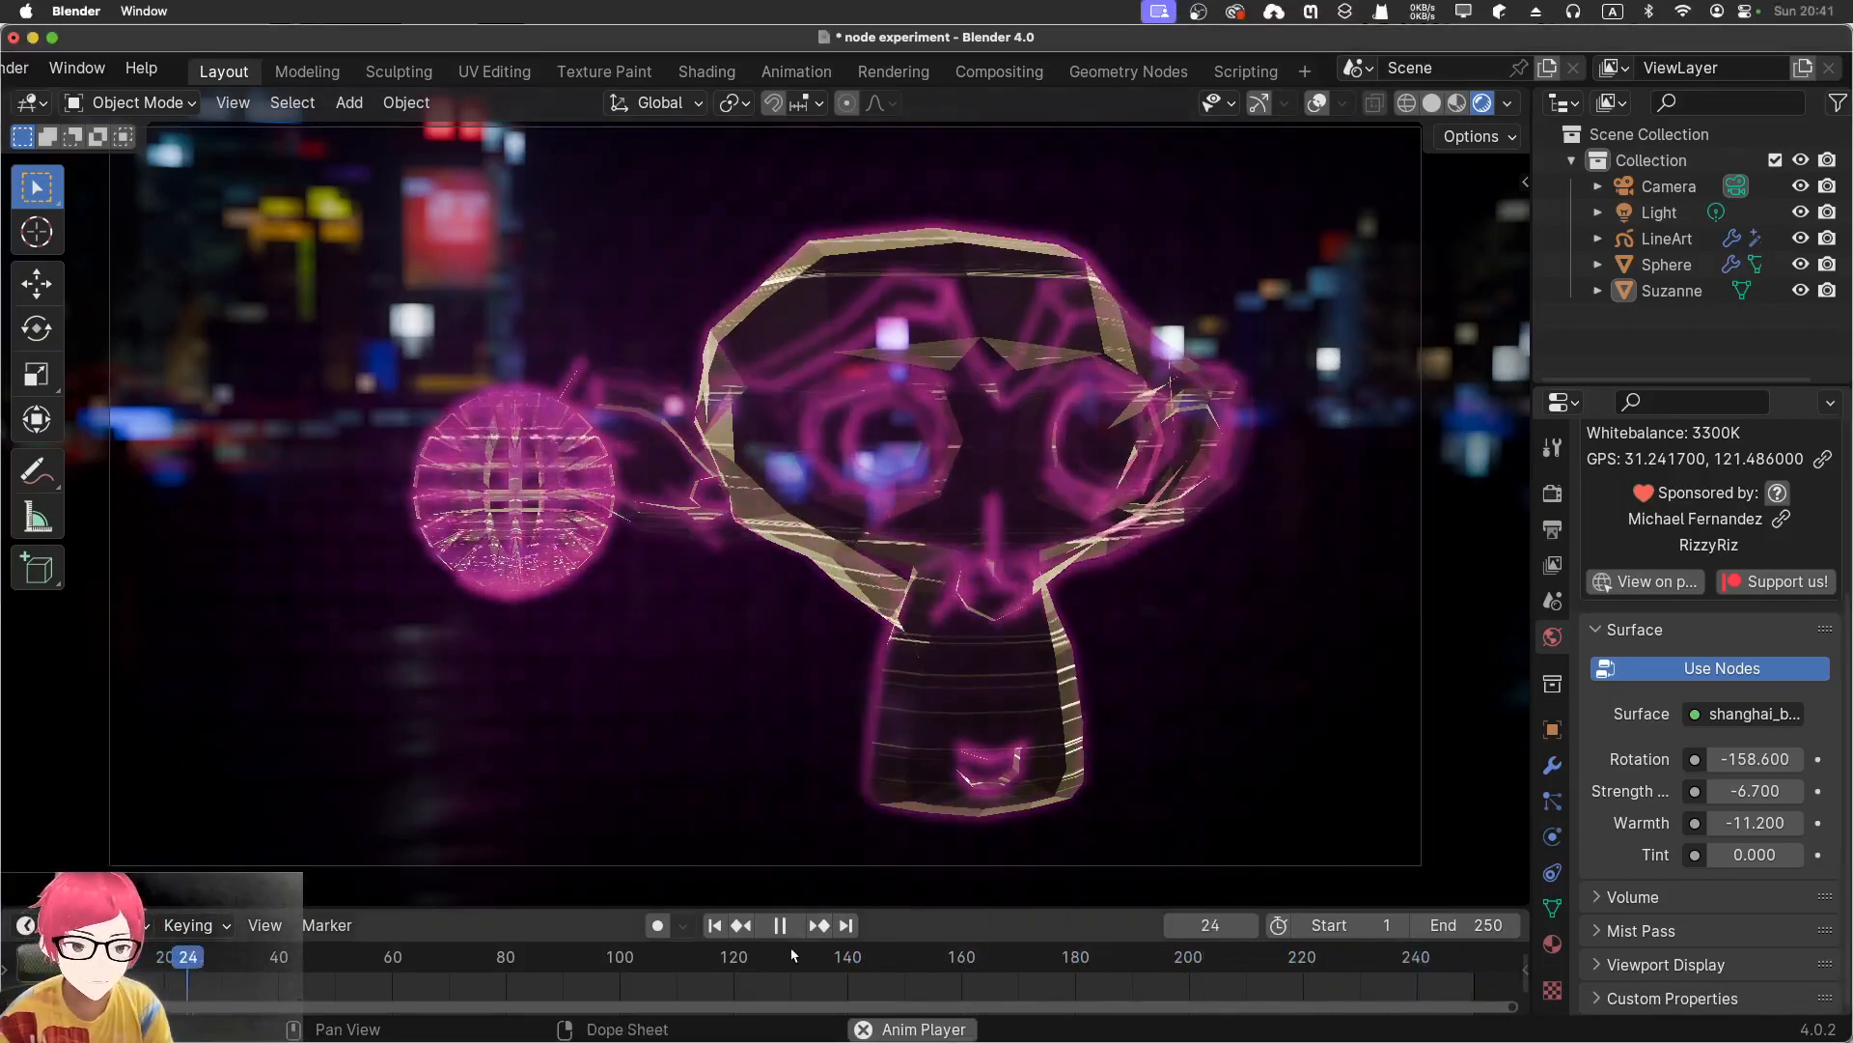
pyautogui.press('Escape')
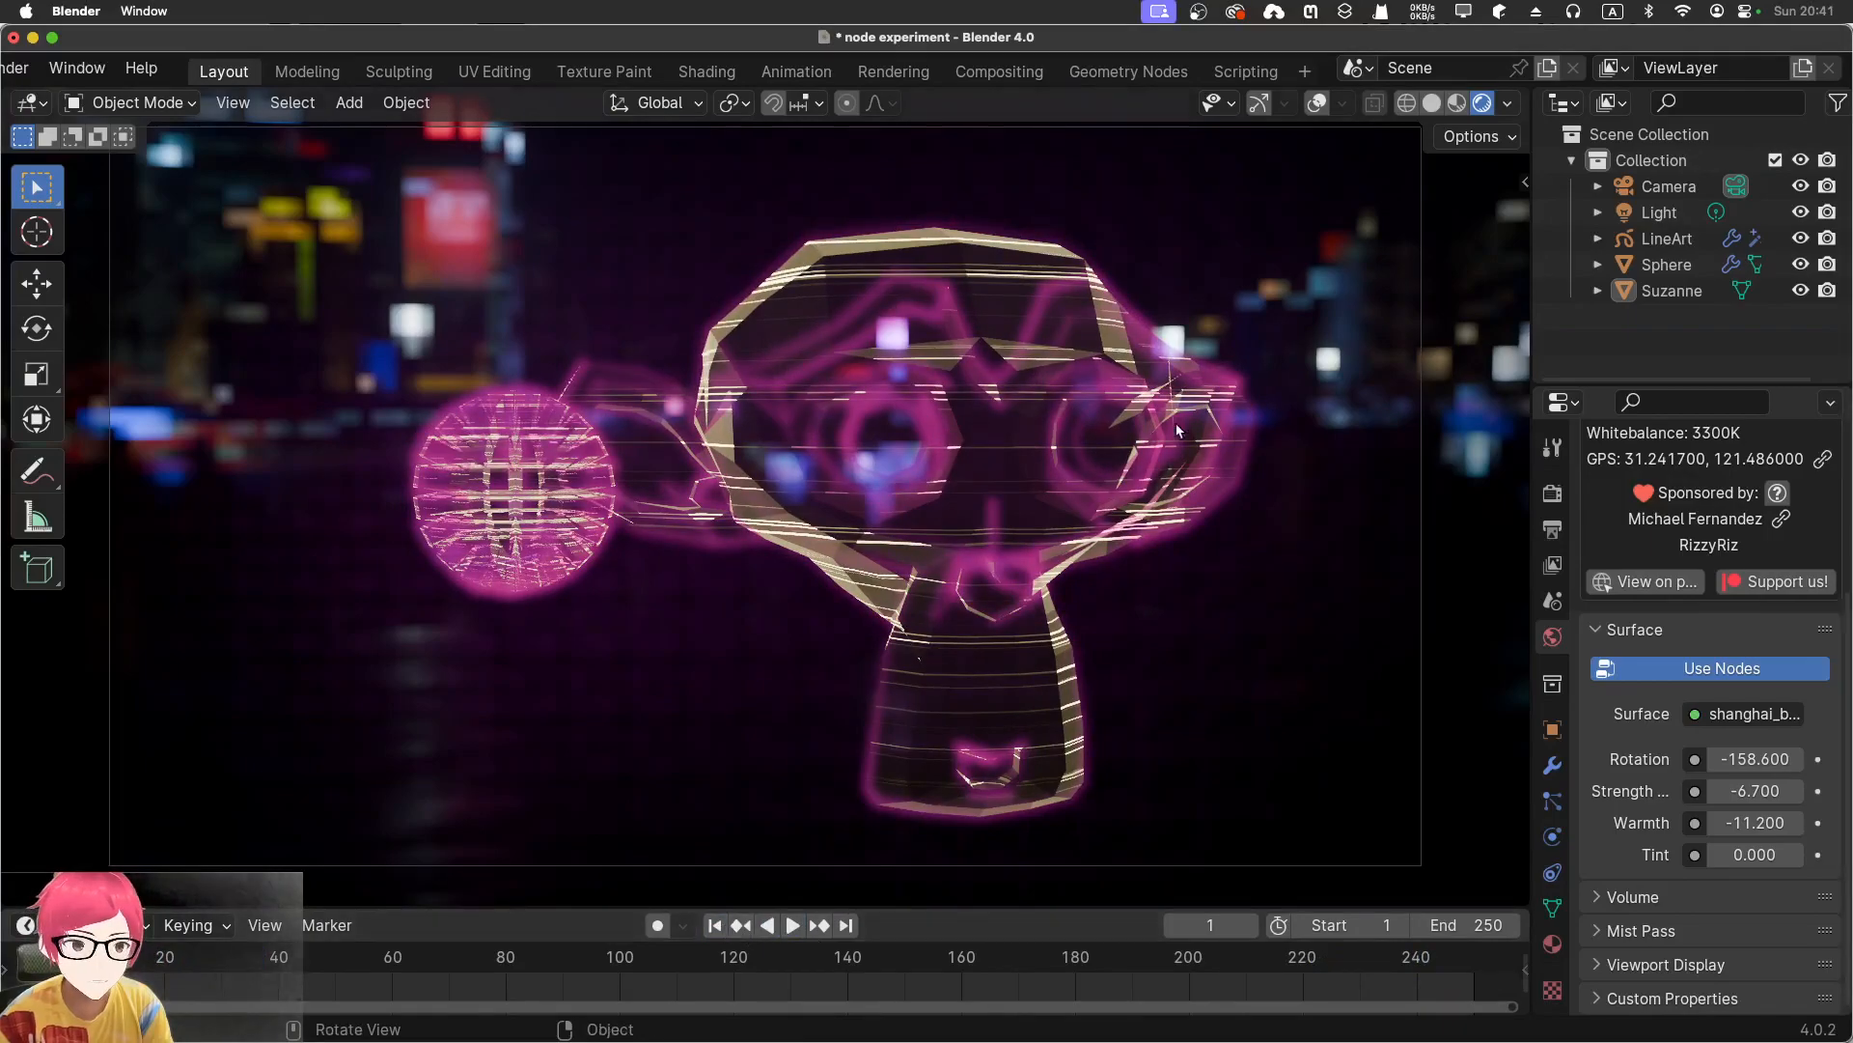
# Return to the Shading workspace and replace the Graph Editor with the Shader Editor showing the holo nodes
pyautogui.click(730, 81)
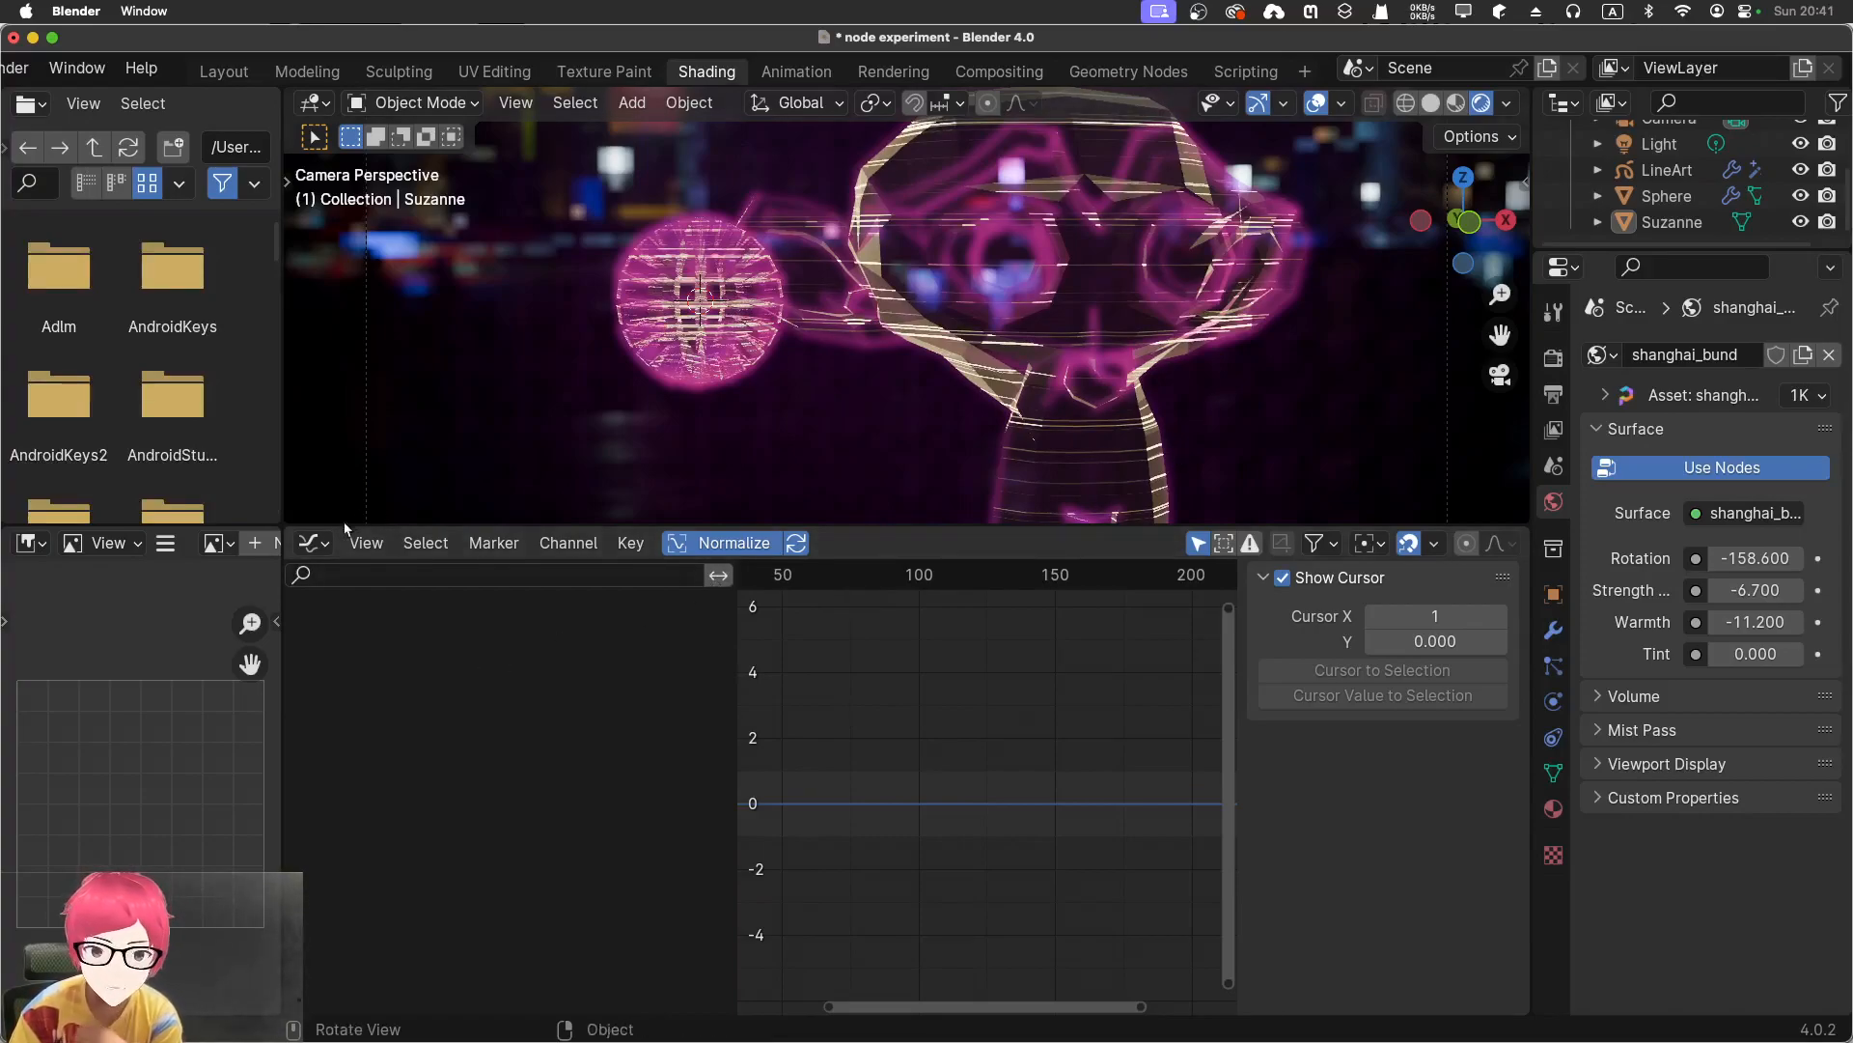
pyautogui.click(313, 543)
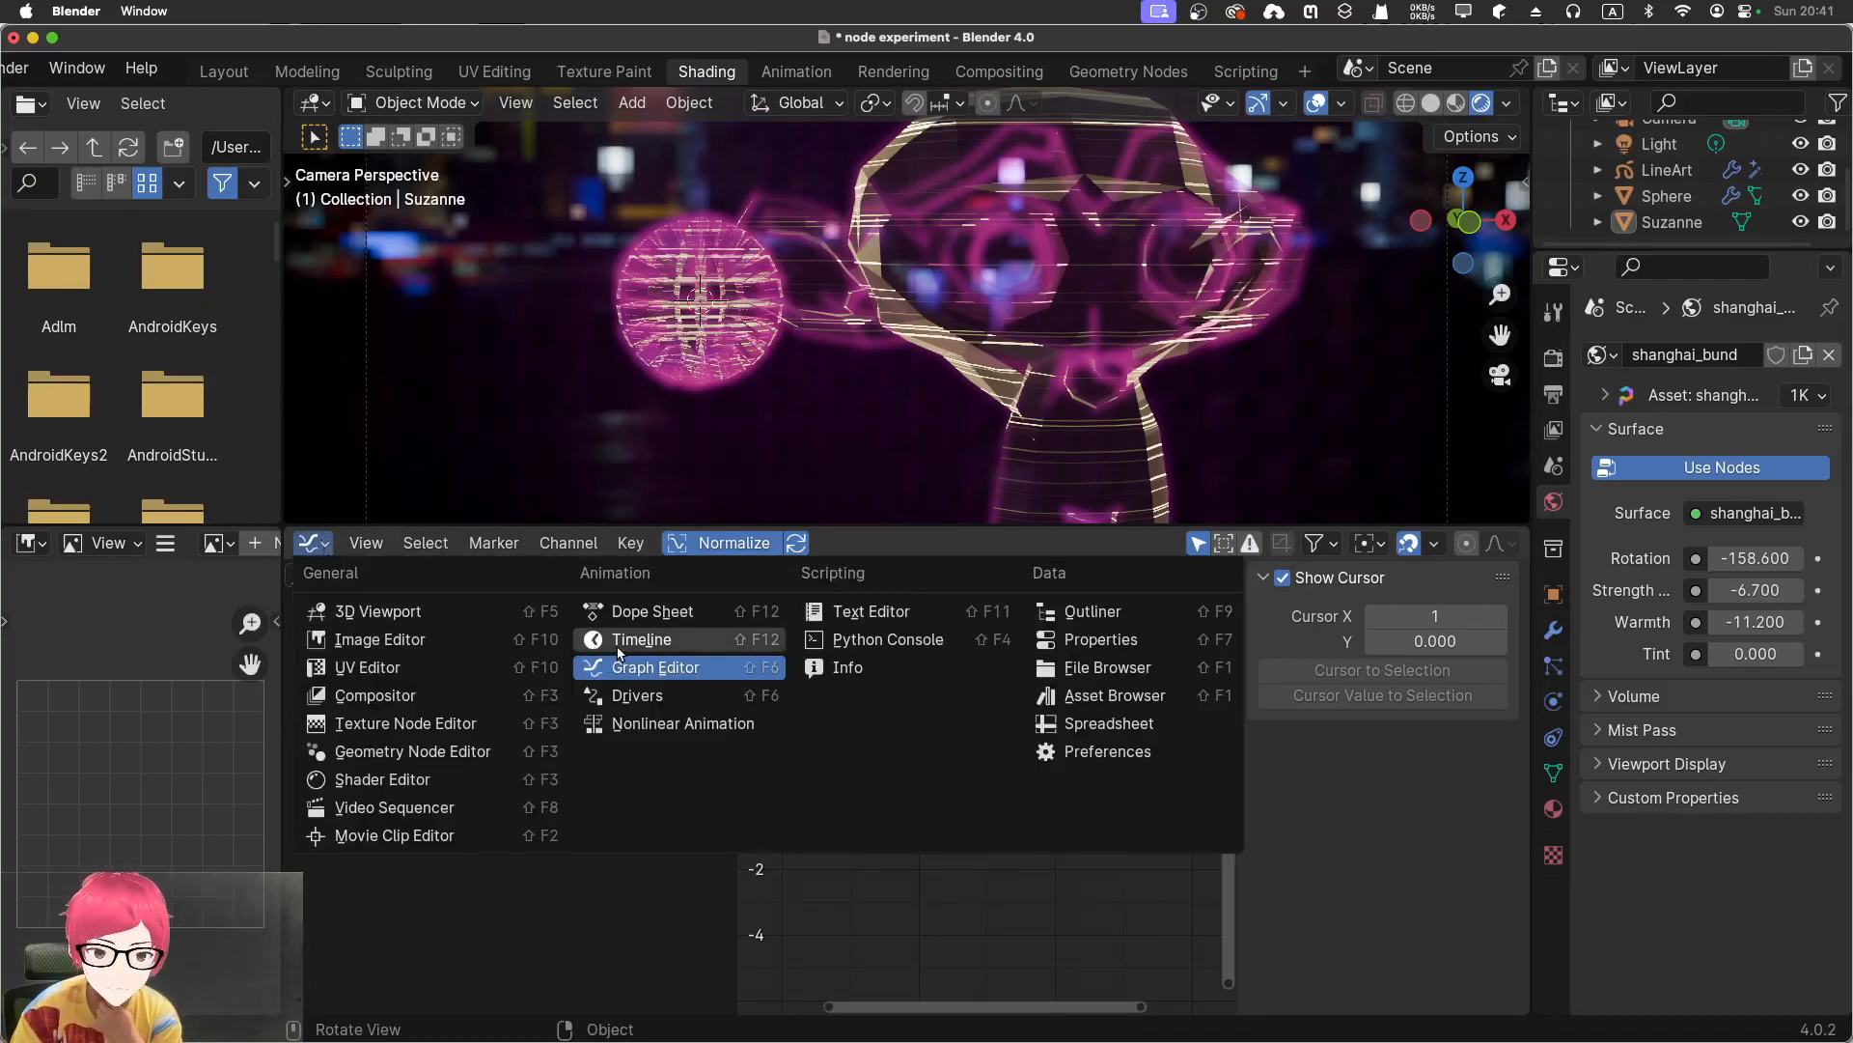
pyautogui.click(421, 782)
pyautogui.scroll(-1, 587, 703)
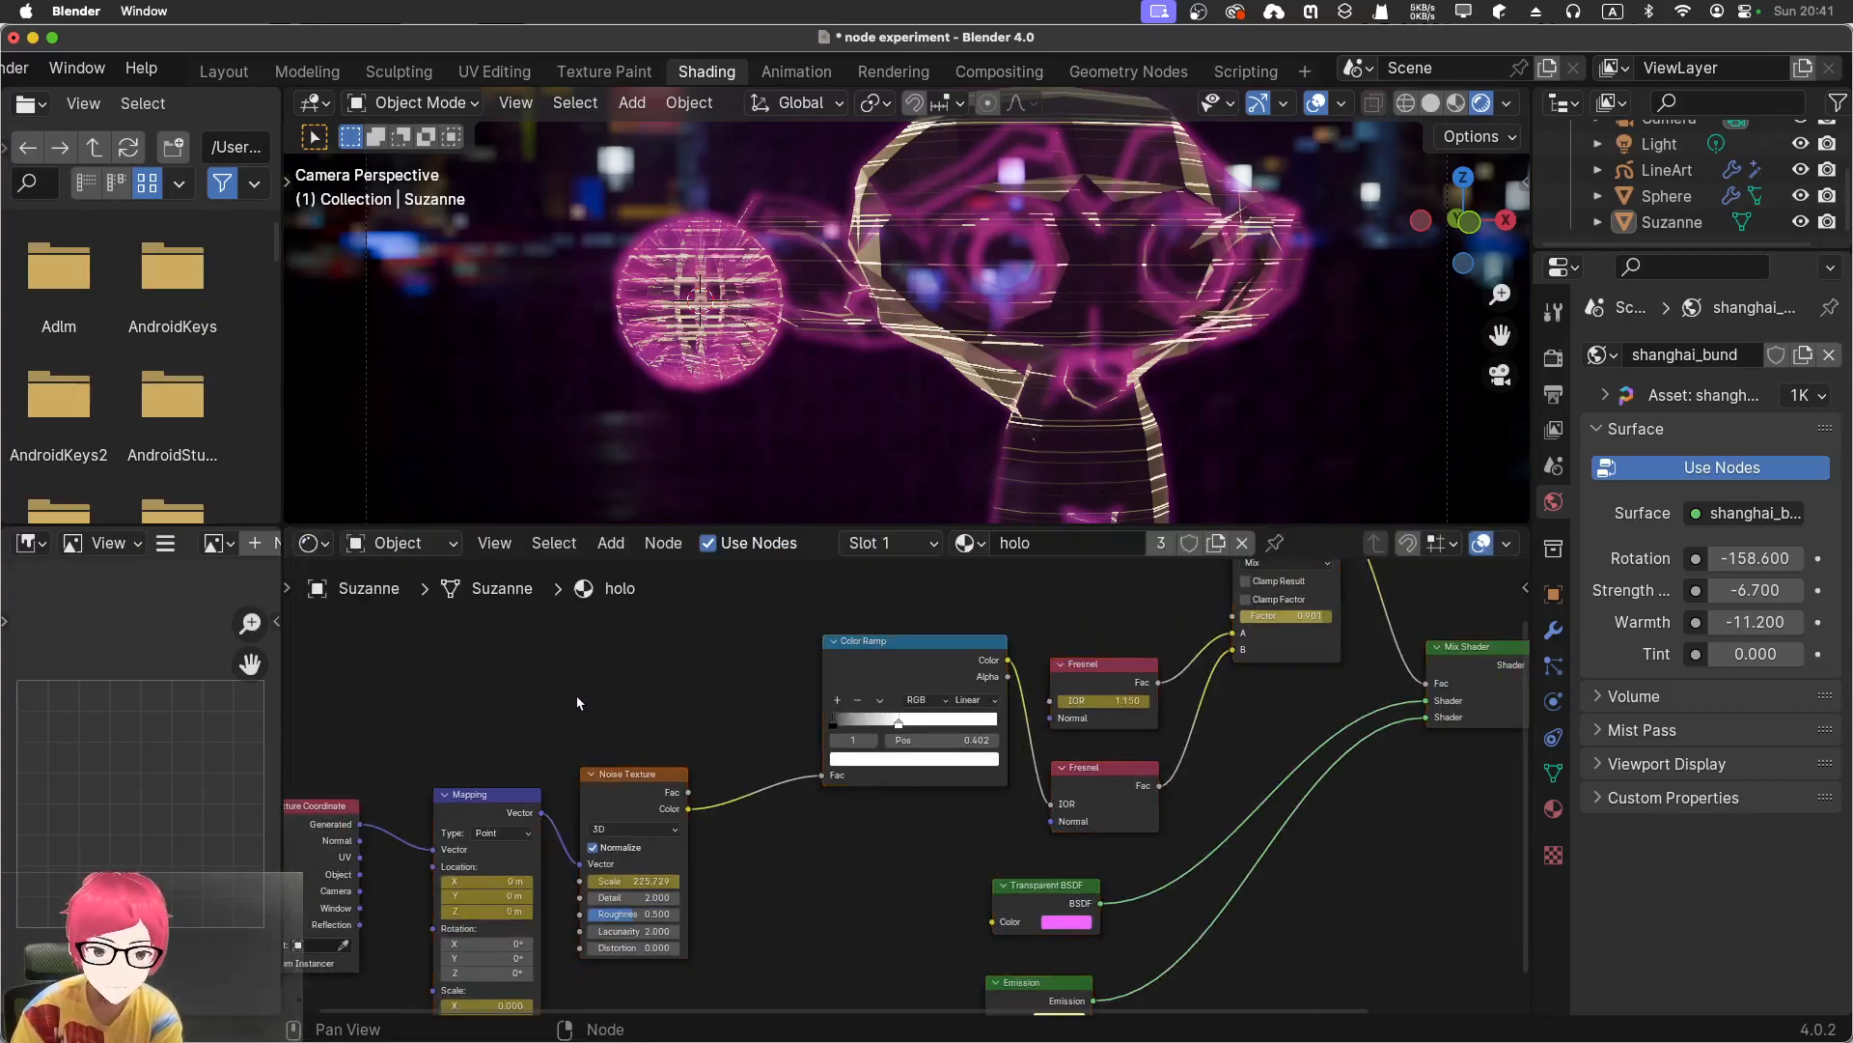
pyautogui.click(972, 350)
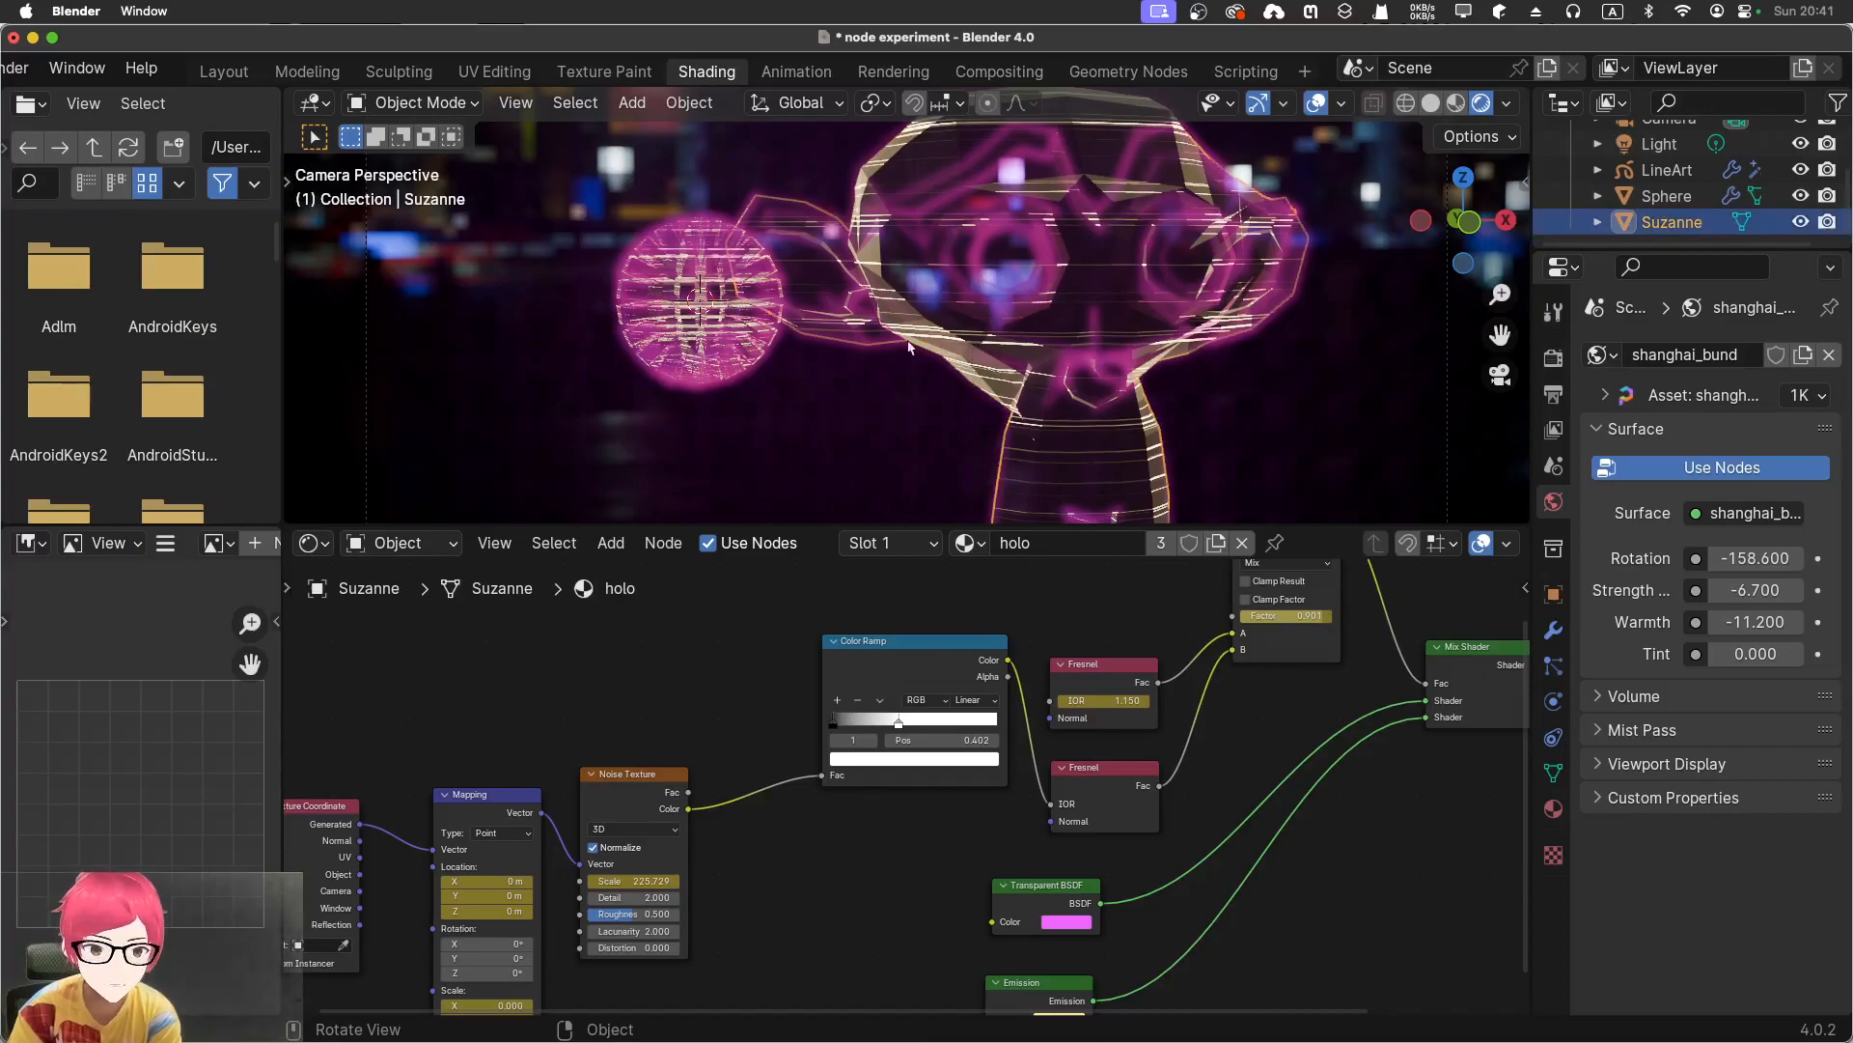
pyautogui.keyDown('shift'); pyautogui.click(729, 335); pyautogui.keyUp('shift')
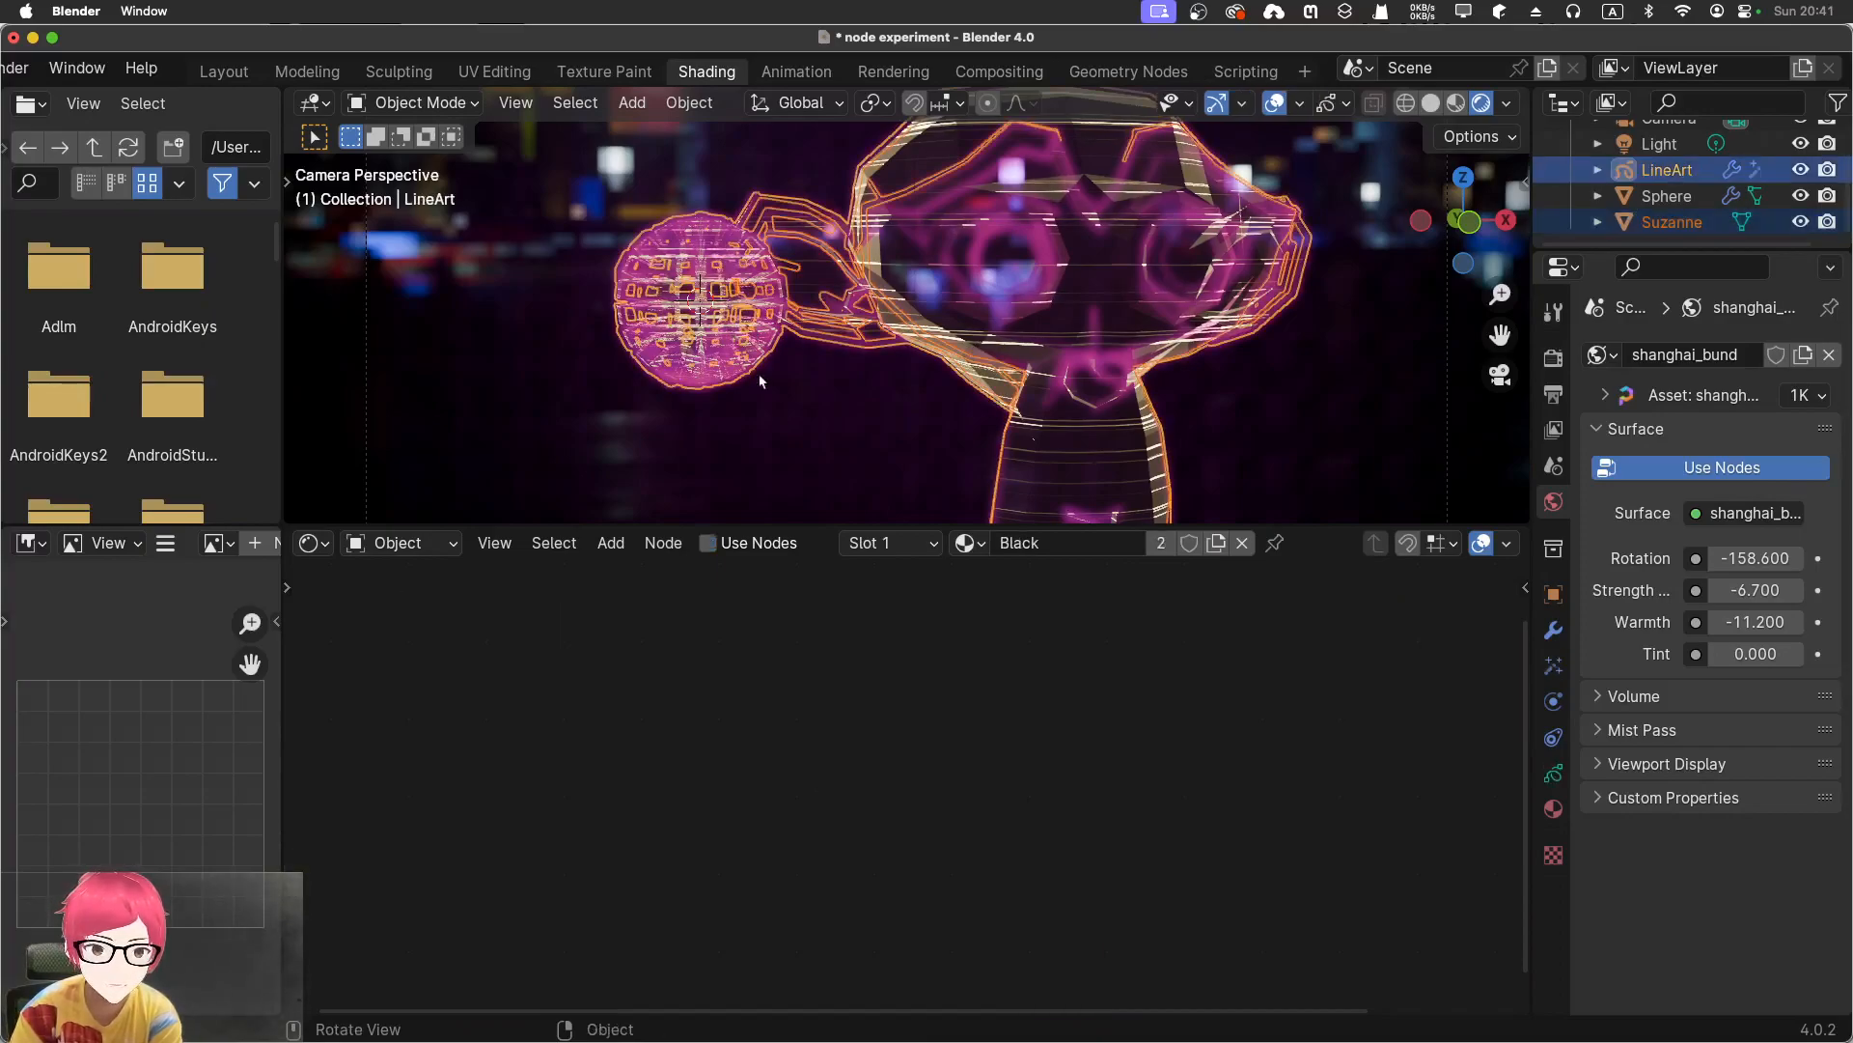
pyautogui.click(807, 456)
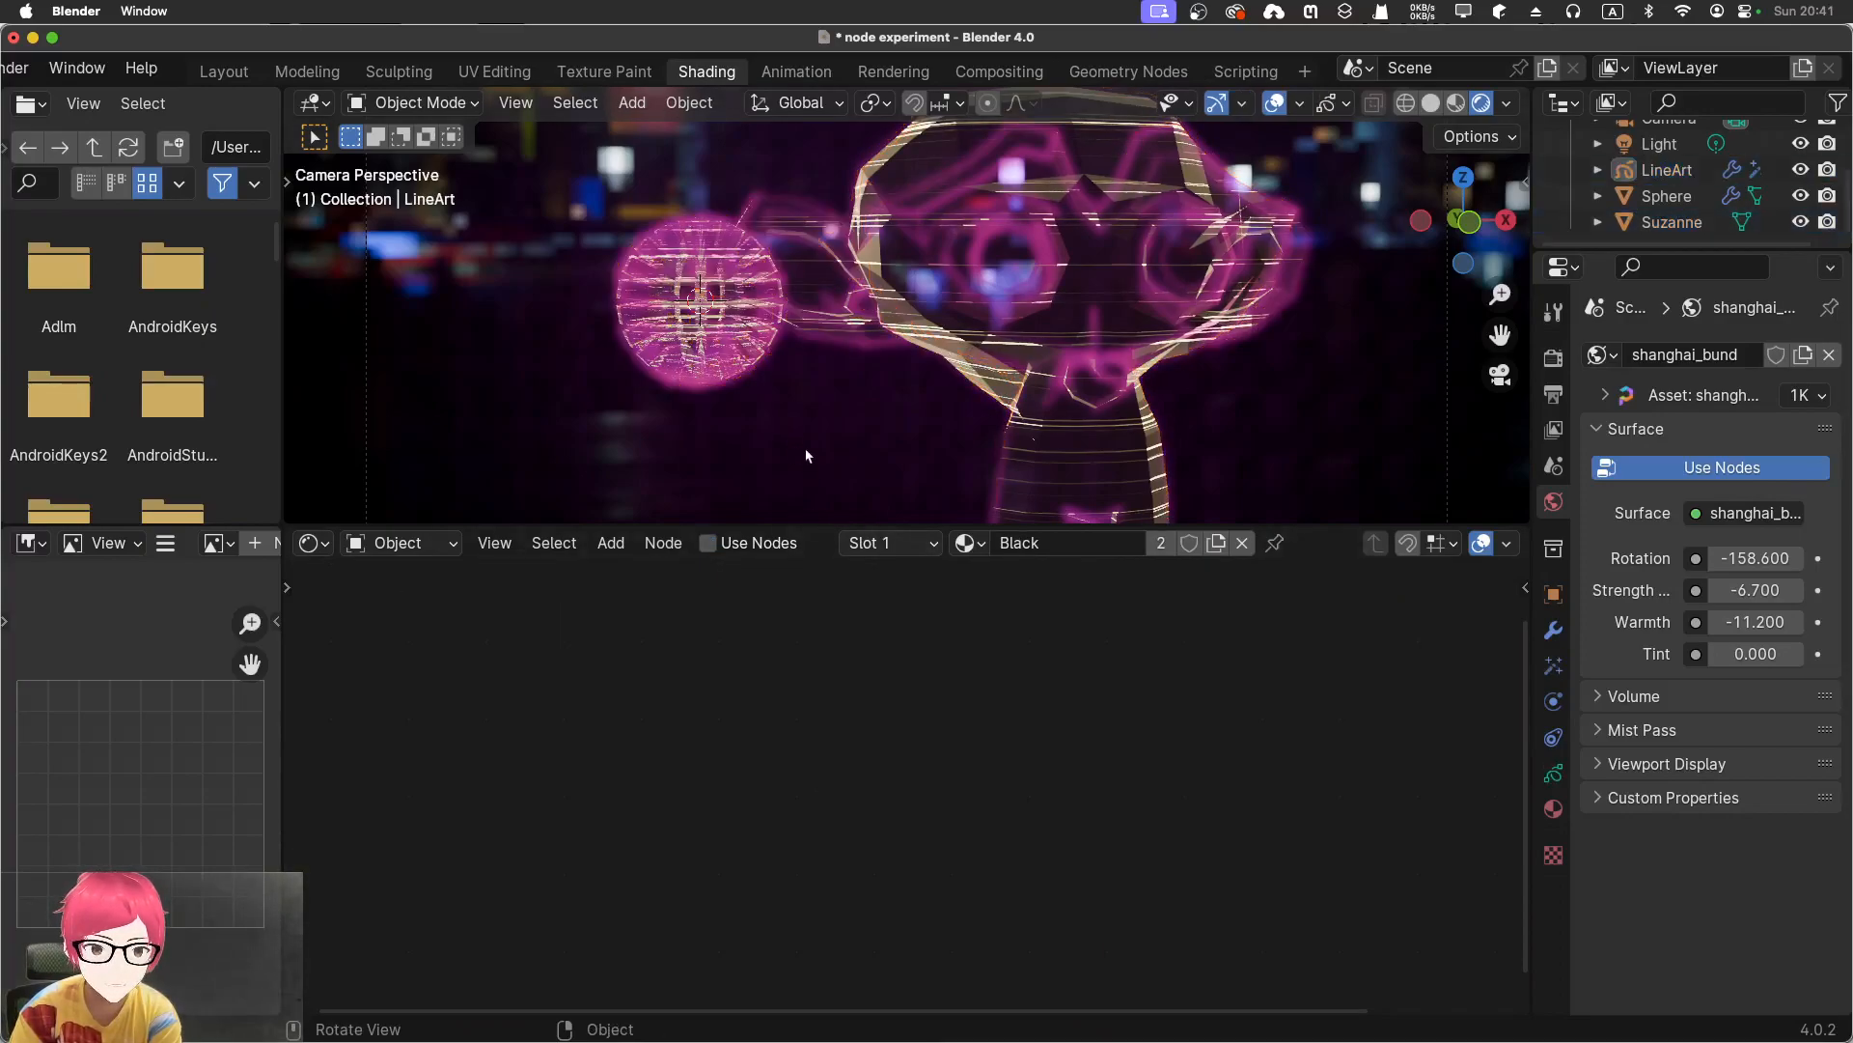
# Select the sphere and monkey with all their holo nodes, and show the Noise Texture Scale curve's modifier in the Graph Editor
pyautogui.click(722, 351)
pyautogui.keyDown('shift'); pyautogui.click(978, 350); pyautogui.keyUp('shift')
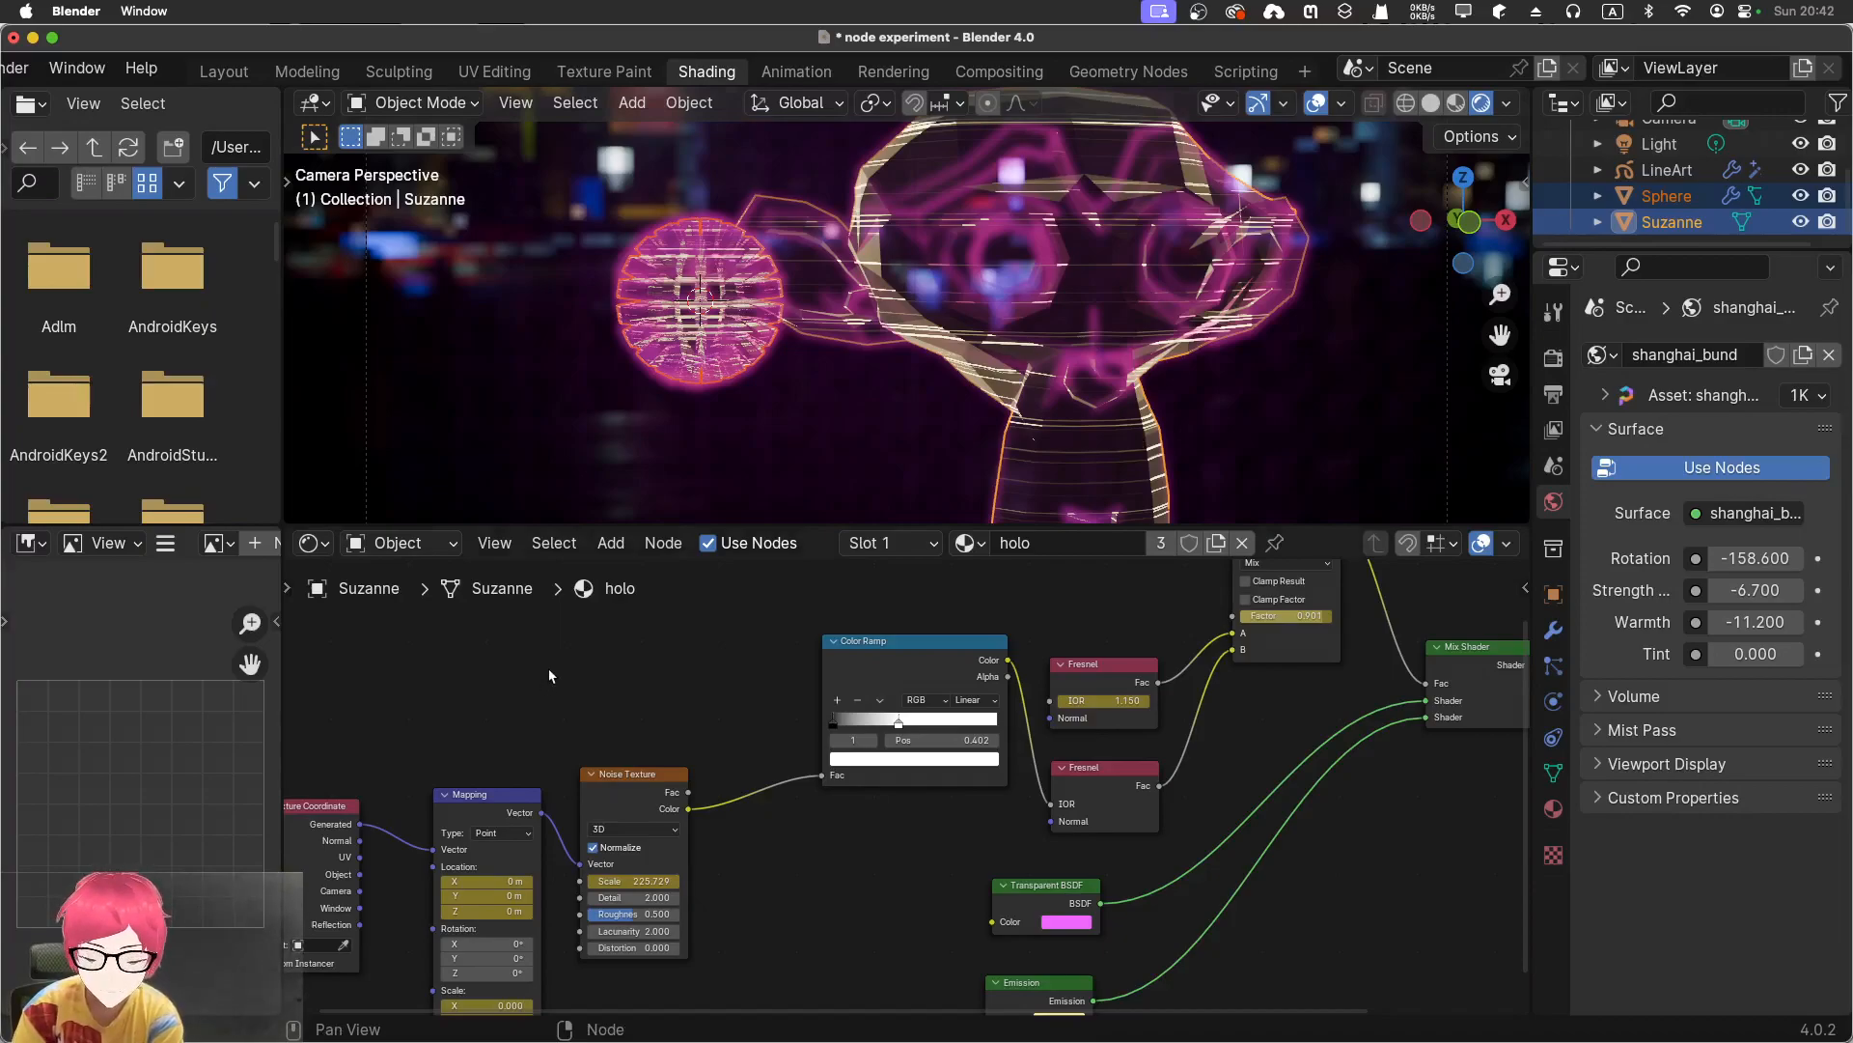
pyautogui.scroll(-3, 543, 700)
pyautogui.moveTo(403, 637); pyautogui.dragTo(1405, 989)
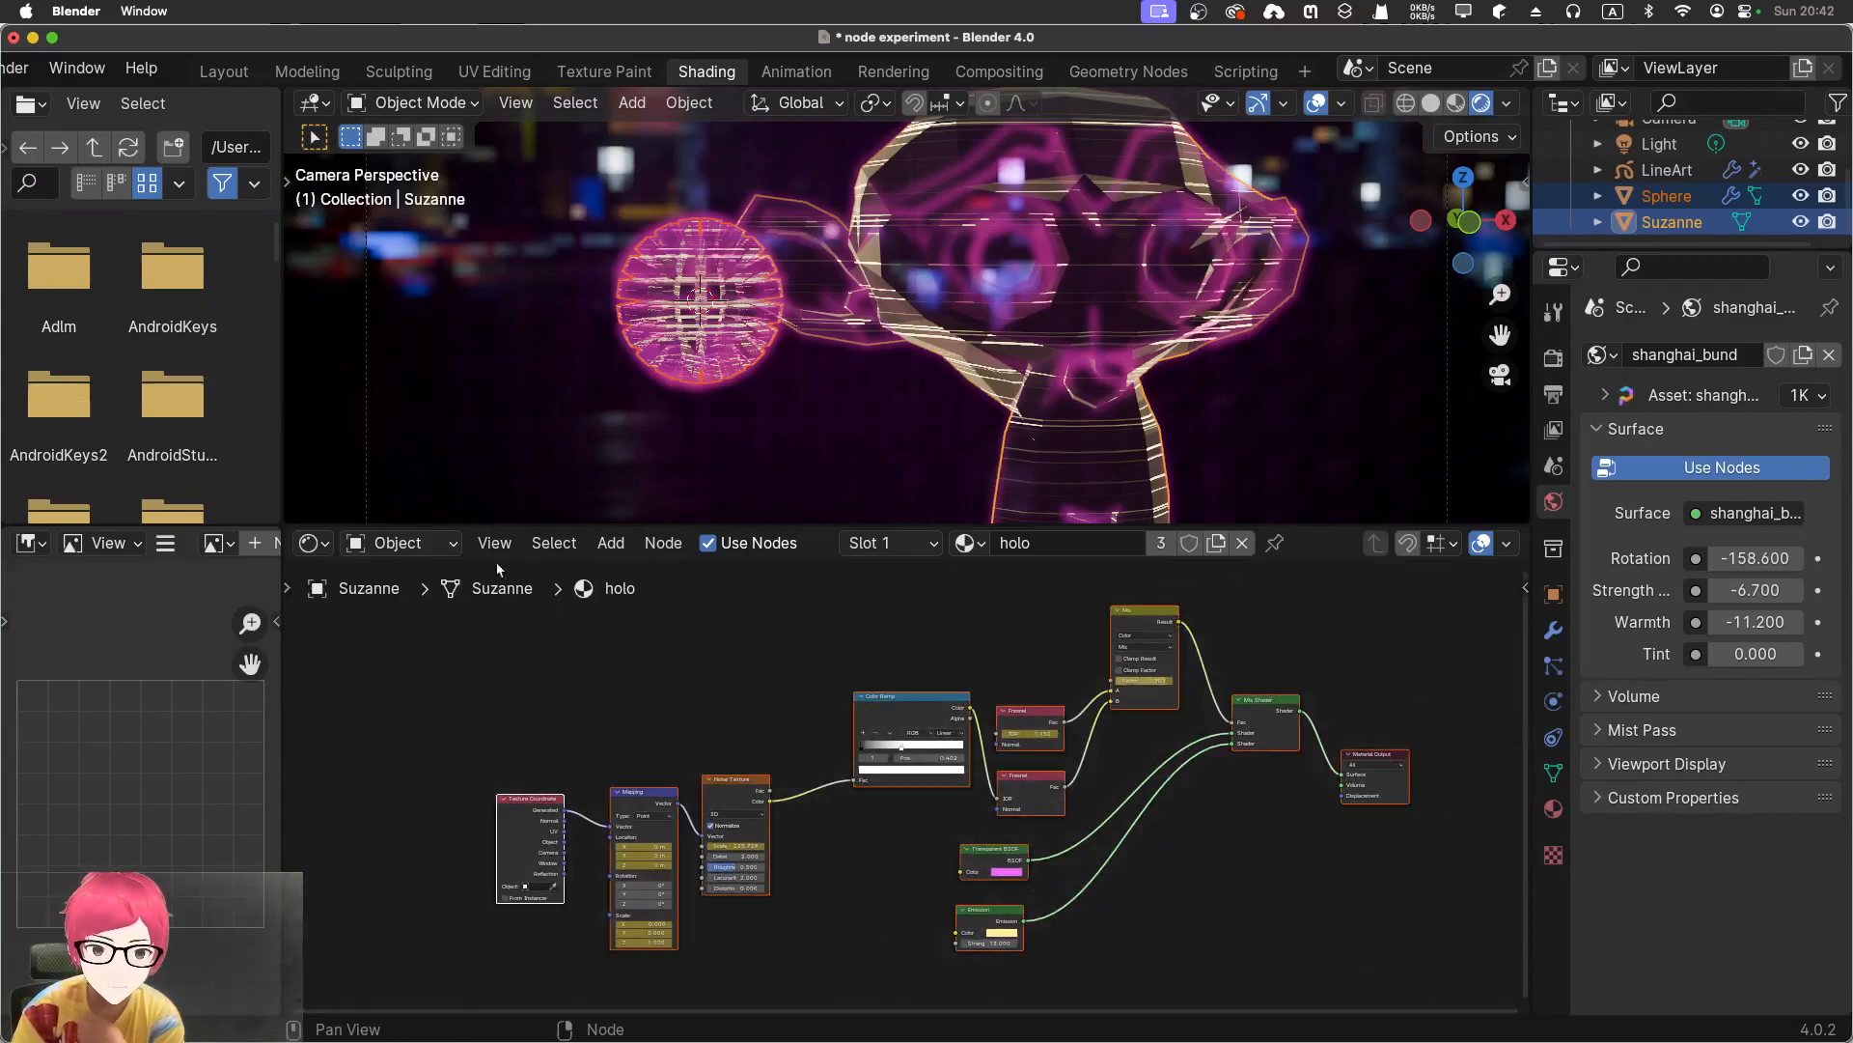
pyautogui.click(324, 545)
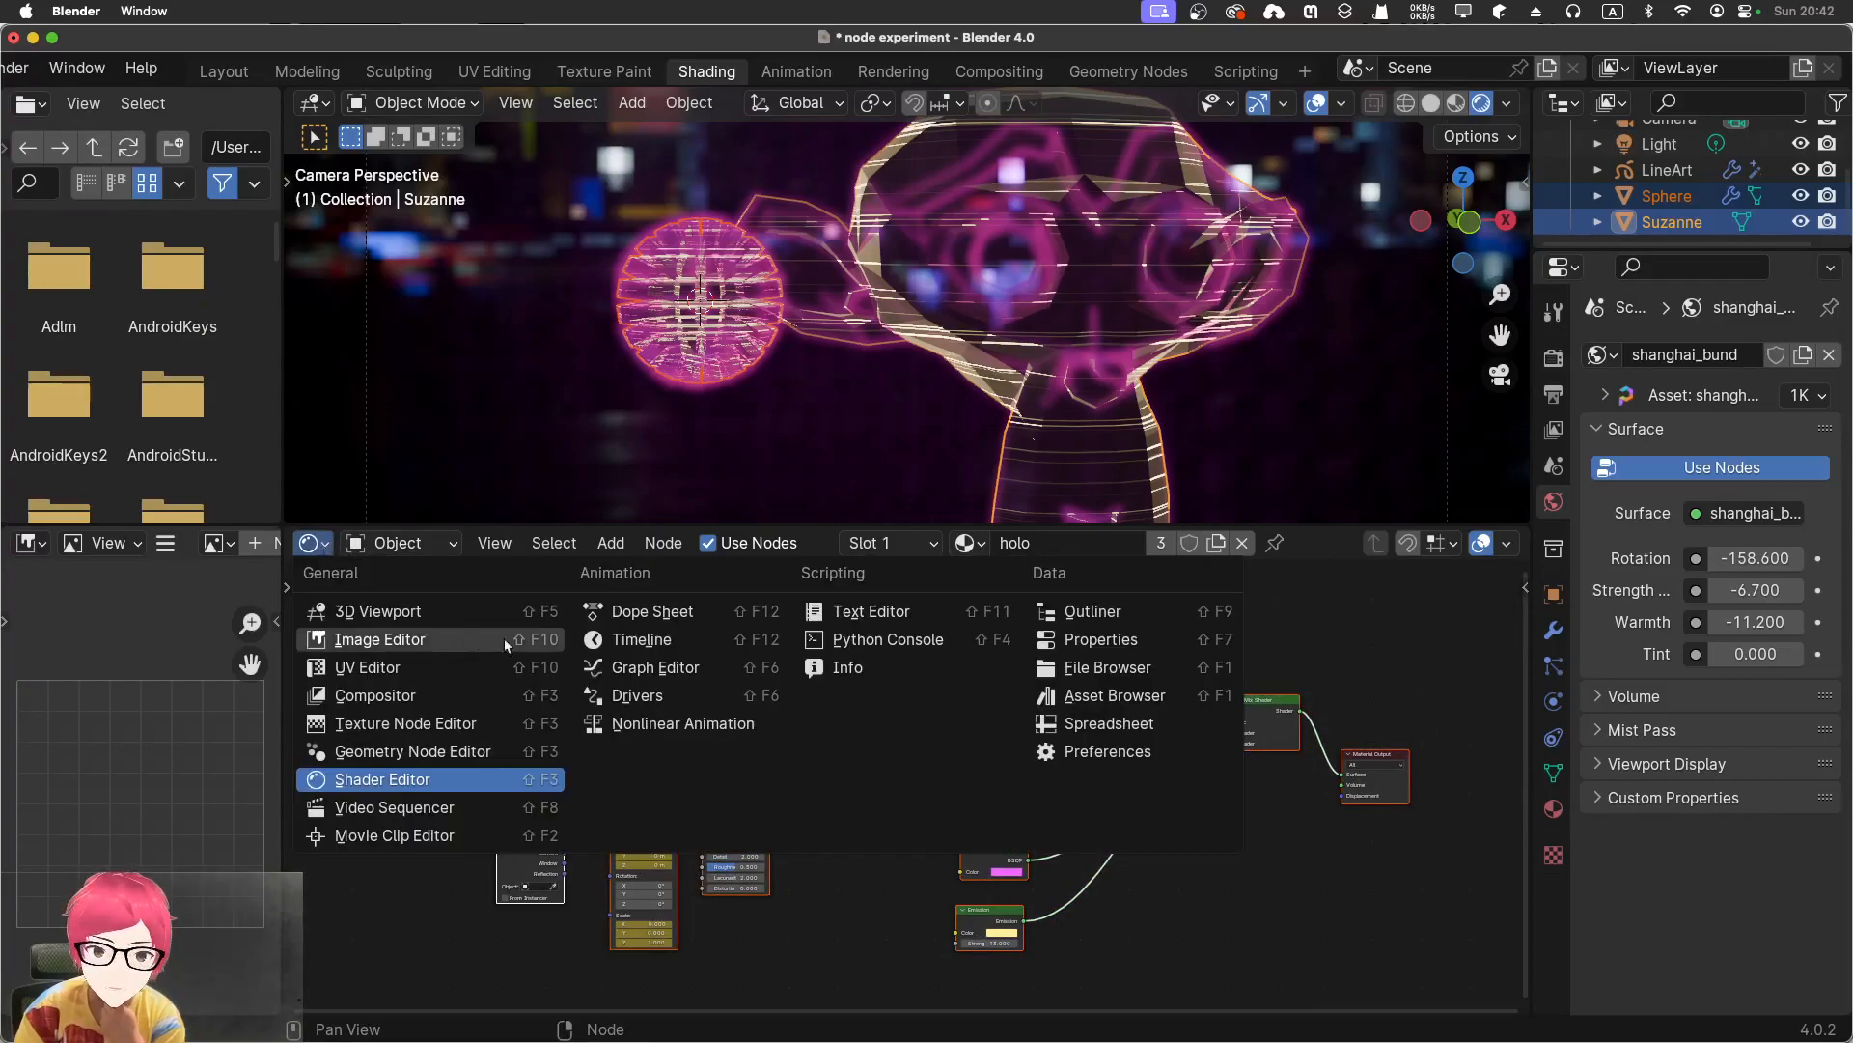
pyautogui.click(666, 668)
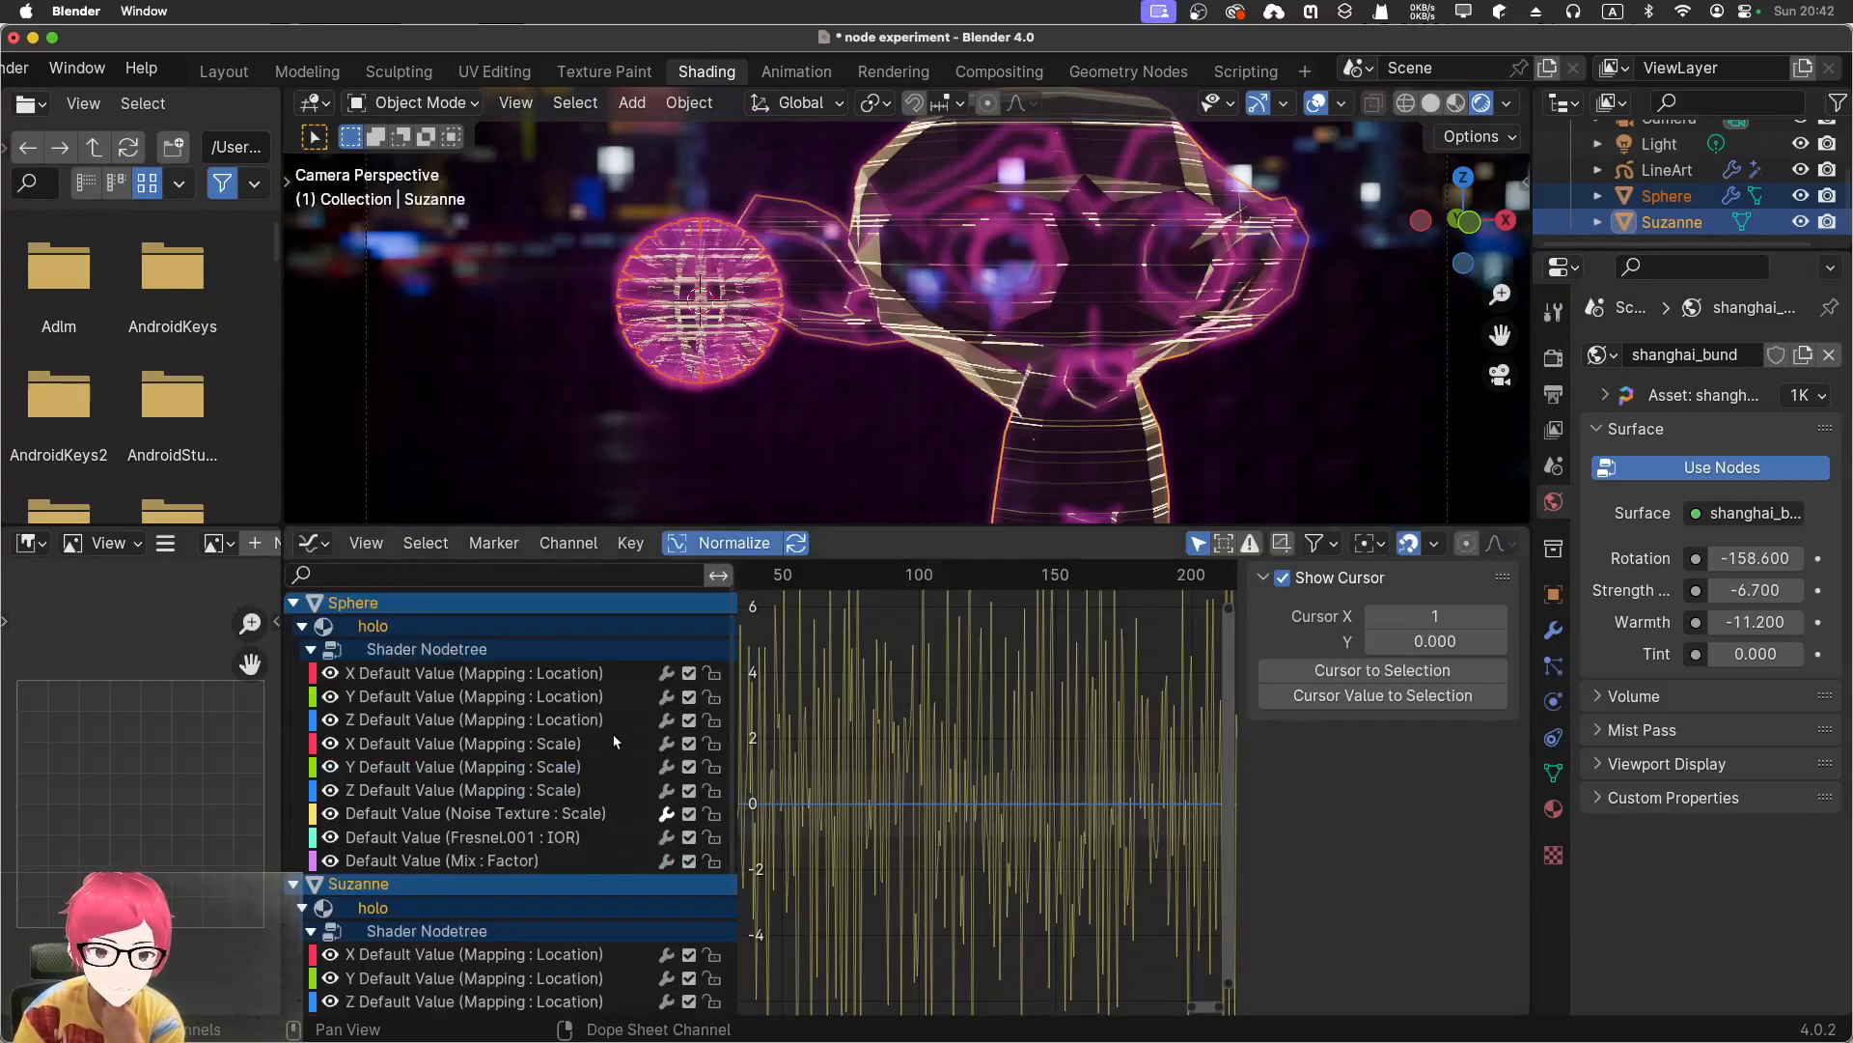
pyautogui.scroll(-4, 643, 792)
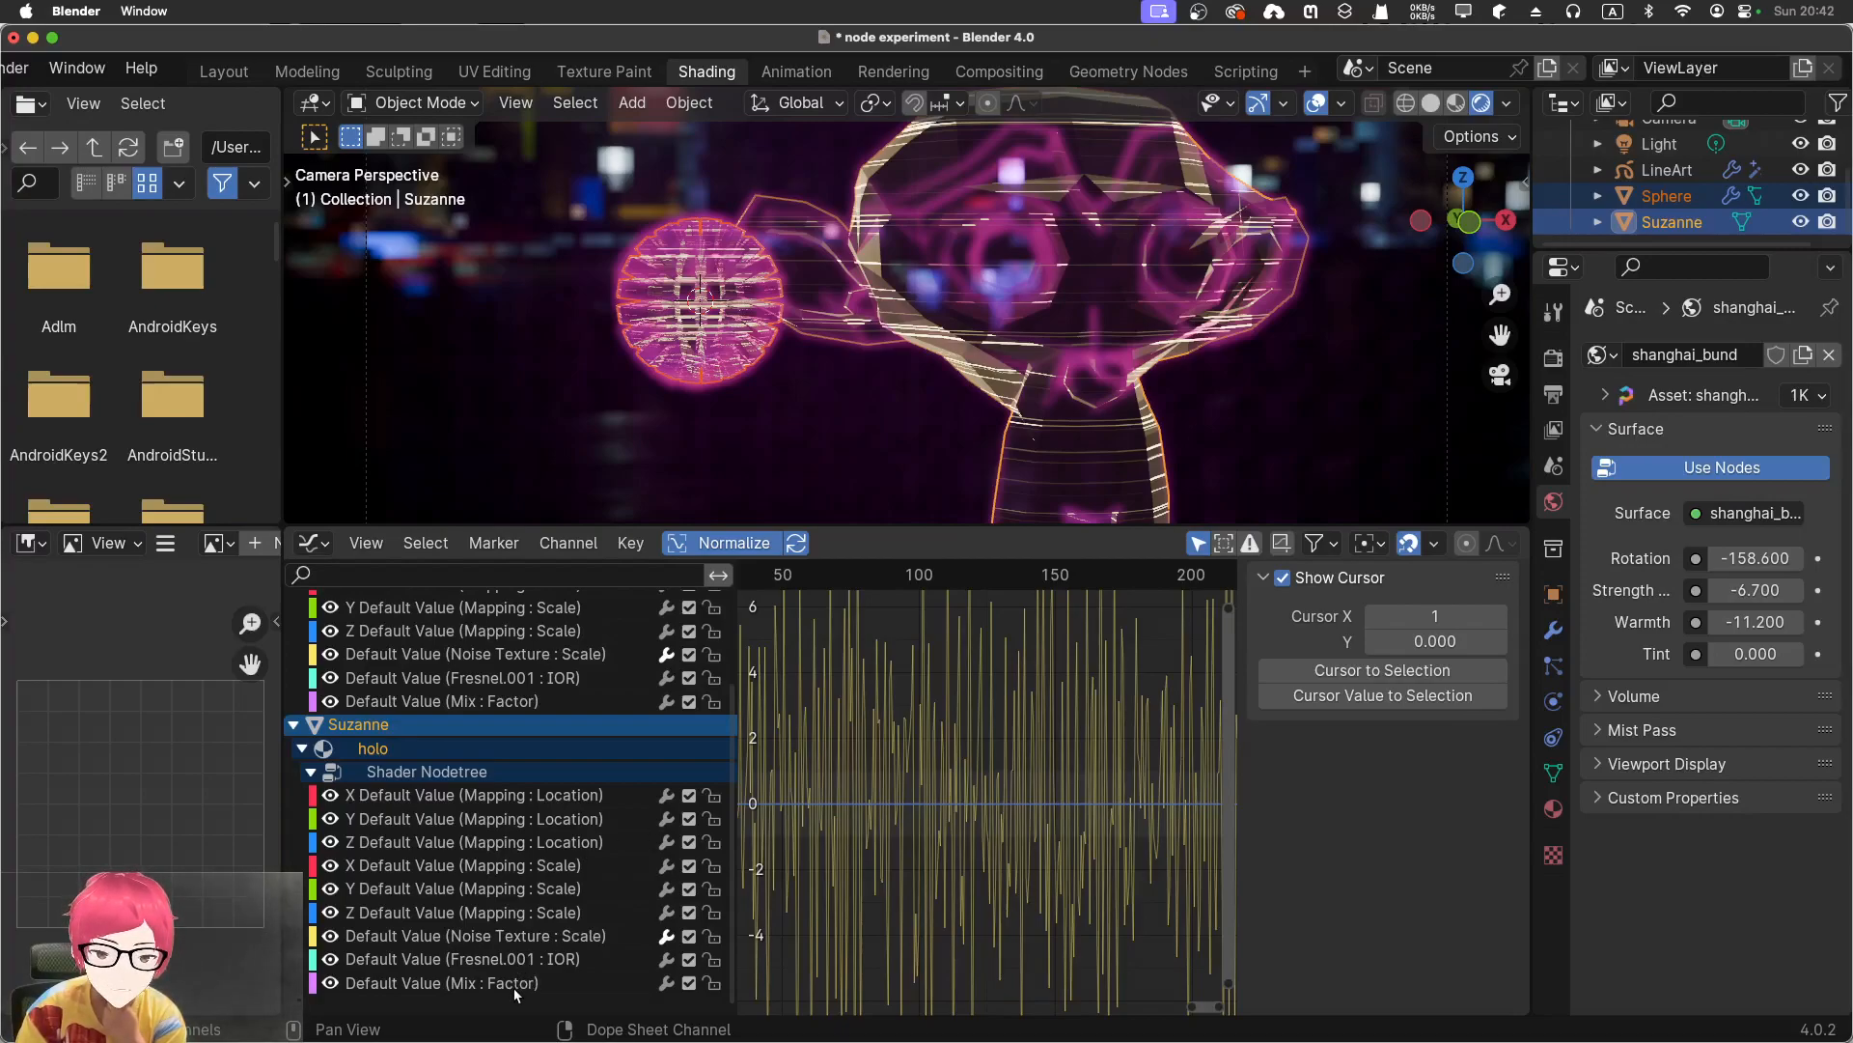
pyautogui.click(556, 944)
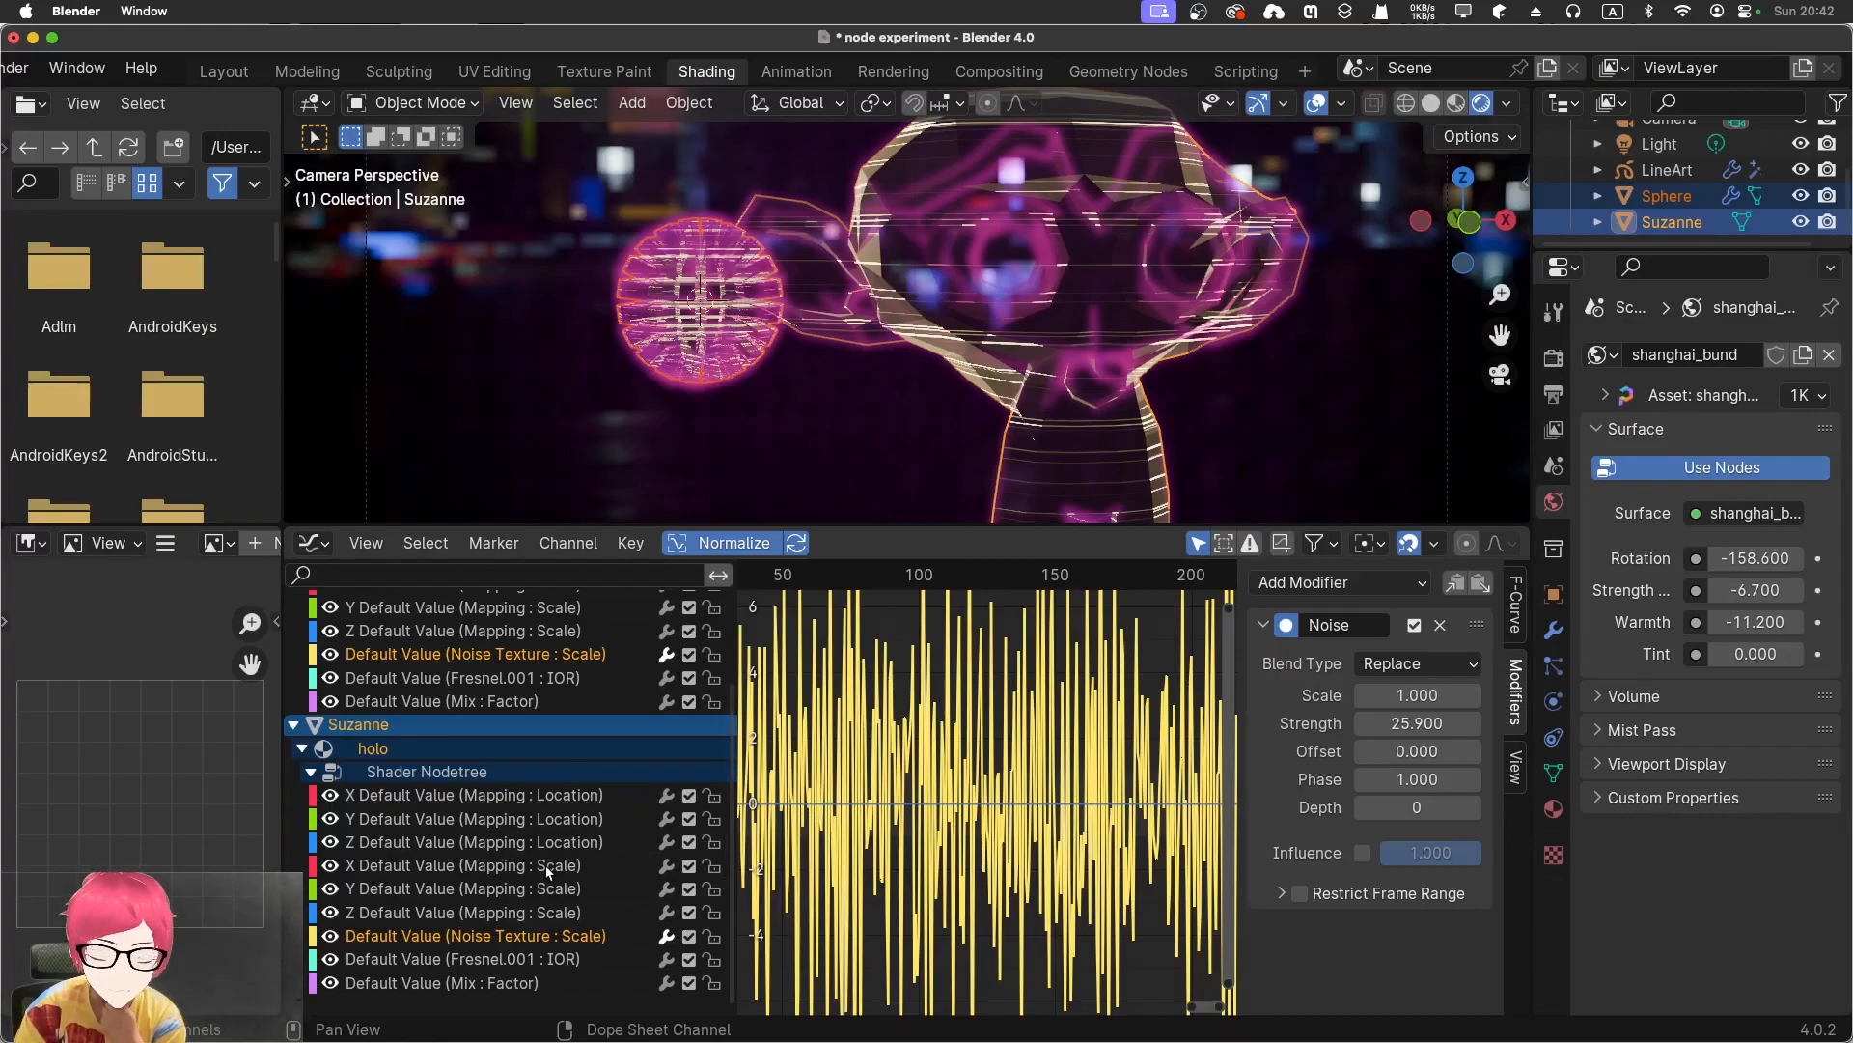
# Try a Generator modifier set to Factorized Polynomial on the Z Mapping Scale curve during playback, and remove the modifier
pyautogui.click(546, 915)
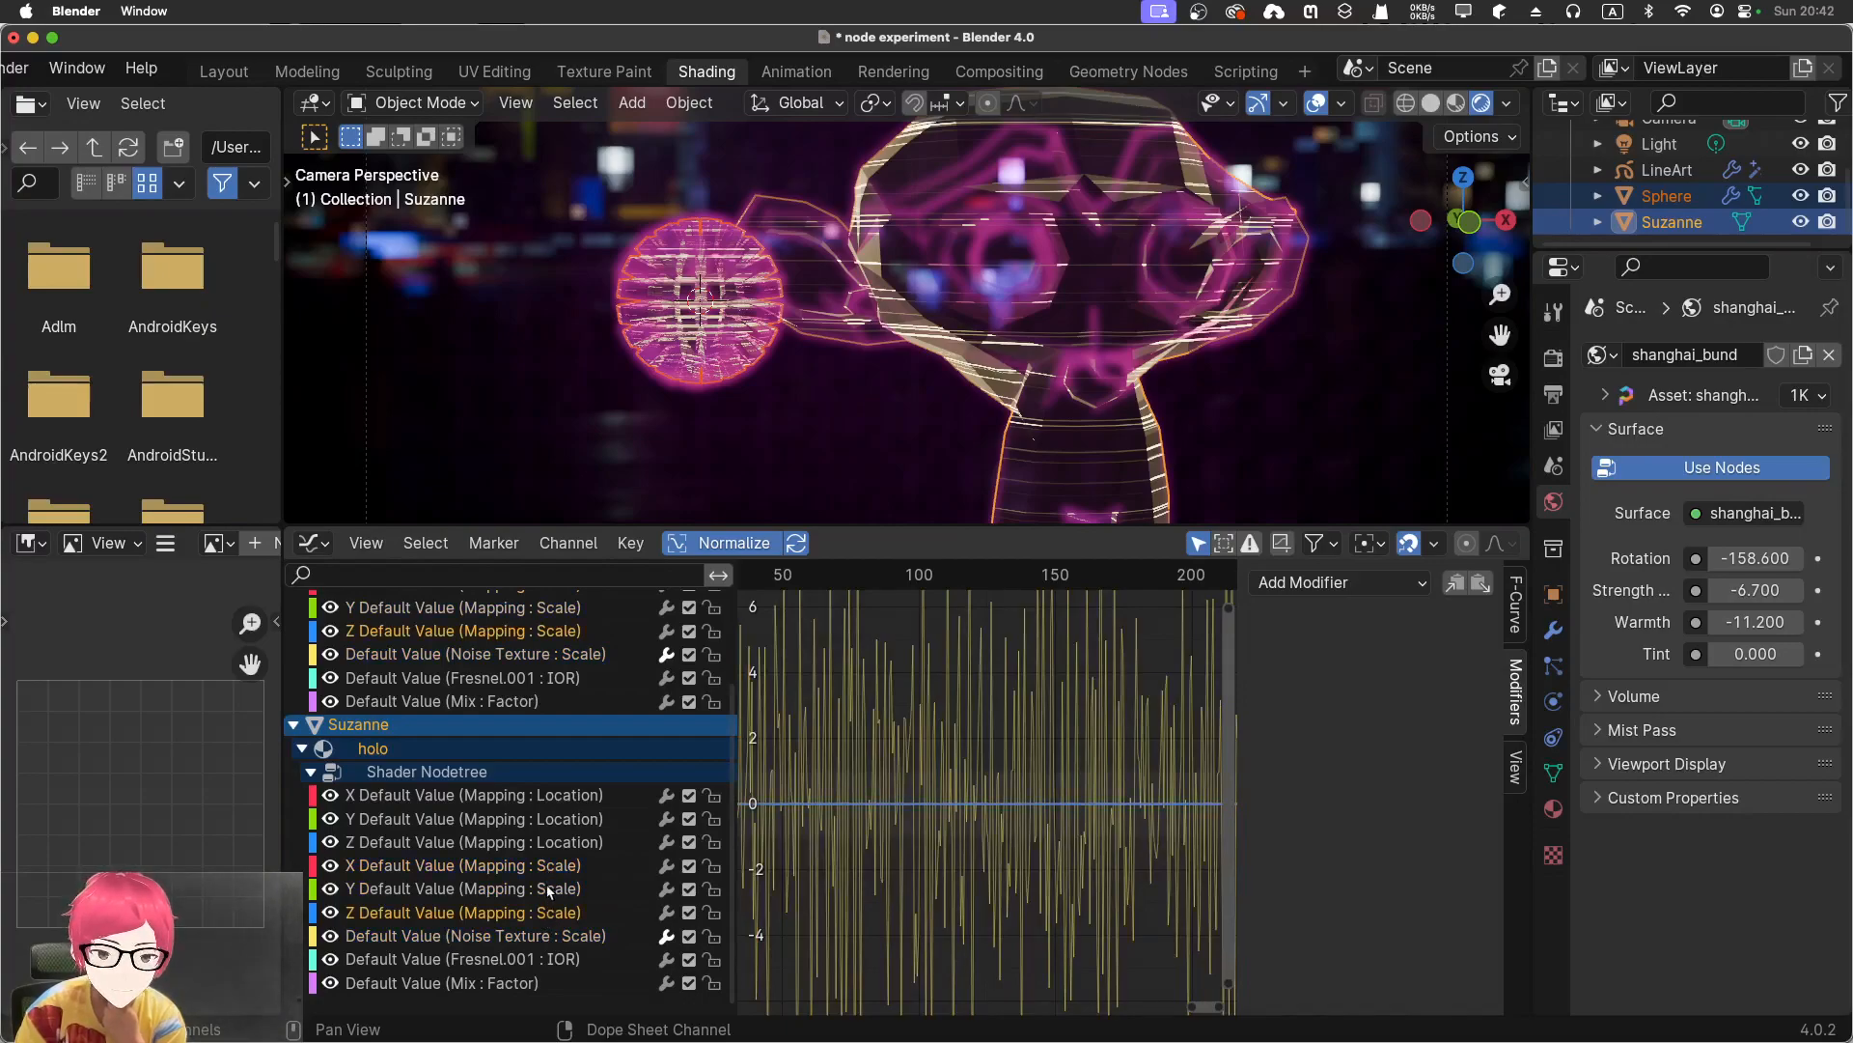
pyautogui.scroll(2, 548, 890)
pyautogui.scroll(4, 553, 874)
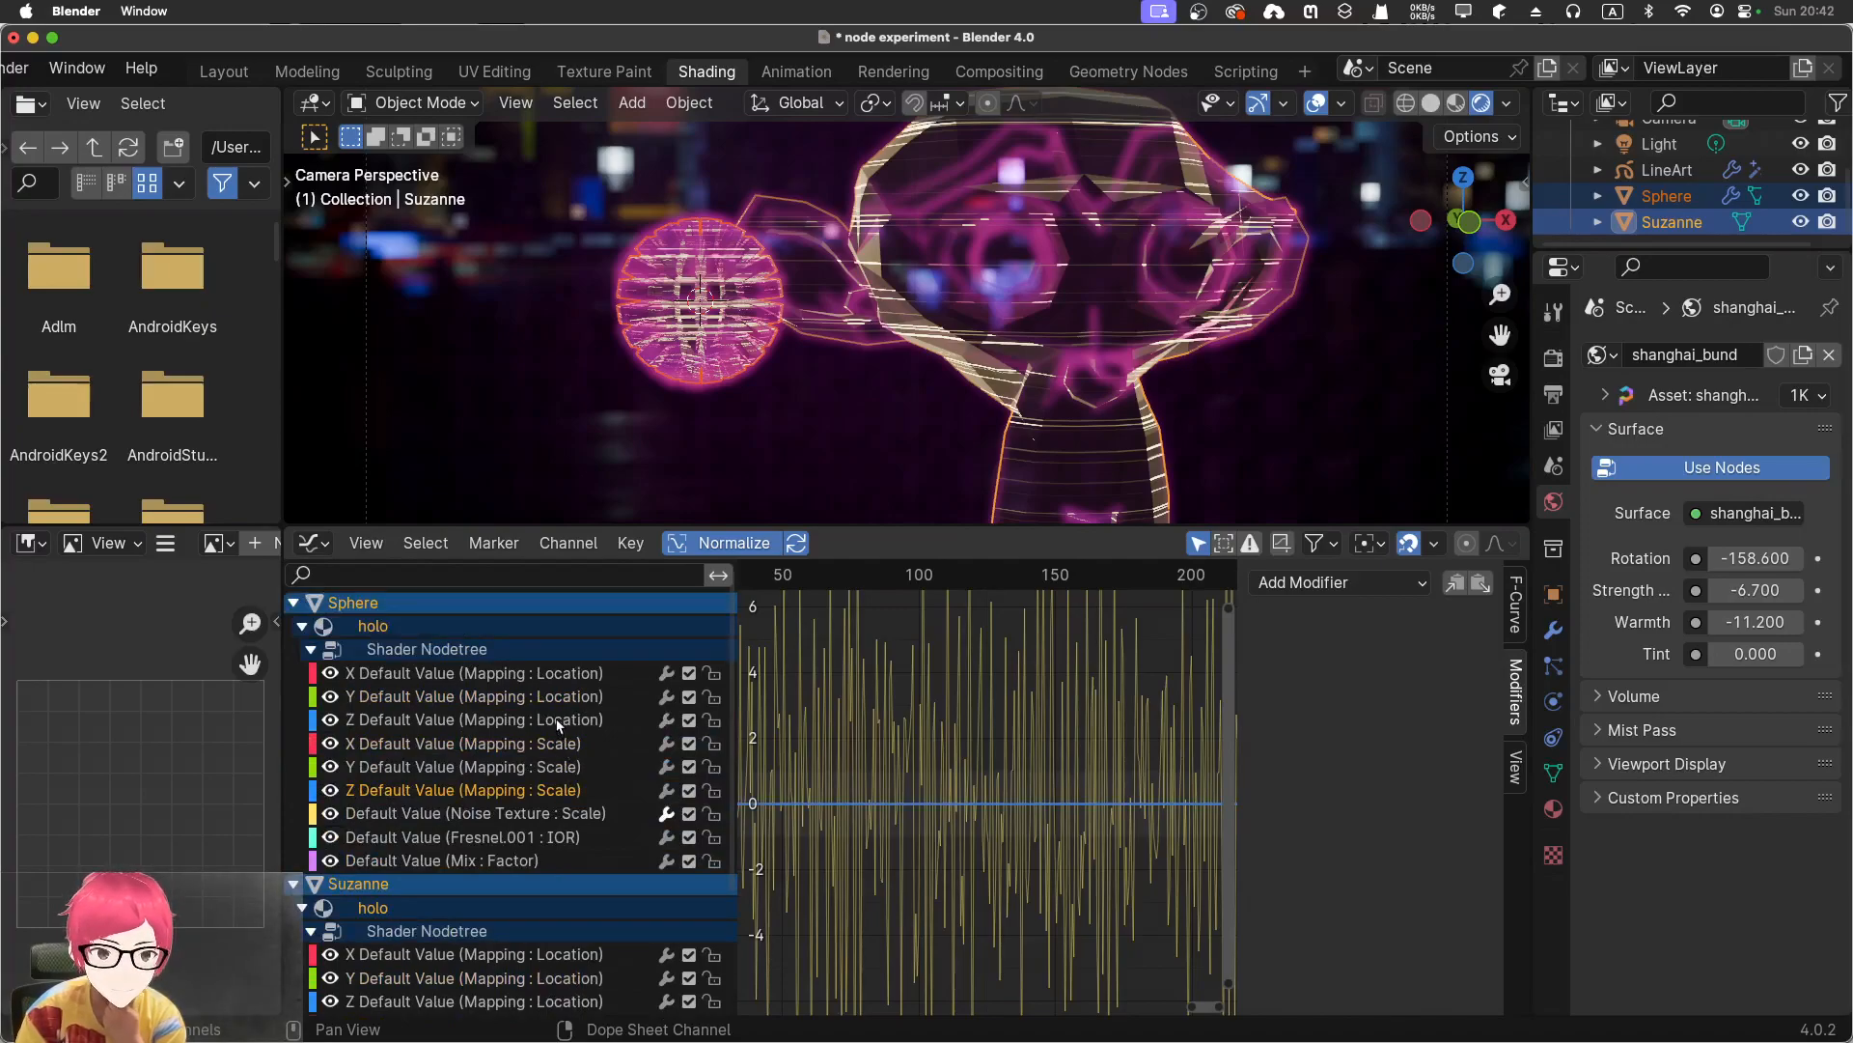
pyautogui.click(1350, 586)
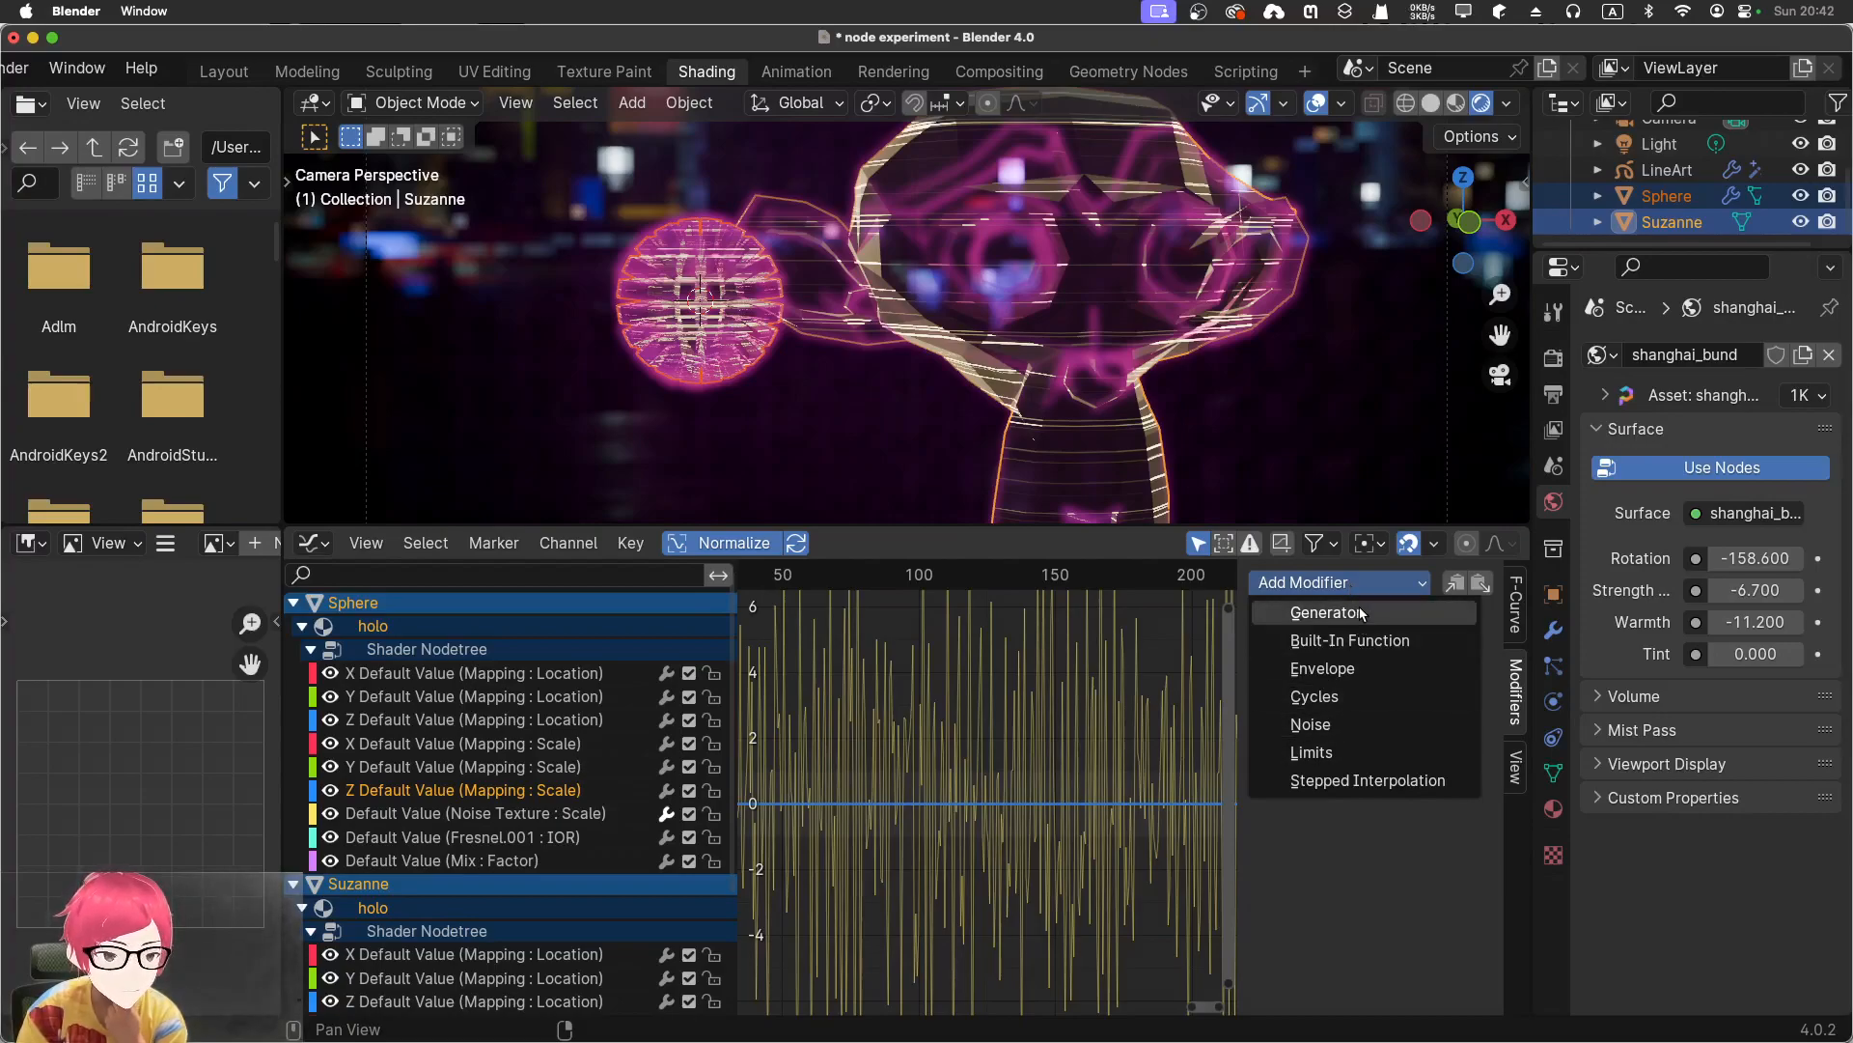
pyautogui.click(1359, 614)
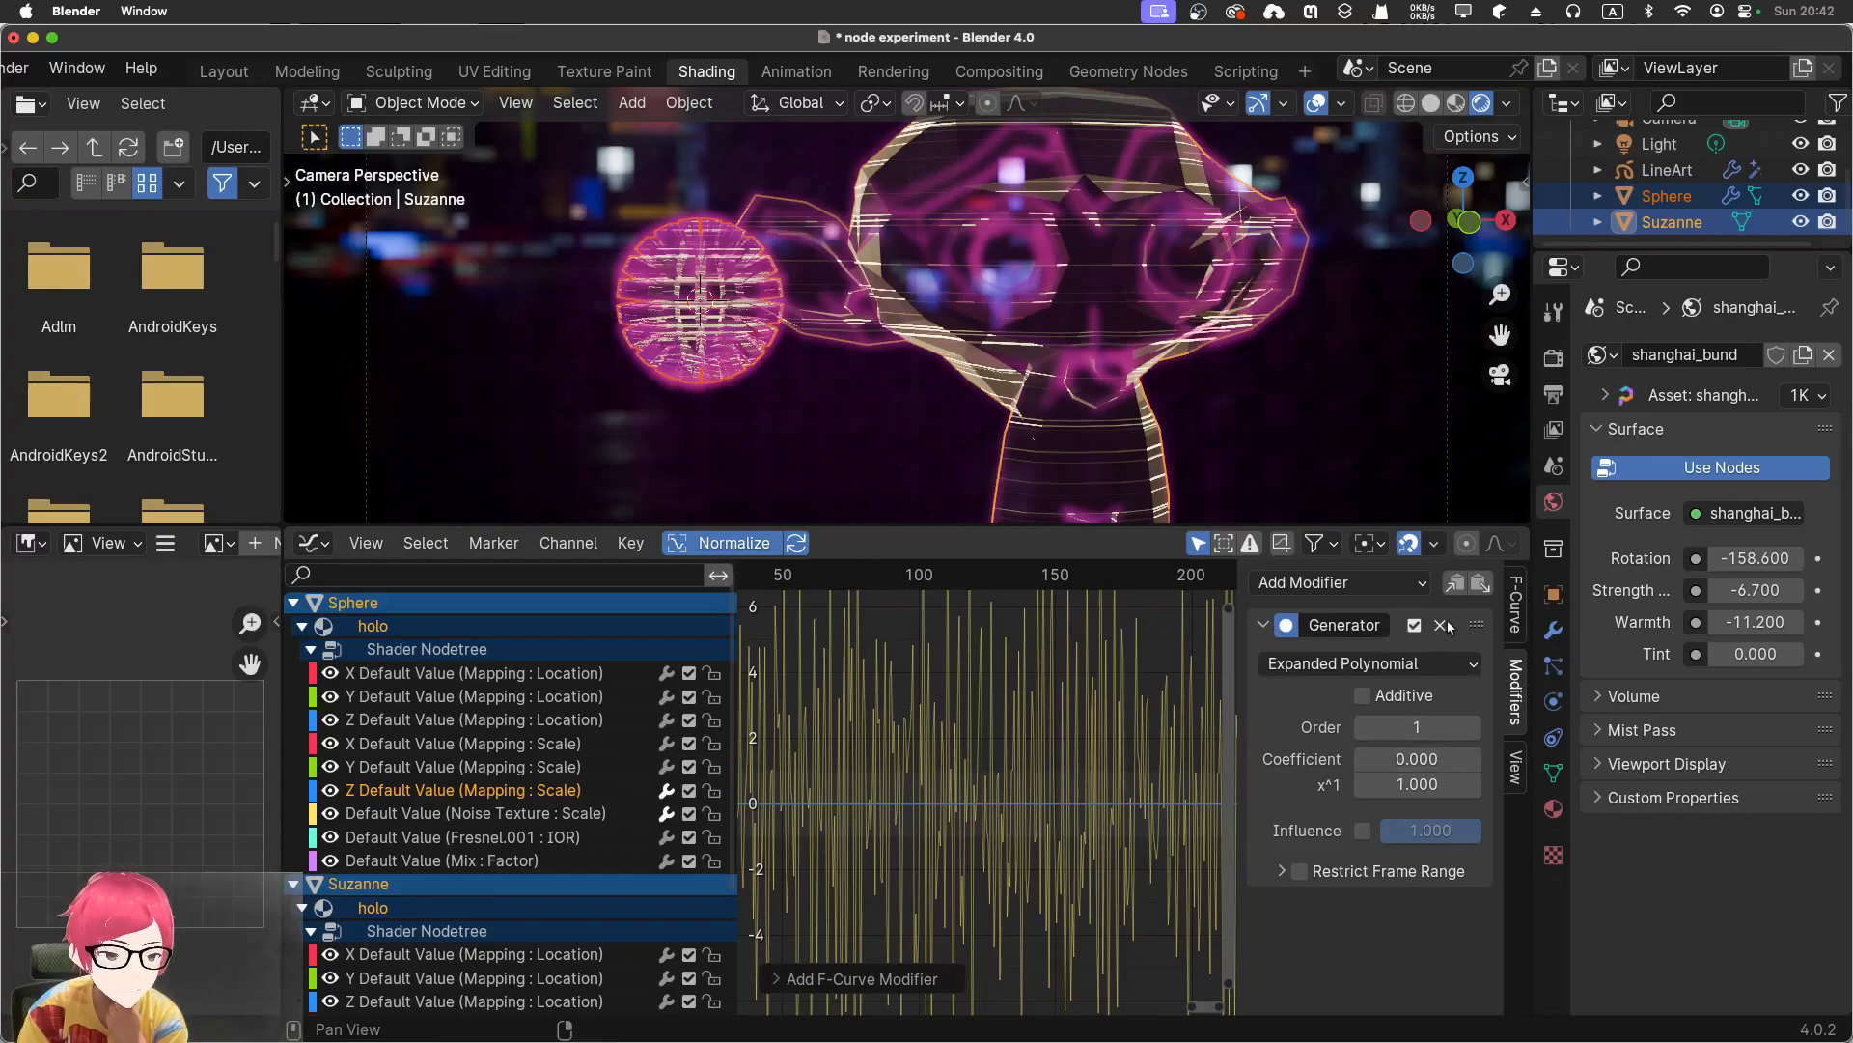
pyautogui.press('space')
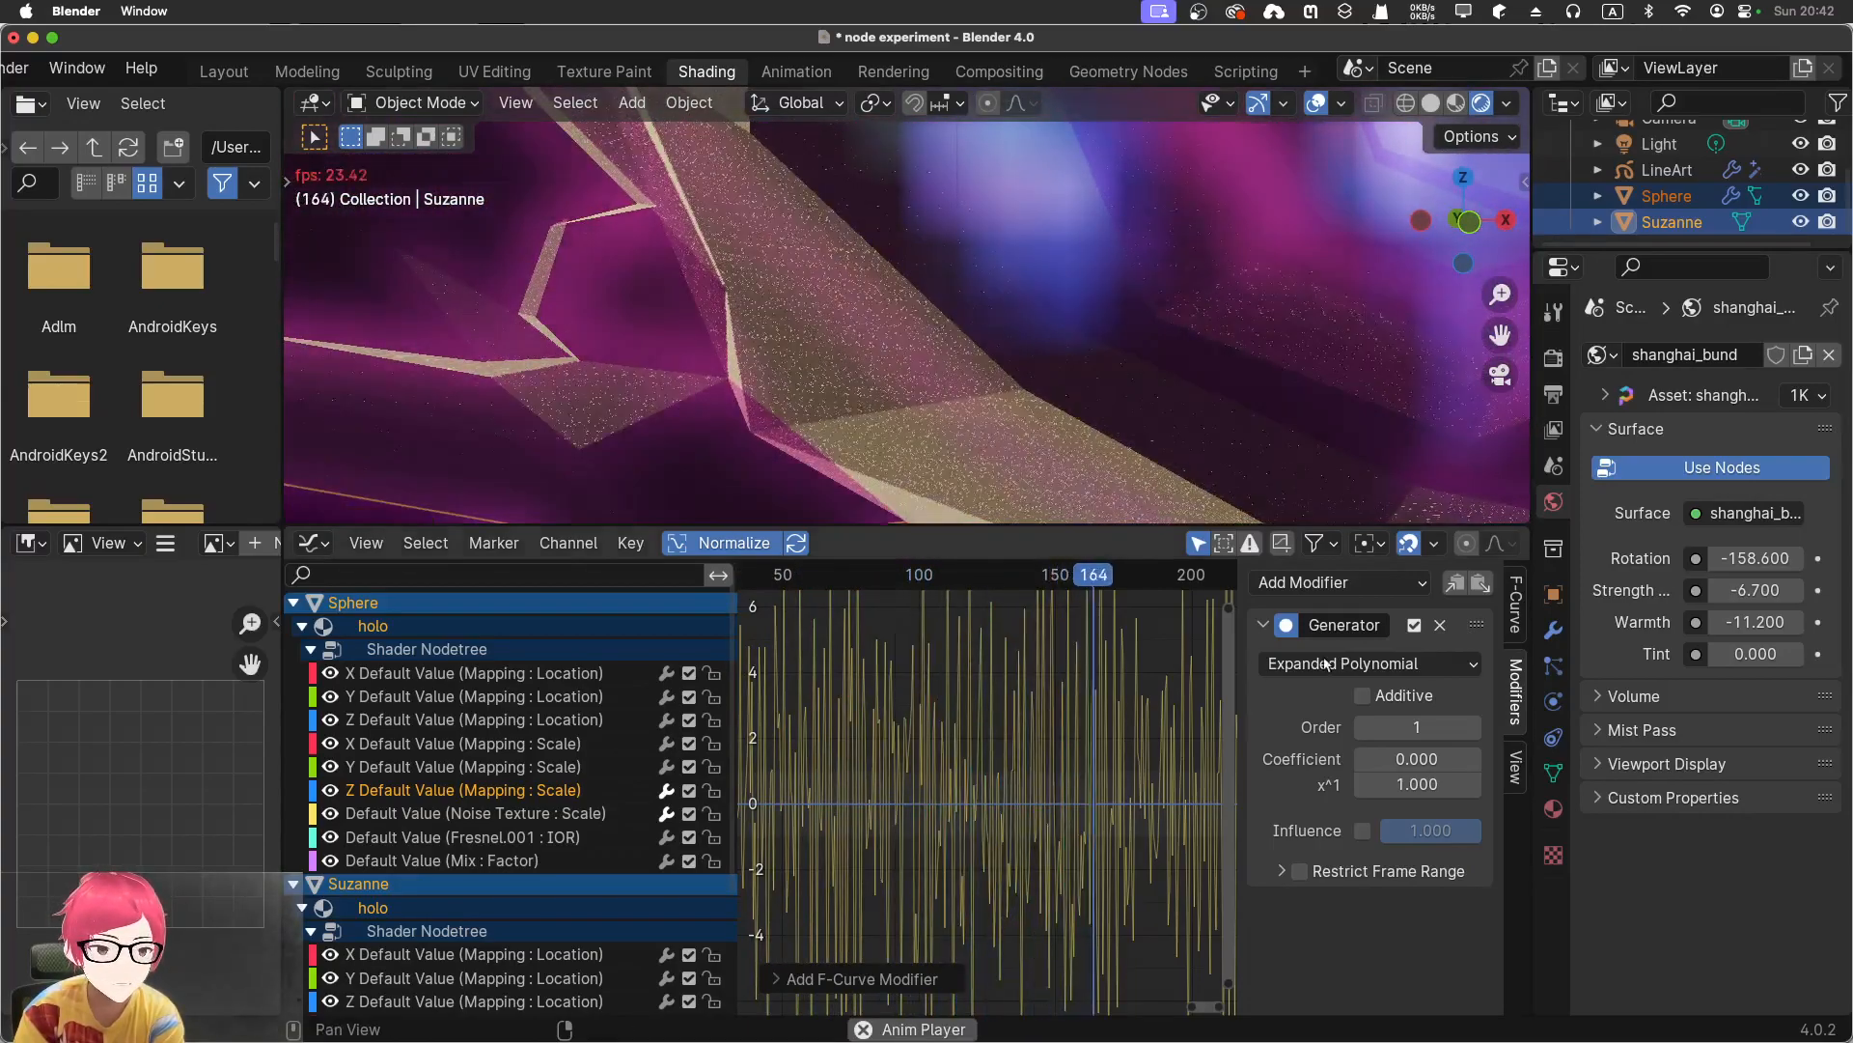
pyautogui.click(1344, 666)
pyautogui.click(1348, 756)
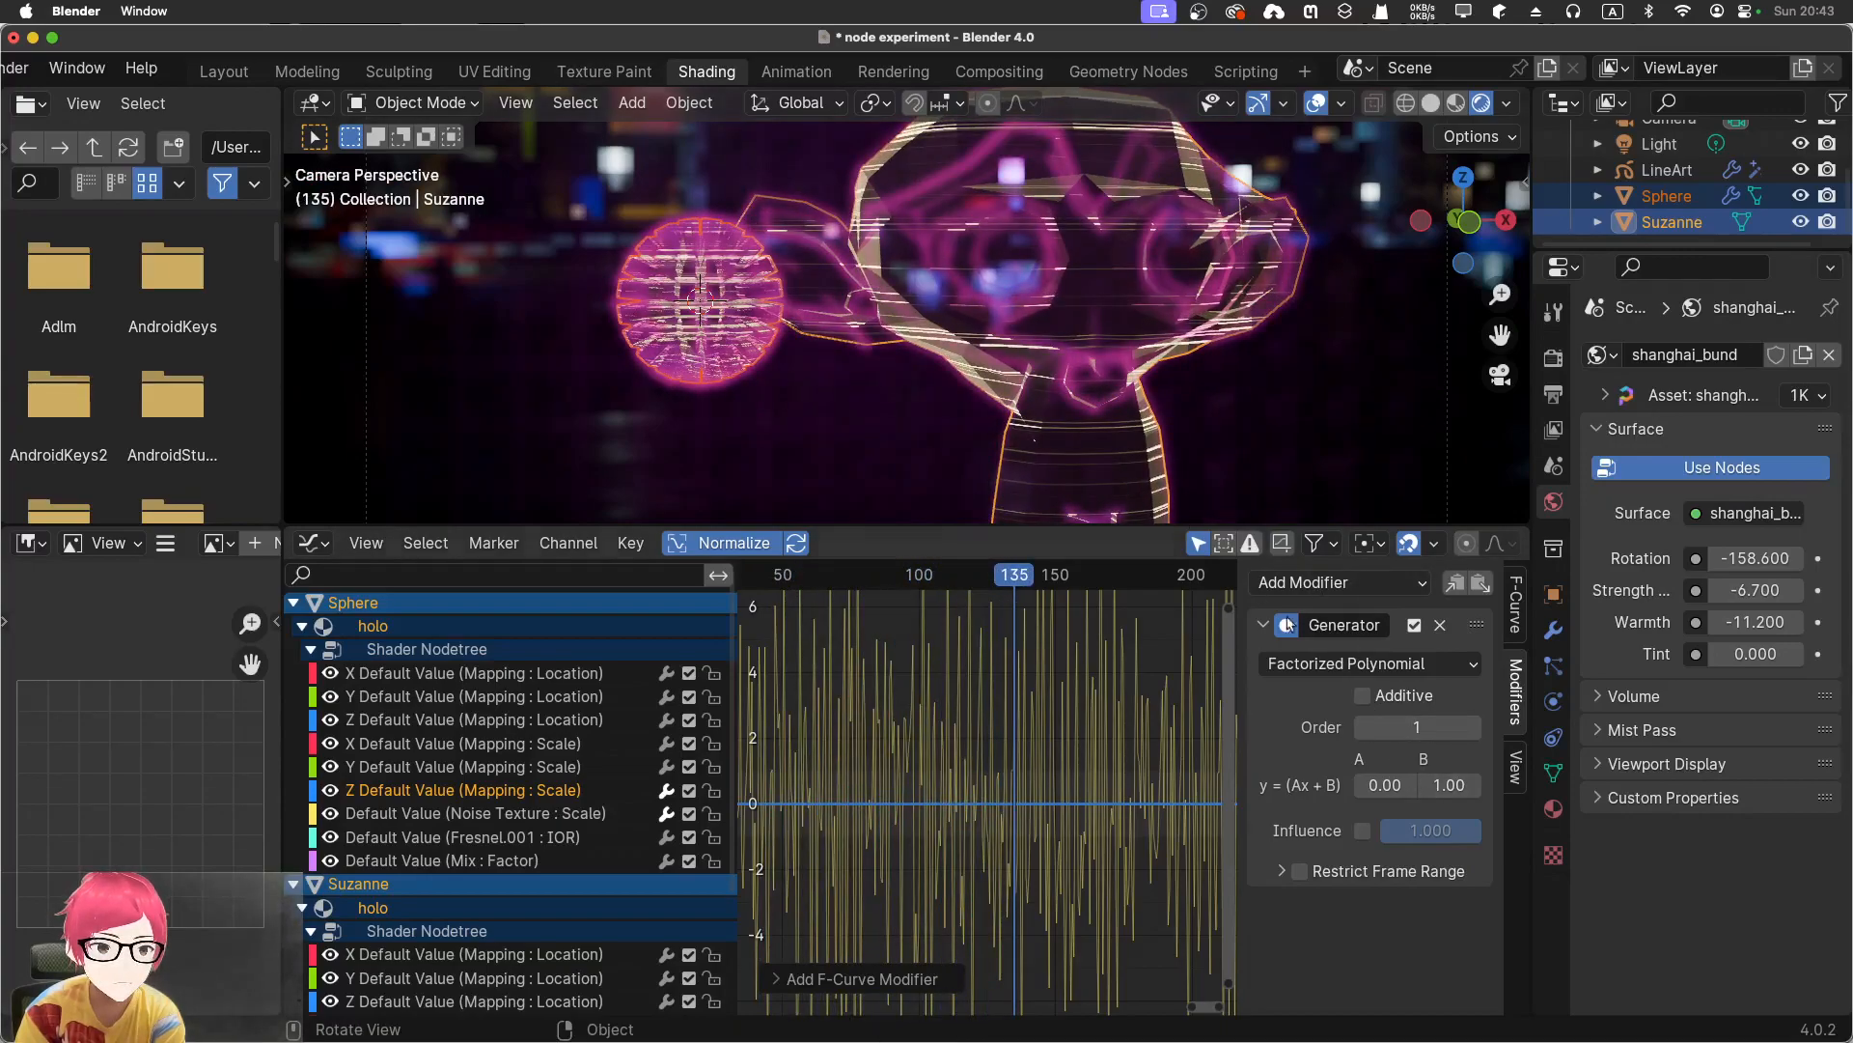
pyautogui.click(1440, 625)
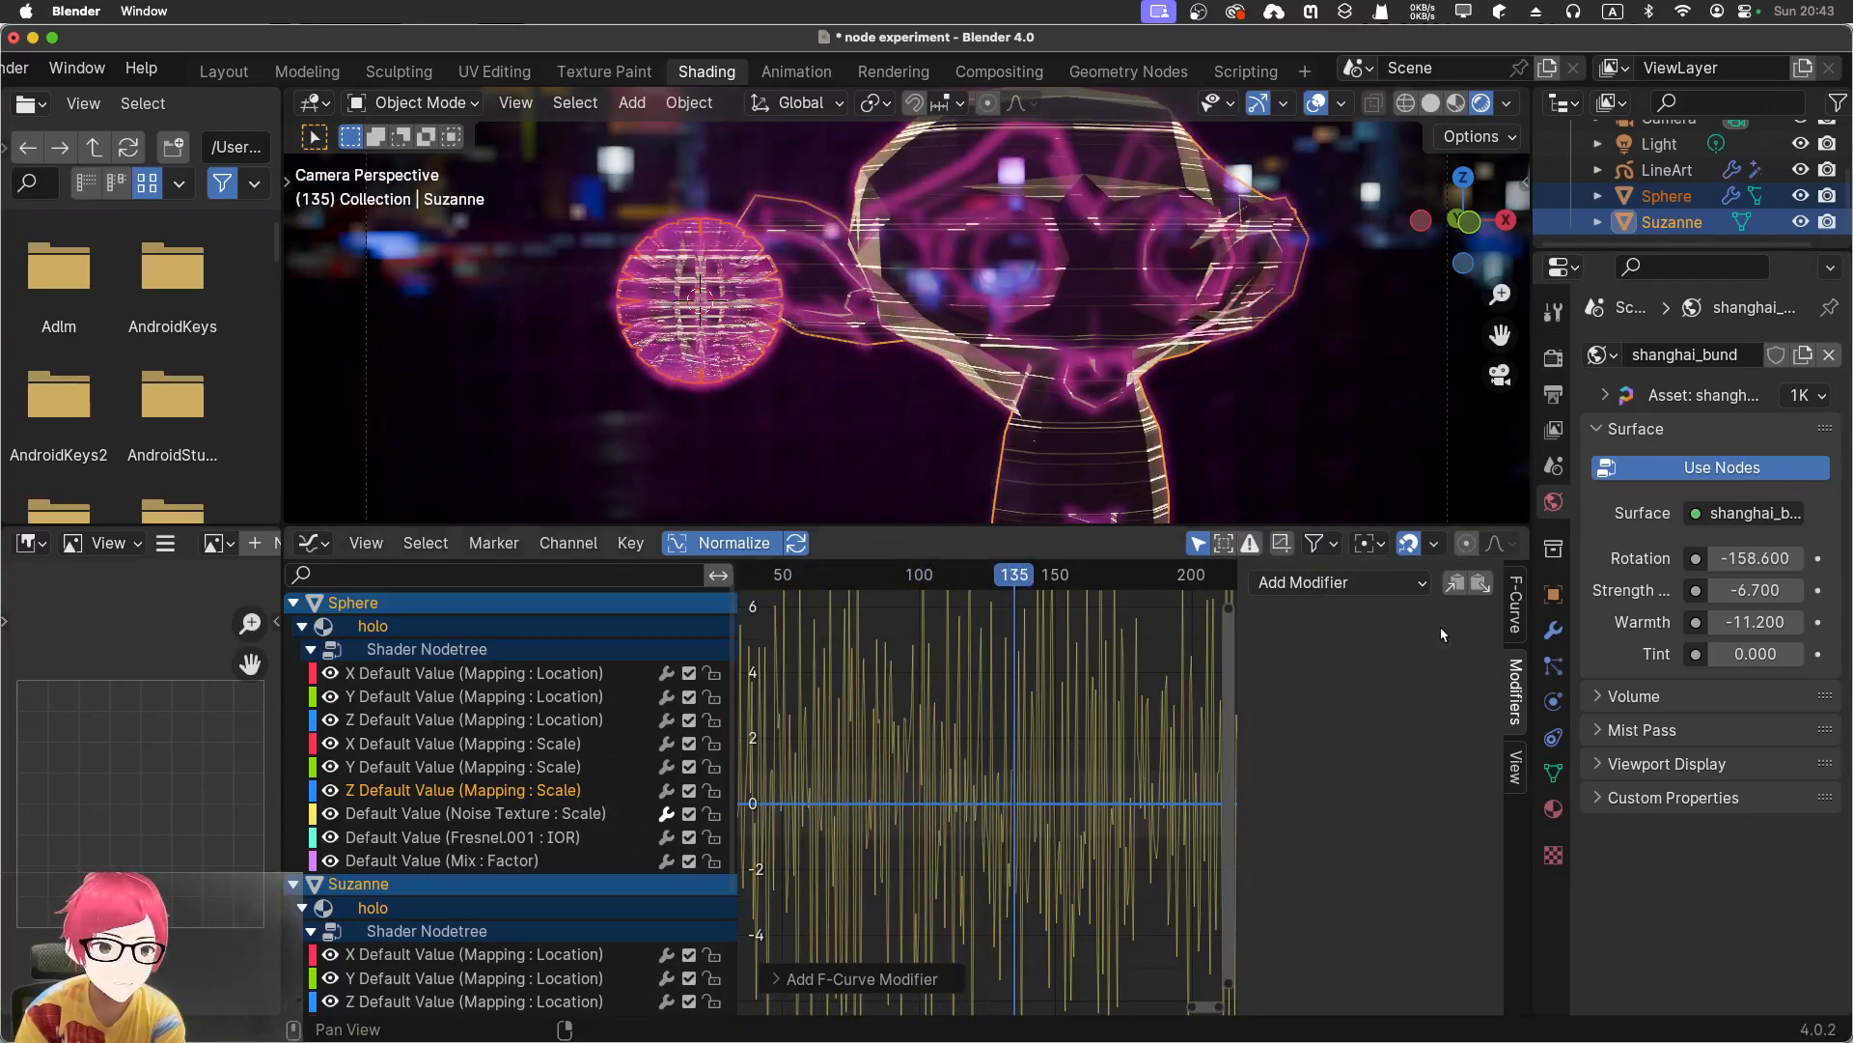
# Deselect the curve, replay the animation briefly, and return the playhead to frame 0
pyautogui.click(936, 693)
pyautogui.press('space')
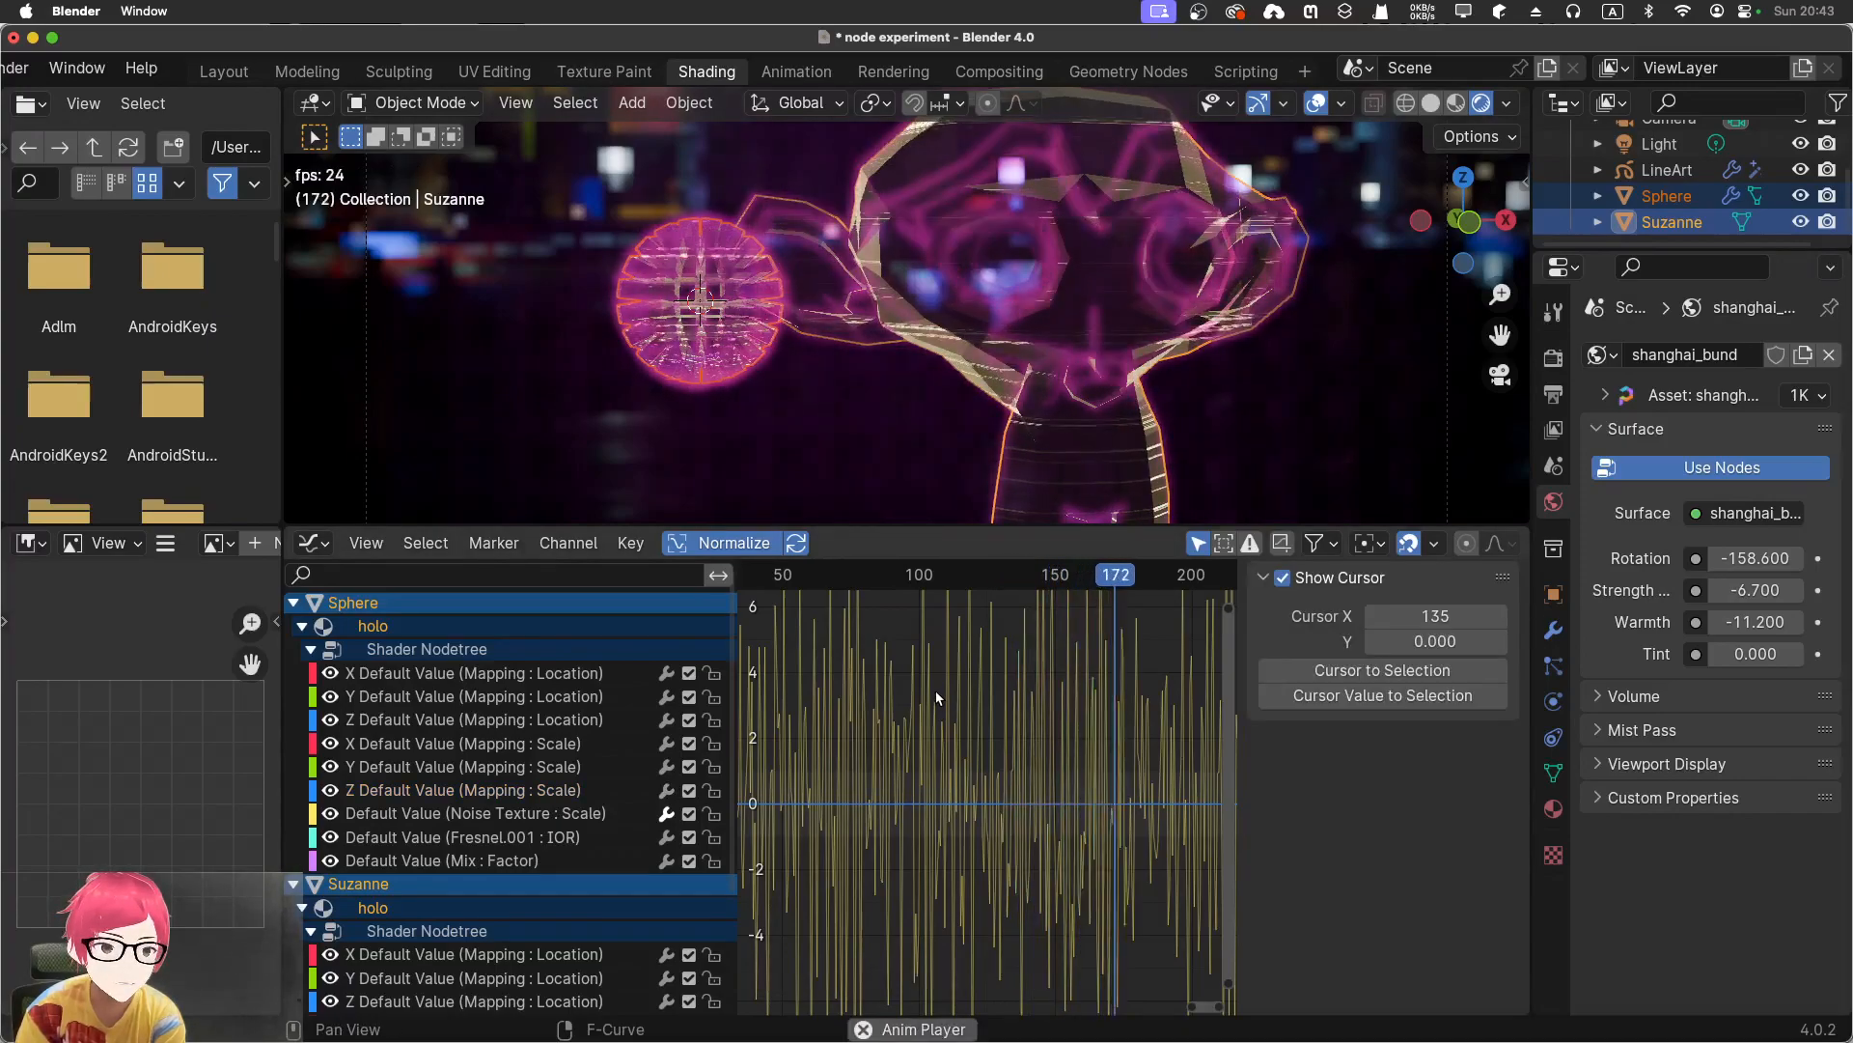
pyautogui.press('space')
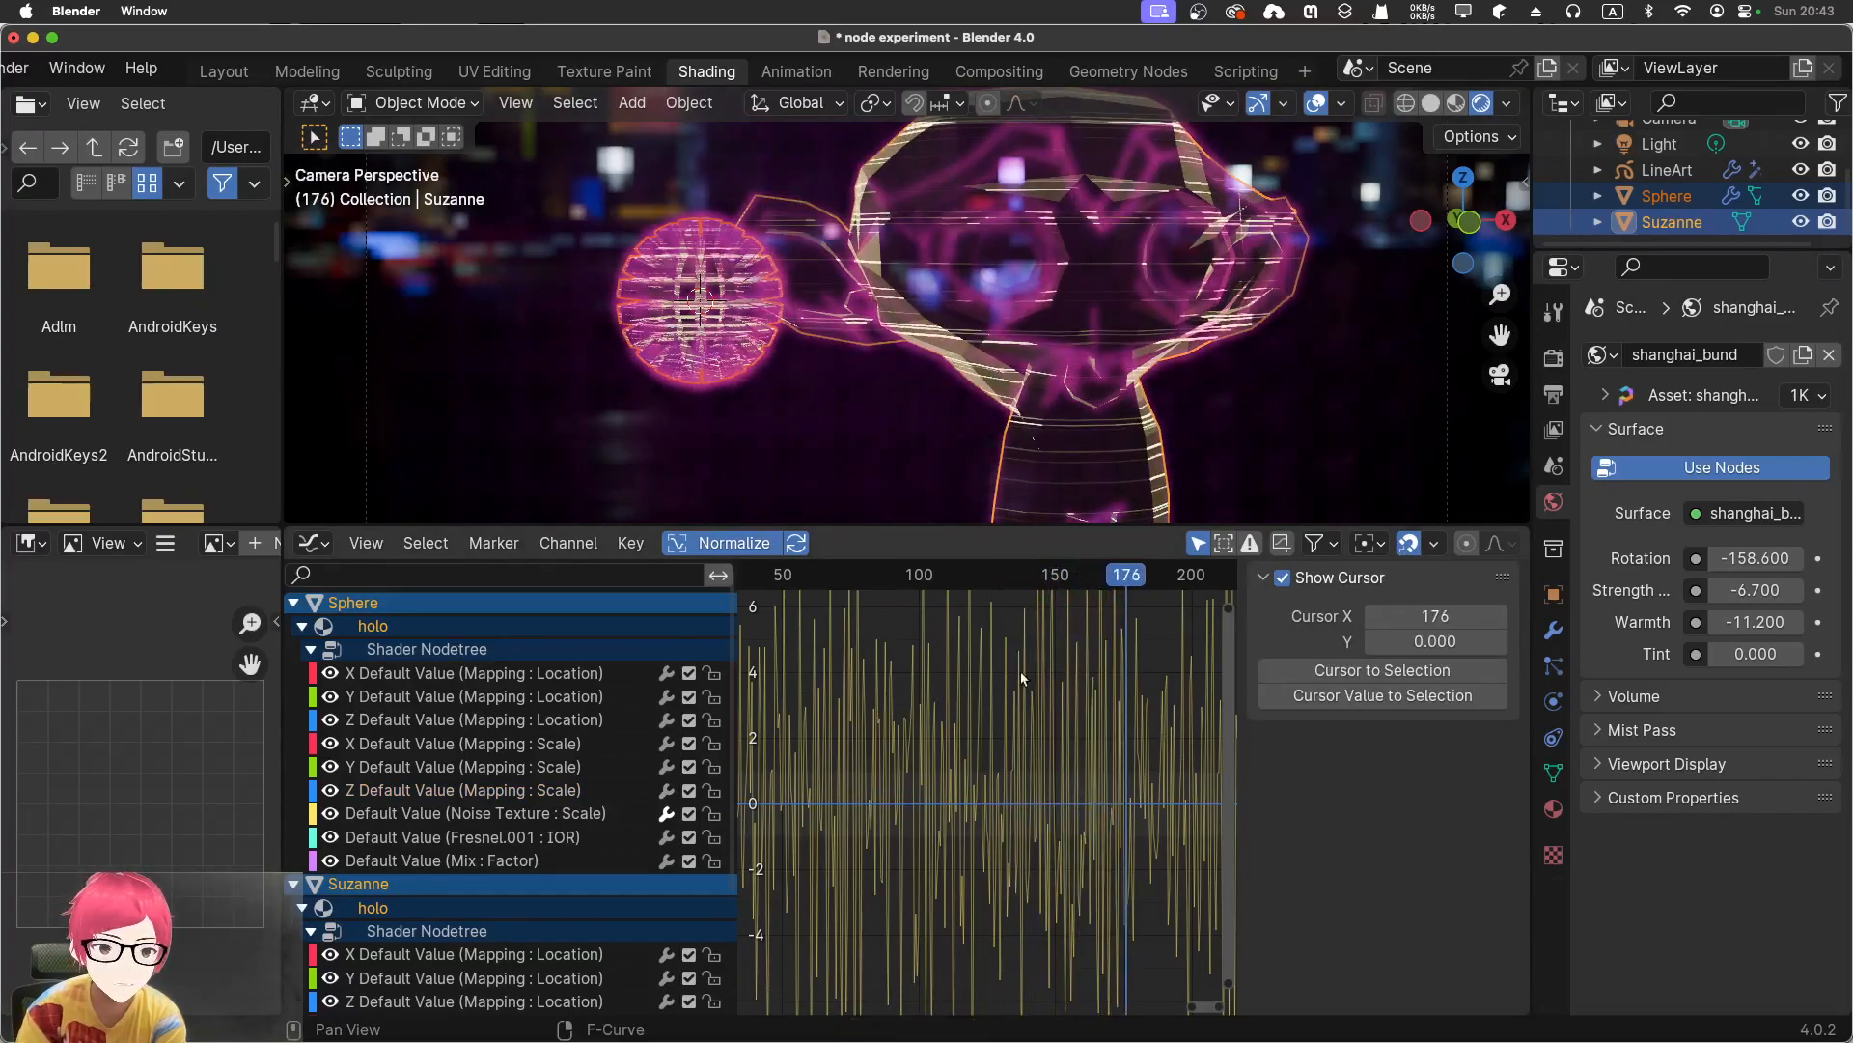
pyautogui.moveTo(1120, 578); pyautogui.dragTo(521, 541)
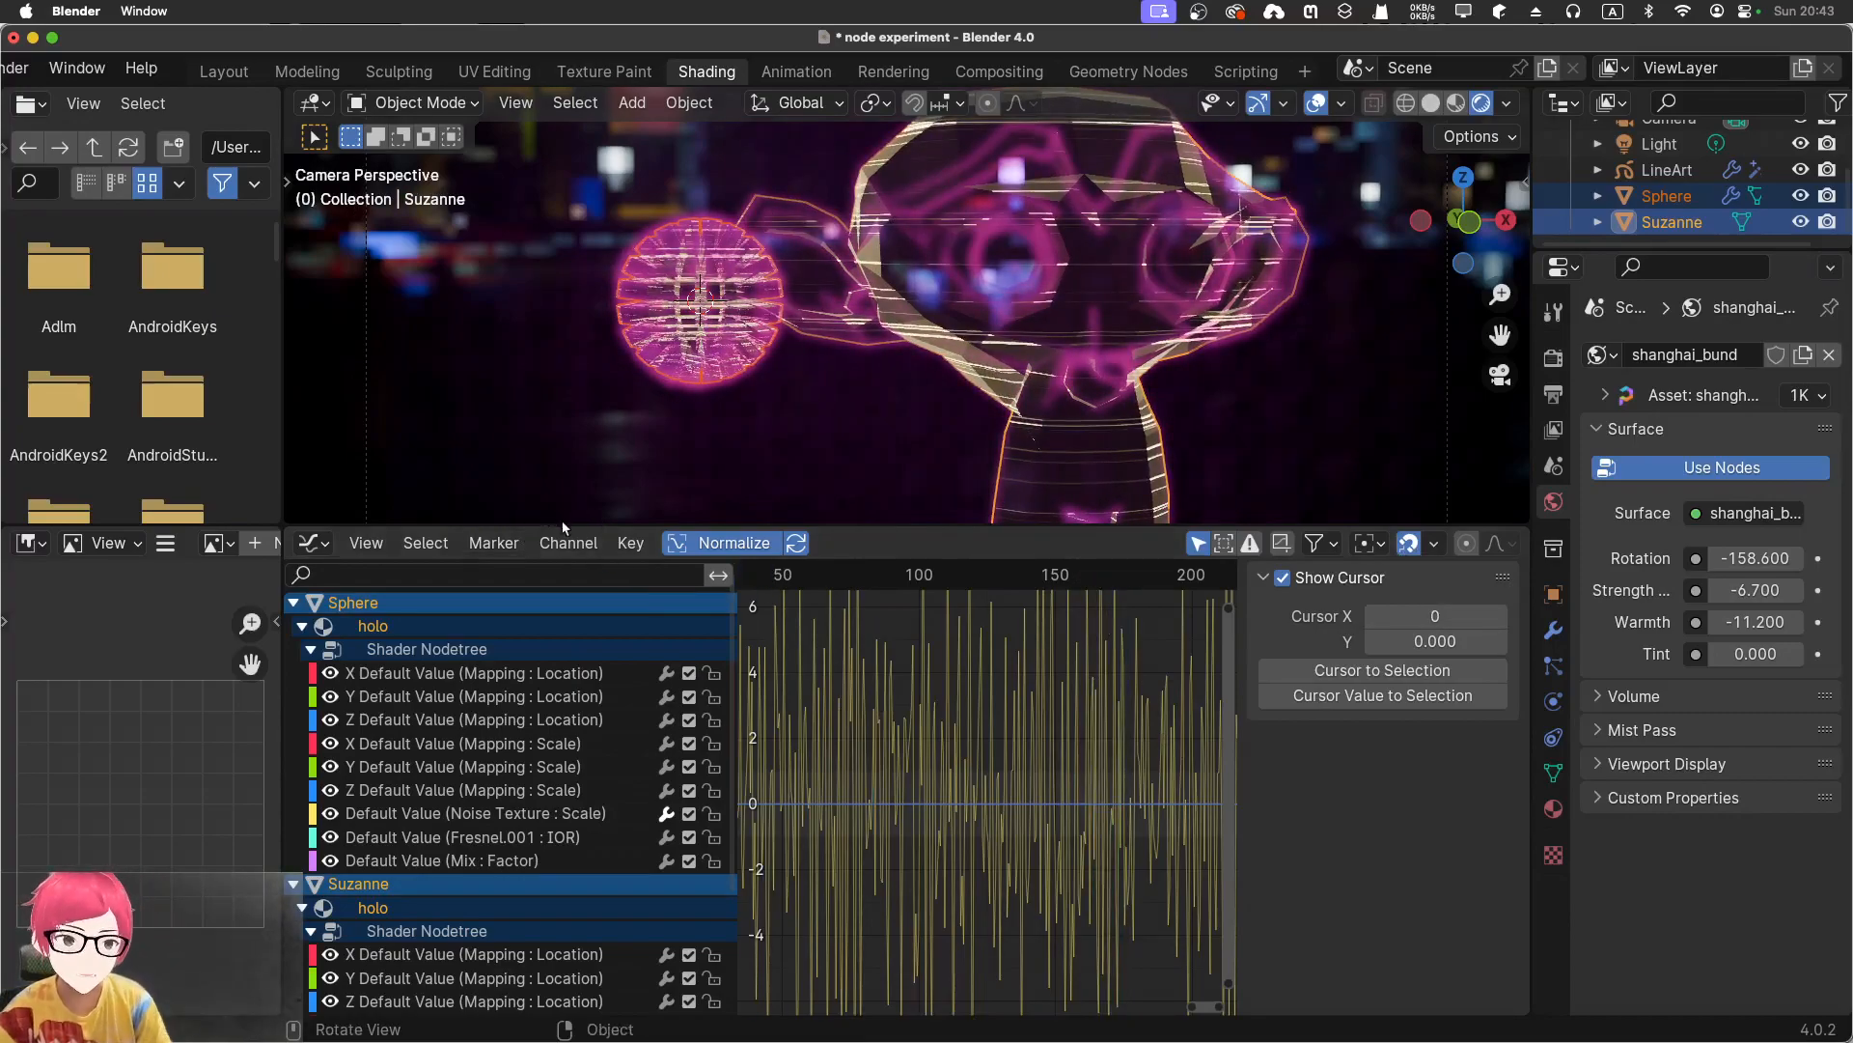
# Switch back to the Shader Editor and change the holo material's Emission color to deep blue
pyautogui.click(312, 542)
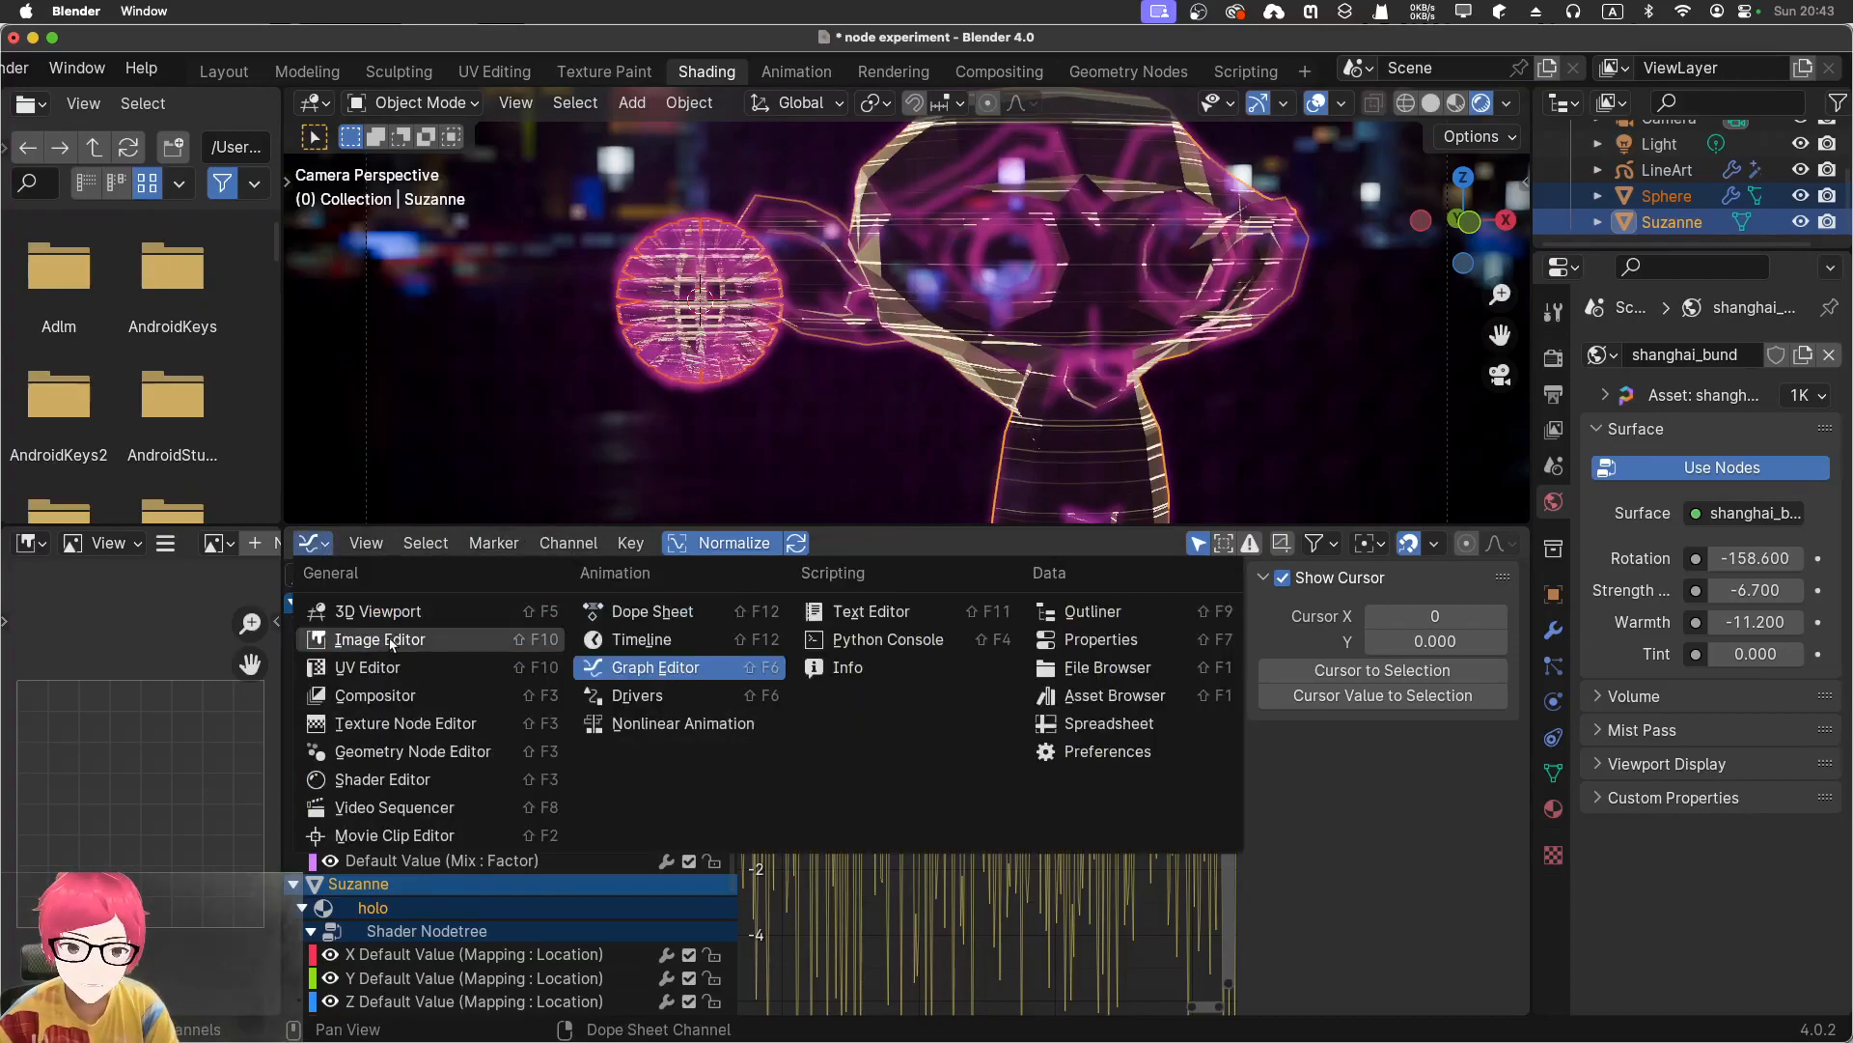
pyautogui.click(434, 794)
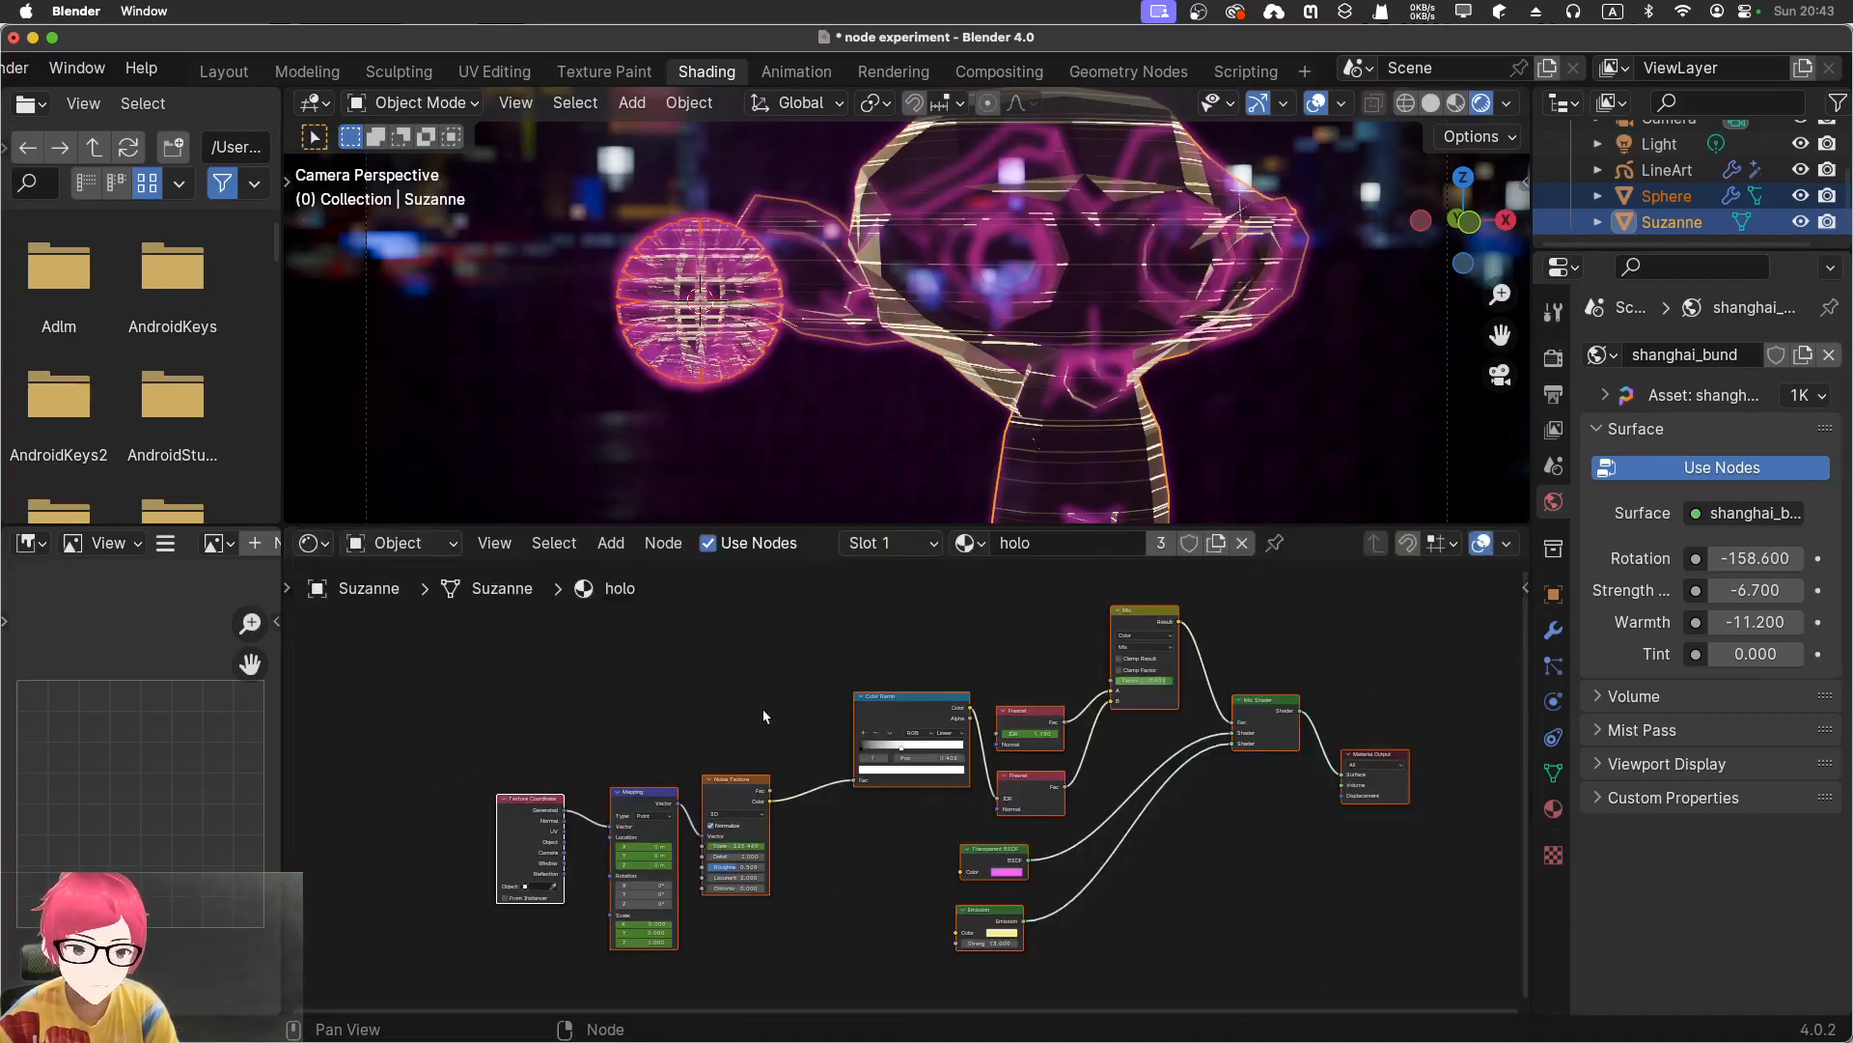
pyautogui.scroll(6, 884, 916)
pyautogui.scroll(4, 744, 788)
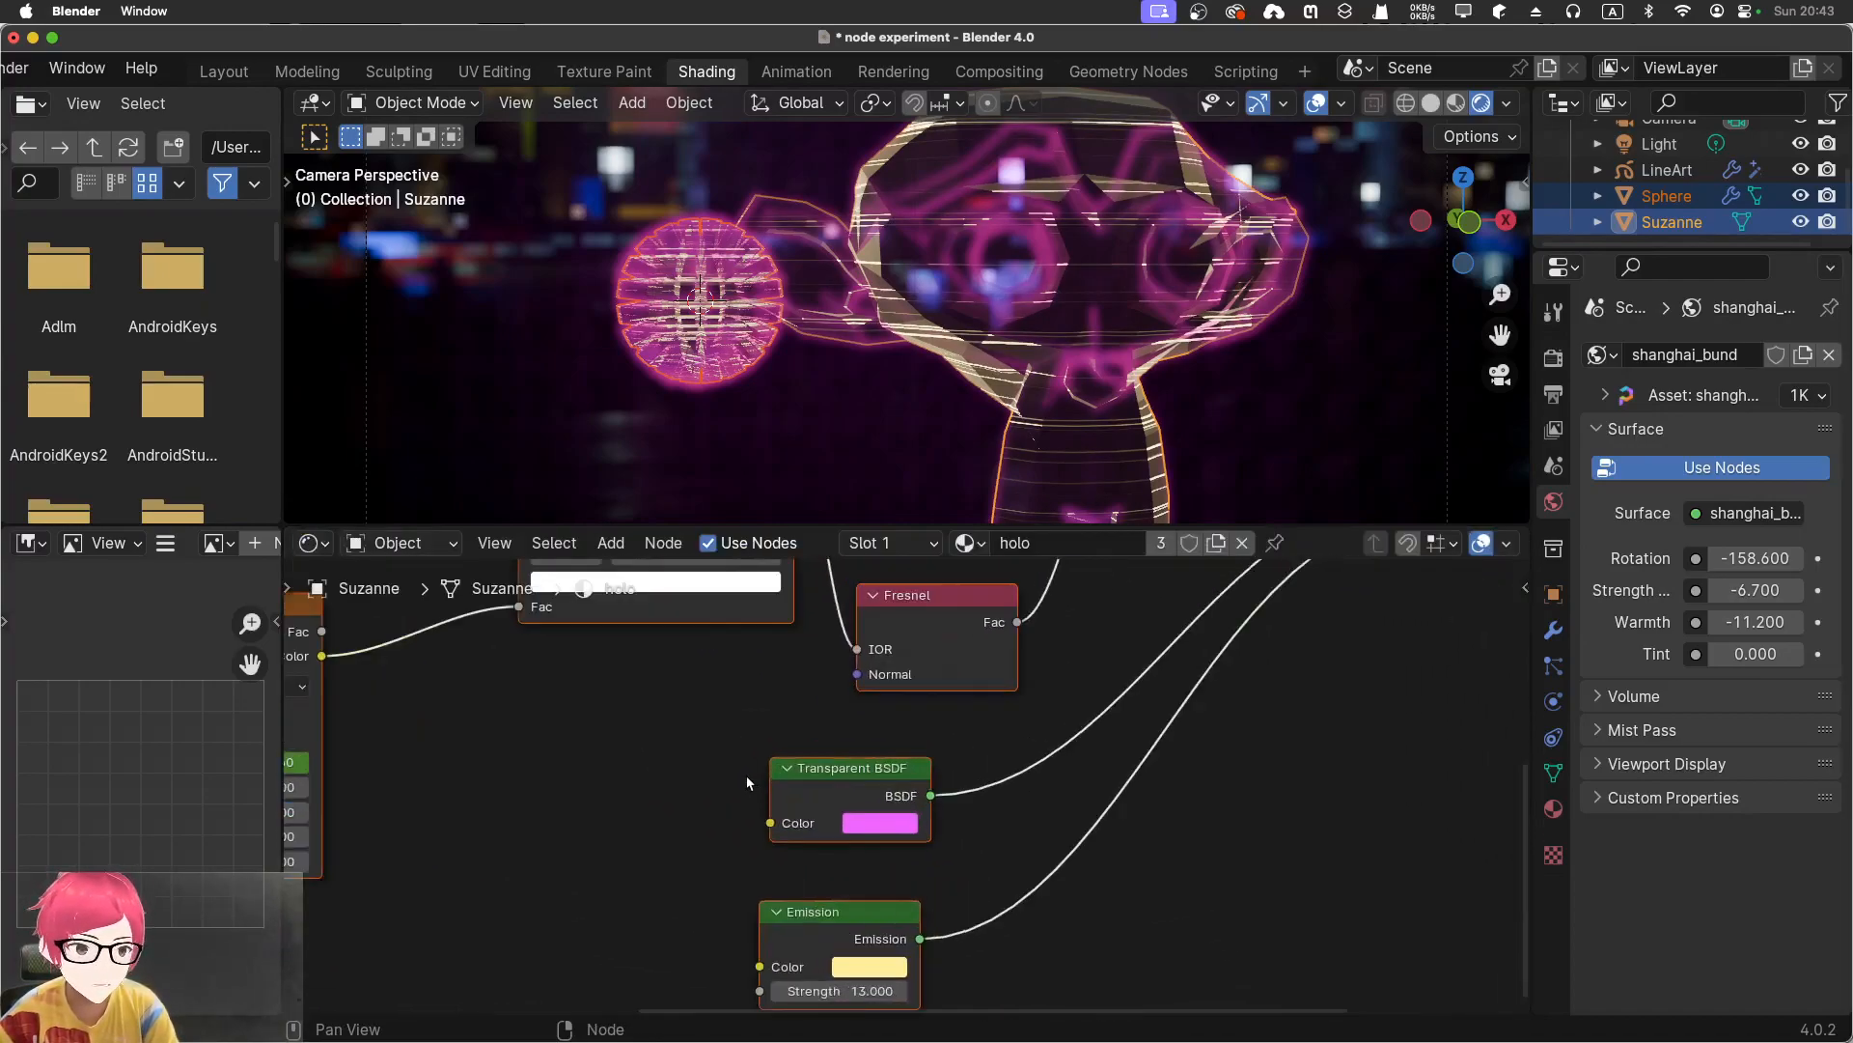
pyautogui.moveTo(592, 791); pyautogui.dragTo(583, 621, button='middle')
pyautogui.click(834, 855)
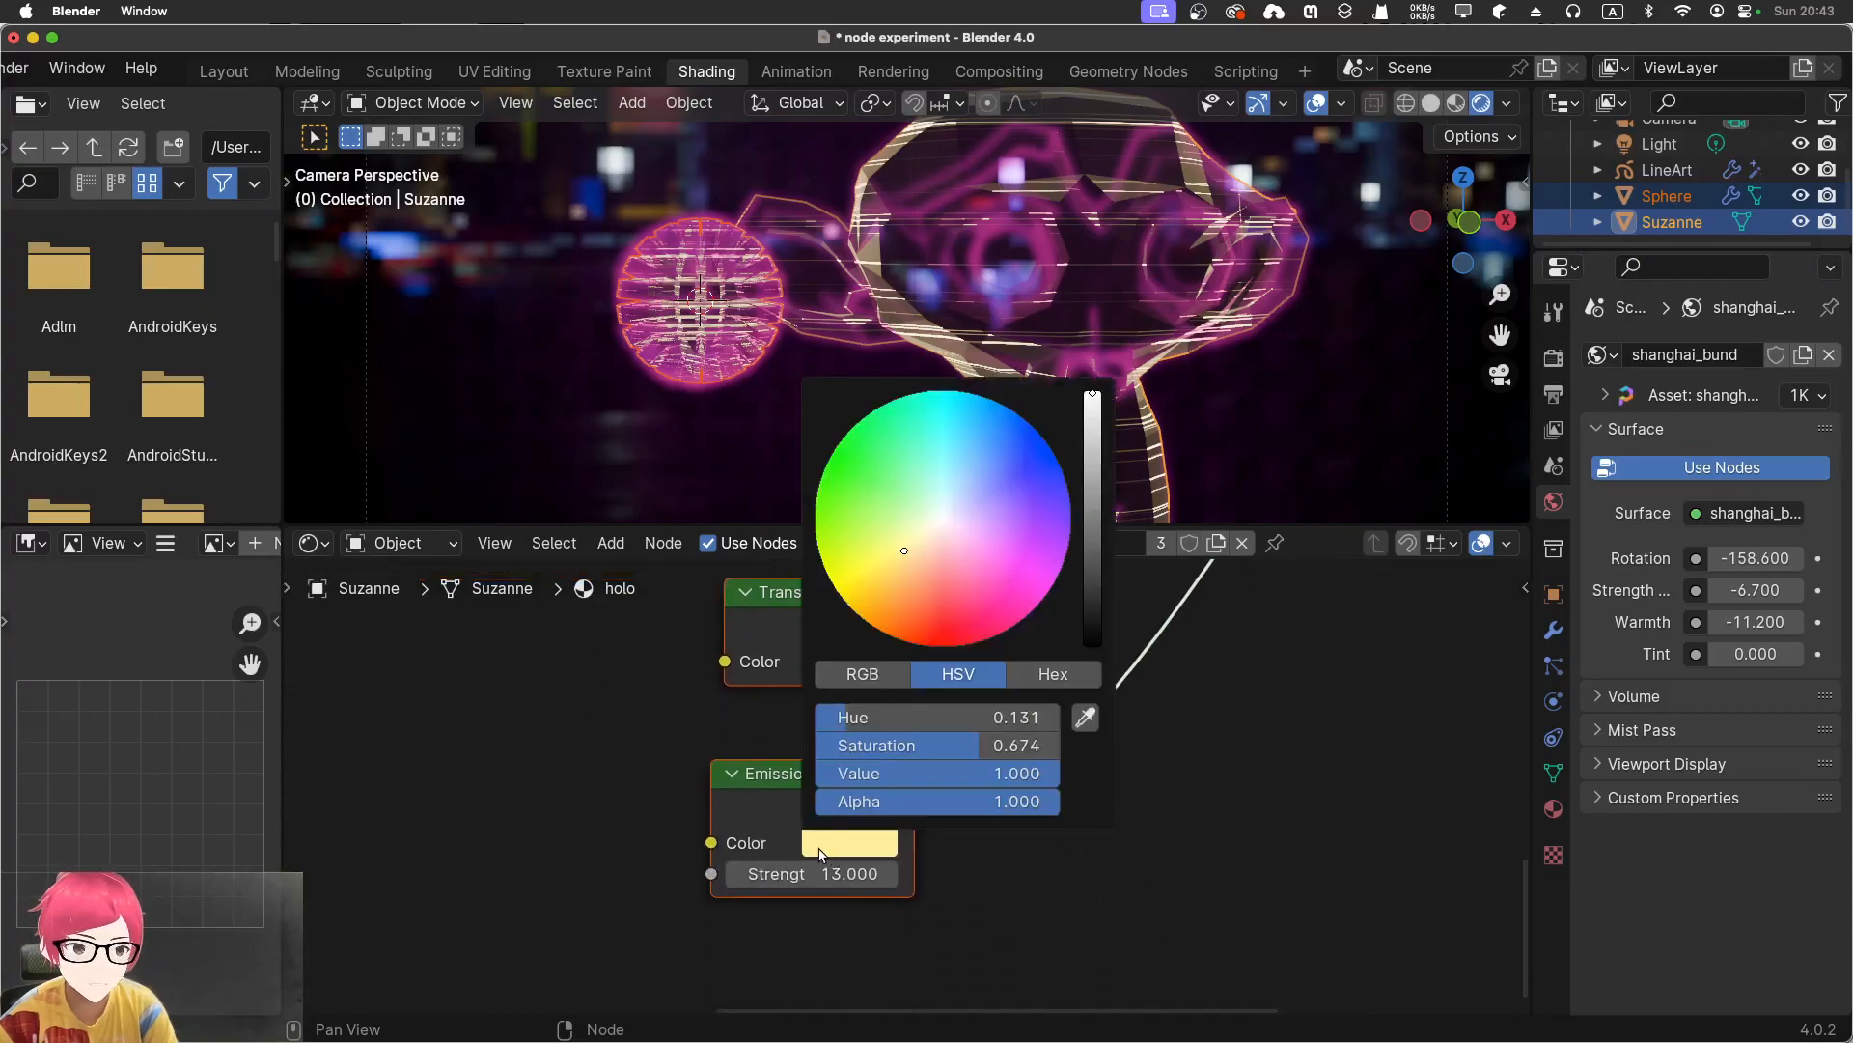
pyautogui.moveTo(977, 605)
pyautogui.mouseDown()
pyautogui.moveTo(977, 587)
pyautogui.moveTo(900, 606)
pyautogui.moveTo(982, 588)
pyautogui.moveTo(959, 550)
pyautogui.moveTo(1052, 500)
pyautogui.moveTo(1001, 579)
pyautogui.moveTo(1051, 505)
pyautogui.moveTo(997, 407)
pyautogui.moveTo(1034, 463)
pyautogui.moveTo(1033, 523)
pyautogui.moveTo(1062, 497)
pyautogui.moveTo(1052, 560)
pyautogui.moveTo(1067, 492)
pyautogui.moveTo(1094, 526)
pyautogui.moveTo(1094, 432)
pyautogui.moveTo(1094, 636)
pyautogui.moveTo(1099, 439)
pyautogui.moveTo(1108, 464)
pyautogui.mouseUp()
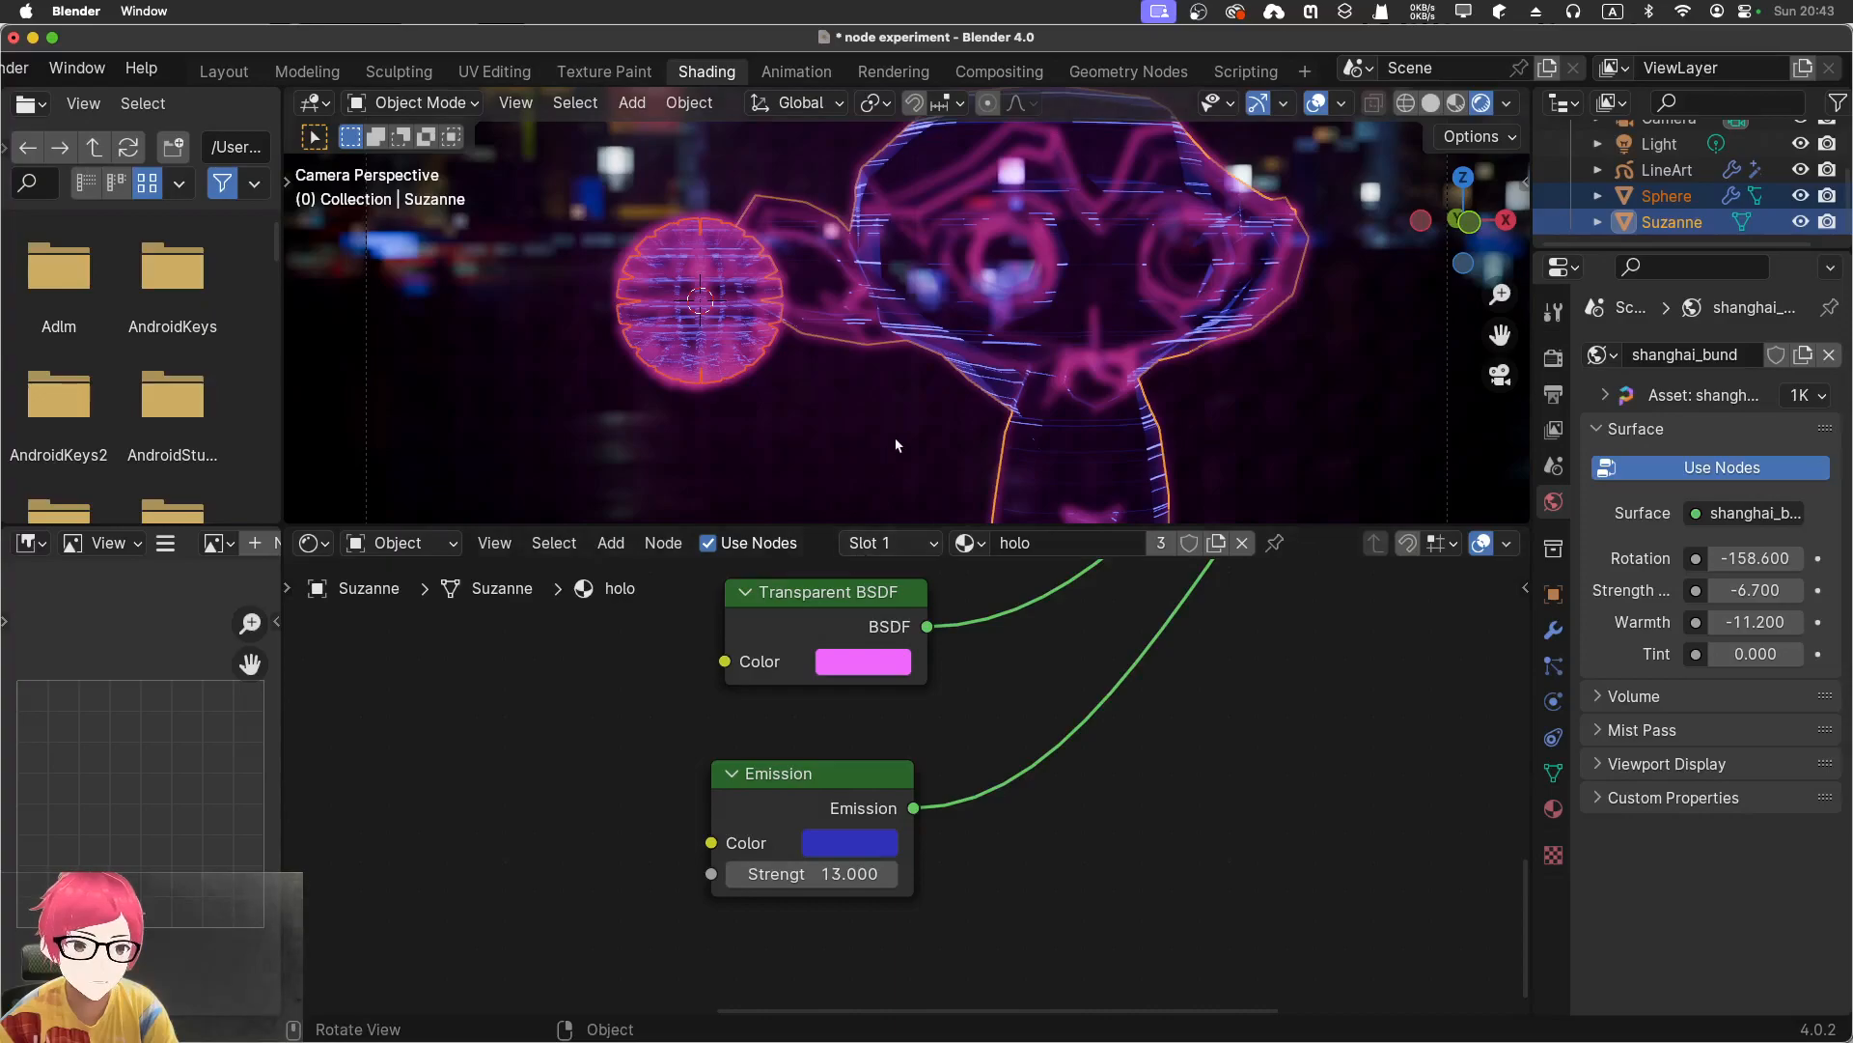
# Deselect the objects, preview the blue hologram animation in the Layout workspace, and open the render properties after stopping it
pyautogui.click(896, 445)
pyautogui.press('space')
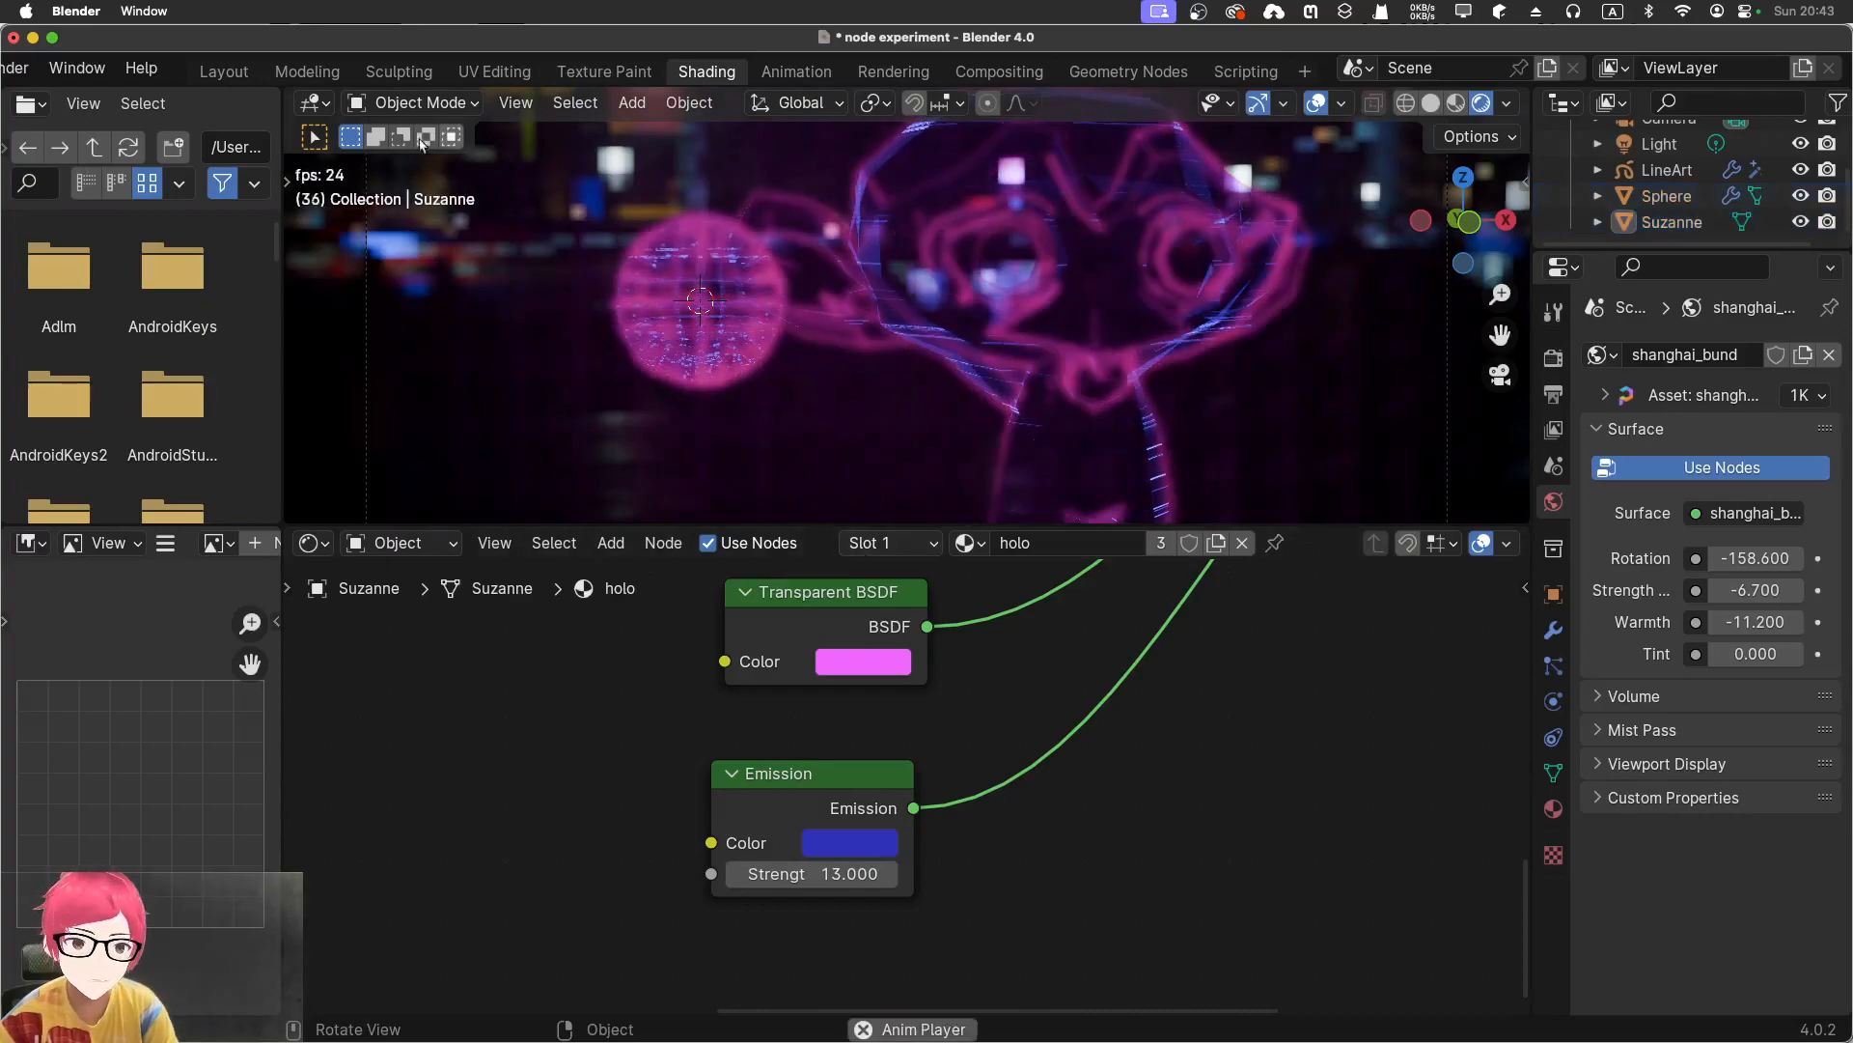
pyautogui.click(224, 71)
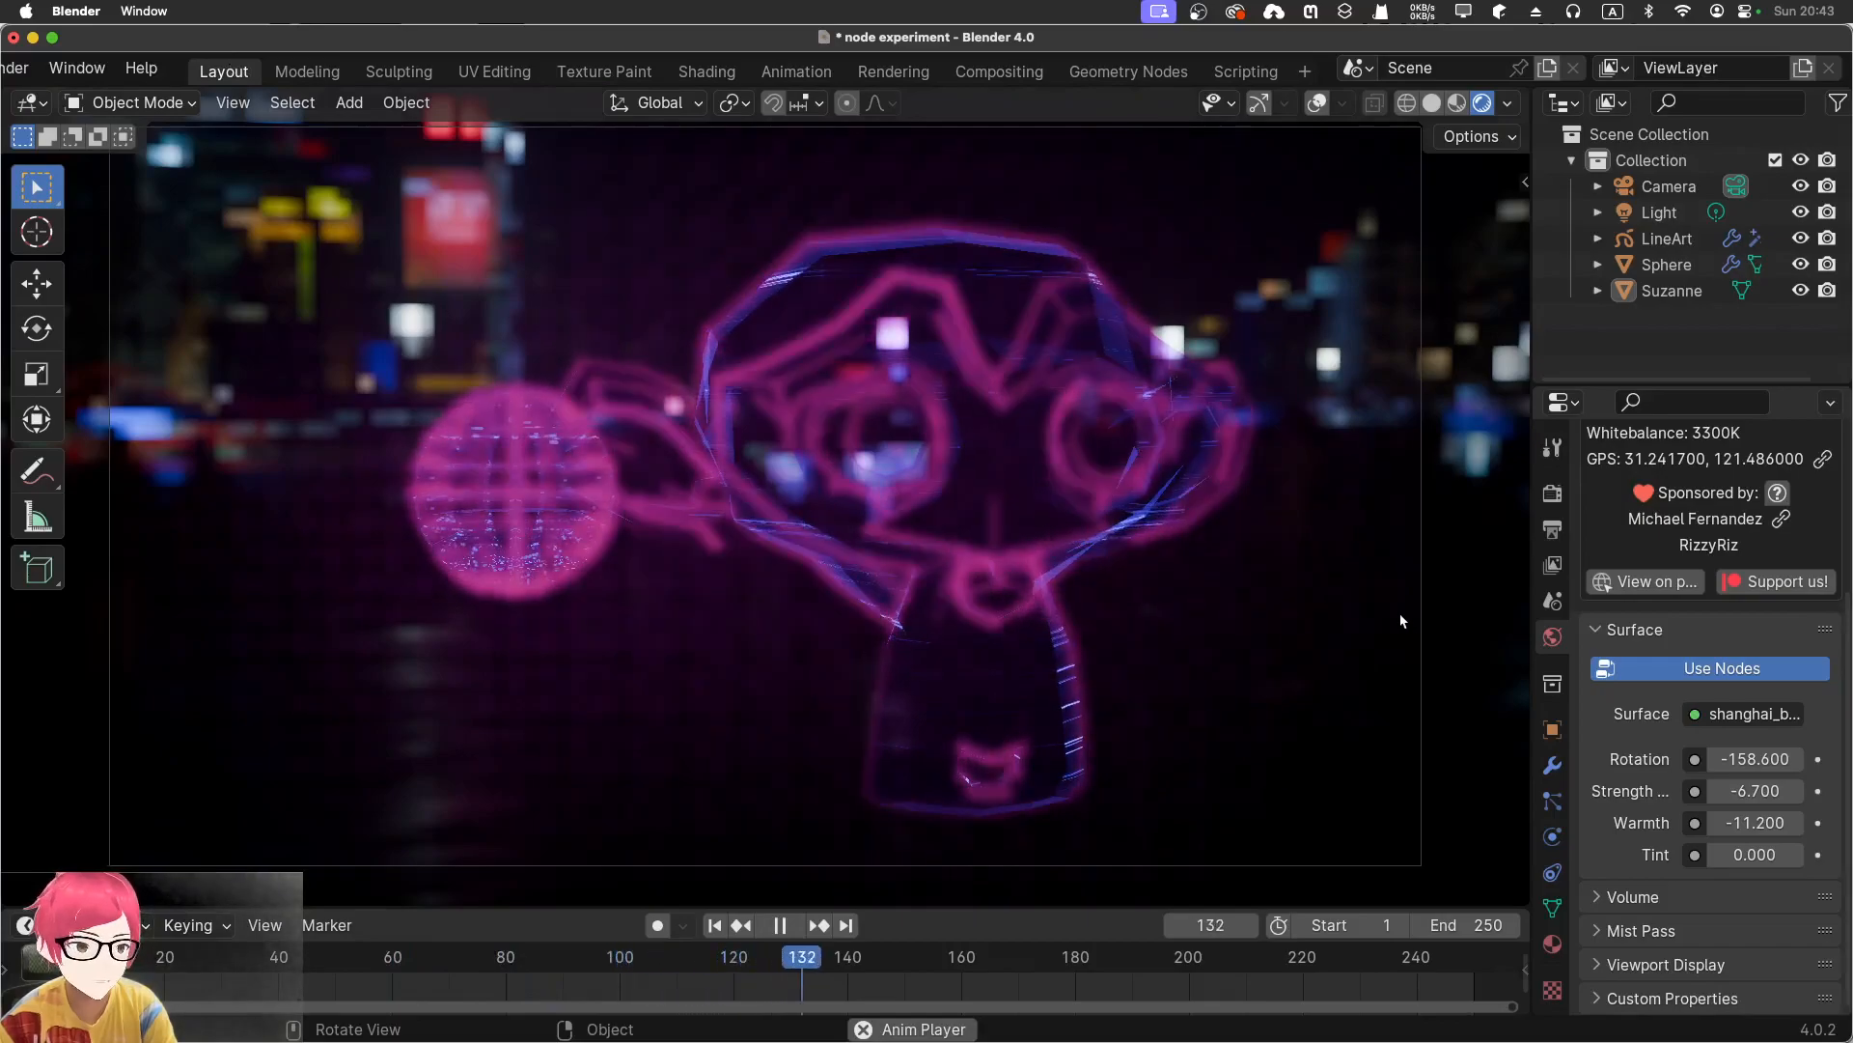
pyautogui.press('space')
pyautogui.press('space')
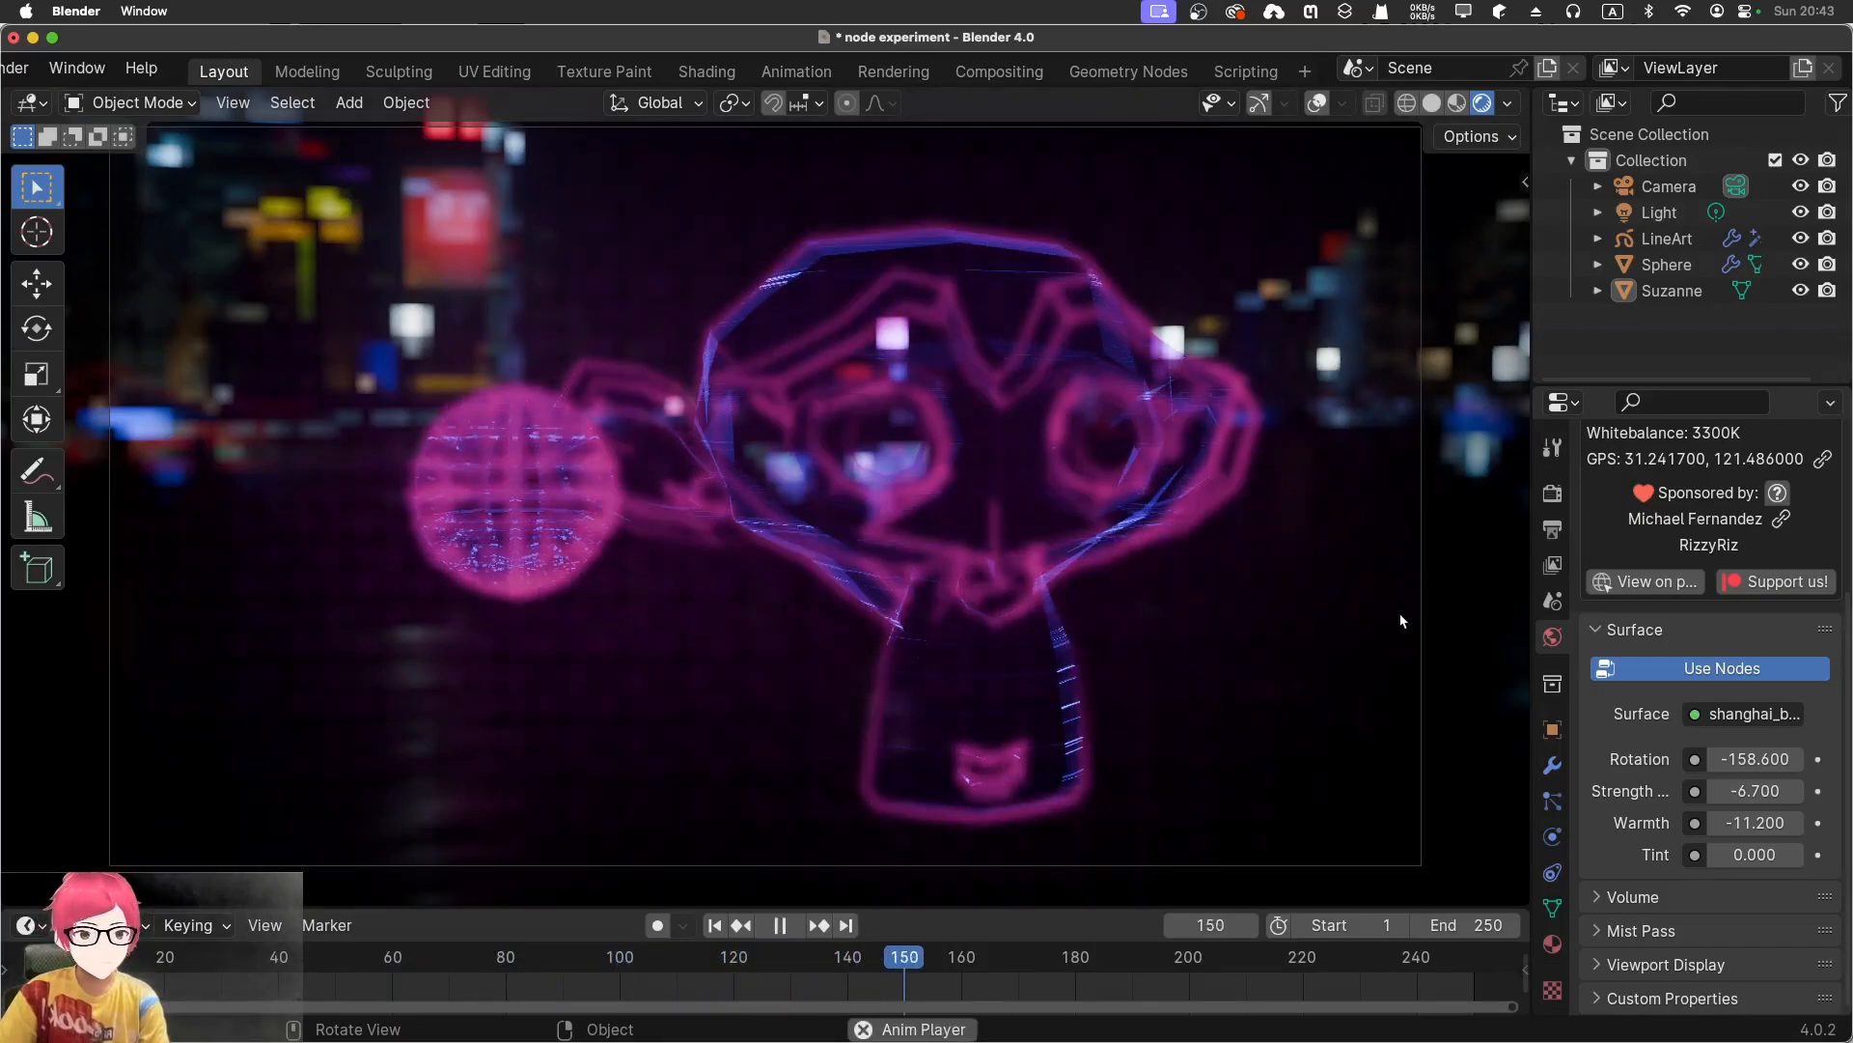
pyautogui.press('space')
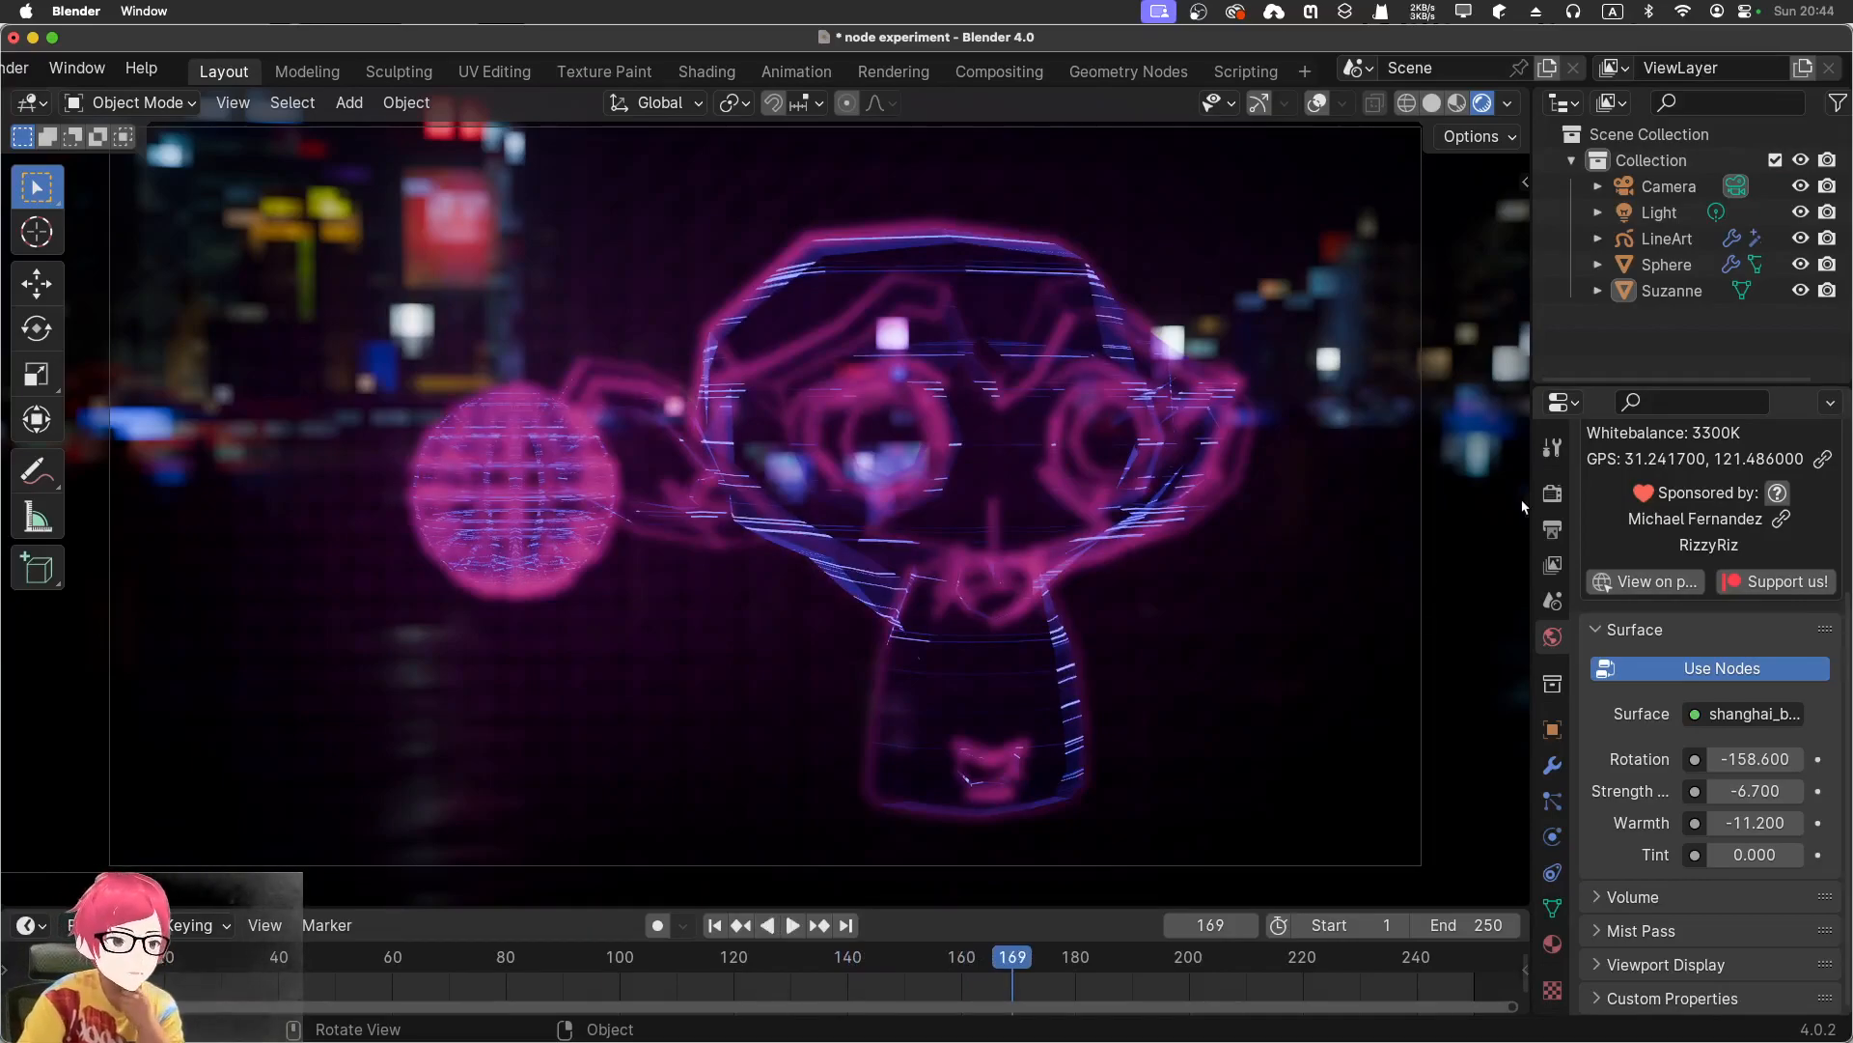
pyautogui.click(1552, 493)
pyautogui.scroll(5, 1762, 621)
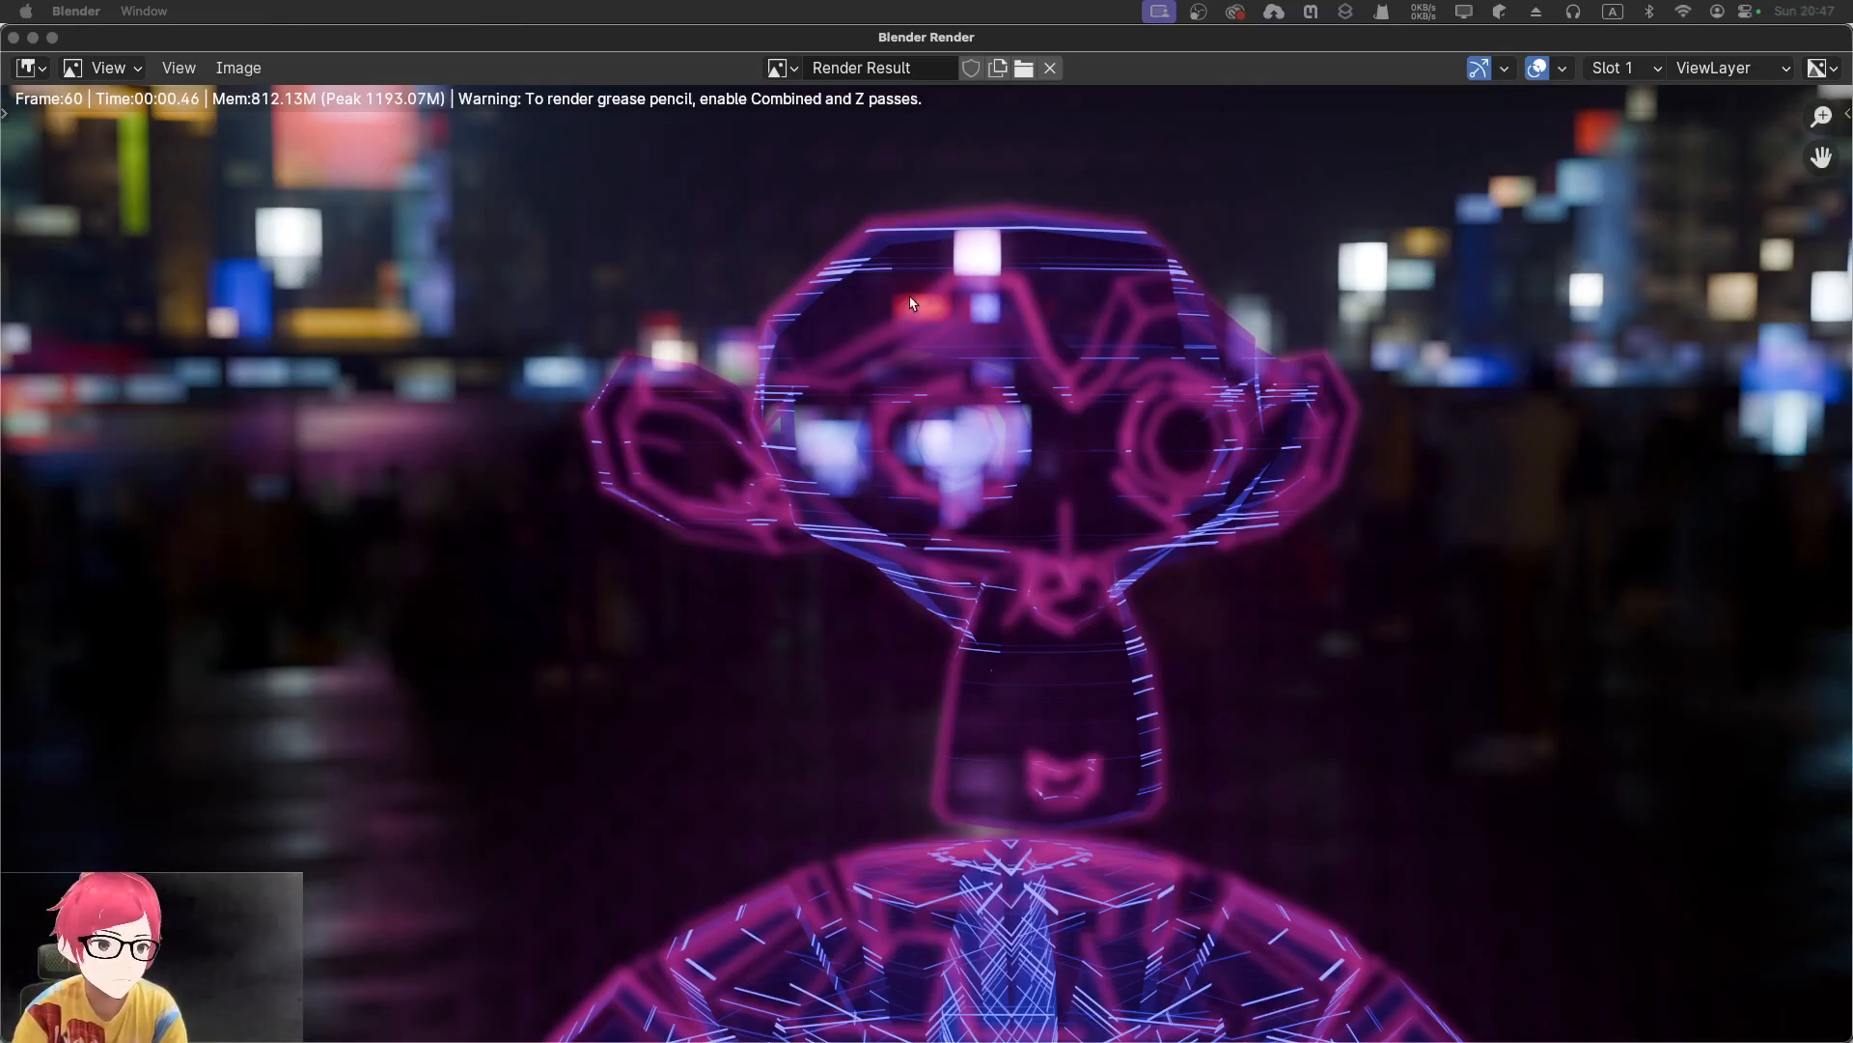
# Close the render result and view the rendered animation full screen in the animation player
pyautogui.click(14, 37)
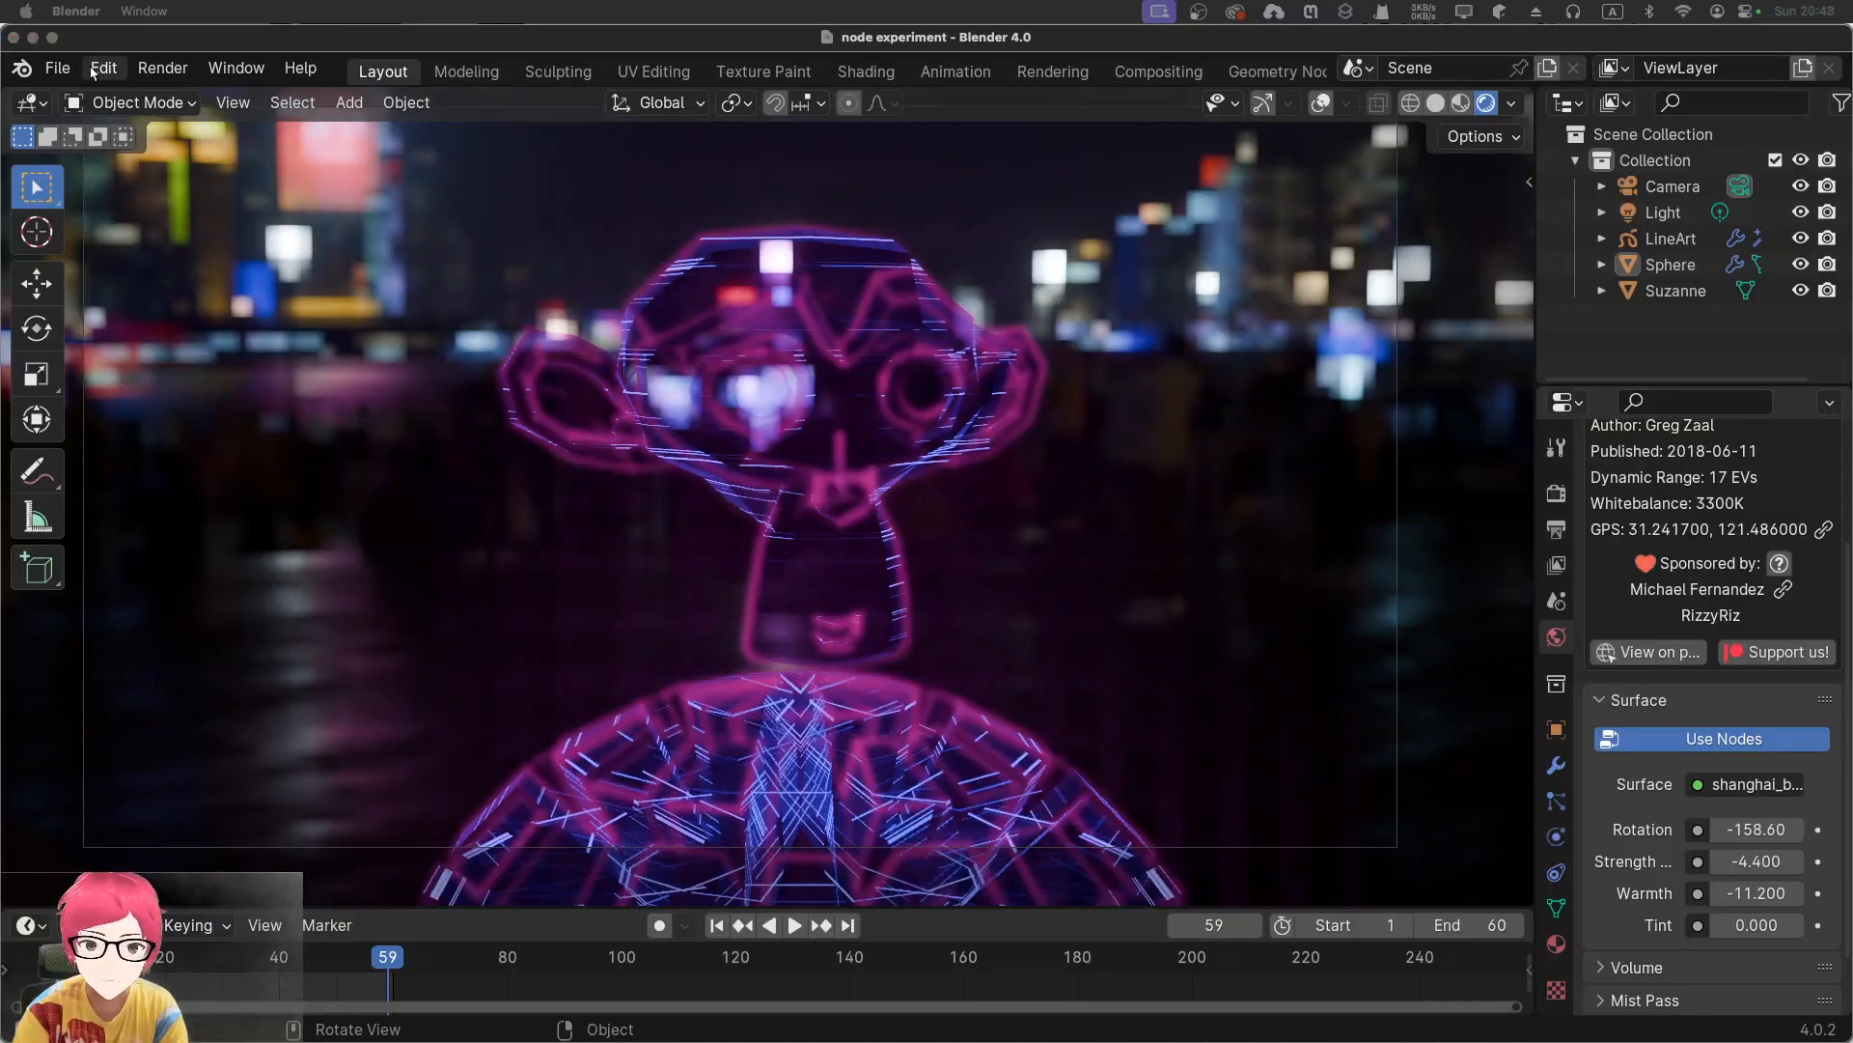
pyautogui.click(155, 69)
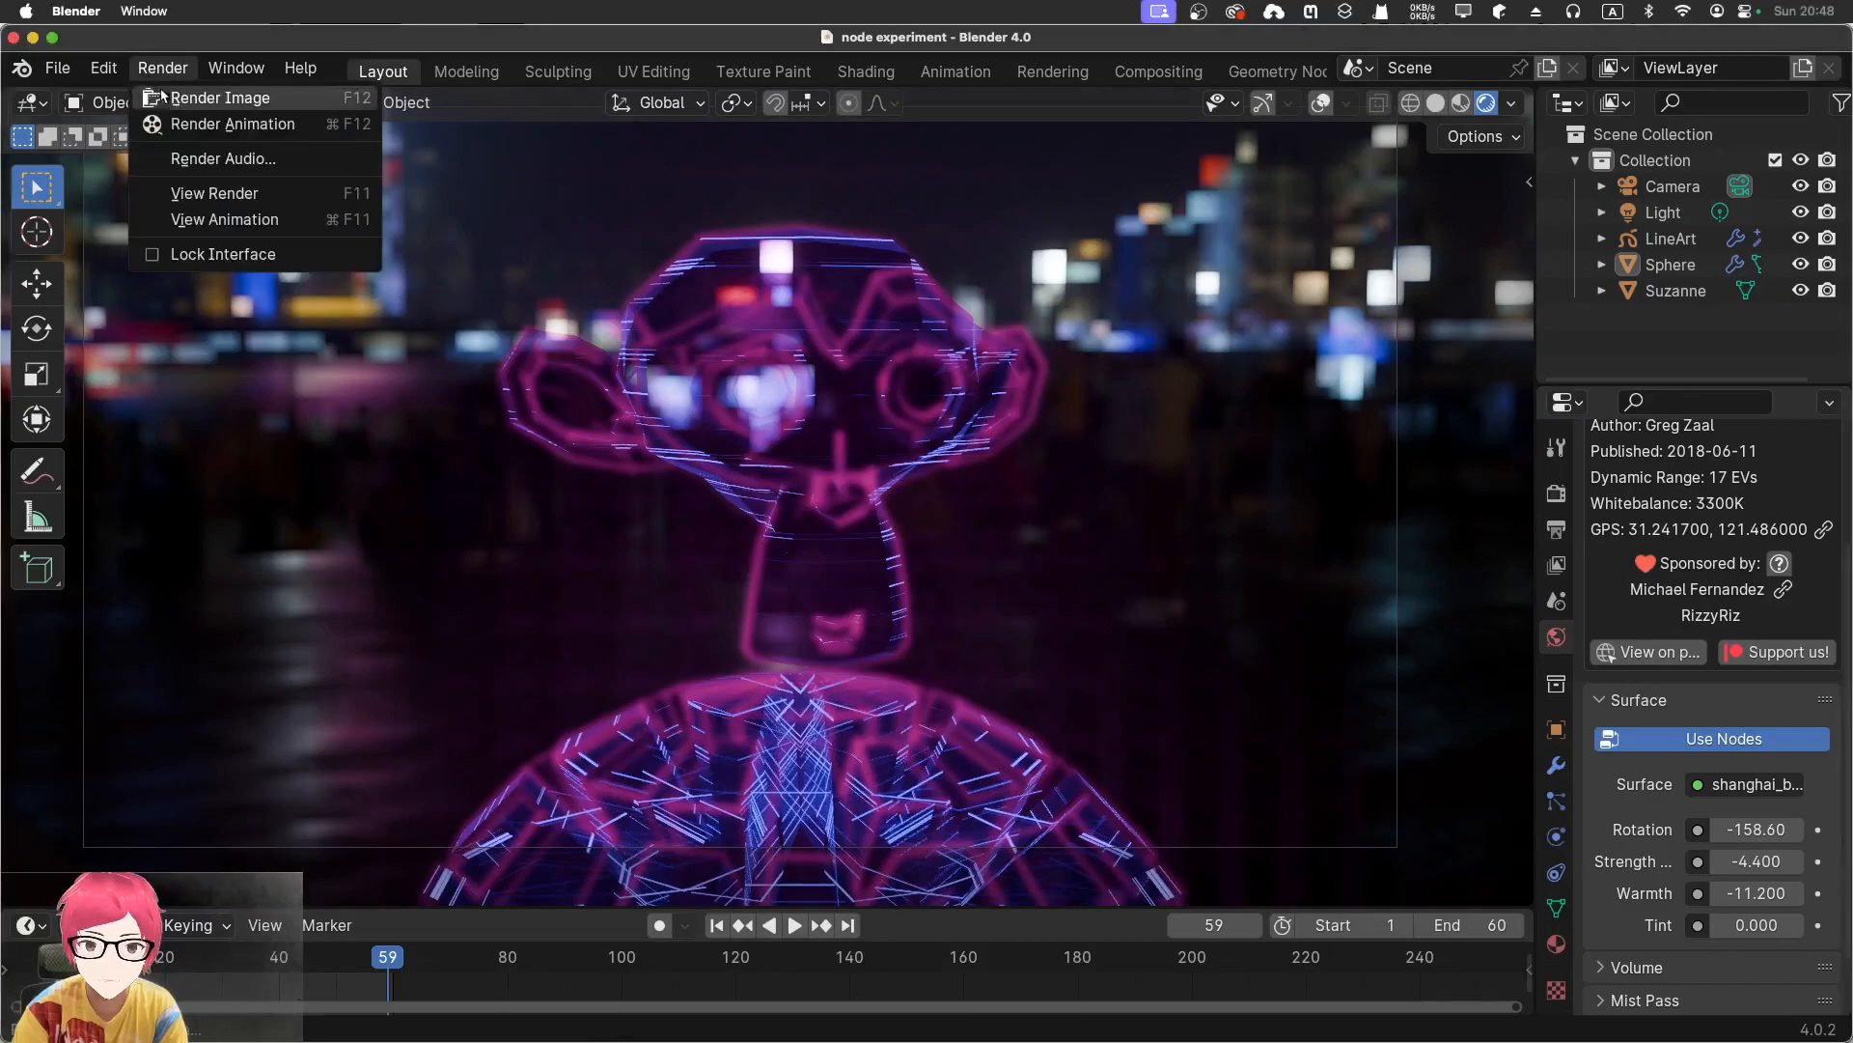
pyautogui.click(272, 222)
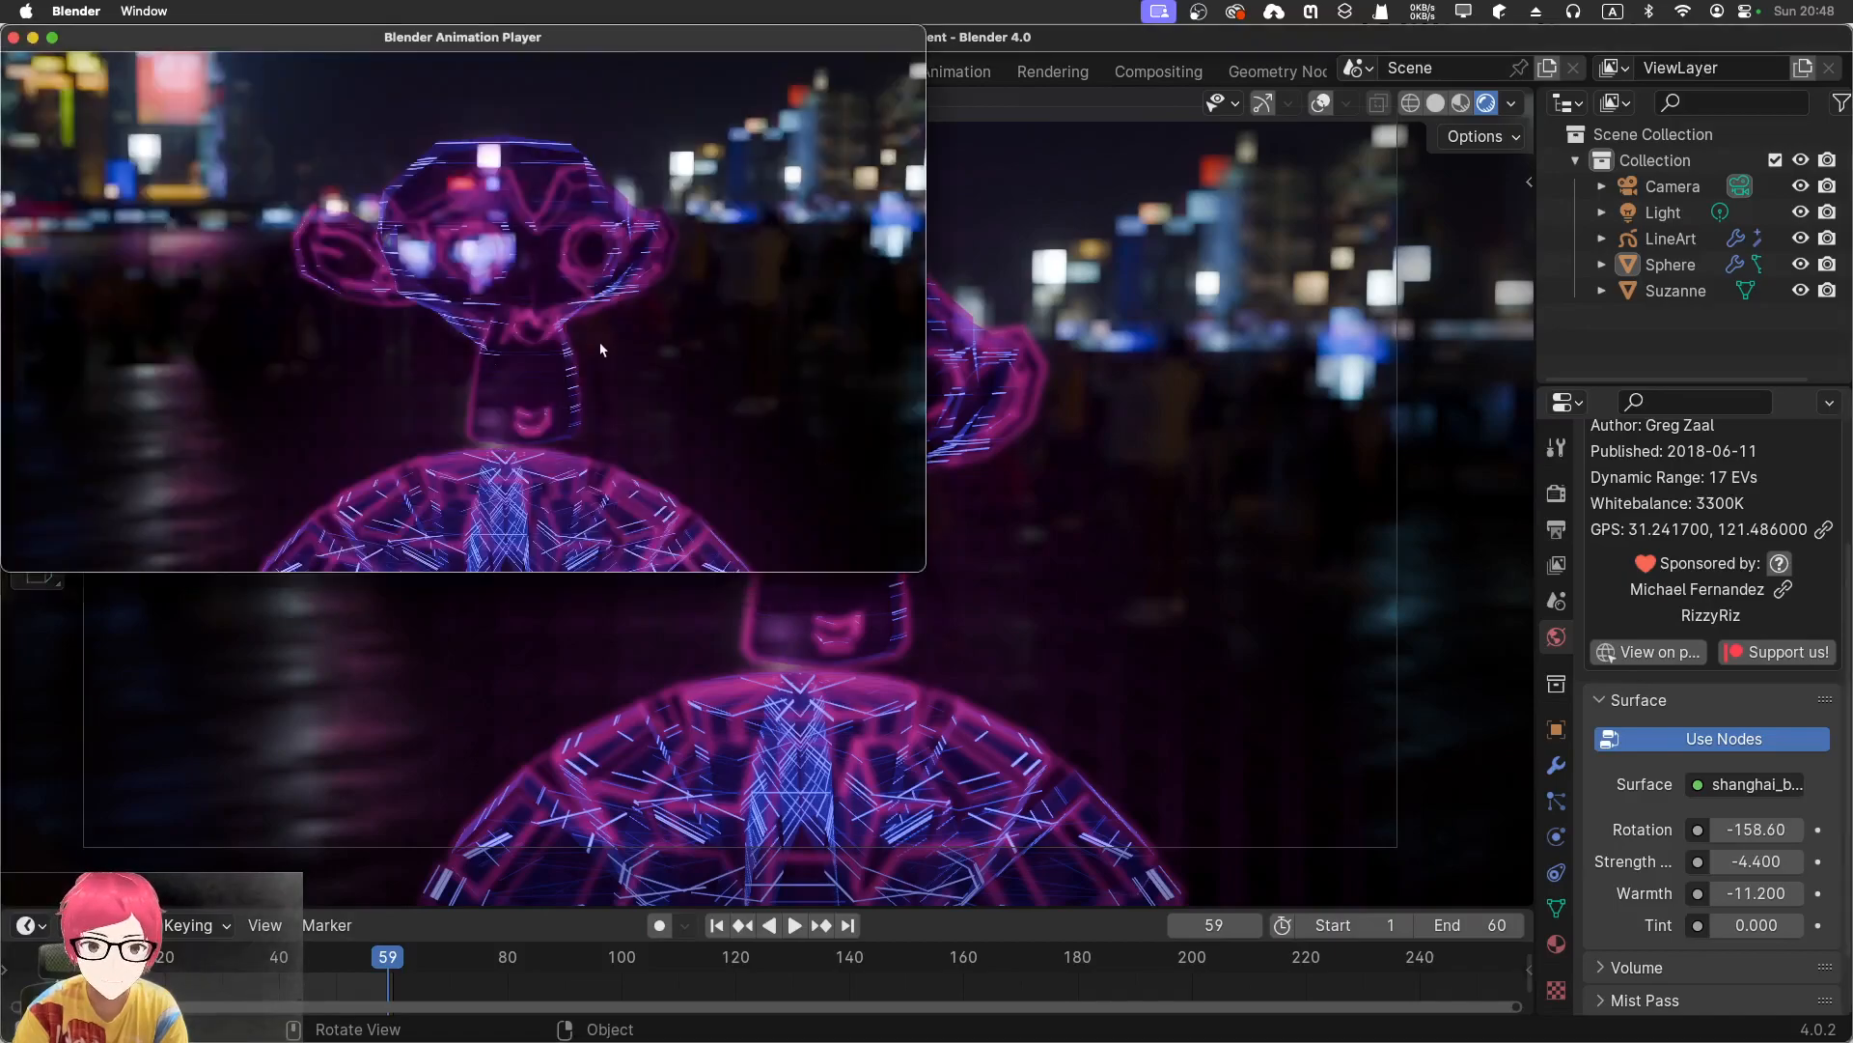
pyautogui.doubleClick(356, 36)
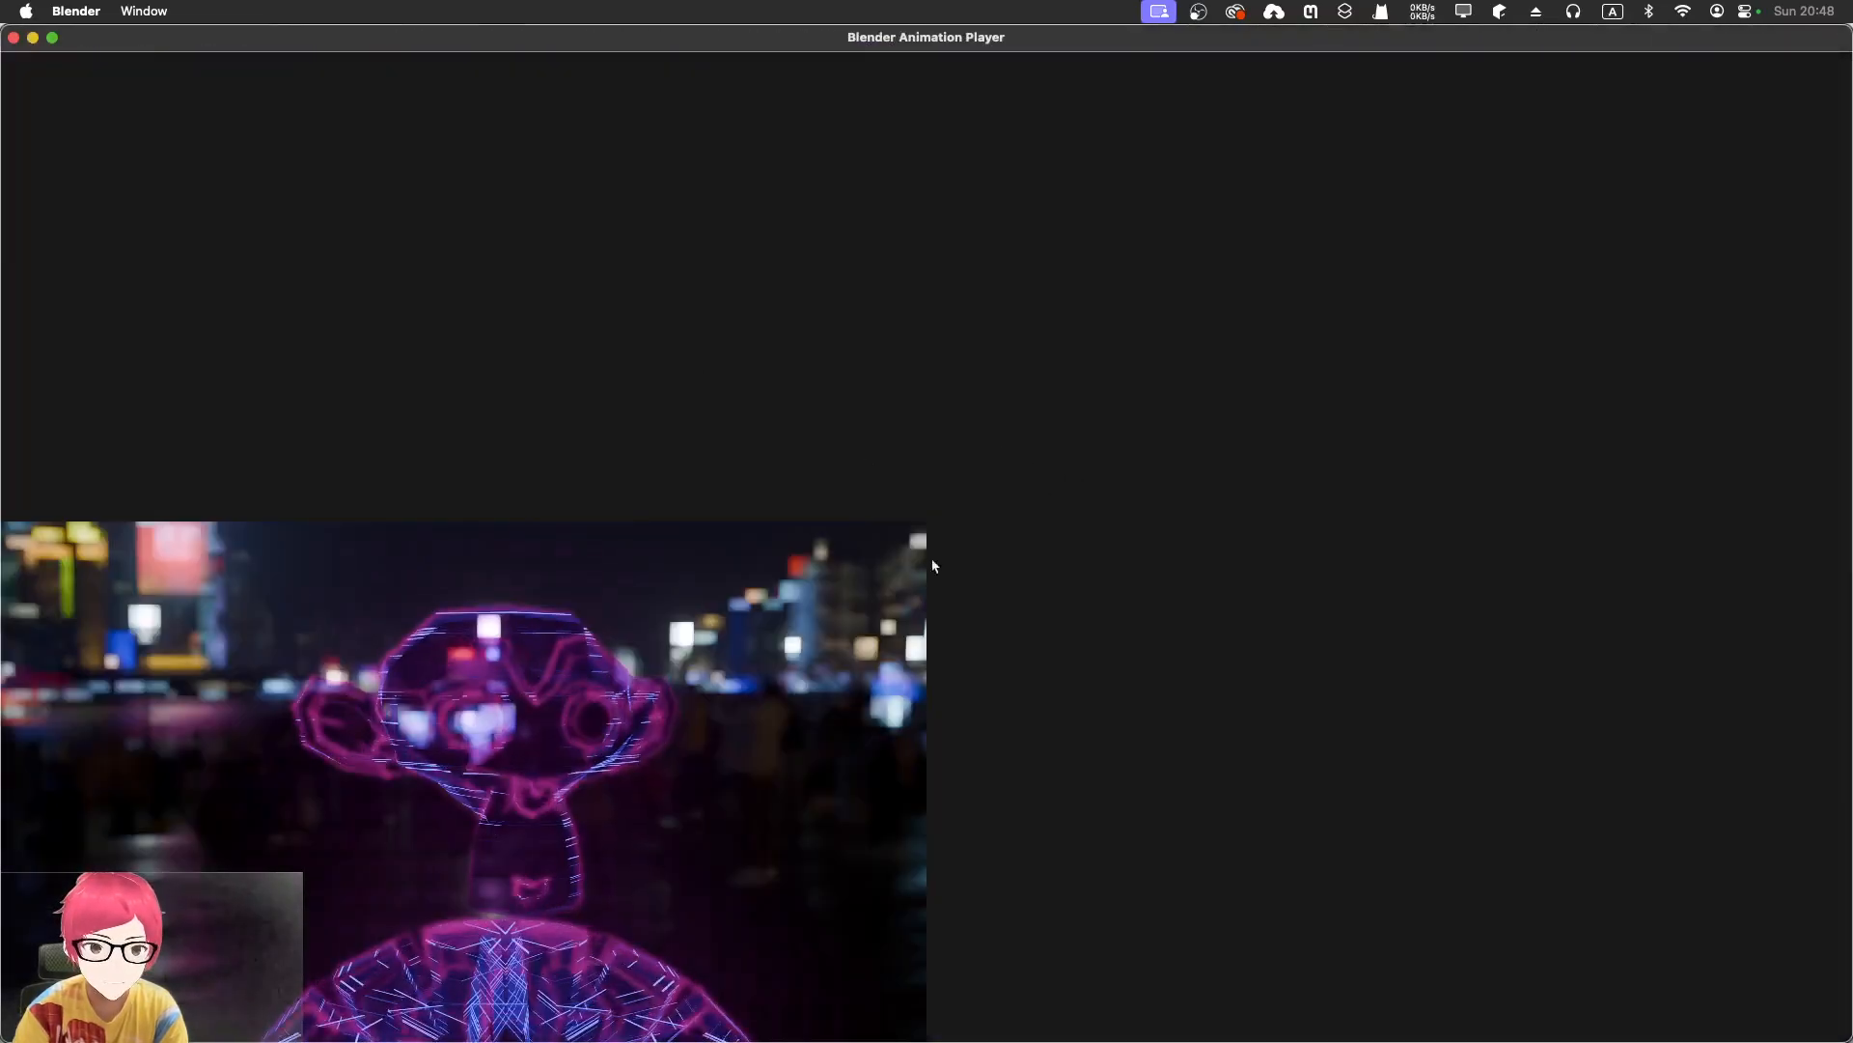
pyautogui.click(52, 37)
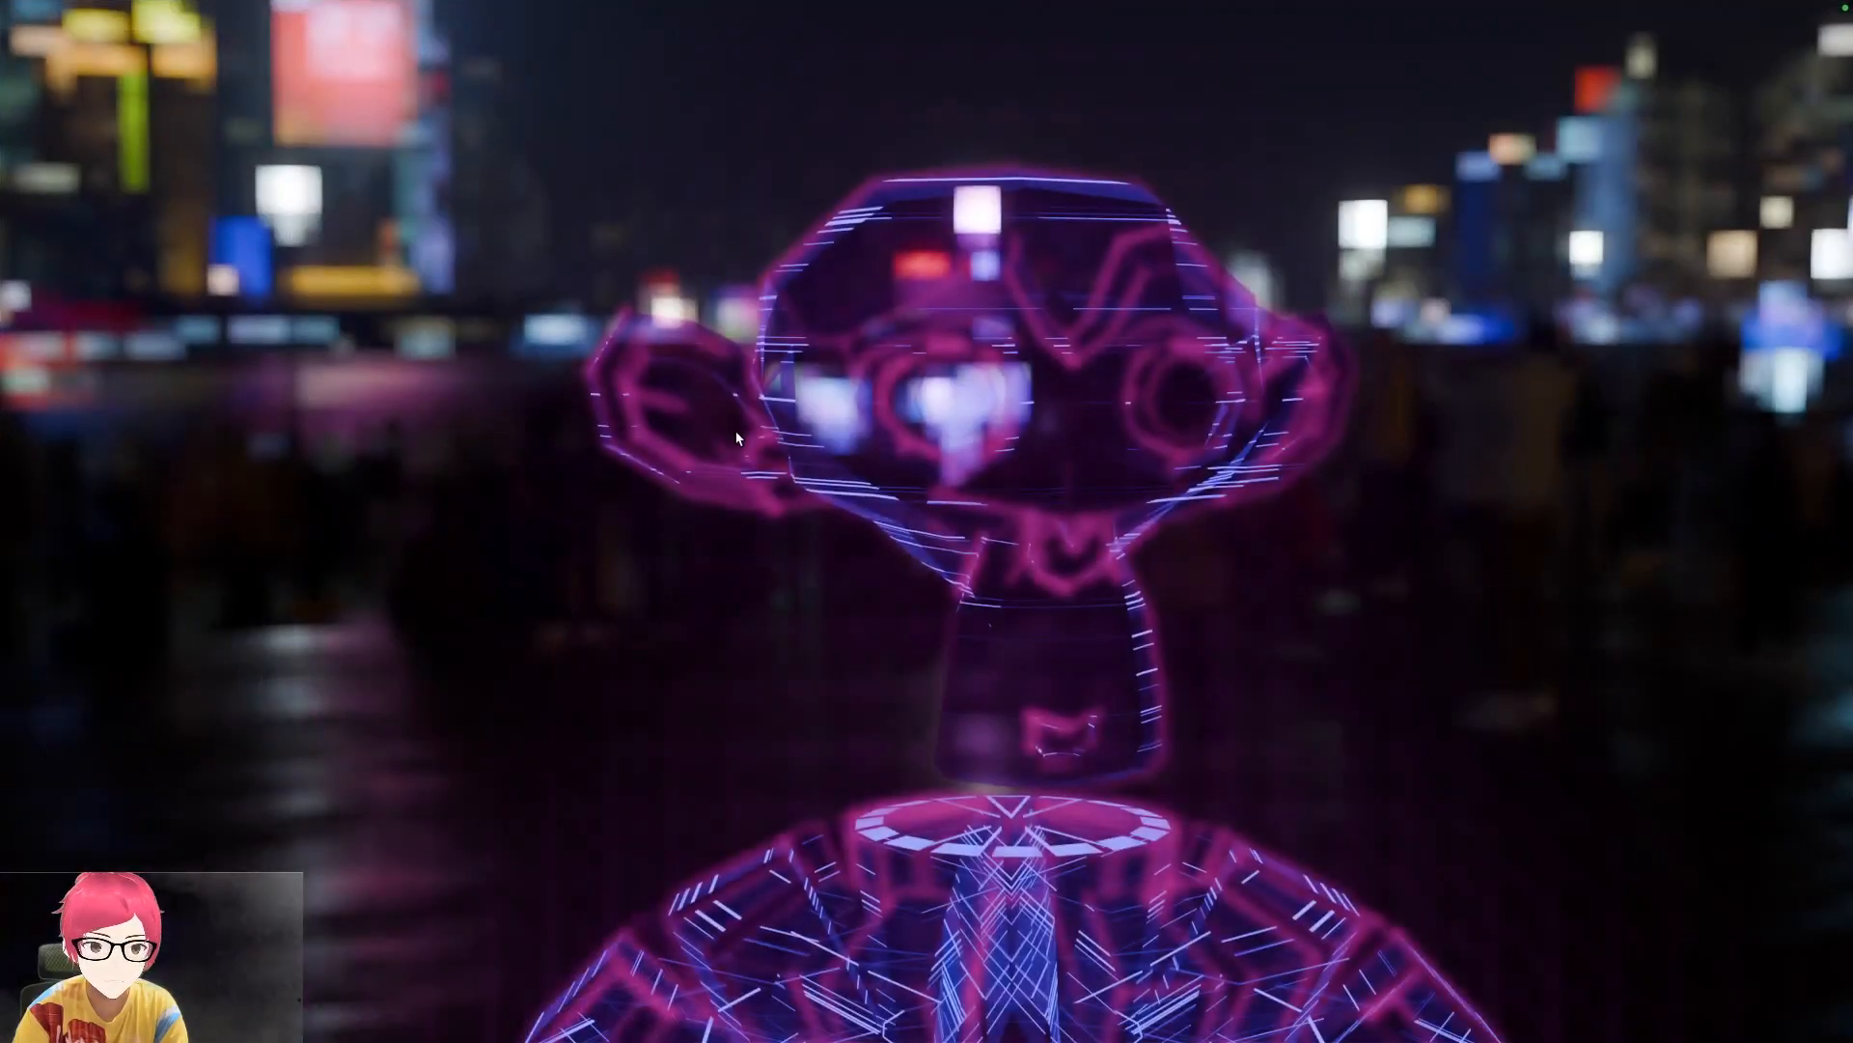